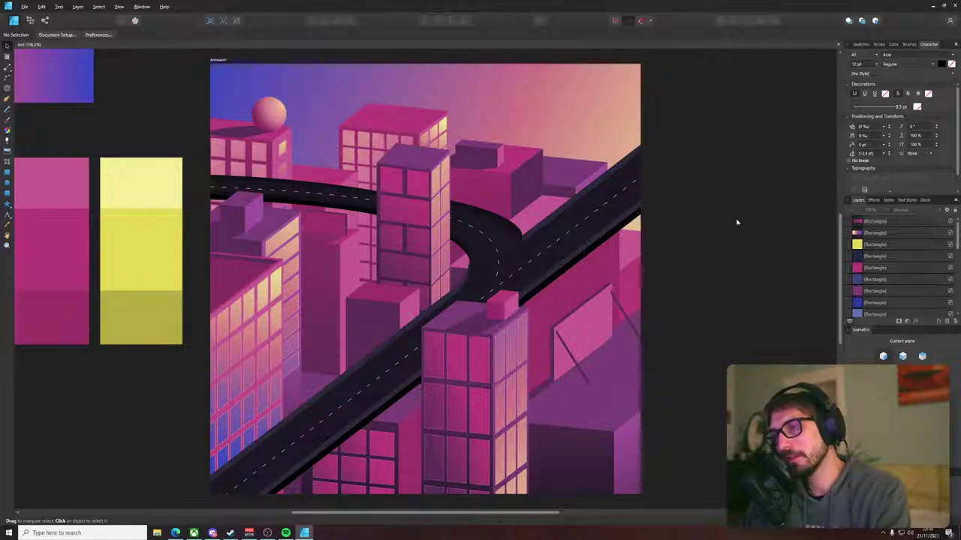
# - Examine the colour palette swatches and the isometric city illustration on the artboard
pyautogui.moveTo(557, 181); pyautogui.dragTo(572, 193)
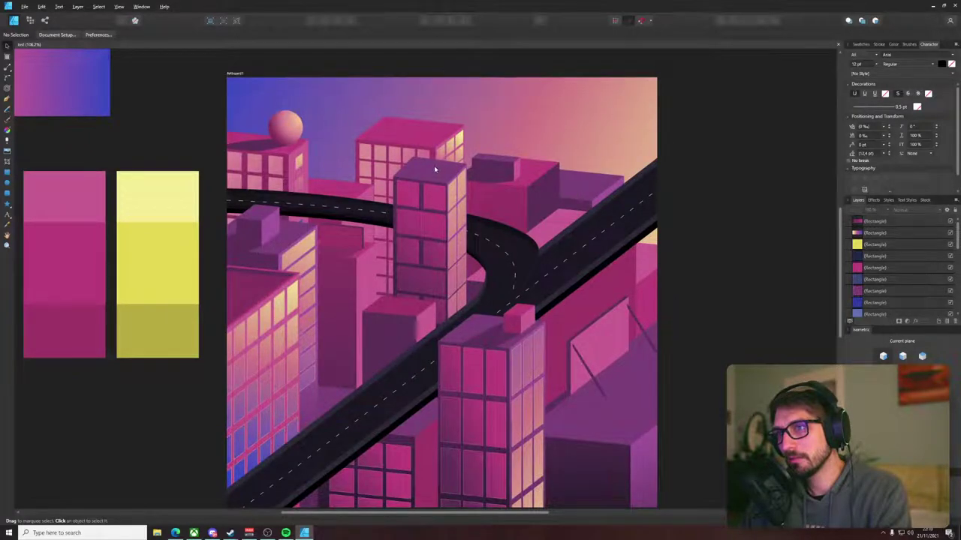
pyautogui.moveTo(433, 169); pyautogui.dragTo(623, 286)
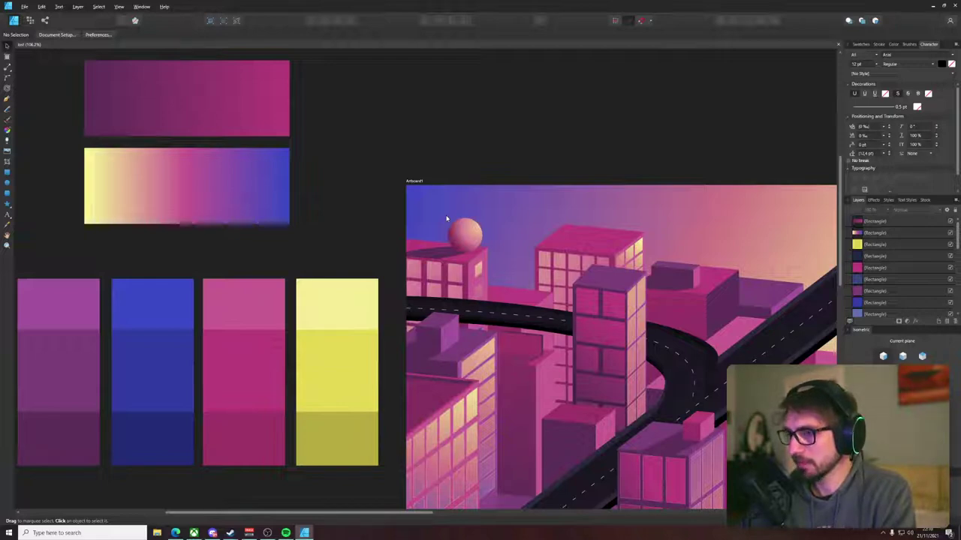
pyautogui.moveTo(535, 236); pyautogui.dragTo(375, 184)
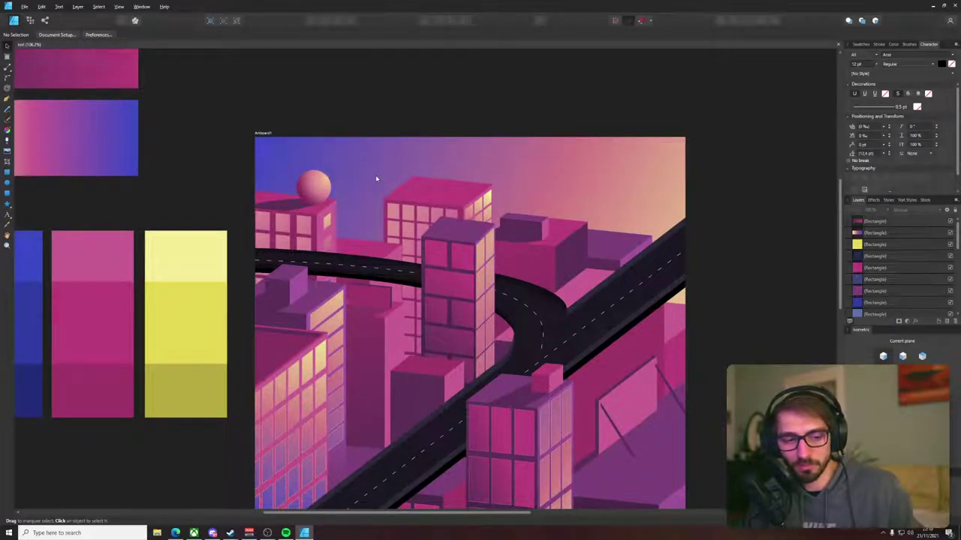
pyautogui.moveTo(440, 212); pyautogui.dragTo(395, 155)
pyautogui.moveTo(504, 148); pyautogui.dragTo(376, 189)
pyautogui.scroll(5, 459, 186)
pyautogui.scroll(4, 449, 234)
pyautogui.scroll(-7, 477, 187)
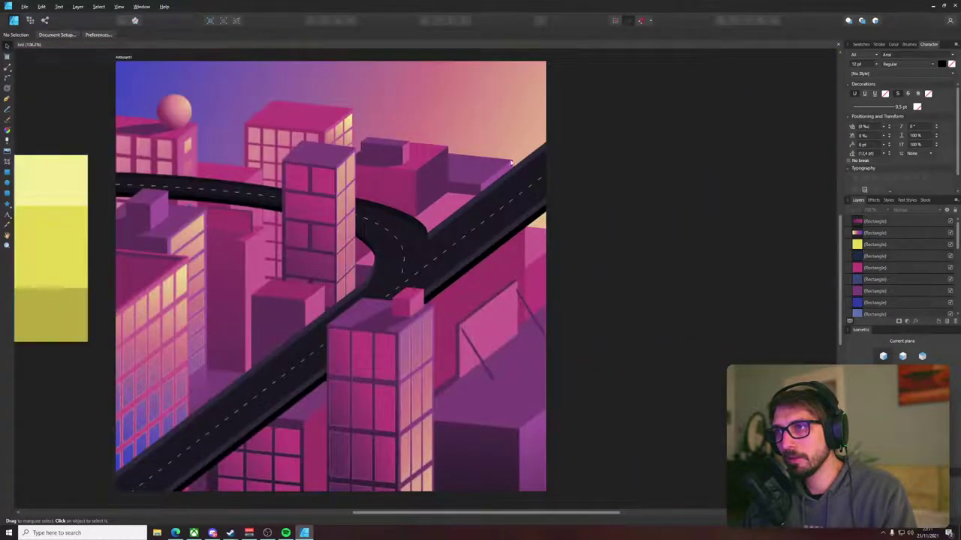
pyautogui.moveTo(503, 146); pyautogui.dragTo(481, 197)
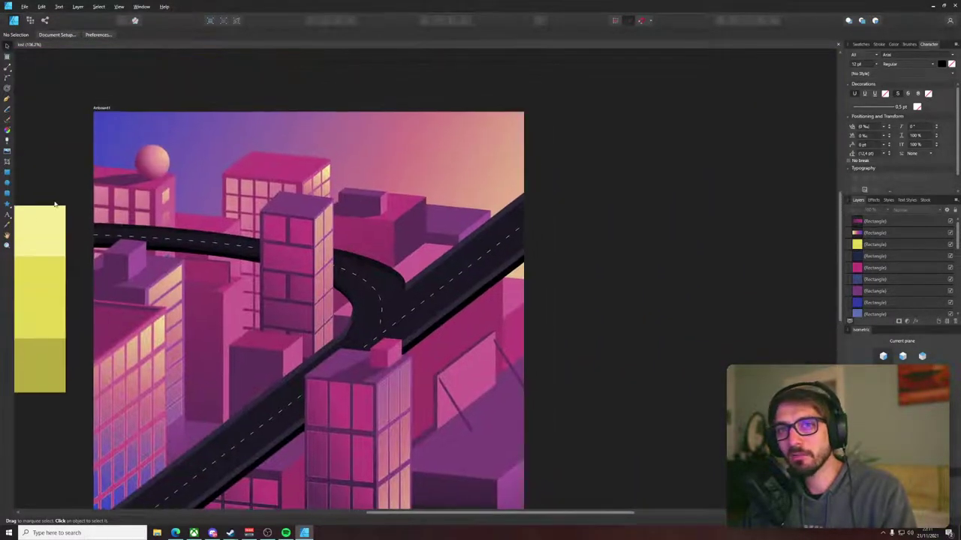
# - Turn on the isometric cube grid and make the top plane the current plane, with the Rectangle tool active
pyautogui.click(8, 171)
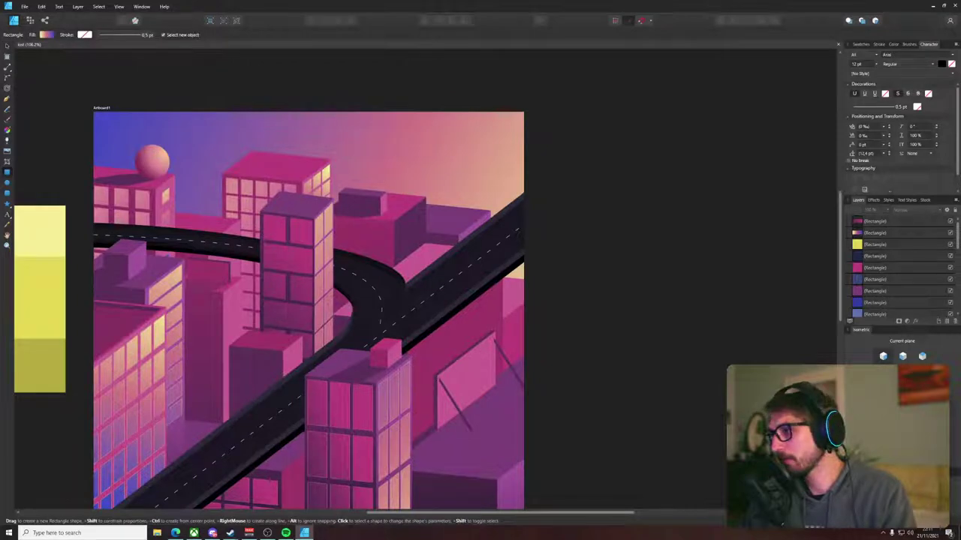
pyautogui.click(902, 409)
pyautogui.click(392, 169)
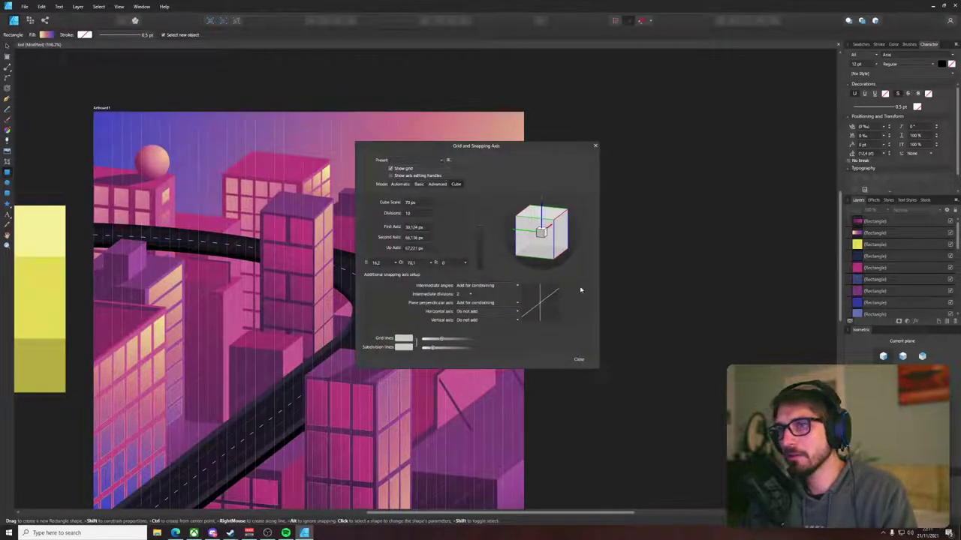
pyautogui.click(579, 360)
pyautogui.click(922, 356)
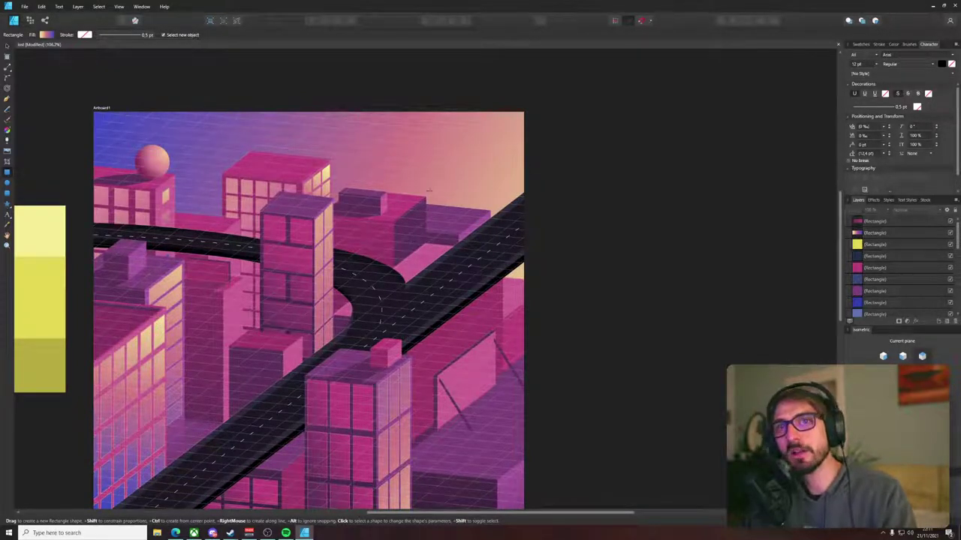
# - Draw a square over the artboard's right edge and fill it with the palette's middle pink shade
pyautogui.moveTo(441, 178); pyautogui.dragTo(586, 262)
pyautogui.scroll(1, 280, 198)
pyautogui.moveTo(280, 198); pyautogui.dragTo(381, 128)
pyautogui.scroll(-3, 382, 129)
pyautogui.moveTo(122, 126); pyautogui.dragTo(152, 157)
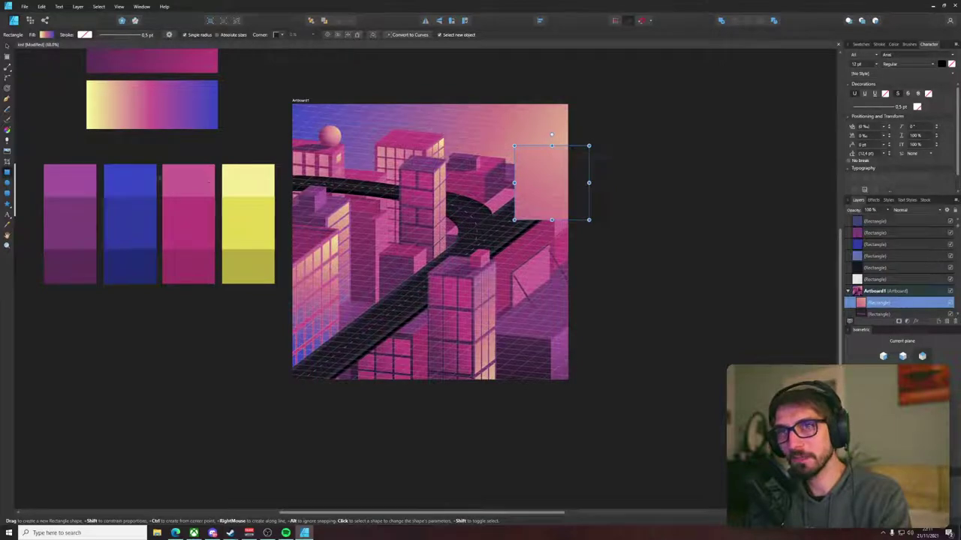
pyautogui.press('i')
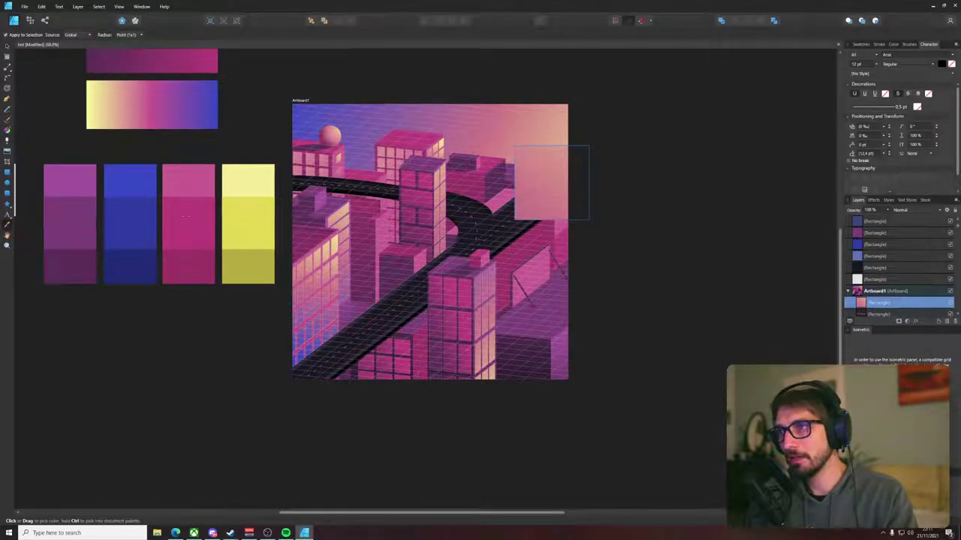
pyautogui.click(186, 217)
pyautogui.press('v')
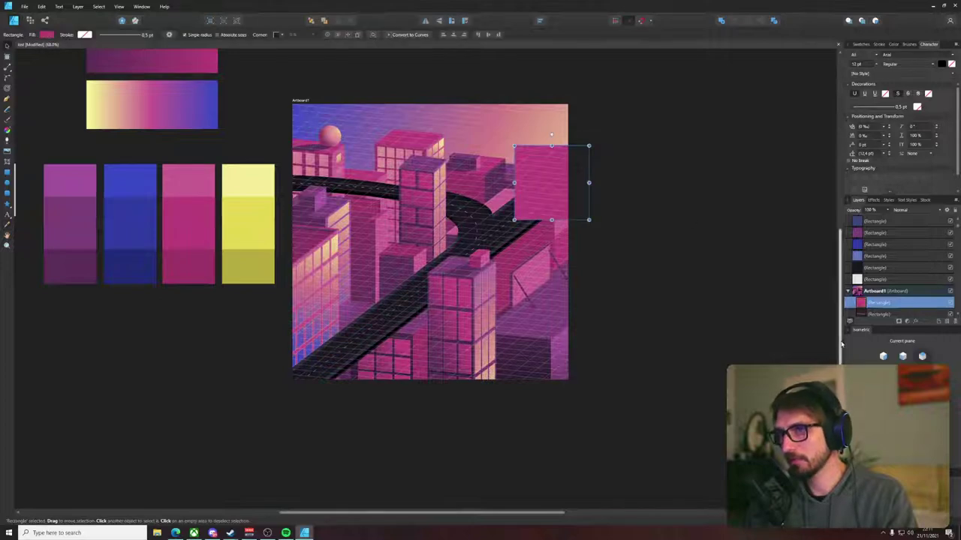
# - Fit the pink square to the top plane, send it to the back and place it as a roof behind the purple block
pyautogui.click(902, 381)
pyautogui.scroll(3, 574, 199)
pyautogui.moveTo(537, 178); pyautogui.dragTo(525, 157)
pyautogui.hotkey('ctrl', 'shift', '[')
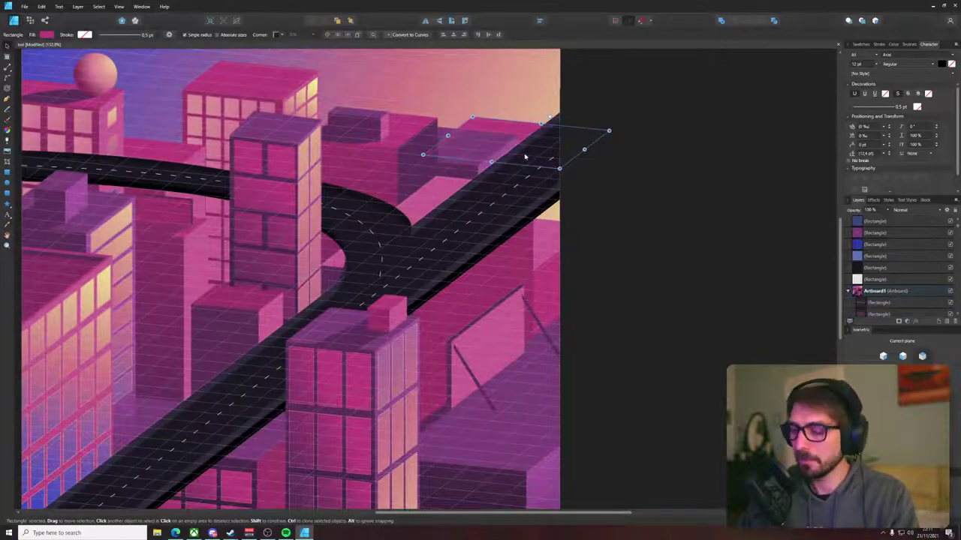
pyautogui.moveTo(579, 113); pyautogui.dragTo(560, 210)
pyautogui.moveTo(496, 227); pyautogui.dragTo(487, 204)
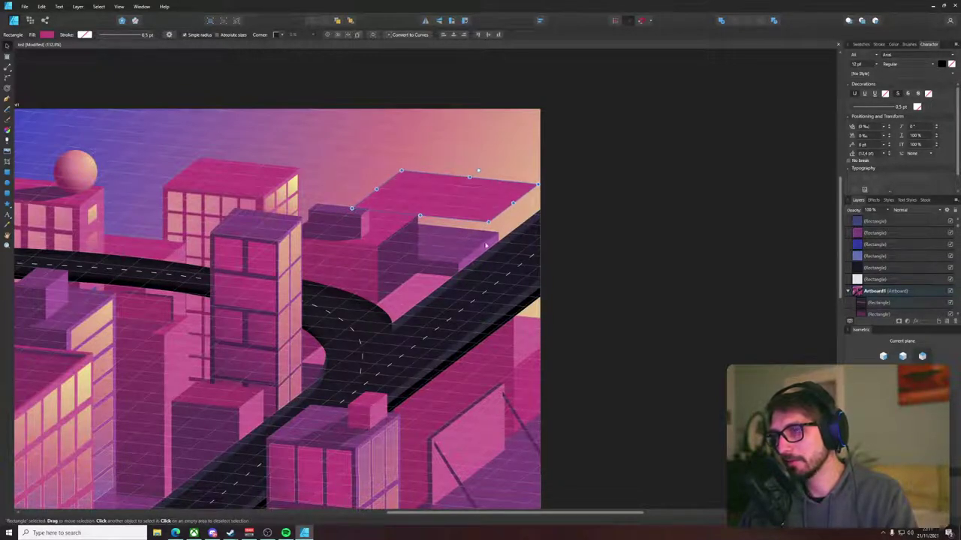
# - Duplicate the new roof, fit the copy to the front plane and extend it downward below the roof as the front wall
pyautogui.scroll(-1, 530, 205)
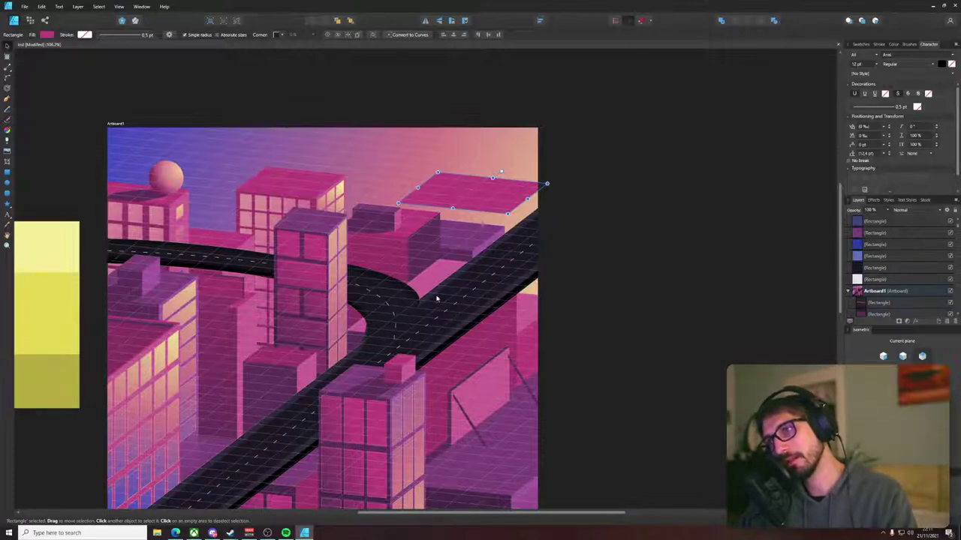
pyautogui.scroll(-2, 453, 292)
pyautogui.scroll(1, 572, 148)
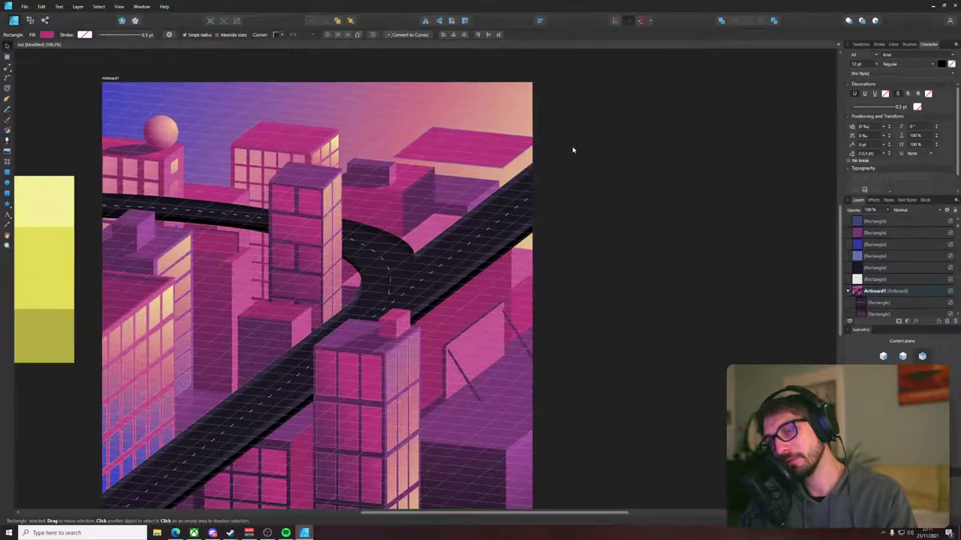
pyautogui.scroll(3, 510, 161)
pyautogui.moveTo(493, 141); pyautogui.dragTo(453, 170)
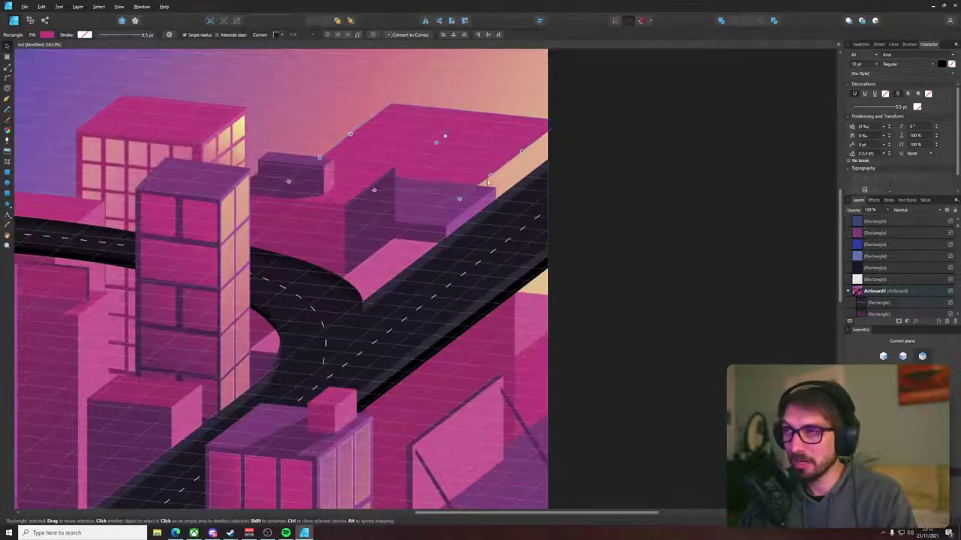
pyautogui.click(902, 356)
pyautogui.click(902, 378)
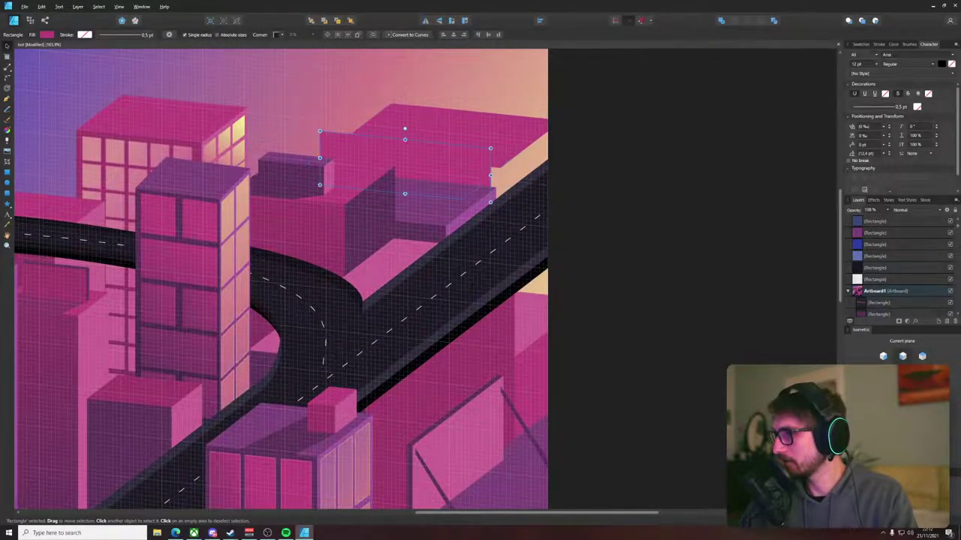
pyautogui.moveTo(416, 167); pyautogui.dragTo(417, 377)
# - Fill the new building's front wall with a dark purple sampled from the artwork
pyautogui.press('i')
pyautogui.scroll(-4, 518, 256)
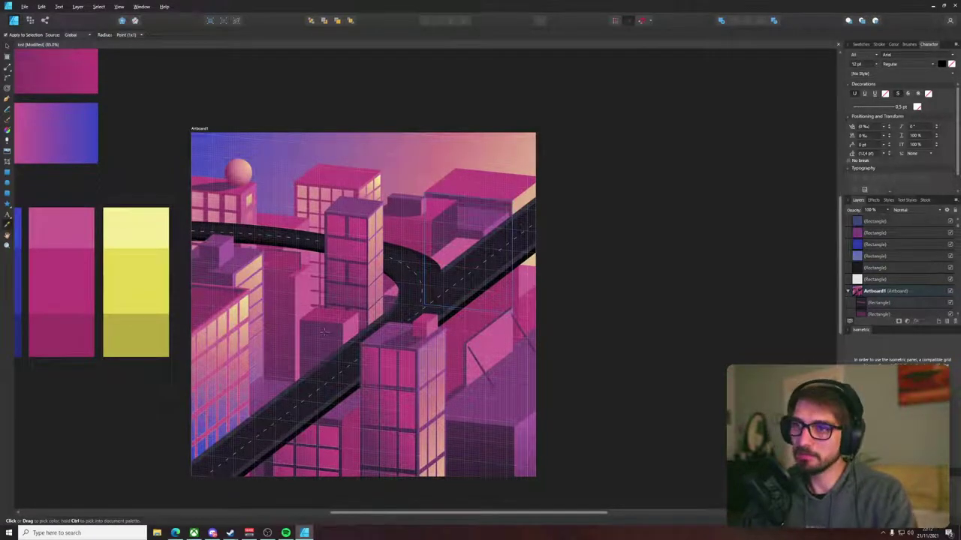
pyautogui.press('v')
pyautogui.scroll(4, 526, 191)
pyautogui.scroll(3, 526, 191)
# - Duplicate the front wall, fit the copy to the side plane and align it under the roof's right edge
pyautogui.click(464, 219)
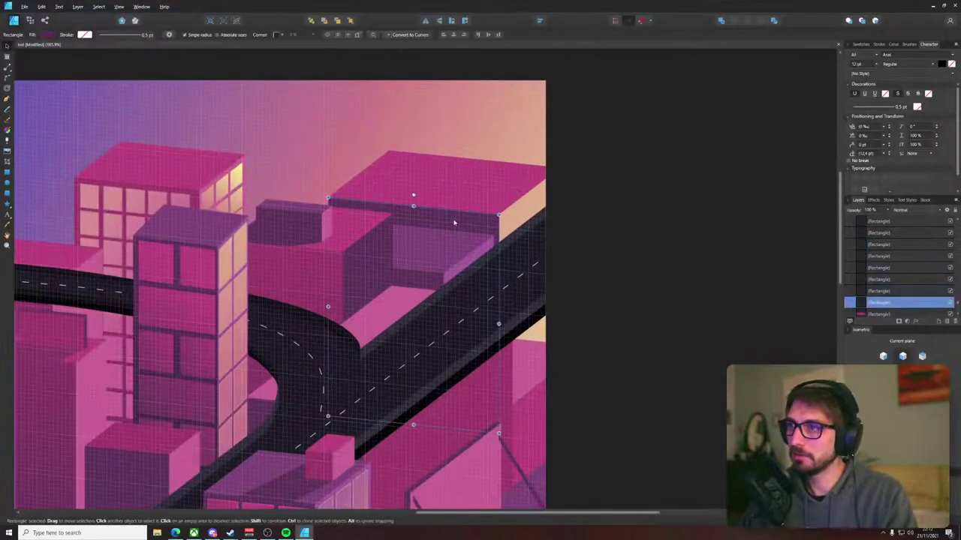
pyautogui.click(883, 357)
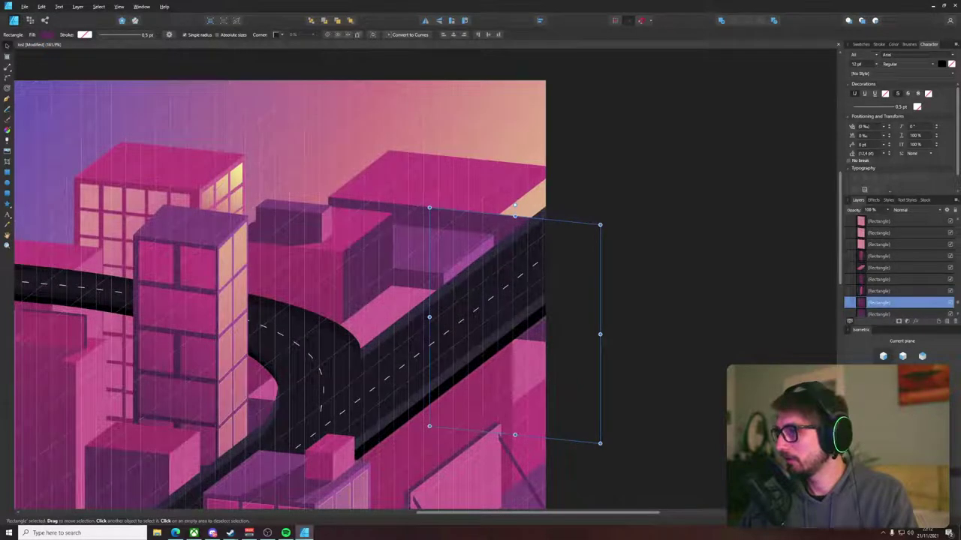
pyautogui.click(884, 387)
pyautogui.moveTo(488, 228); pyautogui.dragTo(462, 268)
pyautogui.moveTo(425, 434); pyautogui.dragTo(491, 354)
pyautogui.scroll(-1, 492, 354)
pyautogui.moveTo(439, 293); pyautogui.dragTo(371, 252)
# - Fill the new building's side wall with a light purple sampled from the document
pyautogui.press('i')
pyautogui.scroll(-4, 357, 243)
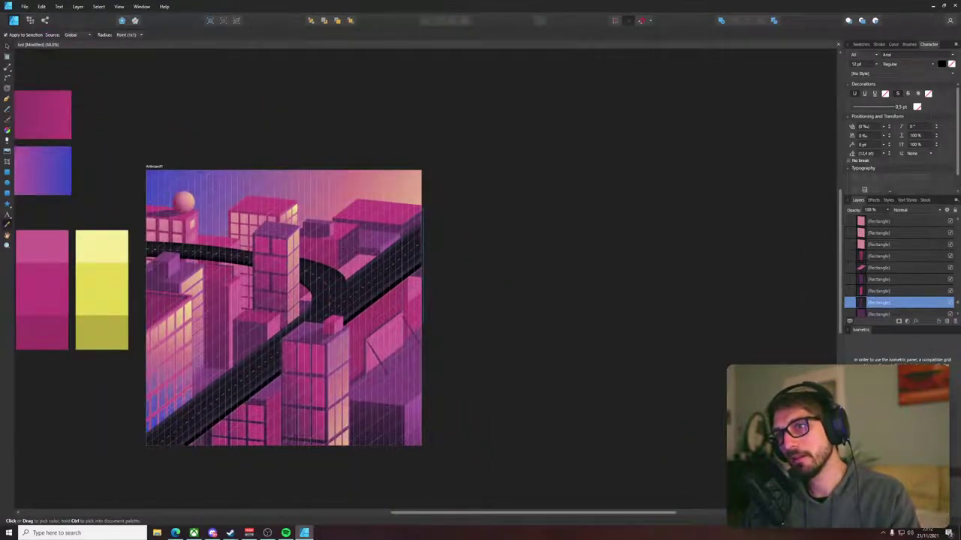
pyautogui.press('v')
pyautogui.press('i')
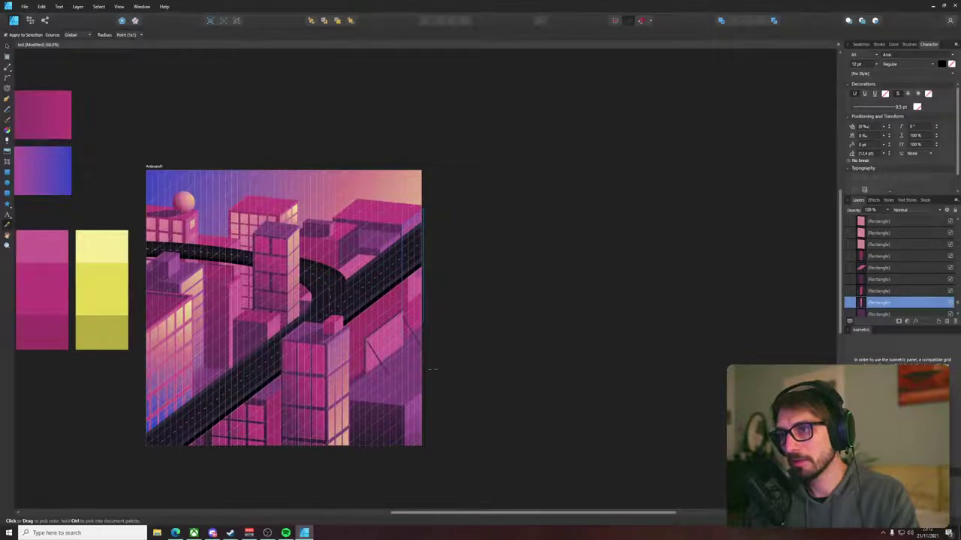
pyautogui.press('v')
pyautogui.click(440, 260)
# - Recolour the neighbouring pink block's dark side wall with the light pink of the low roof beside the road
pyautogui.scroll(4, 387, 230)
pyautogui.click(320, 259)
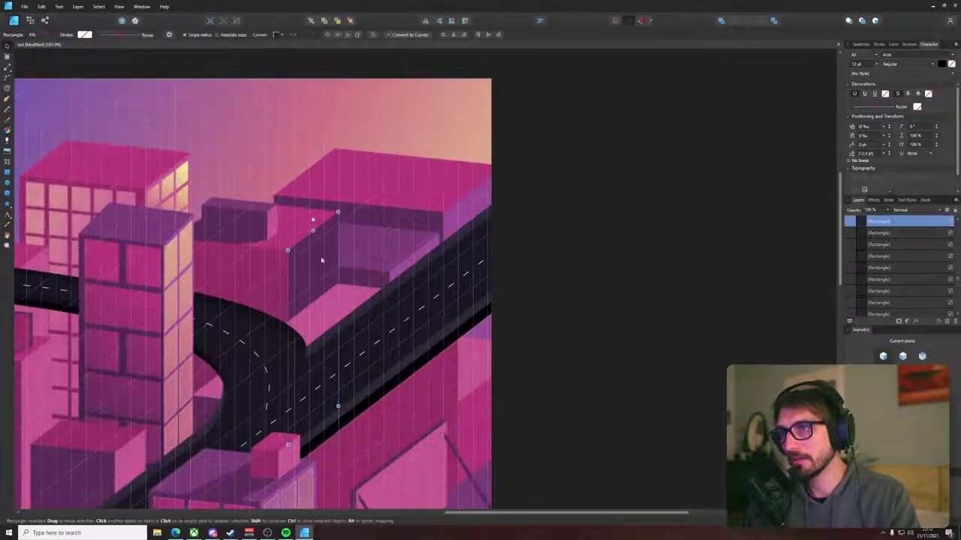
pyautogui.scroll(-1, 317, 260)
pyautogui.scroll(-1, 314, 259)
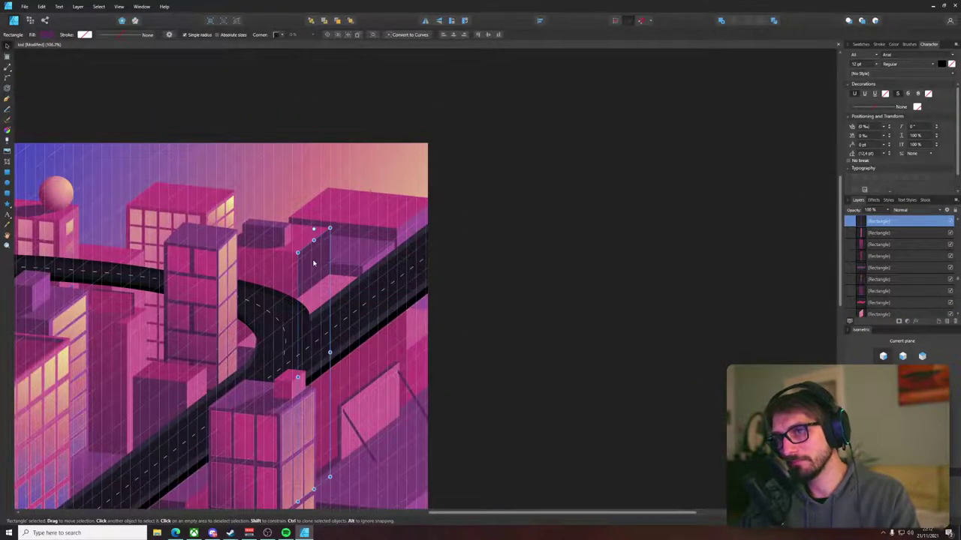
pyautogui.press('i')
pyautogui.click(327, 290)
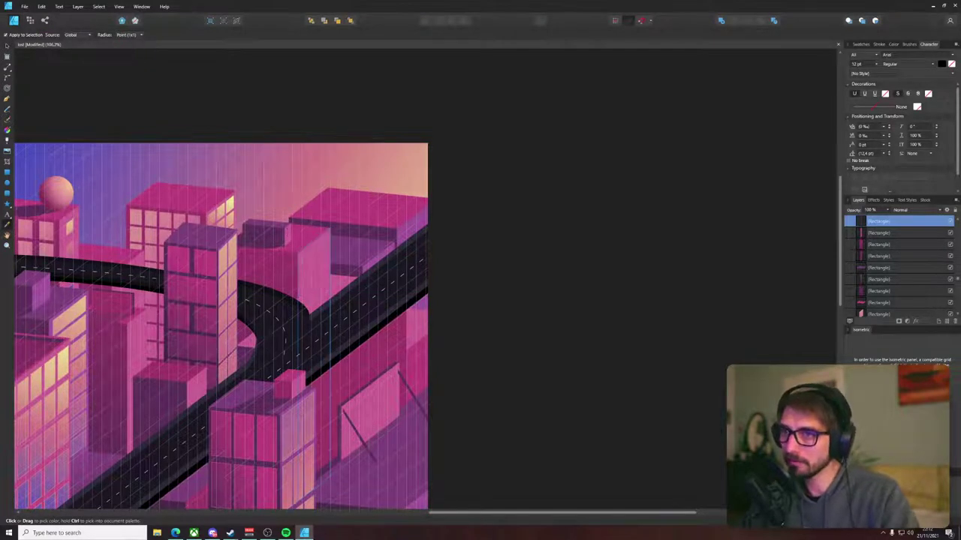
pyautogui.press('v')
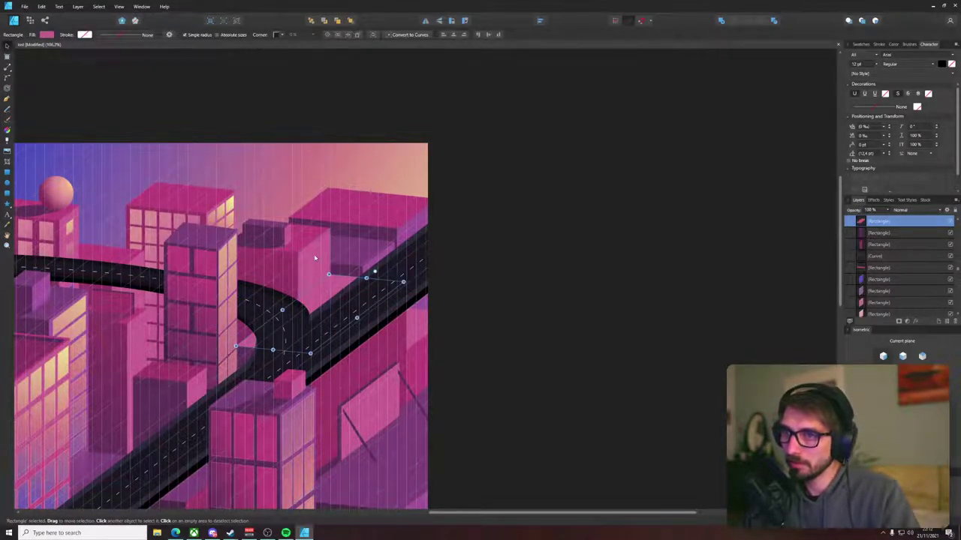
# - Give the pink block's side wall a linear gradient fill, with the first stop coloured pink sampled from the back tower's roof
pyautogui.click(314, 257)
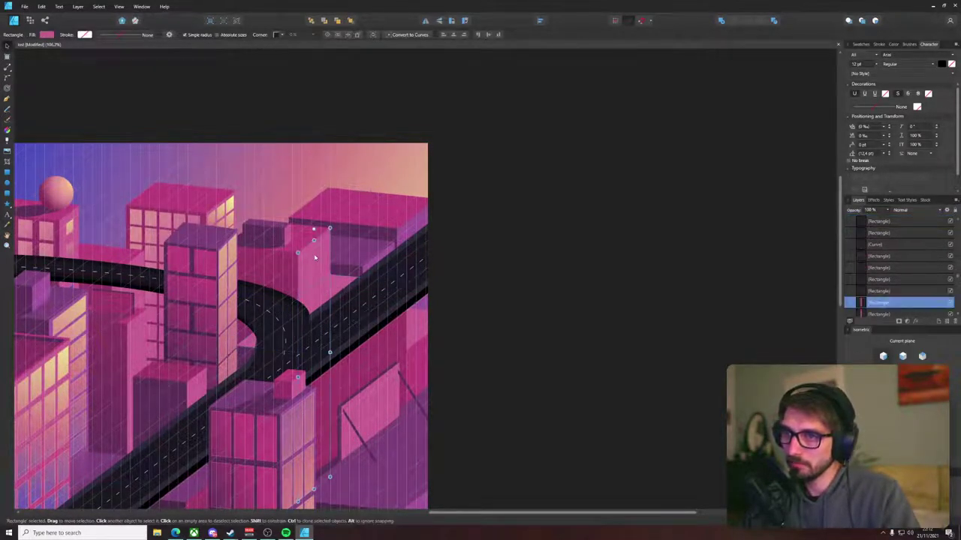
pyautogui.click(48, 35)
pyautogui.click(57, 48)
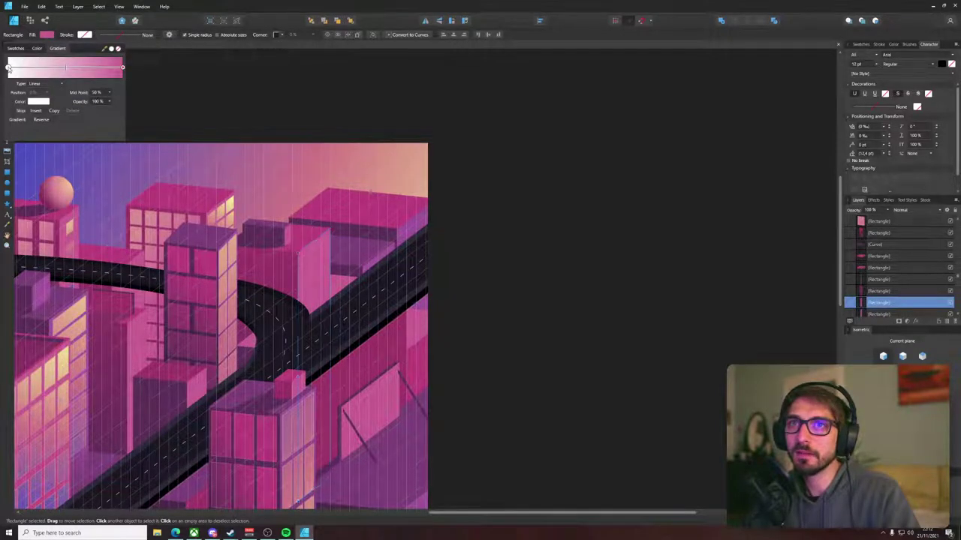
pyautogui.click(37, 102)
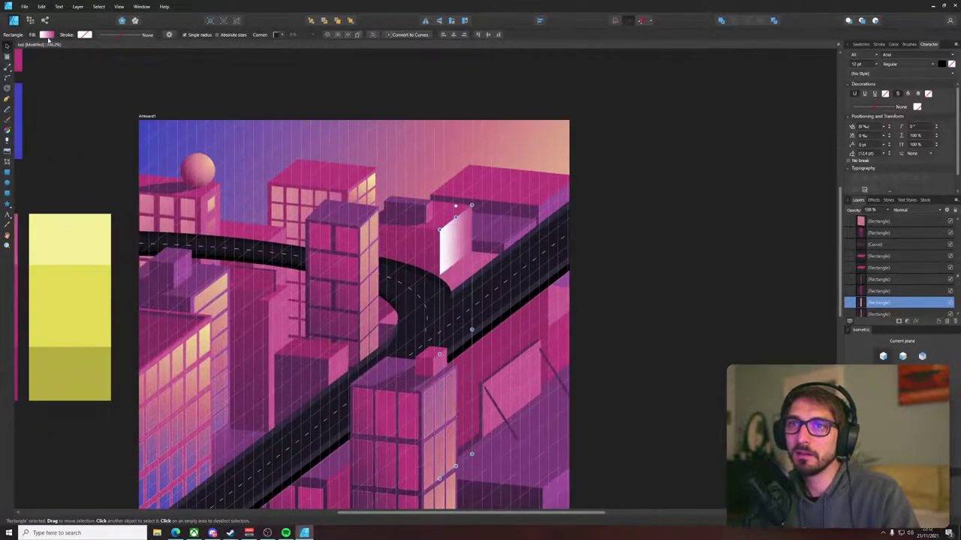
pyautogui.click(47, 35)
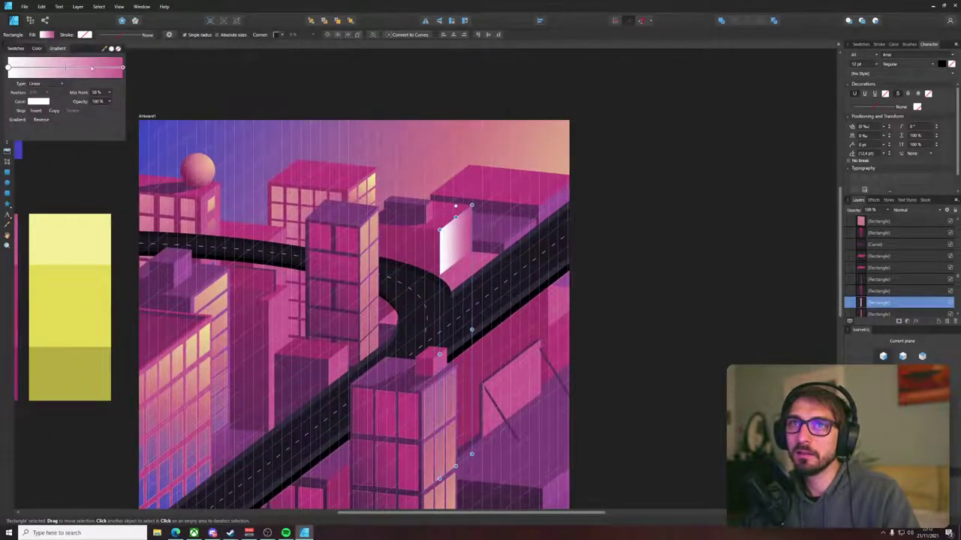
pyautogui.click(39, 101)
pyautogui.moveTo(96, 117); pyautogui.dragTo(315, 166)
pyautogui.click(93, 116)
# - Reorient the side wall's gradient vertically, with the darker pink at the base and the lighter pink above, and deselect the wall
pyautogui.press('g')
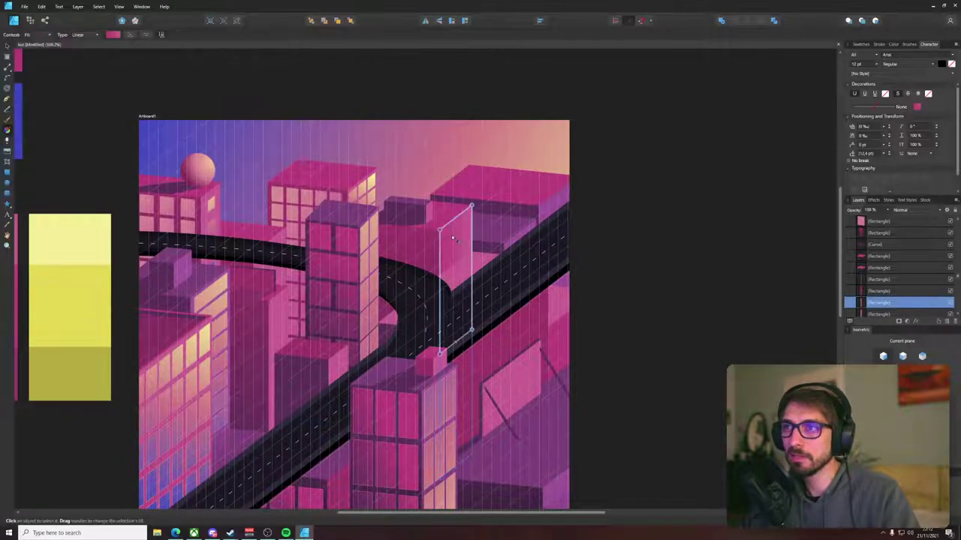
pyautogui.moveTo(452, 235); pyautogui.dragTo(460, 257)
pyautogui.moveTo(452, 308); pyautogui.dragTo(455, 225)
pyautogui.press('v')
pyautogui.click(609, 208)
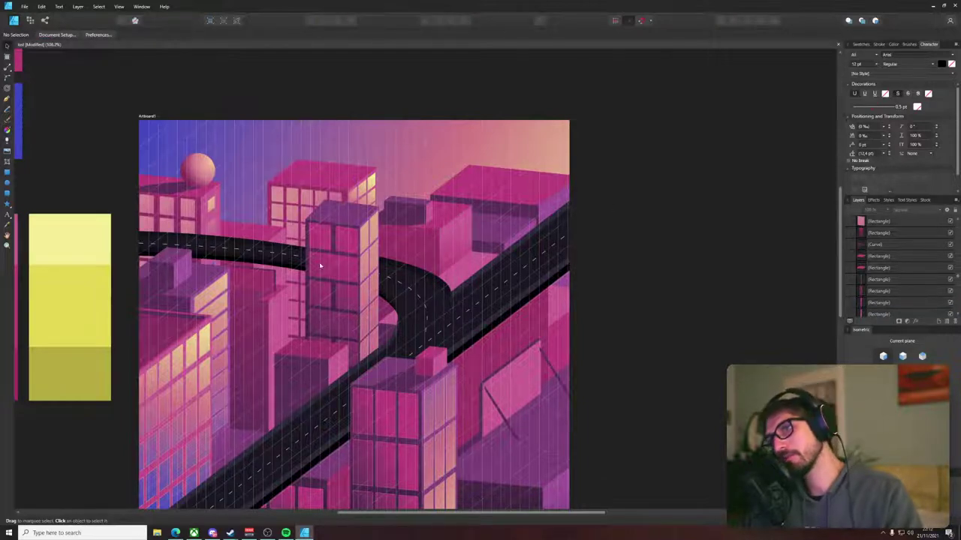
# - Hide the isometric grid so the artwork is shown without grid lines
pyautogui.scroll(5, 463, 252)
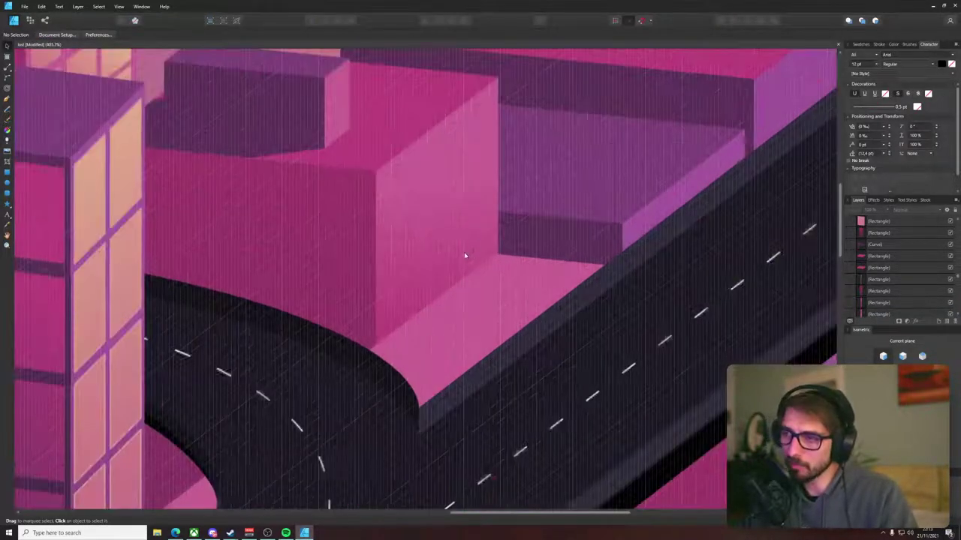
pyautogui.click(903, 428)
pyautogui.click(400, 169)
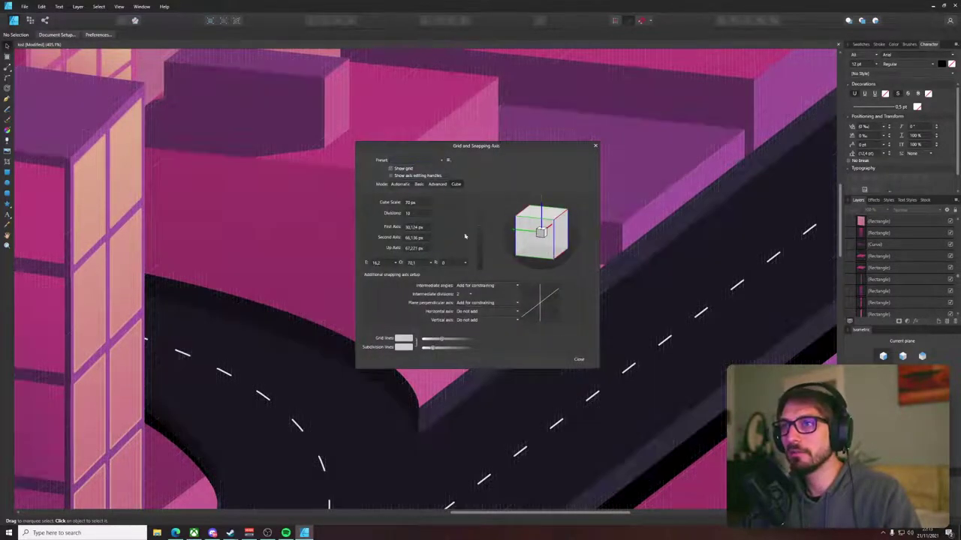
pyautogui.click(581, 360)
pyautogui.click(118, 7)
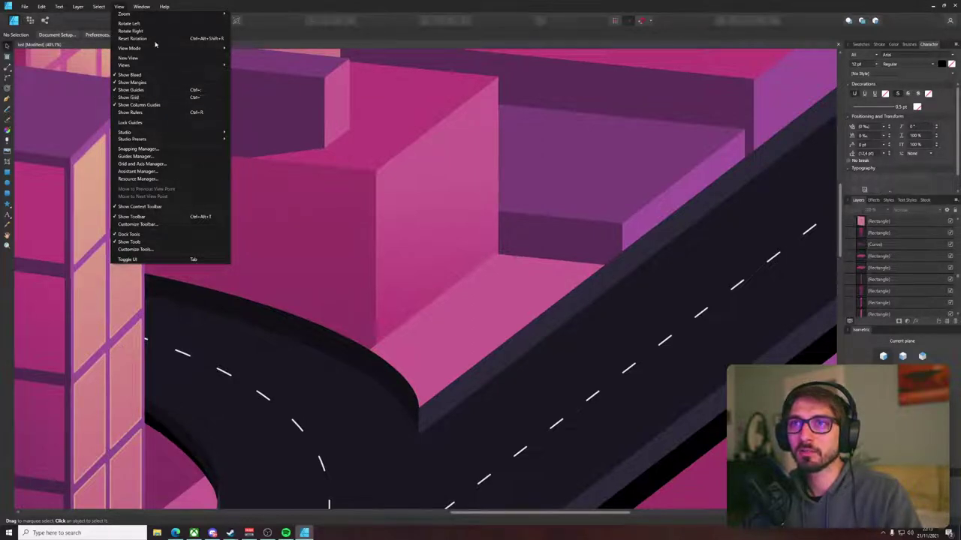
pyautogui.click(120, 7)
pyautogui.hotkey('ctrl', "'")
pyautogui.hotkey('ctrl', "'")
pyautogui.hotkey('ctrl', "'")
pyautogui.hotkey('ctrl', "'")
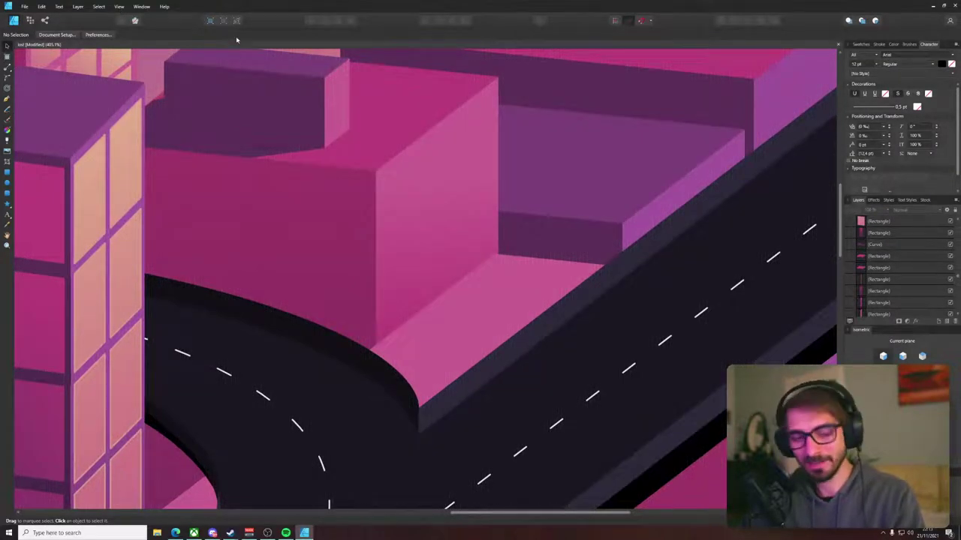
pyautogui.click(901, 413)
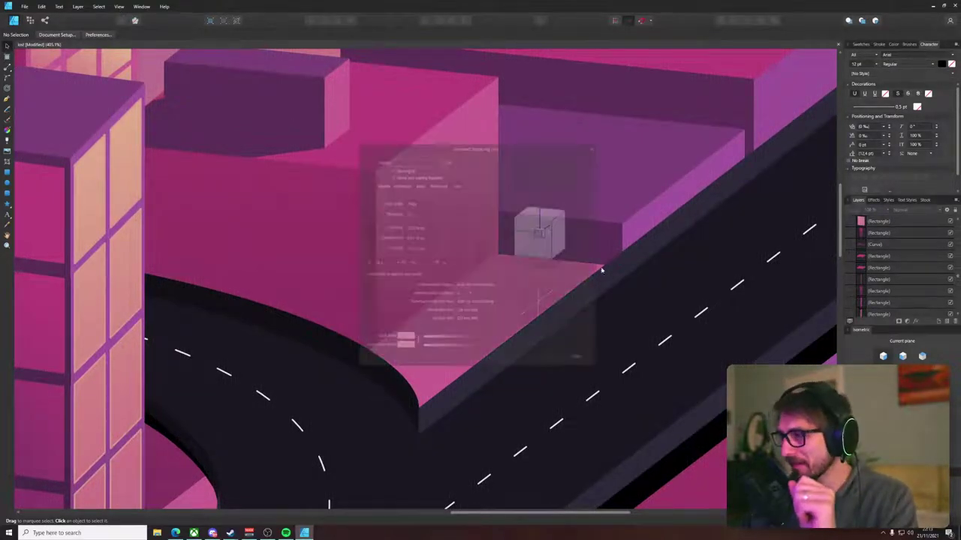
pyautogui.click(595, 146)
# - Adjust the edge of the pink block's light side wall at the block's corner
pyautogui.click(923, 359)
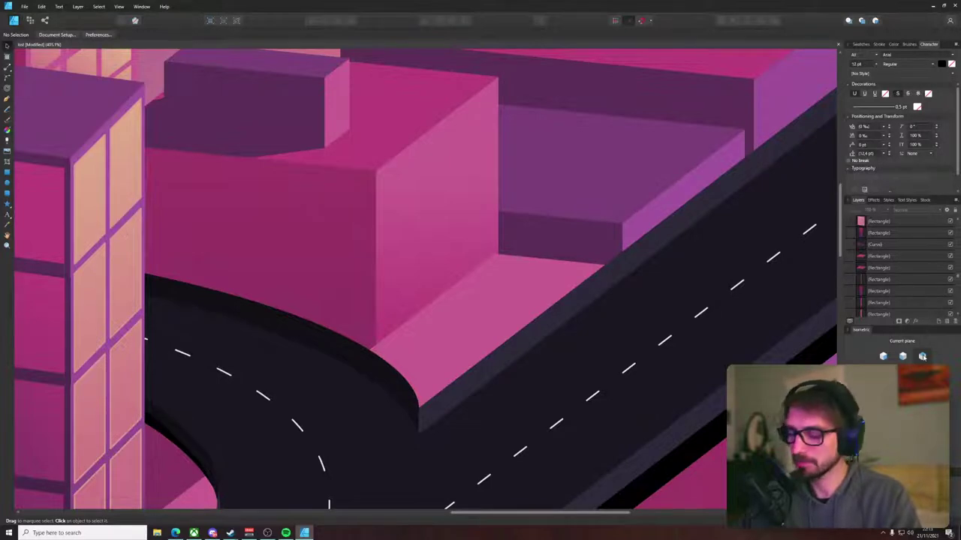
pyautogui.scroll(-5, 528, 275)
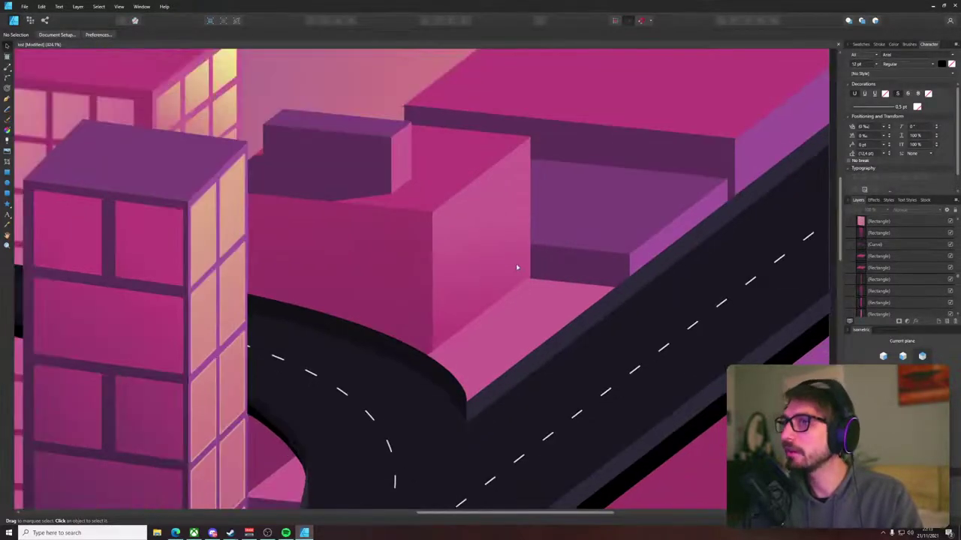
pyautogui.scroll(3, 300, 296)
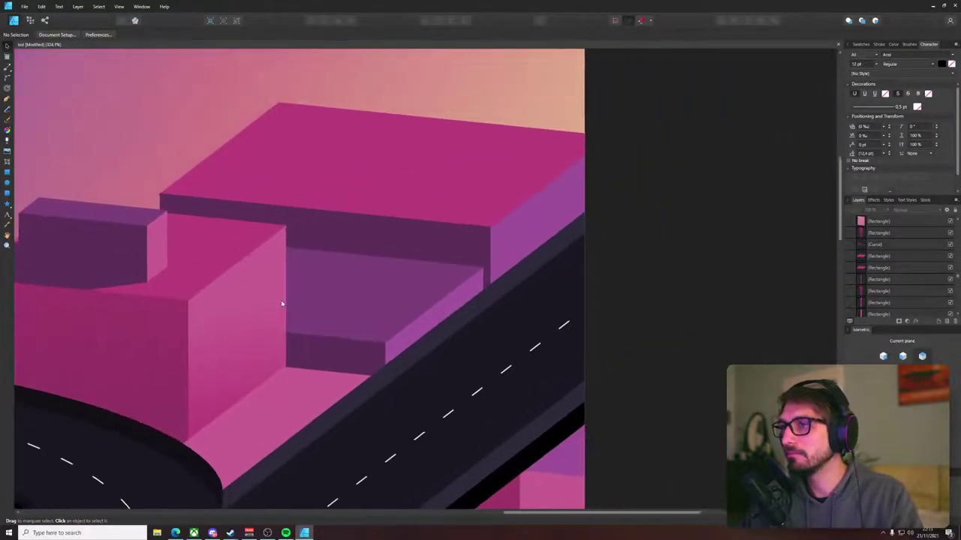
pyautogui.moveTo(282, 304); pyautogui.dragTo(497, 224)
pyautogui.scroll(-4, 411, 293)
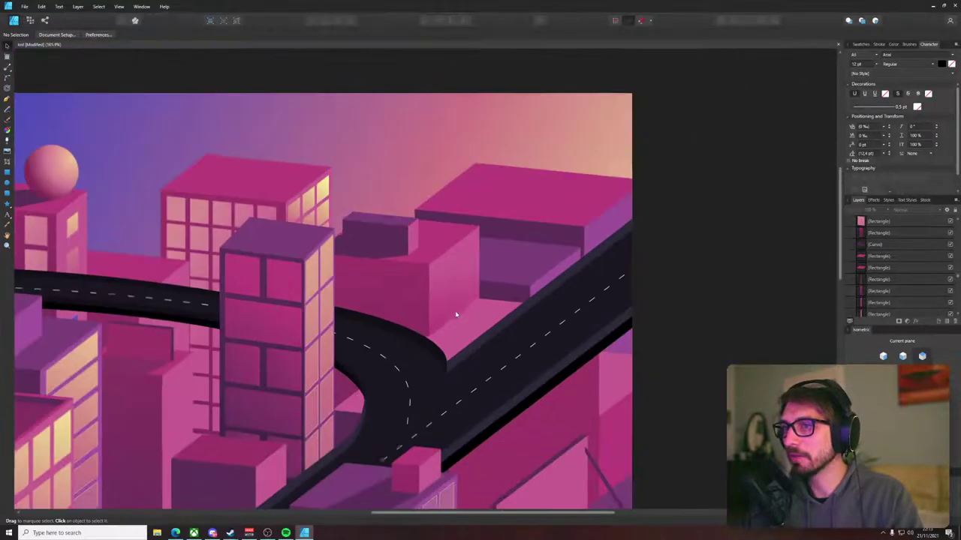
pyautogui.scroll(4, 445, 294)
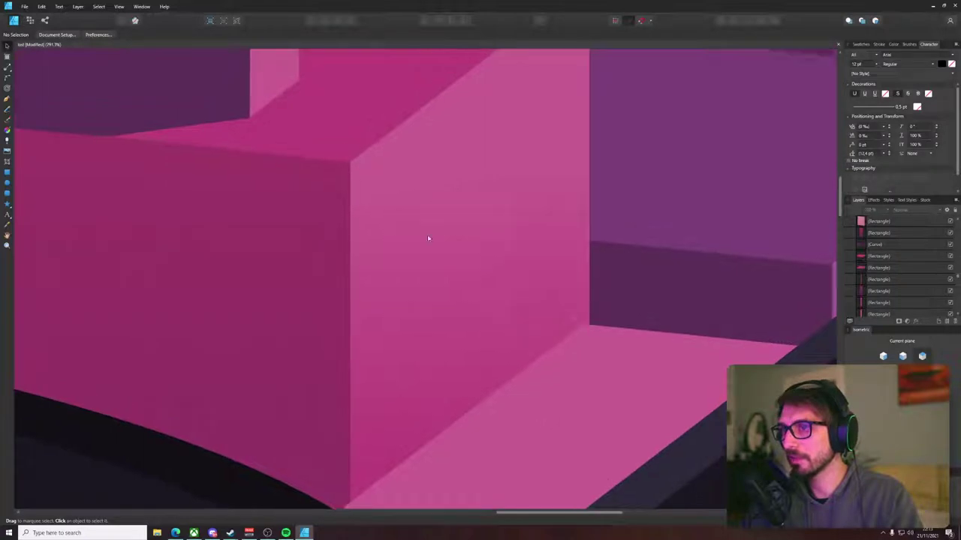
pyautogui.scroll(5, 430, 205)
pyautogui.click(342, 351)
pyautogui.moveTo(318, 342); pyautogui.dragTo(313, 319)
pyautogui.scroll(-5, 313, 319)
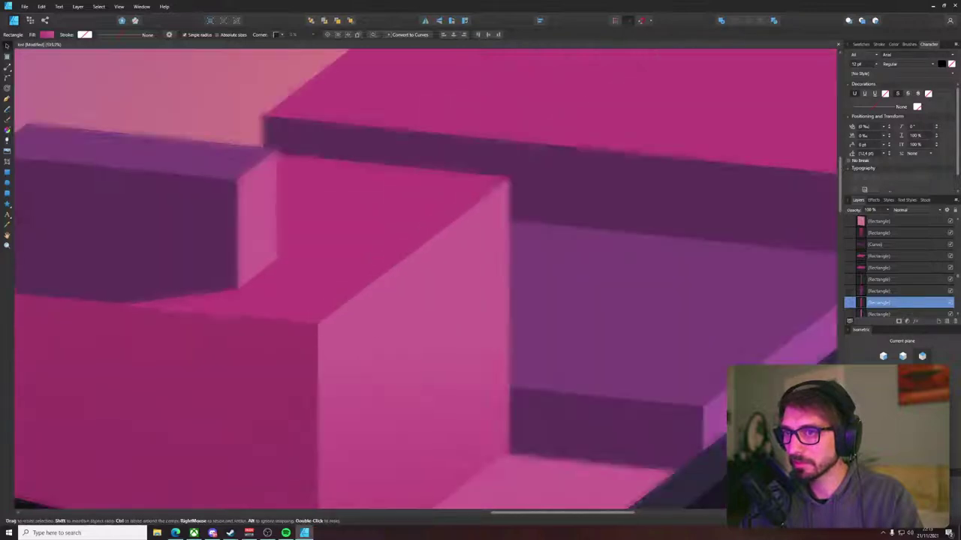
# - Duplicate the small purple rooftop block together with its shadow onto the large pink roof in the back corner
pyautogui.scroll(-2, 413, 242)
pyautogui.scroll(-5, 260, 156)
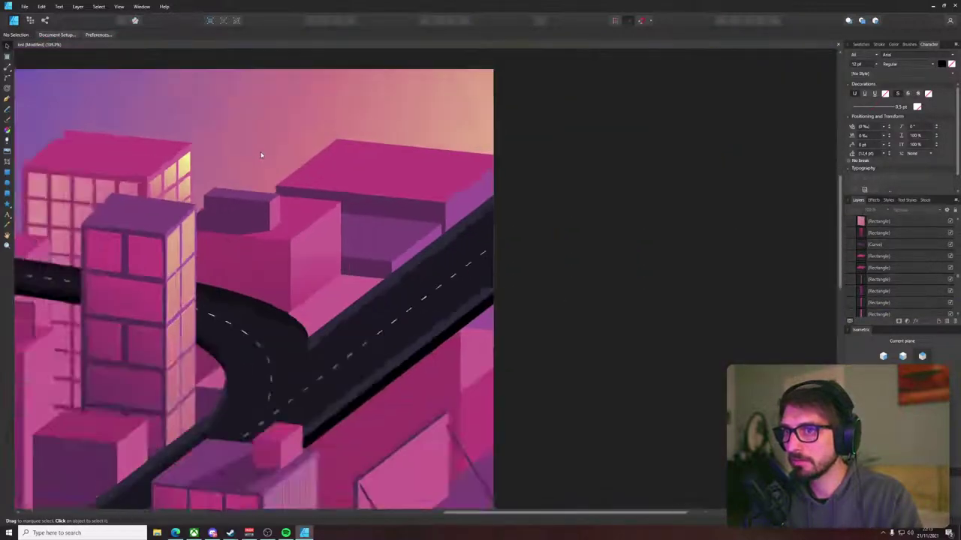
pyautogui.moveTo(469, 277); pyautogui.dragTo(593, 230)
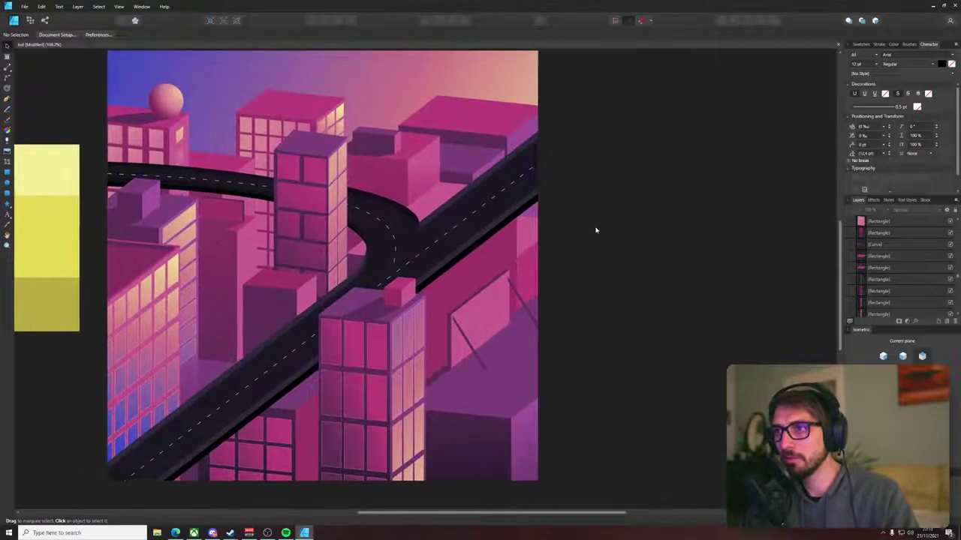
pyautogui.scroll(-3, 597, 227)
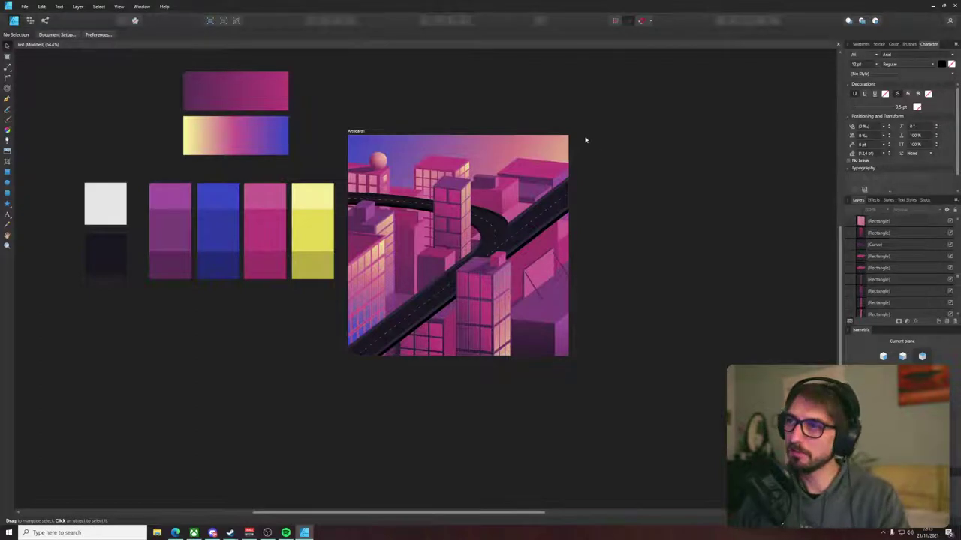
pyautogui.scroll(5, 585, 141)
pyautogui.scroll(3, 443, 217)
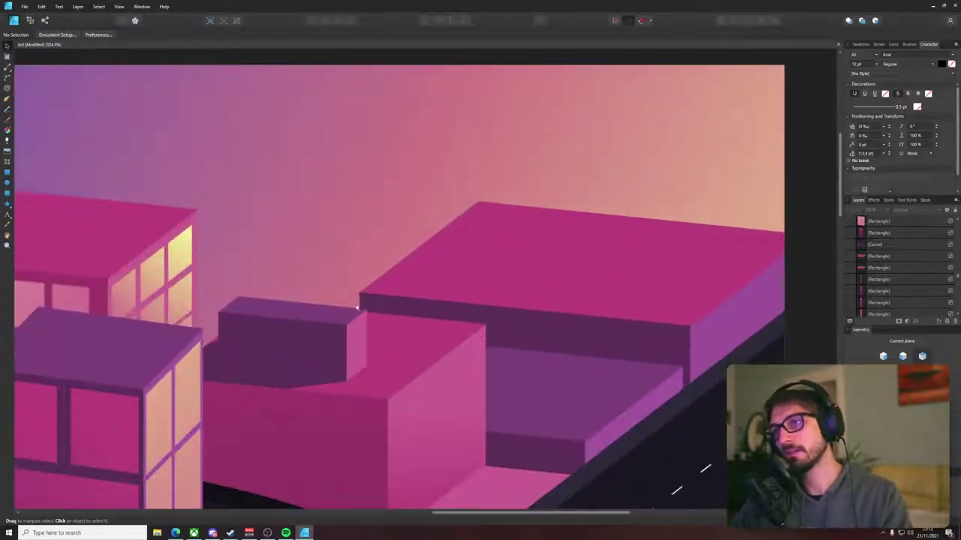
pyautogui.keyDown('shift'); pyautogui.click(318, 343); pyautogui.keyUp('shift')
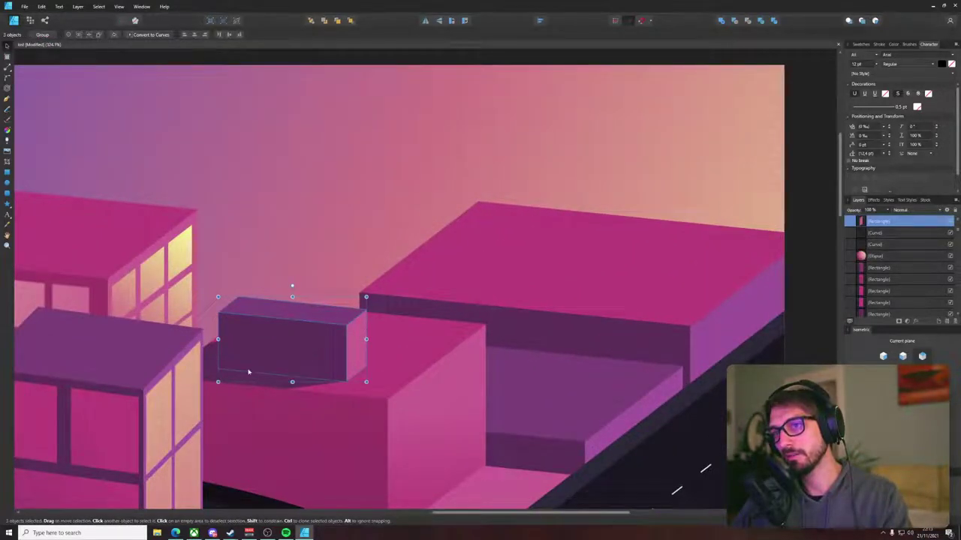
pyautogui.moveTo(300, 364)
pyautogui.mouseDown()
pyautogui.moveTo(510, 323)
pyautogui.moveTo(544, 260)
pyautogui.moveTo(621, 266)
pyautogui.mouseUp()
# - Shorten the copied block by narrowing its front face and matching its top face to the same width
pyautogui.click(593, 234)
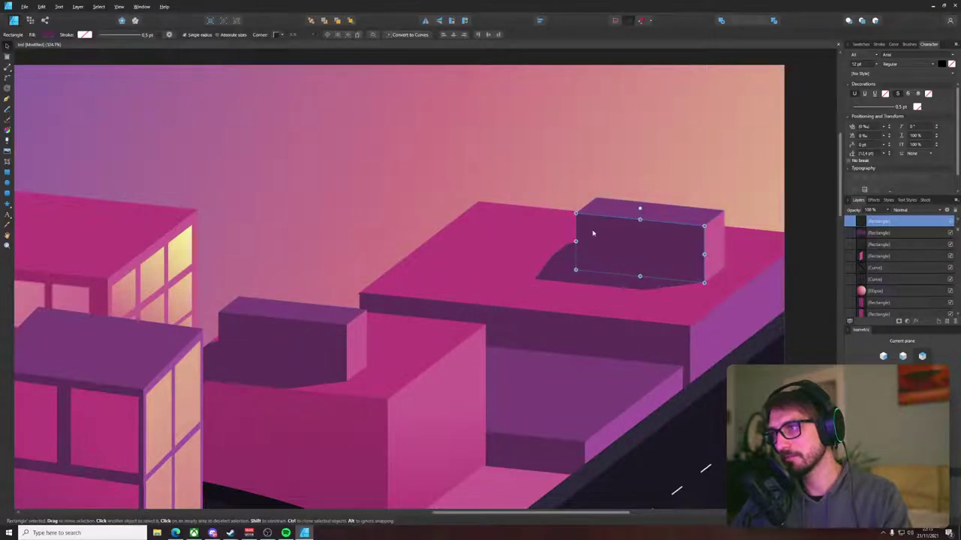
pyautogui.moveTo(576, 241); pyautogui.dragTo(637, 248)
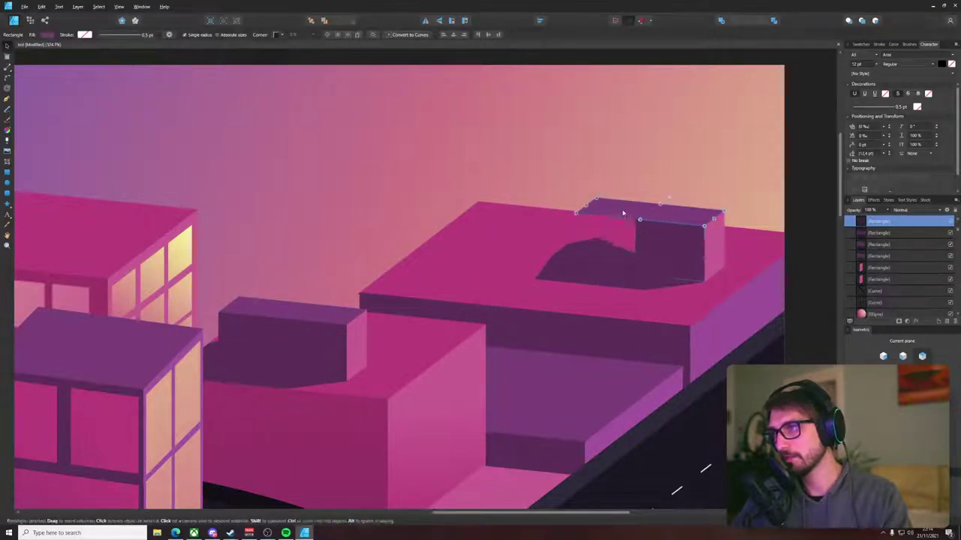
pyautogui.moveTo(586, 206); pyautogui.dragTo(646, 212)
pyautogui.scroll(8, 651, 217)
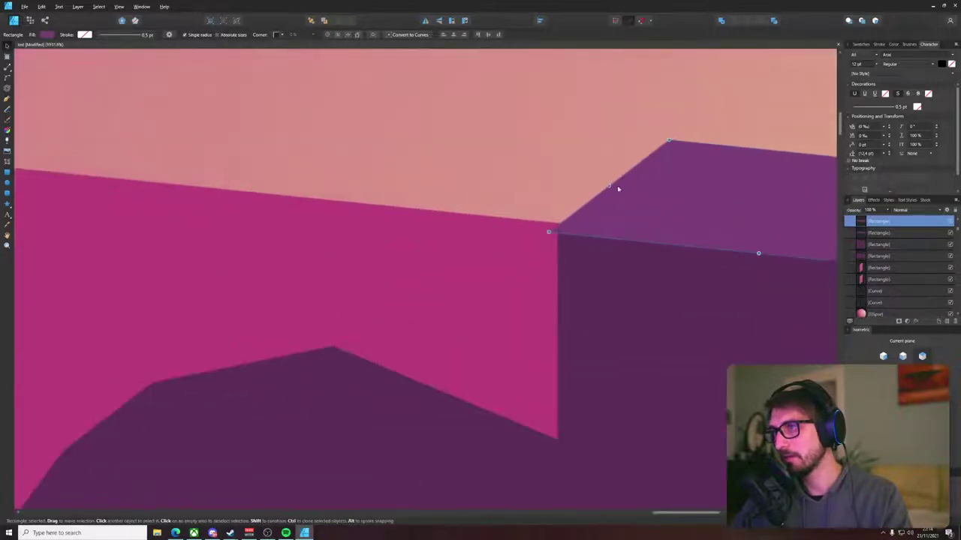
pyautogui.scroll(-5, 612, 194)
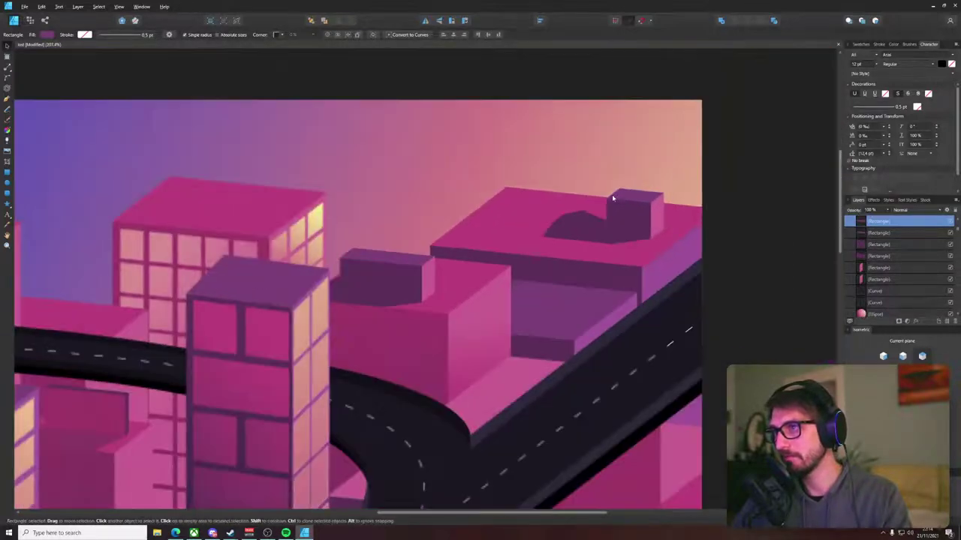
# - Recolour the copied block's top face bright pink and its front face a darker pink using sampled colours
pyautogui.click(659, 220)
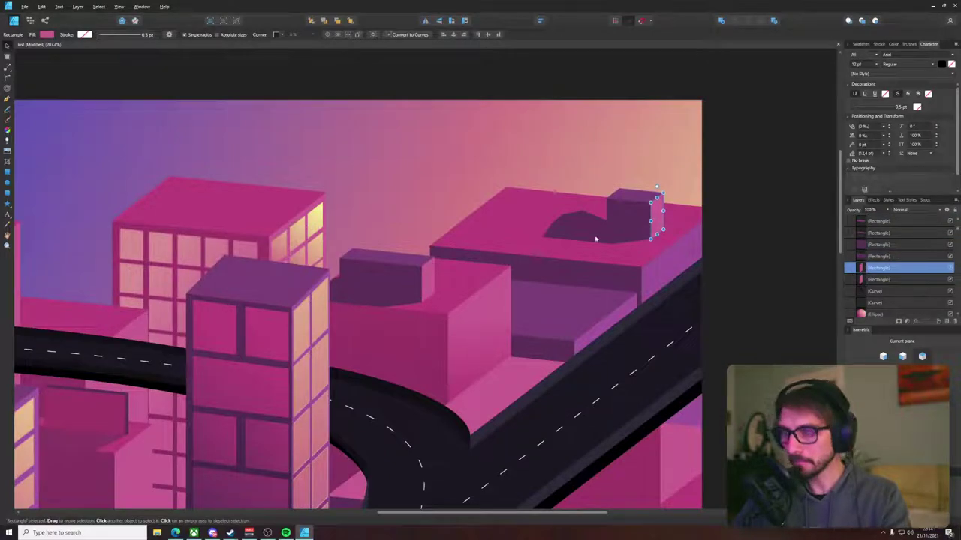
pyautogui.press('i')
pyautogui.press('v')
pyautogui.click(635, 197)
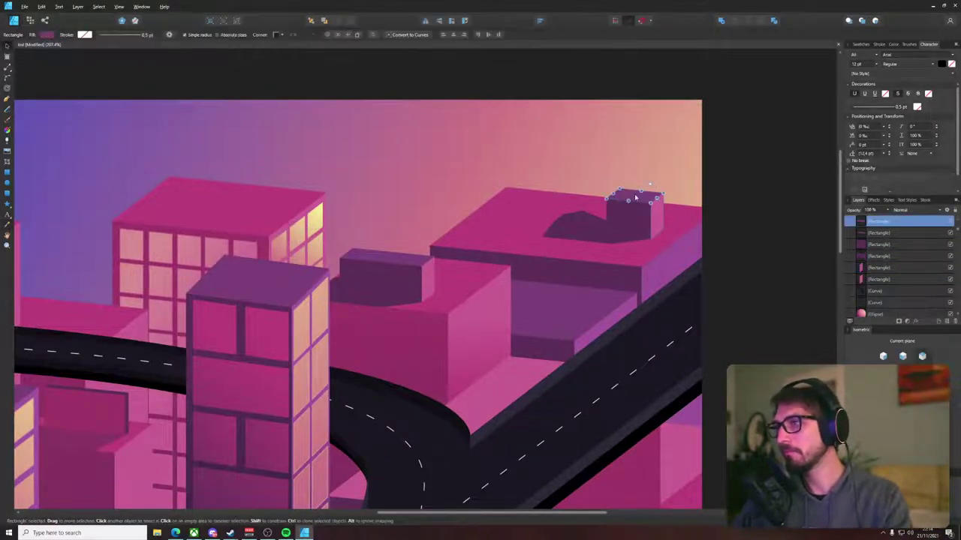
pyautogui.click(627, 222)
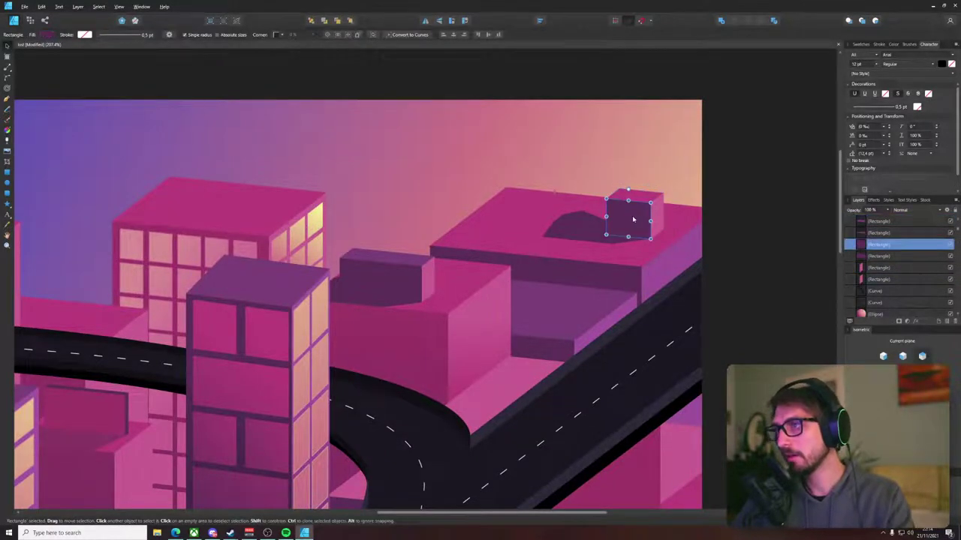
pyautogui.press('i')
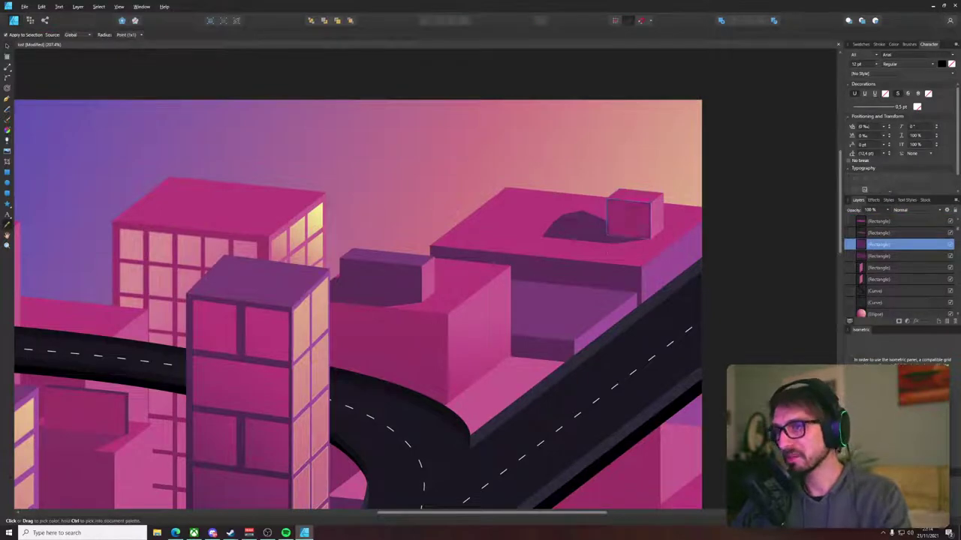
pyautogui.press('v')
pyautogui.click(711, 196)
# - Fill the copied block's shadow with the dark purple sampled from the large block's front wall
pyautogui.click(587, 237)
pyautogui.scroll(3, 610, 236)
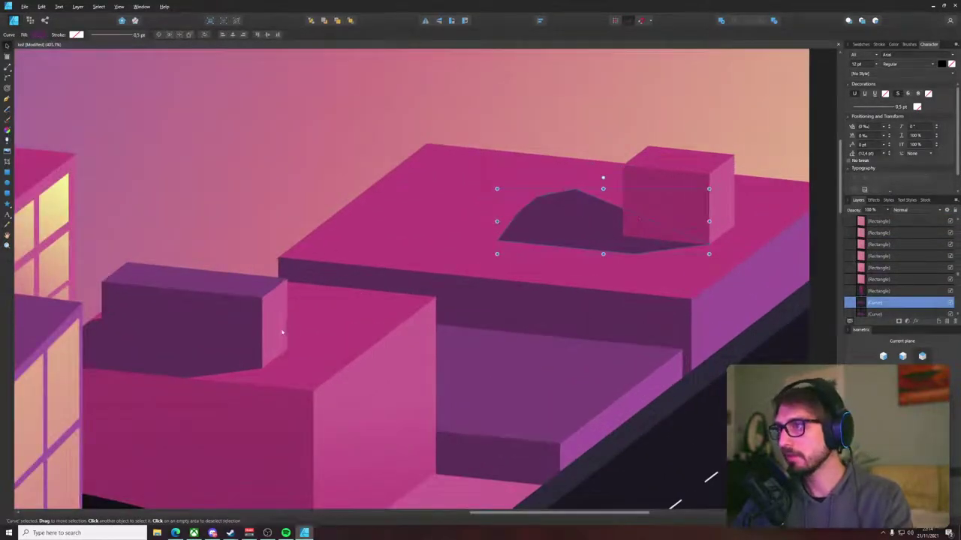
pyautogui.press('i')
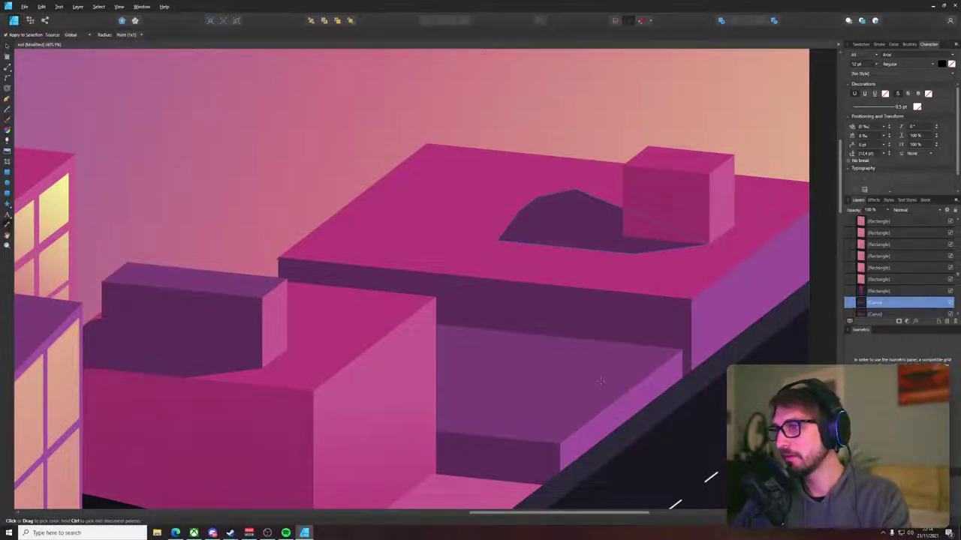
pyautogui.click(601, 382)
pyautogui.click(632, 301)
pyautogui.press('v')
# - Reshape the copied block's shadow by moving its nodes so it slants across the roof to the front edge
pyautogui.press('a')
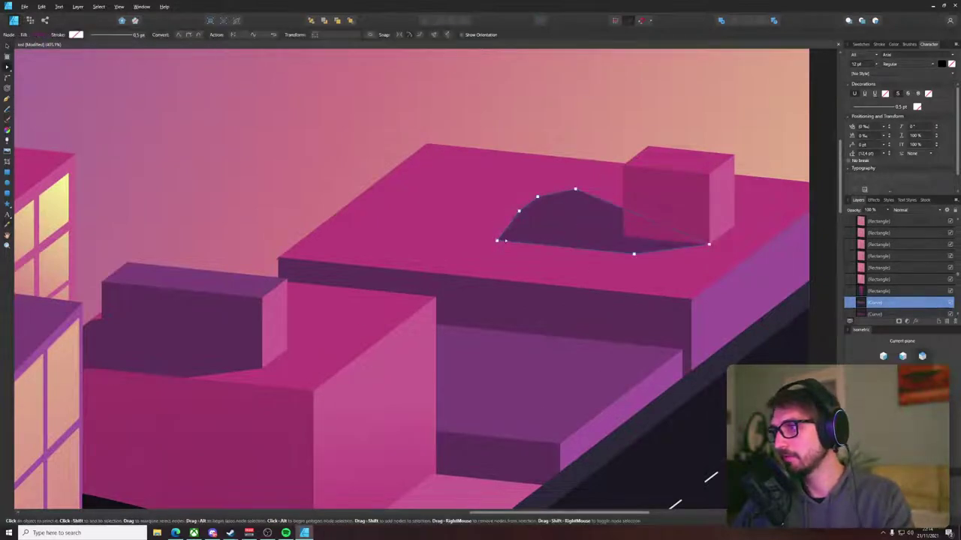
pyautogui.moveTo(497, 240); pyautogui.dragTo(474, 283)
pyautogui.moveTo(634, 254); pyautogui.dragTo(580, 288)
pyautogui.moveTo(554, 323); pyautogui.dragTo(439, 196)
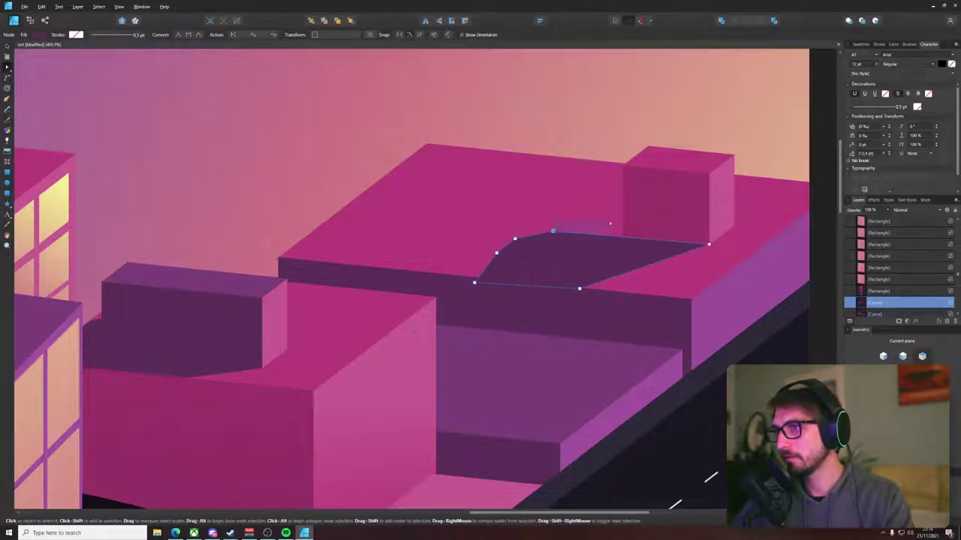
pyautogui.moveTo(554, 231); pyautogui.dragTo(614, 232)
pyautogui.hotkey('ctrl', 'z')
pyautogui.moveTo(553, 232); pyautogui.dragTo(629, 218)
pyautogui.moveTo(515, 238); pyautogui.dragTo(560, 234)
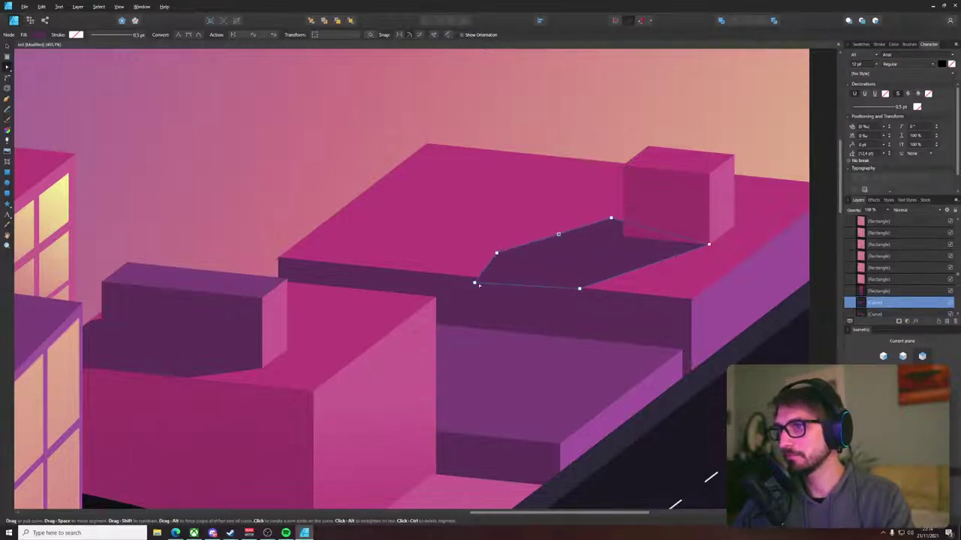
pyautogui.click(555, 142)
pyautogui.scroll(-6, 616, 147)
pyautogui.scroll(6, 638, 162)
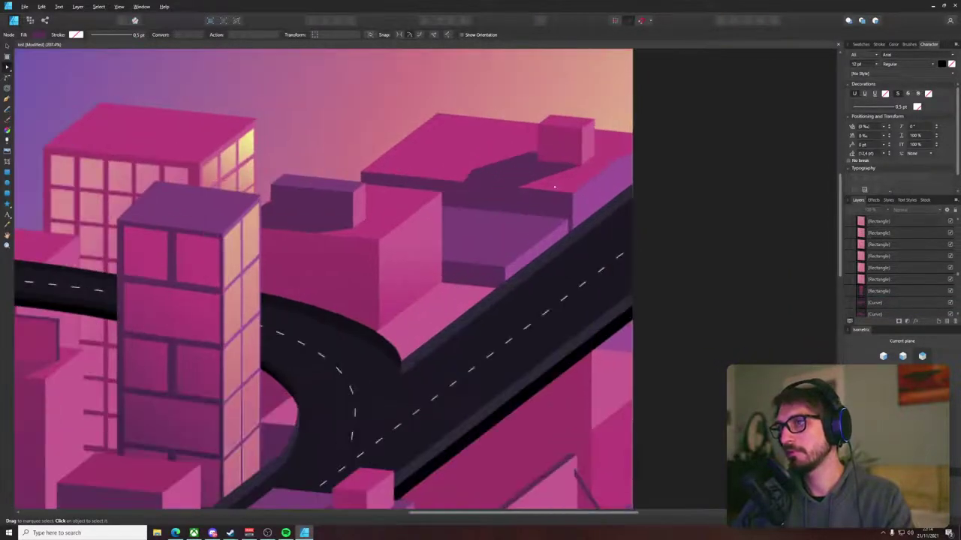
# - Move the shadow's rear node behind the small block so the shadow starts at the block's base
pyautogui.click(516, 142)
pyautogui.moveTo(523, 126); pyautogui.dragTo(560, 128)
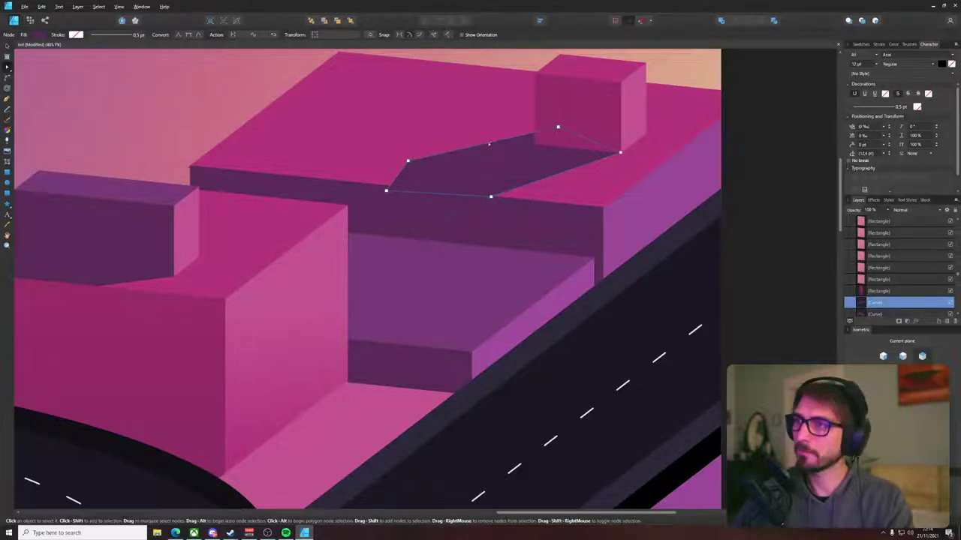
pyautogui.scroll(-6, 485, 146)
pyautogui.click(647, 135)
pyautogui.moveTo(635, 136); pyautogui.dragTo(720, 210)
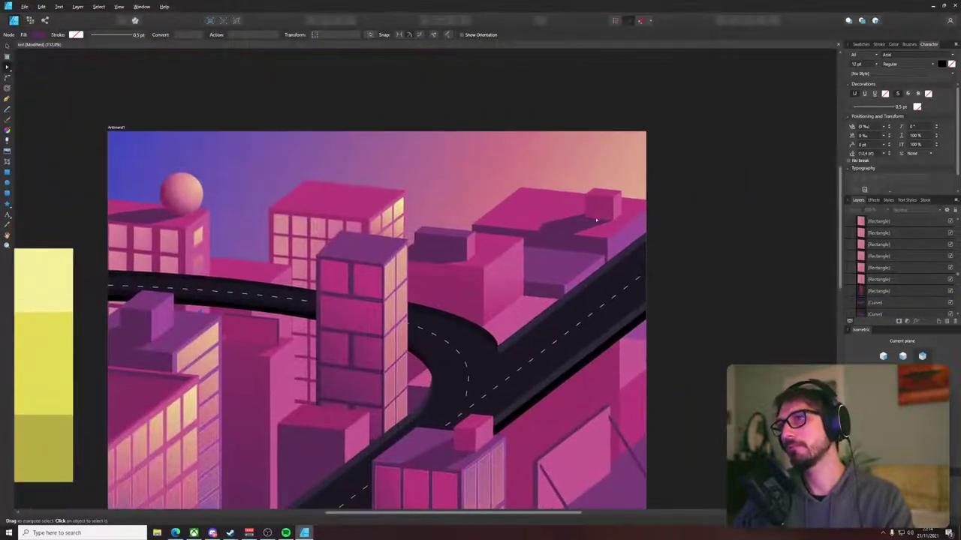
# - Recolour the small block's front face dark purple to match its shadow
pyautogui.click(599, 219)
pyautogui.click(716, 204)
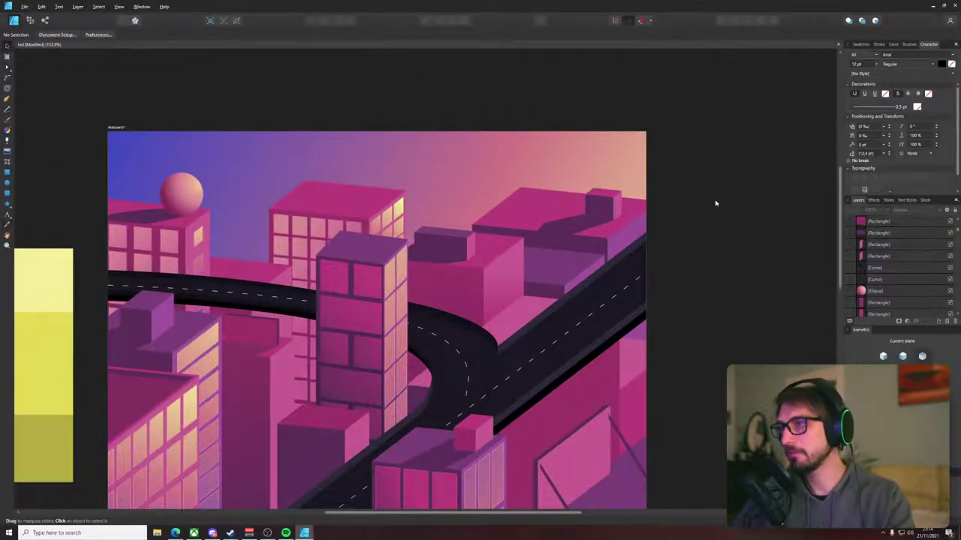
pyautogui.scroll(-5, 690, 203)
# - Extend the shadow's far corner along the large roof's front edge to give the shadow one straight upper side
pyautogui.scroll(6, 648, 197)
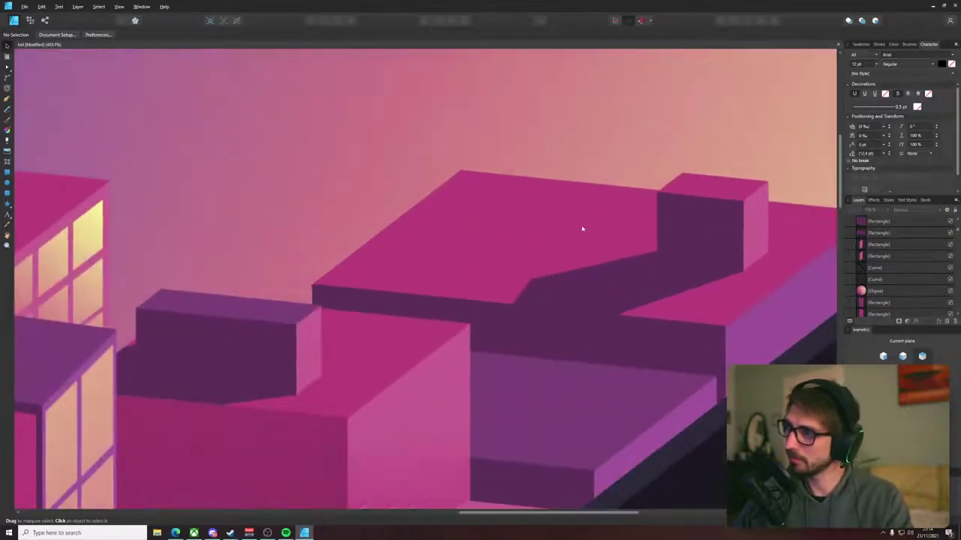
pyautogui.click(533, 281)
pyautogui.press('a')
pyautogui.moveTo(531, 281); pyautogui.dragTo(458, 301)
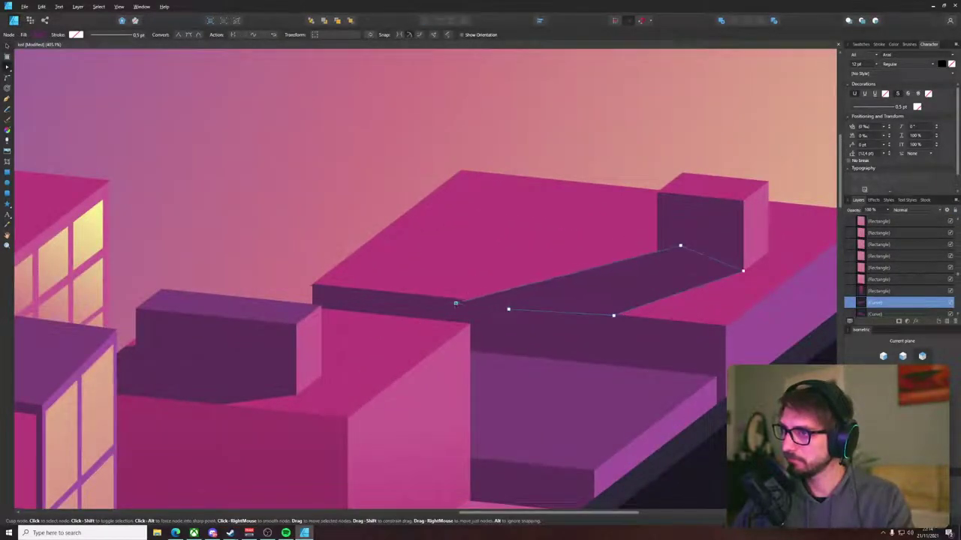
pyautogui.click(737, 154)
# - Review the extended rooftop shadow within the whole illustration and up close
pyautogui.scroll(-5, 736, 153)
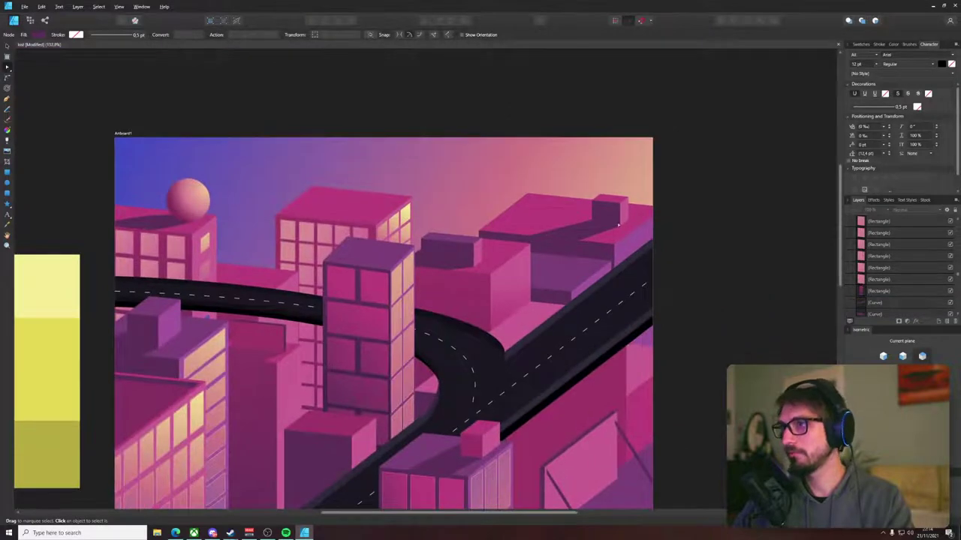
pyautogui.scroll(-3, 618, 224)
pyautogui.moveTo(651, 210); pyautogui.dragTo(538, 206)
pyautogui.scroll(5, 489, 212)
pyautogui.scroll(3, 488, 214)
pyautogui.click(471, 295)
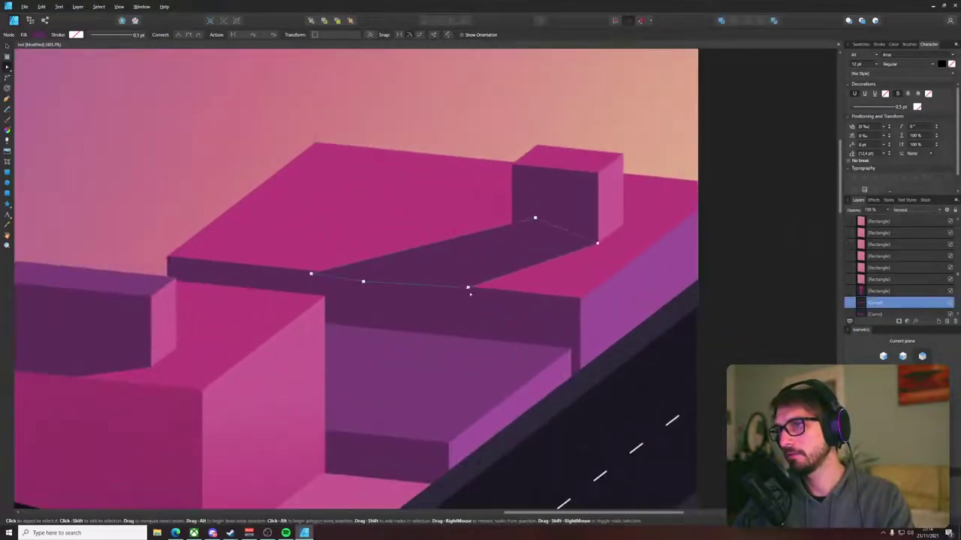
pyautogui.click(736, 229)
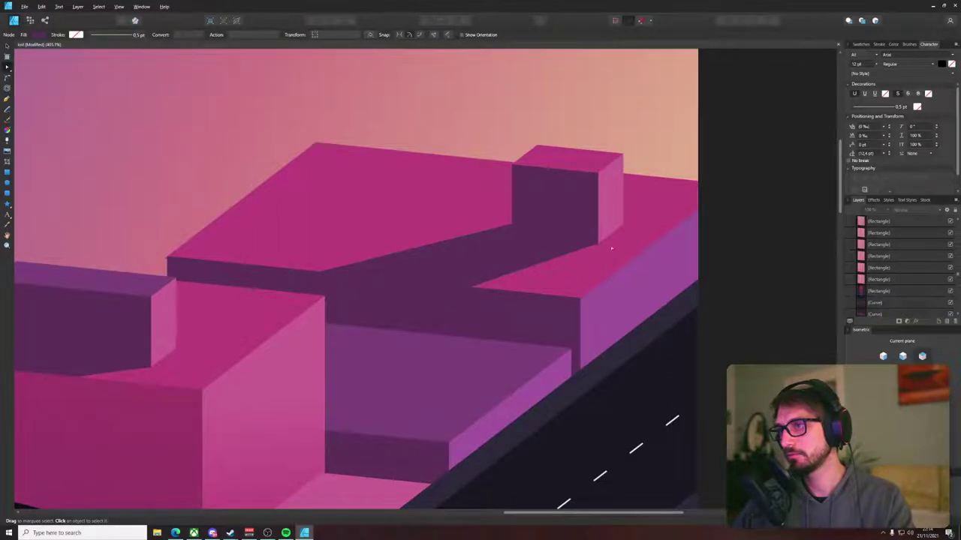
# - Widen the rooftop shadow by raising its rear node behind the small block and moving its far corner further along the roof's front edge
pyautogui.click(505, 230)
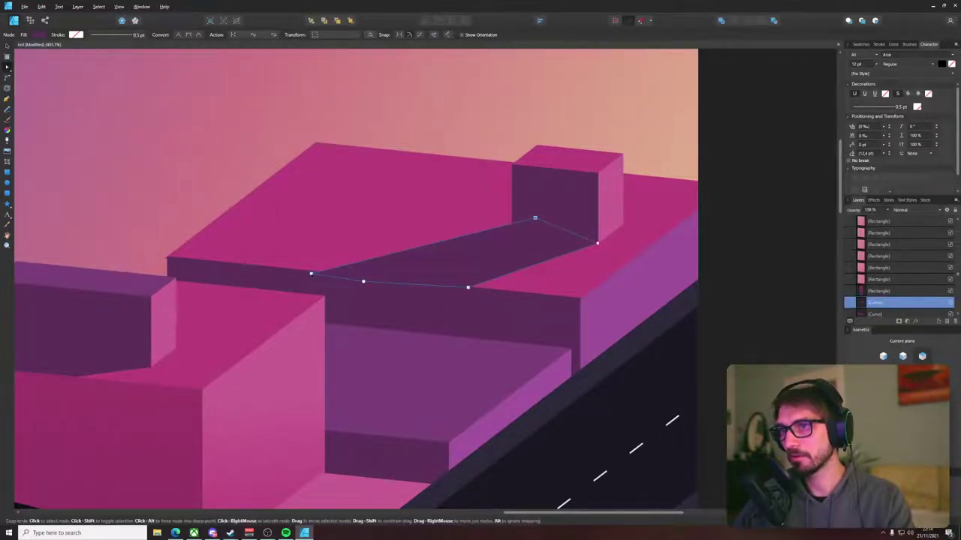
pyautogui.moveTo(534, 218)
pyautogui.mouseDown()
pyautogui.moveTo(514, 217)
pyautogui.moveTo(524, 209)
pyautogui.mouseUp()
pyautogui.press('Escape')
pyautogui.click(473, 232)
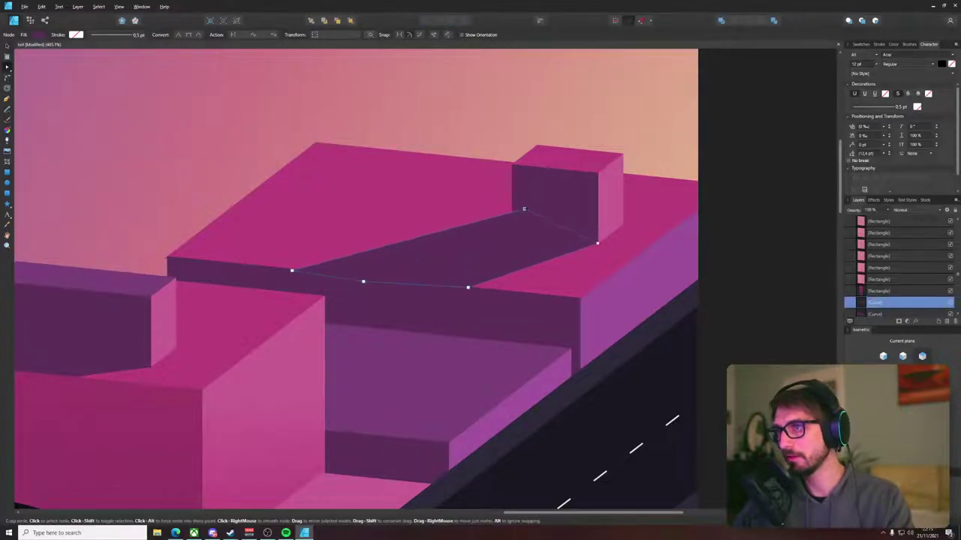
pyautogui.click(725, 208)
pyautogui.scroll(-4, 735, 208)
# - Duplicate the small rooftop block with its shadow and place the copy on the roof's far left part
pyautogui.click(668, 203)
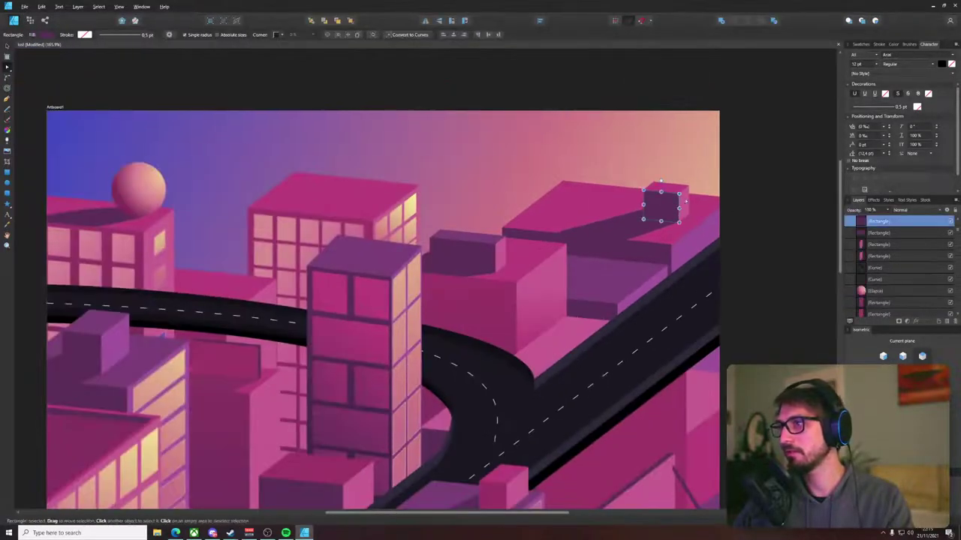
pyautogui.keyDown('shift'); pyautogui.click(684, 201); pyautogui.keyUp('shift')
pyautogui.press('a')
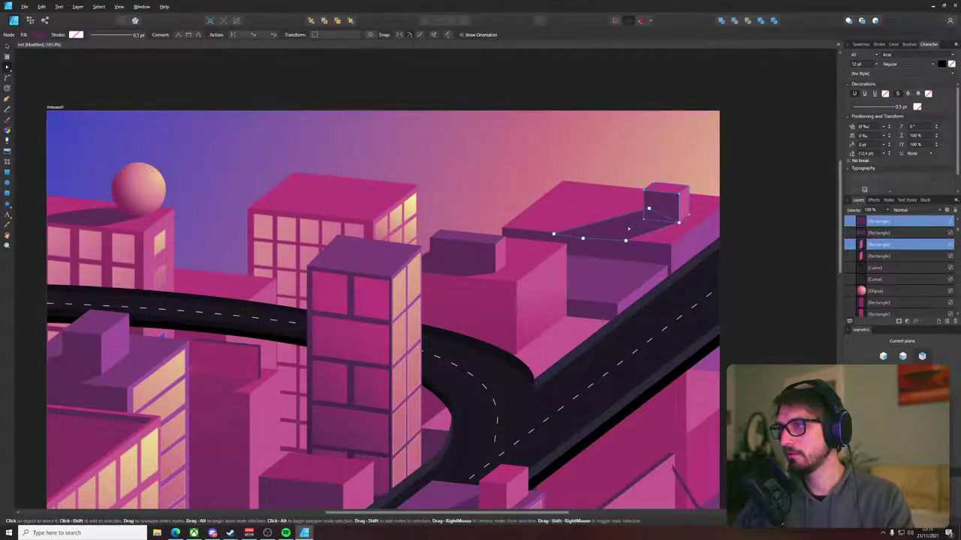
pyautogui.click(640, 229)
pyautogui.click(639, 230)
pyautogui.click(639, 230)
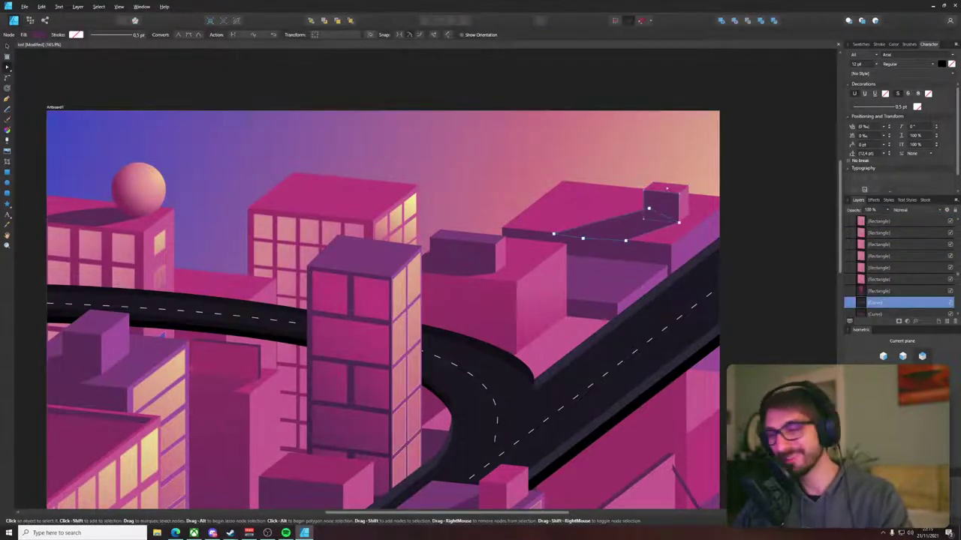
pyautogui.press('v')
pyautogui.moveTo(673, 204); pyautogui.dragTo(597, 201)
pyautogui.scroll(4, 533, 210)
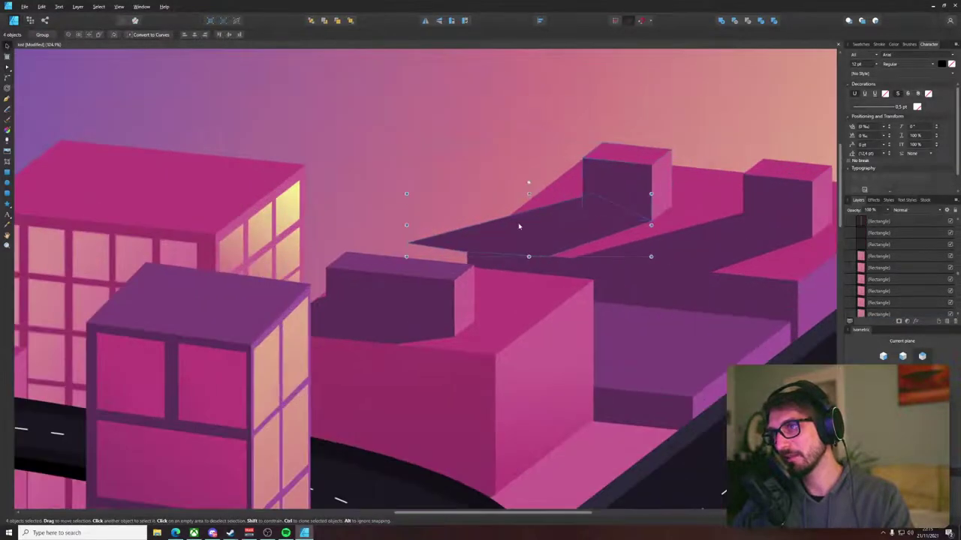
# - Reshape the copied shadow by moving its front nodes onto the large roof's front edge and left corner
pyautogui.click(518, 222)
pyautogui.press('a')
pyautogui.moveTo(547, 257); pyautogui.dragTo(499, 253)
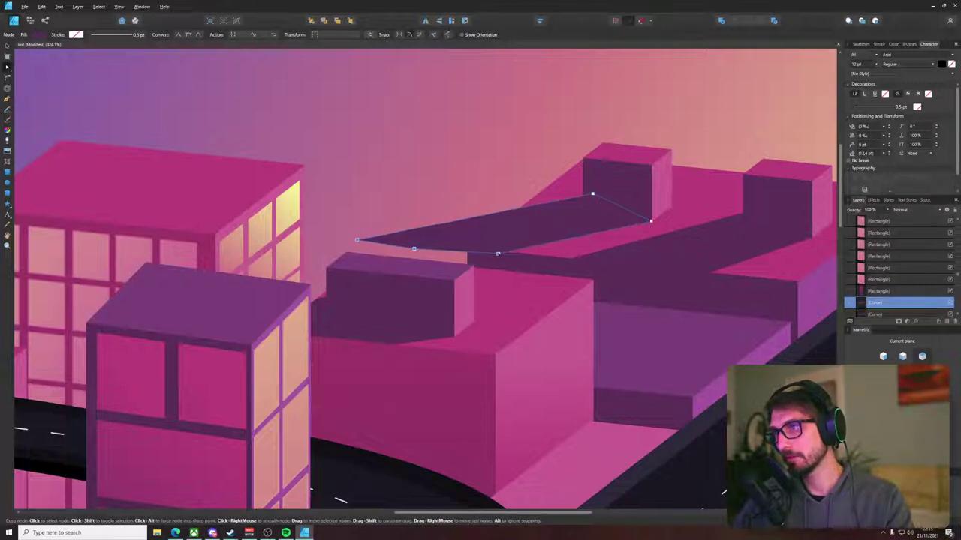
pyautogui.moveTo(367, 245); pyautogui.dragTo(469, 252)
pyautogui.scroll(2, 495, 225)
pyautogui.scroll(1, 495, 224)
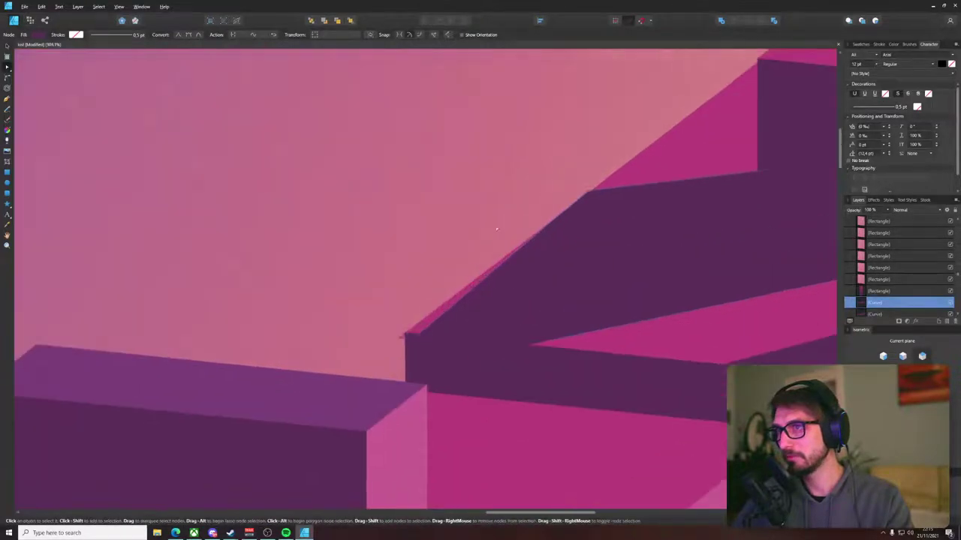
# - Fit the copied shadow's left nodes to the roof's sloping left edge
pyautogui.click(403, 334)
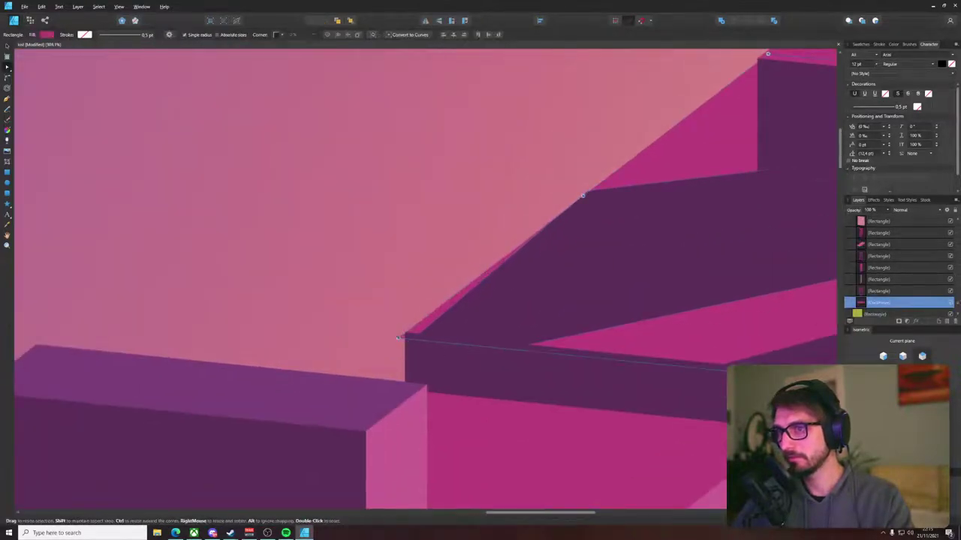
pyautogui.doubleClick(465, 295)
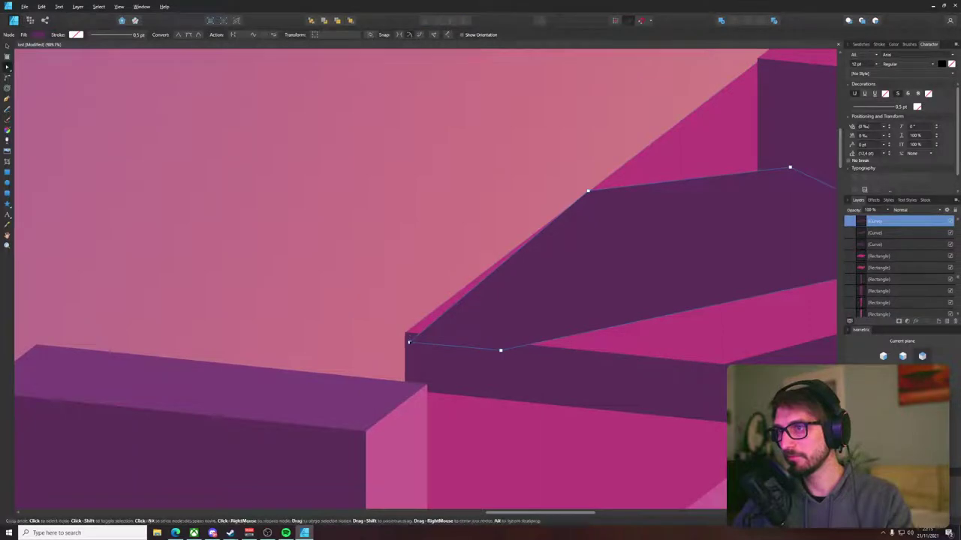
pyautogui.moveTo(585, 193); pyautogui.dragTo(593, 189)
pyautogui.click(560, 171)
# - Align the copied shadow's corner node exactly with the roof's front left corner
pyautogui.scroll(-5, 585, 216)
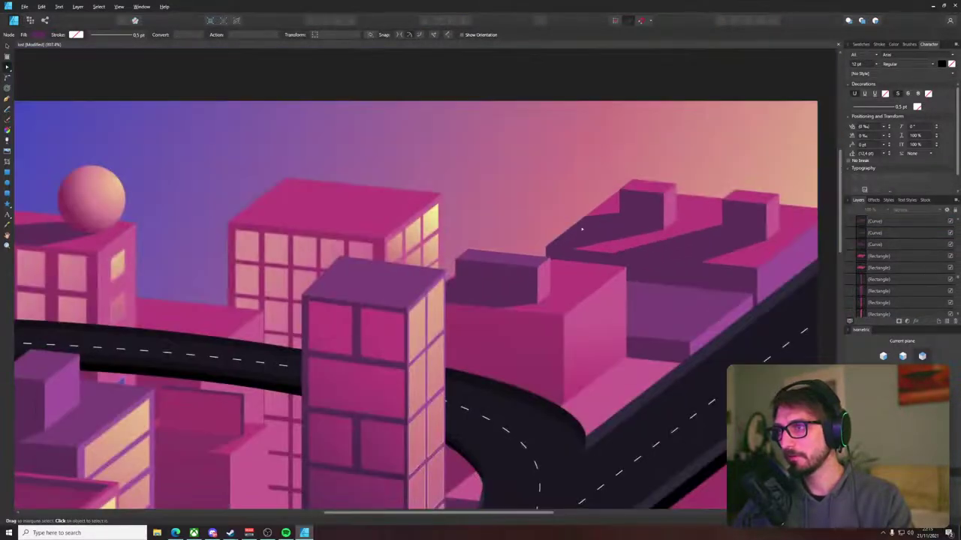
pyautogui.scroll(10, 583, 227)
pyautogui.click(362, 378)
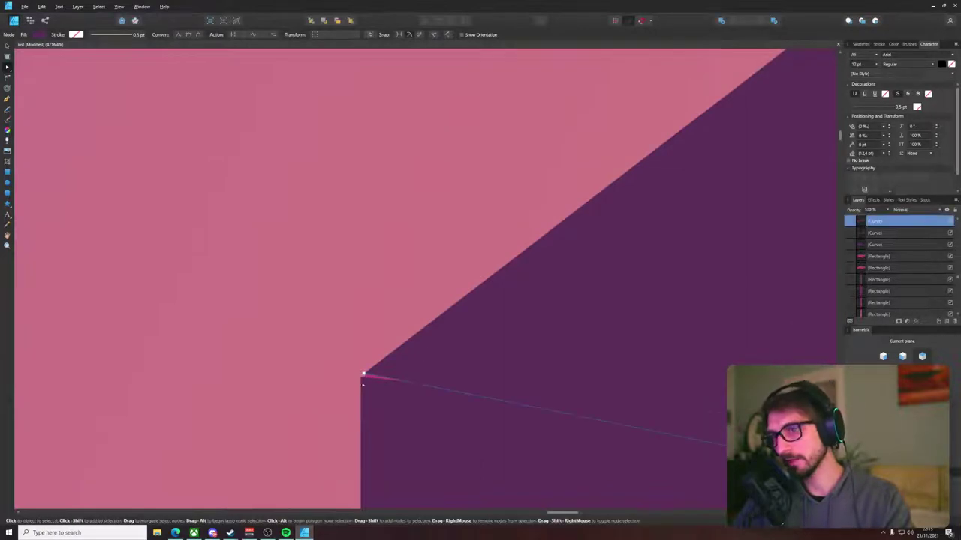
pyautogui.moveTo(364, 373); pyautogui.dragTo(361, 379)
pyautogui.click(406, 312)
# - Raise the copied shadow's rear node higher behind the left block to widen the shadow
pyautogui.scroll(-13, 406, 311)
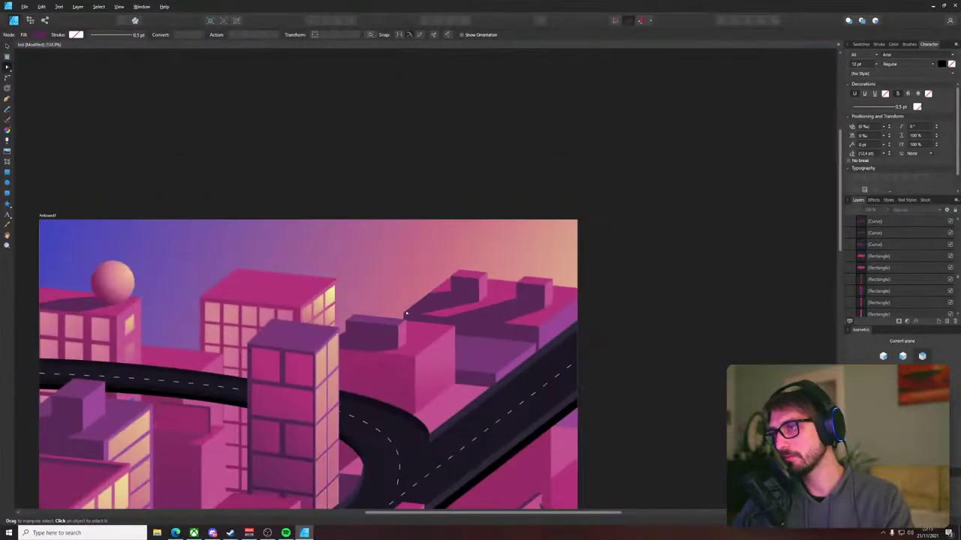
pyautogui.scroll(-3, 406, 313)
pyautogui.moveTo(614, 235); pyautogui.dragTo(714, 189)
pyautogui.scroll(9, 523, 241)
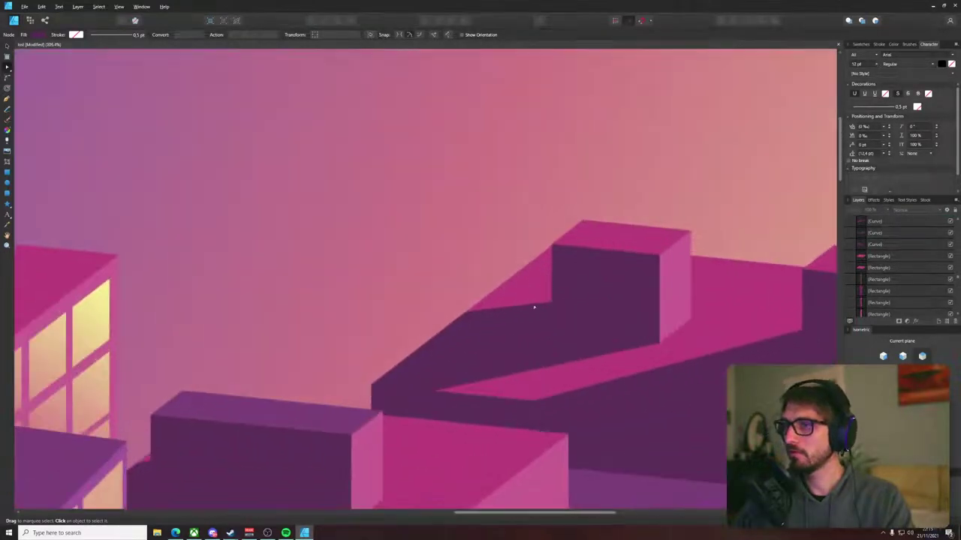
pyautogui.click(541, 291)
pyautogui.moveTo(568, 298); pyautogui.dragTo(581, 288)
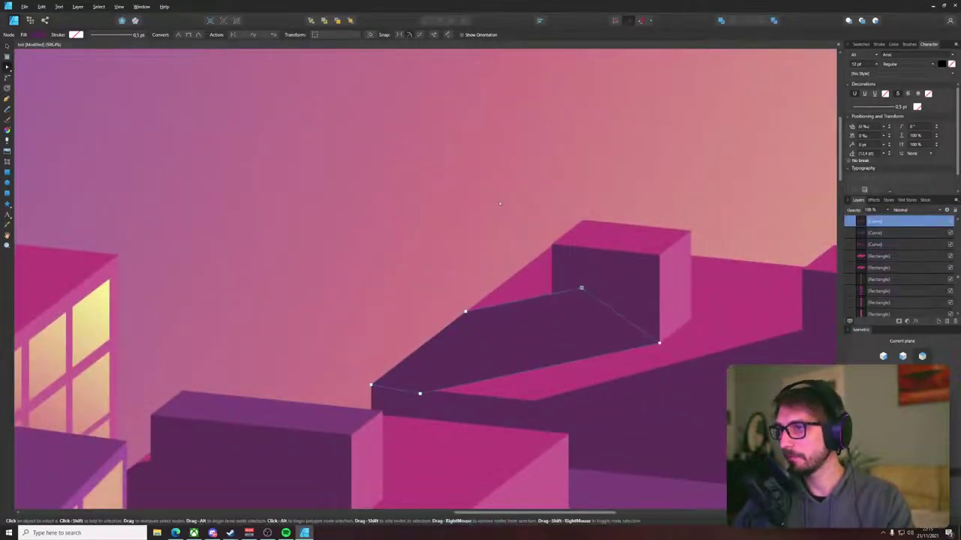
pyautogui.hotkey('ctrl', 'd')
pyautogui.scroll(-5, 498, 199)
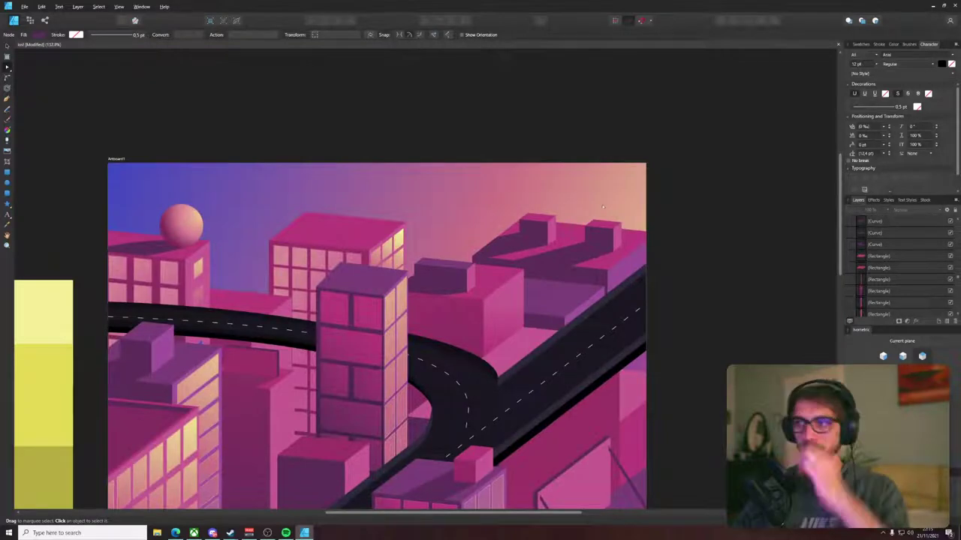
# - Fine-tune the copied shadow's front node so its lower side meets the roof's front edge cleanly
pyautogui.scroll(4, 495, 255)
pyautogui.click(469, 268)
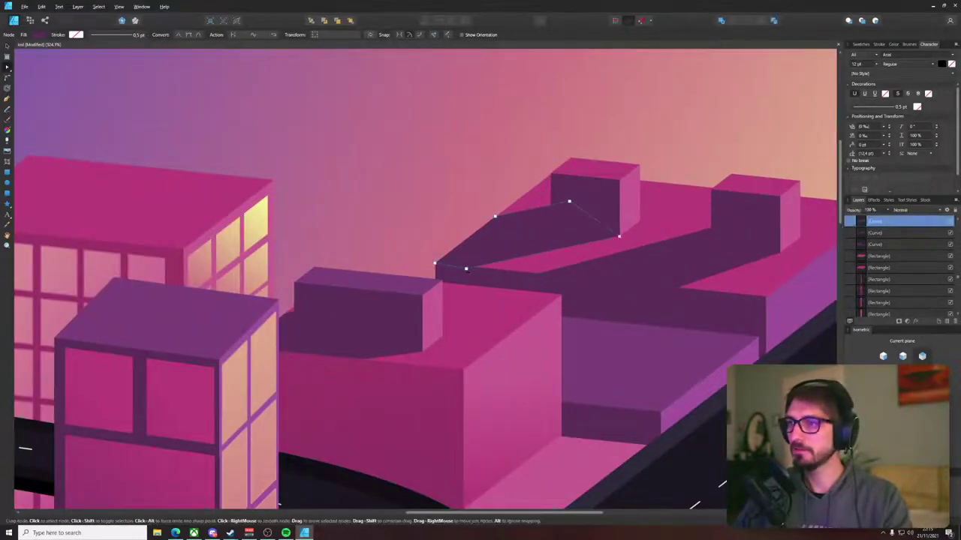
pyautogui.hotkey('ctrl', 'd')
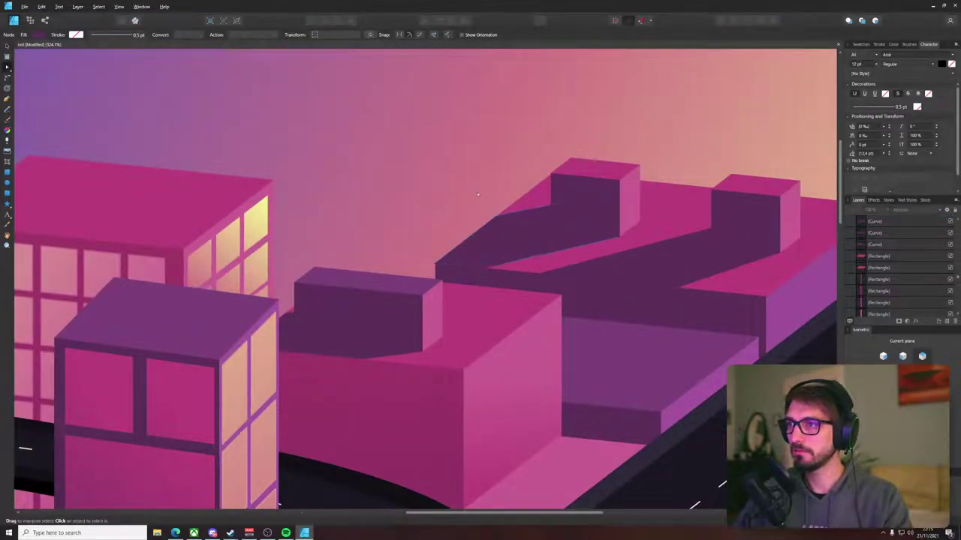
pyautogui.scroll(-4, 477, 191)
pyautogui.scroll(3, 483, 217)
pyautogui.scroll(2, 483, 217)
pyautogui.click(474, 260)
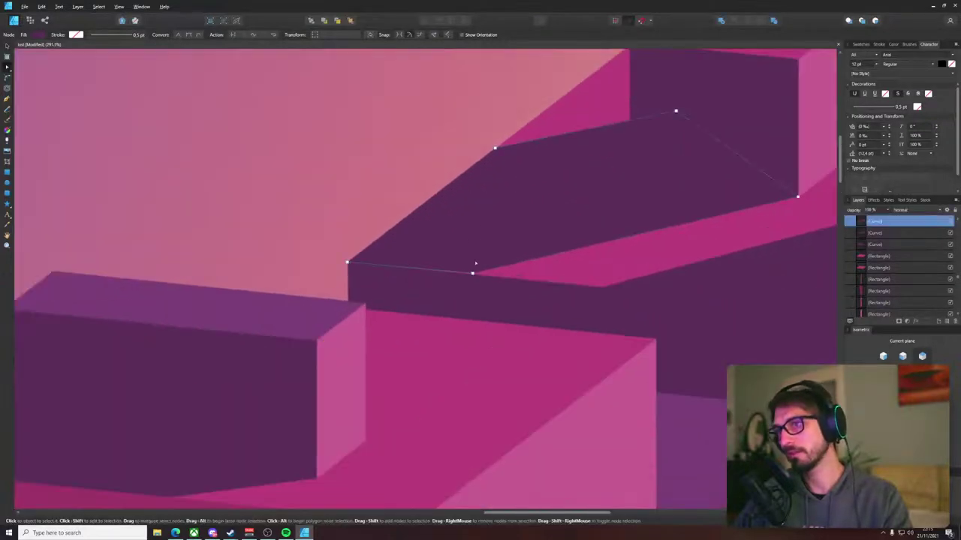
pyautogui.moveTo(472, 273); pyautogui.dragTo(467, 276)
pyautogui.click(364, 197)
pyautogui.scroll(-5, 364, 198)
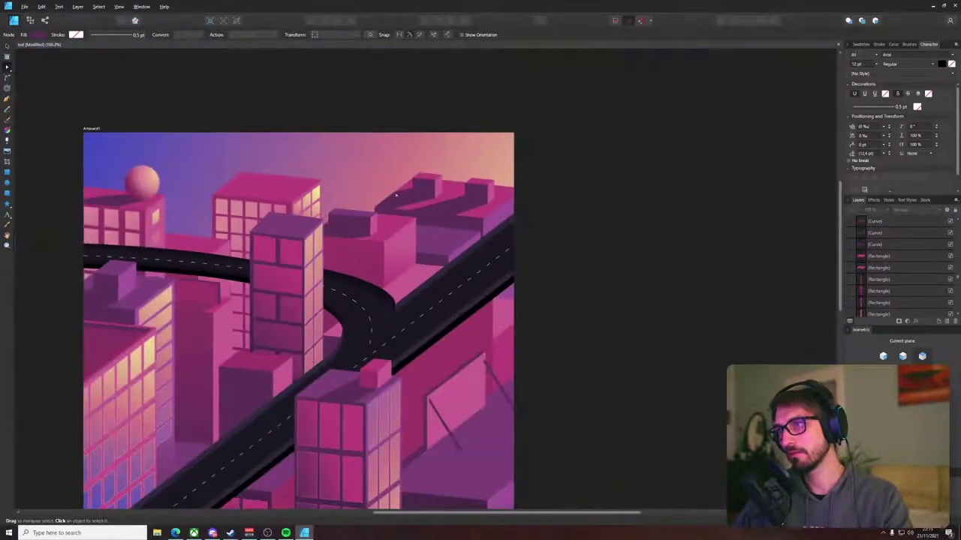
# - Delete the duplicated left rooftop block together with its shadow
pyautogui.scroll(-3, 649, 169)
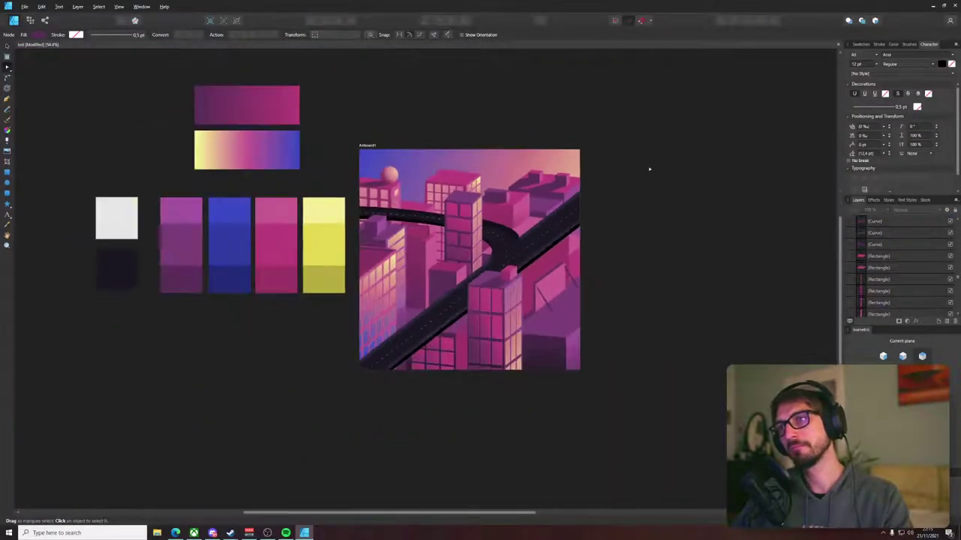
pyautogui.scroll(1, 604, 173)
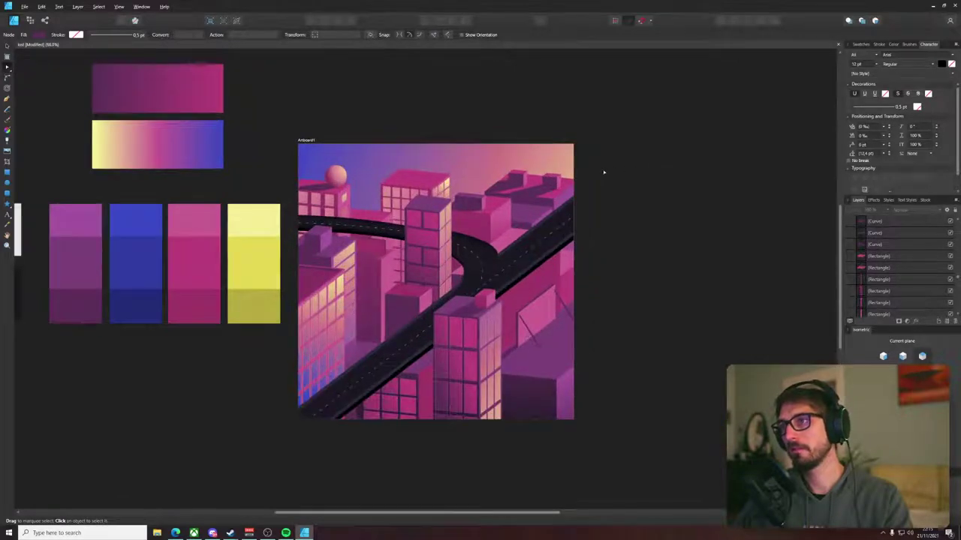
pyautogui.scroll(3, 525, 199)
pyautogui.scroll(1, 524, 199)
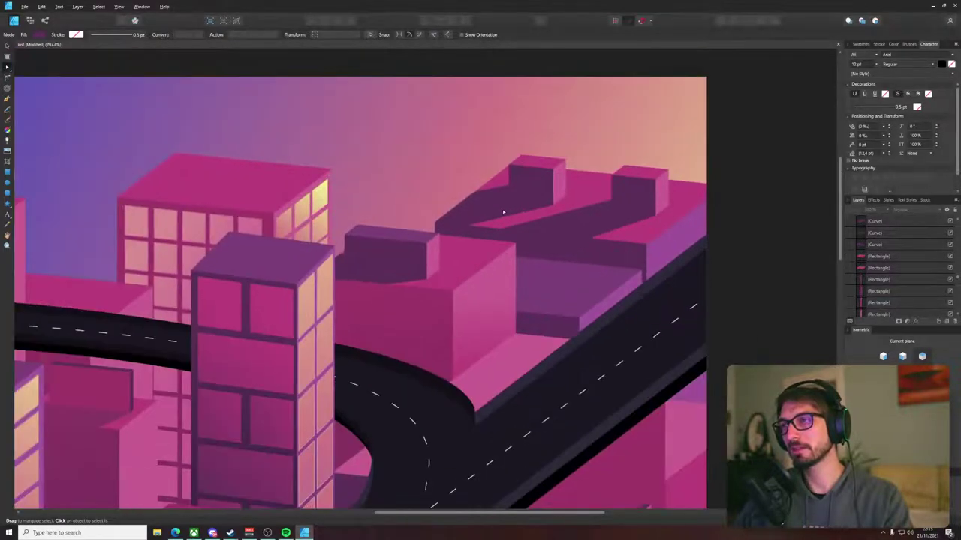
pyautogui.click(505, 211)
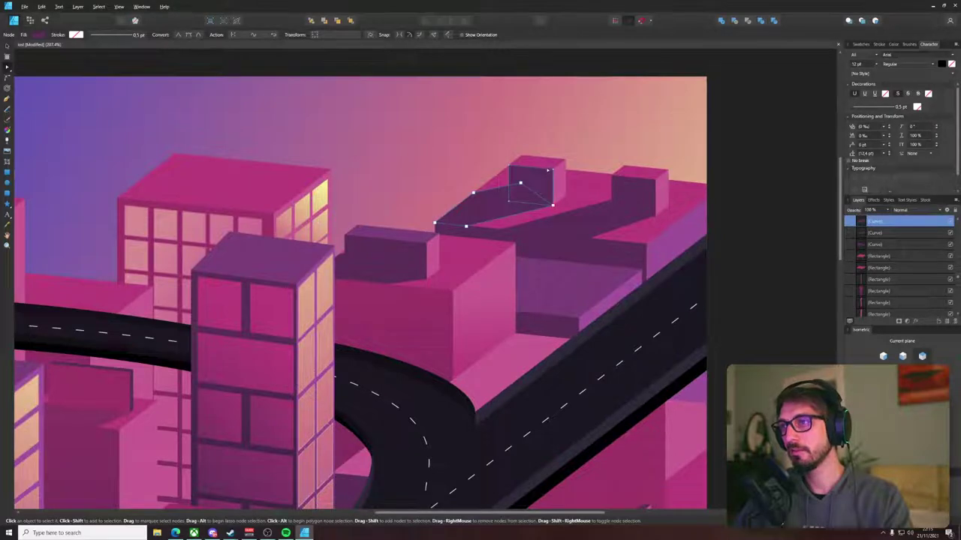
pyautogui.press('v')
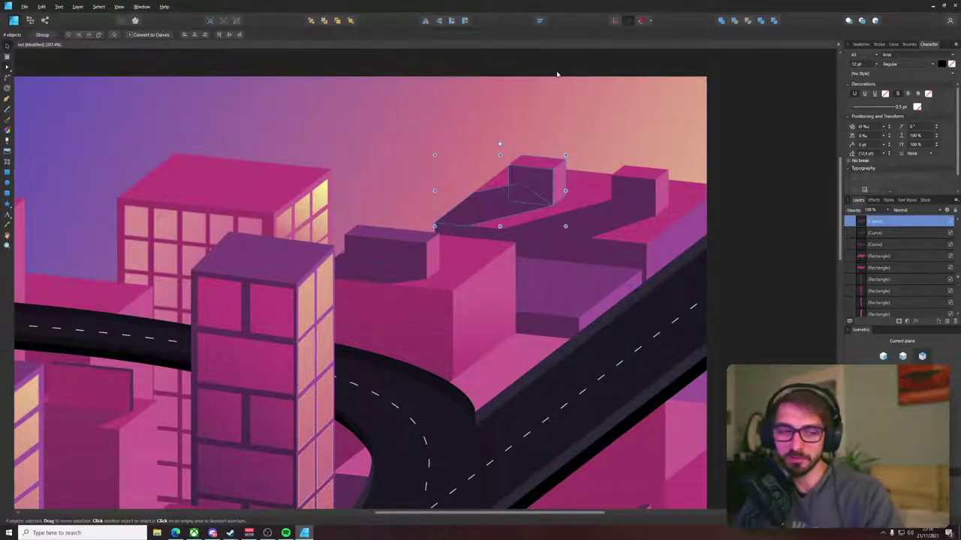
pyautogui.press('Delete')
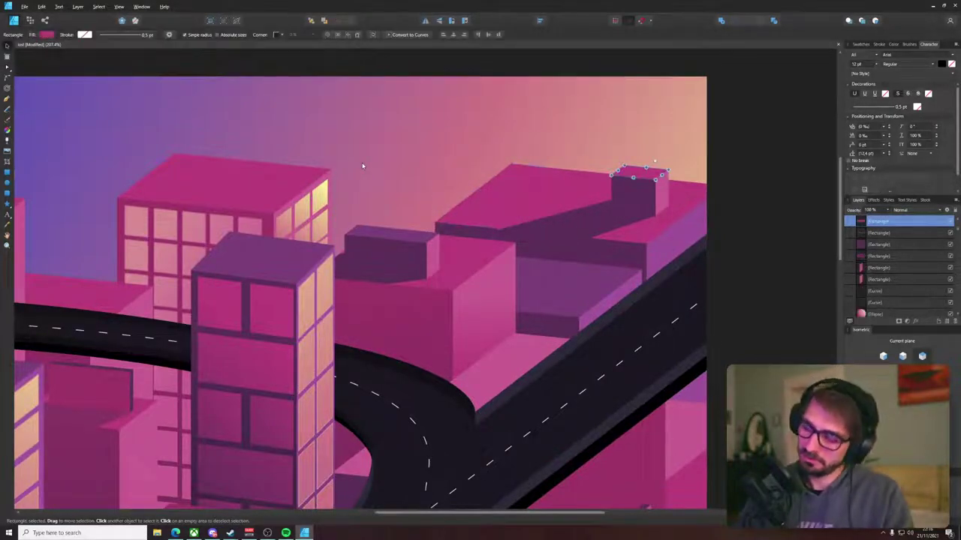
pyautogui.click(741, 224)
pyautogui.scroll(-5, 766, 223)
pyautogui.moveTo(781, 208); pyautogui.dragTo(672, 213)
pyautogui.scroll(10, 645, 223)
pyautogui.click(575, 225)
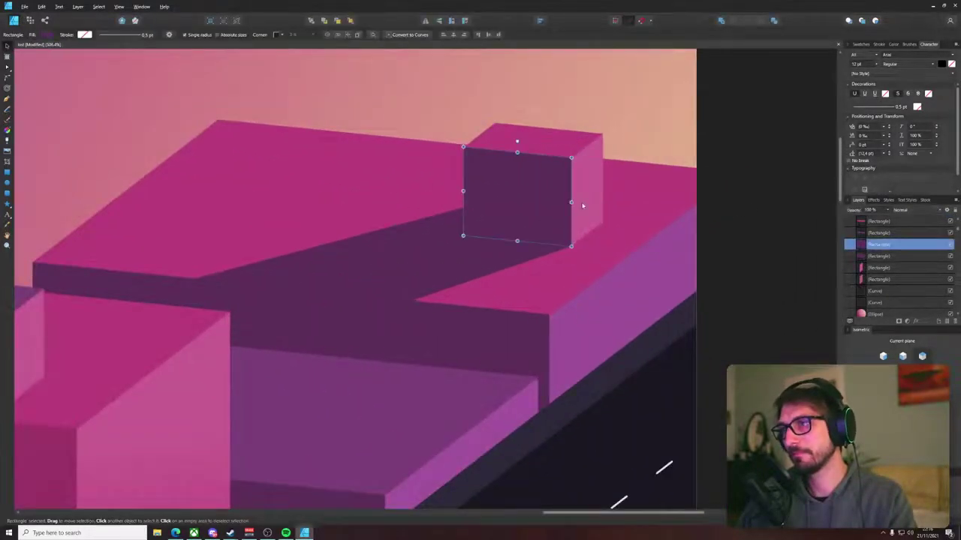
pyautogui.keyDown('shift'); pyautogui.click(560, 150); pyautogui.keyUp('shift')
pyautogui.keyDown('shift'); pyautogui.click(420, 264); pyautogui.keyUp('shift')
pyautogui.press('a')
pyautogui.scroll(-3, 510, 181)
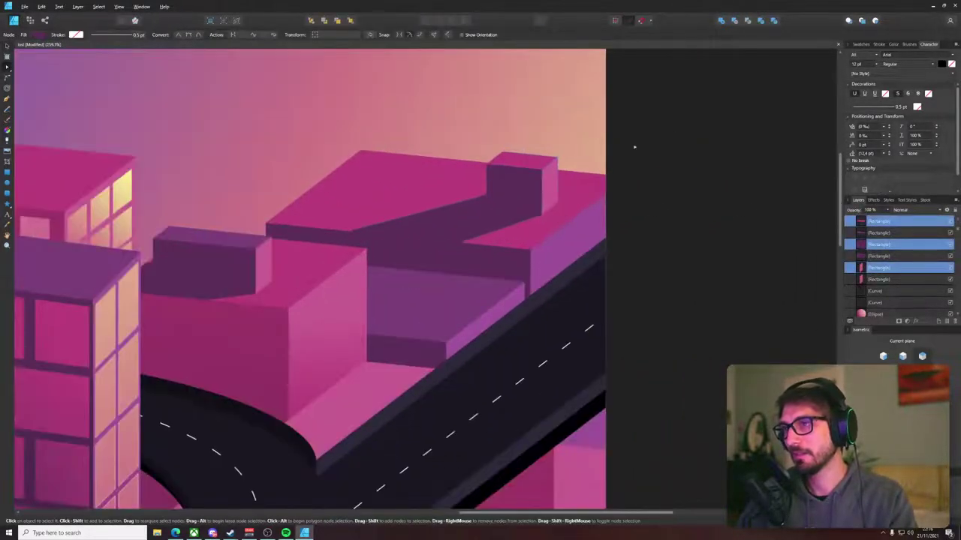
# - Convert the remaining small block's top, front and side faces to curves
pyautogui.click(542, 185)
pyautogui.click(539, 162)
pyautogui.click(535, 163)
pyautogui.keyDown('shift'); pyautogui.click(532, 182); pyautogui.keyUp('shift')
pyautogui.keyDown('shift'); pyautogui.click(542, 184); pyautogui.keyUp('shift')
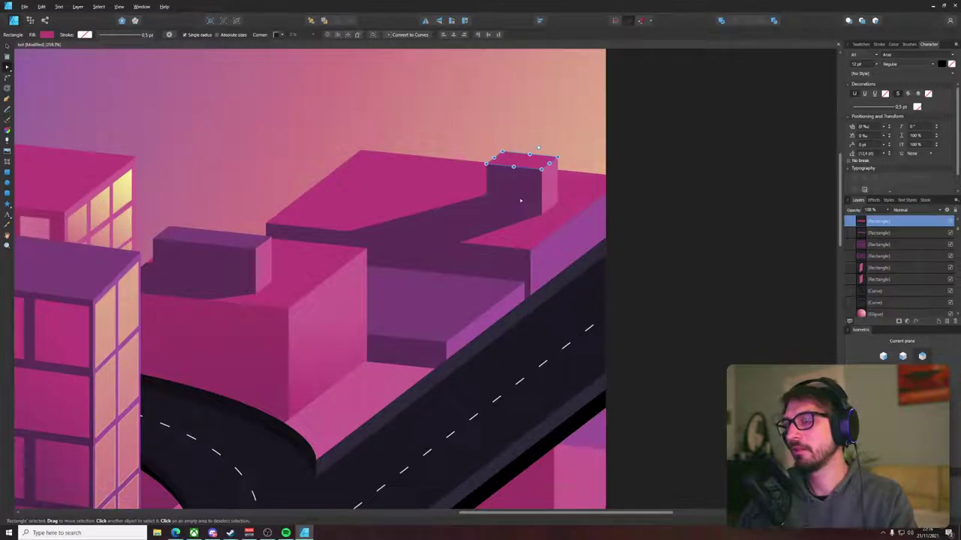
pyautogui.click(515, 187)
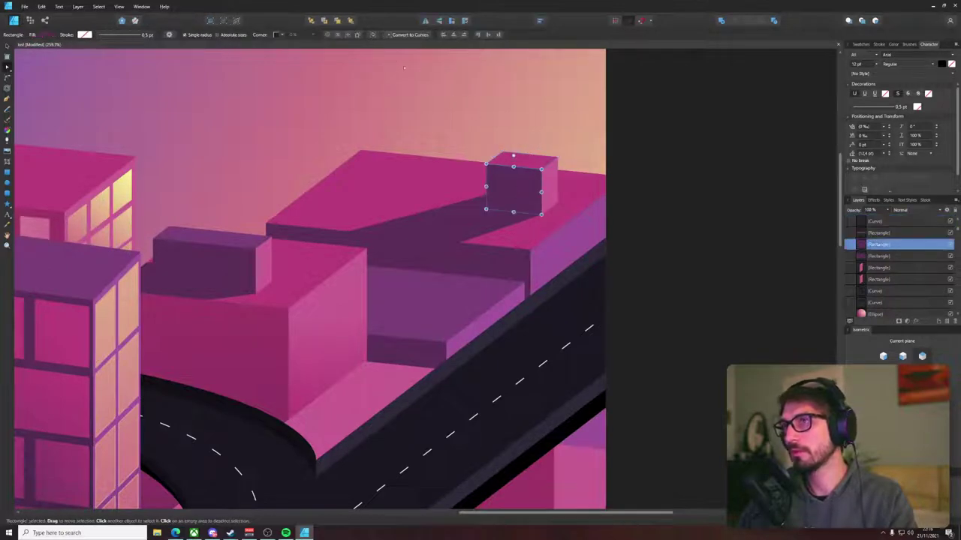
pyautogui.click(414, 36)
pyautogui.click(549, 187)
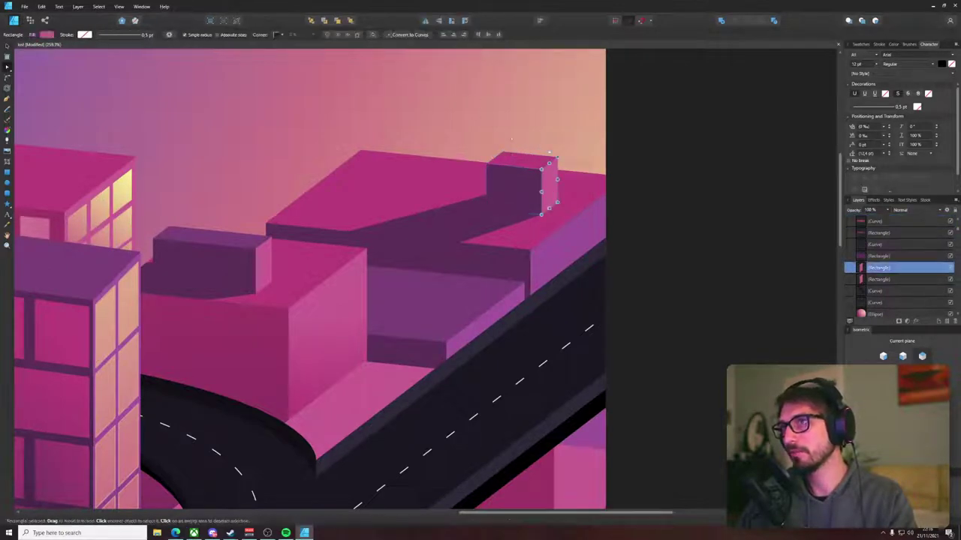
pyautogui.click(405, 35)
# - Move the small block's nodes together with the shadow's base nodes toward the roof's front edge, leaving the shadow's outer nodes in place
pyautogui.keyDown('shift'); pyautogui.click(536, 161); pyautogui.keyUp('shift')
pyautogui.keyDown('shift'); pyautogui.click(519, 185); pyautogui.keyUp('shift')
pyautogui.moveTo(712, 114); pyautogui.dragTo(452, 231)
pyautogui.click(464, 227)
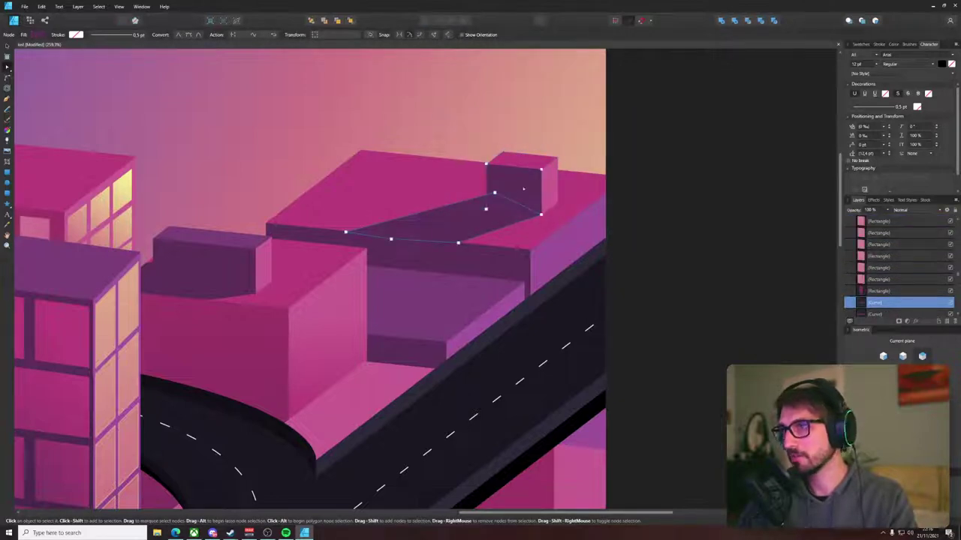
pyautogui.moveTo(671, 103); pyautogui.dragTo(454, 217)
pyautogui.moveTo(494, 193); pyautogui.dragTo(475, 217)
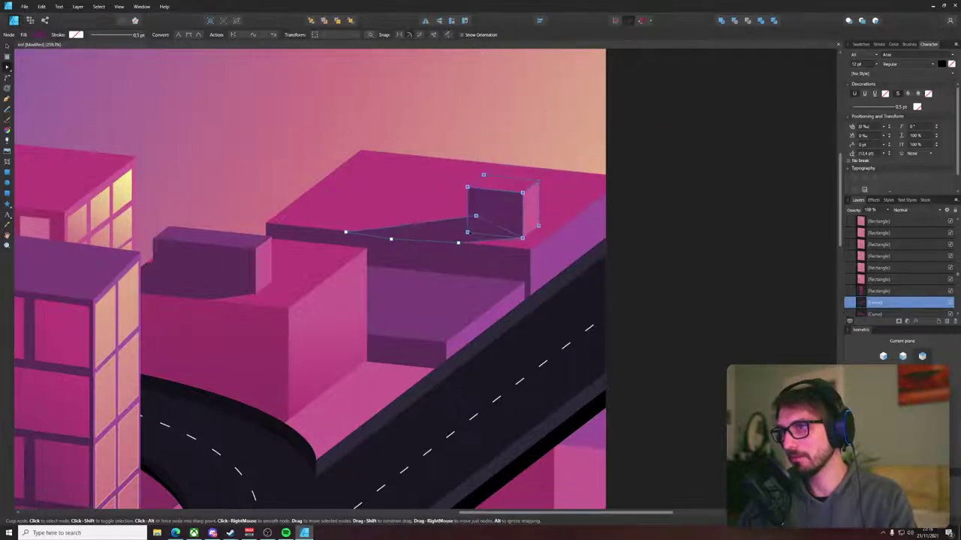
pyautogui.click(665, 219)
pyautogui.scroll(-8, 665, 218)
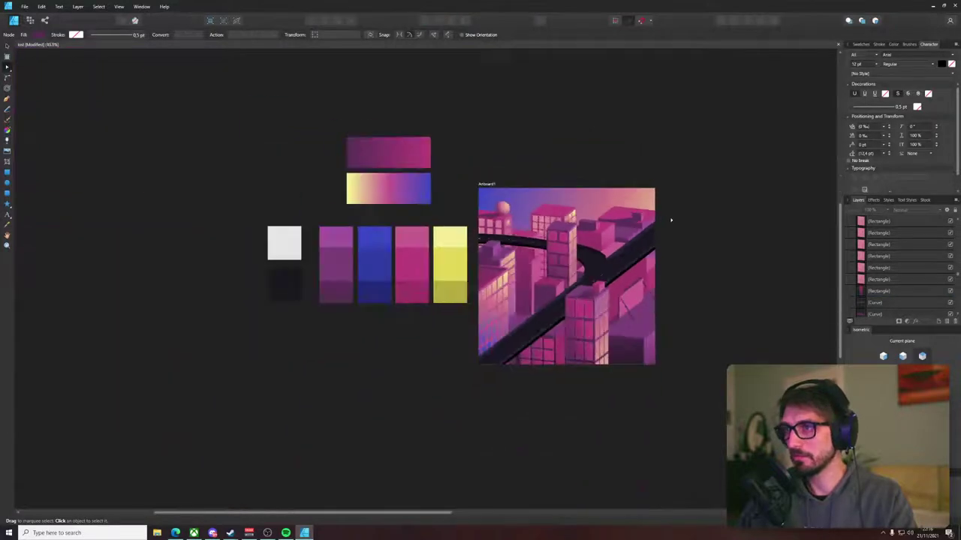
pyautogui.moveTo(690, 218); pyautogui.dragTo(596, 221)
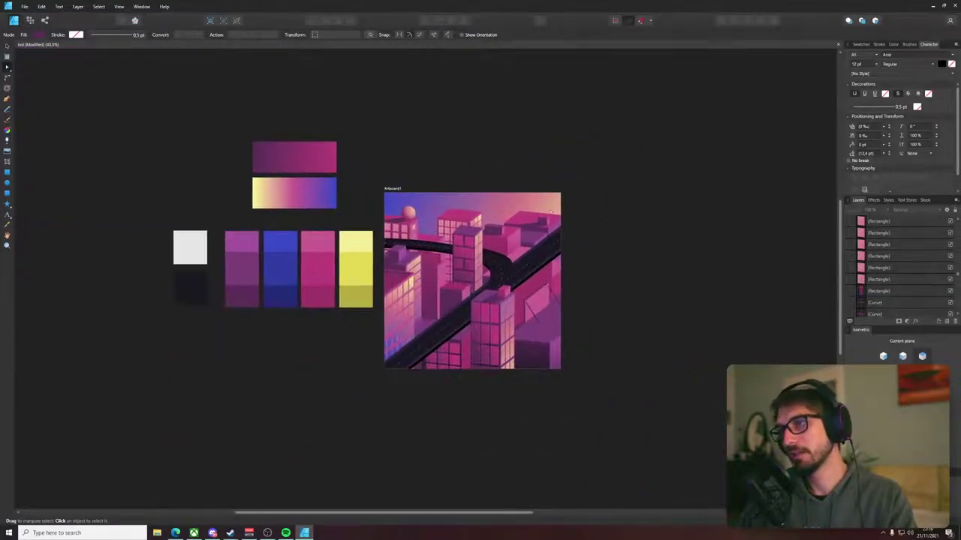
# - Examine the city illustration from the upper rooftops down to the road junction and foreground buildings for areas that still need work
pyautogui.keyDown('ctrl'); pyautogui.scroll(5, 555, 213); pyautogui.keyUp('ctrl')
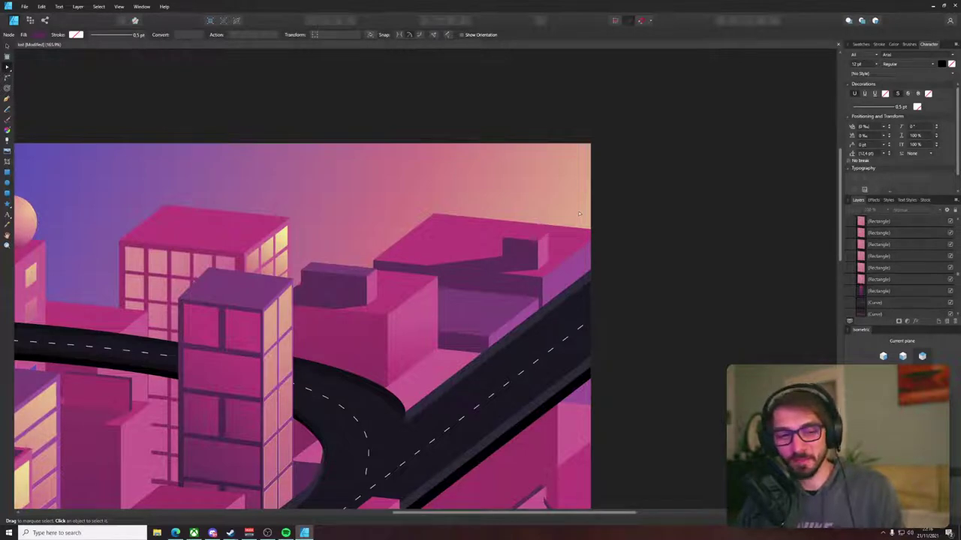
pyautogui.moveTo(579, 216); pyautogui.dragTo(689, 69)
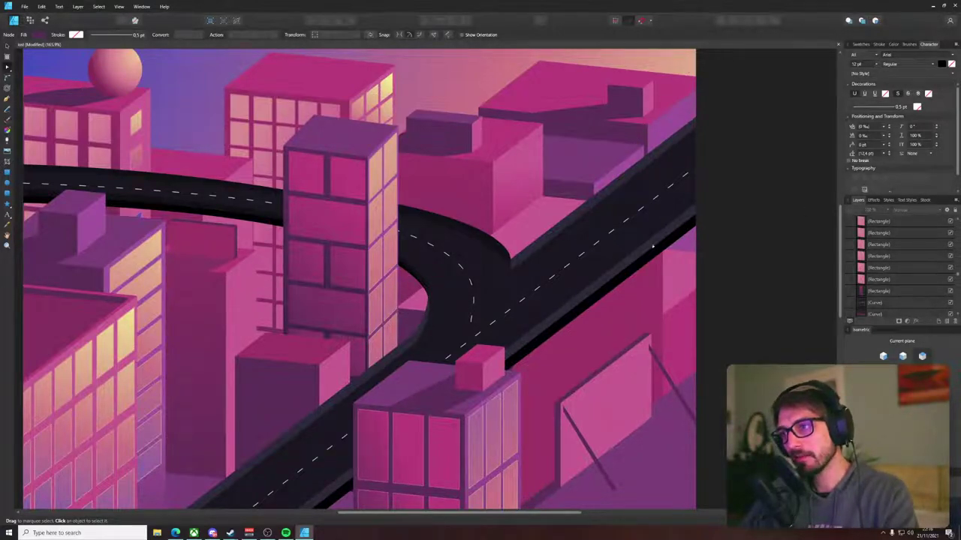
pyautogui.scroll(-3, 634, 256)
pyautogui.moveTo(604, 268); pyautogui.dragTo(602, 221)
pyautogui.moveTo(555, 264); pyautogui.dragTo(517, 287)
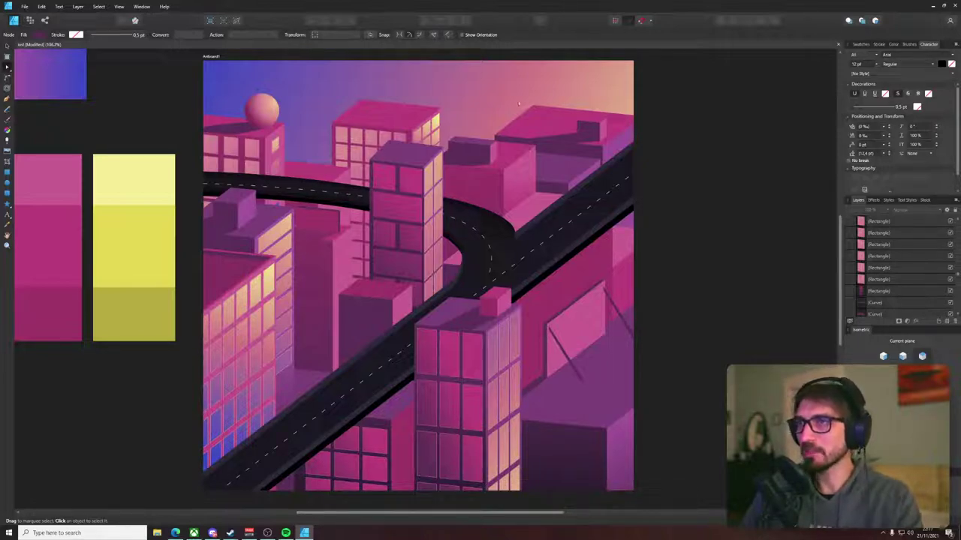
pyautogui.scroll(8, 495, 150)
pyautogui.hotkey('ctrl', '0')
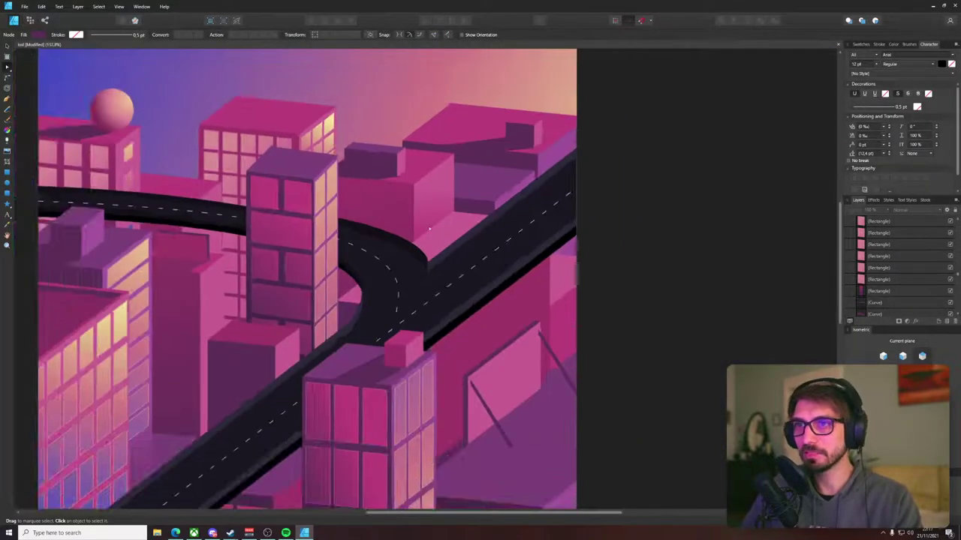
pyautogui.scroll(2, 263, 248)
pyautogui.moveTo(263, 248); pyautogui.dragTo(308, 193)
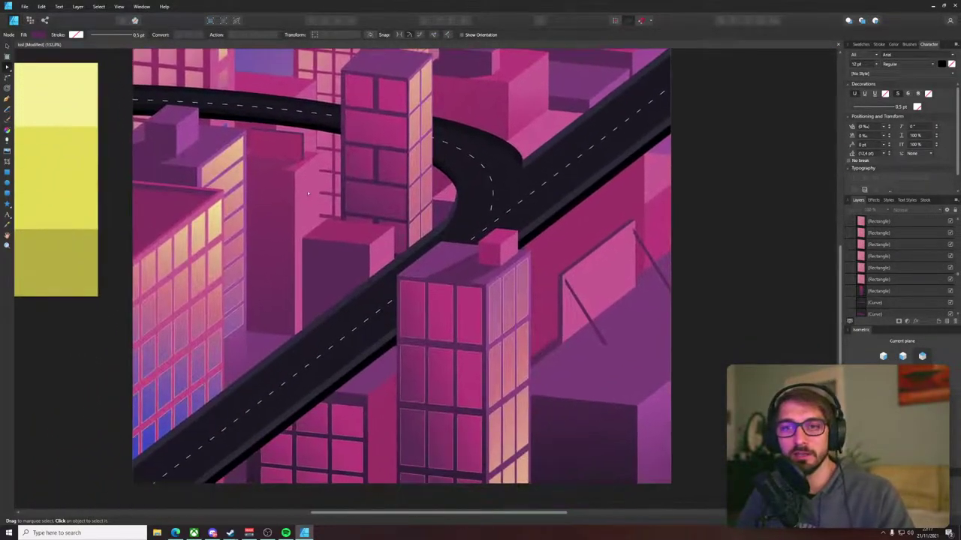
pyautogui.moveTo(189, 176); pyautogui.dragTo(206, 179)
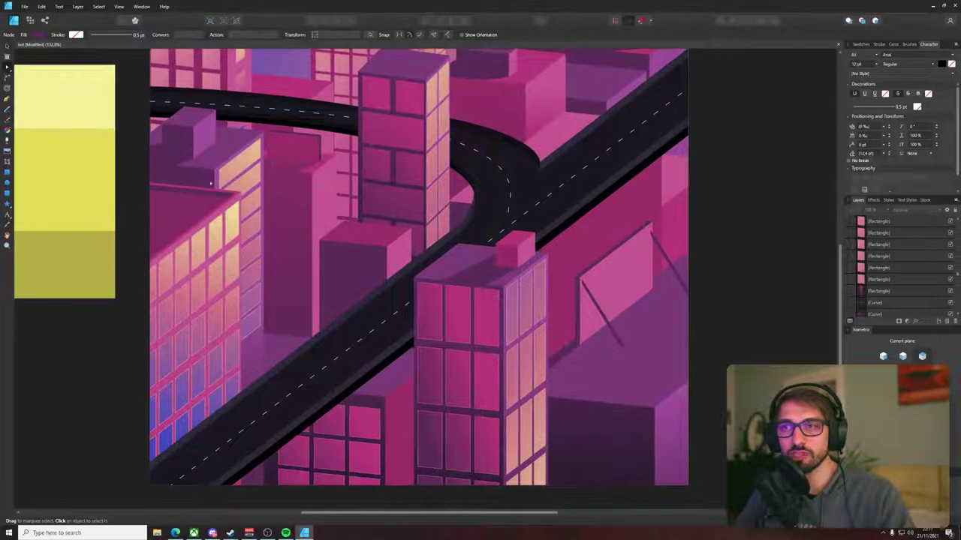
pyautogui.click(285, 533)
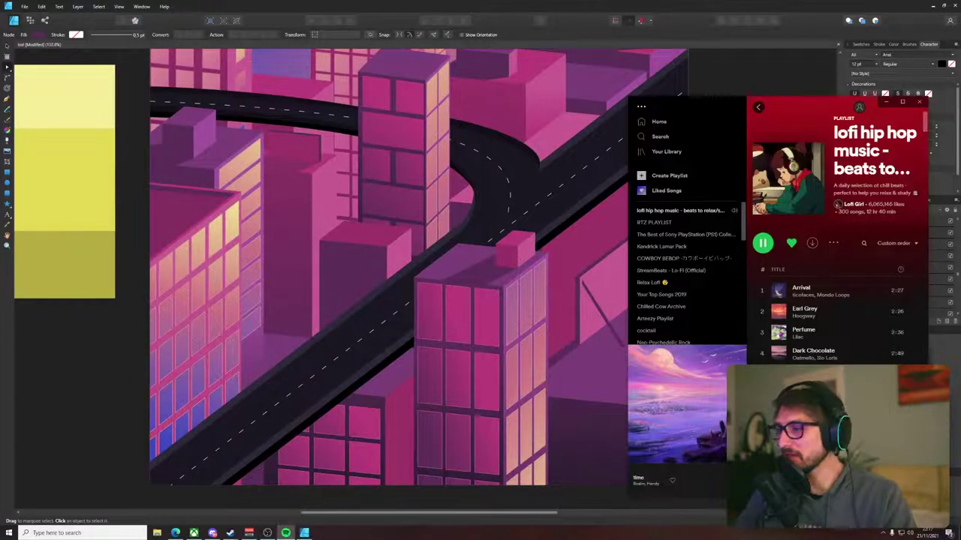
pyautogui.click(534, 3)
# - Inspect the lower buildings, the road junction and the central tower's faces for missing shading or reflections
pyautogui.moveTo(248, 94); pyautogui.dragTo(298, 140)
pyautogui.moveTo(655, 356); pyautogui.dragTo(415, 264)
pyautogui.scroll(1, 423, 261)
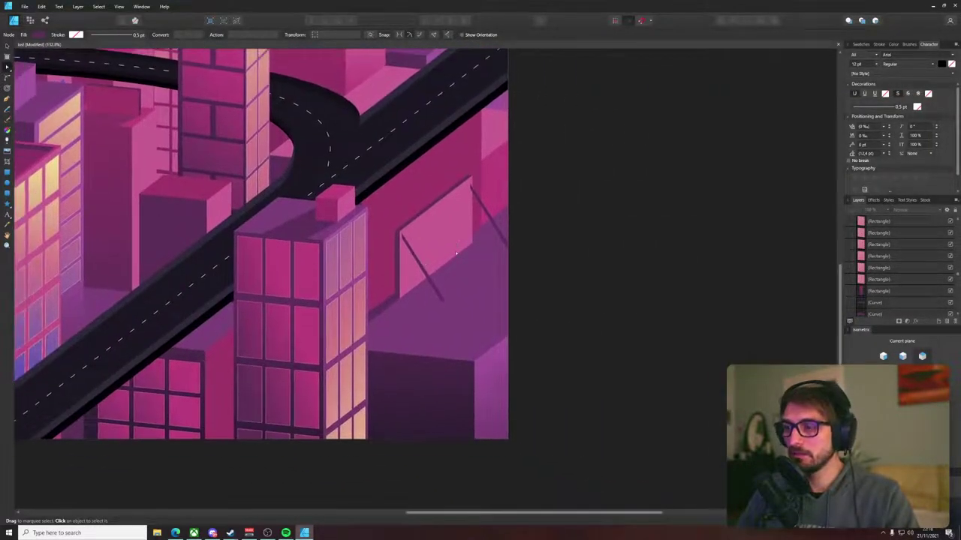
pyautogui.press('p')
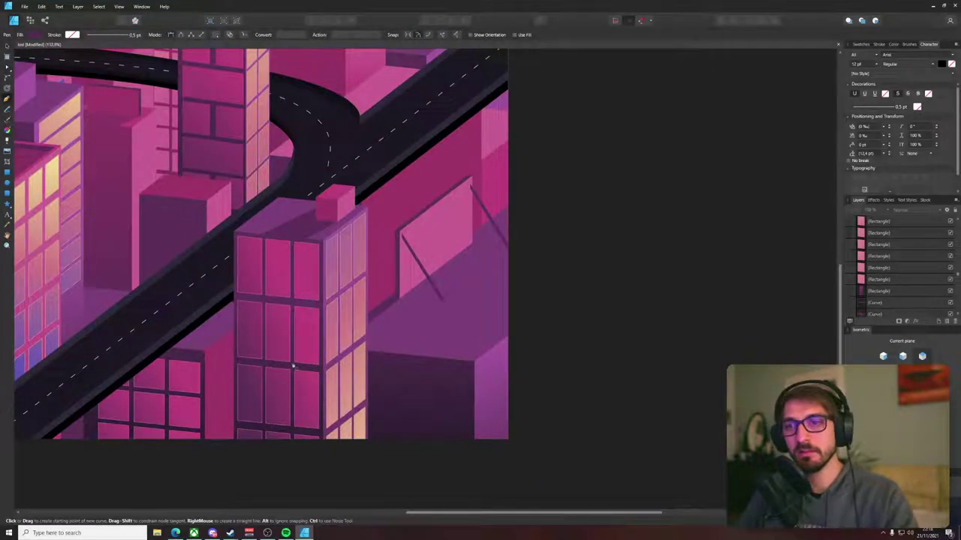
pyautogui.hscroll(-2, 300, 344)
pyautogui.scroll(2, 353, 390)
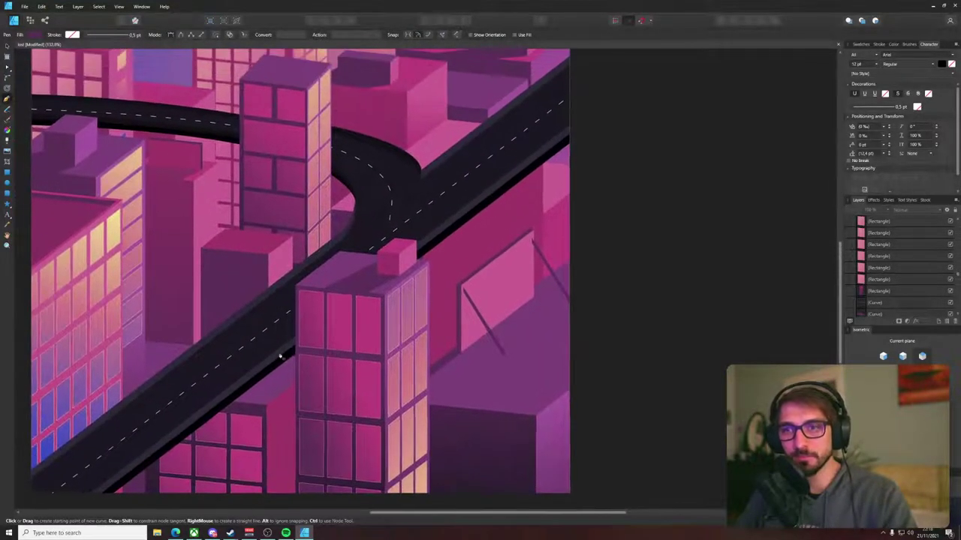
pyautogui.press('v')
pyautogui.scroll(2, 248, 247)
pyautogui.keyDown('ctrl'); pyautogui.scroll(2, 256, 291); pyautogui.keyUp('ctrl')
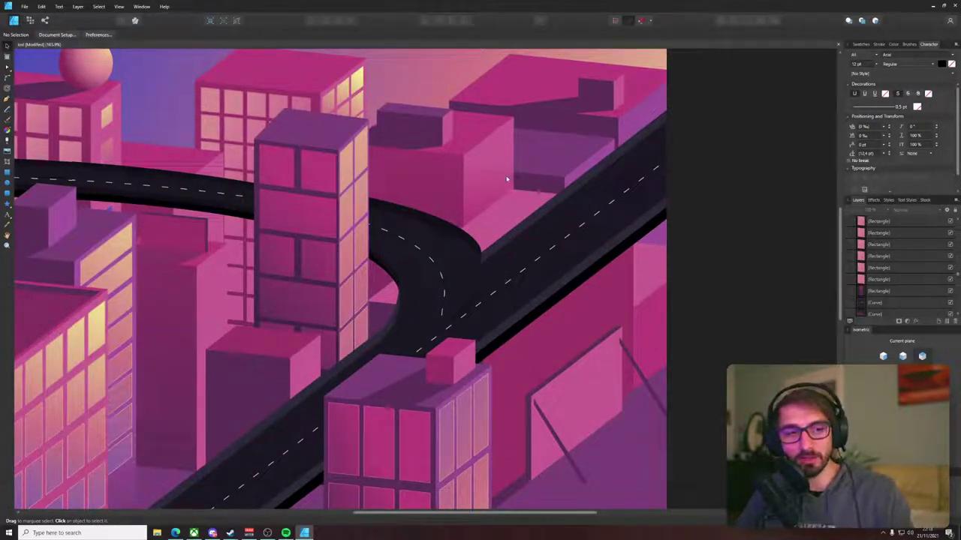
pyautogui.moveTo(463, 205); pyautogui.dragTo(405, 219)
pyautogui.scroll(3, 425, 167)
pyautogui.scroll(-3, 411, 178)
pyautogui.moveTo(413, 175); pyautogui.dragTo(384, 188)
pyautogui.press('p')
pyautogui.press('v')
# - Select all ten window panes on the central tower's narrow side face and convert them to curves
pyautogui.click(245, 196)
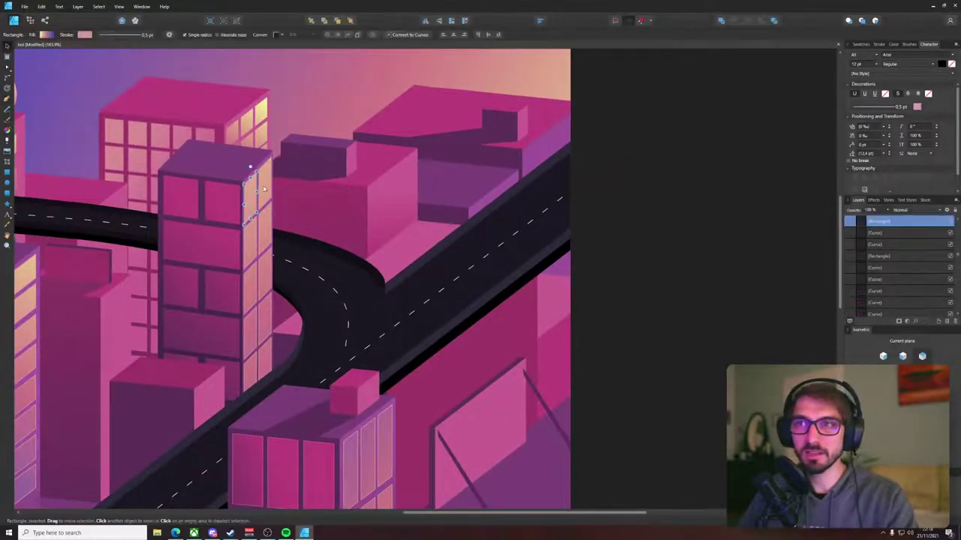
pyautogui.keyDown('shift'); pyautogui.click(263, 341); pyautogui.keyUp('shift')
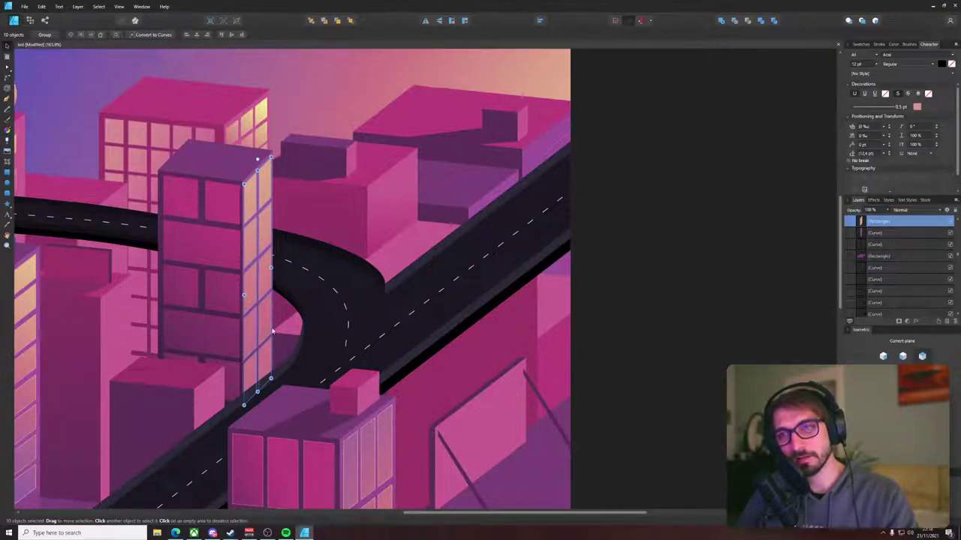
pyautogui.scroll(-5, 266, 320)
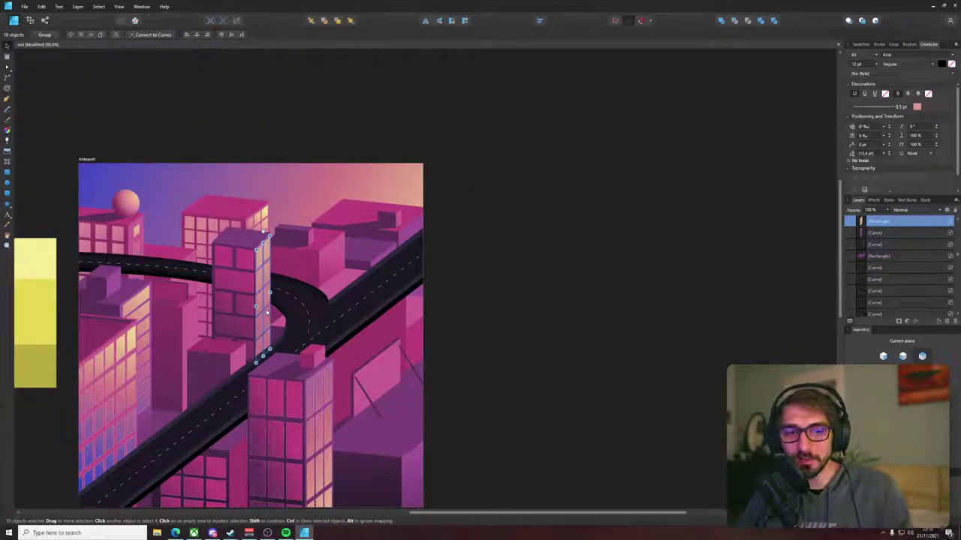
pyautogui.scroll(4, 266, 268)
pyautogui.click(267, 269)
pyautogui.click(153, 38)
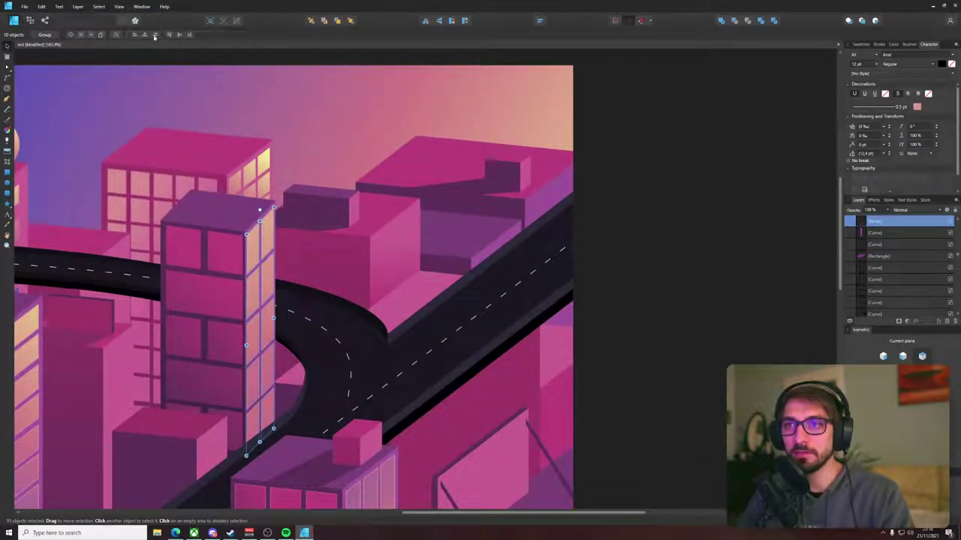
# - Draw a long, narrow slanted band with the Pen tool across the window panes of the central tower's side face
pyautogui.click(8, 172)
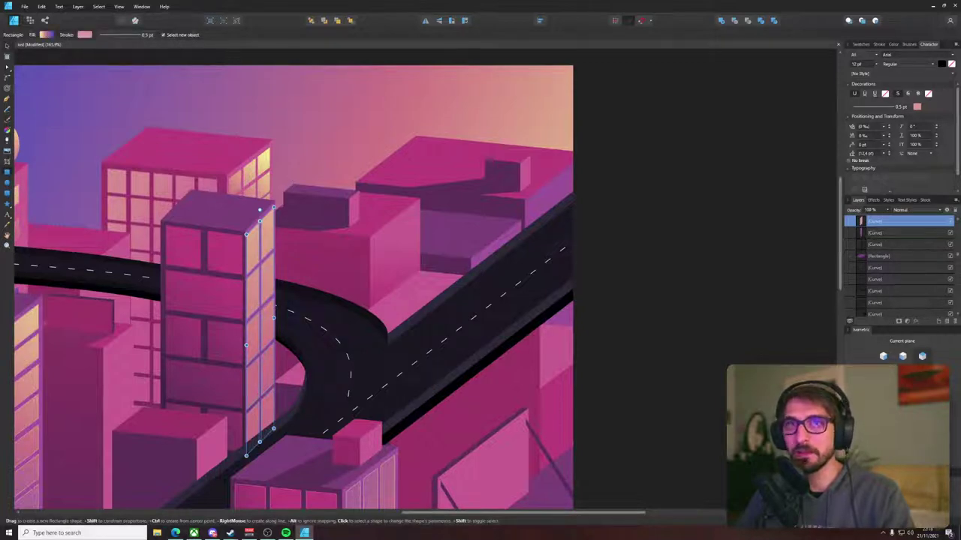
pyautogui.press('p')
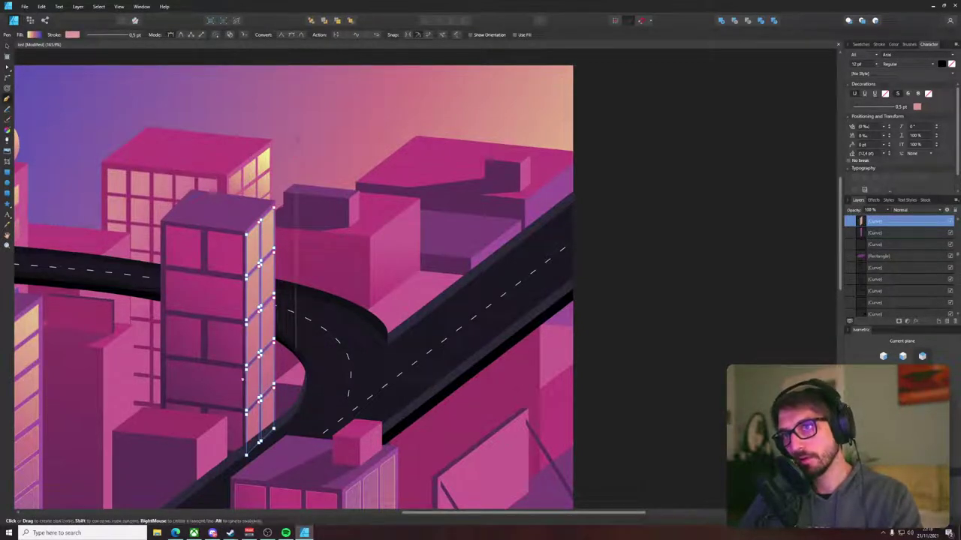
pyautogui.click(219, 394)
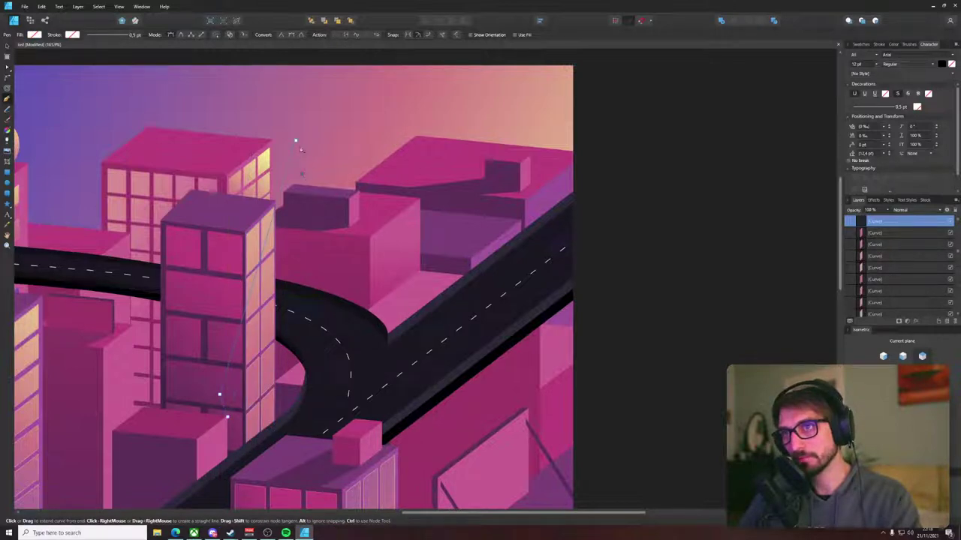
pyautogui.press('v')
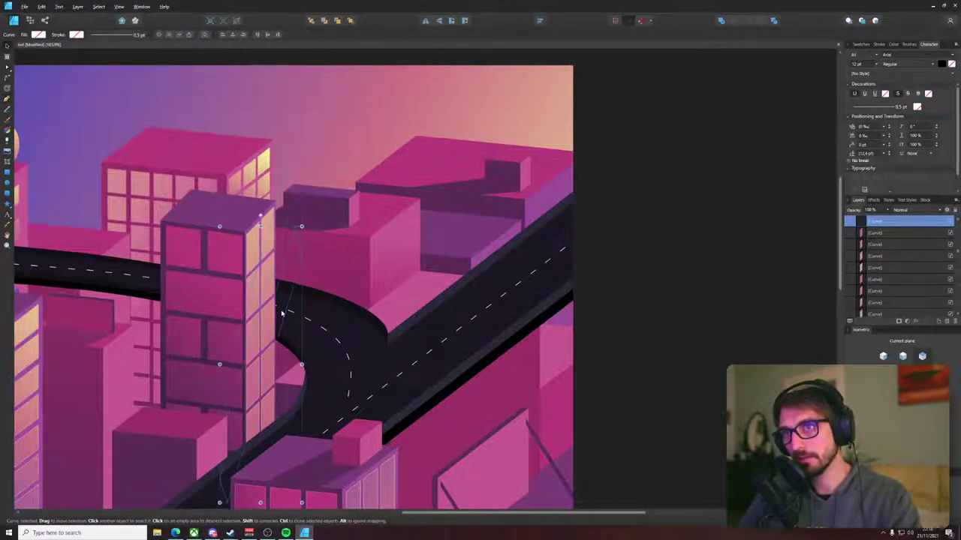
pyautogui.moveTo(282, 253); pyautogui.dragTo(282, 235)
# - Fill the slanted band with dark purple and bring it to the front
pyautogui.click(873, 45)
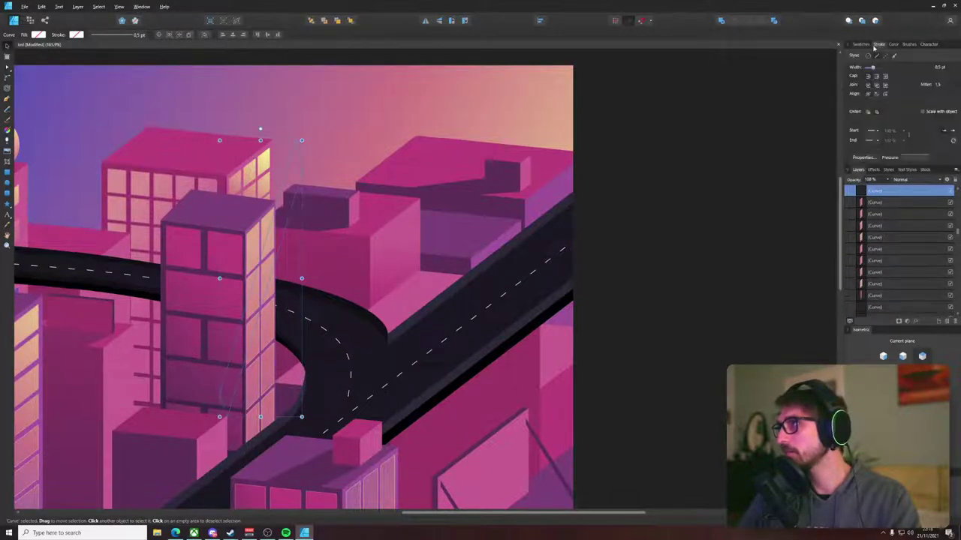
pyautogui.click(867, 46)
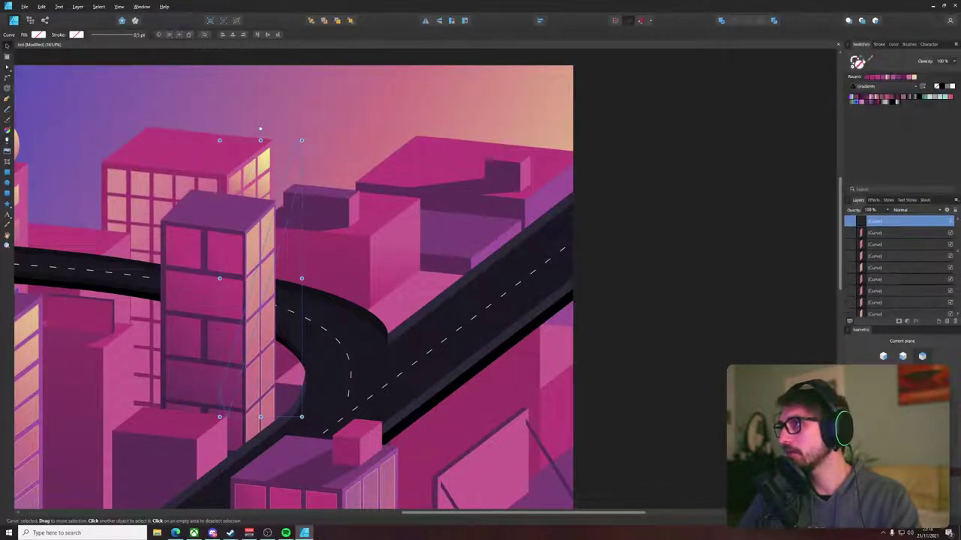
pyautogui.click(879, 61)
pyautogui.press('p')
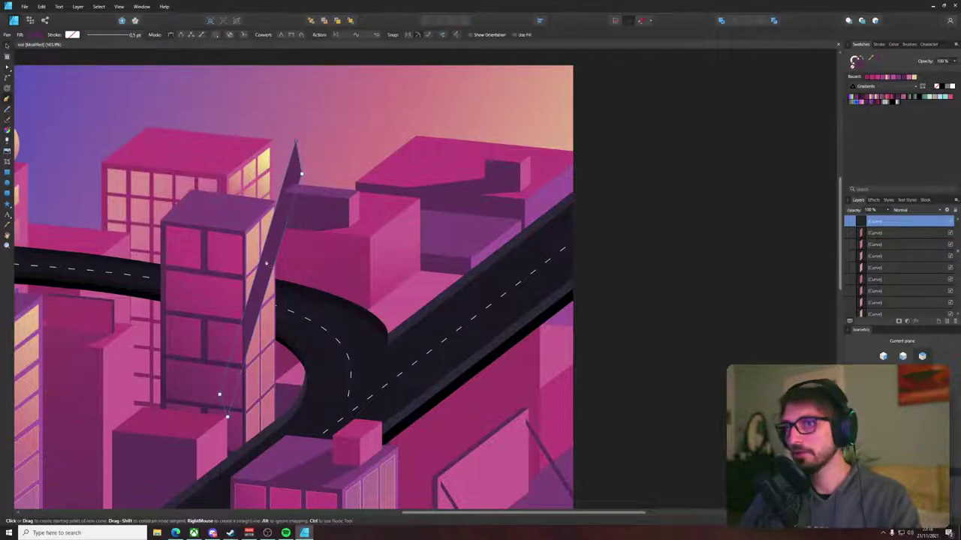
pyautogui.hotkey('ctrl', 'shift', ']')
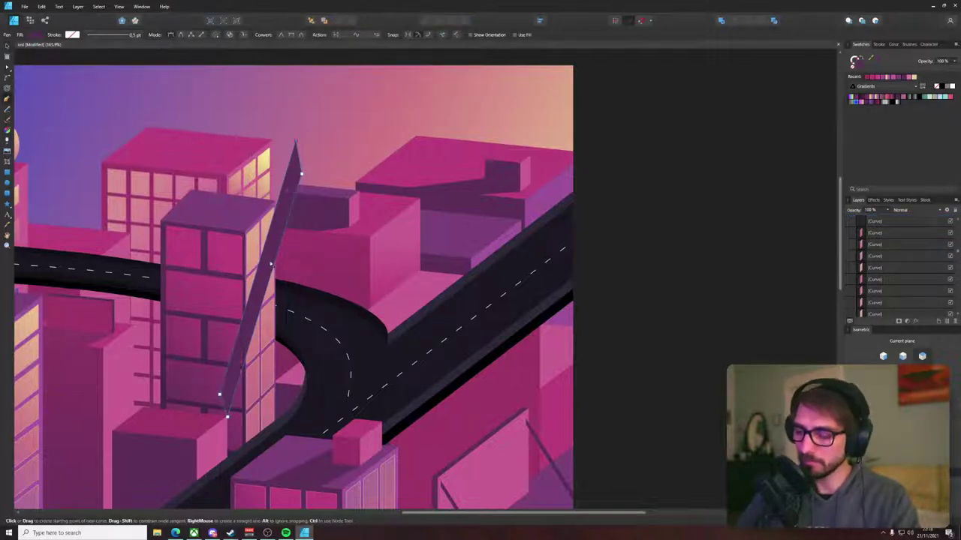
# - Duplicate the slanted band and place the copy lower across the same tower's side windows
pyautogui.press('Escape')
pyautogui.press('v')
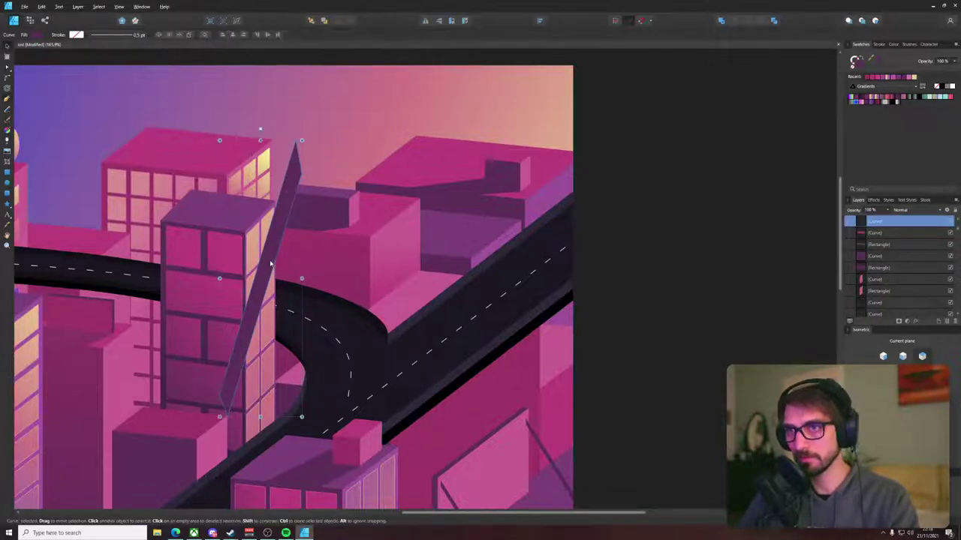
pyautogui.moveTo(264, 252); pyautogui.dragTo(271, 339)
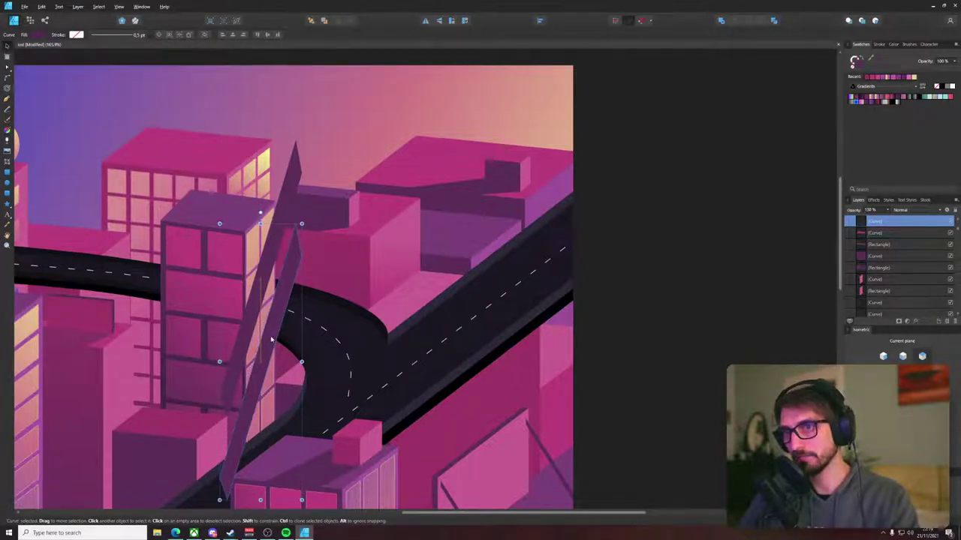
pyautogui.moveTo(271, 340); pyautogui.dragTo(273, 342)
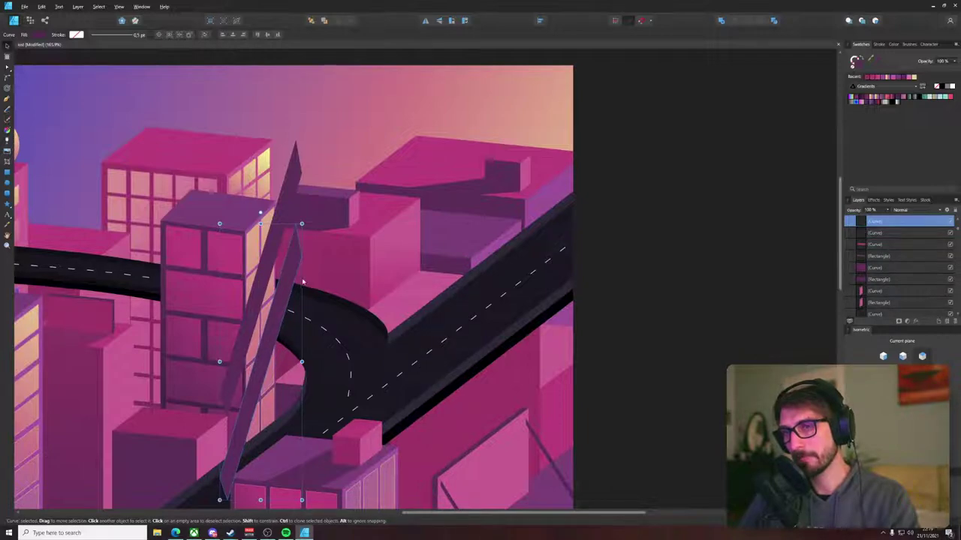
# - Divide the upper slanted band with the window panes it crosses and delete its pieces outside the windows
pyautogui.click(254, 244)
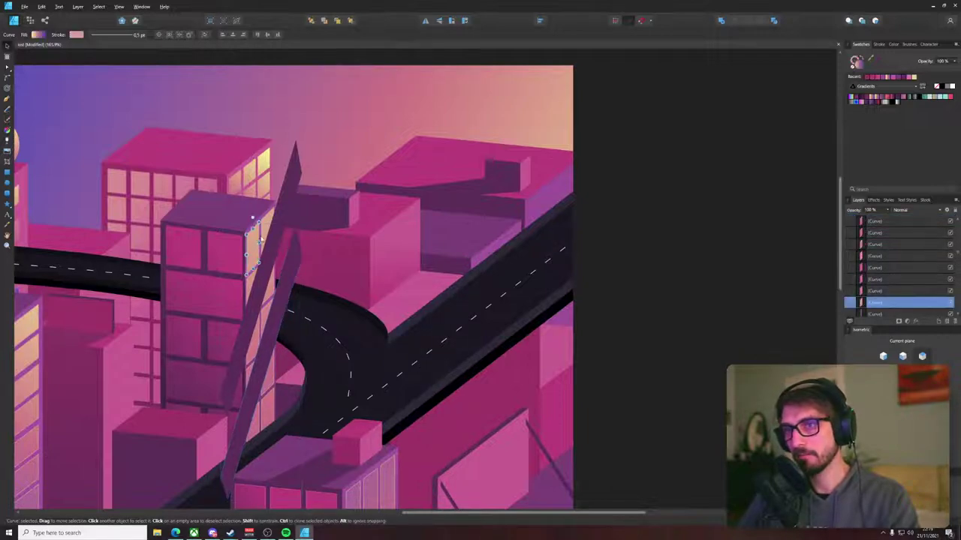
pyautogui.keyDown('shift'); pyautogui.click(265, 223); pyautogui.keyUp('shift')
pyautogui.keyDown('shift'); pyautogui.click(257, 280); pyautogui.keyUp('shift')
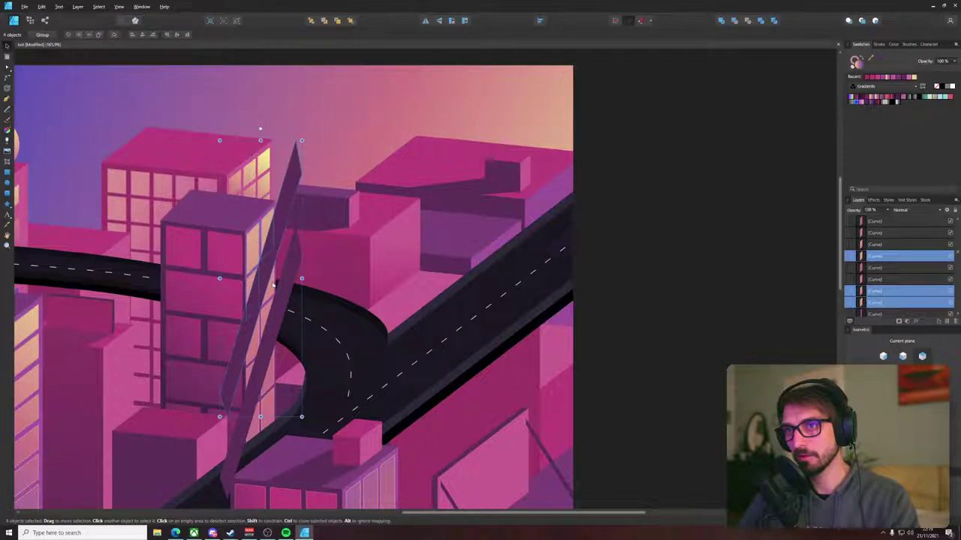
pyautogui.keyDown('shift'); pyautogui.click(272, 283); pyautogui.keyUp('shift')
pyautogui.keyDown('shift'); pyautogui.click(257, 339); pyautogui.keyUp('shift')
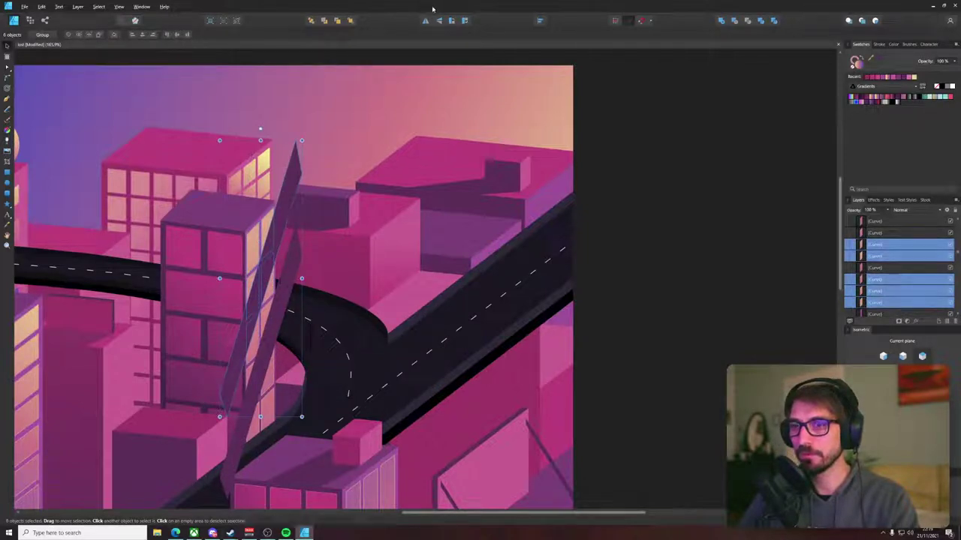
pyautogui.click(774, 21)
pyautogui.press('Delete')
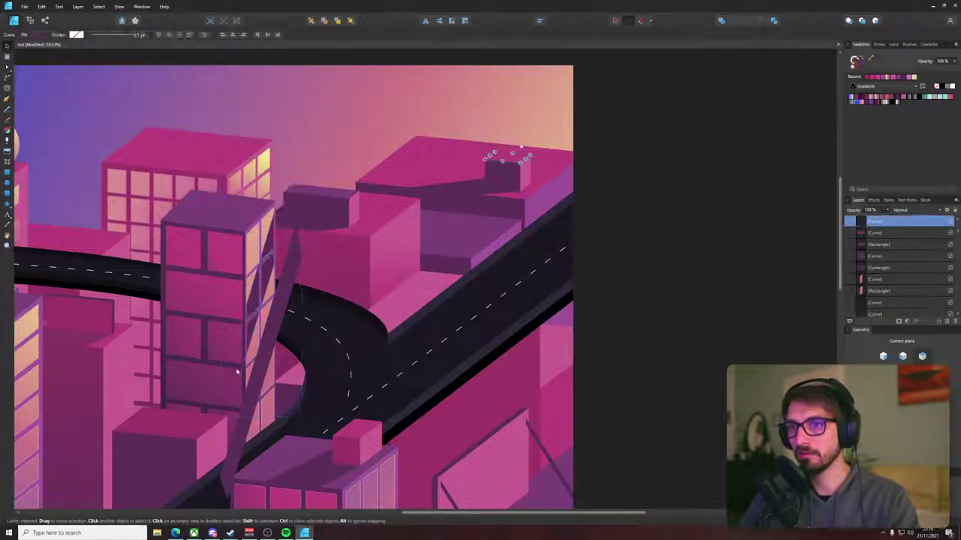
# - Divide the lower slanted band with the lower window panes it crosses, and delete the leftover pieces outside them
pyautogui.scroll(3, 278, 273)
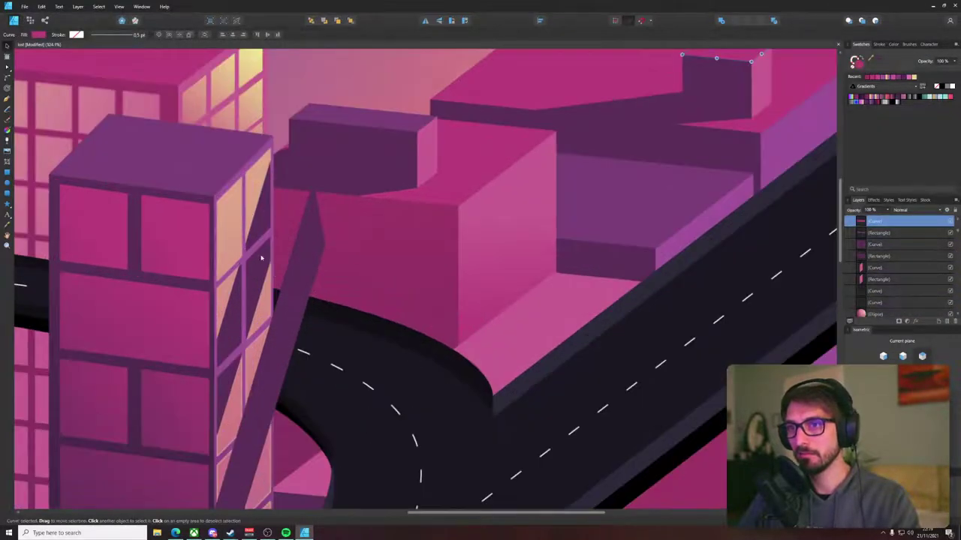
pyautogui.scroll(-3, 261, 218)
pyautogui.click(240, 218)
pyautogui.keyDown('shift'); pyautogui.click(278, 204); pyautogui.keyUp('shift')
pyautogui.keyDown('shift'); pyautogui.click(211, 322); pyautogui.keyUp('shift')
pyautogui.keyDown('shift'); pyautogui.click(230, 390); pyautogui.keyUp('shift')
pyautogui.keyDown('shift'); pyautogui.click(231, 390); pyautogui.keyUp('shift')
pyautogui.keyDown('shift'); pyautogui.click(245, 391); pyautogui.keyUp('shift')
pyautogui.click(775, 23)
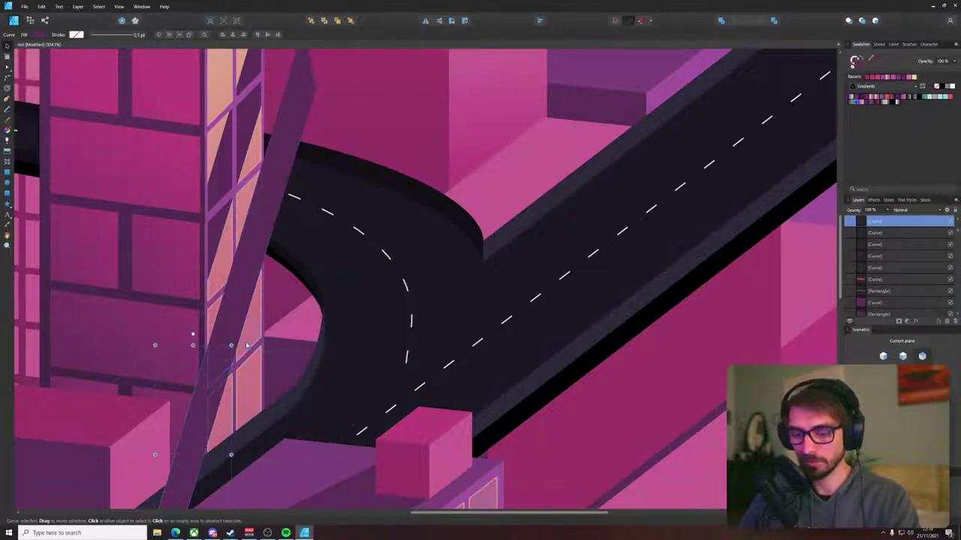
pyautogui.press('Delete')
pyautogui.click(294, 150)
pyautogui.press('Delete')
# - Delete the tiny leftover fragment at the lower corner of the tower's side window
pyautogui.moveTo(300, 187); pyautogui.dragTo(338, 283)
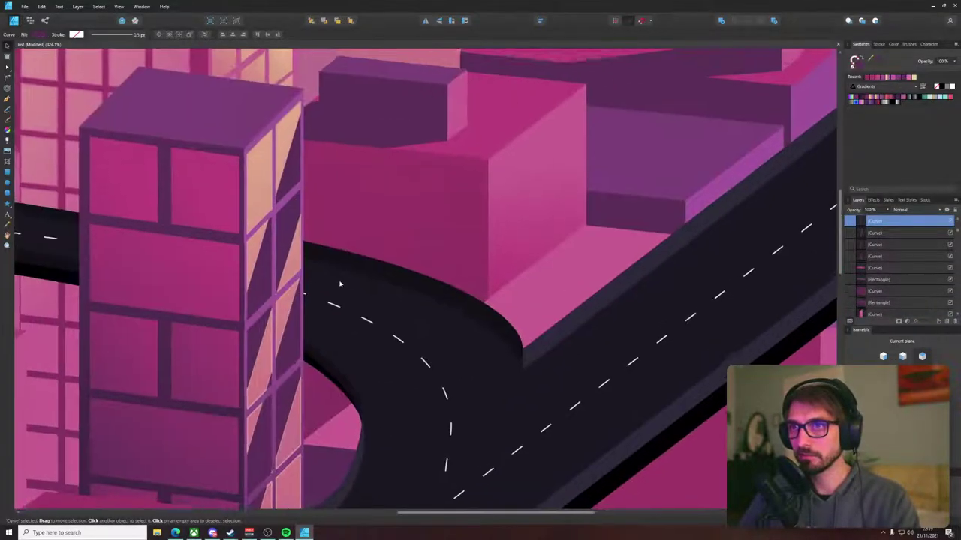
pyautogui.scroll(-4, 338, 283)
pyautogui.click(542, 360)
pyautogui.scroll(4, 349, 309)
pyautogui.click(256, 436)
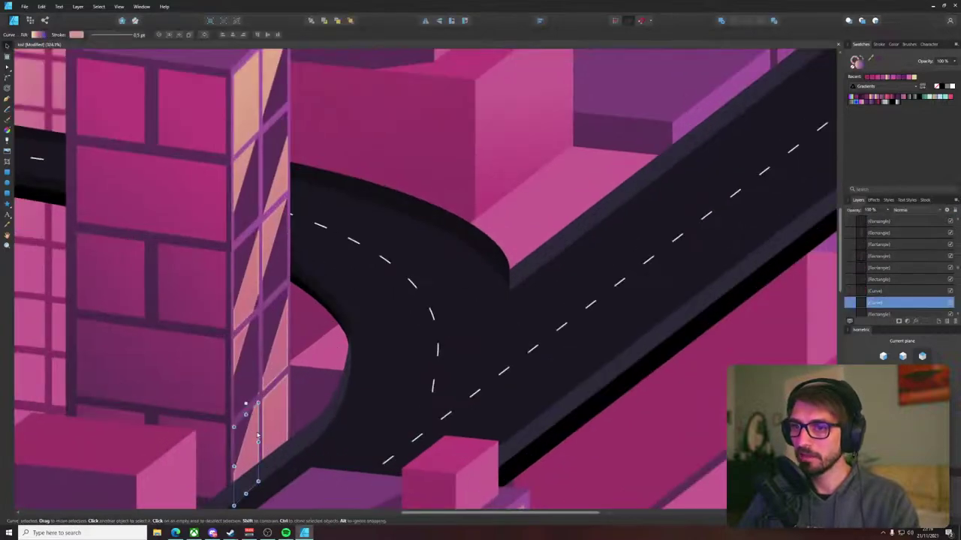
pyautogui.keyDown('shift'); pyautogui.click(278, 425); pyautogui.keyUp('shift')
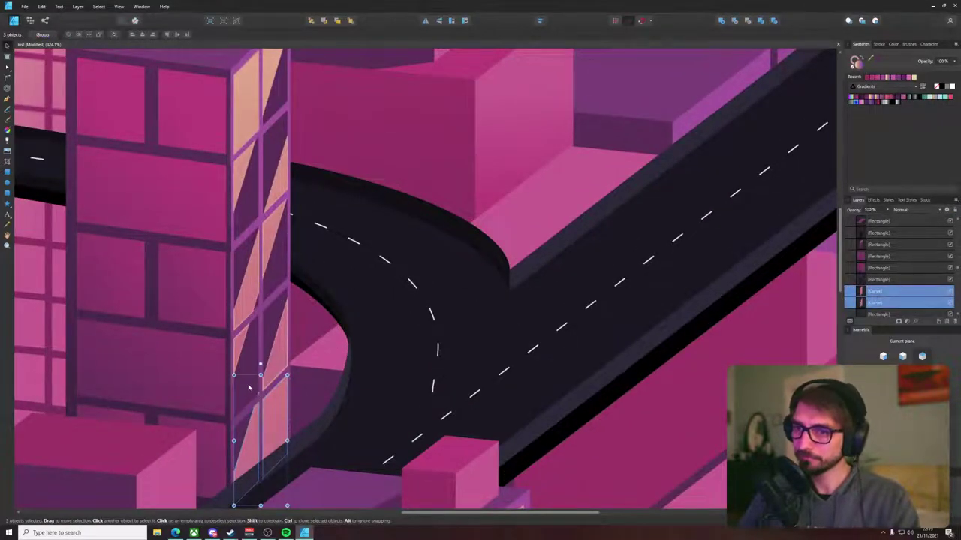
pyautogui.scroll(9, 255, 390)
pyautogui.click(261, 396)
pyautogui.click(268, 398)
pyautogui.click(263, 393)
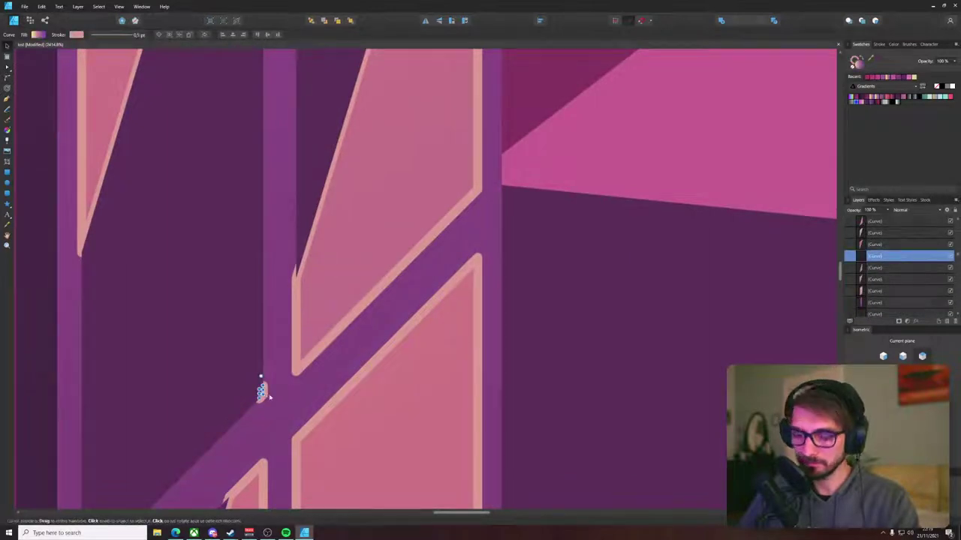
pyautogui.press('Delete')
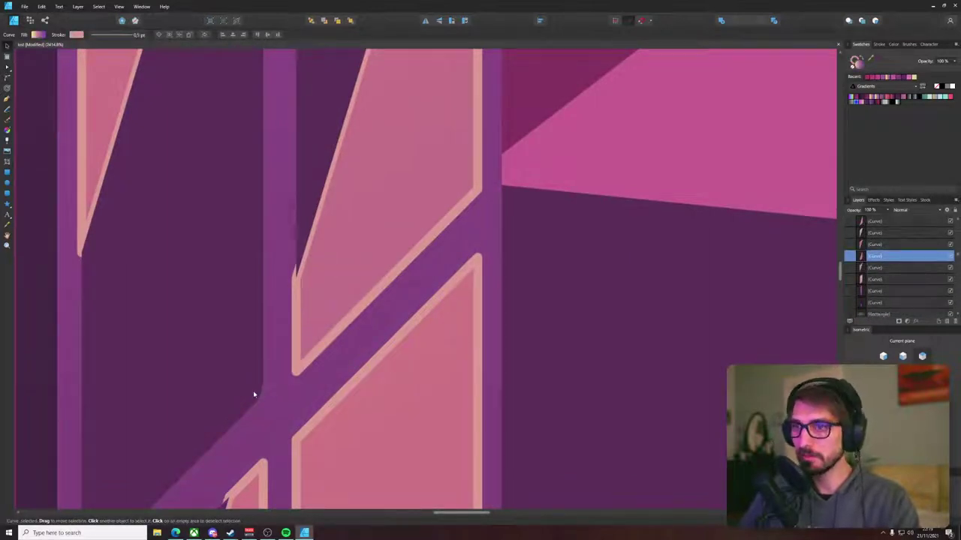
# - Move the lower corner node of the dark slanted piece so it meets the corner of the window frame
pyautogui.doubleClick(257, 390)
pyautogui.scroll(4, 259, 389)
pyautogui.moveTo(268, 387)
pyautogui.mouseDown()
pyautogui.moveTo(300, 380)
pyautogui.moveTo(277, 387)
pyautogui.mouseUp()
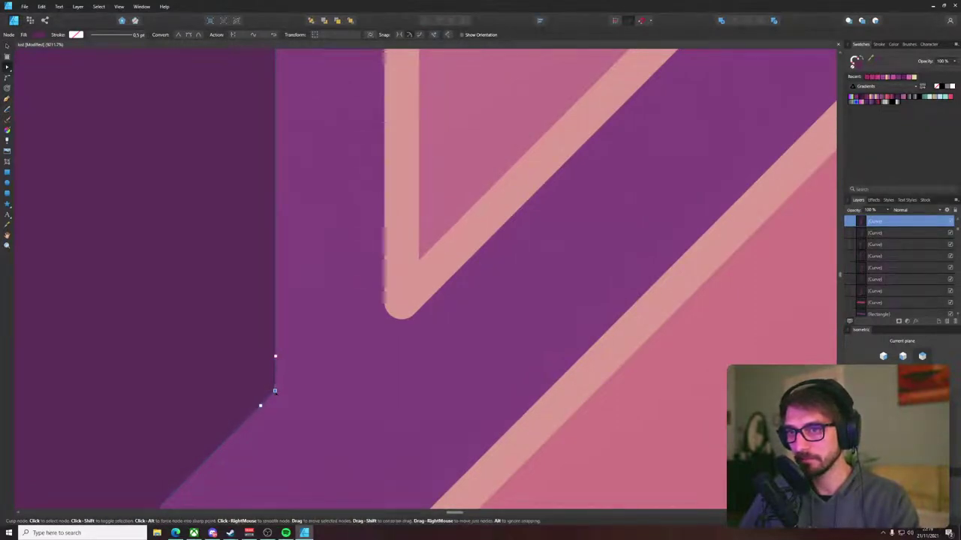
pyautogui.scroll(-3, 275, 387)
pyautogui.scroll(-5, 275, 391)
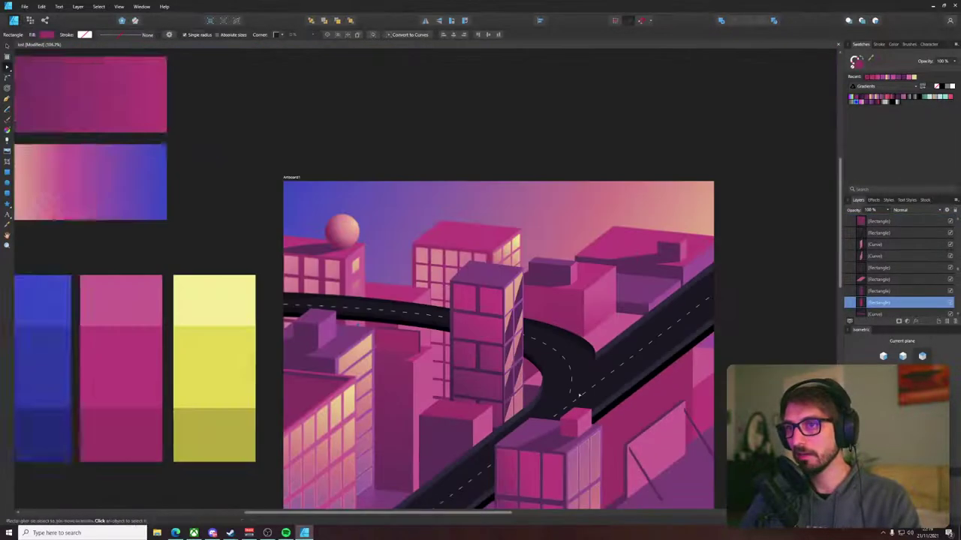
# - Fill the lowest pink pieces of the tower's side windows with dark blue sampled from the palette
pyautogui.scroll(8, 222, 334)
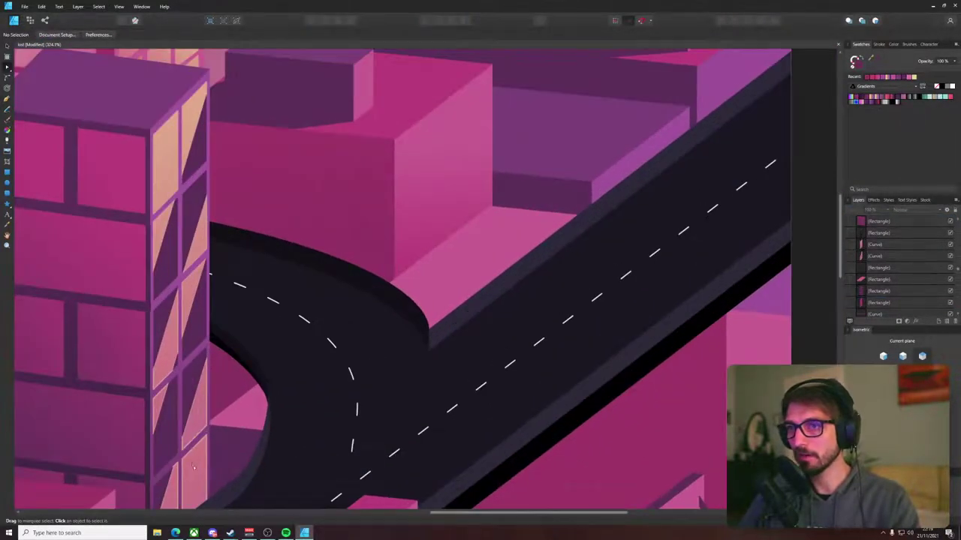
pyautogui.click(193, 467)
pyautogui.moveTo(193, 467); pyautogui.dragTo(231, 356)
pyautogui.keyDown('shift'); pyautogui.click(203, 384); pyautogui.keyUp('shift')
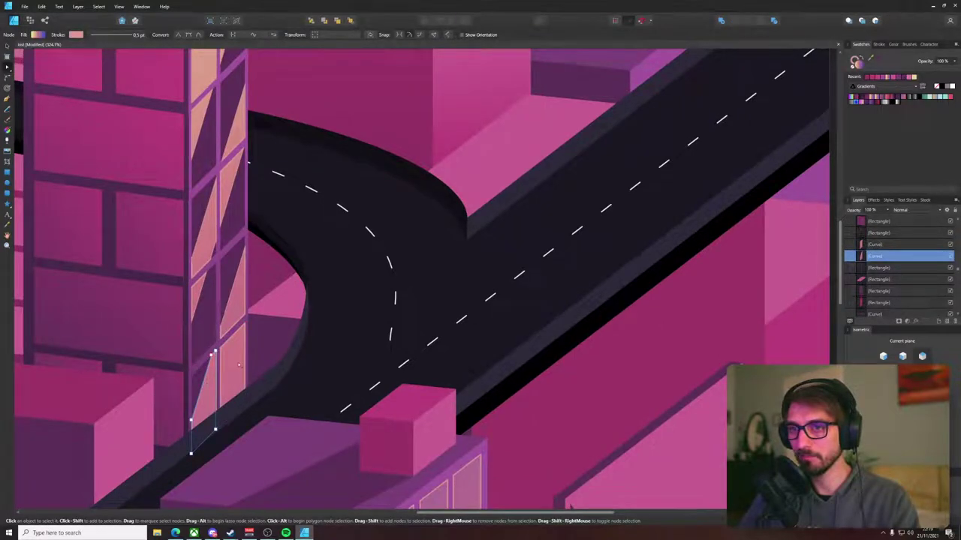
pyautogui.scroll(-5, 242, 278)
pyautogui.moveTo(260, 309); pyautogui.dragTo(308, 297)
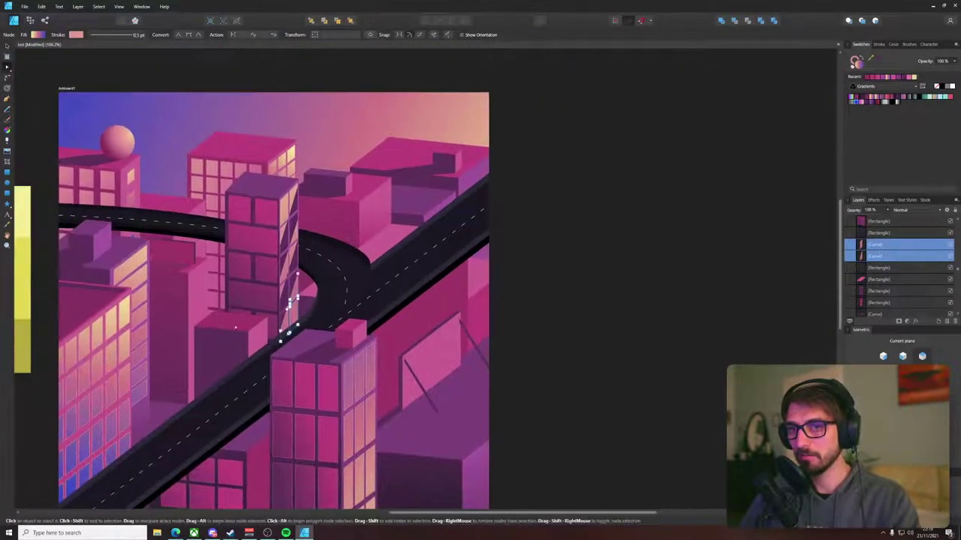
pyautogui.moveTo(214, 332); pyautogui.dragTo(391, 328)
pyautogui.scroll(-2, 389, 329)
pyautogui.press('i')
pyautogui.click(125, 337)
pyautogui.press('v')
pyautogui.click(569, 325)
# - Remove the outline from the three dark blue window pieces at the tower's base
pyautogui.scroll(6, 444, 309)
pyautogui.click(403, 344)
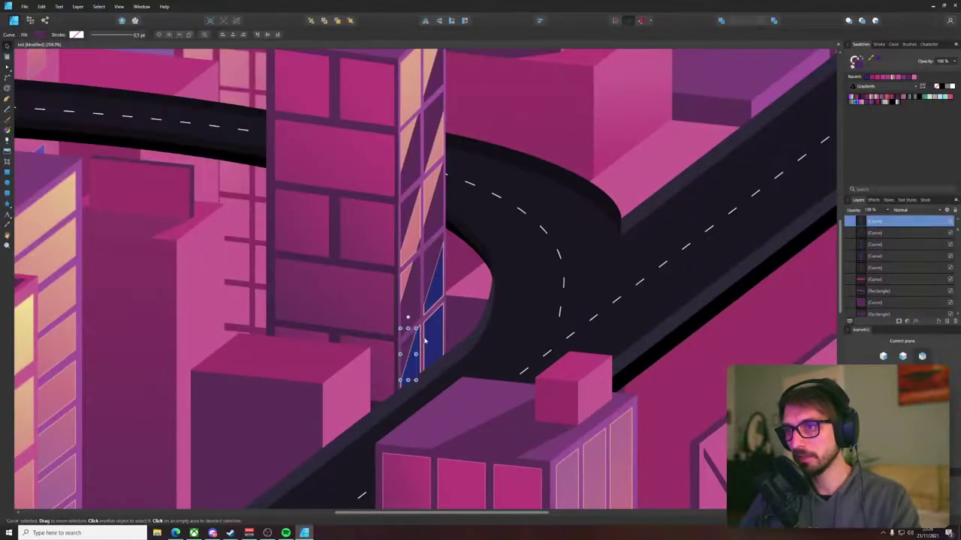
pyautogui.keyDown('shift'); pyautogui.click(410, 323); pyautogui.keyUp('shift')
pyautogui.keyDown('shift'); pyautogui.click(429, 304); pyautogui.keyUp('shift')
pyautogui.scroll(-4, 590, 250)
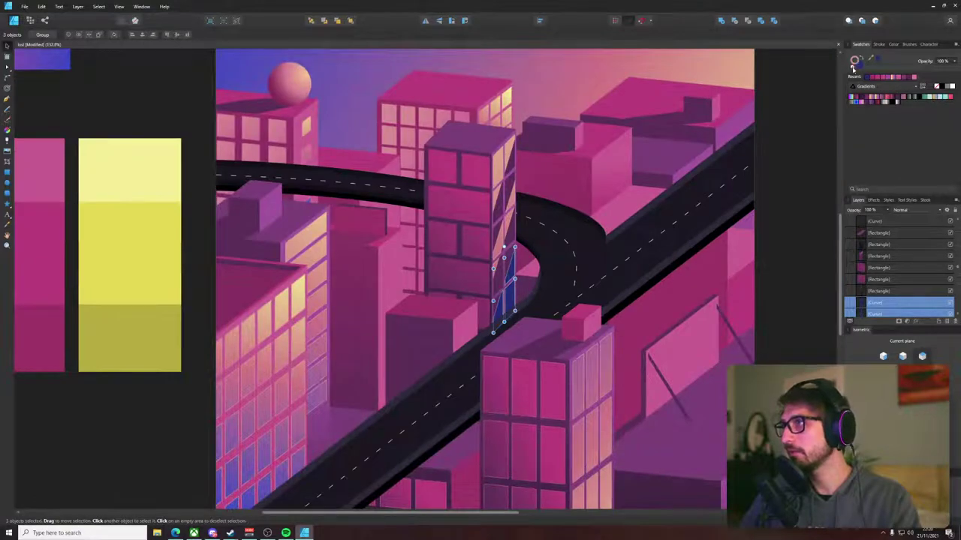
pyautogui.scroll(4, 620, 270)
# - Fill the five dark purple slanted pieces in the tower's lower side windows with dark blue from the palette
pyautogui.click(267, 337)
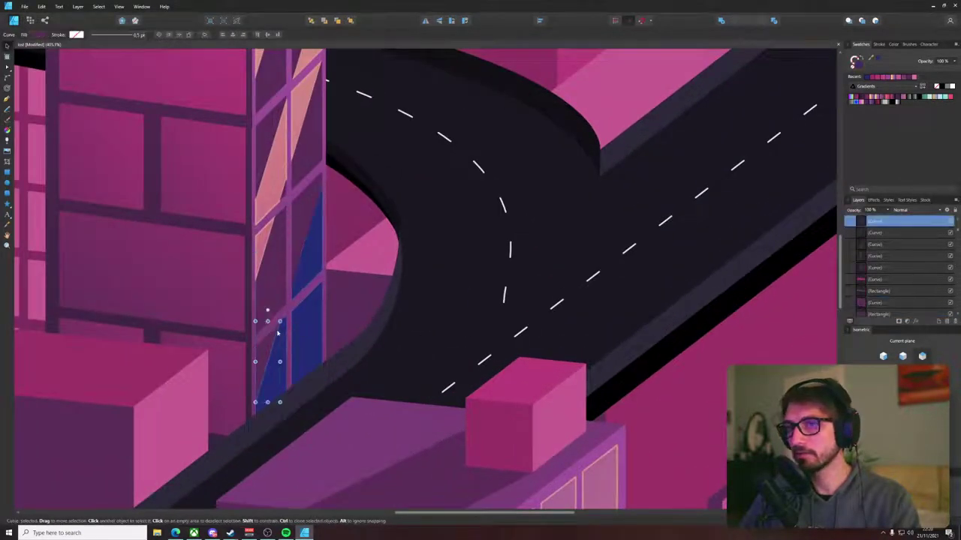
pyautogui.keyDown('shift'); pyautogui.click(268, 282); pyautogui.keyUp('shift')
pyautogui.keyDown('shift'); pyautogui.click(302, 224); pyautogui.keyUp('shift')
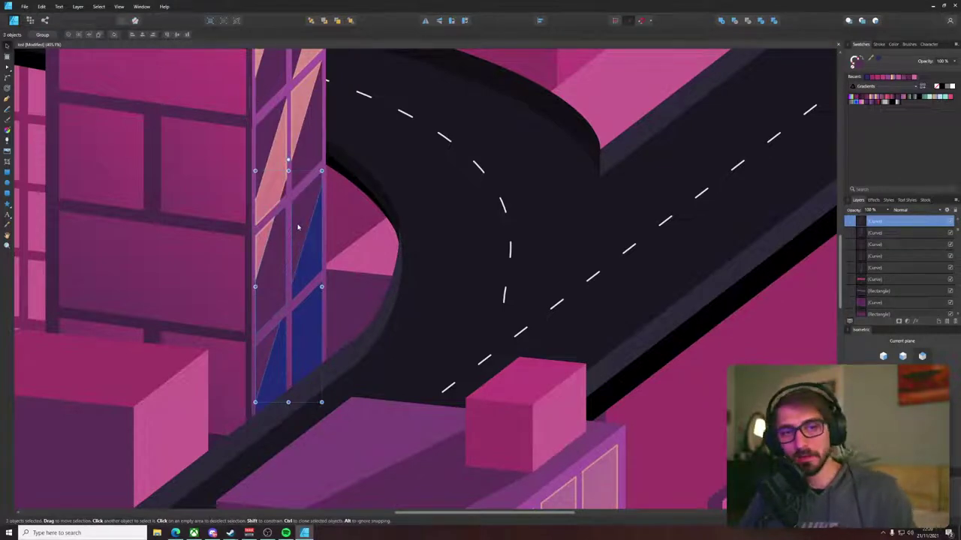
pyautogui.scroll(-3, 298, 226)
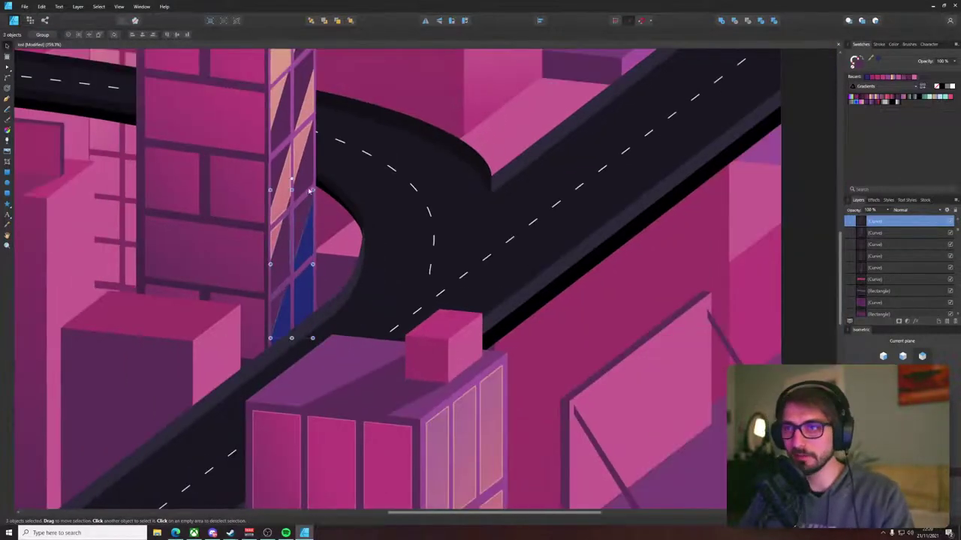
pyautogui.keyDown('shift'); pyautogui.click(291, 203); pyautogui.keyUp('shift')
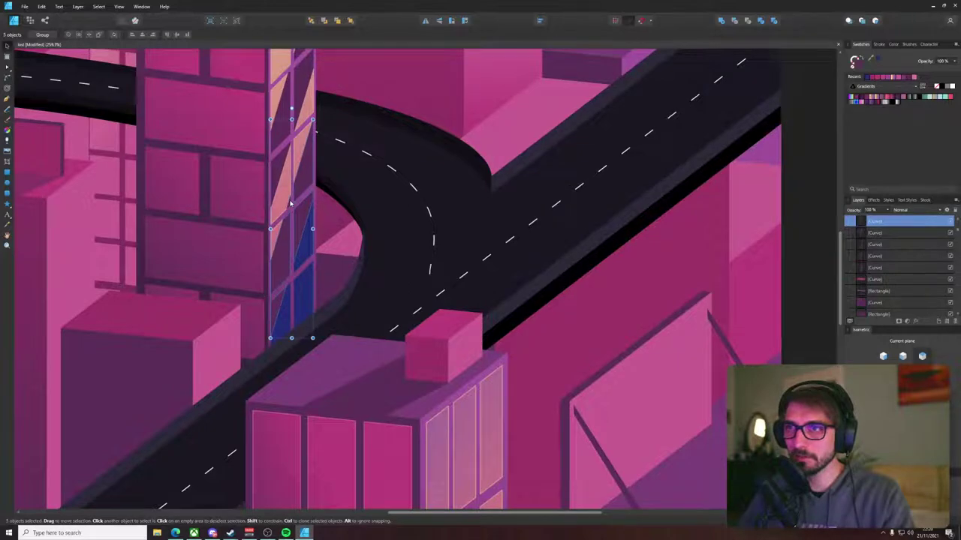
pyautogui.scroll(-6, 291, 203)
pyautogui.moveTo(279, 234); pyautogui.dragTo(870, 234)
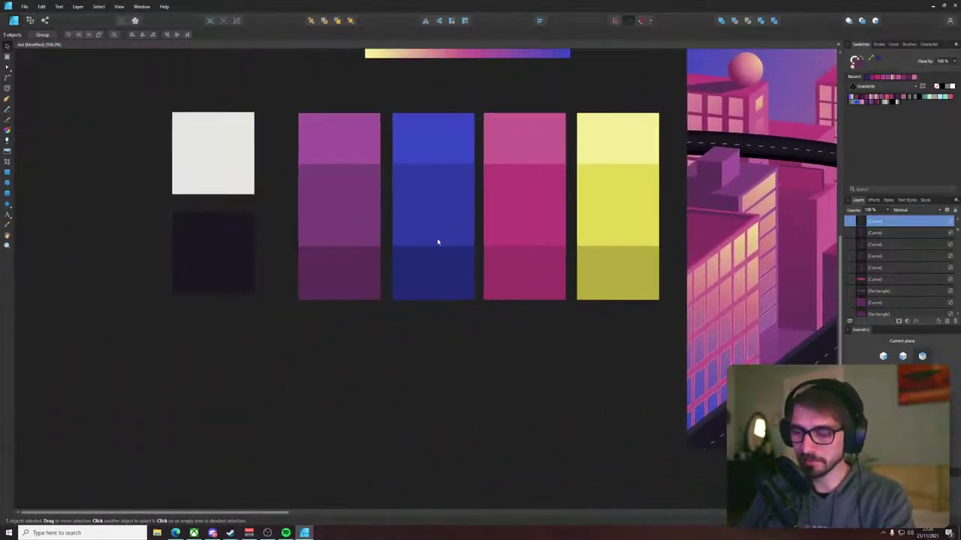
pyautogui.hscroll(8, 656, 244)
pyautogui.scroll(8, 313, 262)
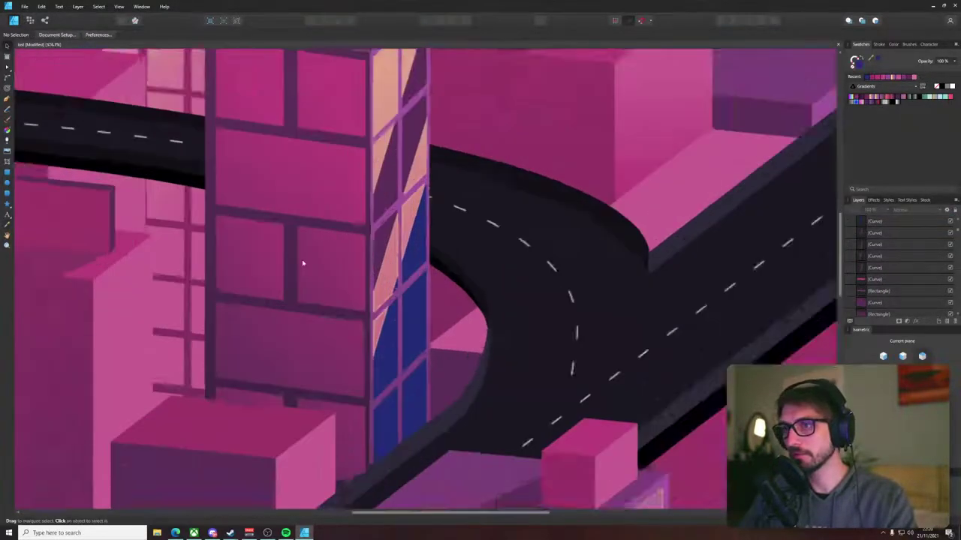
# - Remove the outline from the peach slanted pieces beside the dark blue window areas
pyautogui.click(402, 293)
pyautogui.keyDown('shift'); pyautogui.click(440, 208); pyautogui.keyUp('shift')
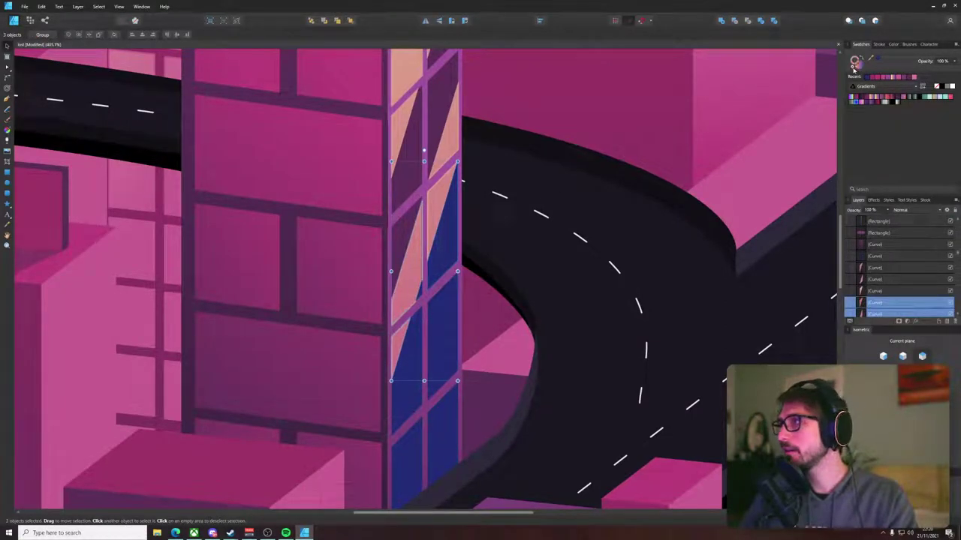
pyautogui.click(456, 192)
pyautogui.click(852, 68)
# - Select the slanted pieces of the tower's middle side windows and fill them with the mid purple from the palette
pyautogui.moveTo(515, 185); pyautogui.dragTo(450, 247)
pyautogui.click(334, 399)
pyautogui.keyDown('shift'); pyautogui.click(338, 340); pyautogui.keyUp('shift')
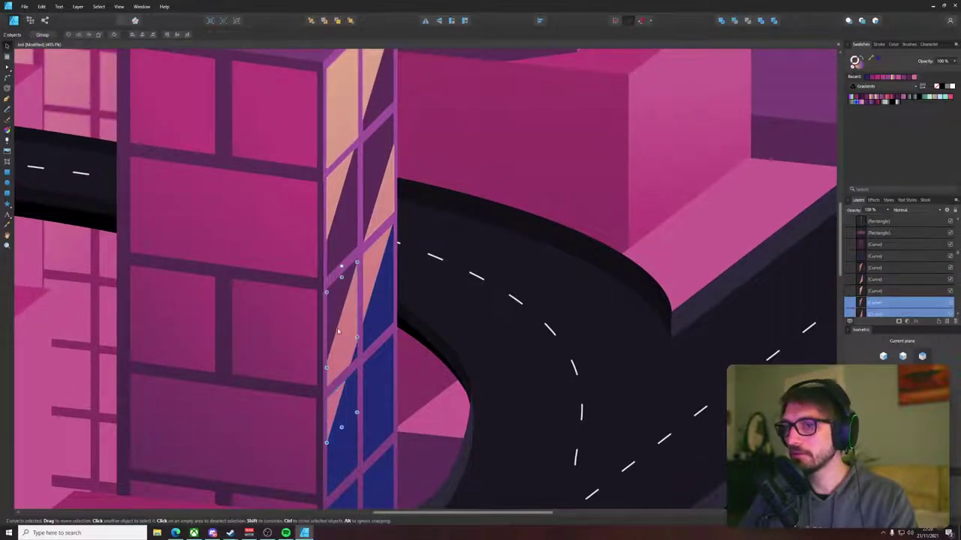
pyautogui.keyDown('shift'); pyautogui.click(385, 215); pyautogui.keyUp('shift')
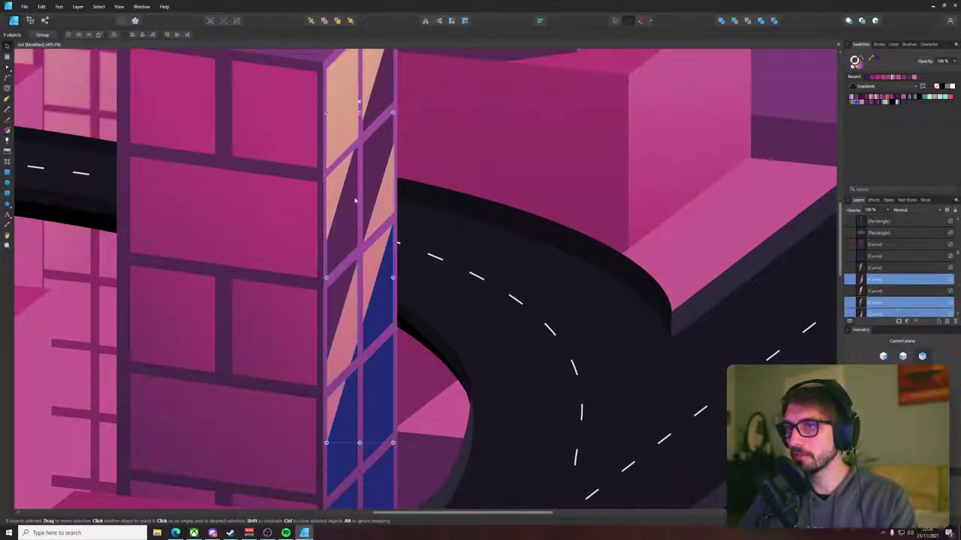
pyautogui.scroll(-2, 398, 122)
pyautogui.keyDown('shift'); pyautogui.click(389, 107); pyautogui.keyUp('shift')
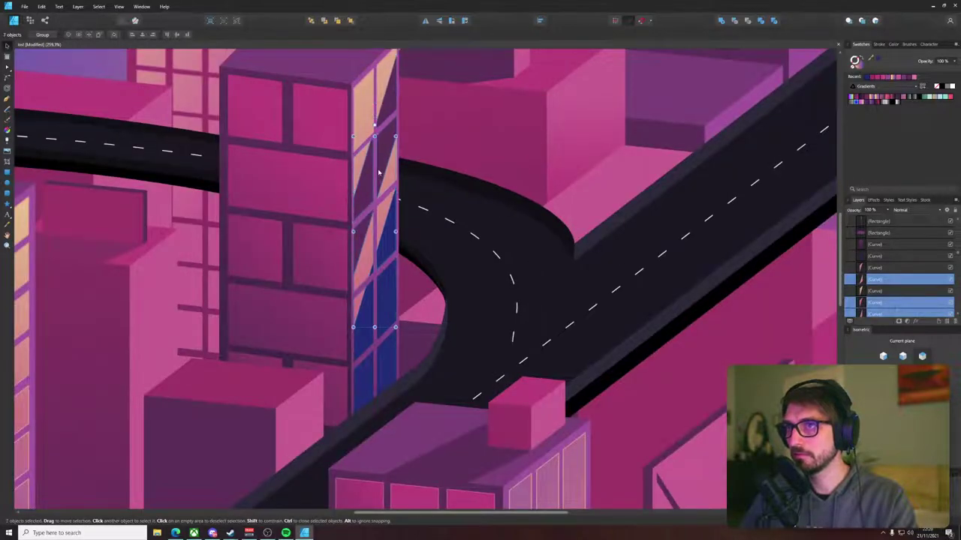
pyautogui.hotkey('ctrl', '0')
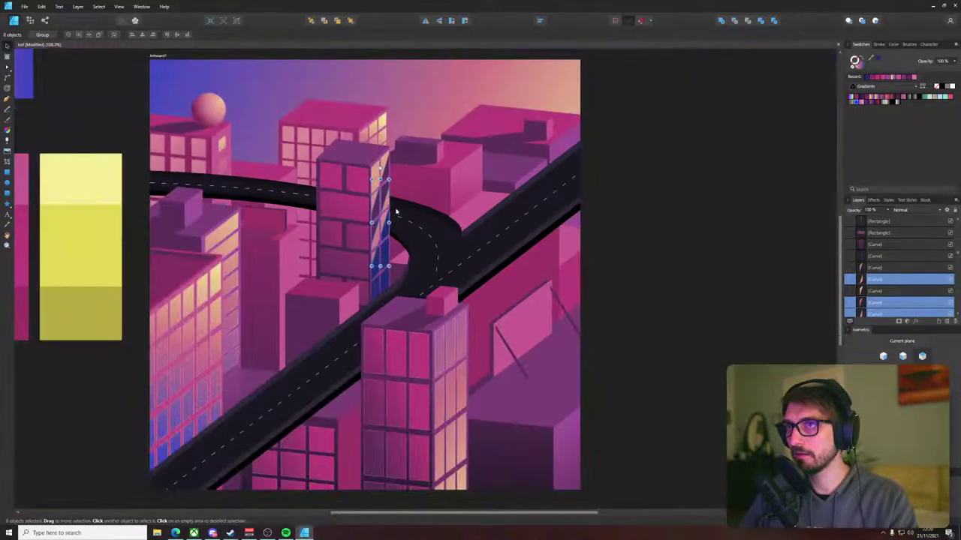
pyautogui.scroll(-3, 316, 285)
pyautogui.moveTo(315, 286); pyautogui.dragTo(486, 260)
pyautogui.press('i')
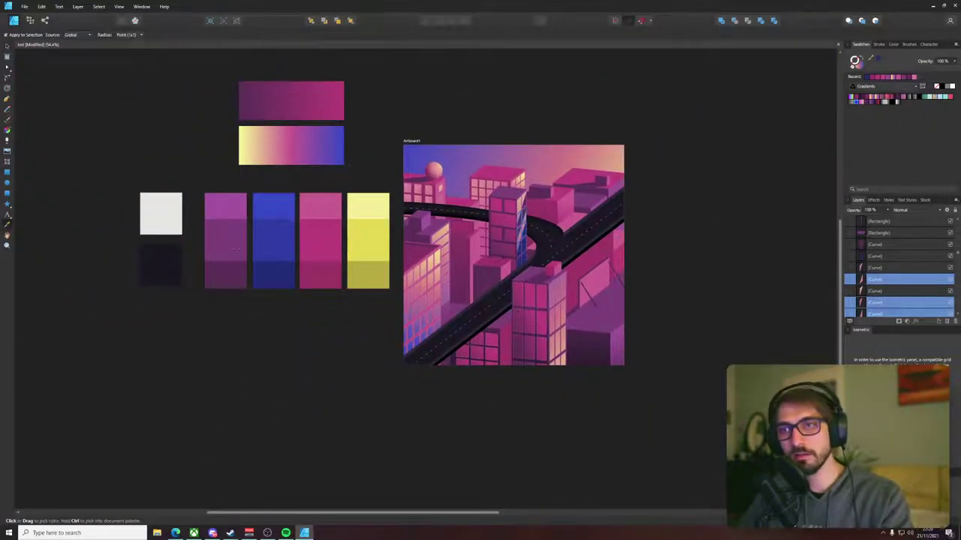
pyautogui.click(236, 241)
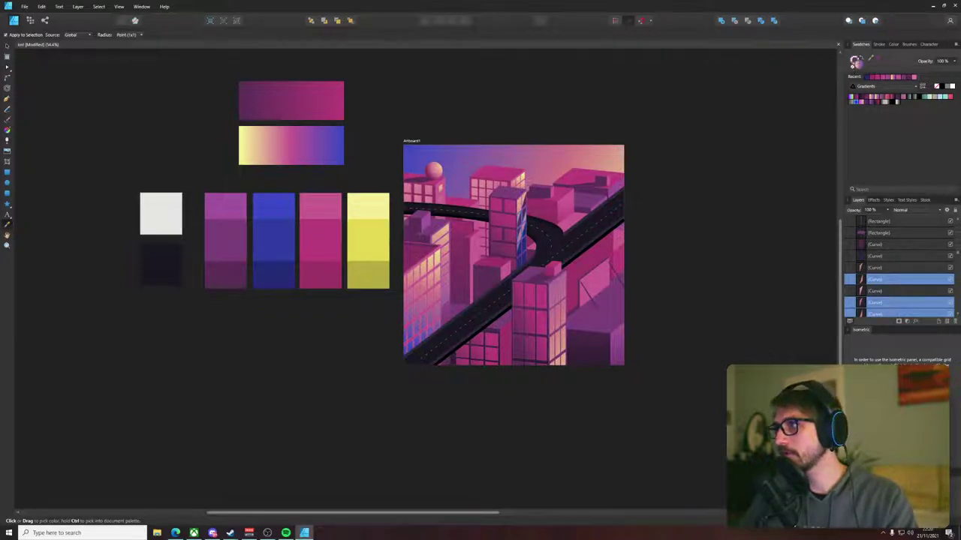
pyautogui.click(235, 241)
# - Add the remaining peach window piece to the selection and apply the same mid purple fill
pyautogui.scroll(4, 604, 197)
pyautogui.scroll(3, 409, 259)
pyautogui.press('v')
pyautogui.keyDown('shift'); pyautogui.click(419, 255); pyautogui.keyUp('shift')
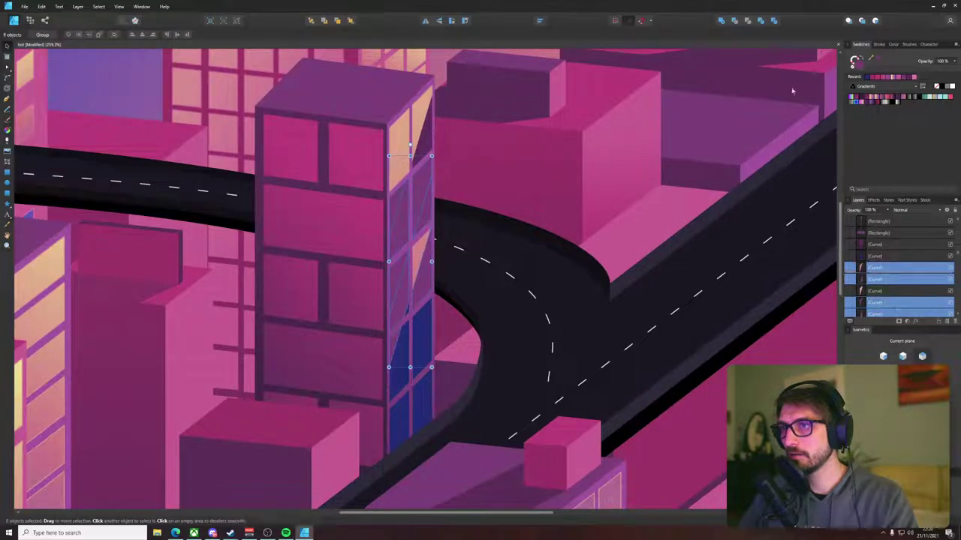
pyautogui.click(878, 60)
# - Try the palette's light purple on the nine selected window pieces
pyautogui.scroll(-5, 629, 265)
pyautogui.moveTo(469, 235); pyautogui.dragTo(541, 244)
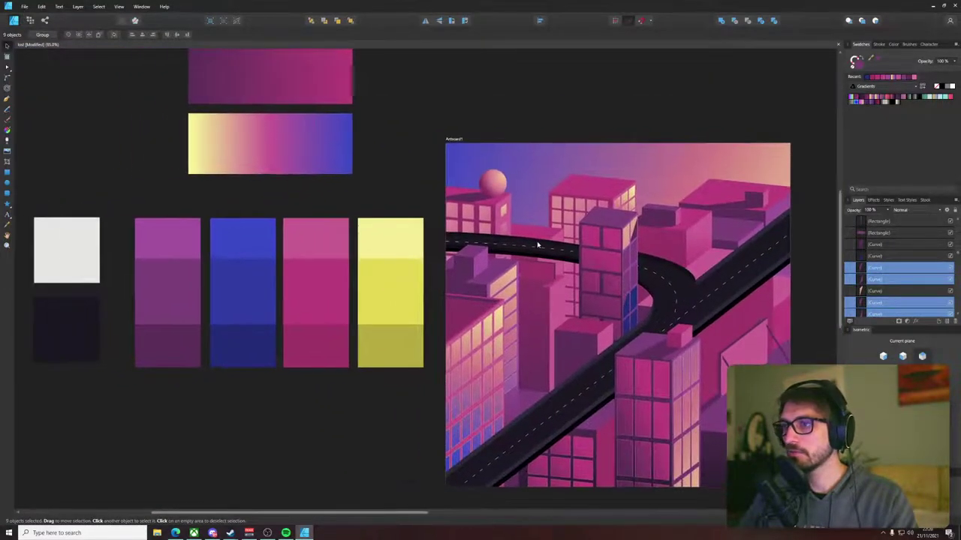
pyautogui.press('i')
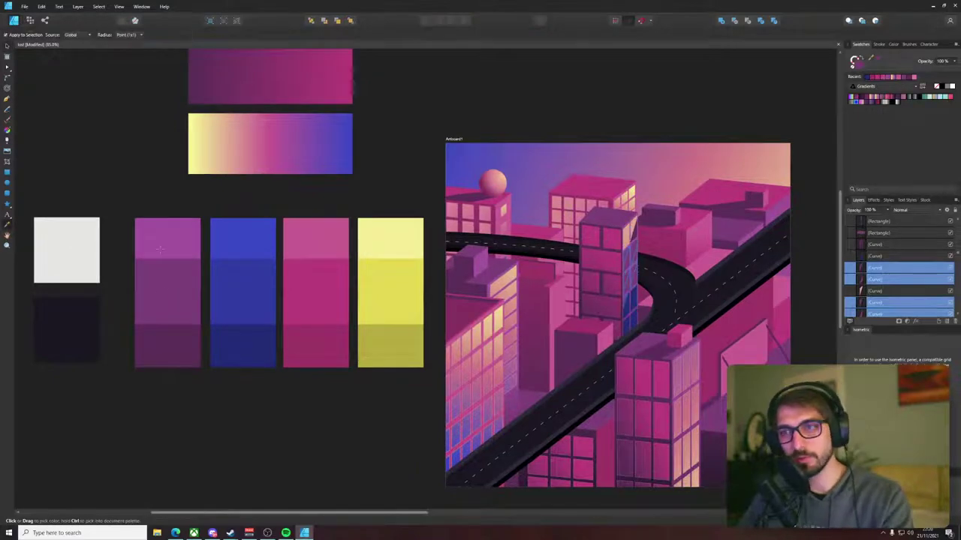
pyautogui.moveTo(800, 231); pyautogui.dragTo(698, 262)
pyautogui.press('v')
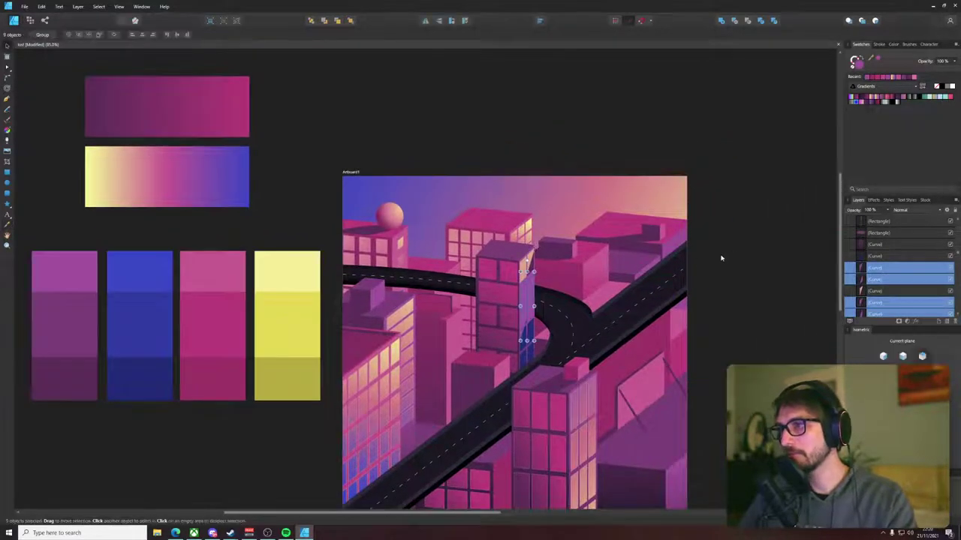
pyautogui.click(697, 262)
pyautogui.scroll(6, 575, 274)
pyautogui.scroll(1, 405, 305)
pyautogui.click(419, 315)
pyautogui.hotkey('ctrl', 'z')
pyautogui.hotkey('ctrl', 'z')
pyautogui.scroll(-8, 471, 359)
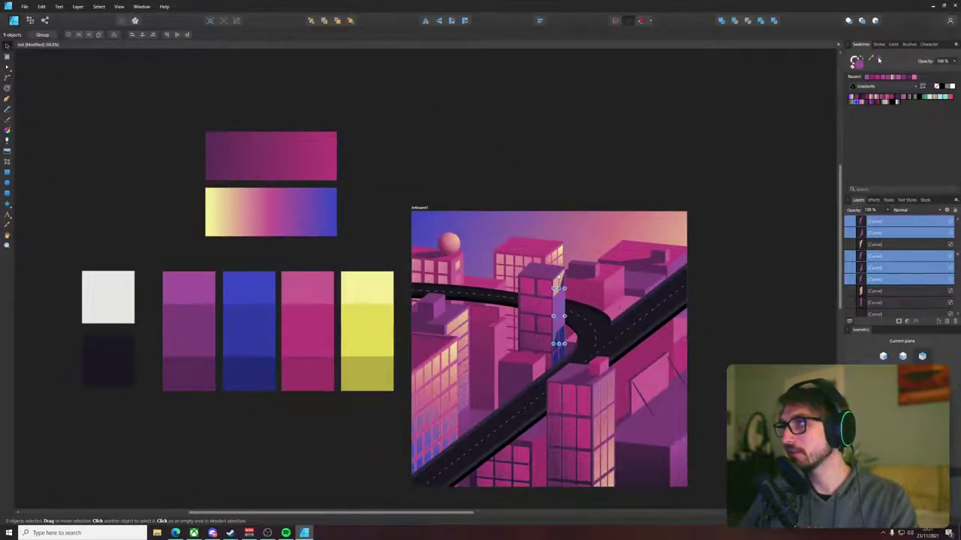
# - Try the palette's darkest magenta on the nine selected window pieces
pyautogui.moveTo(879, 60); pyautogui.dragTo(307, 382)
pyautogui.click(878, 58)
pyautogui.click(740, 237)
pyautogui.moveTo(739, 236); pyautogui.dragTo(703, 245)
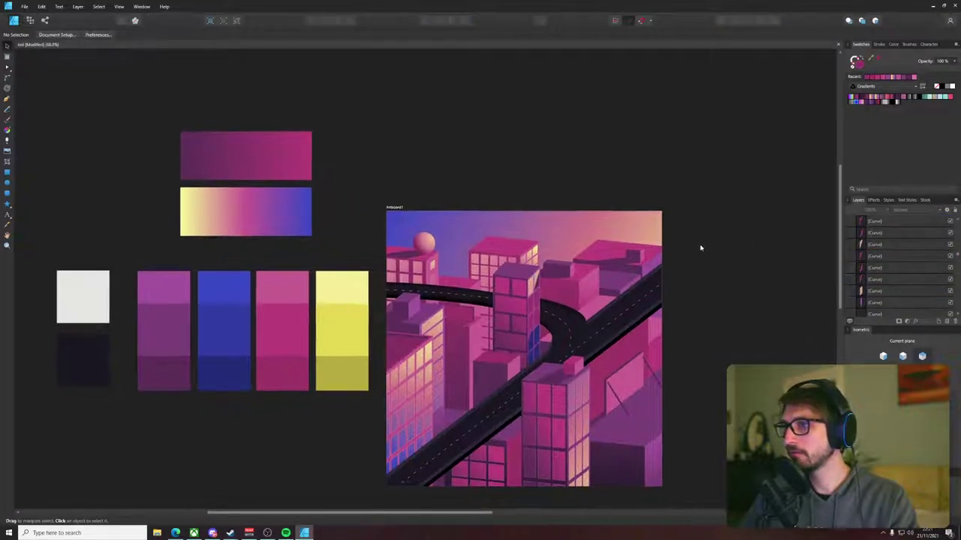
pyautogui.hotkey('ctrl', 'z')
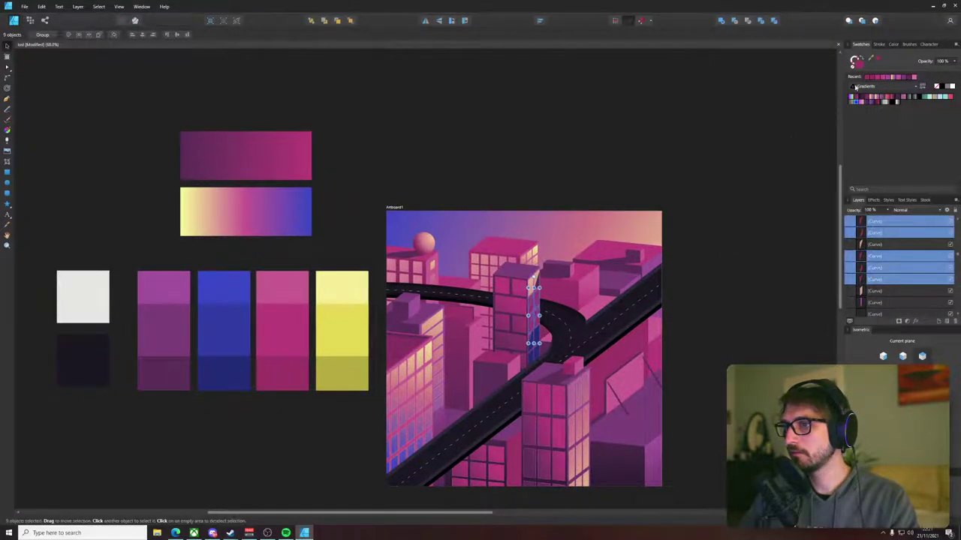
# - Fill the nine selected window pieces with the medium magenta from the palette
pyautogui.moveTo(871, 59); pyautogui.dragTo(290, 331)
pyautogui.click(877, 60)
pyautogui.click(706, 178)
pyautogui.scroll(7, 556, 280)
pyautogui.moveTo(445, 360); pyautogui.dragTo(421, 284)
pyautogui.scroll(-6, 421, 285)
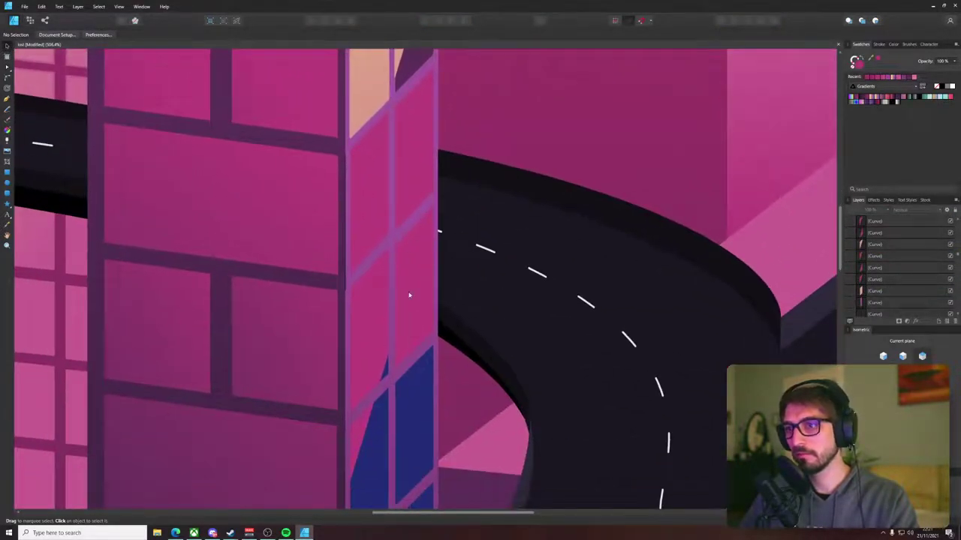
# - Fill the lower slanted piece of the side window just above the blue panes with the adjacent dark blue
pyautogui.click(421, 338)
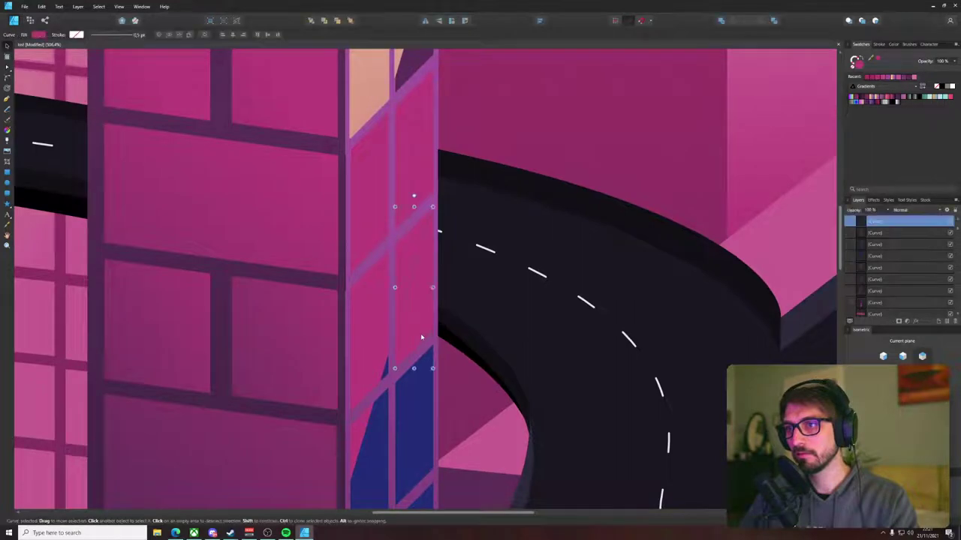
pyautogui.press('i')
pyautogui.click(411, 408)
pyautogui.press('v')
pyautogui.scroll(-6, 410, 408)
pyautogui.click(691, 311)
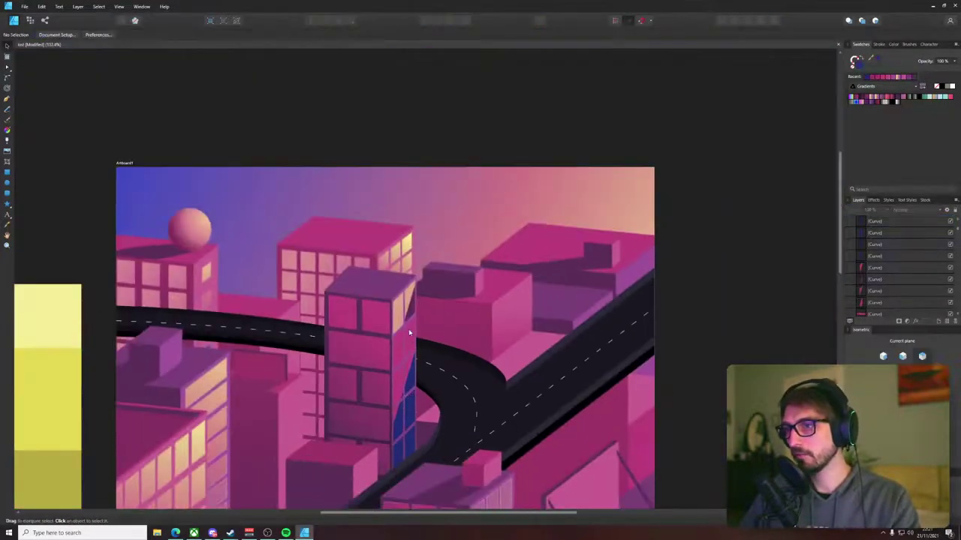
# - Select the four pieces making up the upper part of the tower's side windows, including the dark slanted reflection
pyautogui.scroll(5, 411, 330)
pyautogui.click(415, 279)
pyautogui.keyDown('shift'); pyautogui.click(379, 358); pyautogui.keyUp('shift')
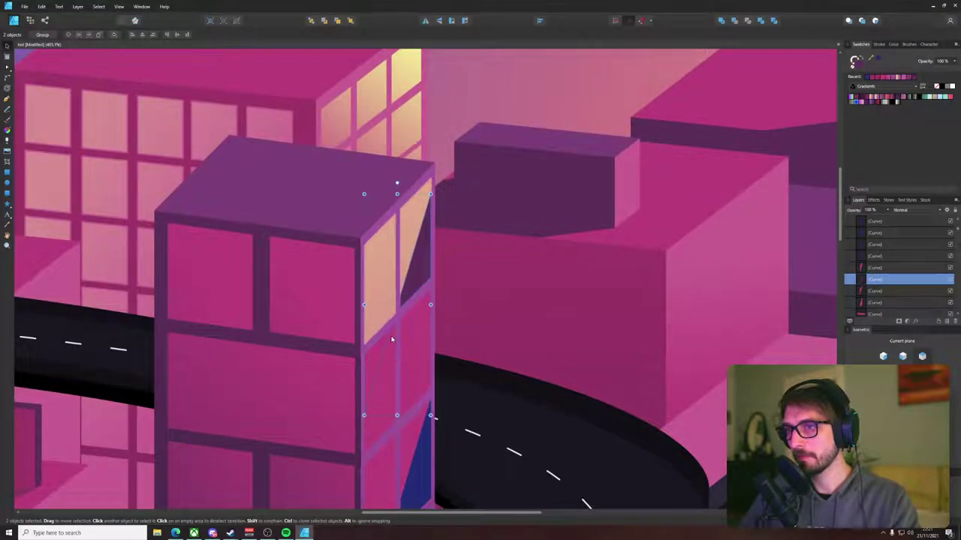
pyautogui.keyDown('shift'); pyautogui.click(385, 279); pyautogui.keyUp('shift')
pyautogui.keyDown('shift'); pyautogui.click(403, 243); pyautogui.keyUp('shift')
pyautogui.scroll(-5, 391, 292)
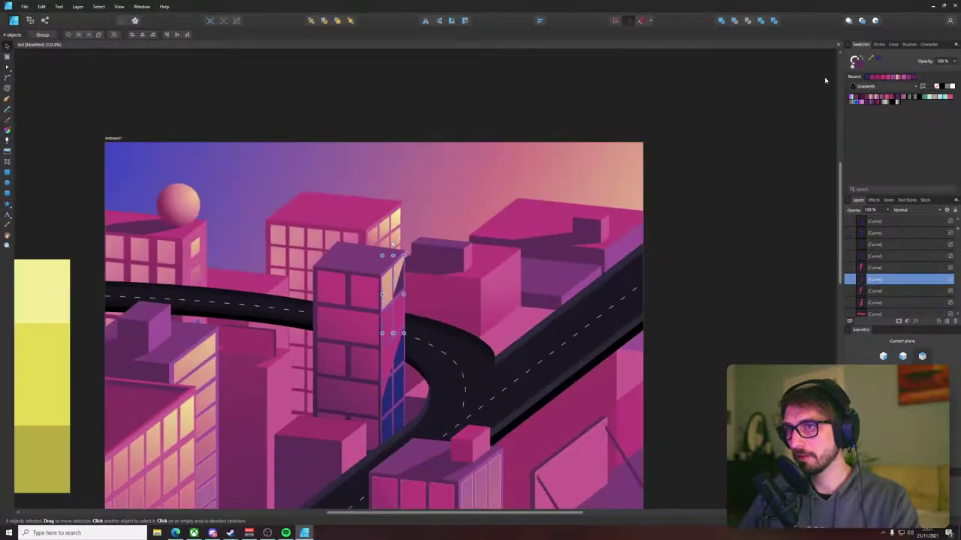
pyautogui.scroll(-3, 443, 279)
# - Try the palette's yellow shades on the four selected upper side window pieces
pyautogui.moveTo(361, 298); pyautogui.dragTo(510, 218)
pyautogui.press('i')
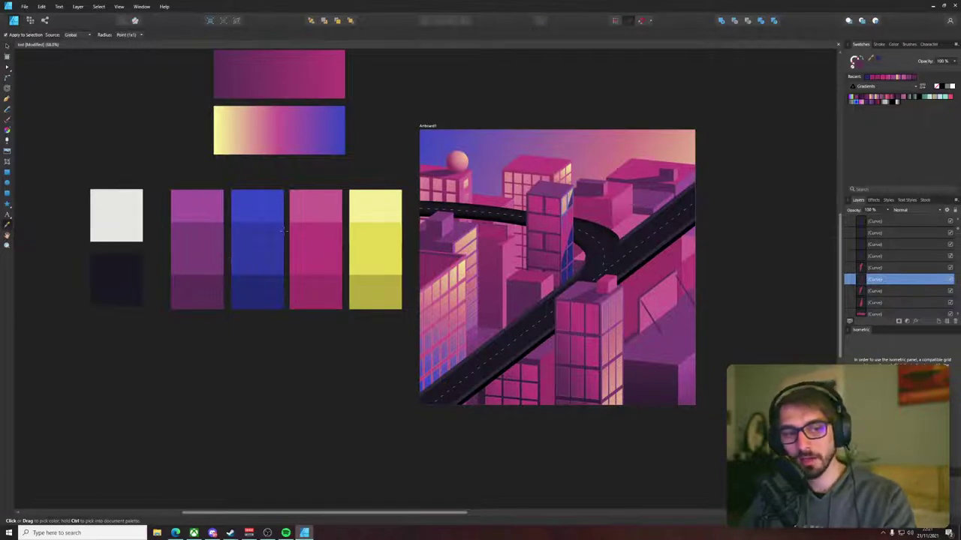
pyautogui.moveTo(375, 279); pyautogui.dragTo(382, 251)
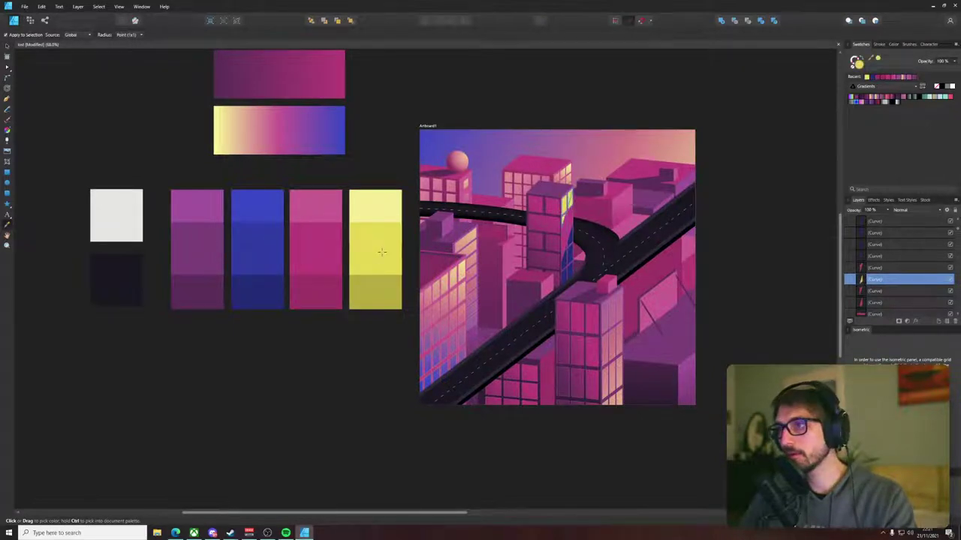
pyautogui.moveTo(319, 246); pyautogui.dragTo(319, 214)
pyautogui.click(376, 206)
pyautogui.click(379, 250)
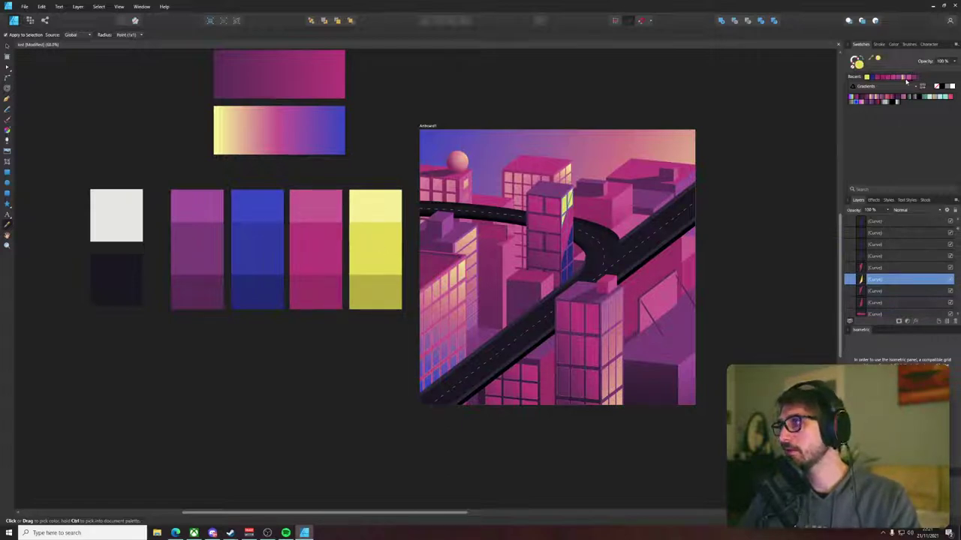
# - Give the selected window pieces the yellow-pink-blue gradient, running from the tower's upper corner down the side face
pyautogui.press('g')
pyautogui.moveTo(576, 182); pyautogui.dragTo(559, 221)
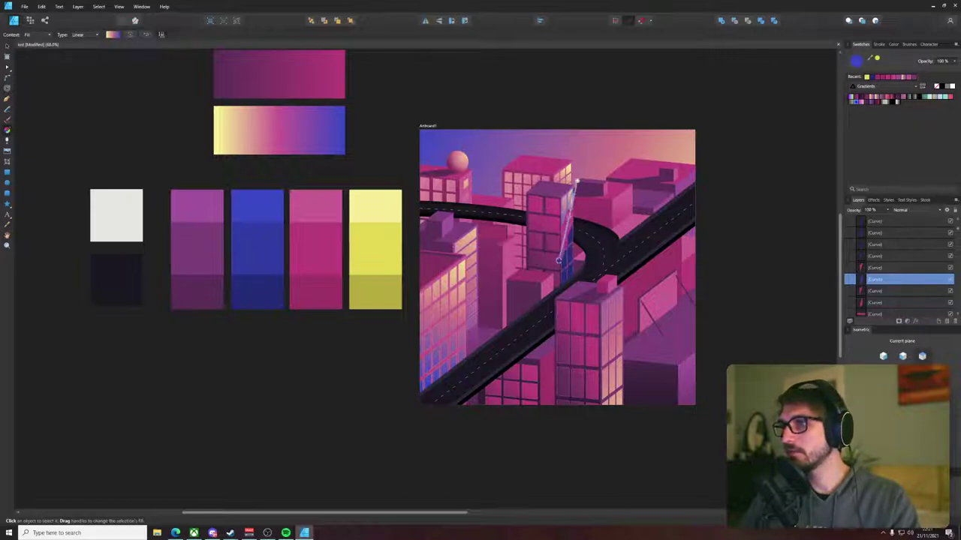
pyautogui.press('v')
pyautogui.click(714, 178)
pyautogui.scroll(5, 553, 222)
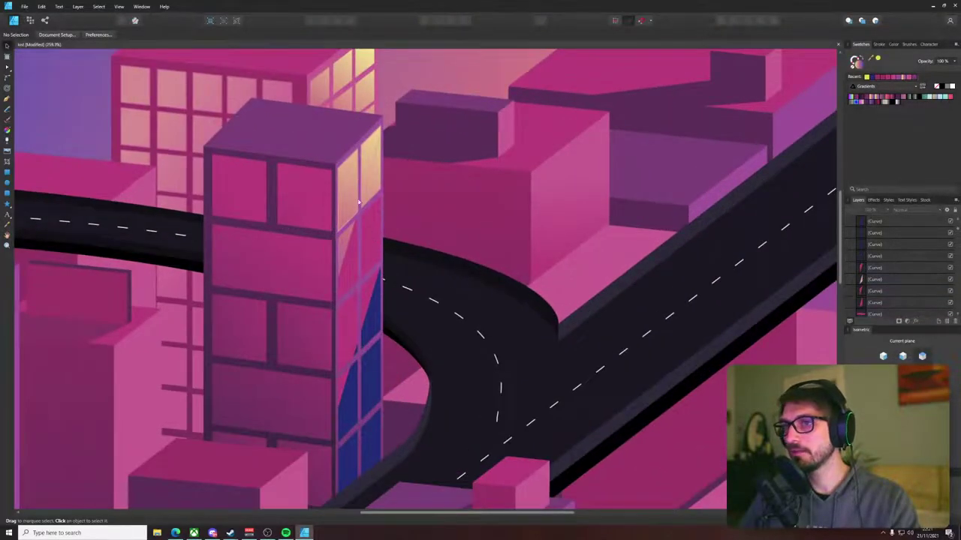
# - Check the fill and stroke settings of the two top side windows and review the whole artboard
pyautogui.click(363, 203)
pyautogui.click(853, 64)
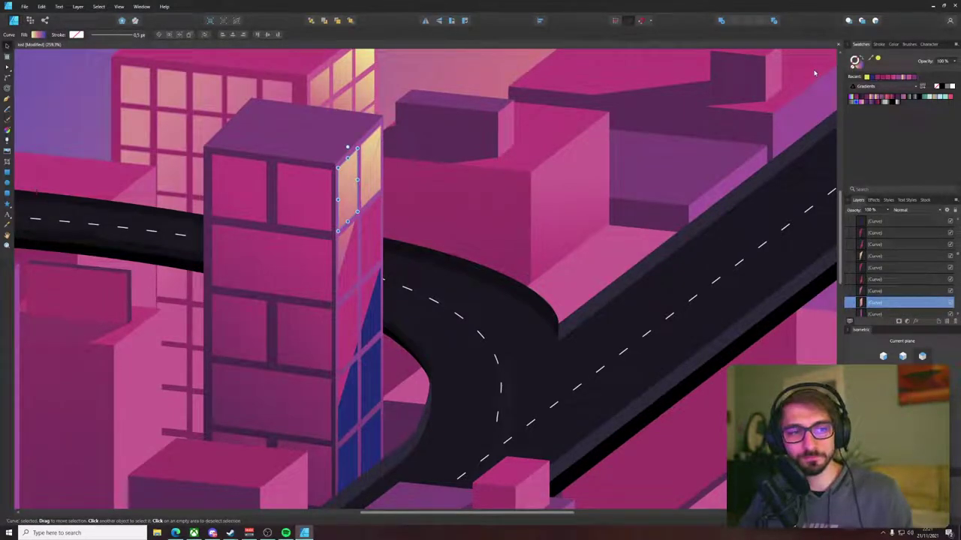
pyautogui.click(368, 150)
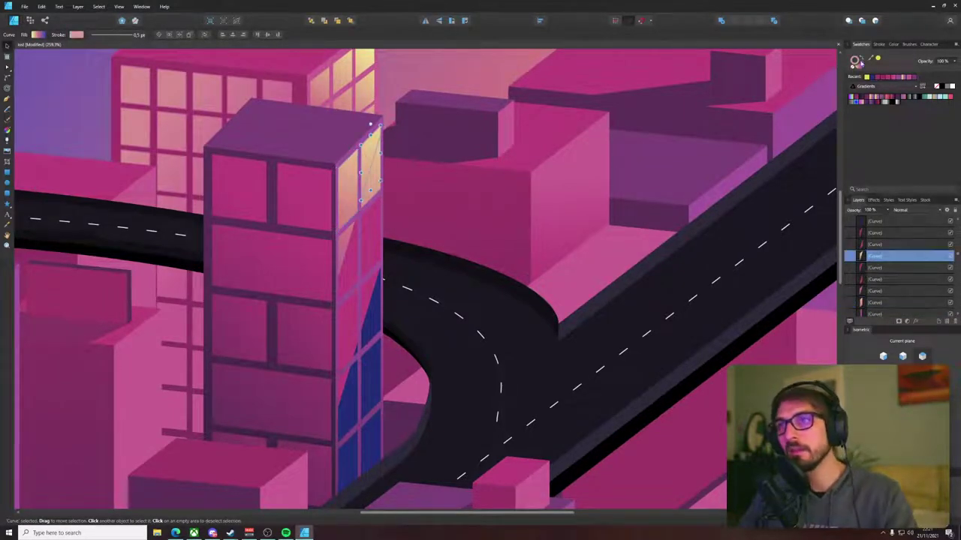
pyautogui.click(403, 203)
pyautogui.click(372, 180)
pyautogui.scroll(-5, 403, 185)
pyautogui.click(657, 178)
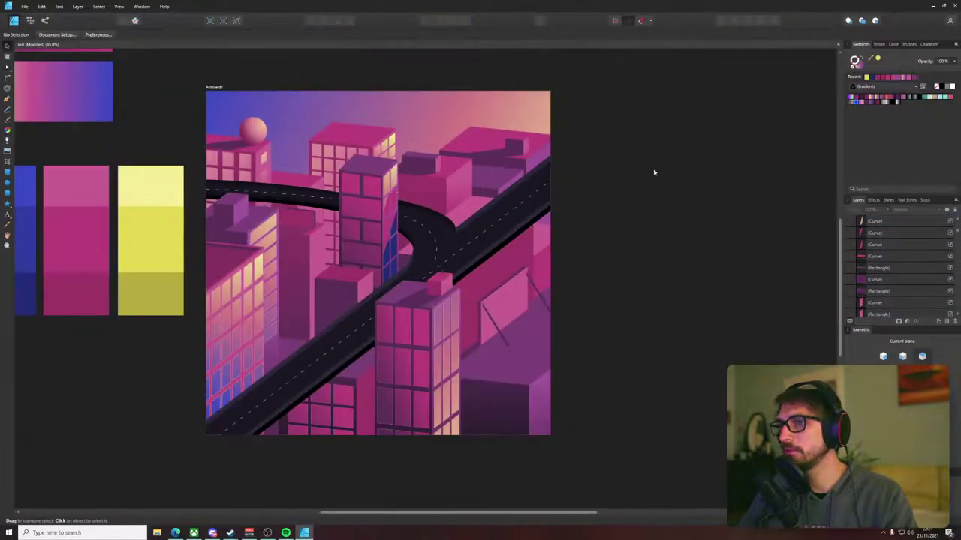
# - Apply the yellow-pink-blue gradient swatch to the five pieces of the top side windows and the window below them
pyautogui.scroll(5, 626, 148)
pyautogui.scroll(1, 231, 244)
pyautogui.click(256, 218)
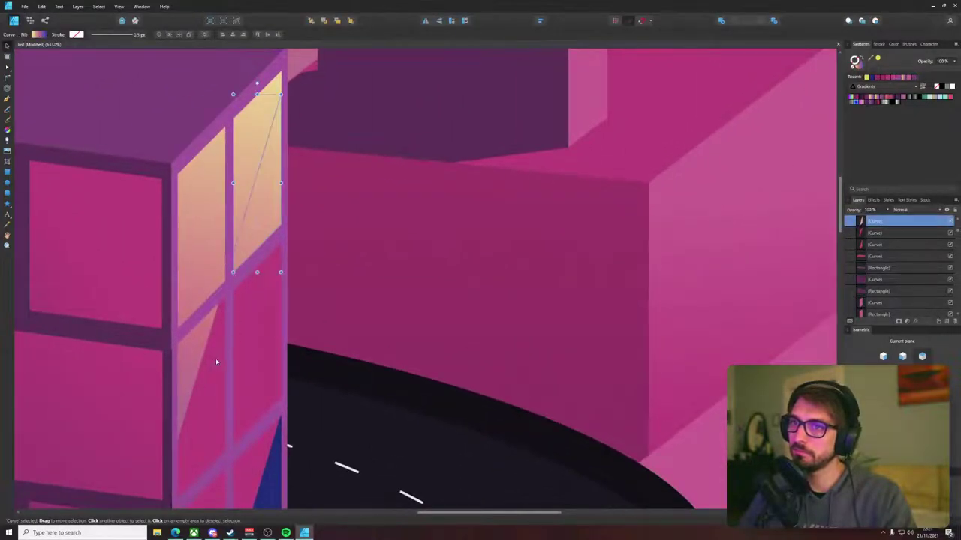
pyautogui.keyDown('shift'); pyautogui.click(217, 361); pyautogui.keyUp('shift')
pyautogui.click(210, 364)
pyautogui.keyDown('shift'); pyautogui.click(195, 345); pyautogui.keyUp('shift')
pyautogui.keyDown('shift'); pyautogui.click(203, 259); pyautogui.keyUp('shift')
pyautogui.keyDown('shift'); pyautogui.click(265, 184); pyautogui.keyUp('shift')
pyautogui.keyDown('shift'); pyautogui.click(257, 159); pyautogui.keyUp('shift')
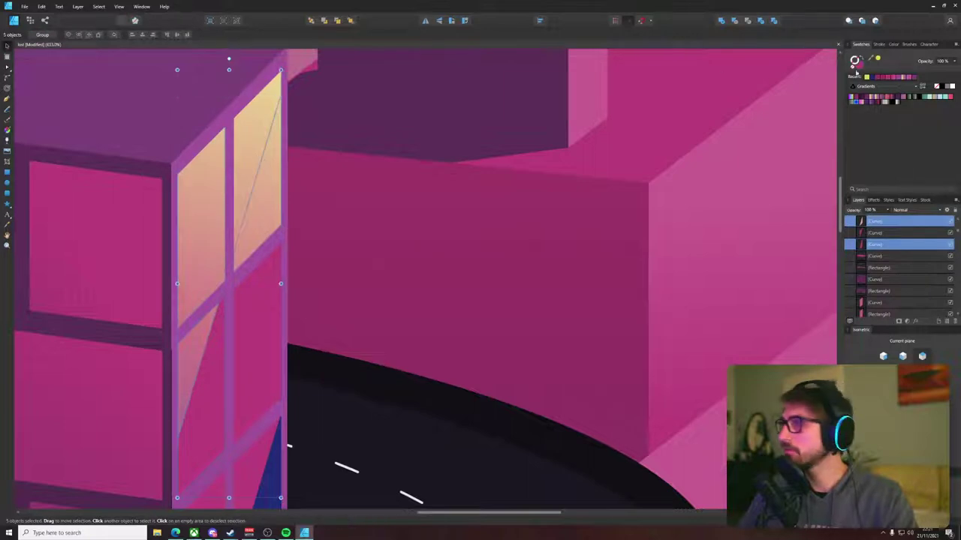
pyautogui.scroll(-3, 284, 299)
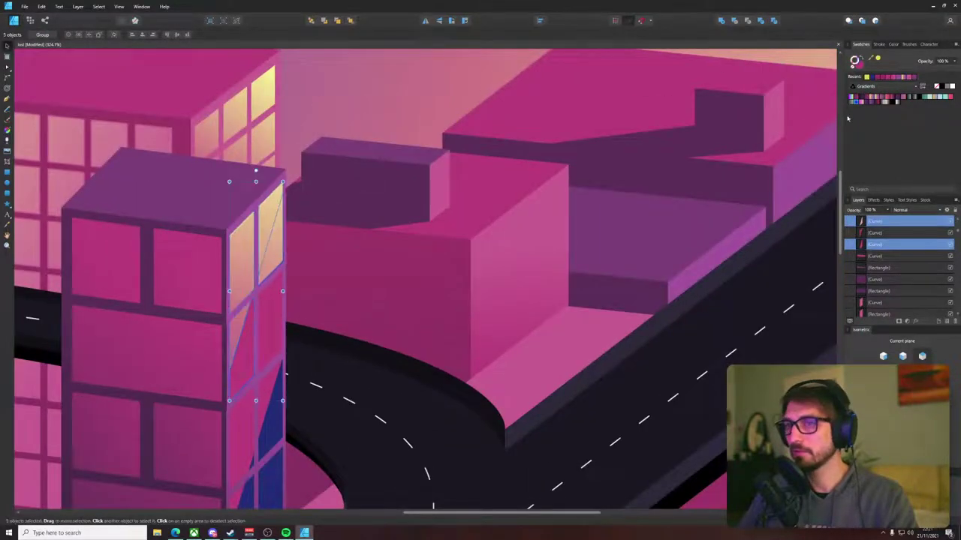
pyautogui.click(871, 98)
# - Stretch the gradient on the five window pieces from the tower's top corner down past the base of its side face
pyautogui.press('g')
pyautogui.moveTo(283, 196); pyautogui.dragTo(227, 491)
pyautogui.scroll(-1, 285, 360)
pyautogui.moveTo(286, 361); pyautogui.dragTo(338, 176)
pyautogui.moveTo(334, 75); pyautogui.dragTo(310, 372)
pyautogui.scroll(-3, 309, 371)
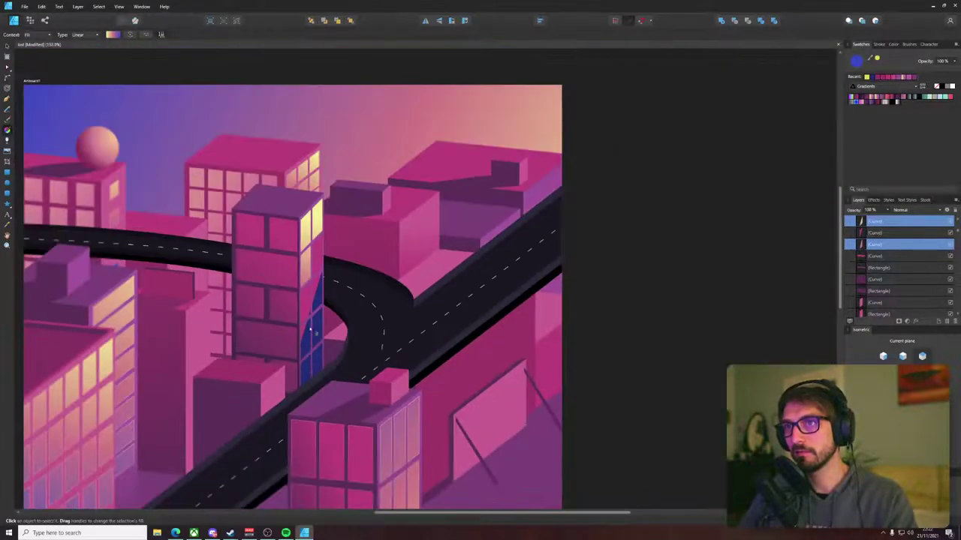
pyautogui.moveTo(329, 181); pyautogui.dragTo(311, 446)
pyautogui.press('v')
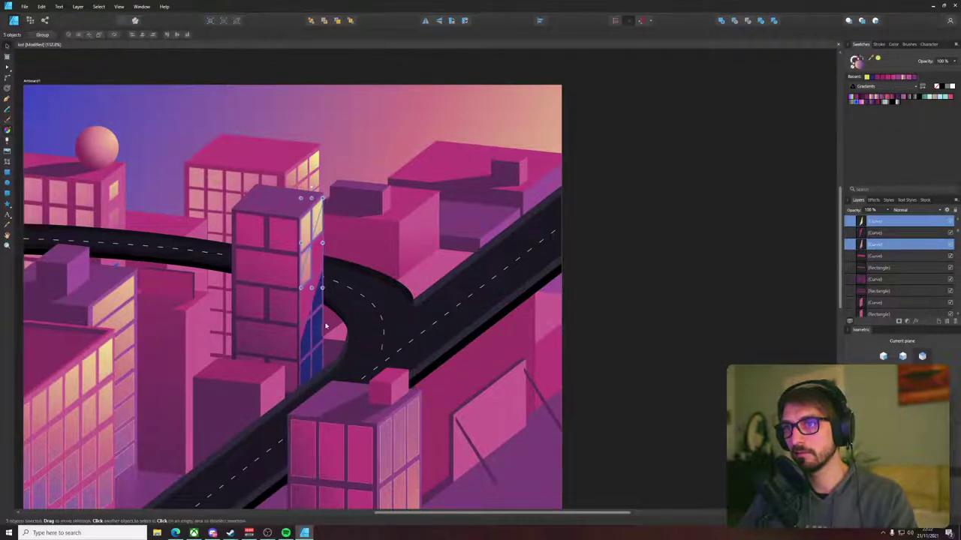
# - Fill the remaining magenta side window pieces above the blue panes with a salmon pink sampled from the artwork
pyautogui.scroll(3, 307, 315)
pyautogui.click(299, 345)
pyautogui.keyDown('shift'); pyautogui.click(327, 253); pyautogui.keyUp('shift')
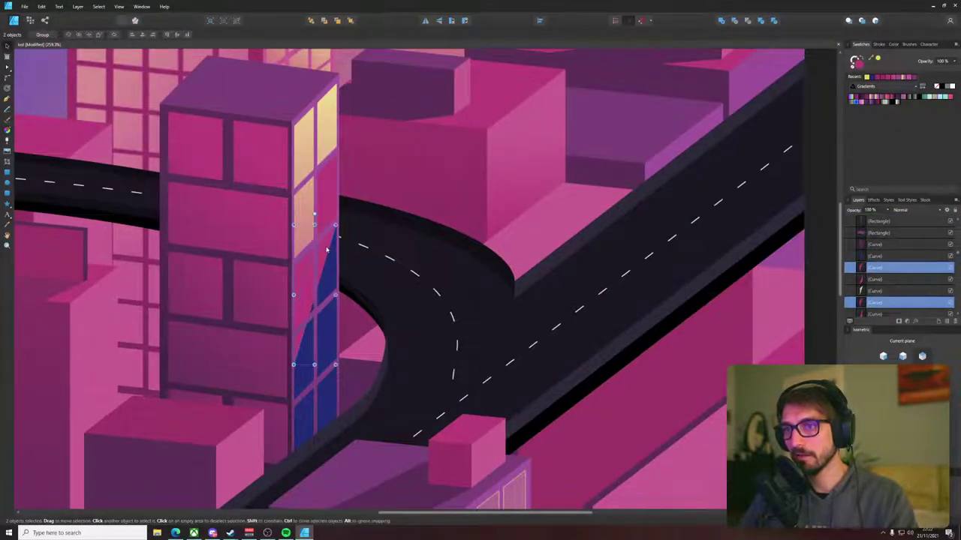
pyautogui.keyDown('shift'); pyautogui.click(326, 239); pyautogui.keyUp('shift')
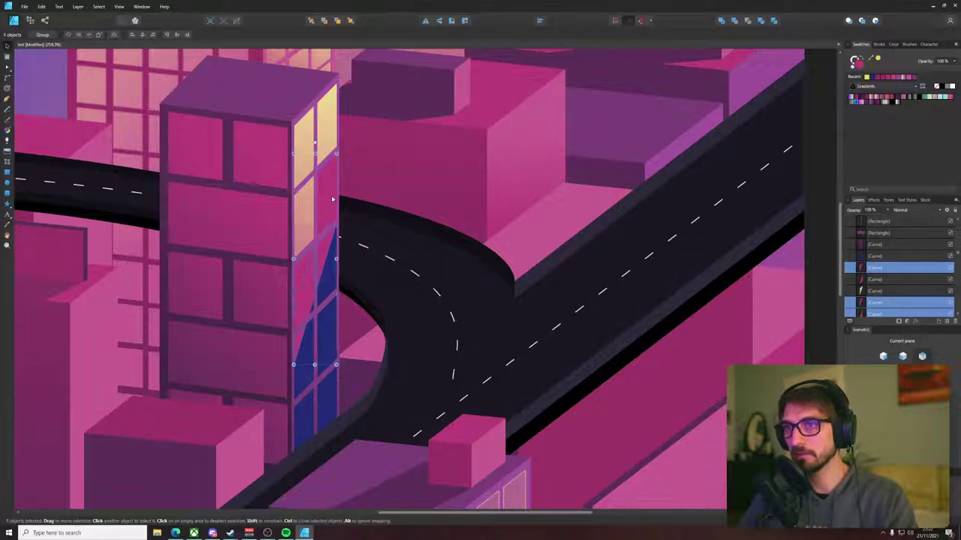
pyautogui.keyDown('shift'); pyautogui.click(329, 191); pyautogui.keyUp('shift')
pyautogui.scroll(-4, 330, 219)
pyautogui.scroll(-3, 330, 217)
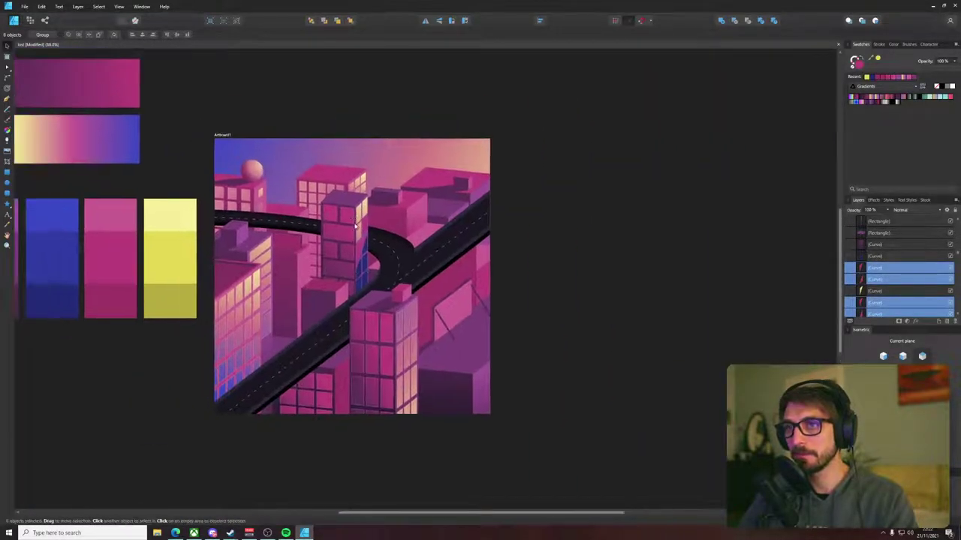
pyautogui.press('i')
pyautogui.press('v')
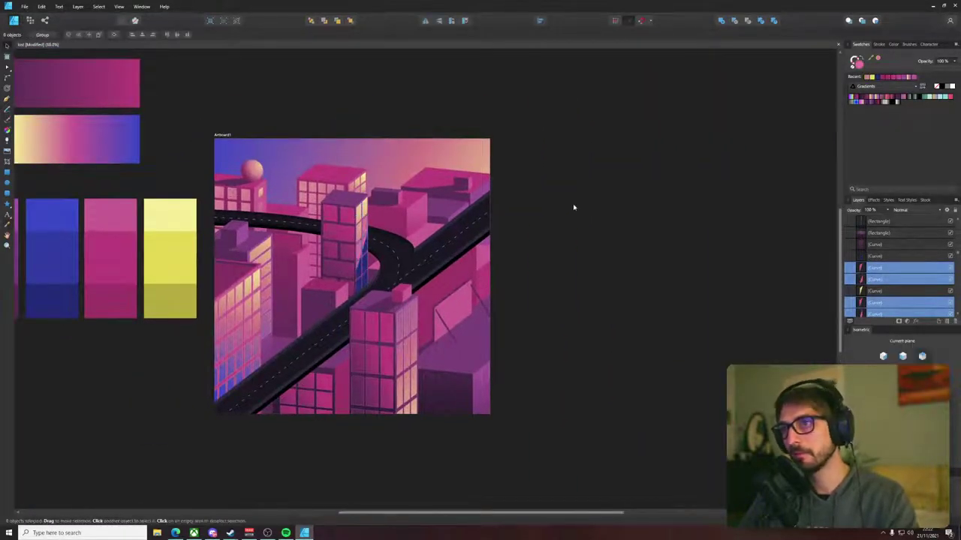
pyautogui.click(570, 211)
pyautogui.moveTo(567, 211); pyautogui.dragTo(657, 182)
# - Recolour the dark blue pieces of the tower's lower side windows with a dark purple
pyautogui.scroll(6, 459, 244)
pyautogui.click(394, 272)
pyautogui.scroll(3, 388, 266)
pyautogui.keyDown('shift'); pyautogui.click(435, 203); pyautogui.keyUp('shift')
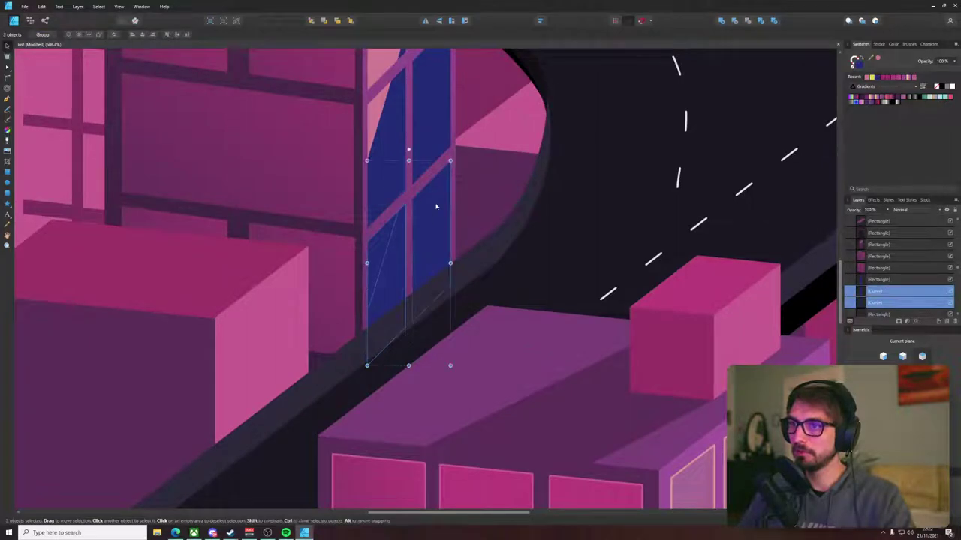
pyautogui.moveTo(435, 130); pyautogui.dragTo(411, 301)
pyautogui.keyDown('shift'); pyautogui.click(403, 246); pyautogui.keyUp('shift')
pyautogui.keyDown('shift'); pyautogui.click(403, 197); pyautogui.keyUp('shift')
pyautogui.scroll(-8, 380, 228)
pyautogui.moveTo(381, 229); pyautogui.dragTo(413, 262)
pyautogui.press('i')
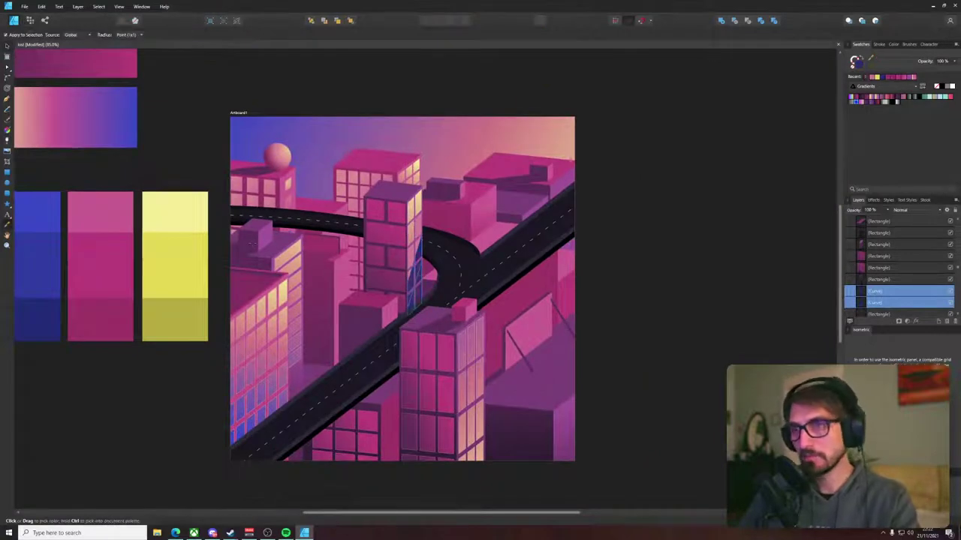
pyautogui.press('v')
pyautogui.click(623, 251)
pyautogui.moveTo(626, 248); pyautogui.dragTo(607, 253)
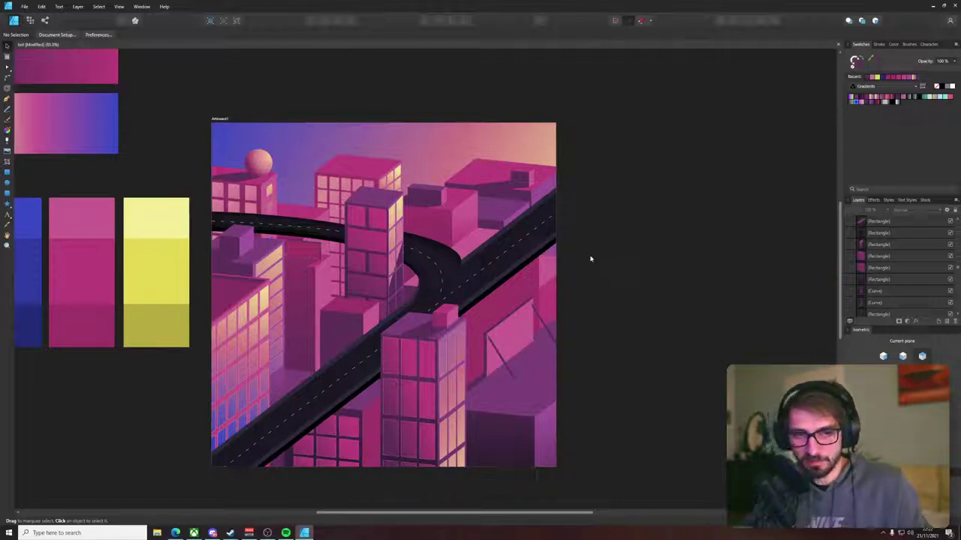
pyautogui.press('p')
pyautogui.moveTo(373, 179); pyautogui.dragTo(308, 197)
pyautogui.scroll(2, 309, 197)
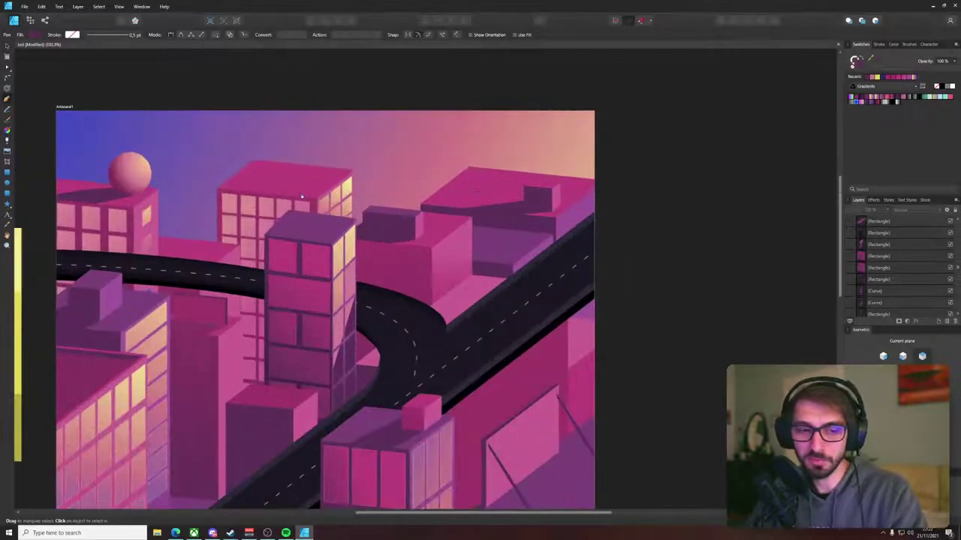
pyautogui.scroll(2, 308, 197)
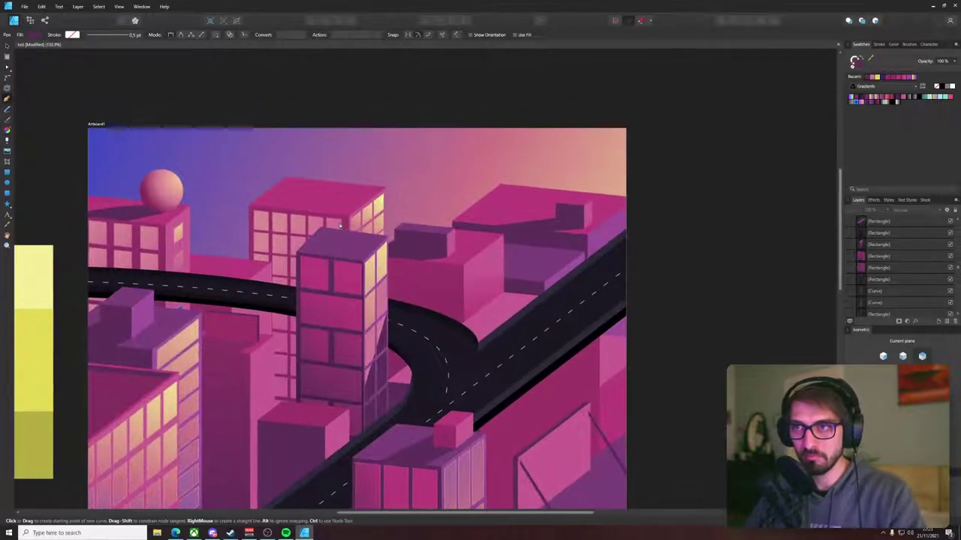
pyautogui.moveTo(215, 206); pyautogui.dragTo(238, 222)
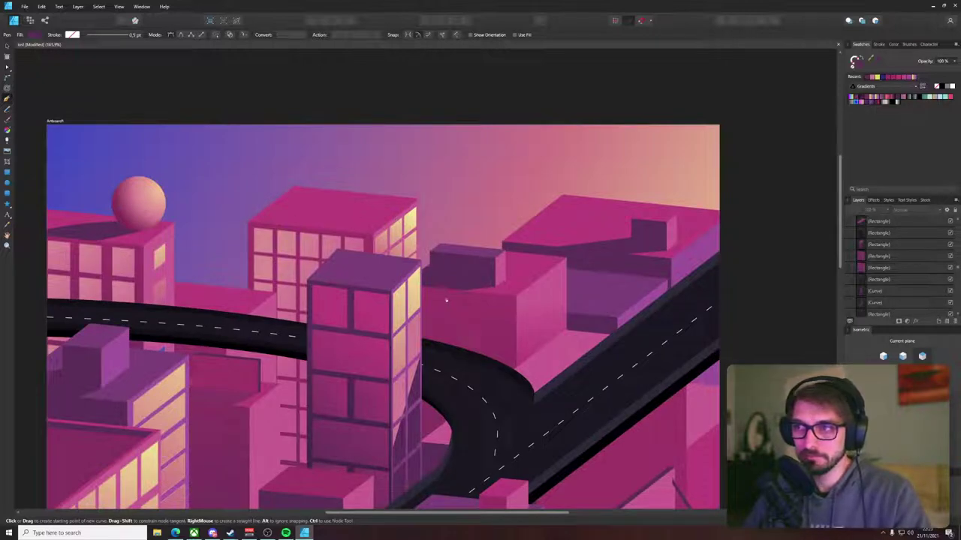
# - Fill the front face of the magenta block just behind the tower with the dark purple of the shadows
pyautogui.press('v')
pyautogui.click(467, 313)
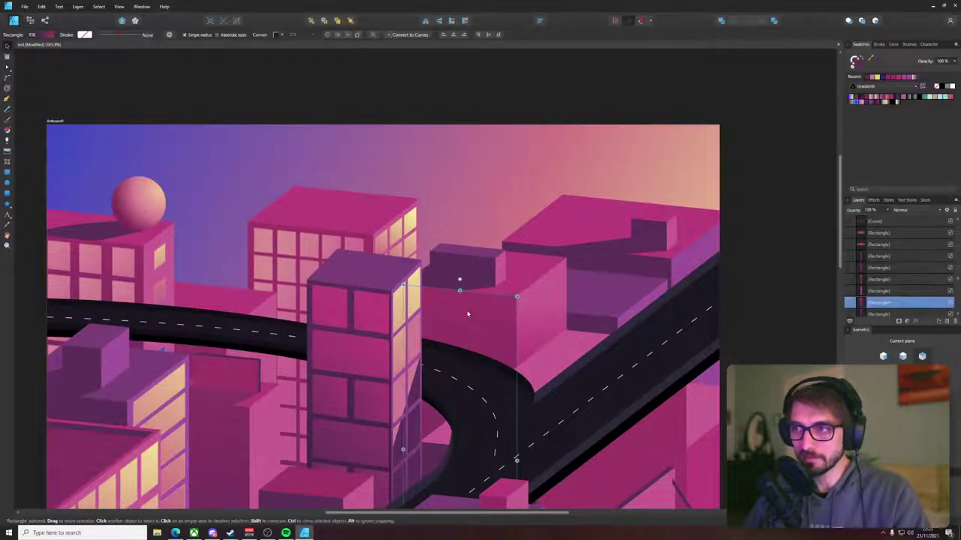
pyautogui.click(469, 178)
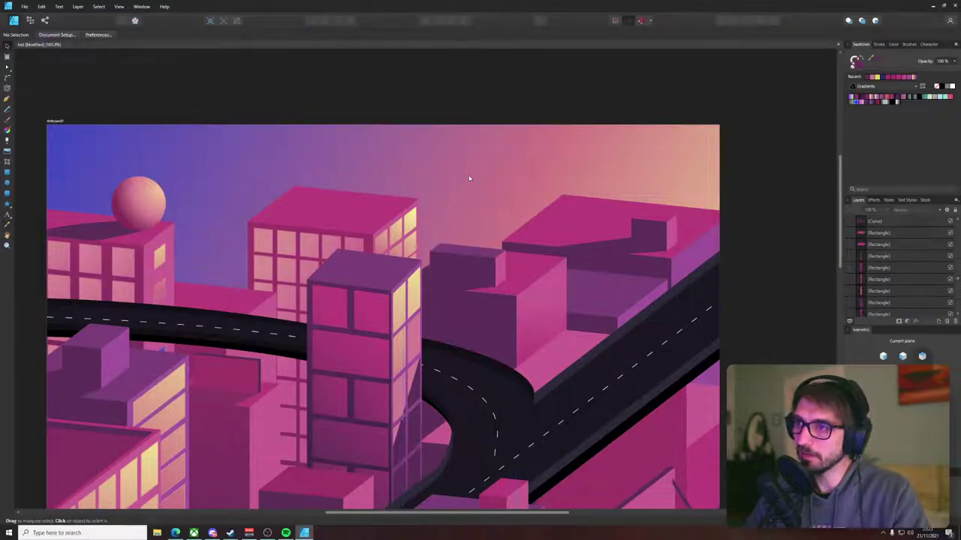
# - Adjust the lower corner node of the shadow on that block's roof to meet the roof's front edge
pyautogui.scroll(-4, 469, 178)
pyautogui.scroll(10, 518, 231)
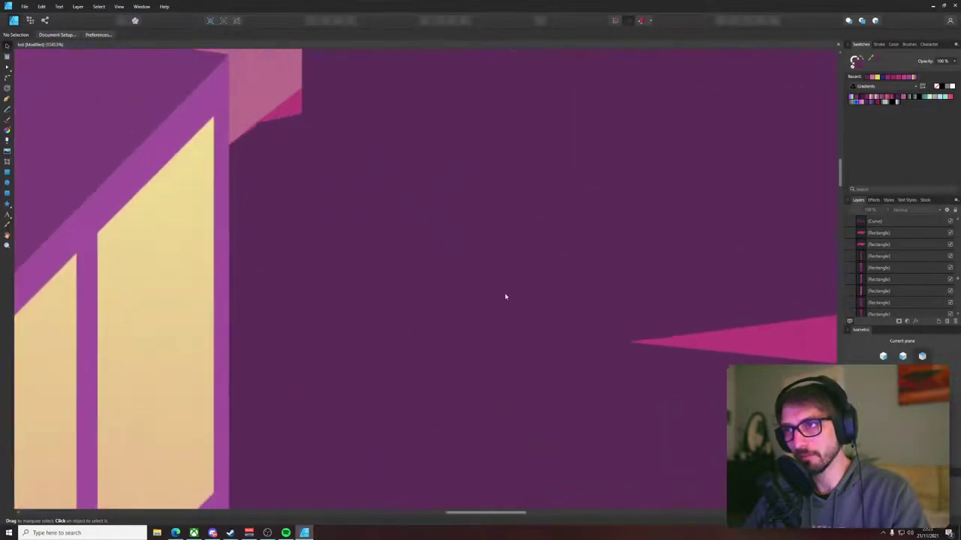
pyautogui.press('a')
pyautogui.click(623, 336)
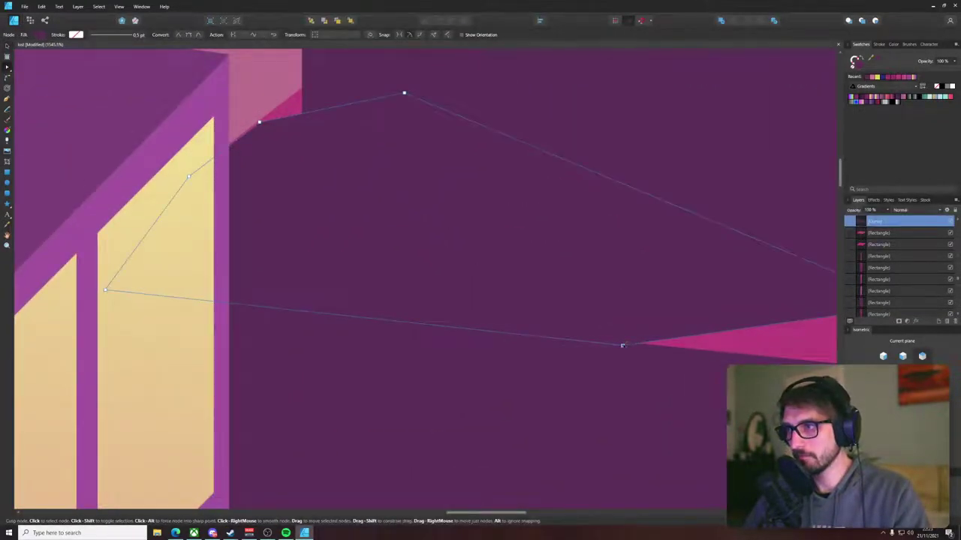
pyautogui.scroll(-10, 624, 342)
pyautogui.click(655, 171)
pyautogui.moveTo(623, 292); pyautogui.dragTo(530, 239)
pyautogui.press('i')
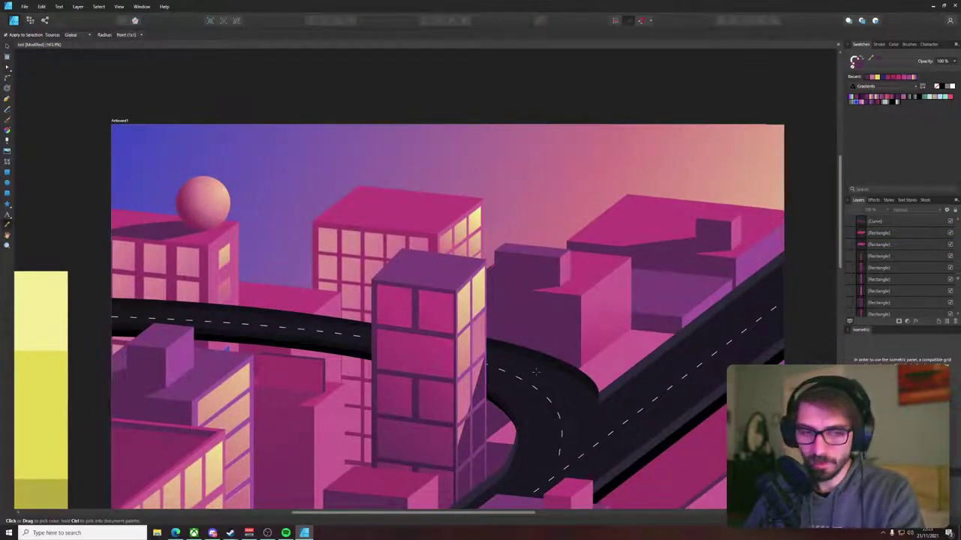
pyautogui.scroll(-1, 404, 271)
pyautogui.hscroll(1, 404, 271)
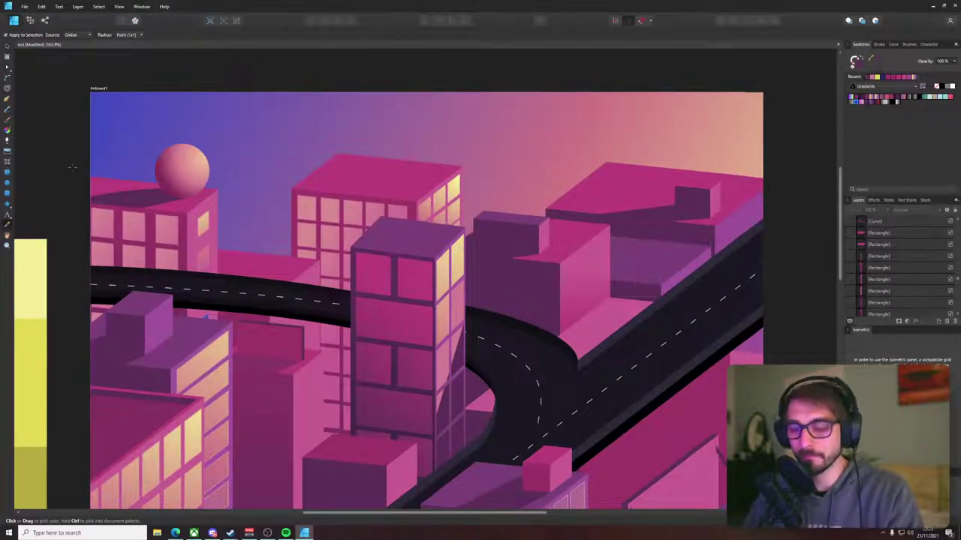
pyautogui.press('p')
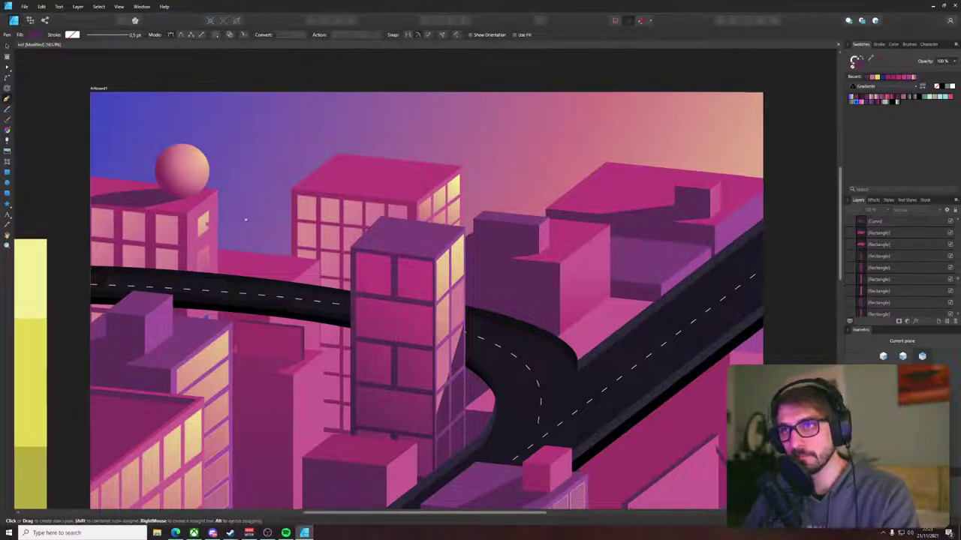
pyautogui.click(208, 224)
pyautogui.hotkey('ctrl', 'z')
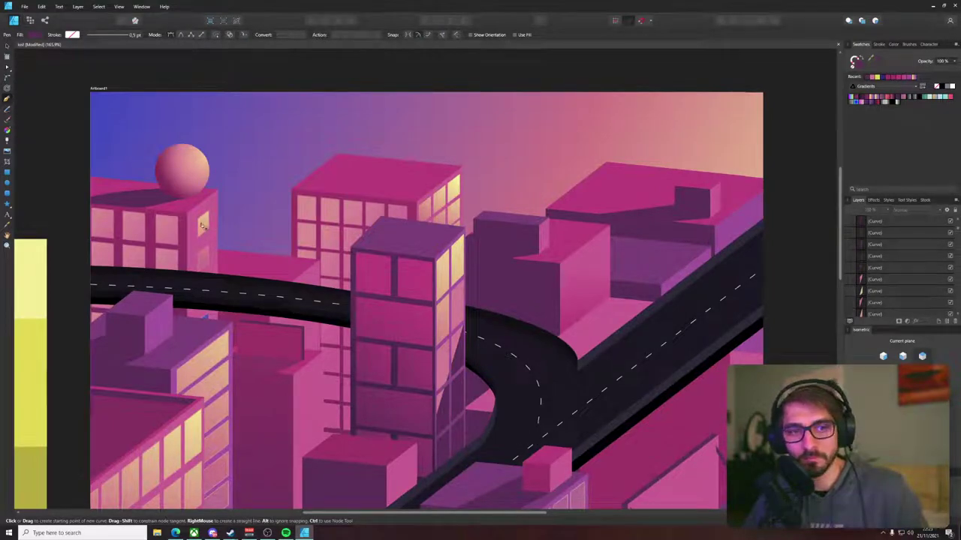
# - Draw a closed, bumpy cloud outline with the Pen tool in the sky gap between the sphere's building and the windowed block
pyautogui.click(197, 223)
pyautogui.moveTo(221, 230); pyautogui.dragTo(221, 228)
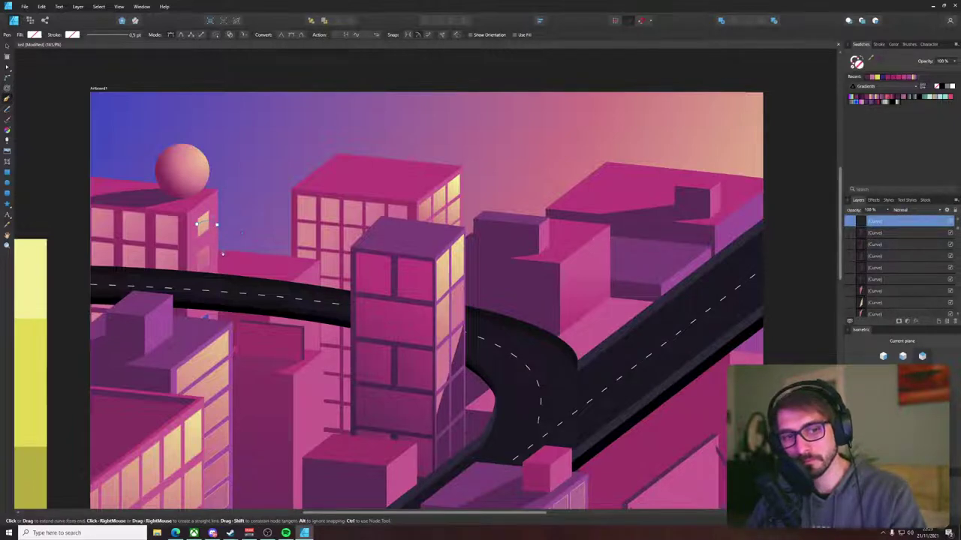
pyautogui.scroll(6, 218, 228)
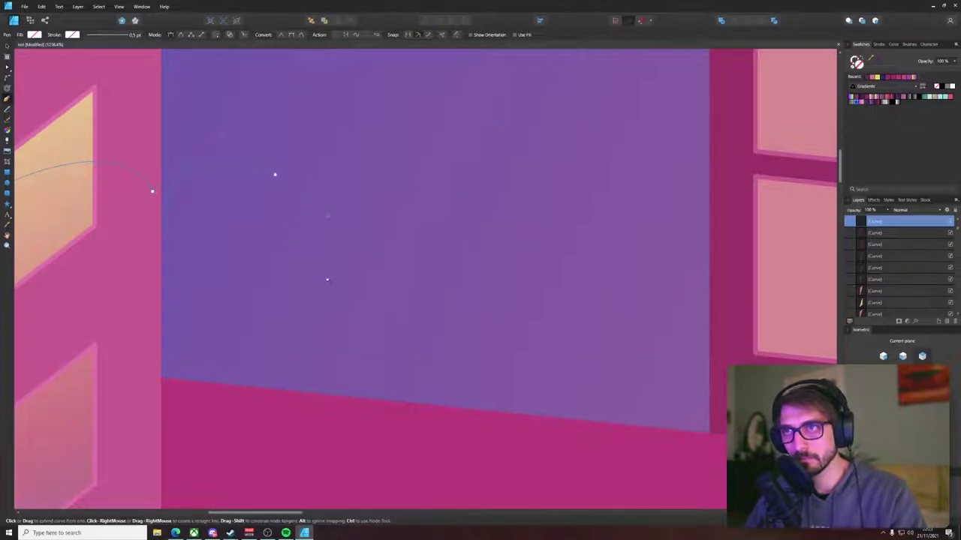
pyautogui.click(335, 255)
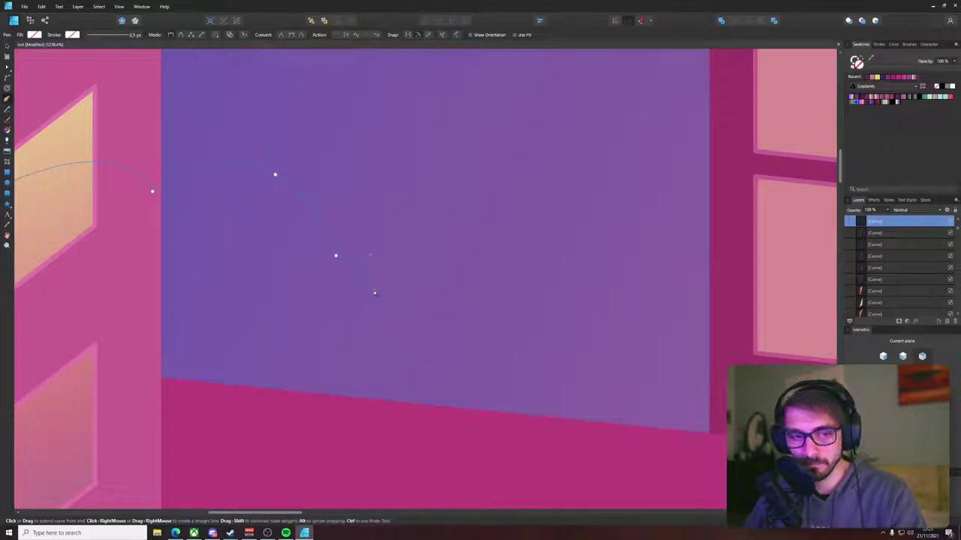
pyautogui.click(417, 272)
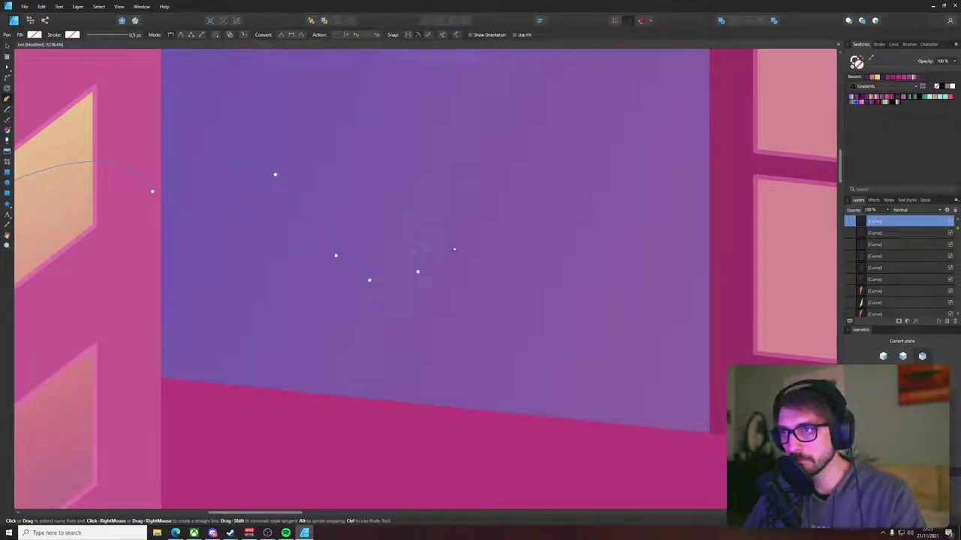
pyautogui.click(499, 258)
pyautogui.click(565, 308)
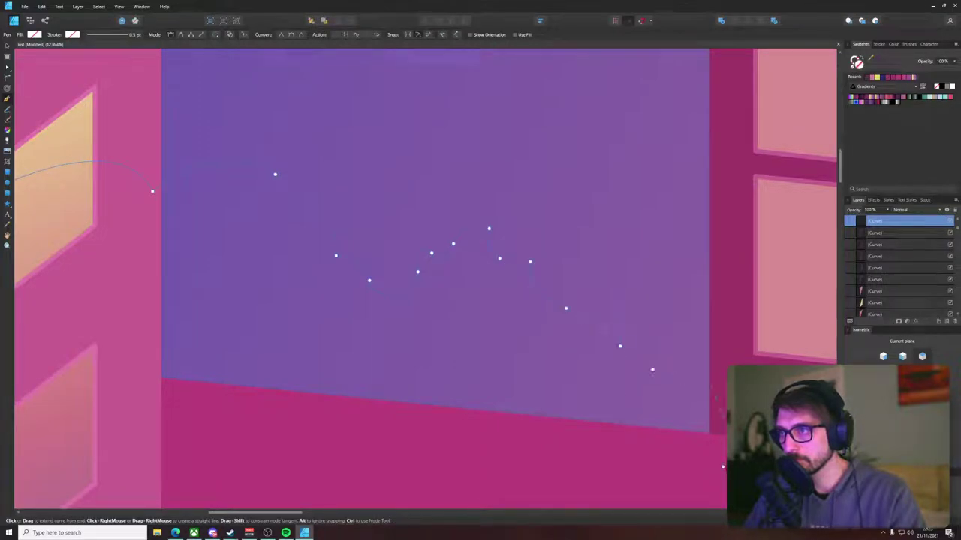
pyautogui.scroll(-5, 106, 235)
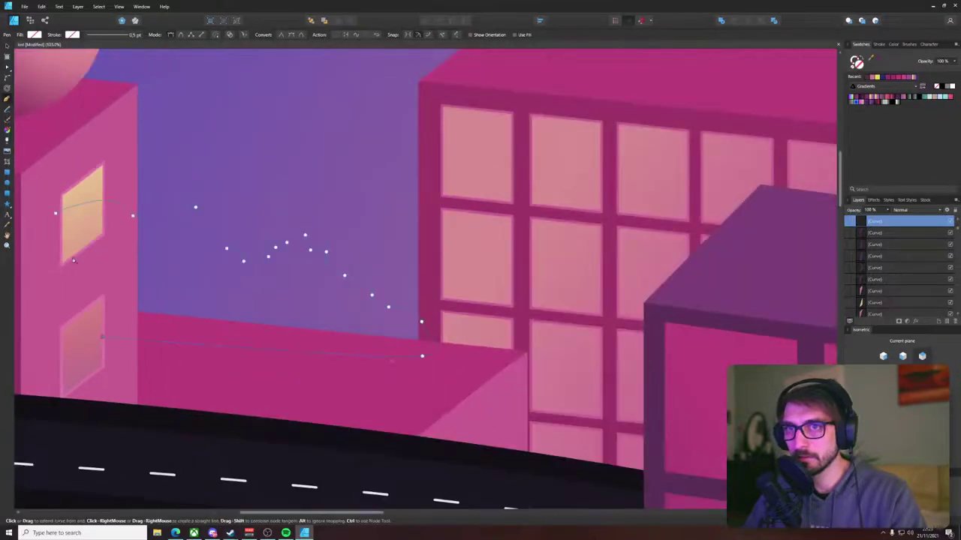
pyautogui.scroll(-4, 55, 215)
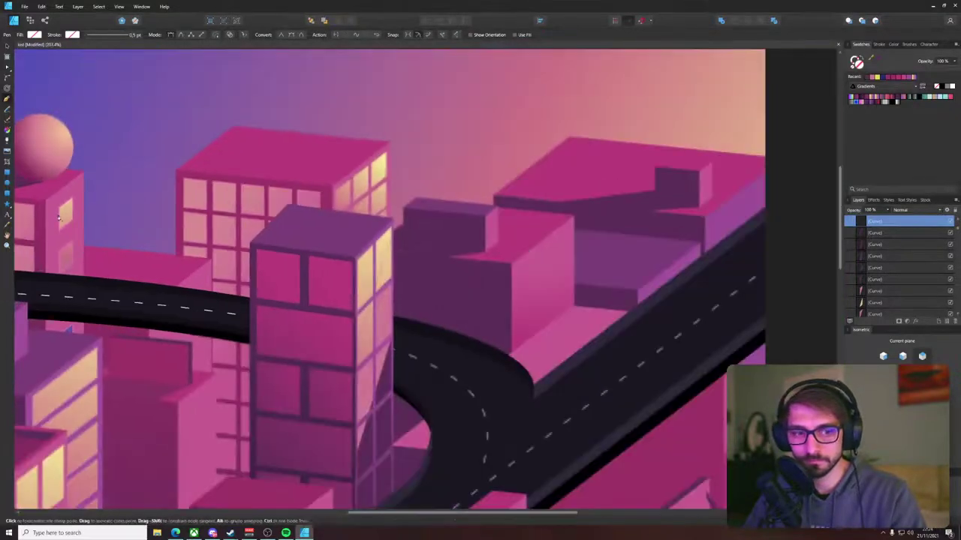
pyautogui.scroll(-4, 474, 195)
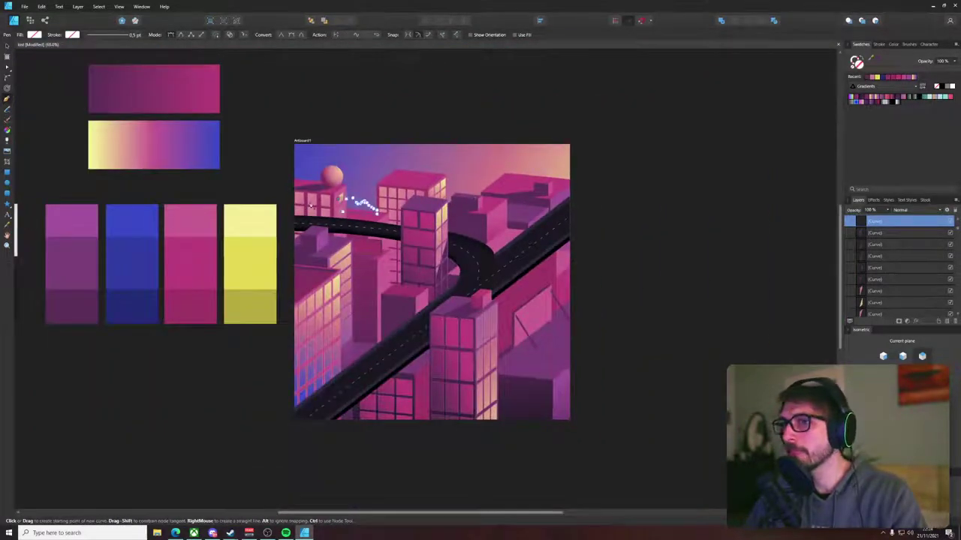
# - Fill the cloud with a solid pink sampled from the artwork's colours
pyautogui.press('i')
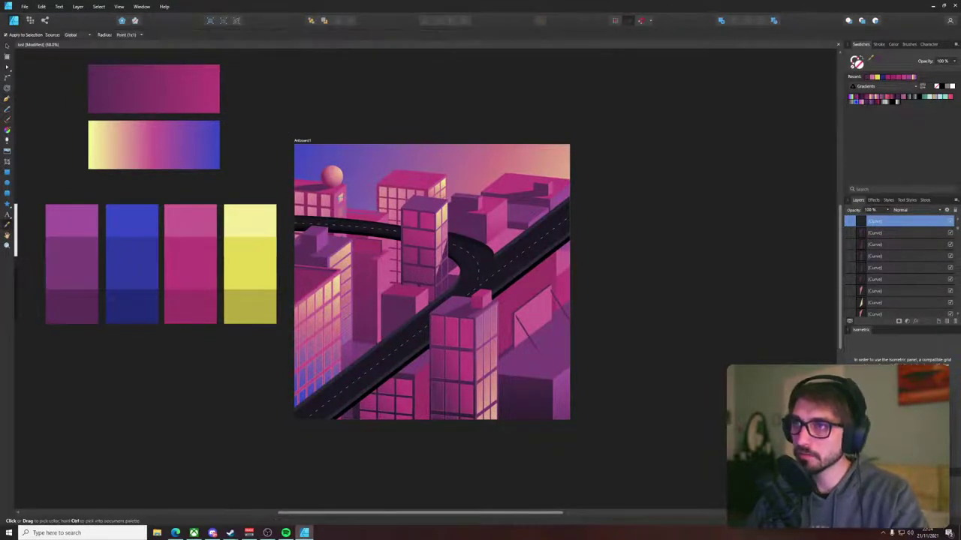
pyautogui.press('v')
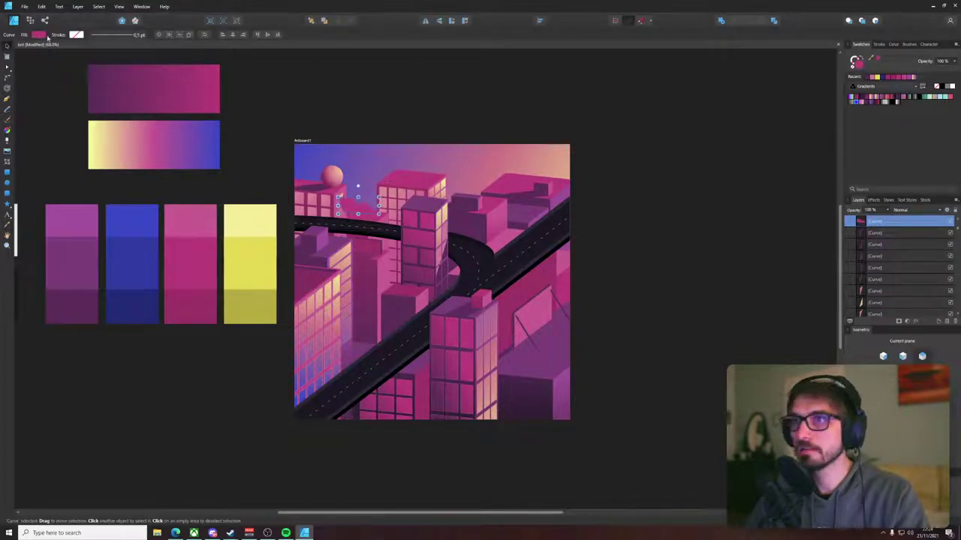
pyautogui.click(38, 34)
pyautogui.click(57, 48)
pyautogui.scroll(8, 406, 183)
pyautogui.moveTo(272, 187); pyautogui.dragTo(697, 167)
pyautogui.click(39, 34)
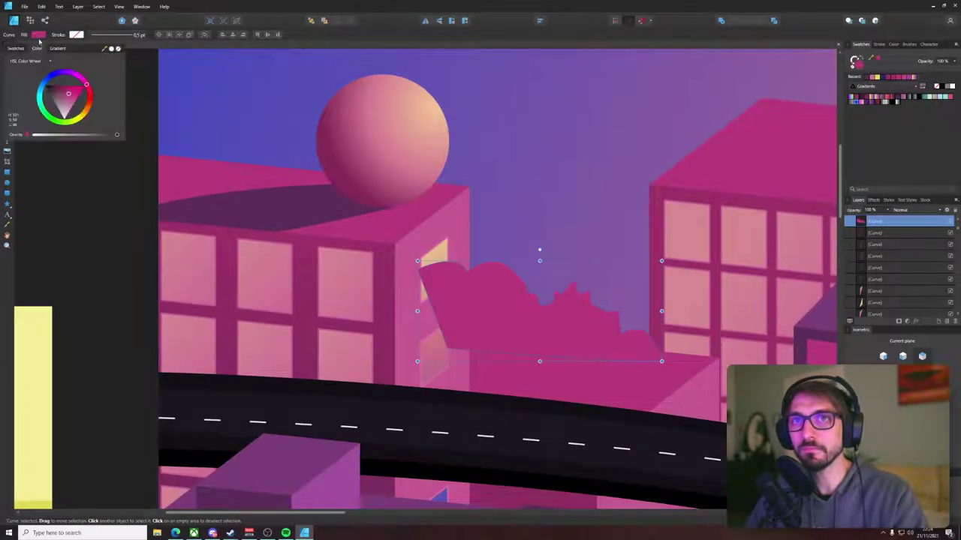
pyautogui.scroll(-6, 225, 135)
pyautogui.scroll(3, 341, 407)
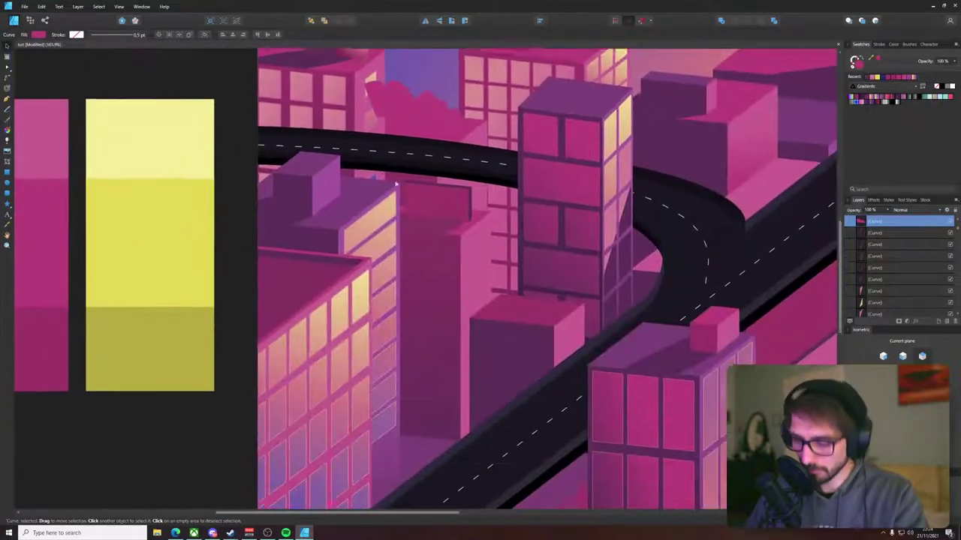
pyautogui.press('i')
pyautogui.scroll(4, 316, 425)
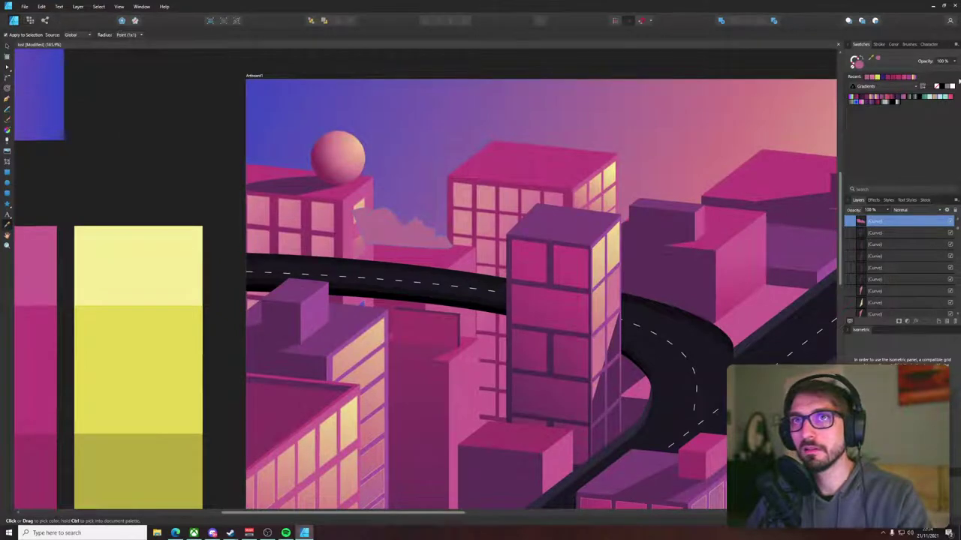
# - Give the cloud the yellow-pink-blue gradient running vertically from above it down past the road, and move it behind the buildings
pyautogui.click(851, 97)
pyautogui.click(870, 97)
pyautogui.press('g')
pyautogui.moveTo(403, 169); pyautogui.dragTo(406, 333)
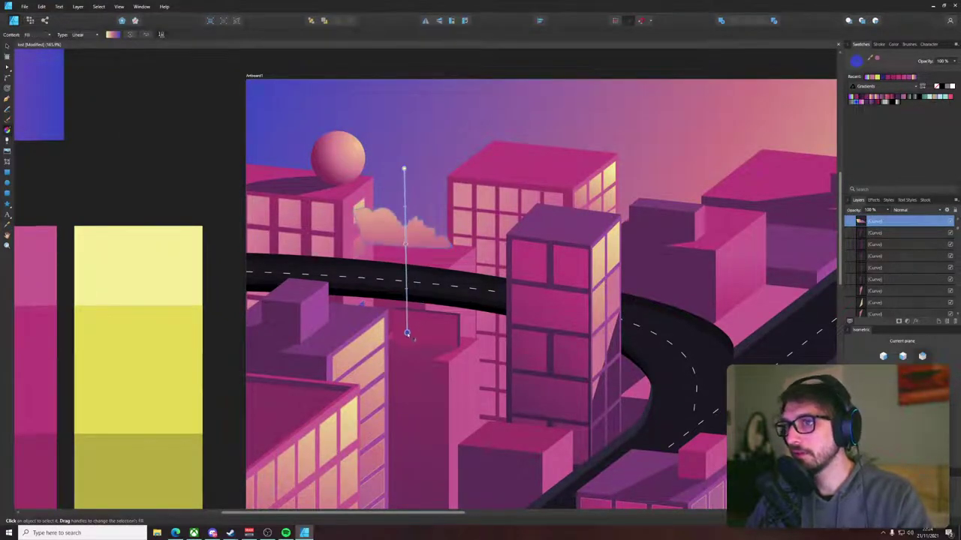
pyautogui.press('v')
pyautogui.hotkey('ctrl', '[')
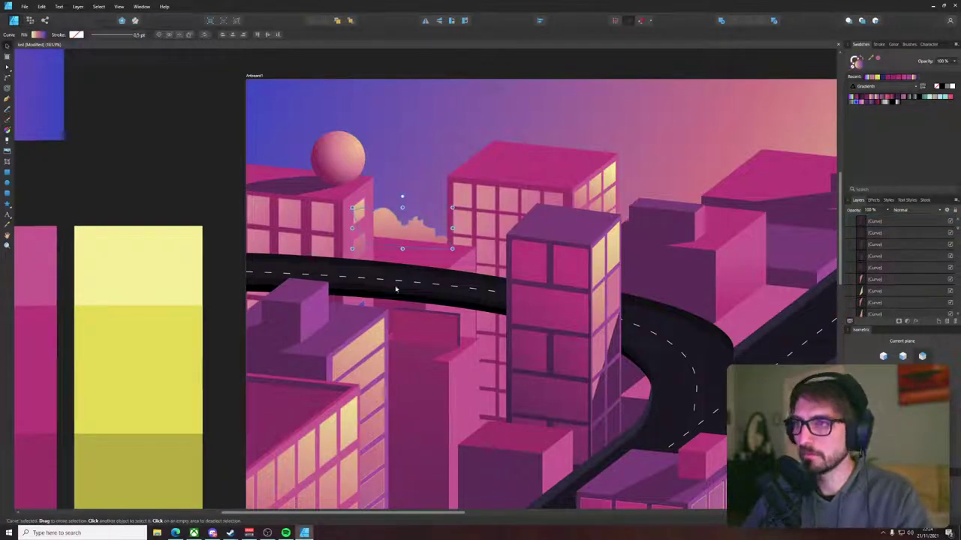
# - Reshape the nodes and curve handles along the cloud's right half into smoother, rounder bumps descending toward the windowed block
pyautogui.scroll(8, 409, 204)
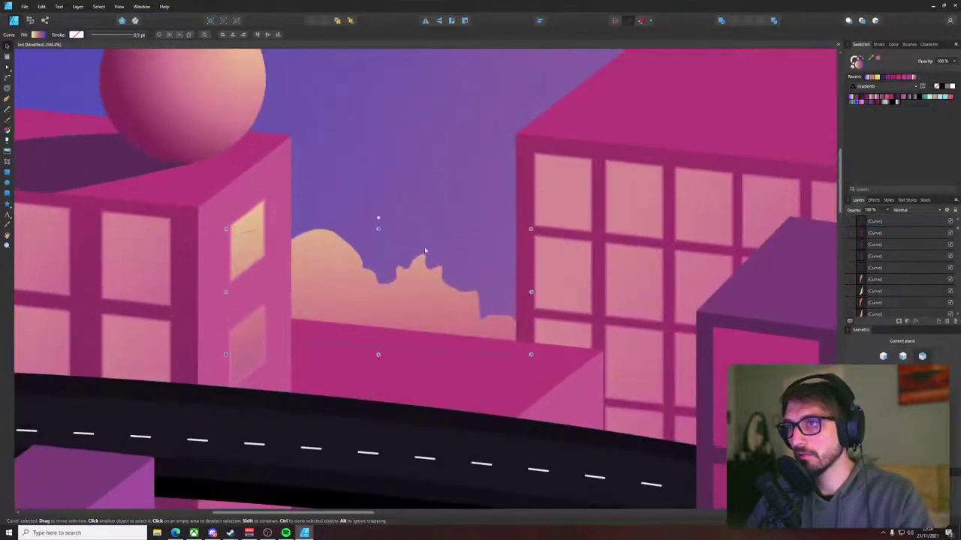
pyautogui.press('a')
pyautogui.scroll(1, 435, 289)
pyautogui.moveTo(425, 253); pyautogui.dragTo(471, 292)
pyautogui.moveTo(518, 272); pyautogui.dragTo(505, 288)
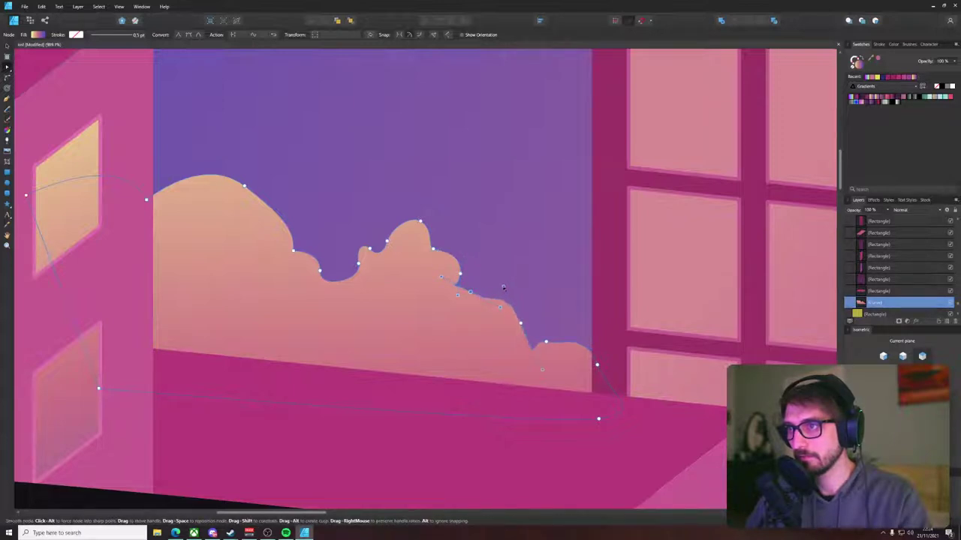
pyautogui.moveTo(546, 342); pyautogui.dragTo(567, 321)
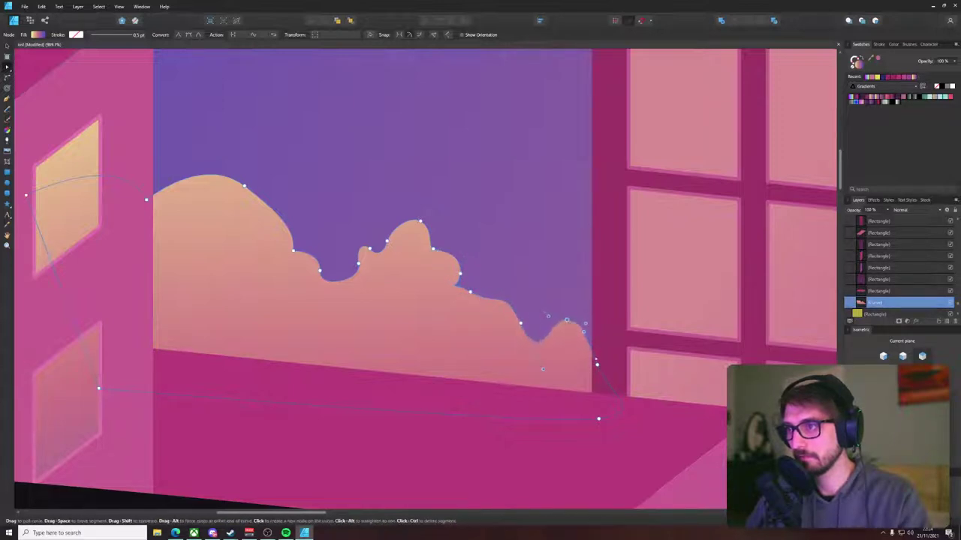
pyautogui.moveTo(597, 364); pyautogui.dragTo(572, 316)
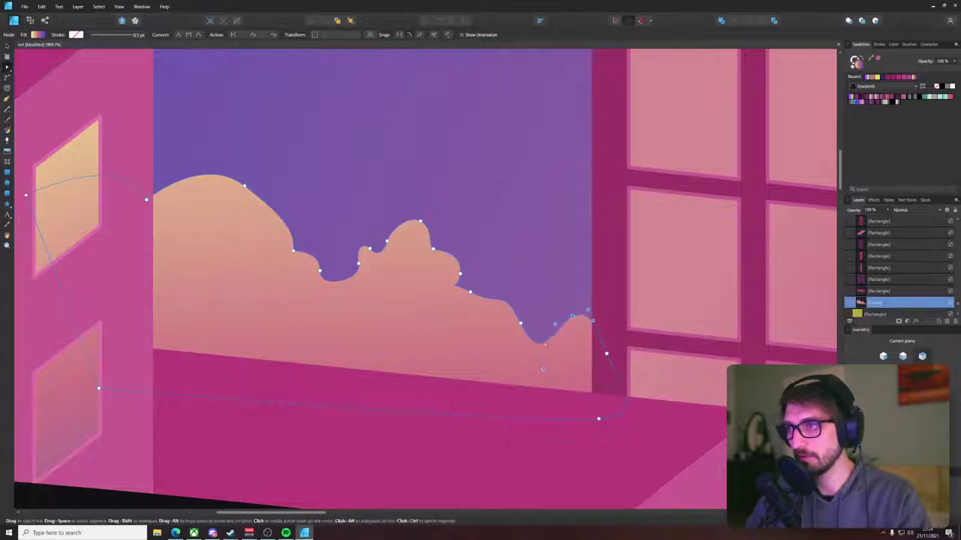
pyautogui.moveTo(543, 369); pyautogui.dragTo(531, 345)
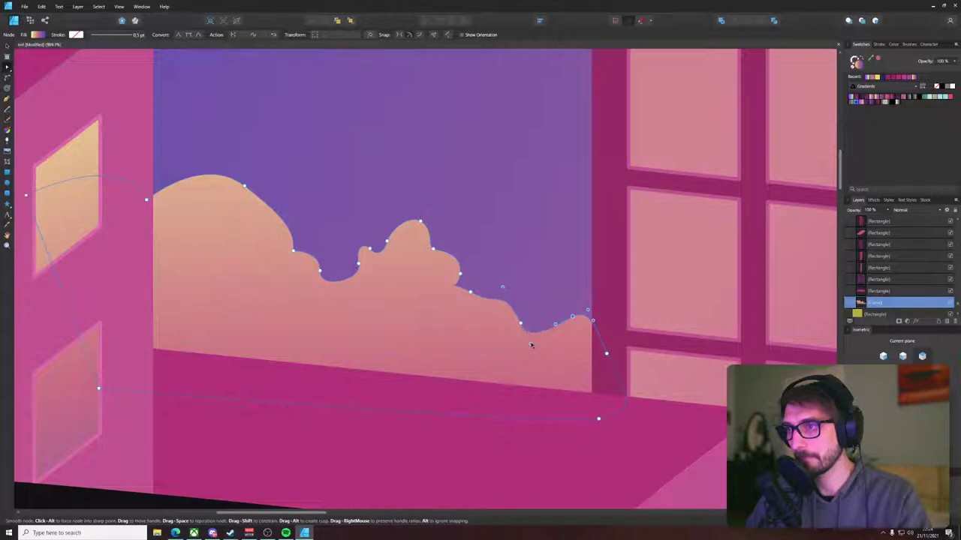
pyautogui.click(504, 232)
# - Reposition the cloud's vertical gradient from high in the sky down to the road so the cloud fades softly into the blue
pyautogui.scroll(-7, 504, 232)
pyautogui.moveTo(474, 172); pyautogui.dragTo(402, 334)
pyautogui.click(400, 320)
pyautogui.press('g')
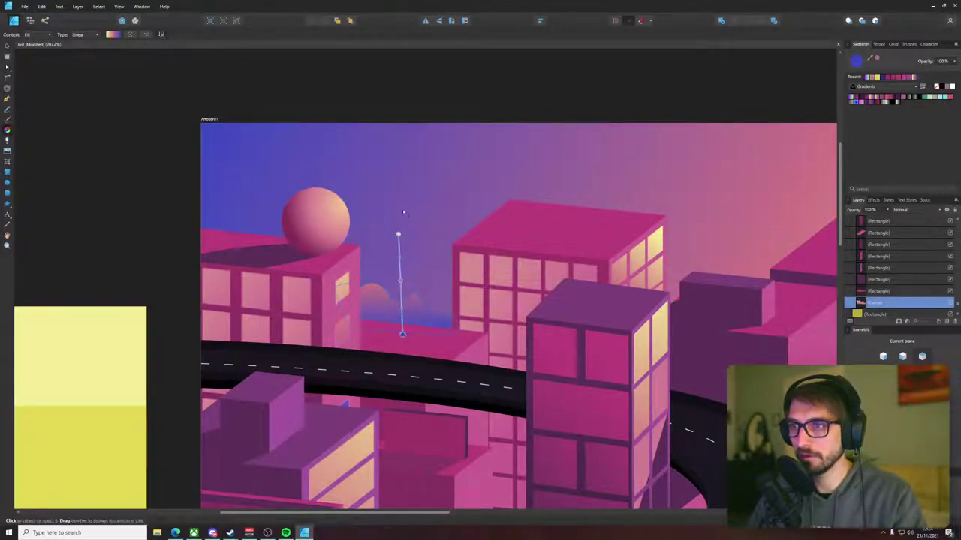
pyautogui.moveTo(399, 235); pyautogui.dragTo(392, 204)
pyautogui.moveTo(408, 264); pyautogui.dragTo(415, 337)
pyautogui.moveTo(387, 149); pyautogui.dragTo(396, 383)
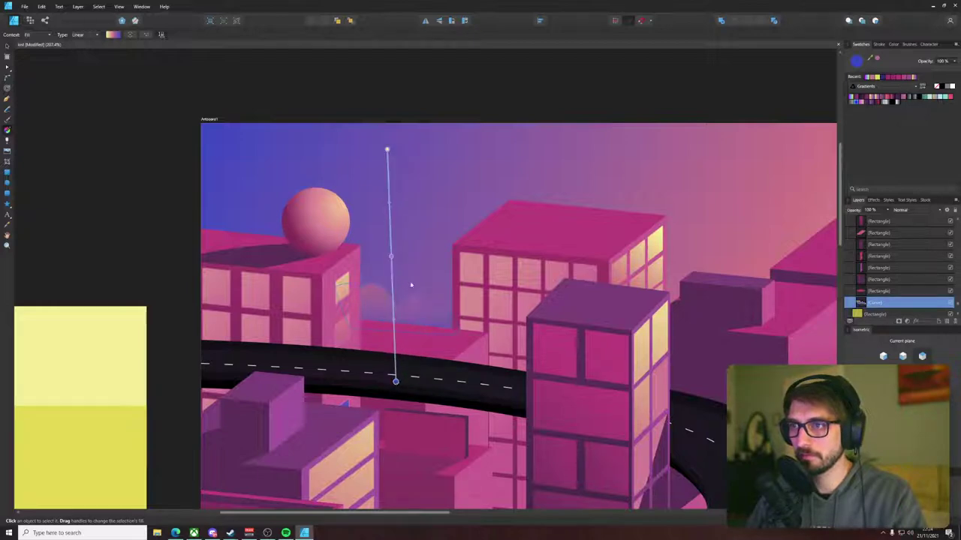
pyautogui.press('v')
pyautogui.click(478, 117)
pyautogui.scroll(-2, 478, 116)
pyautogui.moveTo(477, 117); pyautogui.dragTo(397, 128)
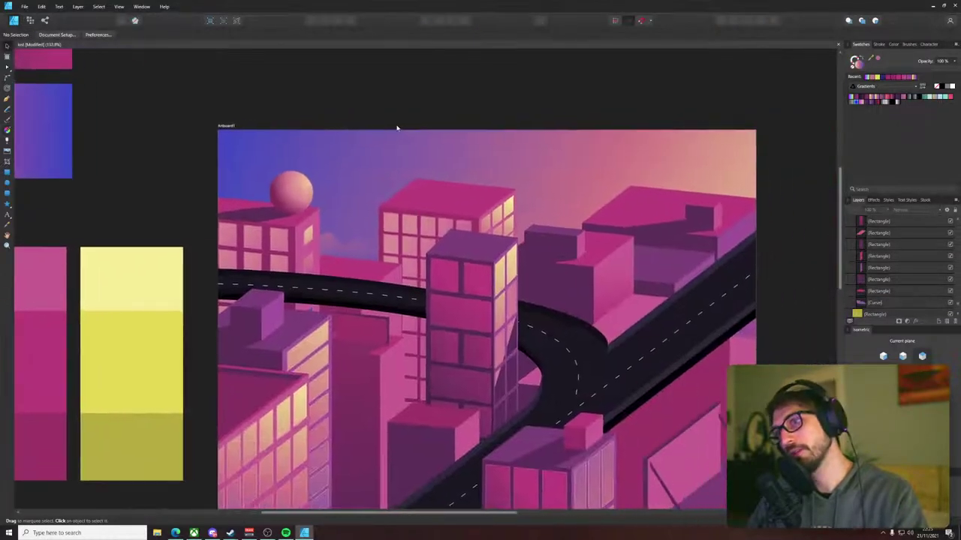
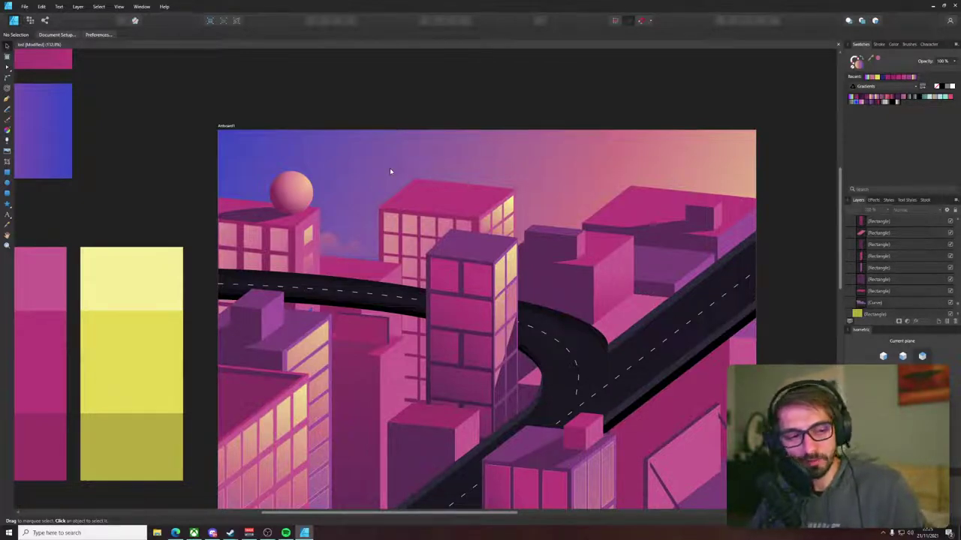
# - Draw a small closed rounded shape with the Pen tool over the windowed block's left edge, just below its roof corner
pyautogui.keyDown('ctrl'); pyautogui.scroll(5, 385, 220); pyautogui.keyUp('ctrl')
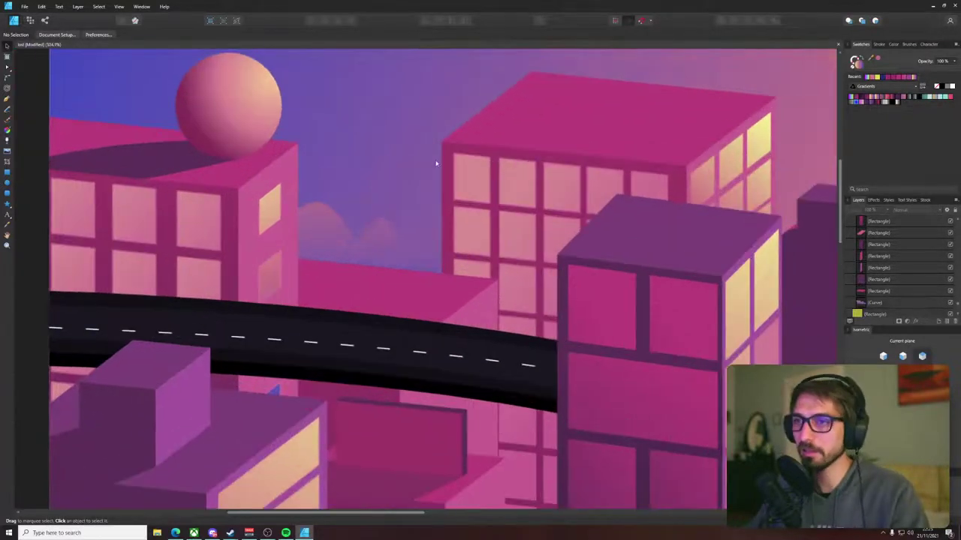
pyautogui.press('p')
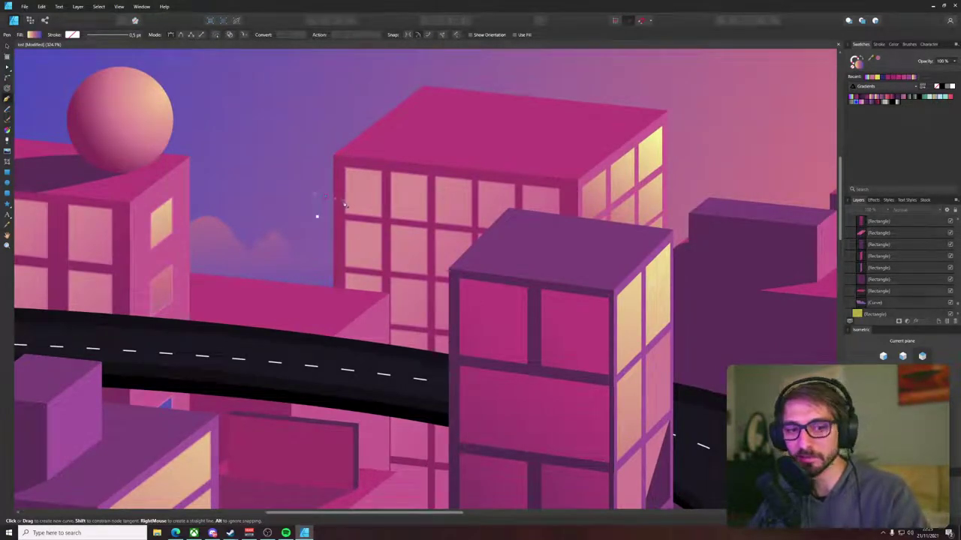
pyautogui.click(325, 196)
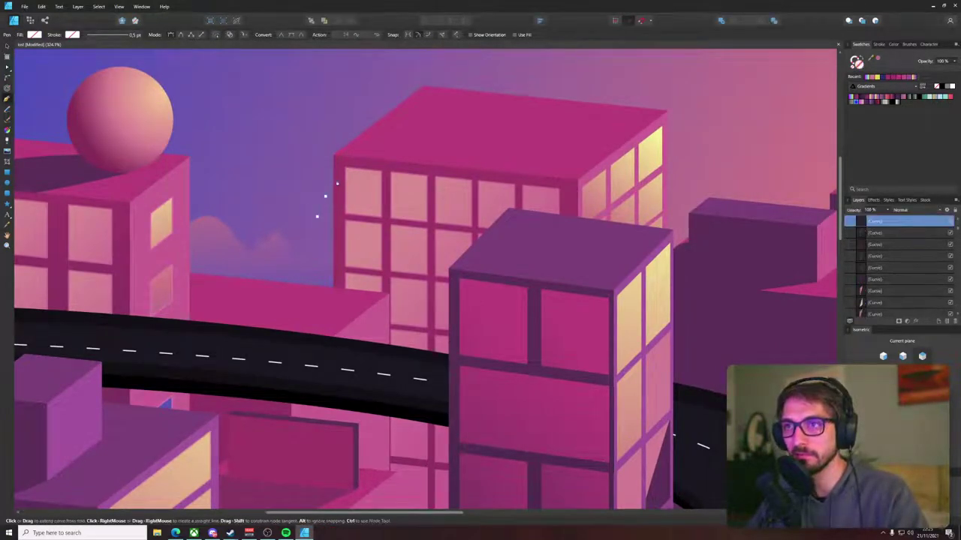
pyautogui.click(358, 196)
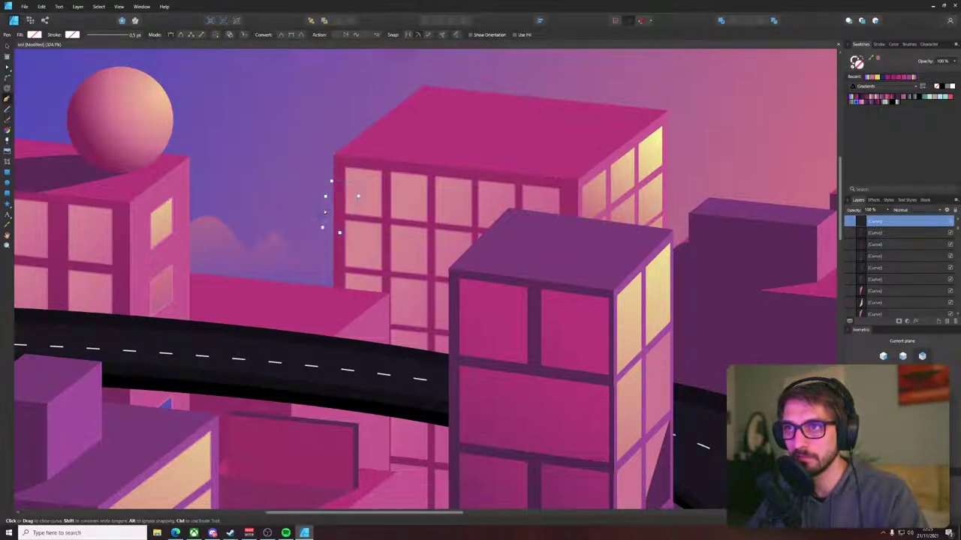
pyautogui.click(325, 212)
pyautogui.press('v')
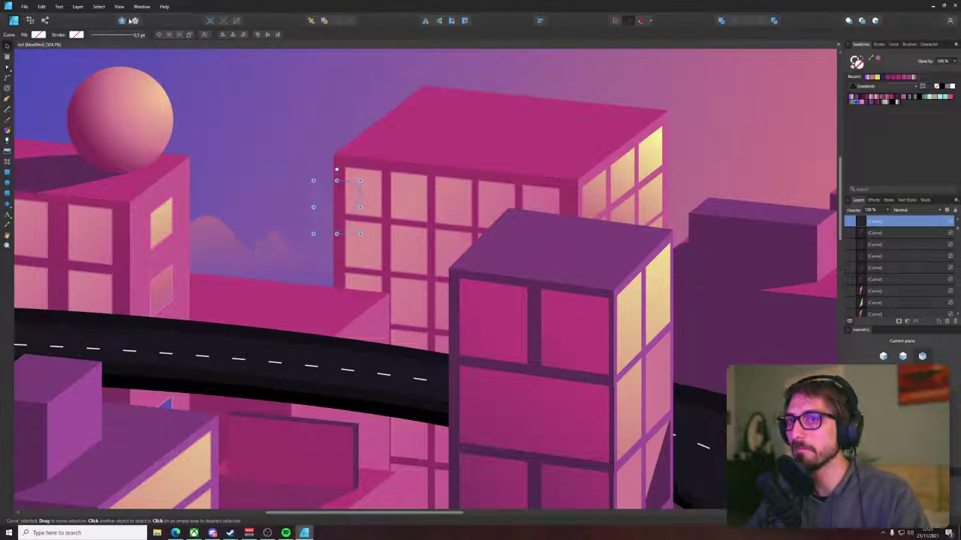
# - Give the small rounded shape a linear gradient fill and sample its start colour from the purple-blue sky beside it
pyautogui.click(41, 34)
pyautogui.click(58, 48)
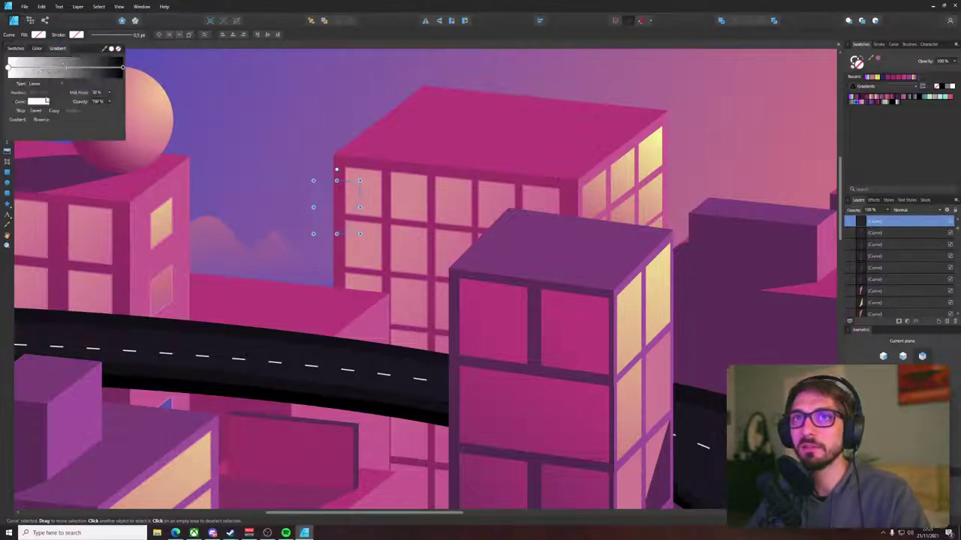
pyautogui.click(46, 103)
pyautogui.moveTo(97, 116); pyautogui.dragTo(299, 222)
pyautogui.click(122, 68)
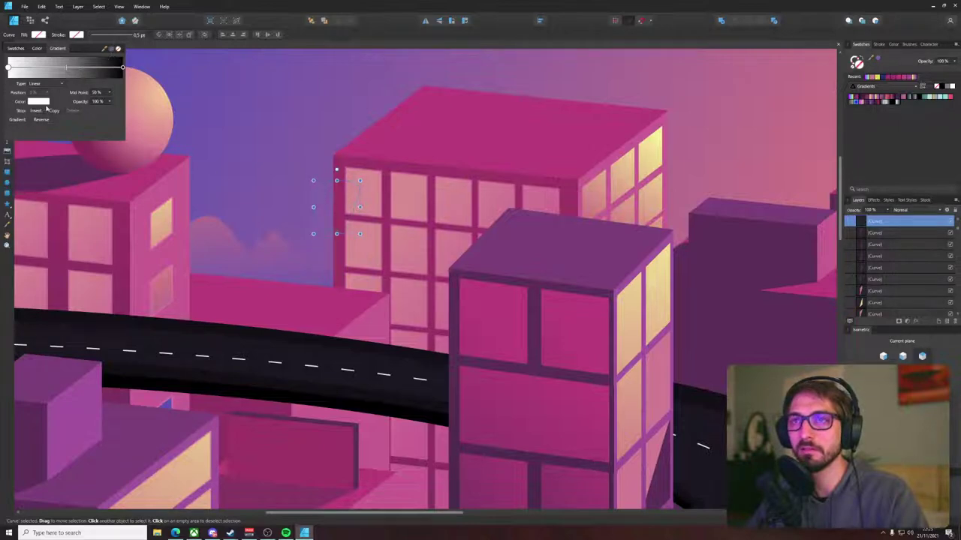
pyautogui.click(42, 103)
pyautogui.moveTo(90, 114); pyautogui.dragTo(202, 217)
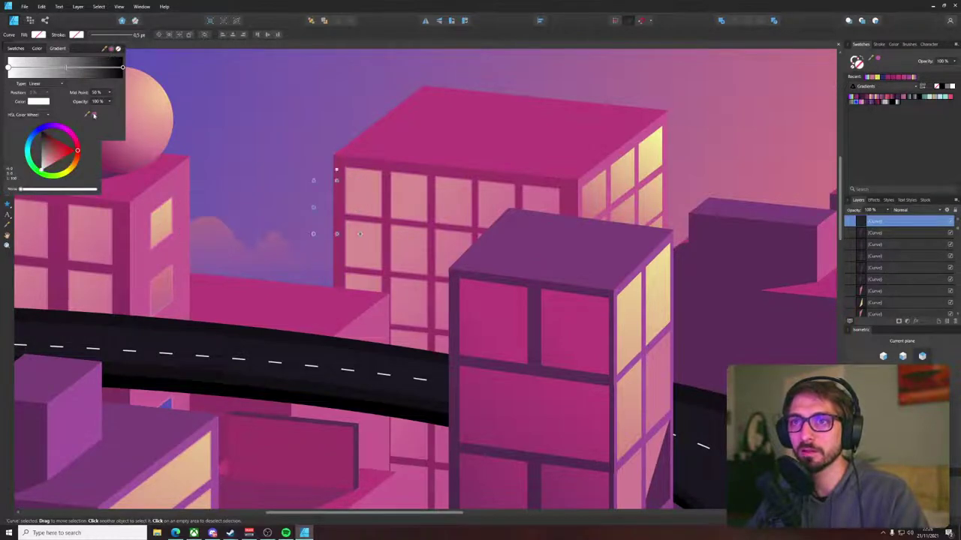
pyautogui.click(122, 68)
pyautogui.click(46, 103)
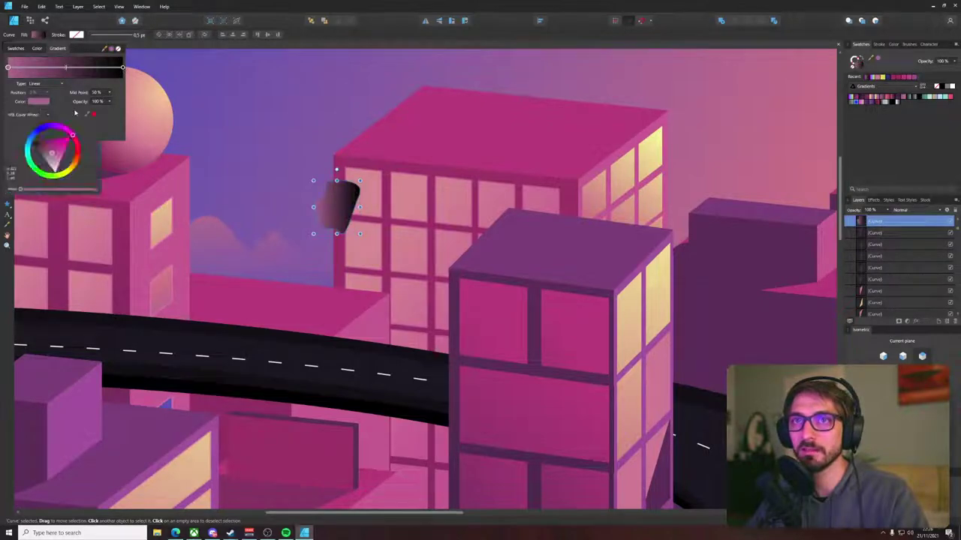
pyautogui.moveTo(92, 114); pyautogui.dragTo(332, 247)
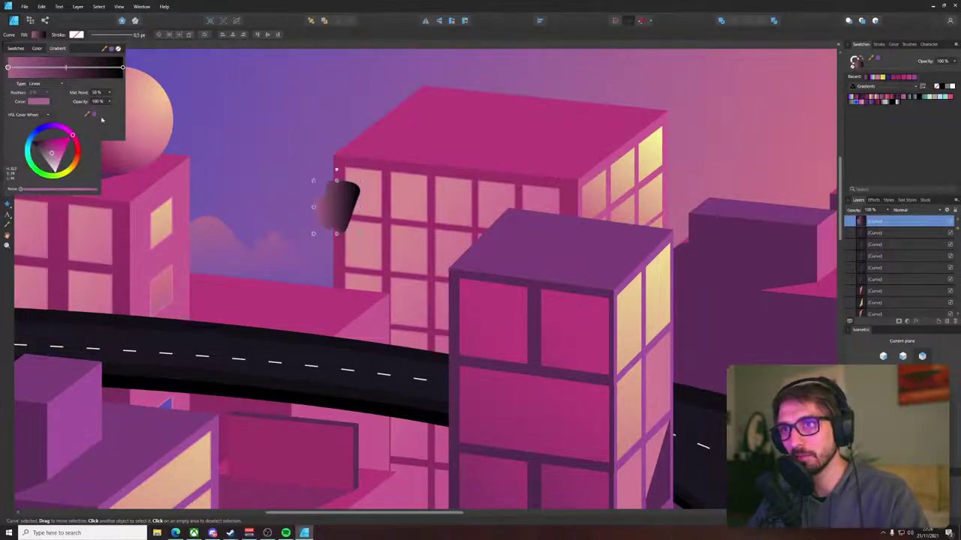
# - Run the gradient diagonally down across the small shape and sample its end colour from the existing pink cloud
pyautogui.press('g')
pyautogui.moveTo(310, 187); pyautogui.dragTo(346, 220)
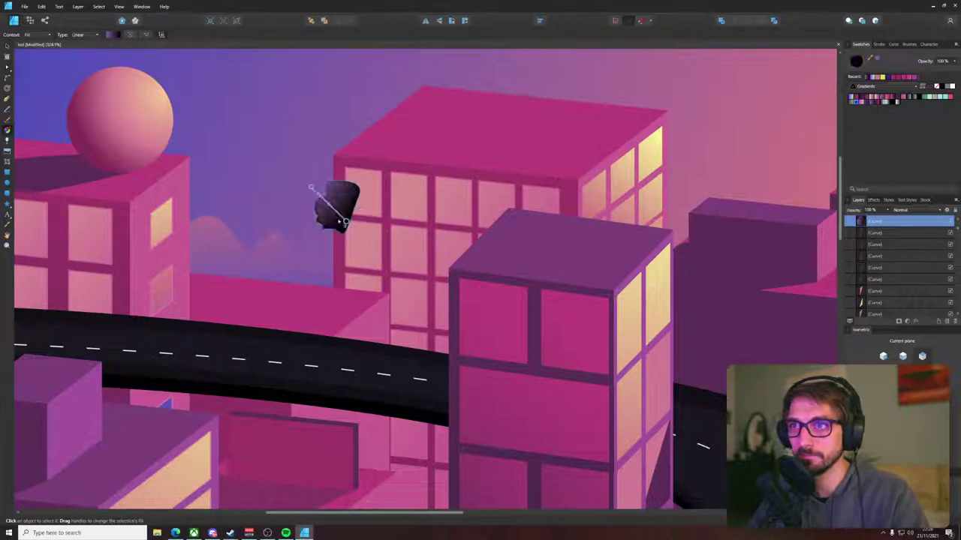
pyautogui.click(111, 34)
pyautogui.click(171, 68)
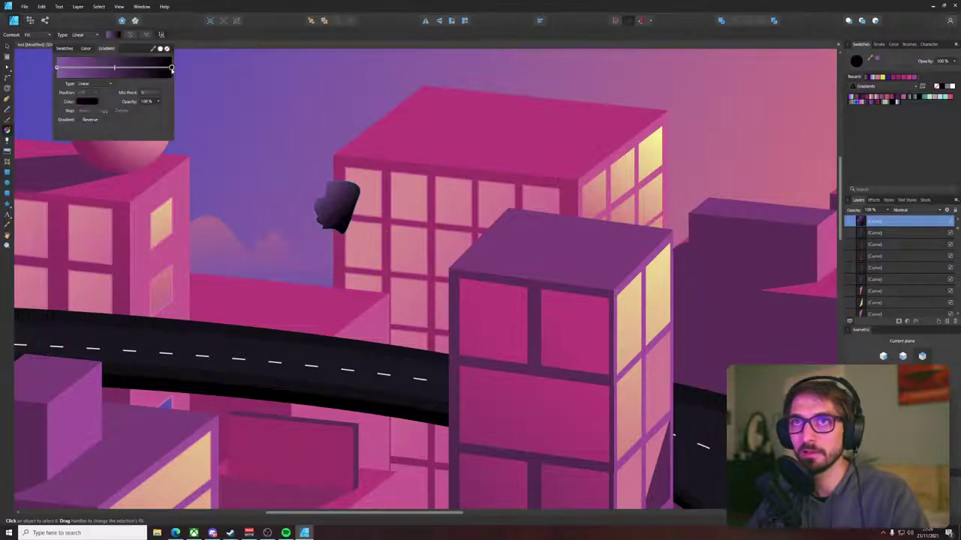
pyautogui.click(88, 101)
pyautogui.moveTo(125, 118); pyautogui.dragTo(207, 219)
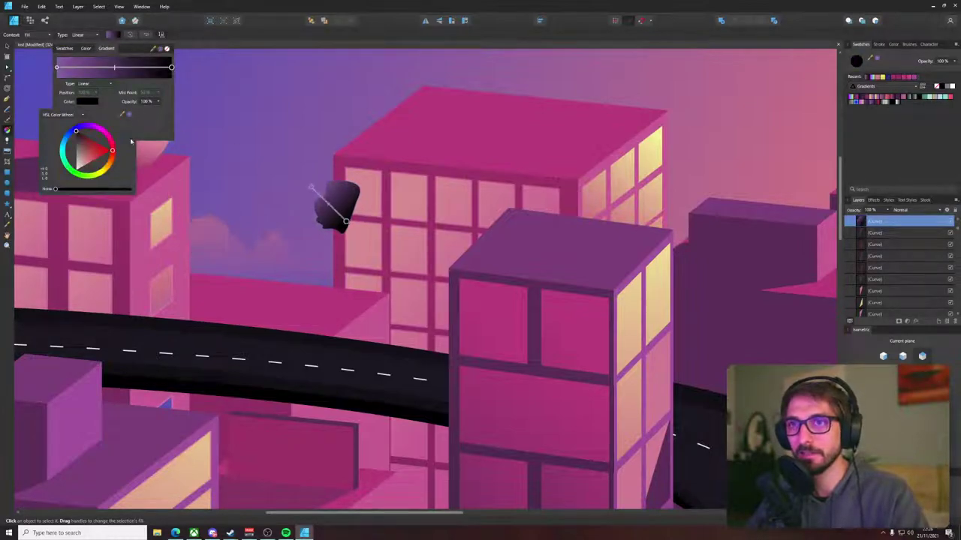
pyautogui.click(129, 115)
# - Shift the small cloud slightly up and left, shorten its gradient from the start, and place it behind the windowed block
pyautogui.press('v')
pyautogui.moveTo(349, 224); pyautogui.dragTo(340, 216)
pyautogui.press('g')
pyautogui.moveTo(300, 178); pyautogui.dragTo(316, 197)
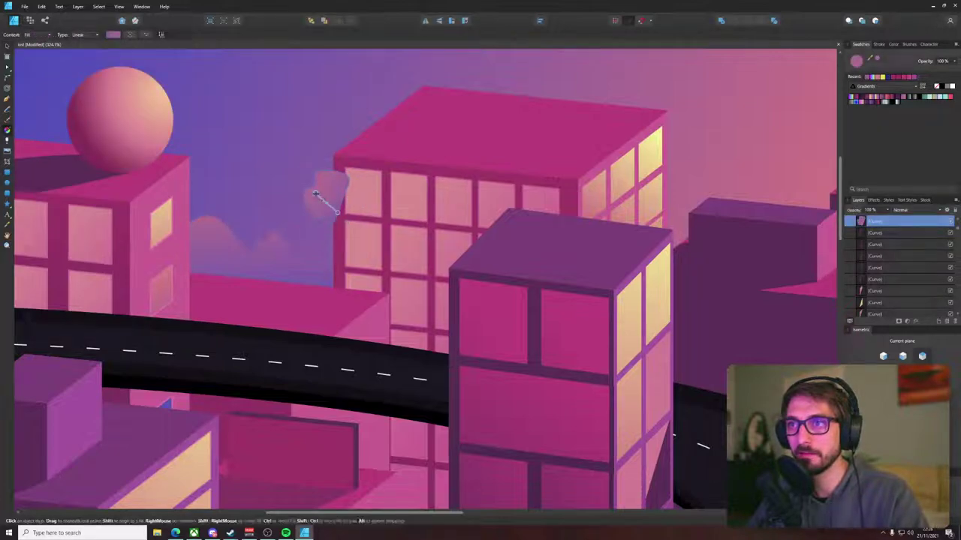
pyautogui.press('v')
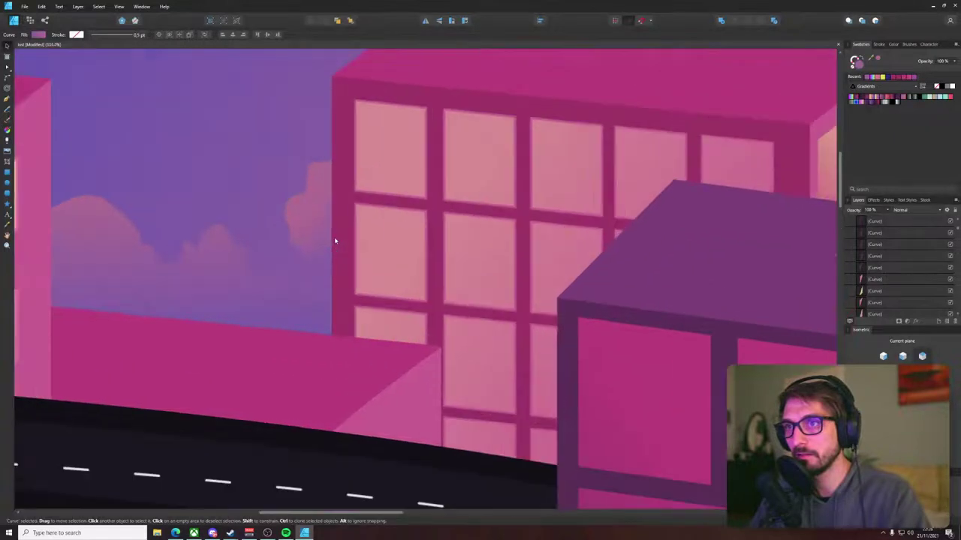
# - Extend both ends of the small cloud's gradient outward so it blends softly into the sky, and deselect it
pyautogui.scroll(3, 334, 218)
pyautogui.press('g')
pyautogui.moveTo(334, 231); pyautogui.dragTo(335, 242)
pyautogui.moveTo(298, 166)
pyautogui.mouseDown()
pyautogui.moveTo(304, 172)
pyautogui.moveTo(291, 153)
pyautogui.mouseUp()
pyautogui.press('v')
pyautogui.click(282, 135)
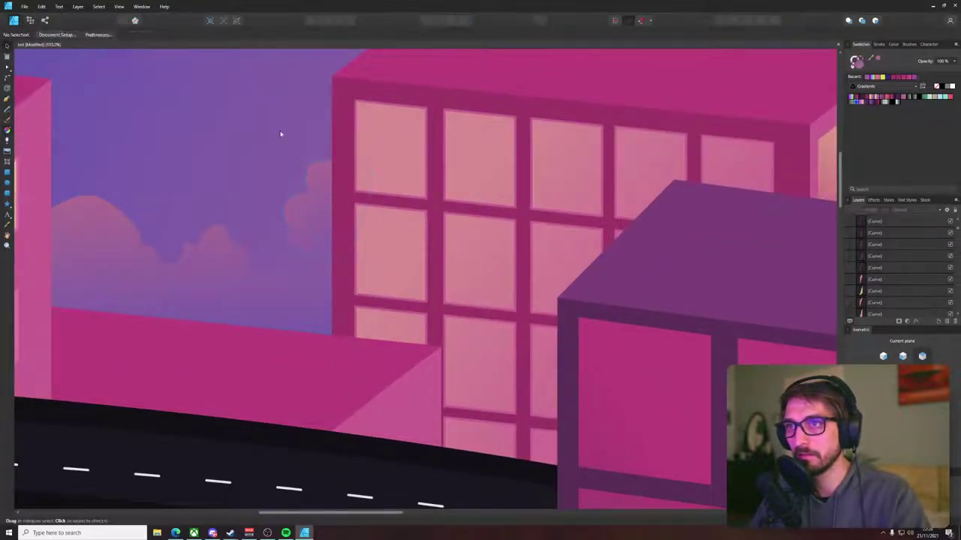
# - Review the whole illustration and the sky around the new clouds at several magnifications
pyautogui.scroll(-11, 283, 135)
pyautogui.moveTo(543, 97); pyautogui.dragTo(534, 168)
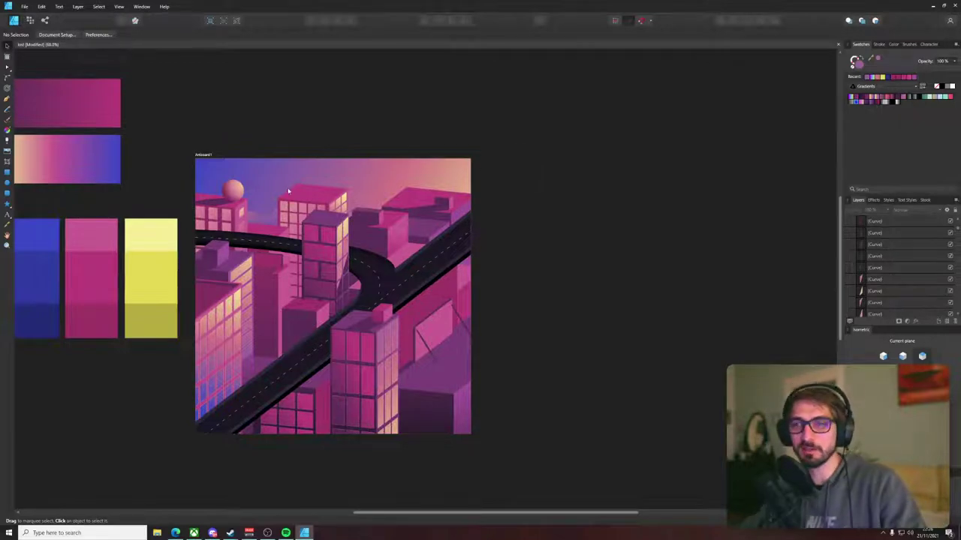
pyautogui.scroll(5, 286, 191)
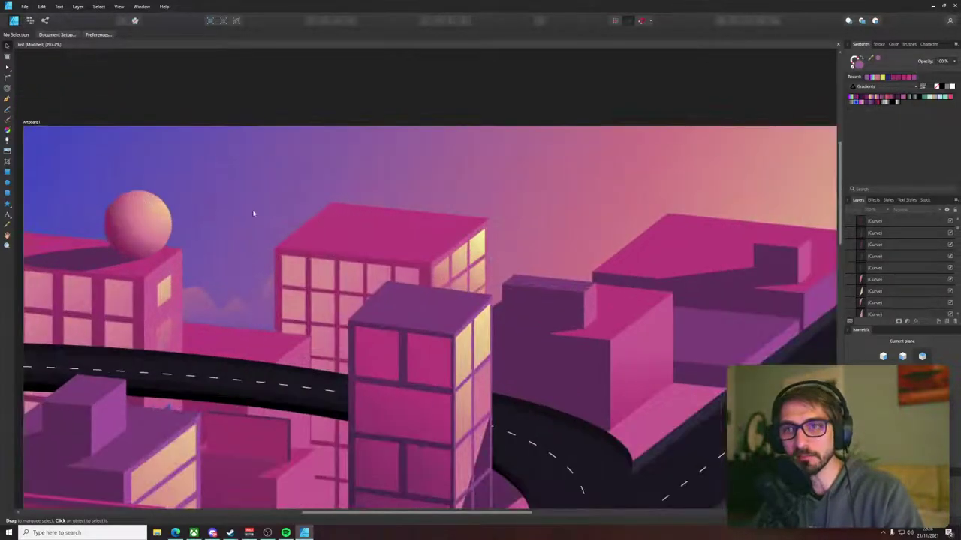
pyautogui.press('p')
pyautogui.scroll(3, 198, 265)
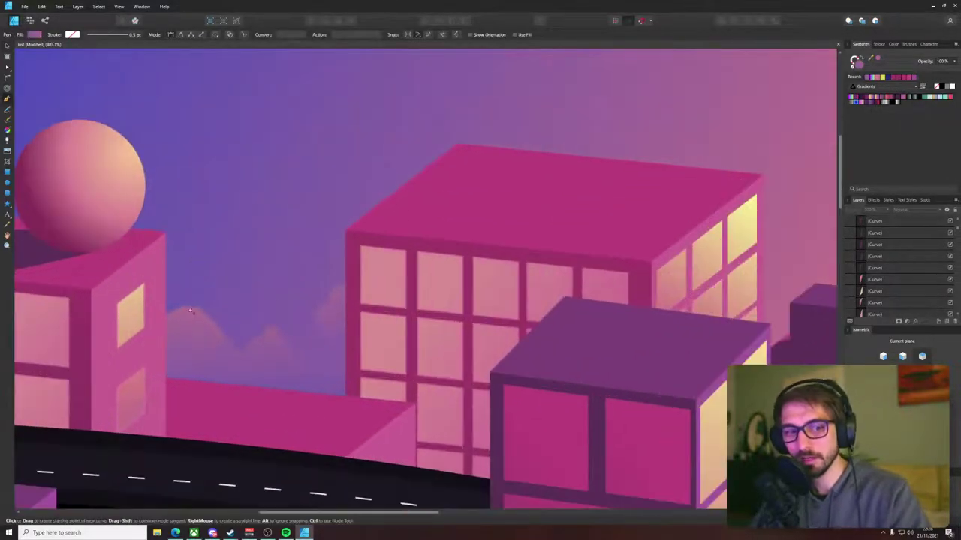
pyautogui.scroll(-5, 157, 306)
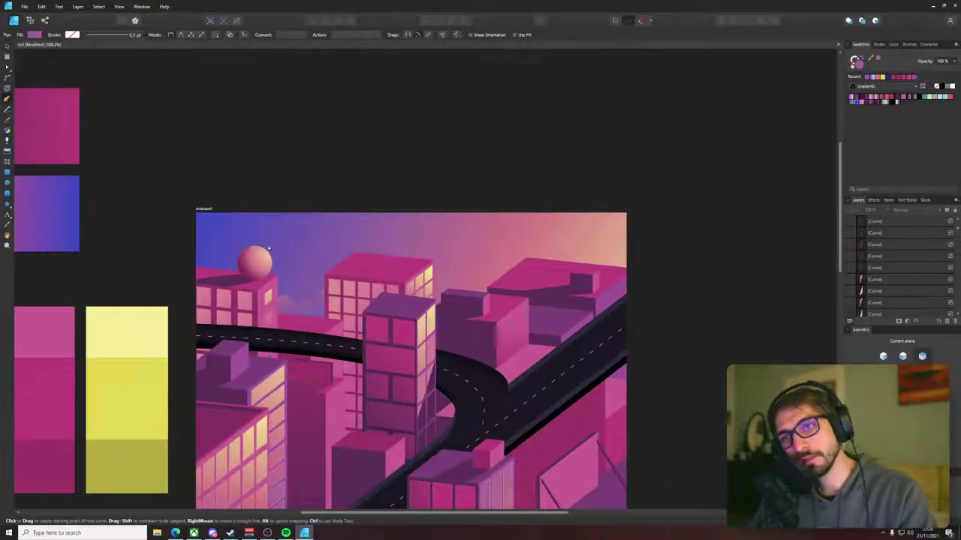
pyautogui.scroll(2, 278, 247)
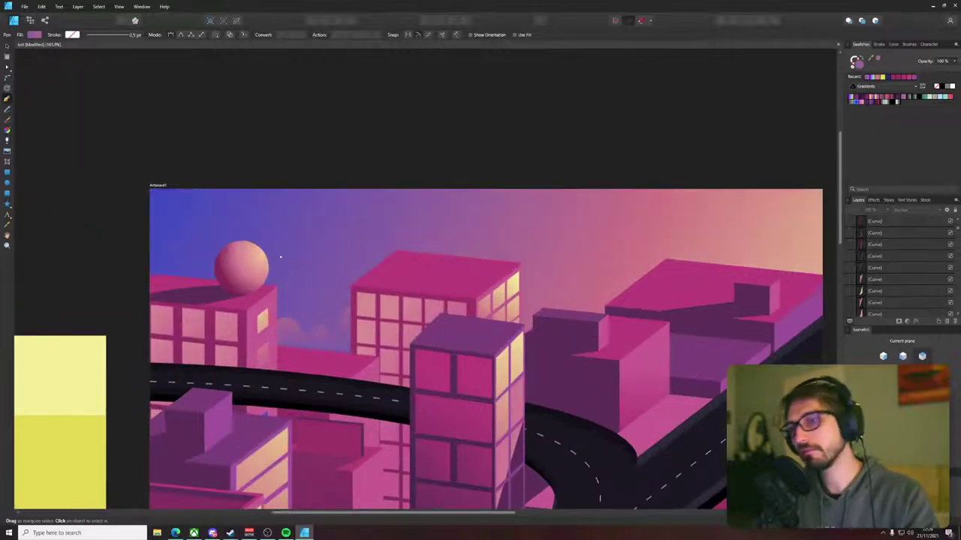
pyautogui.scroll(-4, 570, 255)
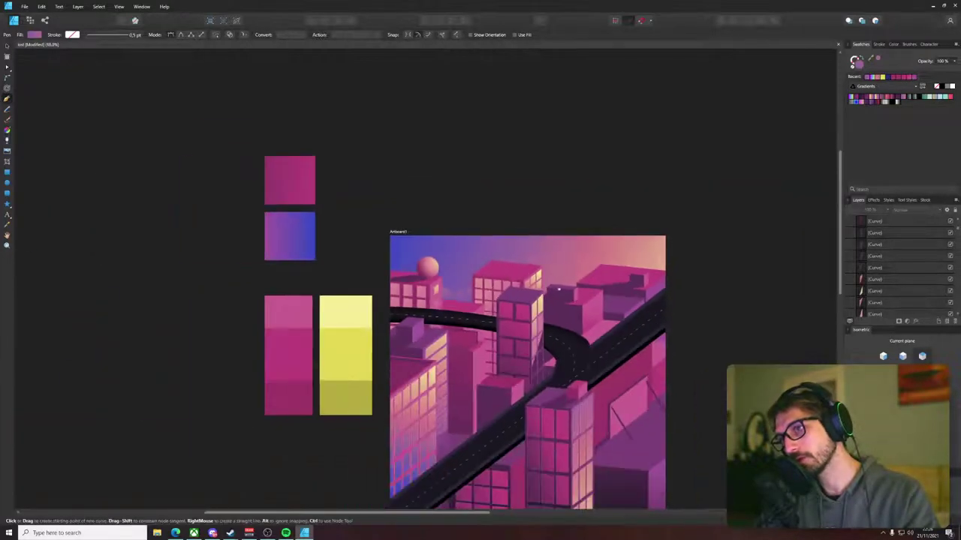
pyautogui.moveTo(571, 360); pyautogui.dragTo(477, 312)
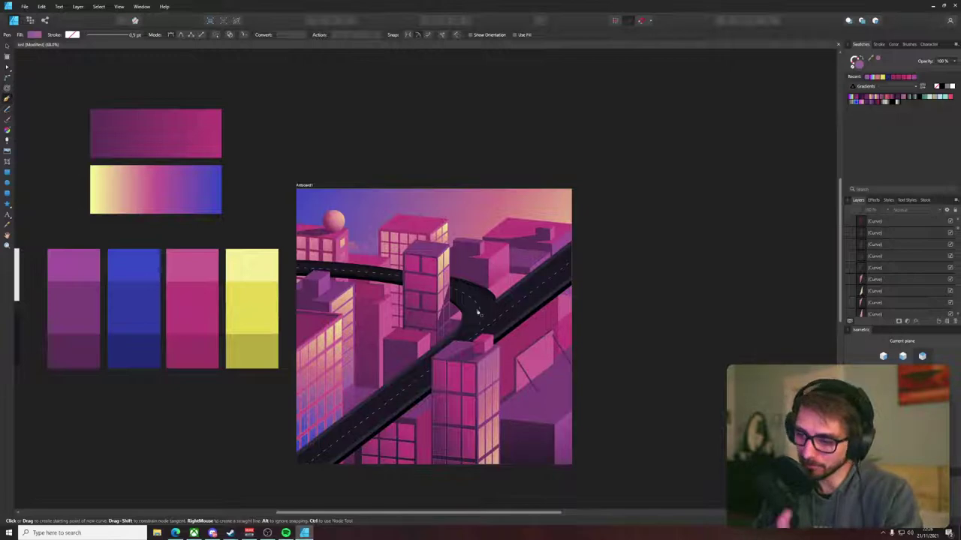
pyautogui.scroll(5, 458, 331)
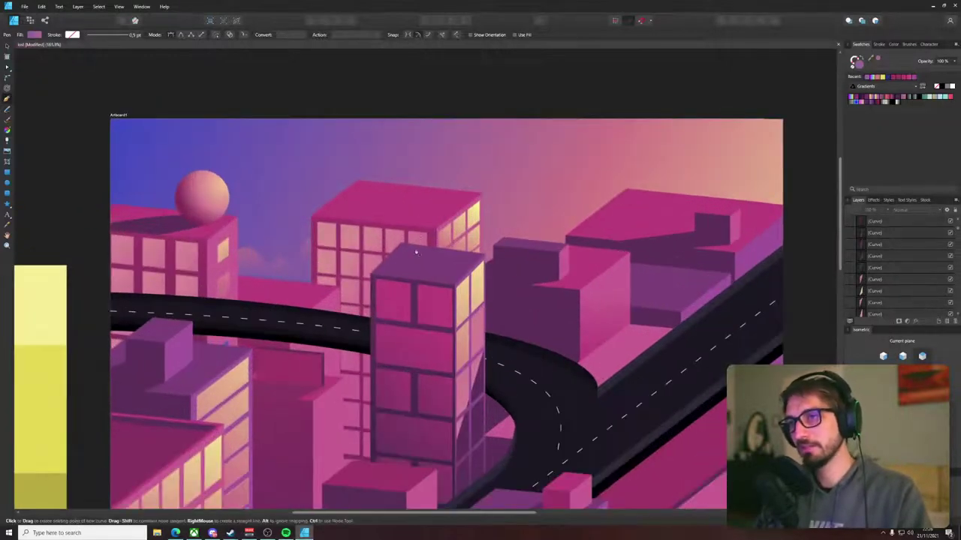
# - Start a new cloud outline with the Pen tool at the windowed block's right edge, forming small bumps above the purple block
pyautogui.hscroll(1, 471, 130)
pyautogui.scroll(3, 470, 130)
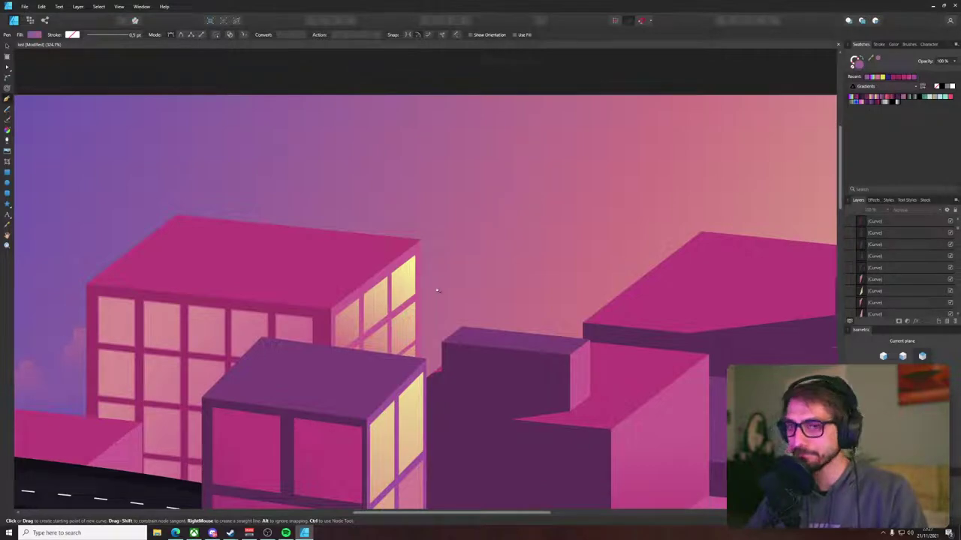
pyautogui.scroll(-5, 432, 296)
pyautogui.scroll(7, 405, 298)
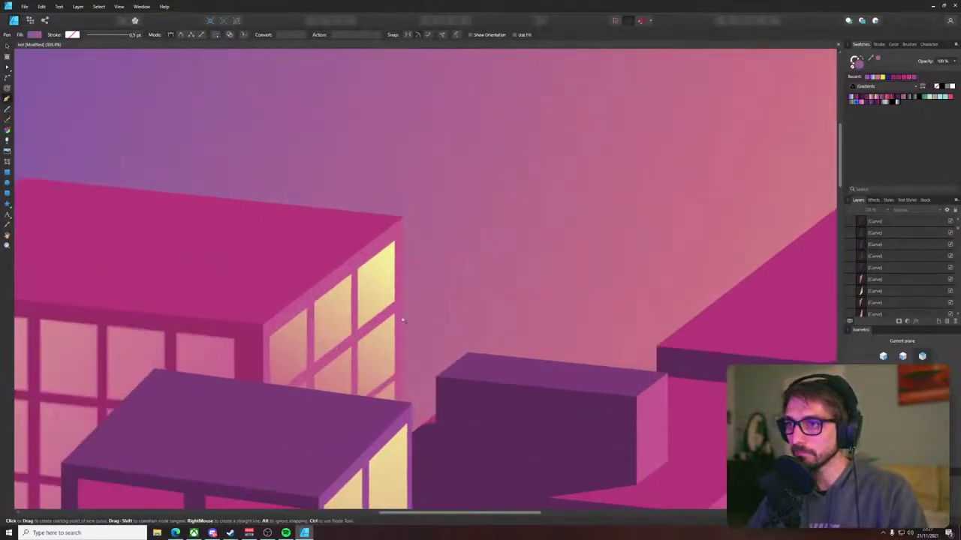
pyautogui.click(402, 286)
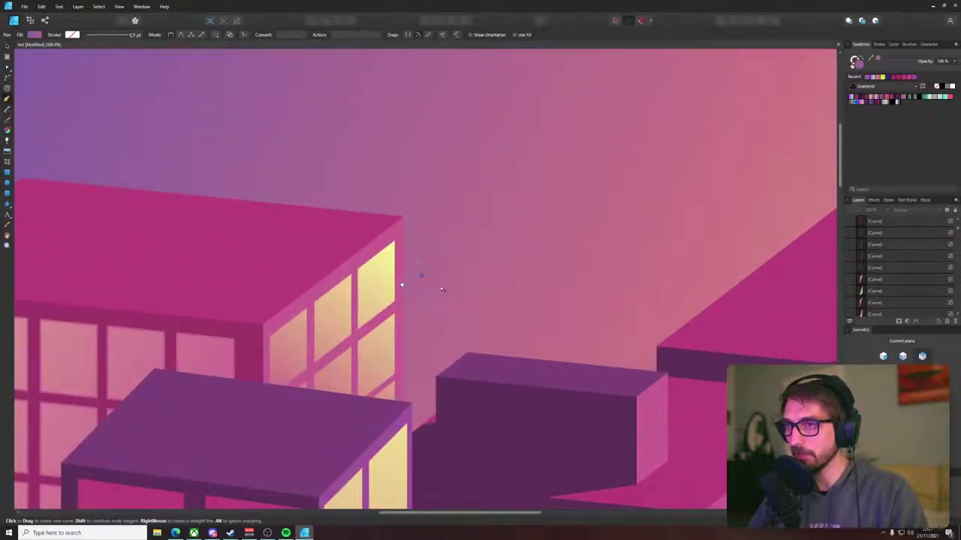
pyautogui.click(422, 277)
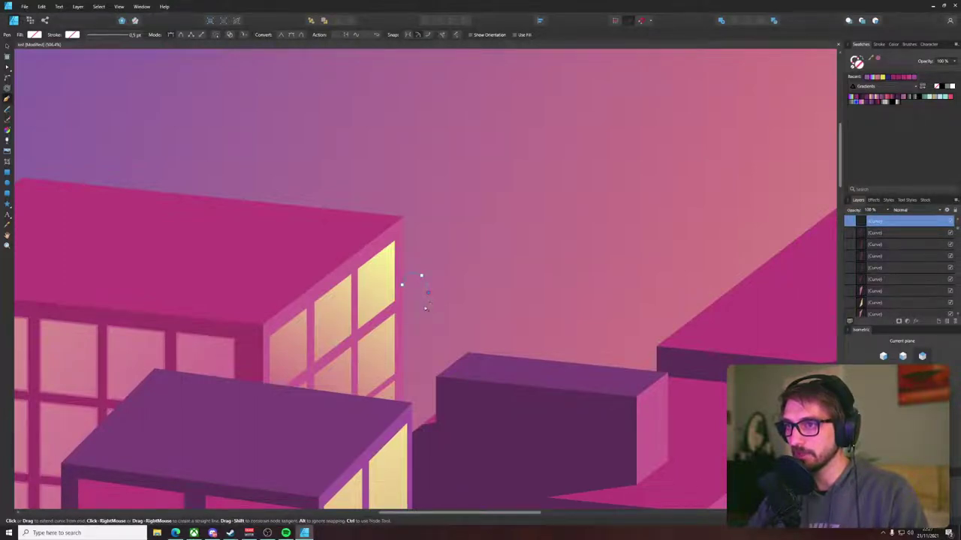
pyautogui.click(428, 294)
pyautogui.moveTo(453, 278); pyautogui.dragTo(453, 296)
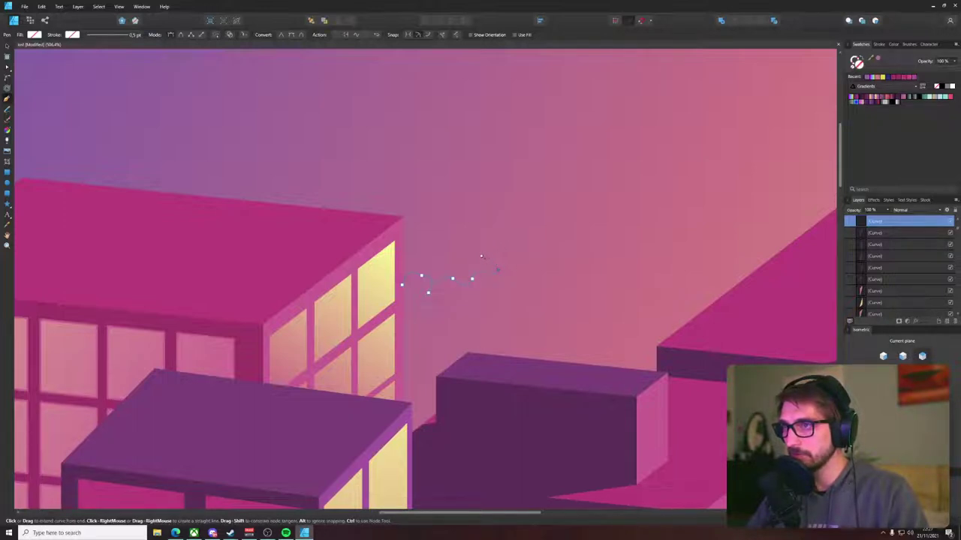
pyautogui.click(480, 252)
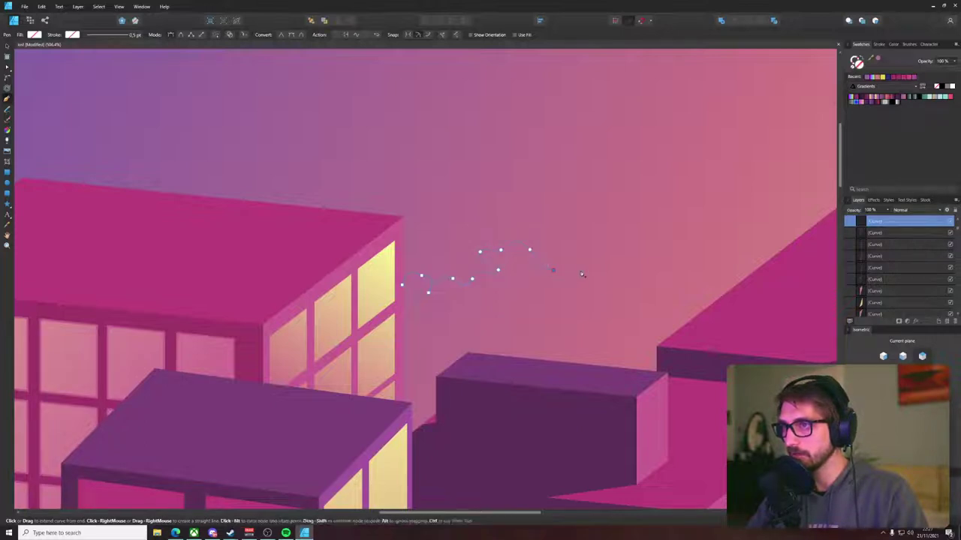
# - Continue the cloud outline down in bumps to the neighbouring pink roof and bring it back across the purple block to close it
pyautogui.click(593, 292)
pyautogui.click(600, 315)
pyautogui.click(612, 329)
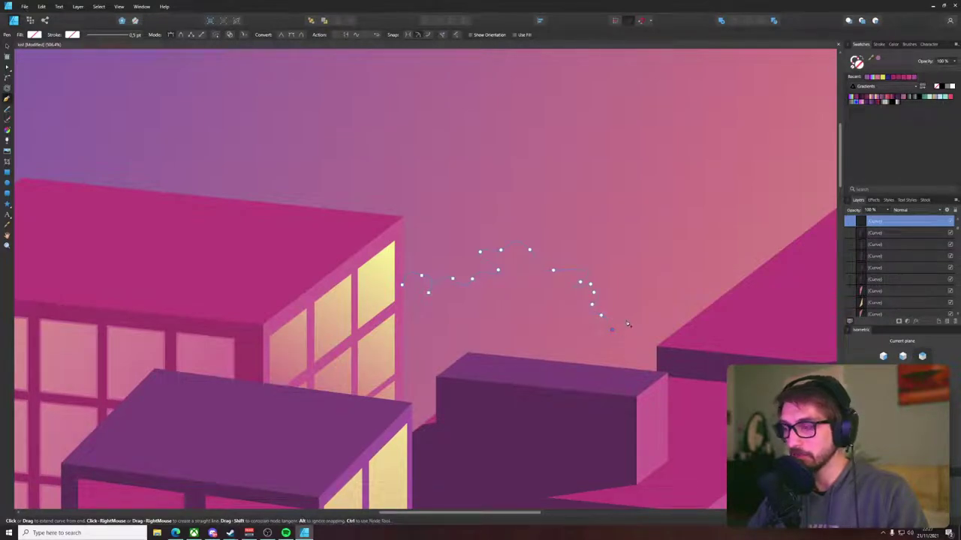
pyautogui.press('a')
pyautogui.press('p')
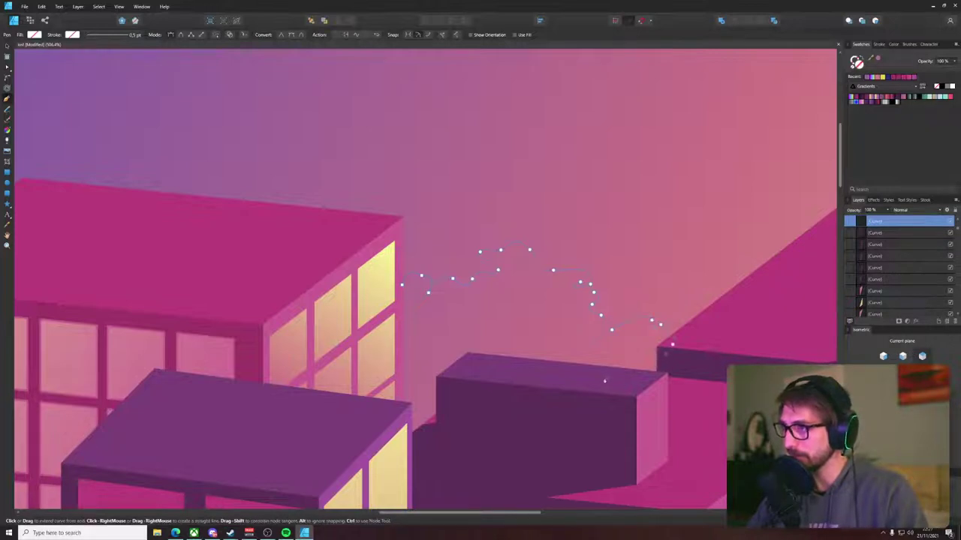
pyautogui.click(469, 378)
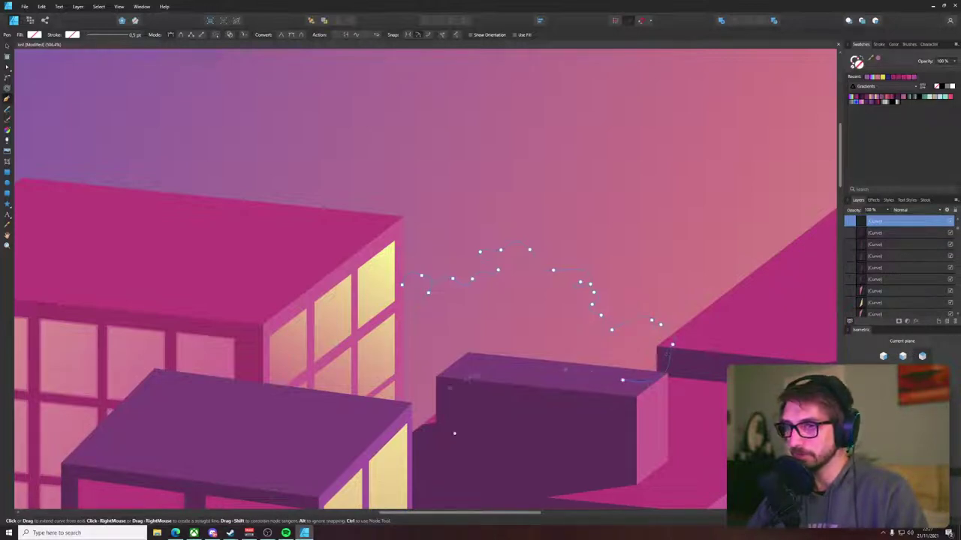
pyautogui.click(449, 431)
pyautogui.click(375, 441)
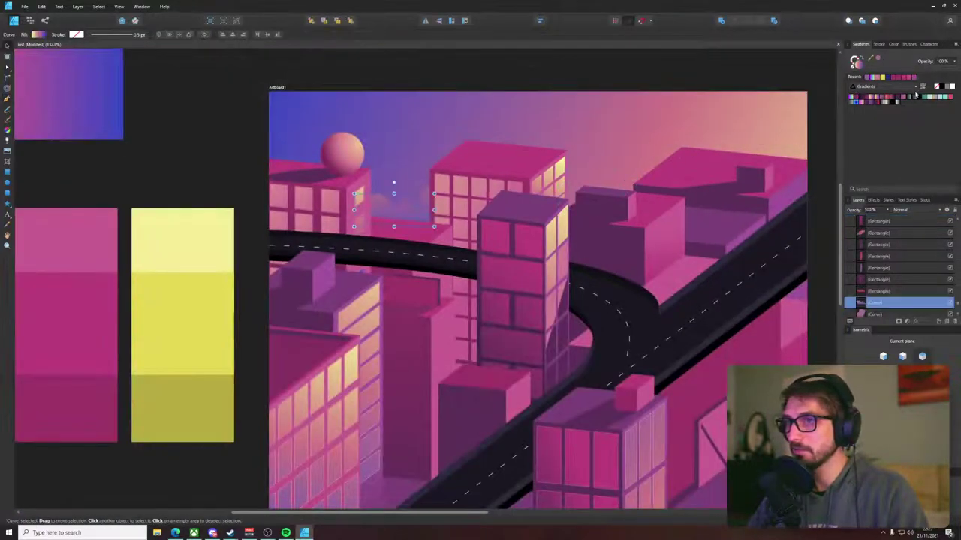
# - Save the existing left cloud's gradient as a swatch in the Gradients palette
pyautogui.click(923, 87)
pyautogui.scroll(4, 584, 183)
pyautogui.click(554, 191)
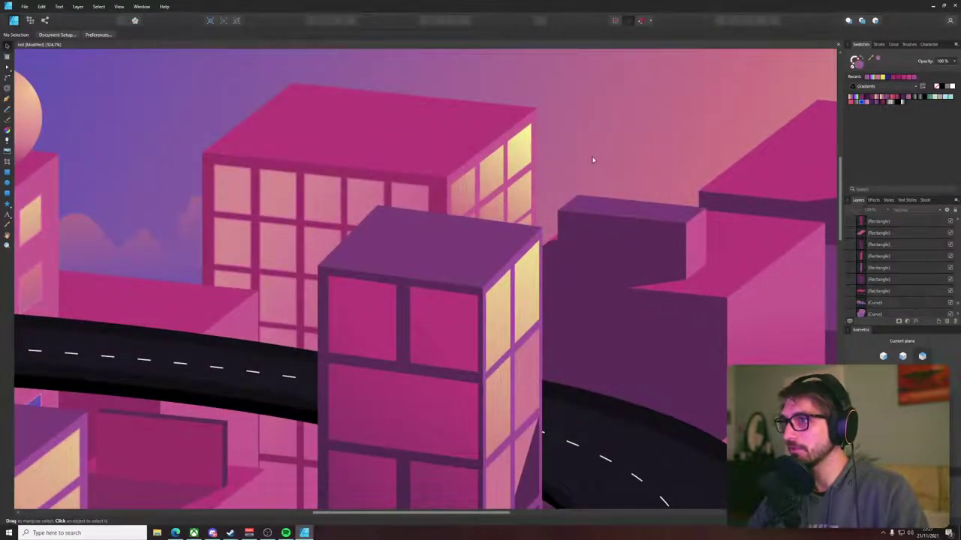
# - Select the new cloud outline beside the windowed block and give it a linear gradient fill
pyautogui.scroll(-6, 690, 213)
pyautogui.moveTo(707, 86); pyautogui.dragTo(637, 222)
pyautogui.scroll(5, 678, 202)
pyautogui.click(676, 200)
pyautogui.click(683, 187)
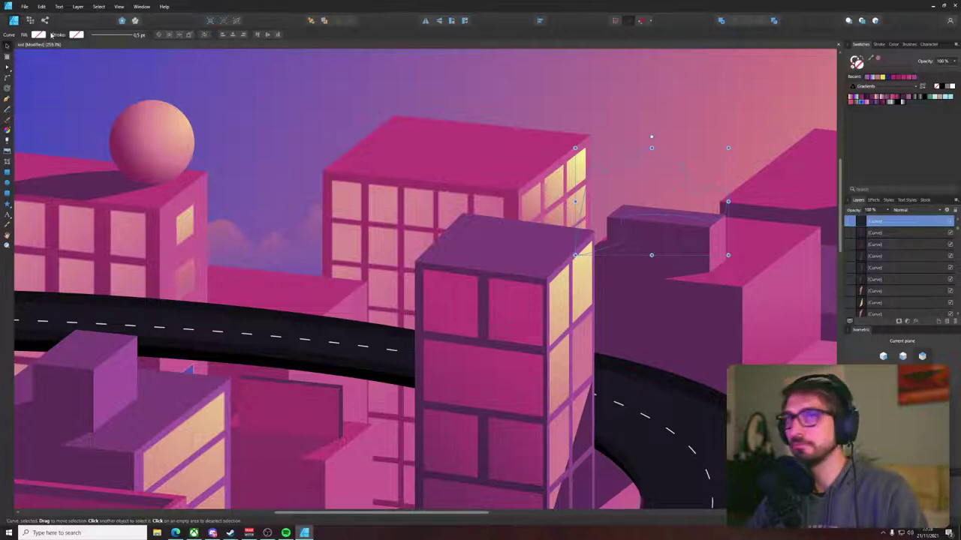
pyautogui.click(76, 35)
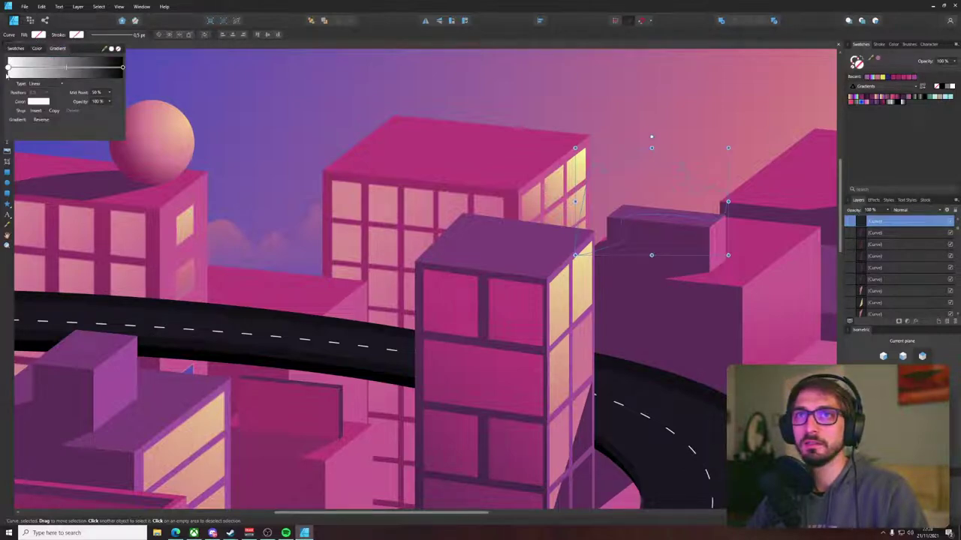
pyautogui.click(11, 67)
pyautogui.moveTo(94, 117); pyautogui.dragTo(750, 100)
pyautogui.moveTo(723, 94); pyautogui.dragTo(413, 266)
pyautogui.click(40, 35)
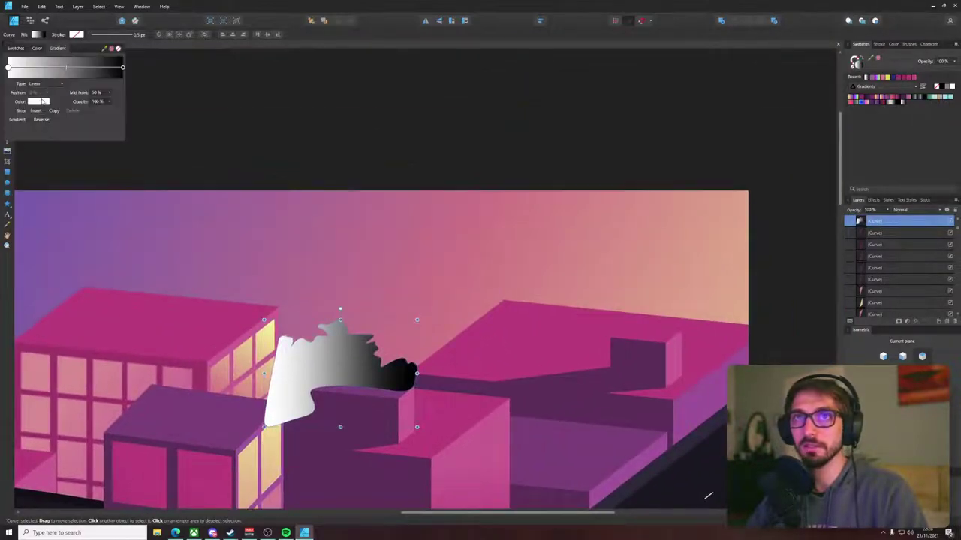
# - Give the new cloud's first gradient stop a pink sampled from the sky and set the end stop's opacity to 0%
pyautogui.click(43, 101)
pyautogui.moveTo(87, 115); pyautogui.dragTo(518, 252)
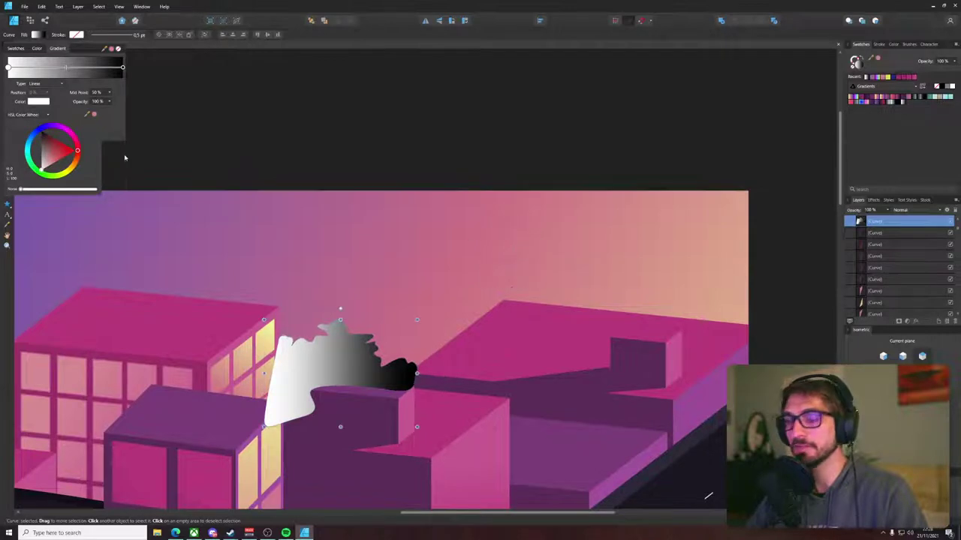
pyautogui.click(122, 69)
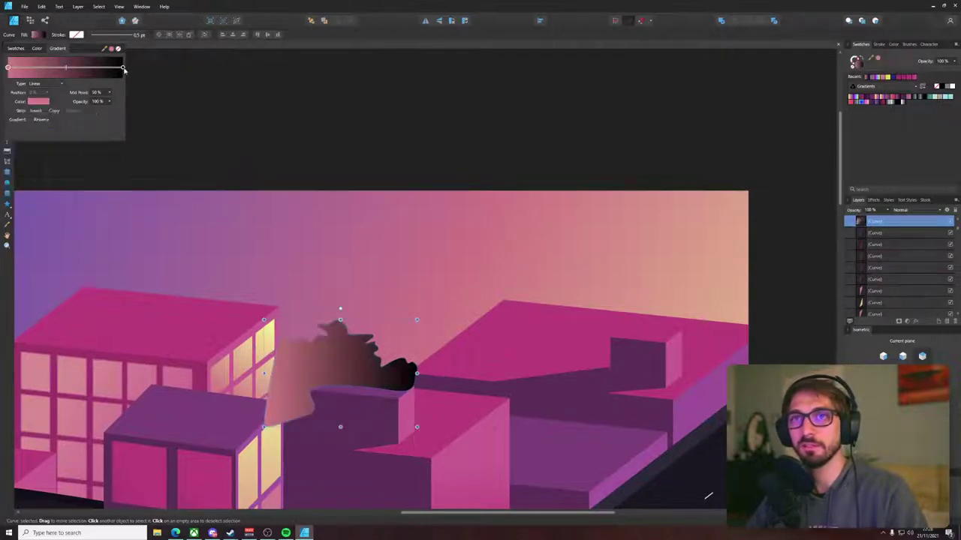
pyautogui.click(36, 102)
pyautogui.click(109, 101)
pyautogui.moveTo(112, 109); pyautogui.dragTo(27, 112)
# - Run the cloud's gradient diagonally from its upper bumps to the purple block and recolour the transparent stop from the sky
pyautogui.moveTo(355, 221); pyautogui.dragTo(408, 156)
pyautogui.press('g')
pyautogui.moveTo(404, 259); pyautogui.dragTo(358, 327)
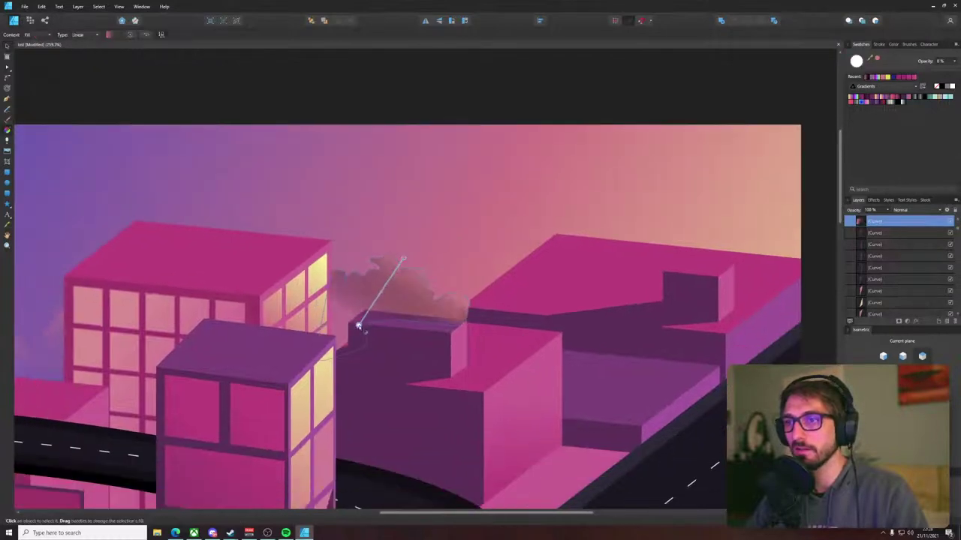
pyautogui.click(109, 35)
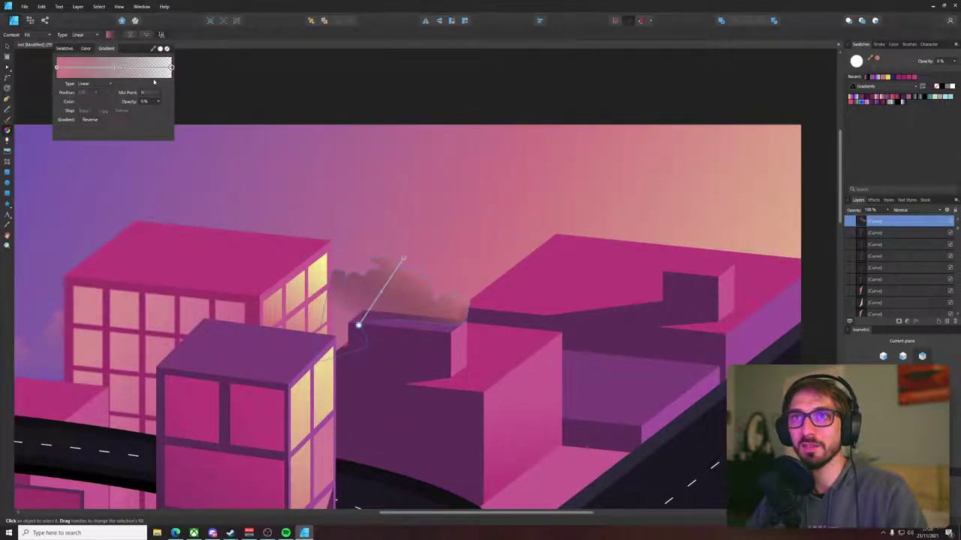
pyautogui.click(86, 101)
pyautogui.moveTo(122, 114); pyautogui.dragTo(584, 161)
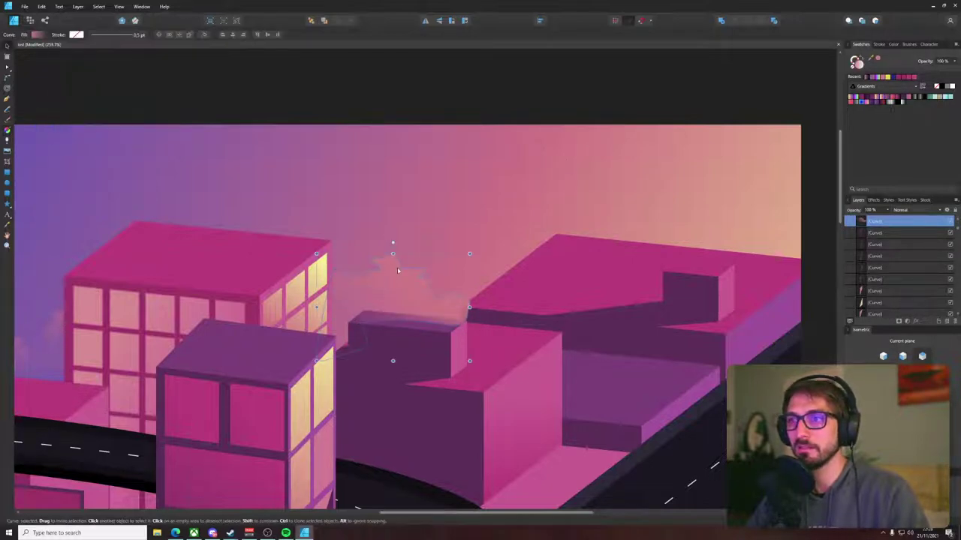
# - Redraw the cloud's gradient straight down past the purple block's roof and send the cloud behind the buildings
pyautogui.moveTo(388, 260); pyautogui.dragTo(390, 371)
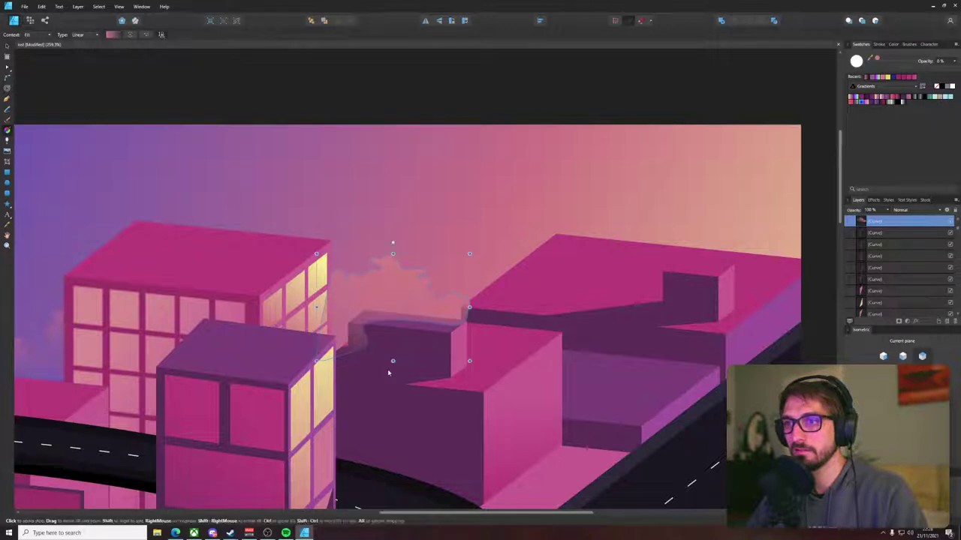
pyautogui.press('v')
pyautogui.hotkey('ctrl', 'shift', '[')
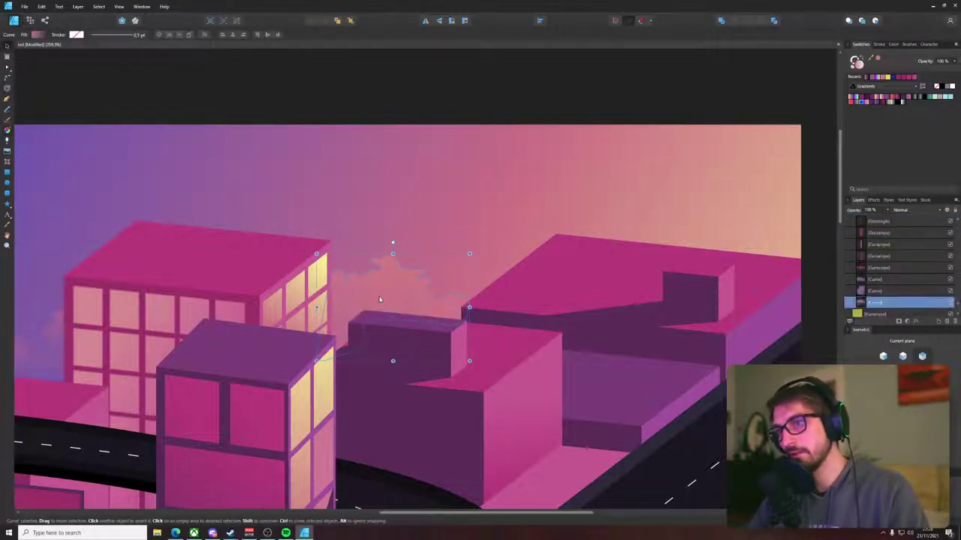
# - Recolour the cloud's transparent gradient stop with a sampled sky pink and shift the gradient midpoint to about 39%
pyautogui.click(43, 36)
pyautogui.click(123, 68)
pyautogui.click(38, 101)
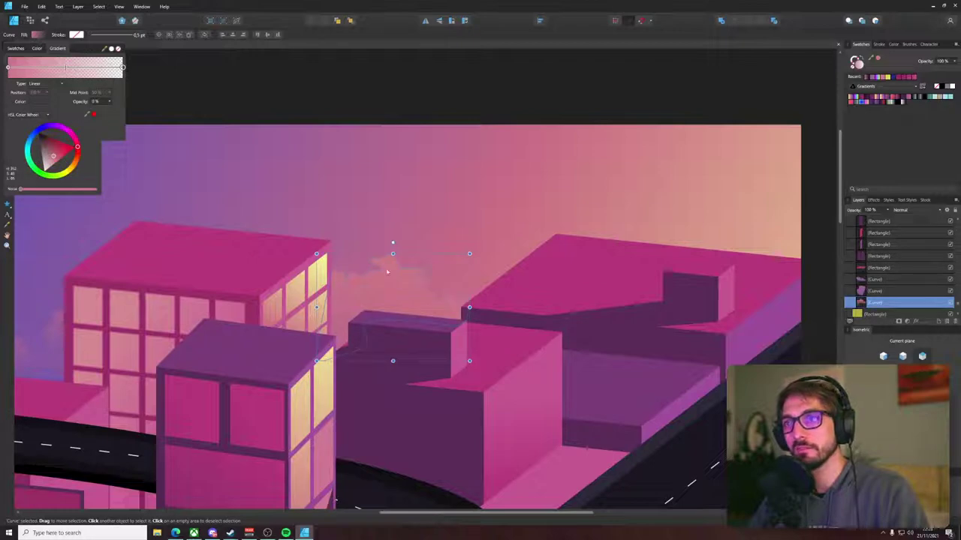
pyautogui.moveTo(94, 115); pyautogui.dragTo(440, 290)
pyautogui.click(94, 115)
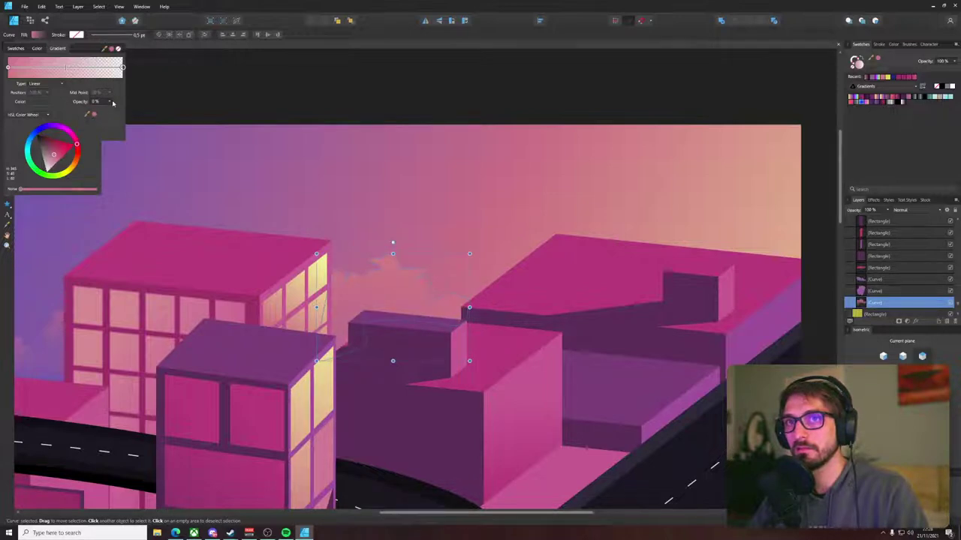
pyautogui.click(63, 69)
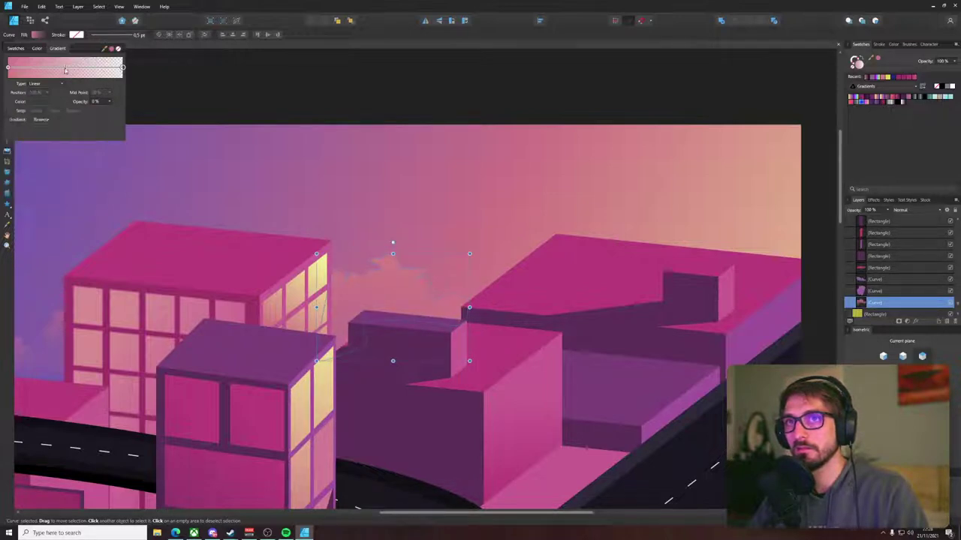
pyautogui.moveTo(65, 71); pyautogui.dragTo(53, 70)
# - Try shorter gradient directions on the cloud between its top bumps and the purple block's roof
pyautogui.press('g')
pyautogui.moveTo(384, 252)
pyautogui.mouseDown()
pyautogui.moveTo(373, 321)
pyautogui.moveTo(373, 289)
pyautogui.moveTo(370, 313)
pyautogui.moveTo(394, 261)
pyautogui.mouseUp()
pyautogui.moveTo(365, 319); pyautogui.dragTo(393, 253)
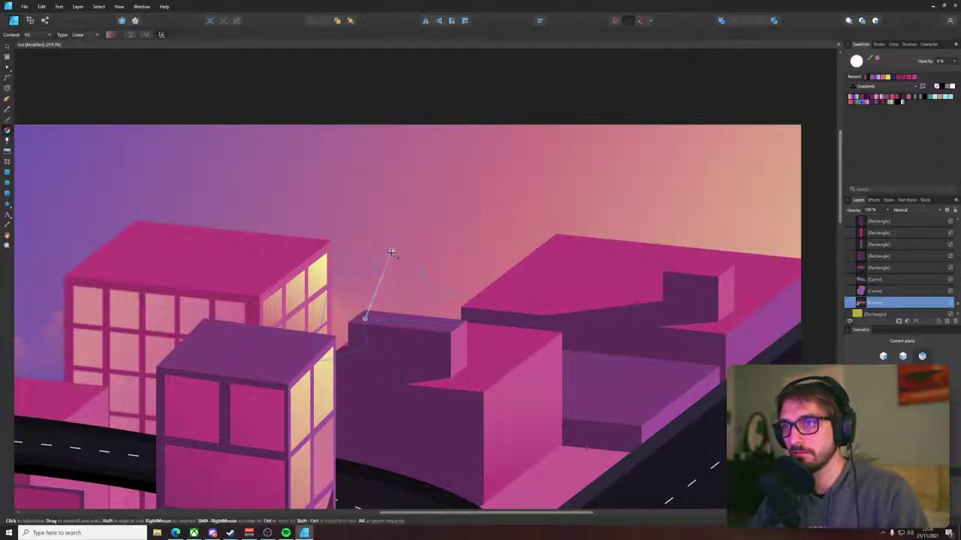
pyautogui.press('v')
pyautogui.click(417, 218)
pyautogui.scroll(-3, 408, 262)
pyautogui.click(405, 264)
pyautogui.scroll(4, 404, 266)
pyautogui.press('g')
pyautogui.moveTo(399, 252); pyautogui.dragTo(387, 310)
pyautogui.hotkey('ctrl', 'd')
pyautogui.press('v')
# - Redraw the cloud's gradient almost vertically, from its top bumps down towards the purple block
pyautogui.scroll(-3, 406, 186)
pyautogui.scroll(-2, 406, 193)
pyautogui.scroll(8, 463, 143)
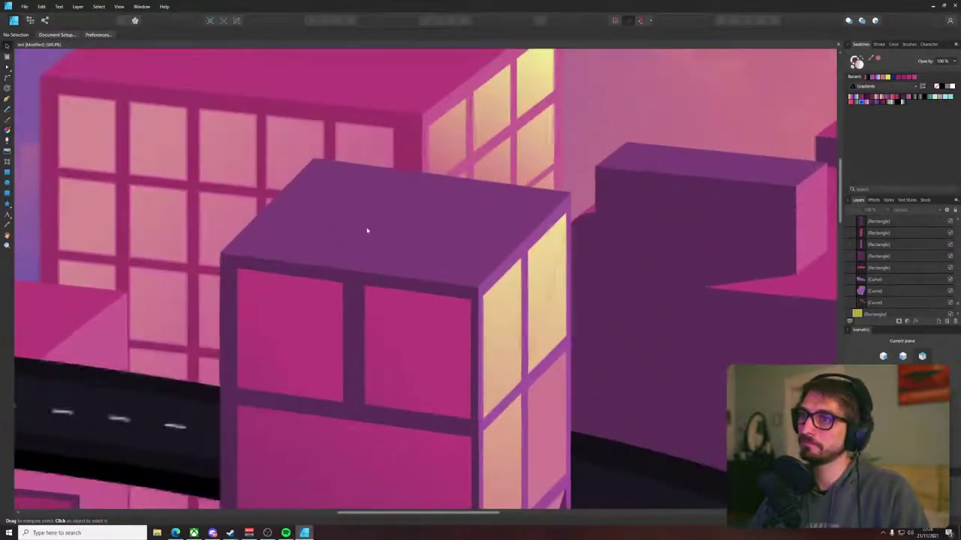
pyautogui.click(445, 283)
pyautogui.press('g')
pyautogui.moveTo(448, 255)
pyautogui.mouseDown()
pyautogui.moveTo(457, 334)
pyautogui.moveTo(443, 340)
pyautogui.mouseUp()
pyautogui.press('v')
pyautogui.hotkey('ctrl', 'd')
pyautogui.scroll(-3, 480, 181)
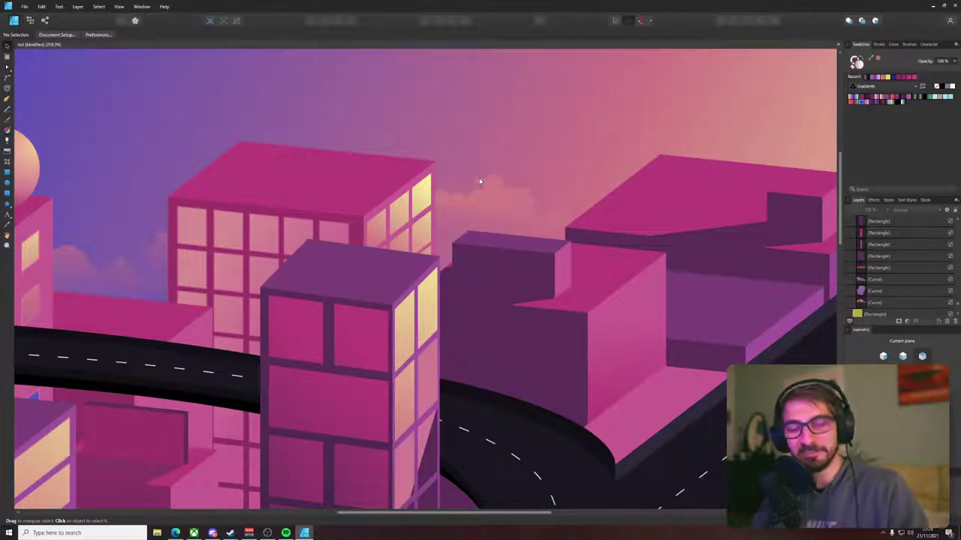
# - Smooth the notch beside the cloud's central bump and reshape the cloud's end node behind the windowed block
pyautogui.moveTo(482, 165); pyautogui.dragTo(353, 155)
pyautogui.scroll(6, 354, 155)
pyautogui.click(365, 248)
pyautogui.press('a')
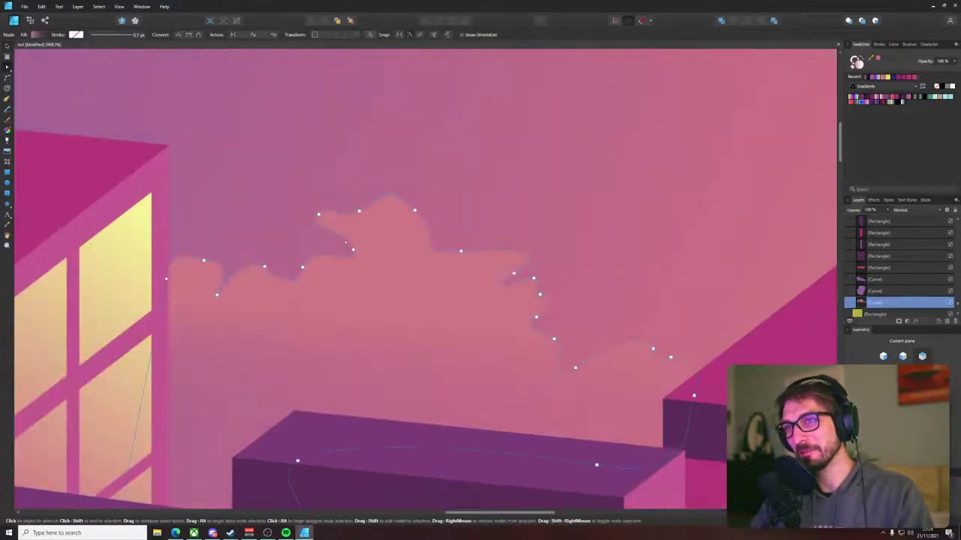
pyautogui.moveTo(353, 251); pyautogui.dragTo(297, 278)
pyautogui.click(279, 237)
pyautogui.moveTo(176, 269); pyautogui.dragTo(209, 254)
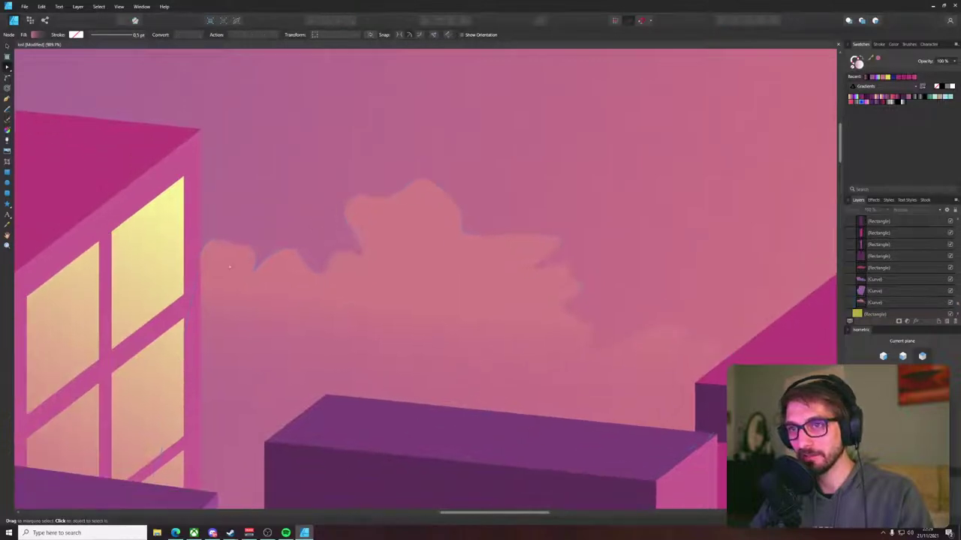
pyautogui.click(209, 254)
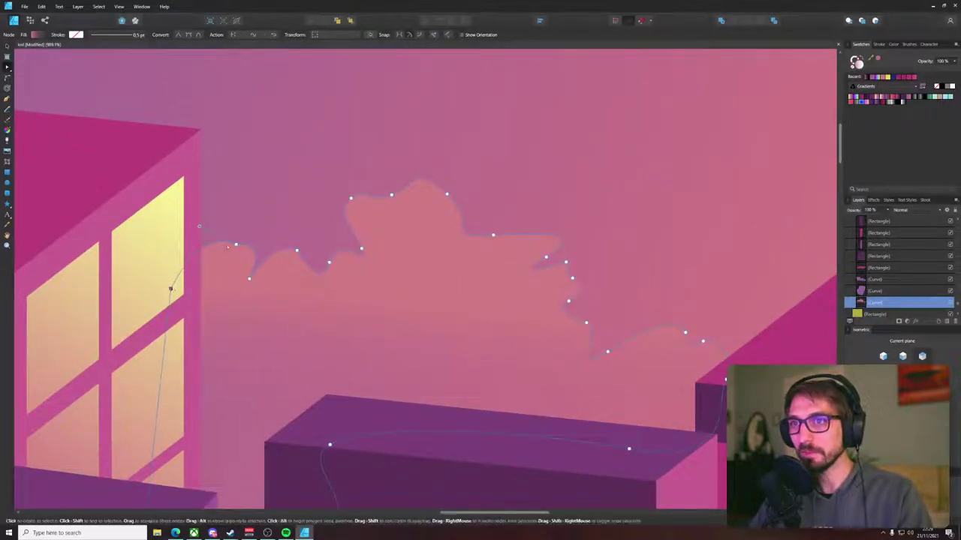
pyautogui.click(252, 214)
# - Flatten the cloud slightly so its bumps sit lower behind the purple block
pyautogui.scroll(-7, 252, 214)
pyautogui.click(295, 232)
pyautogui.press('v')
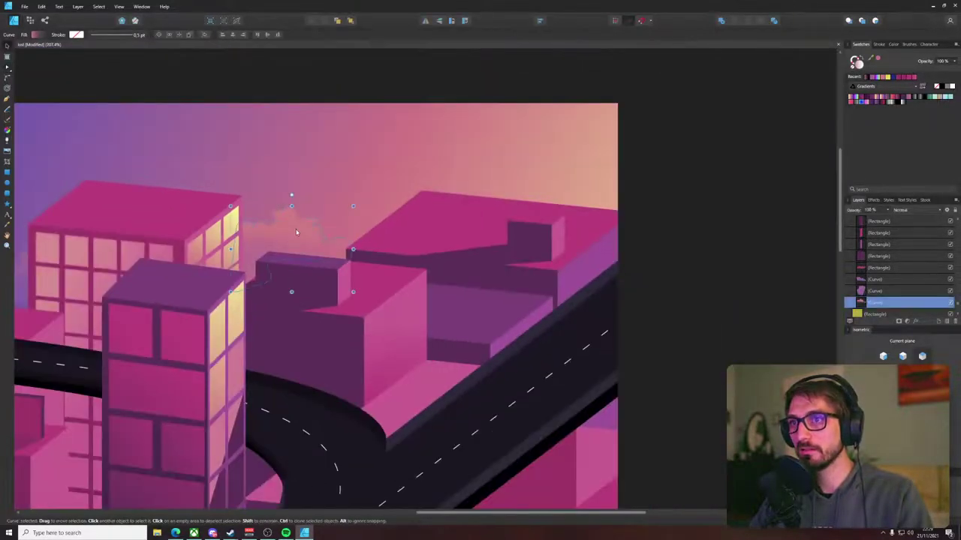
pyautogui.moveTo(297, 247); pyautogui.dragTo(309, 253)
pyautogui.scroll(-4, 307, 247)
pyautogui.click(525, 213)
pyautogui.scroll(4, 307, 237)
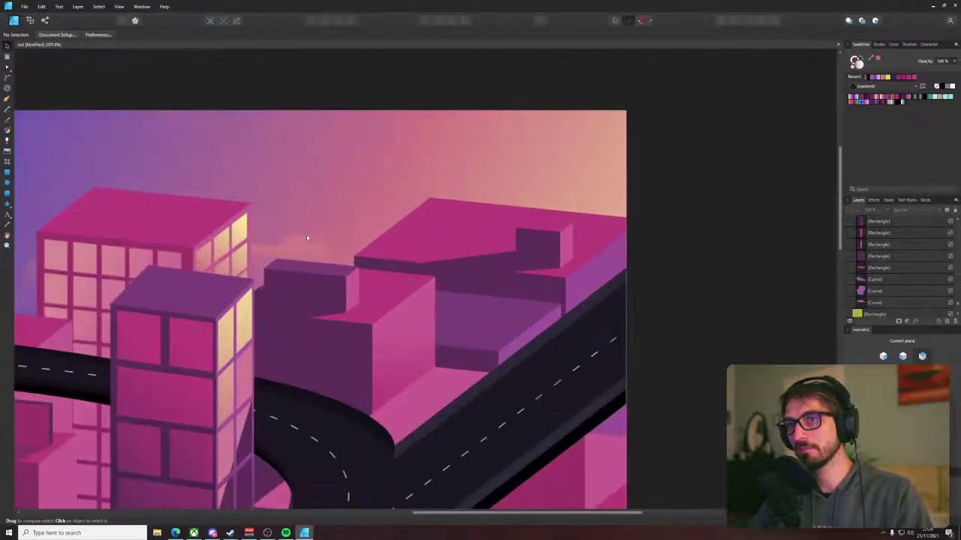
# - Select the flattened cloud and move it straight up into the open sky above the buildings
pyautogui.click(291, 257)
pyautogui.press('g')
pyautogui.click(285, 264)
pyautogui.click(297, 255)
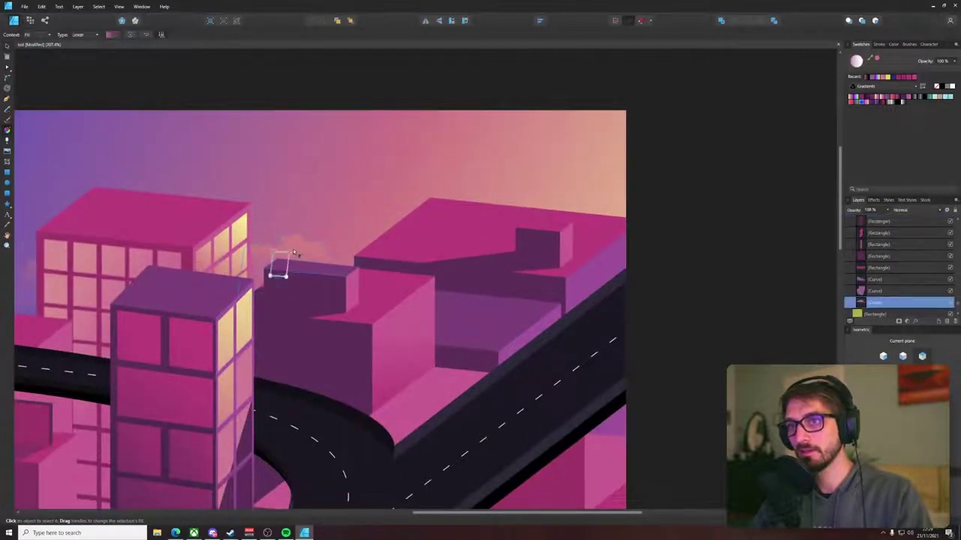
pyautogui.press('v')
pyautogui.moveTo(298, 256); pyautogui.dragTo(299, 161)
# - Recolour the cloud's transparent gradient stop from the sky beside the windowed block, keeping its opacity at 0%
pyautogui.click(35, 35)
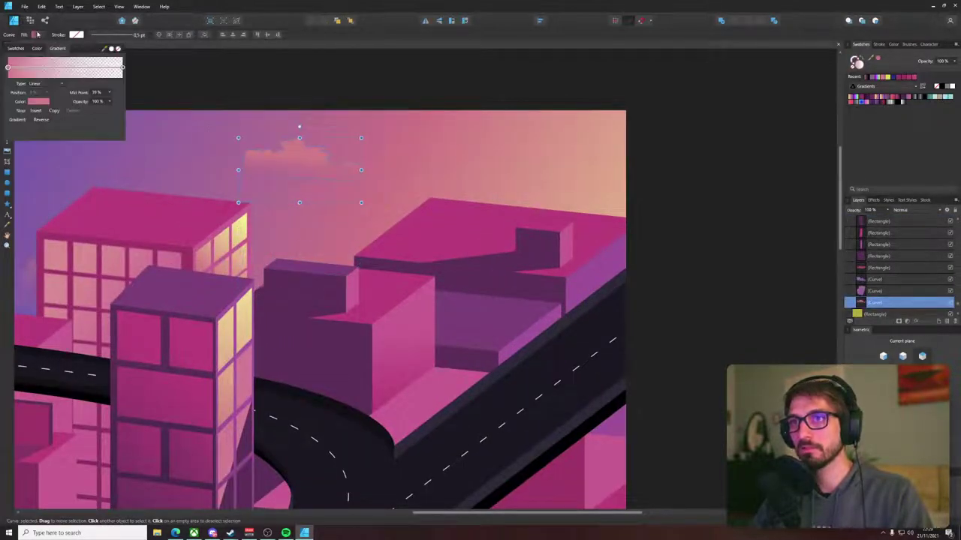
pyautogui.click(123, 68)
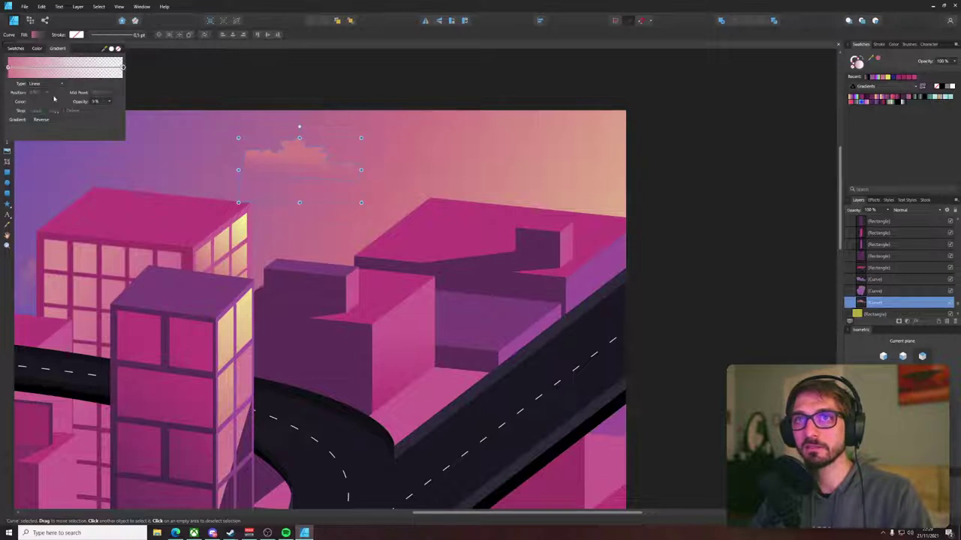
pyautogui.click(39, 102)
pyautogui.moveTo(87, 114); pyautogui.dragTo(259, 265)
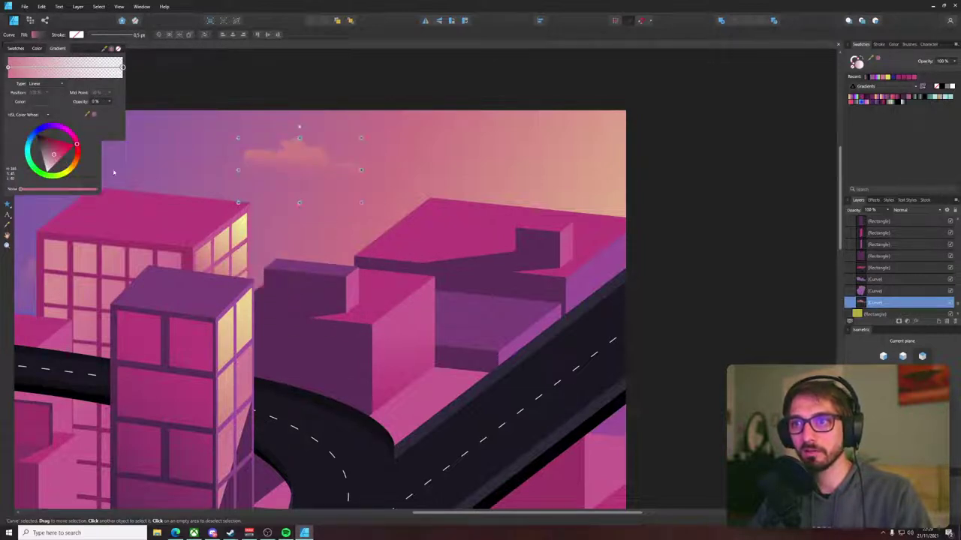
pyautogui.click(94, 114)
pyautogui.click(111, 108)
pyautogui.click(110, 102)
pyautogui.moveTo(111, 110); pyautogui.dragTo(71, 91)
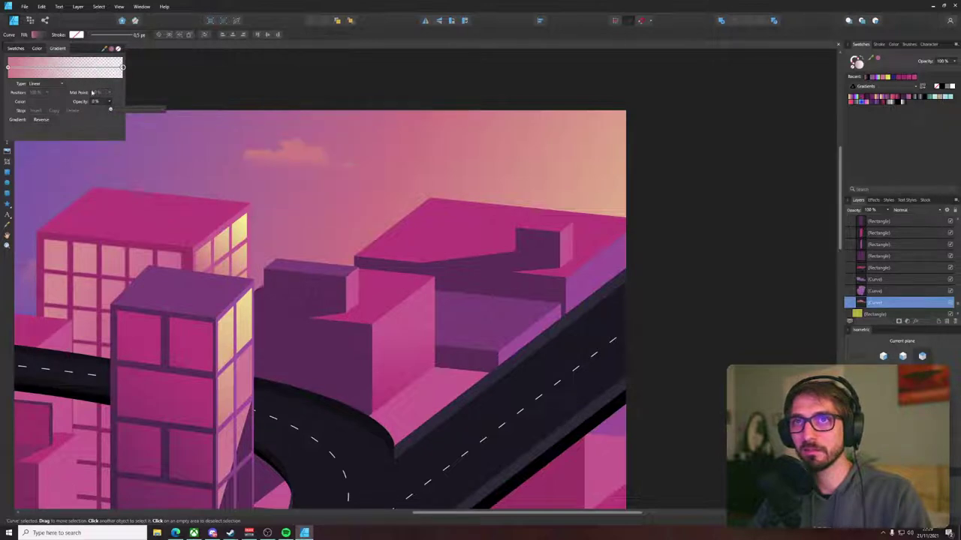
# - Move the cloud back down behind the purple block, next to the windowed building, and deselect it
pyautogui.press('g')
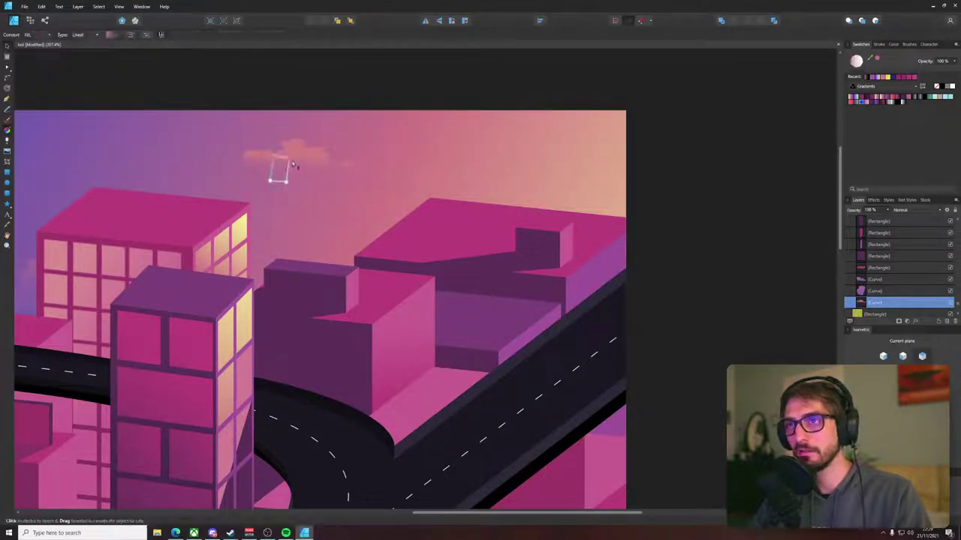
pyautogui.press('v')
pyautogui.moveTo(290, 172); pyautogui.dragTo(296, 263)
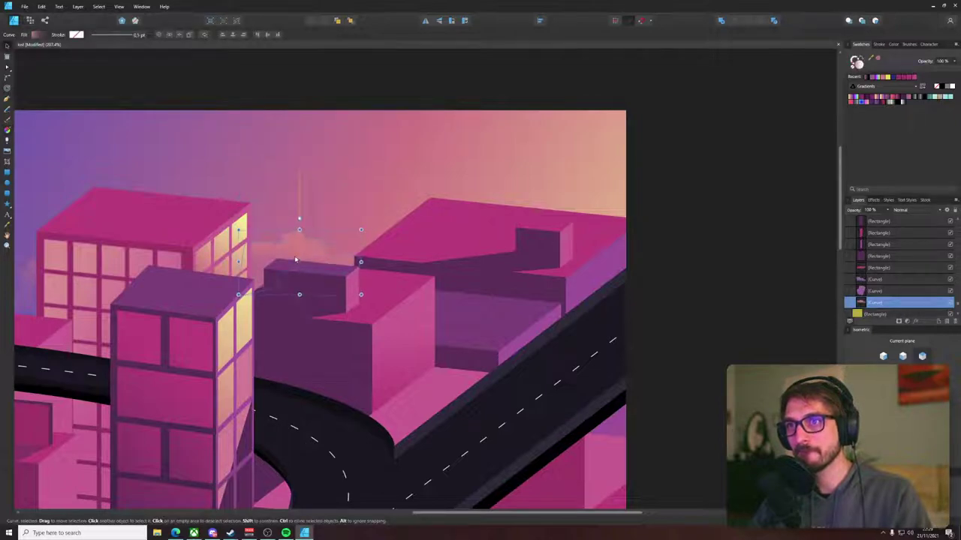
pyautogui.click(759, 279)
pyautogui.scroll(-3, 743, 278)
pyautogui.scroll(2, 487, 256)
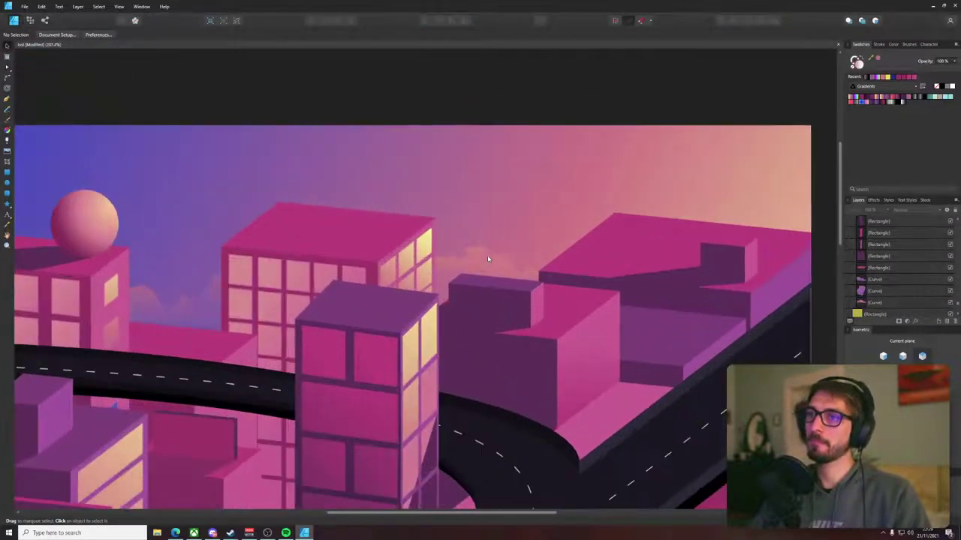
# - Switch the cloud's opaque gradient stop to HSL Sliders and adjust its colour slightly
pyautogui.click(487, 259)
pyautogui.click(37, 35)
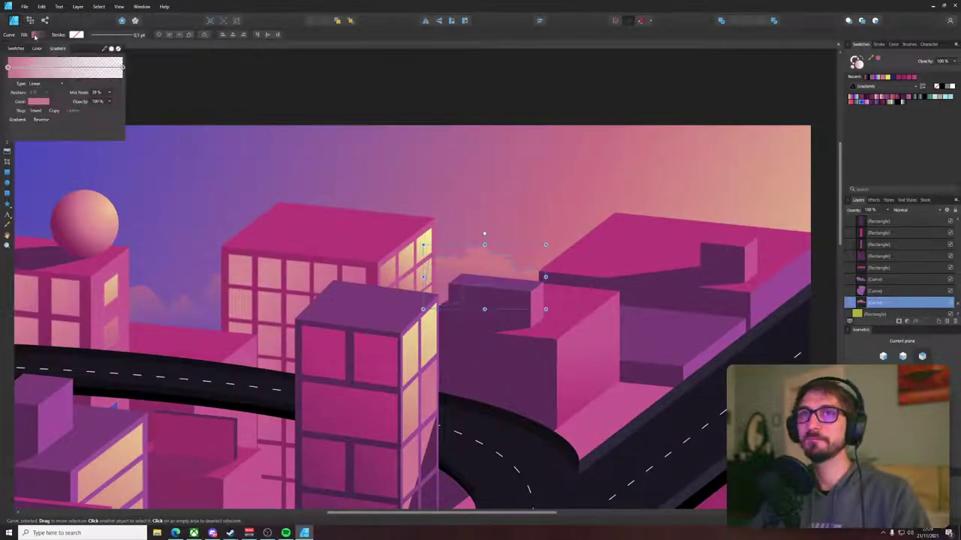
pyautogui.click(37, 102)
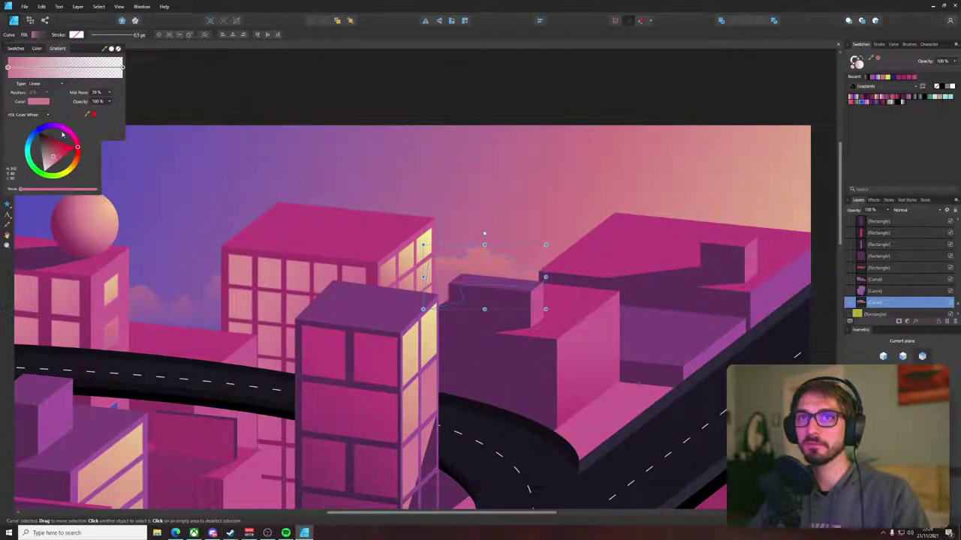
pyautogui.click(39, 114)
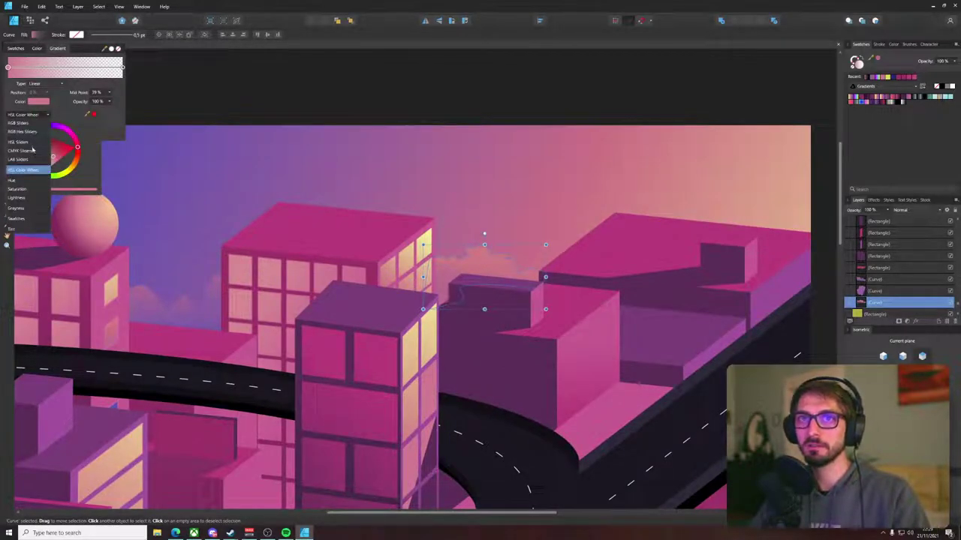
pyautogui.click(28, 143)
pyautogui.moveTo(56, 144); pyautogui.dragTo(42, 132)
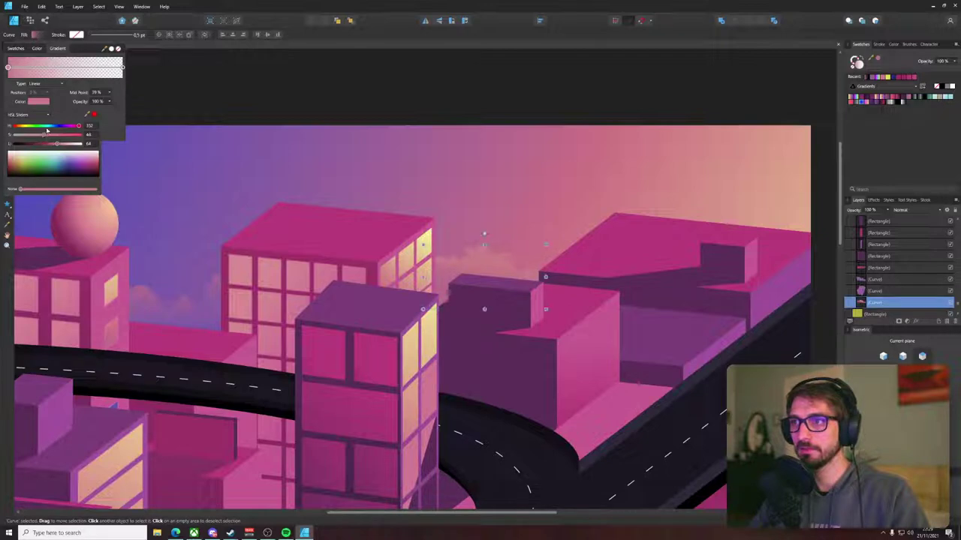
# - Try filling the cloud with a flat colour sampled from the sky beside the windowed block
pyautogui.press('i')
pyautogui.click(444, 240)
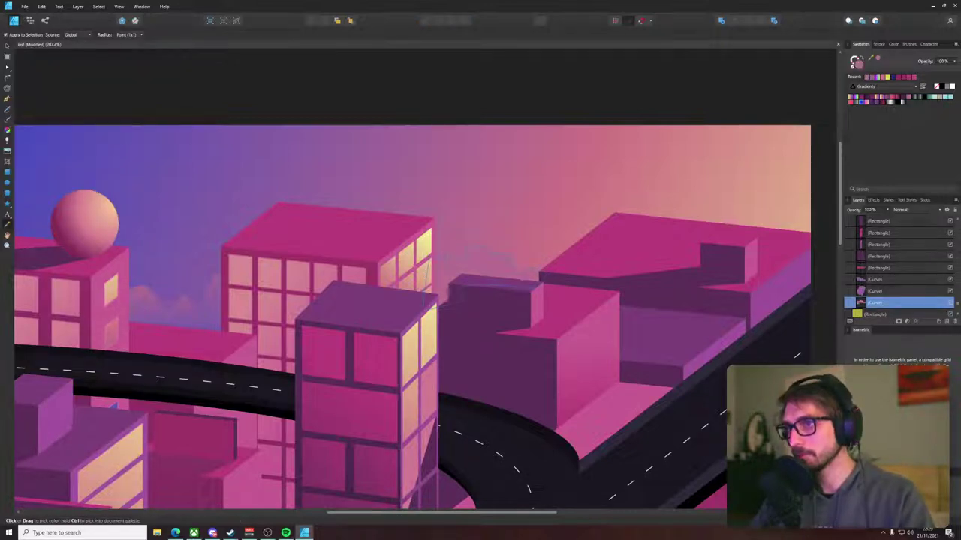
pyautogui.press('v')
pyautogui.click(508, 117)
pyautogui.click(499, 259)
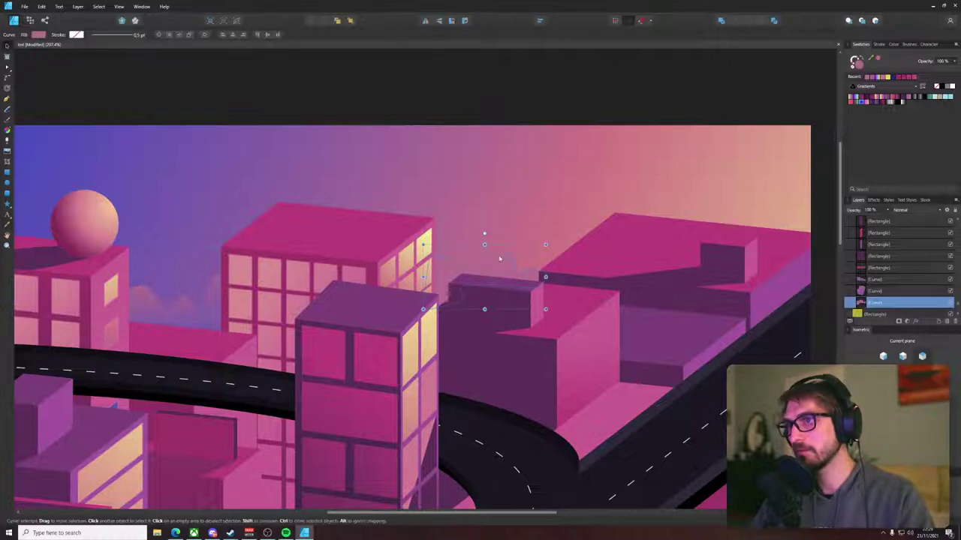
pyautogui.click(65, 53)
pyautogui.hotkey('ctrl', 'z')
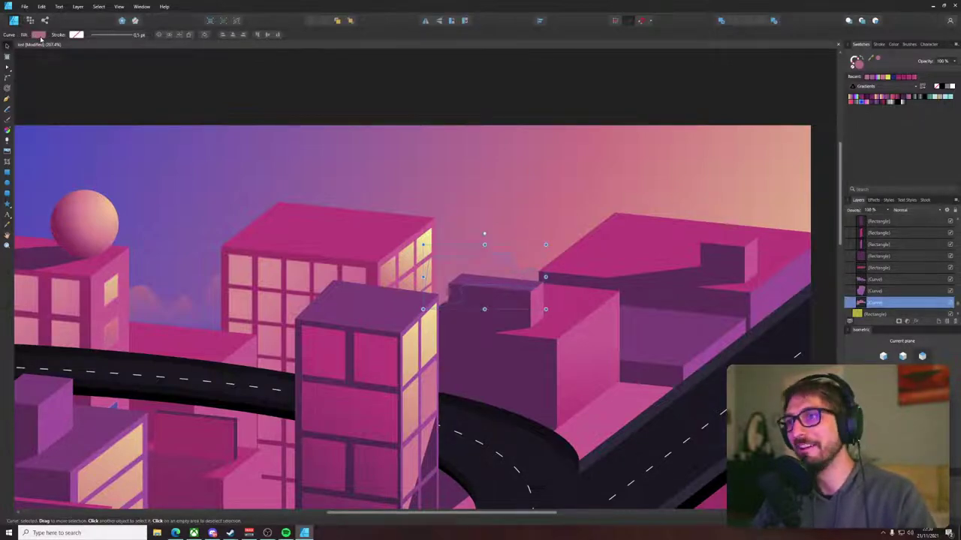
# - Recolour the cloud gradient's opaque stop with a pink sampled from the sky just above the cloud
pyautogui.click(38, 35)
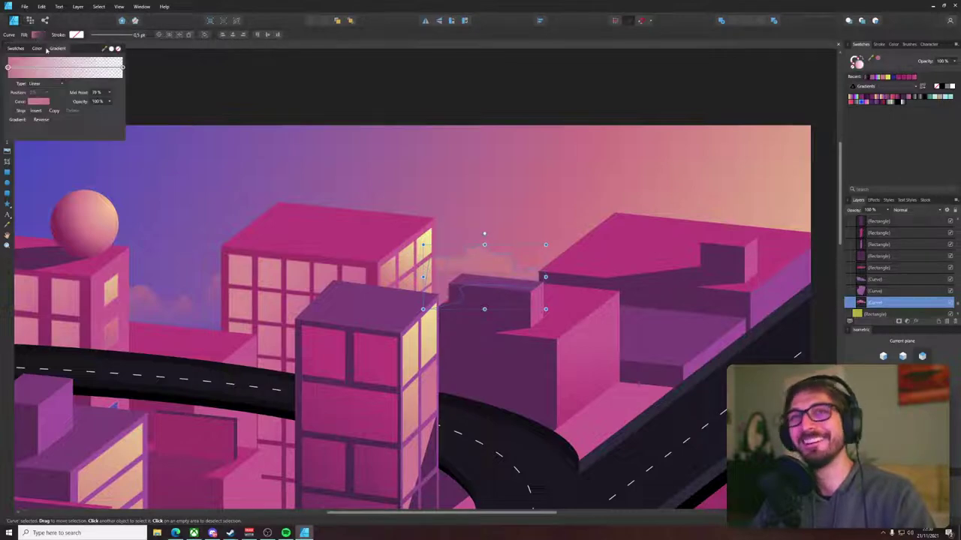
pyautogui.click(36, 104)
pyautogui.moveTo(94, 115); pyautogui.dragTo(488, 241)
pyautogui.click(95, 115)
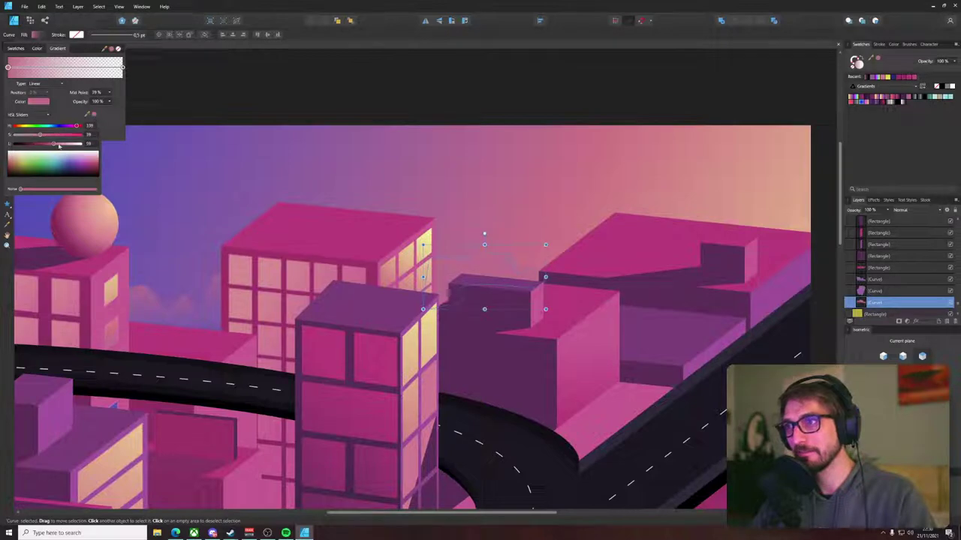
# - Lighten and slightly saturate the opaque pink stop of the cloud's gradient, shift its hue a little, and deselect the cloud
pyautogui.moveTo(54, 147); pyautogui.dragTo(57, 147)
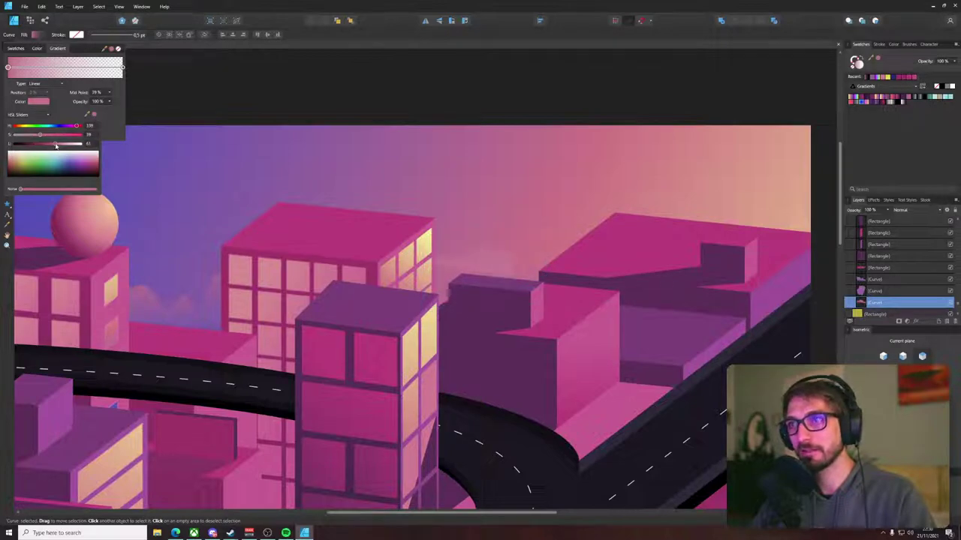
pyautogui.moveTo(41, 136); pyautogui.dragTo(44, 137)
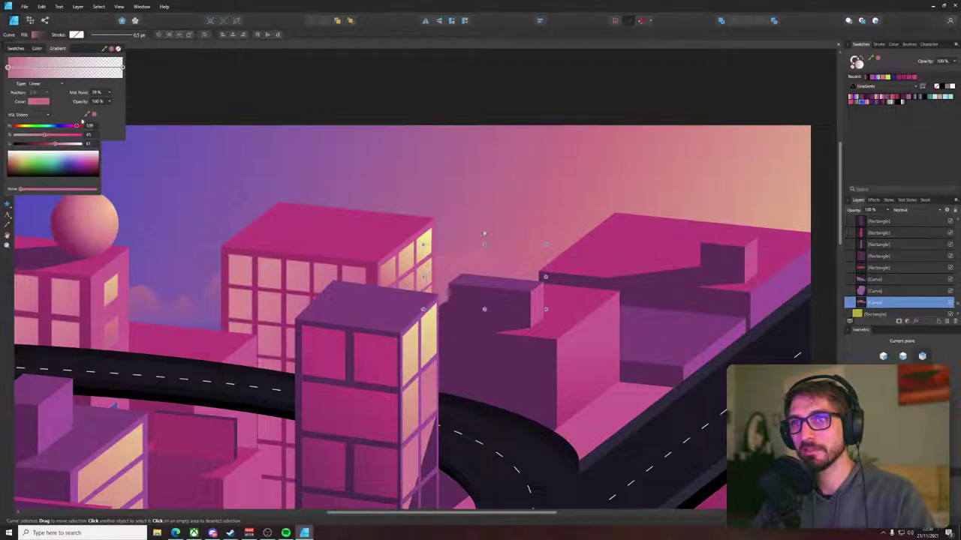
pyautogui.moveTo(88, 115); pyautogui.dragTo(585, 208)
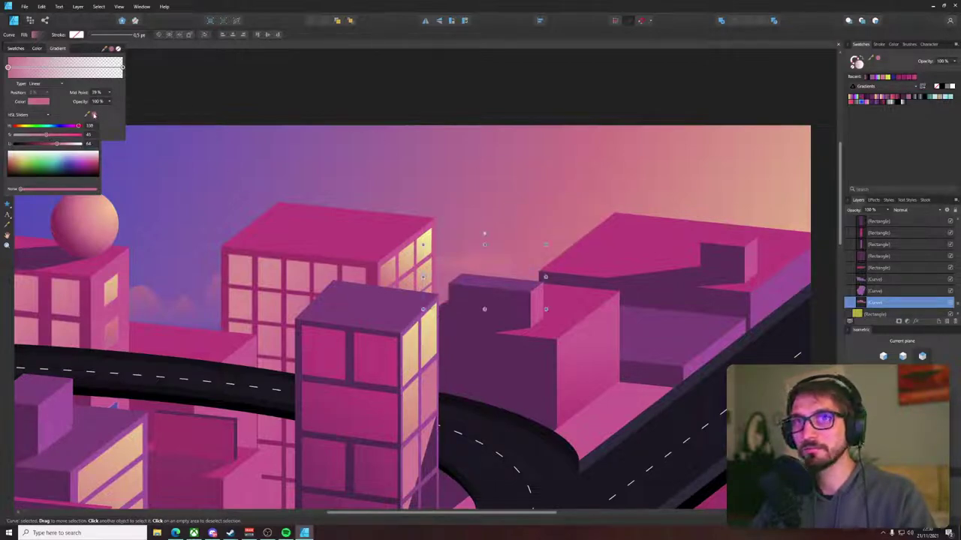
pyautogui.moveTo(56, 146); pyautogui.dragTo(61, 147)
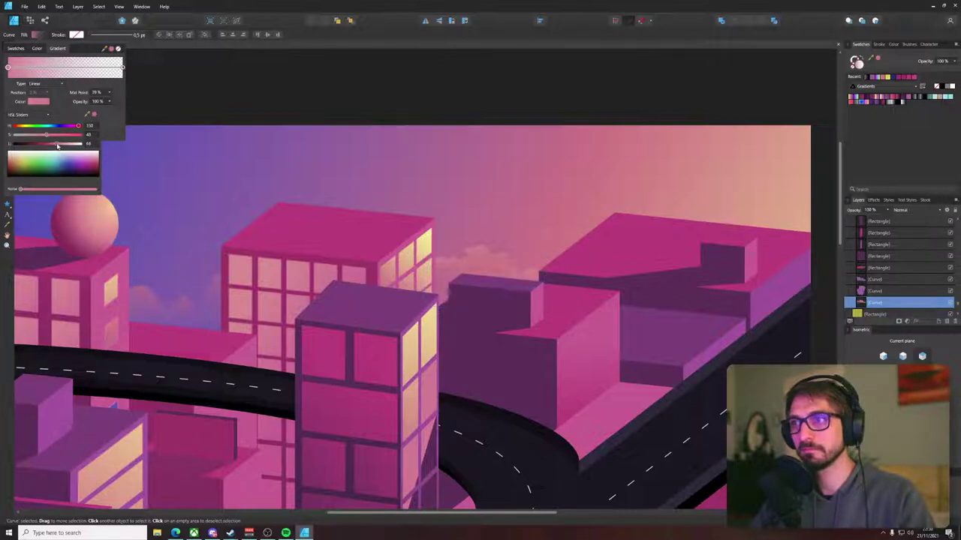
pyautogui.press('i')
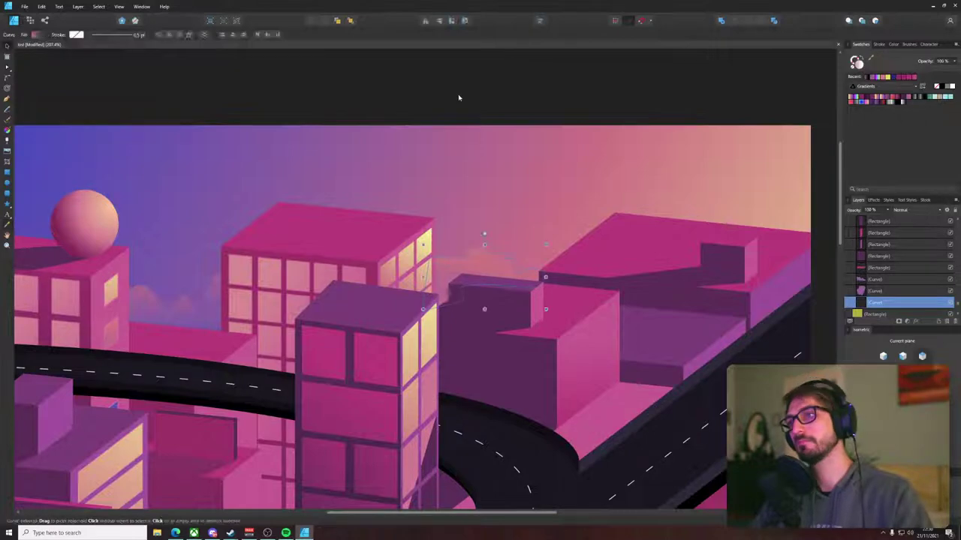
pyautogui.click(458, 96)
pyautogui.scroll(-3, 463, 94)
pyautogui.moveTo(530, 99); pyautogui.dragTo(491, 101)
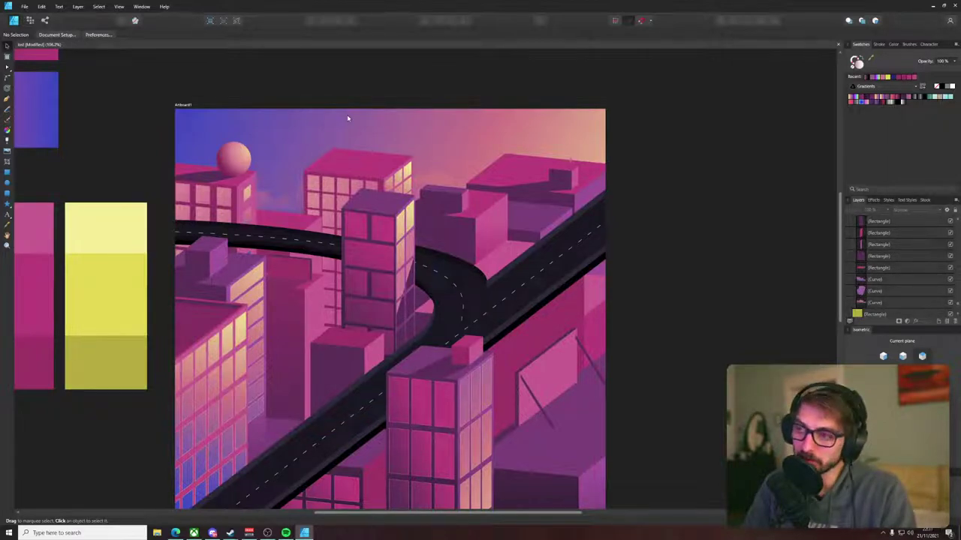
# - Start a new cloud outline with the Pen tool at the lower end of the large magenta roof's sloping left edge
pyautogui.scroll(5, 348, 118)
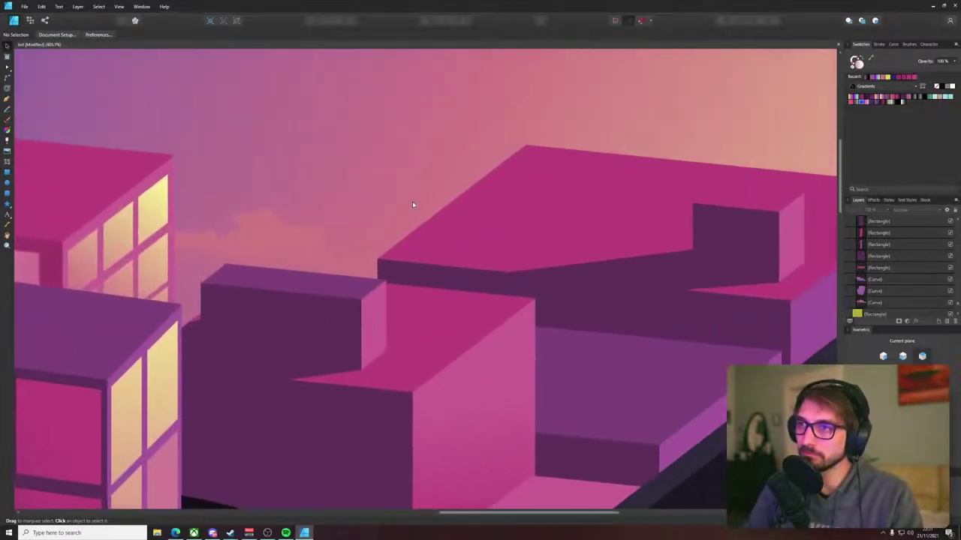
pyautogui.press('p')
pyautogui.scroll(-4, 339, 279)
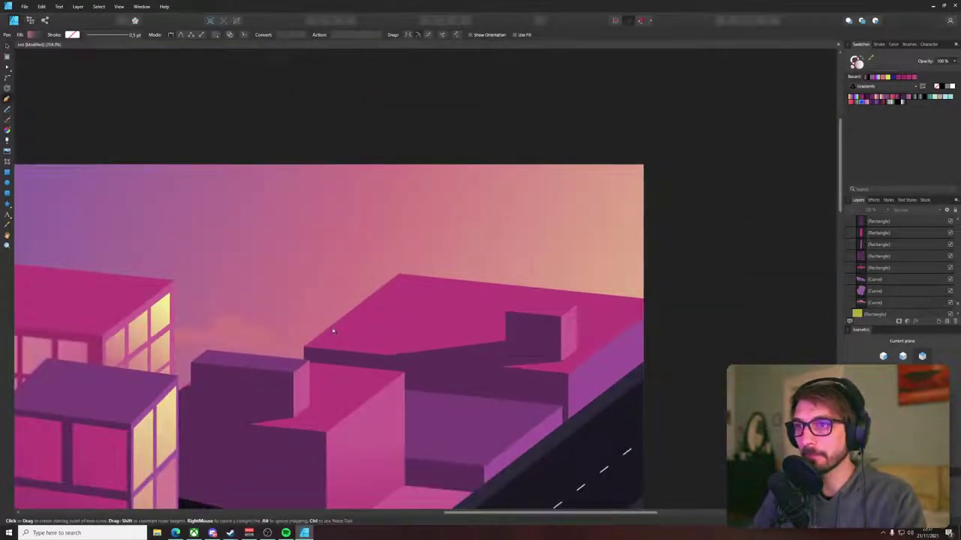
pyautogui.scroll(4, 330, 315)
pyautogui.click(327, 332)
pyautogui.click(329, 304)
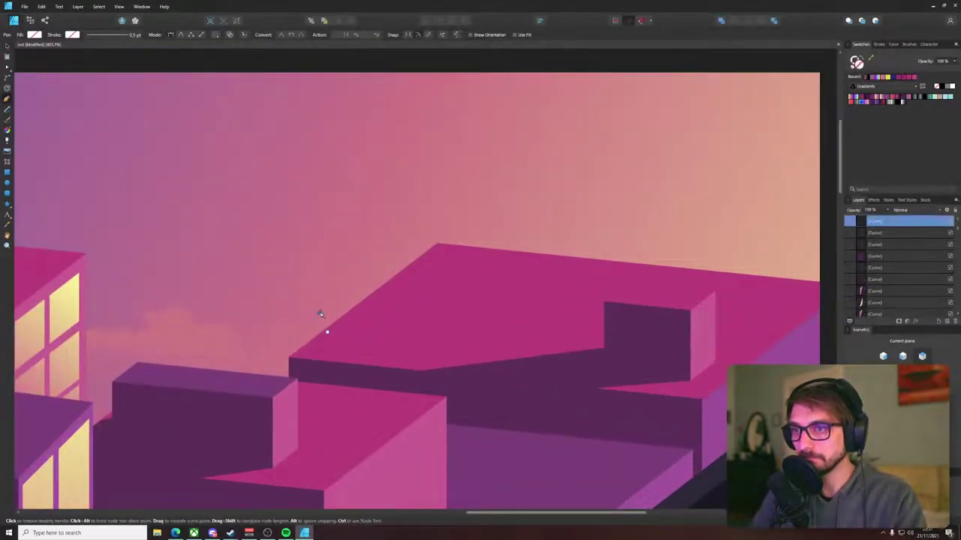
pyautogui.scroll(3, 330, 309)
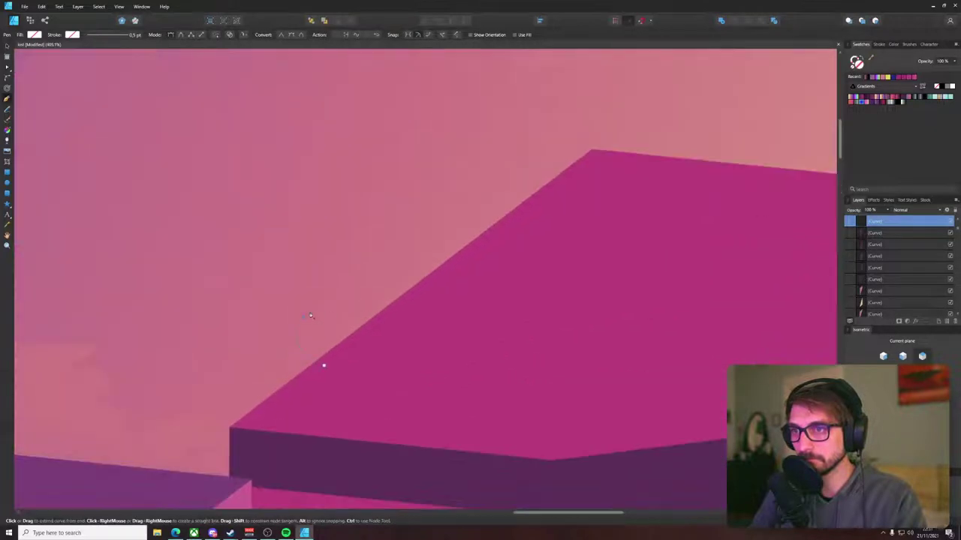
pyautogui.click(347, 287)
# - Continue the bumpy cloud outline up along the roof's sloping left edge to just before its peak
pyautogui.keyDown('alt'); pyautogui.click(353, 260); pyautogui.keyUp('alt')
pyautogui.moveTo(361, 242); pyautogui.dragTo(376, 245)
pyautogui.keyDown('alt'); pyautogui.click(361, 244); pyautogui.keyUp('alt')
pyautogui.click(361, 241)
pyautogui.click(364, 205)
pyautogui.moveTo(394, 208); pyautogui.dragTo(433, 214)
pyautogui.keyDown('alt'); pyautogui.click(410, 209); pyautogui.keyUp('alt')
pyautogui.keyDown('alt'); pyautogui.click(421, 201); pyautogui.keyUp('alt')
pyautogui.click(464, 184)
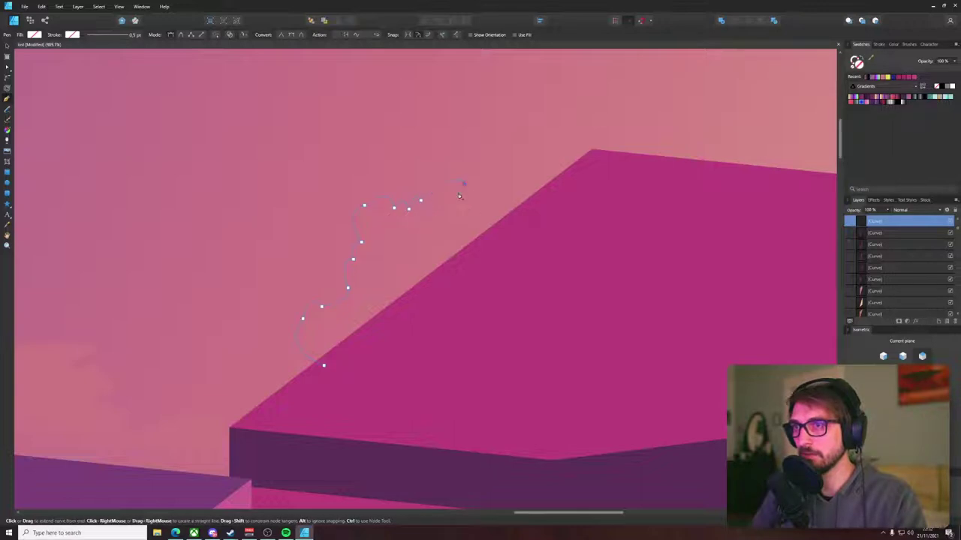
pyautogui.click(491, 173)
pyautogui.click(525, 166)
pyautogui.click(565, 148)
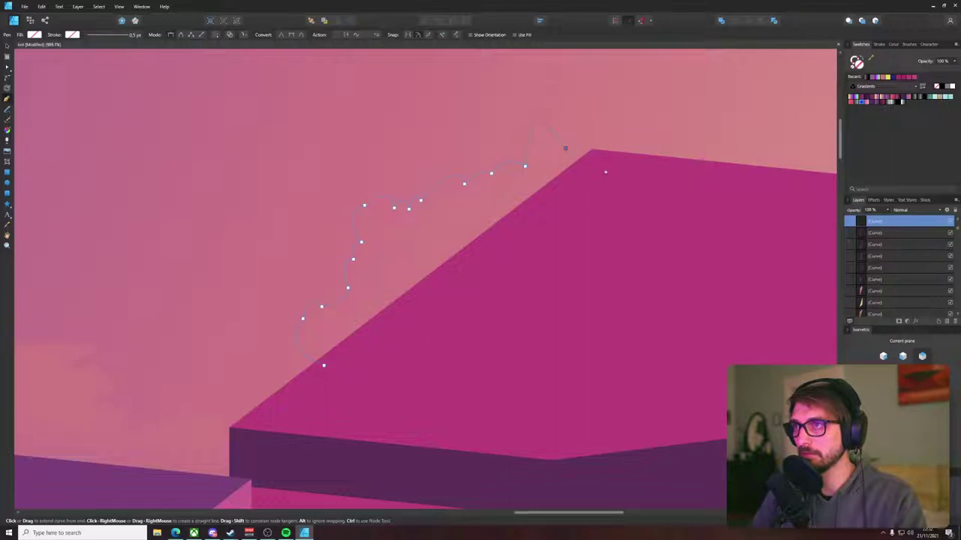
# - Extend the cloud outline past the roof's peak with small puffs along its rear edge
pyautogui.moveTo(564, 161); pyautogui.dragTo(410, 227)
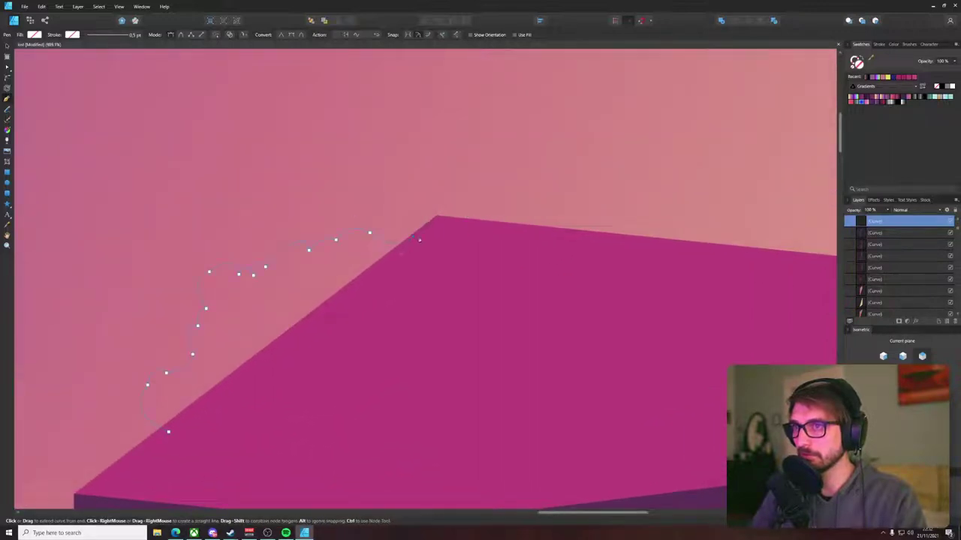
pyautogui.click(492, 207)
pyautogui.click(533, 213)
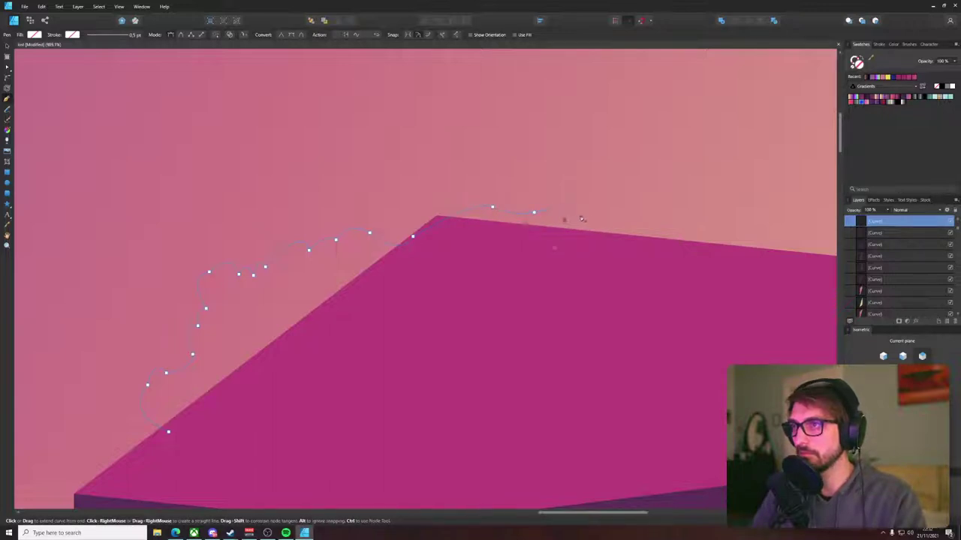
pyautogui.click(582, 215)
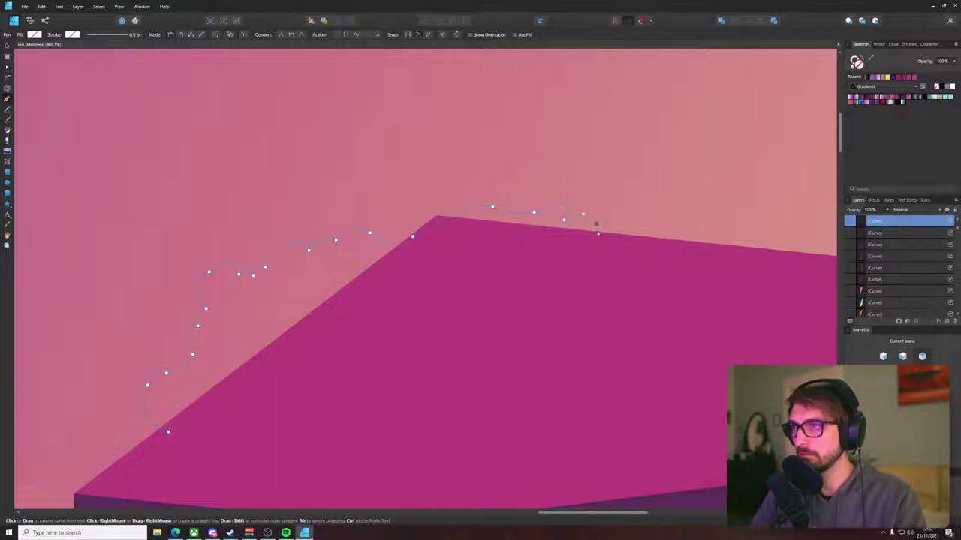
pyautogui.click(642, 204)
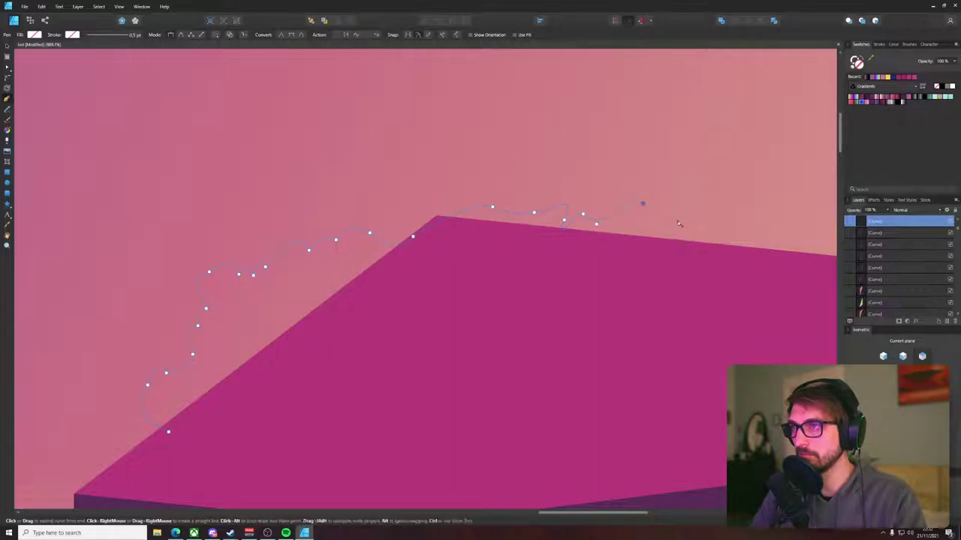
pyautogui.click(661, 229)
pyautogui.click(704, 226)
pyautogui.moveTo(740, 240); pyautogui.dragTo(748, 255)
pyautogui.click(740, 241)
# - Finish the cloud outline with a broad hump that drops behind the roof near the artboard's right edge
pyautogui.scroll(1, 760, 251)
pyautogui.scroll(-5, 760, 252)
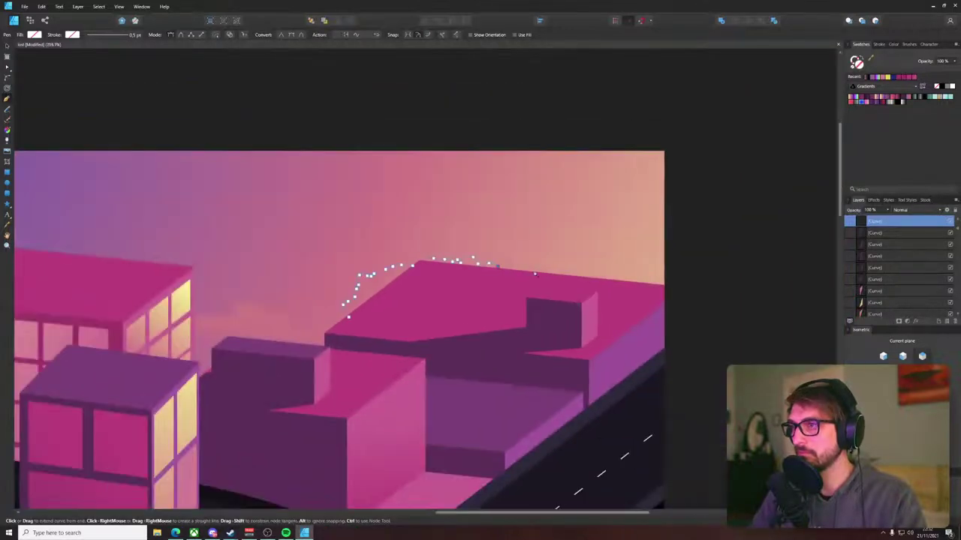
pyautogui.click(570, 262)
pyautogui.click(600, 276)
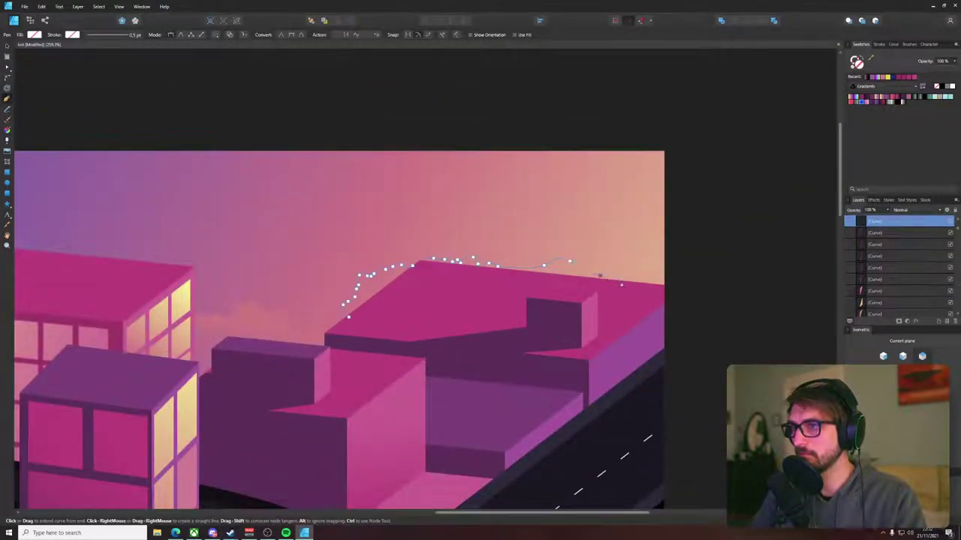
pyautogui.press('v')
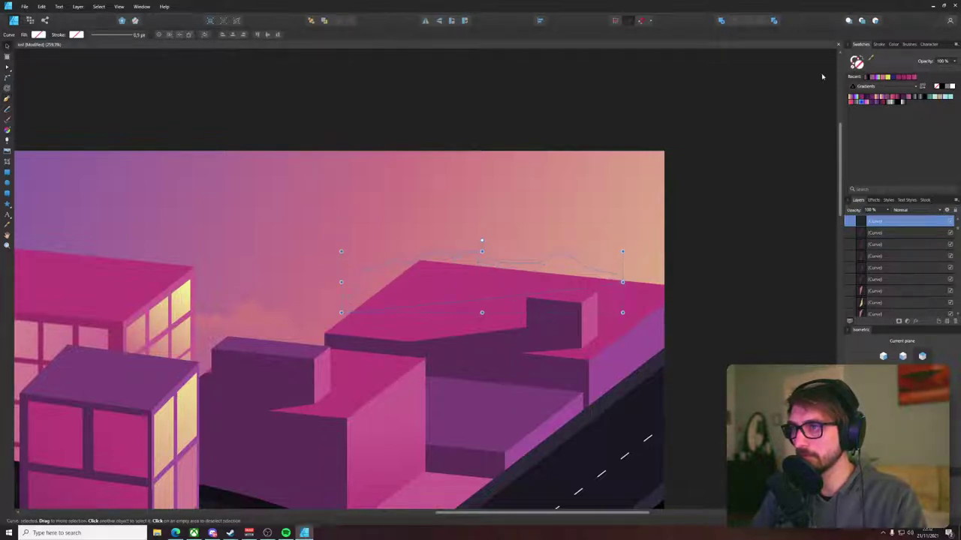
# - Give the new cloud a linear gradient fill whose first stop uses a peach sampled from the sky near the artboard's right edge
pyautogui.click(38, 35)
pyautogui.click(57, 49)
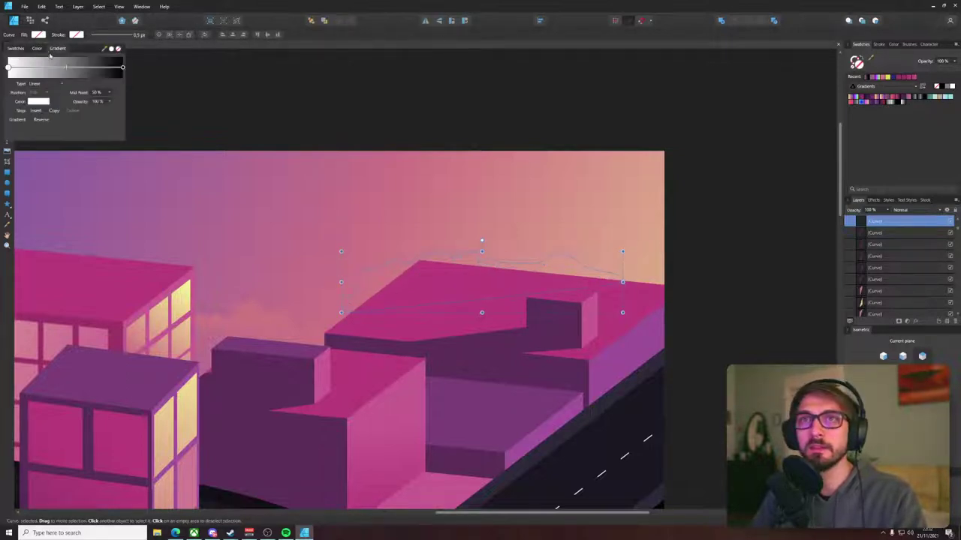
pyautogui.click(35, 103)
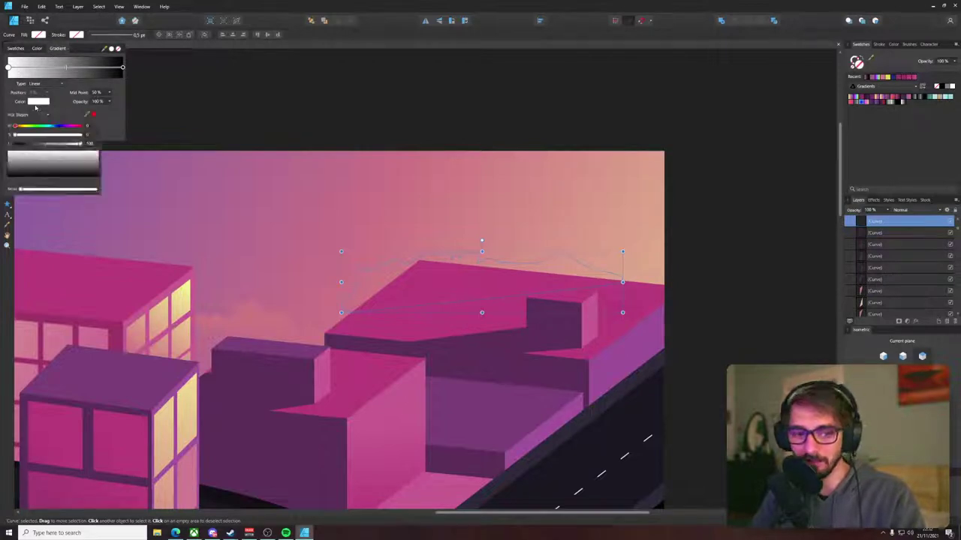
pyautogui.click(44, 103)
pyautogui.click(44, 103)
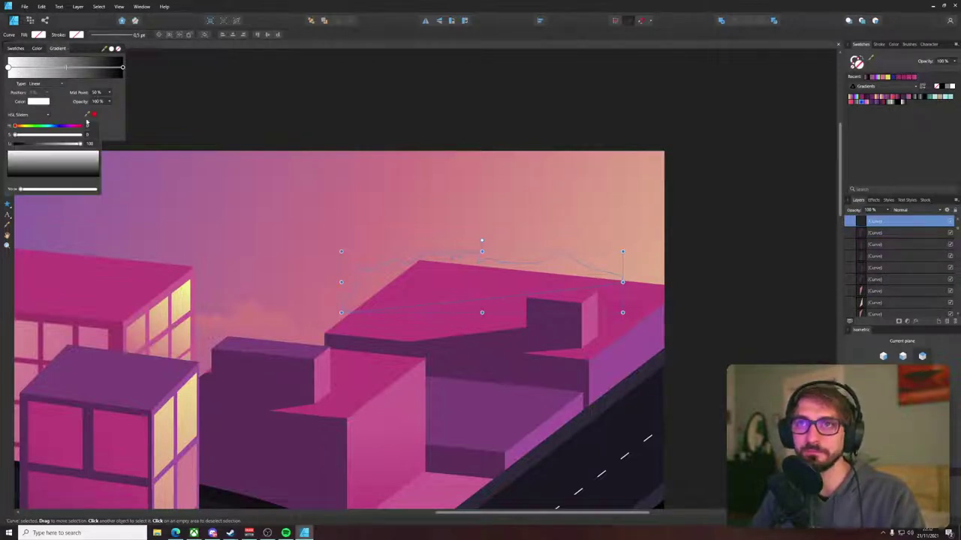
pyautogui.moveTo(95, 114); pyautogui.dragTo(657, 262)
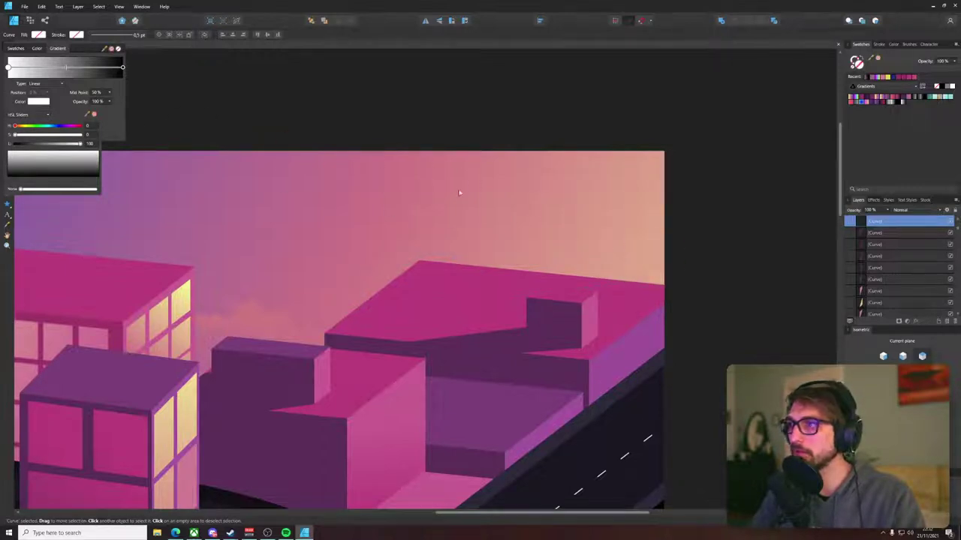
pyautogui.click(93, 116)
# - Recolour the gradient's black end stop with a colour sampled from the sky beside the cloud and make it fully transparent
pyautogui.click(122, 67)
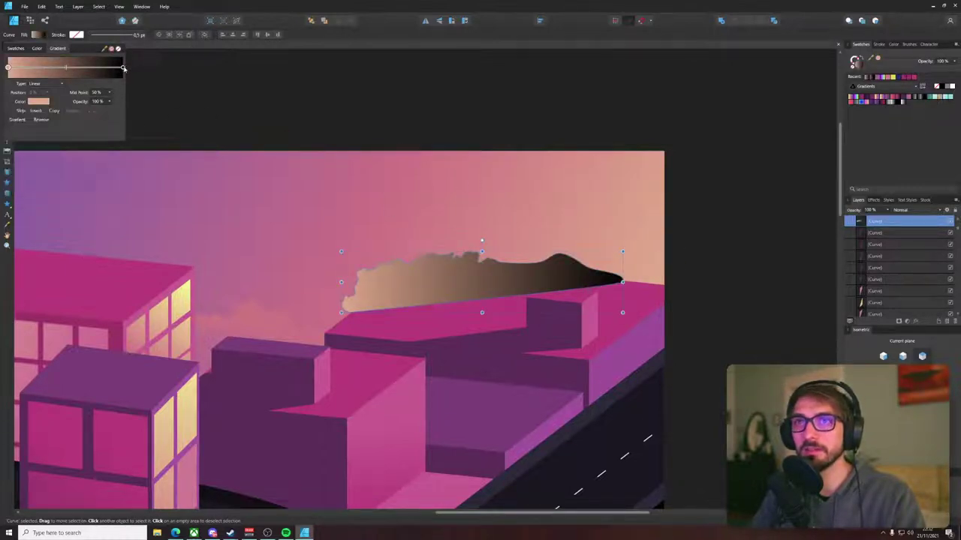
pyautogui.moveTo(93, 115); pyautogui.dragTo(515, 257)
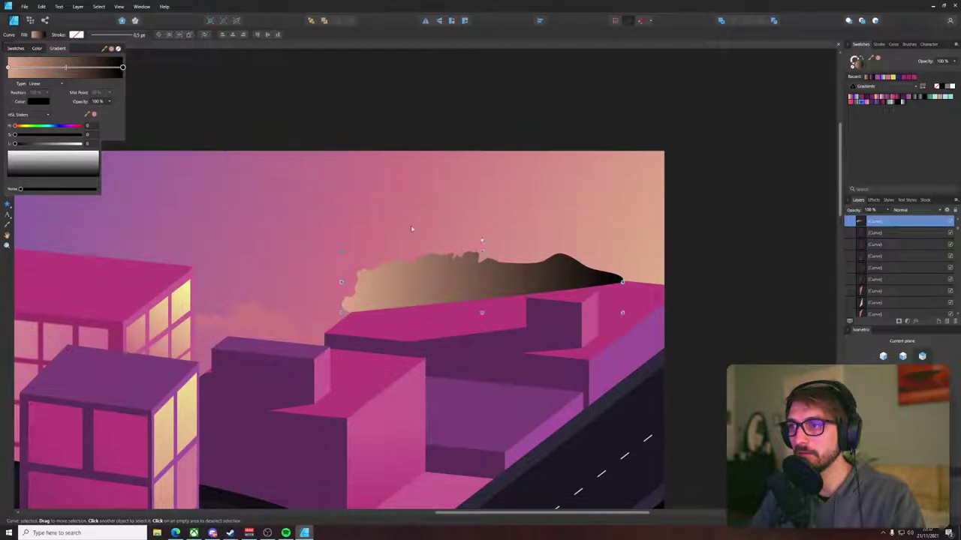
pyautogui.click(94, 114)
pyautogui.click(110, 102)
pyautogui.click(111, 102)
pyautogui.moveTo(113, 109); pyautogui.dragTo(46, 119)
# - Run the cloud's gradient downward from its upper edge so it fades toward the base, and send the cloud behind the buildings
pyautogui.press('g')
pyautogui.moveTo(471, 256); pyautogui.dragTo(475, 292)
pyautogui.press('v')
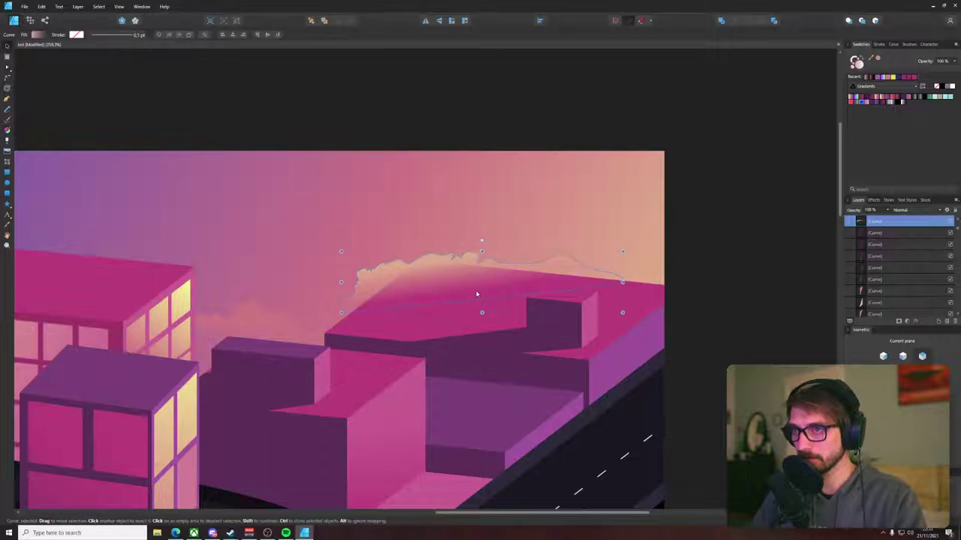
pyautogui.hotkey('ctrl', 'shift', '[')
# - Examine the new cloud's edge up close and against the whole illustration, leaving nothing selected
pyautogui.scroll(4, 445, 251)
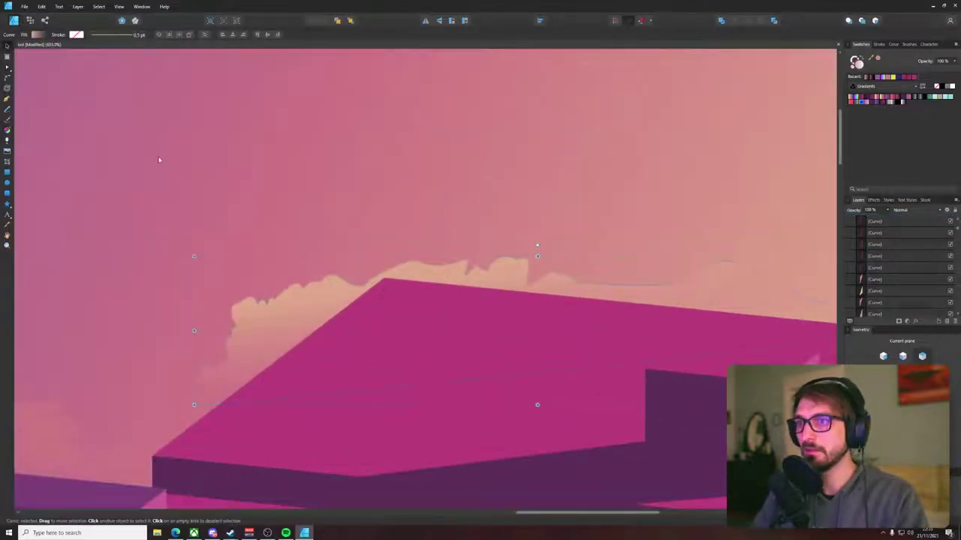
pyautogui.scroll(-3, 158, 160)
pyautogui.hotkey('ctrl', 'd')
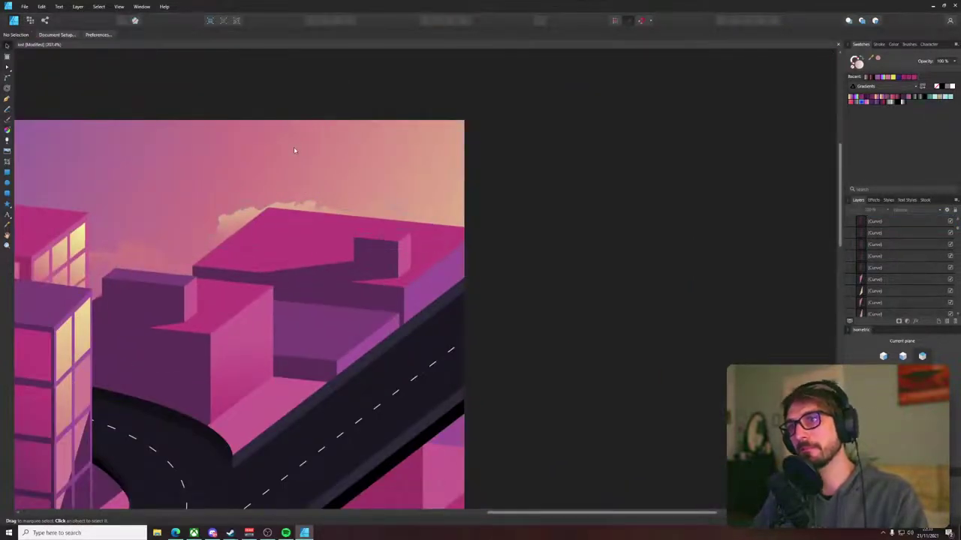
pyautogui.scroll(-3, 295, 151)
pyautogui.scroll(4, 297, 166)
pyautogui.scroll(-6, 312, 165)
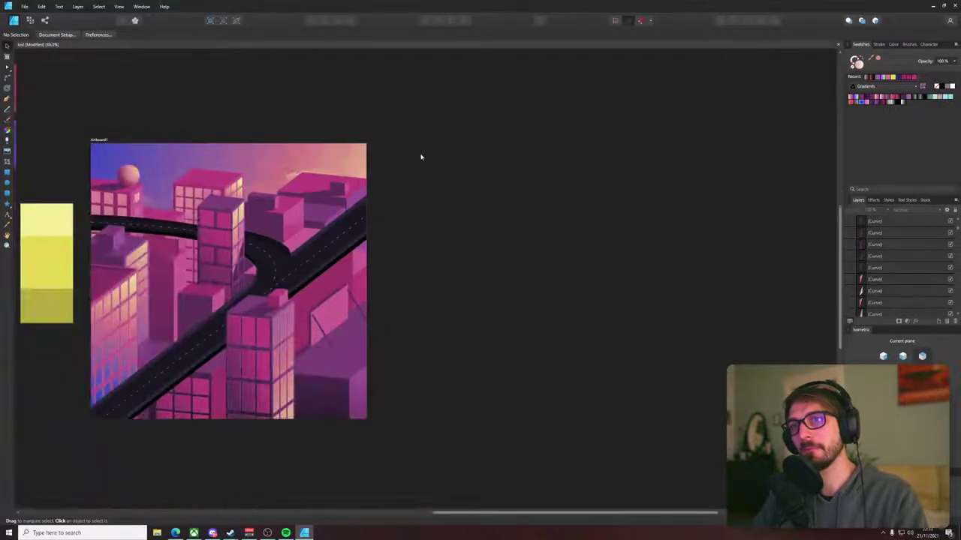
pyautogui.scroll(3, 334, 173)
pyautogui.click(300, 182)
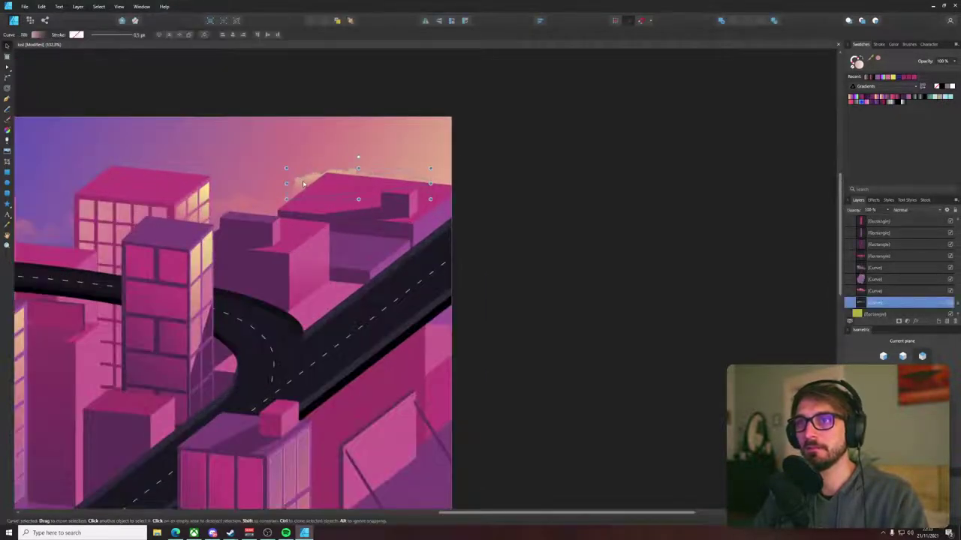
pyautogui.hotkey('ctrl', 'd')
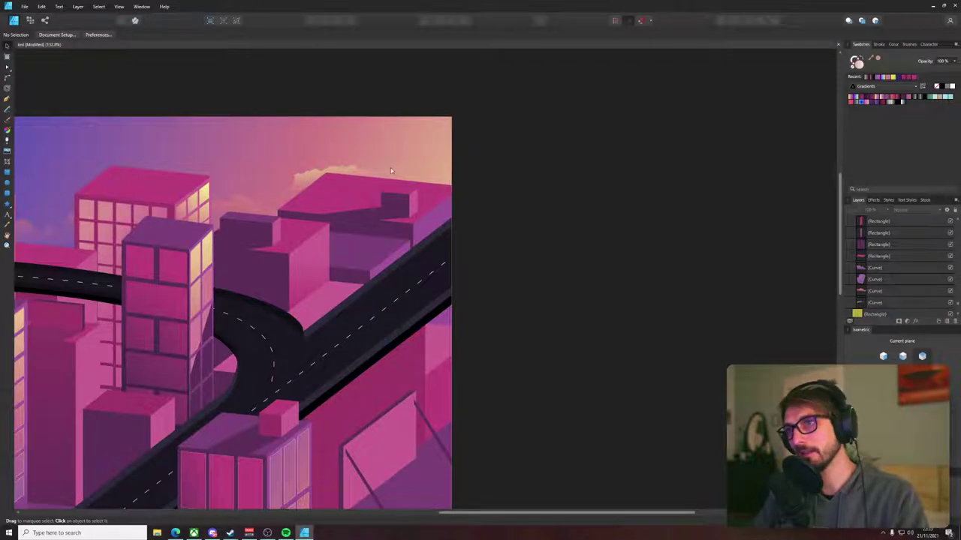
# - Edit the new cloud's nodes to add small puffs to the flat stretch of outline before the large hump
pyautogui.scroll(3, 396, 179)
pyautogui.doubleClick(396, 172)
pyautogui.scroll(3, 381, 175)
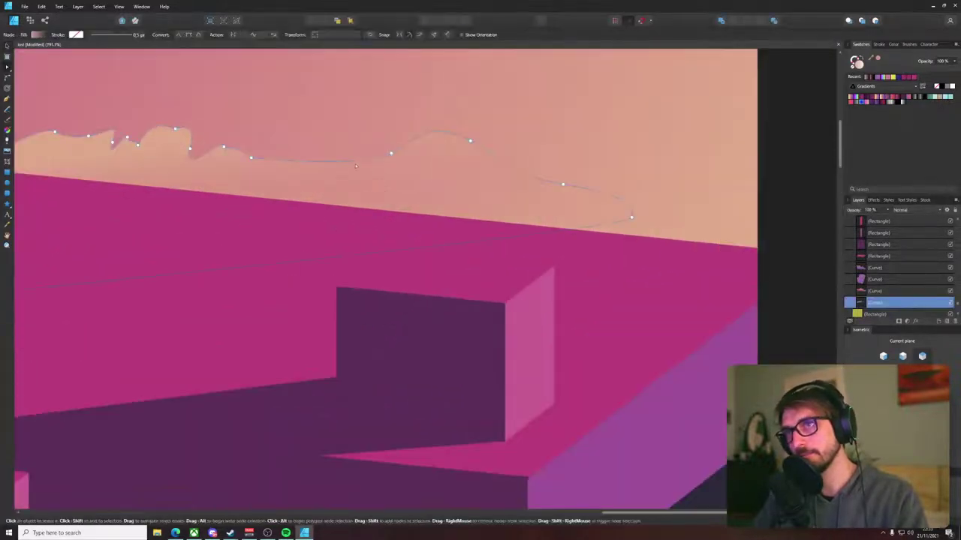
pyautogui.moveTo(340, 161); pyautogui.dragTo(320, 143)
pyautogui.click(306, 151)
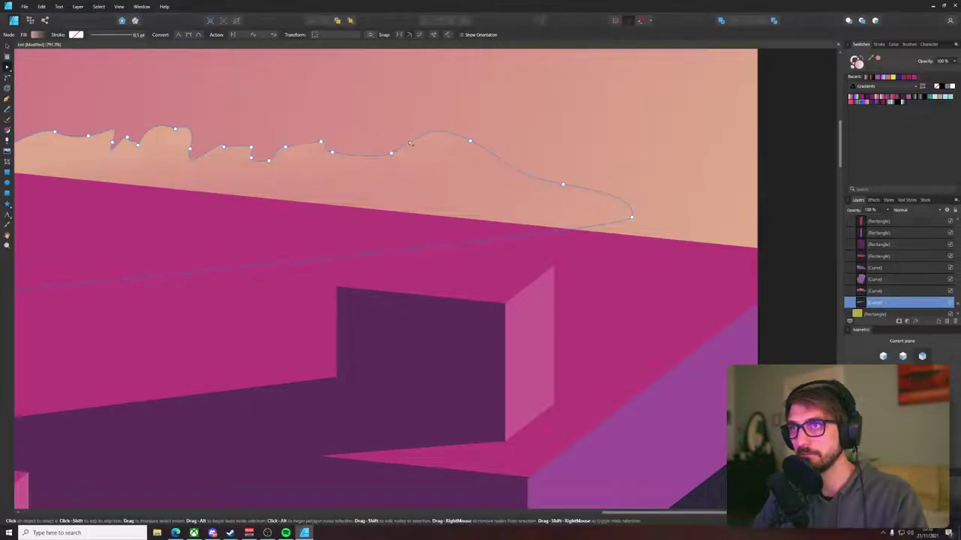
# - Reshape the cloud's outline around the large hump, pulling a dip into the stretch before it and breaking up its crest
pyautogui.click(373, 156)
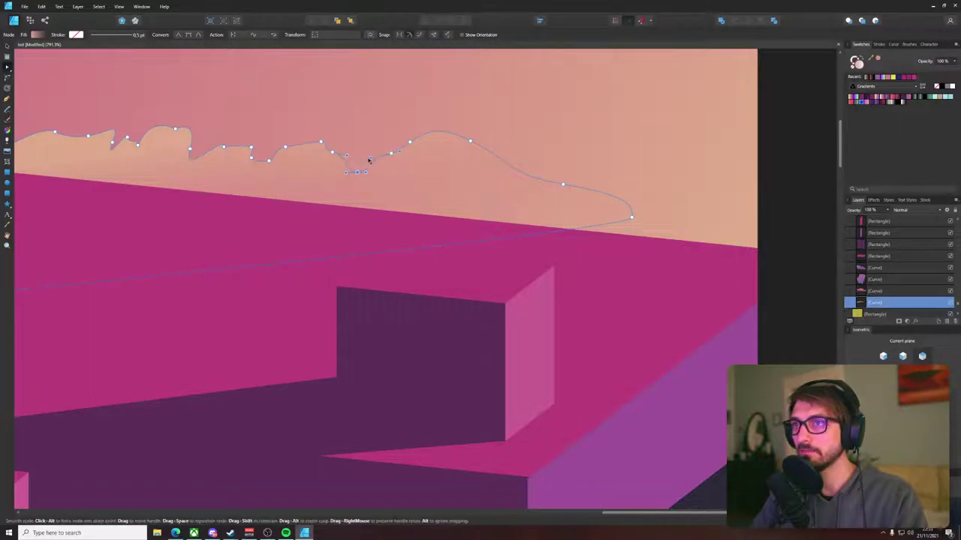
pyautogui.scroll(-3, 421, 153)
pyautogui.click(438, 150)
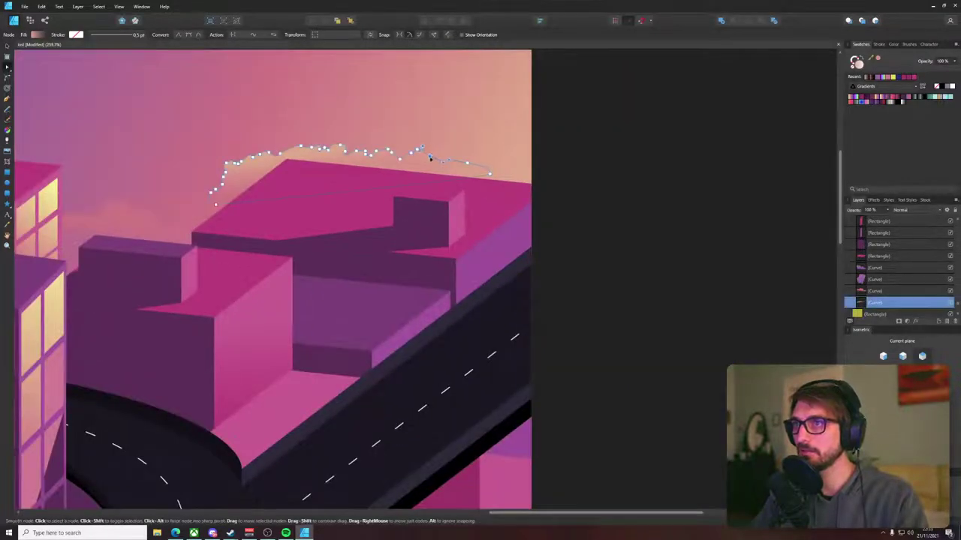
pyautogui.scroll(2, 424, 154)
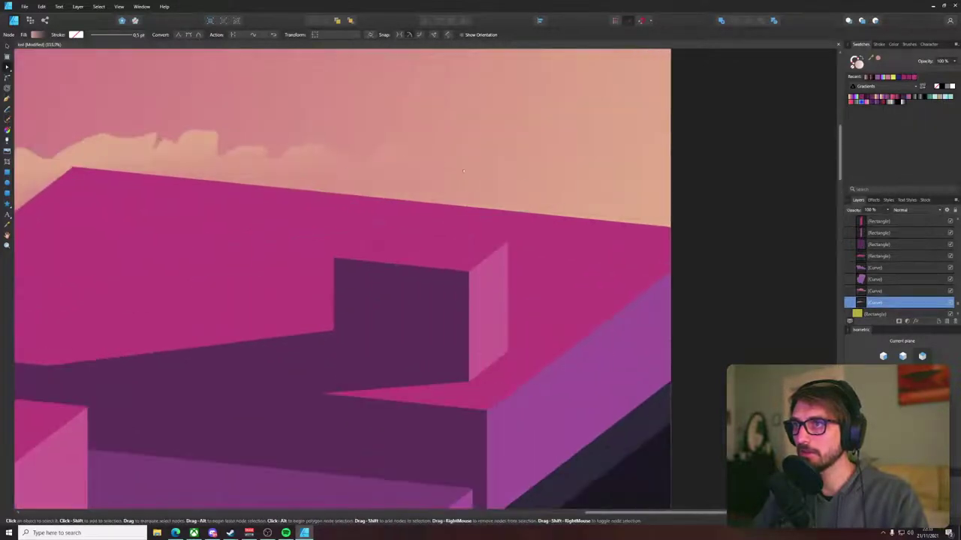
pyautogui.click(407, 145)
pyautogui.moveTo(408, 146); pyautogui.dragTo(414, 144)
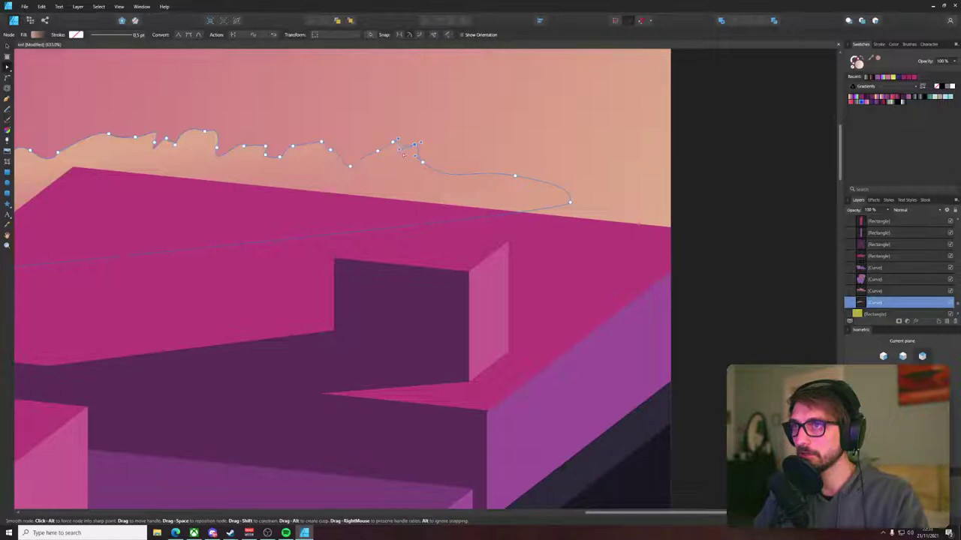
# - Add a small puff to the cloud's tapering end, touch up the dip before the hump, and leave nothing selected
pyautogui.click(472, 165)
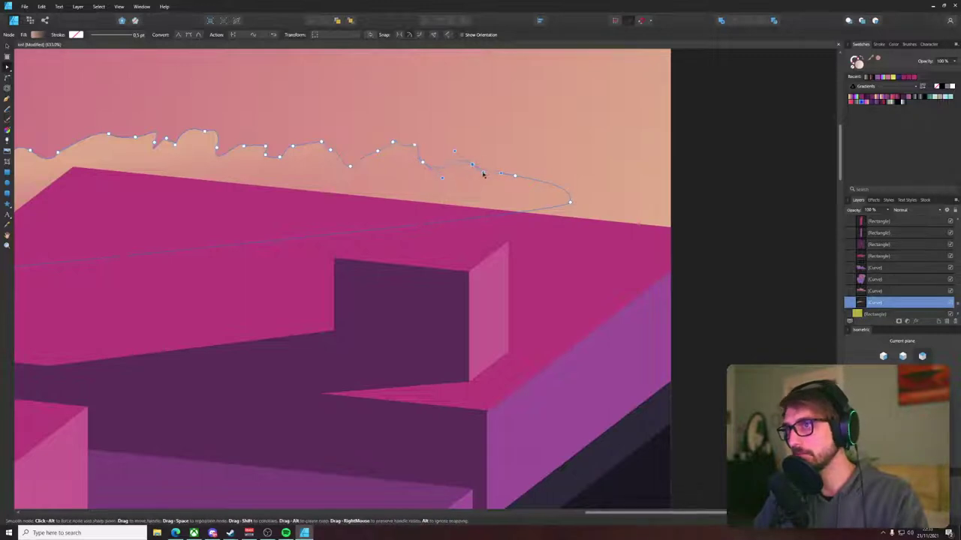
pyautogui.hotkey('ctrl', 'd')
pyautogui.scroll(-4, 496, 154)
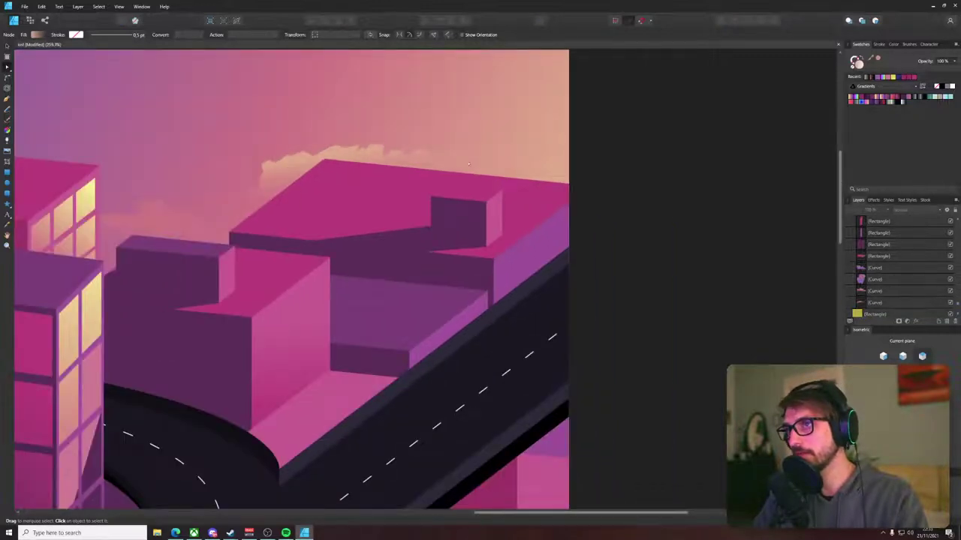
pyautogui.click(471, 163)
pyautogui.scroll(2, 472, 162)
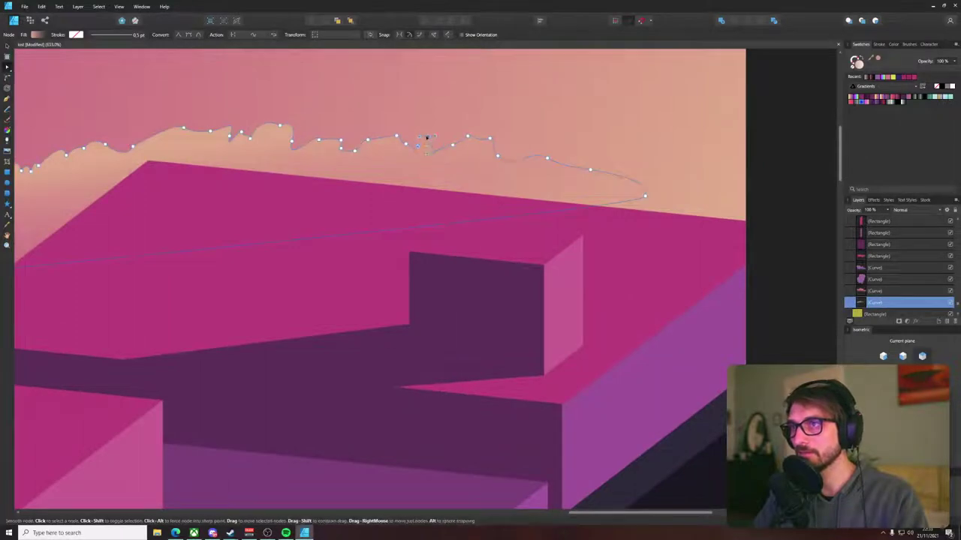
pyautogui.hotkey('ctrl', 'd')
pyautogui.scroll(-5, 425, 140)
pyautogui.scroll(-3, 524, 129)
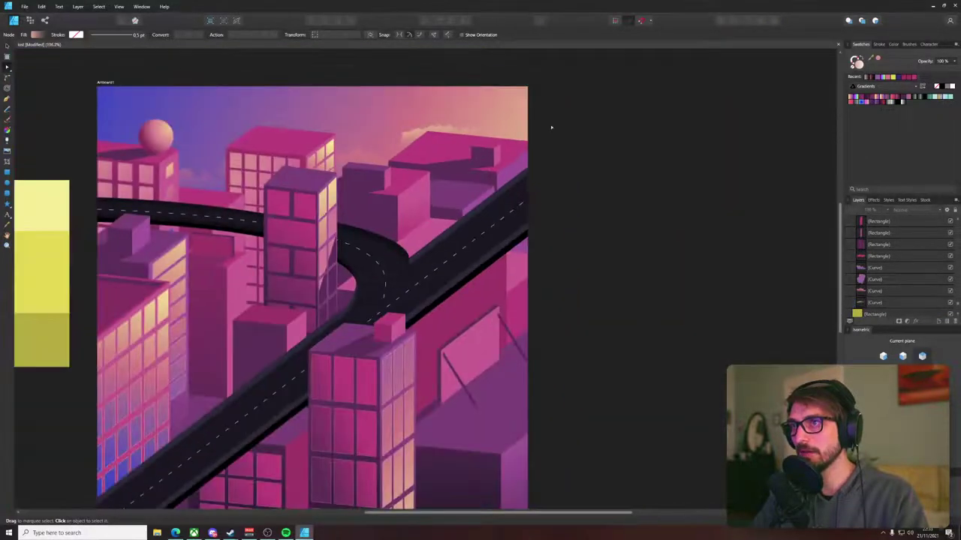
pyautogui.scroll(-1, 581, 121)
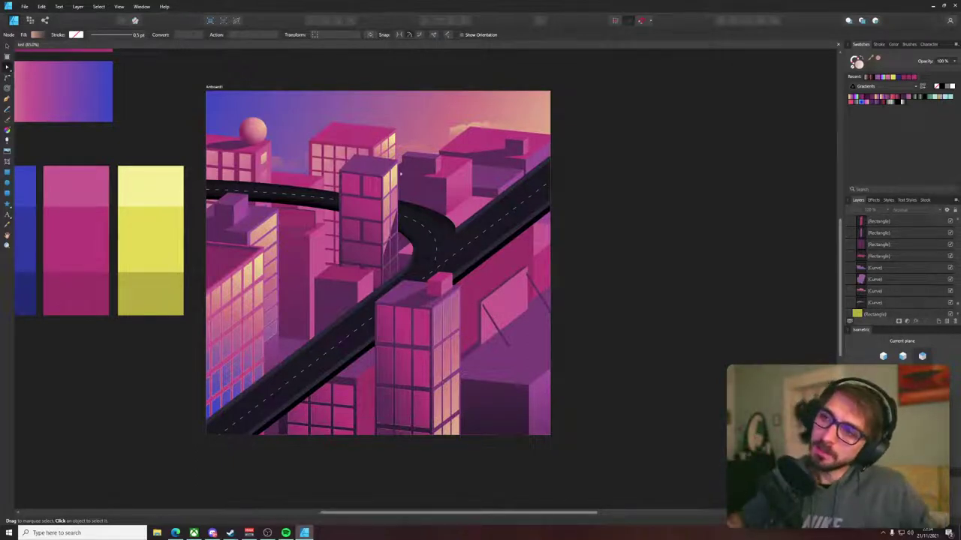
# - Shift the diagonal edge of the reflection shape slightly upward in the central tower's top right-hand yellow window pane
pyautogui.scroll(15, 393, 165)
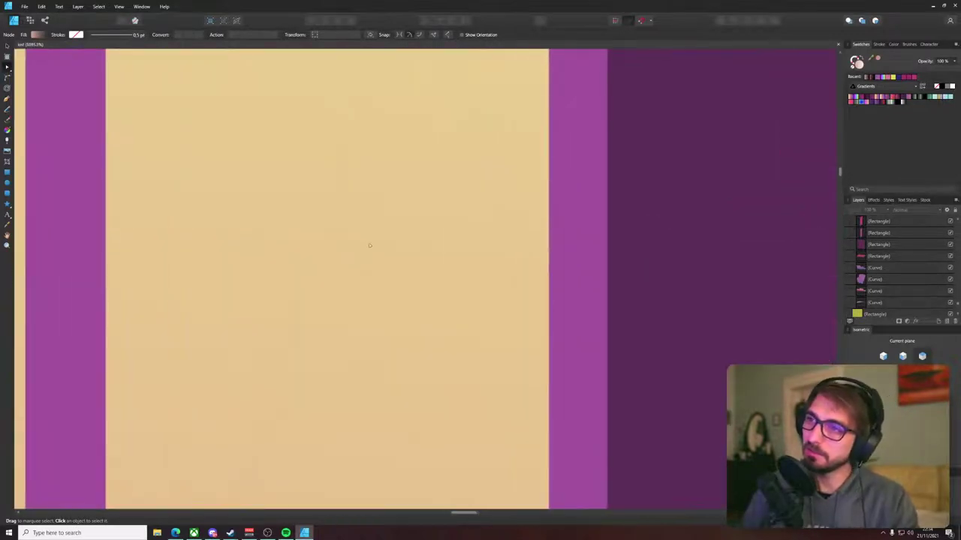
pyautogui.click(339, 276)
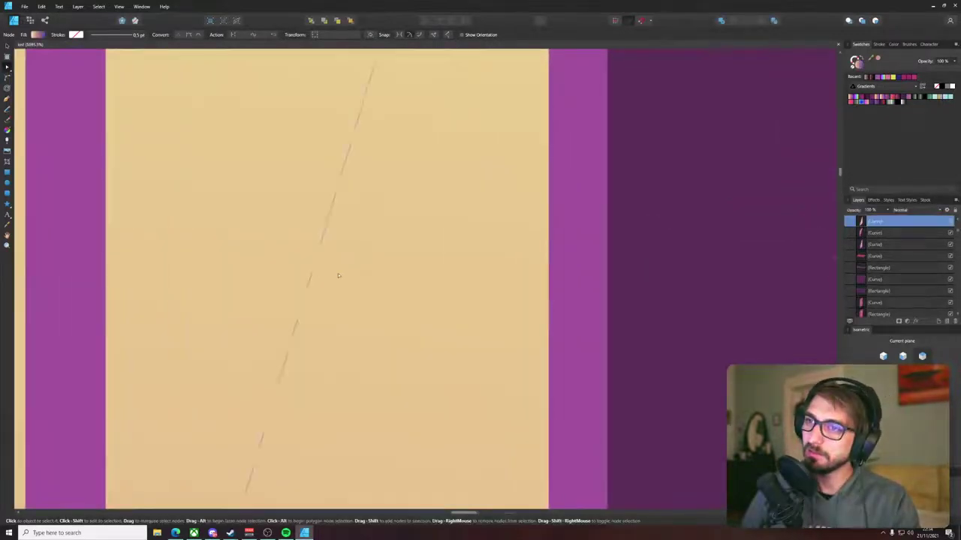
pyautogui.scroll(-5, 338, 276)
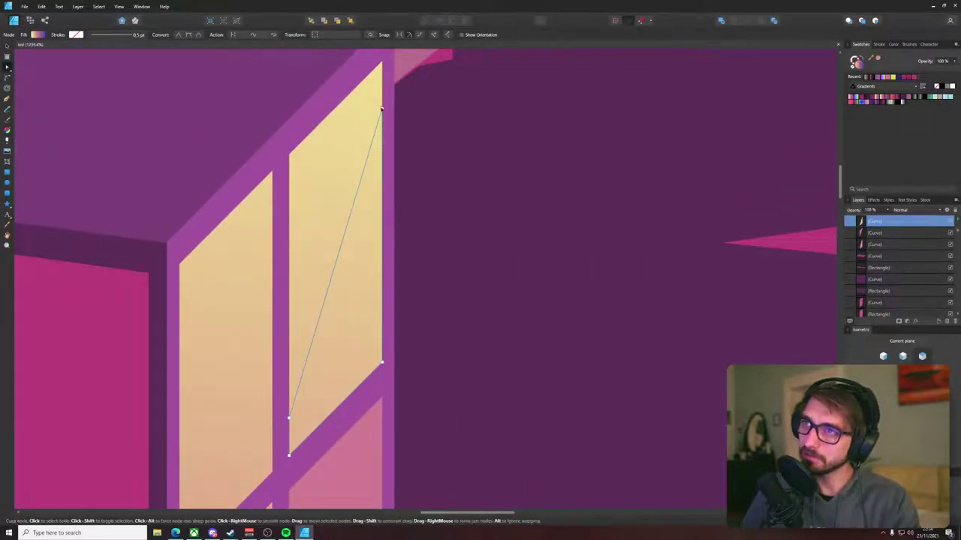
pyautogui.keyDown('shift'); pyautogui.click(289, 418); pyautogui.keyUp('shift')
pyautogui.moveTo(289, 418); pyautogui.dragTo(289, 406)
pyautogui.scroll(-7, 291, 406)
pyautogui.scroll(6, 299, 306)
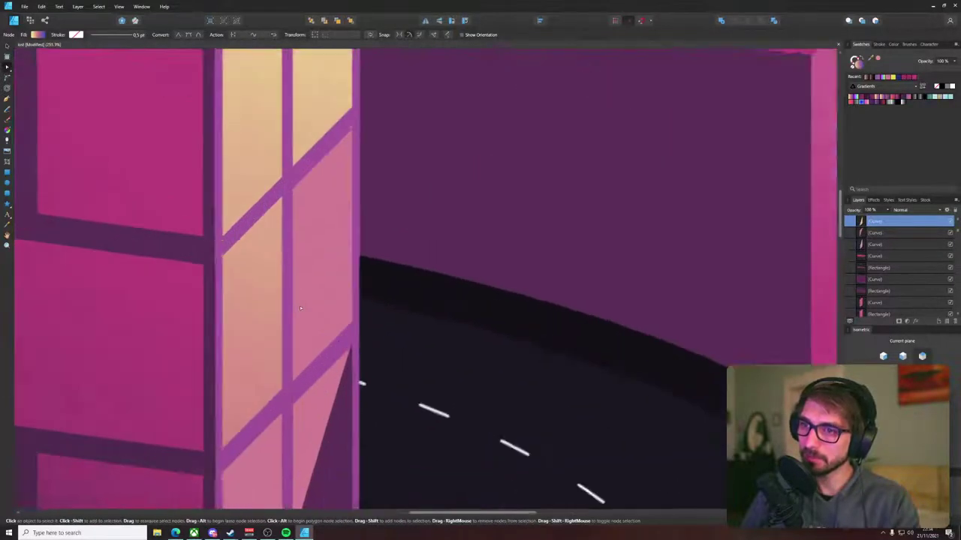
# - Raise the lower end of the reflection's diagonal in the left pane of the central tower's second window row
pyautogui.click(247, 345)
pyautogui.click(202, 395)
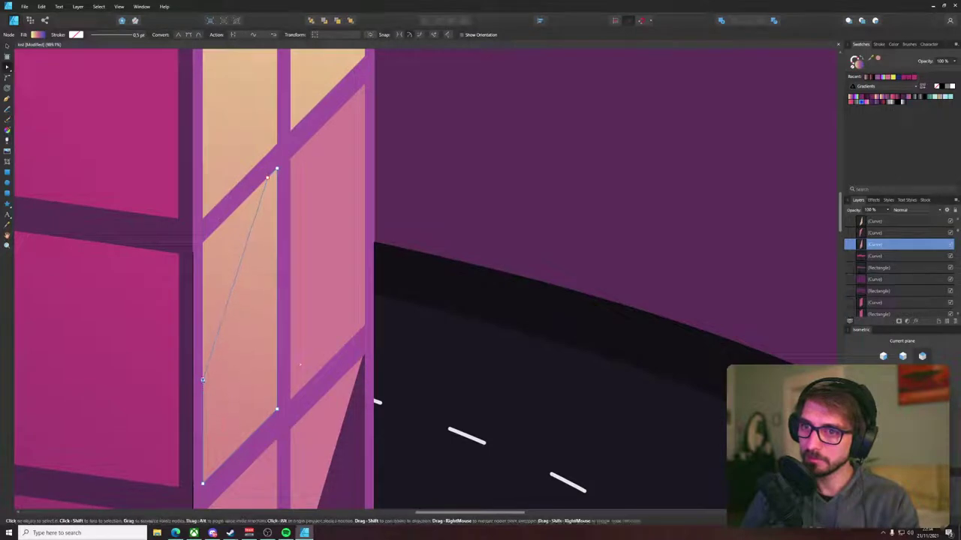
pyautogui.click(293, 399)
pyautogui.scroll(10, 292, 400)
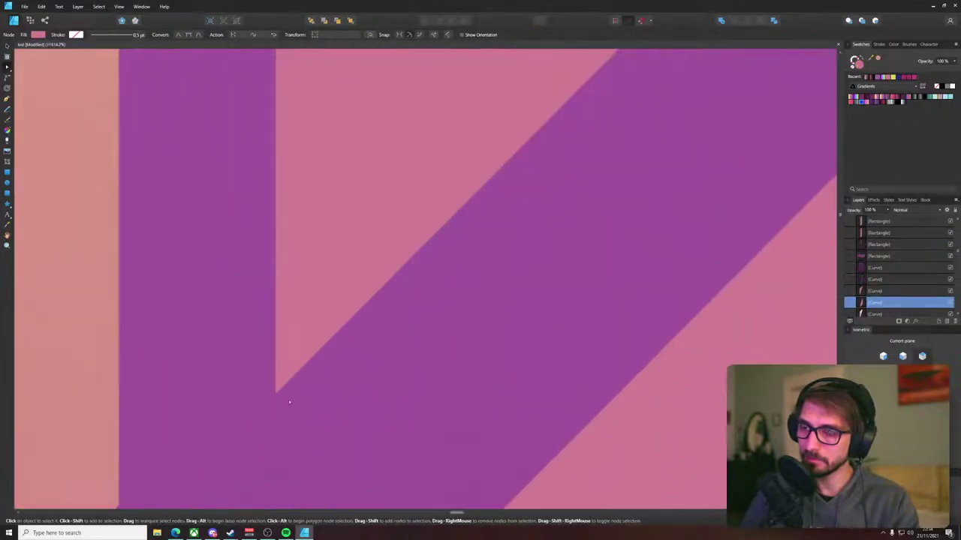
pyautogui.scroll(-15, 287, 382)
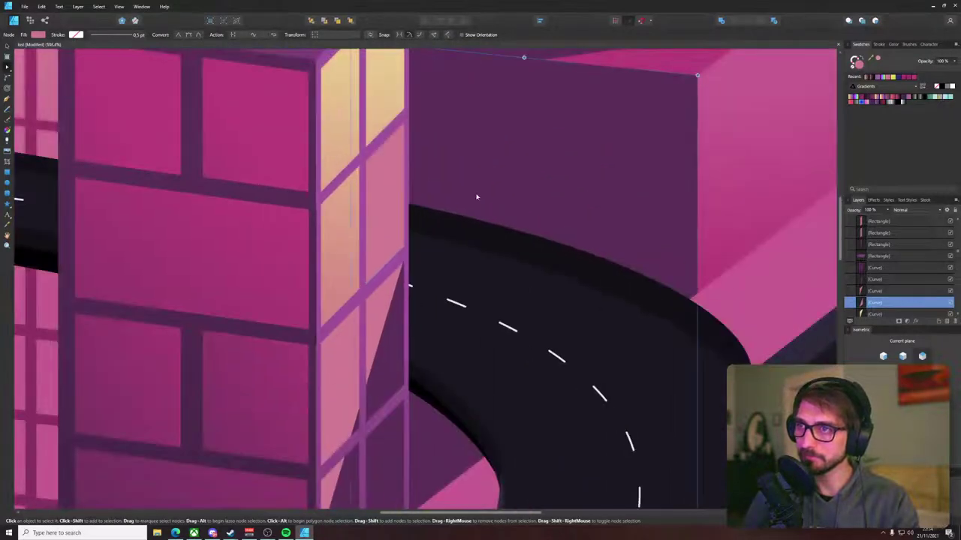
# - Move the upper node of the pink reflection's diagonal slightly up in the right pane of the second window row
pyautogui.click(436, 217)
pyautogui.scroll(5, 406, 180)
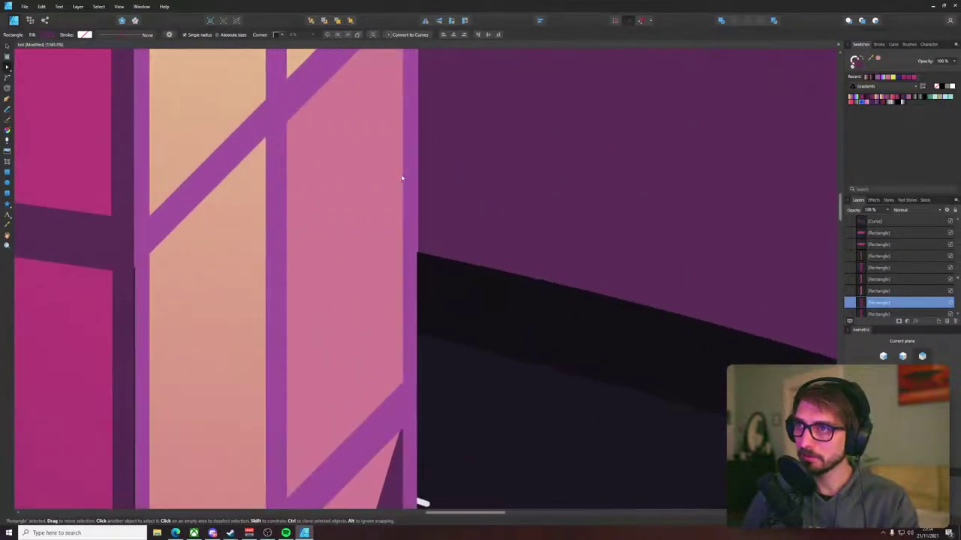
pyautogui.press('a')
pyautogui.click(403, 129)
pyautogui.moveTo(403, 127); pyautogui.dragTo(402, 111)
# - Raise the diagonal's end nodes on the pink reflection in the left pane of the tower's third window row
pyautogui.scroll(-3, 402, 124)
pyautogui.moveTo(416, 212); pyautogui.dragTo(456, 24)
pyautogui.scroll(3, 317, 300)
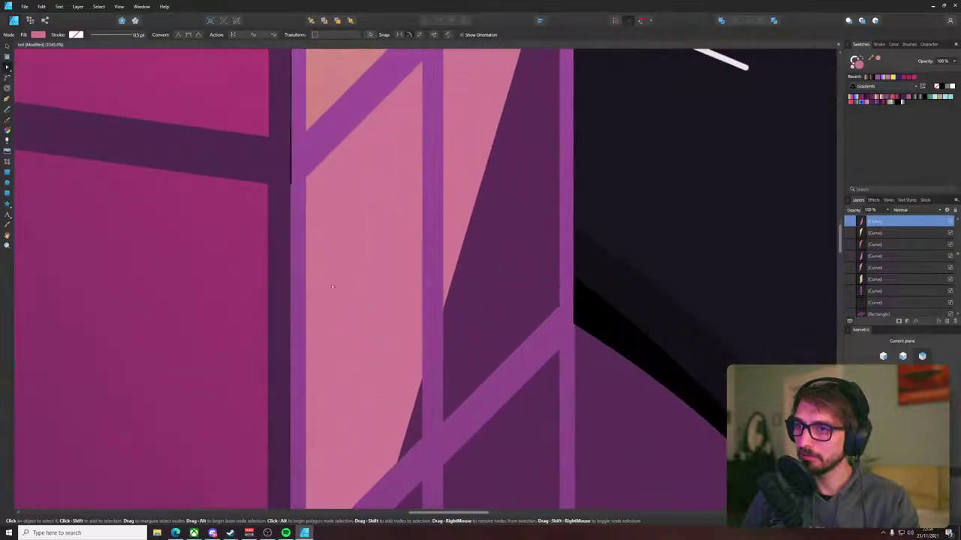
pyautogui.click(312, 313)
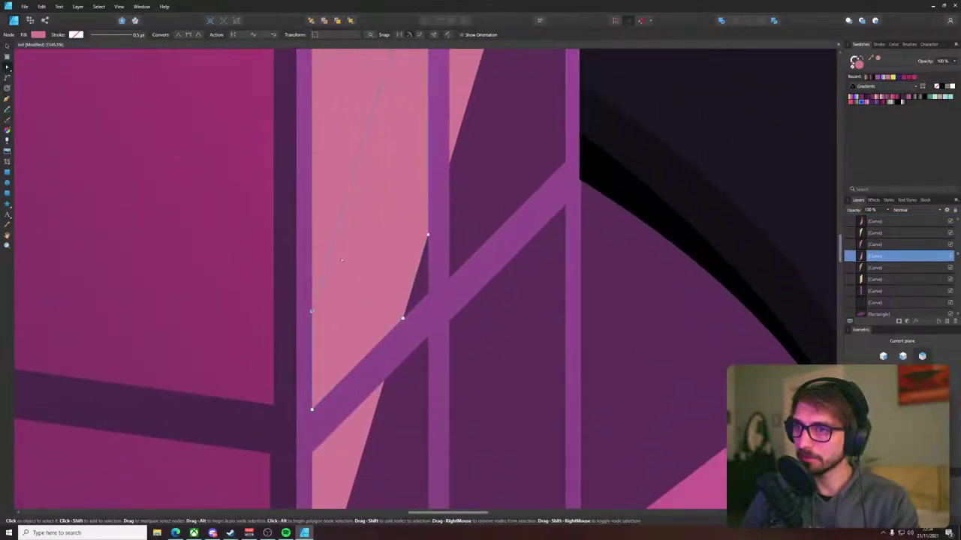
pyautogui.moveTo(338, 281); pyautogui.dragTo(295, 418)
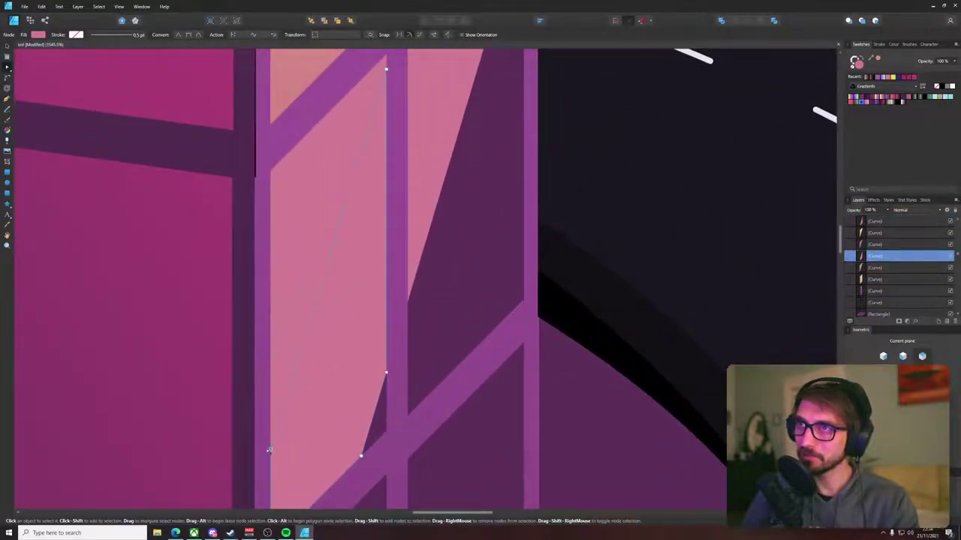
pyautogui.click(270, 430)
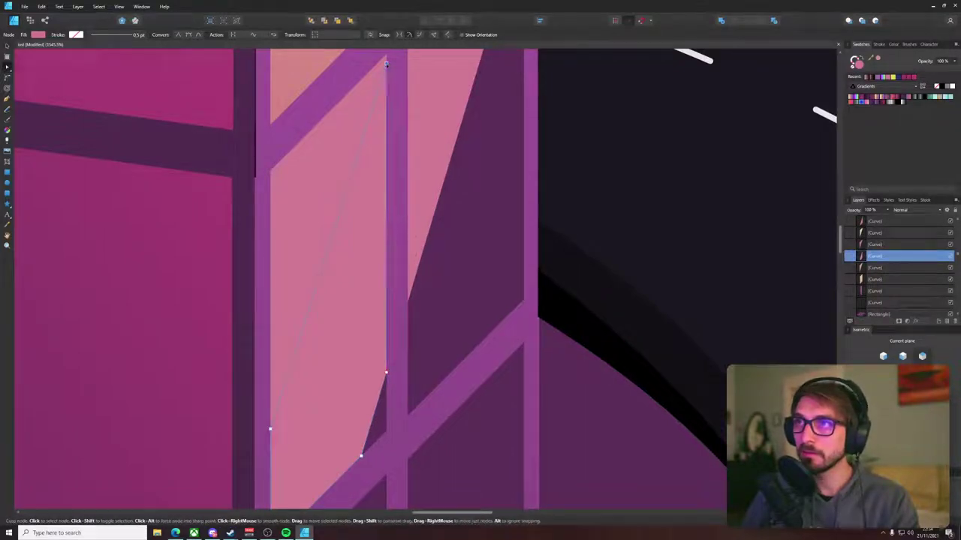
pyautogui.scroll(-1, 386, 64)
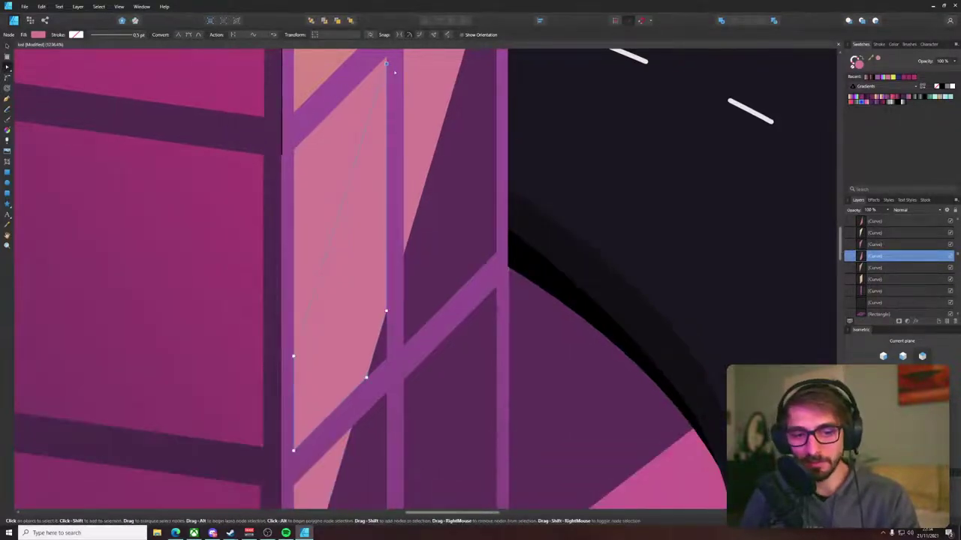
# - Select the reflection shape in the neighbouring lower pane and move its diagonal's lower node slightly up
pyautogui.moveTo(434, 125); pyautogui.dragTo(341, 108)
pyautogui.scroll(-1, 325, 244)
pyautogui.moveTo(326, 244)
pyautogui.mouseDown()
pyautogui.moveTo(388, 21)
pyautogui.moveTo(334, 155)
pyautogui.moveTo(330, 138)
pyautogui.moveTo(337, 198)
pyautogui.mouseUp()
pyautogui.click(380, 240)
pyautogui.scroll(3, 349, 248)
pyautogui.scroll(1, 349, 248)
pyautogui.moveTo(323, 290); pyautogui.dragTo(323, 268)
# - Fine-tune the dark reflection's diagonal edge in the tower's lowest window panes and leave nothing selected
pyautogui.moveTo(345, 136); pyautogui.dragTo(289, 465)
pyautogui.scroll(1, 289, 466)
pyautogui.moveTo(416, 94); pyautogui.dragTo(368, 314)
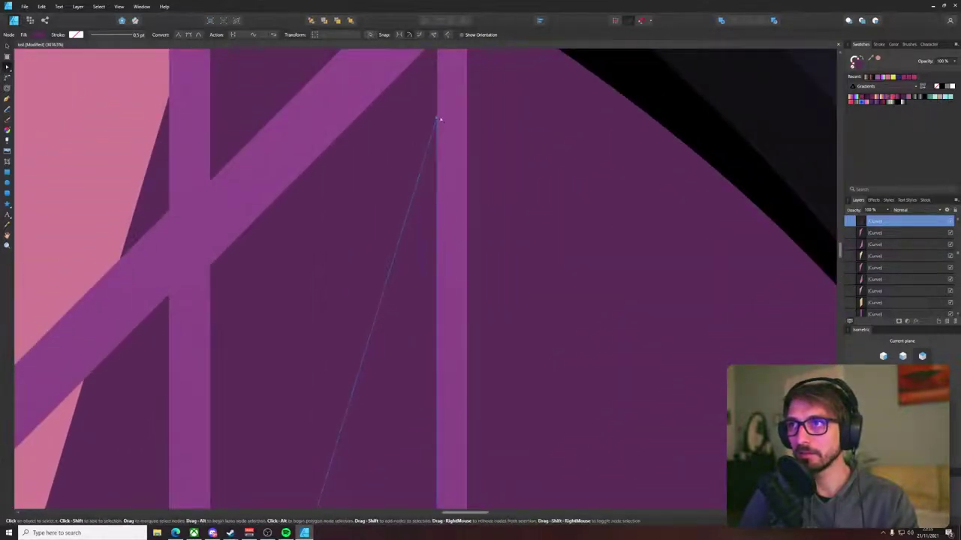
pyautogui.scroll(-3, 439, 119)
pyautogui.moveTo(442, 191); pyautogui.dragTo(495, 25)
pyautogui.moveTo(440, 263); pyautogui.dragTo(457, 93)
pyautogui.scroll(1, 457, 93)
pyautogui.moveTo(451, 216); pyautogui.dragTo(472, 45)
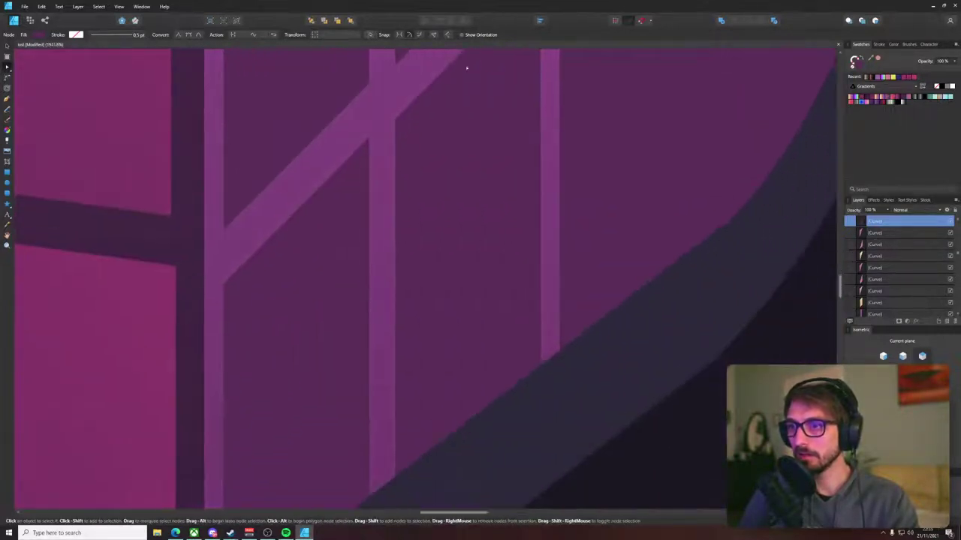
pyautogui.scroll(-10, 442, 137)
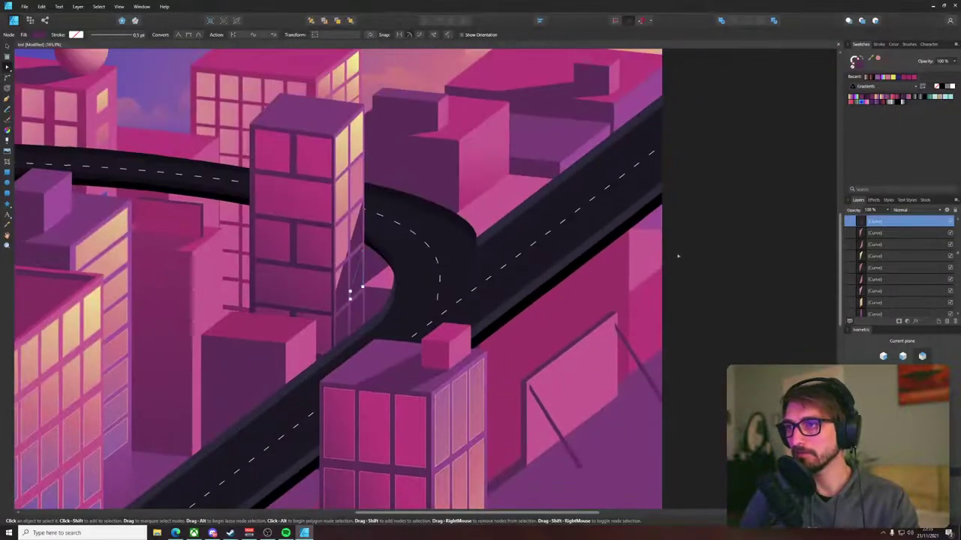
pyautogui.click(739, 229)
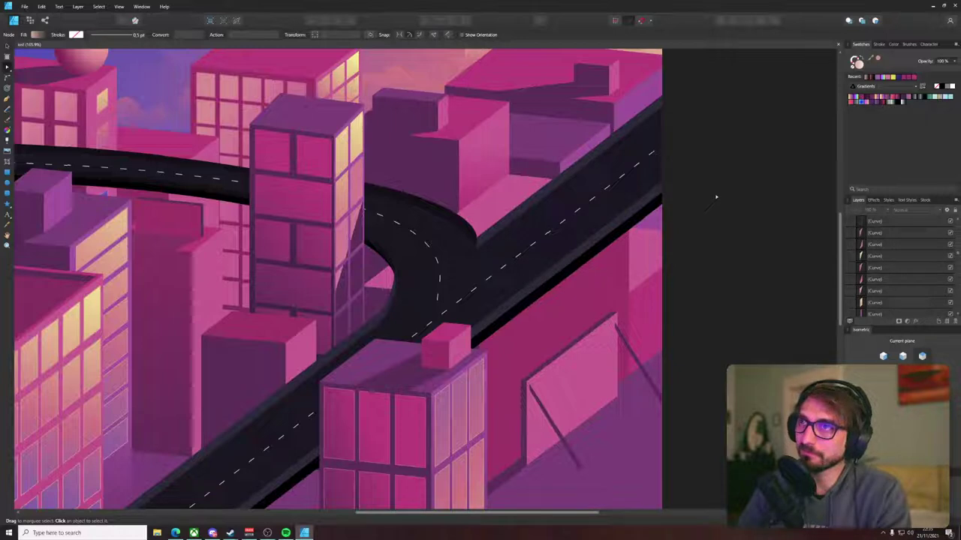
# - Show the Navigator panel and shrink it to a smaller preview of the whole illustration
pyautogui.click(120, 7)
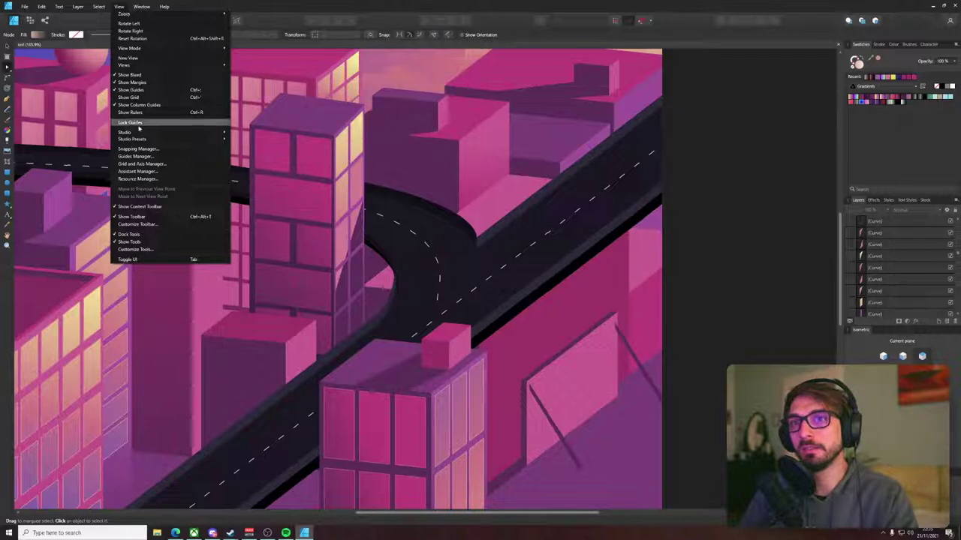
pyautogui.moveTo(180, 132)
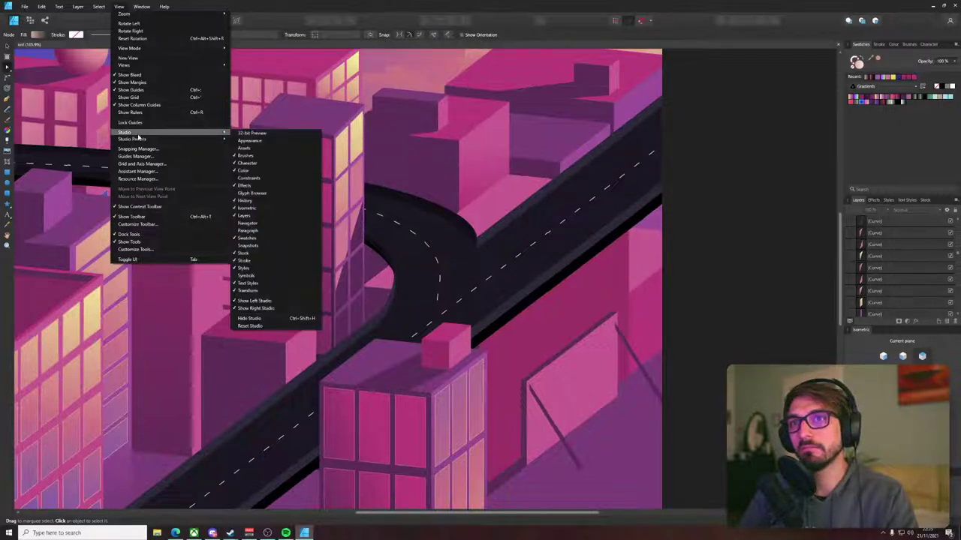
pyautogui.click(297, 223)
pyautogui.scroll(6, 396, 135)
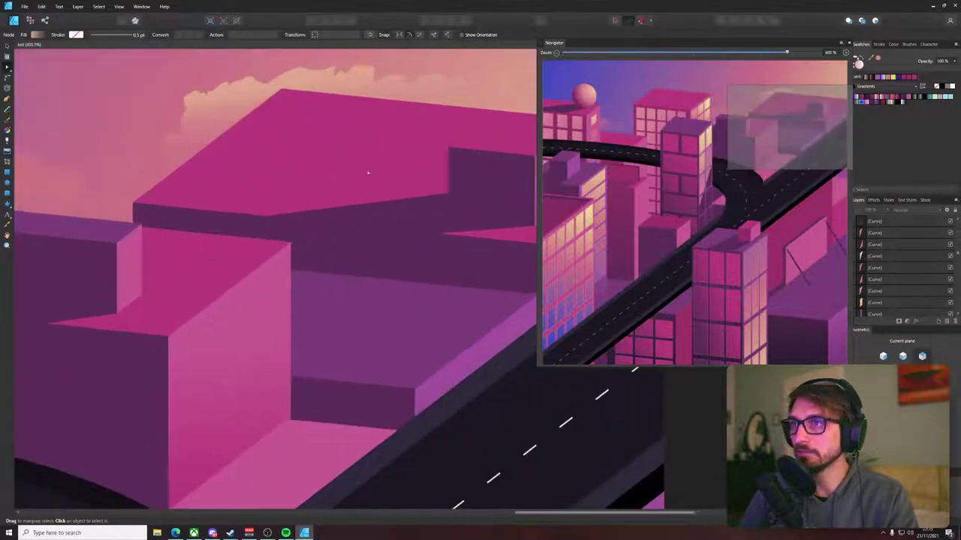
pyautogui.moveTo(368, 173); pyautogui.dragTo(286, 189)
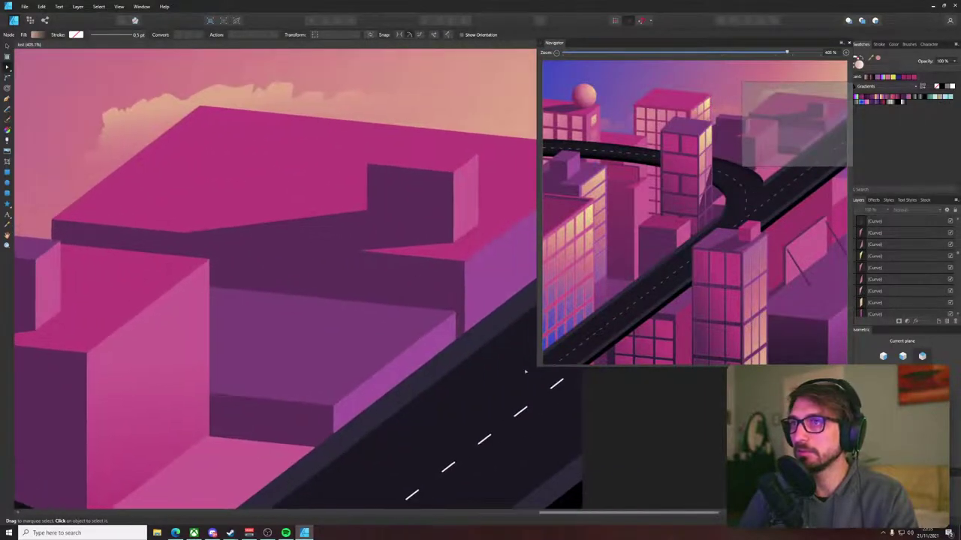
pyautogui.moveTo(535, 367); pyautogui.dragTo(633, 276)
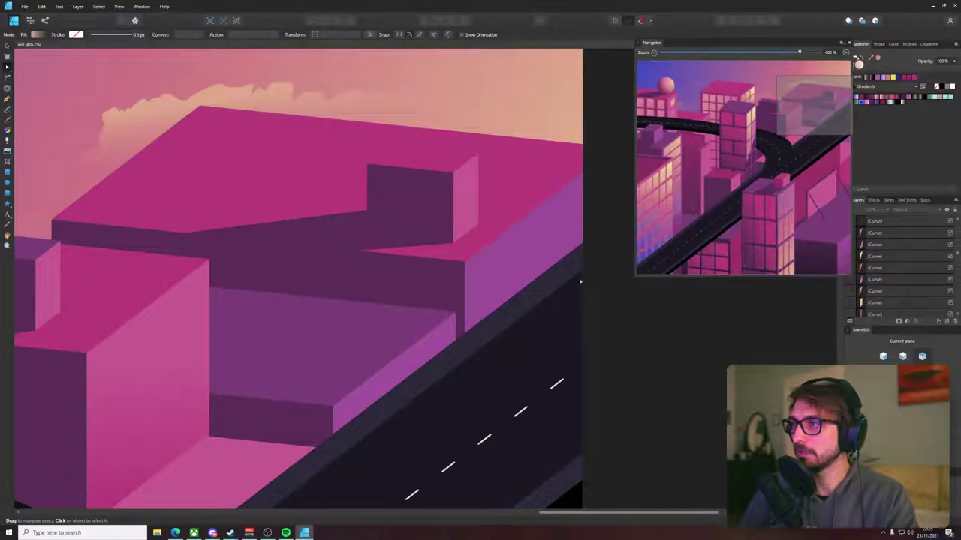
# - Examine the sky, rooftops and lower buildings across the whole illustration with the Pen tool ready
pyautogui.hscroll(1, 555, 217)
pyautogui.press('p')
pyautogui.moveTo(138, 155); pyautogui.dragTo(262, 251)
pyautogui.scroll(-1, 304, 235)
pyautogui.scroll(-5, 292, 229)
pyautogui.scroll(1, 262, 220)
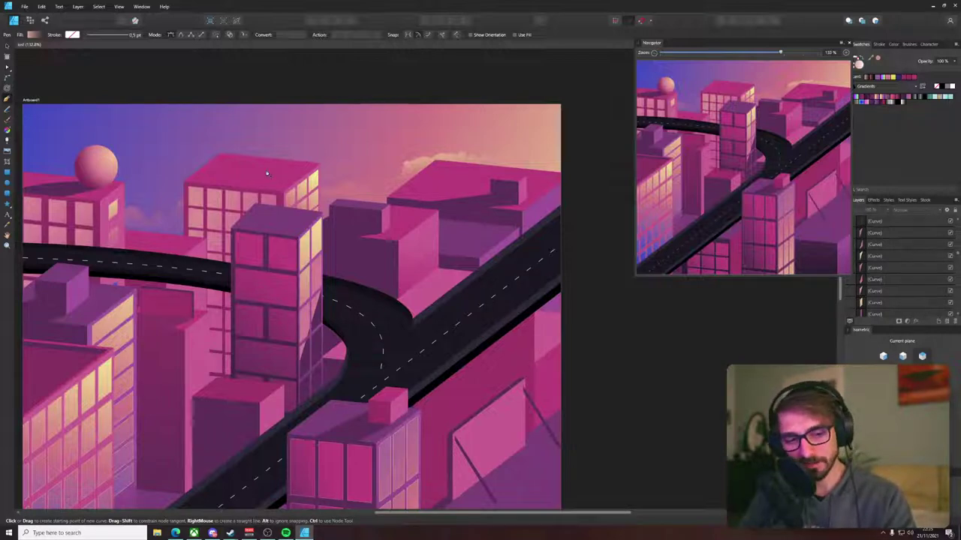
pyautogui.moveTo(265, 163); pyautogui.dragTo(308, 230)
pyautogui.scroll(2, 249, 203)
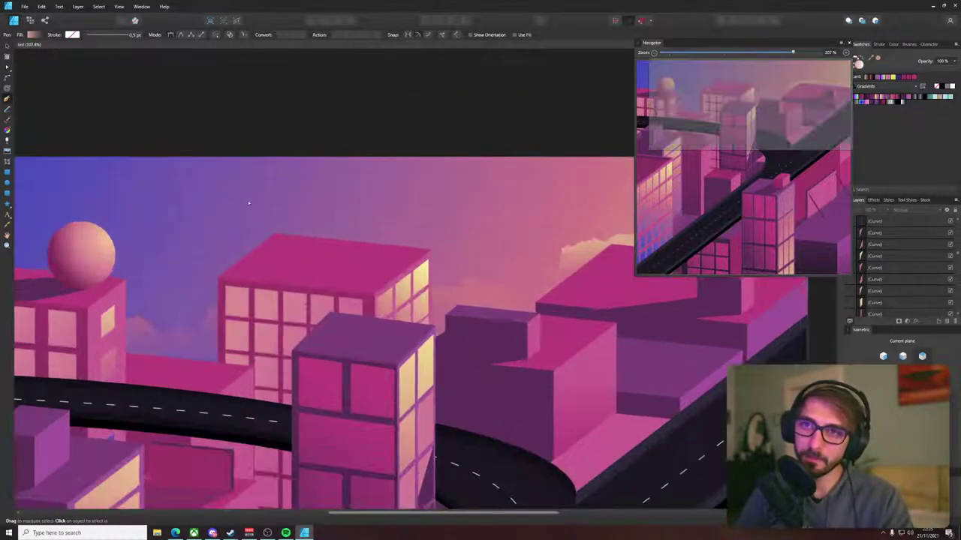
pyautogui.scroll(-3, 401, 145)
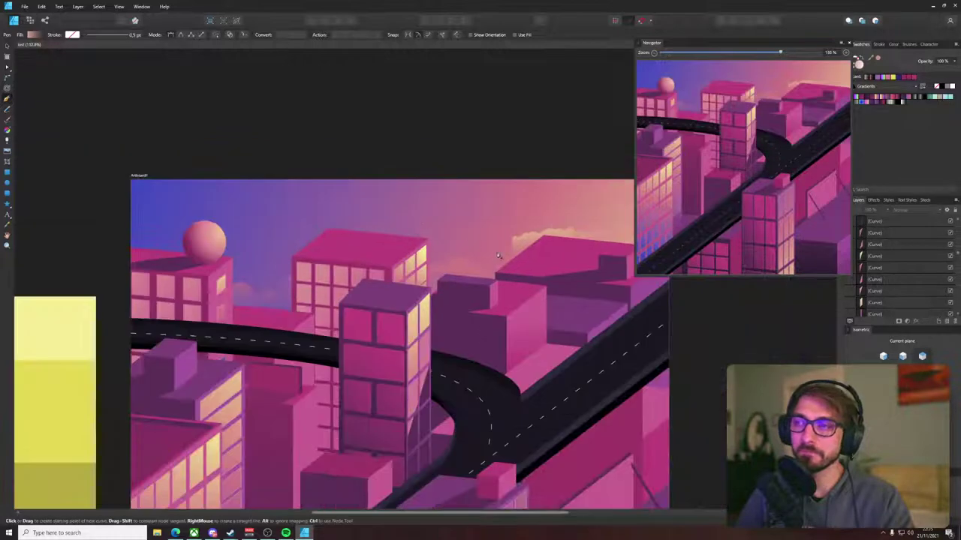
pyautogui.moveTo(401, 145); pyautogui.dragTo(471, 25)
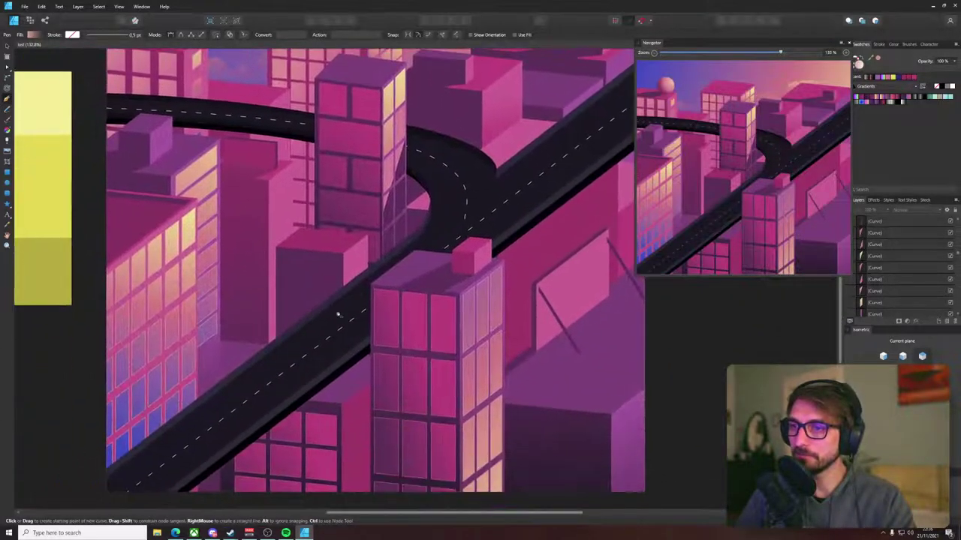
# - Draw a small upright rectangle over the dashed centre line on the lower stretch of the straight road
pyautogui.scroll(6, 216, 425)
pyautogui.scroll(-5, 365, 257)
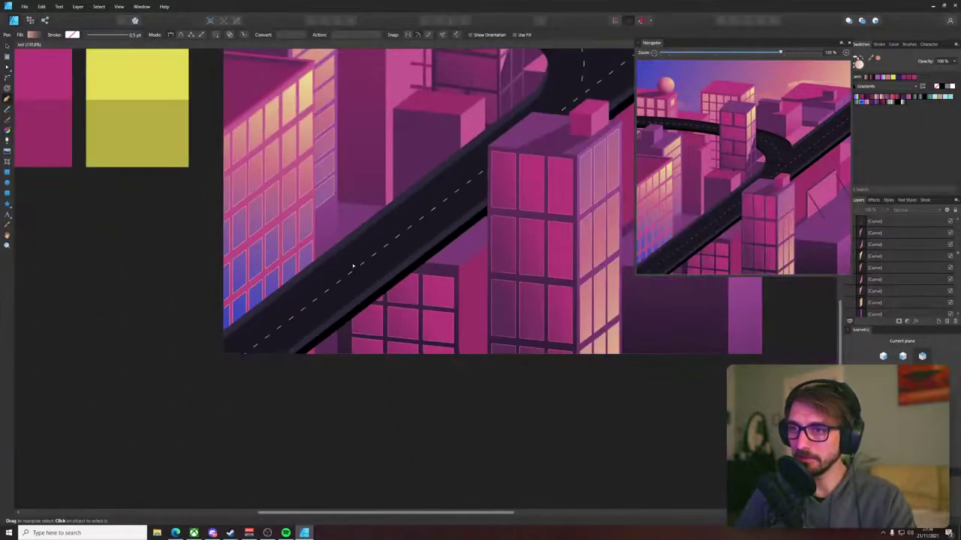
pyautogui.moveTo(394, 172); pyautogui.dragTo(277, 284)
pyautogui.scroll(4, 315, 310)
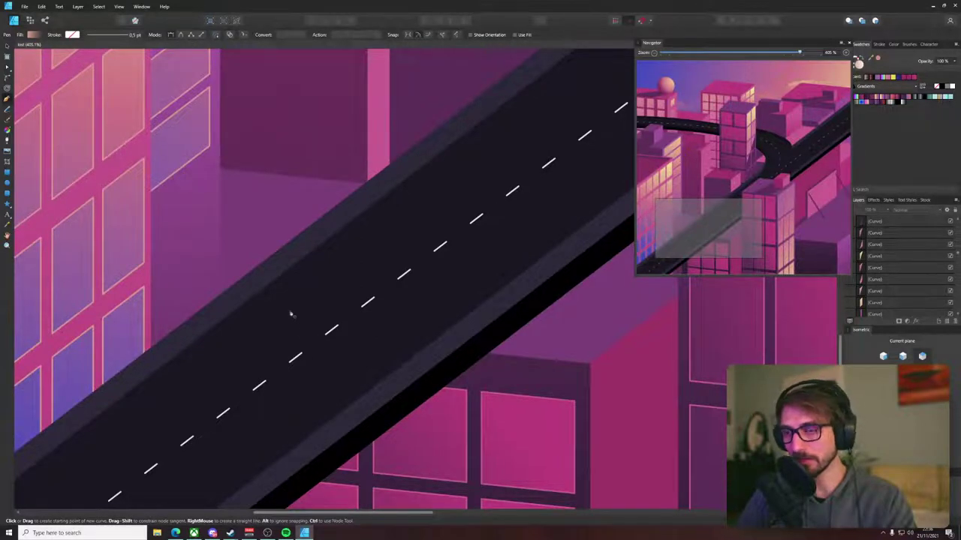
pyautogui.scroll(3, 311, 244)
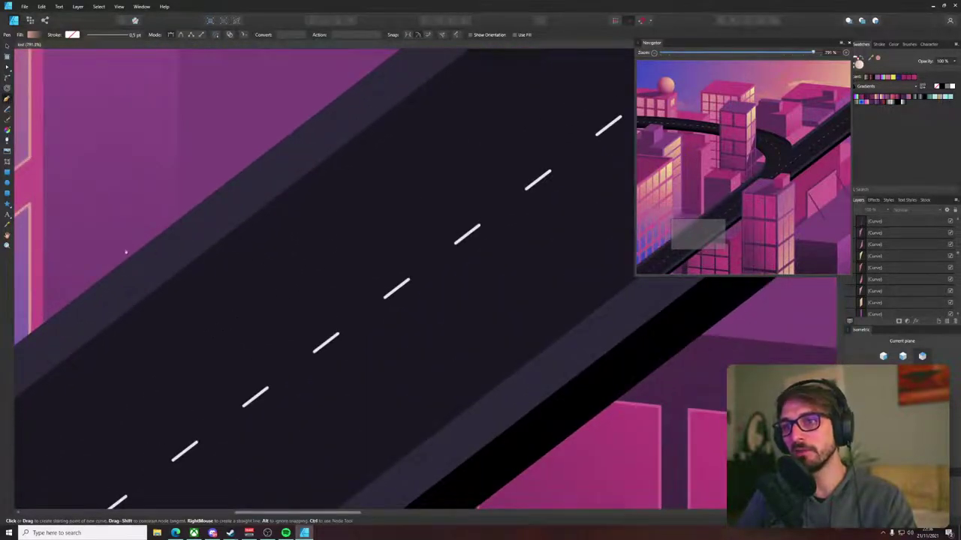
pyautogui.click(6, 174)
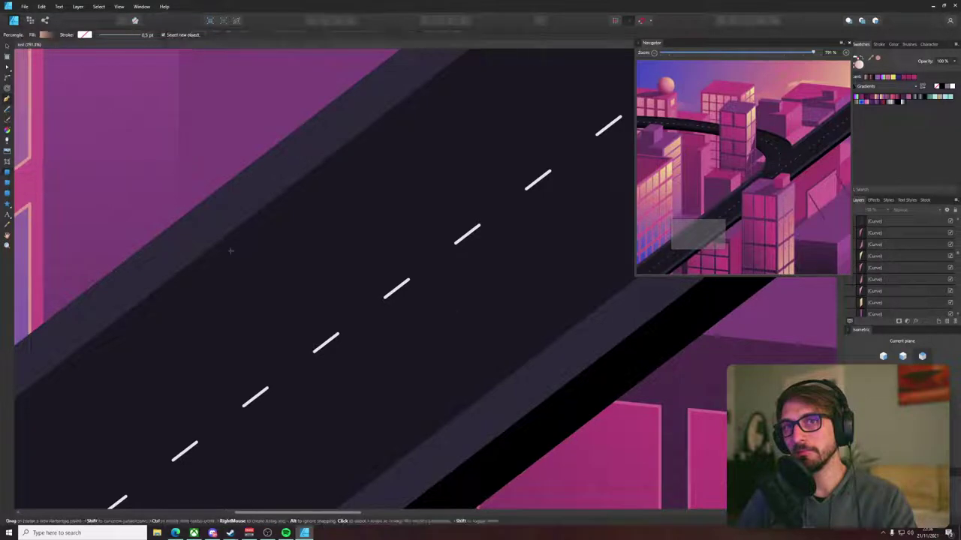
pyautogui.moveTo(339, 247); pyautogui.dragTo(455, 409)
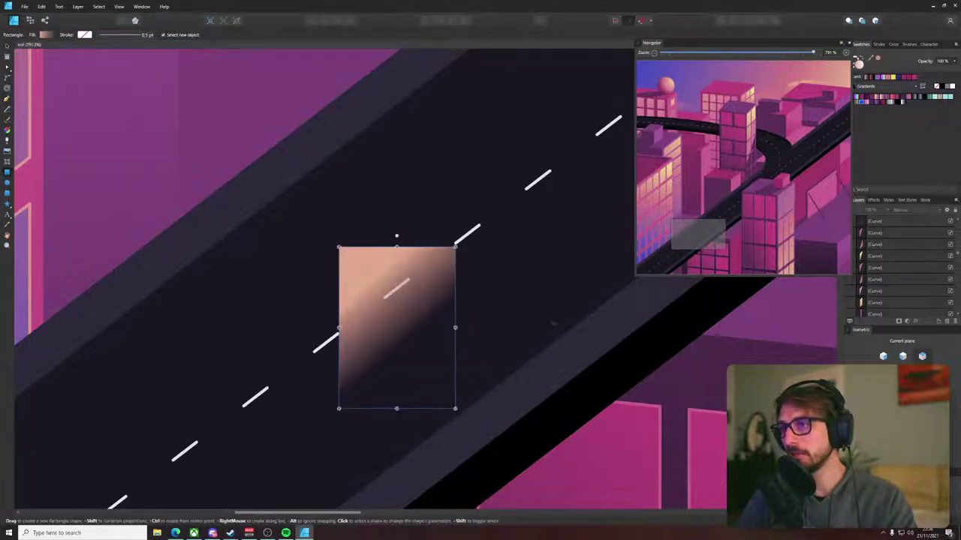
# - Shift the Navigator panel slightly inward and fill the new rectangle with the mid purple sampled from the palette
pyautogui.moveTo(825, 45); pyautogui.dragTo(808, 48)
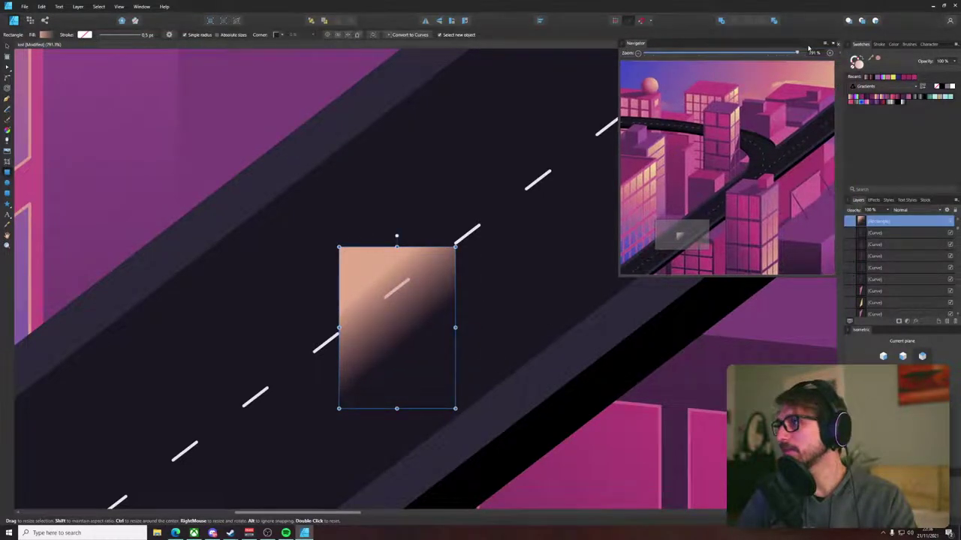
pyautogui.click(878, 44)
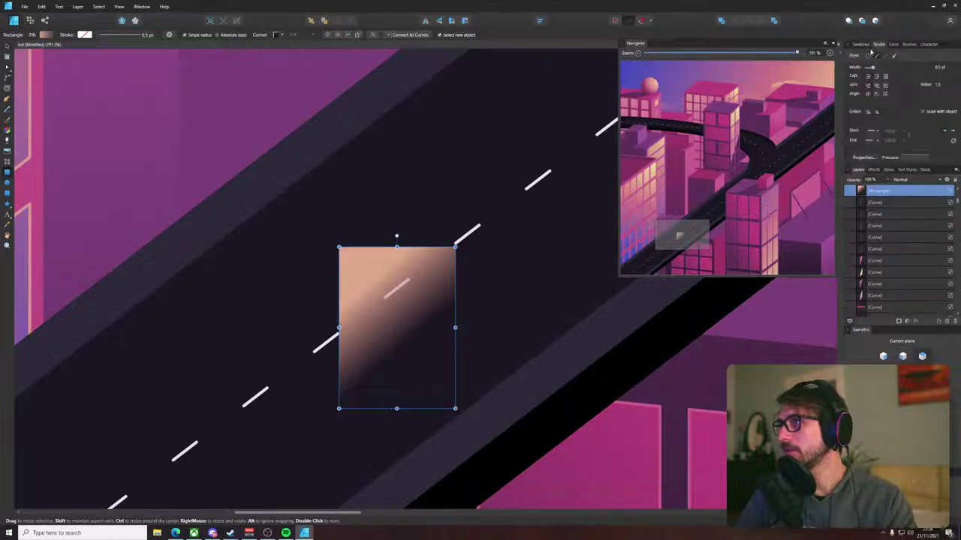
pyautogui.scroll(-10, 296, 337)
pyautogui.moveTo(296, 338); pyautogui.dragTo(428, 383)
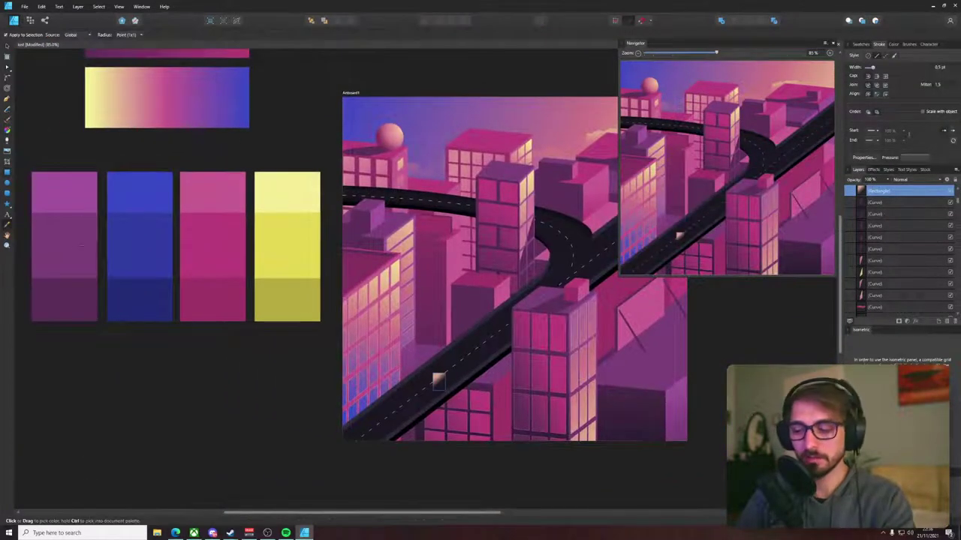
pyautogui.scroll(10, 443, 383)
pyautogui.click(474, 403)
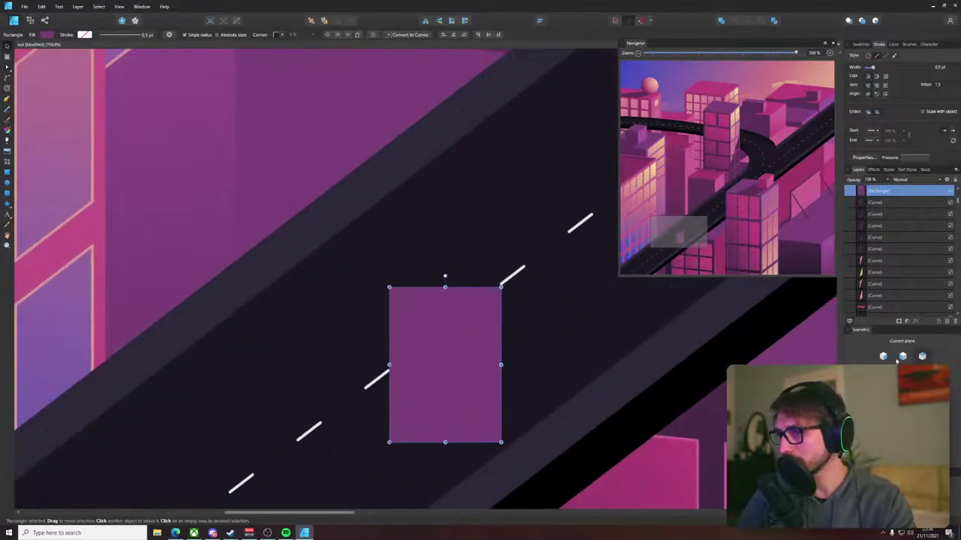
# - Fit the purple rectangle to the isometric top plane, stretch it lengthwise along the road and deselect it
pyautogui.click(902, 390)
pyautogui.press('space')
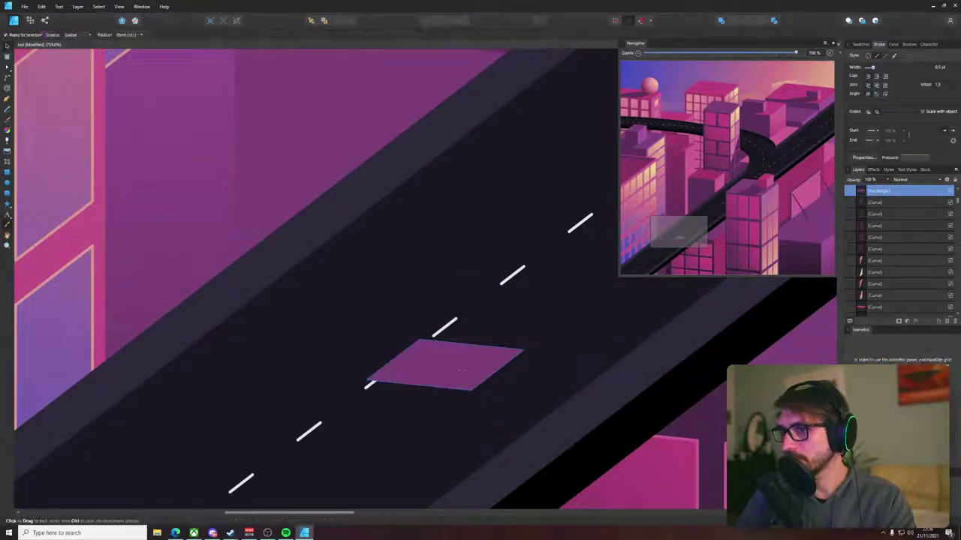
pyautogui.scroll(-6, 461, 373)
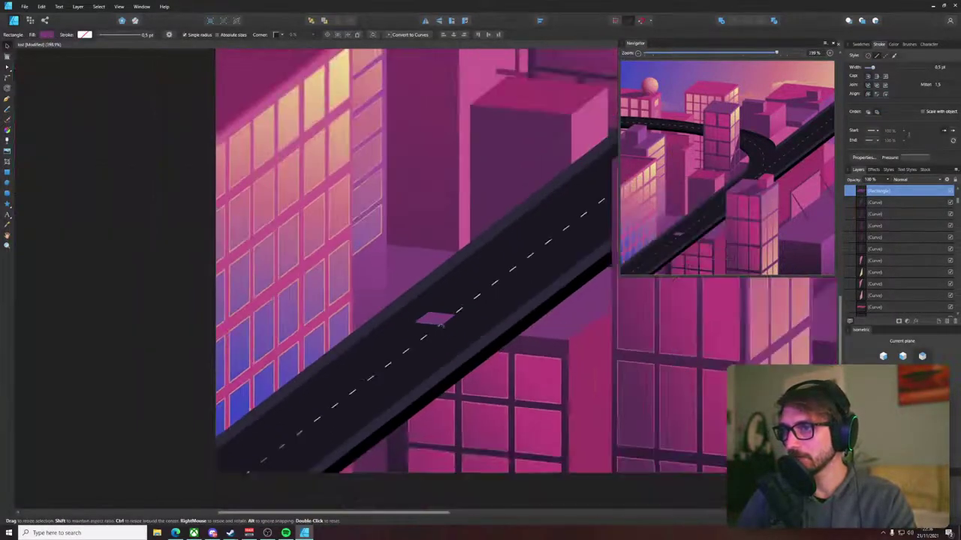
pyautogui.scroll(3, 439, 326)
pyautogui.click(439, 327)
pyautogui.moveTo(436, 328); pyautogui.dragTo(364, 393)
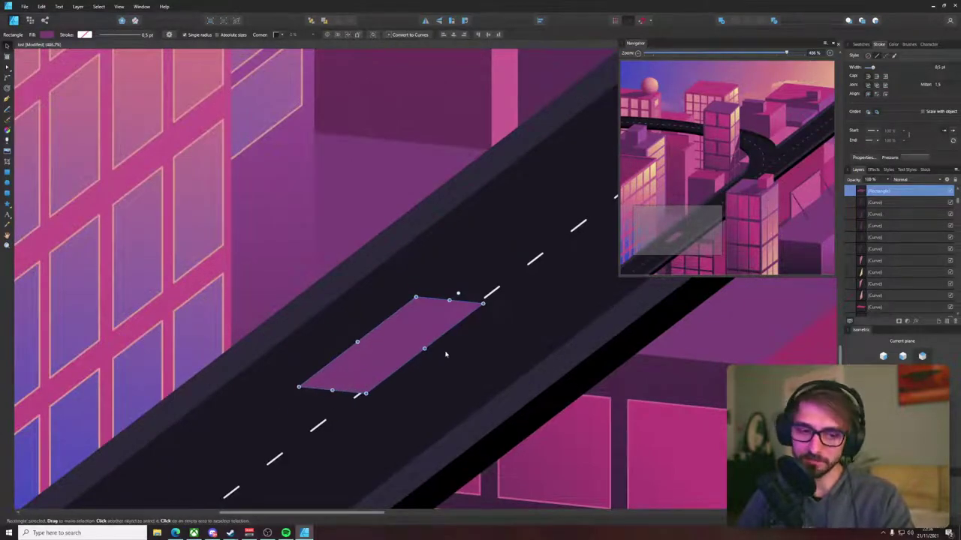
pyautogui.moveTo(399, 334); pyautogui.dragTo(421, 334)
pyautogui.scroll(-3, 421, 334)
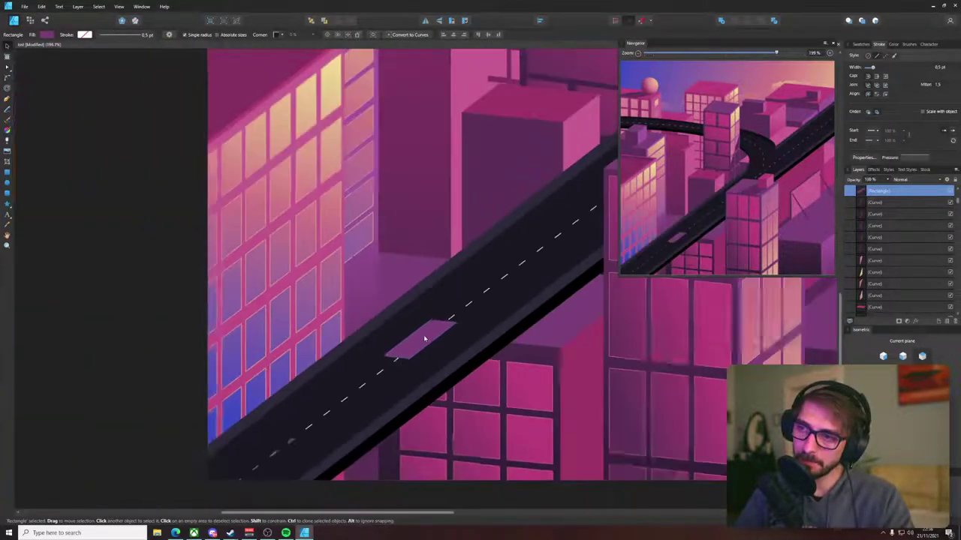
pyautogui.hotkey('ctrl', 'd')
# - Reselect the purple car base and move it slightly down across the road
pyautogui.scroll(4, 411, 349)
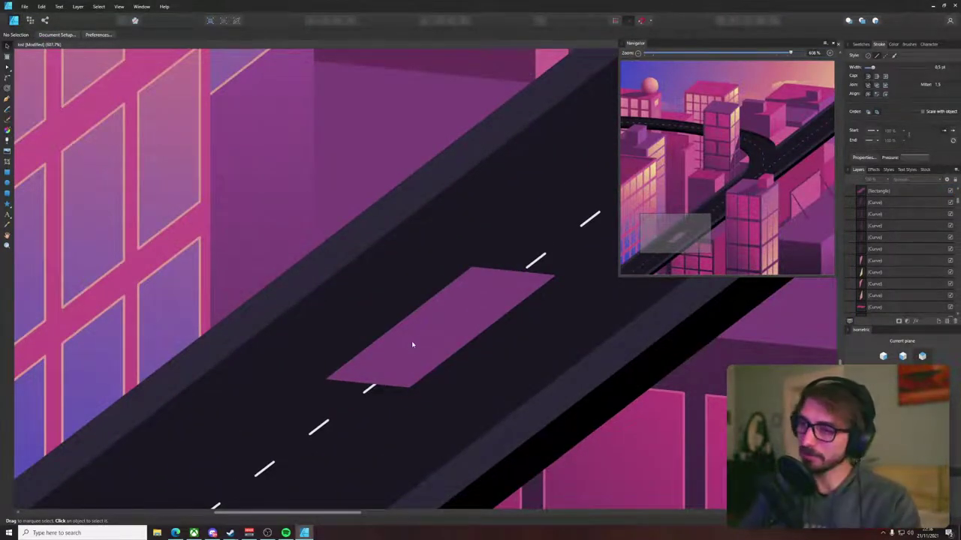
pyautogui.click(413, 346)
pyautogui.moveTo(424, 343); pyautogui.dragTo(418, 362)
pyautogui.scroll(-3, 421, 362)
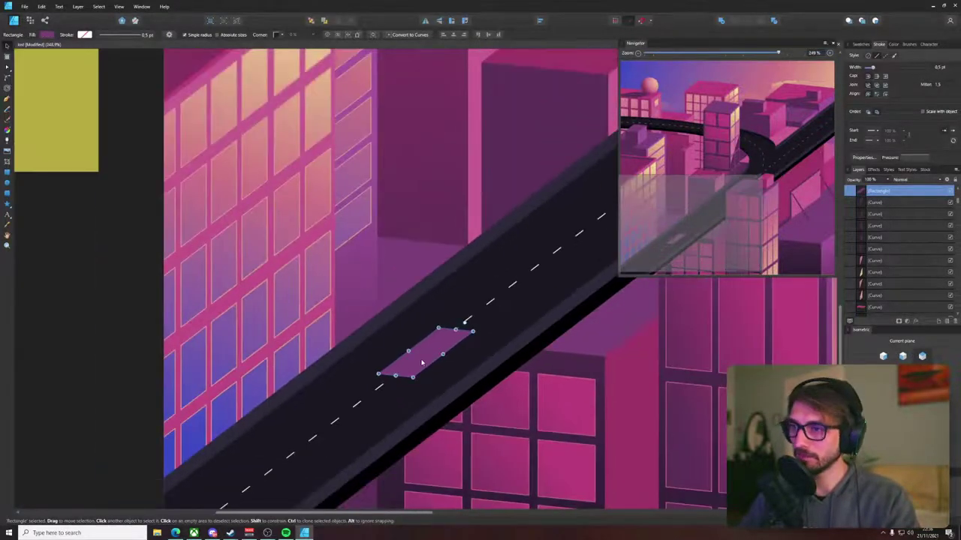
pyautogui.scroll(3, 421, 363)
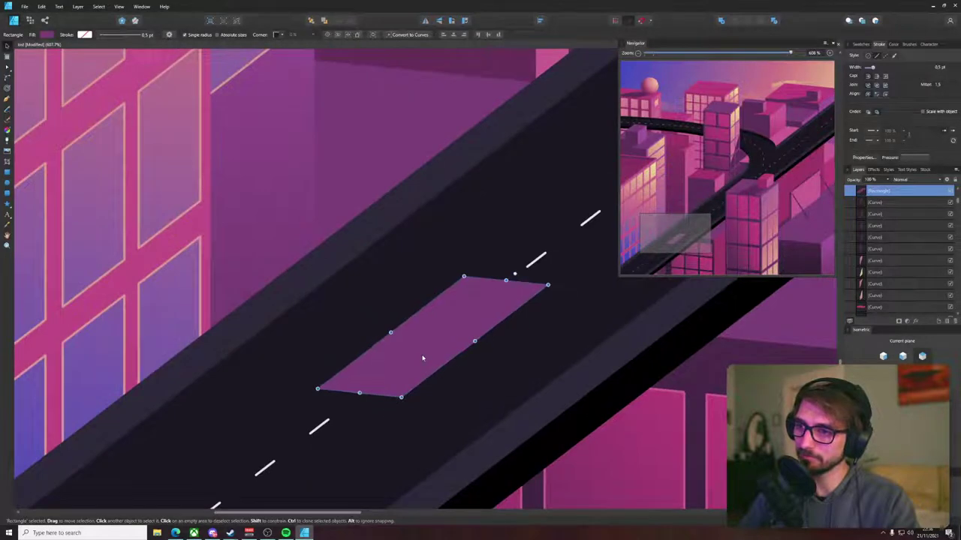
# - Duplicate the purple car base straight upward and shorten the copy from its far end to form the roof
pyautogui.moveTo(423, 358); pyautogui.dragTo(432, 313)
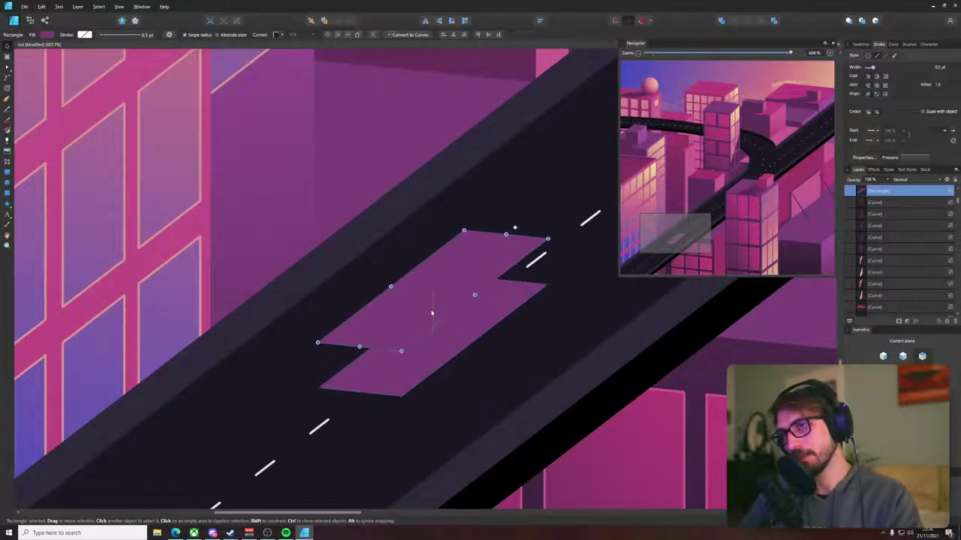
pyautogui.moveTo(506, 234); pyautogui.dragTo(416, 314)
pyautogui.scroll(5, 391, 337)
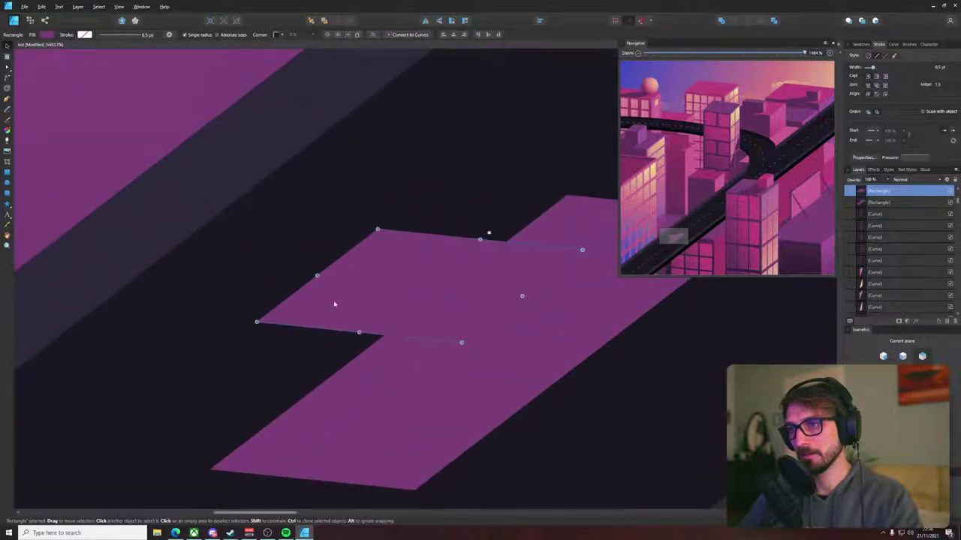
pyautogui.moveTo(378, 266); pyautogui.dragTo(240, 253)
# - Convert the shortened upper shape to curves and bend its two edges that run along the road into arcs
pyautogui.click(409, 34)
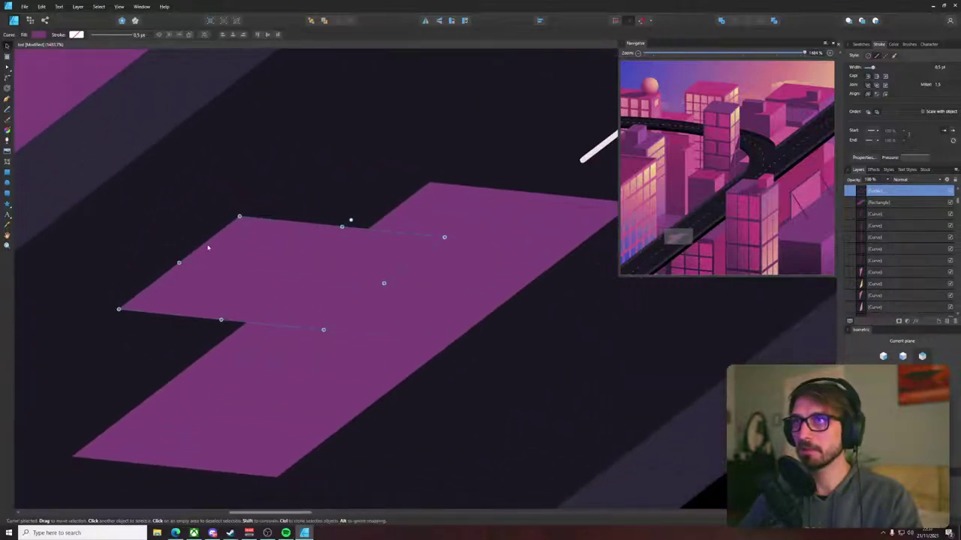
pyautogui.press('a')
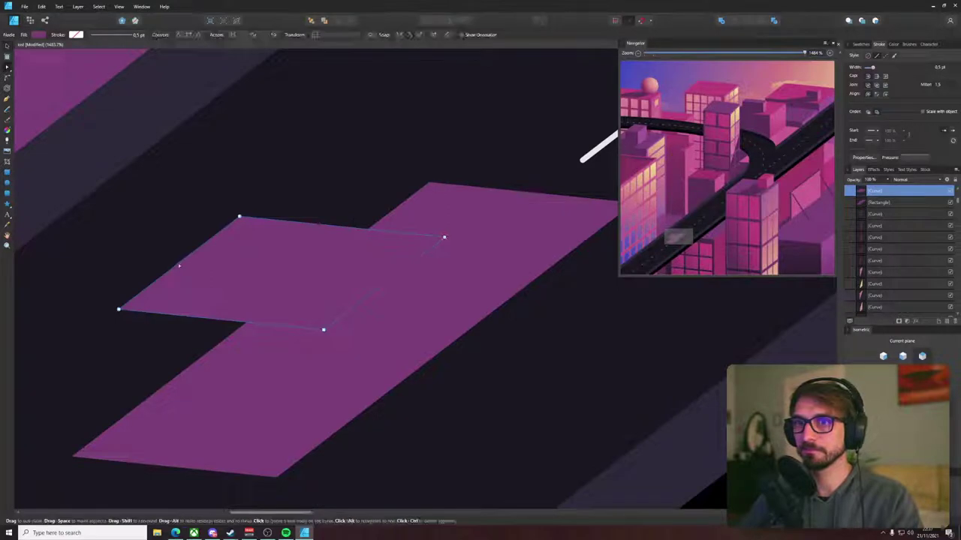
pyautogui.moveTo(178, 263); pyautogui.dragTo(168, 253)
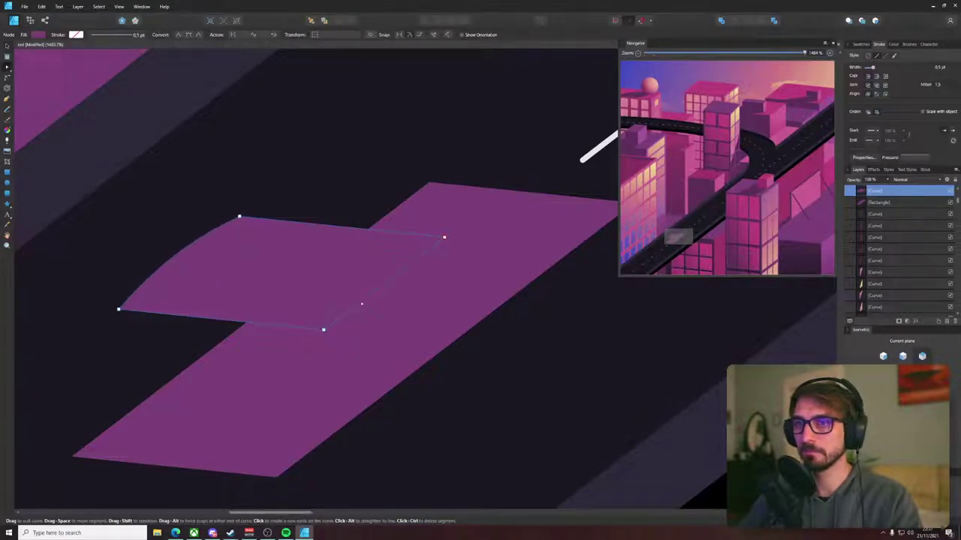
pyautogui.moveTo(247, 307); pyautogui.dragTo(345, 247)
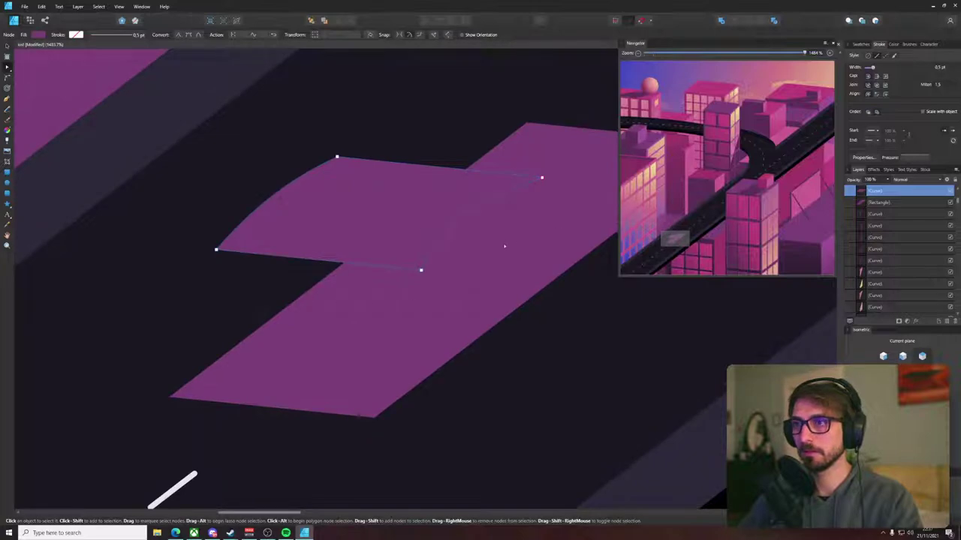
# - Recolour the curved upper shape with a pale greyish lilac fill and deselect it
pyautogui.hotkey('ctrl', '0')
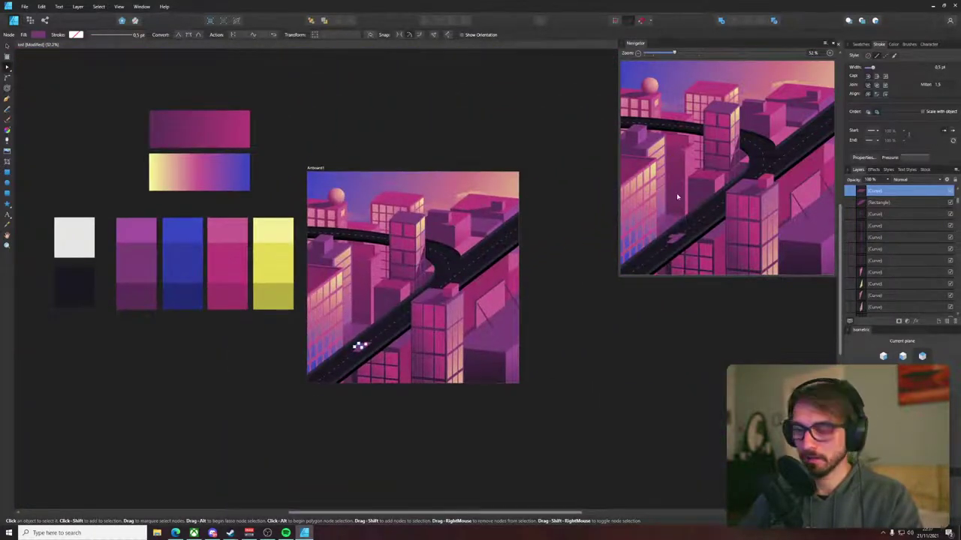
pyautogui.click(862, 44)
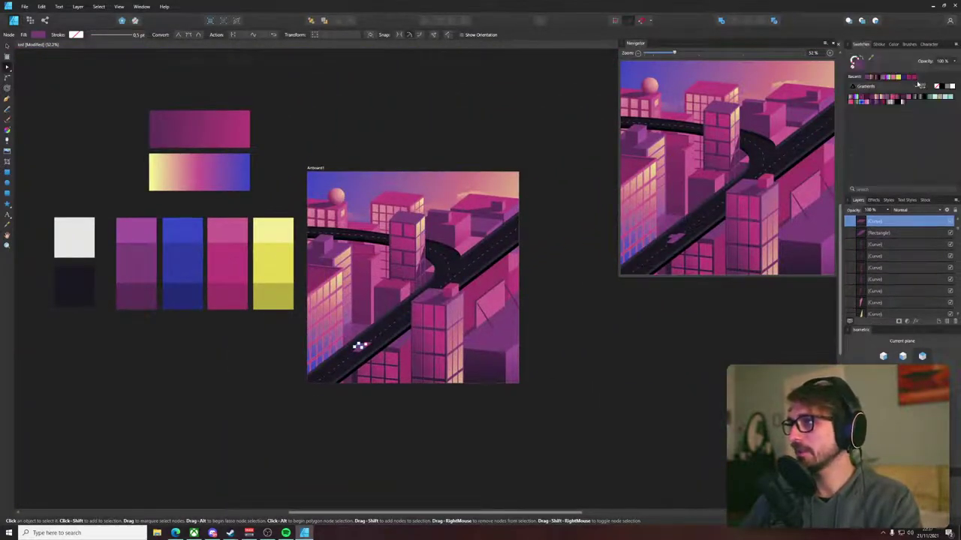
pyautogui.doubleClick(859, 66)
pyautogui.moveTo(660, 176)
pyautogui.mouseDown()
pyautogui.moveTo(641, 192)
pyautogui.moveTo(652, 183)
pyautogui.mouseUp()
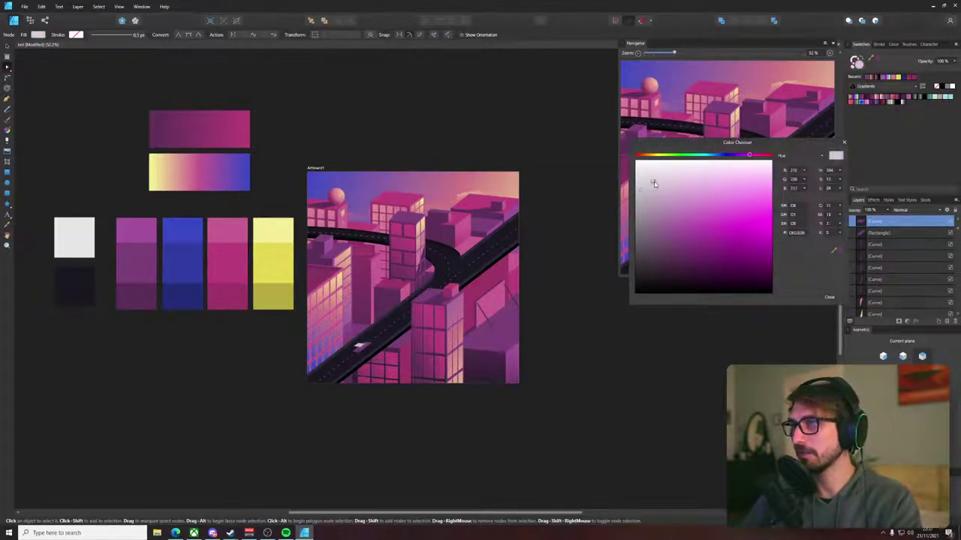
pyautogui.click(829, 297)
pyautogui.click(623, 433)
# - Select the pale curved roof shape and ready its nodes for editing
pyautogui.scroll(8, 314, 343)
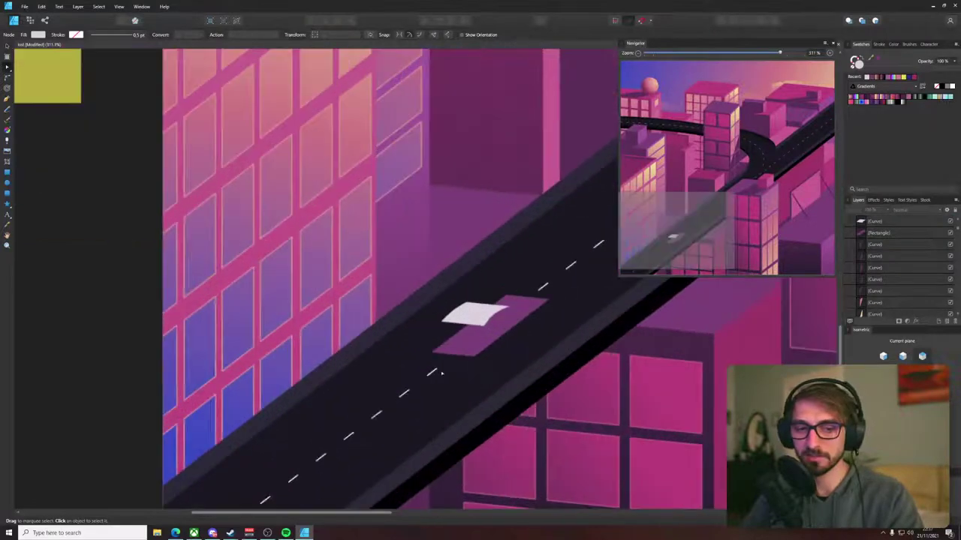
pyautogui.scroll(8, 429, 373)
pyautogui.click(363, 330)
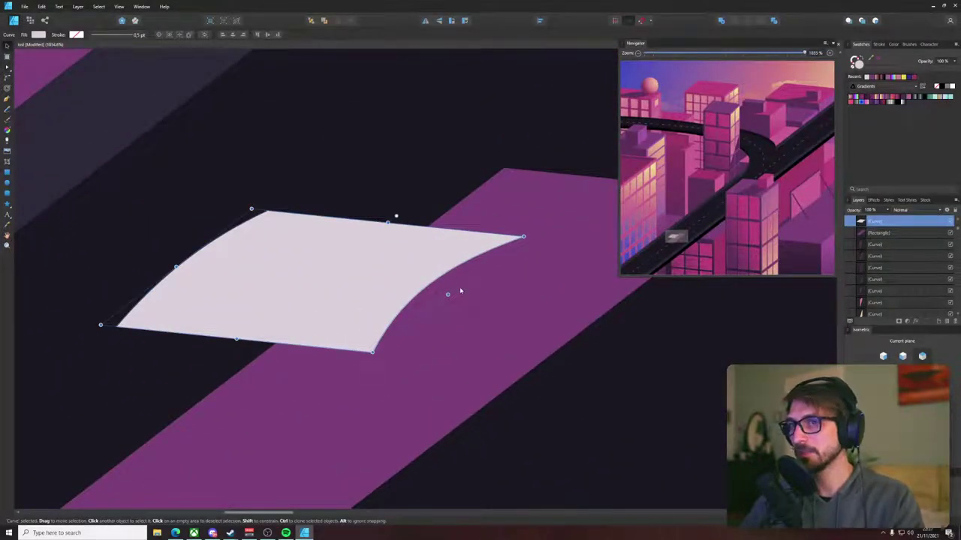
pyautogui.press('a')
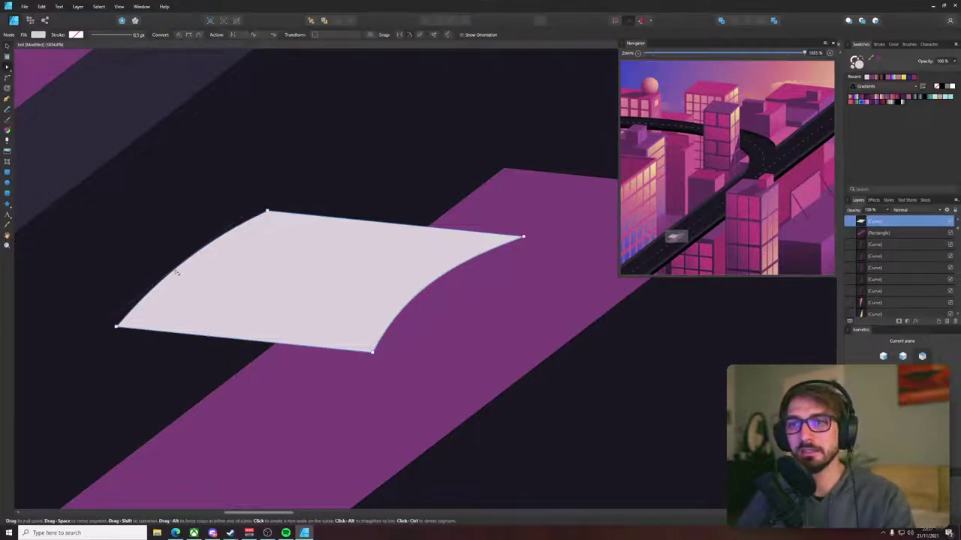
# - Curve the left side edge and the lower front edge of the white car roof outward
pyautogui.moveTo(176, 269); pyautogui.dragTo(170, 273)
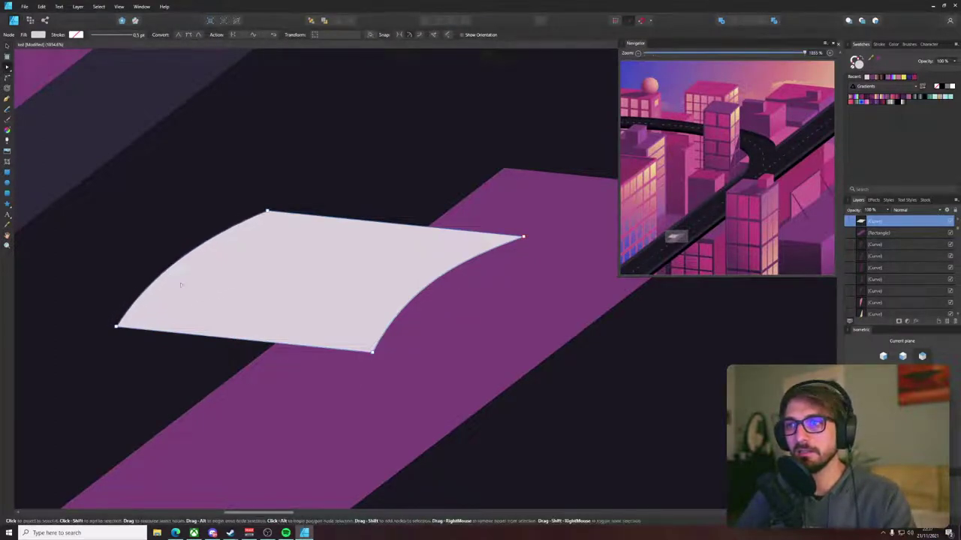
pyautogui.moveTo(208, 298); pyautogui.dragTo(248, 225)
pyautogui.scroll(-3, 251, 279)
pyautogui.click(330, 313)
pyautogui.press('a')
pyautogui.click(207, 268)
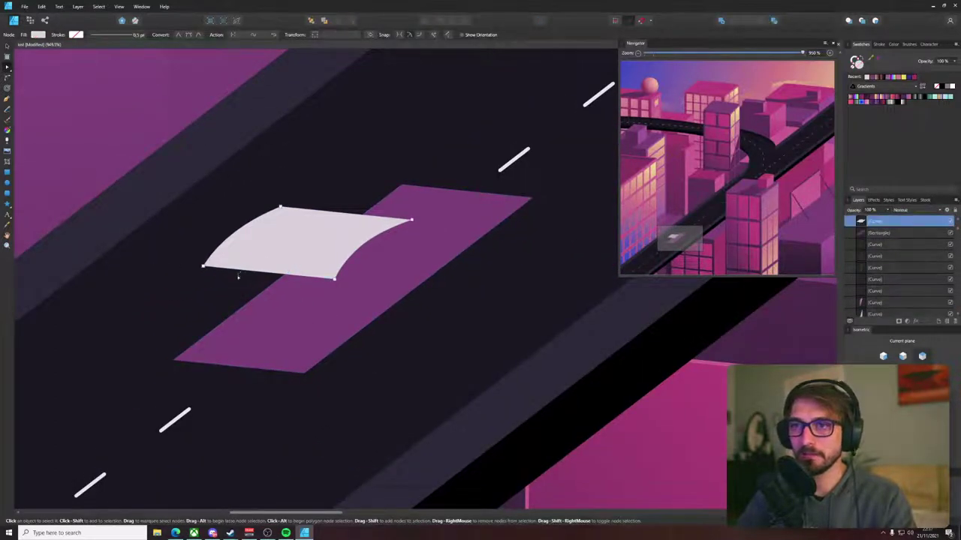
pyautogui.moveTo(239, 276); pyautogui.dragTo(238, 284)
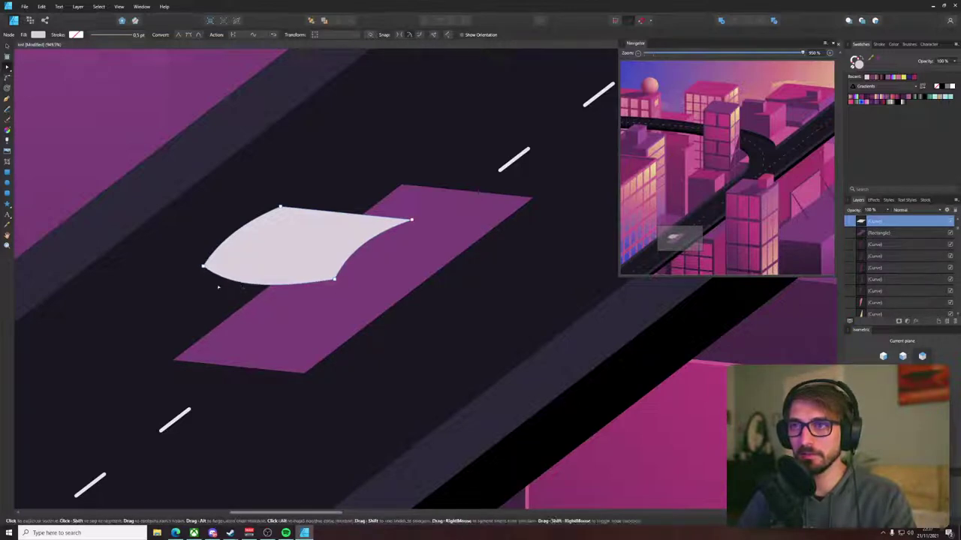
# - Draw a four-point windshield below the roof with the Pen tool, bow its lower edge outward and fill it black
pyautogui.click(206, 282)
pyautogui.press('p')
pyautogui.click(204, 269)
pyautogui.click(182, 325)
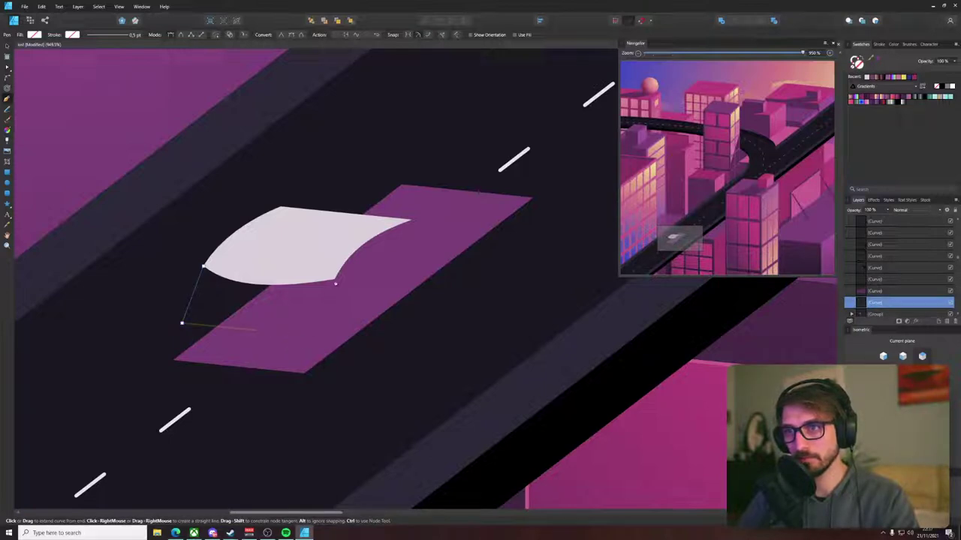
pyautogui.press('a')
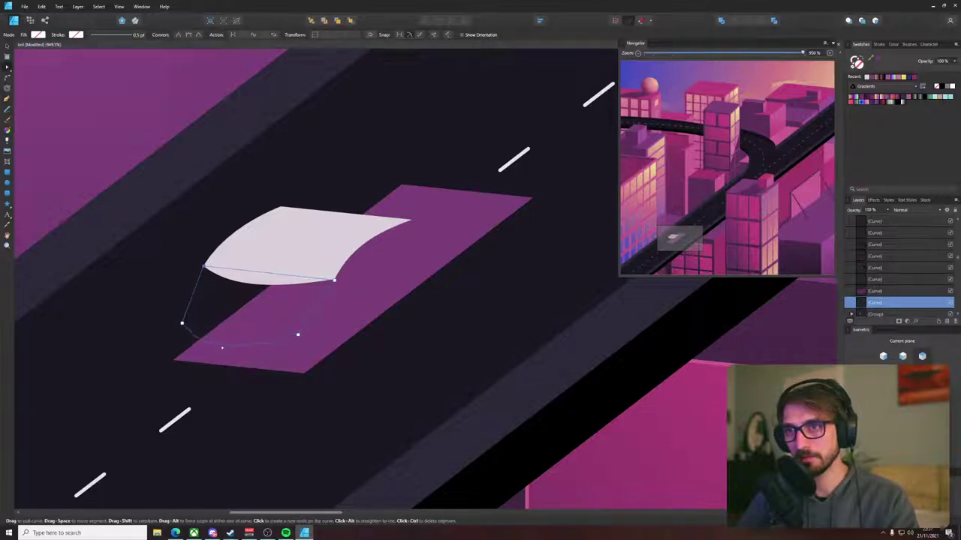
pyautogui.click(942, 87)
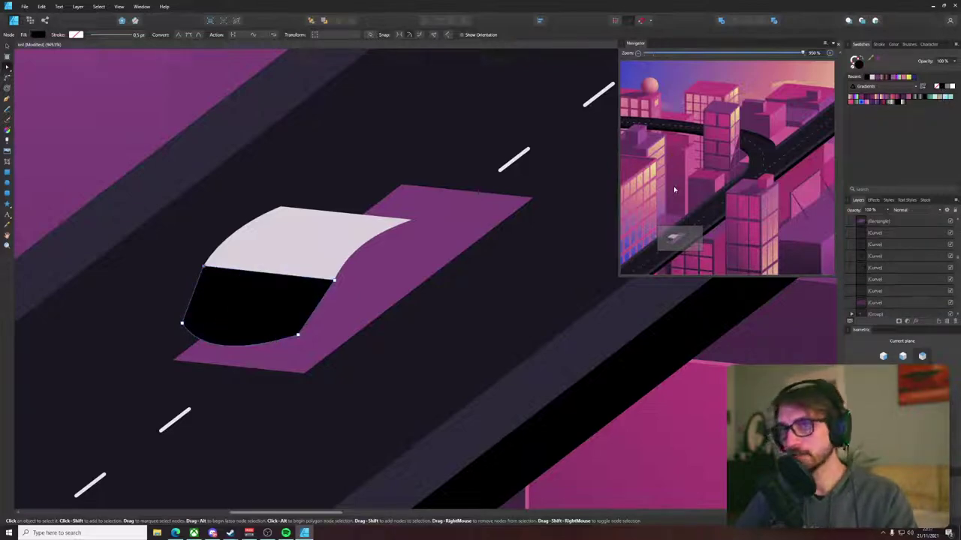
pyautogui.press('v')
pyautogui.scroll(-5, 290, 300)
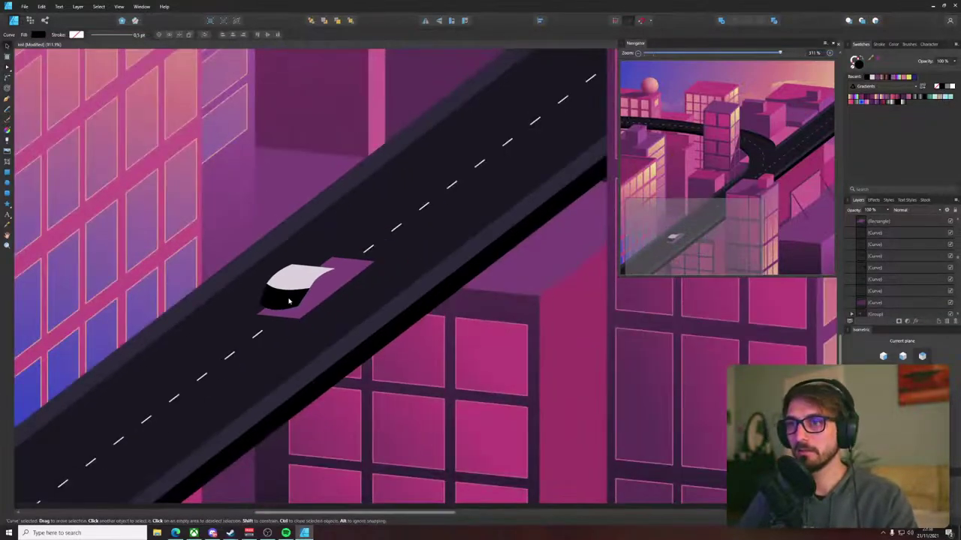
pyautogui.scroll(-5, 290, 300)
pyautogui.click(290, 386)
# - Draw a four-sided hood in front of the black windshield with the Pen tool and adjust its front corner node
pyautogui.scroll(10, 300, 300)
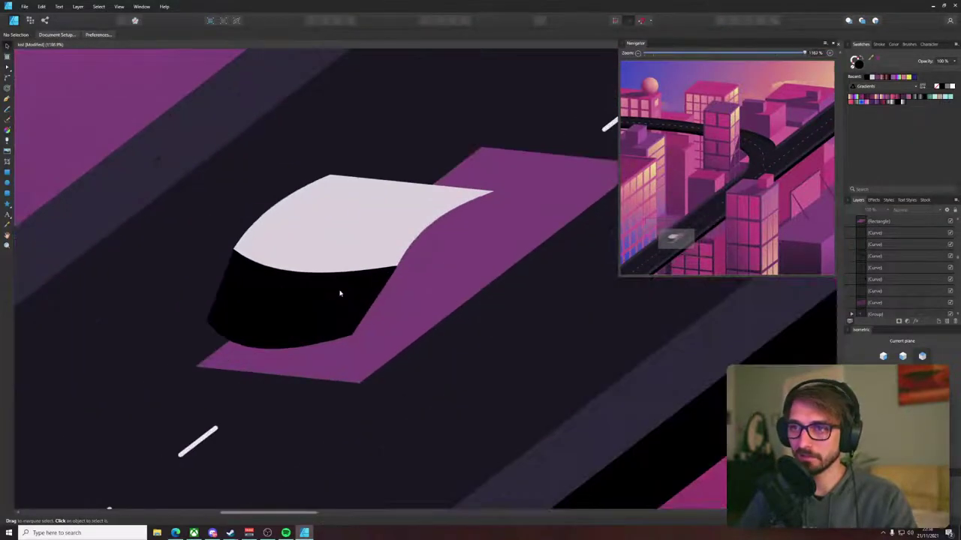
pyautogui.press('p')
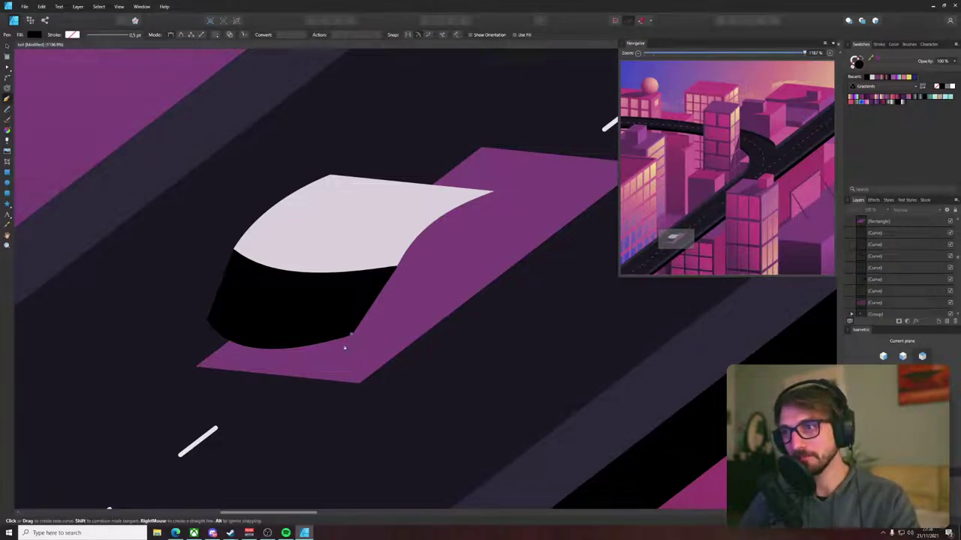
pyautogui.click(207, 320)
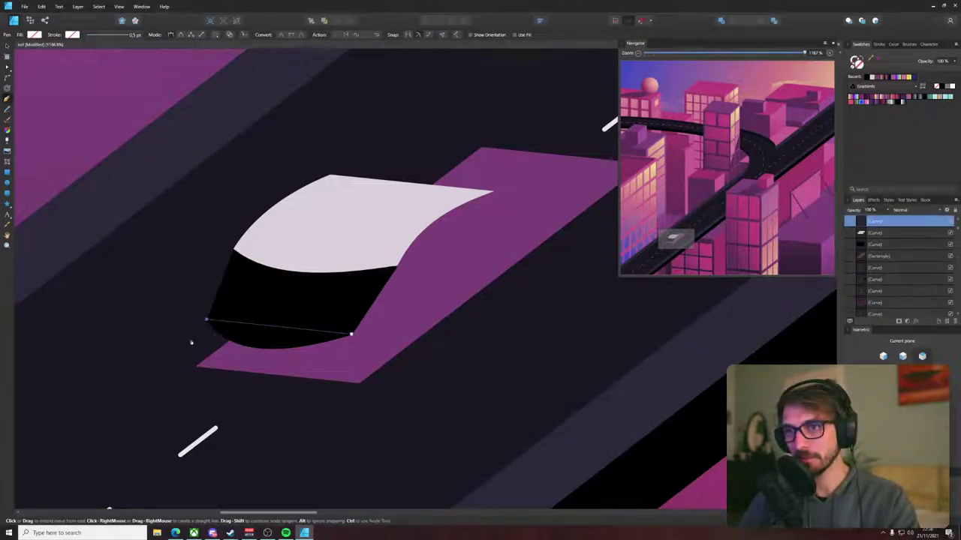
pyautogui.moveTo(197, 351); pyautogui.dragTo(303, 277)
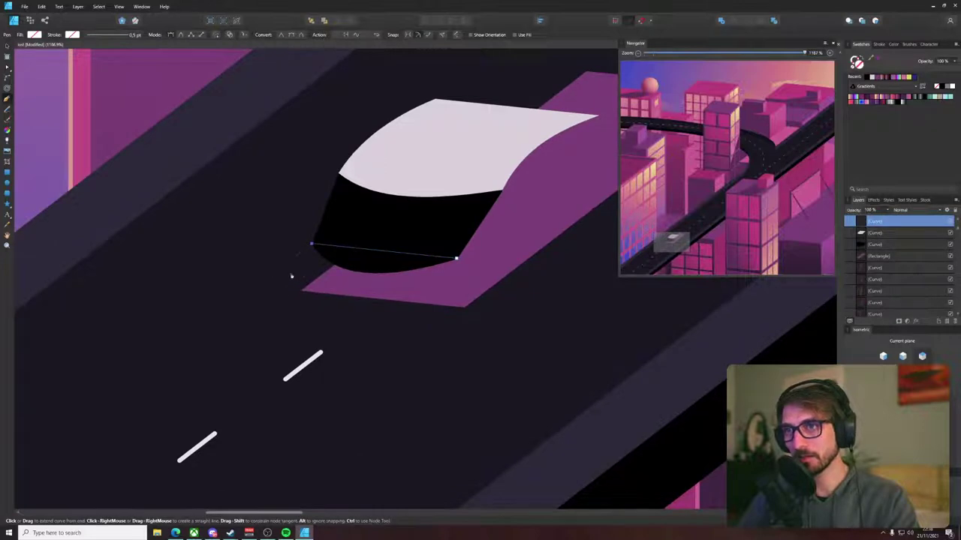
pyautogui.click(273, 277)
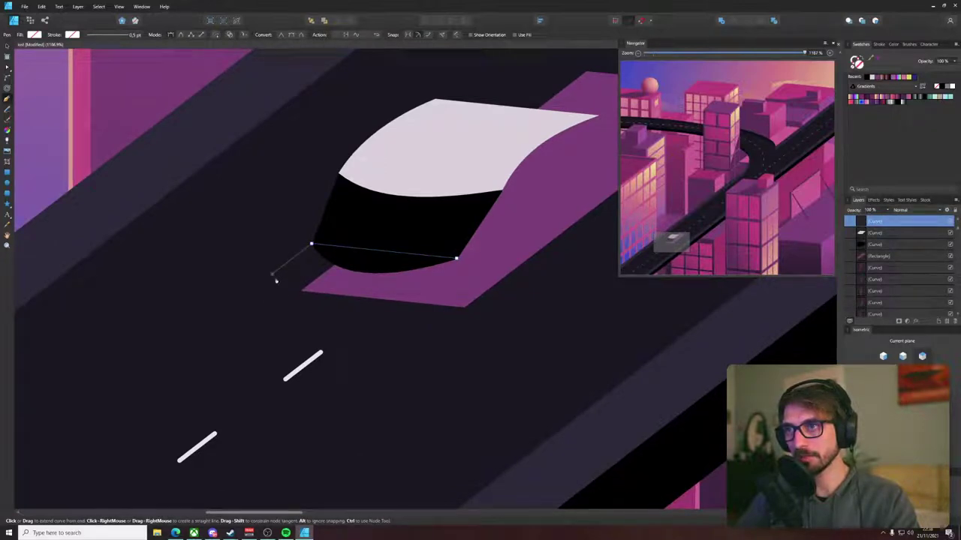
pyautogui.click(457, 260)
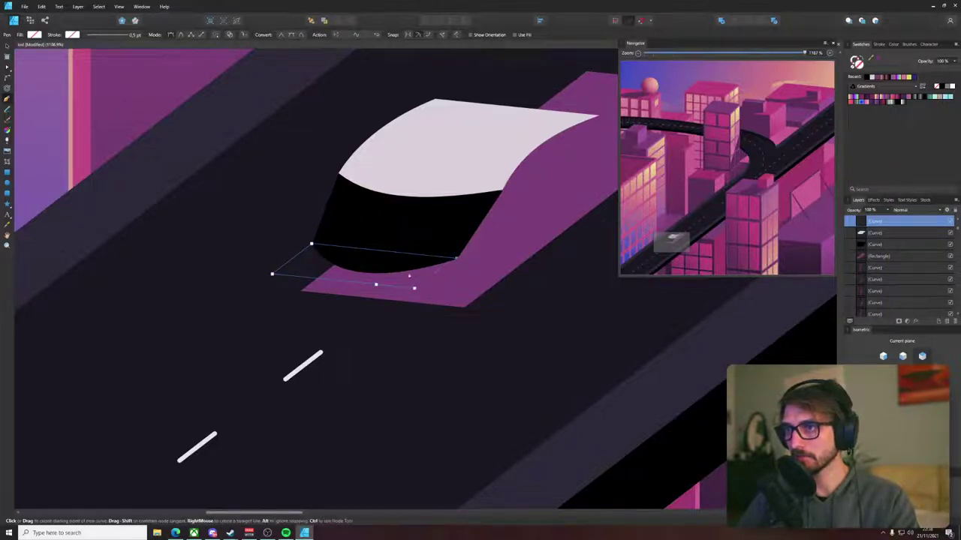
pyautogui.press('a')
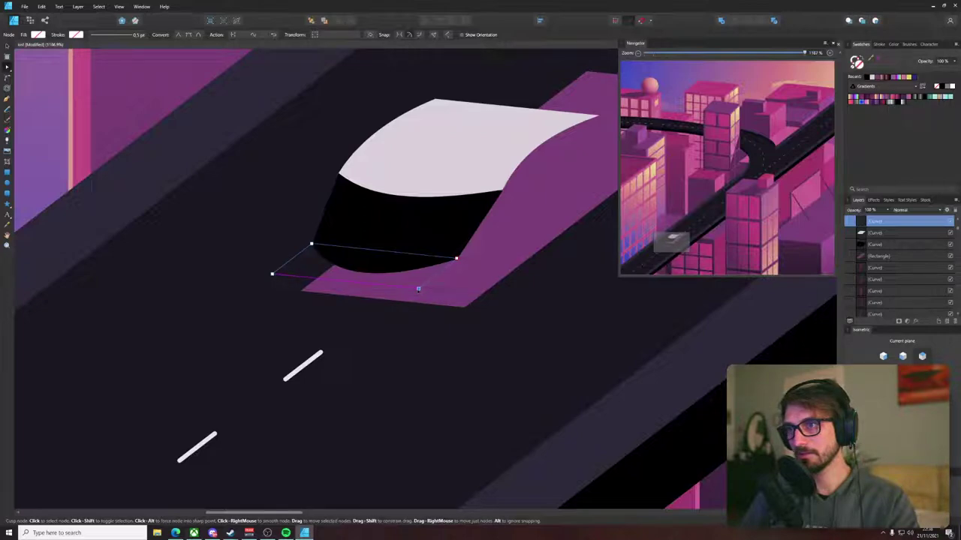
pyautogui.scroll(-3, 420, 289)
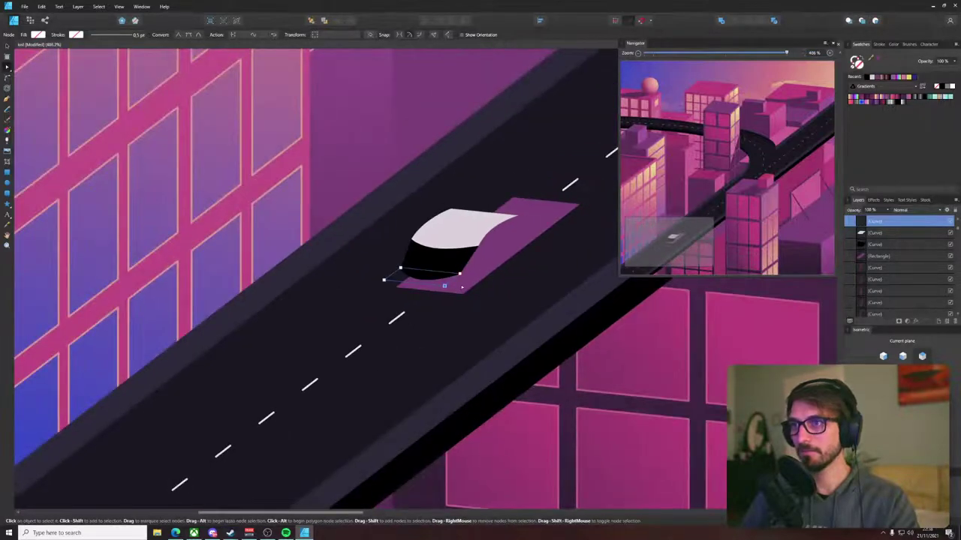
pyautogui.scroll(3, 451, 288)
pyautogui.click(450, 287)
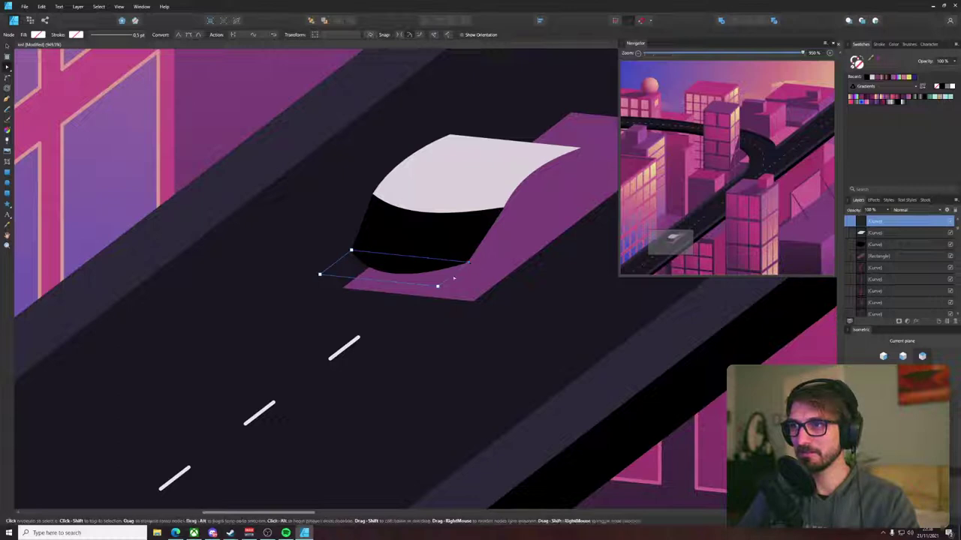
# - Fill the hood with the light colour sampled from the roof and send it two levels back, behind the windshield
pyautogui.press('i')
pyautogui.click(447, 198)
pyautogui.press('v')
pyautogui.scroll(4, 455, 266)
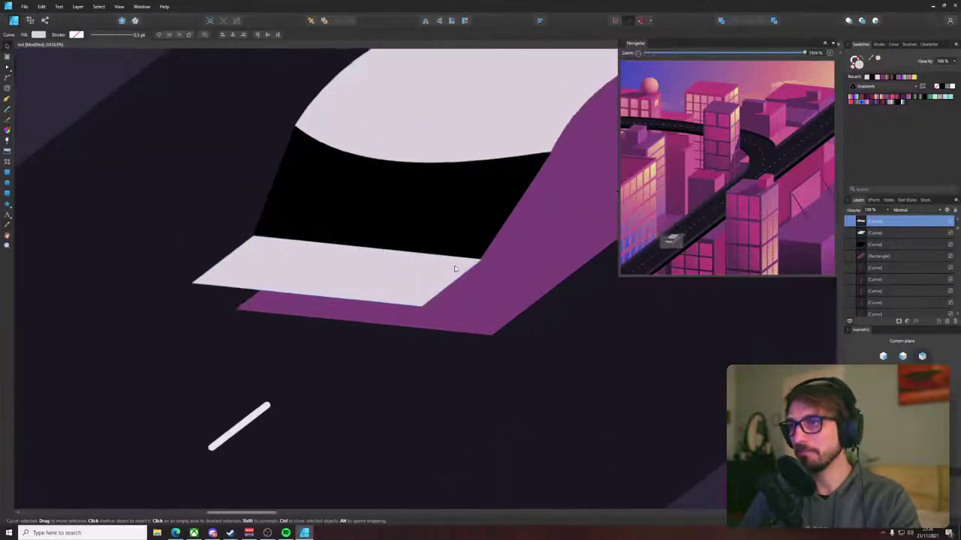
pyautogui.moveTo(451, 257); pyautogui.dragTo(343, 289)
pyautogui.scroll(-4, 342, 290)
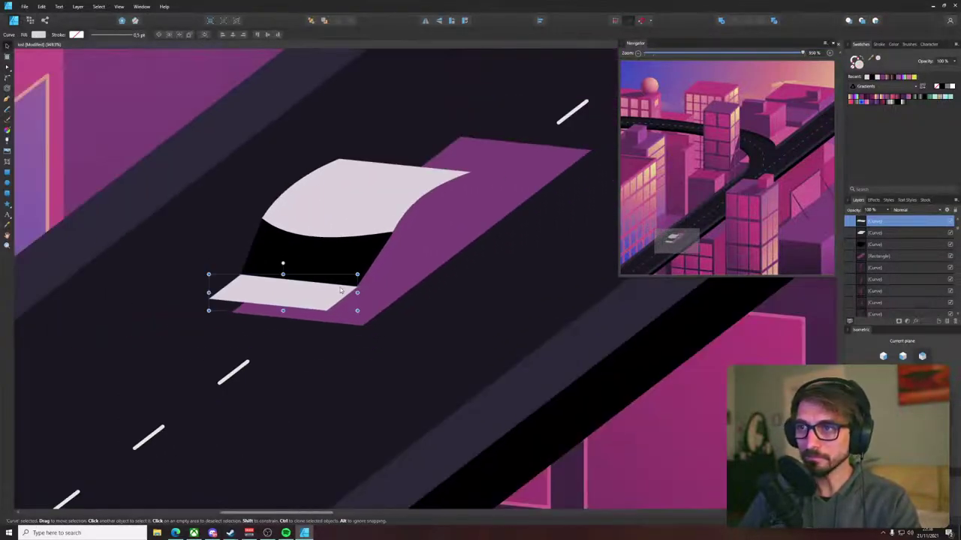
pyautogui.hotkey('ctrl', '[')
pyautogui.hotkey('ctrl', '[')
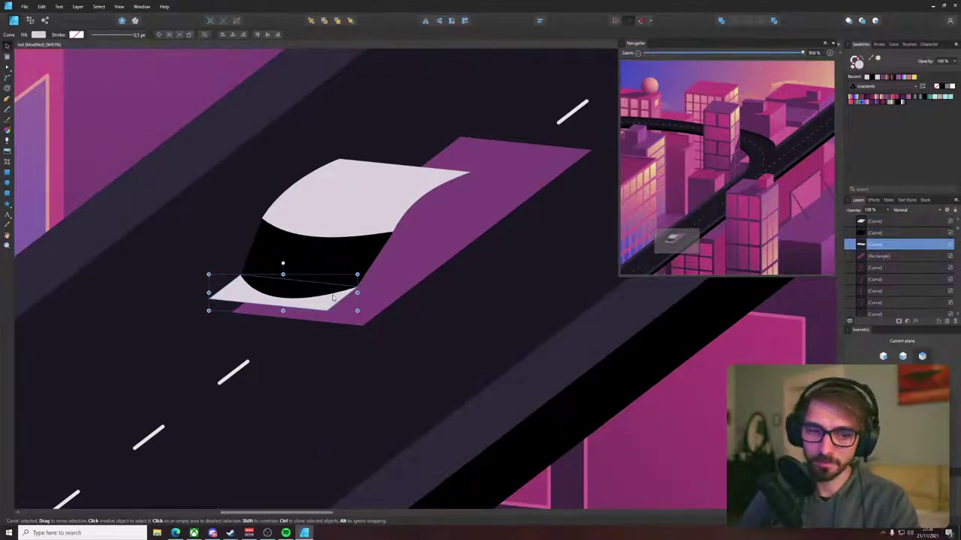
# - Lengthen the hood by moving its two front corner nodes forward together along the road
pyautogui.press('a')
pyautogui.click(326, 310)
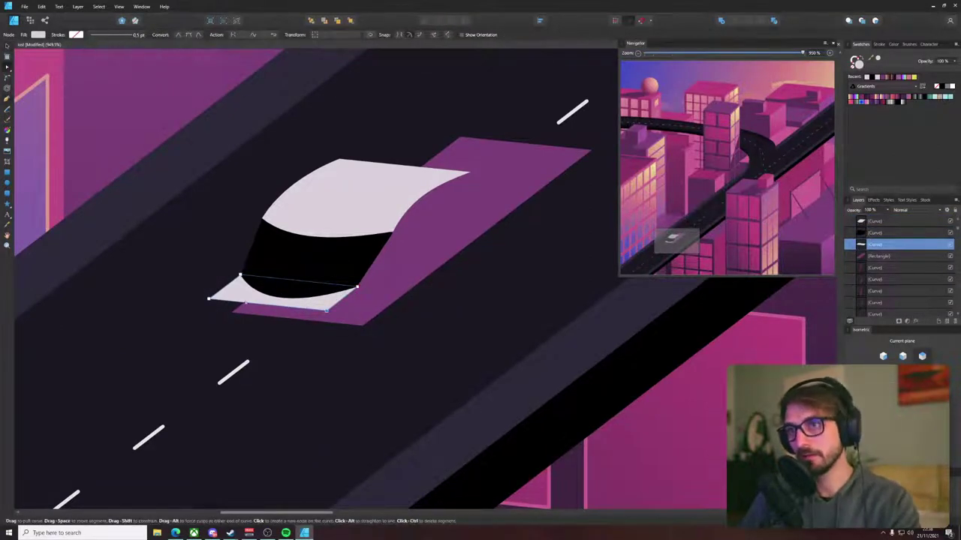
pyautogui.keyDown('shift'); pyautogui.click(209, 299); pyautogui.keyUp('shift')
pyautogui.moveTo(209, 299); pyautogui.dragTo(197, 307)
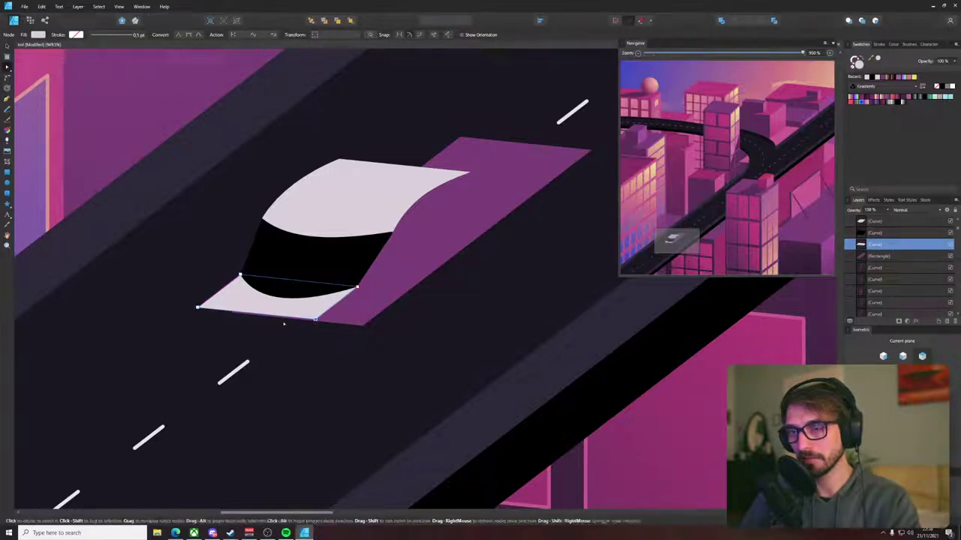
# - Widen the hood's front edge by moving its right front corner node outward along the purple rectangle's edge
pyautogui.press('p')
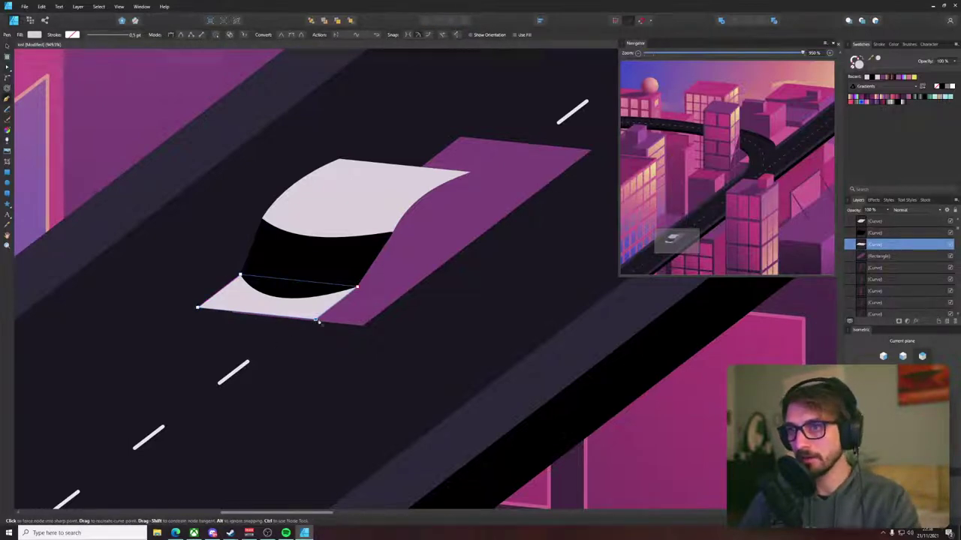
pyautogui.press('a')
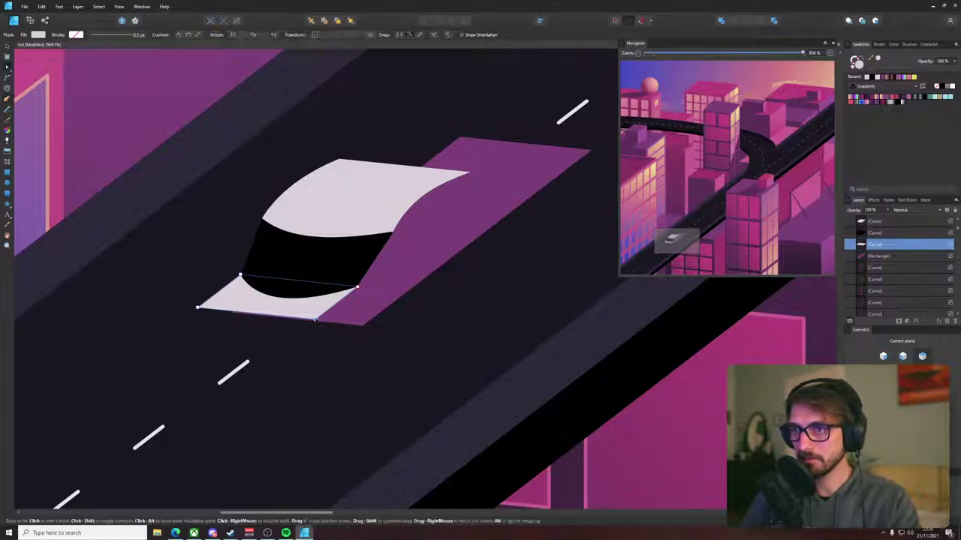
pyautogui.press('p')
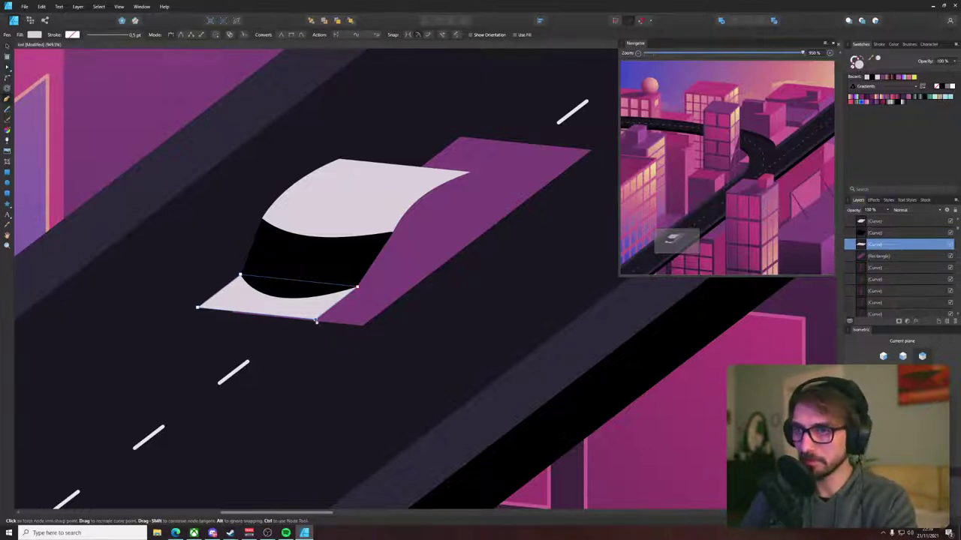
pyautogui.press('a')
pyautogui.moveTo(317, 321); pyautogui.dragTo(336, 322)
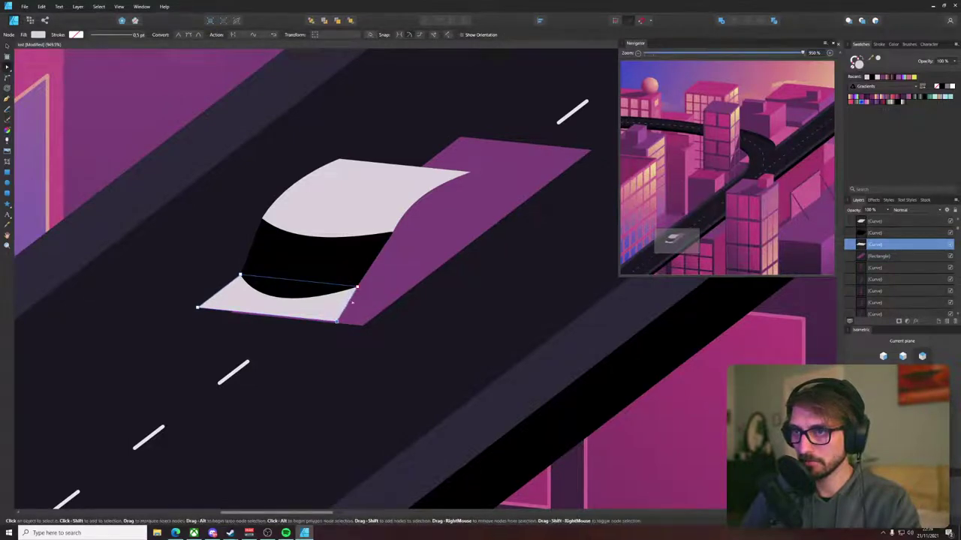
# - Extend the hood shape with extra nodes along the windshield's side up to the roof's rear corner
pyautogui.moveTo(355, 298); pyautogui.dragTo(392, 233)
pyautogui.click(369, 281)
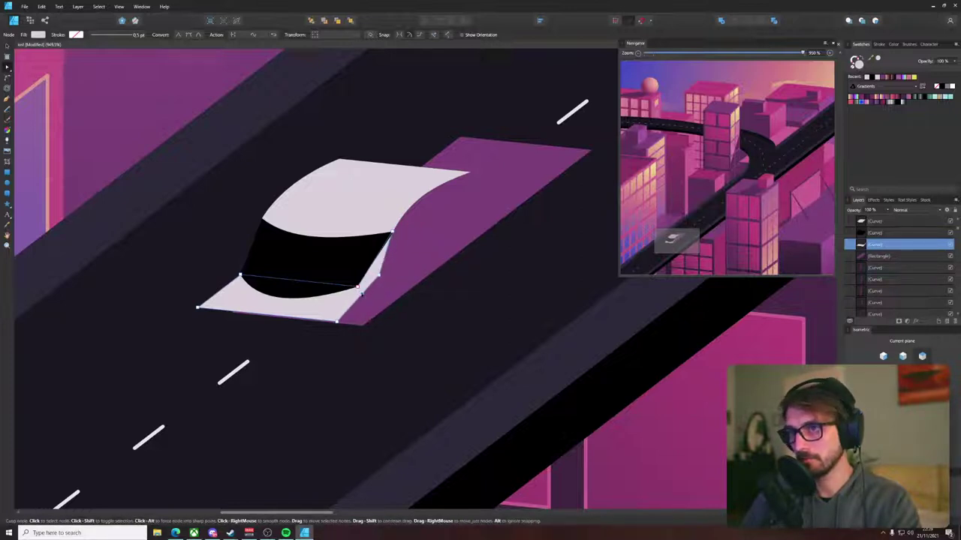
pyautogui.moveTo(377, 274); pyautogui.dragTo(380, 230)
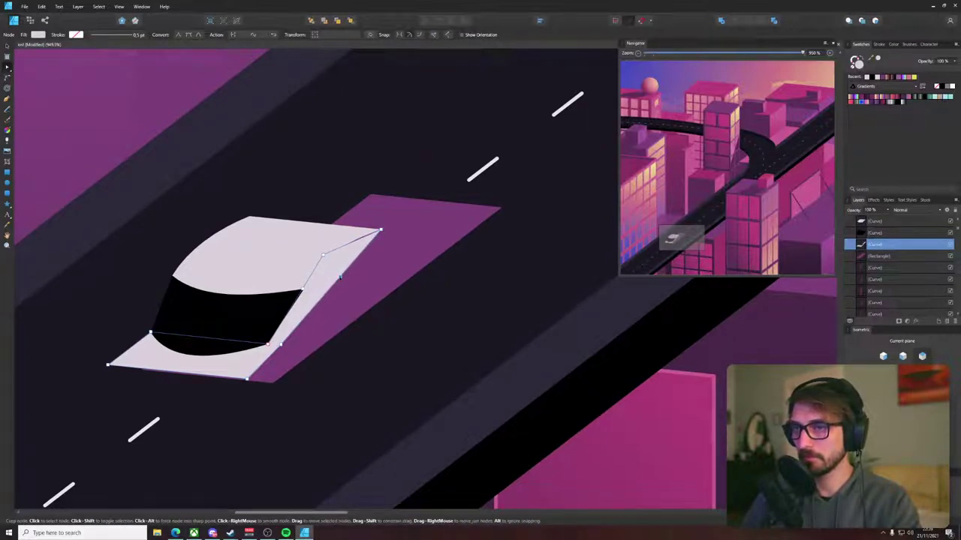
# - Curve the side strip's outer edge to follow the roofline and adjust its end nodes at the roof's rear corner
pyautogui.press('p')
pyautogui.moveTo(340, 277); pyautogui.dragTo(376, 241)
pyautogui.press('a')
pyautogui.moveTo(340, 276); pyautogui.dragTo(347, 256)
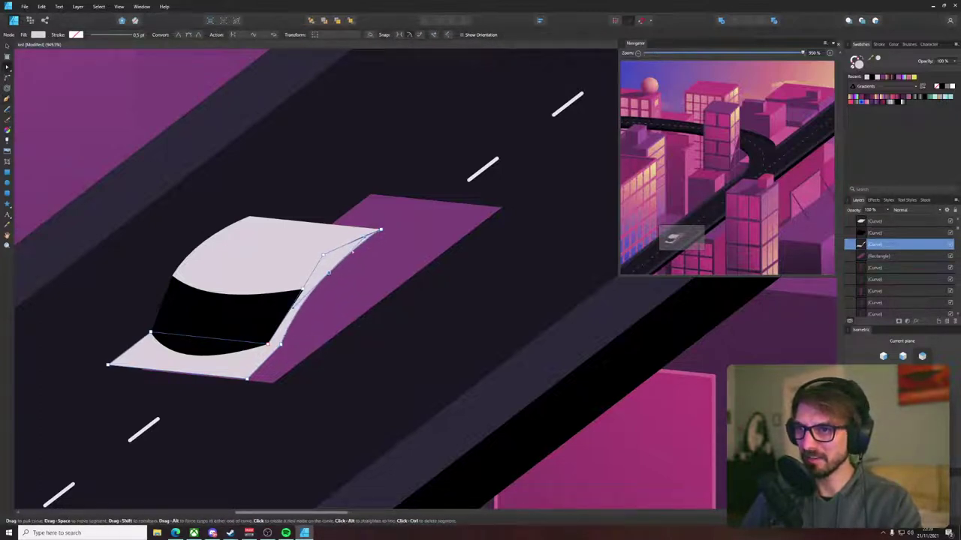
pyautogui.moveTo(329, 273); pyautogui.dragTo(327, 268)
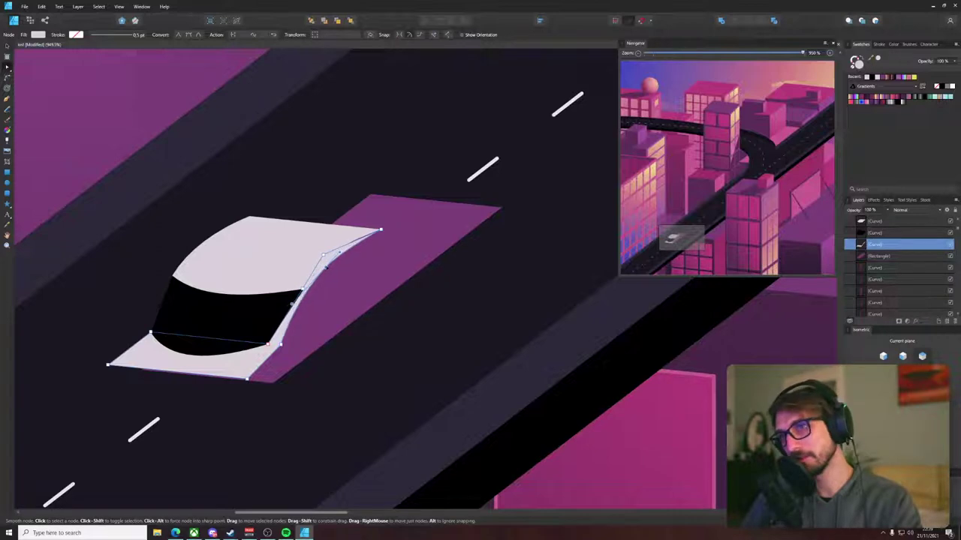
pyautogui.scroll(3, 365, 240)
pyautogui.click(366, 238)
pyautogui.moveTo(366, 238); pyautogui.dragTo(389, 218)
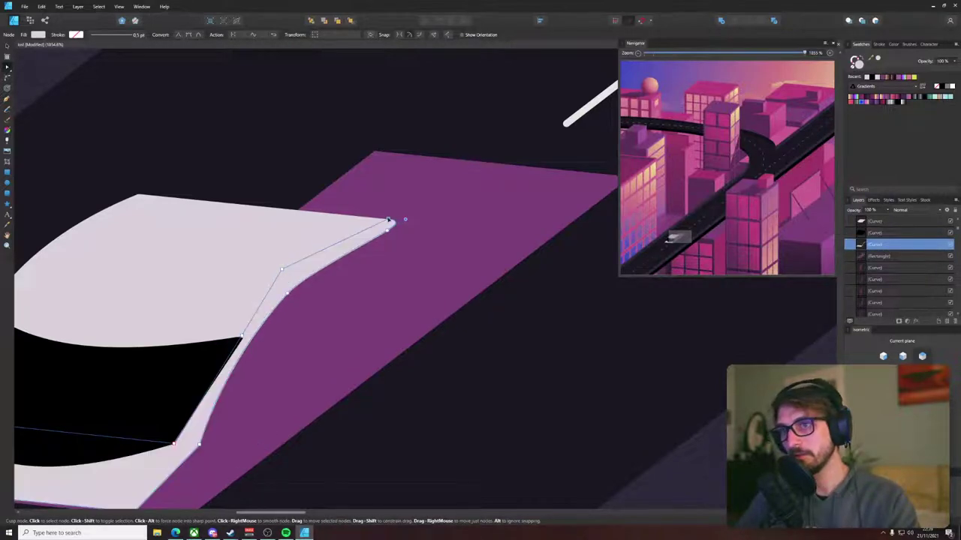
# - Darken the fill of the combined hood and side strip to a light grey, then deselect it
pyautogui.press('v')
pyautogui.scroll(-6, 393, 365)
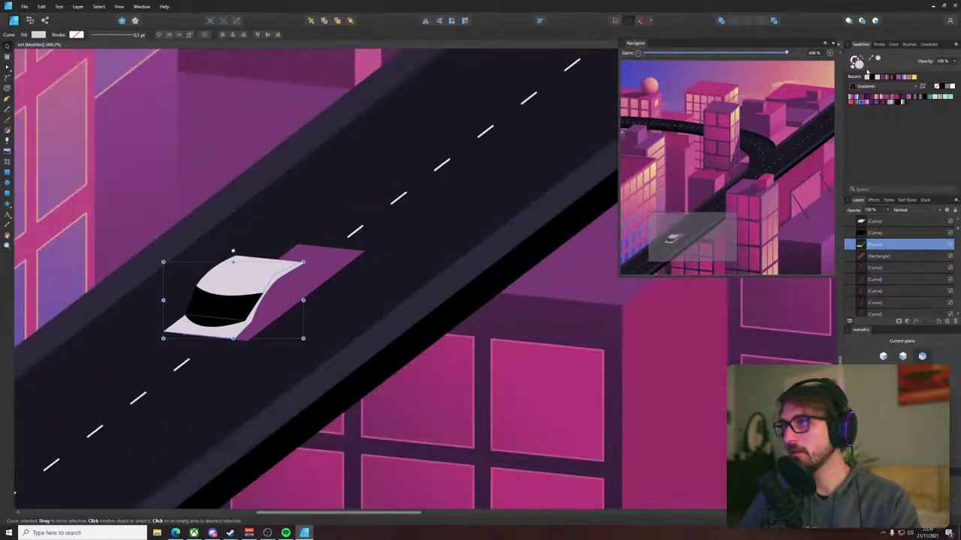
pyautogui.doubleClick(860, 65)
pyautogui.moveTo(651, 184); pyautogui.dragTo(640, 200)
pyautogui.click(827, 297)
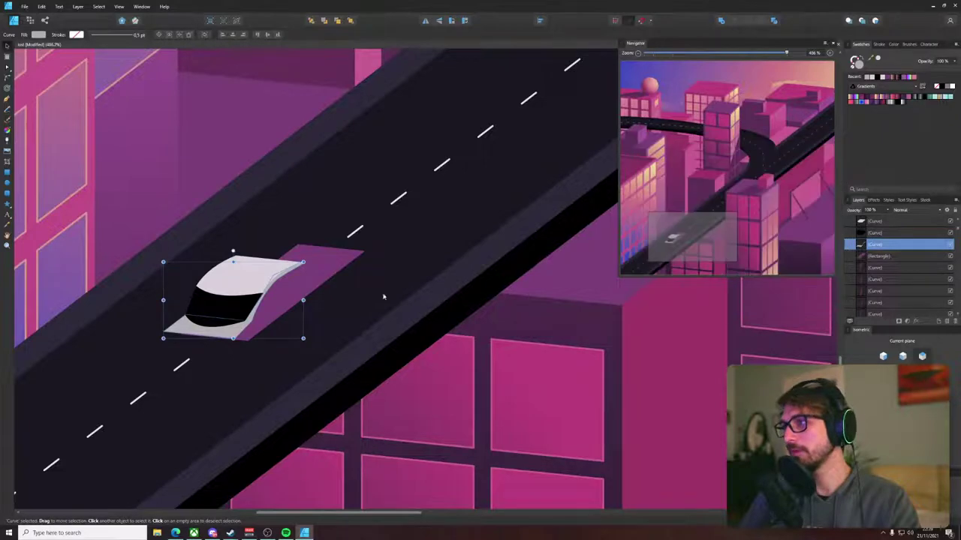
pyautogui.hotkey('ctrl', 'g')
# - Extend the grey hood further forward by moving its two front corner nodes together
pyautogui.scroll(-2, 306, 223)
pyautogui.scroll(3, 257, 260)
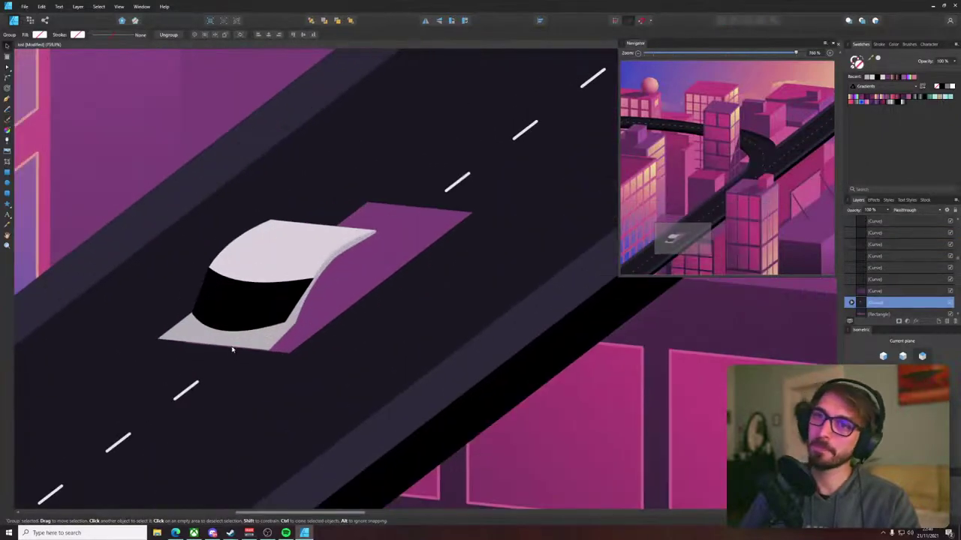
pyautogui.click(301, 351)
pyautogui.press('a')
pyautogui.moveTo(146, 333); pyautogui.dragTo(273, 359)
pyautogui.moveTo(129, 325); pyautogui.dragTo(259, 357)
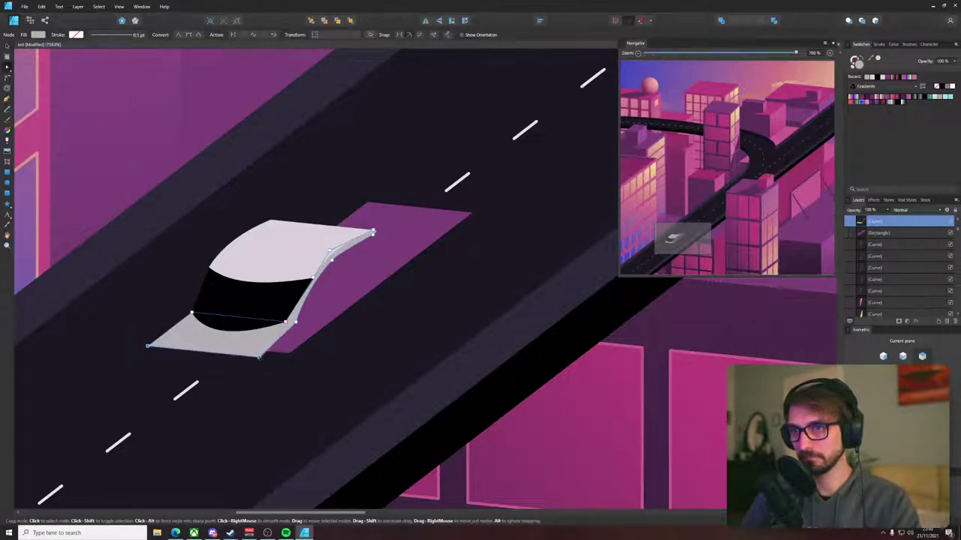
pyautogui.click(307, 358)
pyautogui.moveTo(253, 324); pyautogui.dragTo(313, 288)
pyautogui.press('p')
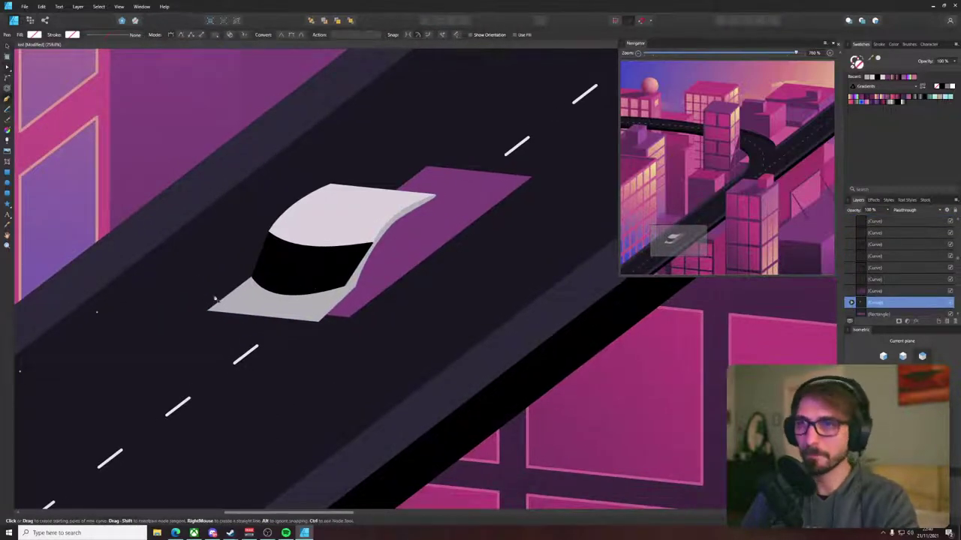
pyautogui.click(205, 291)
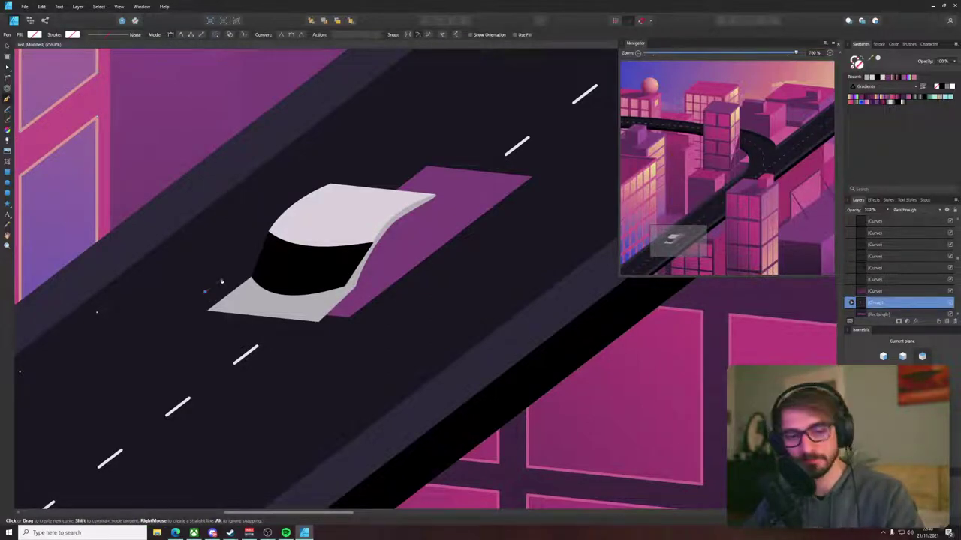
pyautogui.press('v')
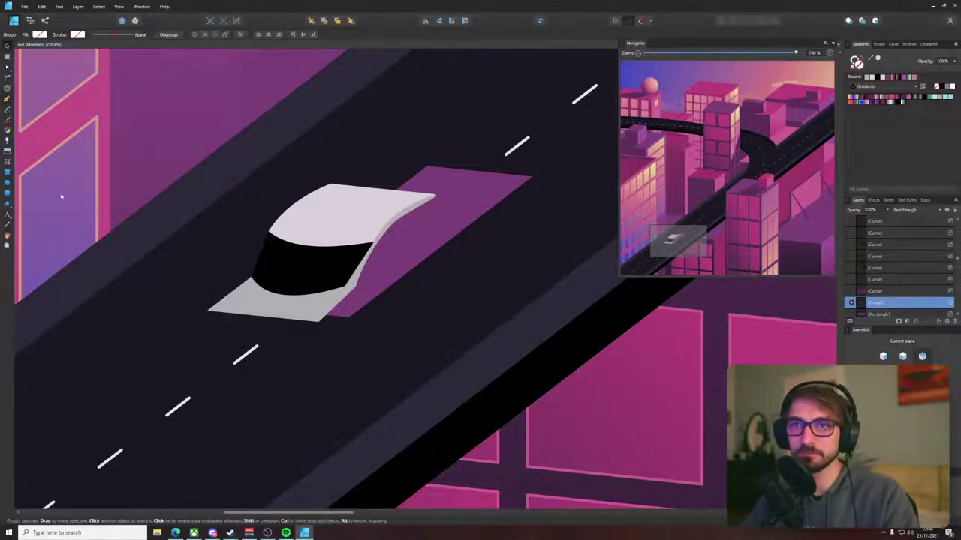
# - Draw a rectangle in front of the car, fit it to the isometric top plane and shape it into a thin strip above the hood
pyautogui.press('m')
pyautogui.moveTo(221, 282); pyautogui.dragTo(355, 317)
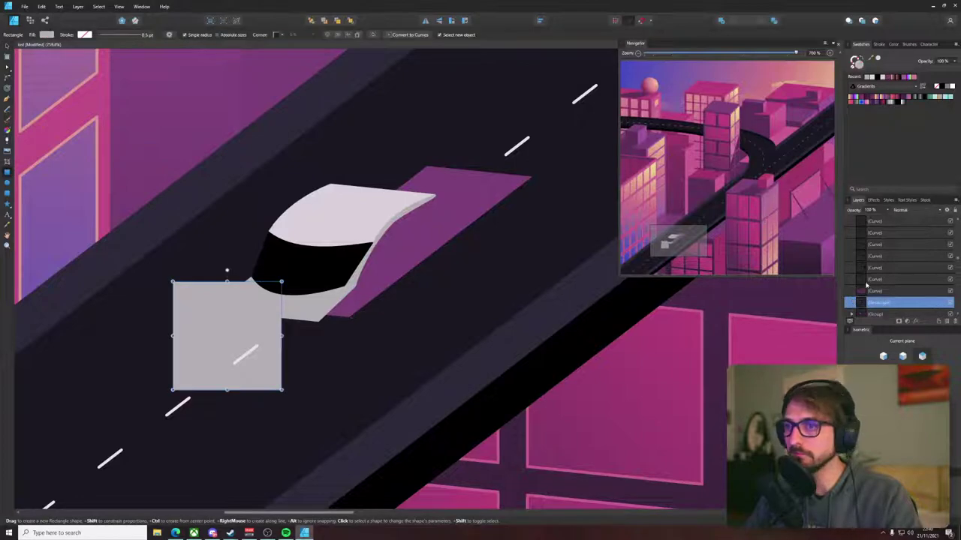
pyautogui.click(903, 374)
pyautogui.moveTo(209, 350); pyautogui.dragTo(271, 293)
# - Fill the strip with the roof's off-white colour and bring it to the front
pyautogui.press('i')
pyautogui.click(350, 220)
pyautogui.press('v')
pyautogui.hotkey('ctrl', 'shift', ']')
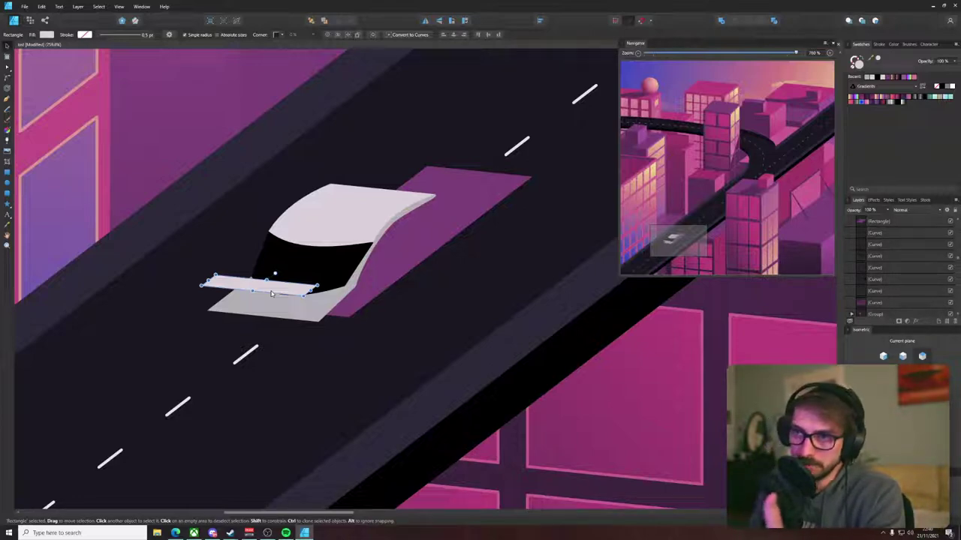
# - Move the off-white strip back against the windshield's lower edge
pyautogui.moveTo(272, 292)
pyautogui.mouseDown()
pyautogui.moveTo(279, 304)
pyautogui.moveTo(318, 298)
pyautogui.moveTo(279, 292)
pyautogui.moveTo(290, 287)
pyautogui.mouseUp()
pyautogui.scroll(-2, 316, 299)
pyautogui.scroll(3, 282, 295)
pyautogui.scroll(-4, 288, 287)
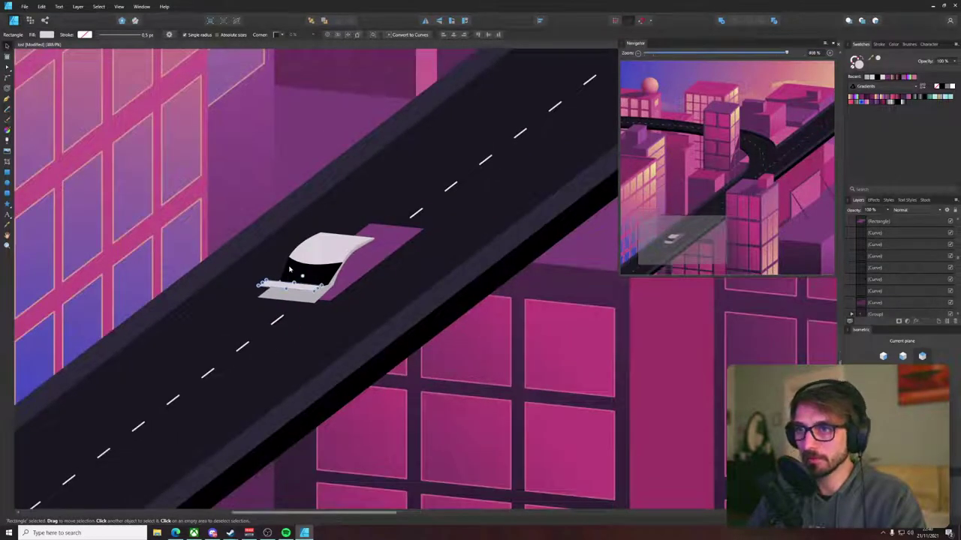
pyautogui.scroll(3, 289, 269)
# - Pull the roof's front far-side corner node slightly down onto the windshield's upper corner, then deselect the shapes
pyautogui.press('a')
pyautogui.click(293, 253)
pyautogui.scroll(2, 293, 252)
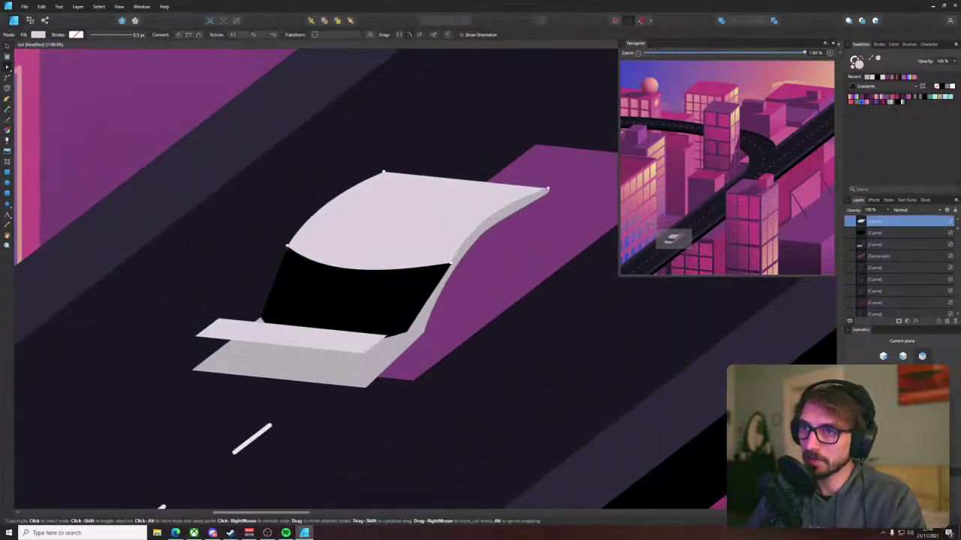
pyautogui.moveTo(287, 246); pyautogui.dragTo(284, 253)
pyautogui.click(285, 256)
pyautogui.scroll(3, 285, 253)
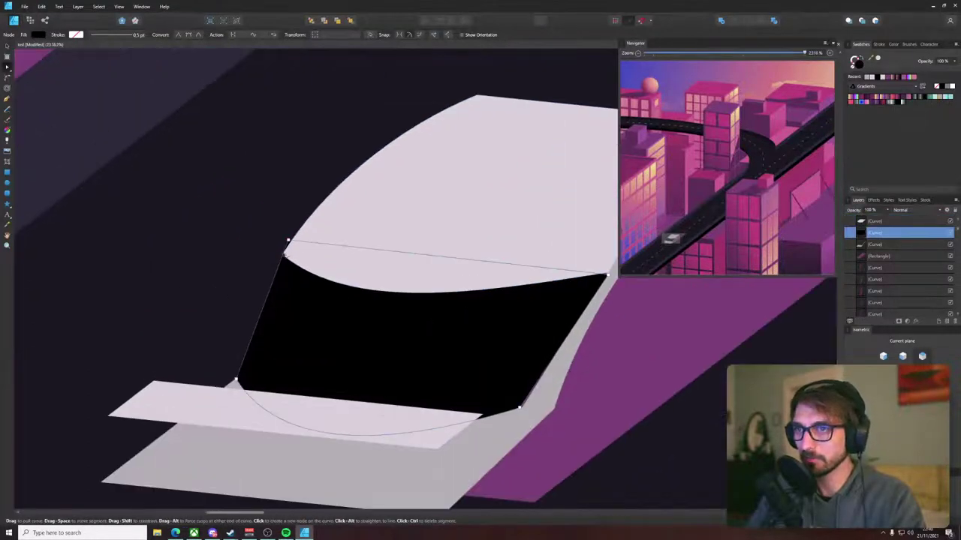
pyautogui.scroll(-5, 285, 240)
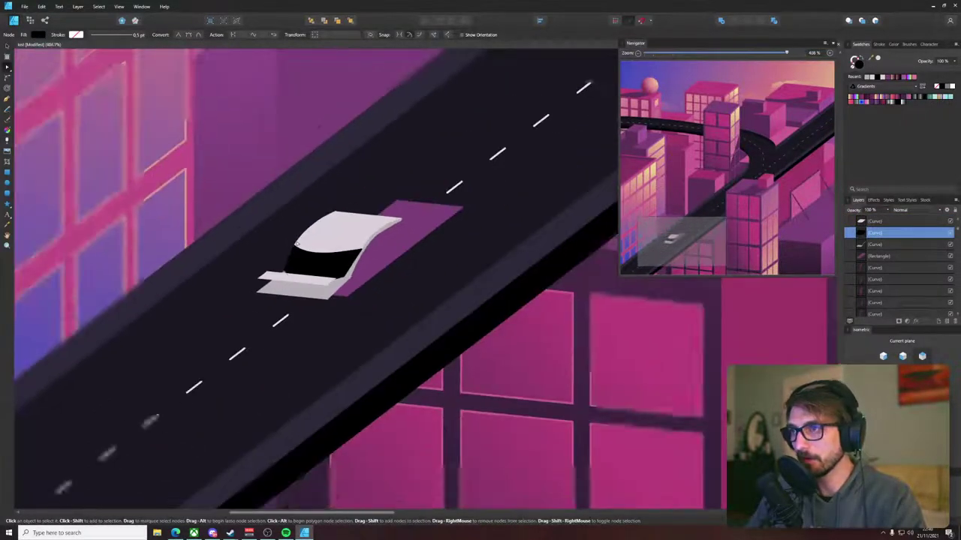
pyautogui.click(281, 217)
pyautogui.scroll(-2, 282, 217)
pyautogui.scroll(6, 286, 248)
# - Nudge the off-white strip slightly forward and duplicate it just below itself over the hood's front
pyautogui.press('v')
pyautogui.click(247, 311)
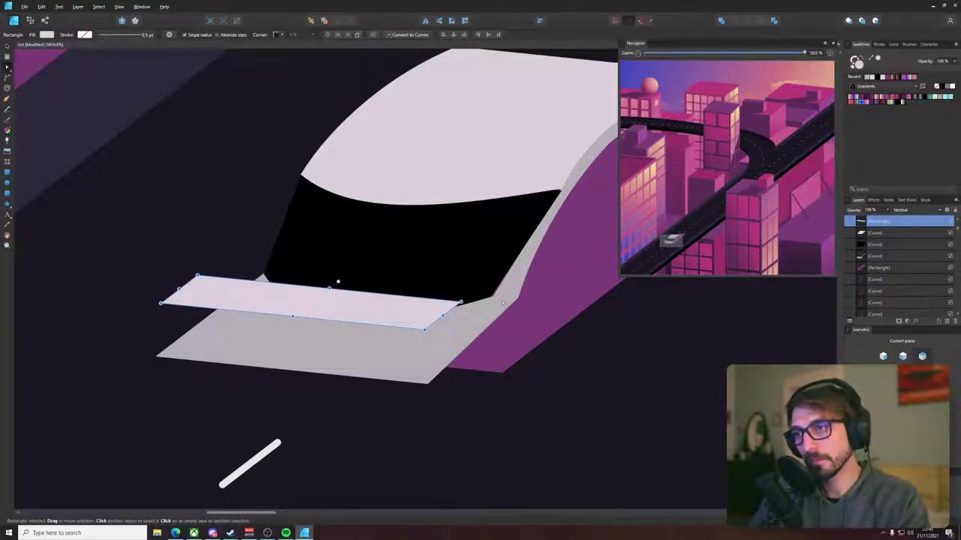
pyautogui.press('p')
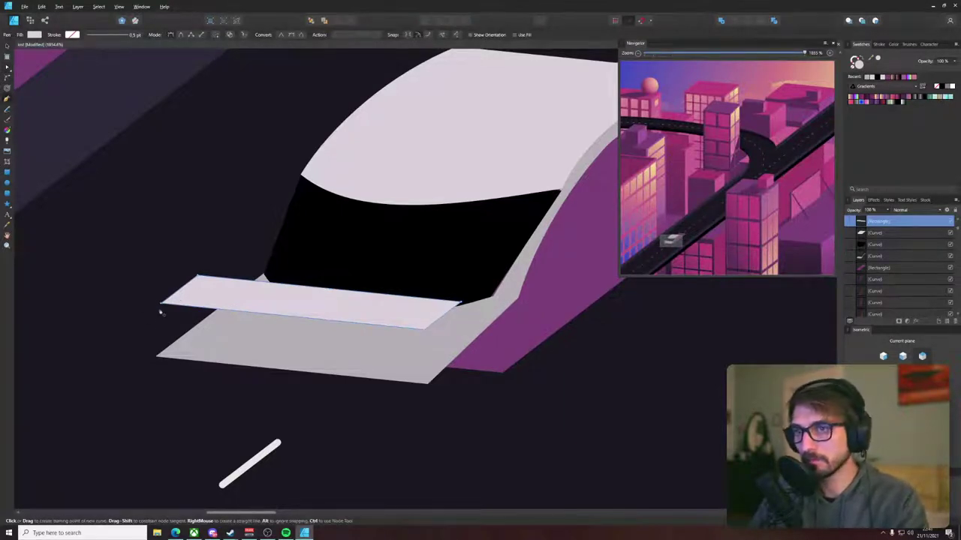
pyautogui.press('v')
pyautogui.moveTo(244, 307); pyautogui.dragTo(237, 342)
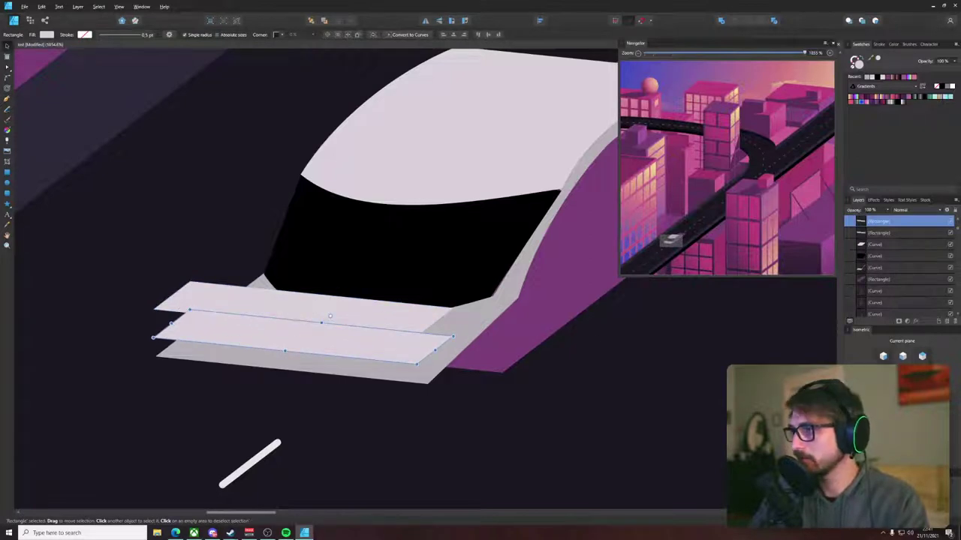
# - Fit the duplicate to the isometric side plane and place it as an upright panel at the strip's far end
pyautogui.click(902, 382)
pyautogui.moveTo(408, 257); pyautogui.dragTo(193, 284)
pyautogui.scroll(5, 166, 315)
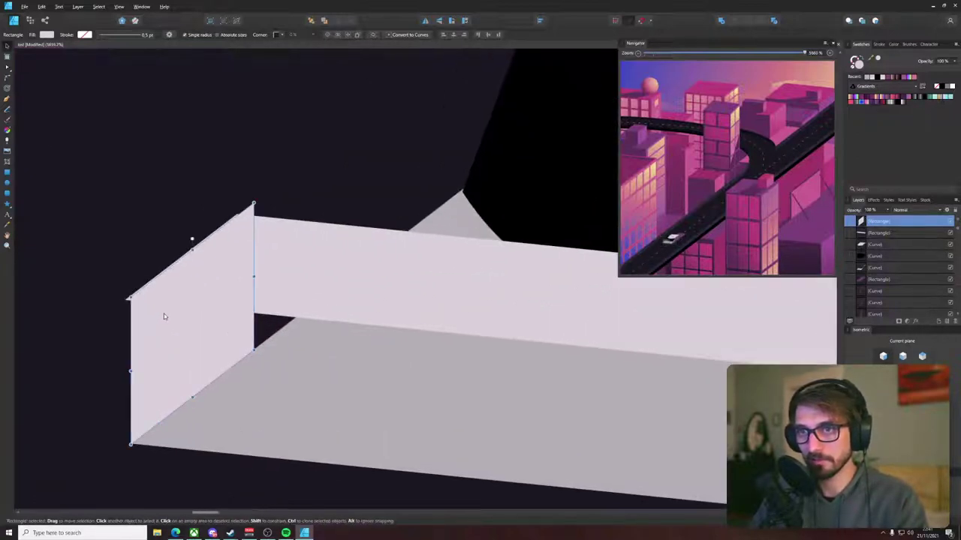
# - Send the upright side panel backward several levels in the stacking order, behind the hood and the purple base
pyautogui.hotkey('ctrl', '[')
pyautogui.hotkey('ctrl', '[')
pyautogui.hotkey('ctrl', '[')
pyautogui.hotkey('ctrl', '[')
pyautogui.hotkey('ctrl', '[')
pyautogui.hotkey('ctrl', '[')
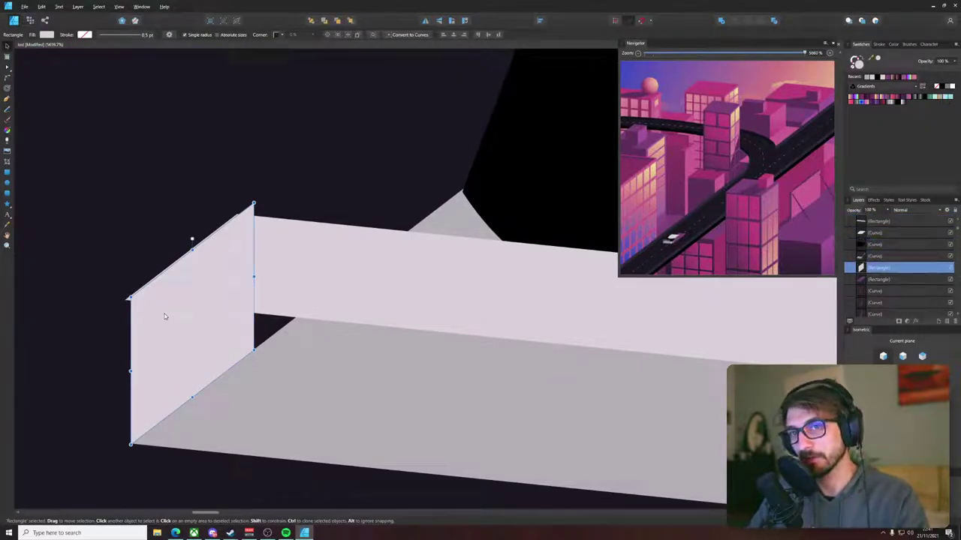
pyautogui.scroll(-3, 721, 122)
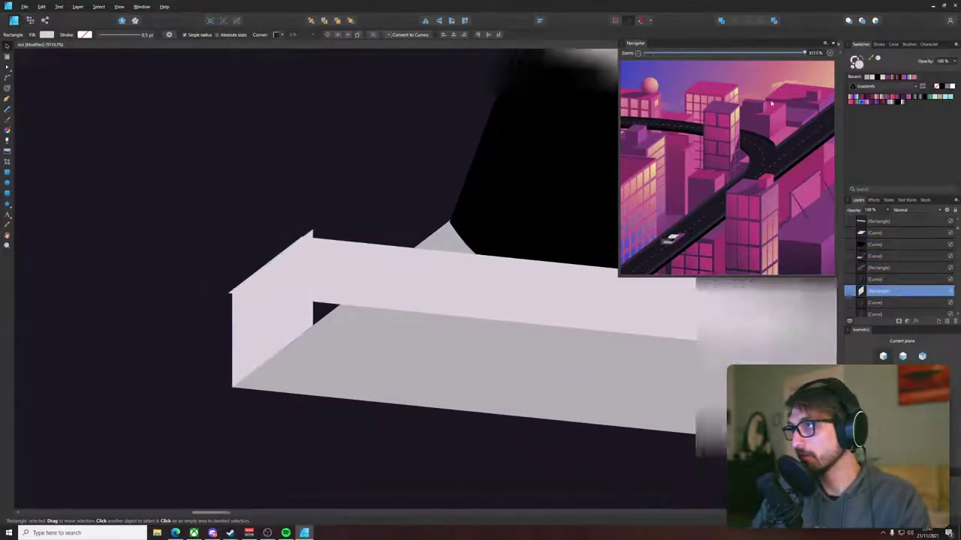
# - Fill the far side panel with grey and darken it to a mid grey
pyautogui.click(868, 78)
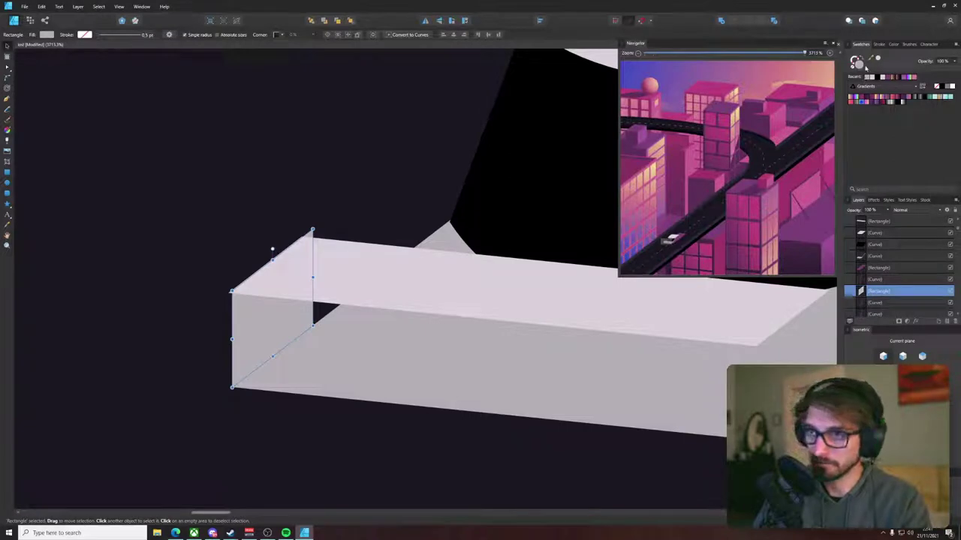
pyautogui.doubleClick(857, 63)
pyautogui.moveTo(641, 202); pyautogui.dragTo(630, 218)
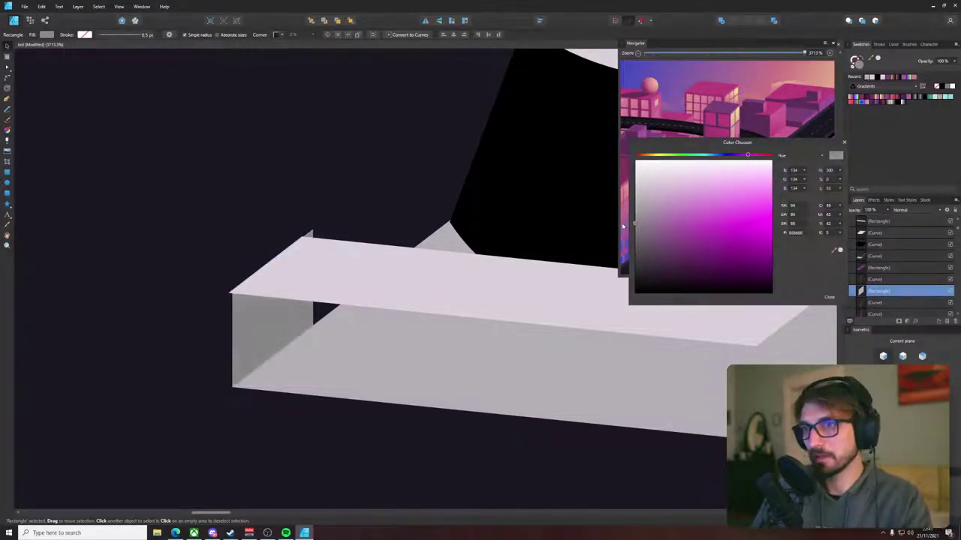
pyautogui.click(829, 297)
# - Align the top strip's end edge with the far side panel and narrow the panel to meet the strip's rear corner
pyautogui.scroll(5, 226, 361)
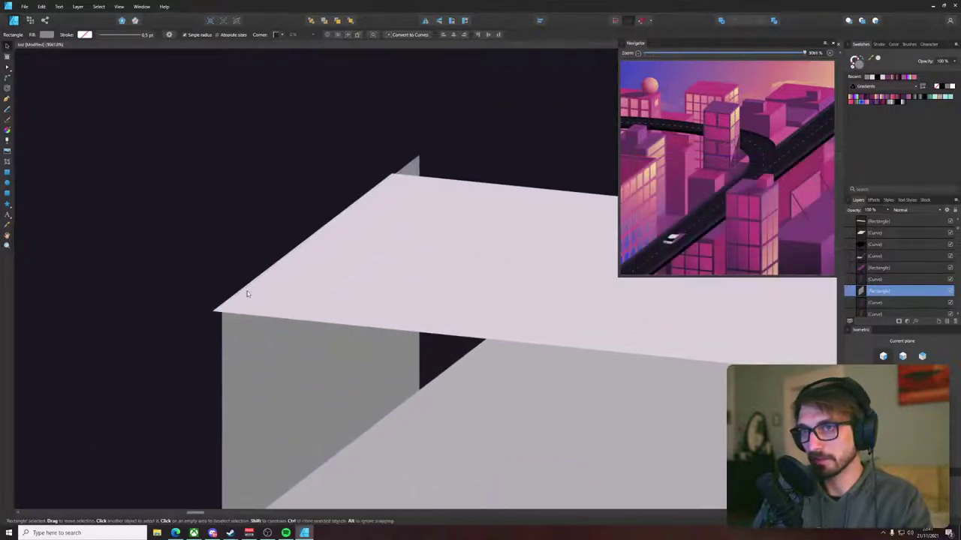
pyautogui.scroll(-2, 226, 361)
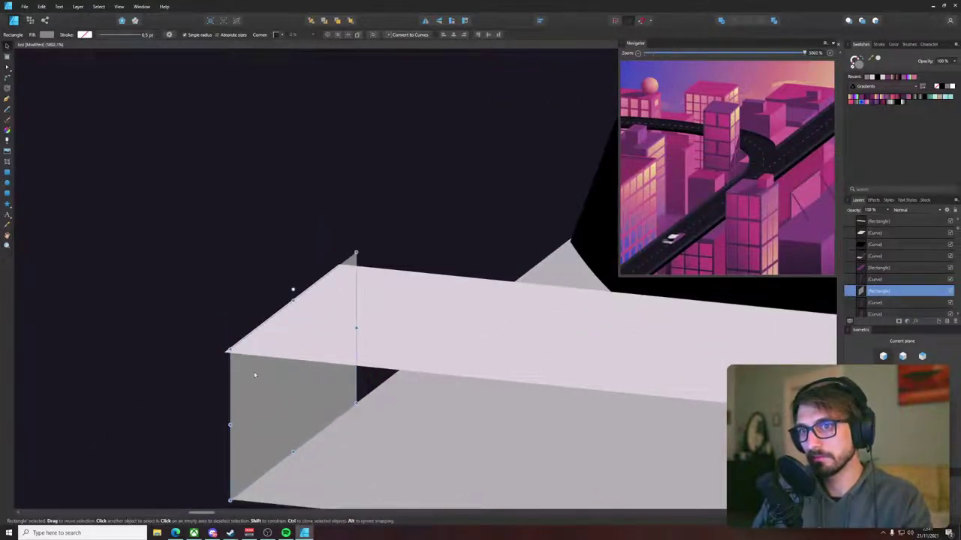
pyautogui.click(278, 352)
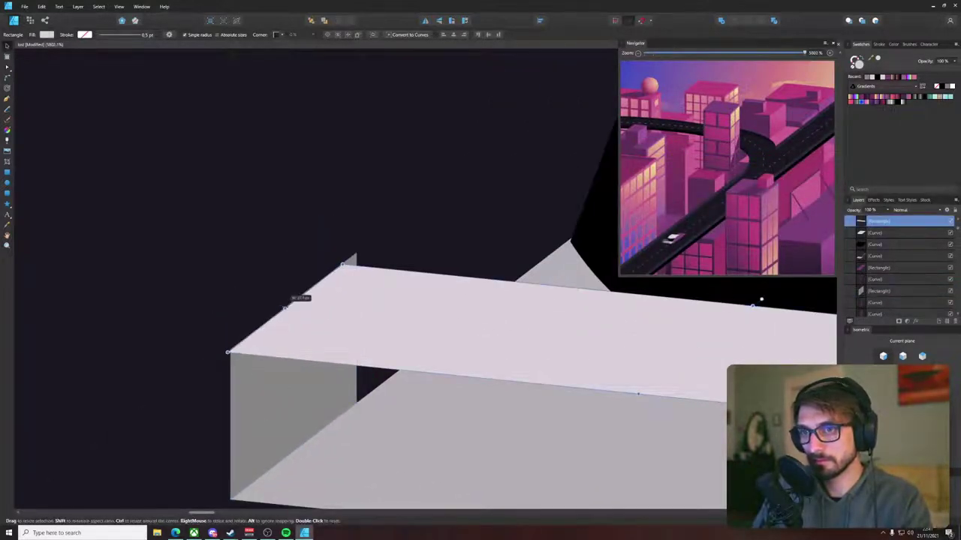
pyautogui.scroll(3, 225, 371)
pyautogui.click(296, 375)
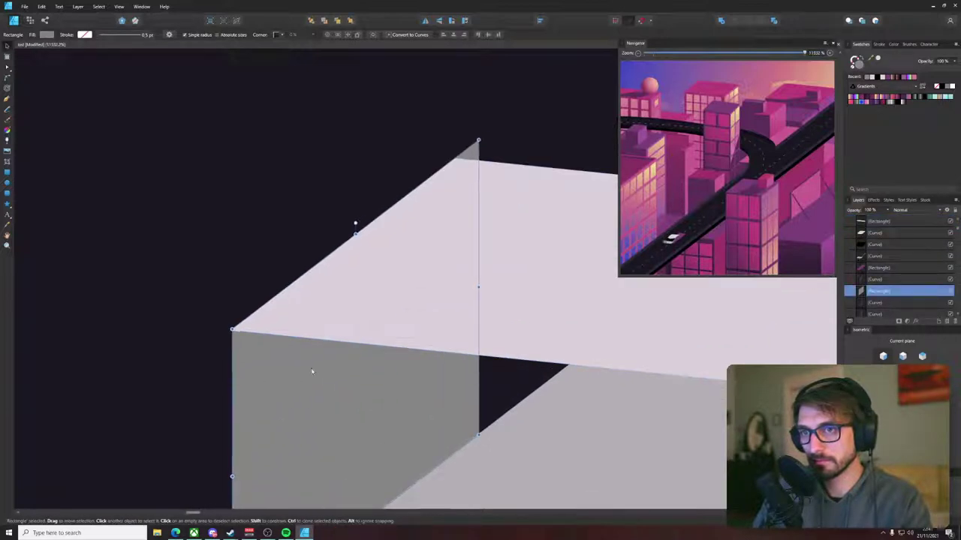
pyautogui.moveTo(478, 286); pyautogui.dragTo(455, 306)
# - Copy the grey side panel to the near end of the top strip and bring the copy to the front
pyautogui.scroll(-5, 455, 305)
pyautogui.scroll(3, 296, 264)
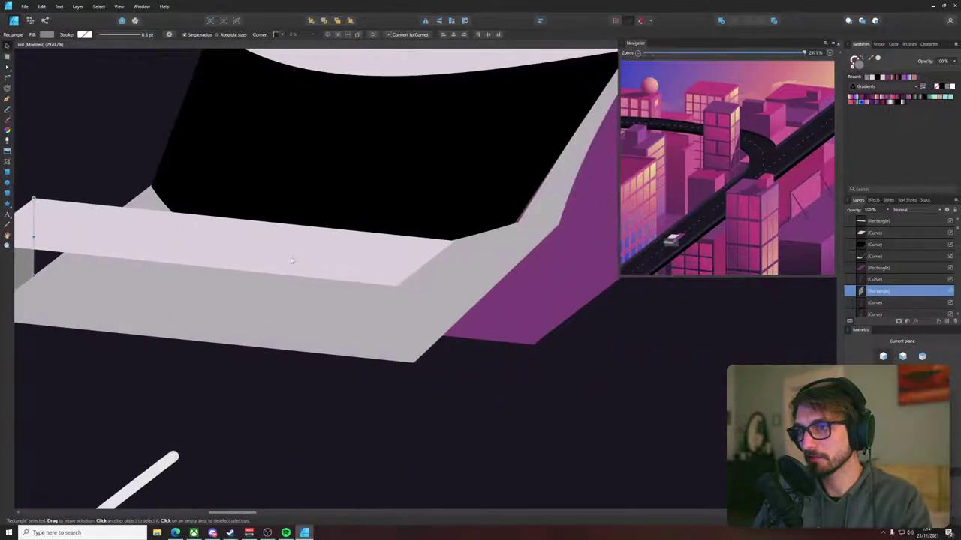
pyautogui.scroll(-2, 112, 289)
pyautogui.click(284, 310)
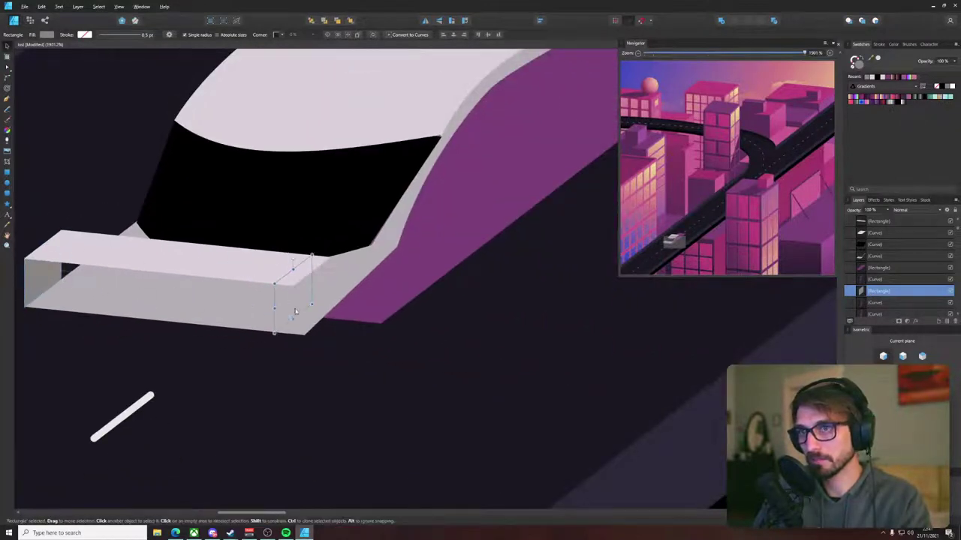
pyautogui.hotkey('ctrl', 'shift', ']')
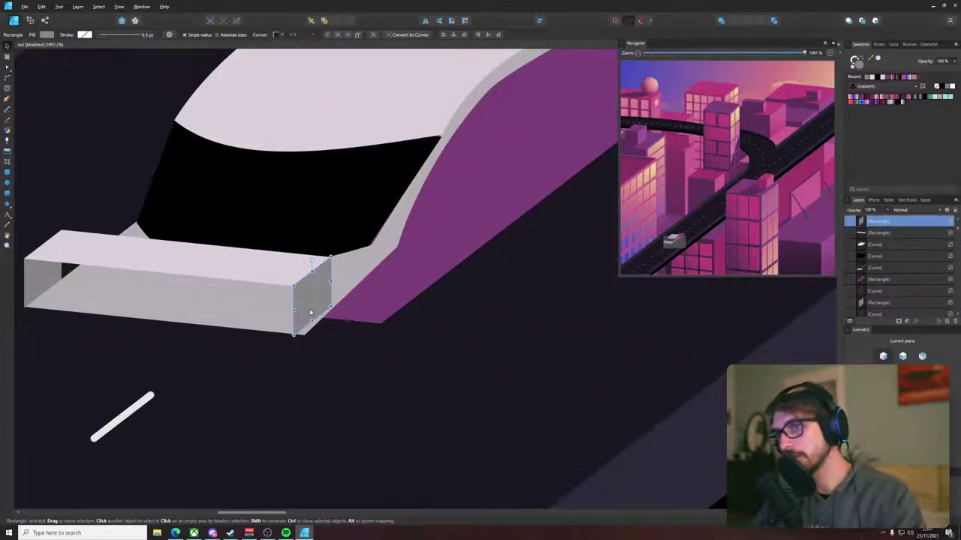
# - Recolour the near side panel to the light grey C6C0C6, then deselect it
pyautogui.press('i')
pyautogui.press('v')
pyautogui.scroll(-5, 367, 215)
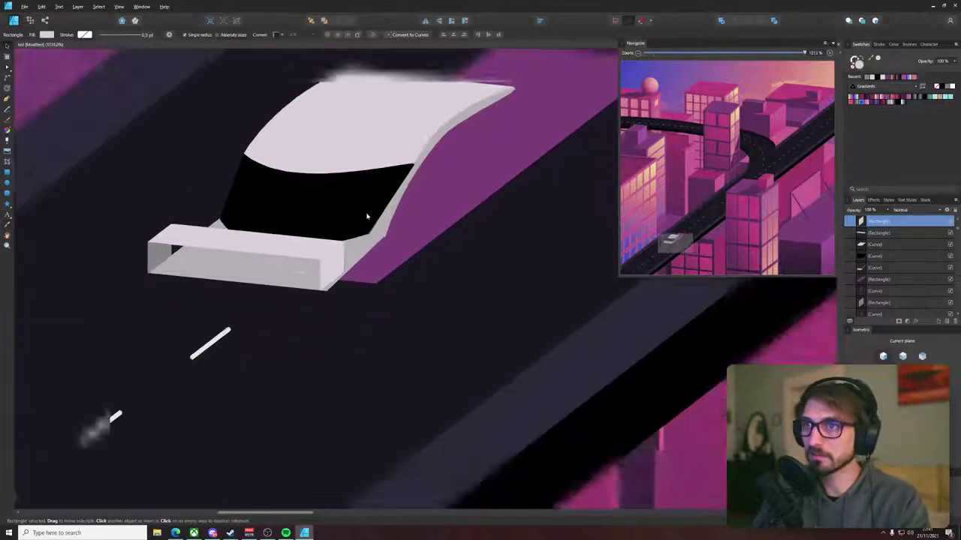
pyautogui.doubleClick(858, 65)
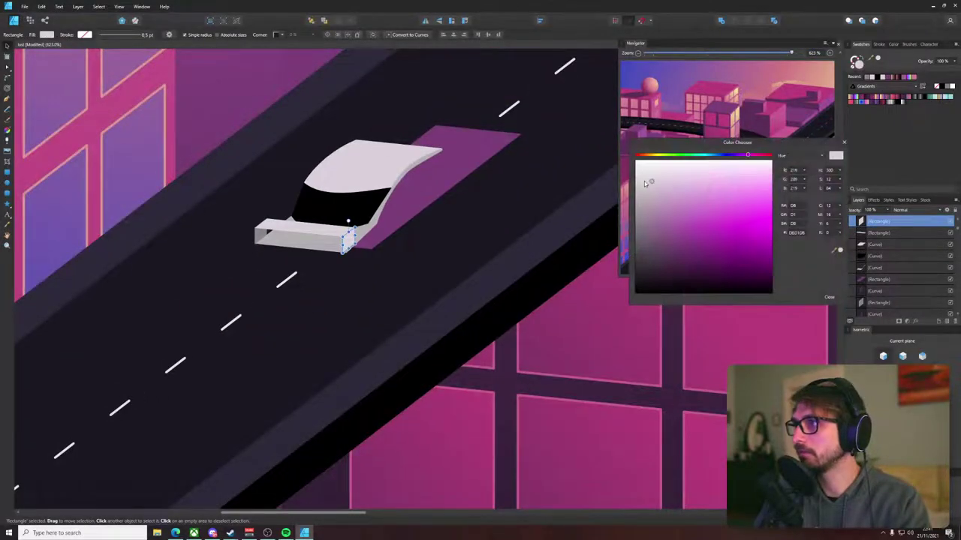
pyautogui.click(381, 264)
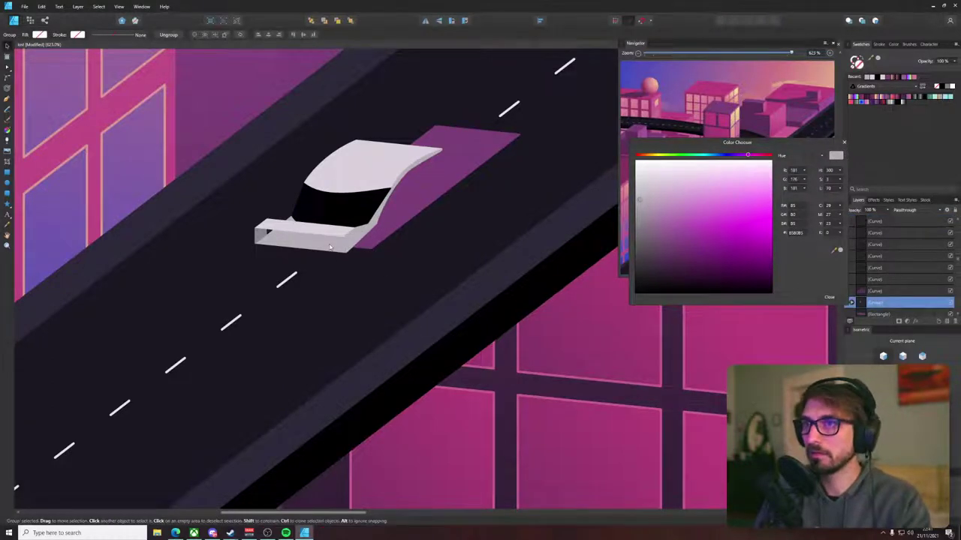
pyautogui.scroll(3, 330, 247)
pyautogui.click(345, 239)
pyautogui.moveTo(642, 197); pyautogui.dragTo(642, 194)
pyautogui.click(525, 249)
# - Move the hood's near front corner node onto the near side panel's lower front corner, then deselect the hood
pyautogui.scroll(4, 304, 250)
pyautogui.click(336, 268)
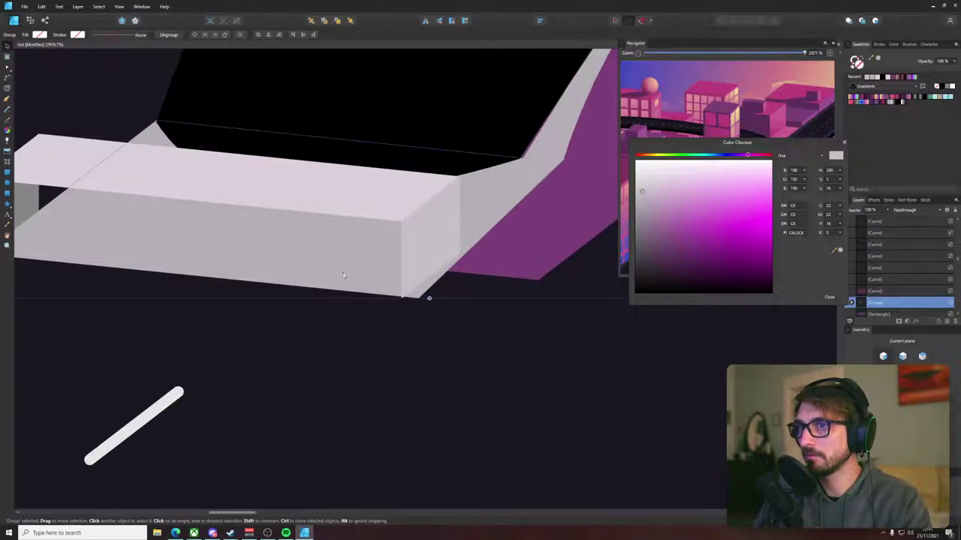
pyautogui.press('a')
pyautogui.moveTo(418, 299); pyautogui.dragTo(402, 298)
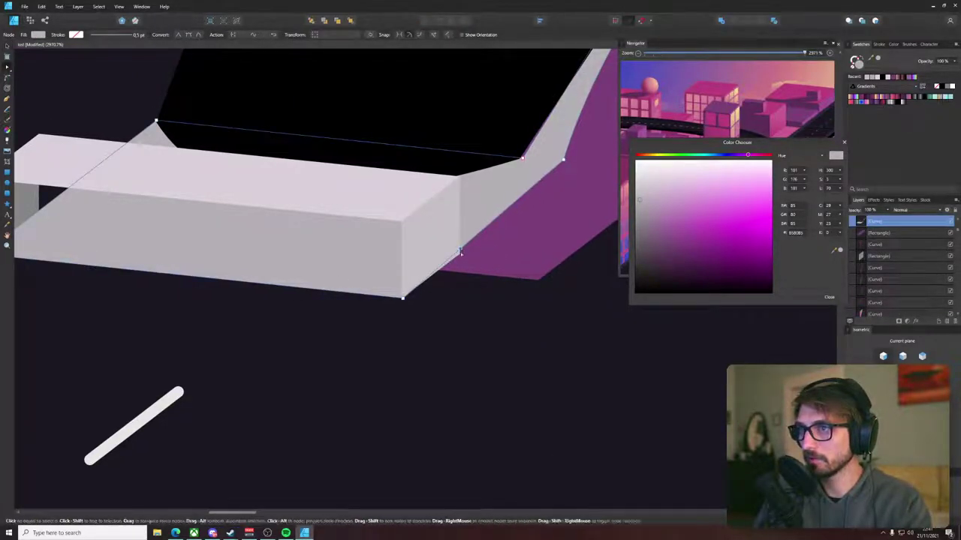
pyautogui.scroll(-3, 460, 250)
pyautogui.scroll(-3, 460, 250)
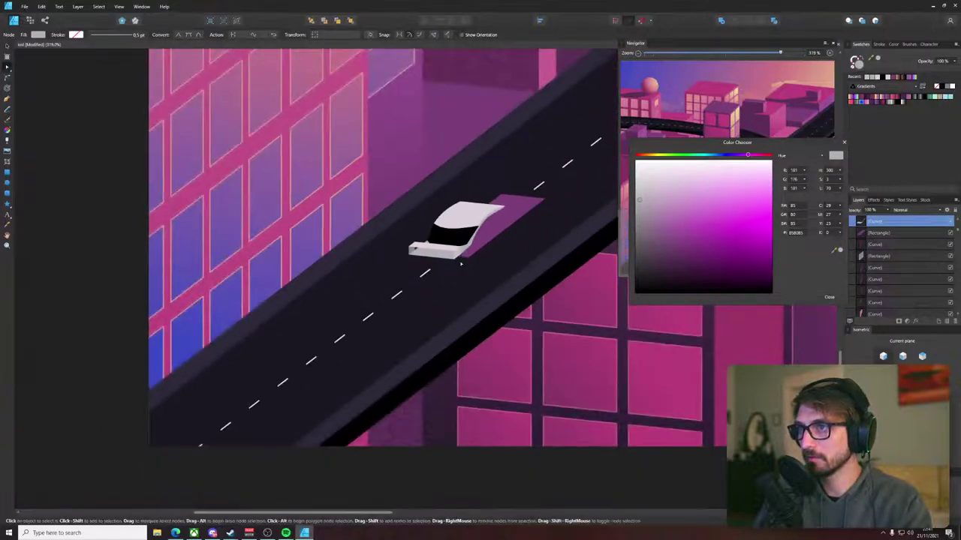
pyautogui.click(443, 185)
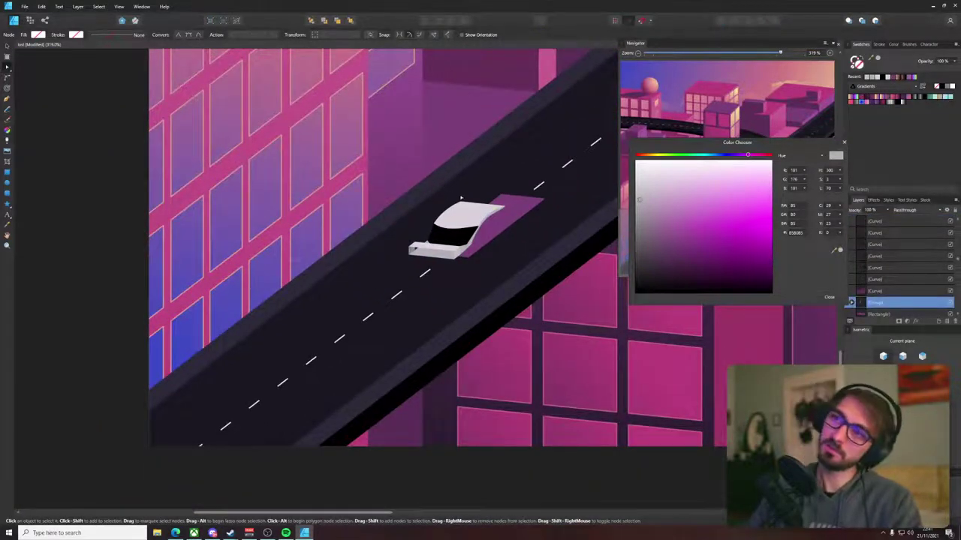
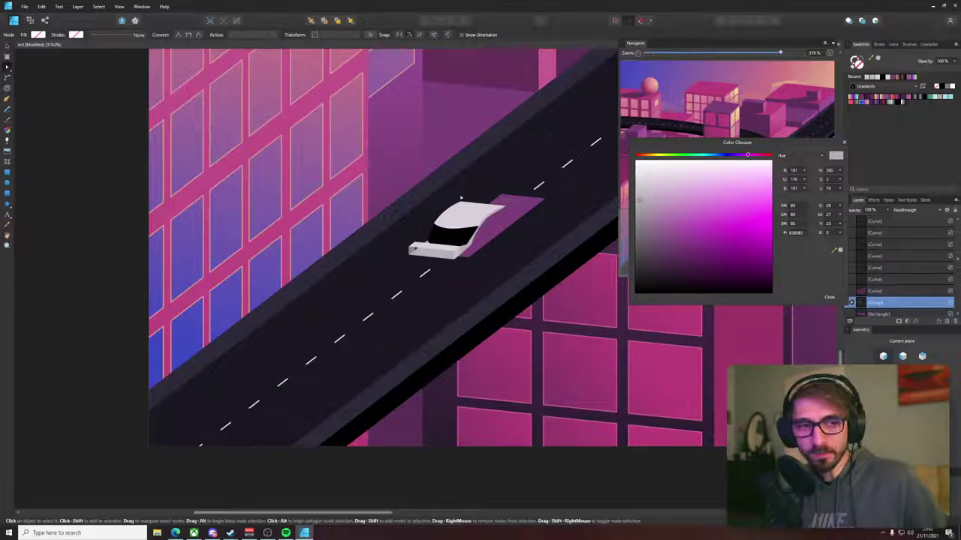
# - Move the colour chooser out of the way and lengthen the purple base rectangle slightly toward the car's rear
pyautogui.moveTo(737, 142); pyautogui.dragTo(806, 328)
pyautogui.scroll(5, 575, 208)
pyautogui.click(468, 285)
pyautogui.moveTo(468, 285); pyautogui.dragTo(432, 310)
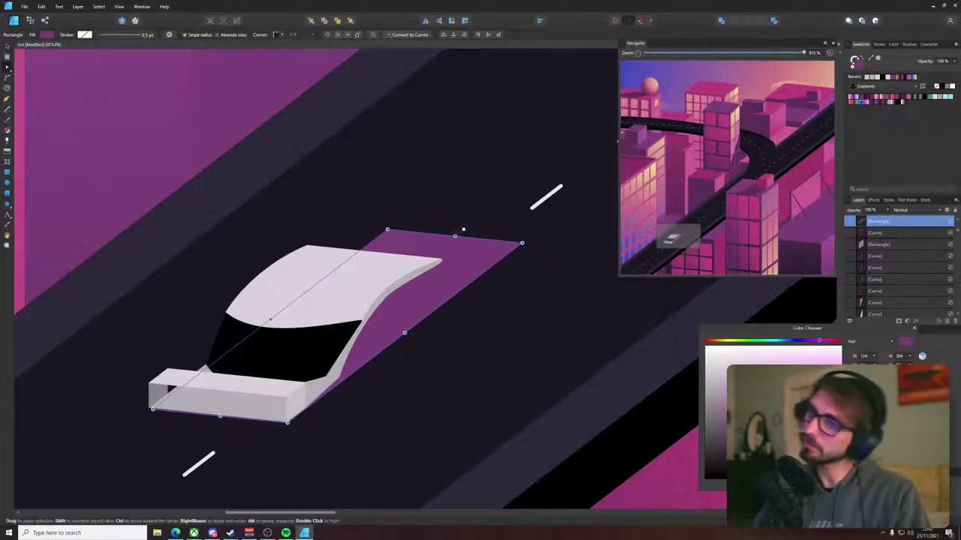
pyautogui.moveTo(454, 236); pyautogui.dragTo(460, 230)
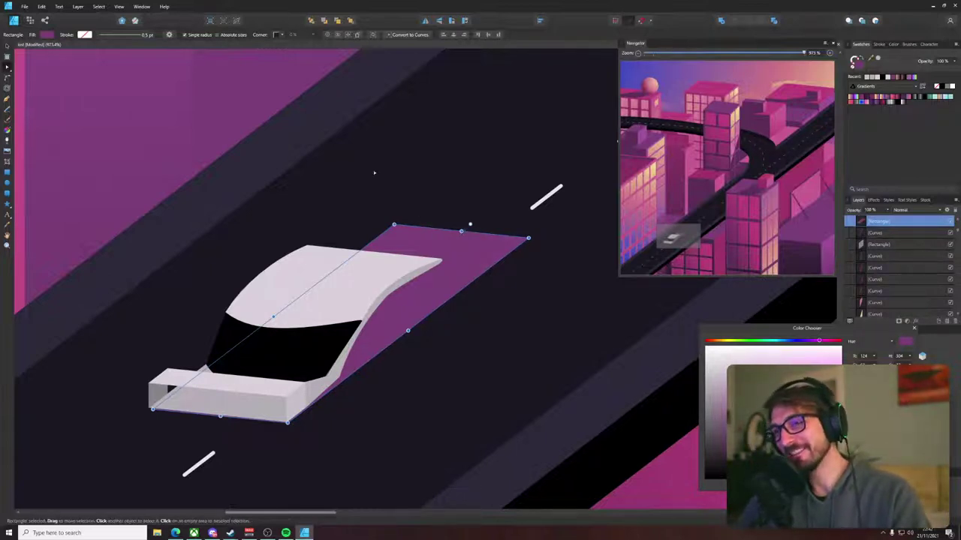
# - Reshape the lower edge of the grey roof trim and turn its rounded rear end into a sharp corner
pyautogui.scroll(4, 384, 269)
pyautogui.click(424, 301)
pyautogui.click(387, 340)
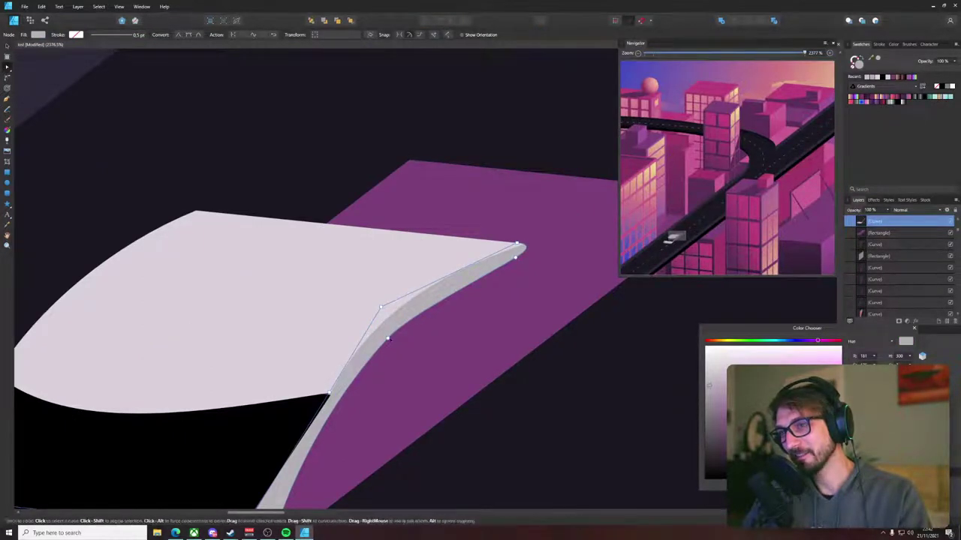
pyautogui.moveTo(407, 315); pyautogui.dragTo(475, 277)
pyautogui.click(515, 257)
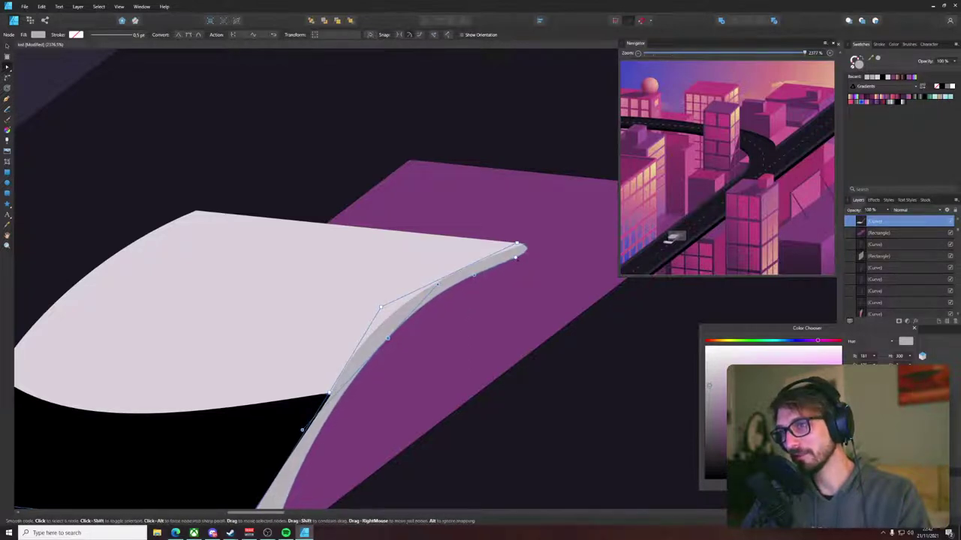
pyautogui.click(179, 36)
pyautogui.moveTo(517, 243); pyautogui.dragTo(523, 244)
pyautogui.moveTo(382, 306); pyautogui.dragTo(413, 216)
# - Move the black windscreen's upper near corner node to meet the grey roof trim, then deselect the shapes
pyautogui.scroll(1, 413, 216)
pyautogui.click(310, 369)
pyautogui.moveTo(337, 339); pyautogui.dragTo(342, 333)
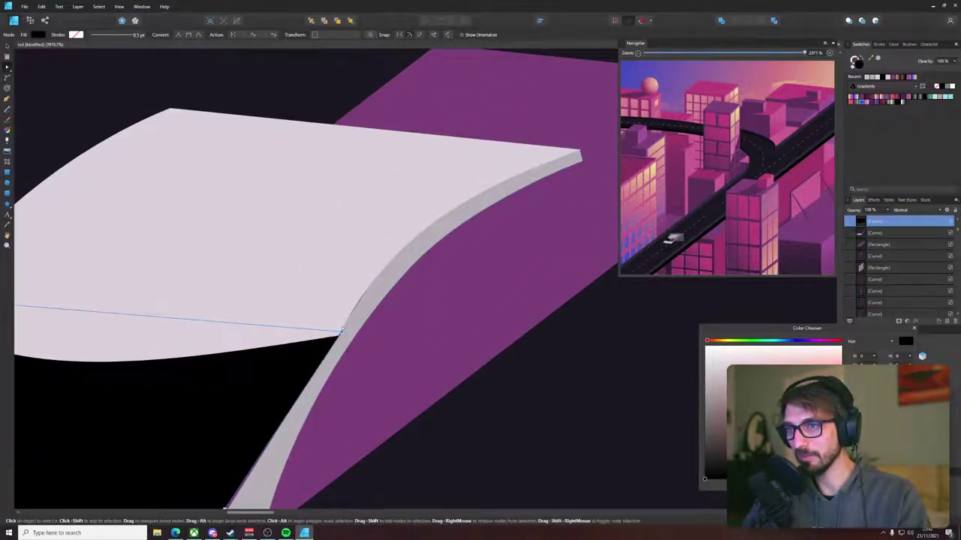
pyautogui.scroll(4, 342, 333)
pyautogui.moveTo(340, 350); pyautogui.dragTo(338, 355)
pyautogui.click(340, 356)
pyautogui.scroll(-4, 366, 313)
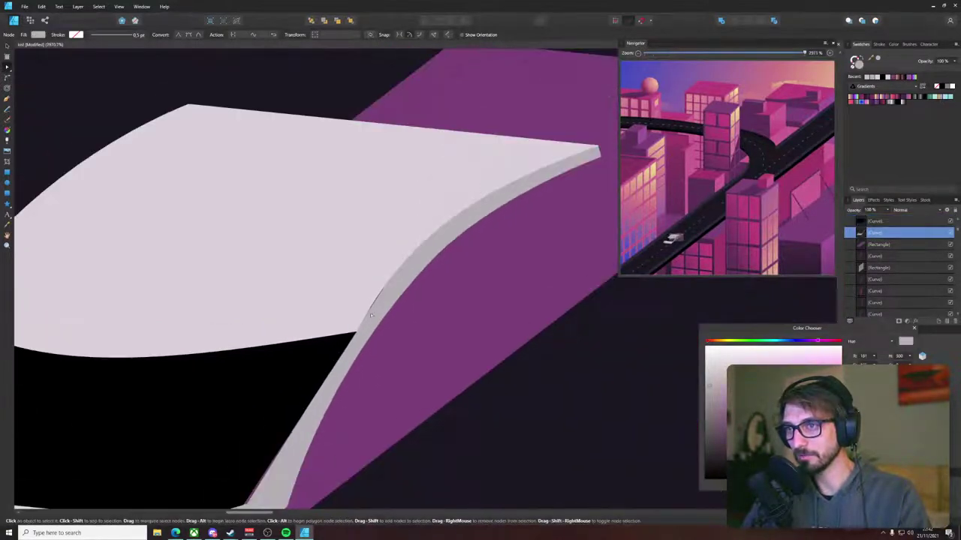
pyautogui.scroll(-4, 404, 360)
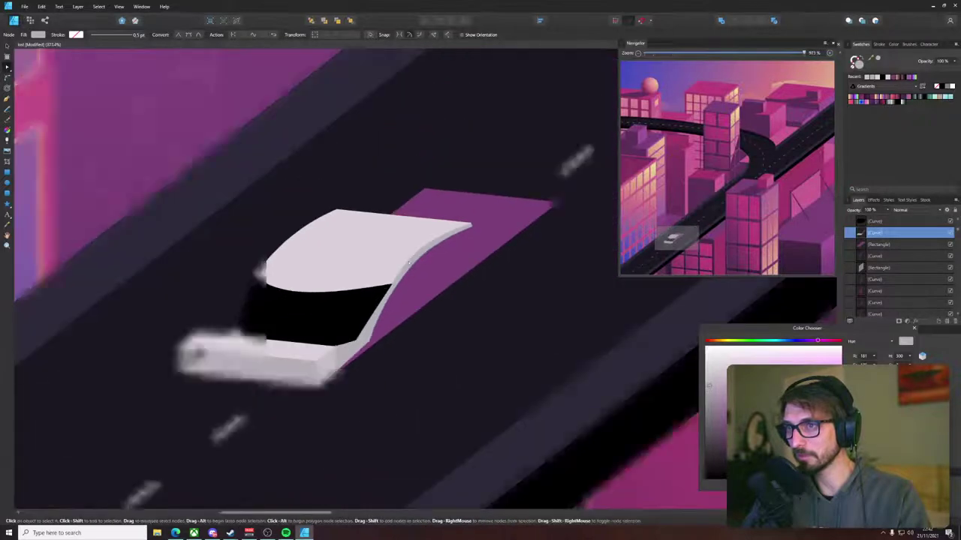
pyautogui.click(380, 365)
pyautogui.scroll(-3, 380, 366)
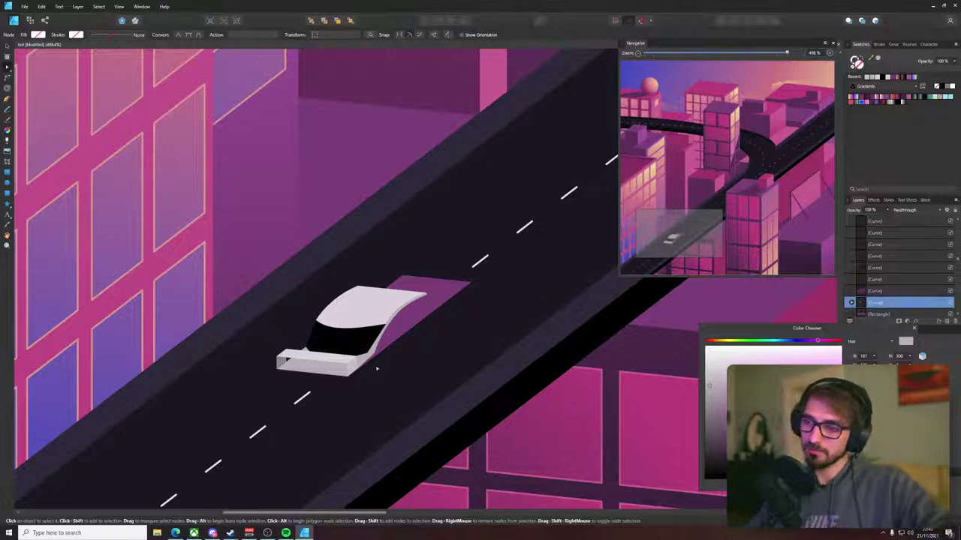
# - Align the grey trim's lower inner node with the windscreen's lower near corner
pyautogui.scroll(5, 362, 369)
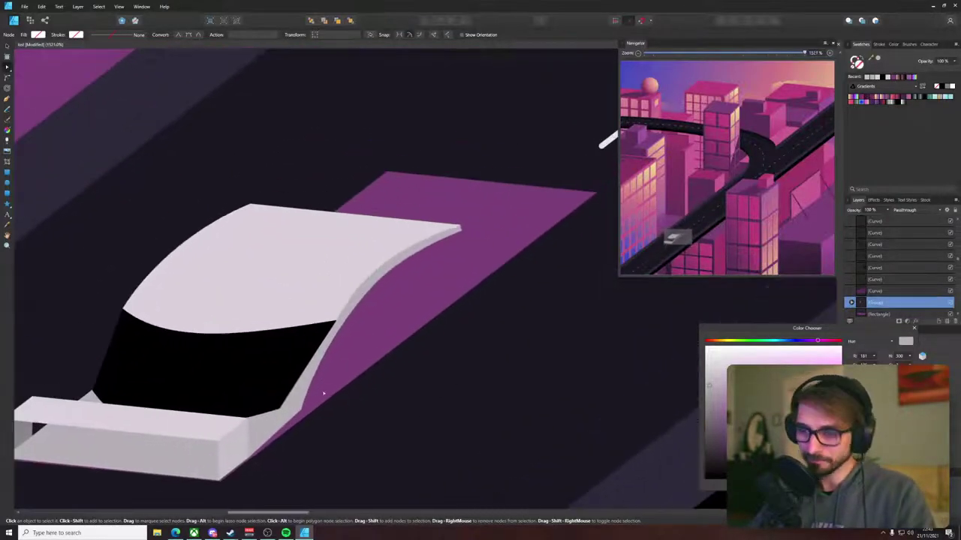
pyautogui.press('p')
pyautogui.scroll(4, 297, 411)
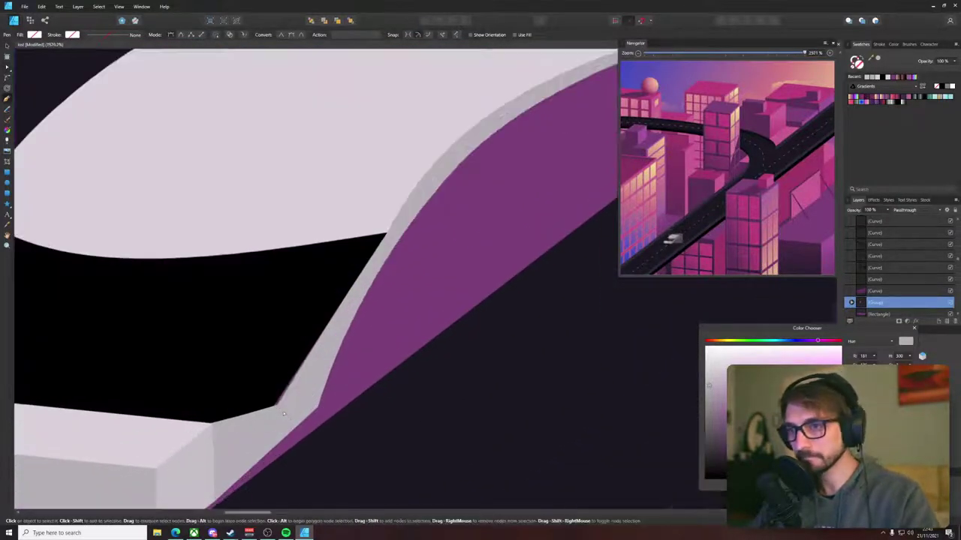
pyautogui.press('a')
pyautogui.click(292, 409)
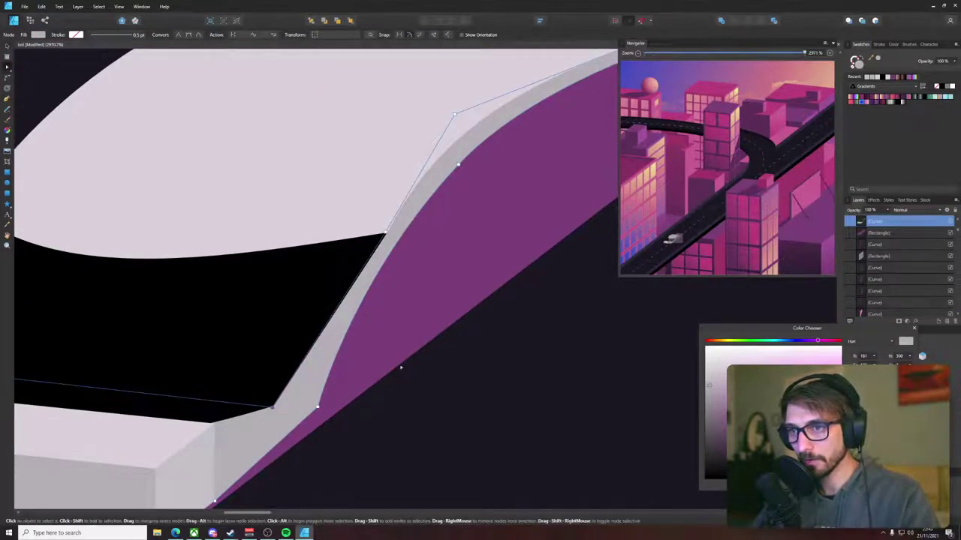
# - Draw a black side window under the roof trim with the Pen tool, rounded at the rear, and bring it to the front
pyautogui.scroll(-5, 323, 372)
pyautogui.press('p')
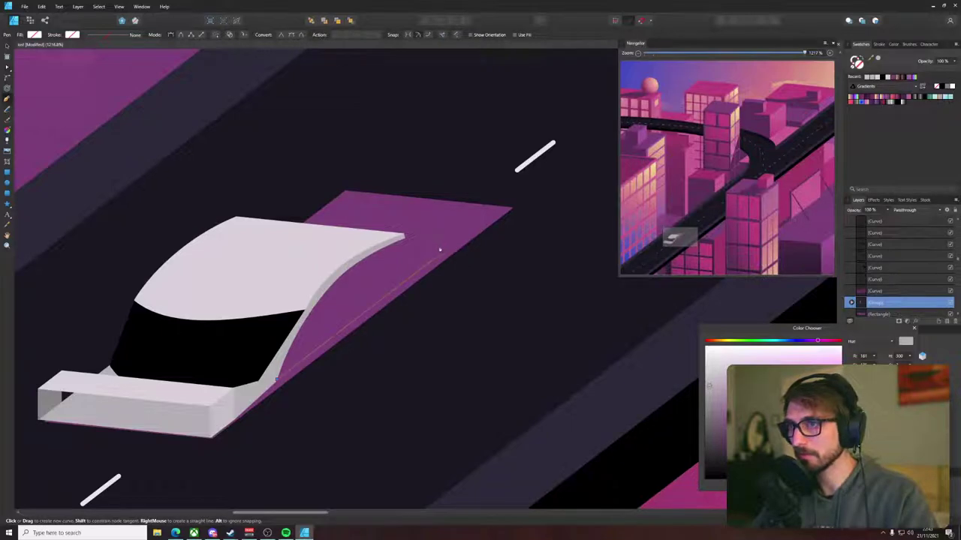
pyautogui.moveTo(440, 250); pyautogui.dragTo(442, 252)
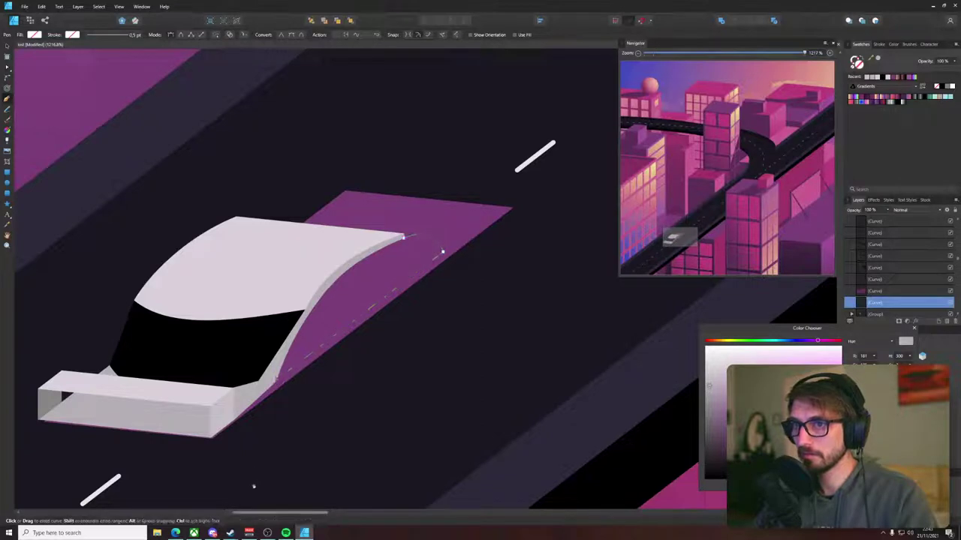
pyautogui.press('v')
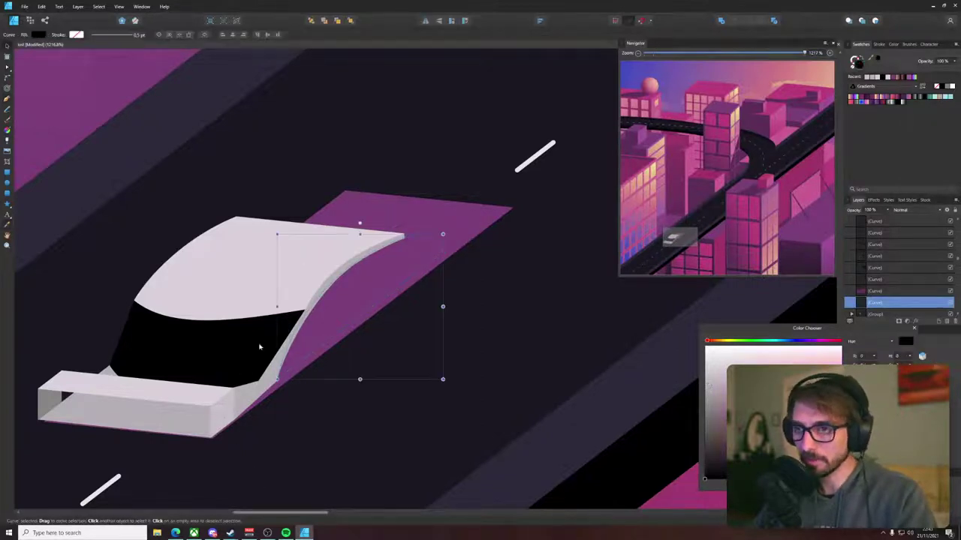
pyautogui.hotkey('ctrl', 'shift', ']')
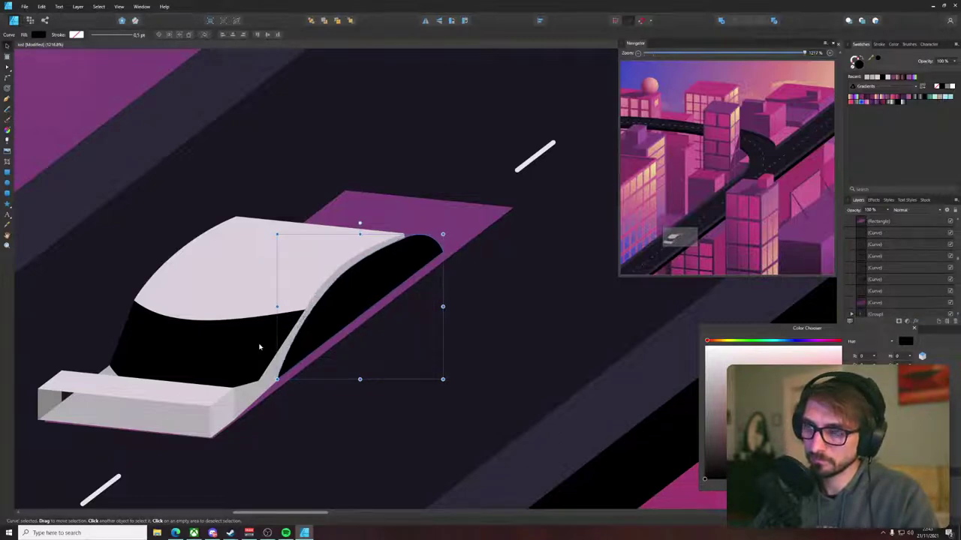
# - Try the dark road colour as the side window's fill, then deselect the window
pyautogui.press('i')
pyautogui.press('v')
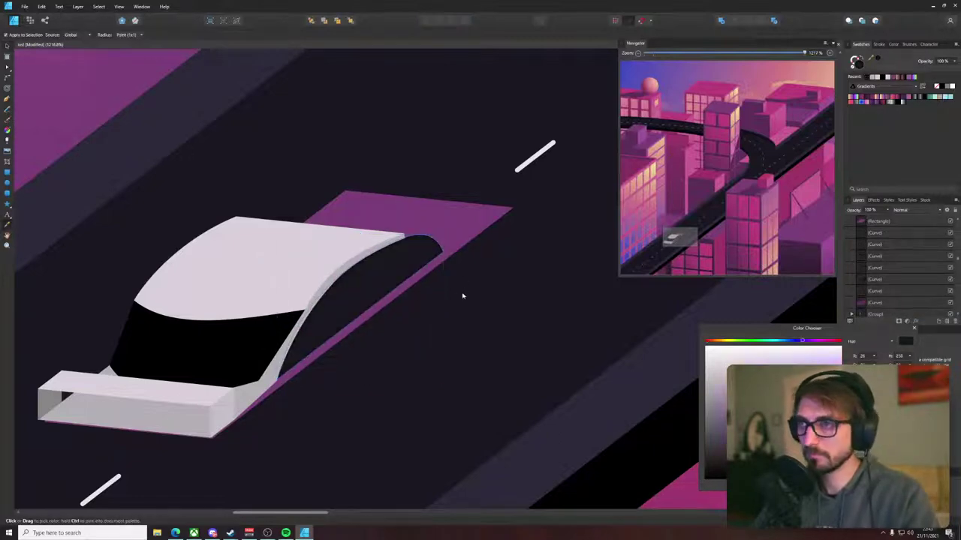
pyautogui.click(462, 295)
pyautogui.scroll(-7, 462, 295)
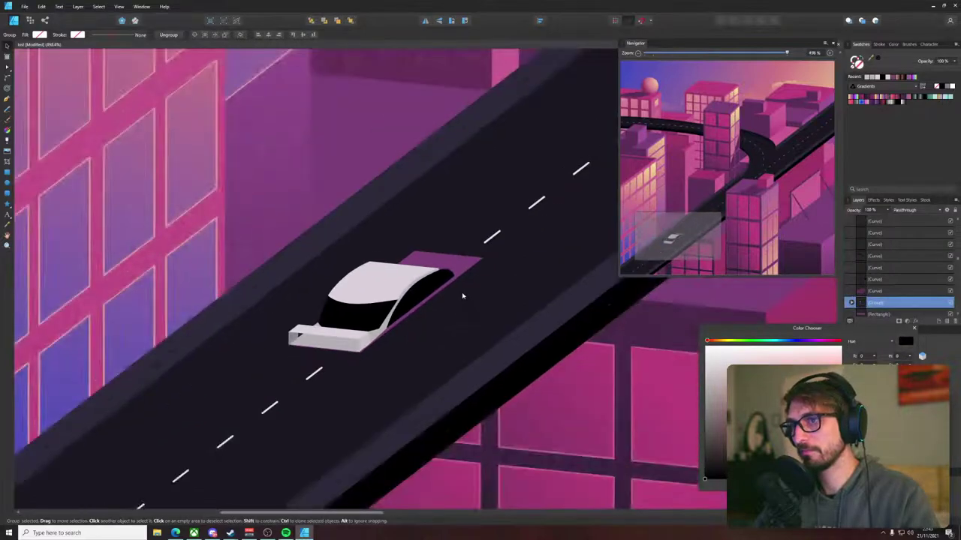
pyautogui.moveTo(465, 298); pyautogui.dragTo(449, 307)
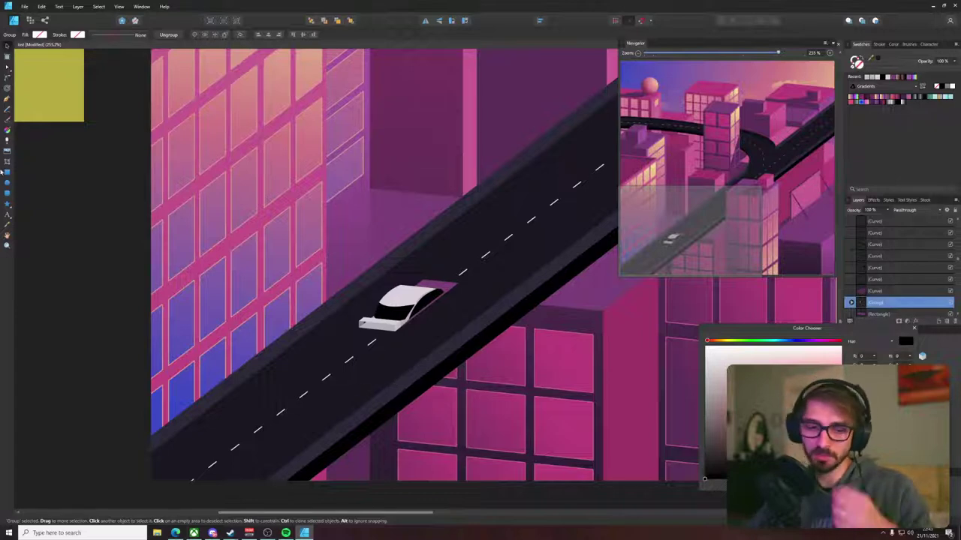
# - Draw a black ellipse beside the car as the front wheel and fit it to the isometric plane of the car's side
pyautogui.press('m')
pyautogui.scroll(5, 360, 398)
pyautogui.scroll(4, 348, 404)
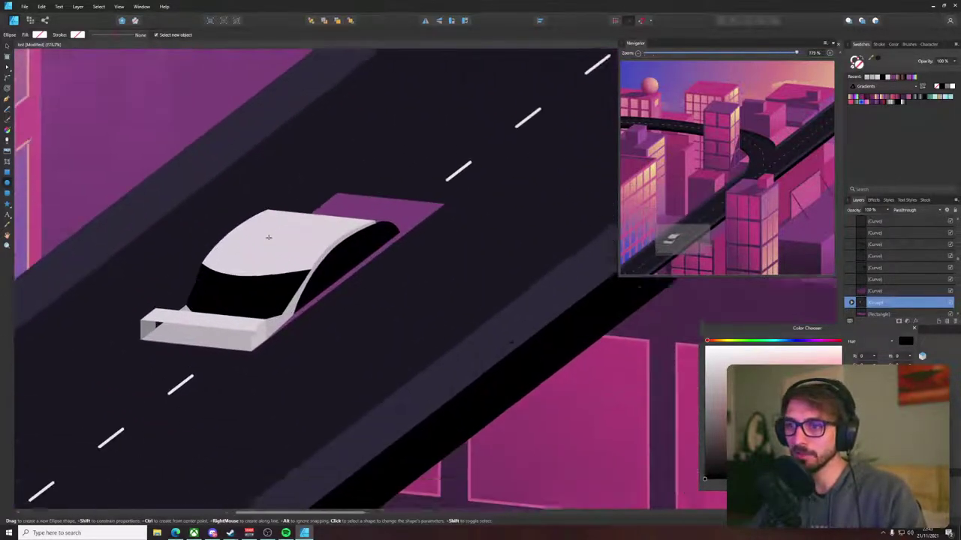
pyautogui.moveTo(293, 335); pyautogui.dragTo(377, 400)
pyautogui.moveTo(866, 328); pyautogui.dragTo(761, 342)
pyautogui.click(902, 381)
# - Place the wheel below the near front corner of the car and adjust its size
pyautogui.press('v')
pyautogui.moveTo(328, 375); pyautogui.dragTo(290, 360)
pyautogui.moveTo(295, 311); pyautogui.dragTo(298, 305)
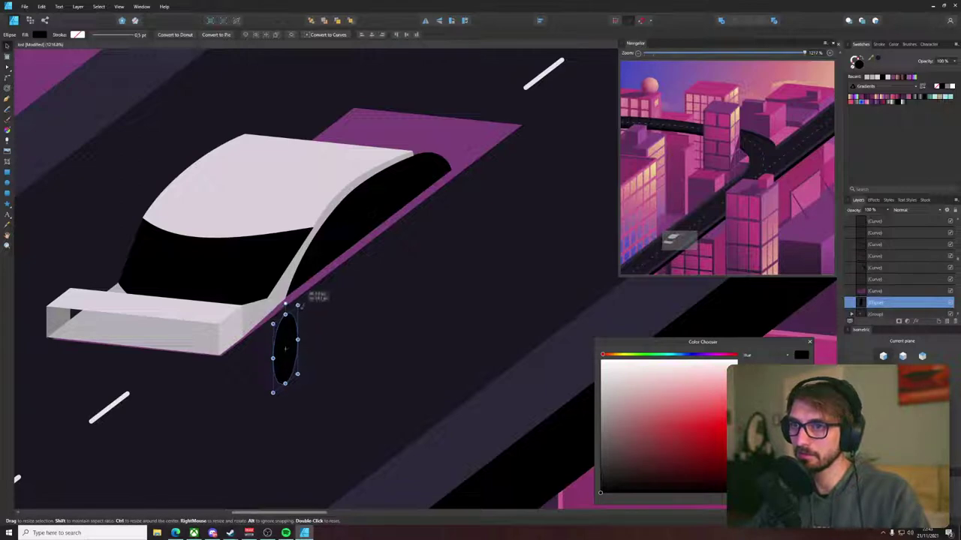
# - Copy the front wheel to the rear of the car's near side, then deselect it
pyautogui.moveTo(290, 344); pyautogui.dragTo(468, 210)
pyautogui.scroll(-5, 468, 209)
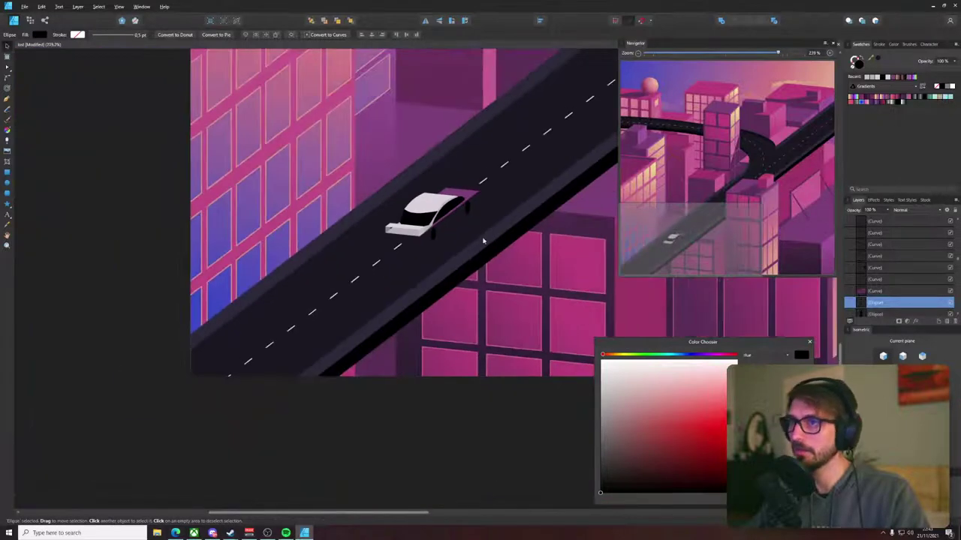
pyautogui.hotkey('ctrl', 'g')
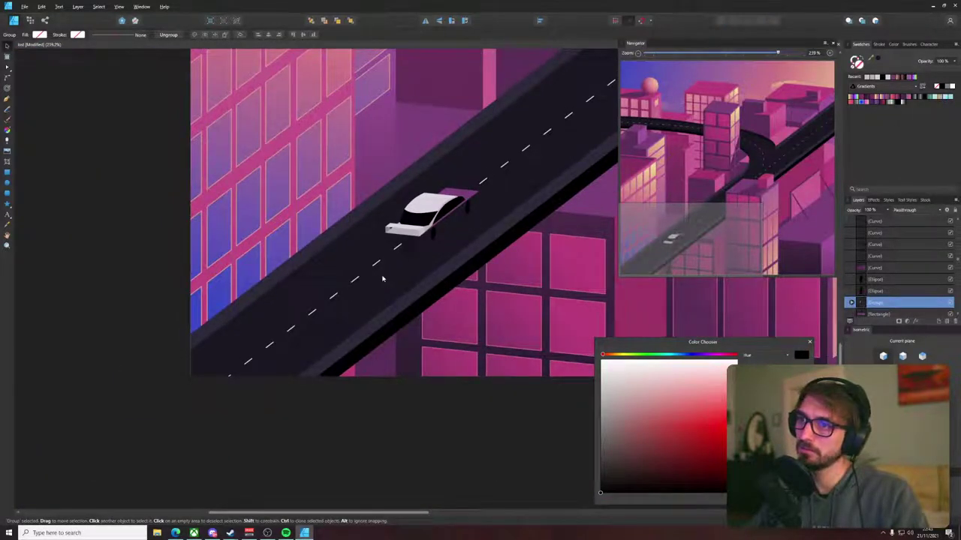
pyautogui.scroll(4, 382, 279)
pyautogui.click(441, 225)
pyautogui.moveTo(556, 134); pyautogui.dragTo(442, 239)
pyautogui.click(442, 238)
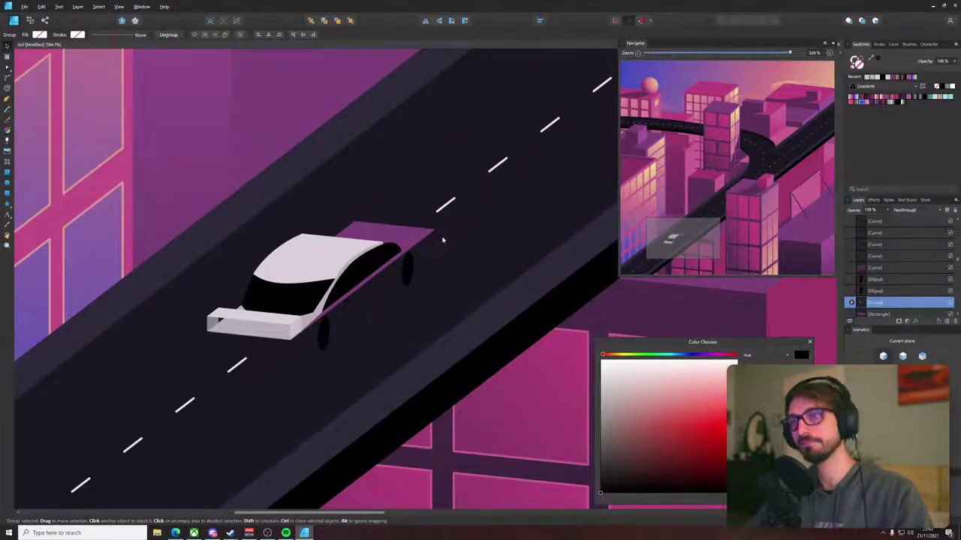
# - Extend the grey roof trim's rear end to the side window's rear corner
pyautogui.scroll(8, 406, 240)
pyautogui.scroll(4, 324, 260)
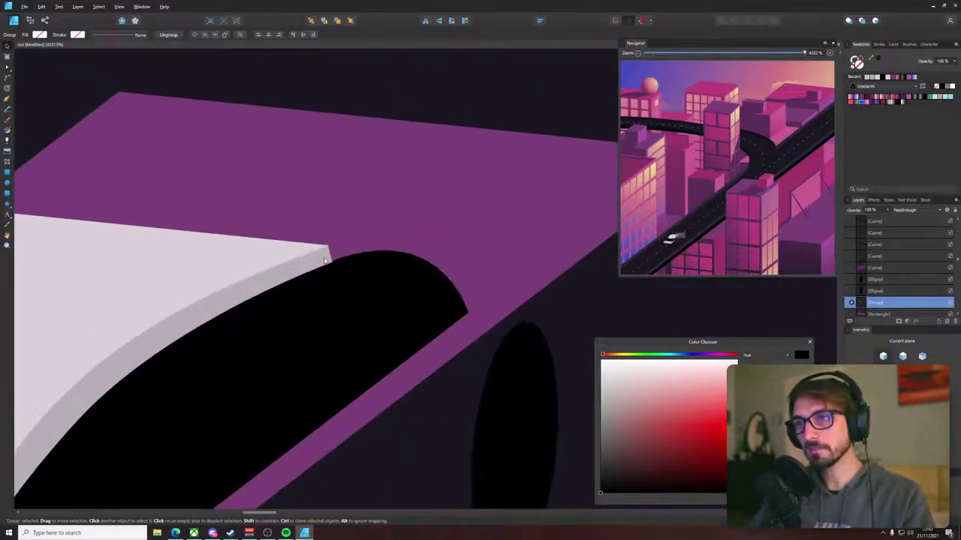
pyautogui.doubleClick(324, 260)
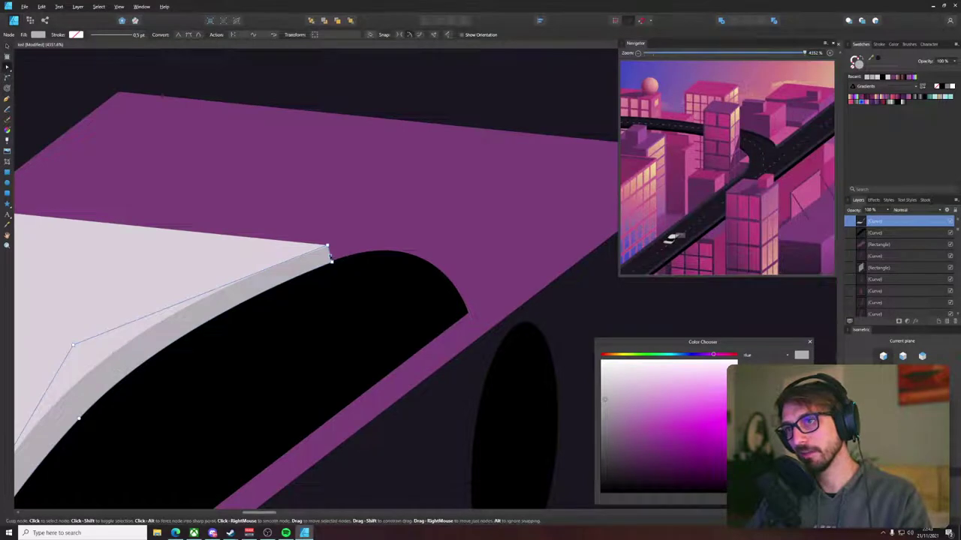
pyautogui.moveTo(340, 253)
pyautogui.mouseDown()
pyautogui.moveTo(467, 314)
pyautogui.moveTo(409, 255)
pyautogui.moveTo(414, 243)
pyautogui.moveTo(500, 261)
pyautogui.moveTo(340, 250)
pyautogui.moveTo(348, 238)
pyautogui.mouseUp()
pyautogui.press('p')
pyautogui.press('a')
# - Round the trim extension's outer edge over the rear of the side window and bend its inner edge along the window's curve
pyautogui.moveTo(417, 242); pyautogui.dragTo(393, 241)
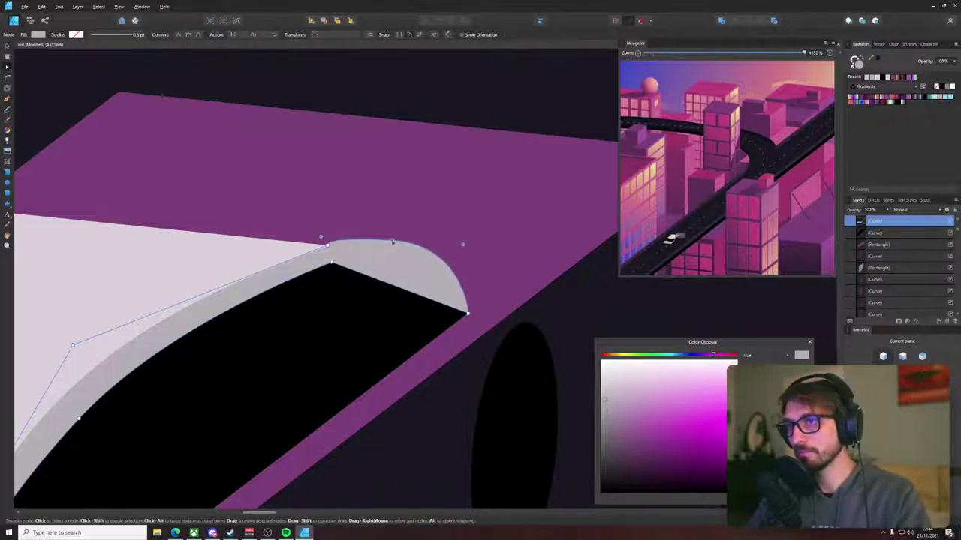
pyautogui.moveTo(463, 244); pyautogui.dragTo(440, 241)
pyautogui.moveTo(321, 240); pyautogui.dragTo(322, 234)
pyautogui.click(392, 241)
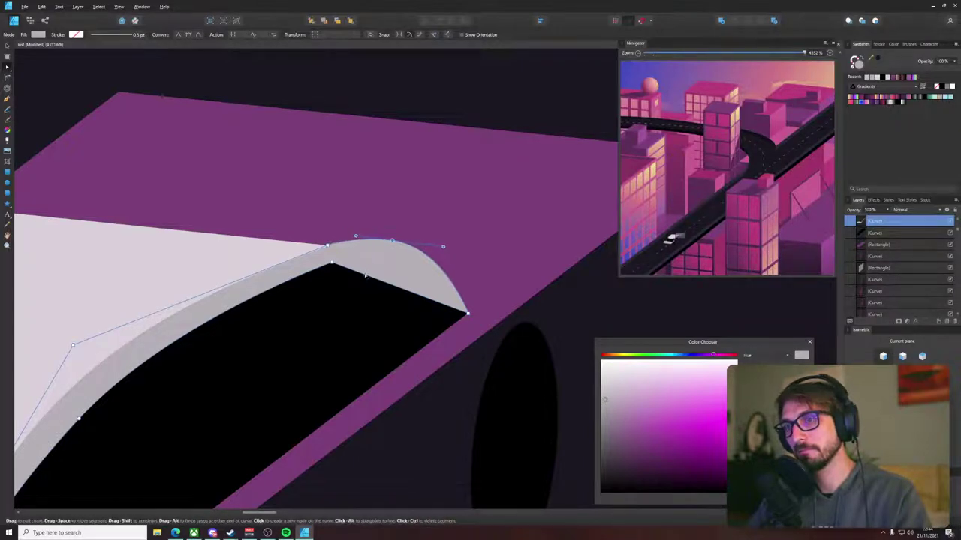
pyautogui.moveTo(366, 275); pyautogui.dragTo(405, 252)
pyautogui.hotkey('ctrl', 'z')
pyautogui.hotkey('ctrl', 'z')
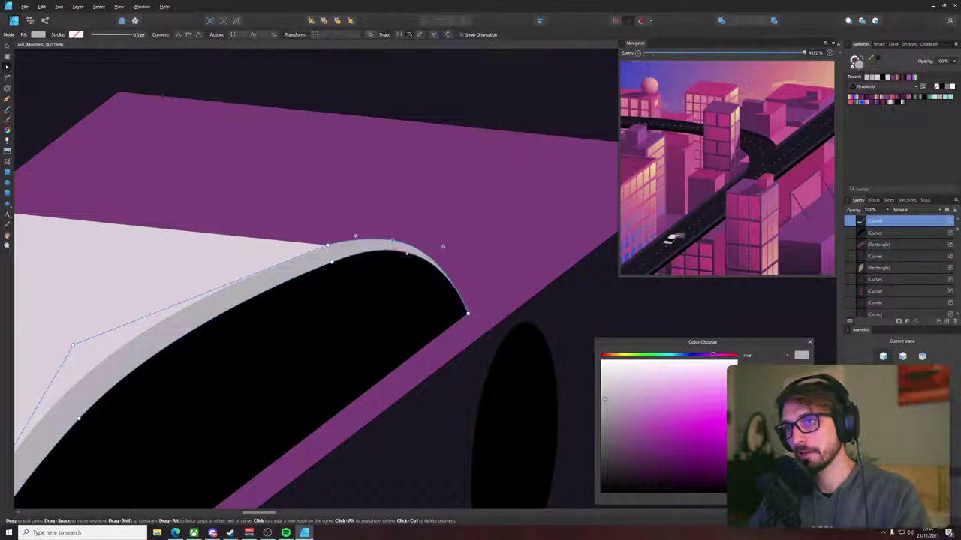
# - Widen the trim's rear tip by moving its outer node outward, make that node sharp, and deselect the trim
pyautogui.scroll(-4, 404, 255)
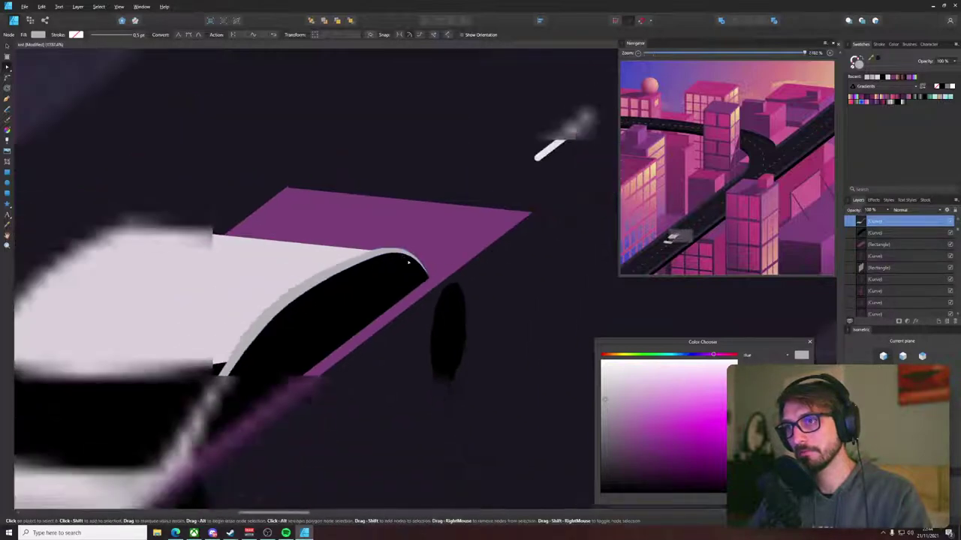
pyautogui.scroll(10, 420, 272)
pyautogui.moveTo(519, 335); pyautogui.dragTo(540, 317)
pyautogui.click(179, 35)
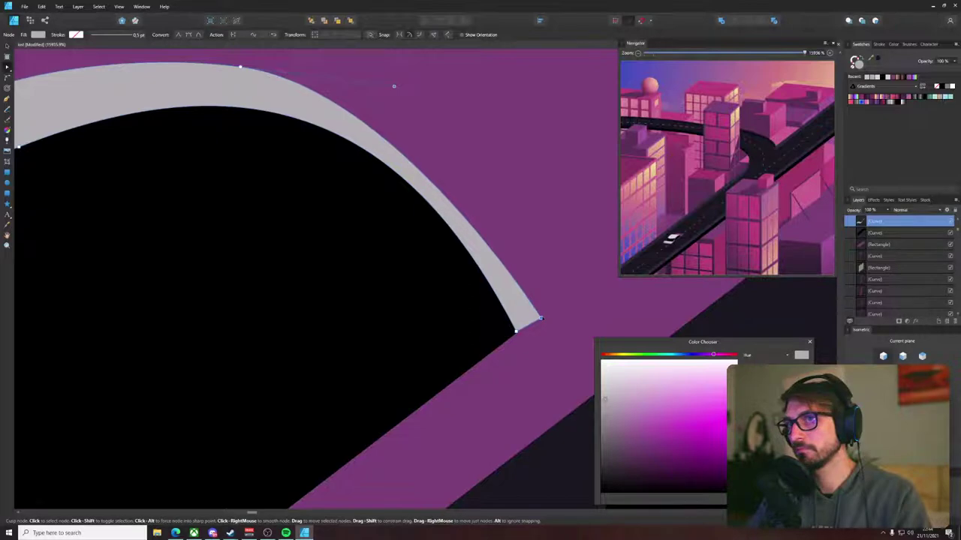
pyautogui.scroll(-10, 541, 319)
pyautogui.click(517, 232)
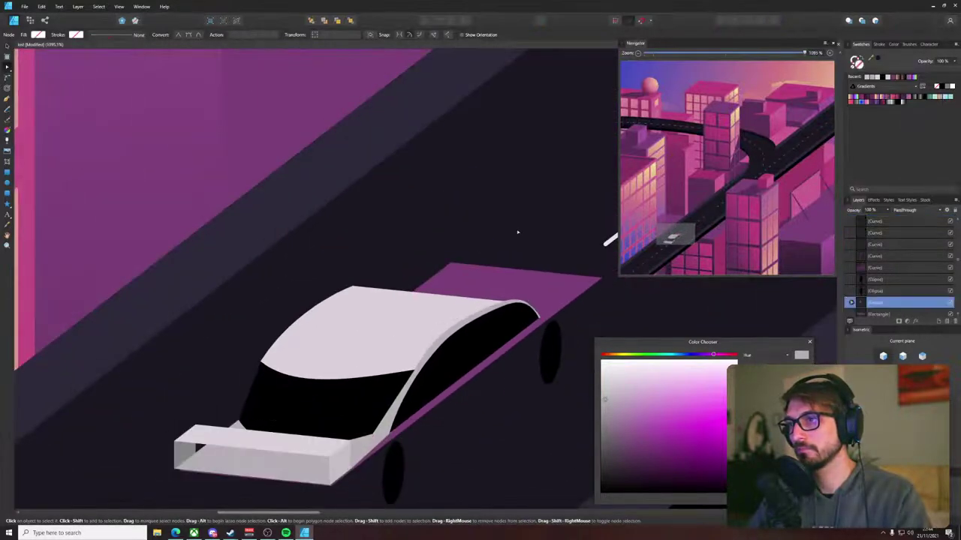
# - Draw a wide black rectangle below the car's front end and fit it to the isometric plane of the front
pyautogui.scroll(-4, 517, 232)
pyautogui.moveTo(530, 227); pyautogui.dragTo(324, 215)
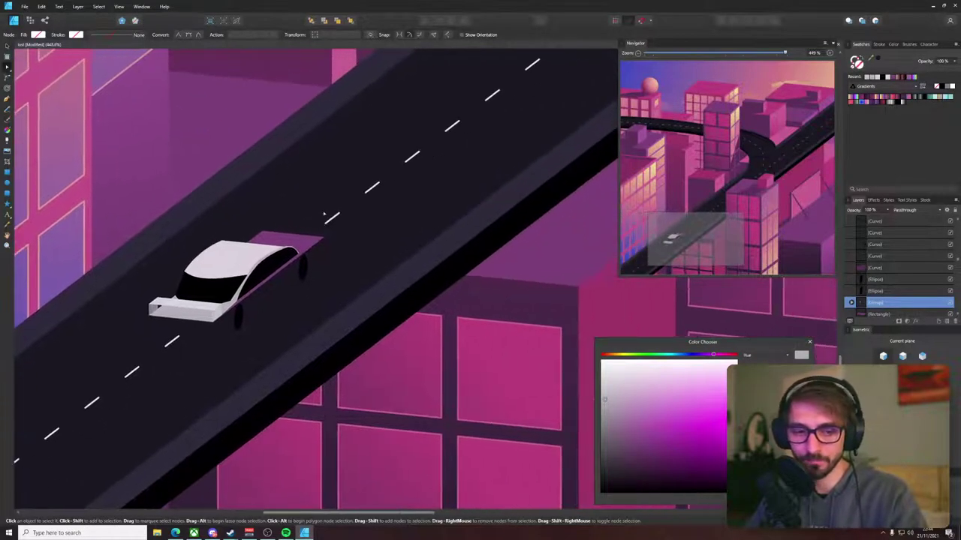
pyautogui.scroll(5, 324, 215)
pyautogui.scroll(-2, 324, 225)
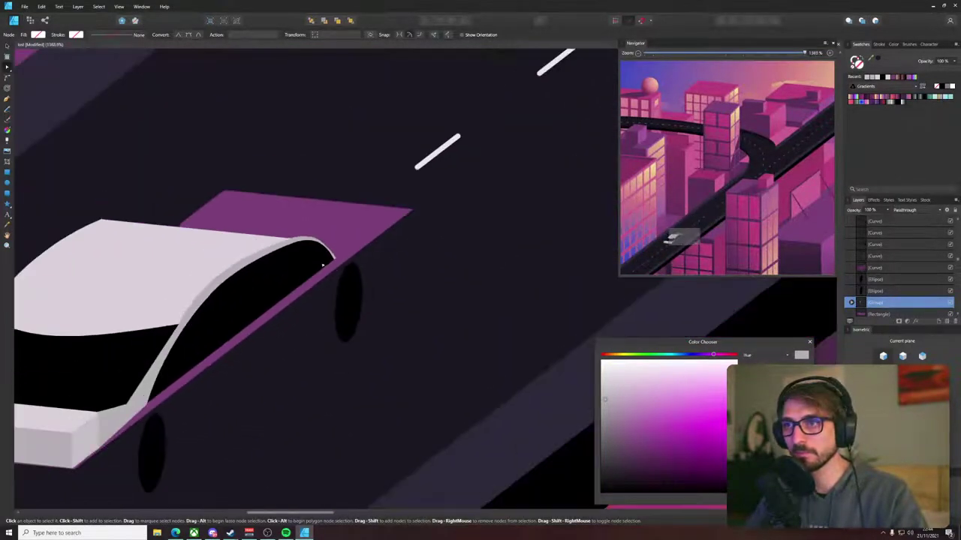
pyautogui.scroll(2, 439, 193)
pyautogui.press('p')
pyautogui.moveTo(214, 384); pyautogui.dragTo(446, 232)
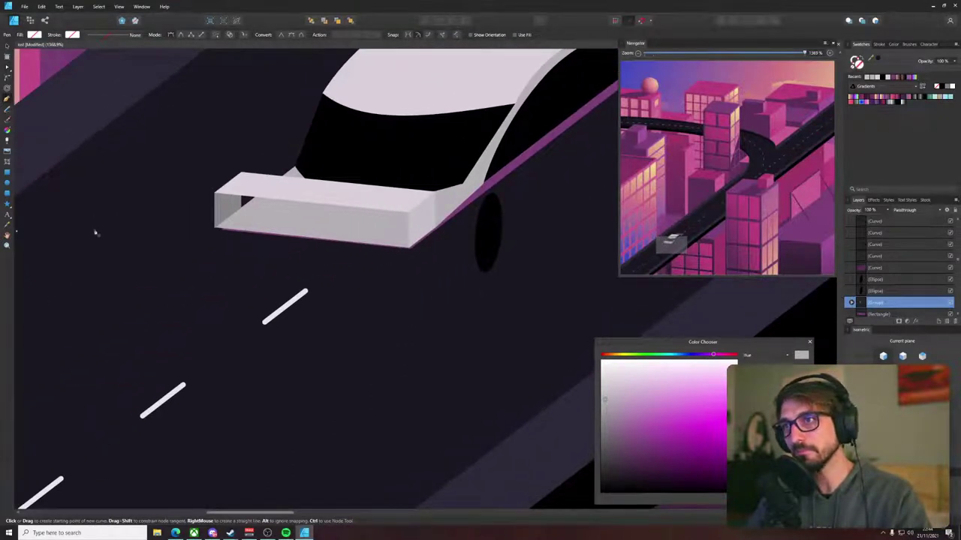
pyautogui.press('m')
pyautogui.moveTo(215, 244); pyautogui.dragTo(352, 379)
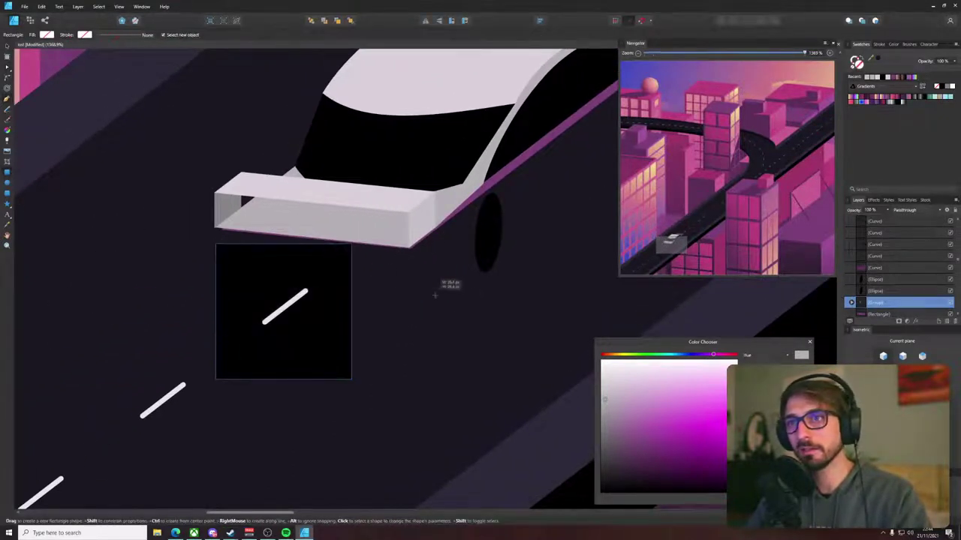
pyautogui.moveTo(435, 295); pyautogui.dragTo(436, 295)
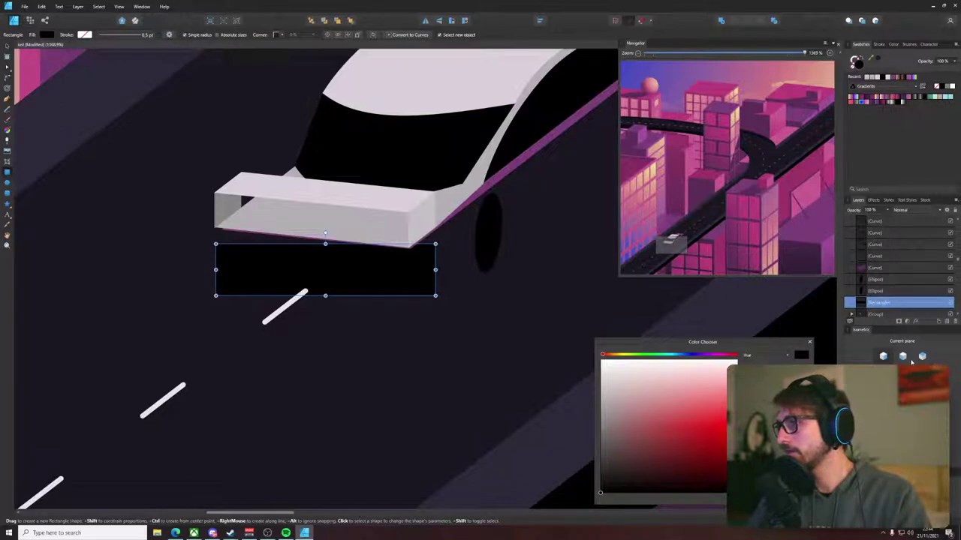
pyautogui.click(903, 380)
# - Move the black rectangle up against the front end's lower edge, and trim the box's dark grey inner side panel to the corner
pyautogui.press('v')
pyautogui.moveTo(397, 283); pyautogui.dragTo(387, 277)
pyautogui.scroll(6, 268, 242)
pyautogui.click(166, 193)
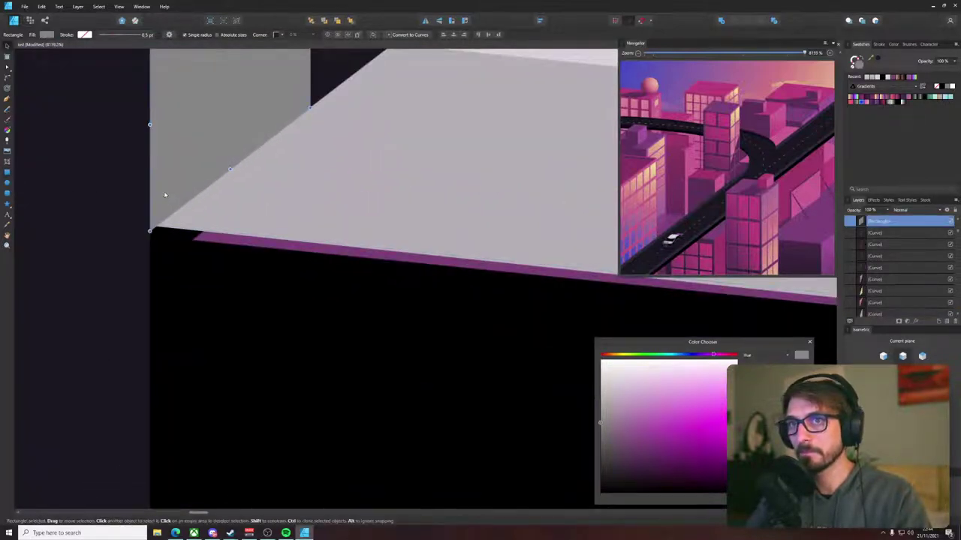
pyautogui.moveTo(150, 125); pyautogui.dragTo(155, 120)
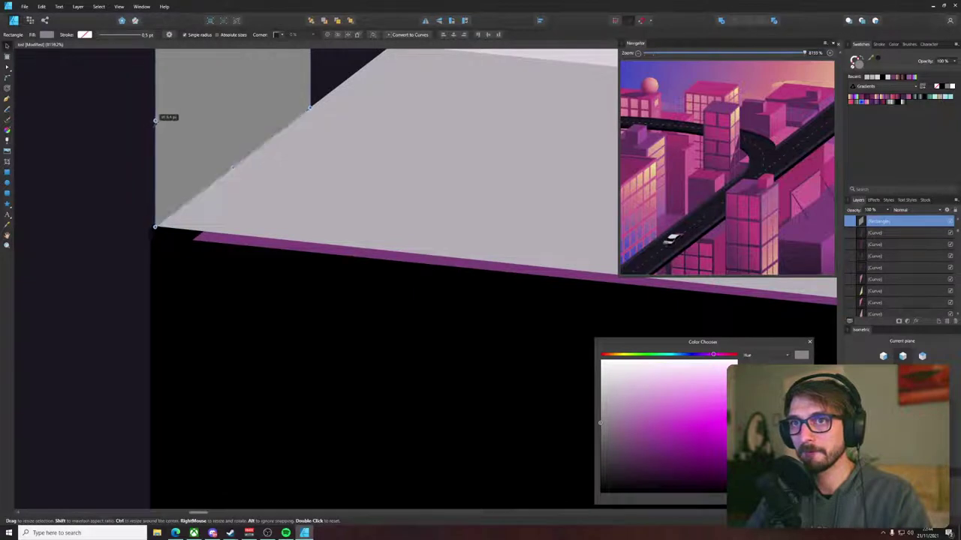
# - Pull the overhanging outer edge of the box's light top face in to line up with the dark side panel
pyautogui.moveTo(160, 177); pyautogui.dragTo(162, 365)
pyautogui.click(238, 148)
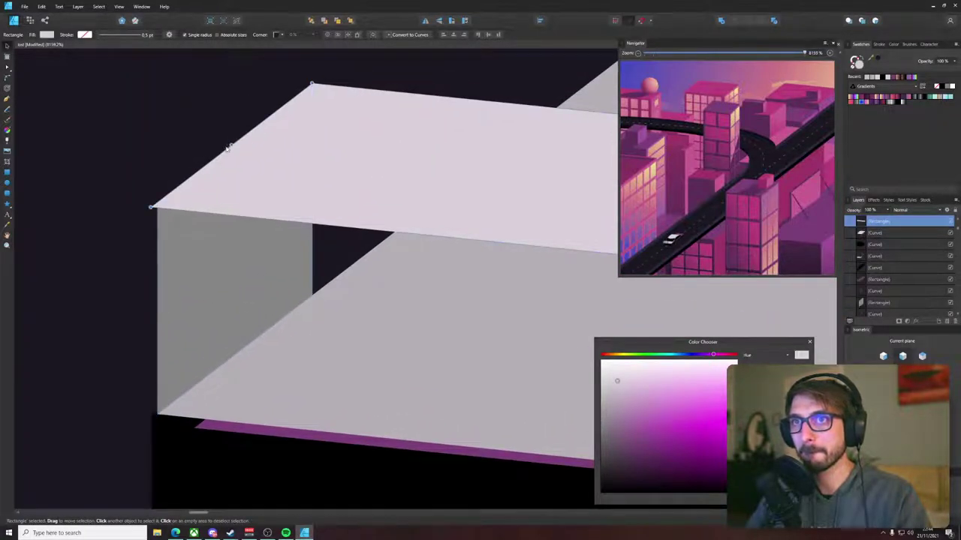
pyautogui.click(233, 144)
pyautogui.click(237, 146)
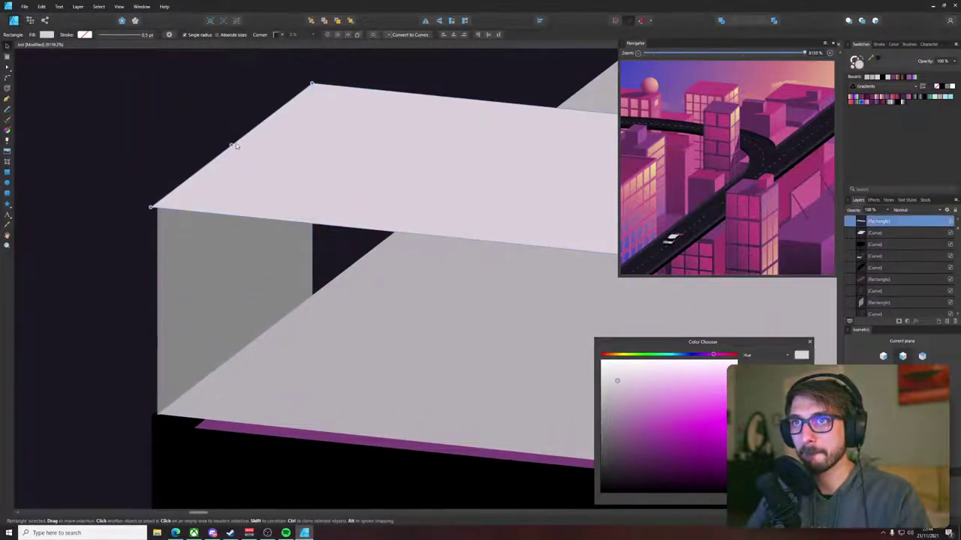
pyautogui.moveTo(232, 145); pyautogui.dragTo(233, 144)
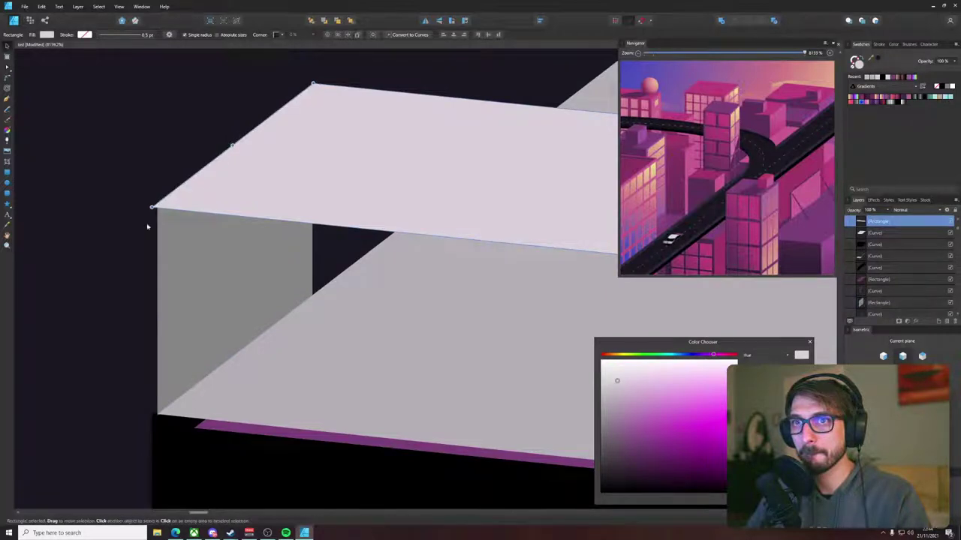
pyautogui.moveTo(155, 207); pyautogui.dragTo(157, 204)
pyautogui.scroll(-9, 165, 215)
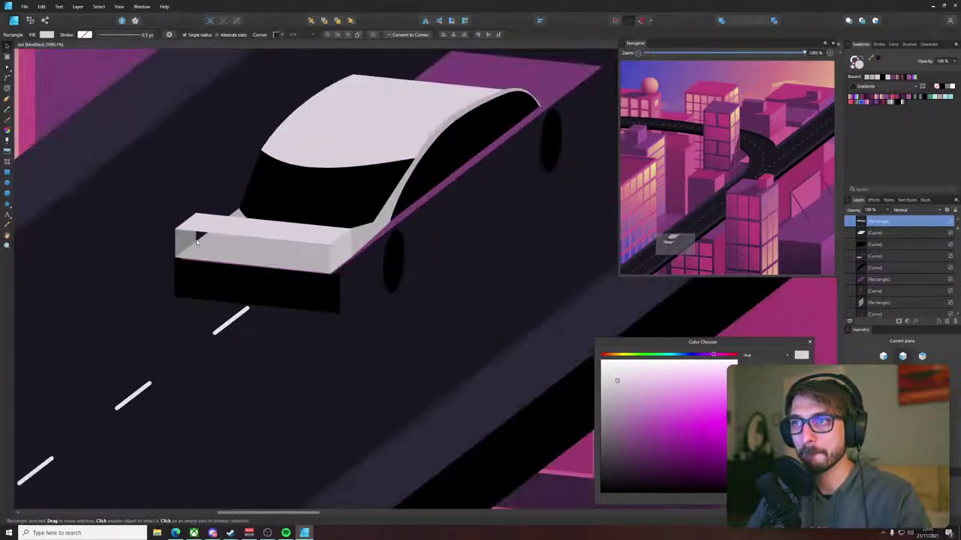
# - Fit the black rectangle's width and position so both ends line up with the boxed front above it
pyautogui.click(234, 326)
pyautogui.scroll(3, 271, 297)
pyautogui.click(264, 294)
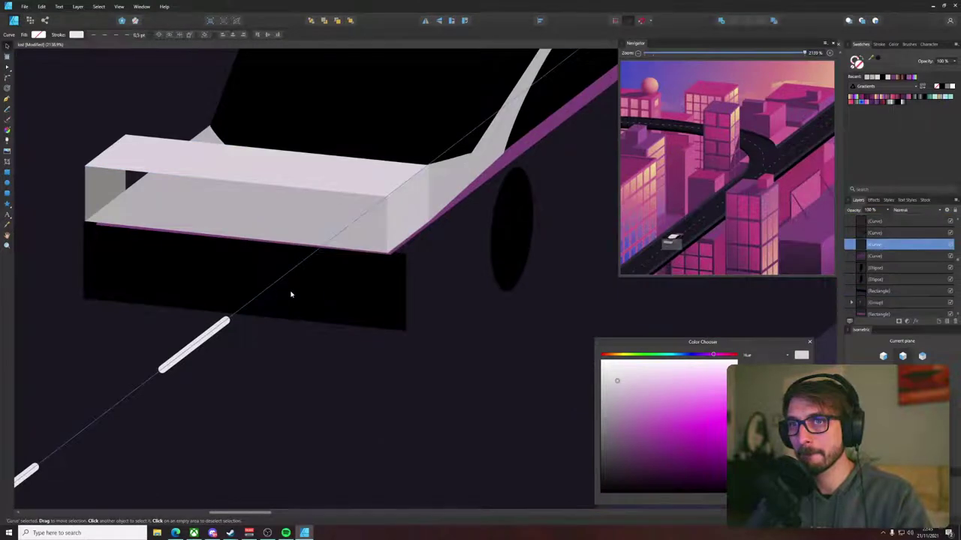
pyautogui.scroll(4, 325, 295)
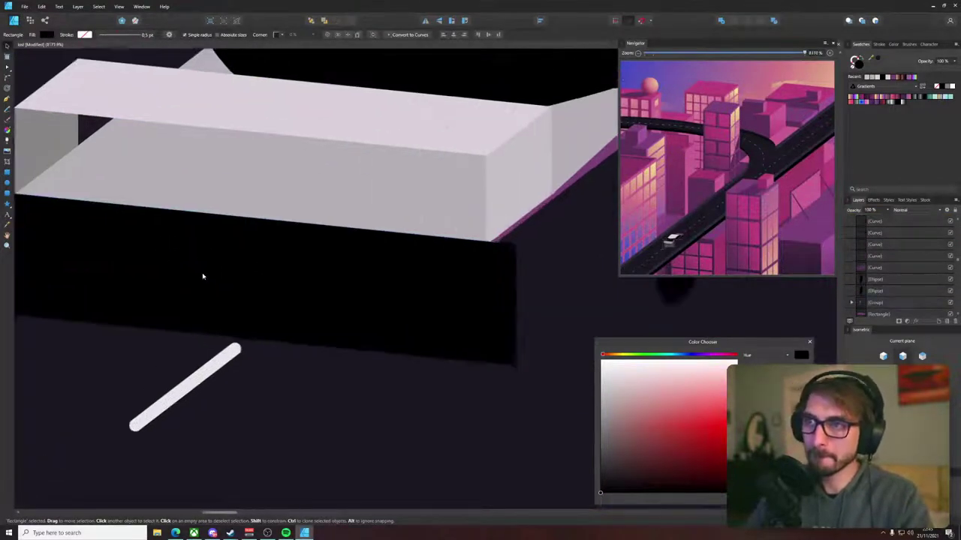
pyautogui.scroll(-3, 338, 334)
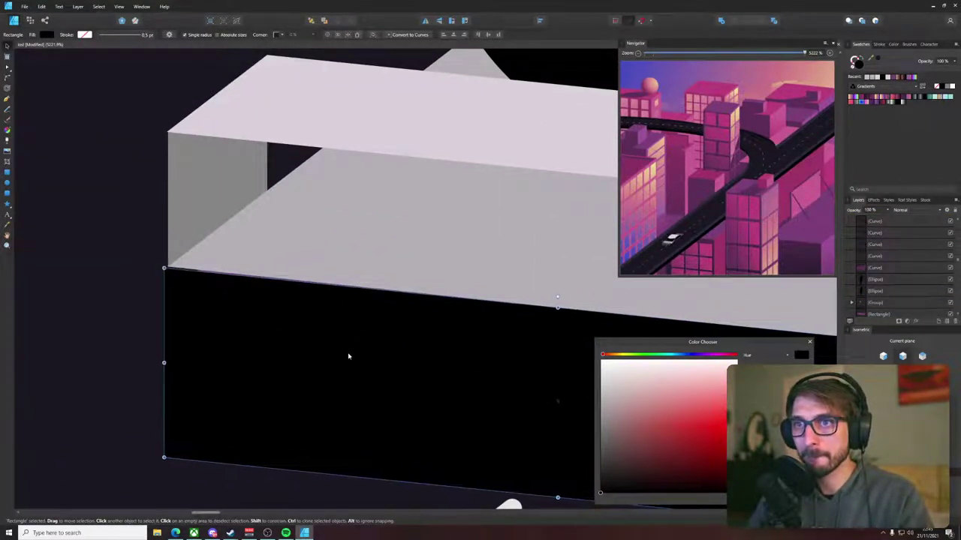
pyautogui.moveTo(351, 353); pyautogui.dragTo(137, 318)
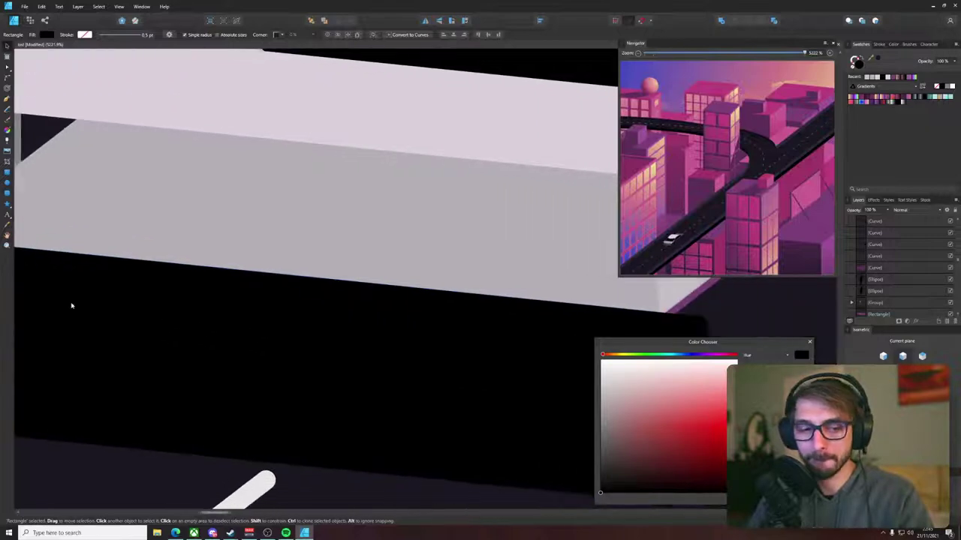
pyautogui.scroll(-3, 135, 317)
pyautogui.scroll(4, 462, 340)
pyautogui.moveTo(423, 396); pyautogui.dragTo(364, 389)
pyautogui.scroll(-5, 341, 375)
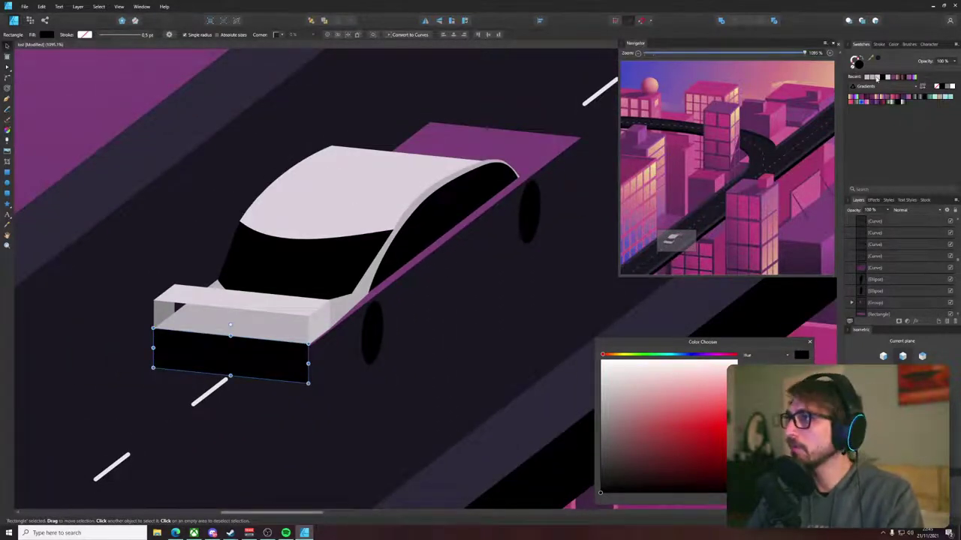
# - Recolour the black lower rectangle with a recent light grey and darken it slightly to a mauve-grey
pyautogui.click(872, 78)
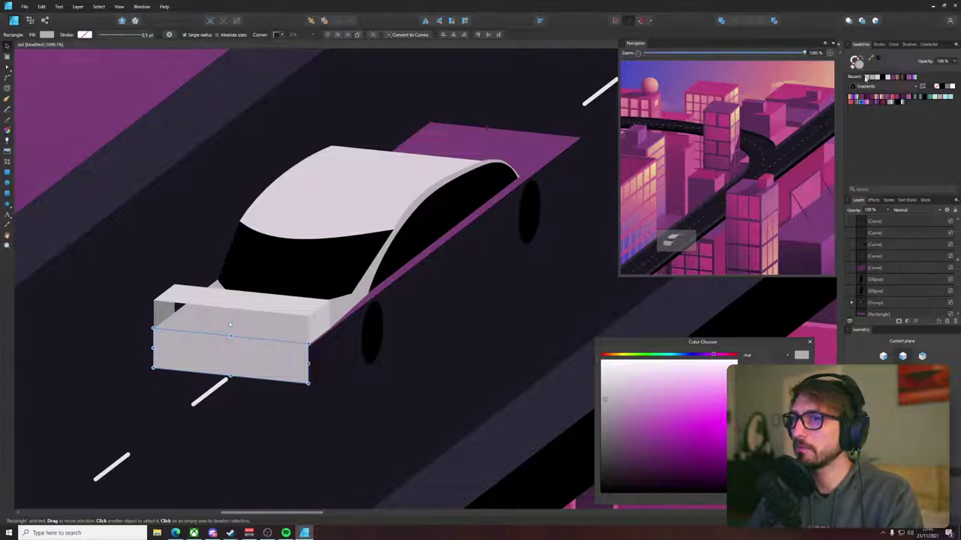
pyautogui.click(867, 78)
pyautogui.click(869, 77)
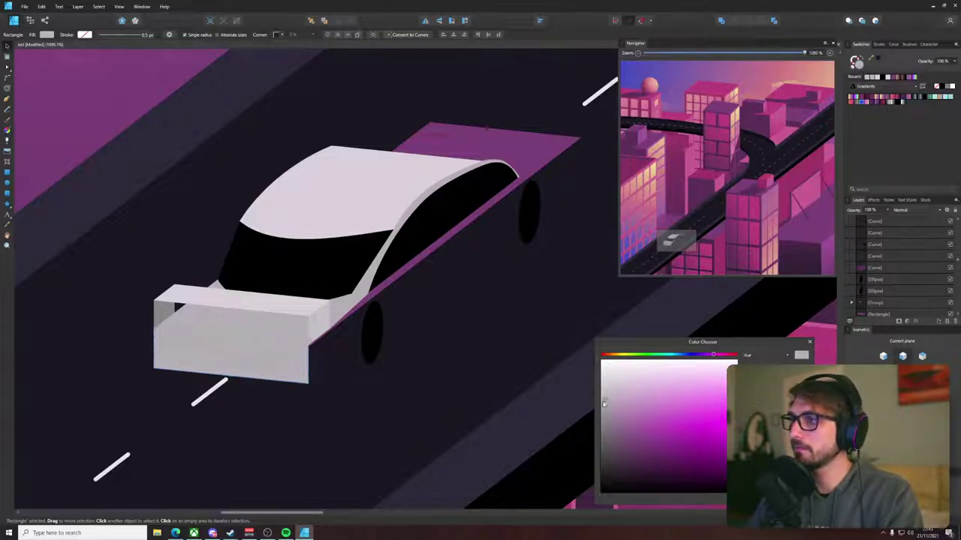
pyautogui.moveTo(604, 406); pyautogui.dragTo(606, 412)
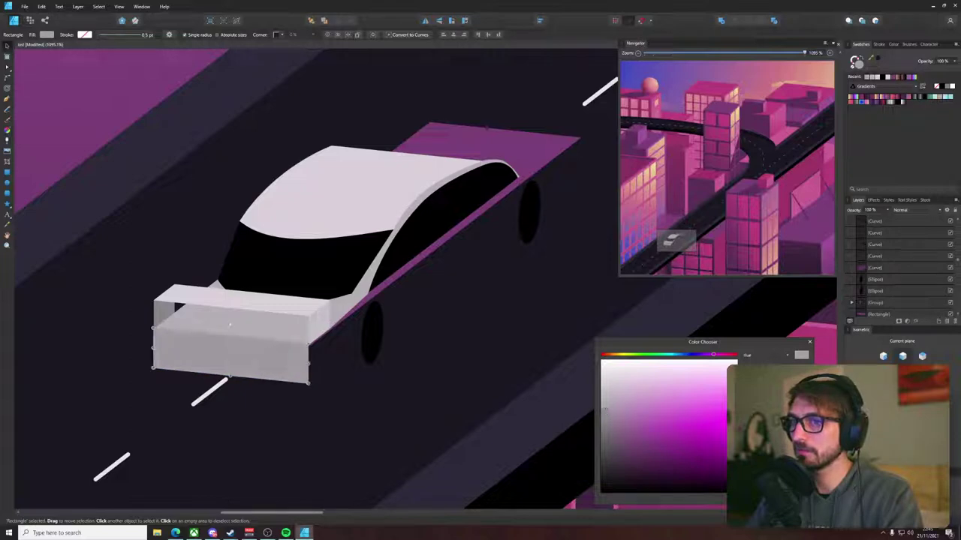
# - Narrow the mauve-grey lower panel by pulling both ends slightly inward from the corners of the front
pyautogui.scroll(4, 283, 368)
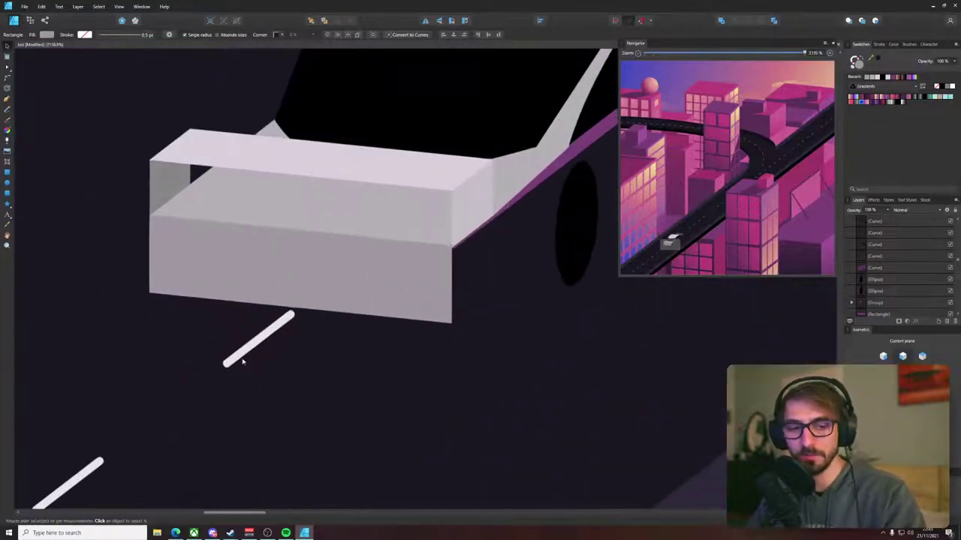
pyautogui.moveTo(299, 308)
pyautogui.mouseDown()
pyautogui.moveTo(298, 282)
pyautogui.moveTo(299, 308)
pyautogui.mouseUp()
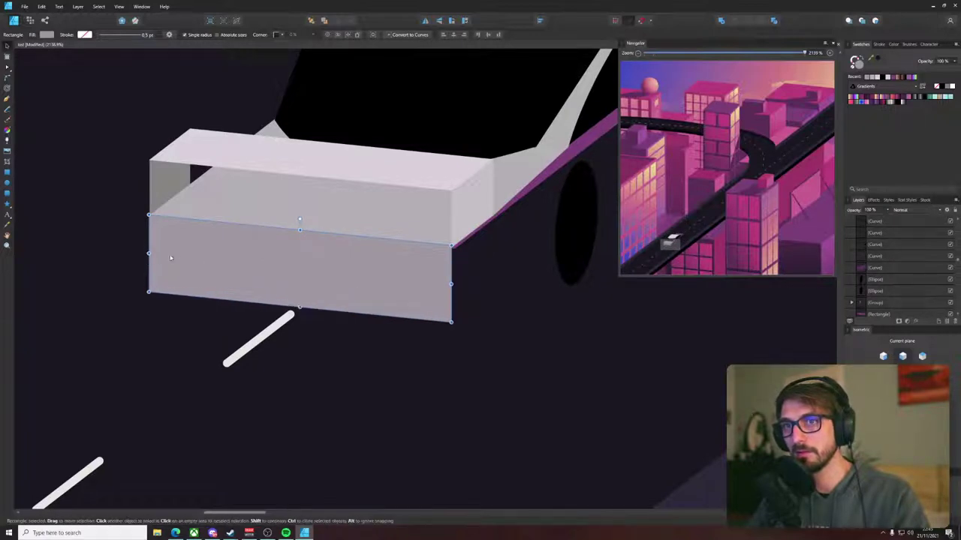
pyautogui.moveTo(149, 253); pyautogui.dragTo(155, 254)
pyautogui.moveTo(451, 284); pyautogui.dragTo(444, 282)
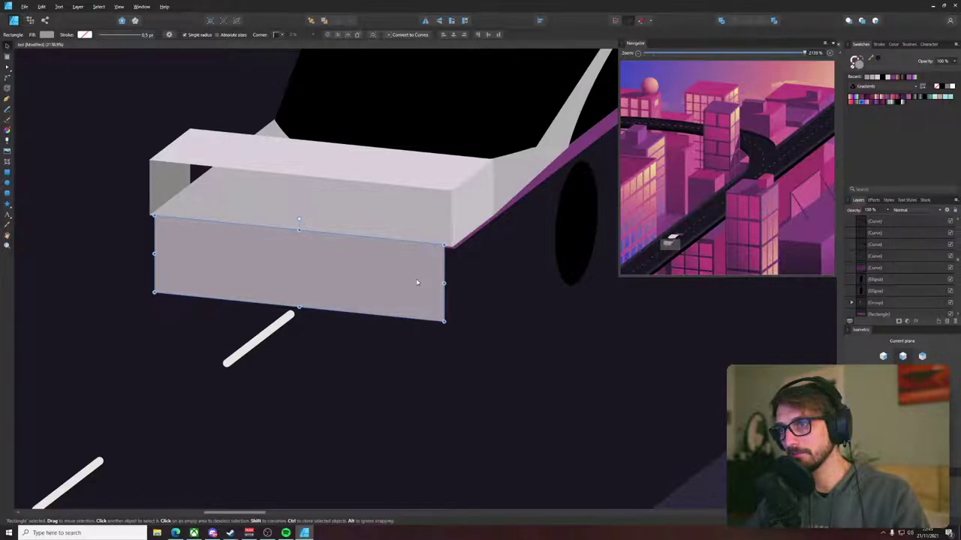
pyautogui.click(206, 405)
pyautogui.scroll(-4, 205, 404)
pyautogui.scroll(4, 259, 368)
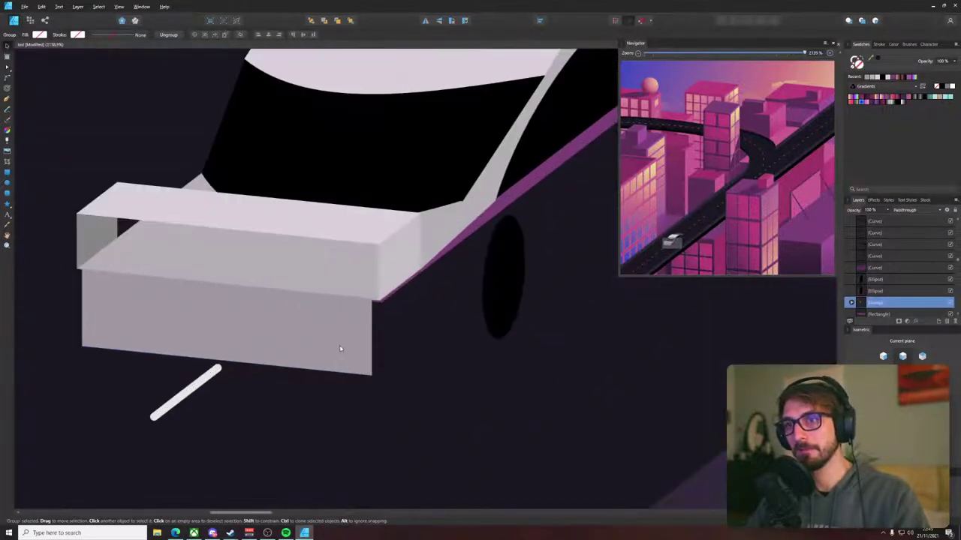
pyautogui.moveTo(340, 349); pyautogui.dragTo(298, 351)
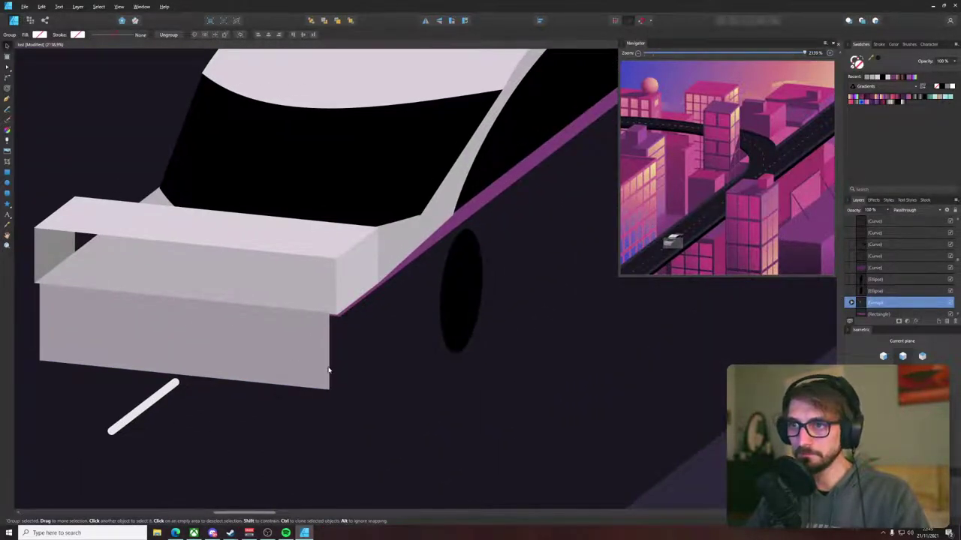
# - Convert the lower front panel to curves and bend its lower edge into a gentle outward bow
pyautogui.press('p')
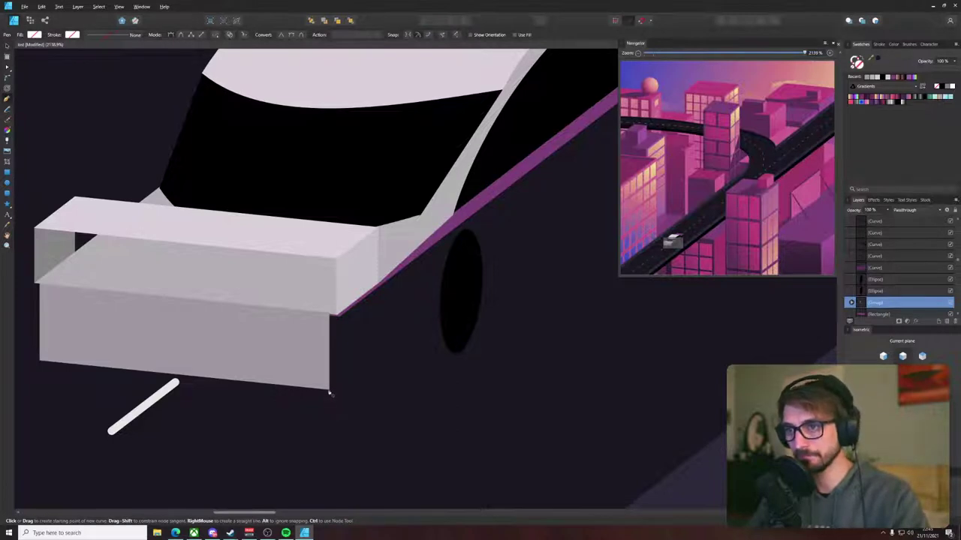
pyautogui.press('a')
pyautogui.click(330, 389)
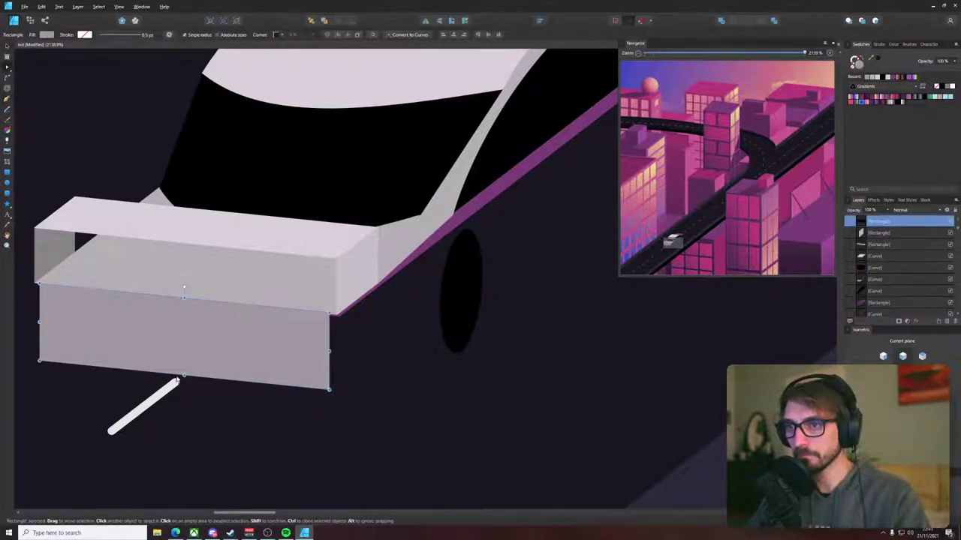
pyautogui.click(409, 34)
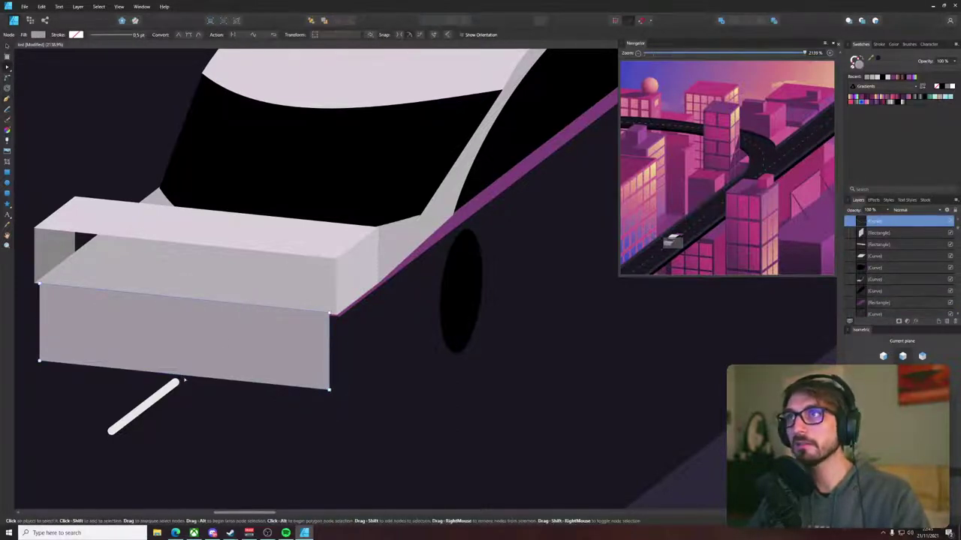
pyautogui.moveTo(180, 379); pyautogui.dragTo(171, 388)
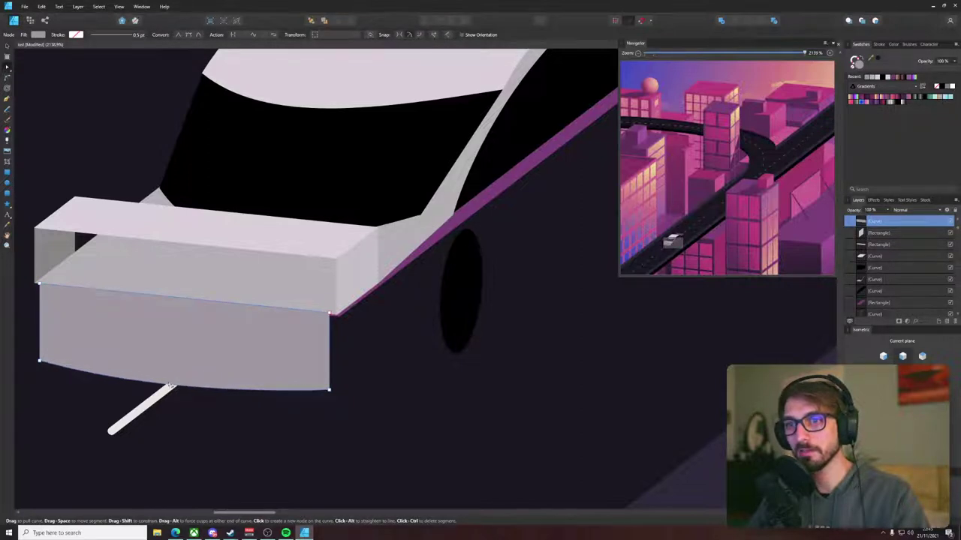
# - Round the two lower corners of the mauve-grey front panel with the Corner tool and deselect it
pyautogui.click(329, 390)
pyautogui.keyDown('shift'); pyautogui.click(40, 361); pyautogui.keyUp('shift')
pyautogui.moveTo(138, 270); pyautogui.dragTo(222, 240)
pyautogui.click(7, 89)
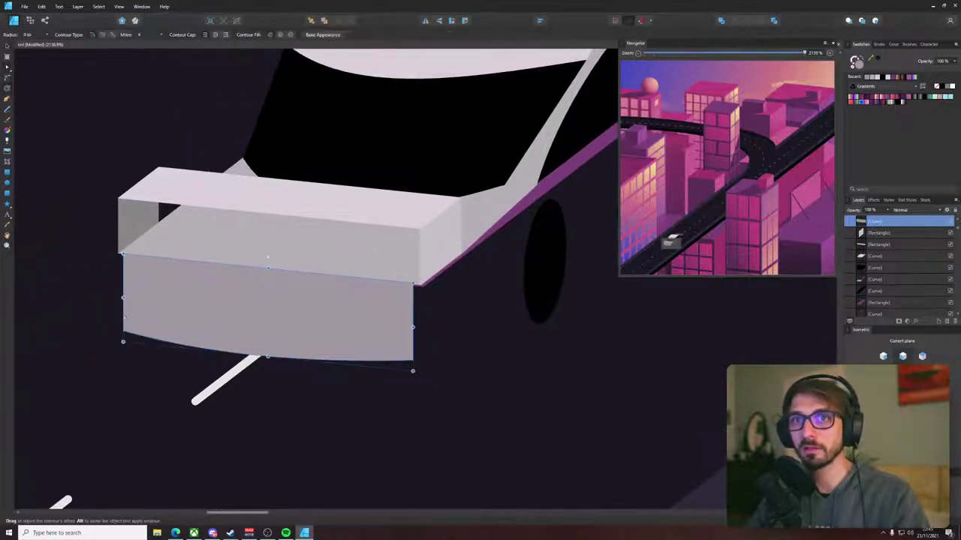
pyautogui.click(9, 78)
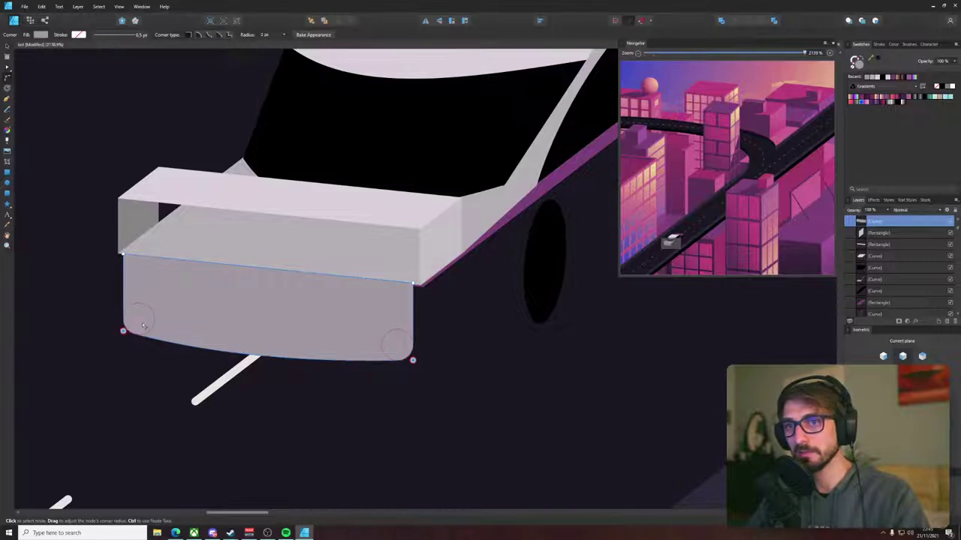
pyautogui.click(449, 361)
pyautogui.moveTo(464, 347); pyautogui.dragTo(391, 386)
pyautogui.scroll(-5, 390, 386)
pyautogui.scroll(4, 359, 384)
# - Widen the rounded front panel on the wheel side until its edge meets the box's corner
pyautogui.click(357, 384)
pyautogui.press('v')
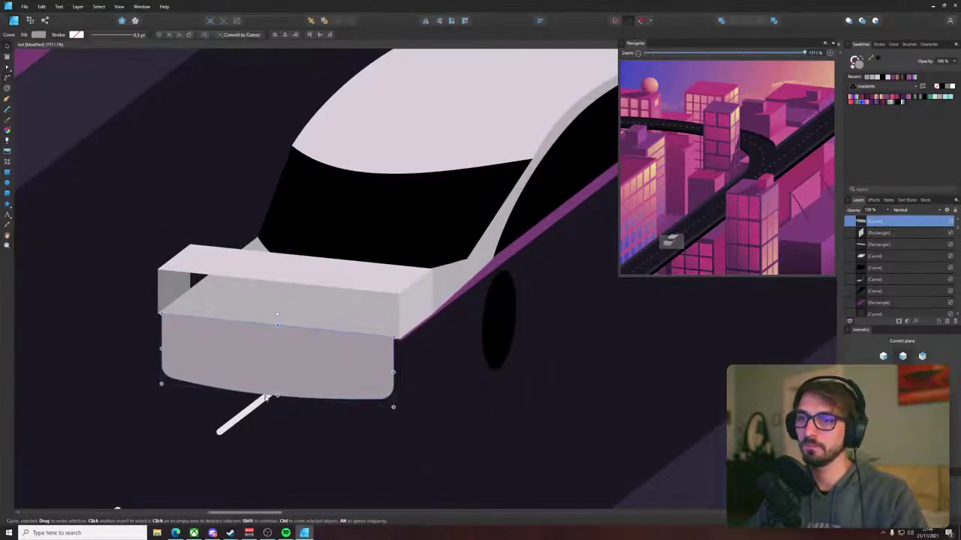
pyautogui.moveTo(277, 399); pyautogui.dragTo(180, 401)
pyautogui.click(270, 394)
pyautogui.scroll(1, 290, 361)
pyautogui.scroll(2, 184, 398)
pyautogui.moveTo(275, 374); pyautogui.dragTo(248, 384)
pyautogui.scroll(1, 248, 384)
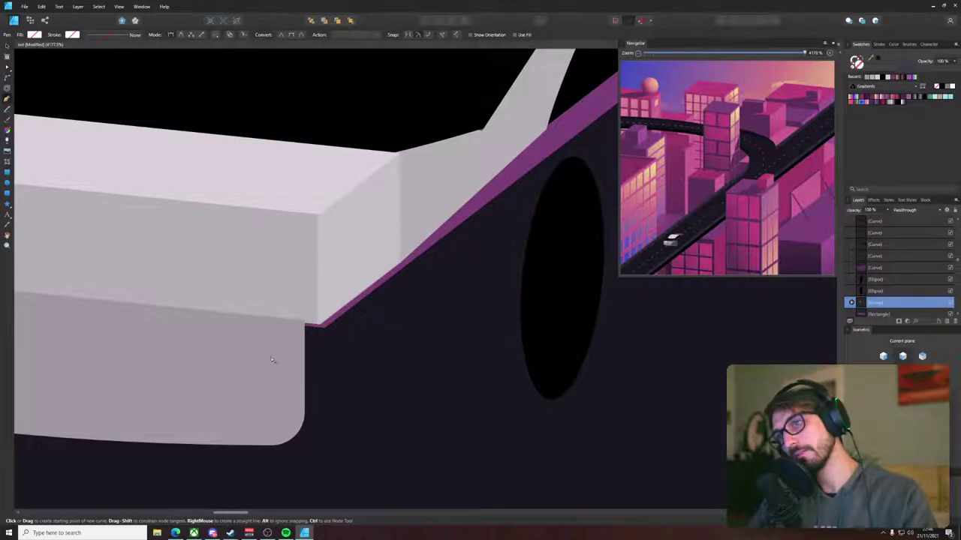
pyautogui.click(300, 368)
pyautogui.moveTo(304, 392); pyautogui.dragTo(319, 393)
pyautogui.click(354, 360)
# - Extend the front panel's far end outward to line up exactly with the box's opposite corner
pyautogui.scroll(5, 350, 365)
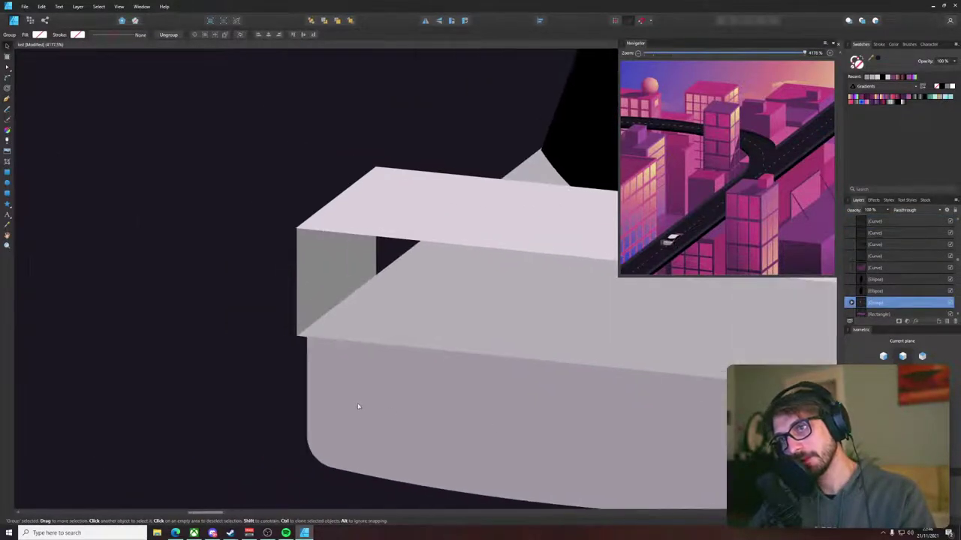
pyautogui.scroll(-4, 214, 396)
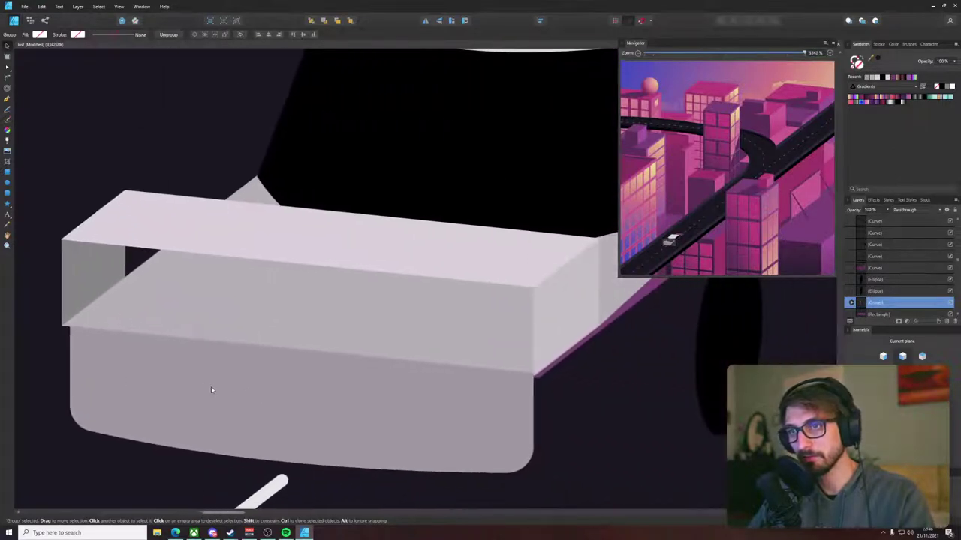
pyautogui.moveTo(46, 410); pyautogui.dragTo(236, 378)
pyautogui.doubleClick(283, 397)
pyautogui.scroll(8, 240, 371)
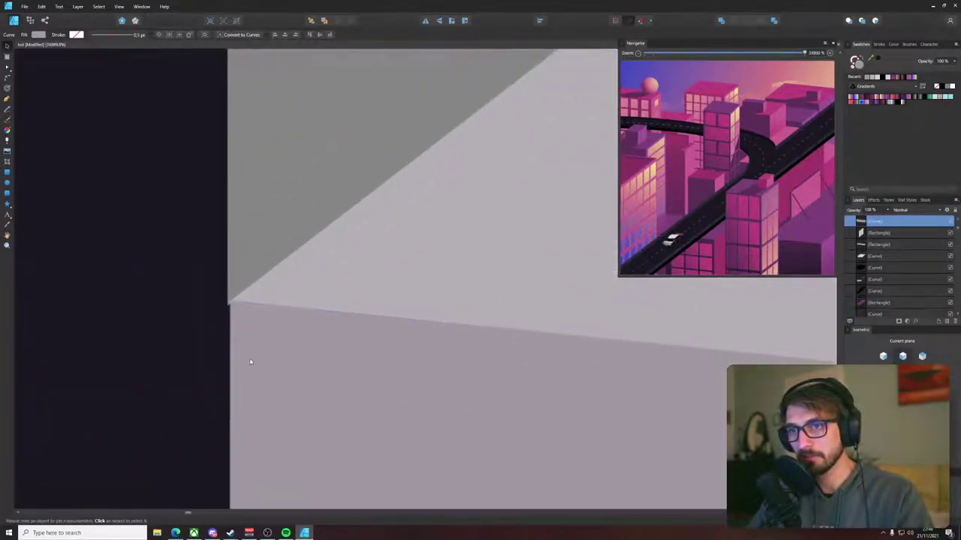
pyautogui.moveTo(214, 237); pyautogui.dragTo(205, 244)
pyautogui.scroll(-12, 213, 262)
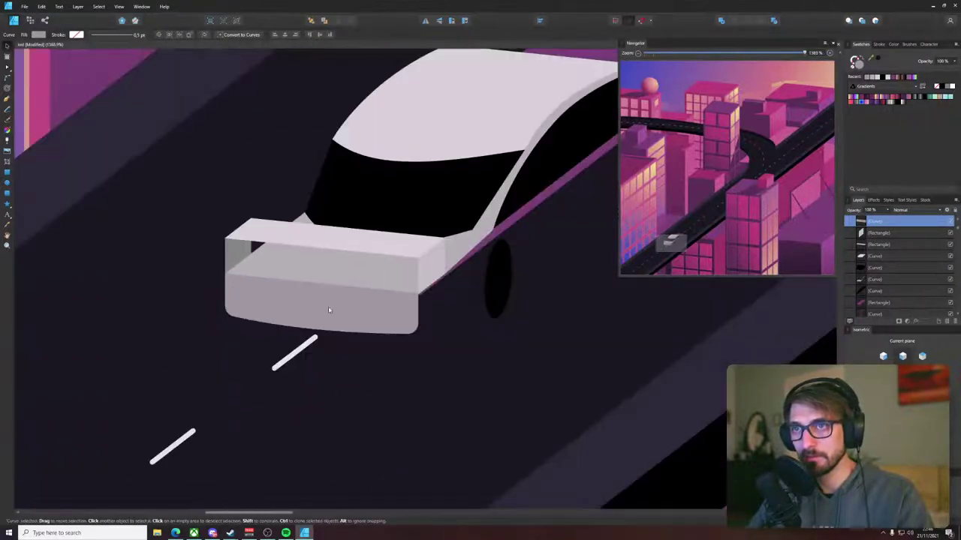
# - Move the grey side trim's protruding lower node onto the front box's wheel-side corner and deselect the shapes
pyautogui.scroll(11, 310, 309)
pyautogui.moveTo(418, 215); pyautogui.dragTo(416, 233)
pyautogui.click(439, 210)
pyautogui.click(445, 221)
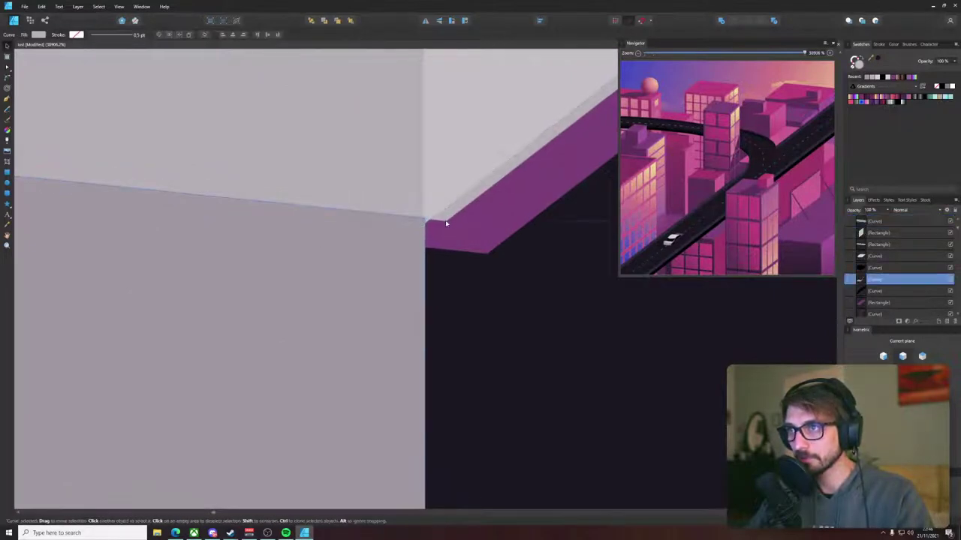
pyautogui.press('a')
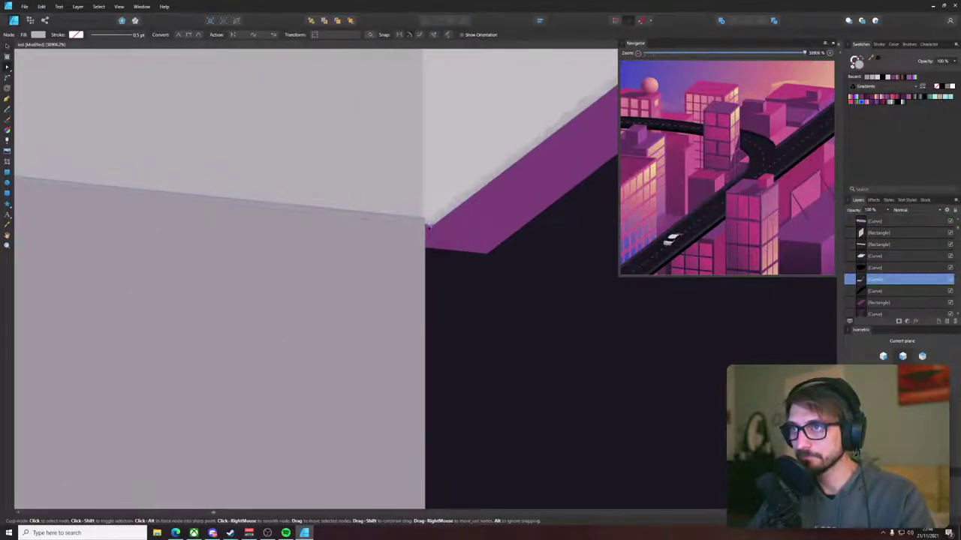
pyautogui.click(413, 234)
pyautogui.moveTo(425, 219); pyautogui.dragTo(422, 221)
pyautogui.click(449, 238)
pyautogui.scroll(-14, 454, 268)
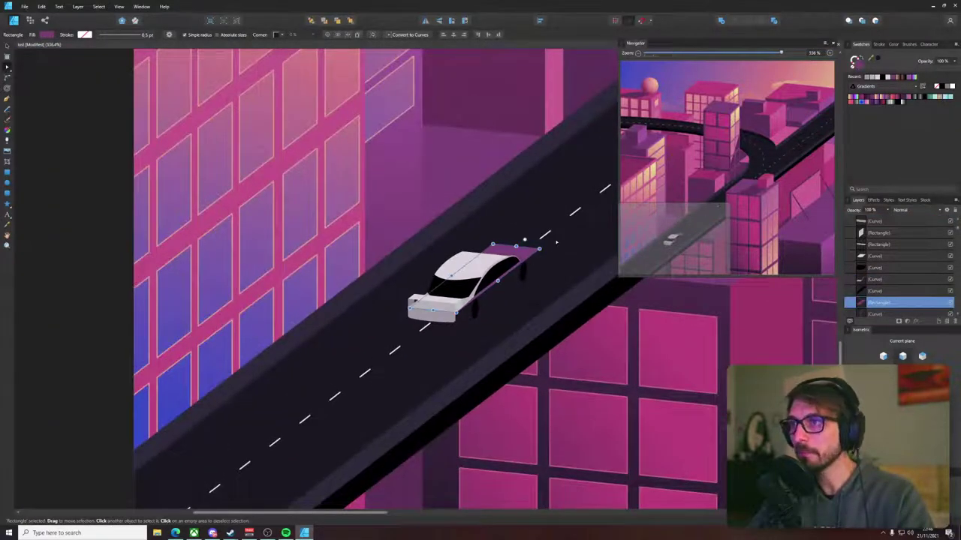
pyautogui.click(556, 242)
pyautogui.moveTo(543, 248); pyautogui.dragTo(492, 261)
pyautogui.scroll(8, 416, 329)
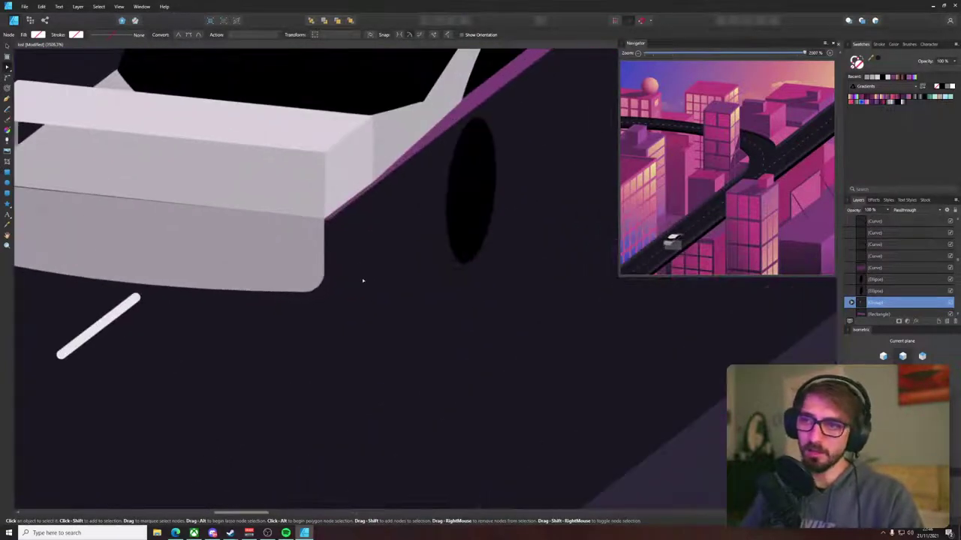
# - Move the front panel's far upper node onto the box's corner to close the gap, then deselect the panel
pyautogui.moveTo(141, 291); pyautogui.dragTo(313, 343)
pyautogui.click(313, 343)
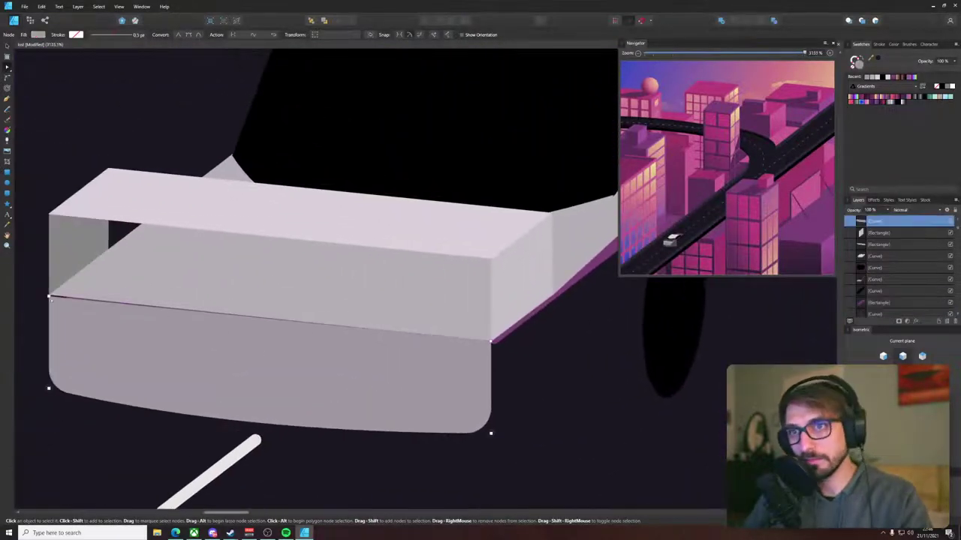
pyautogui.scroll(7, 42, 297)
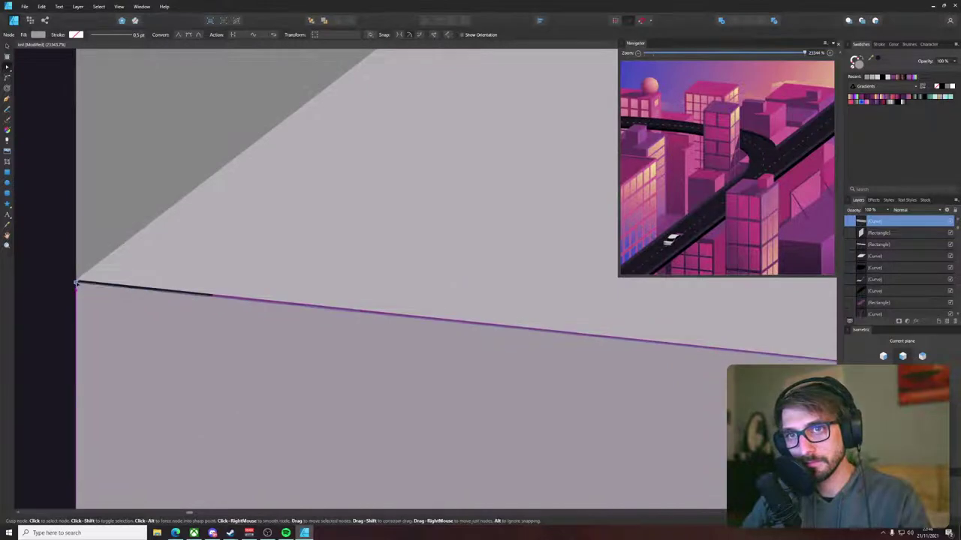
pyautogui.moveTo(76, 281); pyautogui.dragTo(77, 279)
pyautogui.scroll(-9, 84, 303)
pyautogui.click(268, 385)
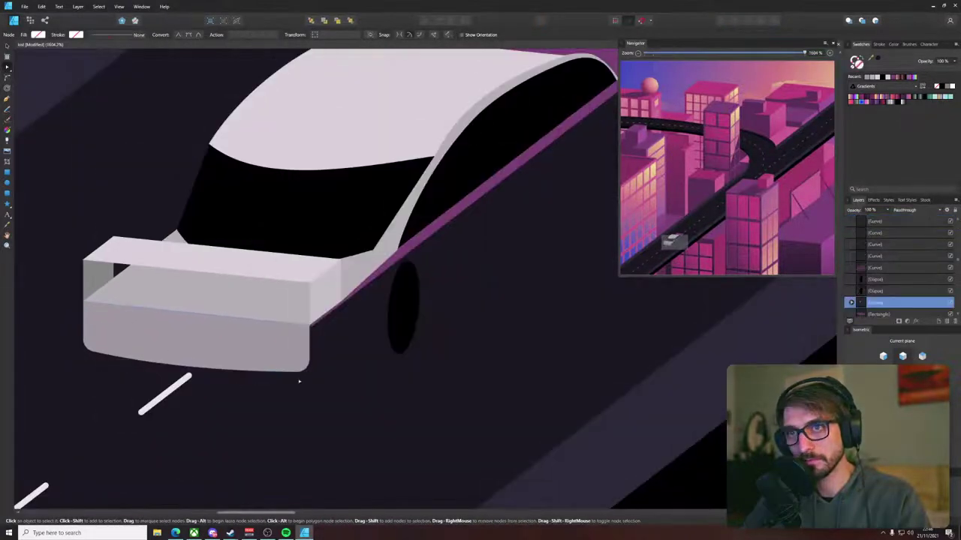
# - Draw a line with the Pen tool from the front panel's lower rounded corner toward the front wheel and shorten its end slightly
pyautogui.press('p')
pyautogui.scroll(2, 350, 365)
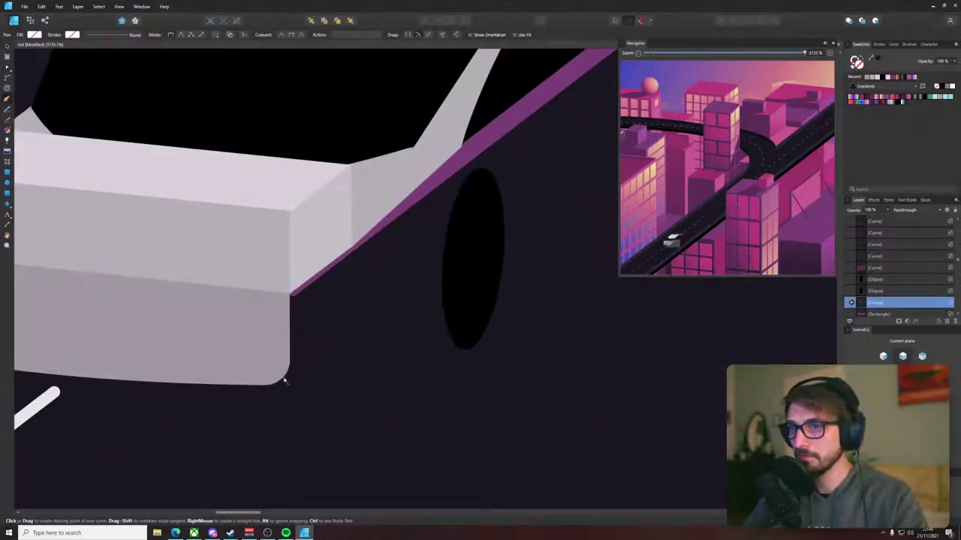
pyautogui.click(268, 388)
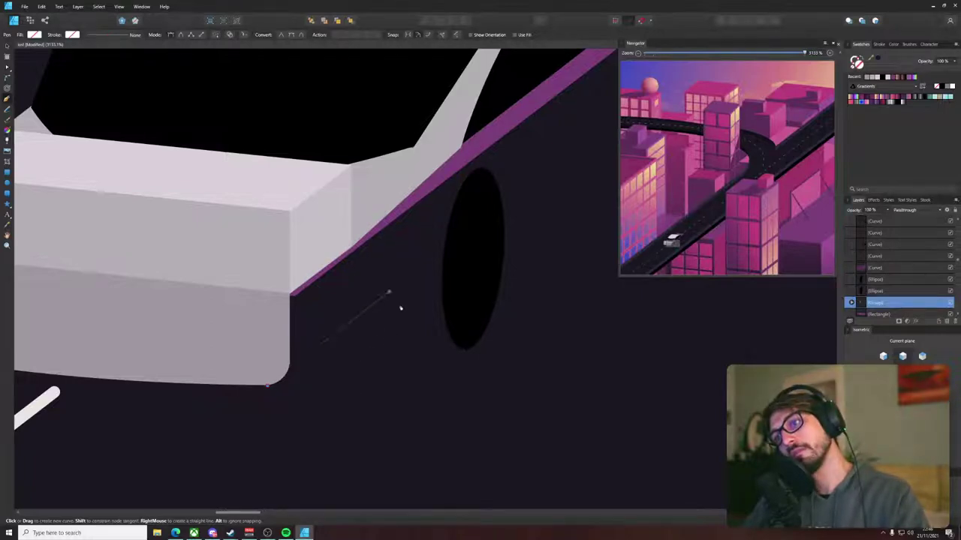
pyautogui.scroll(-6, 401, 308)
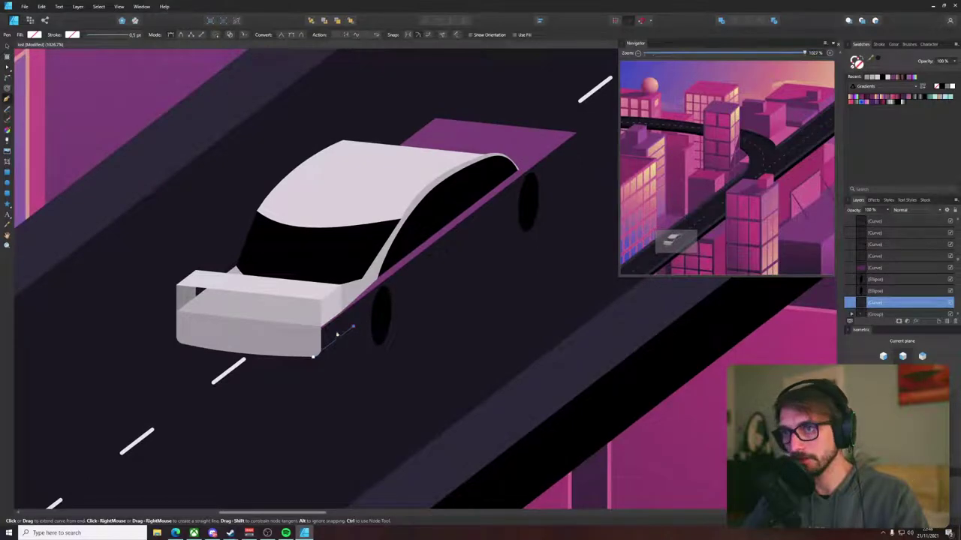
pyautogui.scroll(3, 336, 339)
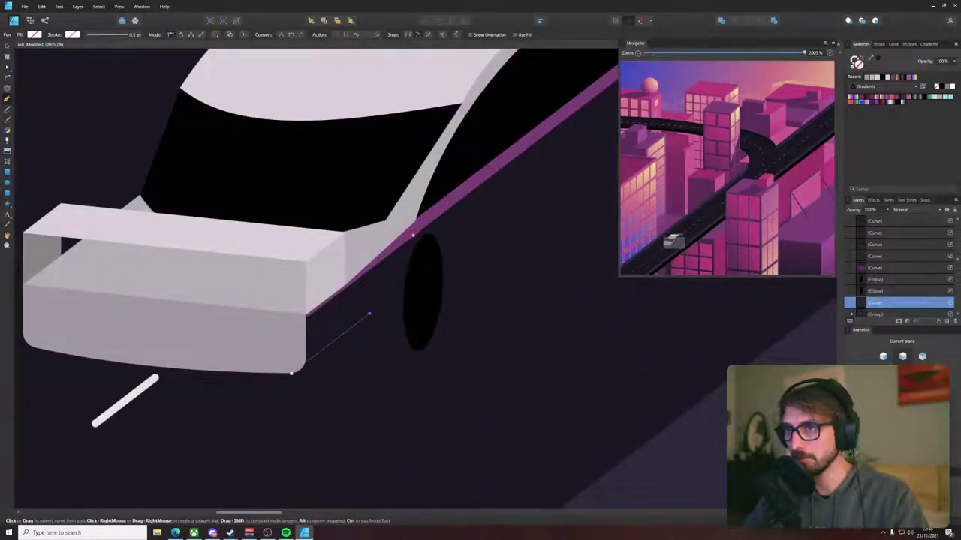
pyautogui.press('a')
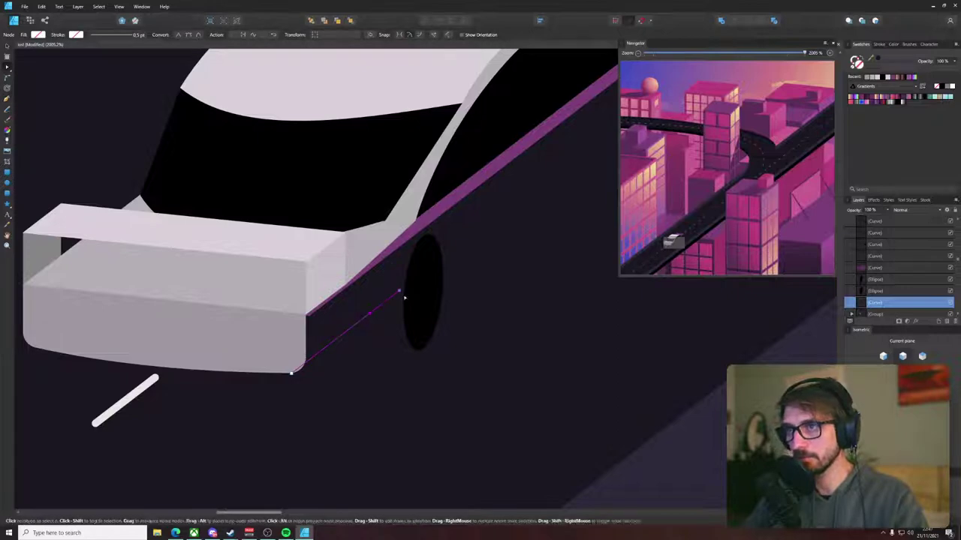
pyautogui.moveTo(366, 318); pyautogui.dragTo(365, 317)
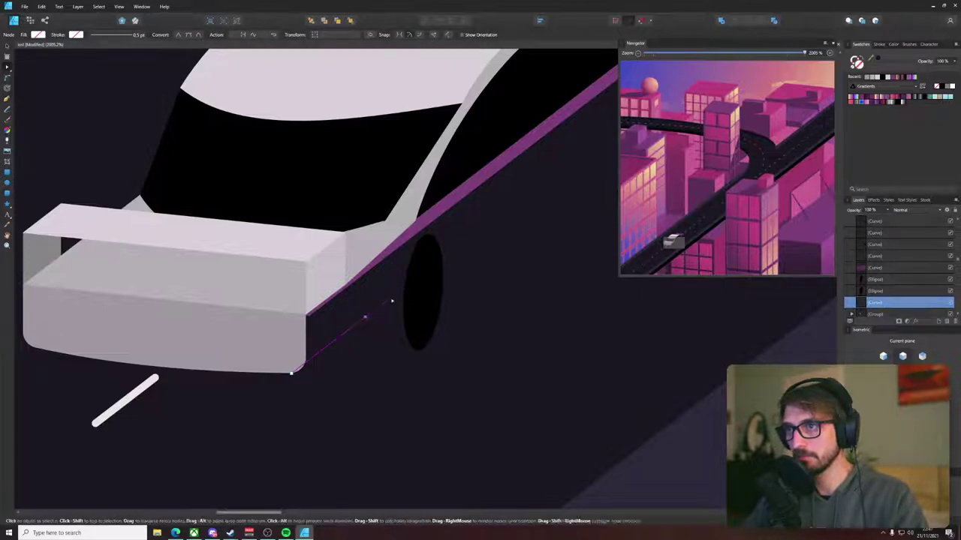
pyautogui.click(415, 303)
pyautogui.press('v')
pyautogui.moveTo(426, 301); pyautogui.dragTo(404, 316)
pyautogui.hotkey('ctrl', 'z')
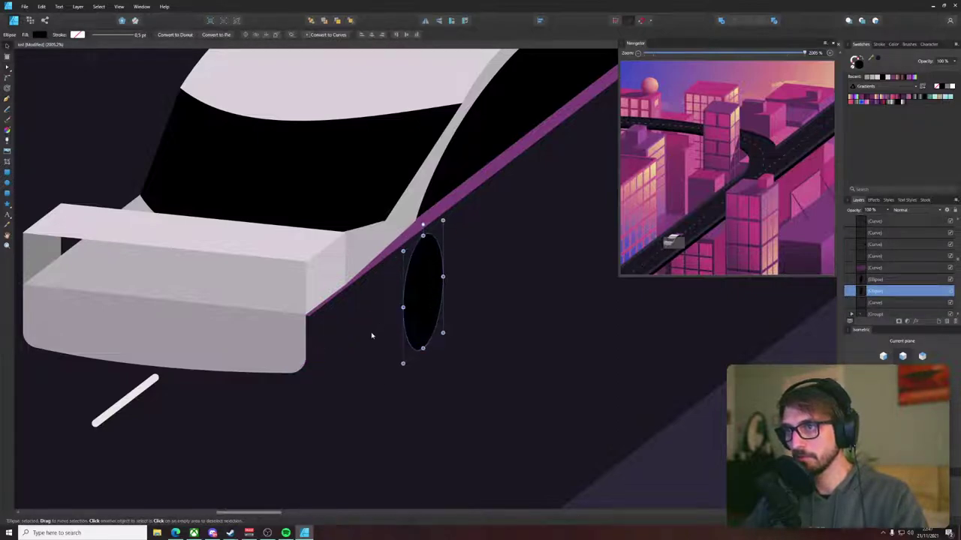
pyautogui.hotkey('ctrl', 'z')
pyautogui.press('a')
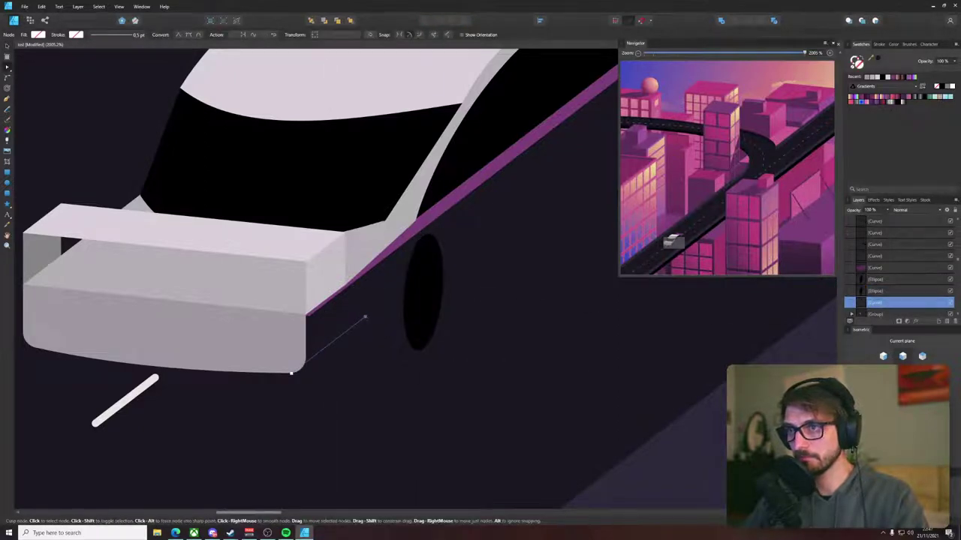
pyautogui.press('p')
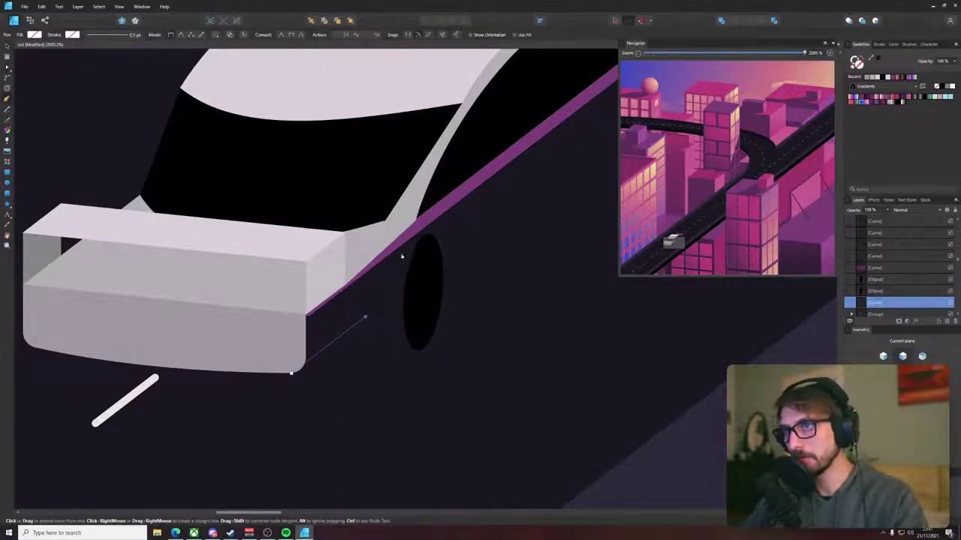
pyautogui.press('v')
pyautogui.click(423, 279)
pyautogui.hotkey('ctrl', 'z')
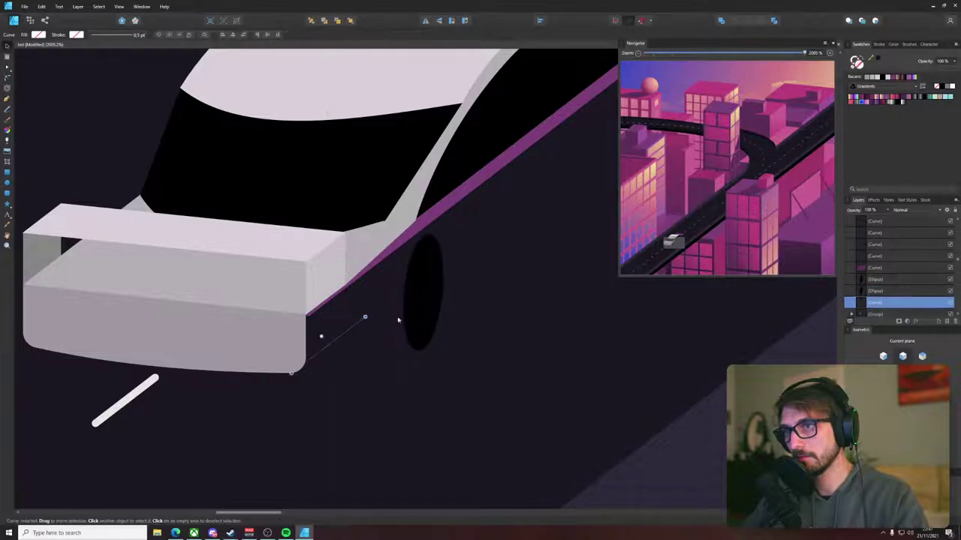
pyautogui.click(877, 60)
pyautogui.press('p')
pyautogui.click(424, 295)
pyautogui.press('v')
pyautogui.hotkey('ctrl', 'z')
pyautogui.press('p')
pyautogui.click(423, 294)
# - Undo the stray line segment and move the front wheel closer to the front panel
pyautogui.press('v')
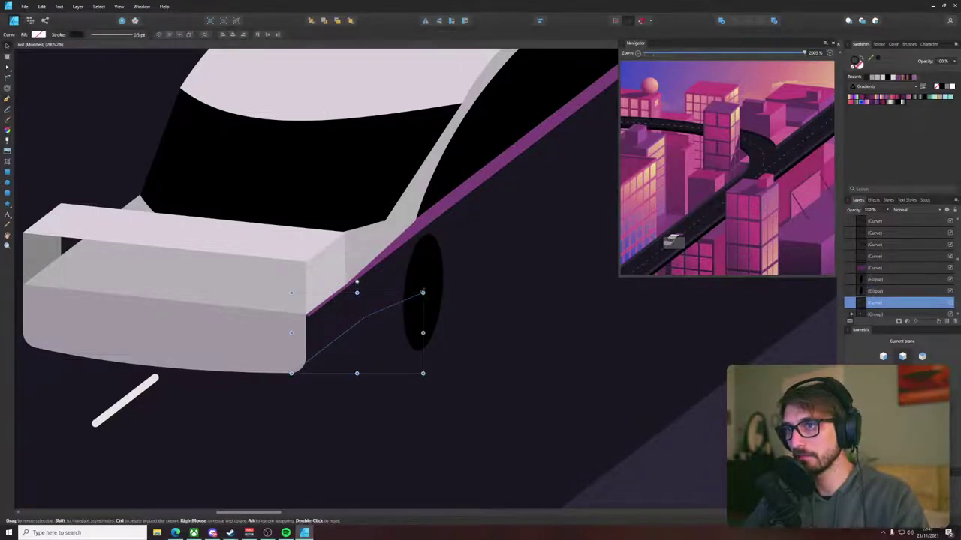
pyautogui.hotkey('ctrl', 'z')
pyautogui.moveTo(425, 287); pyautogui.dragTo(404, 297)
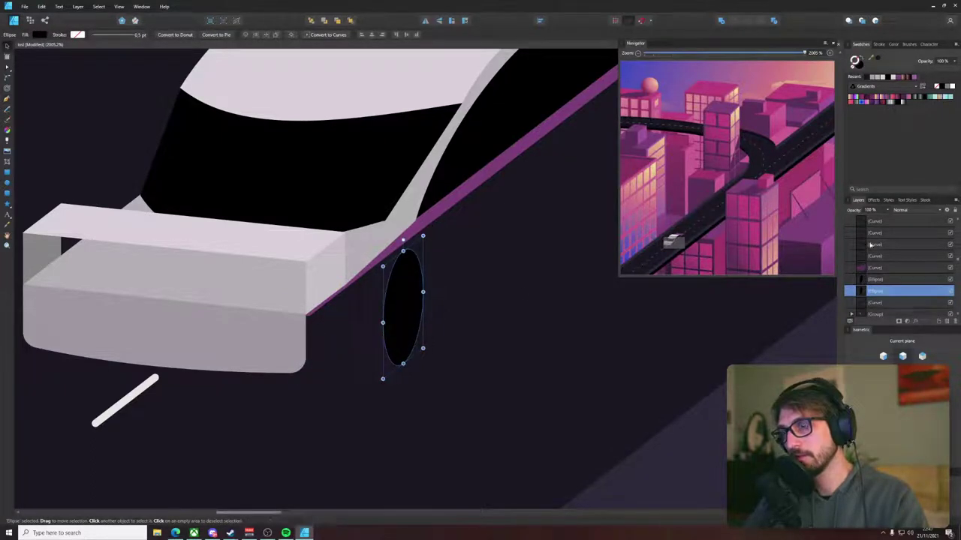
pyautogui.click(362, 334)
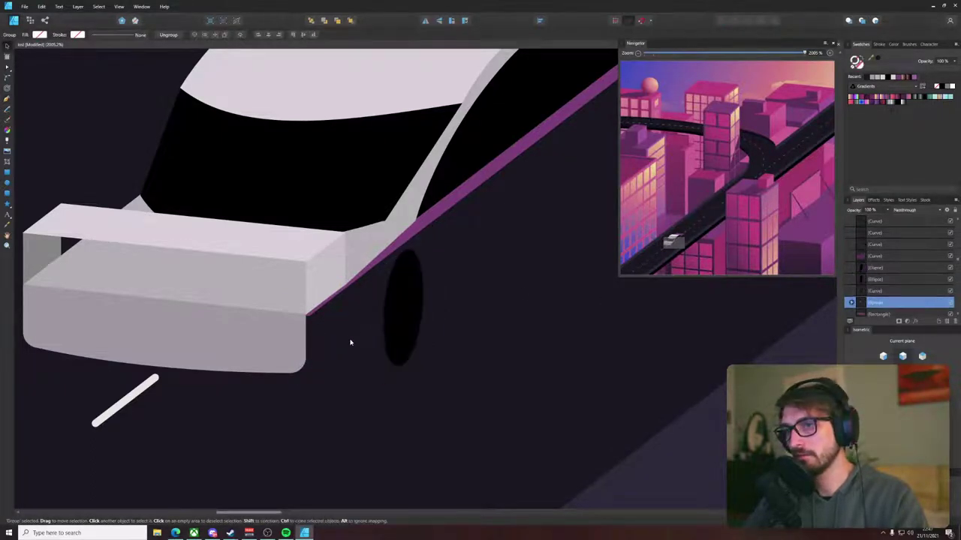
# - Remove the guide line's stroke, lower it below the front panel, and extend its end to just beside the front wheel
pyautogui.click(346, 333)
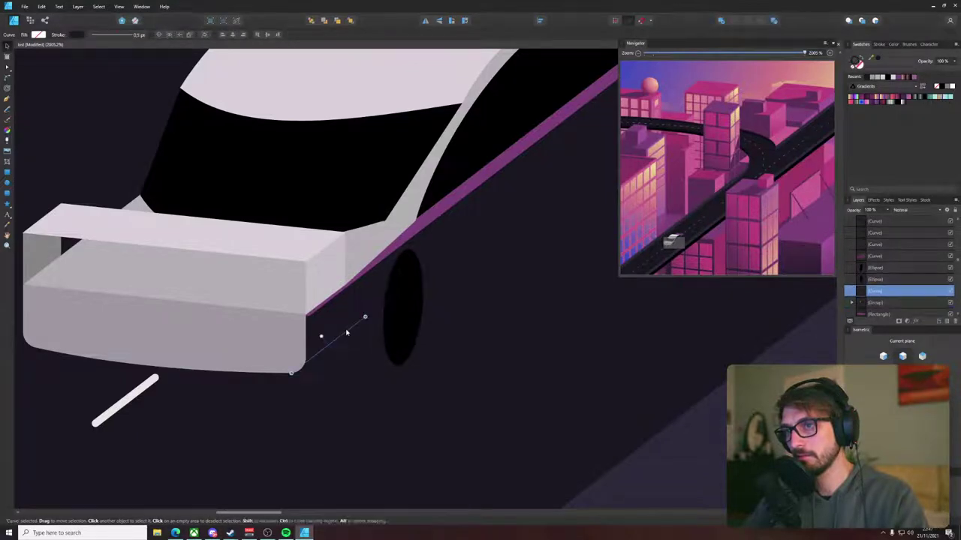
pyautogui.scroll(3, 346, 333)
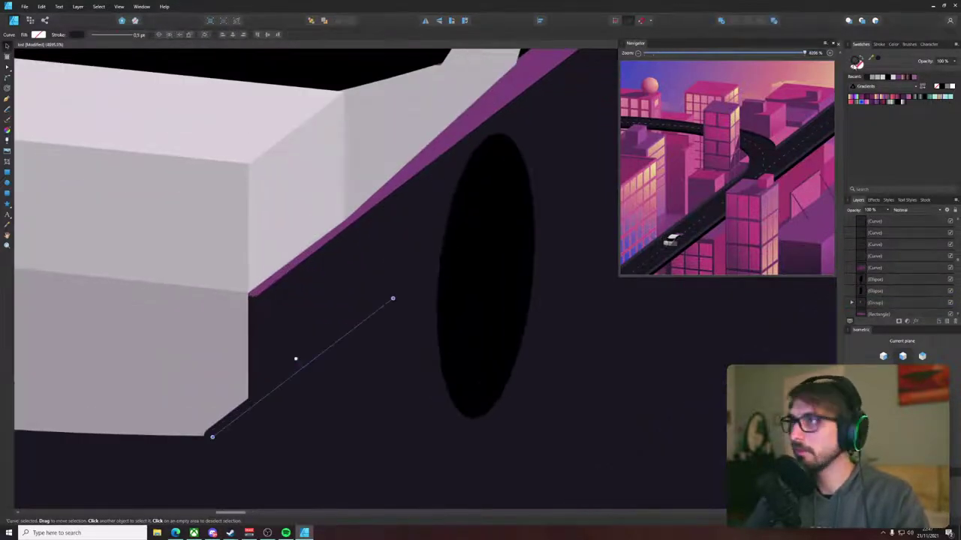
pyautogui.click(853, 68)
pyautogui.press('a')
pyautogui.moveTo(392, 298); pyautogui.dragTo(399, 352)
pyautogui.press('v')
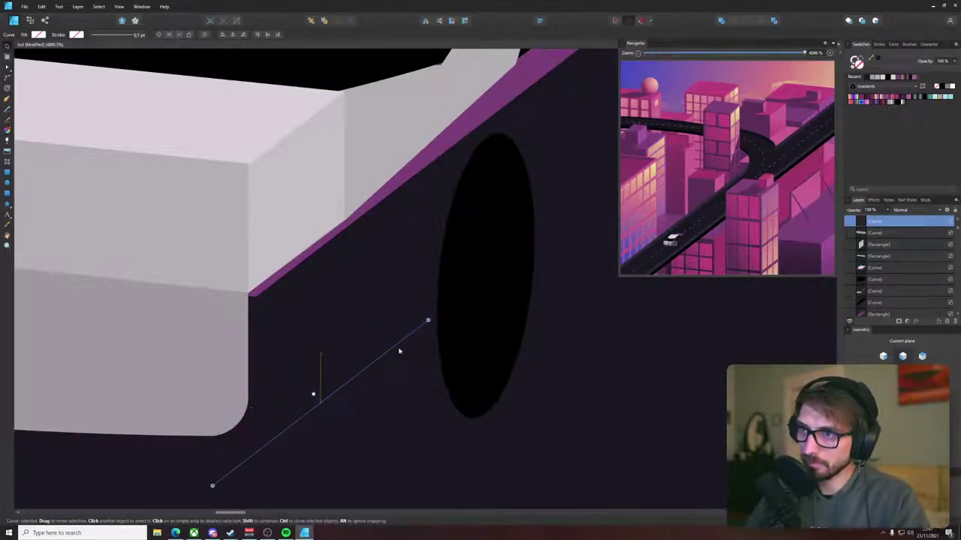
pyautogui.press('a')
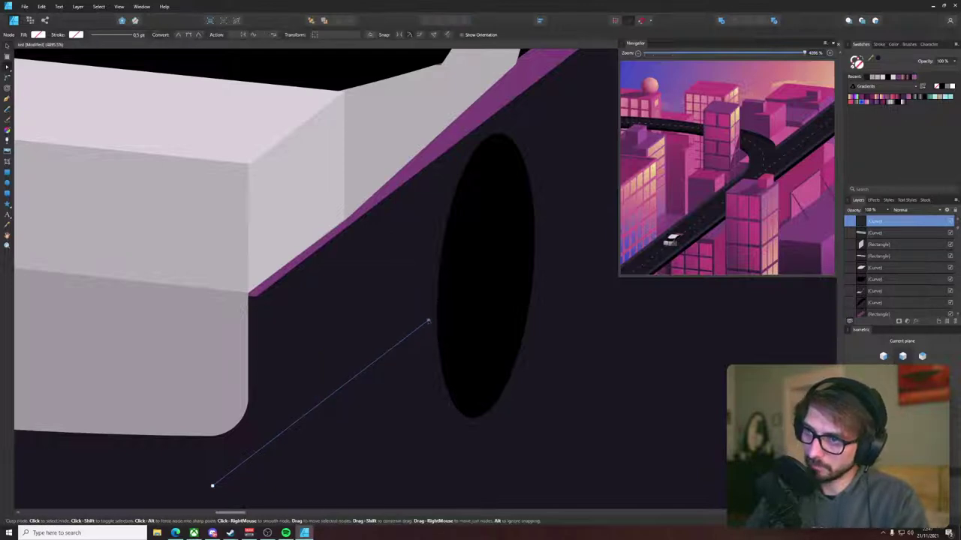
# - Continue the line as a curved arch over the front wheel, ending on the wheel's rear side
pyautogui.press('p')
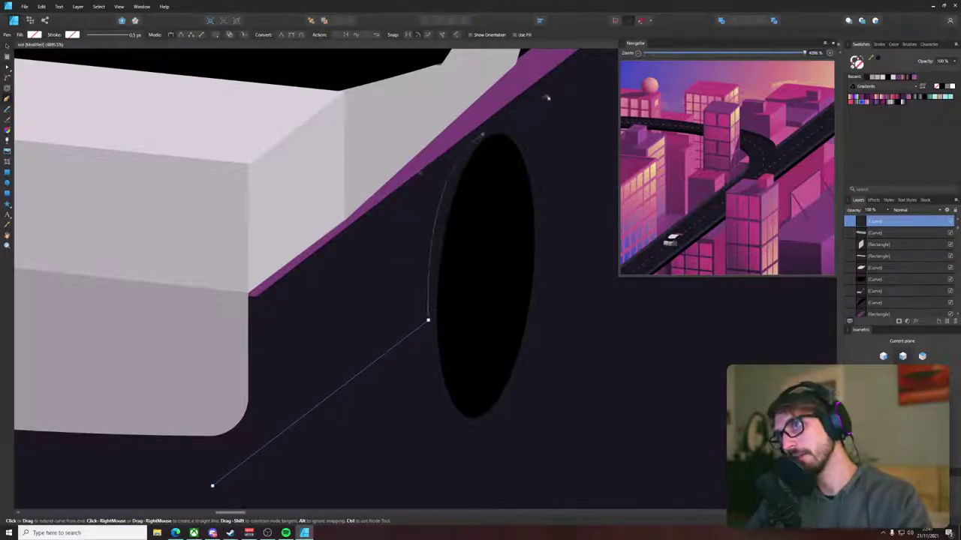
pyautogui.moveTo(544, 94); pyautogui.dragTo(536, 99)
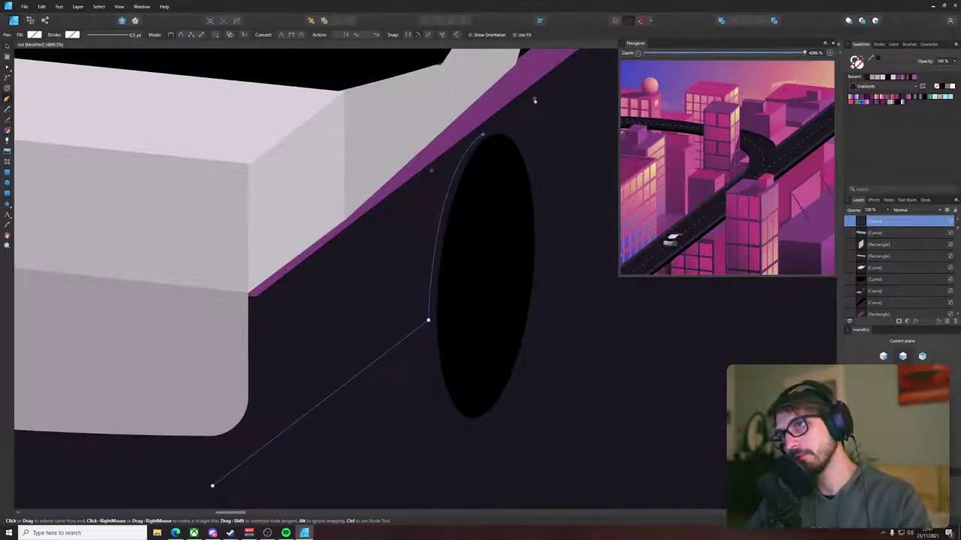
pyautogui.scroll(-2, 534, 99)
pyautogui.click(434, 259)
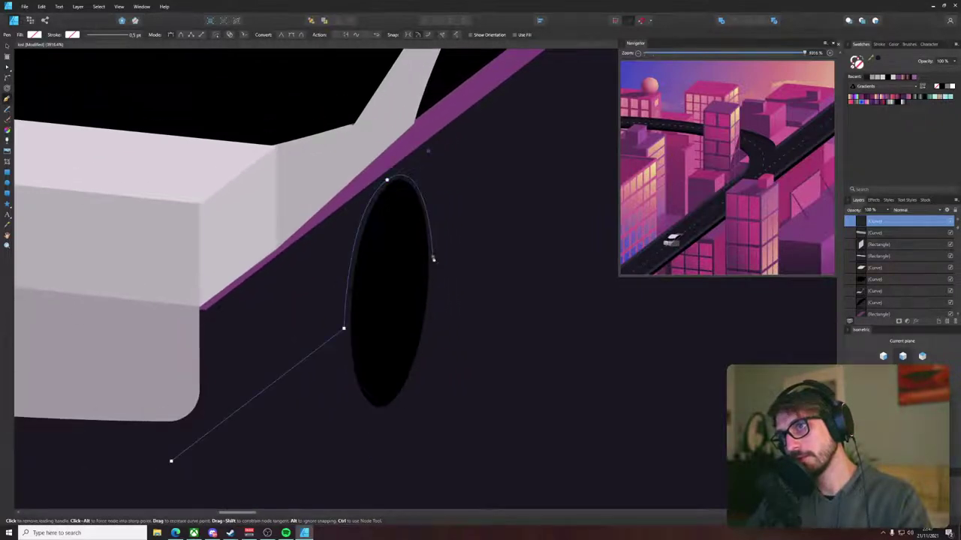
# - Extend the outline straight to the rear wheel's front edge and curve it up to the wheel's top
pyautogui.moveTo(498, 209); pyautogui.dragTo(274, 360)
pyautogui.scroll(1, 275, 360)
pyautogui.scroll(-3, 275, 360)
pyautogui.moveTo(382, 277); pyautogui.dragTo(299, 332)
pyautogui.moveTo(486, 161); pyautogui.dragTo(295, 346)
pyautogui.moveTo(314, 290); pyautogui.dragTo(340, 270)
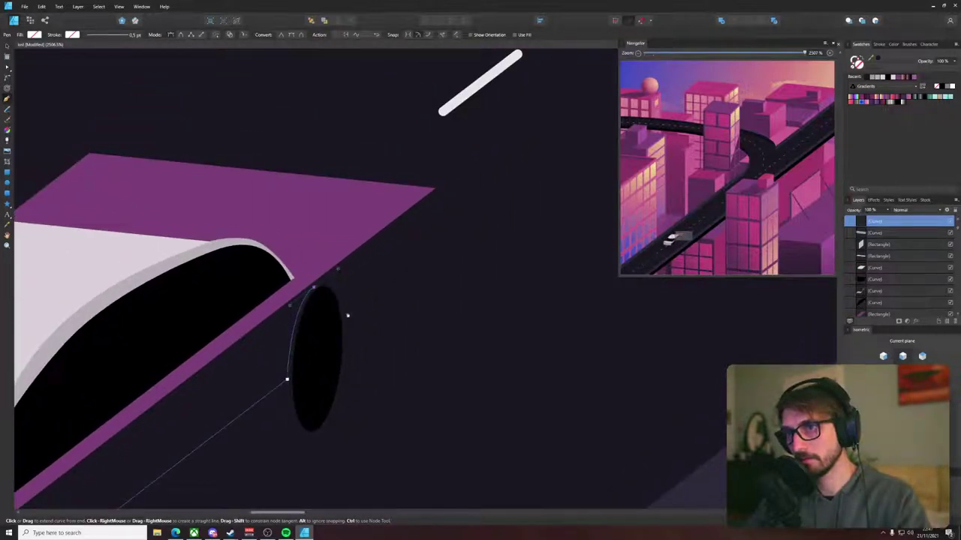
# - Complete the rear wheel arch, lengthening the handle at its top so the curve clears the wheel
pyautogui.scroll(5, 348, 331)
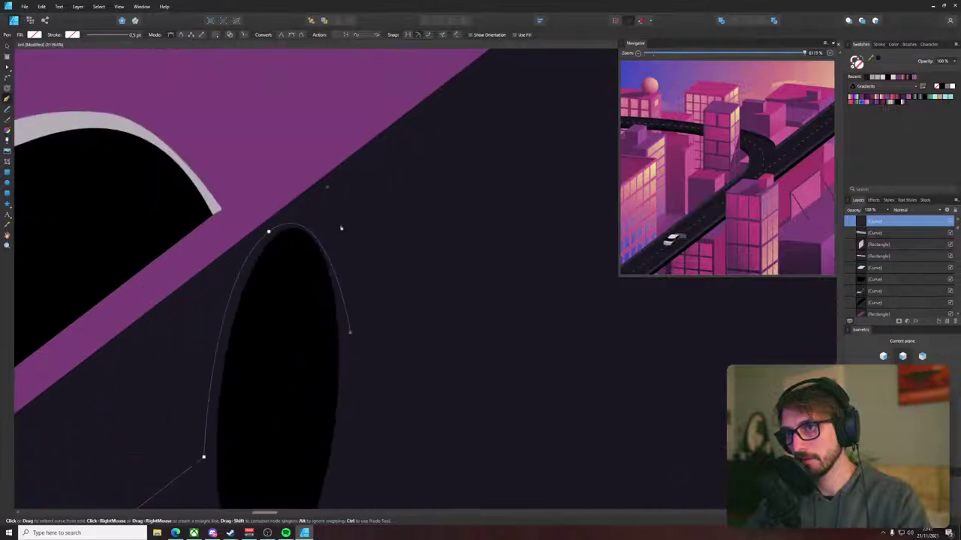
pyautogui.press('a')
pyautogui.moveTo(327, 189); pyautogui.dragTo(340, 179)
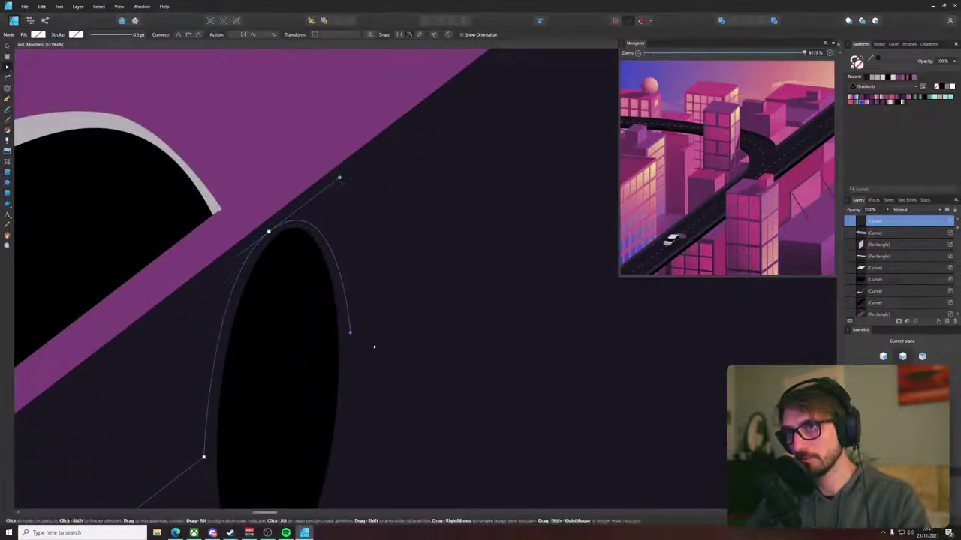
pyautogui.press('p')
pyautogui.scroll(-5, 349, 333)
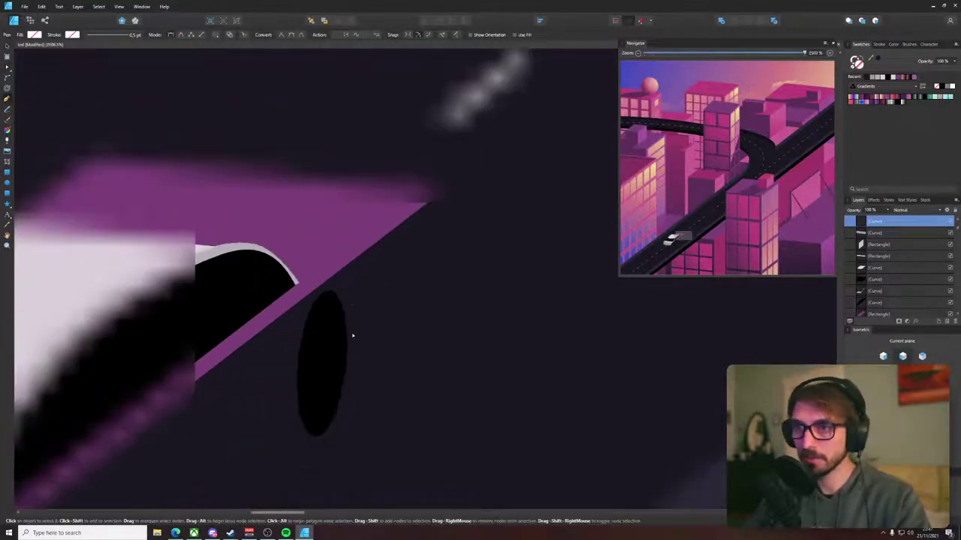
pyautogui.click(329, 374)
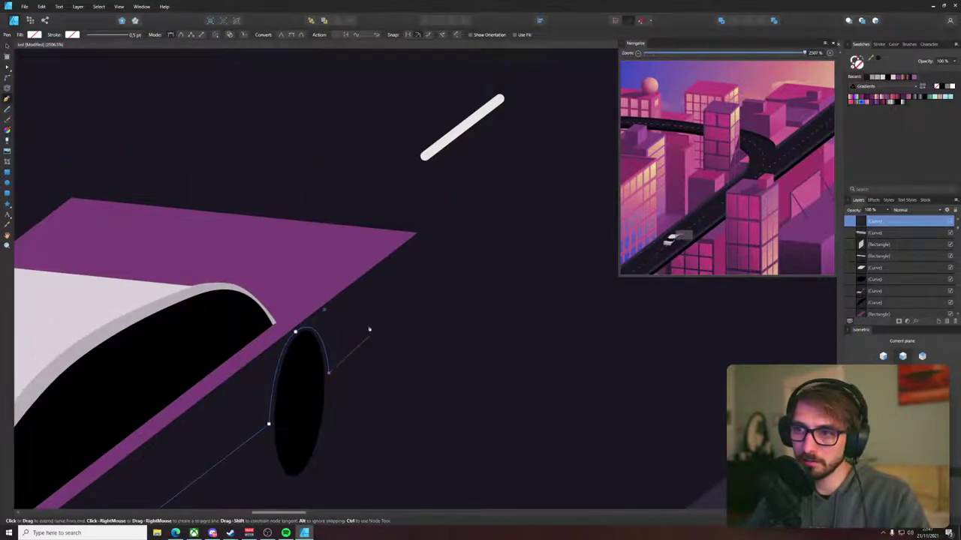
# - Continue the outline behind the rear wheel and straight up to the purple base's rear corner
pyautogui.scroll(-5, 405, 304)
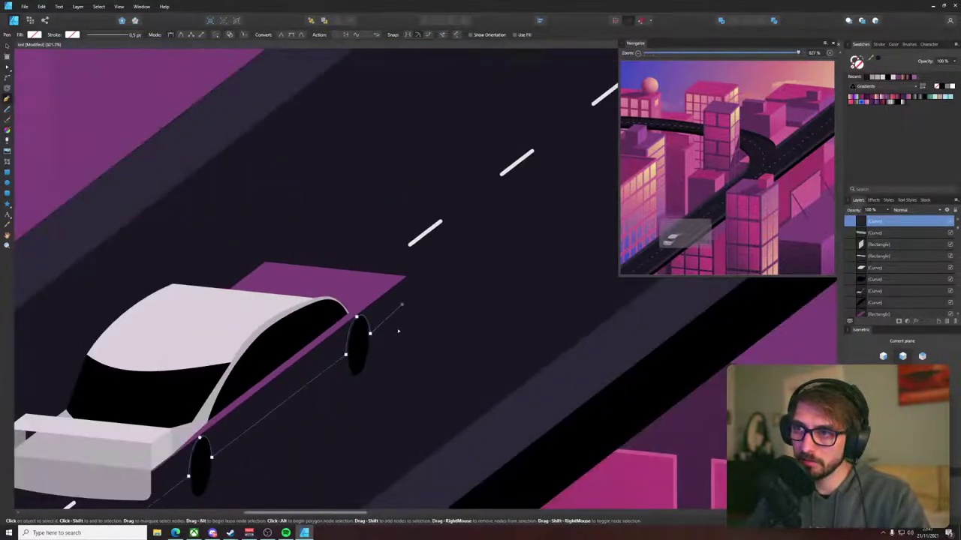
pyautogui.scroll(5, 403, 309)
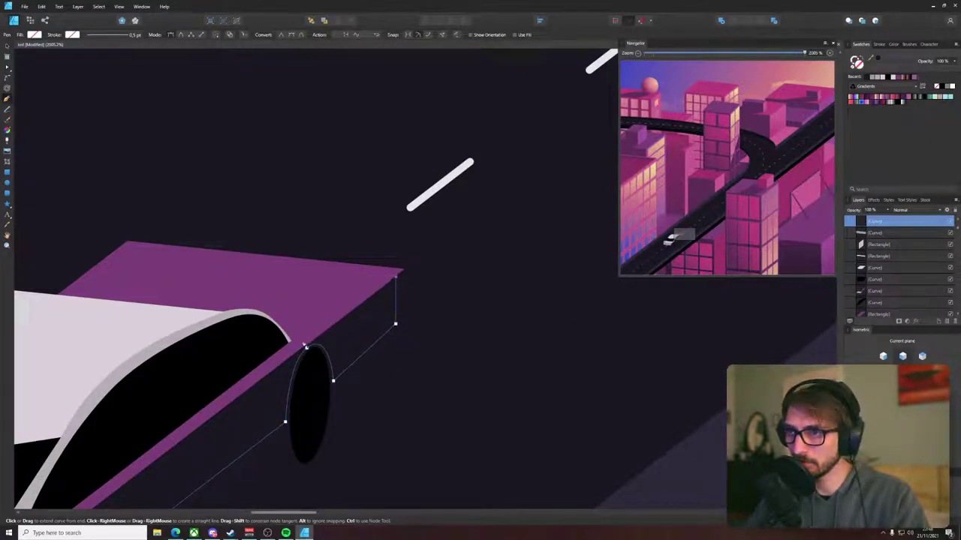
pyautogui.press('a')
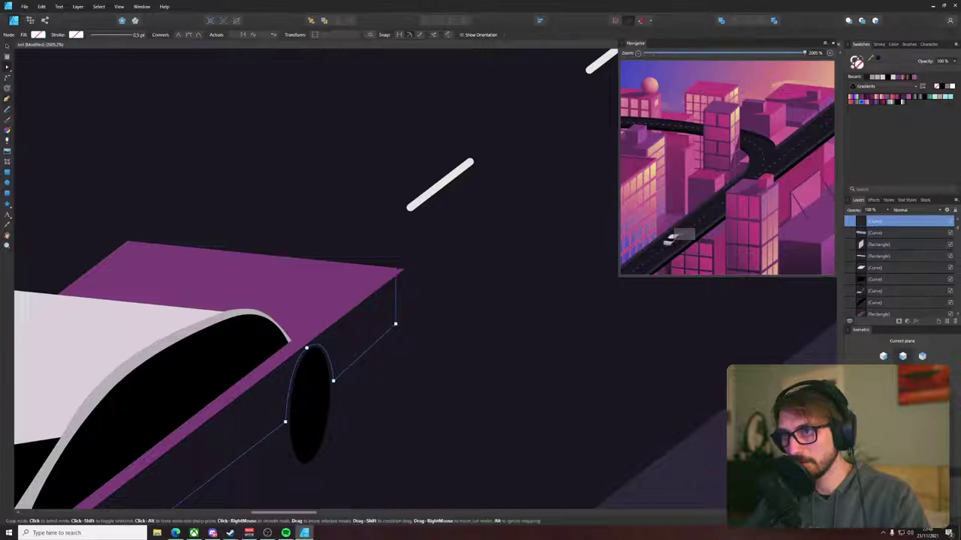
pyautogui.press('p')
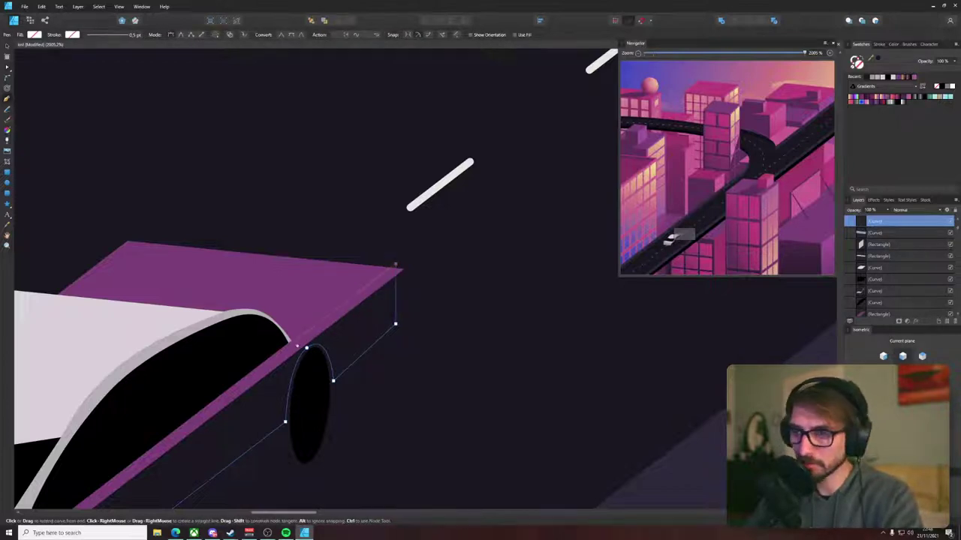
# - Run the outline forward along the car's side to the front box's corner and close it at its starting point
pyautogui.moveTo(260, 372); pyautogui.dragTo(551, 193)
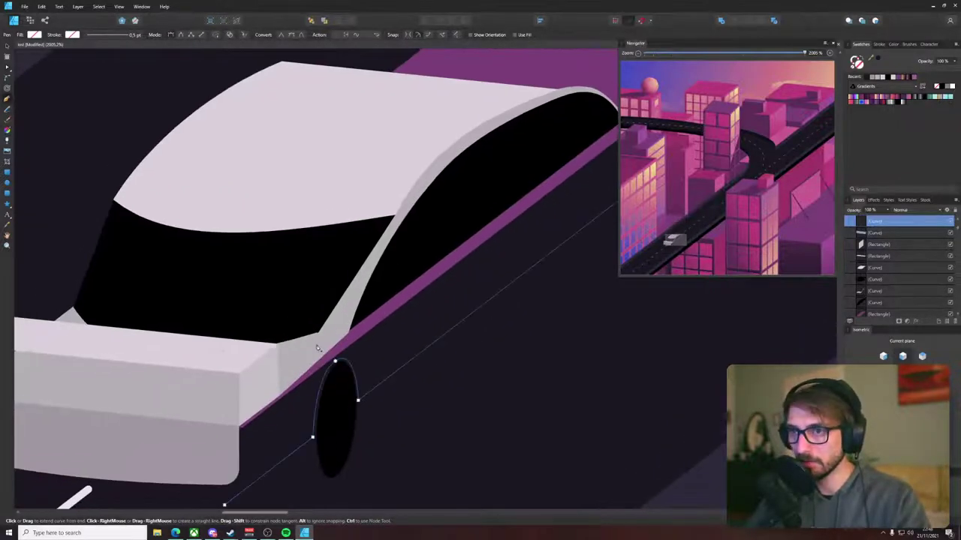
pyautogui.moveTo(252, 449); pyautogui.dragTo(296, 343)
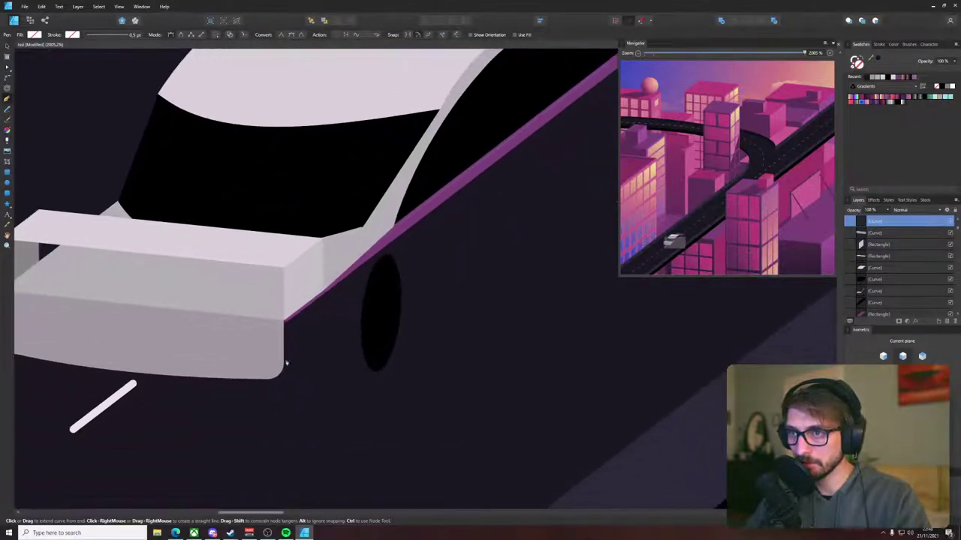
pyautogui.click(268, 399)
pyautogui.scroll(-5, 282, 394)
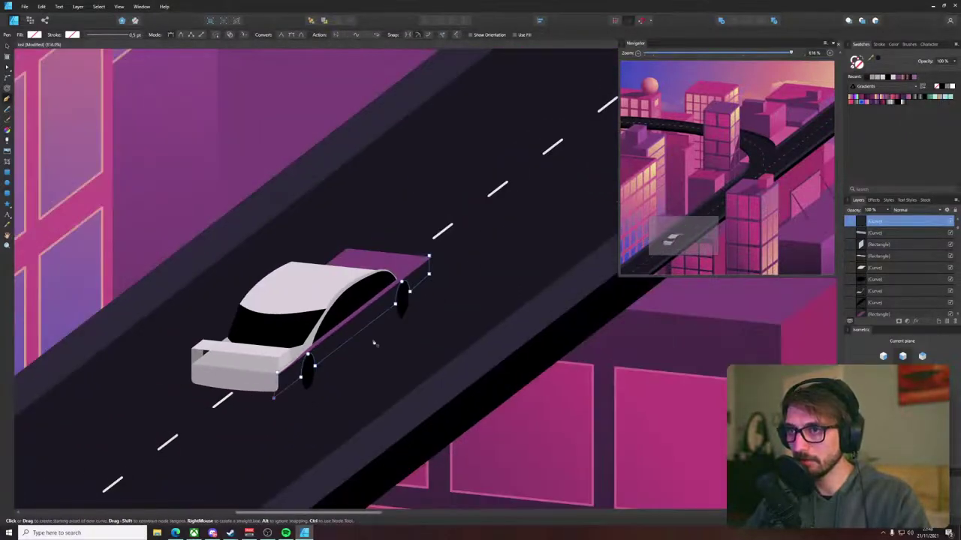
# - Fill the closed side panel with the light grey sampled from the car's bodywork and deselect it
pyautogui.press('v')
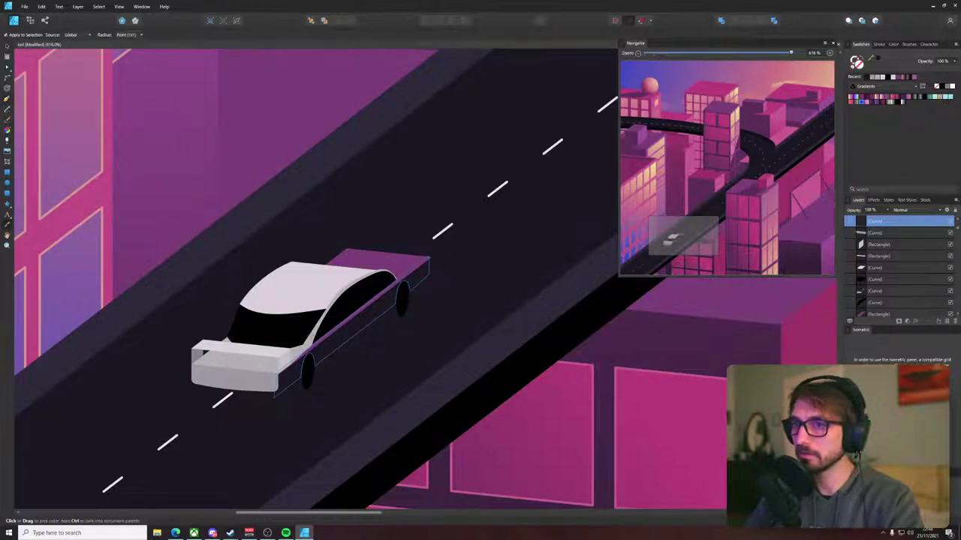
pyautogui.scroll(-3, 402, 319)
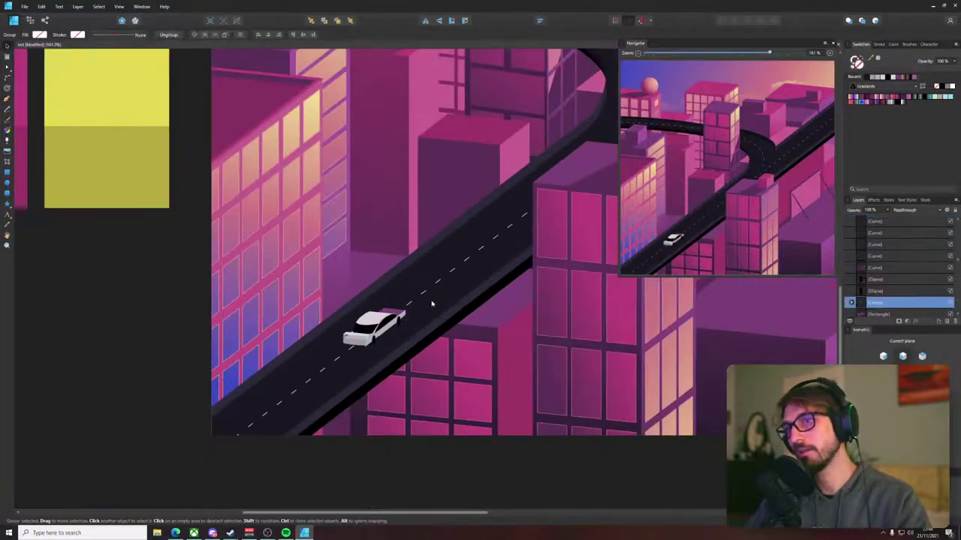
pyautogui.click(431, 303)
pyautogui.scroll(-2, 430, 303)
pyautogui.moveTo(445, 369); pyautogui.dragTo(368, 428)
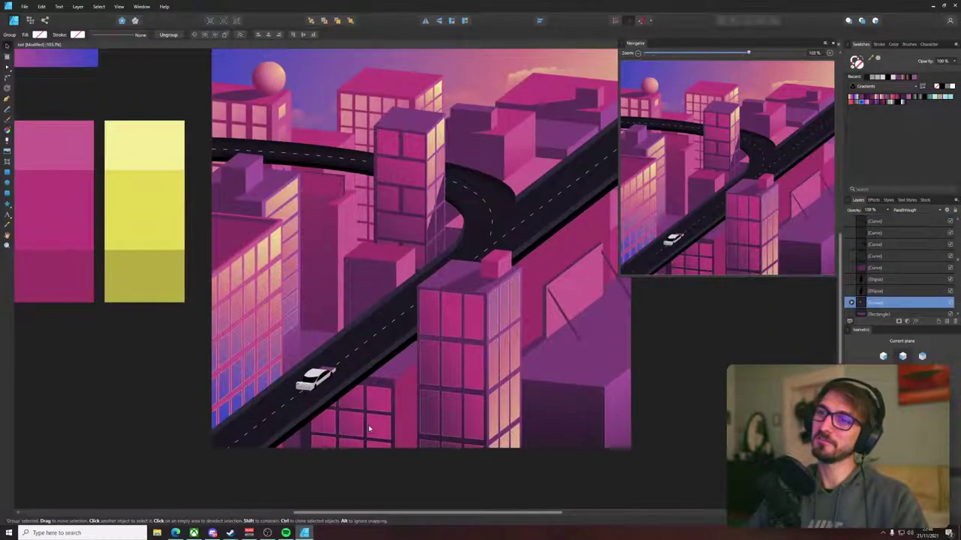
pyautogui.scroll(2, 323, 390)
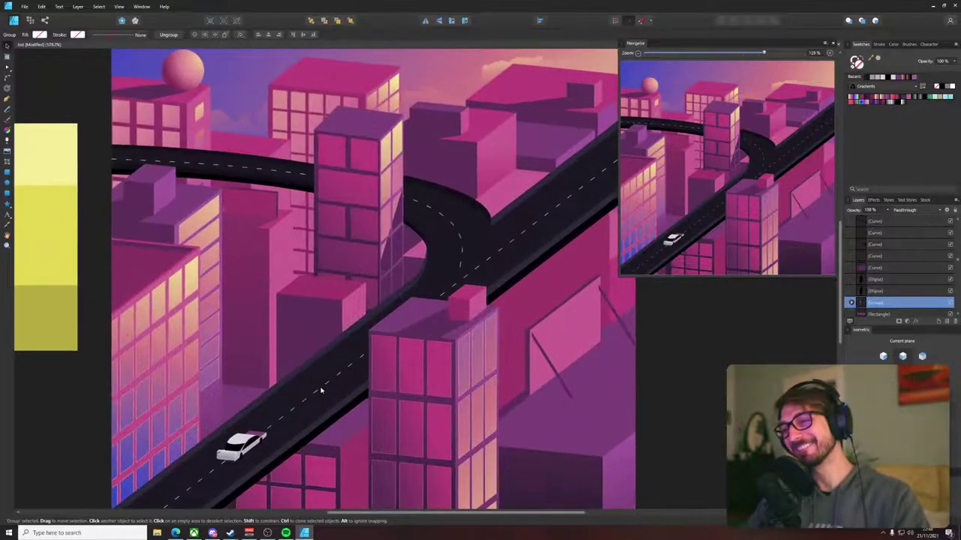
pyautogui.moveTo(318, 396); pyautogui.dragTo(344, 364)
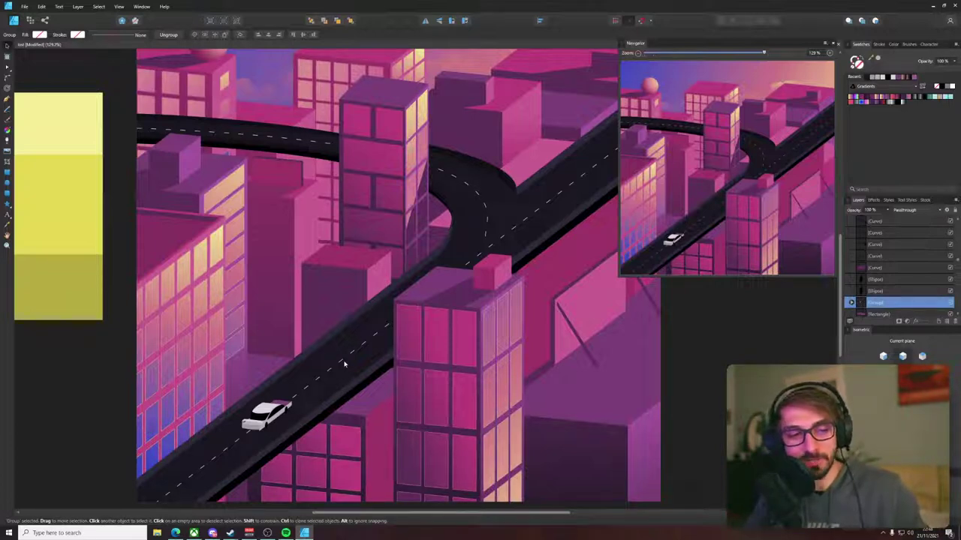
# - Move the side panel's upper rear corner down and forward along the car's side so the tail end slopes
pyautogui.scroll(8, 286, 421)
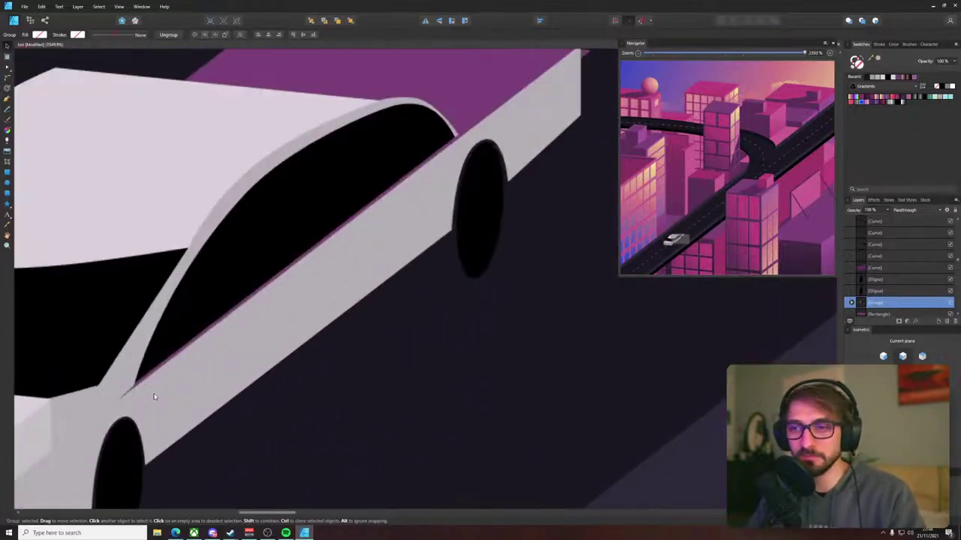
pyautogui.moveTo(154, 395); pyautogui.dragTo(297, 337)
pyautogui.doubleClick(296, 325)
pyautogui.scroll(-5, 296, 322)
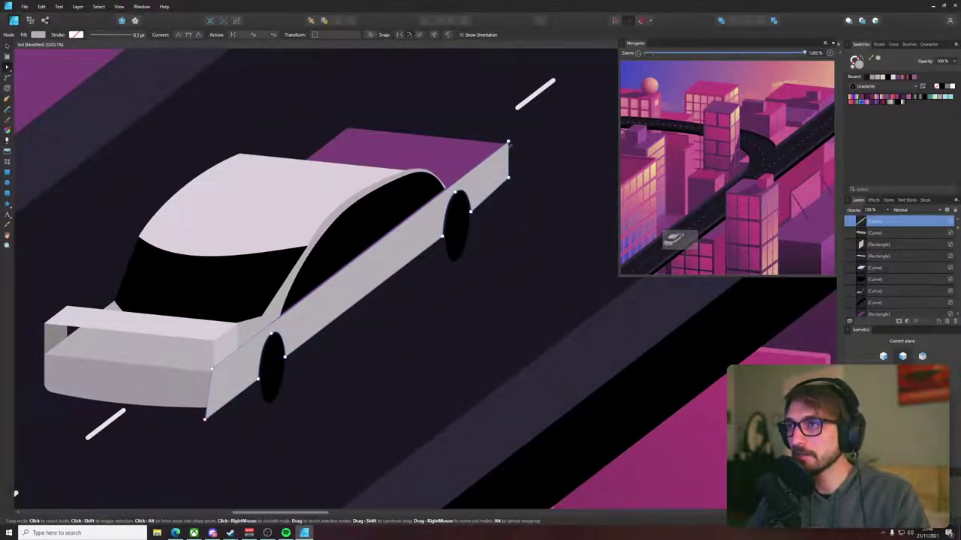
pyautogui.moveTo(508, 142); pyautogui.dragTo(484, 160)
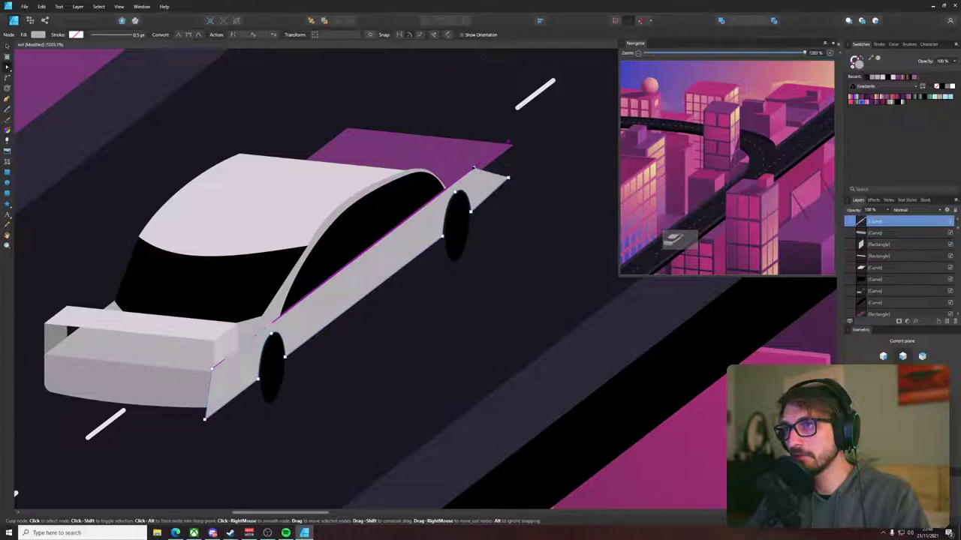
# - Round the side panel's upper rear corner, rear tip and lower front corner with the Corner tool
pyautogui.click(9, 89)
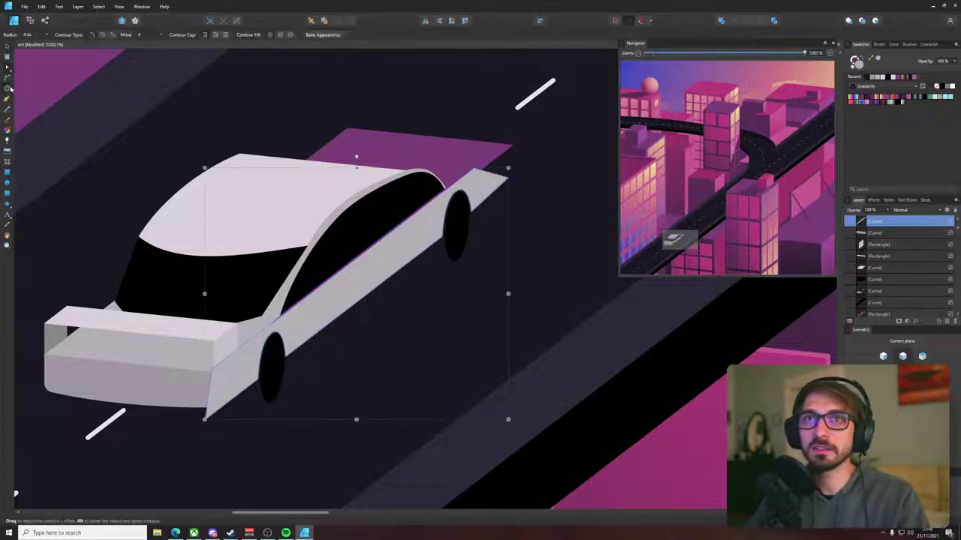
pyautogui.click(9, 79)
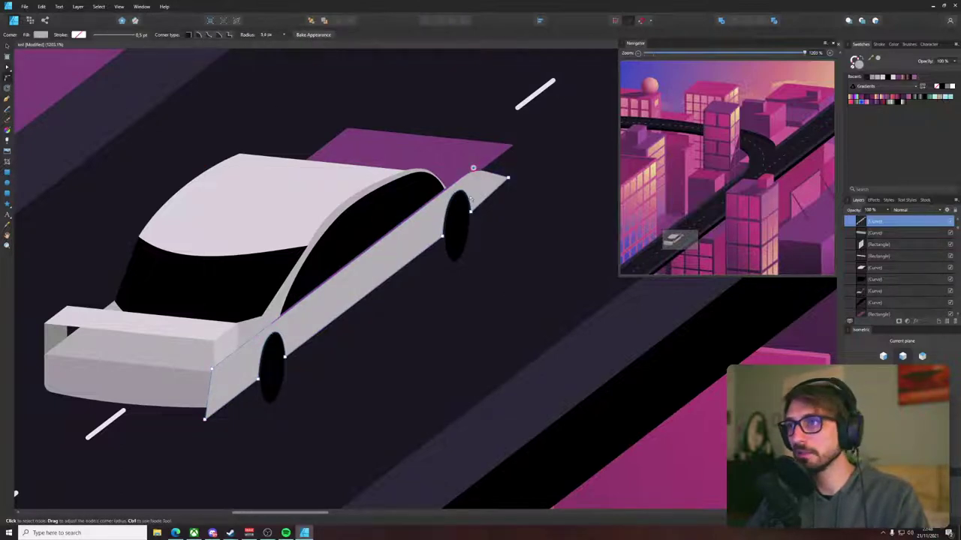
pyautogui.moveTo(508, 177); pyautogui.dragTo(497, 182)
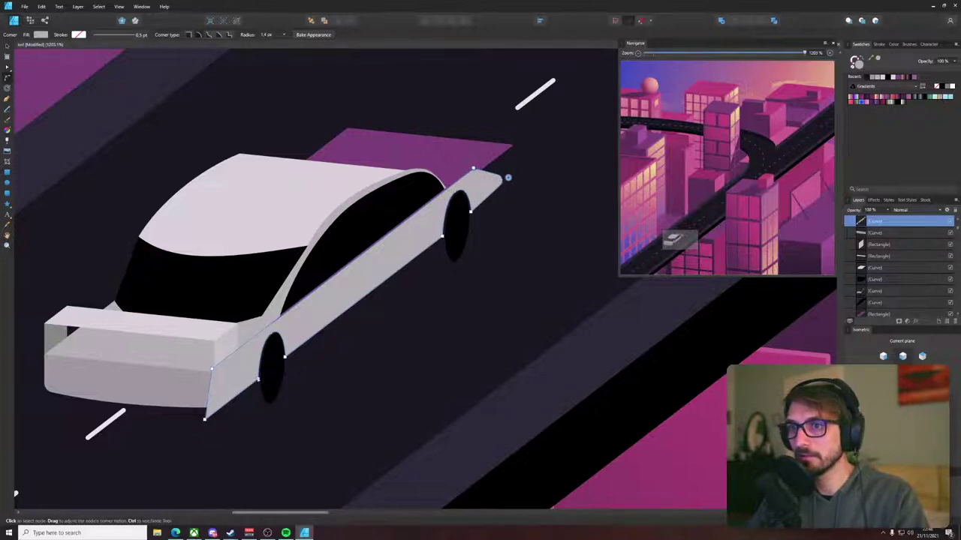
pyautogui.click(255, 379)
pyautogui.click(204, 419)
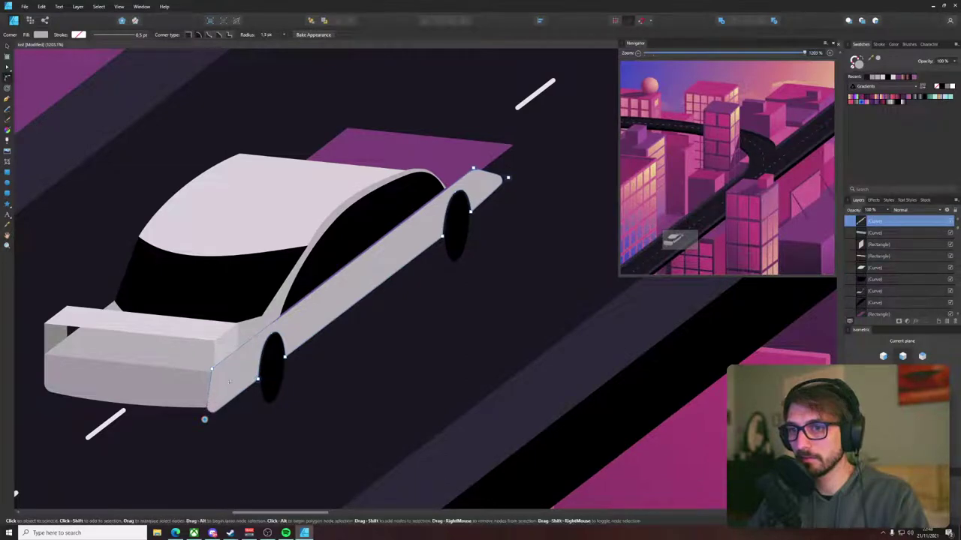
pyautogui.press('a')
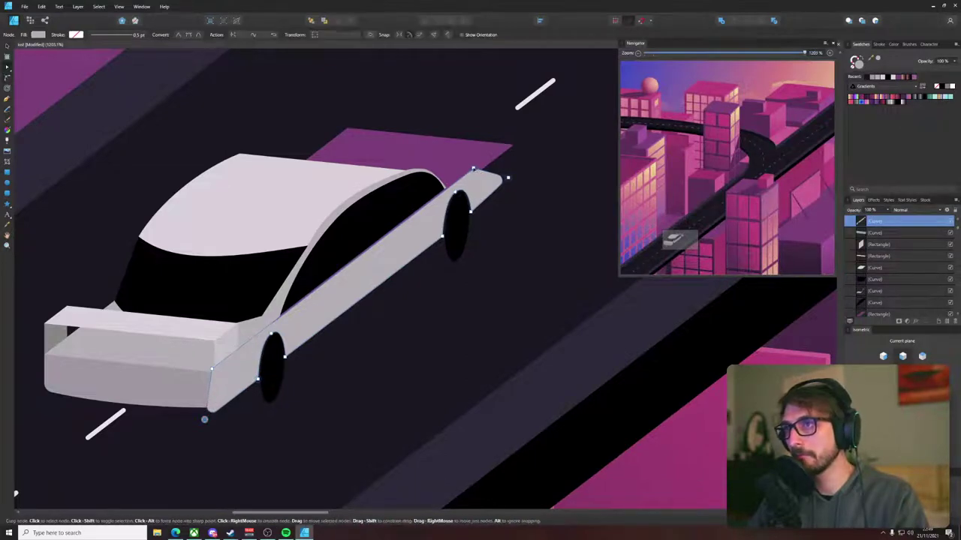
pyautogui.click(541, 159)
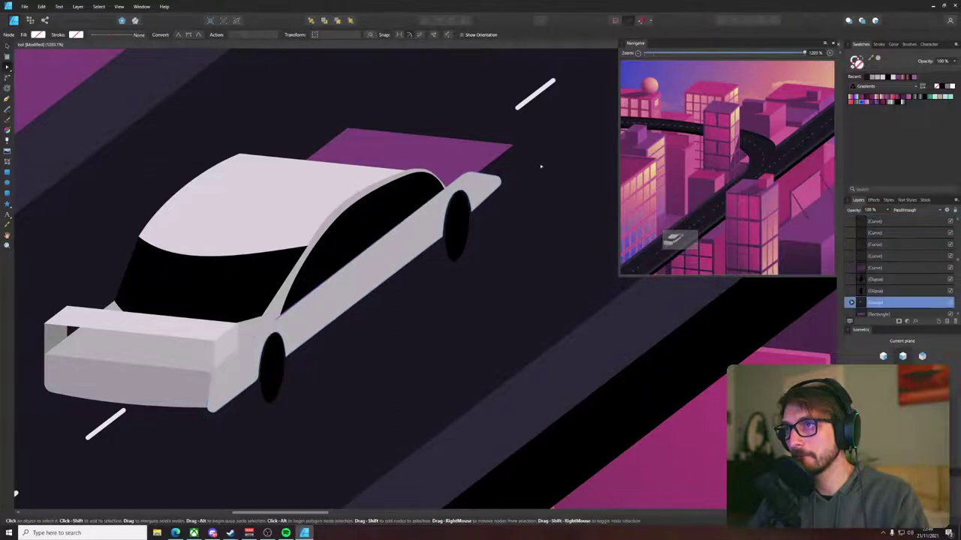
# - Delete the purple base shape sticking out behind the car
pyautogui.scroll(-4, 540, 180)
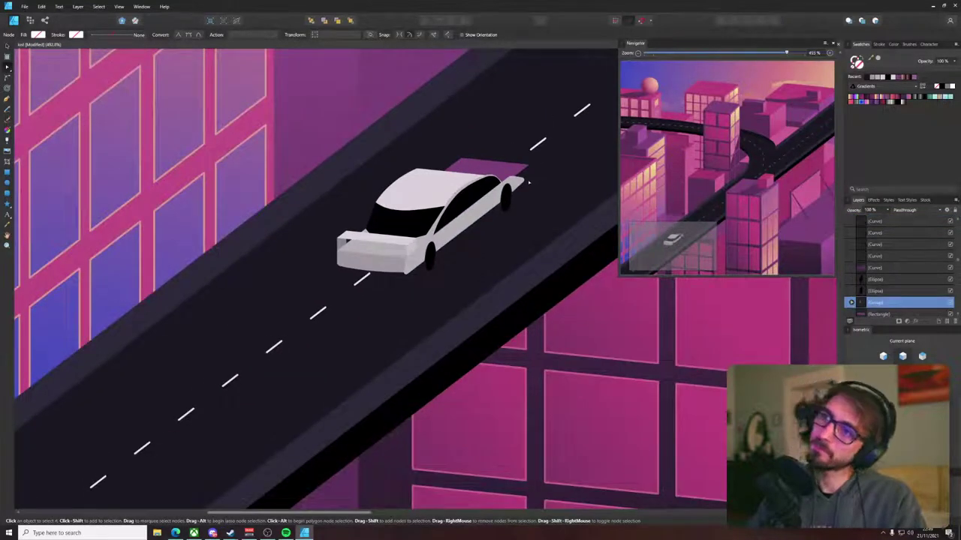
pyautogui.scroll(5, 406, 270)
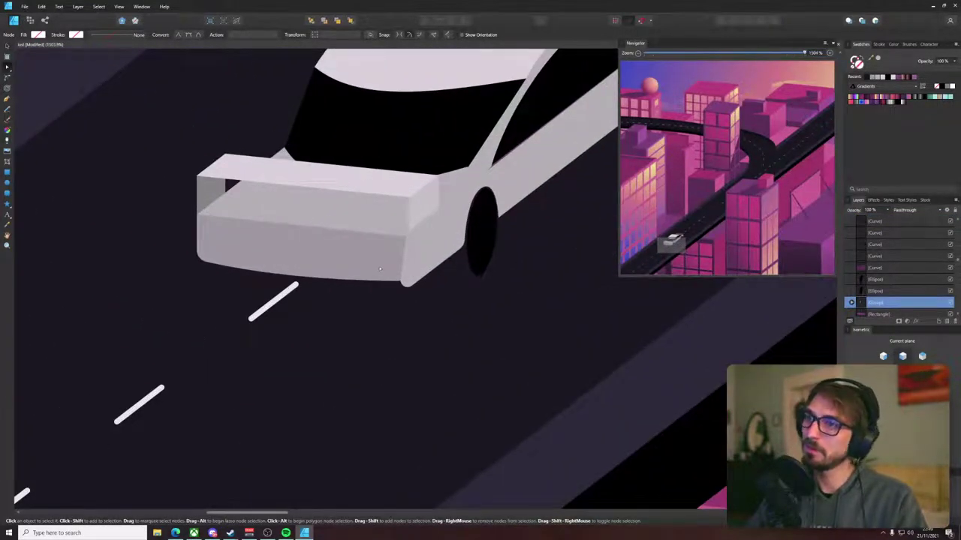
pyautogui.scroll(-4, 380, 268)
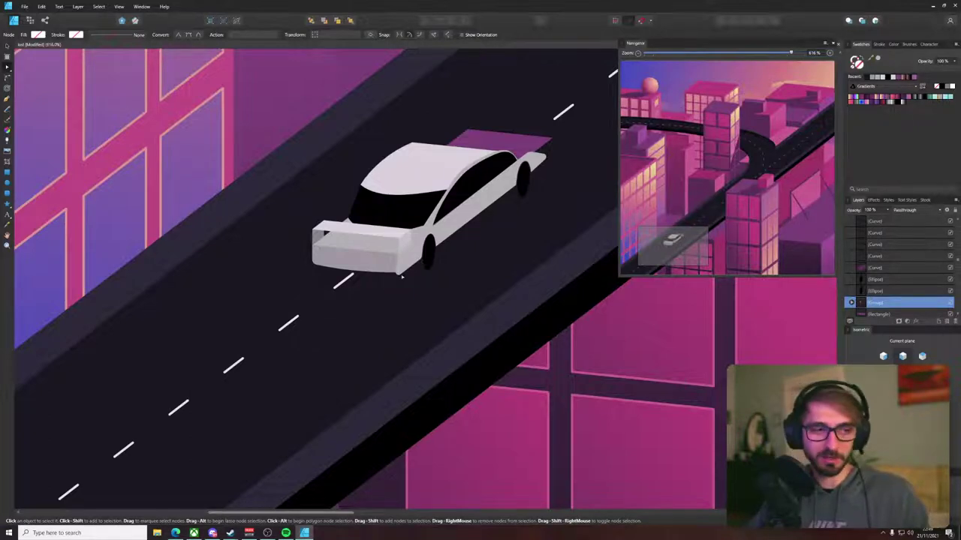
pyautogui.scroll(5, 427, 186)
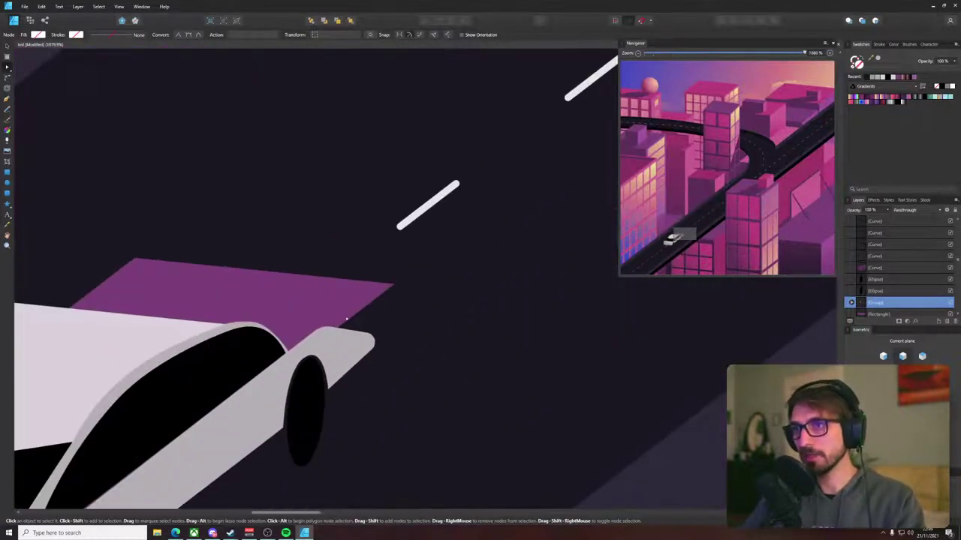
pyautogui.click(346, 316)
pyautogui.press('Delete')
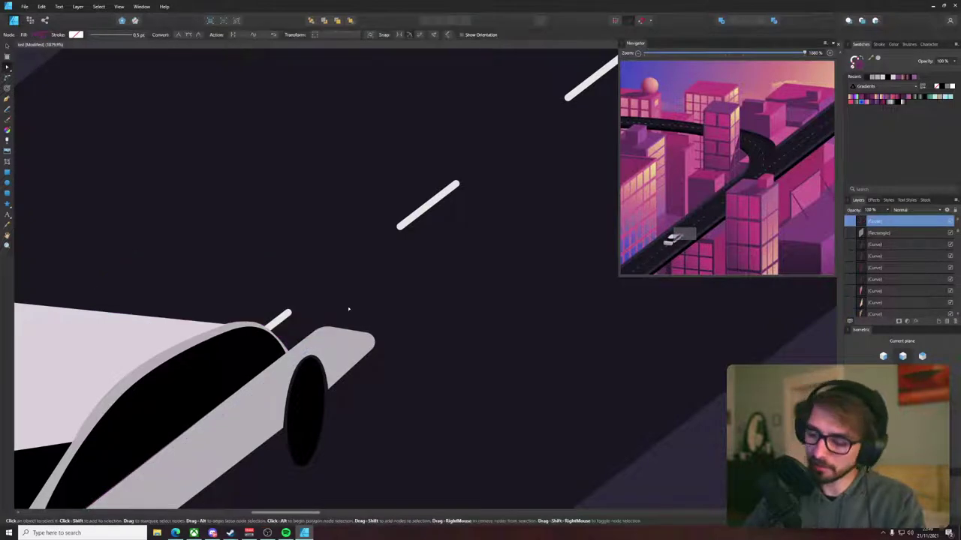
# - Draw a four-sided rear deck with the Pen tool, from the side panel's upper rear corner across the car's width and under the roof
pyautogui.press('p')
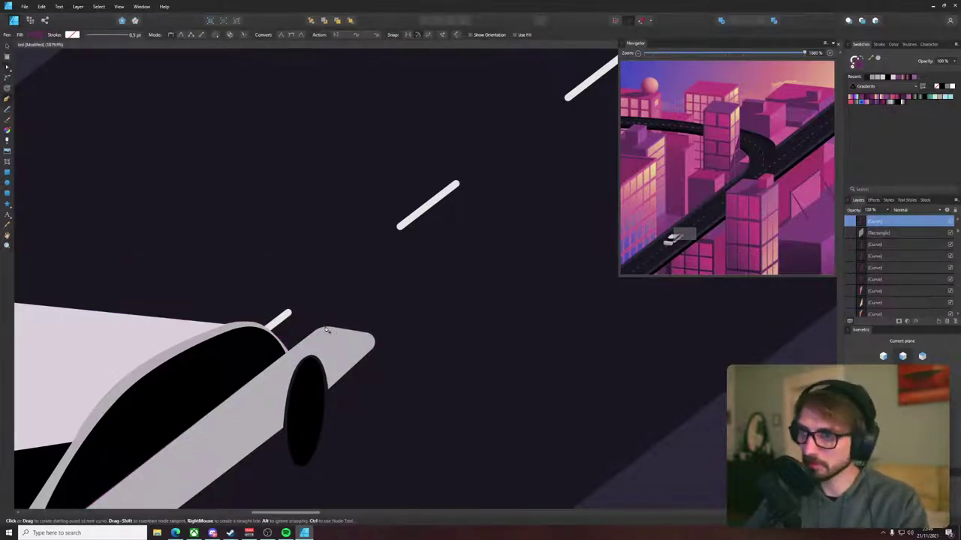
pyautogui.click(332, 329)
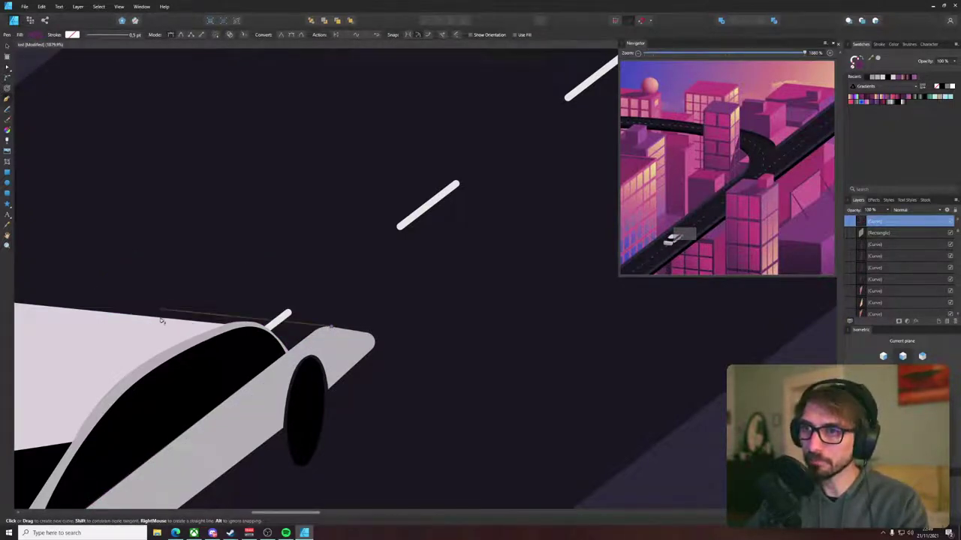
pyautogui.click(101, 304)
pyautogui.moveTo(113, 313); pyautogui.dragTo(348, 288)
pyautogui.click(279, 319)
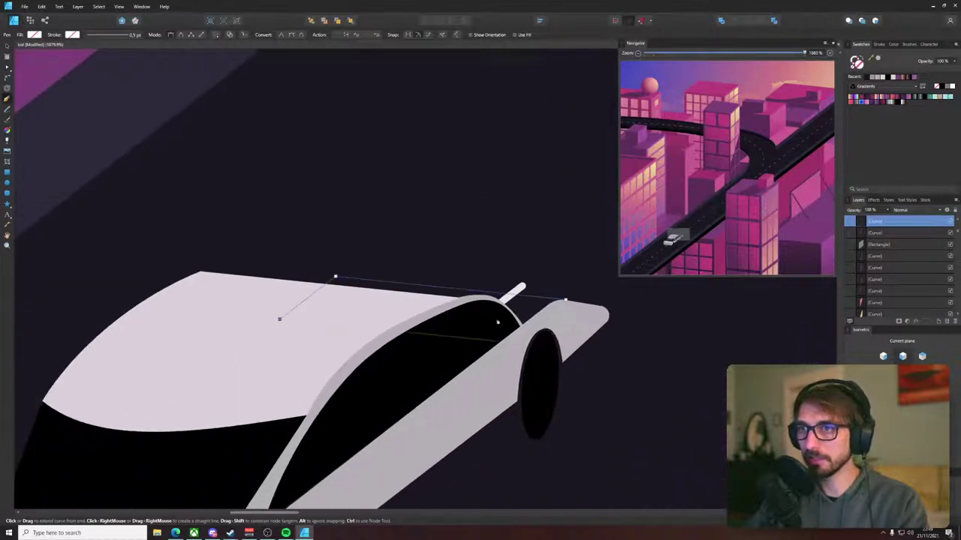
pyautogui.click(508, 342)
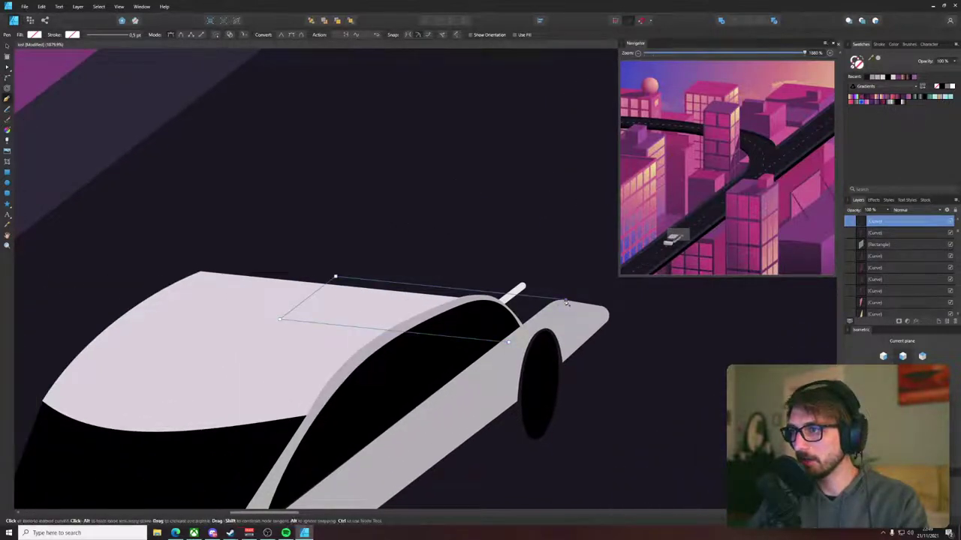
# - Fill the rear deck with the pale colour sampled from the roof
pyautogui.press('i')
pyautogui.click(292, 350)
pyautogui.press('v')
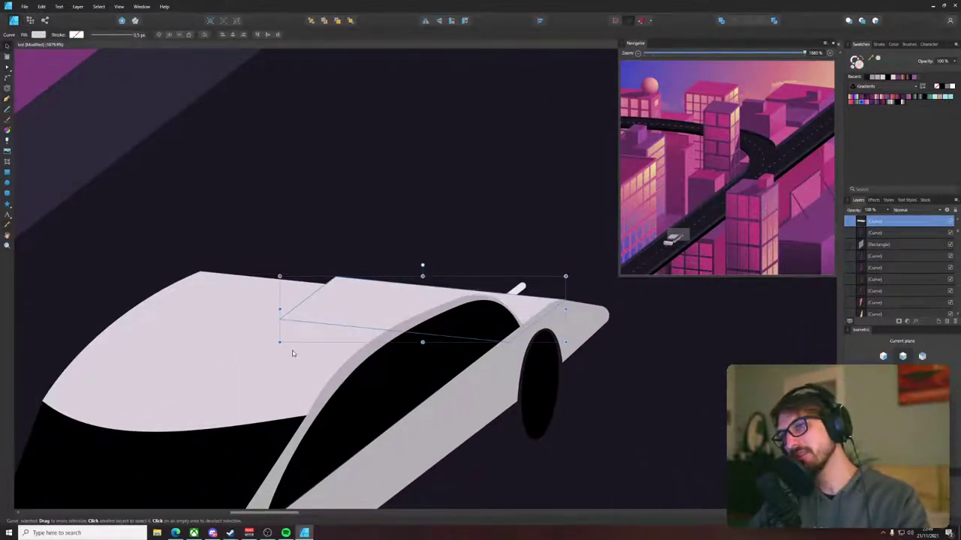
pyautogui.scroll(-7, 463, 333)
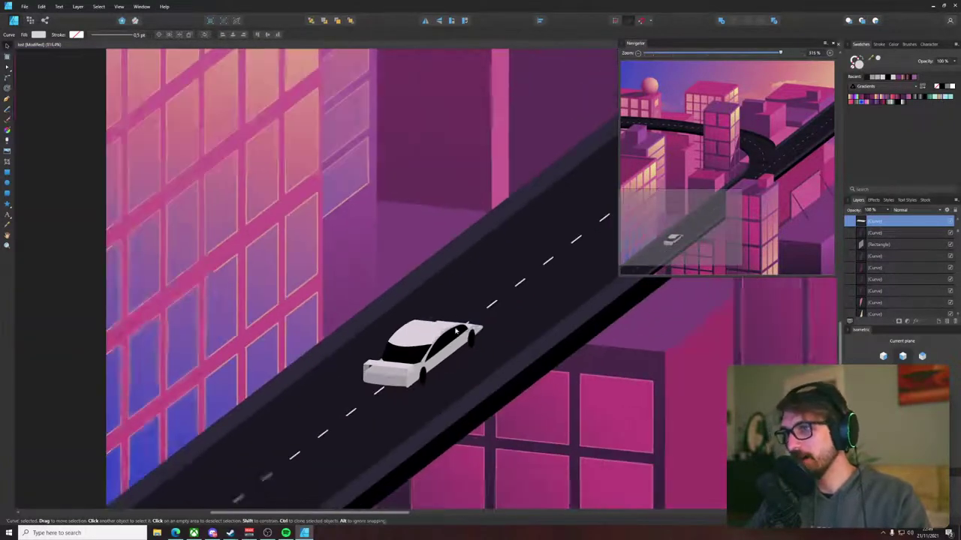
pyautogui.click(473, 289)
# - Round the rear deck's far rear corner with the Corner tool and deselect it
pyautogui.scroll(6, 472, 287)
pyautogui.click(362, 324)
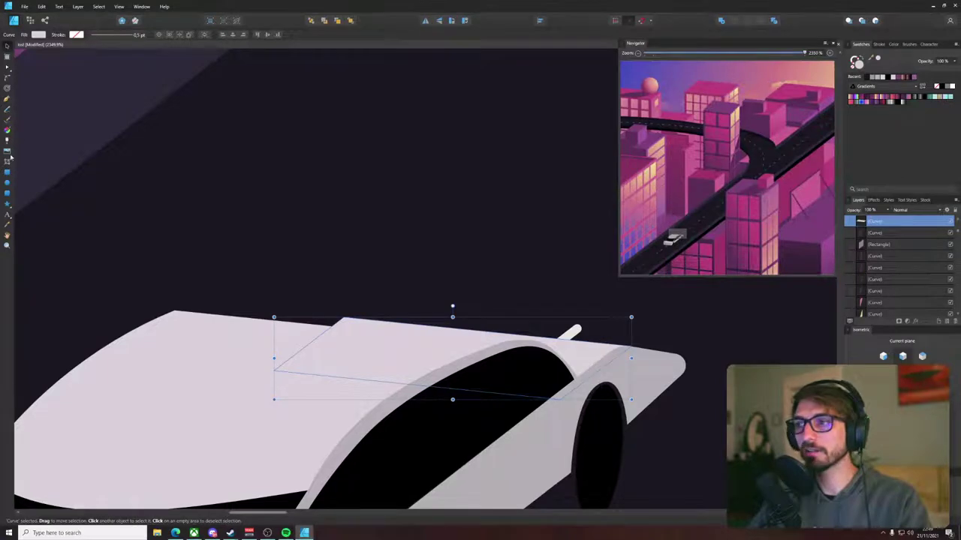
pyautogui.click(6, 78)
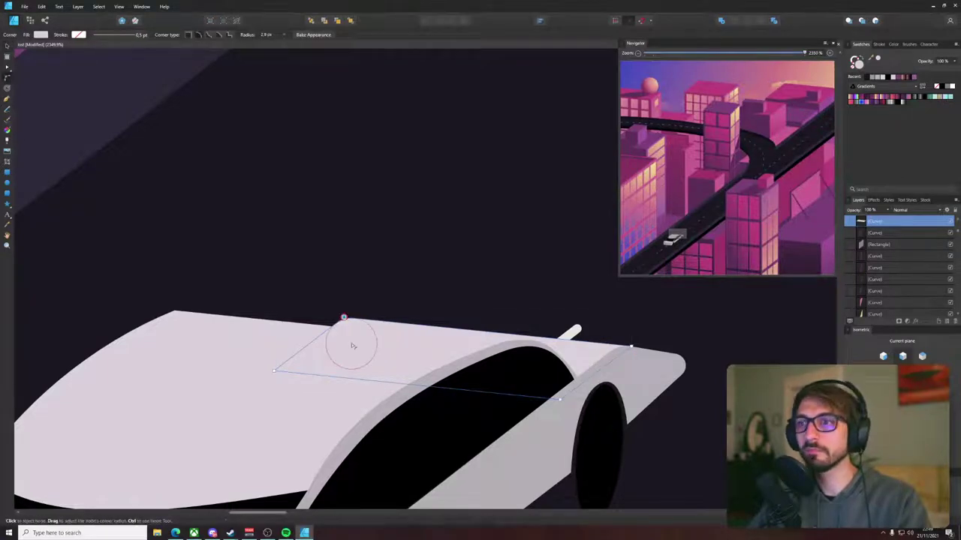
pyautogui.press('v')
pyautogui.click(392, 268)
pyautogui.scroll(-6, 393, 268)
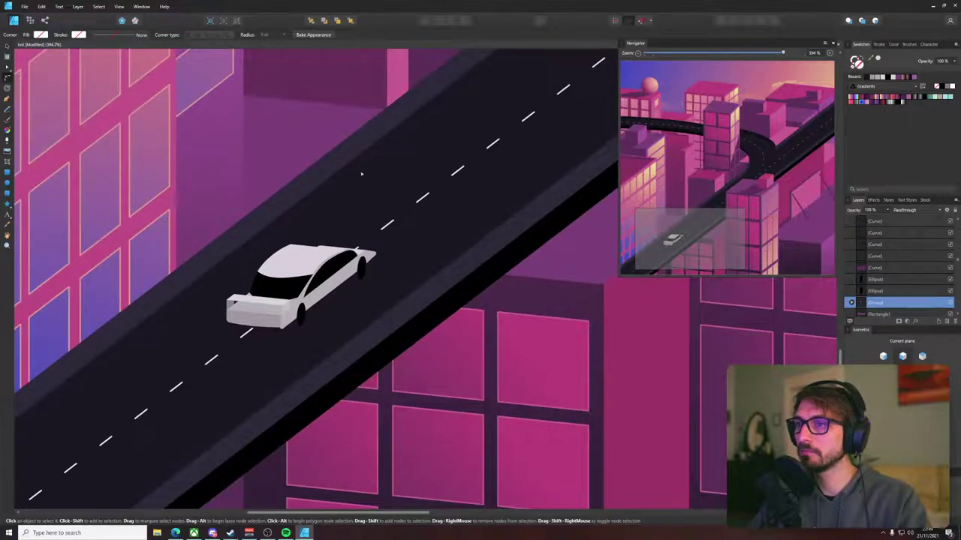
# - Select the light window trim inside the car group and examine its nodes near the front wheel
pyautogui.click(300, 316)
pyautogui.scroll(6, 360, 276)
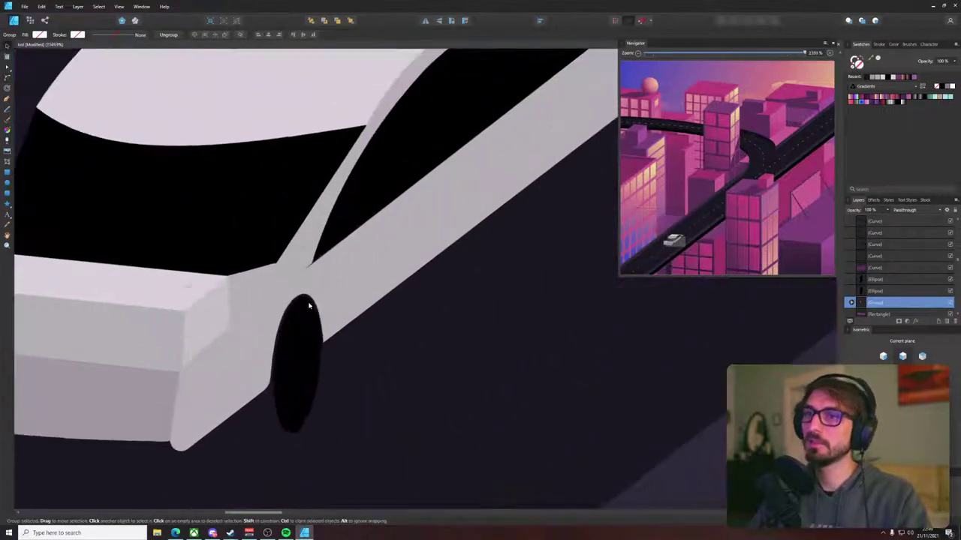
pyautogui.doubleClick(339, 264)
pyautogui.click(310, 262)
pyautogui.press('a')
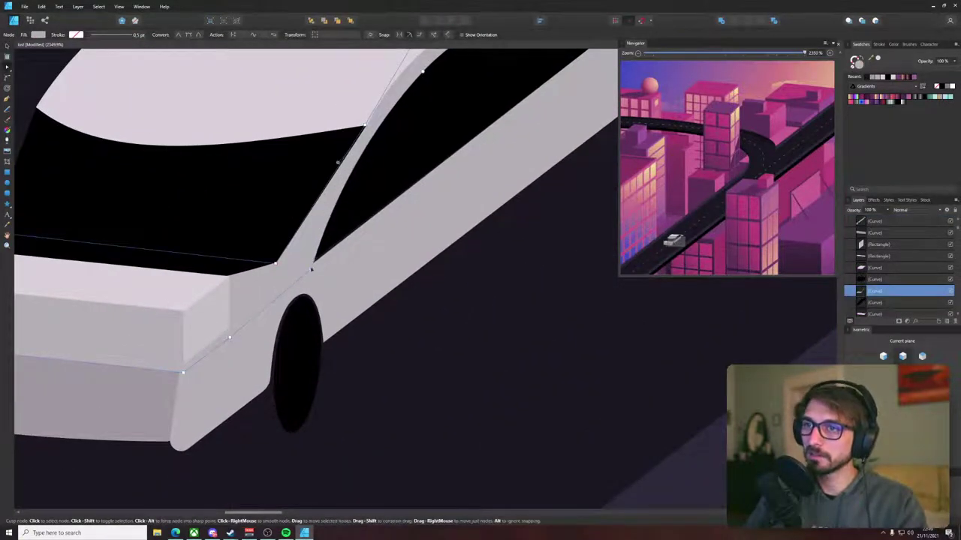
pyautogui.press('v')
pyautogui.scroll(-3, 311, 268)
# - Try to bend the black side window's lower edge inward with an extra node near its middle
pyautogui.click(356, 228)
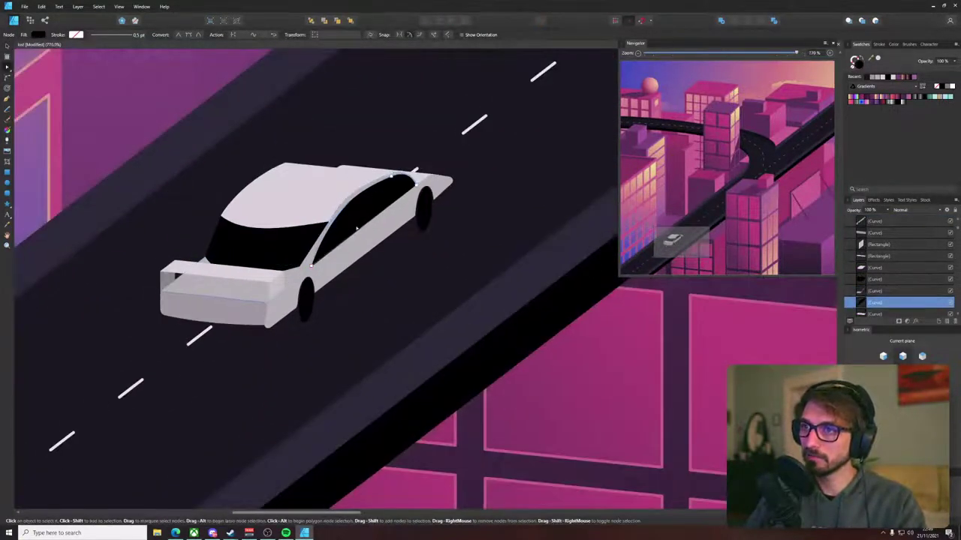
pyautogui.scroll(3, 357, 228)
pyautogui.press('a')
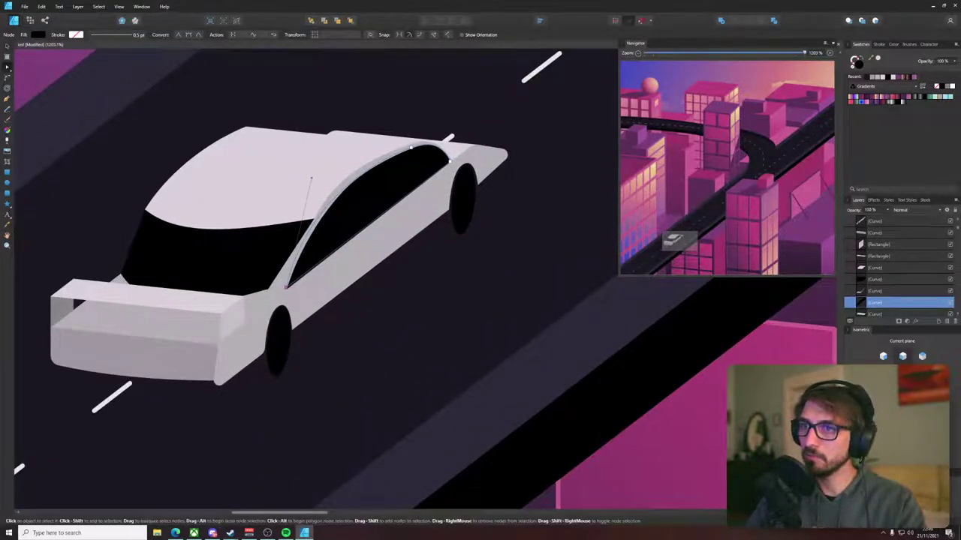
pyautogui.click(414, 191)
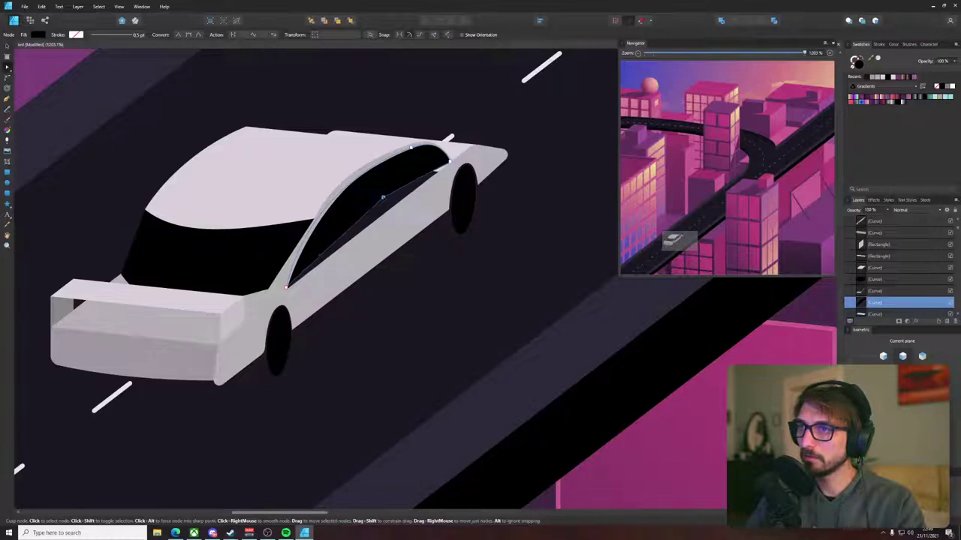
# - Draw a slanted divider strip across the black side window with the Pen tool and fill it with the side panel's light grey
pyautogui.press('p')
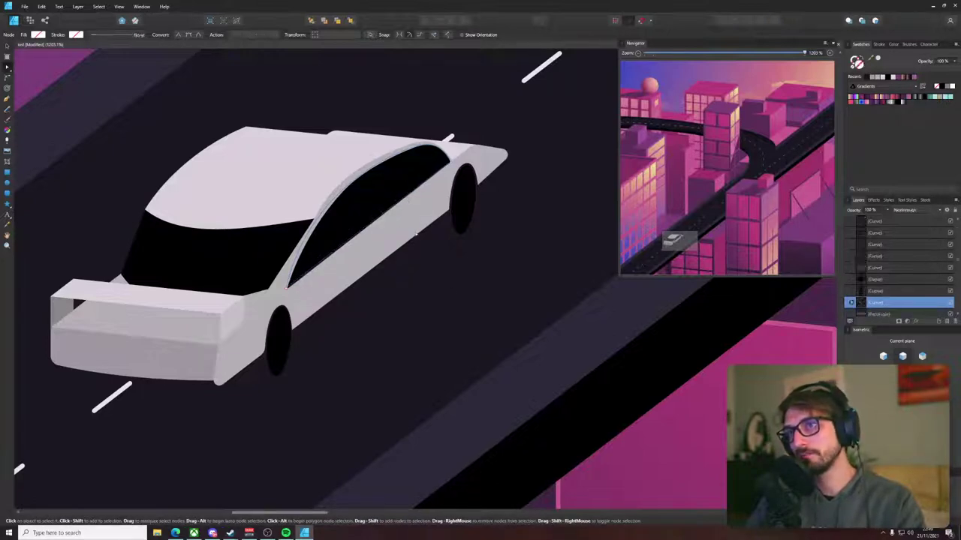
pyautogui.click(364, 172)
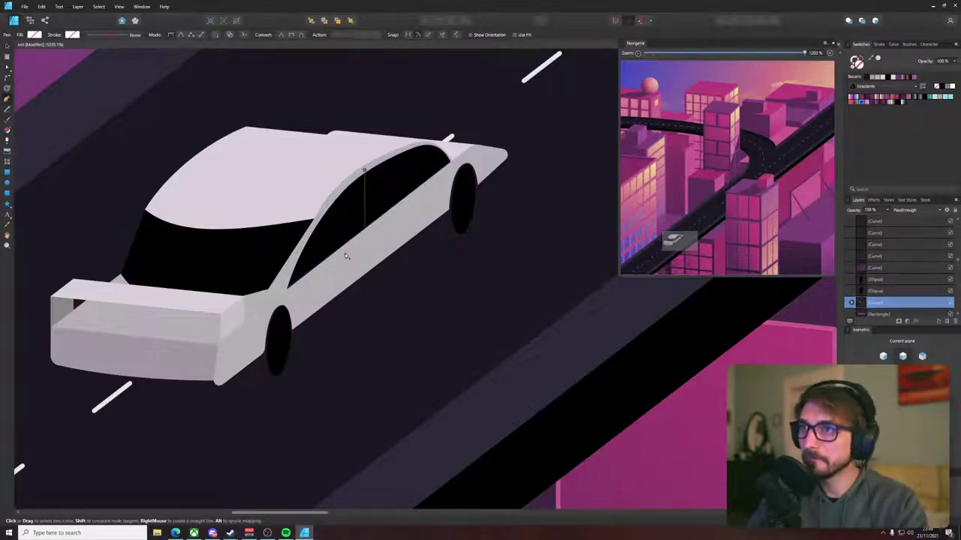
pyautogui.click(346, 250)
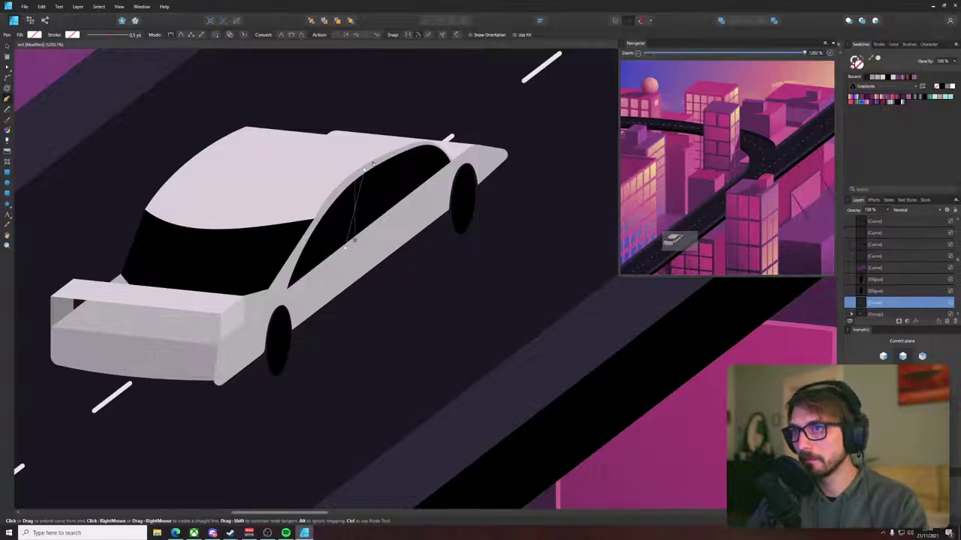
pyautogui.press('i')
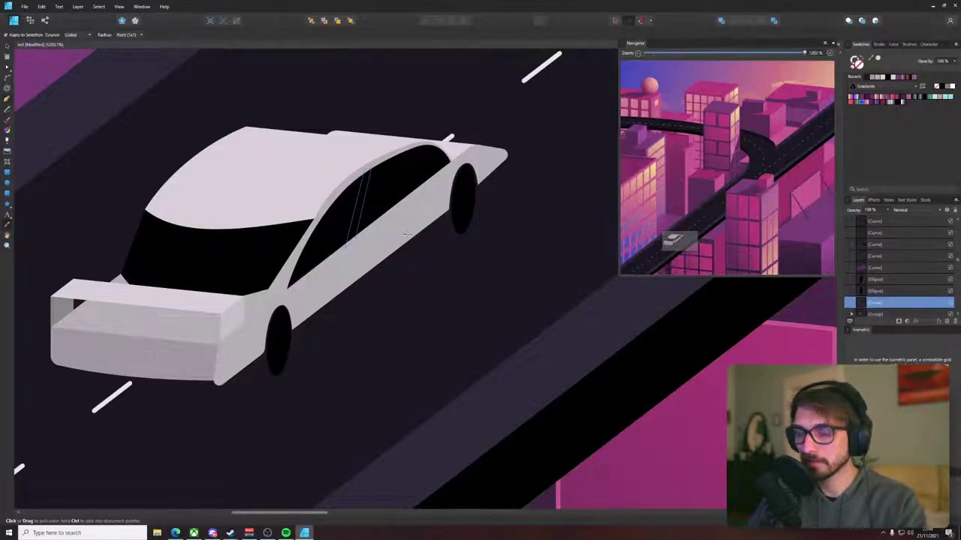
pyautogui.hotkey('ctrl', 'd')
pyautogui.scroll(-6, 399, 225)
pyautogui.press('v')
pyautogui.click(418, 252)
pyautogui.scroll(-1, 418, 251)
pyautogui.scroll(-3, 418, 252)
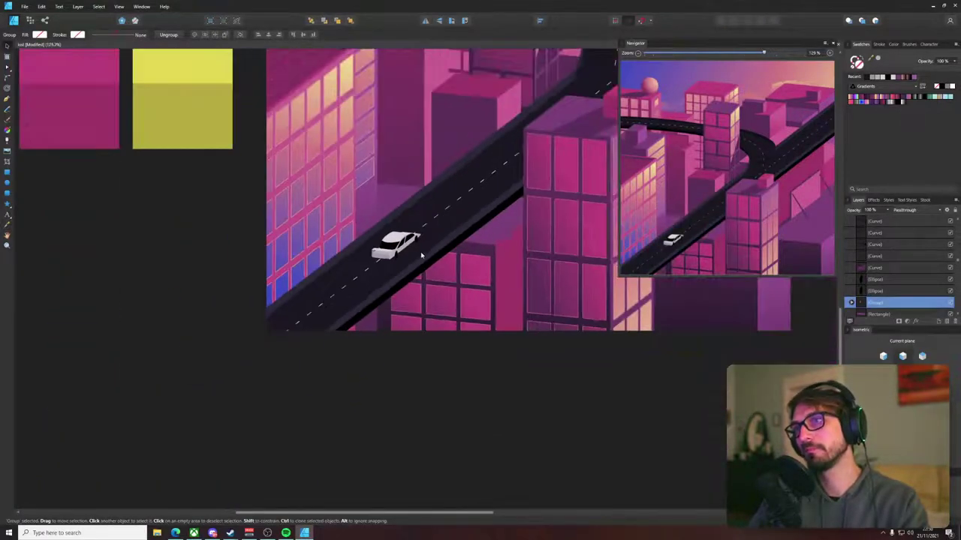
# - Place a copy of the front wheel at the far side of the car's boxed front
pyautogui.scroll(8, 418, 257)
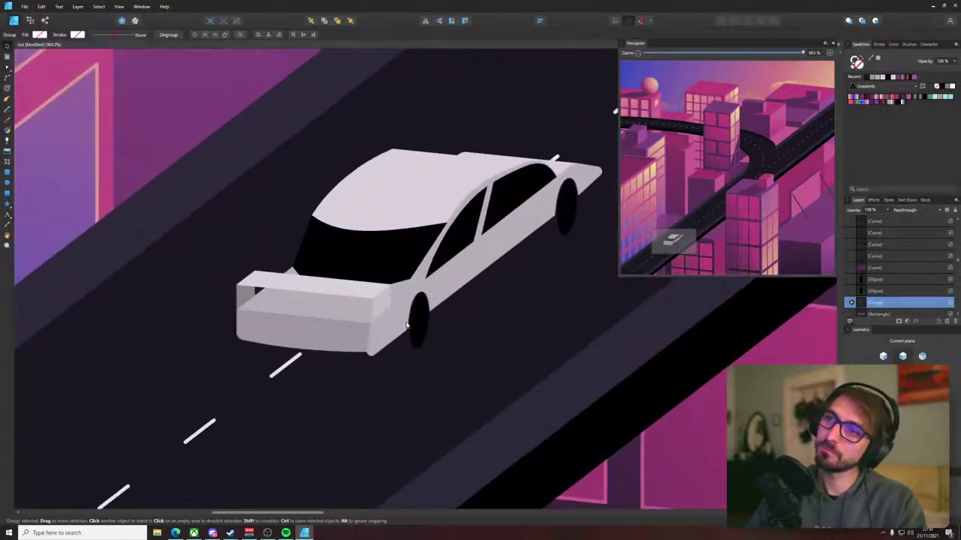
pyautogui.scroll(3, 425, 349)
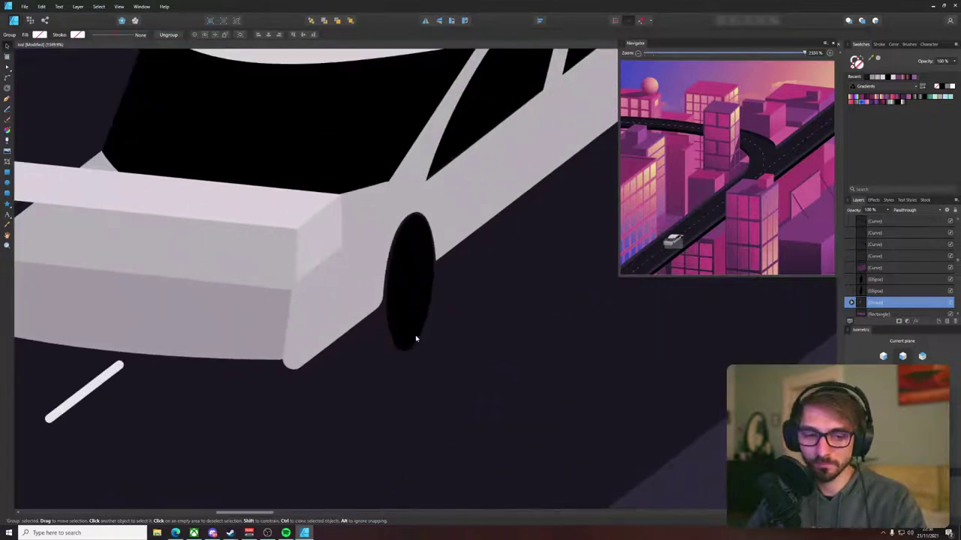
pyautogui.click(411, 323)
pyautogui.scroll(-4, 398, 267)
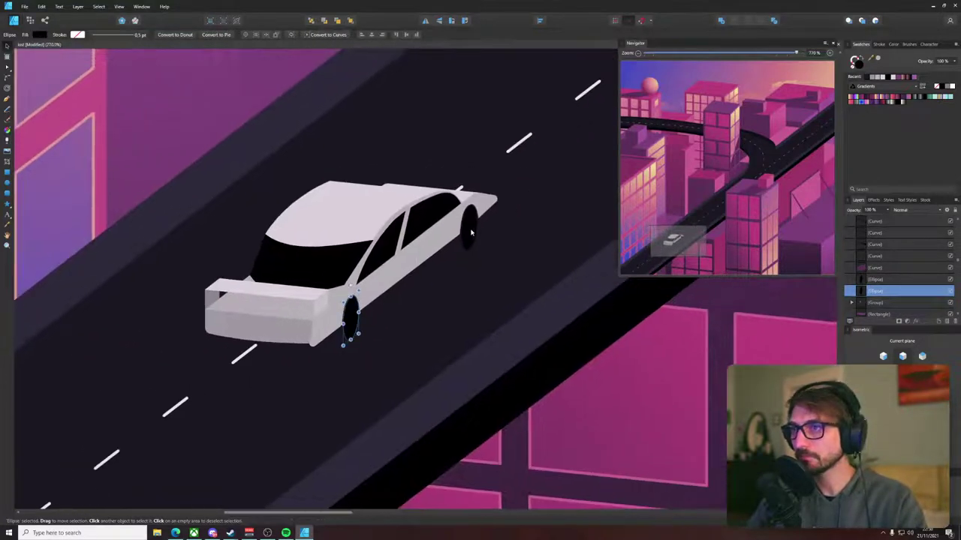
pyautogui.keyDown('shift'); pyautogui.click(469, 230); pyautogui.keyUp('shift')
pyautogui.click(351, 327)
pyautogui.moveTo(351, 332); pyautogui.dragTo(240, 325)
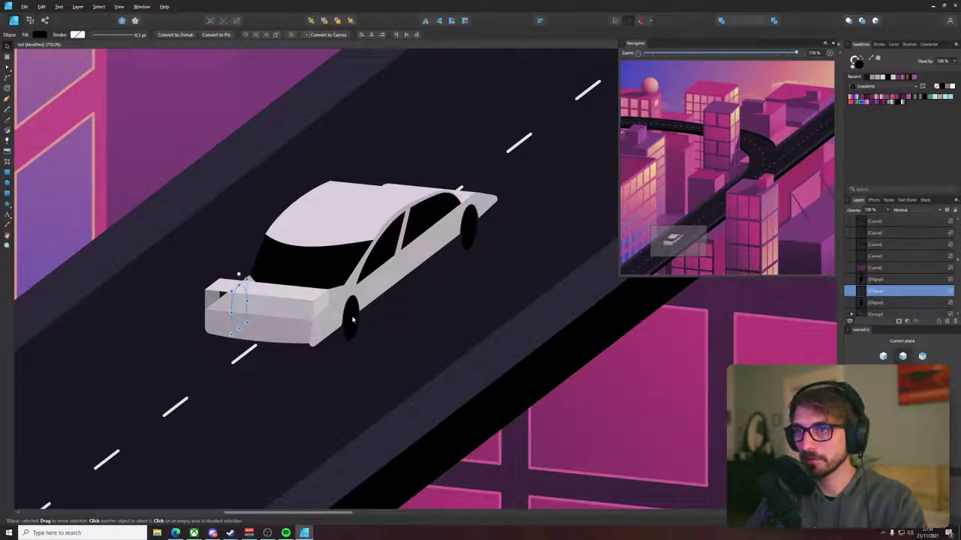
pyautogui.click(406, 319)
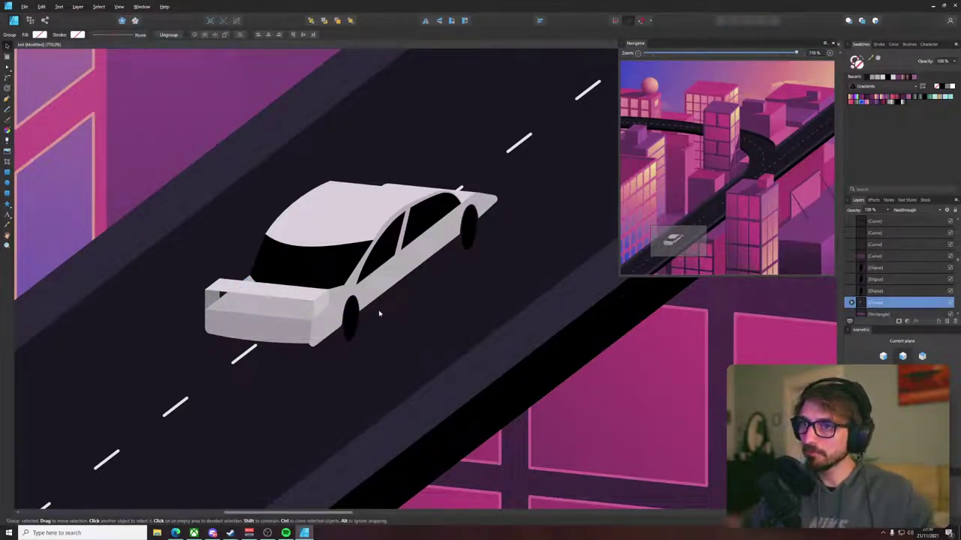
pyautogui.moveTo(377, 310); pyautogui.dragTo(310, 341)
# - Examine how the black side window and its divider fit against the surrounding trim and side panel
pyautogui.click(362, 280)
pyautogui.scroll(-5, 359, 287)
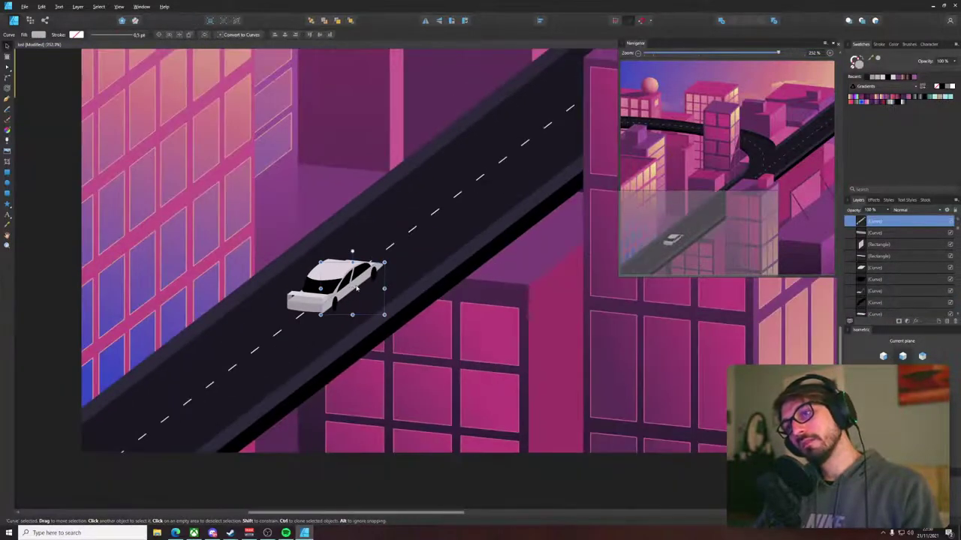
pyautogui.click(359, 287)
pyautogui.scroll(3, 352, 289)
pyautogui.click(372, 280)
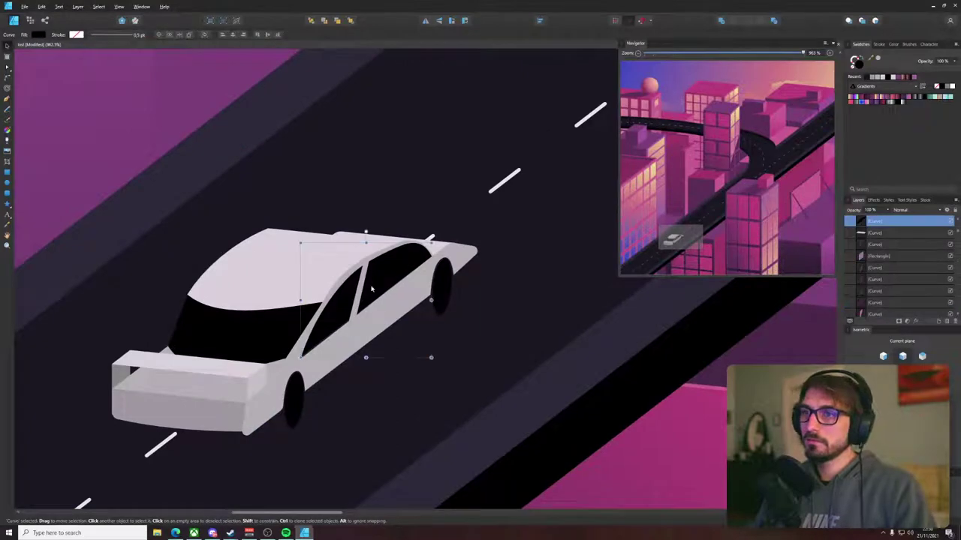
pyautogui.scroll(3, 373, 301)
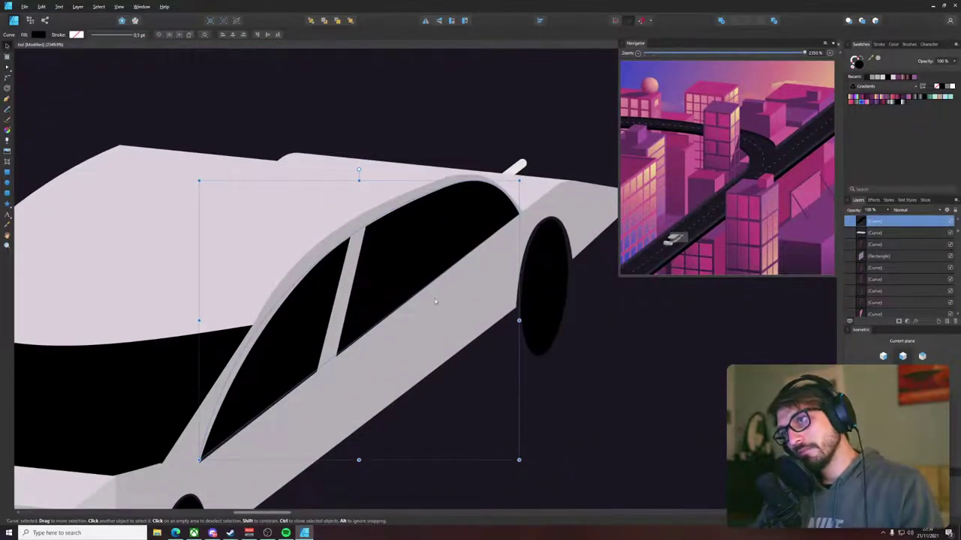
pyautogui.moveTo(517, 271); pyautogui.dragTo(395, 269)
pyautogui.scroll(-5, 395, 269)
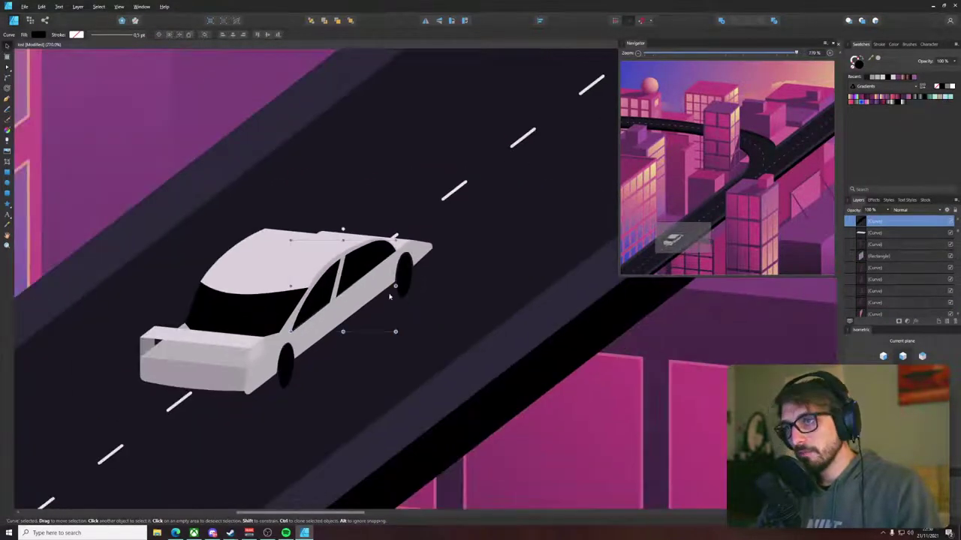
# - Add a smaller copy of the front wheel's ellipse inside the tyre and fill it with the car's light grey as a hubcap
pyautogui.scroll(4, 284, 378)
pyautogui.keyDown('shift'); pyautogui.click(278, 366); pyautogui.keyUp('shift')
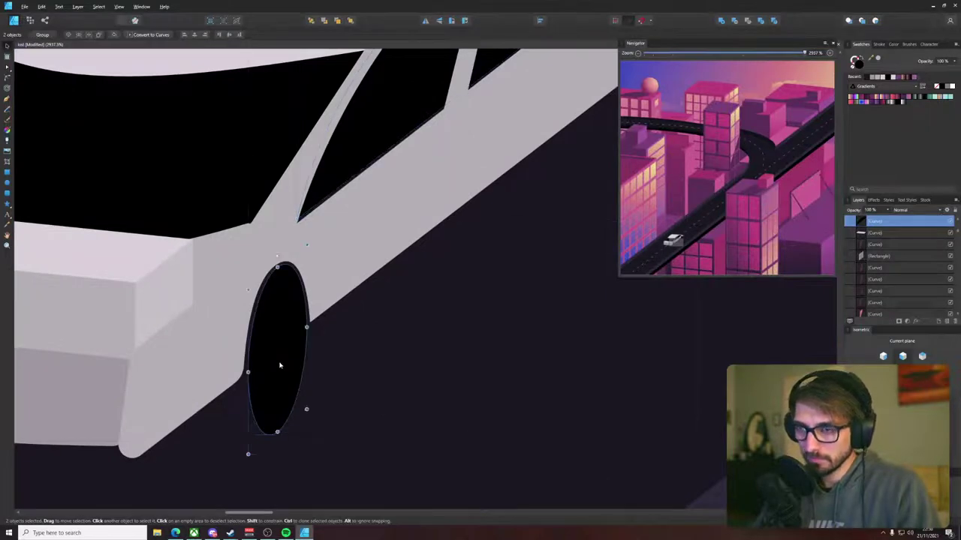
pyautogui.click(280, 366)
pyautogui.moveTo(306, 247); pyautogui.dragTo(278, 276)
pyautogui.press('i')
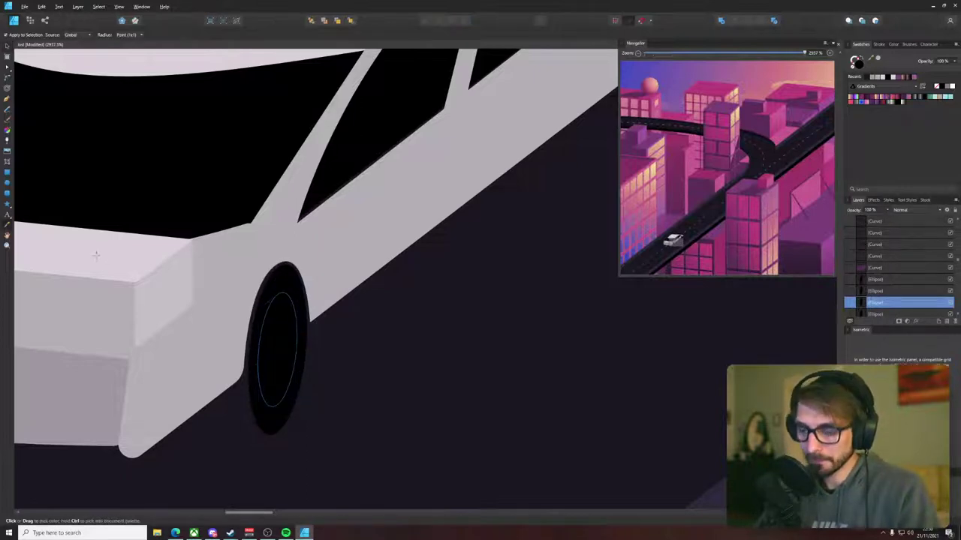
pyautogui.click(96, 258)
pyautogui.press('v')
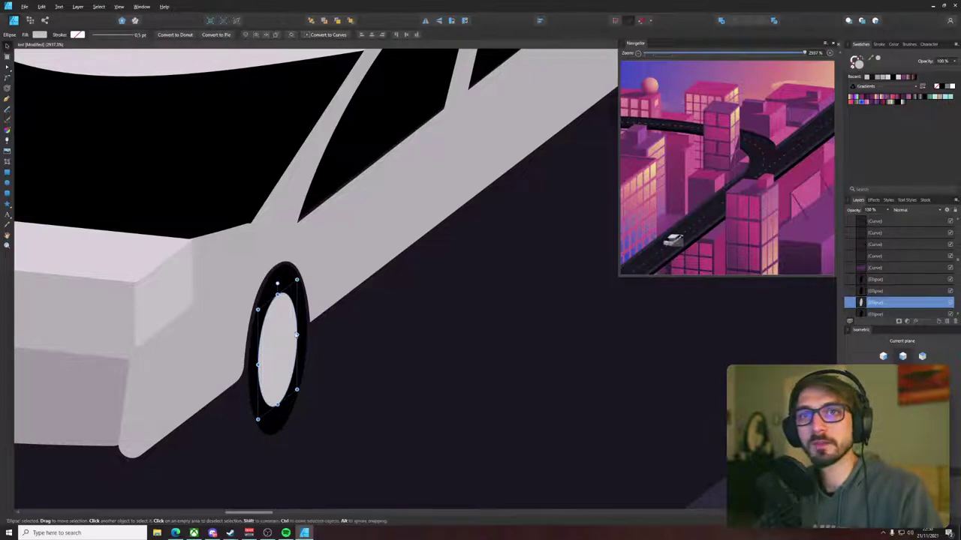
pyautogui.press('p')
pyautogui.keyDown('ctrl'); pyautogui.scroll(4, 278, 360); pyautogui.keyUp('ctrl')
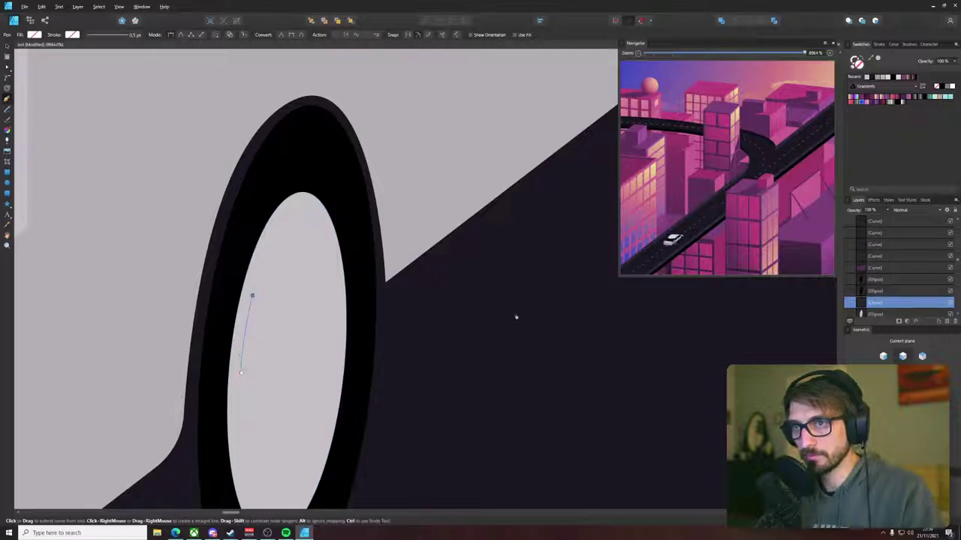
pyautogui.press('v')
pyautogui.press('Delete')
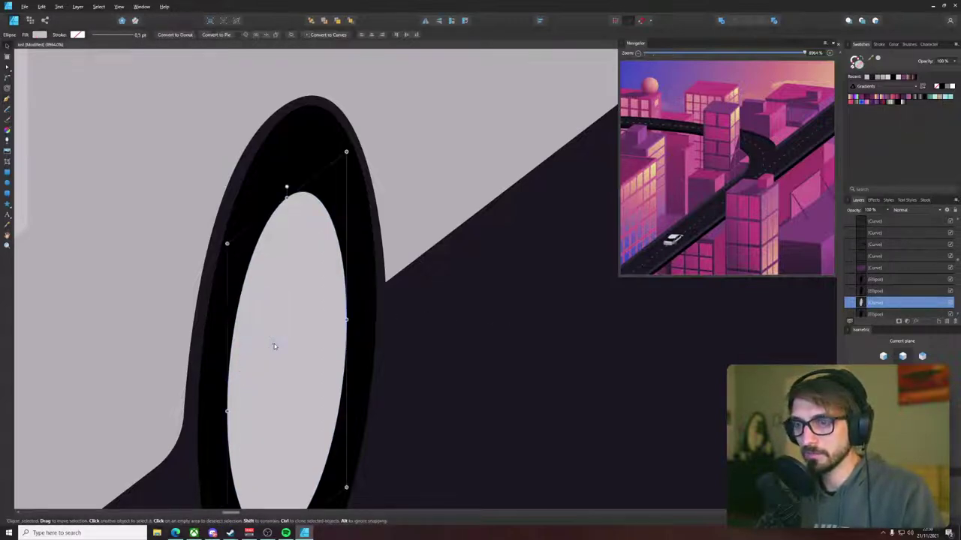
pyautogui.moveTo(7, 204); pyautogui.dragTo(38, 206)
pyautogui.moveTo(287, 268); pyautogui.dragTo(263, 386)
pyautogui.click(902, 392)
pyautogui.press('v')
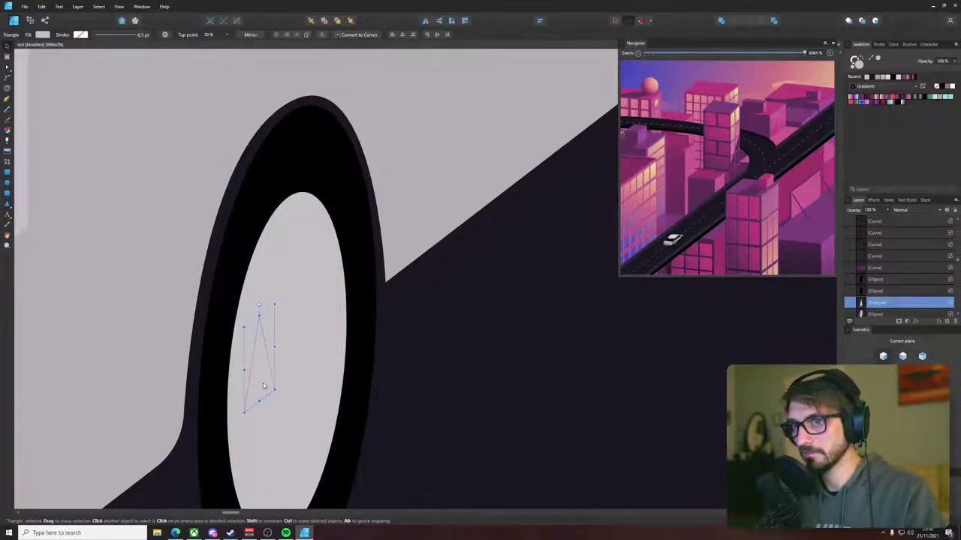
pyautogui.press('Delete')
# - Draw a small triangle inside the front hubcap, align it with the wheel's plane and fill it with the tyre's black
pyautogui.press('m')
pyautogui.moveTo(277, 279); pyautogui.dragTo(338, 340)
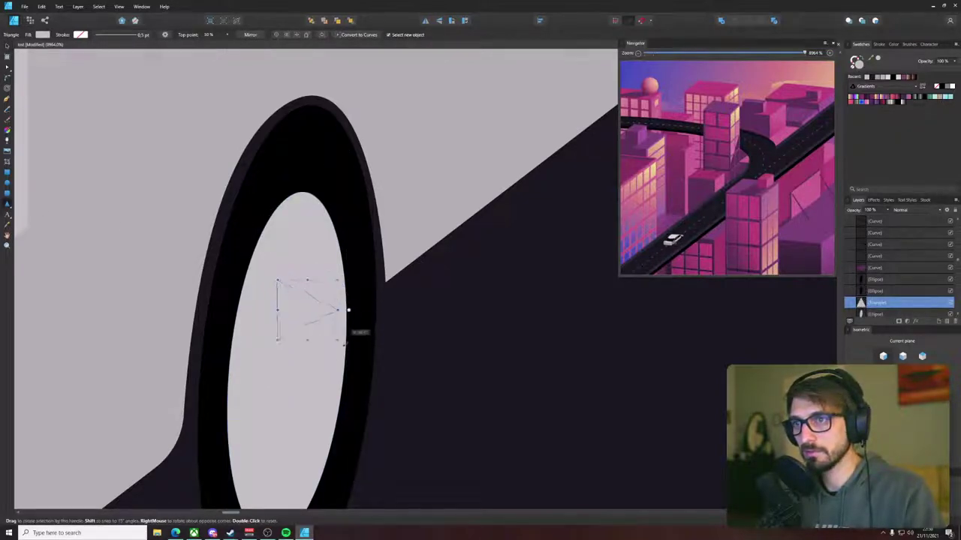
pyautogui.moveTo(268, 354); pyautogui.dragTo(269, 353)
pyautogui.hotkey('ctrl', 'z')
pyautogui.press('v')
pyautogui.moveTo(304, 314); pyautogui.dragTo(274, 375)
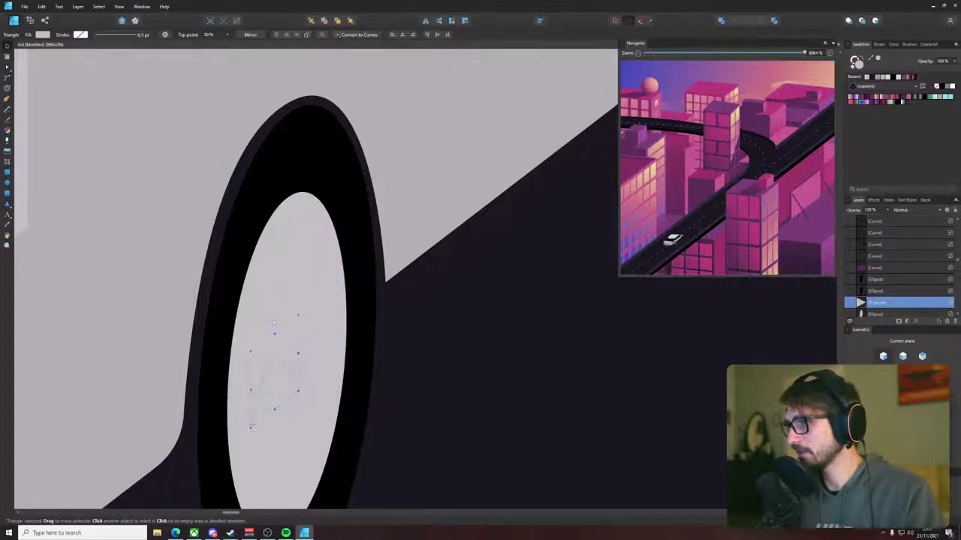
pyautogui.press('i')
pyautogui.click(335, 214)
pyautogui.press('v')
# - Duplicate the black triangle to the hubcap's front side and rotate the copy in the isometric plane so it points at the centre
pyautogui.moveTo(275, 383); pyautogui.dragTo(255, 280)
pyautogui.hotkey('ctrl', 'j')
pyautogui.moveTo(279, 205); pyautogui.dragTo(313, 263)
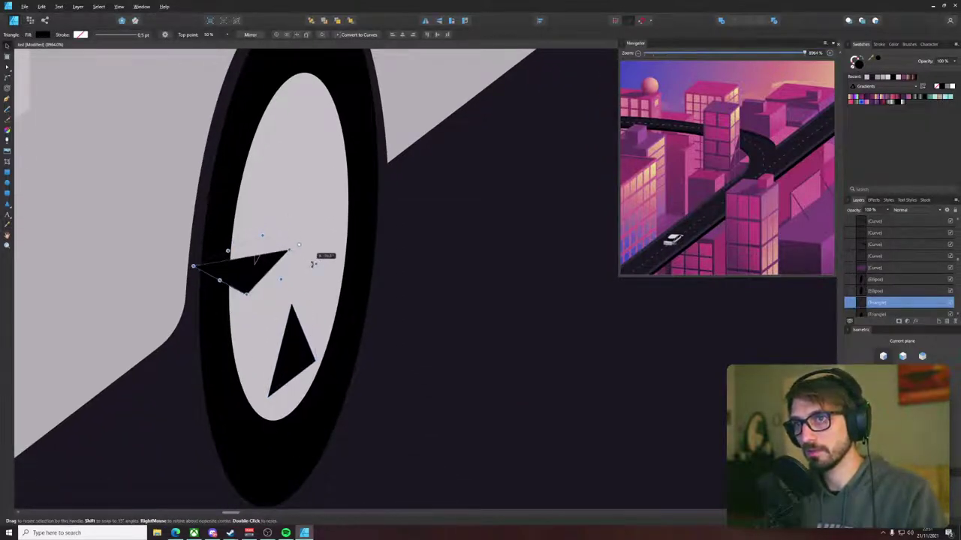
pyautogui.hotkey('ctrl', 'z')
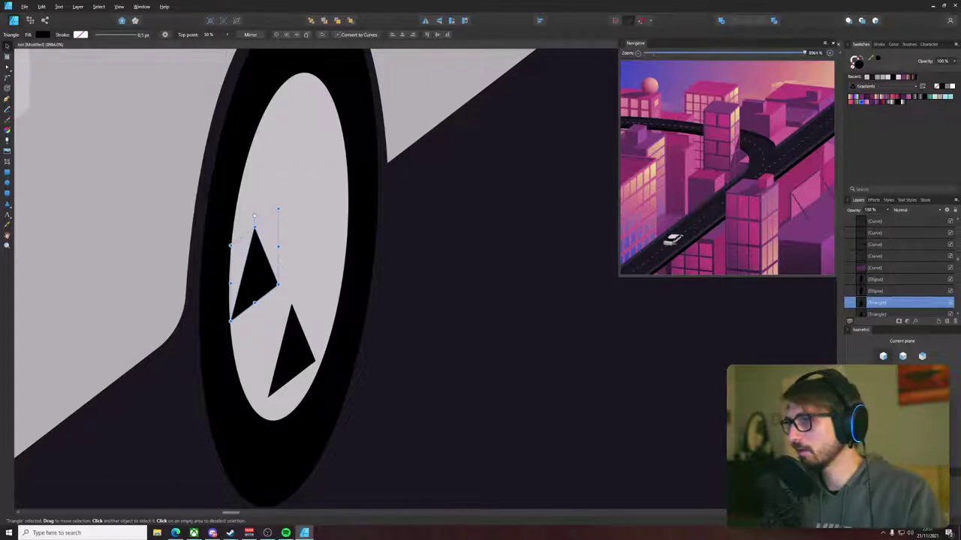
pyautogui.click(893, 402)
pyautogui.click(893, 402)
pyautogui.click(894, 401)
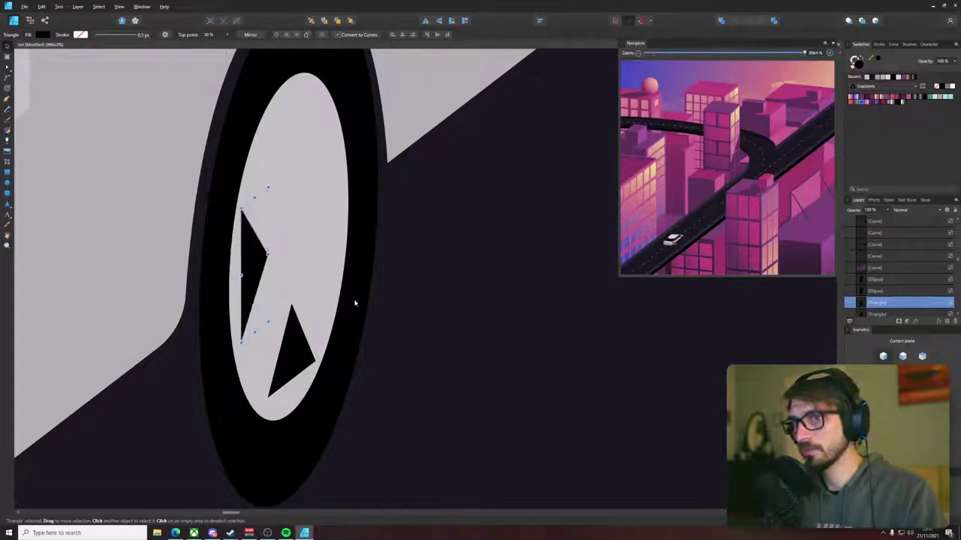
# - Add two more triangle copies at the hubcap's upper and rear sides, each rotated in the isometric plane to point at the centre
pyautogui.moveTo(249, 285); pyautogui.dragTo(286, 182)
pyautogui.click(893, 401)
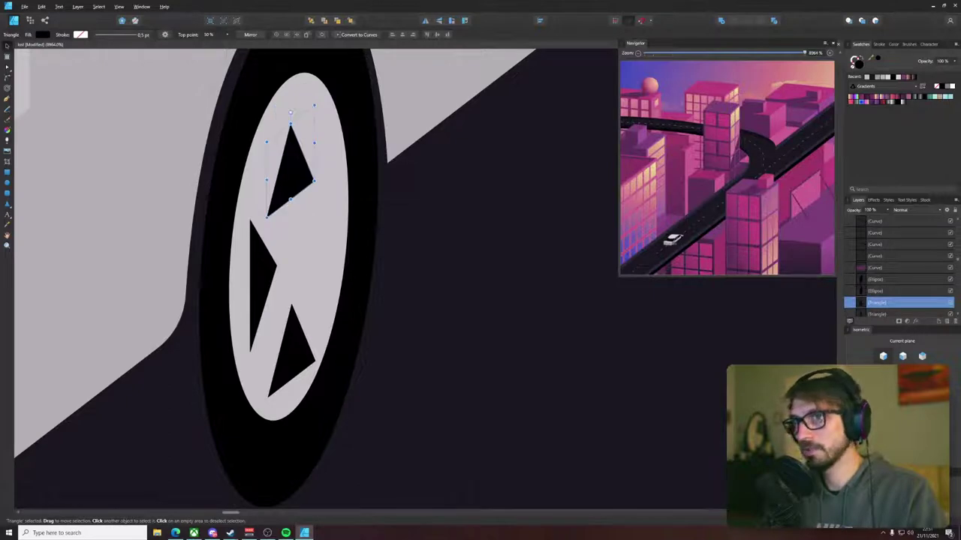
pyautogui.click(893, 402)
pyautogui.click(893, 401)
pyautogui.moveTo(288, 165); pyautogui.dragTo(323, 245)
pyautogui.click(894, 401)
pyautogui.click(894, 402)
pyautogui.click(893, 402)
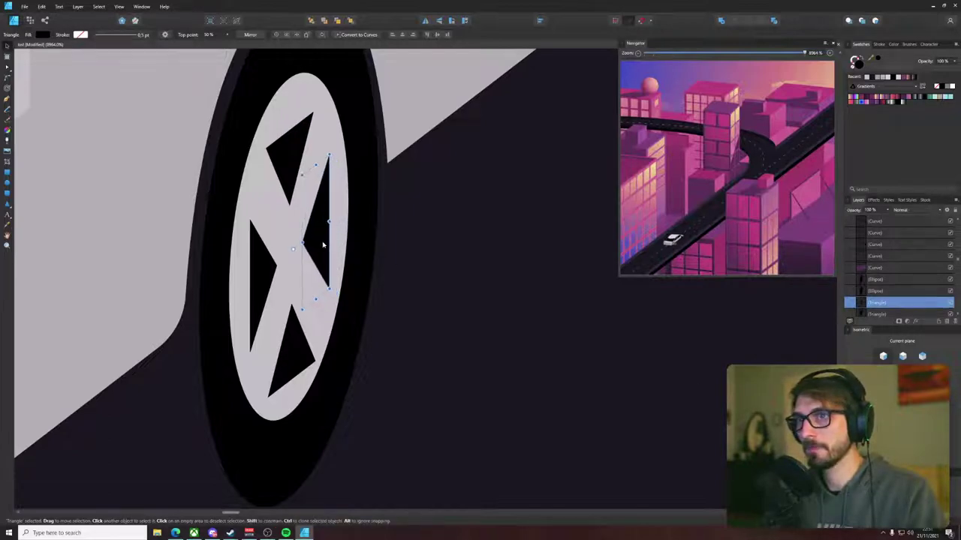
# - Select all four hubcap triangles and slightly round all their corners with the Corner tool
pyautogui.keyDown('shift'); pyautogui.click(274, 181); pyautogui.keyUp('shift')
pyautogui.click(282, 179)
pyautogui.keyDown('shift'); pyautogui.click(256, 275); pyautogui.keyUp('shift')
pyautogui.click(325, 246)
pyautogui.keyDown('shift'); pyautogui.click(290, 340); pyautogui.keyUp('shift')
pyautogui.keyDown('shift'); pyautogui.click(288, 143); pyautogui.keyUp('shift')
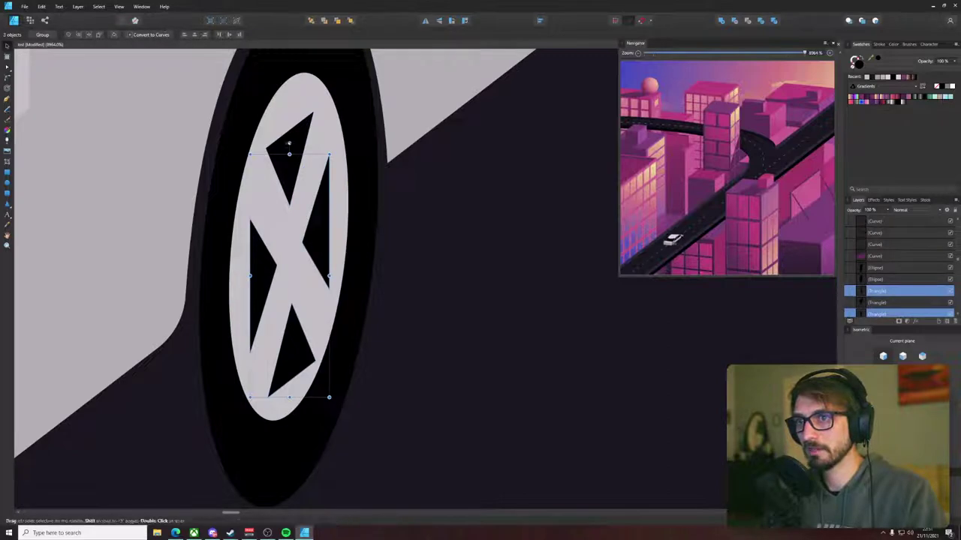
pyautogui.keyDown('shift'); pyautogui.click(282, 147); pyautogui.keyUp('shift')
pyautogui.click(7, 78)
pyautogui.click(267, 148)
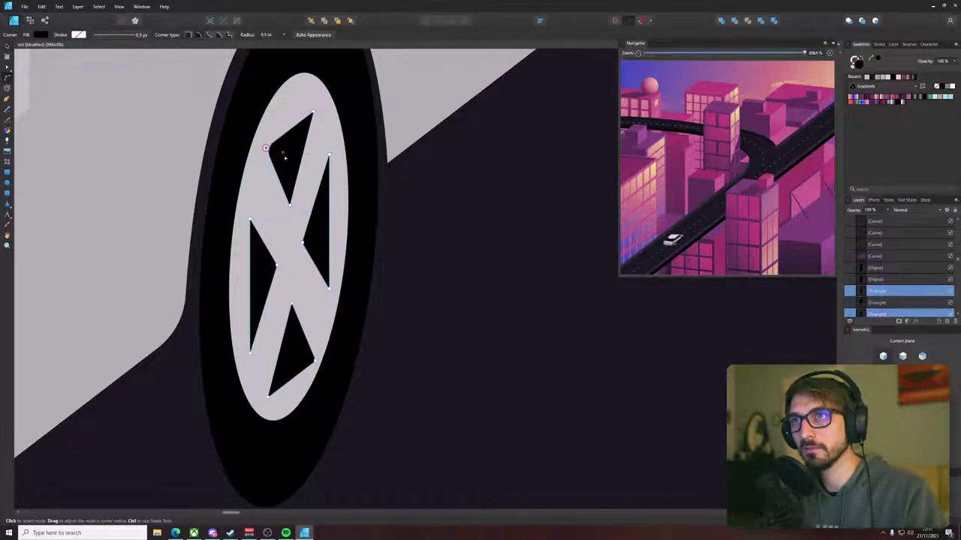
pyautogui.click(266, 149)
pyautogui.moveTo(267, 149); pyautogui.dragTo(269, 150)
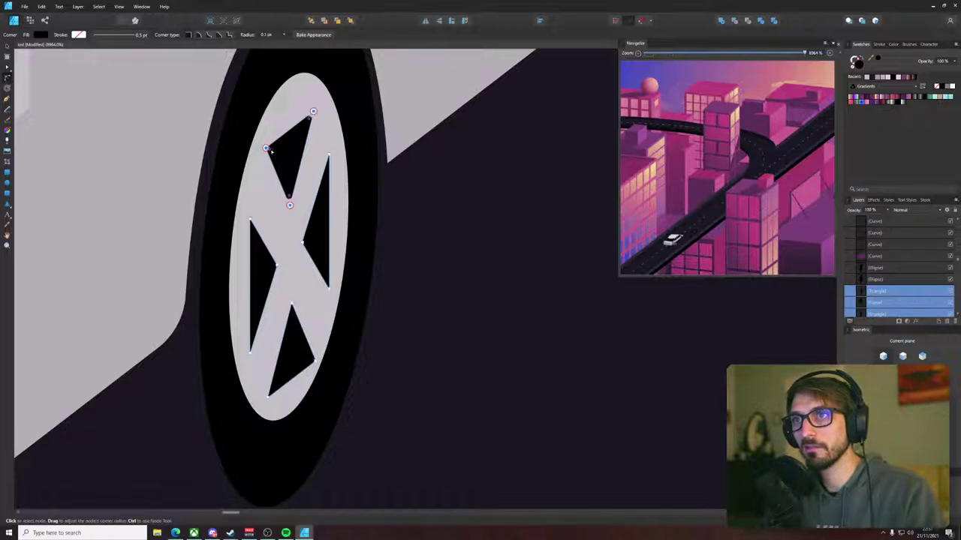
pyautogui.hotkey('ctrl', 'z')
pyautogui.moveTo(178, 100); pyautogui.dragTo(442, 406)
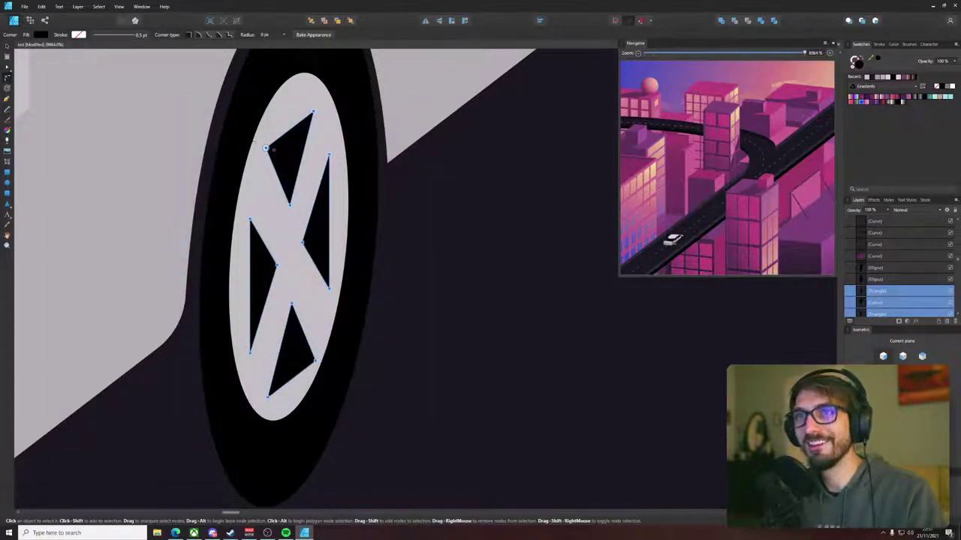
pyautogui.moveTo(265, 149); pyautogui.dragTo(268, 154)
pyautogui.press('v')
# - Copy the light hubcap together with its four rounded triangles onto the rear wheel
pyautogui.scroll(-15, 426, 227)
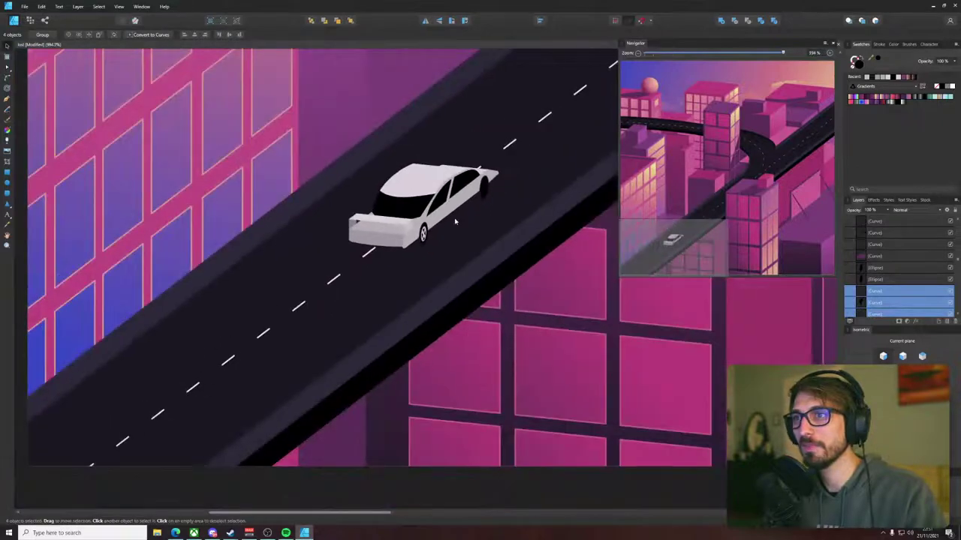
pyautogui.scroll(10, 444, 229)
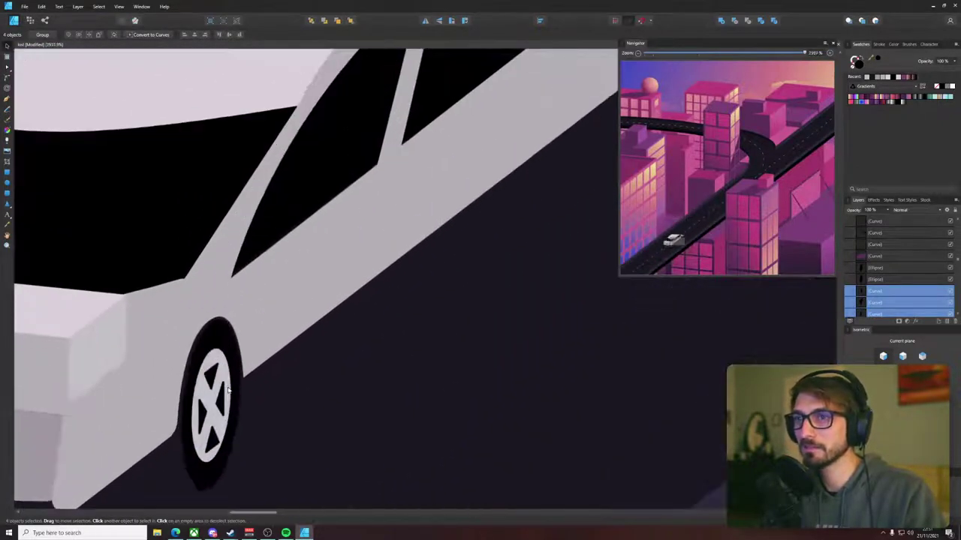
pyautogui.keyDown('shift'); pyautogui.click(226, 389); pyautogui.keyUp('shift')
pyautogui.scroll(-5, 258, 375)
pyautogui.moveTo(258, 373)
pyautogui.mouseDown()
pyautogui.moveTo(437, 227)
pyautogui.moveTo(465, 231)
pyautogui.mouseUp()
pyautogui.scroll(6, 441, 223)
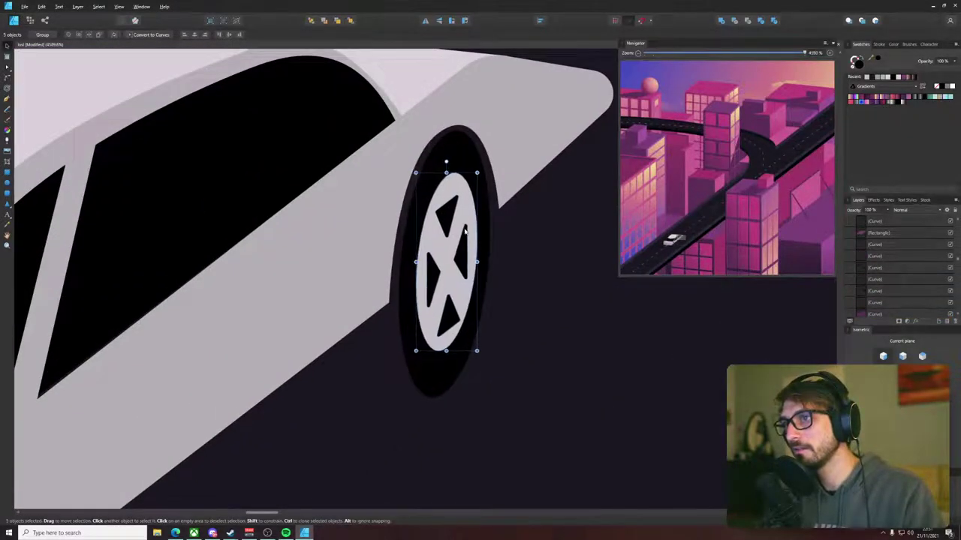
pyautogui.scroll(-6, 465, 232)
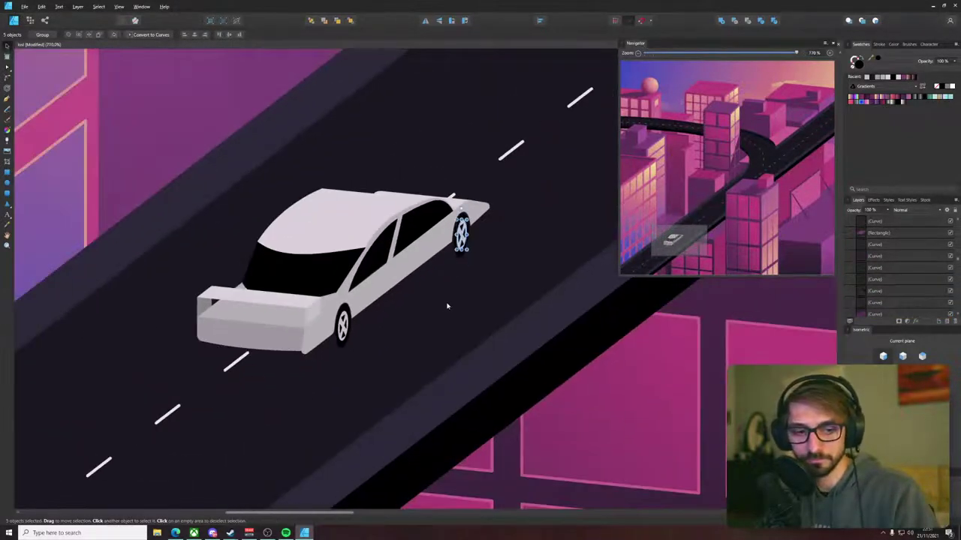
# - Rotate the upper and front-side black triangles in the rear wheel's hubcap so its spokes differ from the front wheel's
pyautogui.hotkey('ctrl', 'g')
pyautogui.scroll(-5, 448, 301)
pyautogui.scroll(-1, 476, 276)
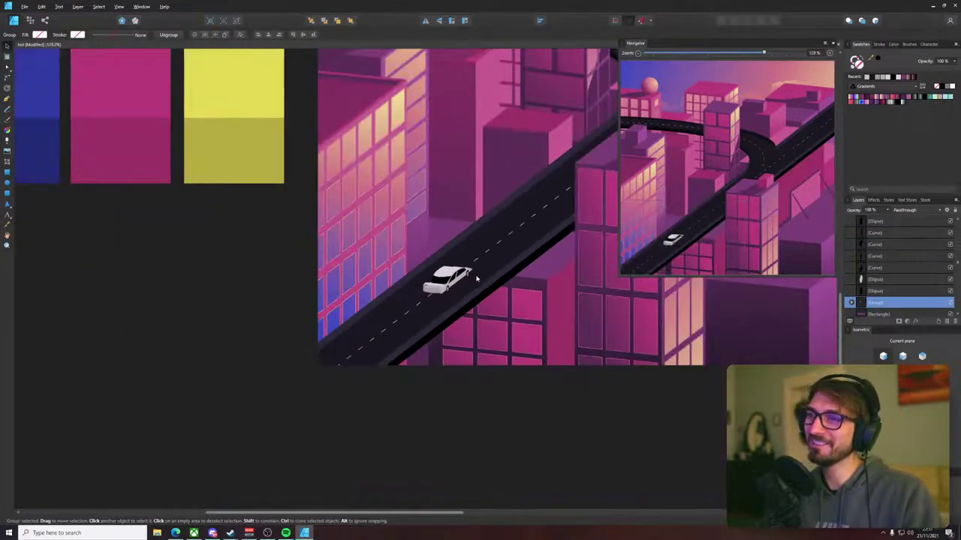
pyautogui.scroll(2, 337, 313)
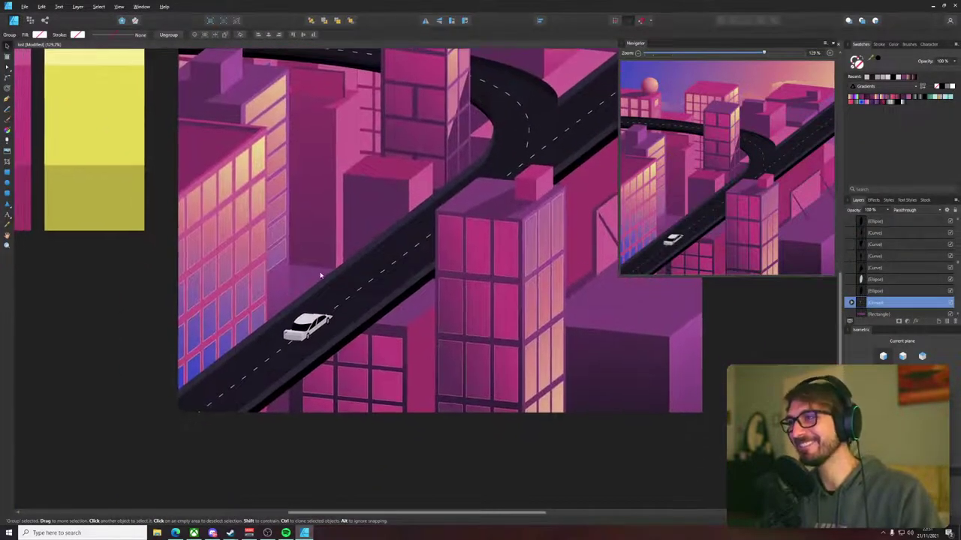
pyautogui.scroll(3, 325, 274)
pyautogui.scroll(3, 327, 315)
pyautogui.scroll(2, 289, 369)
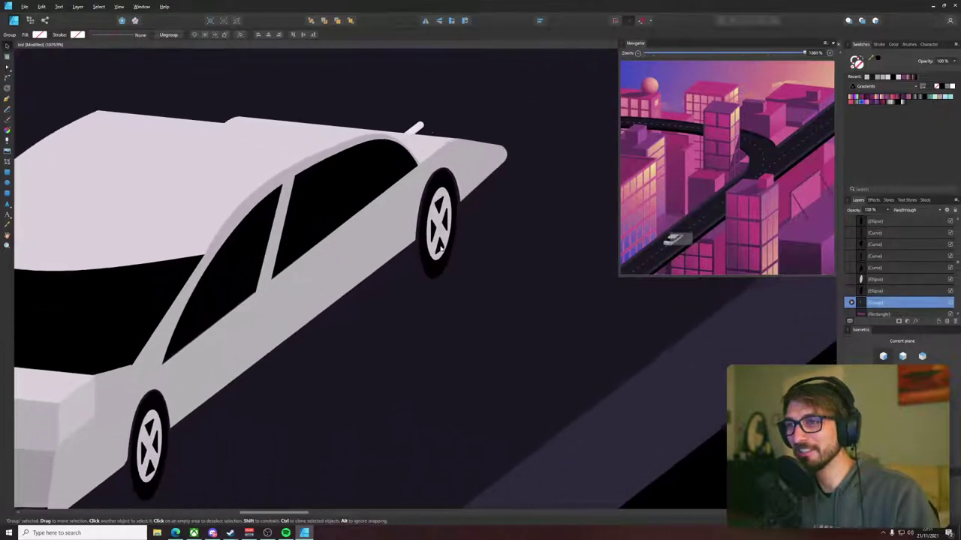
pyautogui.scroll(3, 432, 214)
pyautogui.click(457, 189)
pyautogui.keyDown('shift'); pyautogui.click(443, 246); pyautogui.keyUp('shift')
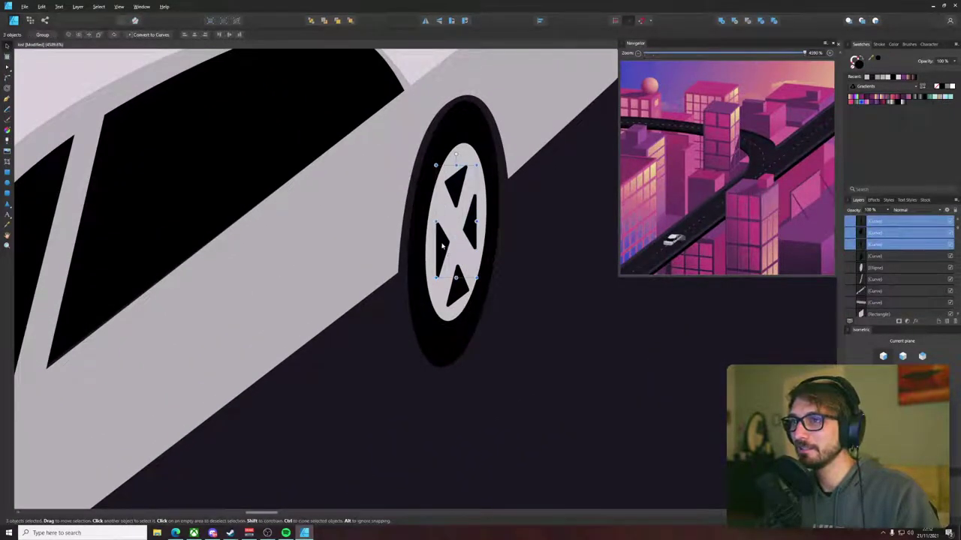
pyautogui.click(468, 175)
pyautogui.moveTo(468, 175)
pyautogui.mouseDown()
pyautogui.moveTo(487, 158)
pyautogui.moveTo(478, 177)
pyautogui.mouseUp()
pyautogui.click(473, 227)
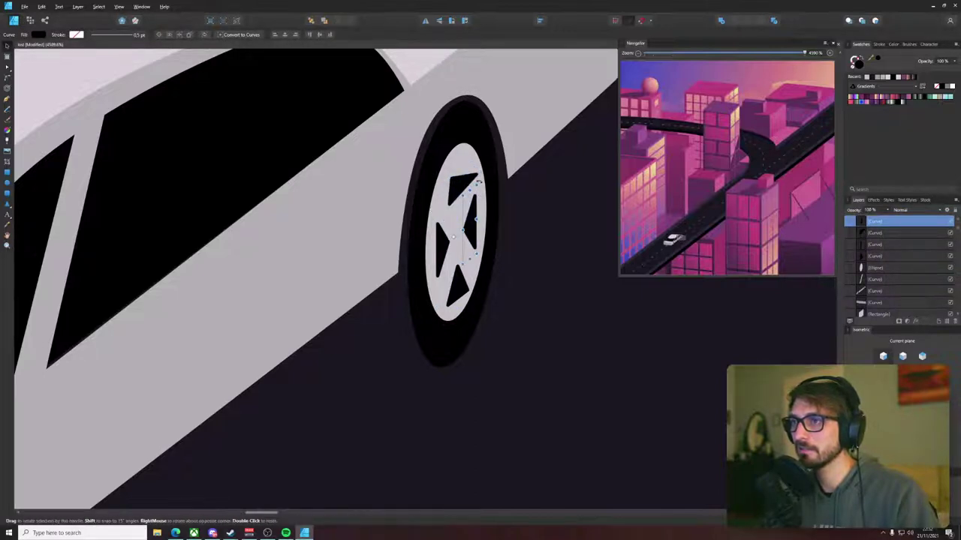
# - Rotate the lower and rear-side triangles of the rear hubcap to match, and nudge the upper triangle into even spacing
pyautogui.click(457, 278)
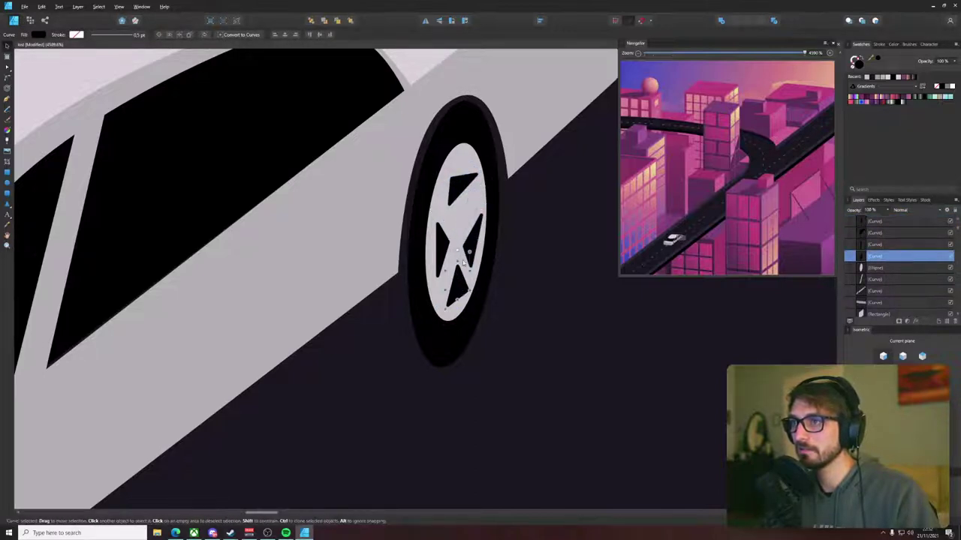
pyautogui.click(444, 229)
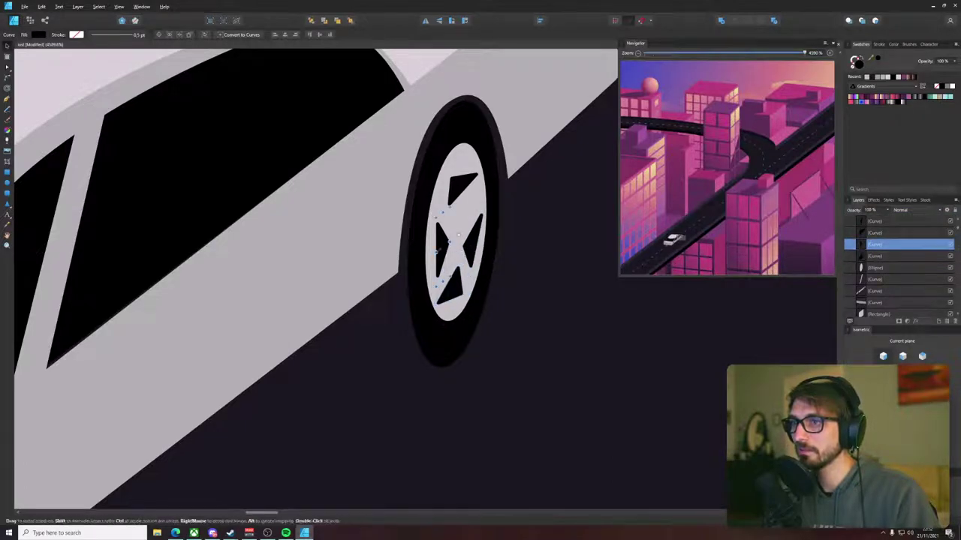
pyautogui.click(452, 205)
pyautogui.click(444, 238)
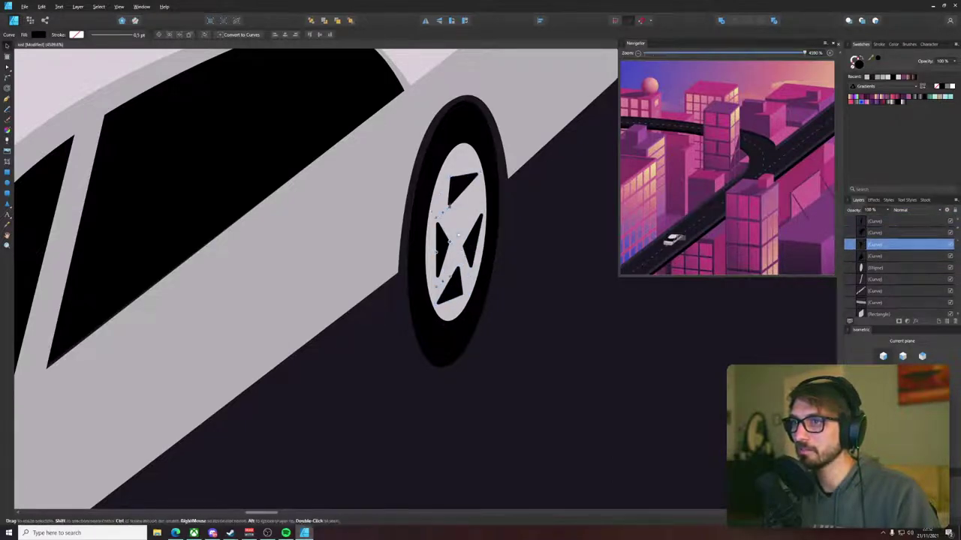
pyautogui.moveTo(452, 203); pyautogui.dragTo(463, 207)
pyautogui.moveTo(449, 241); pyautogui.dragTo(446, 232)
pyautogui.click(457, 191)
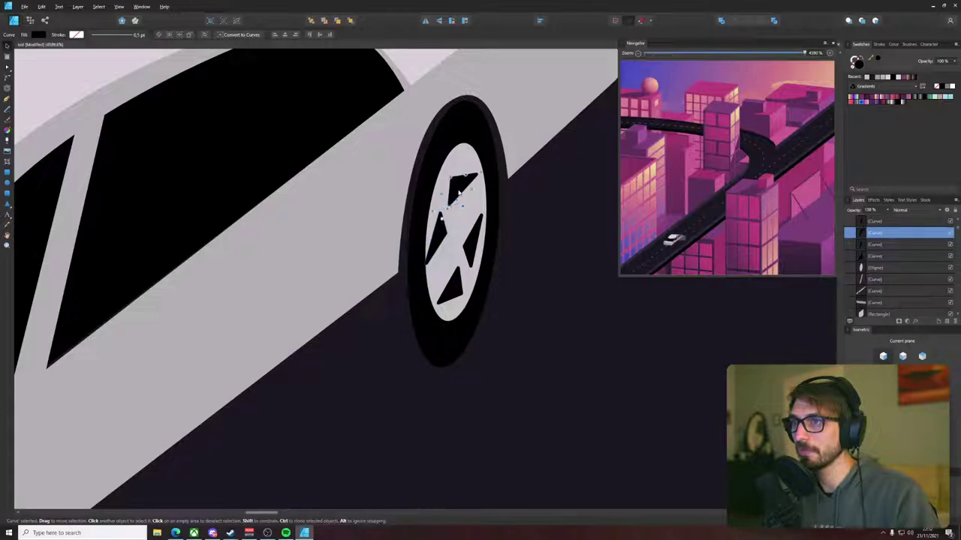
pyautogui.press('a')
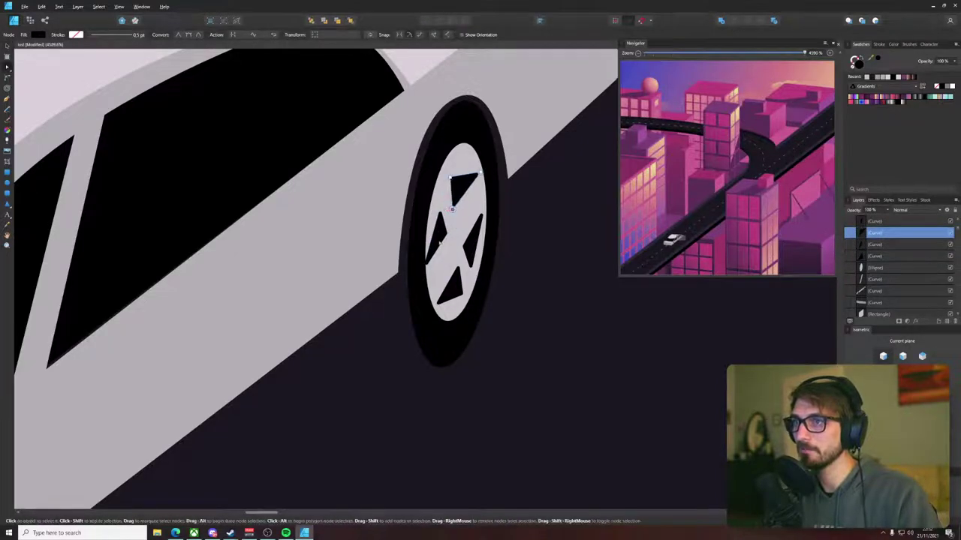
pyautogui.click(443, 229)
pyautogui.click(503, 248)
# - Draw a closed black shape with the Pen tool behind the front tyre, extending from its base under the car body
pyautogui.scroll(-10, 504, 249)
pyautogui.scroll(-2, 595, 287)
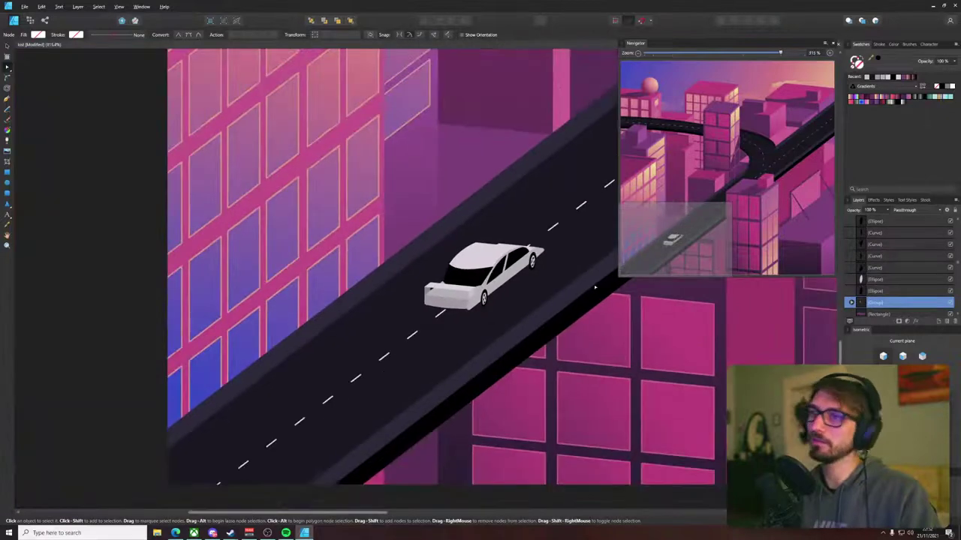
pyautogui.scroll(7, 403, 258)
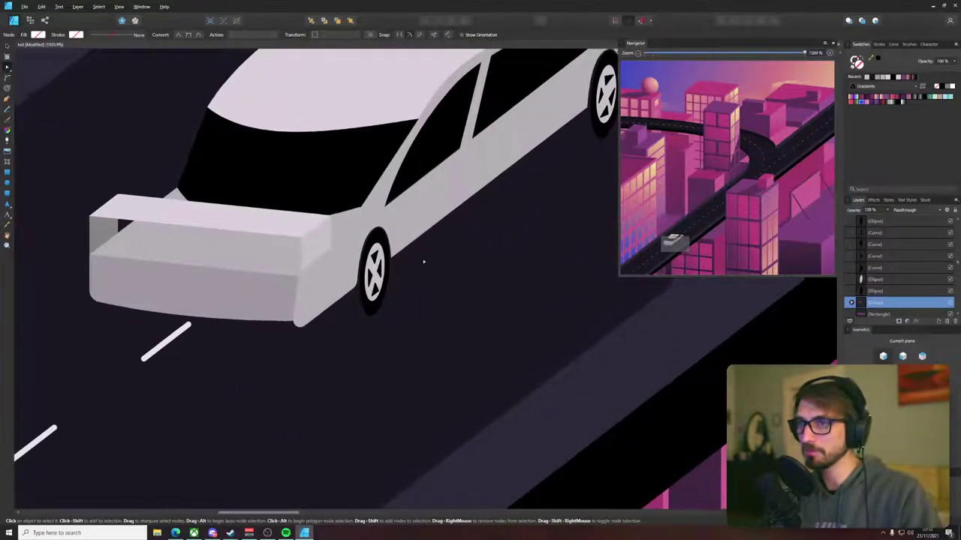
pyautogui.scroll(3, 367, 289)
pyautogui.press('p')
pyautogui.click(388, 350)
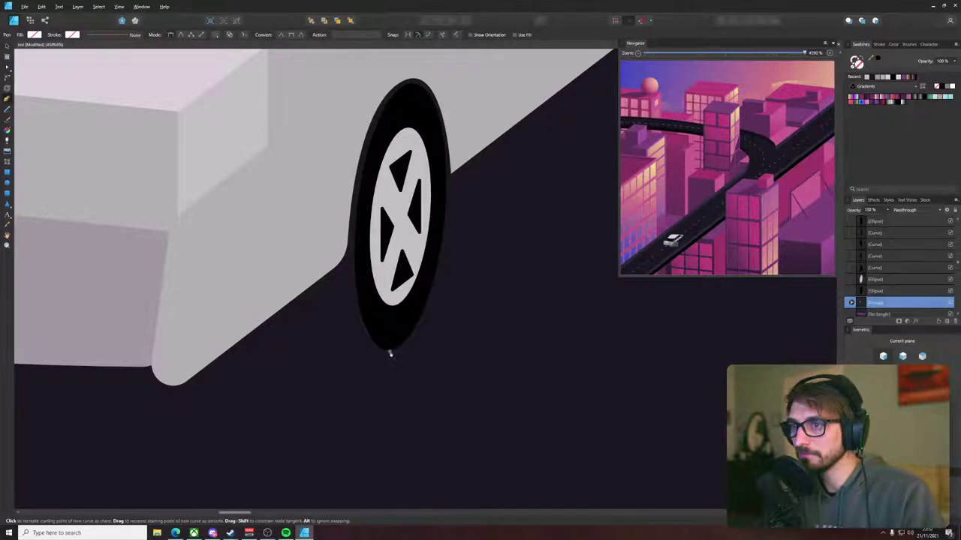
pyautogui.click(250, 337)
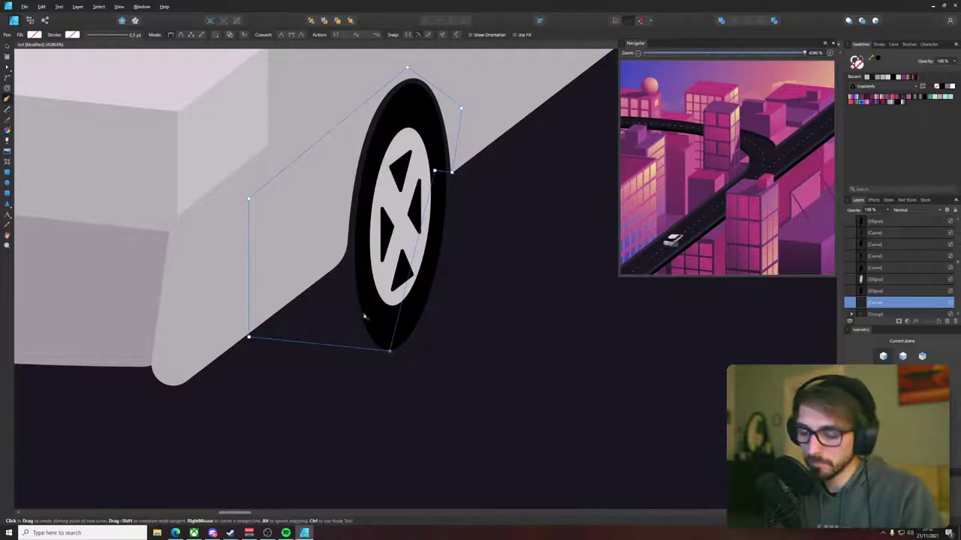
pyautogui.click(390, 350)
pyautogui.press('v')
# - Change the front tyre ellipse's fill from black to a very dark grey
pyautogui.click(417, 302)
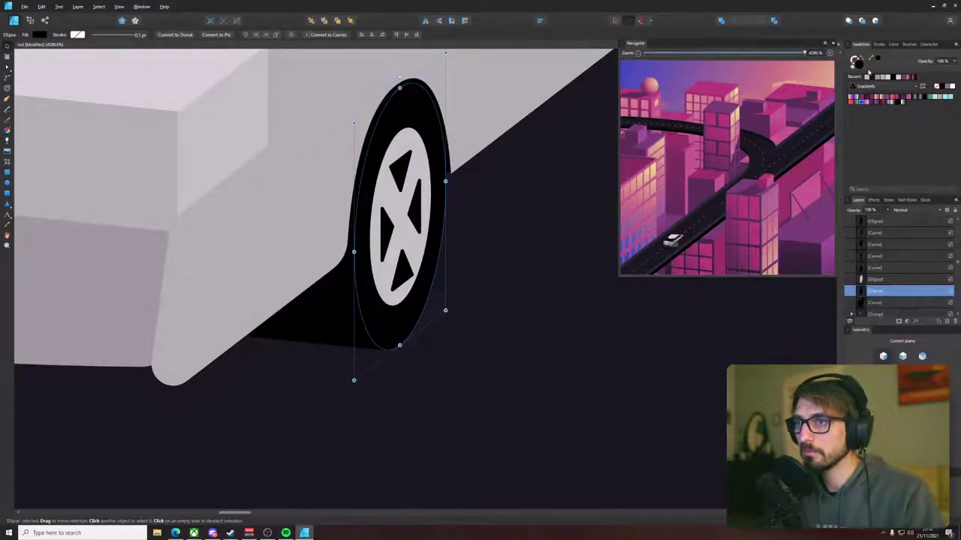
pyautogui.doubleClick(860, 66)
pyautogui.moveTo(604, 493); pyautogui.dragTo(605, 486)
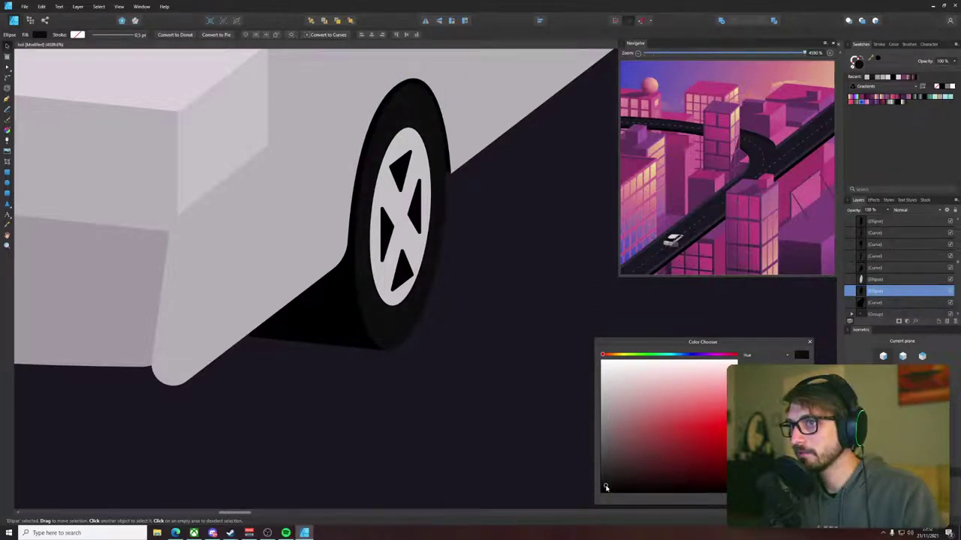
# - Refine the black shape behind the front tyre and keep its fill pure black
pyautogui.scroll(4, 402, 373)
pyautogui.doubleClick(289, 294)
pyautogui.moveTo(361, 318); pyautogui.dragTo(363, 315)
pyautogui.click(420, 314)
pyautogui.scroll(-6, 420, 315)
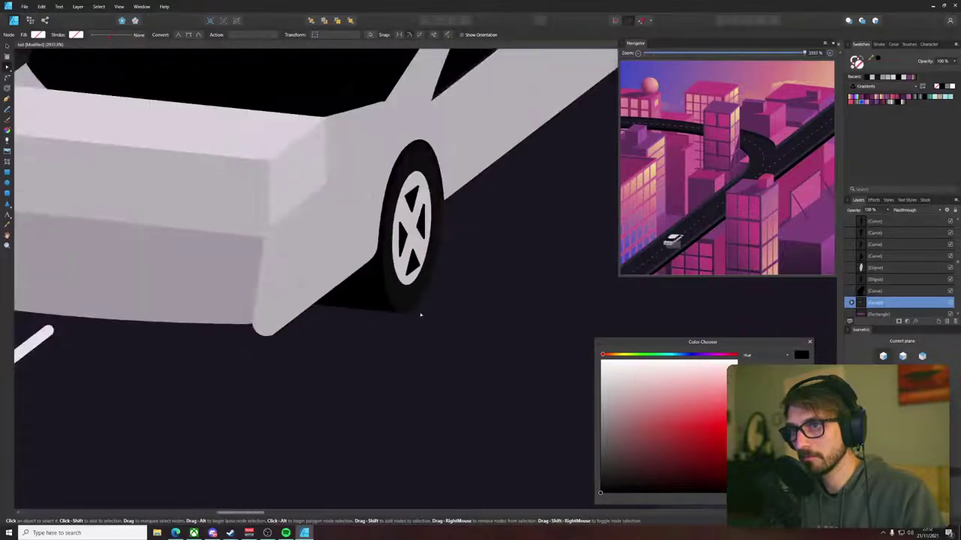
pyautogui.scroll(-4, 421, 316)
pyautogui.scroll(4, 435, 298)
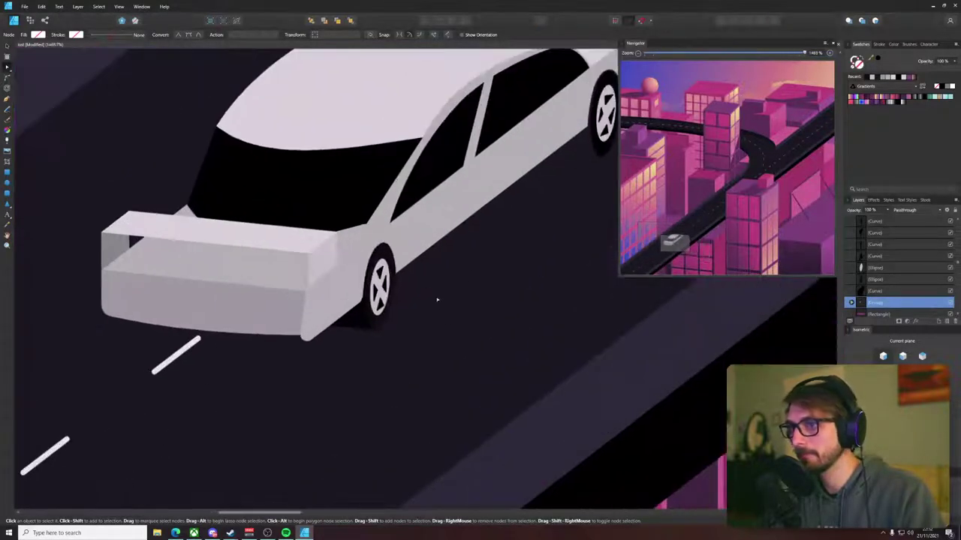
# - Copy the black shape from behind the front tyre to the rear wheel and align it with the tyre's base
pyautogui.press('v')
pyautogui.click(268, 405)
pyautogui.moveTo(268, 405); pyautogui.dragTo(482, 216)
pyautogui.scroll(5, 499, 216)
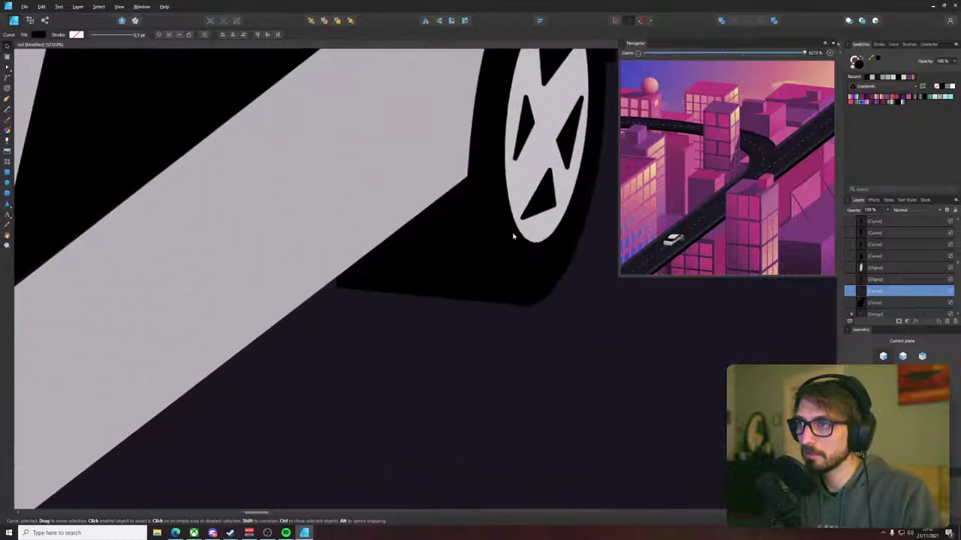
pyautogui.scroll(3, 487, 273)
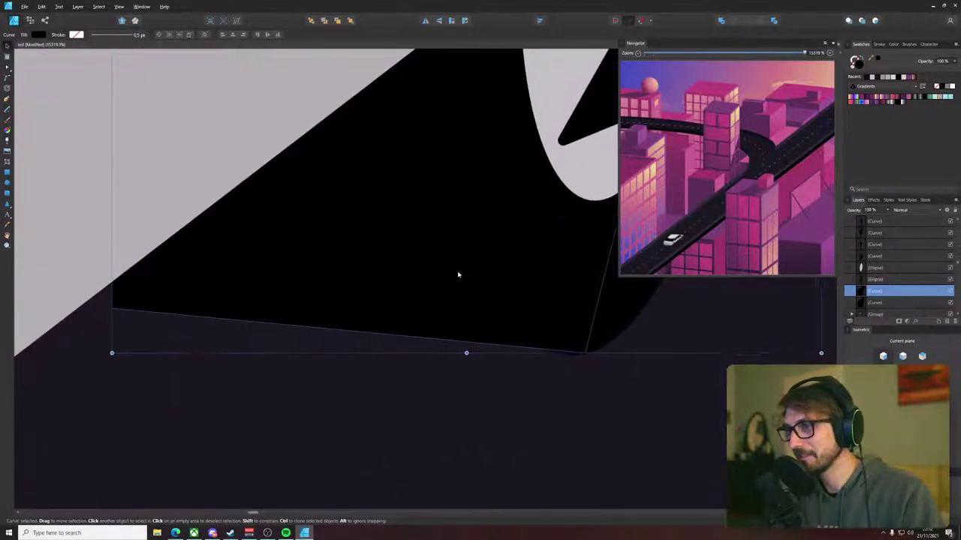
pyautogui.scroll(-9, 449, 277)
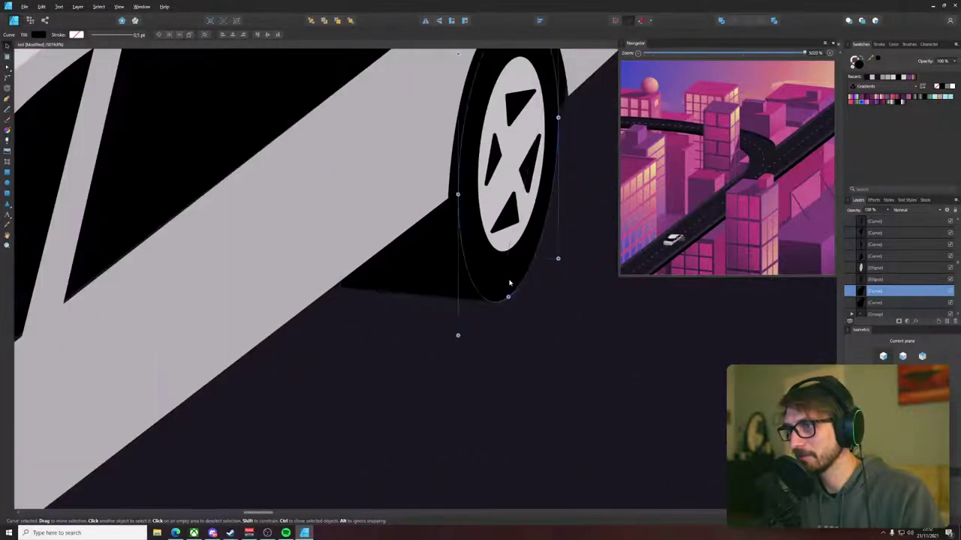
# - Match the rear tyre's fill to the front tyre's dark grey with the Colour Picker
pyautogui.press('i')
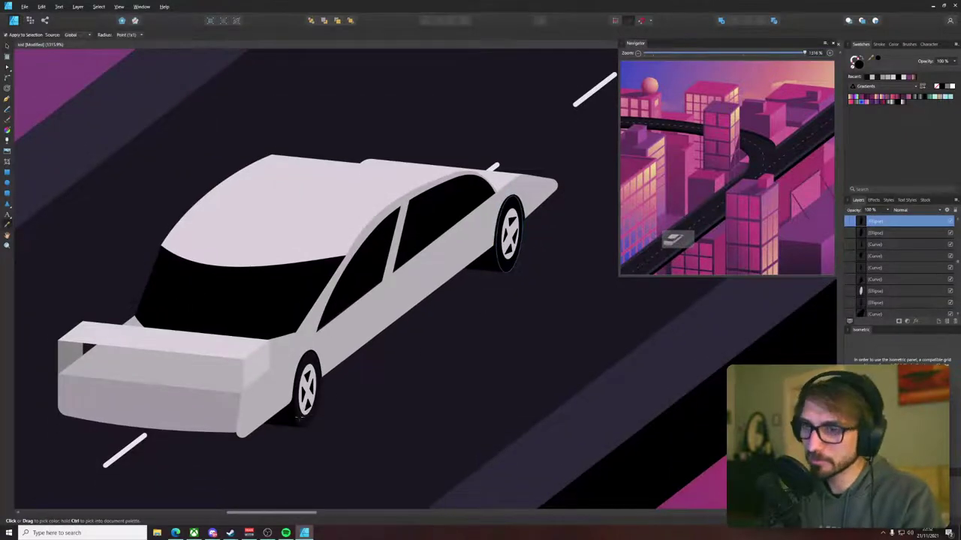
pyautogui.press('v')
pyautogui.click(500, 346)
pyautogui.scroll(-4, 499, 346)
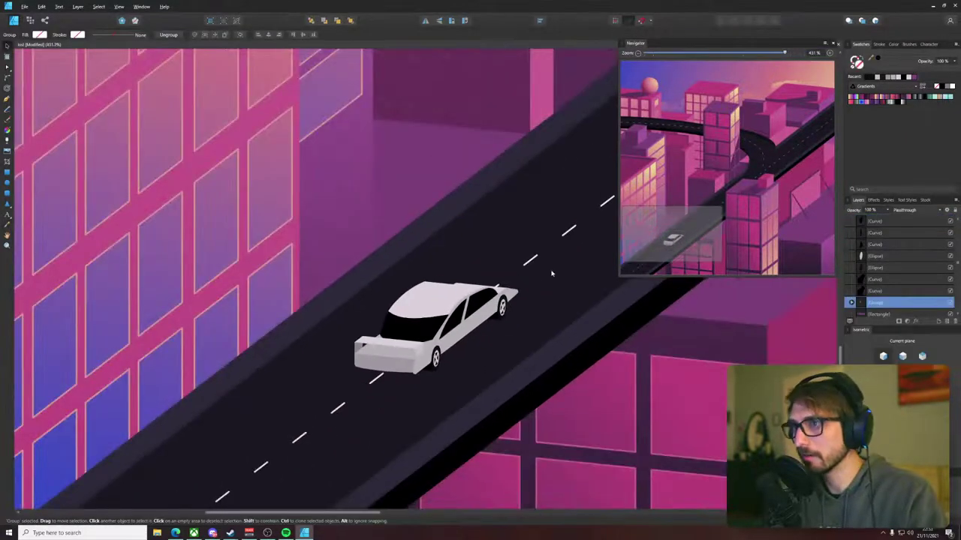
# - Narrow the black shape behind the rear tyre by moving its inner edge towards the tyre, and round its lower inner corner
pyautogui.scroll(5, 552, 273)
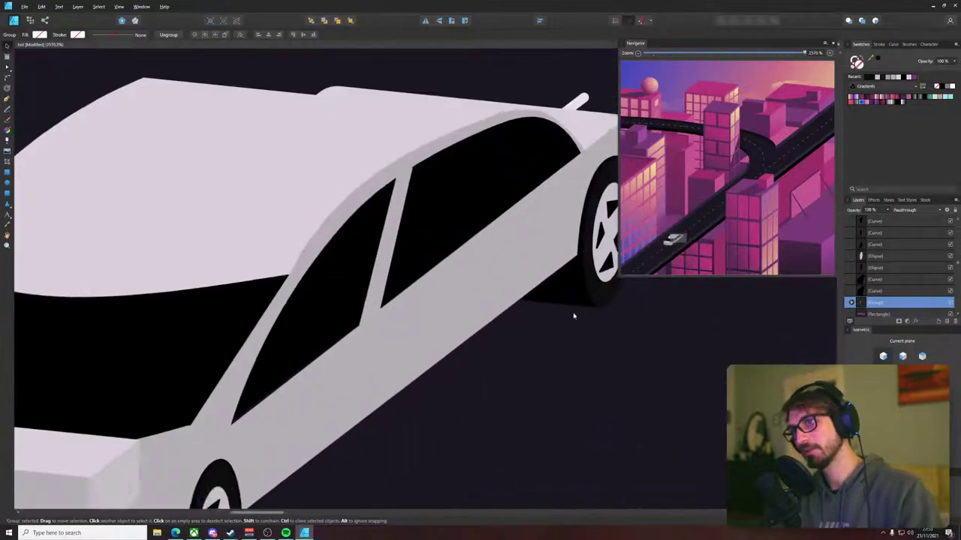
pyautogui.click(423, 346)
pyautogui.press('a')
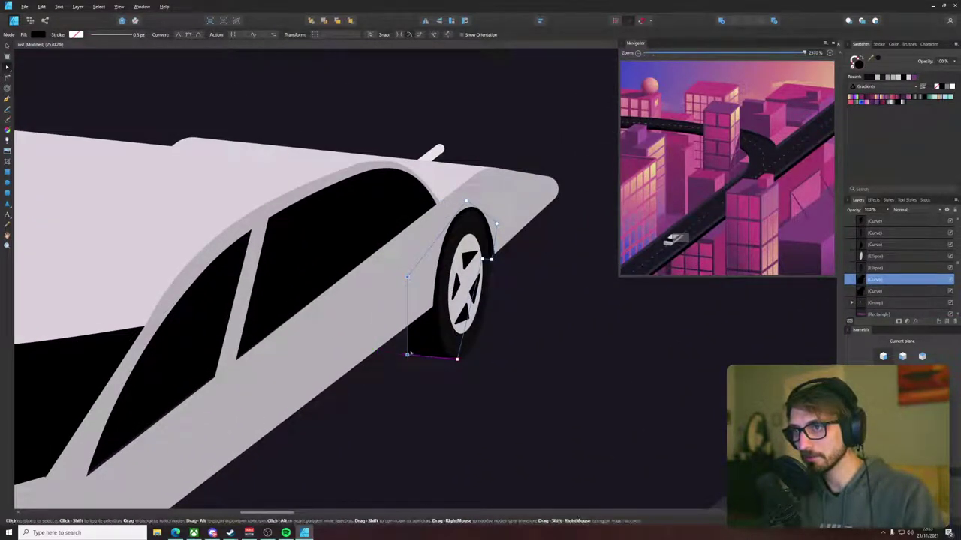
pyautogui.scroll(2, 471, 264)
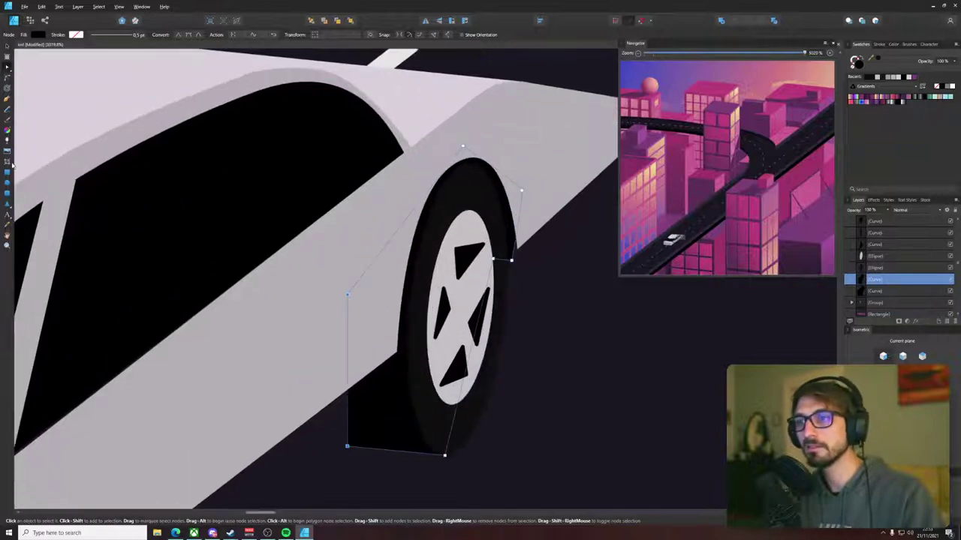
pyautogui.click(7, 69)
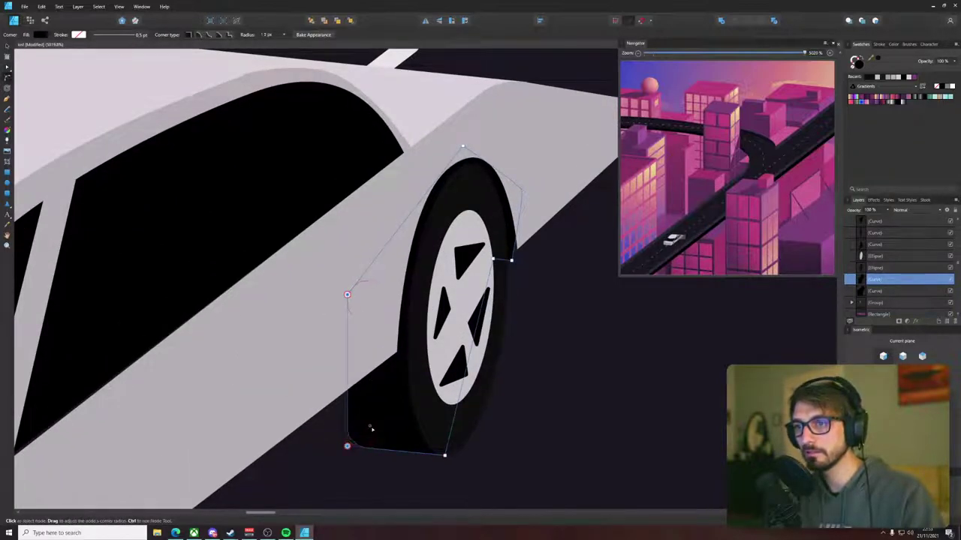
pyautogui.keyDown('ctrl'); pyautogui.click(538, 433); pyautogui.keyUp('ctrl')
pyautogui.keyDown('ctrl'); pyautogui.click(433, 443); pyautogui.keyUp('ctrl')
pyautogui.scroll(1, 411, 459)
# - Bow the lower edges of the black shapes behind the rear and front tyres slightly downwards with the Node tool
pyautogui.press('a')
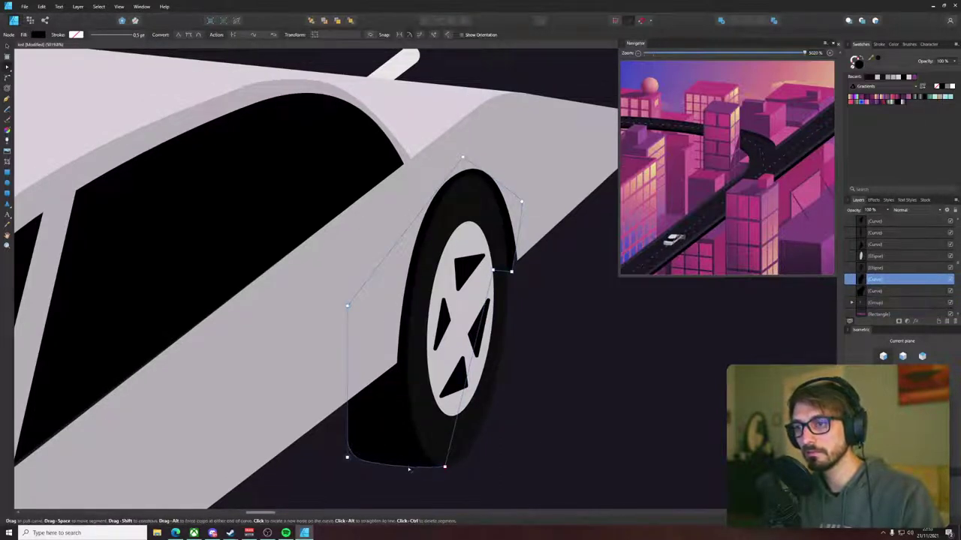
pyautogui.click(511, 451)
pyautogui.scroll(-10, 514, 455)
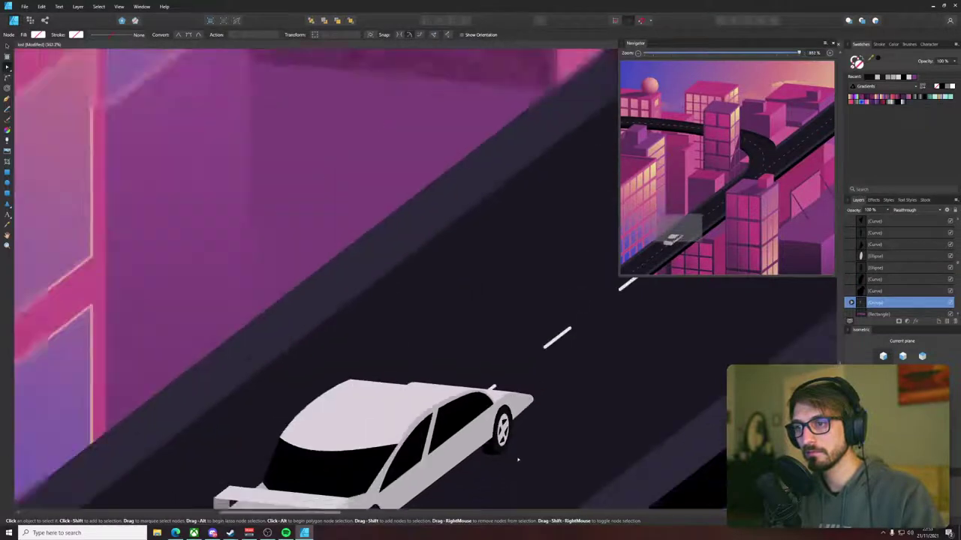
pyautogui.moveTo(547, 413); pyautogui.dragTo(570, 300)
pyautogui.scroll(5, 465, 353)
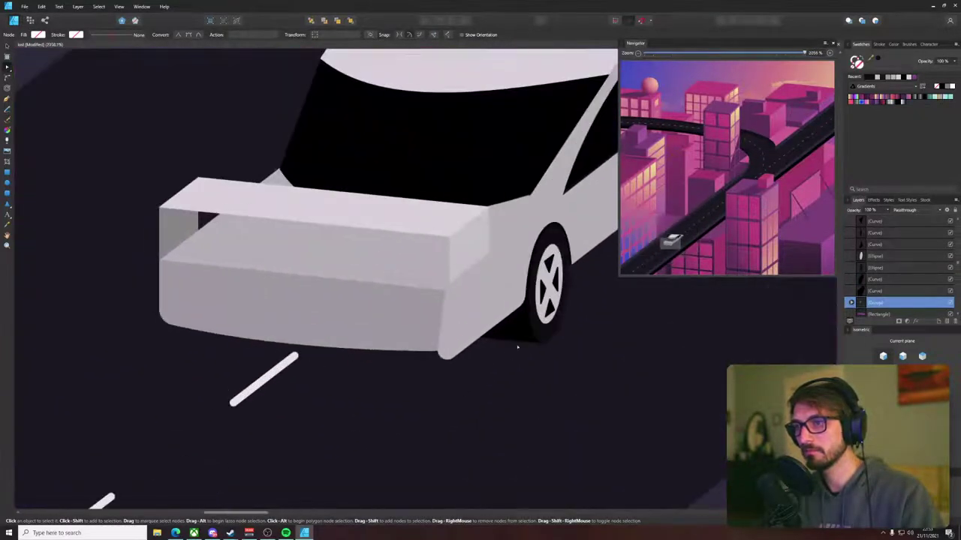
pyautogui.click(518, 339)
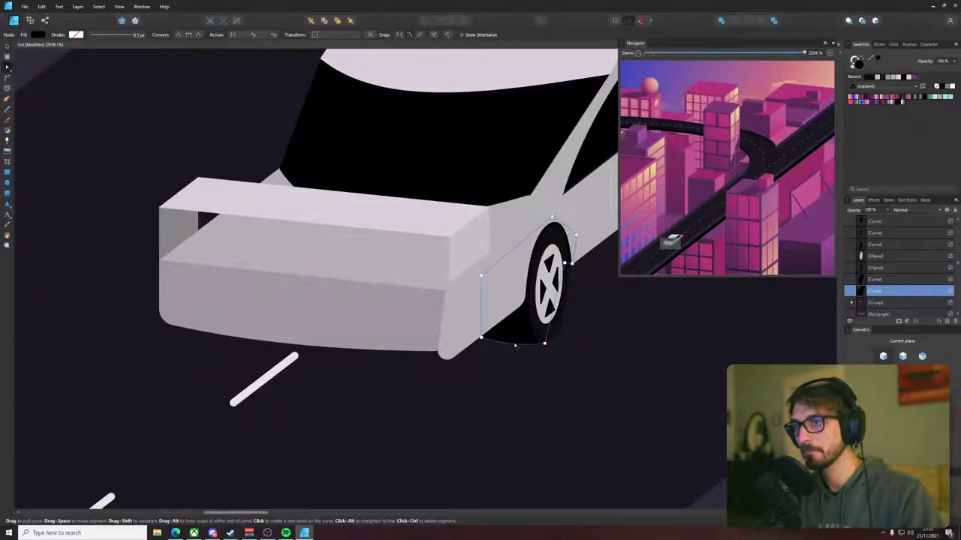
pyautogui.click(514, 346)
pyautogui.scroll(-6, 495, 339)
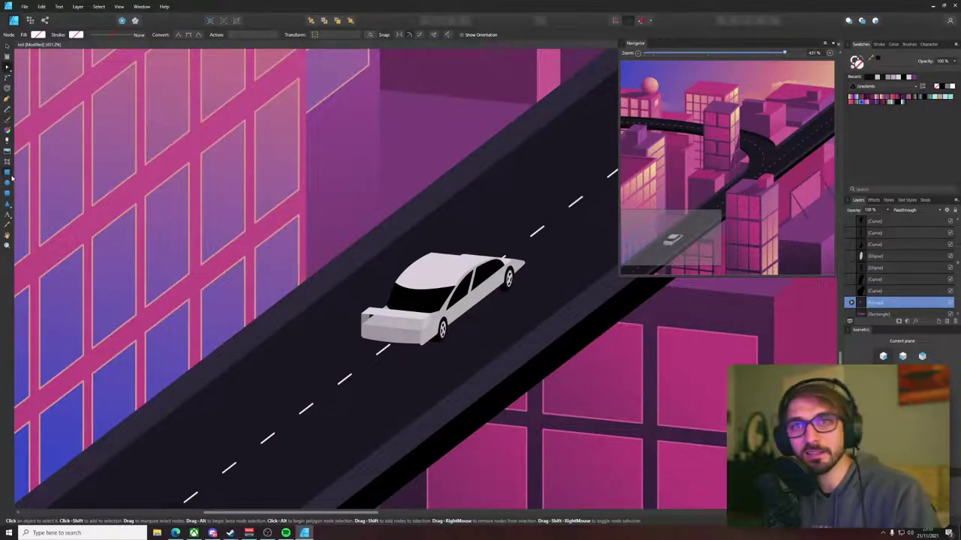
# - Draw a dark rectangle beside the car, fit it to the top isometric plane and narrow it to the car's outer side
pyautogui.press('m')
pyautogui.moveTo(390, 225); pyautogui.dragTo(575, 409)
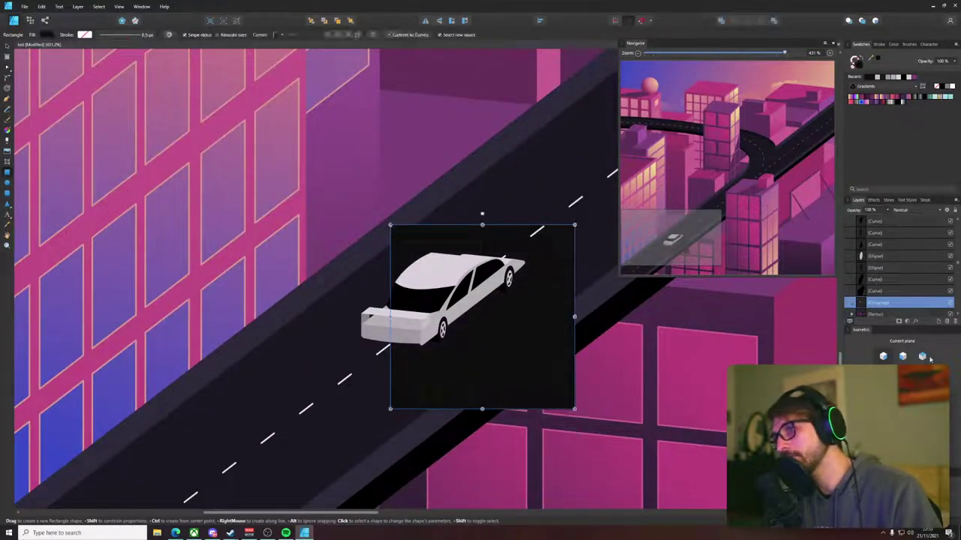
pyautogui.click(902, 383)
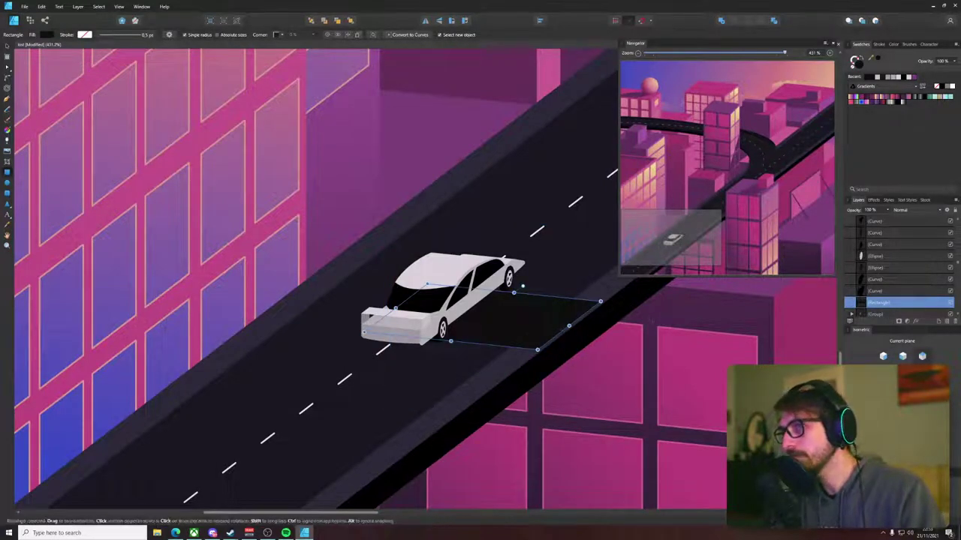
pyautogui.moveTo(569, 325); pyautogui.dragTo(475, 316)
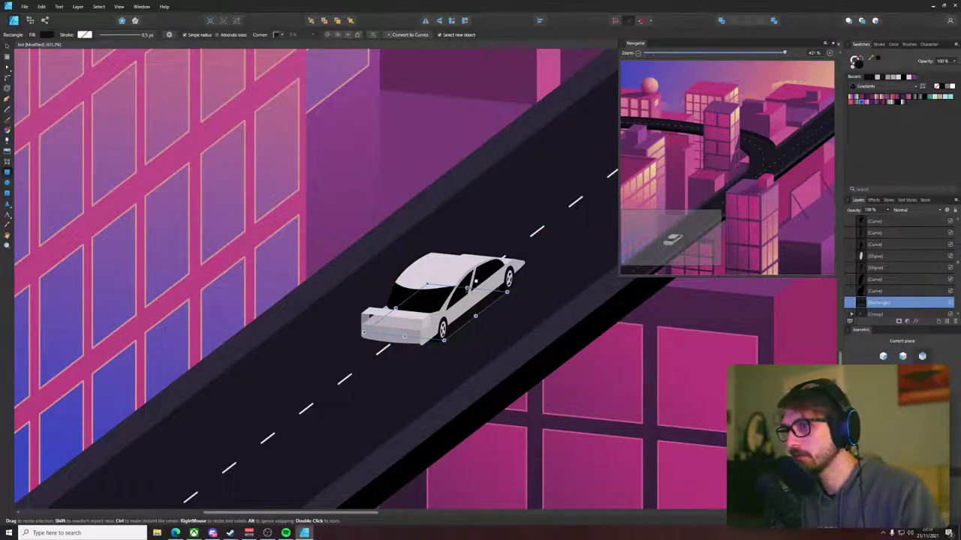
# - Extend the flat rectangle along the road beneath and behind the car as its shadow, and fill it pure black
pyautogui.moveTo(404, 336); pyautogui.dragTo(381, 353)
pyautogui.moveTo(392, 312); pyautogui.dragTo(361, 307)
pyautogui.moveTo(366, 352)
pyautogui.mouseDown()
pyautogui.moveTo(334, 376)
pyautogui.moveTo(376, 361)
pyautogui.moveTo(366, 366)
pyautogui.mouseUp()
pyautogui.press('v')
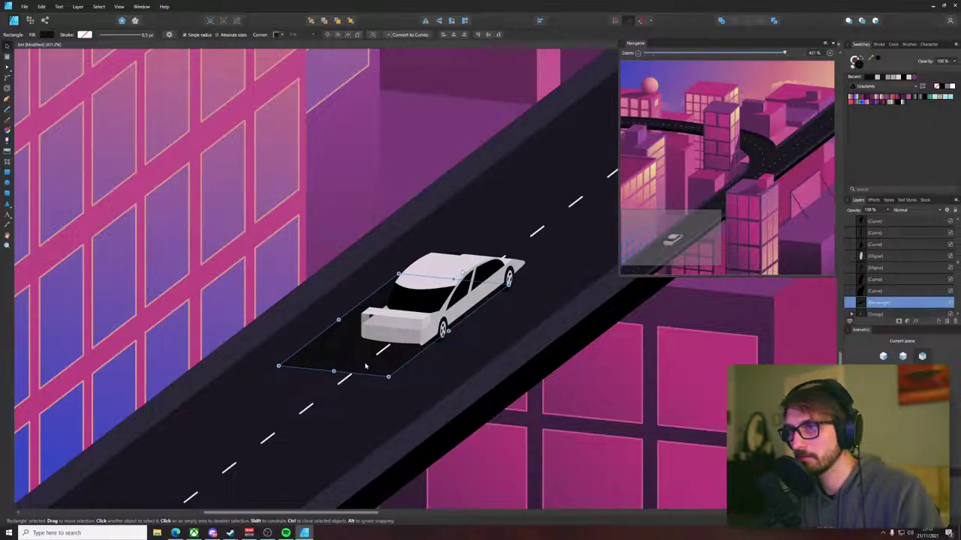
pyautogui.hotkey('ctrl', 'j')
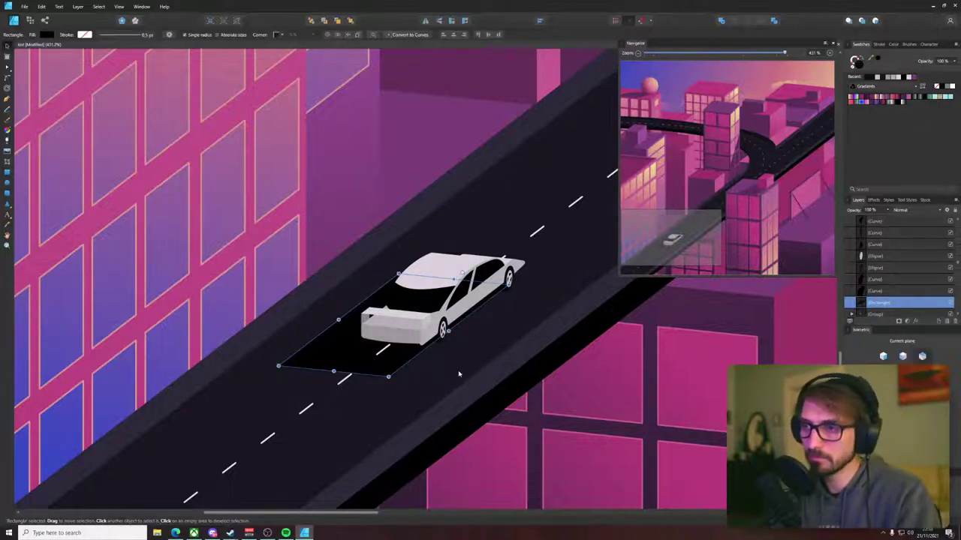
pyautogui.hotkey('ctrl', 'g')
pyautogui.scroll(-5, 459, 373)
pyautogui.scroll(5, 440, 371)
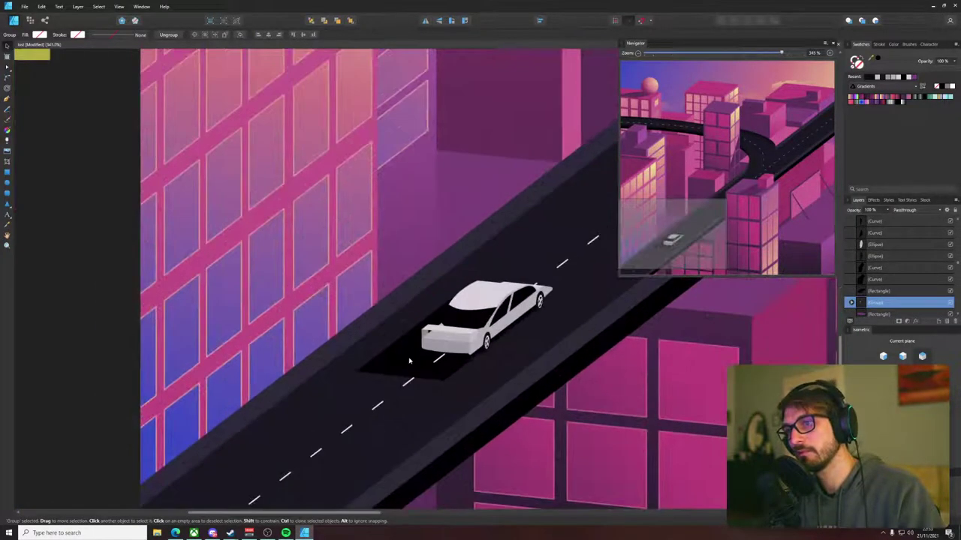
# - Round both corners of the black shadow behind the car with the Corner tool, adding a node along its rear edge
pyautogui.click(410, 362)
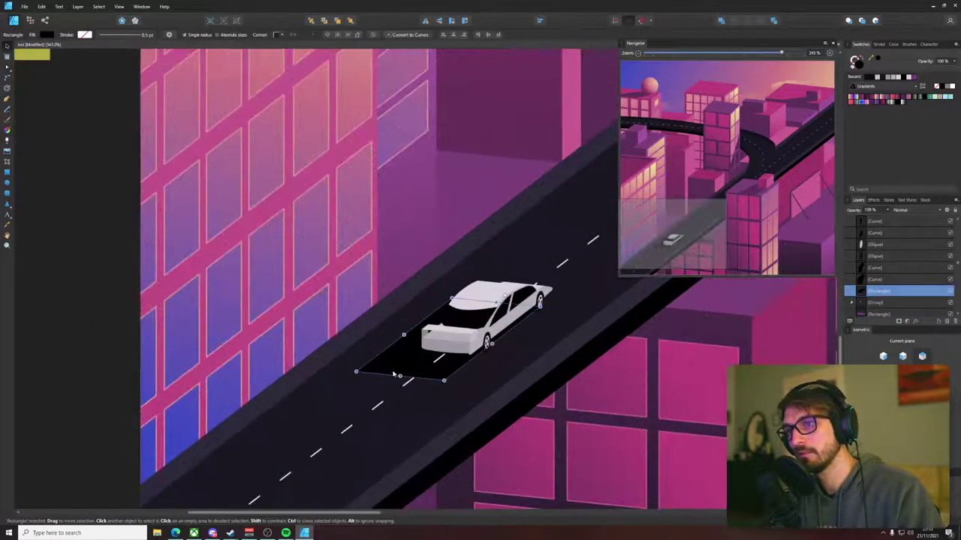
pyautogui.click(6, 77)
pyautogui.moveTo(356, 371); pyautogui.dragTo(384, 378)
pyautogui.press('a')
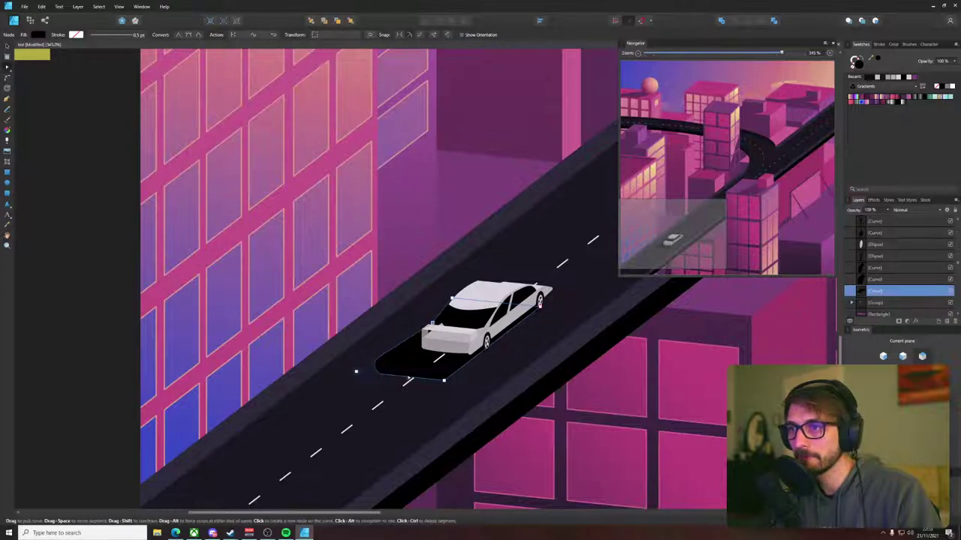
pyautogui.click(408, 377)
pyautogui.moveTo(407, 378)
pyautogui.mouseDown()
pyautogui.moveTo(406, 385)
pyautogui.moveTo(421, 371)
pyautogui.mouseUp()
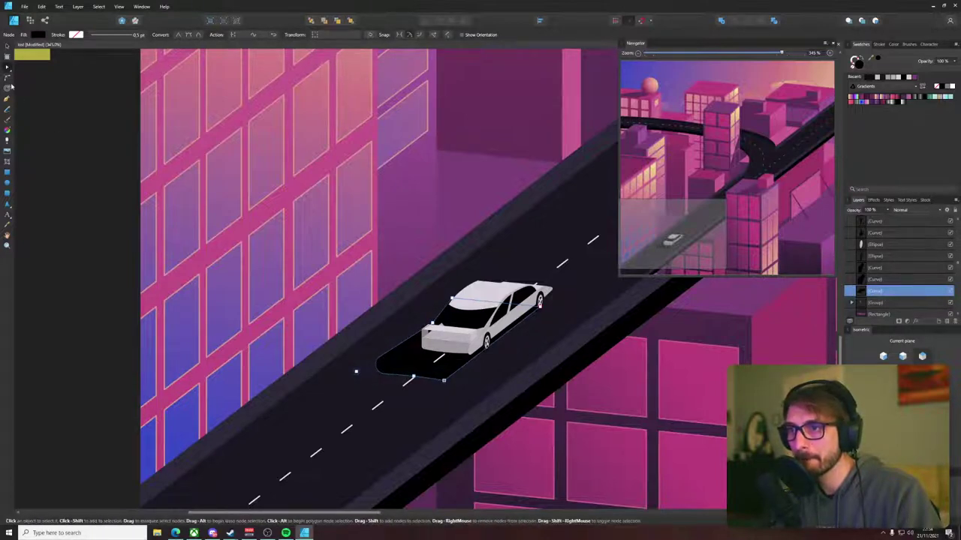
pyautogui.click(9, 87)
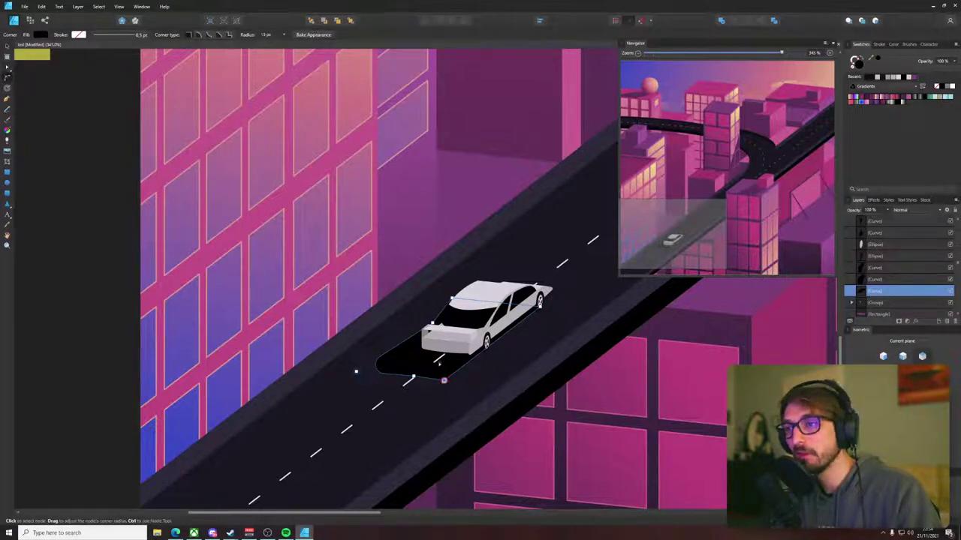
pyautogui.press('v')
pyautogui.click(412, 239)
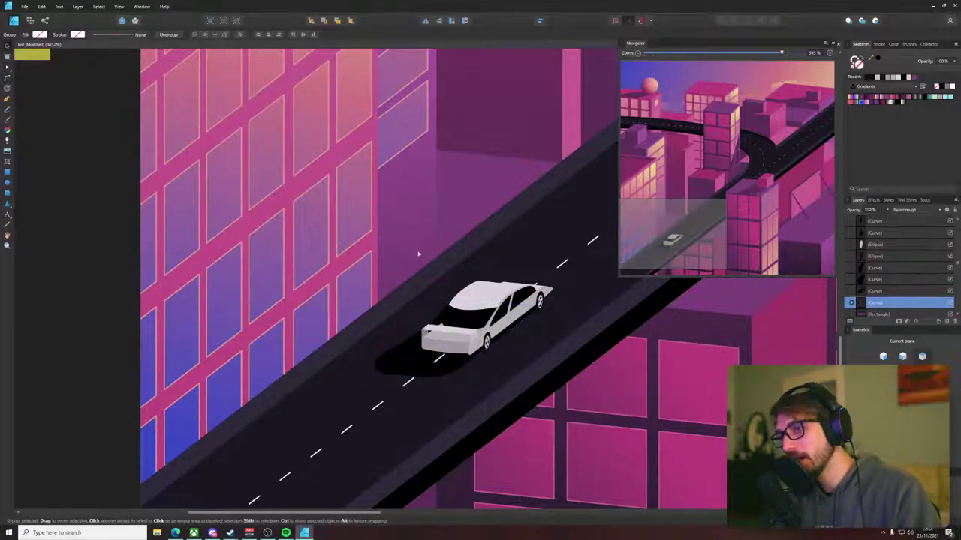
# - Recolour the car's shadow with the dark road tone near the junction using the Colour Picker
pyautogui.scroll(-7, 434, 297)
pyautogui.click(422, 391)
pyautogui.scroll(7, 473, 300)
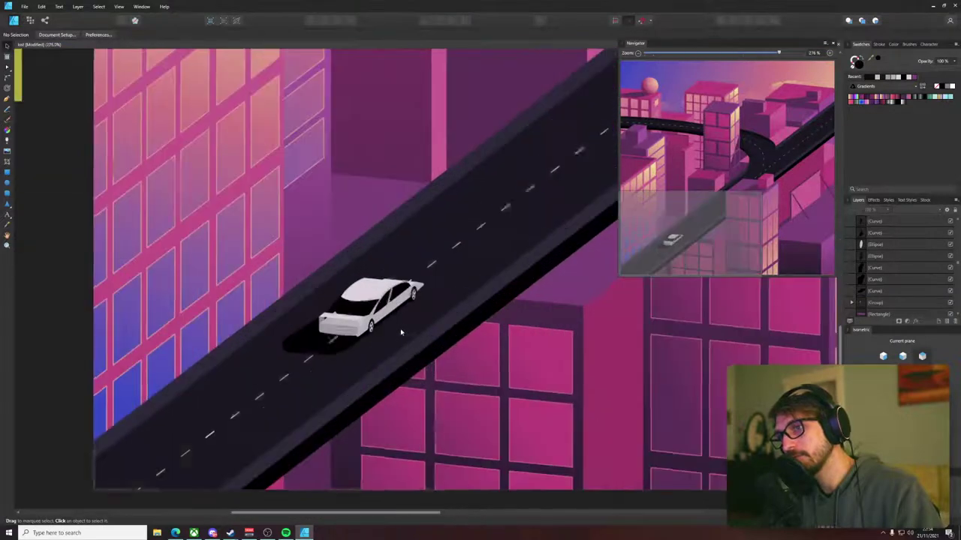
pyautogui.click(345, 349)
pyautogui.scroll(5, 353, 345)
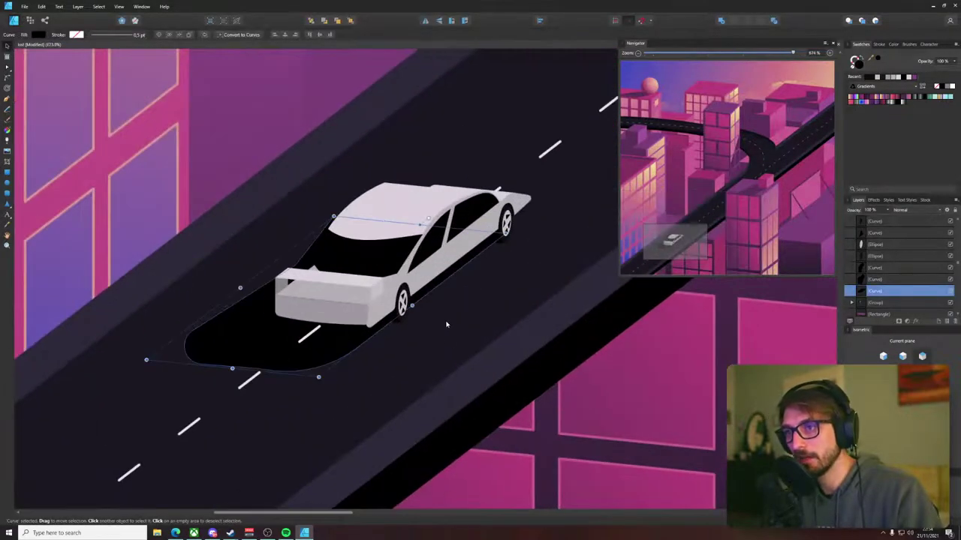
pyautogui.scroll(-4, 503, 386)
pyautogui.press('i')
pyautogui.click(503, 386)
pyautogui.scroll(-4, 503, 387)
pyautogui.moveTo(525, 150); pyautogui.dragTo(251, 438)
pyautogui.scroll(1, 251, 438)
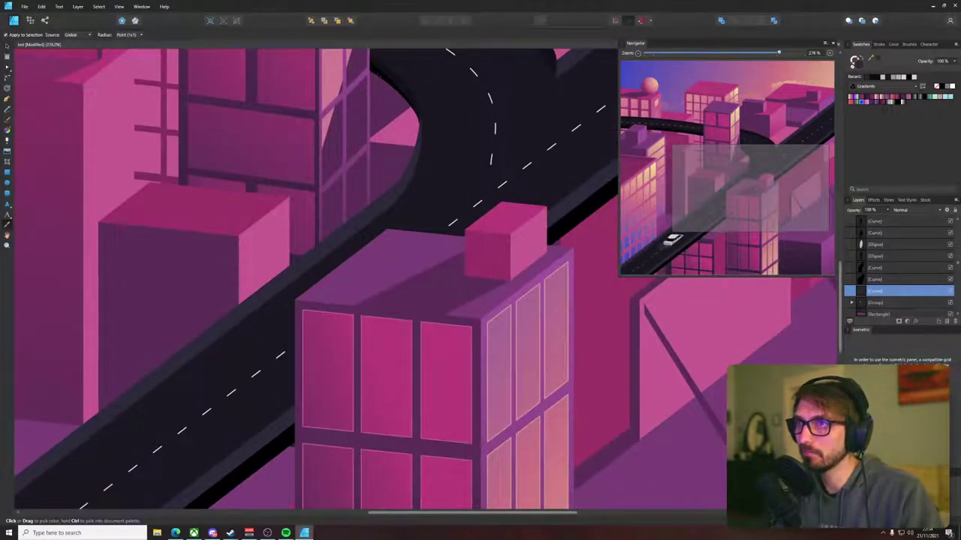
pyautogui.scroll(-2, 334, 241)
pyautogui.click(455, 114)
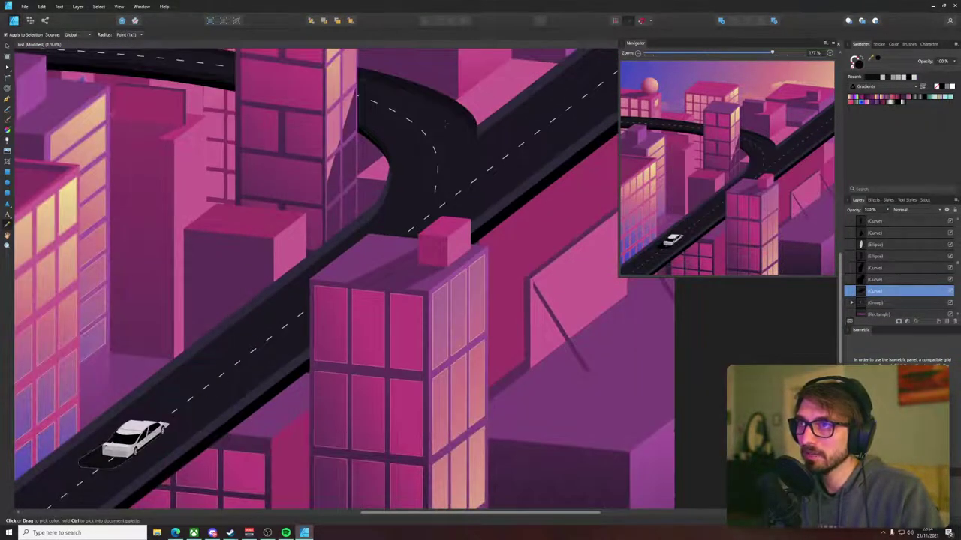
pyautogui.press('v')
pyautogui.click(189, 399)
# - Add nodes to the shadow's side edge with the Node tool and push the edge out around the base of the nearer wheel
pyautogui.moveTo(153, 449); pyautogui.dragTo(296, 358)
pyautogui.scroll(4, 304, 356)
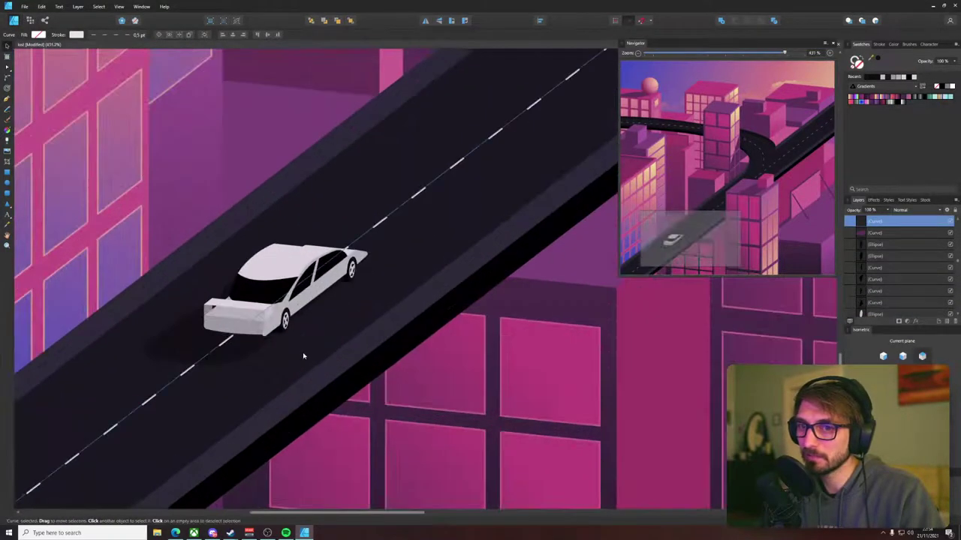
pyautogui.click(308, 355)
pyautogui.scroll(4, 289, 343)
pyautogui.scroll(3, 252, 332)
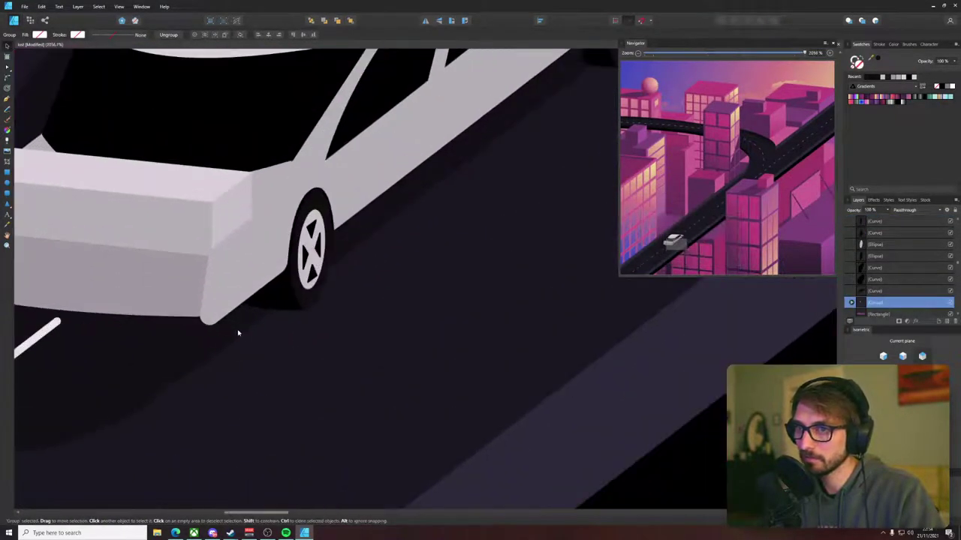
pyautogui.click(239, 333)
pyautogui.scroll(-3, 239, 334)
pyautogui.press('a')
pyautogui.scroll(-3, 240, 333)
pyautogui.scroll(5, 248, 330)
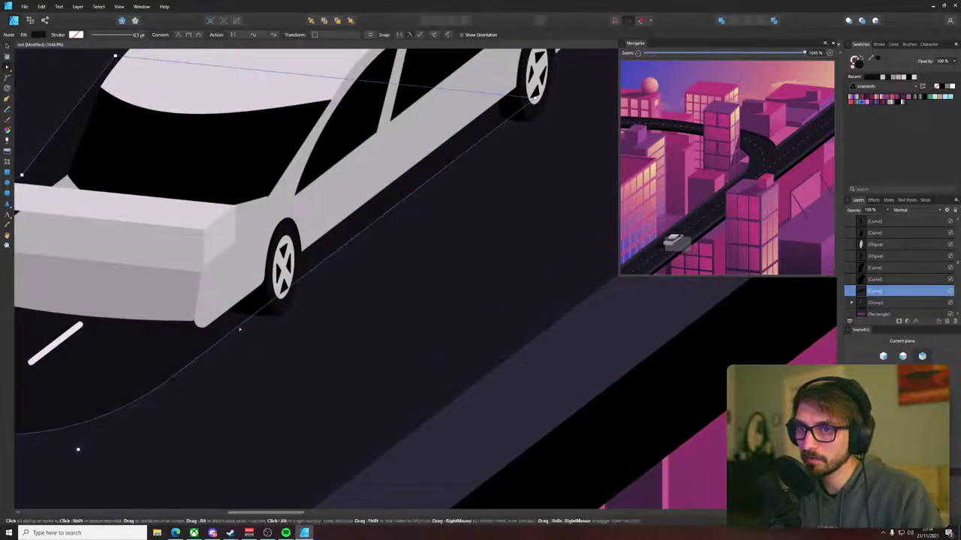
pyautogui.moveTo(248, 318); pyautogui.dragTo(219, 348)
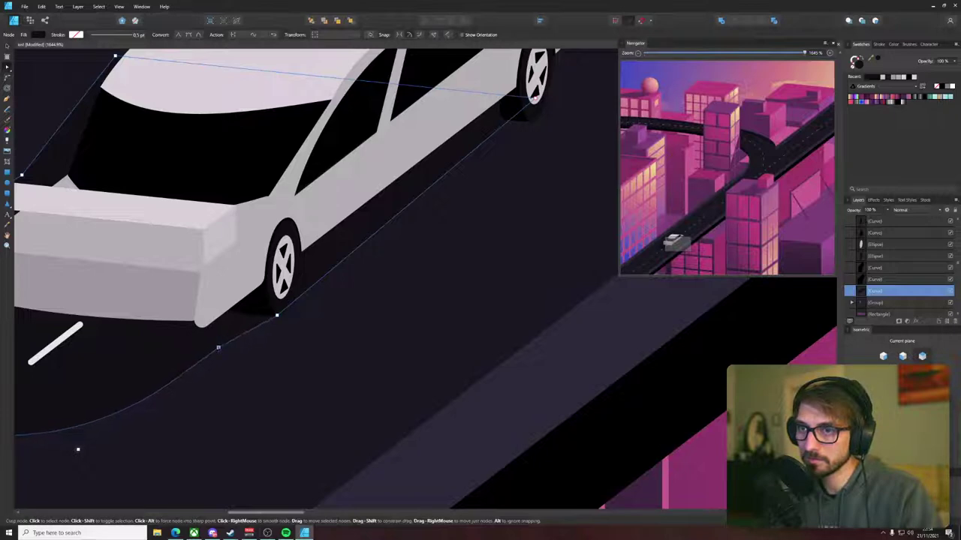
# - Lower the shadow's corner below the farther wheel and curve its edge inward between the two wheels with the Node tool
pyautogui.moveTo(534, 98); pyautogui.dragTo(373, 217)
pyautogui.click(501, 144)
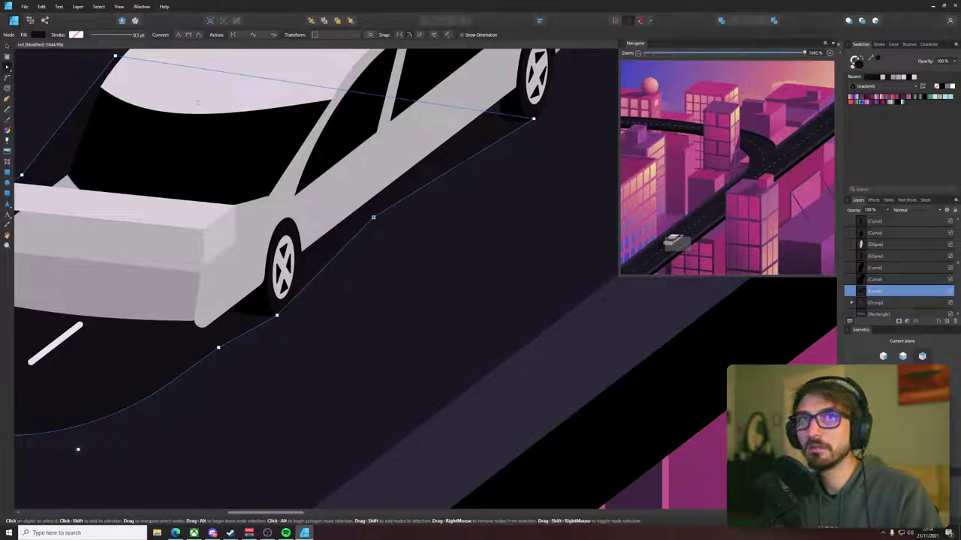
pyautogui.press('p')
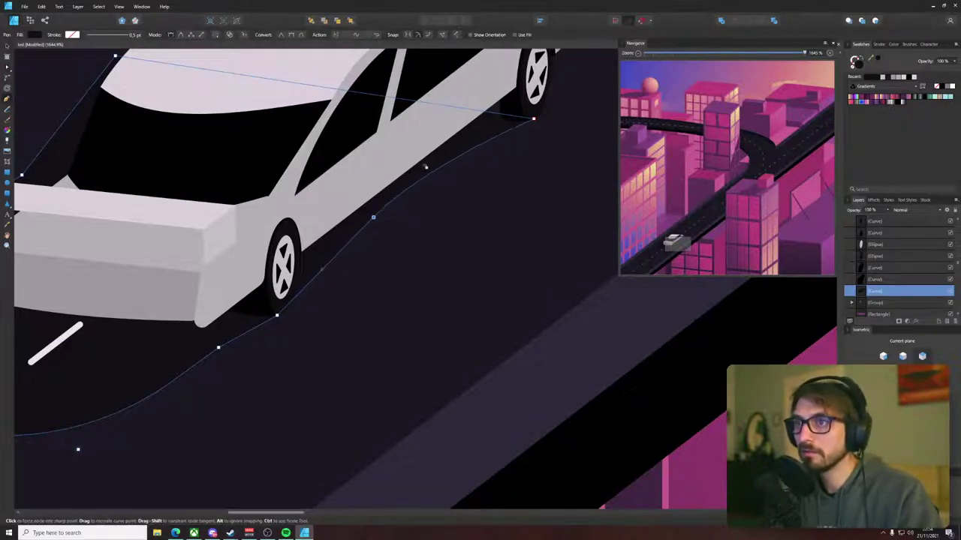
pyautogui.press('a')
pyautogui.moveTo(374, 218); pyautogui.dragTo(385, 207)
pyautogui.click(453, 244)
pyautogui.scroll(-8, 456, 249)
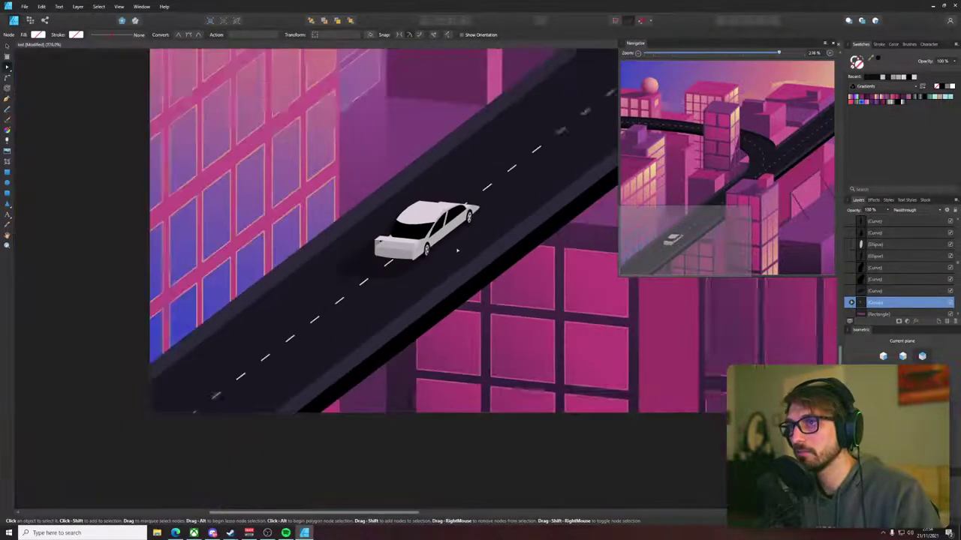
pyautogui.scroll(-4, 467, 252)
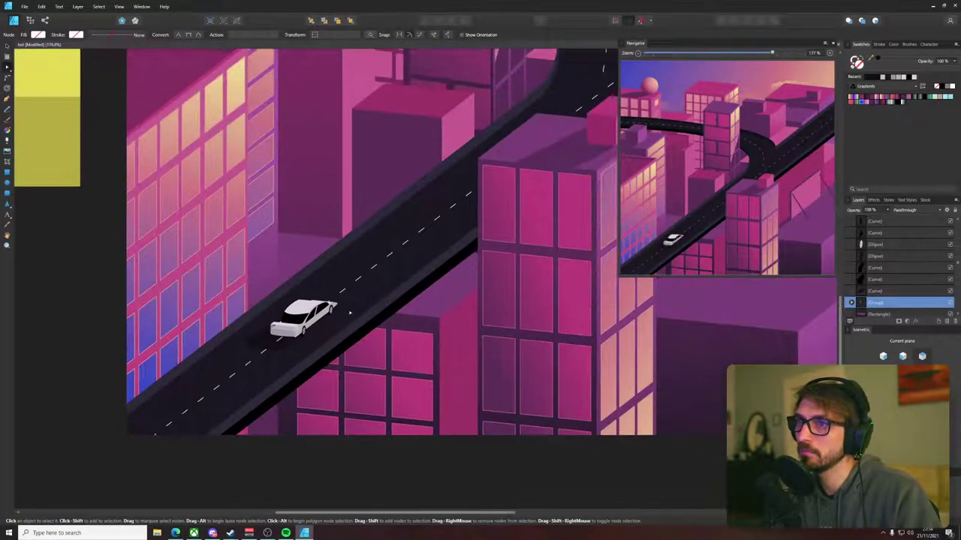
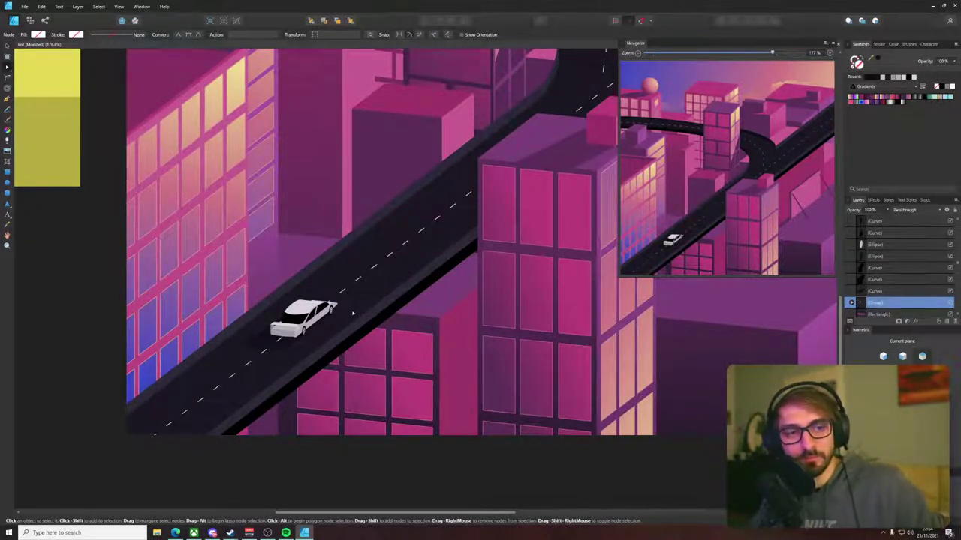
# - Select all the shapes that make up the car, leaving out the shadow, and group them
pyautogui.scroll(6, 352, 313)
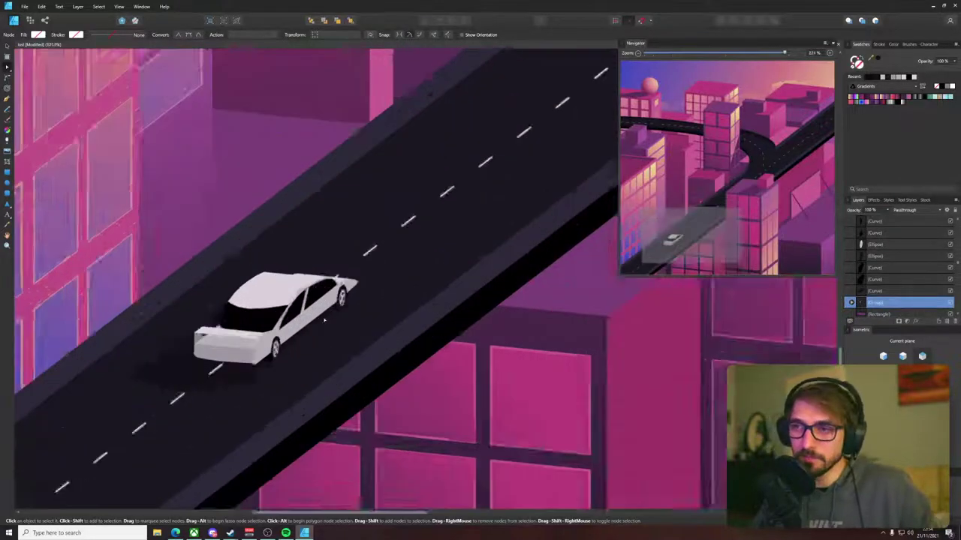
pyautogui.scroll(-3, 312, 317)
pyautogui.scroll(-5, 303, 316)
pyautogui.scroll(2, 206, 343)
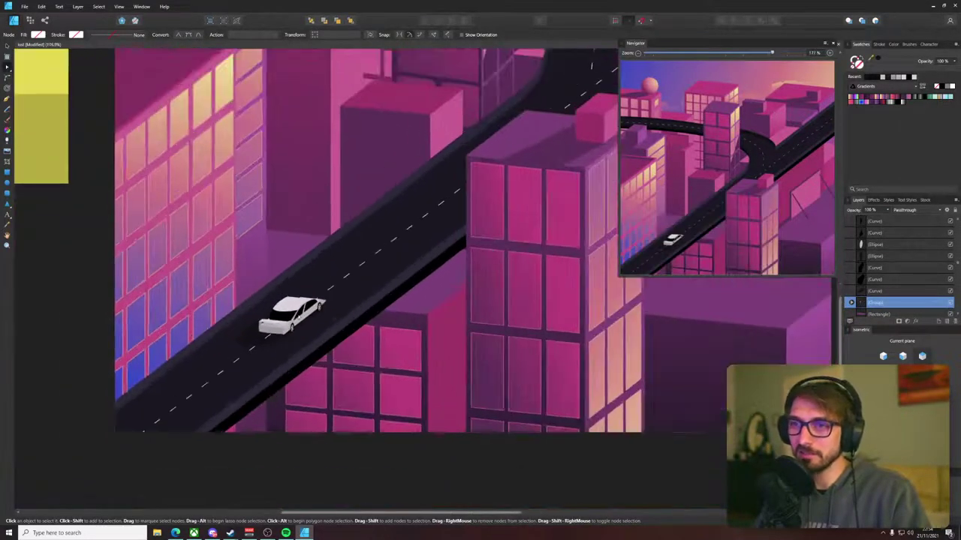
pyautogui.moveTo(58, 289); pyautogui.dragTo(331, 350)
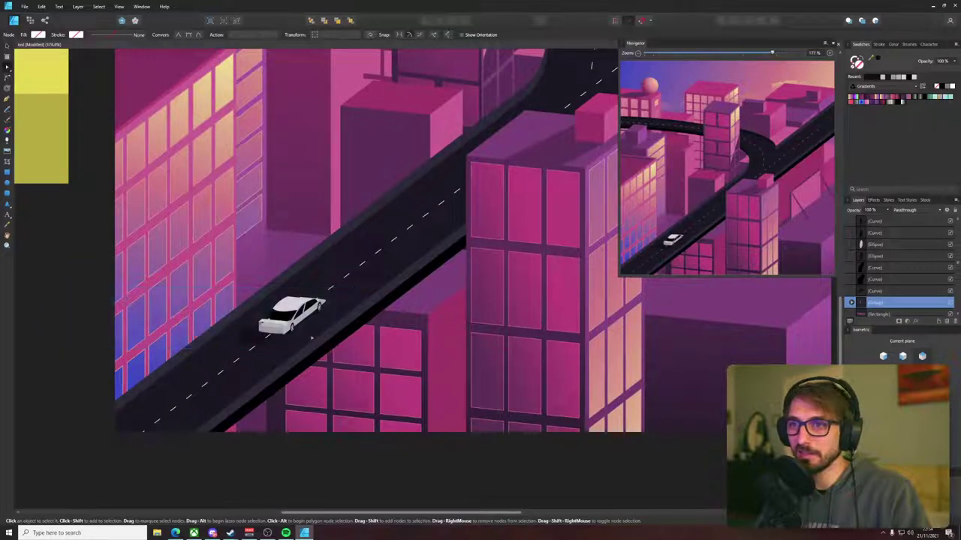
pyautogui.moveTo(331, 472); pyautogui.dragTo(246, 273)
pyautogui.scroll(4, 319, 381)
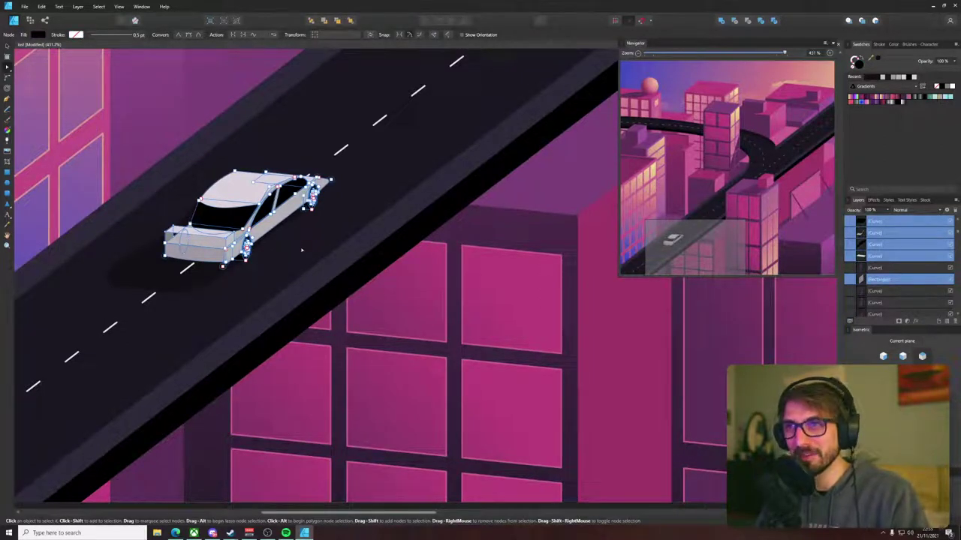
pyautogui.press('v')
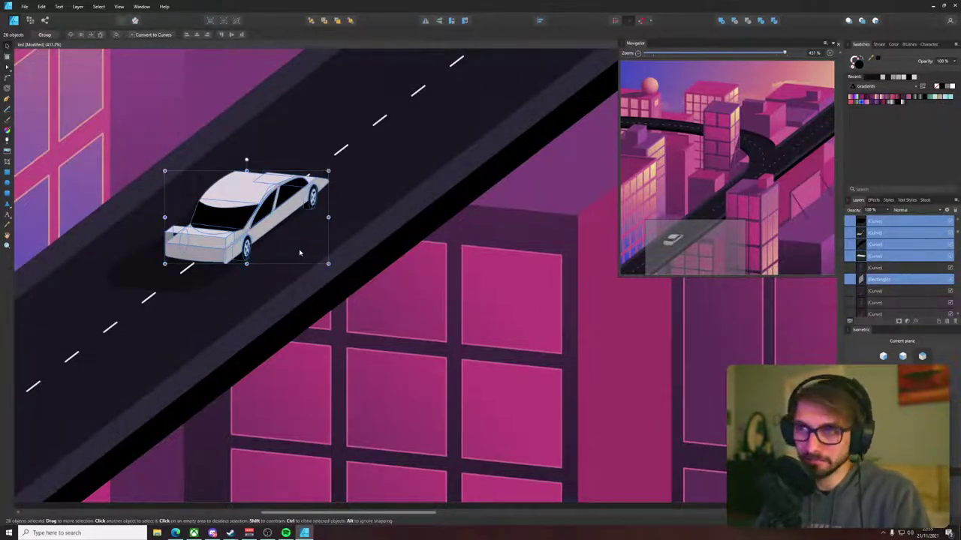
pyautogui.hotkey('ctrl', 'g')
# - Draw a small circular tail light on the car's rear panel and copy it to the panel's opposite end
pyautogui.scroll(2, 299, 255)
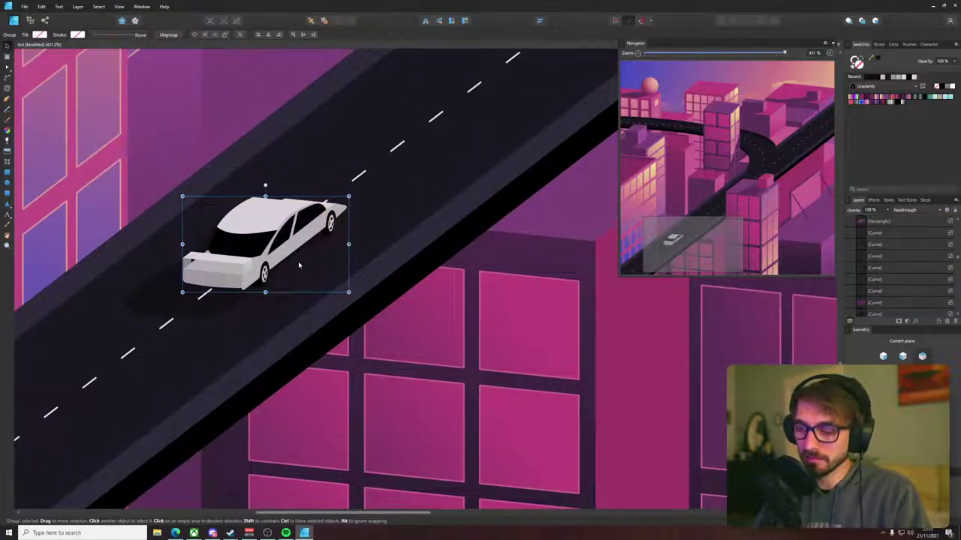
pyautogui.scroll(4, 298, 262)
pyautogui.scroll(5, 263, 306)
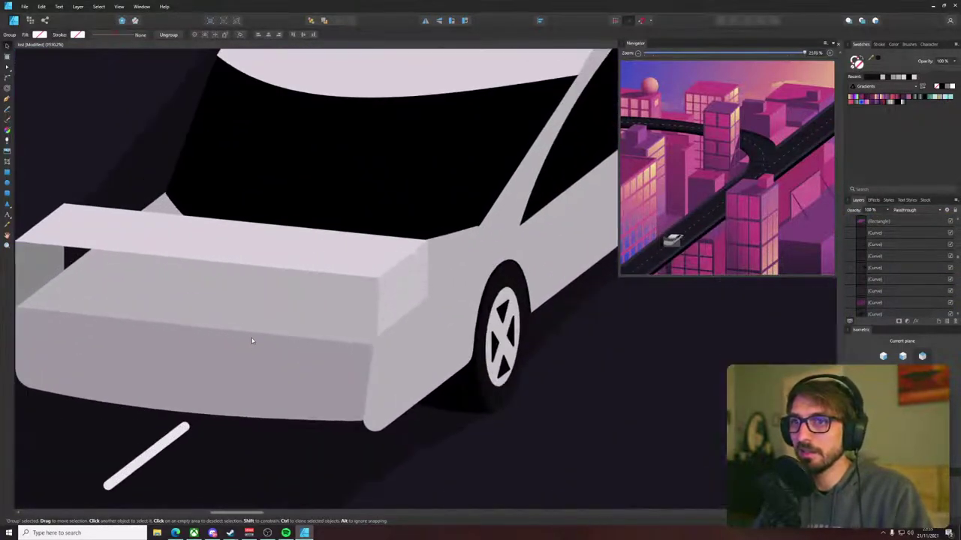
pyautogui.press('m')
pyautogui.moveTo(208, 284); pyautogui.dragTo(241, 317)
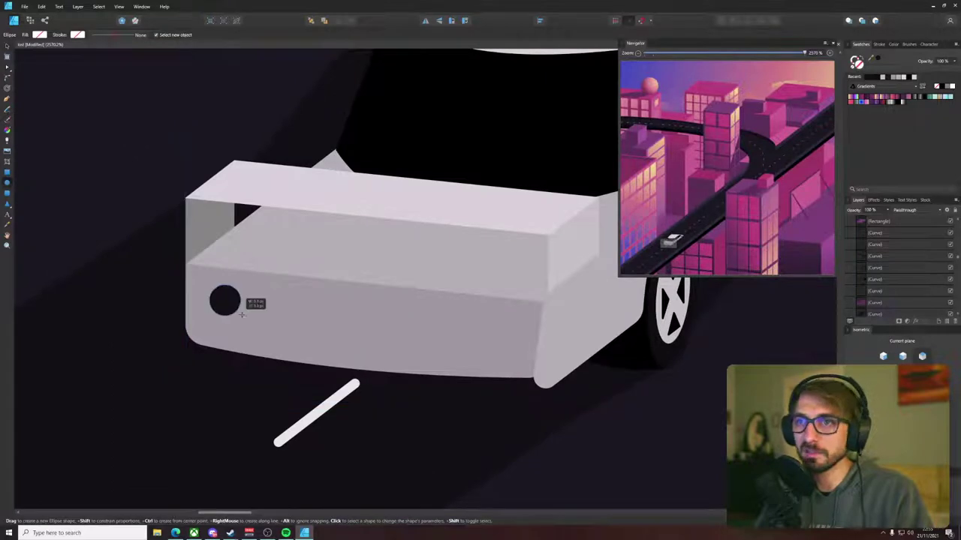
pyautogui.press('v')
pyautogui.moveTo(229, 303)
pyautogui.mouseDown()
pyautogui.moveTo(214, 295)
pyautogui.moveTo(520, 329)
pyautogui.mouseUp()
# - Fill the tail light nearest the wheel with a pink from the colour palette using the Colour Picker
pyautogui.scroll(-14, 521, 329)
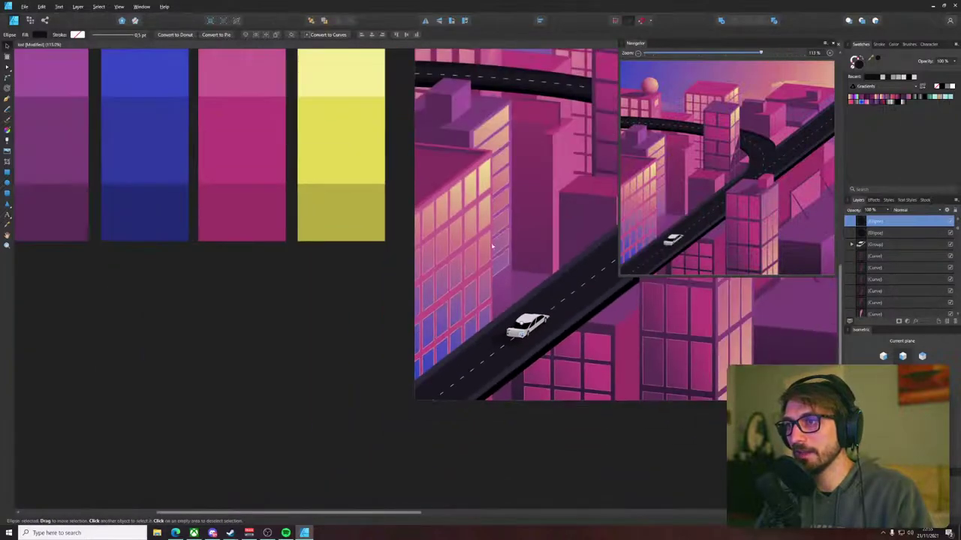
pyautogui.moveTo(498, 249); pyautogui.dragTo(523, 359)
pyautogui.press('i')
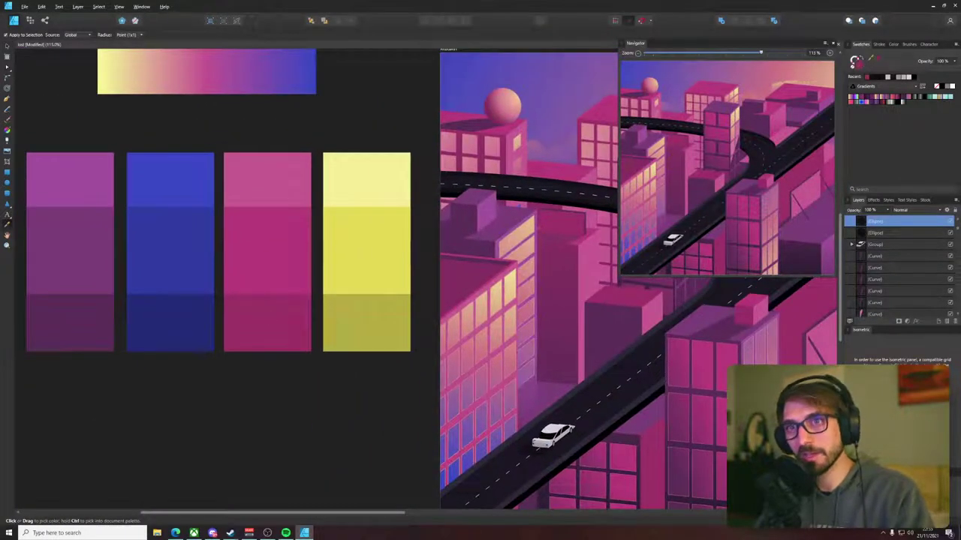
pyautogui.press('v')
pyautogui.click(412, 406)
# - Fill the unfilled tail light at the rear panel's far end with the pink sampled from the other tail light
pyautogui.scroll(9, 542, 446)
pyautogui.scroll(1, 427, 390)
pyautogui.click(426, 389)
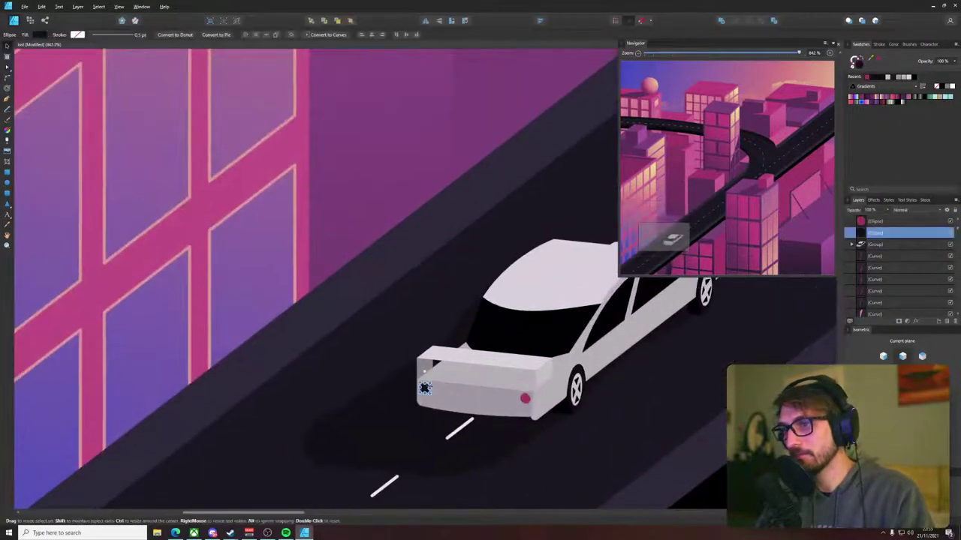
pyautogui.scroll(3, 526, 409)
pyautogui.press('i')
pyautogui.click(556, 386)
pyautogui.press('v')
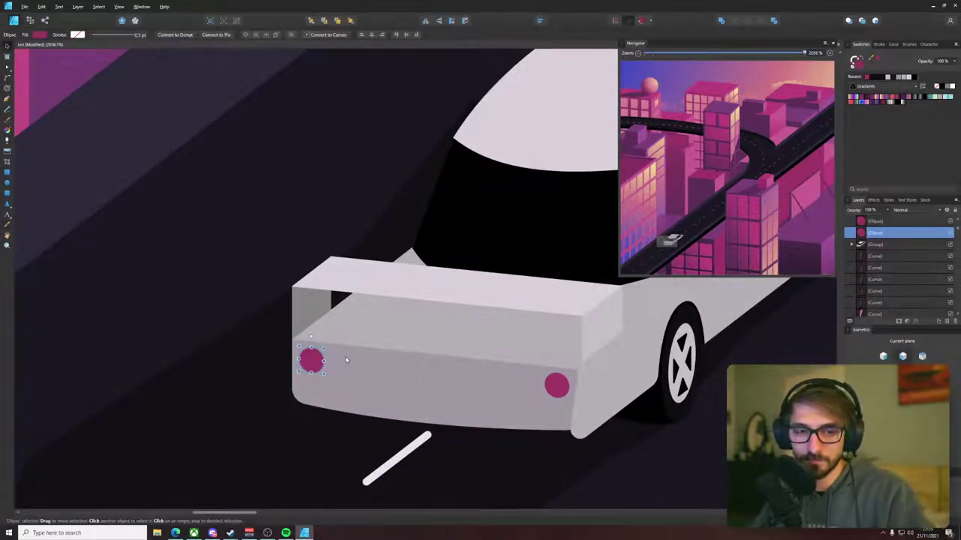
# - Draw a small circular exhaust opening below the rear bumper, copy it toward the opposite end, and shift both slightly toward the visible wheel
pyautogui.scroll(1, 403, 354)
pyautogui.click(7, 192)
pyautogui.moveTo(401, 423)
pyautogui.mouseDown()
pyautogui.moveTo(430, 442)
pyautogui.moveTo(160, 417)
pyautogui.moveTo(170, 419)
pyautogui.mouseUp()
pyautogui.press('v')
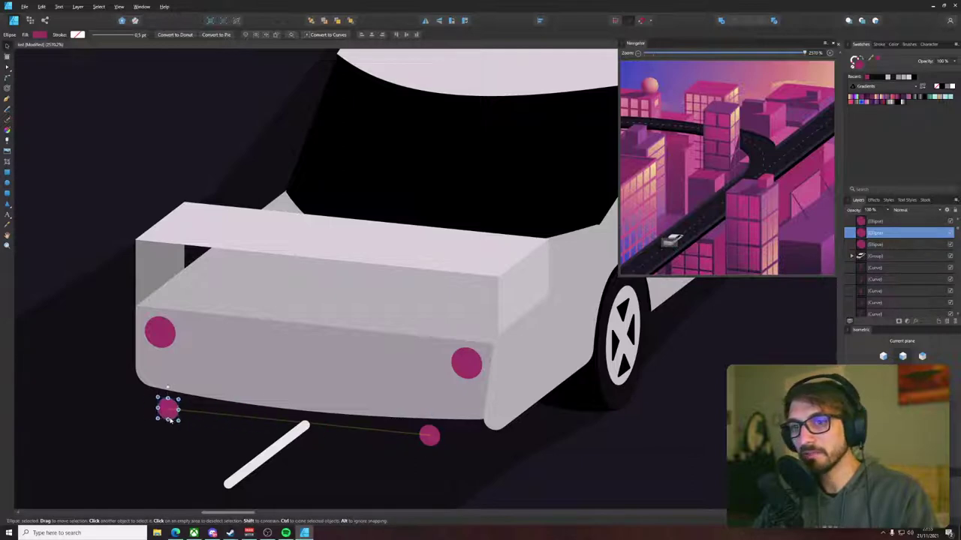
pyautogui.keyDown('shift'); pyautogui.click(429, 435); pyautogui.keyUp('shift')
pyautogui.moveTo(431, 436); pyautogui.dragTo(442, 435)
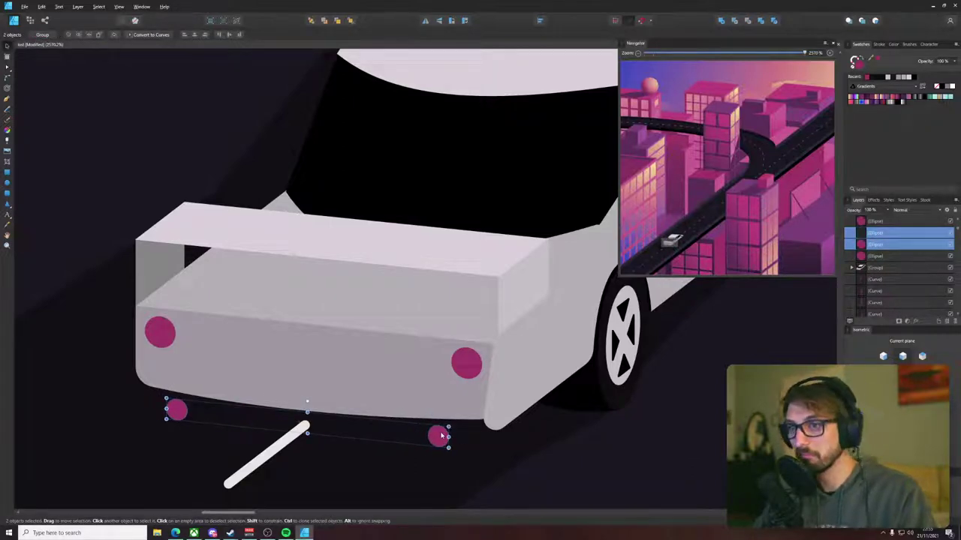
# - Fill both exhaust openings with the black sampled from the rear tyre using the Colour Picker
pyautogui.press('i')
pyautogui.click(587, 395)
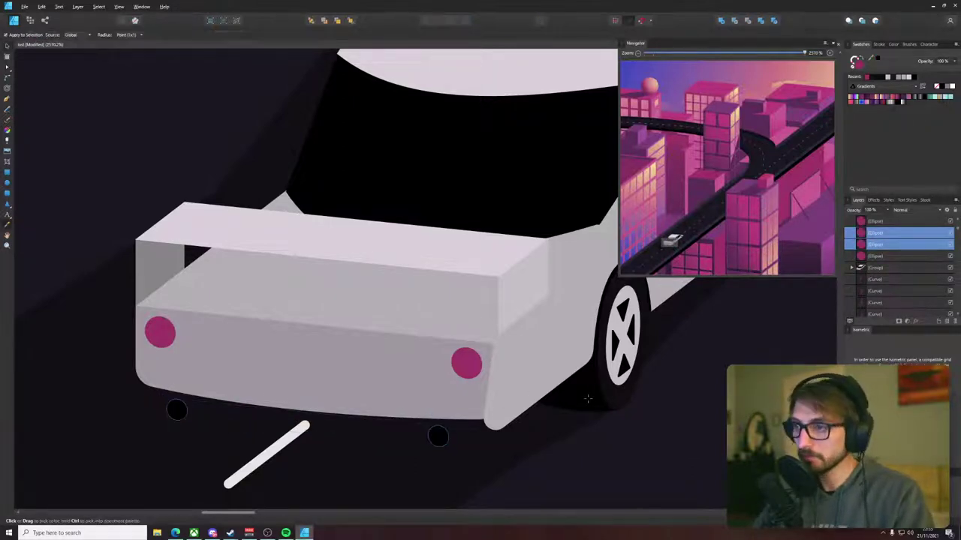
pyautogui.press('v')
# - Draw a four-cornered exhaust pipe with the Pen tool, running from the opening farthest from the wheel up behind the bumper
pyautogui.click(200, 436)
pyautogui.scroll(4, 182, 416)
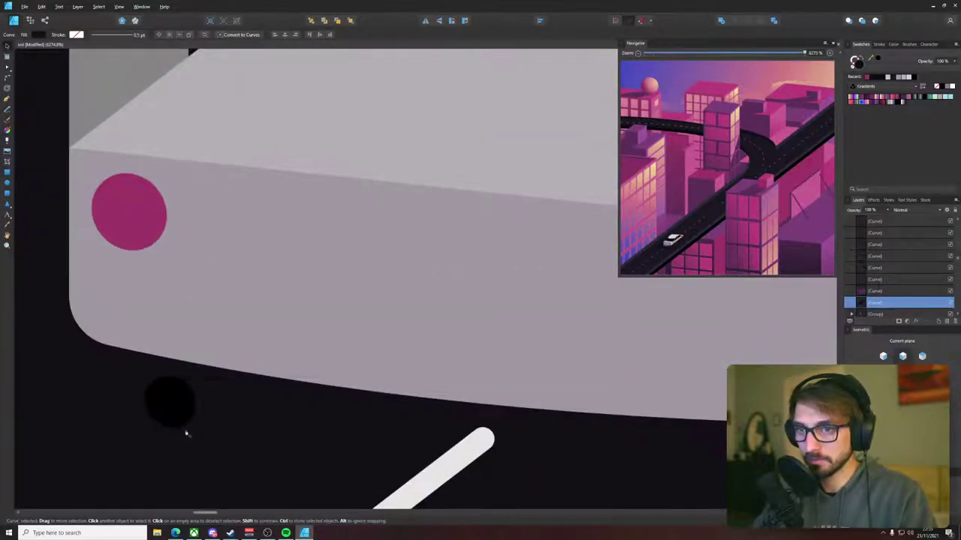
pyautogui.press('p')
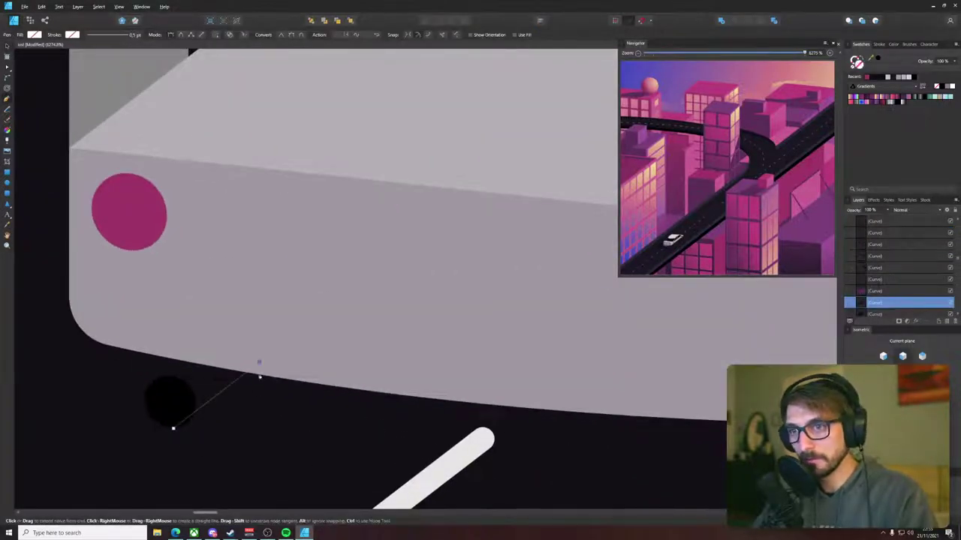
pyautogui.click(172, 430)
pyautogui.press('a')
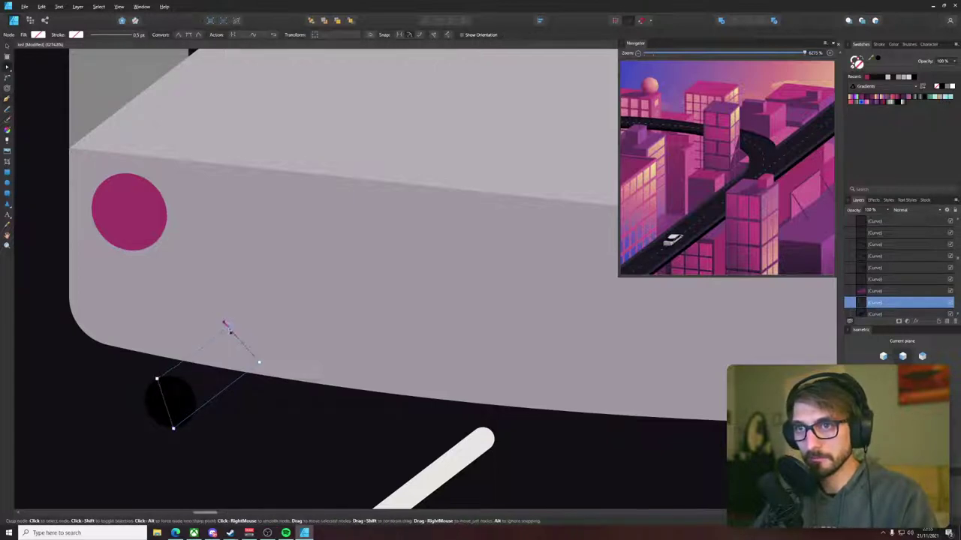
# - Fill the exhaust pipe with a light grey sampled from the car body using the Colour Picker
pyautogui.scroll(-5, 227, 328)
pyautogui.press('i')
pyautogui.scroll(3, 225, 354)
pyautogui.press('v')
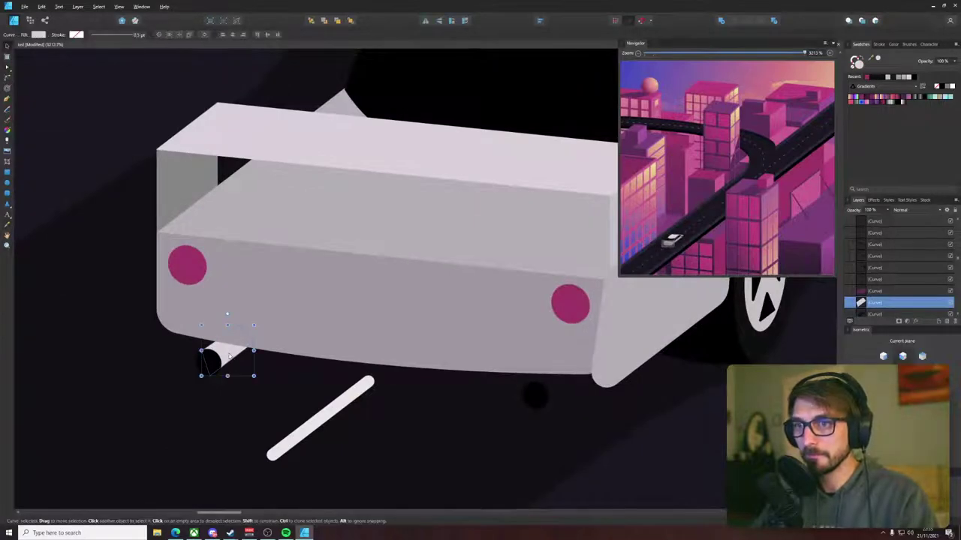
pyautogui.press('i')
pyautogui.press('v')
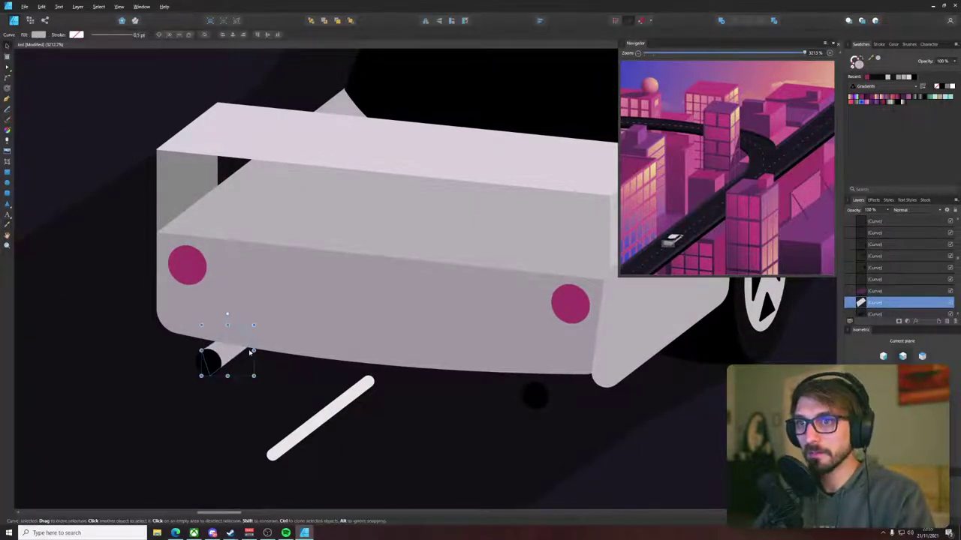
# - Copy the exhaust pipe to the opening nearest the wheel and fit its corners to that opening with the Node tool
pyautogui.moveTo(234, 358); pyautogui.dragTo(558, 380)
pyautogui.scroll(-3, 637, 425)
pyautogui.scroll(6, 596, 414)
pyautogui.click(502, 342)
pyautogui.press('a')
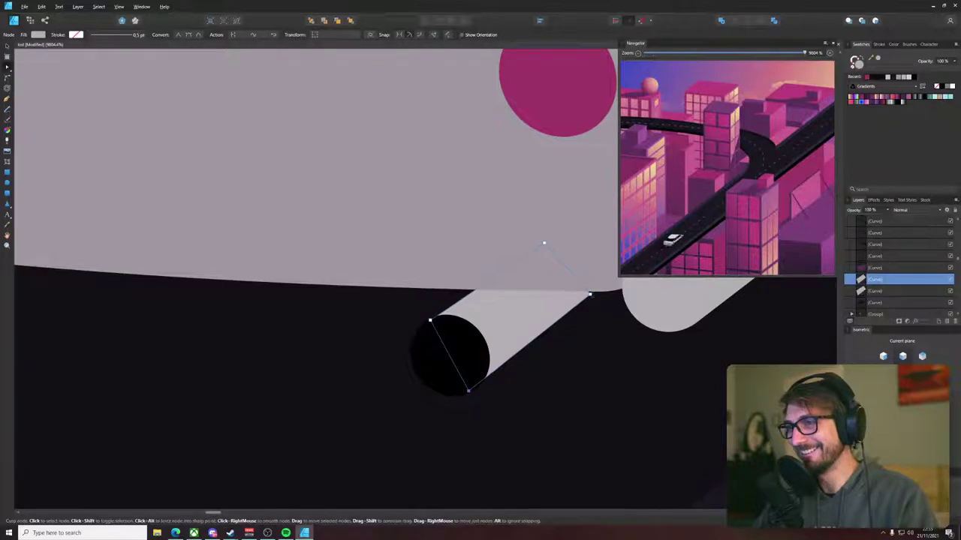
pyautogui.click(610, 392)
pyautogui.scroll(-2, 609, 392)
pyautogui.scroll(-5, 610, 392)
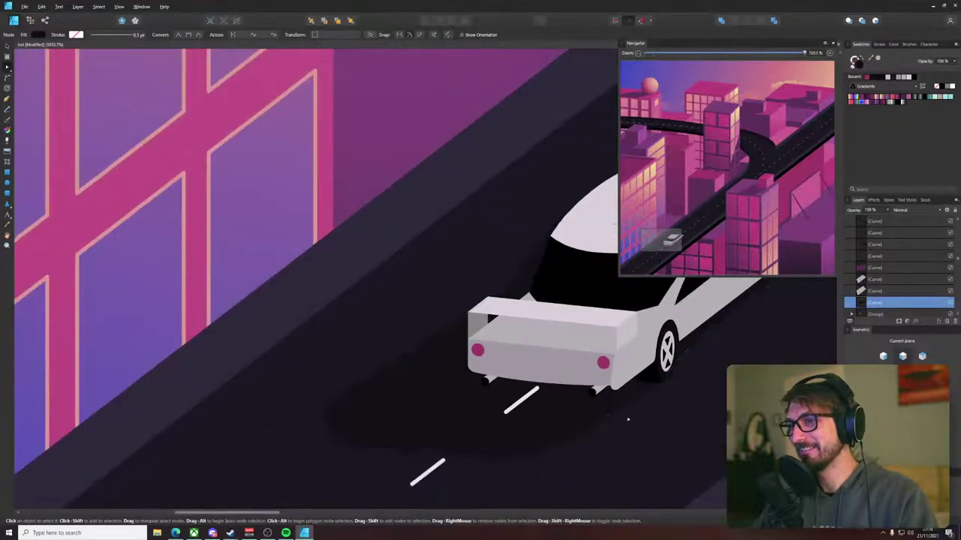
pyautogui.scroll(6, 451, 387)
pyautogui.click(451, 387)
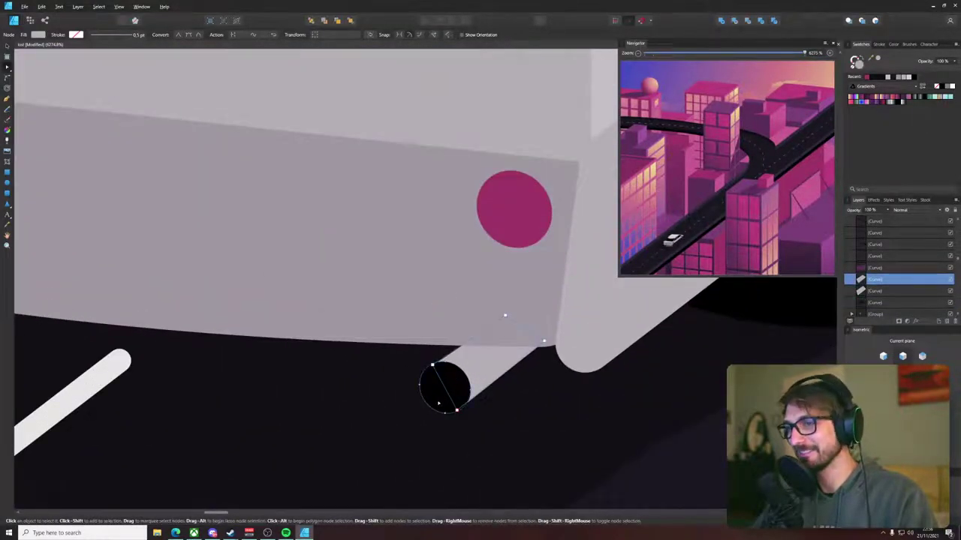
pyautogui.press('v')
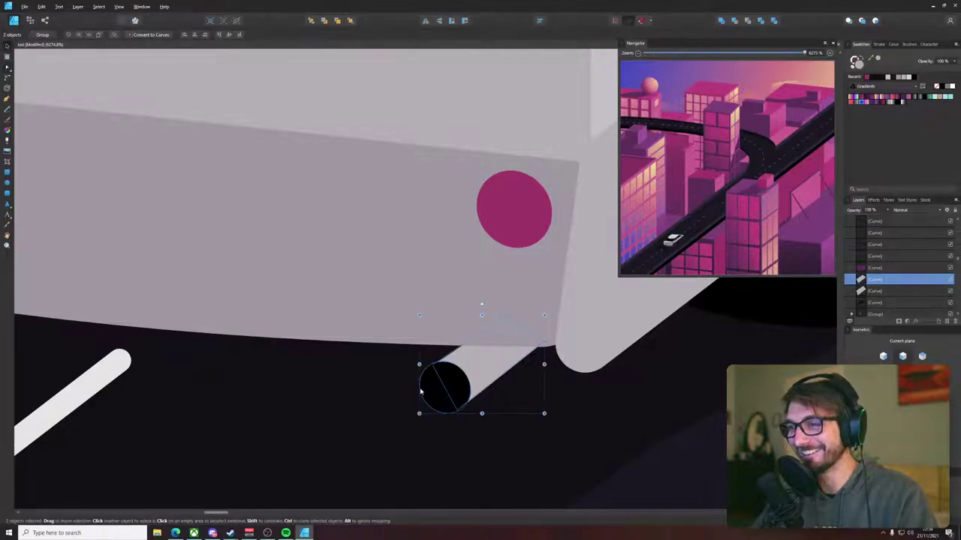
pyautogui.scroll(-2, 387, 399)
pyautogui.moveTo(277, 392); pyautogui.dragTo(388, 391)
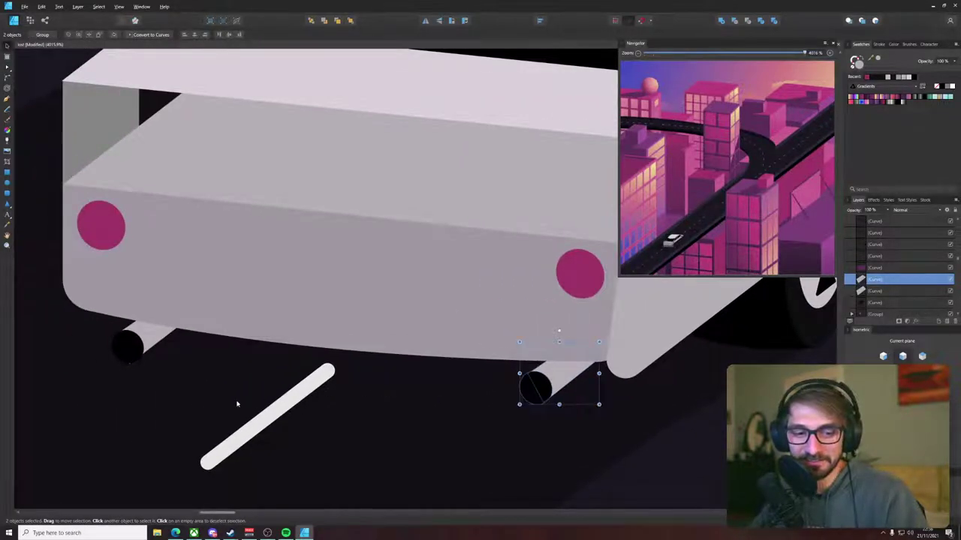
# - Move the lower corner of the pipe farthest from the wheel to meet the edge of its exhaust opening
pyautogui.click(130, 349)
pyautogui.scroll(5, 131, 349)
pyautogui.click(167, 321)
pyautogui.press('a')
pyautogui.moveTo(127, 398); pyautogui.dragTo(150, 387)
pyautogui.click(170, 390)
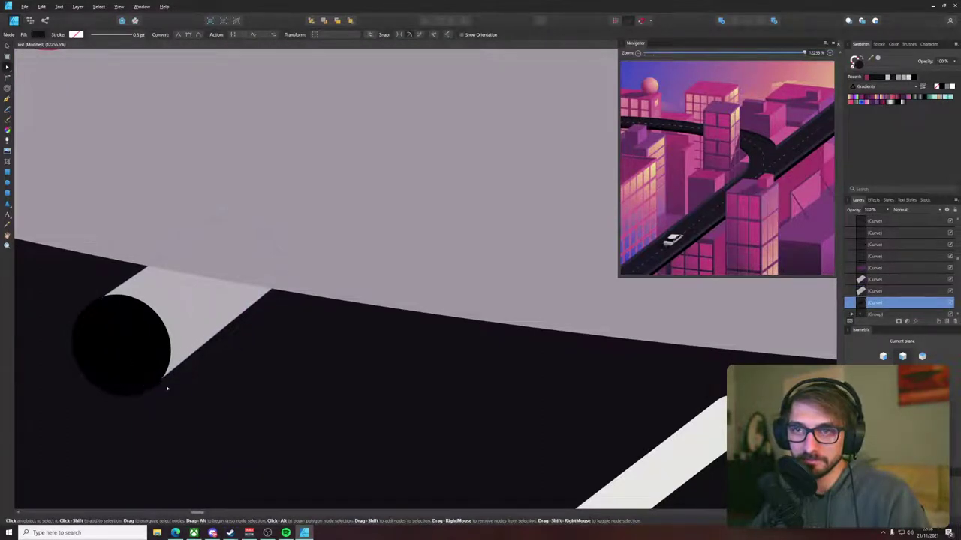
# - Give the exhaust opening farthest from the wheel a light grey stroke from the recent colours
pyautogui.click(92, 335)
pyautogui.click(879, 44)
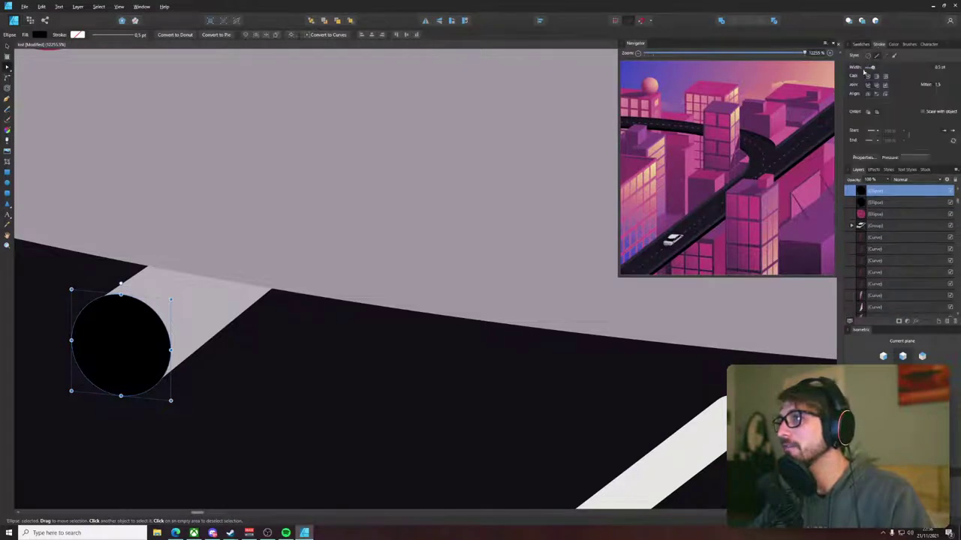
pyautogui.click(860, 46)
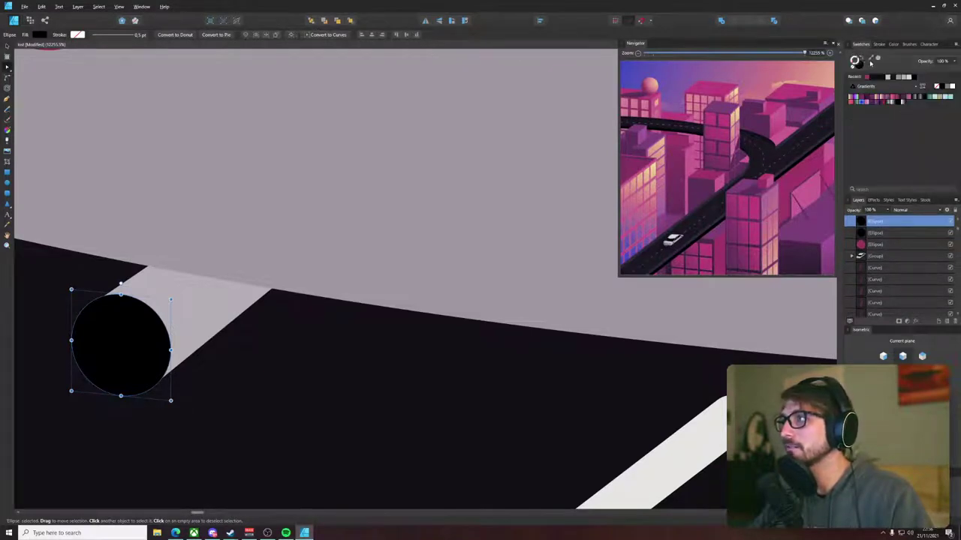
pyautogui.click(912, 77)
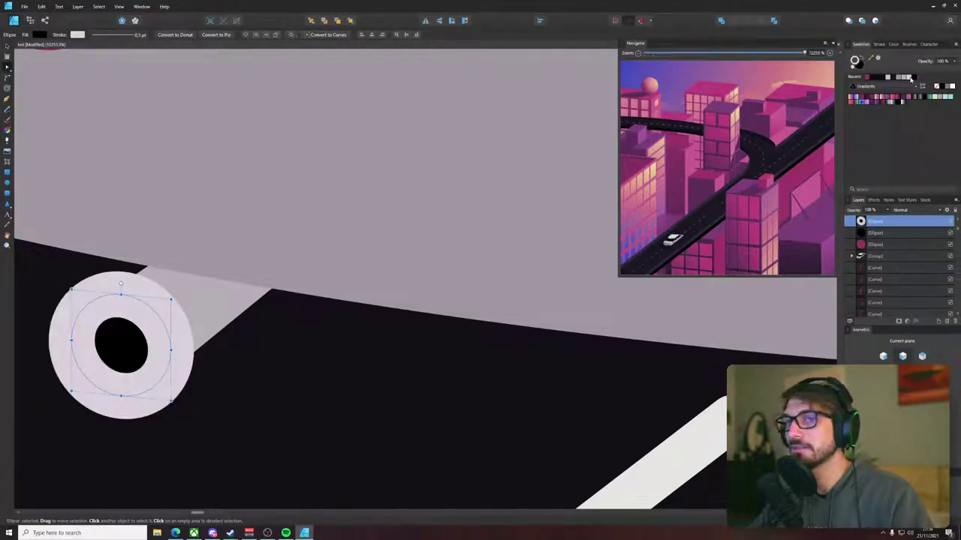
# - Set the exhaust opening's stroke width to 0.1 pt and place the stroke in front of the fill
pyautogui.click(878, 44)
pyautogui.moveTo(871, 69); pyautogui.dragTo(866, 67)
pyautogui.click(870, 112)
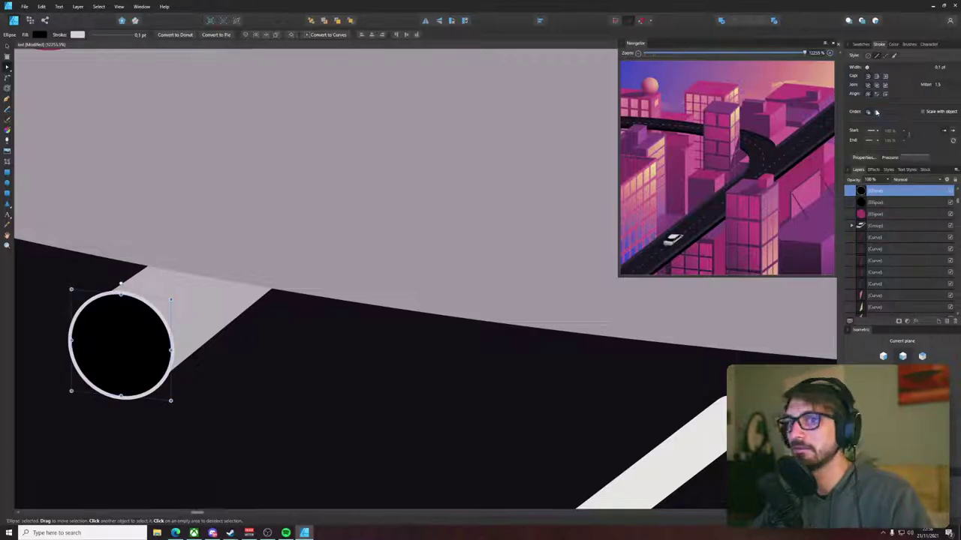
pyautogui.click(876, 112)
pyautogui.moveTo(868, 68); pyautogui.dragTo(867, 67)
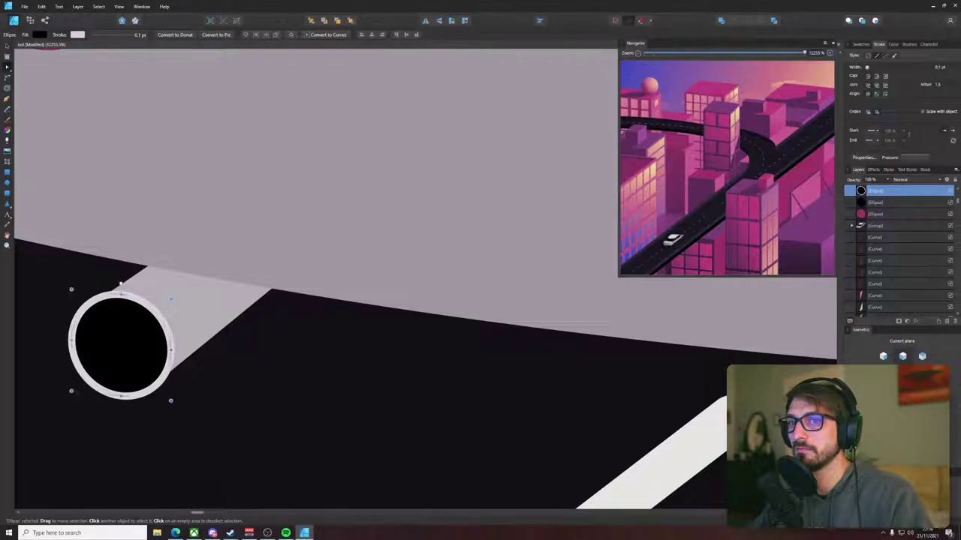
# - Move the upper corner of the farther exhaust pipe out to the edge of the outlined opening
pyautogui.click(155, 288)
pyautogui.moveTo(95, 300); pyautogui.dragTo(85, 305)
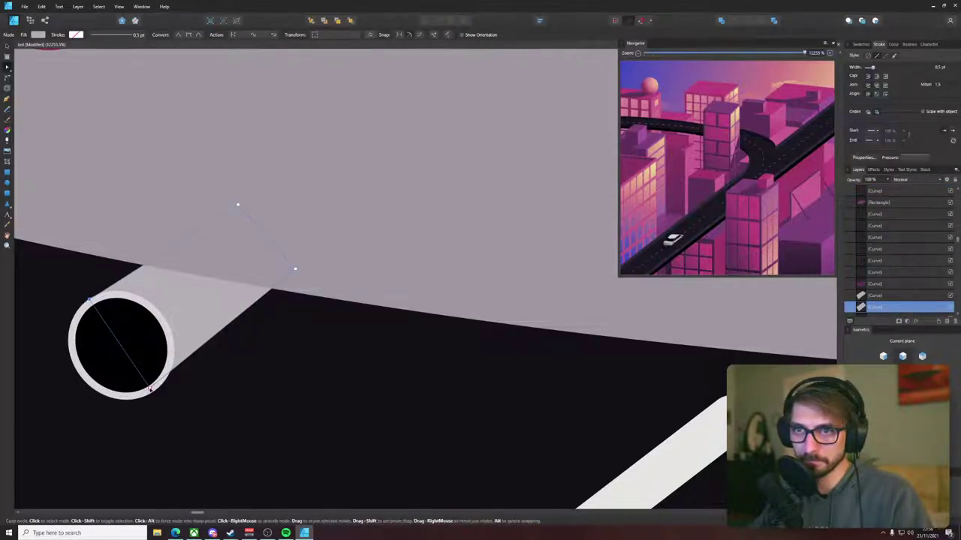
pyautogui.scroll(-10, 303, 358)
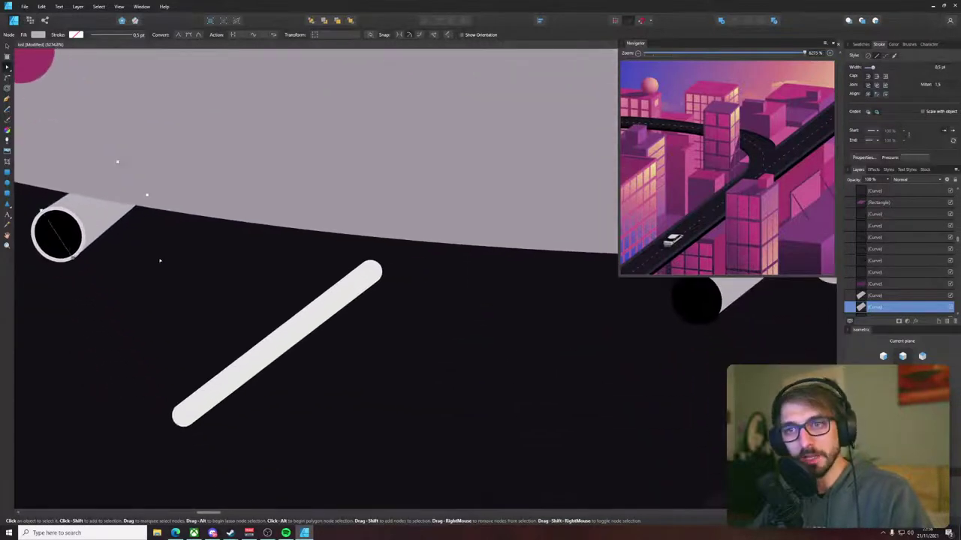
# - Delete the plain exhaust opening nearest the wheel and replace it with a copy of the outlined one
pyautogui.press('v')
pyautogui.scroll(-2, 303, 358)
pyautogui.click(509, 323)
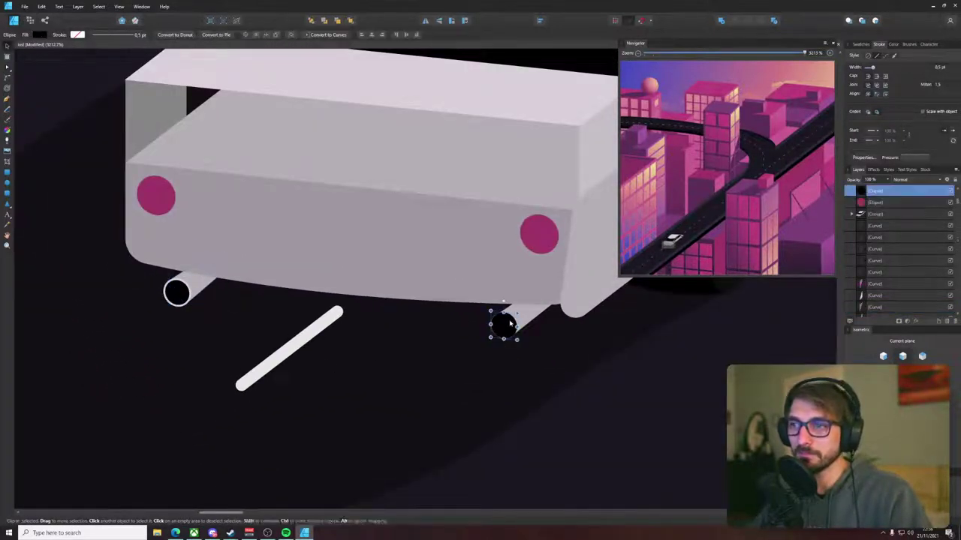
pyautogui.press('Delete')
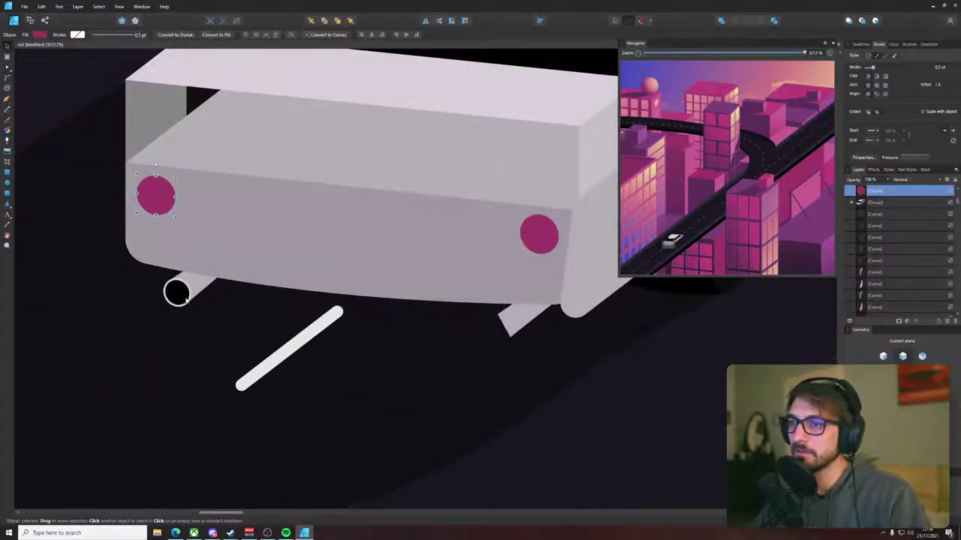
pyautogui.click(176, 298)
pyautogui.moveTo(184, 300); pyautogui.dragTo(503, 353)
pyautogui.moveTo(601, 286); pyautogui.dragTo(521, 293)
# - Move the two outer corners of the pipe nearest the wheel to the edge of its outlined opening with the Node tool
pyautogui.scroll(7, 435, 330)
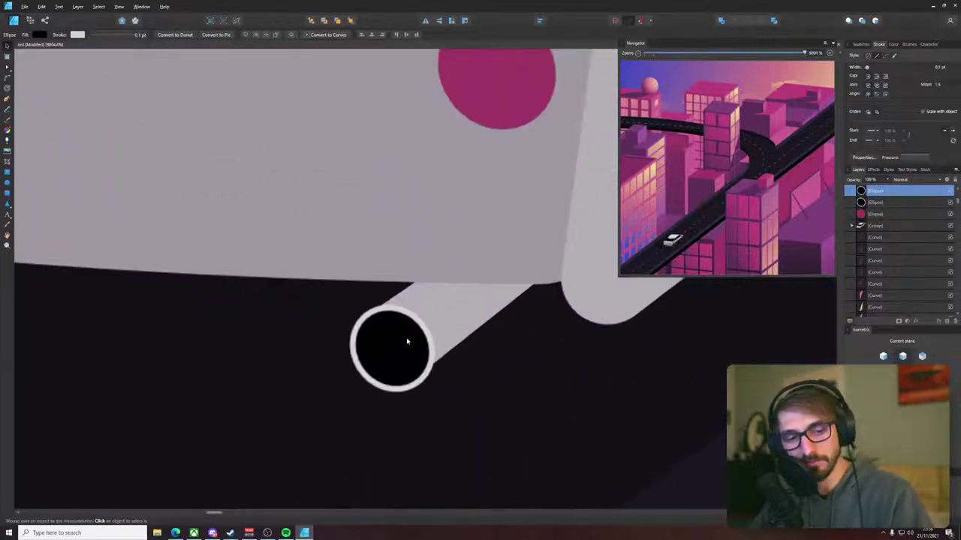
pyautogui.doubleClick(422, 286)
pyautogui.moveTo(345, 305); pyautogui.dragTo(340, 300)
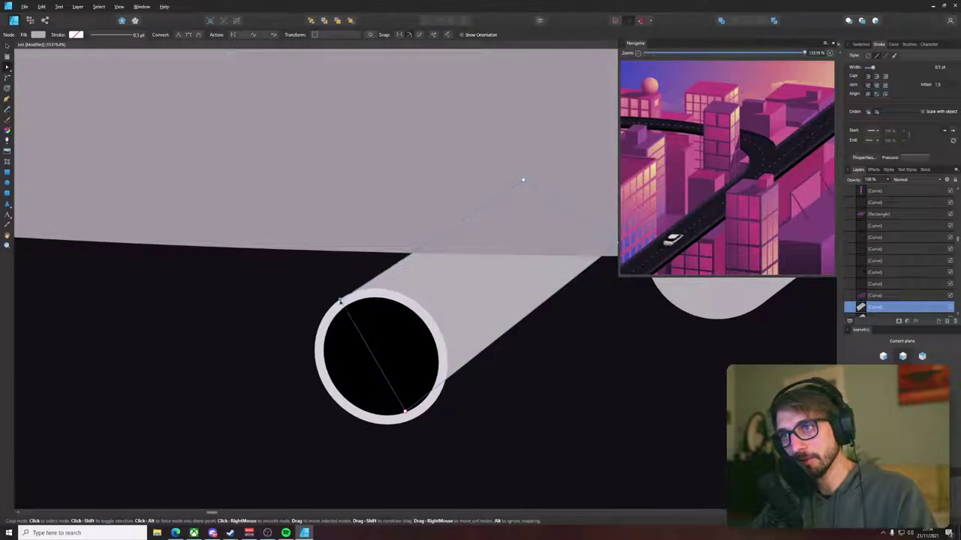
pyautogui.moveTo(406, 413); pyautogui.dragTo(417, 416)
pyautogui.moveTo(521, 177); pyautogui.dragTo(472, 193)
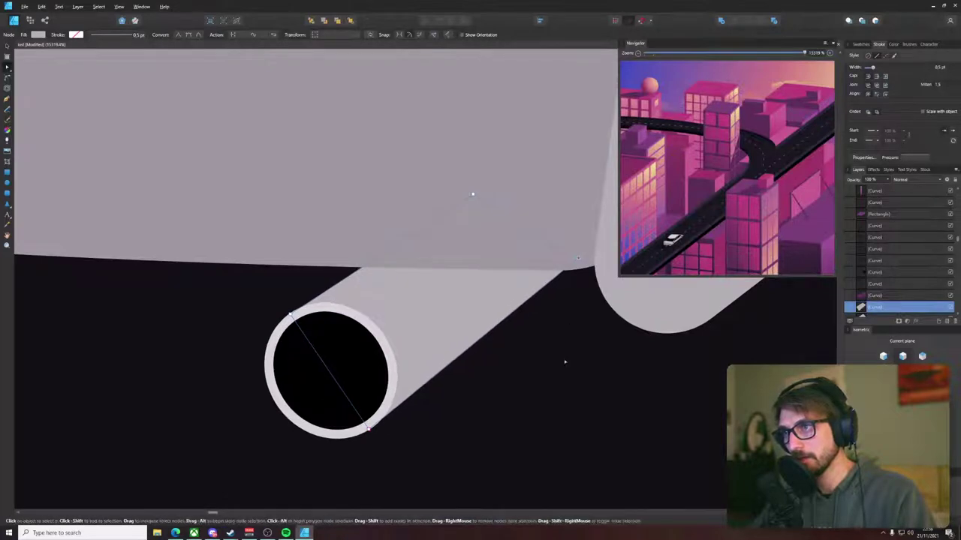
pyautogui.scroll(-5, 563, 362)
pyautogui.scroll(-8, 564, 362)
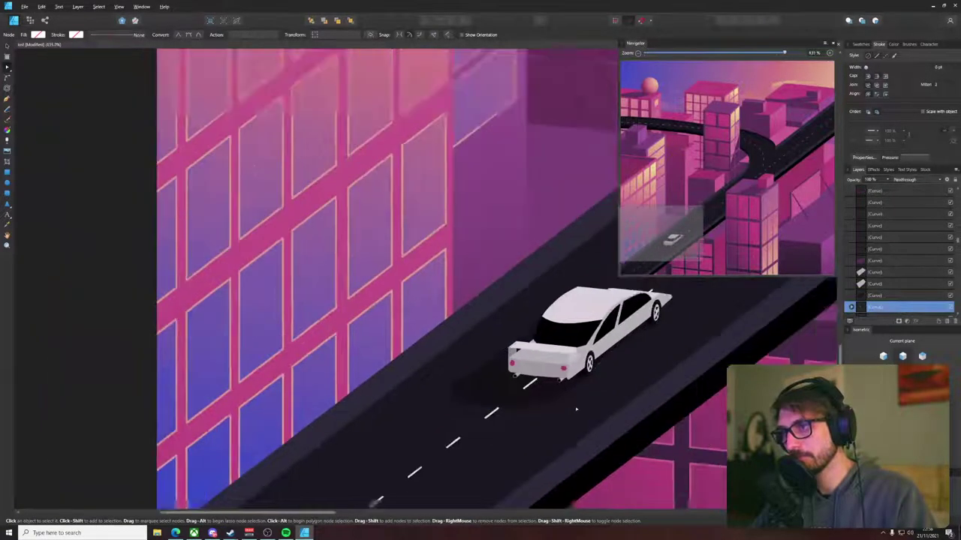
# - Copy the far tail light beside itself and again beside the light nearest the wheel, making two at each end
pyautogui.scroll(8, 538, 416)
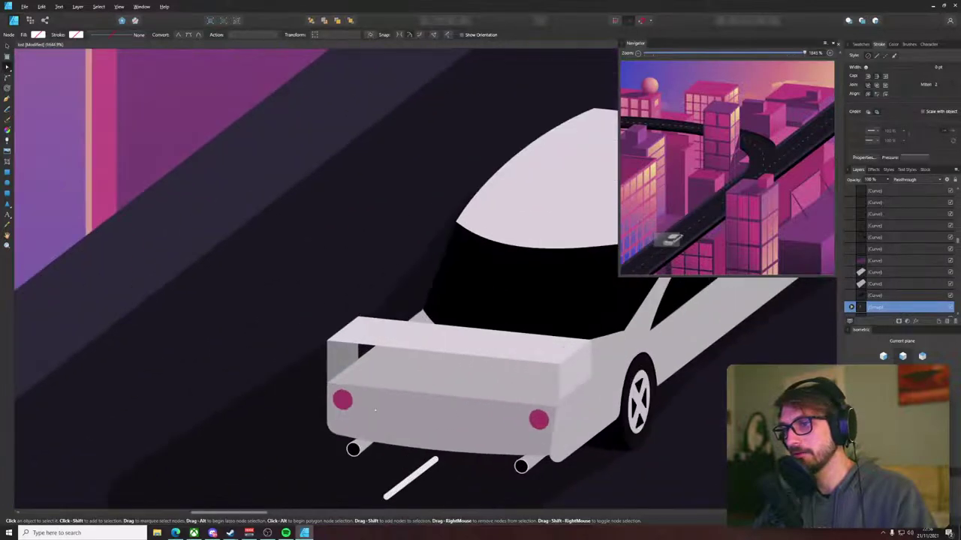
pyautogui.scroll(3, 346, 410)
pyautogui.click(346, 404)
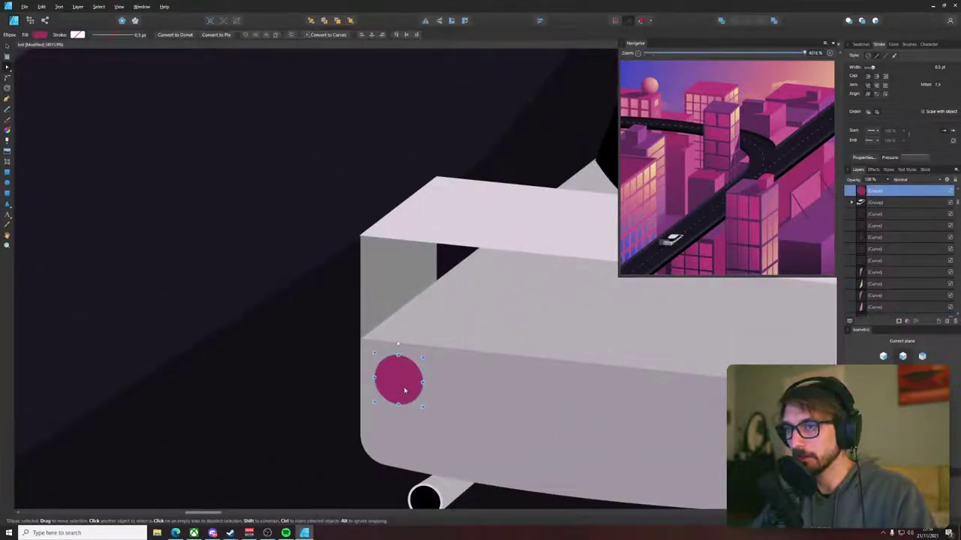
pyautogui.moveTo(408, 389); pyautogui.dragTo(458, 393)
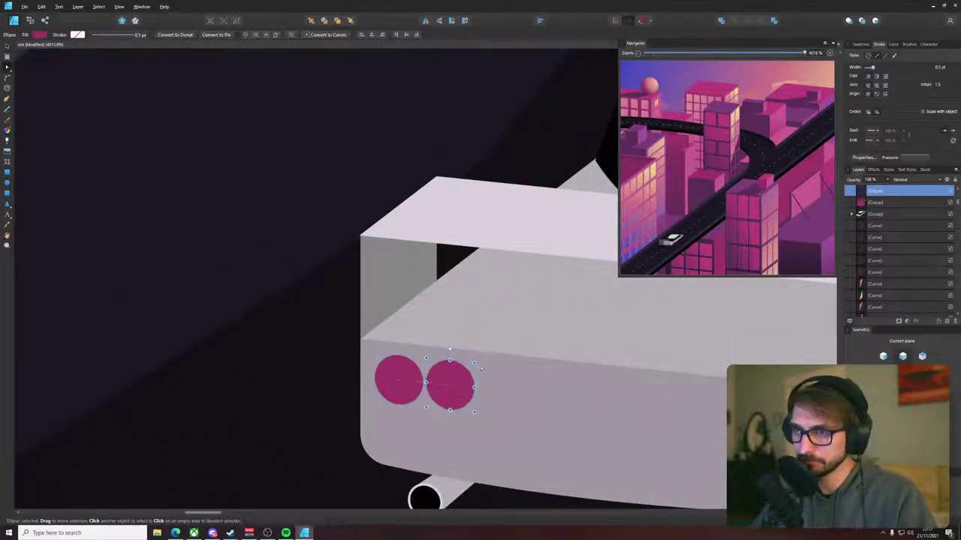
pyautogui.scroll(1, 583, 395)
pyautogui.moveTo(219, 373); pyautogui.dragTo(684, 417)
pyautogui.scroll(-10, 684, 417)
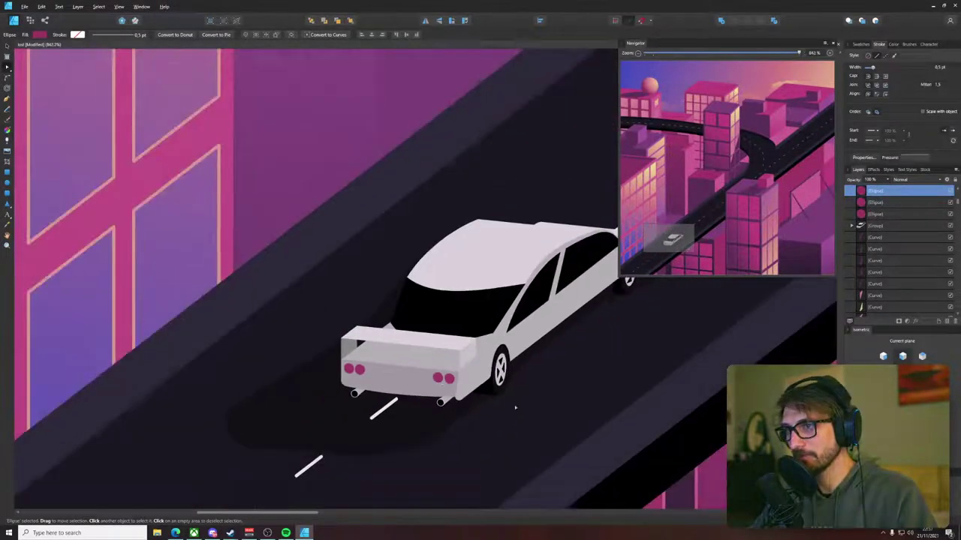
pyautogui.press('a')
# - Switch to the web browser, search images for "nissan skyline" and open the photo of the blue car on the motorway
pyautogui.click(175, 533)
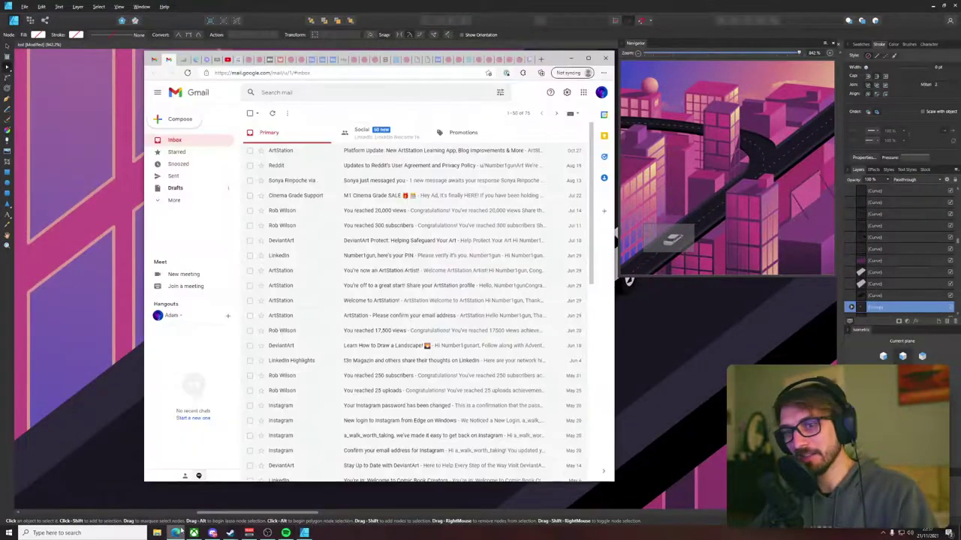
pyautogui.hotkey('ctrl', 't')
pyautogui.write('nissan skyl')
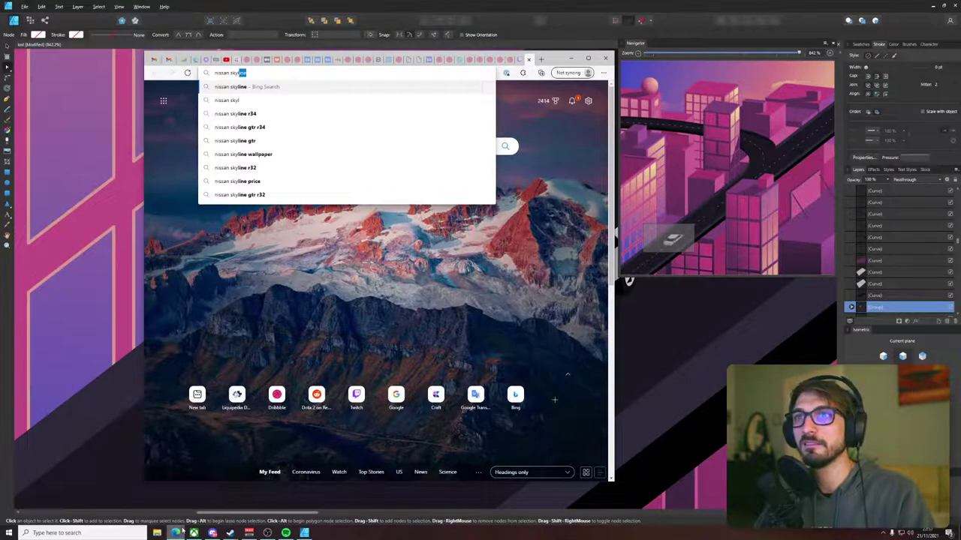
pyautogui.press('Return')
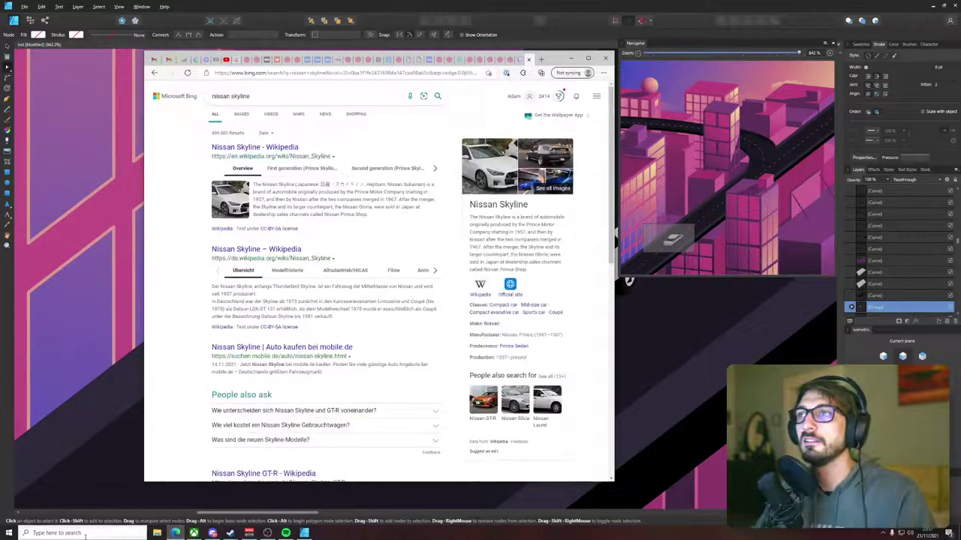
pyautogui.click(241, 114)
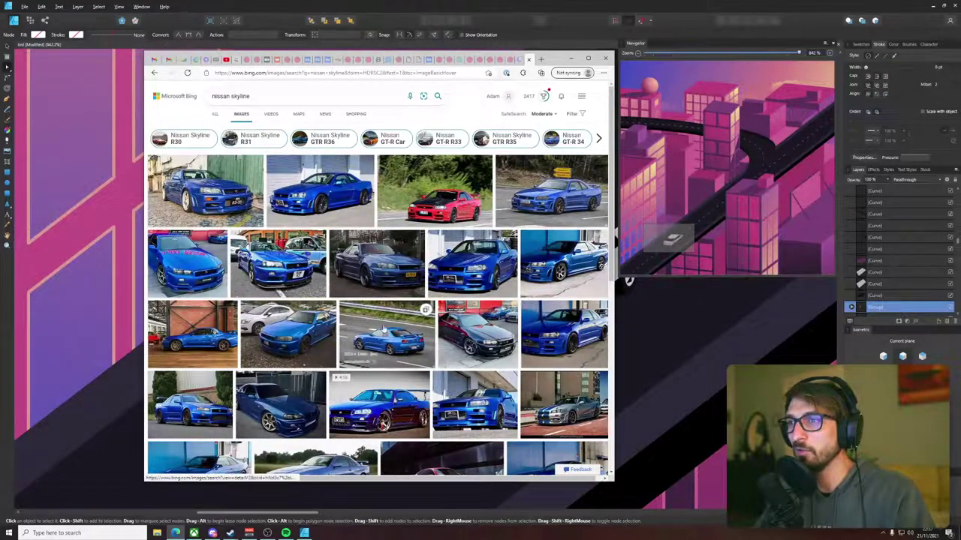
pyautogui.click(374, 337)
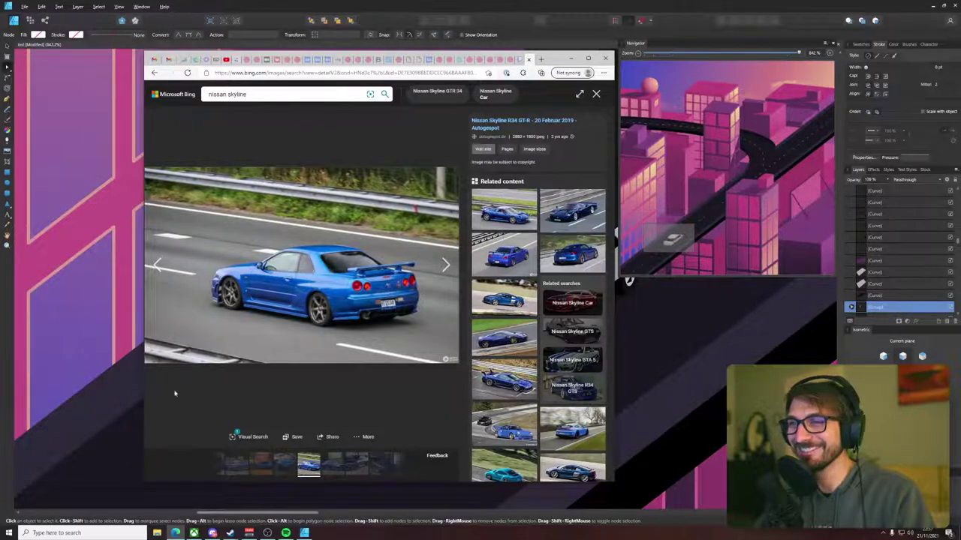
# - Return to the Nissan Skyline image results and look through them for other rear views of the car
pyautogui.click(154, 73)
pyautogui.scroll(-5, 260, 339)
pyautogui.scroll(-3, 261, 339)
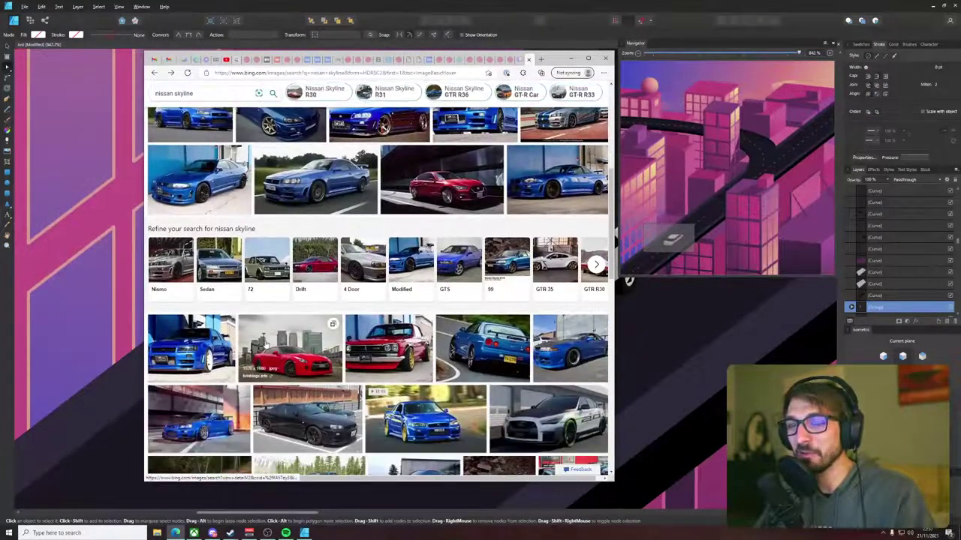
pyautogui.scroll(-3, 291, 344)
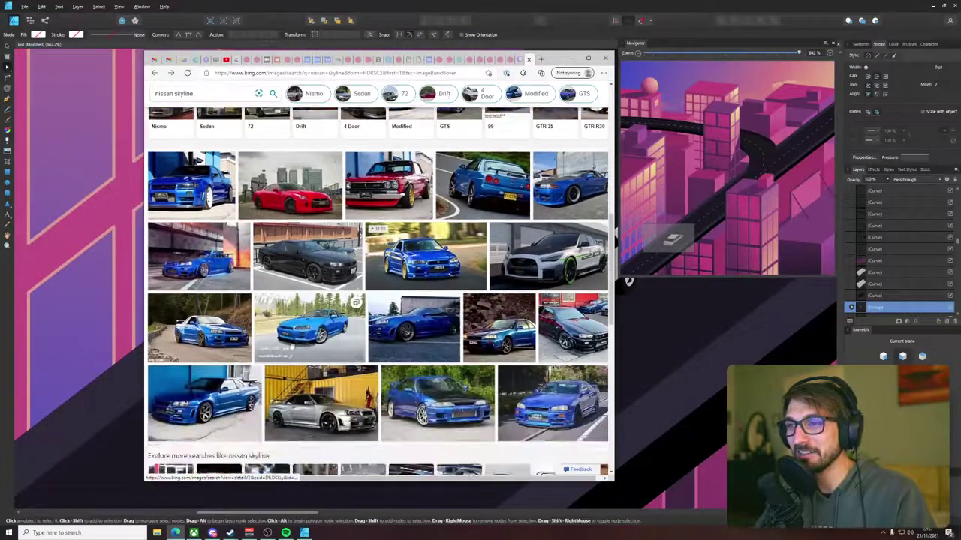
pyautogui.scroll(-4, 292, 344)
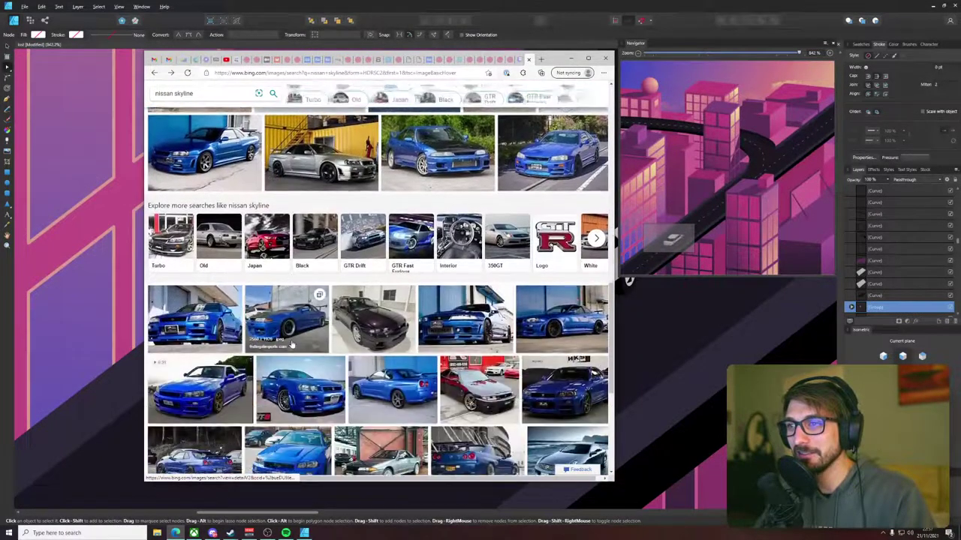
pyautogui.scroll(-5, 292, 344)
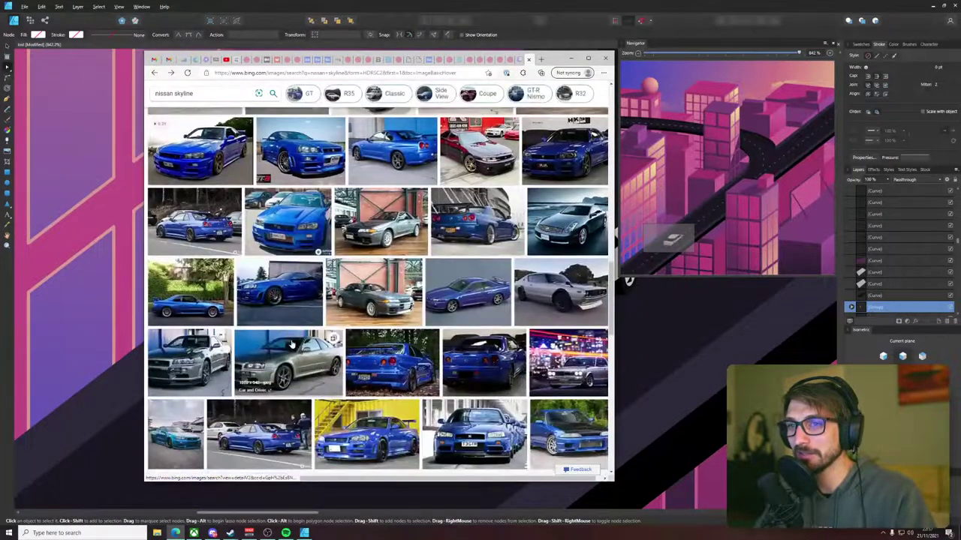
pyautogui.scroll(-4, 291, 344)
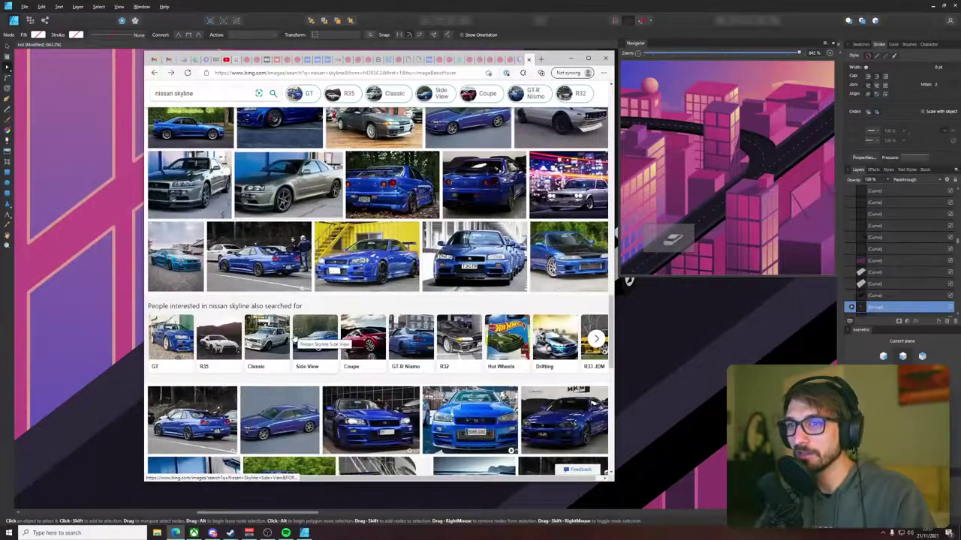
pyautogui.scroll(-4, 294, 339)
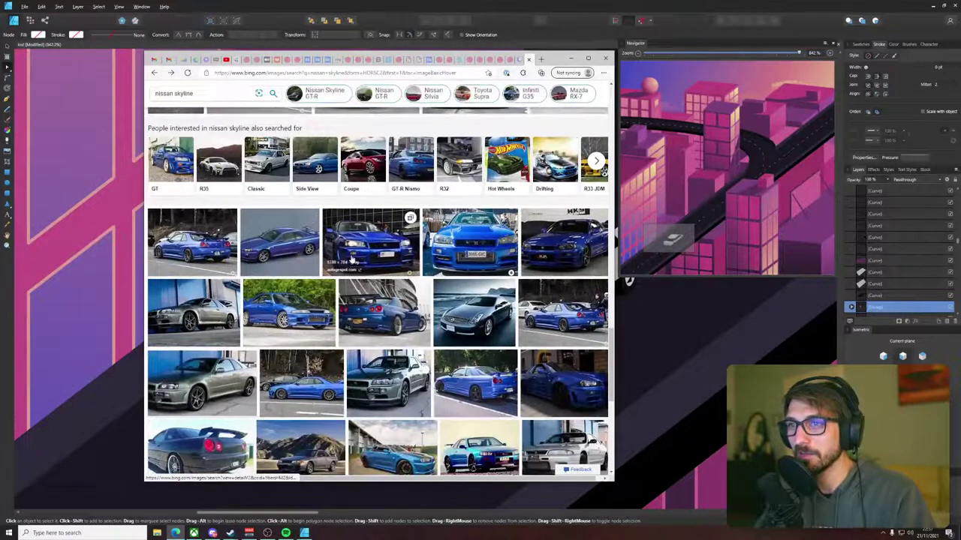
pyautogui.scroll(-3, 351, 259)
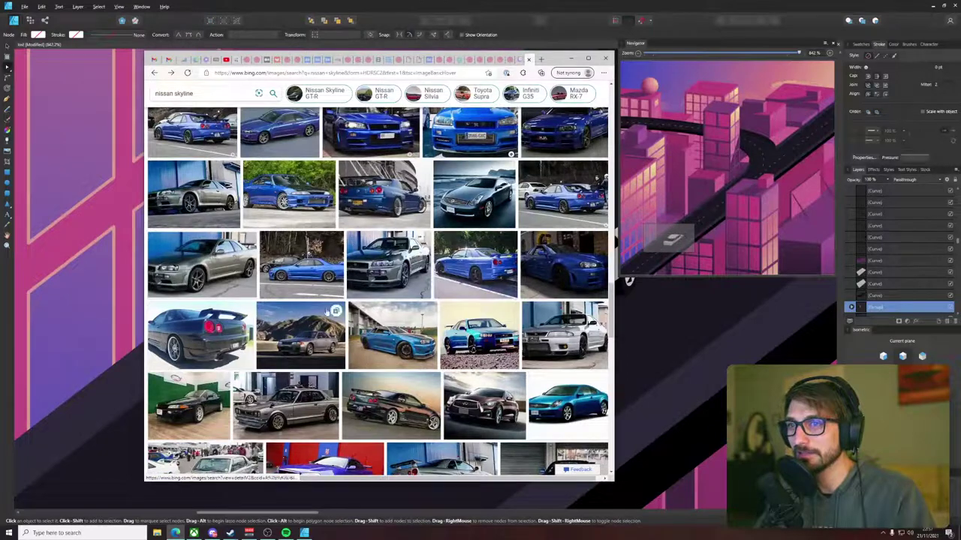
pyautogui.scroll(-4, 400, 366)
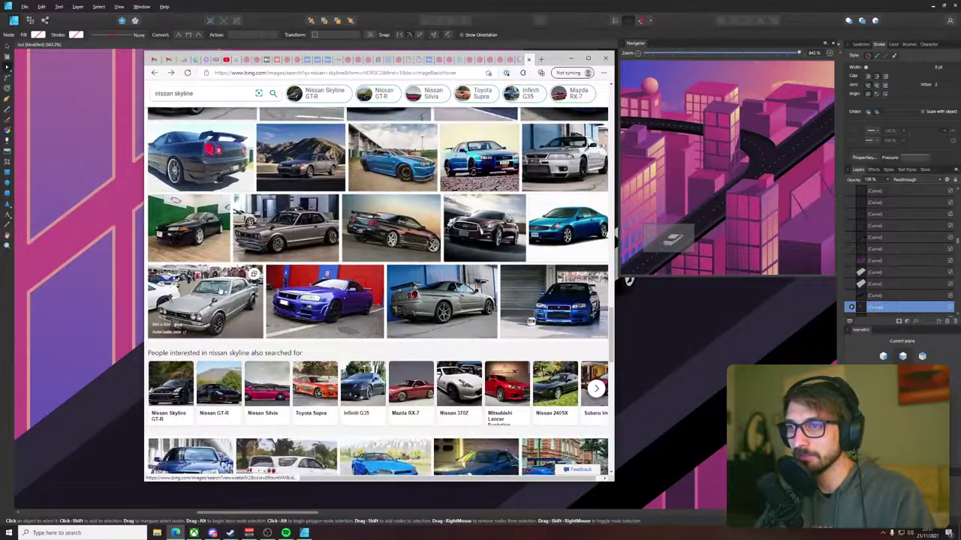
pyautogui.scroll(-3, 263, 223)
pyautogui.scroll(-6, 360, 330)
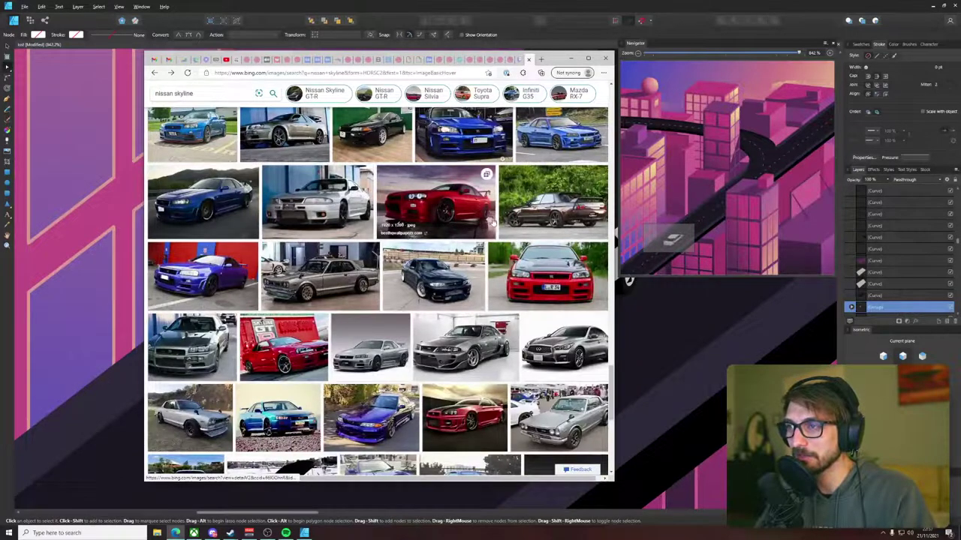
pyautogui.scroll(-7, 492, 222)
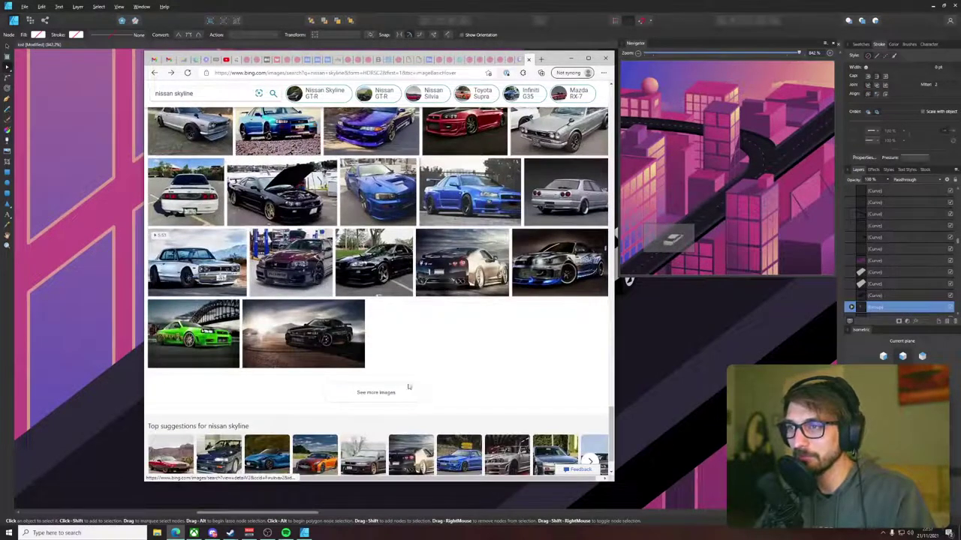
# - Load more image results and open the photo of the grey Skyline GT-R R32 seen from behind
pyautogui.click(382, 393)
pyautogui.scroll(-4, 431, 368)
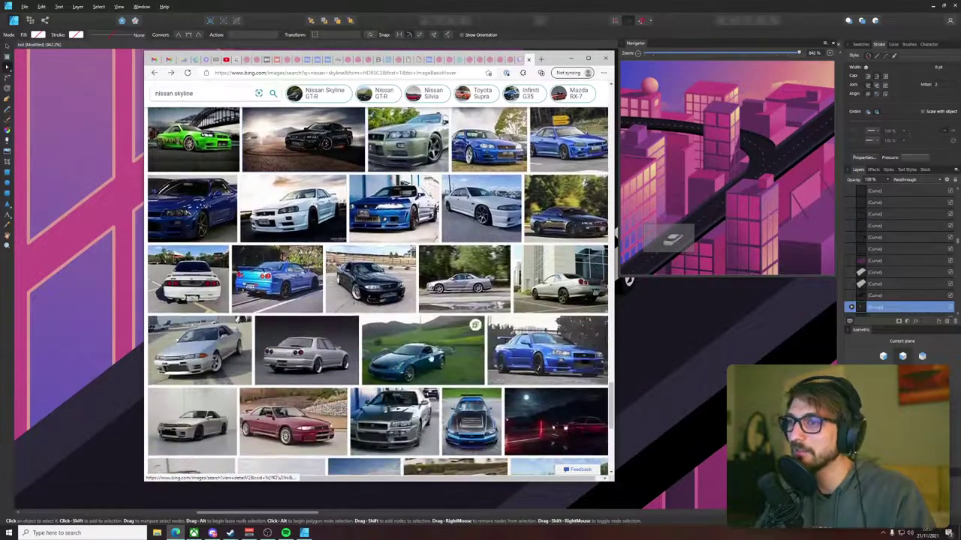
pyautogui.scroll(-4, 495, 354)
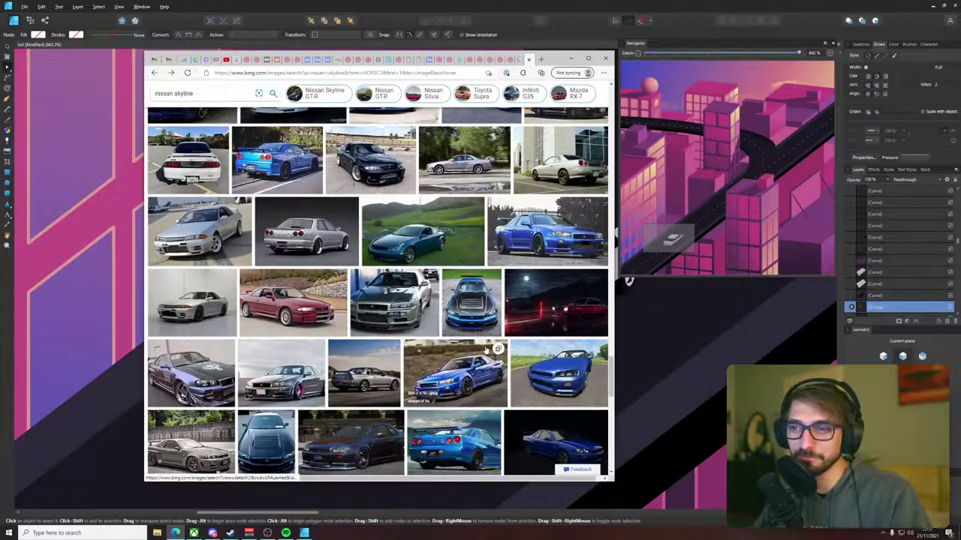
pyautogui.click(376, 368)
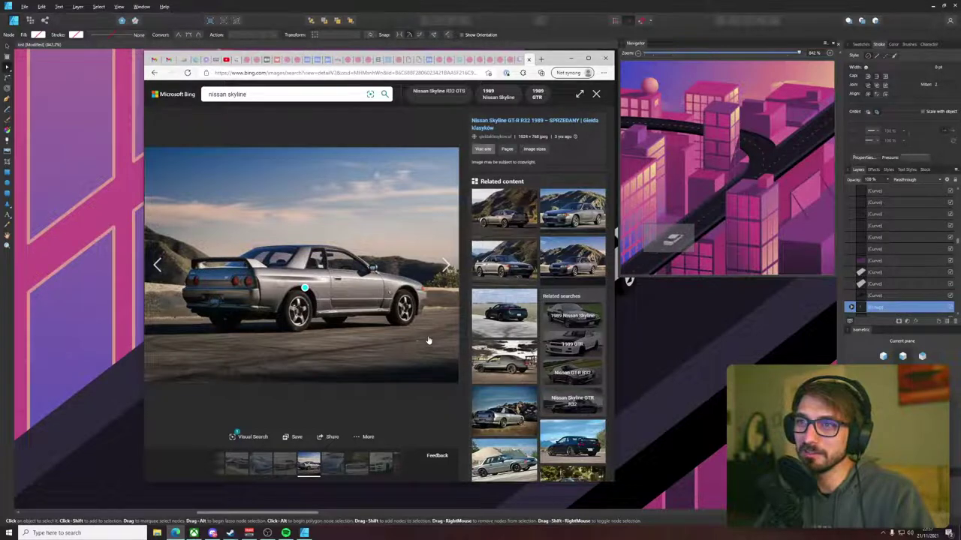
pyautogui.rightClick(442, 274)
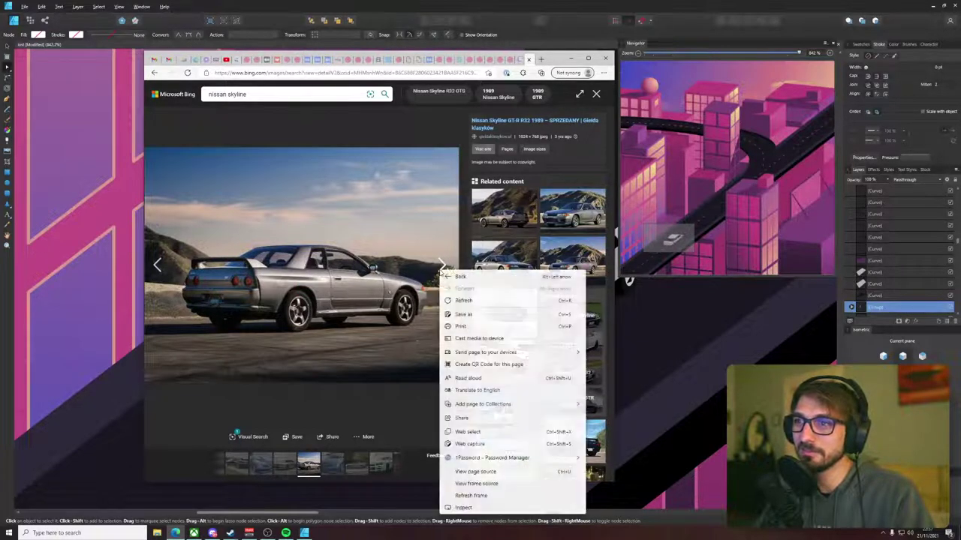
pyautogui.click(443, 269)
pyautogui.click(160, 264)
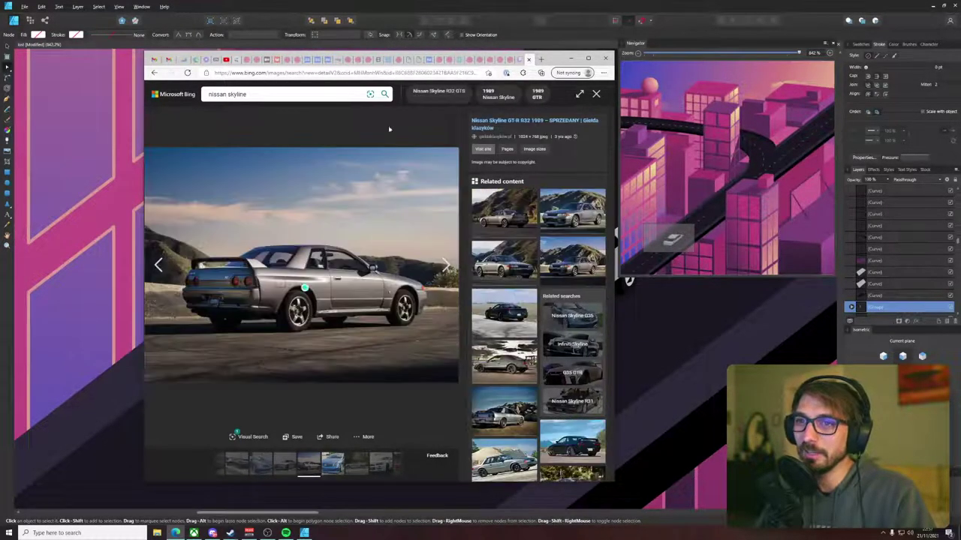
# - Return to the drawing and examine the car on the road from afar and its rear end close up
pyautogui.click(569, 60)
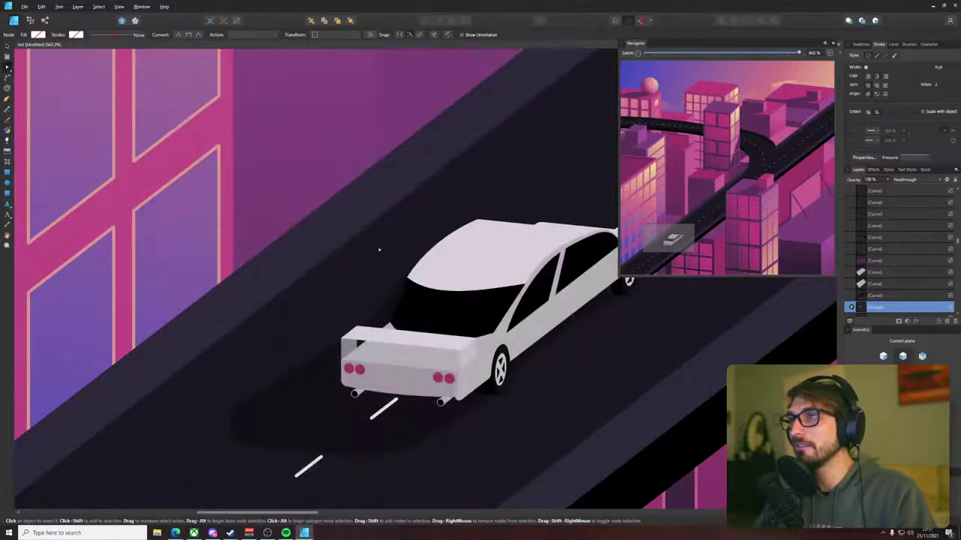
pyautogui.moveTo(399, 235); pyautogui.dragTo(236, 213)
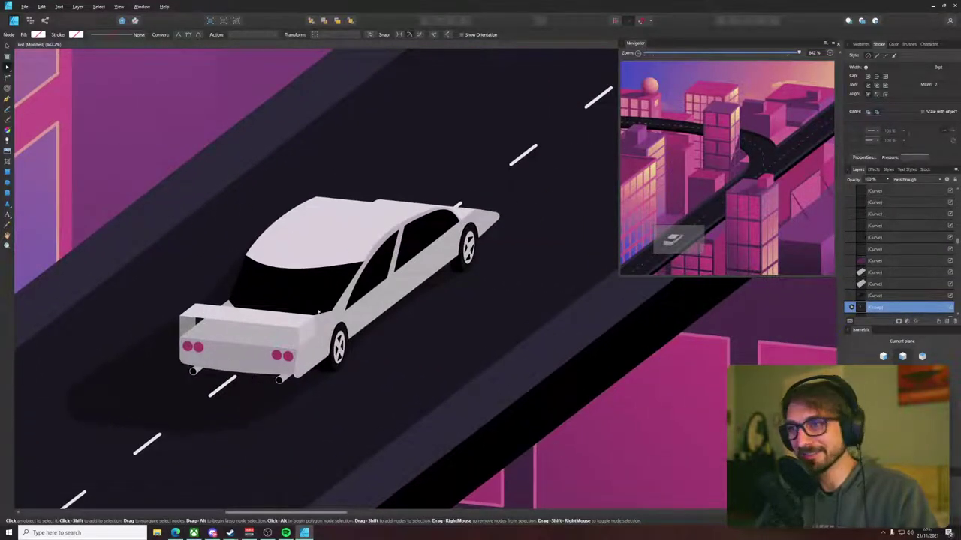
pyautogui.scroll(-3, 305, 307)
pyautogui.scroll(5, 315, 285)
pyautogui.click(326, 260)
pyautogui.scroll(-5, 326, 260)
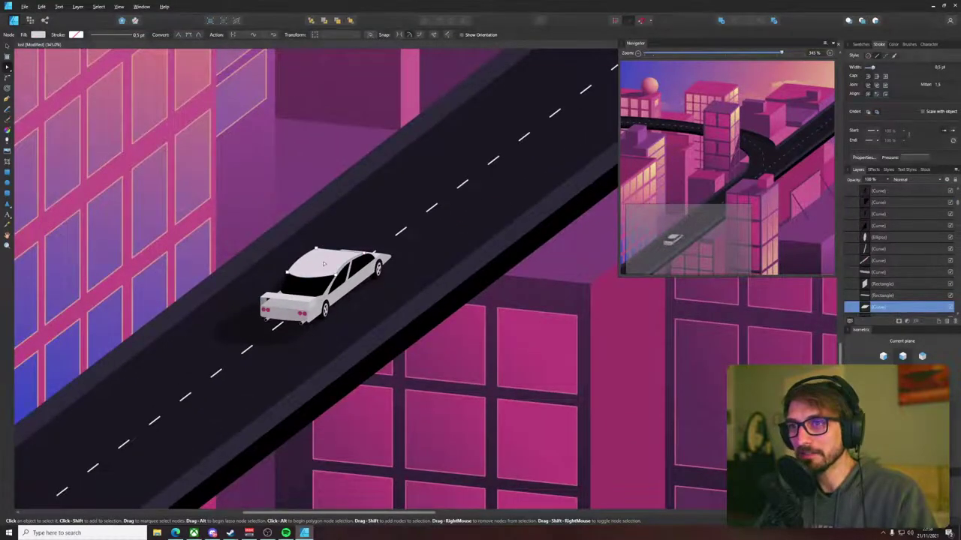
pyautogui.scroll(4, 325, 263)
pyautogui.scroll(-5, 319, 270)
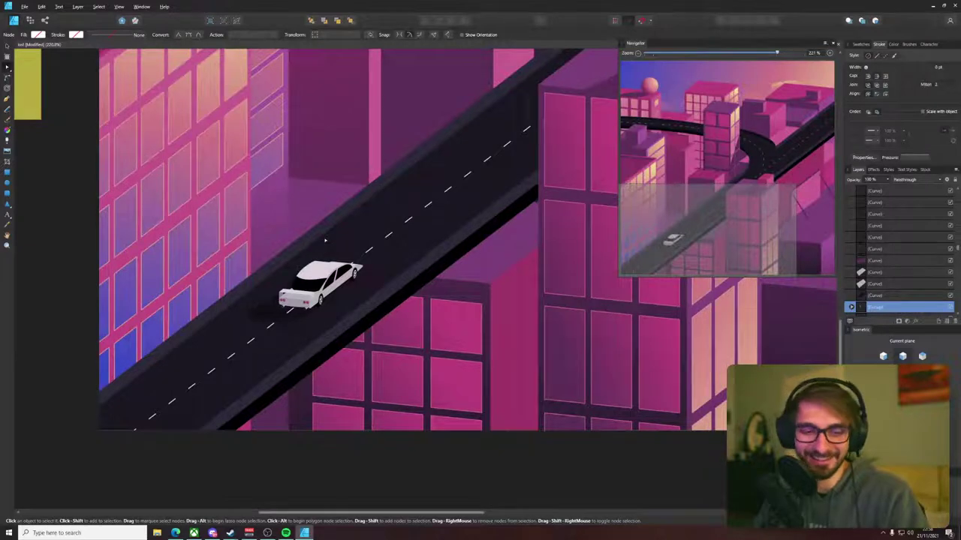
pyautogui.scroll(9, 293, 310)
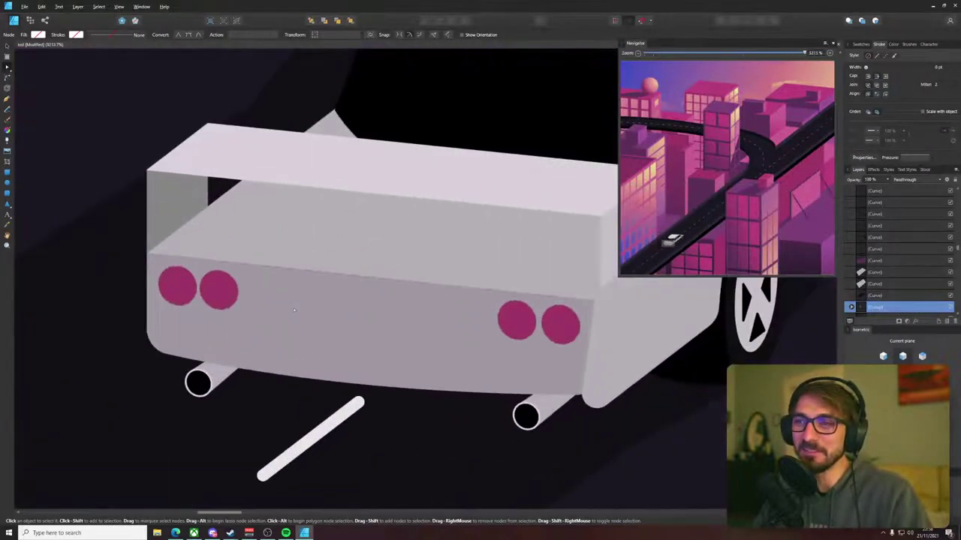
# - Draw a wide rounded rectangle as a number plate on the car's rear panel, between the two pairs of tail lights
pyautogui.click(230, 292)
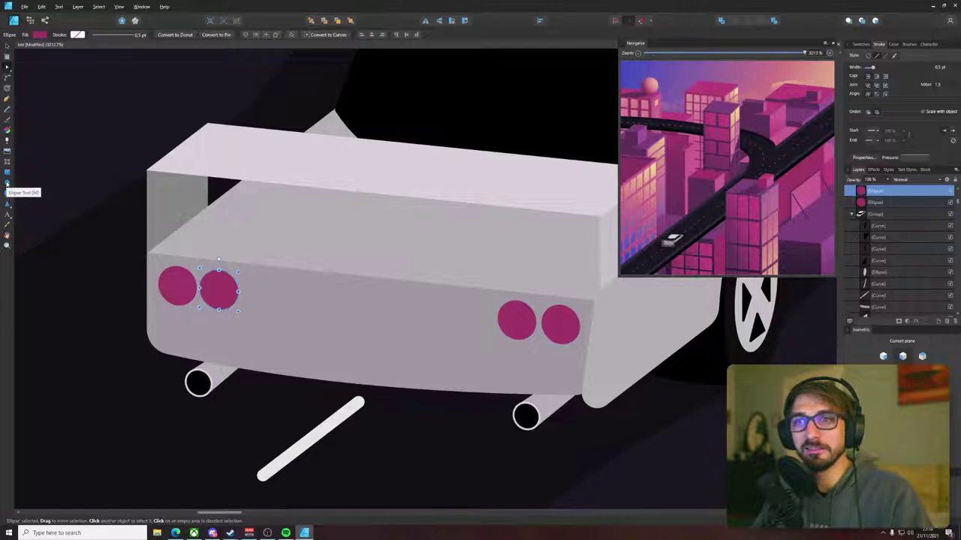
pyautogui.press('a')
pyautogui.click(153, 325)
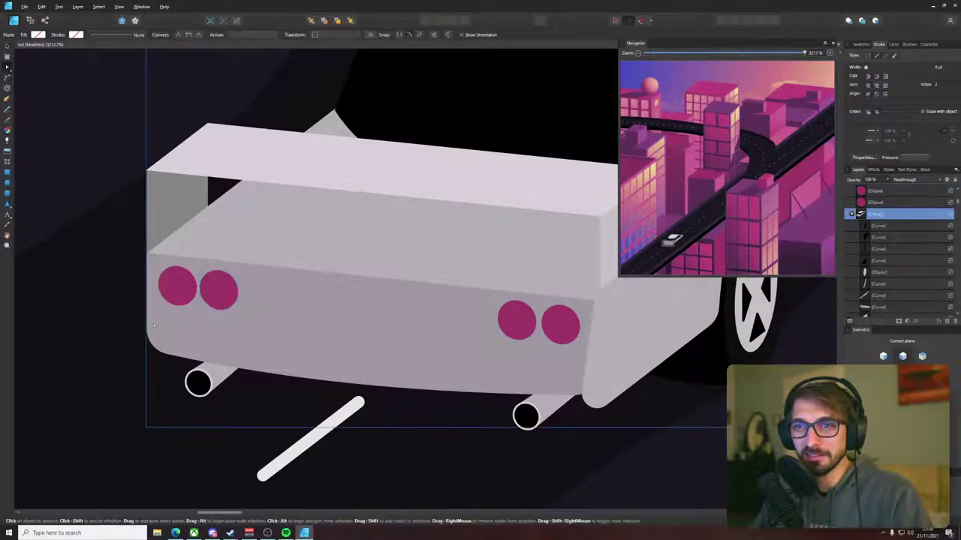
pyautogui.click(148, 307)
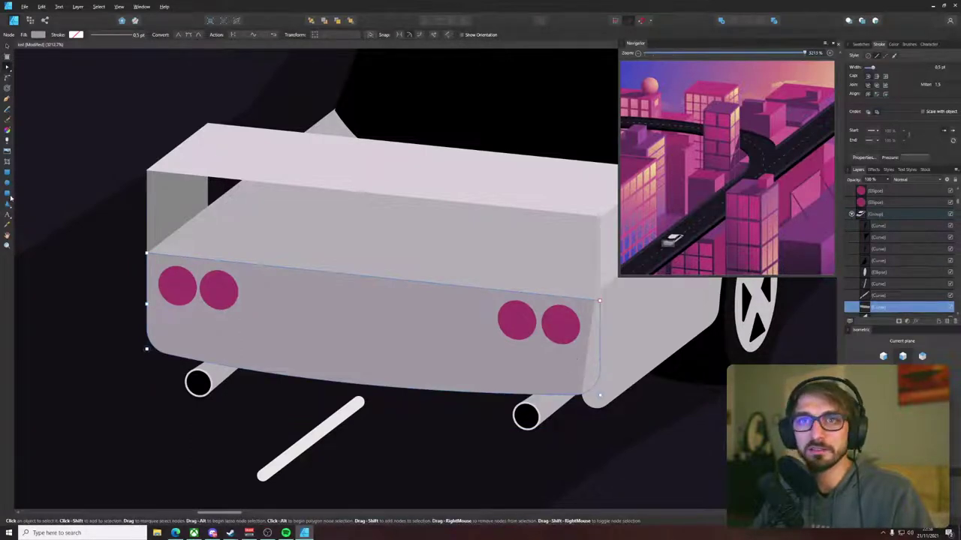
pyautogui.press('m')
pyautogui.moveTo(292, 303)
pyautogui.mouseDown()
pyautogui.moveTo(365, 381)
pyautogui.moveTo(420, 335)
pyautogui.mouseUp()
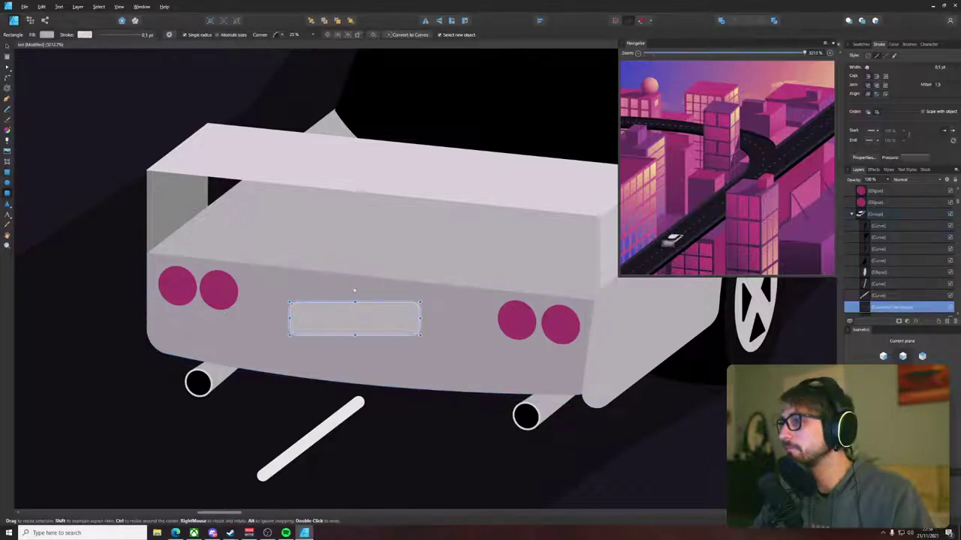
# - Set the number plate's outline to 0.1 pt and skew the plate to follow the slope of the rear panel
pyautogui.click(902, 383)
pyautogui.moveTo(354, 334)
pyautogui.mouseDown()
pyautogui.moveTo(354, 343)
pyautogui.moveTo(347, 323)
pyautogui.mouseUp()
pyautogui.press('v')
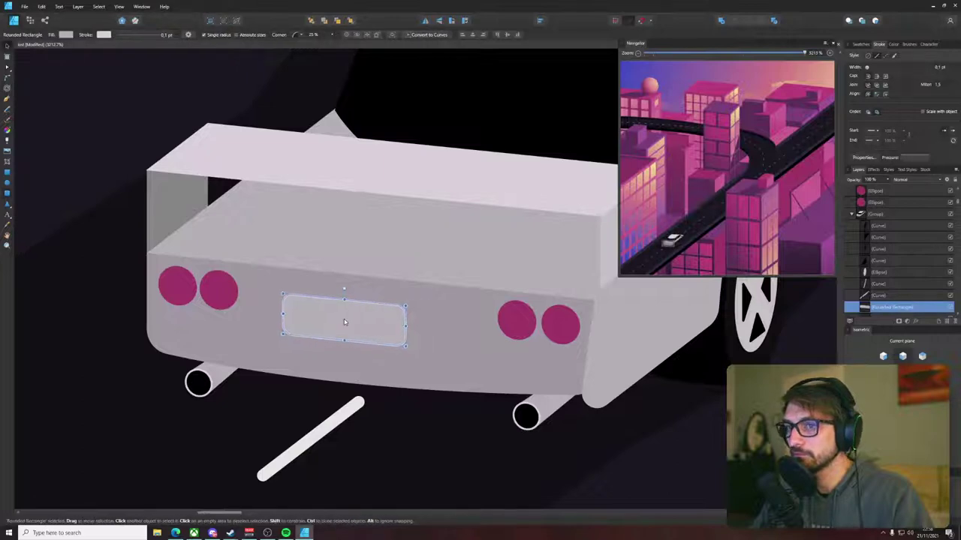
pyautogui.click(648, 319)
pyautogui.click(389, 333)
pyautogui.click(495, 414)
pyautogui.scroll(-6, 495, 416)
pyautogui.scroll(-3, 495, 415)
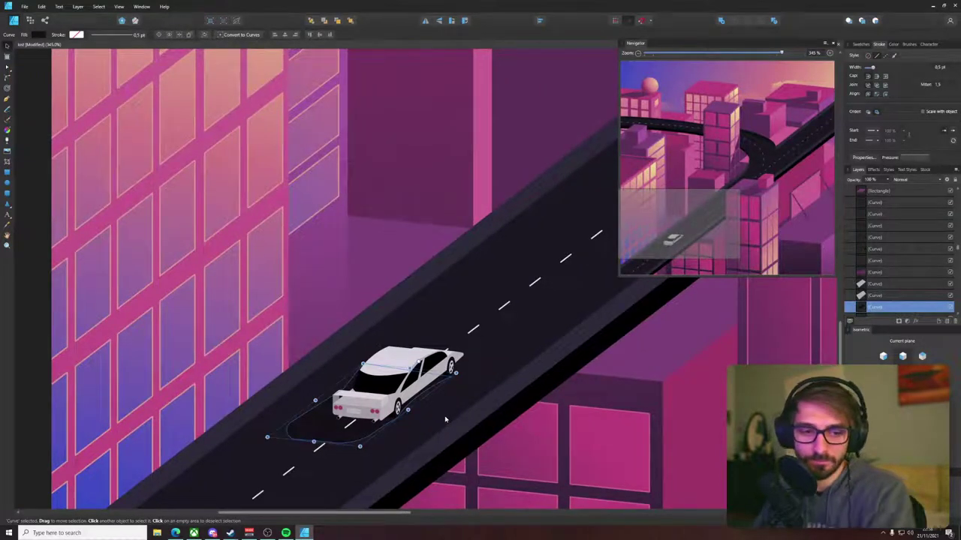
pyautogui.hotkey('ctrl', 'g')
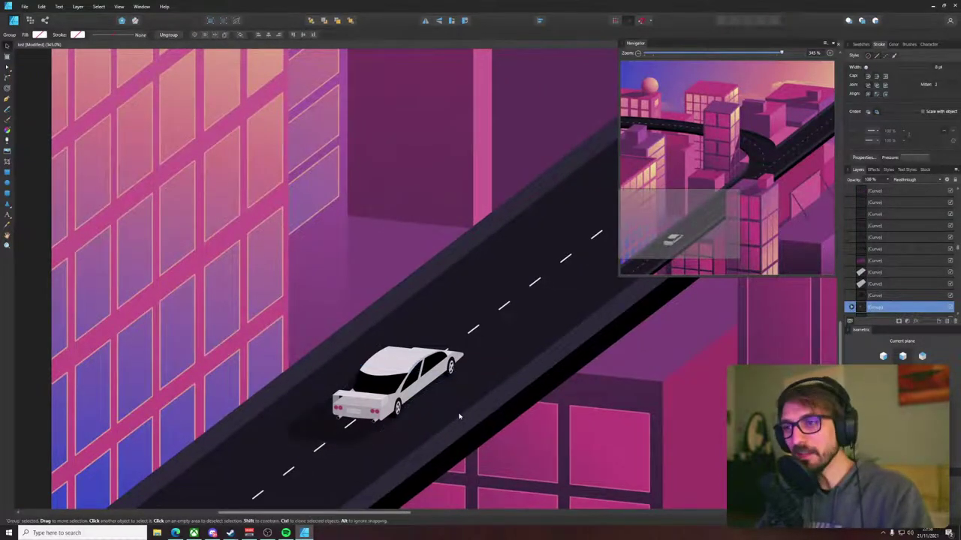
# - Switch to the browser and search the images for "honda type r"
pyautogui.hotkey('alt', 'Tab')
pyautogui.hotkey('ctrl', 'a')
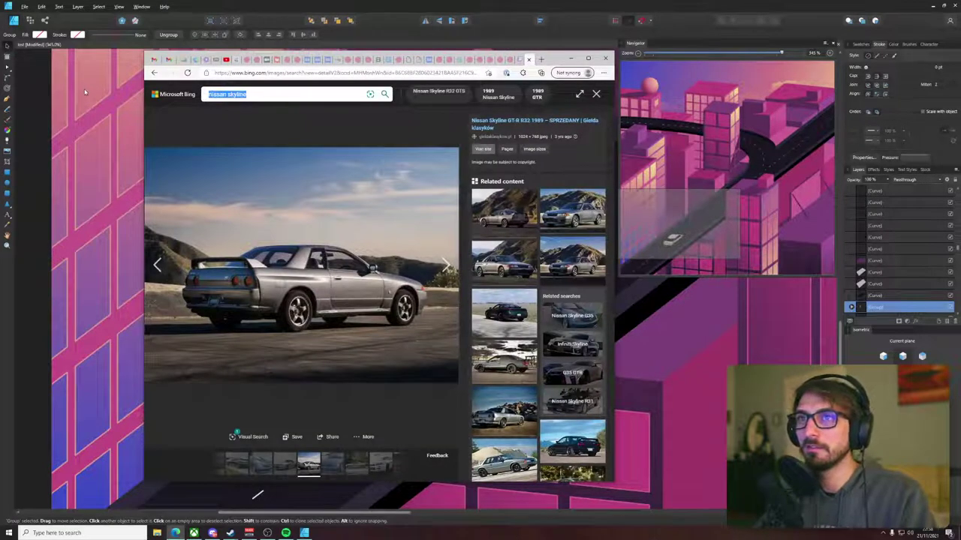
pyautogui.write('honday')
pyautogui.press('BackSpace')
pyautogui.write('type')
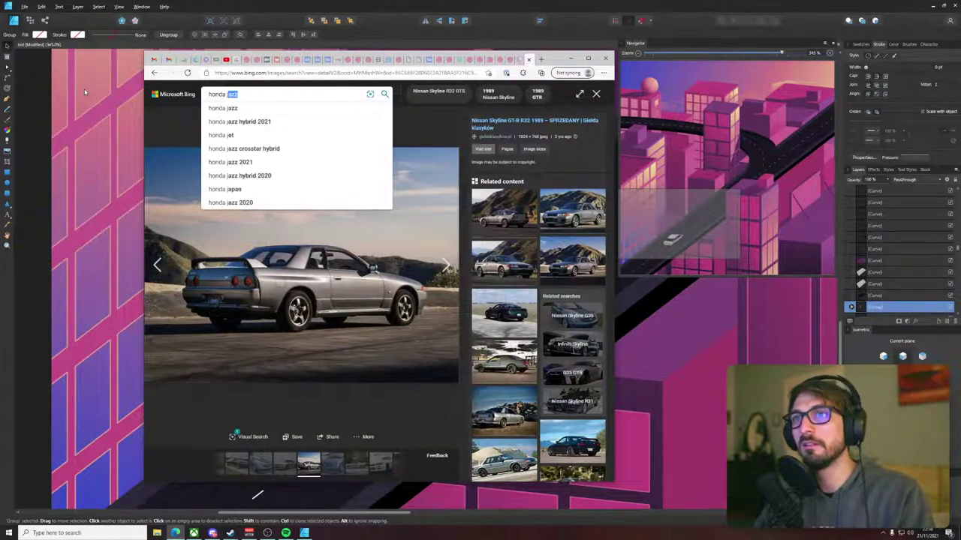
pyautogui.press('BackSpace')
pyautogui.press('BackSpace')
pyautogui.press('BackSpace')
pyautogui.write('type r')
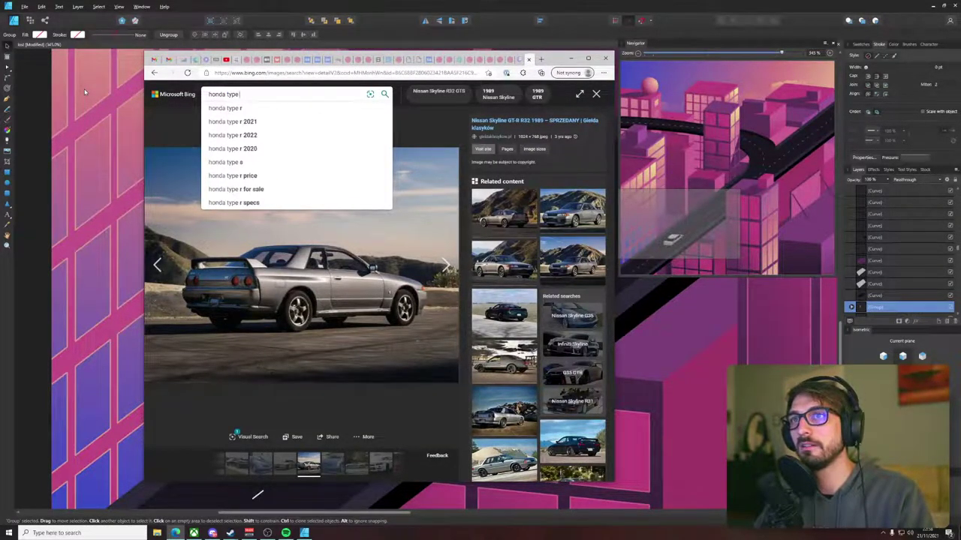
pyautogui.press('Return')
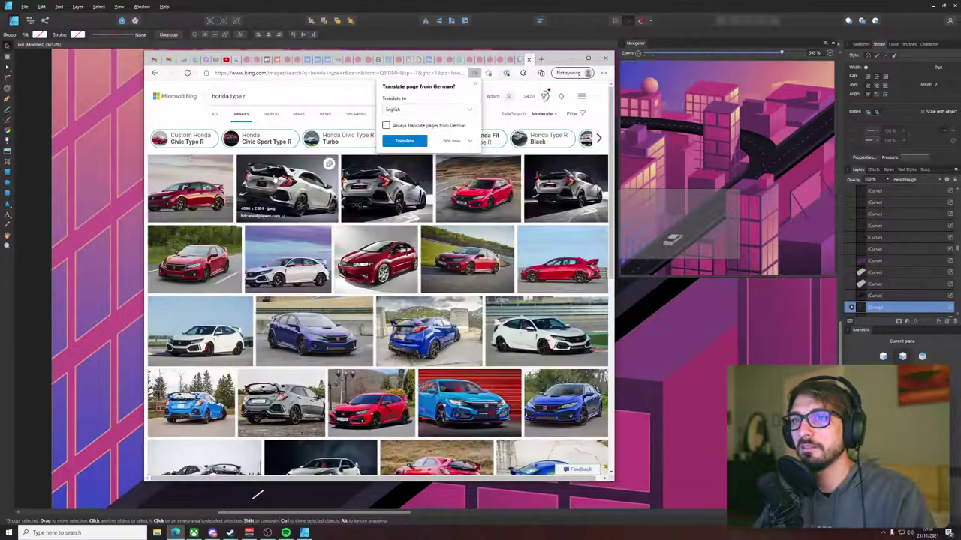
# - Dismiss the translation offer and narrow the image search to "honda type r 90s"
pyautogui.click(479, 87)
pyautogui.click(368, 93)
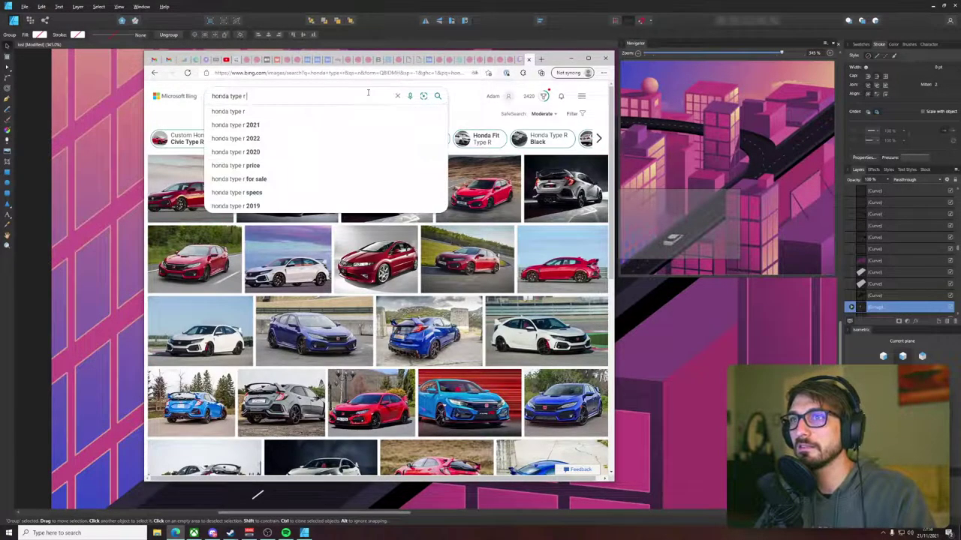
pyautogui.write('90s')
pyautogui.press('Return')
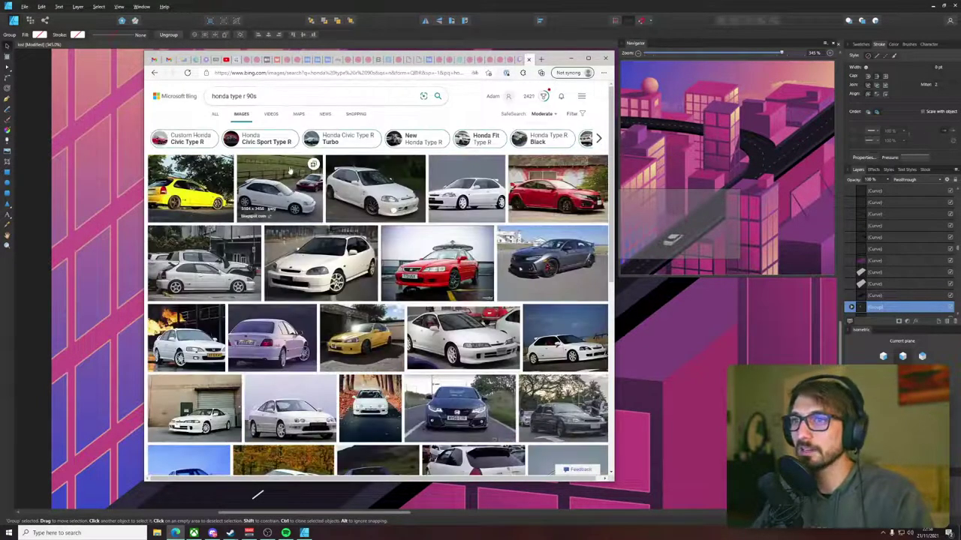
# - Look through the 90s Type R results and open the photo of the white Honda NSX seen from behind
pyautogui.scroll(-3, 527, 295)
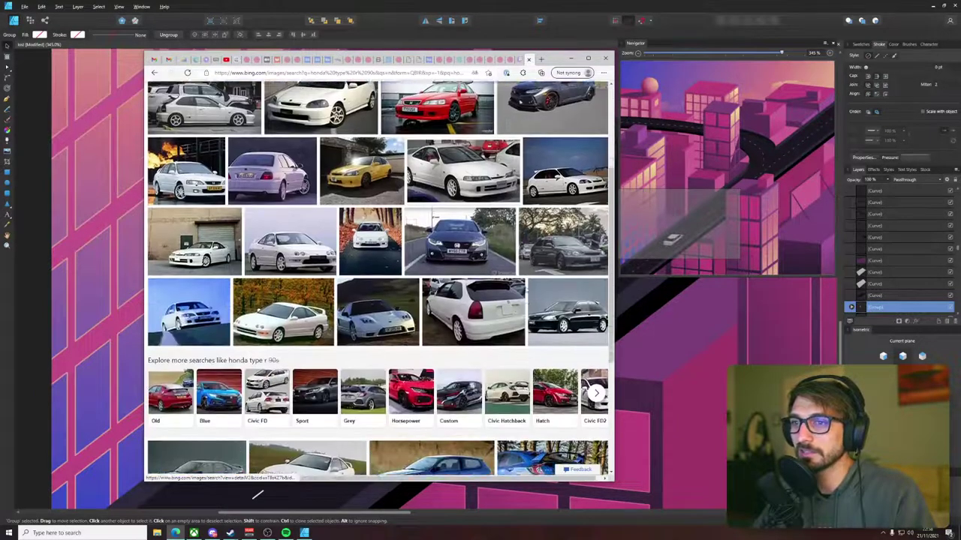
pyautogui.scroll(-3, 528, 293)
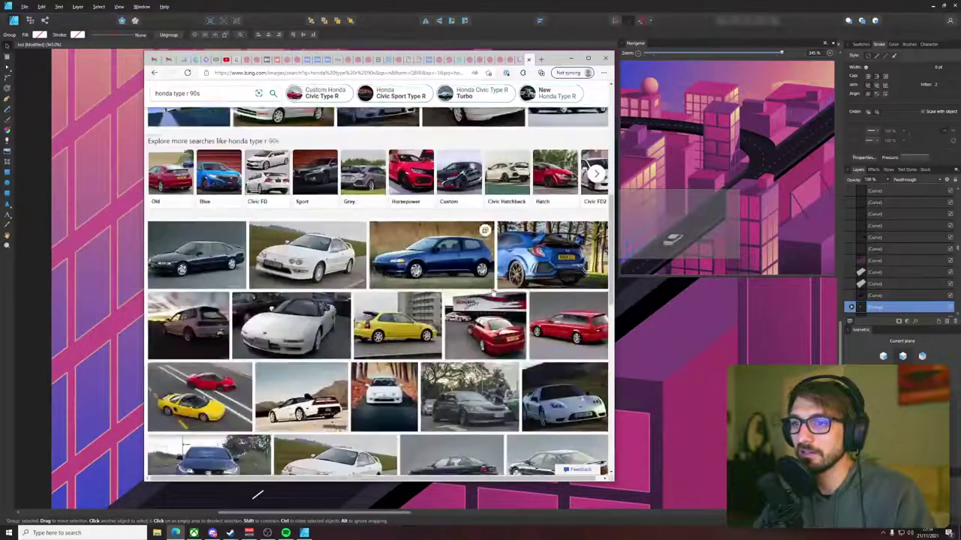
pyautogui.click(295, 298)
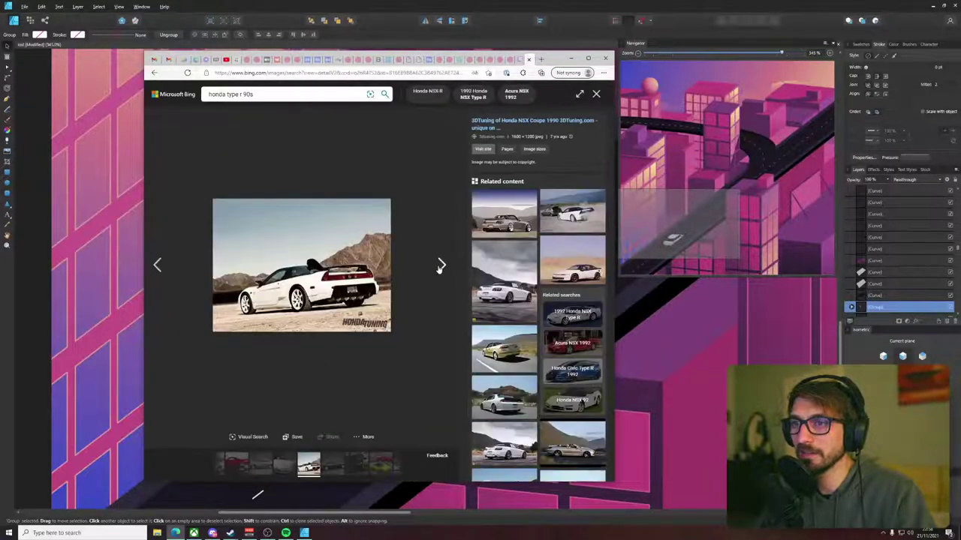
pyautogui.click(441, 268)
pyautogui.click(158, 264)
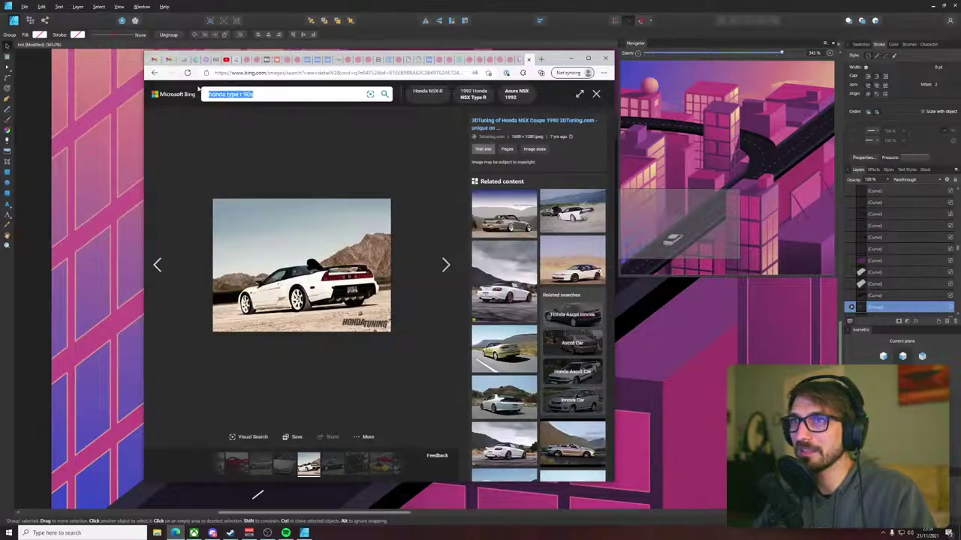
# - Search the images for "honda nsx"
pyautogui.write('honda sn')
pyautogui.press('BackSpace')
pyautogui.press('BackSpace')
pyautogui.write('nsx')
pyautogui.press('Return')
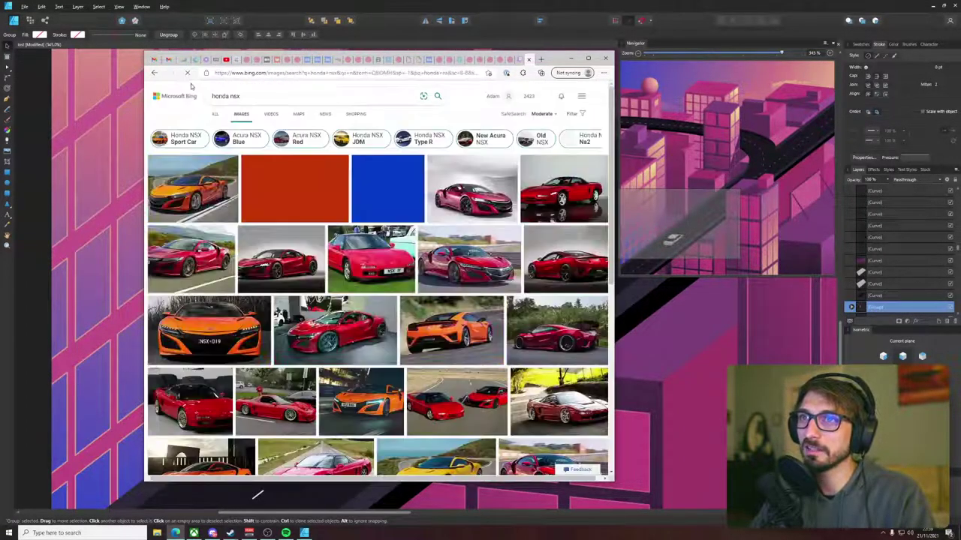
# - Look further down the NSX results, open one of the photos and page through the ones that follow it
pyautogui.scroll(-3, 413, 216)
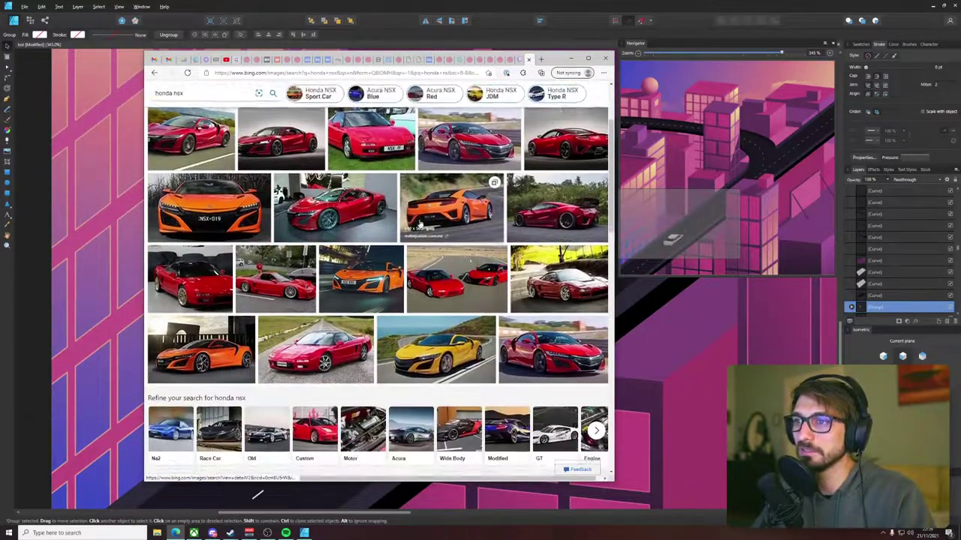
pyautogui.scroll(-10, 426, 224)
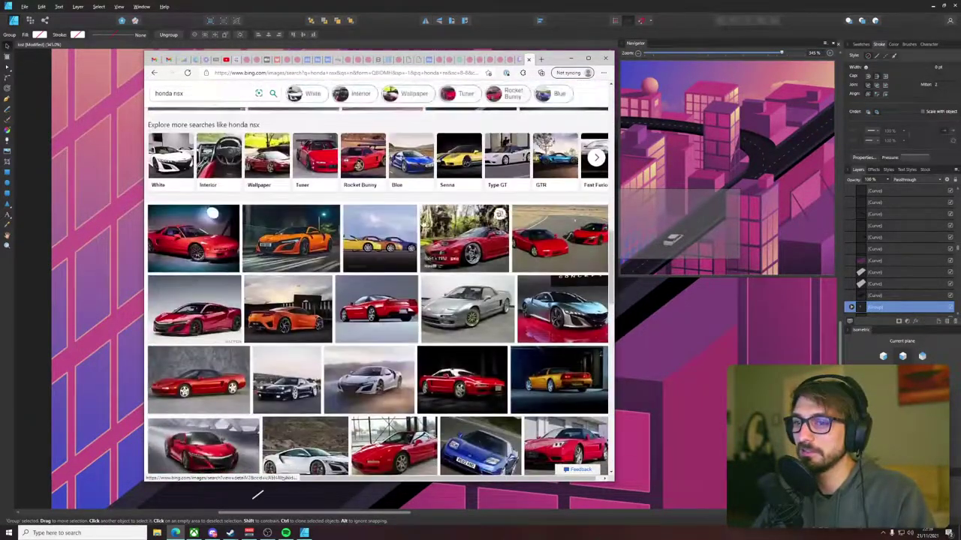
pyautogui.click(367, 295)
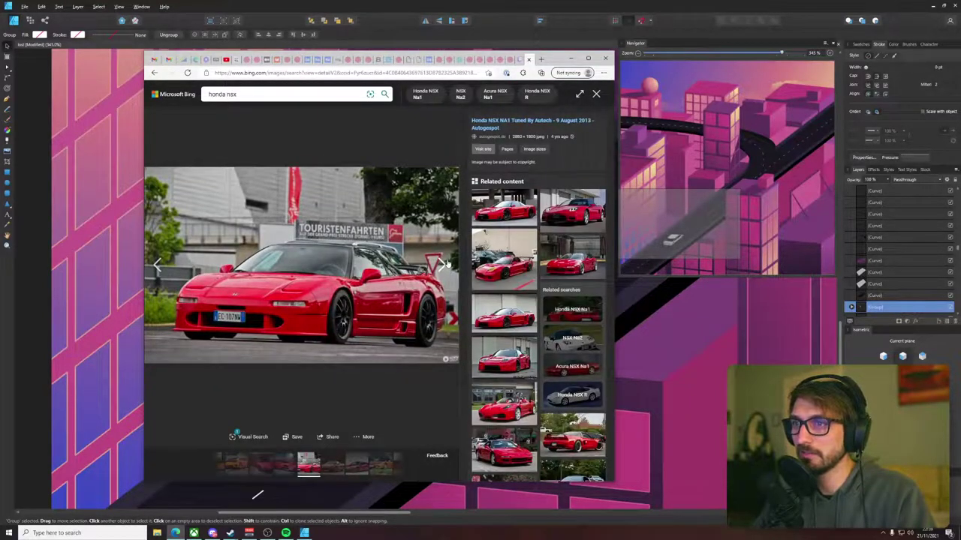
pyautogui.click(446, 264)
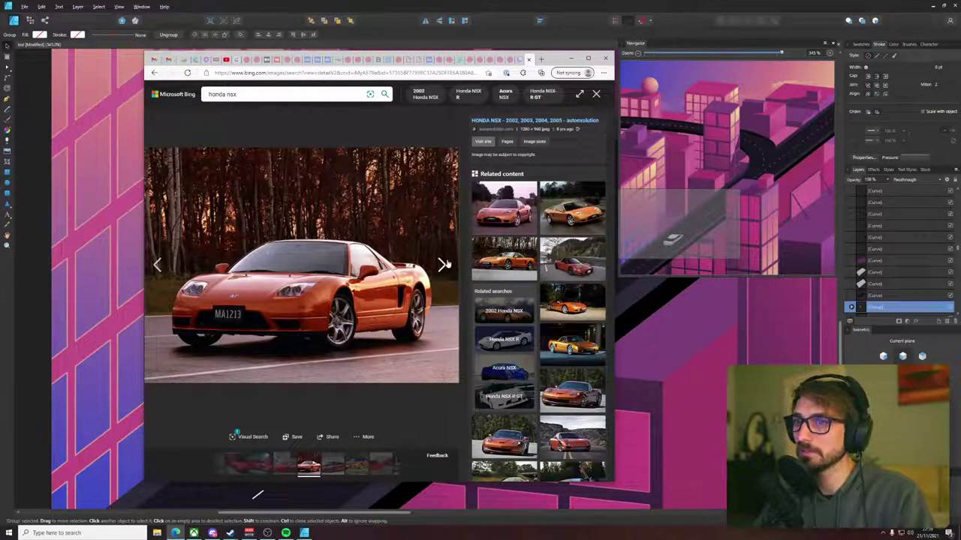
pyautogui.click(444, 265)
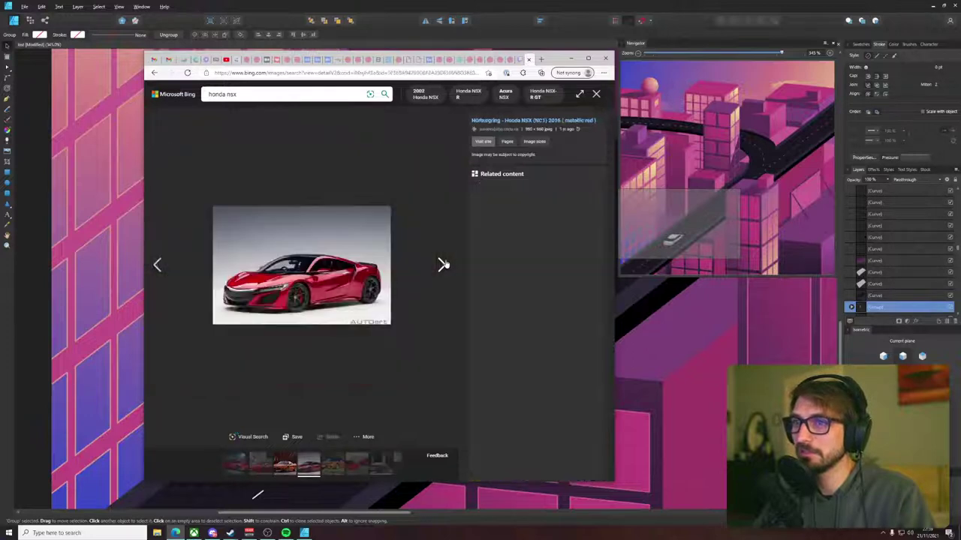
pyautogui.click(444, 264)
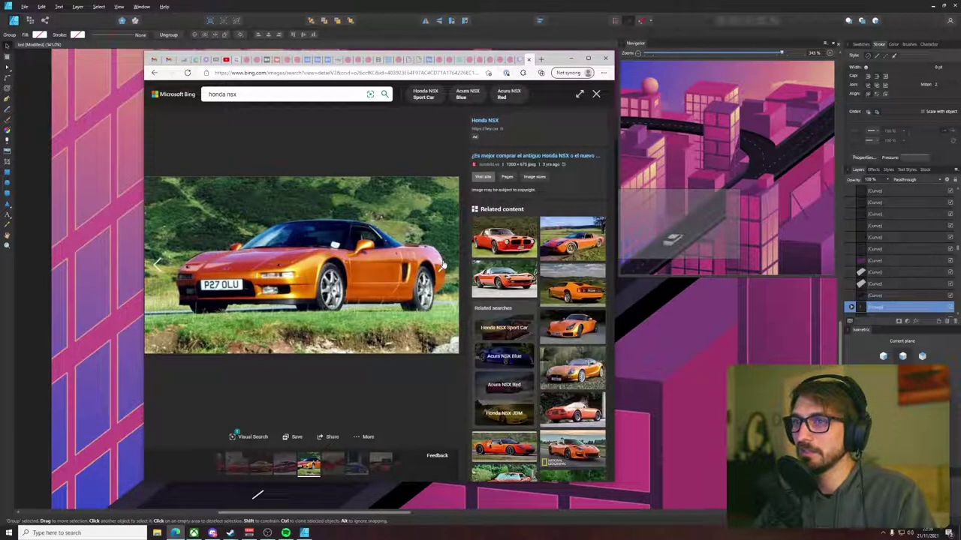
pyautogui.click(445, 264)
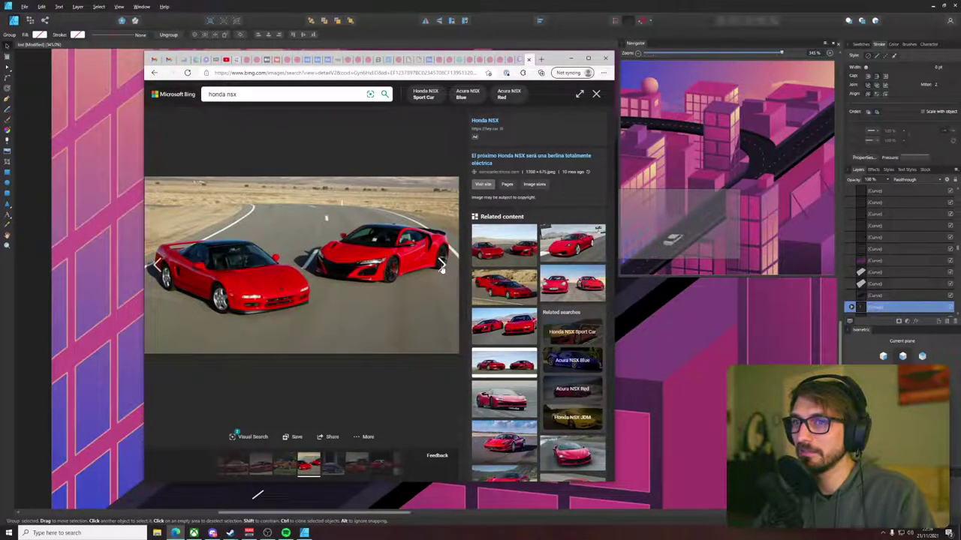
# - Search the images for "honda prelude"
pyautogui.write('honda ')
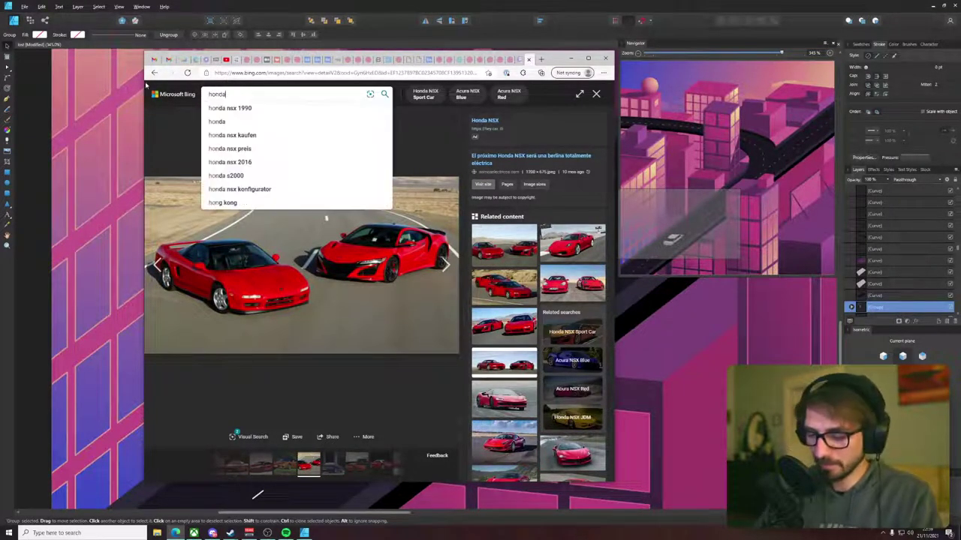
pyautogui.write('preluse')
pyautogui.press('BackSpace')
pyautogui.press('BackSpace')
pyautogui.write('de')
pyautogui.press('Return')
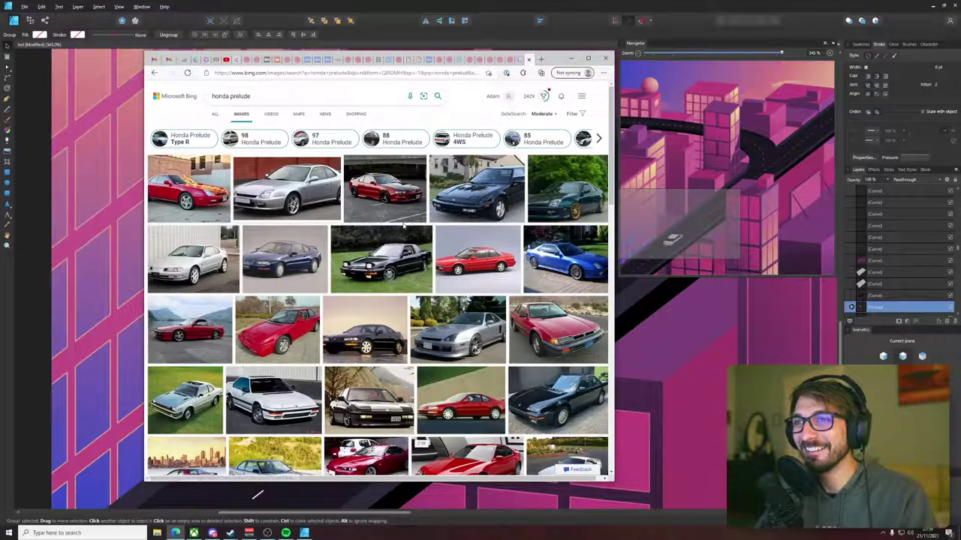
# - Compare the red Honda Prelude photo with related photos of red coupes and return to the "honda prelude" image results
pyautogui.click(396, 181)
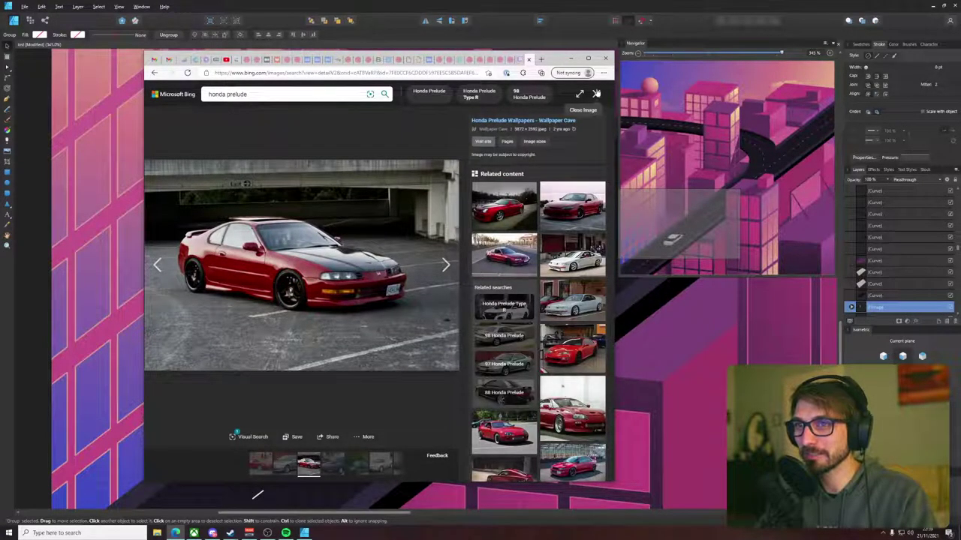
pyautogui.click(574, 354)
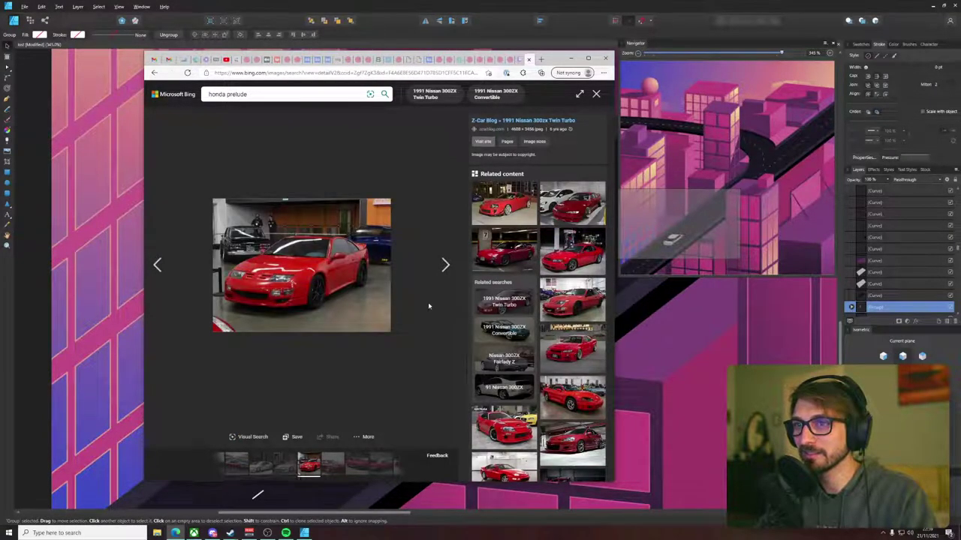
pyautogui.scroll(-1, 546, 353)
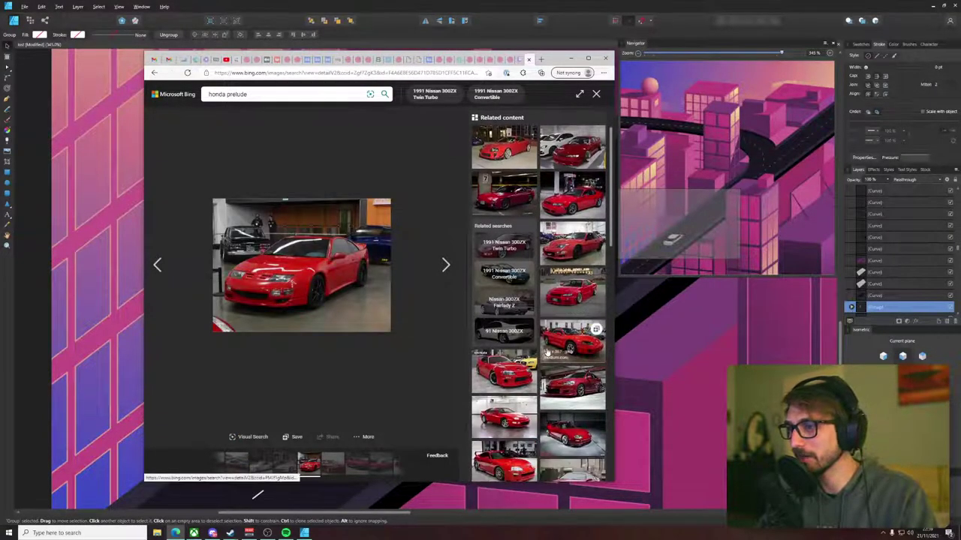
pyautogui.click(507, 417)
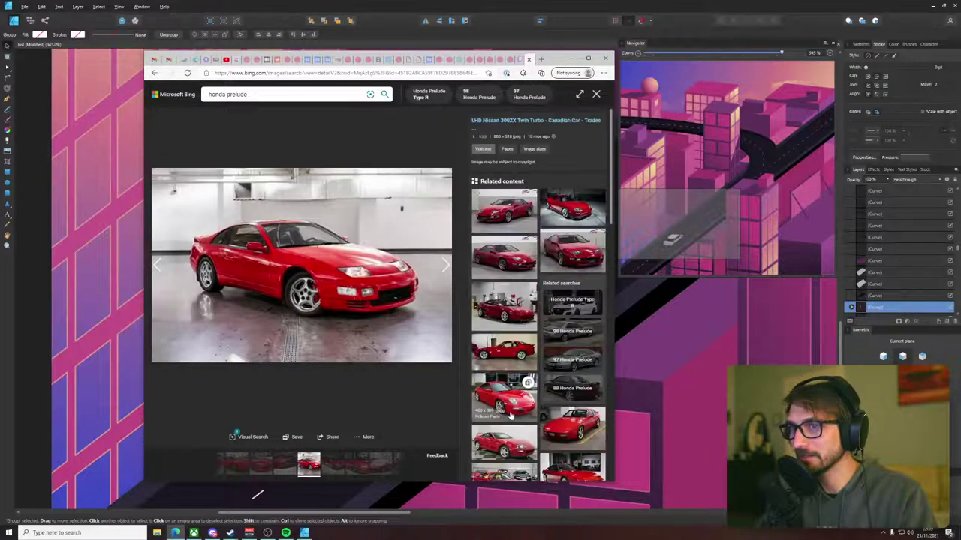
pyautogui.scroll(-1, 532, 409)
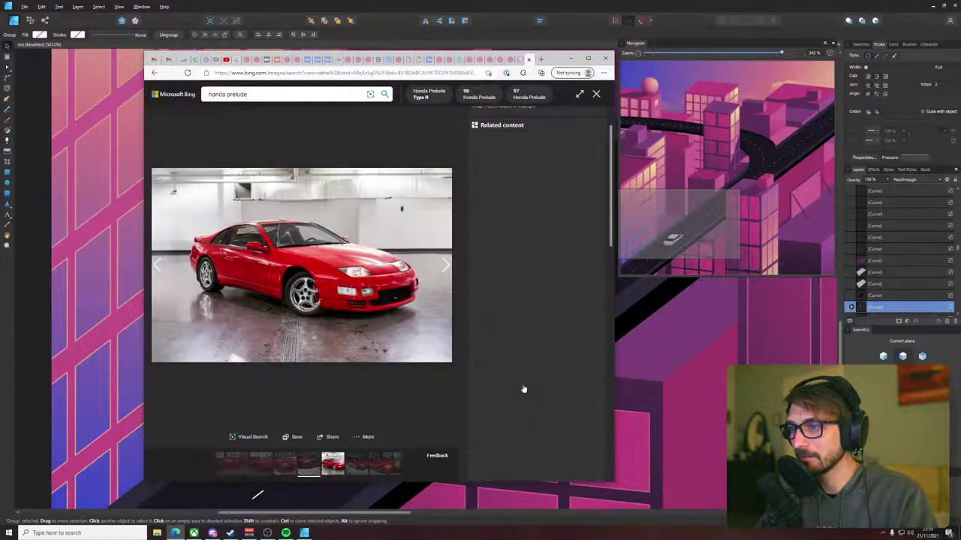
pyautogui.click(524, 389)
pyautogui.scroll(-2, 508, 384)
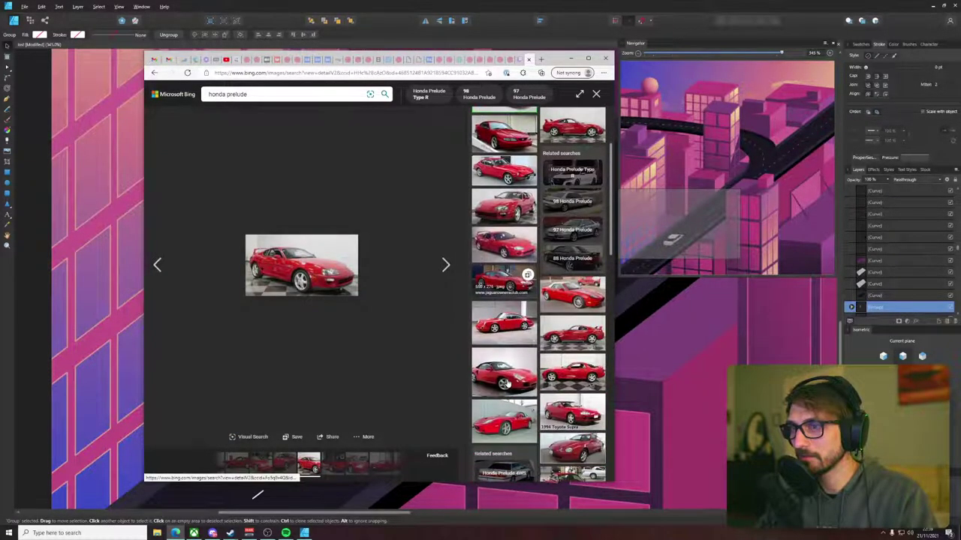
pyautogui.click(262, 94)
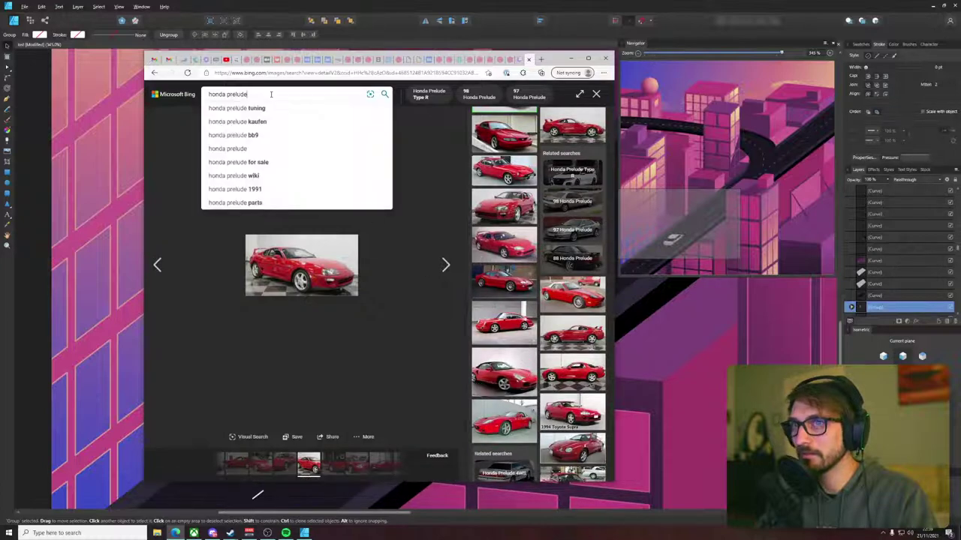
pyautogui.press('Return')
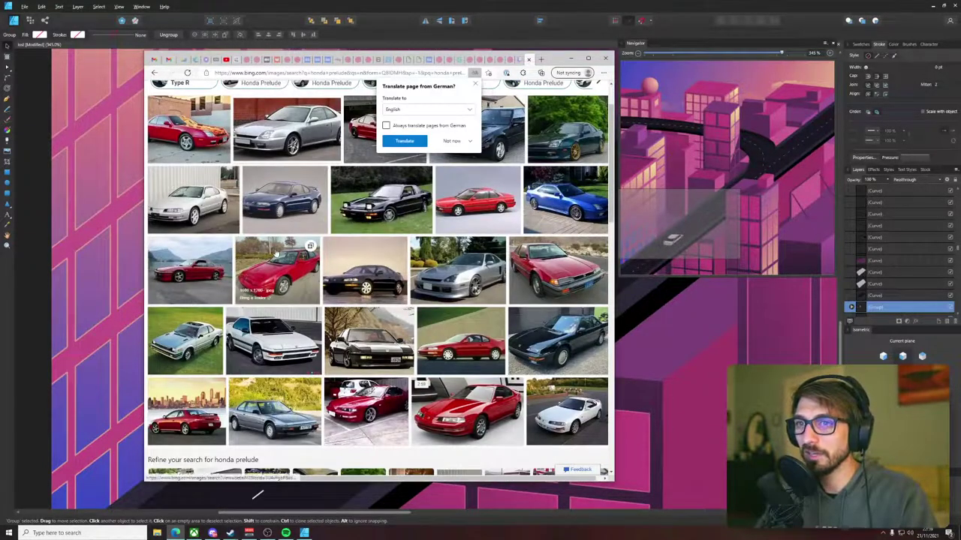
# - Browse the Honda Prelude image results for a car reference, enlarge a red coupe photo, and return to the city illustration
pyautogui.scroll(-1, 276, 255)
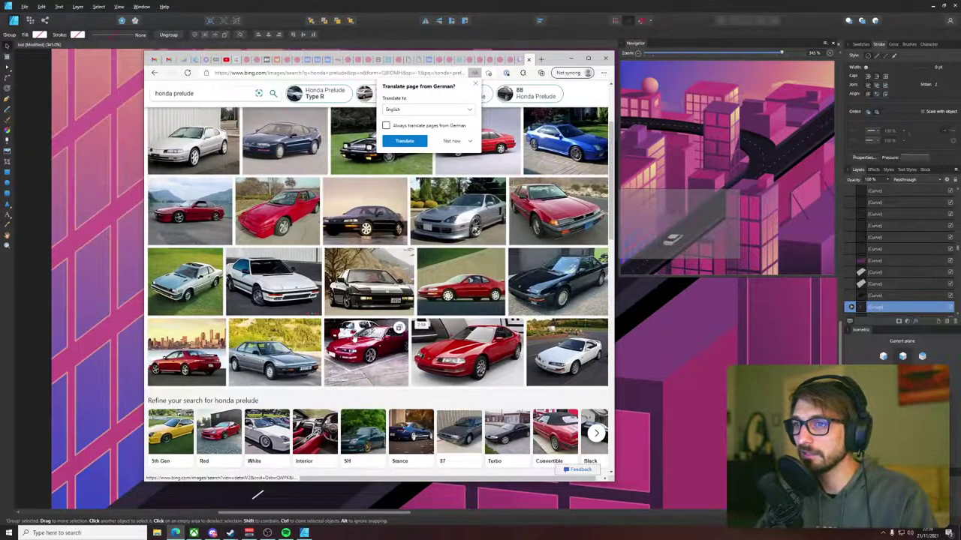
pyautogui.scroll(-5, 357, 359)
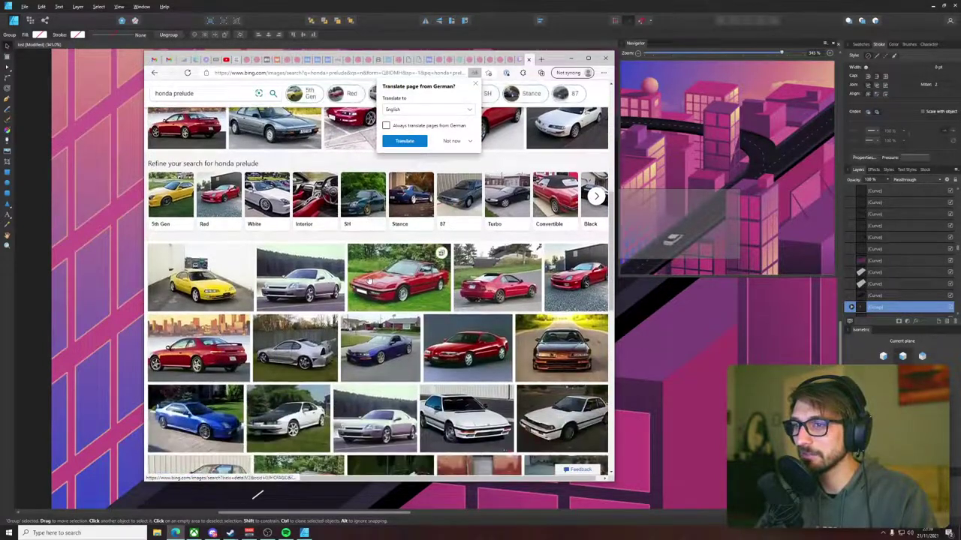
pyautogui.scroll(-3, 368, 280)
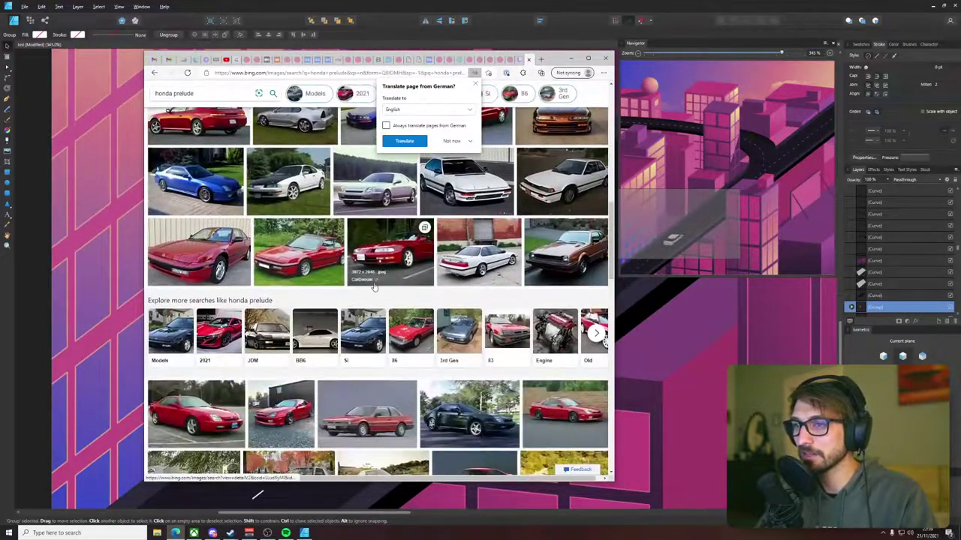
pyautogui.click(566, 414)
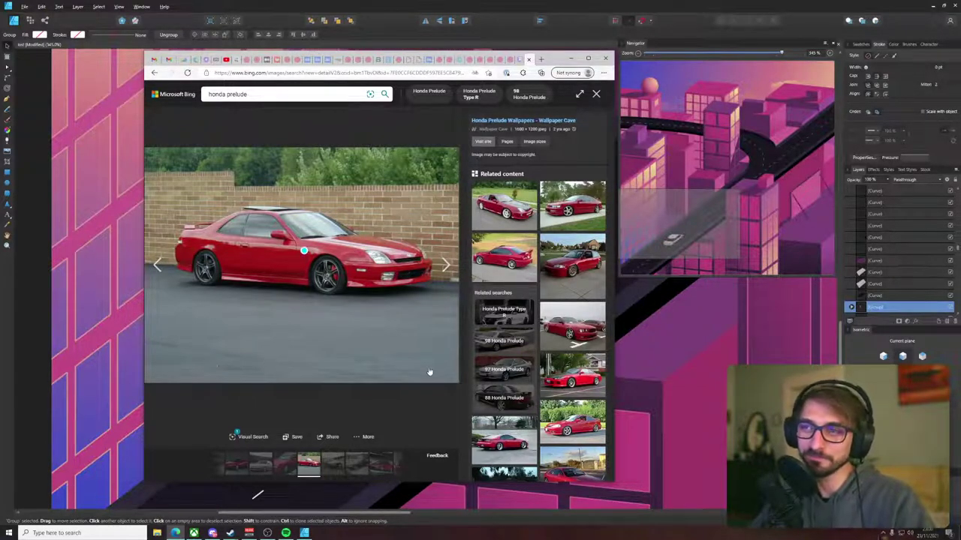
pyautogui.scroll(-5, 497, 368)
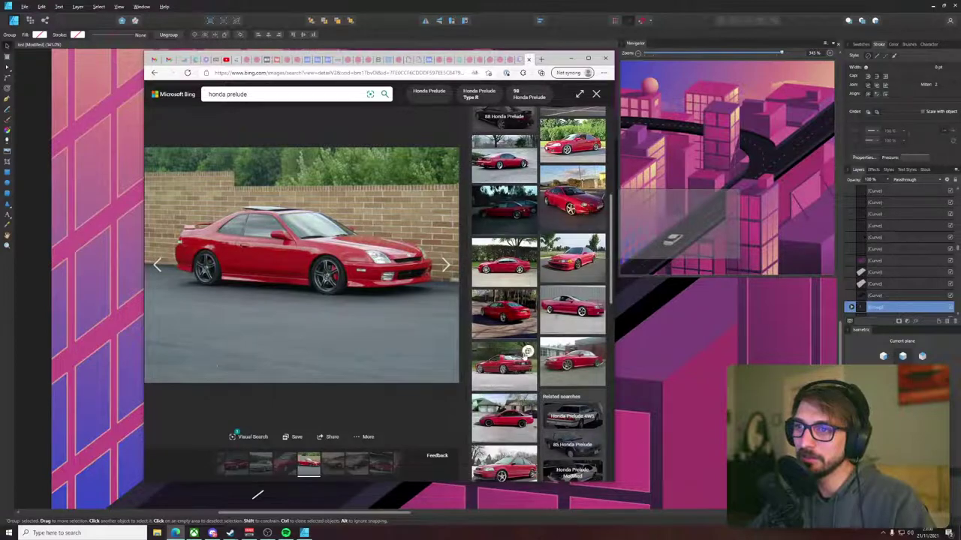
pyautogui.scroll(5, 533, 353)
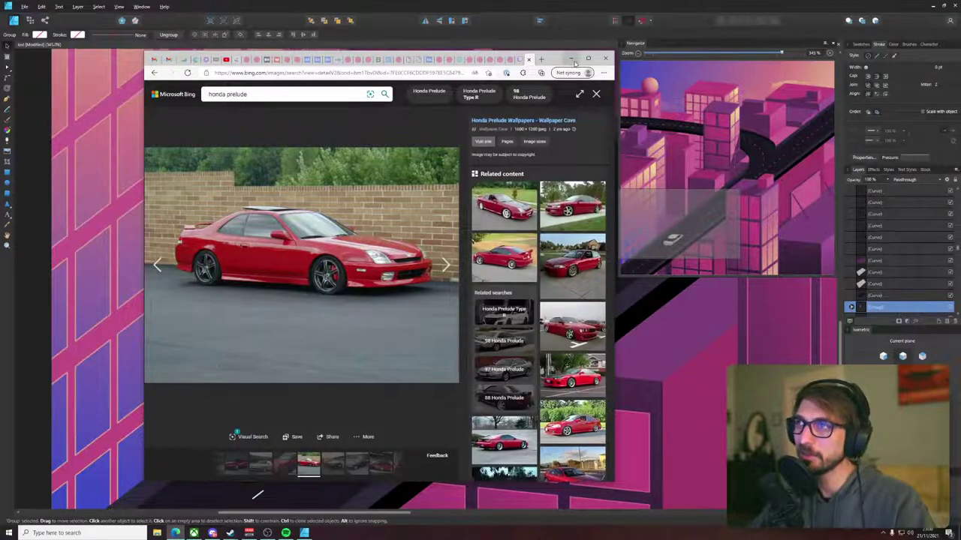
pyautogui.click(572, 59)
# - Round the pointed front tip of the white car's body with the Corner tool
pyautogui.moveTo(509, 288); pyautogui.dragTo(389, 249)
pyautogui.scroll(-5, 257, 336)
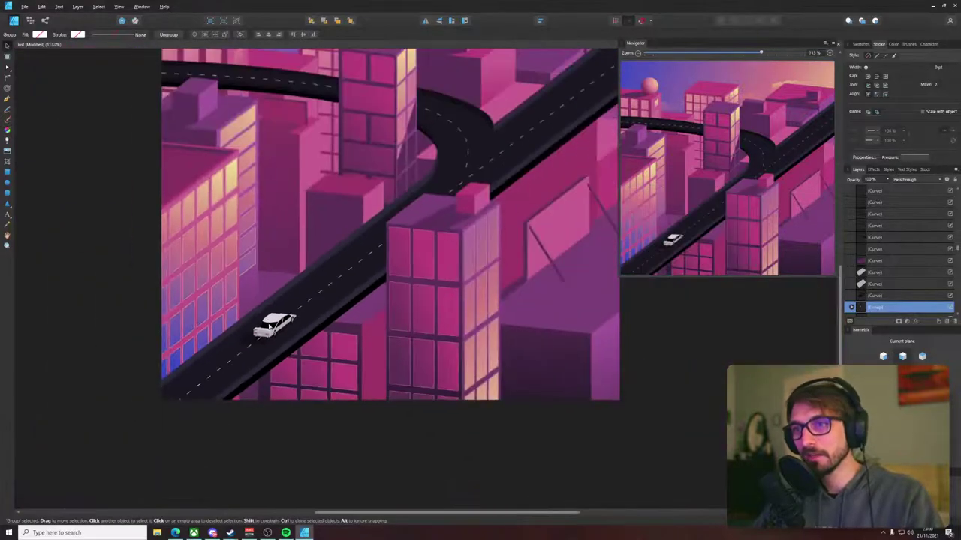
pyautogui.scroll(10, 284, 433)
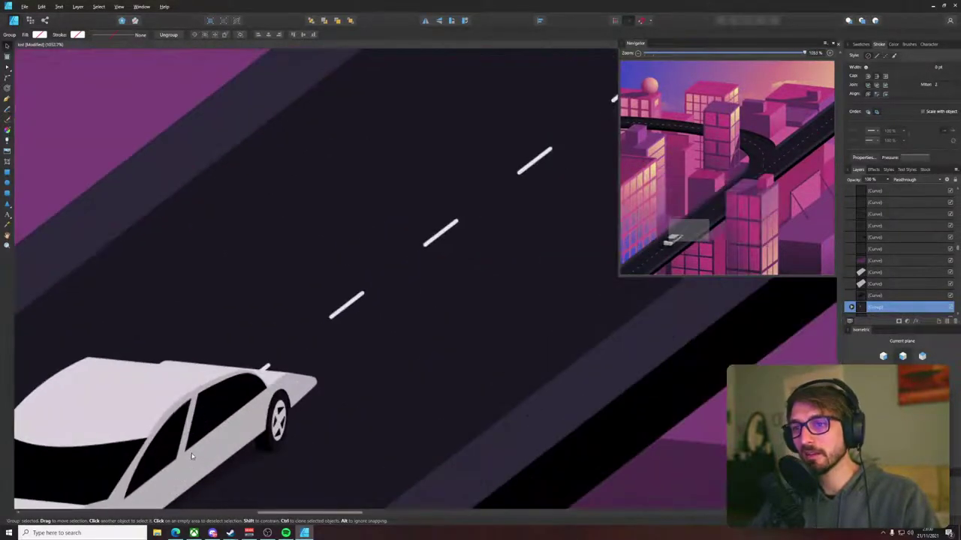
pyautogui.click(305, 387)
pyautogui.doubleClick(305, 387)
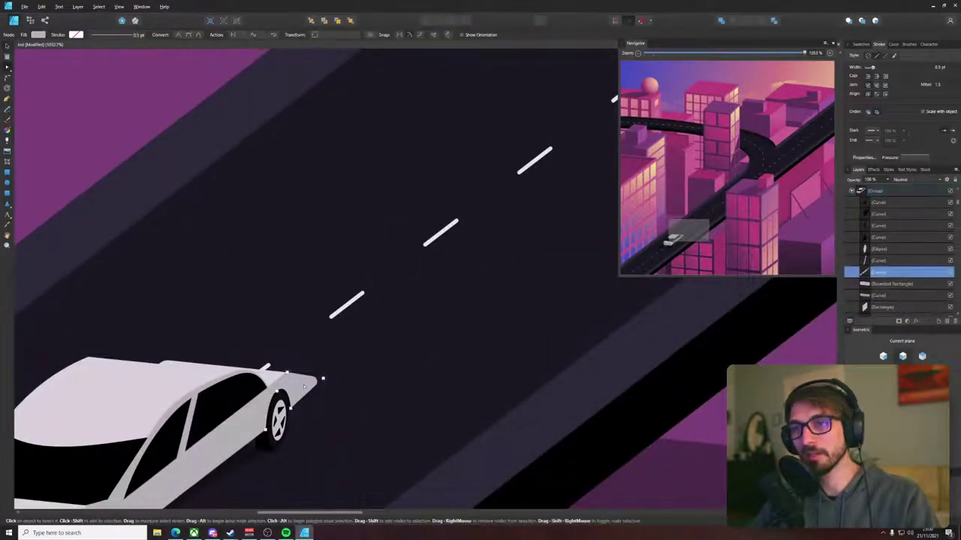
pyautogui.press('c')
pyautogui.click(322, 379)
pyautogui.click(377, 333)
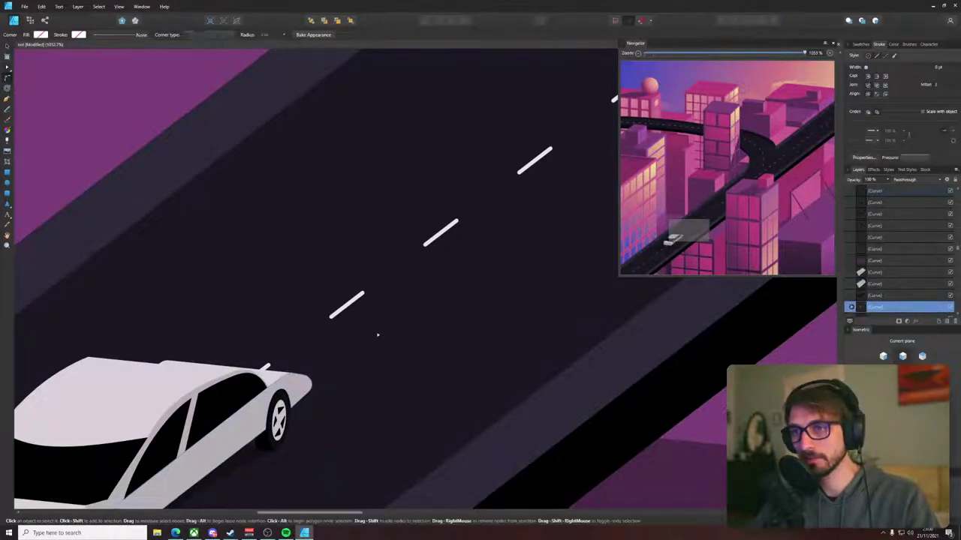
# - Review the white car against the whole artboard and examine its rear details up close
pyautogui.scroll(-10, 330, 339)
pyautogui.scroll(5, 330, 340)
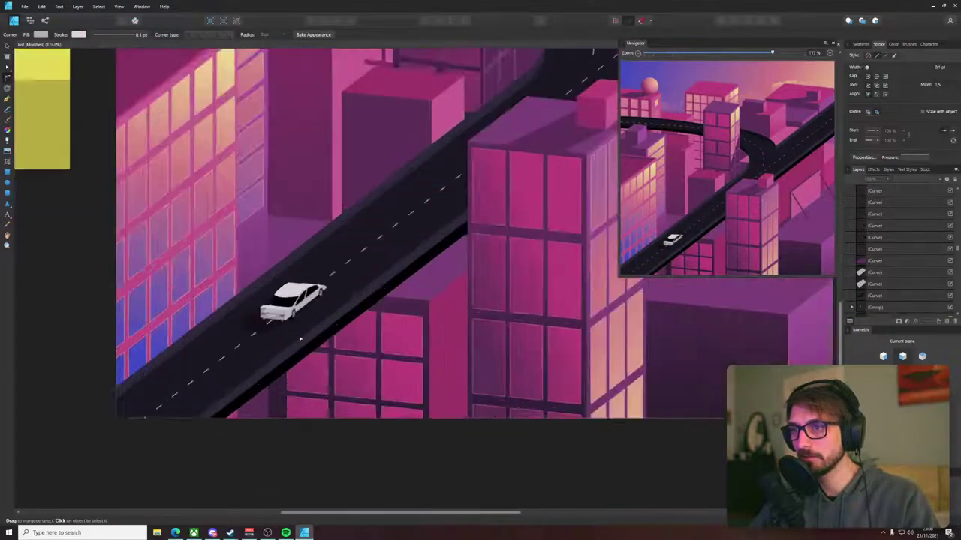
pyautogui.scroll(-7, 295, 316)
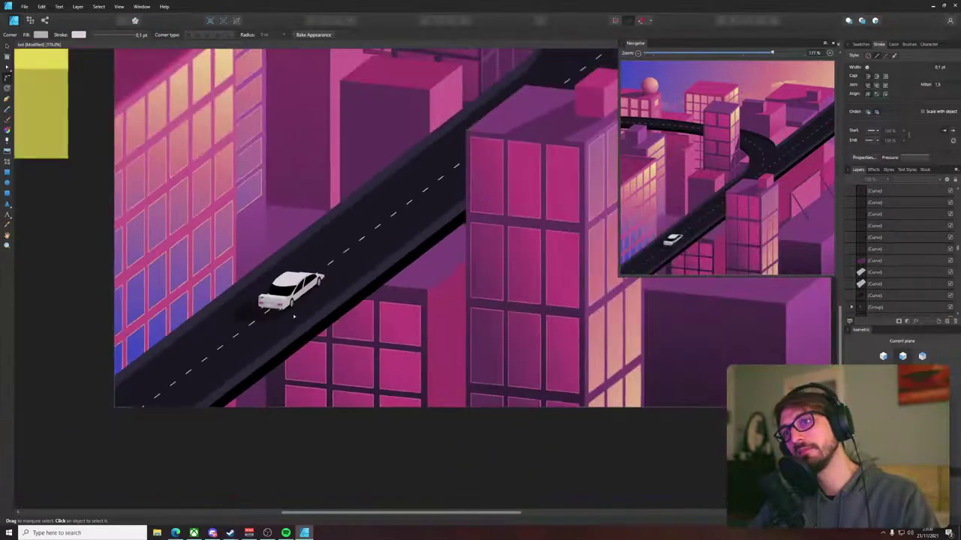
pyautogui.moveTo(294, 284); pyautogui.dragTo(288, 321)
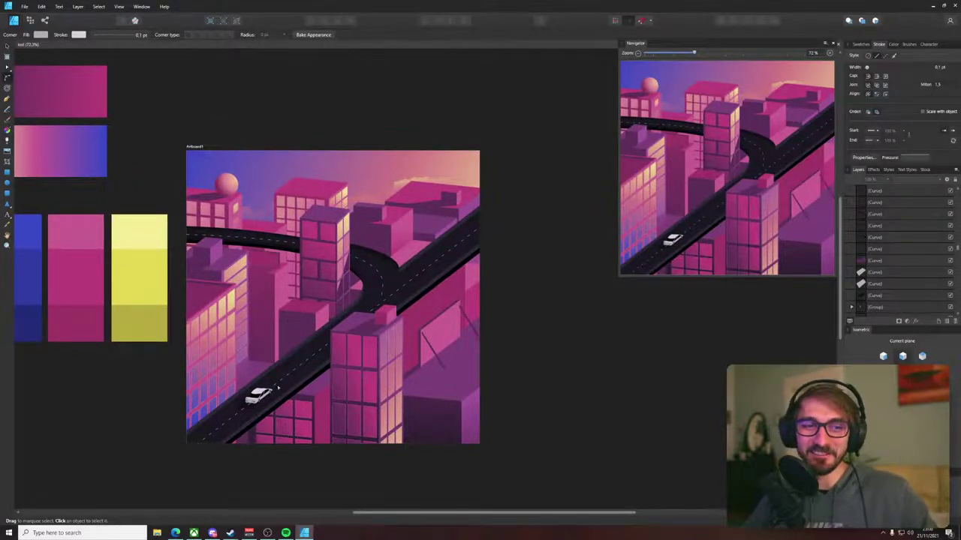
pyautogui.scroll(10, 295, 366)
pyautogui.scroll(-2, 336, 313)
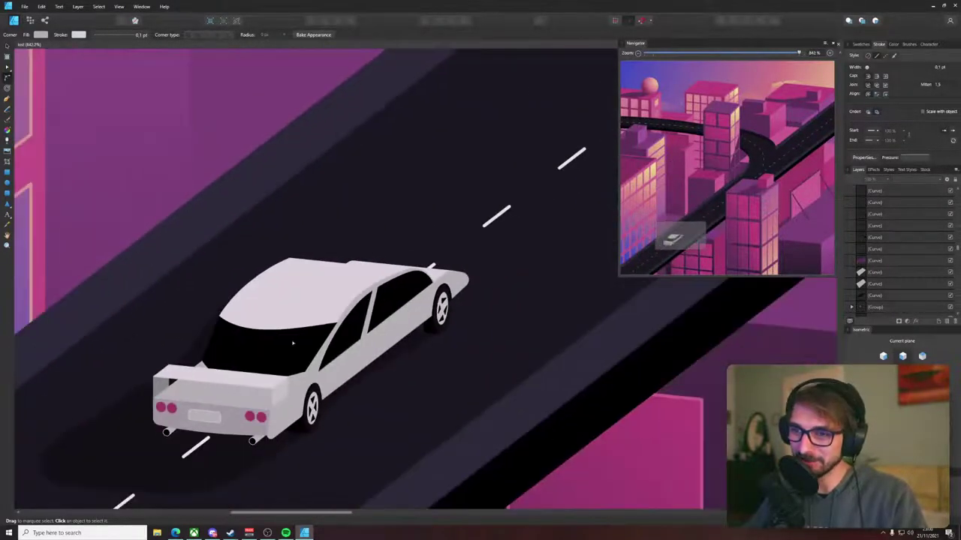
pyautogui.scroll(5, 203, 414)
pyautogui.moveTo(261, 394); pyautogui.dragTo(248, 325)
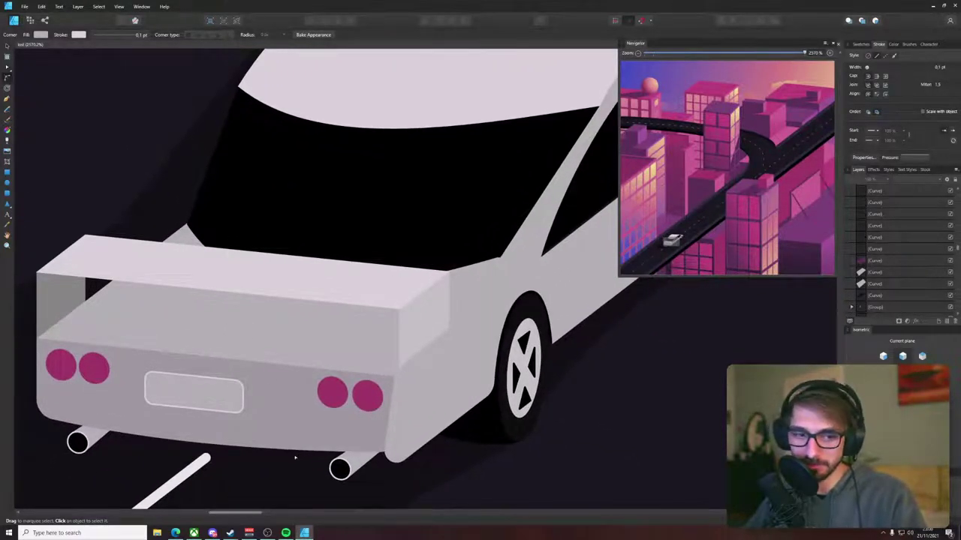
pyautogui.scroll(-5, 297, 458)
pyautogui.scroll(-2, 259, 449)
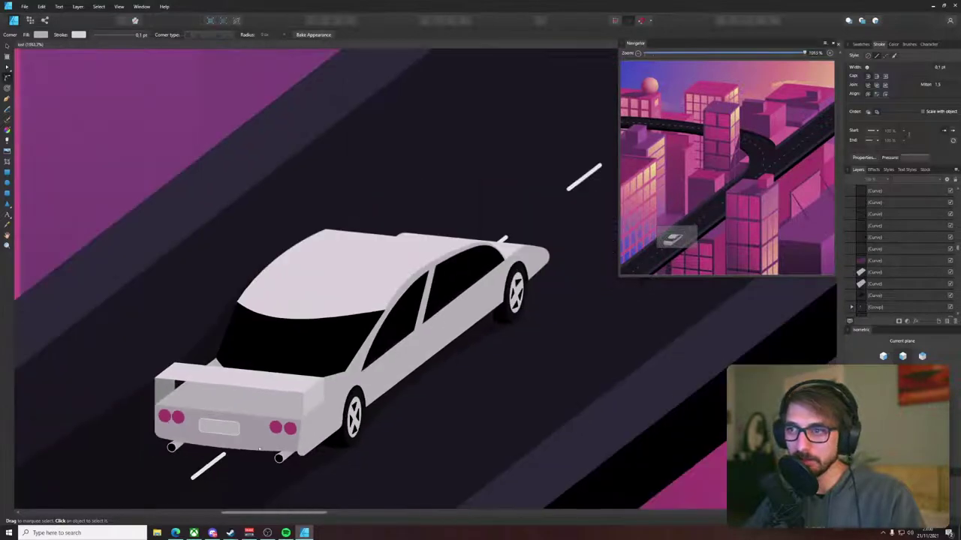
# - Draw a grey rectangle along the rear edge of the car's spoiler and fit it to the spoiler's width
pyautogui.scroll(3, 180, 388)
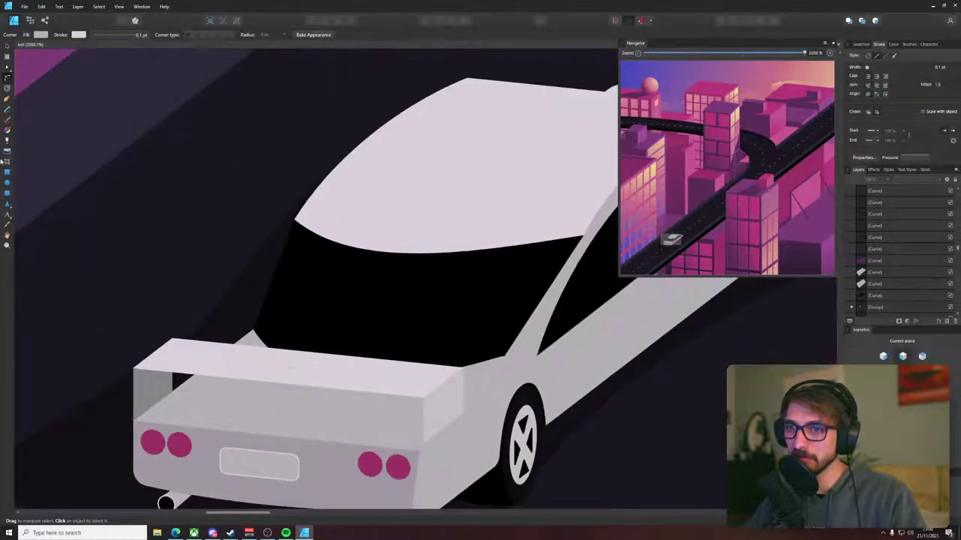
pyautogui.press('m')
pyautogui.moveTo(133, 369); pyautogui.dragTo(418, 392)
pyautogui.scroll(3, 248, 398)
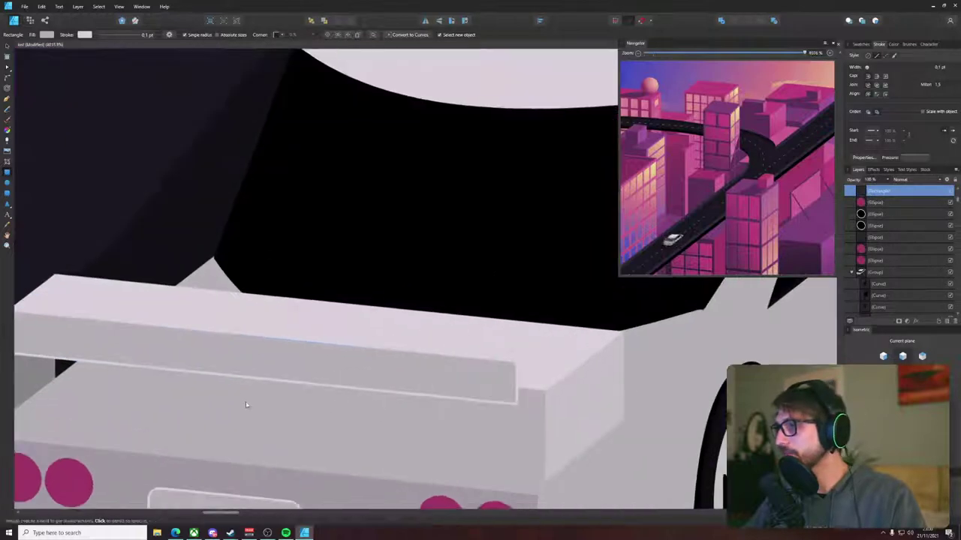
pyautogui.press('v')
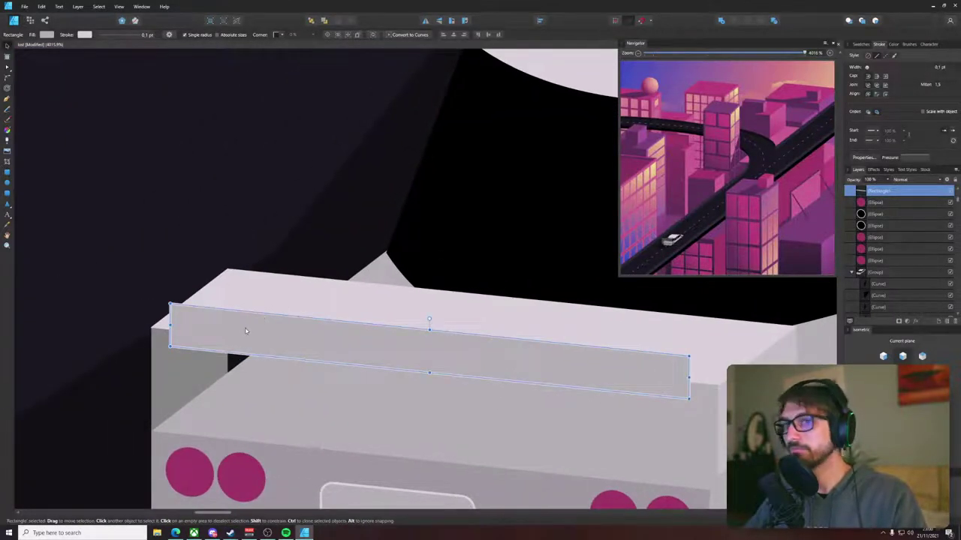
pyautogui.moveTo(247, 331); pyautogui.dragTo(228, 357)
pyautogui.moveTo(669, 403); pyautogui.dragTo(707, 406)
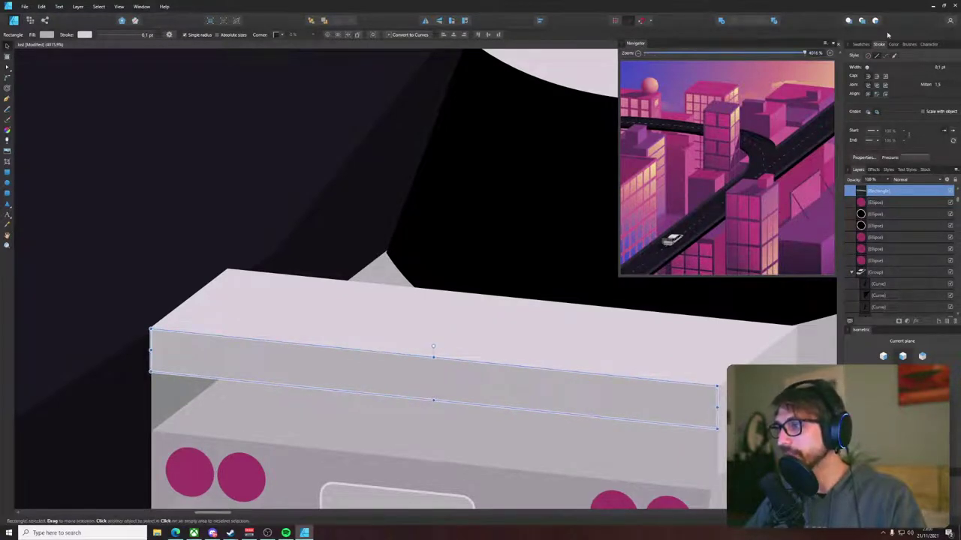
# - Remove the spoiler rectangle's outline and reduce its height to a thin strip
pyautogui.click(862, 44)
pyautogui.click(852, 66)
pyautogui.moveTo(433, 400); pyautogui.dragTo(437, 362)
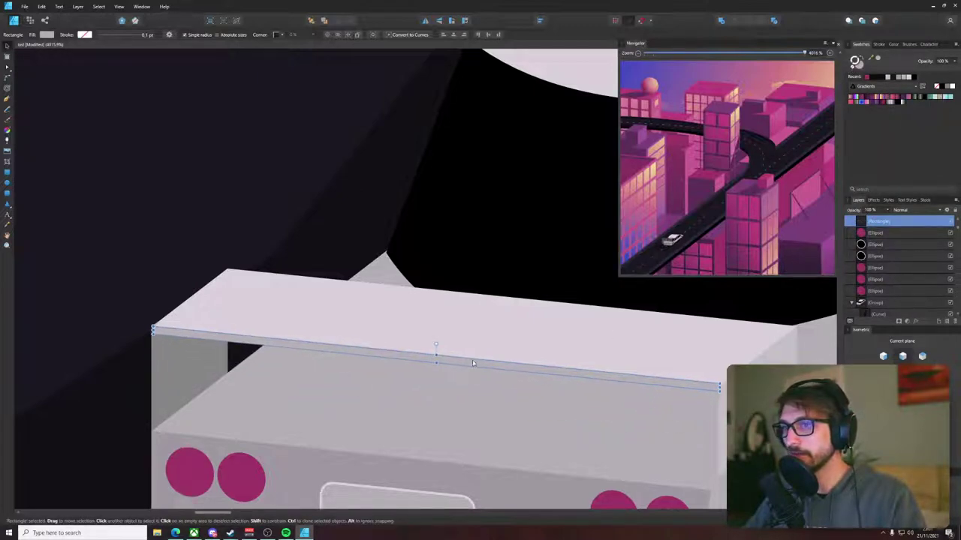
# - Extend the thin strip's right end to meet the corner of the spoiler's top surface
pyautogui.scroll(6, 129, 318)
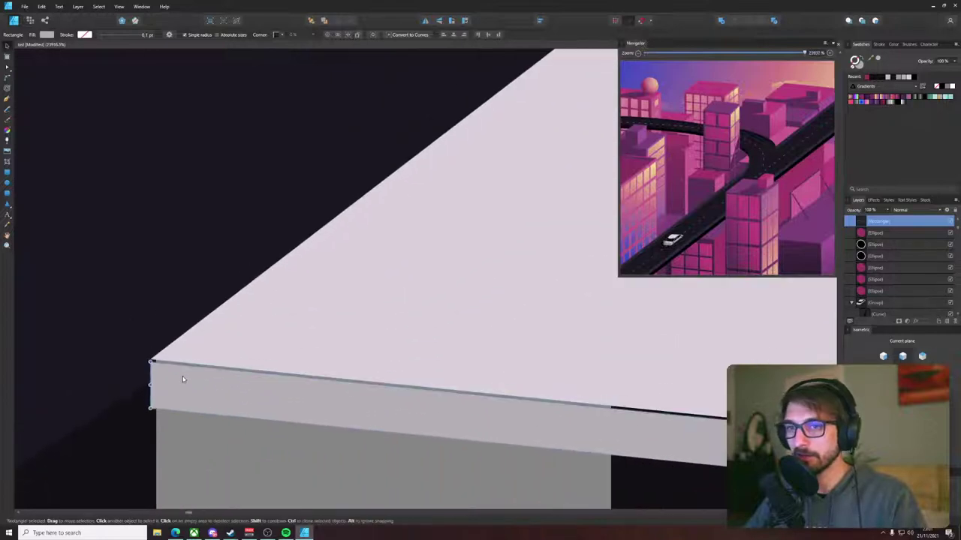
pyautogui.scroll(-8, 185, 379)
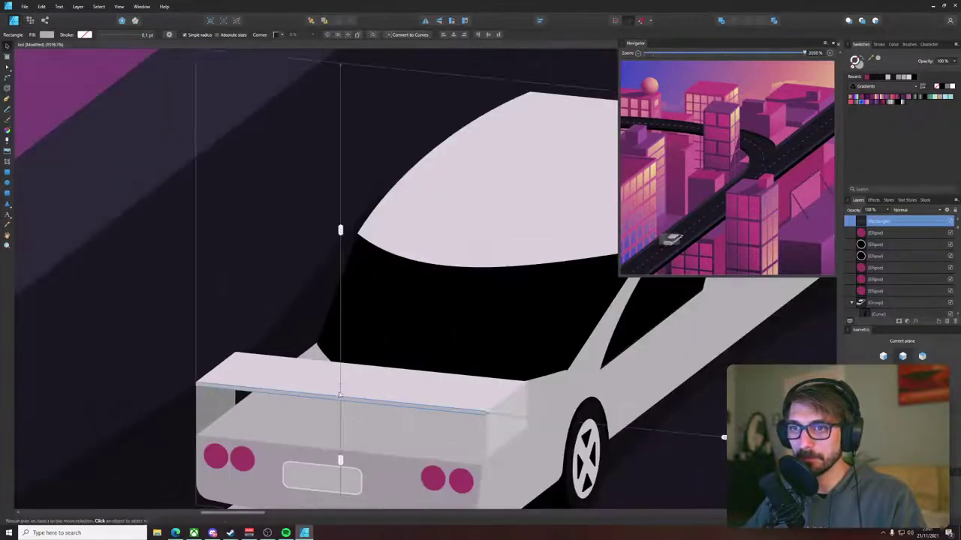
pyautogui.scroll(5, 481, 427)
pyautogui.scroll(2, 497, 405)
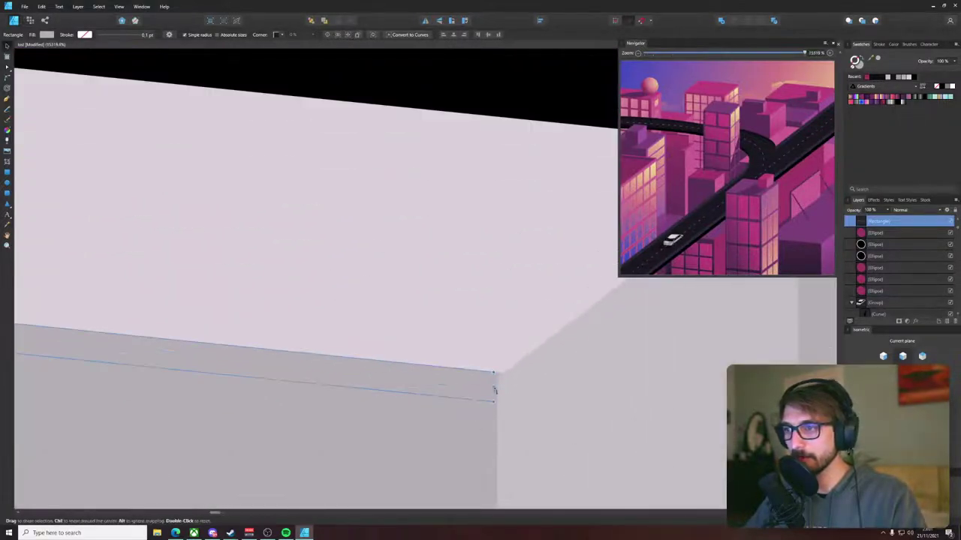
pyautogui.moveTo(493, 388); pyautogui.dragTo(502, 384)
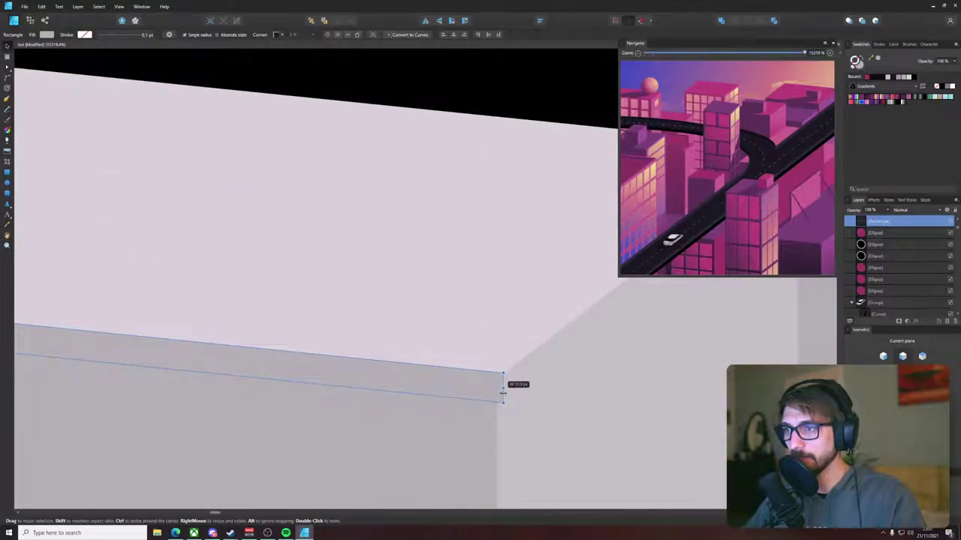
# - Recolour the thin spoiler strip with the purple-grey sampled from the car's rear panel, keeping it without an outline
pyautogui.scroll(-9, 497, 389)
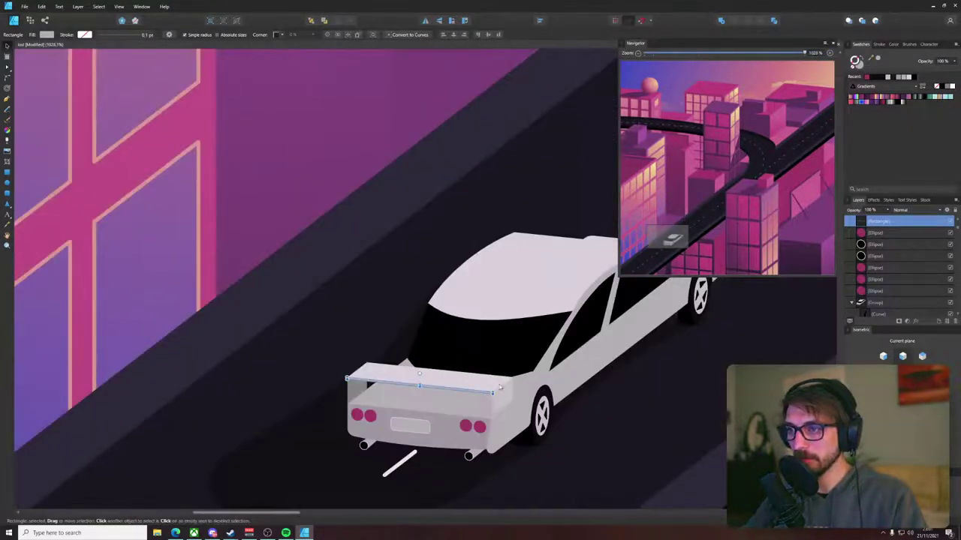
pyautogui.press('i')
pyautogui.press('m')
pyautogui.scroll(5, 424, 395)
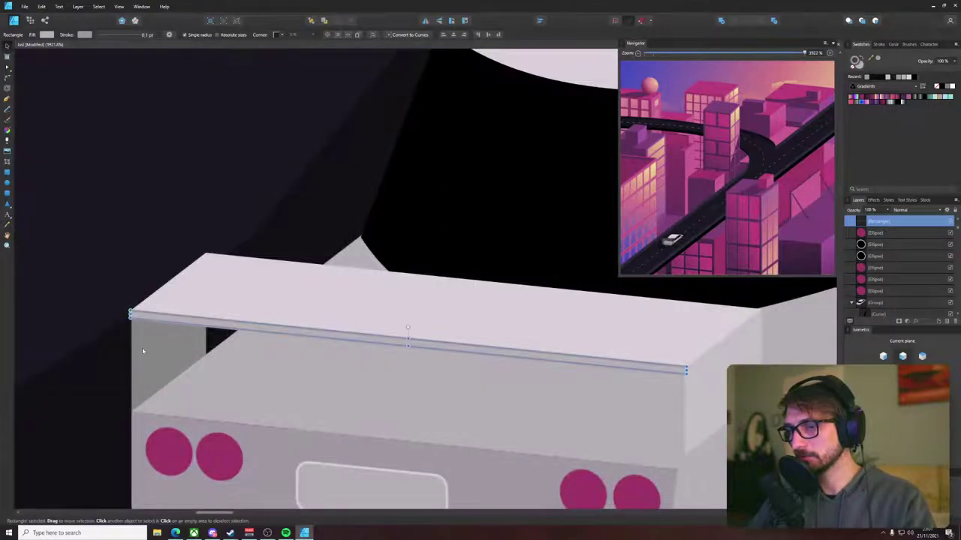
pyautogui.click(860, 65)
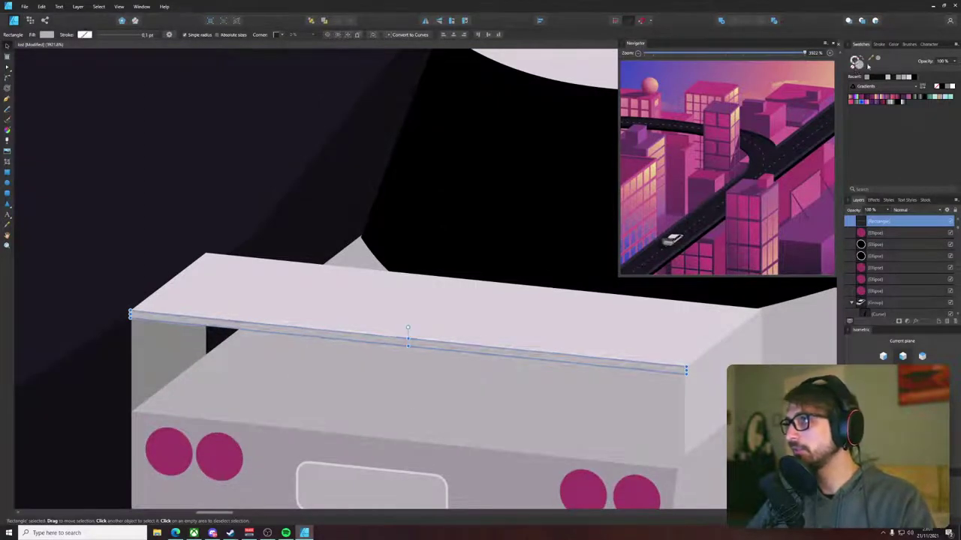
pyautogui.click(878, 60)
pyautogui.moveTo(148, 327); pyautogui.dragTo(269, 292)
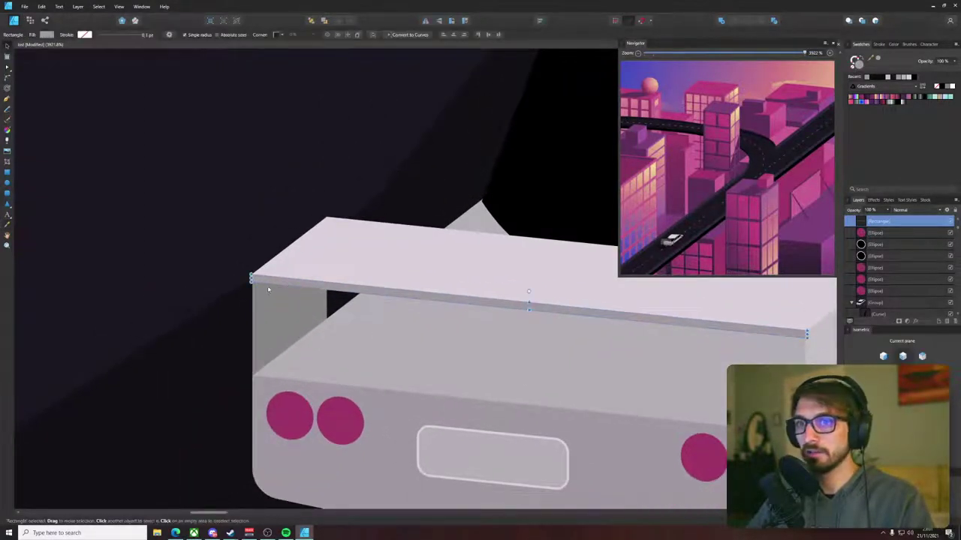
# - Add a narrow vertical strip in the same purple-grey along the outer edge of the spoiler's left support
pyautogui.moveTo(805, 334); pyautogui.dragTo(254, 378)
pyautogui.scroll(4, 254, 377)
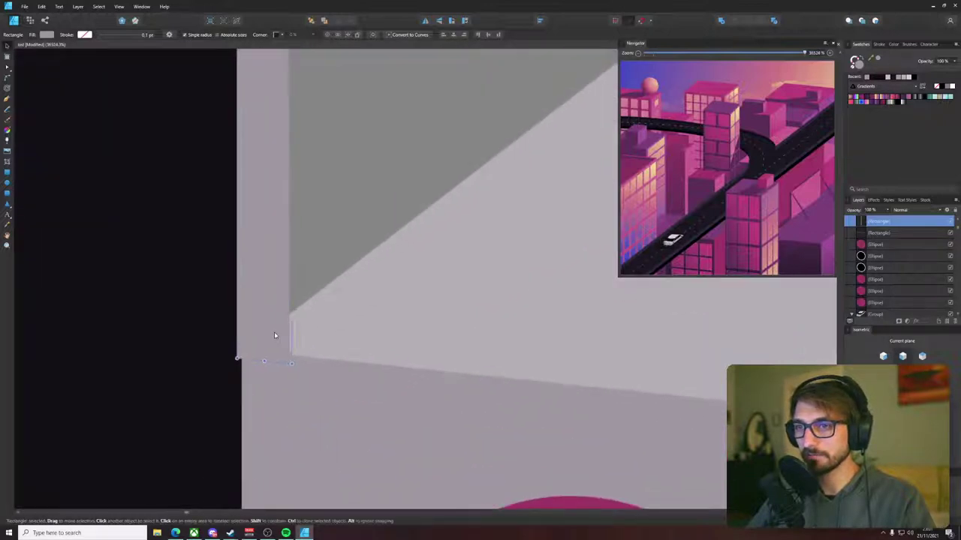
pyautogui.scroll(-5, 277, 335)
pyautogui.scroll(3, 270, 253)
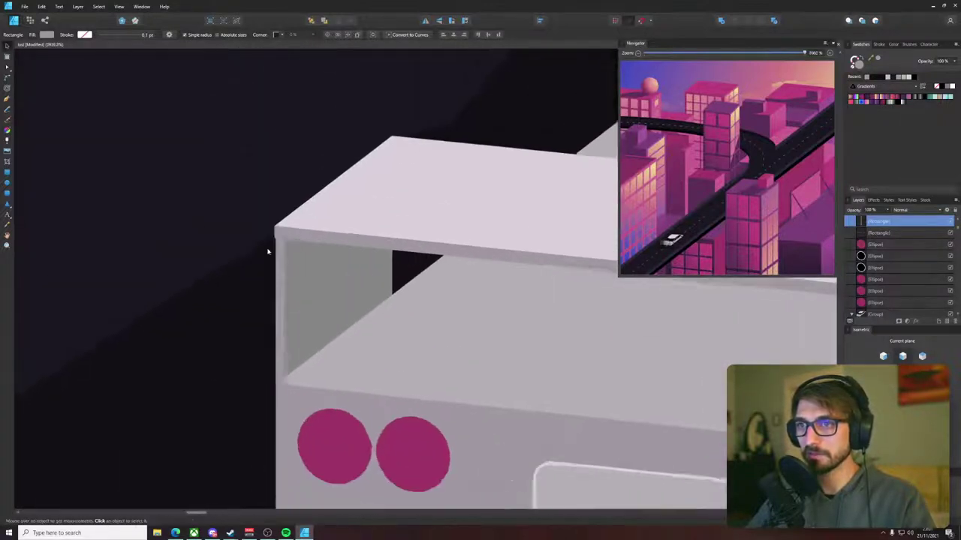
# - Trim the horizontal spoiler strip's left end flush with the outer edge of the vertical strip
pyautogui.click(331, 207)
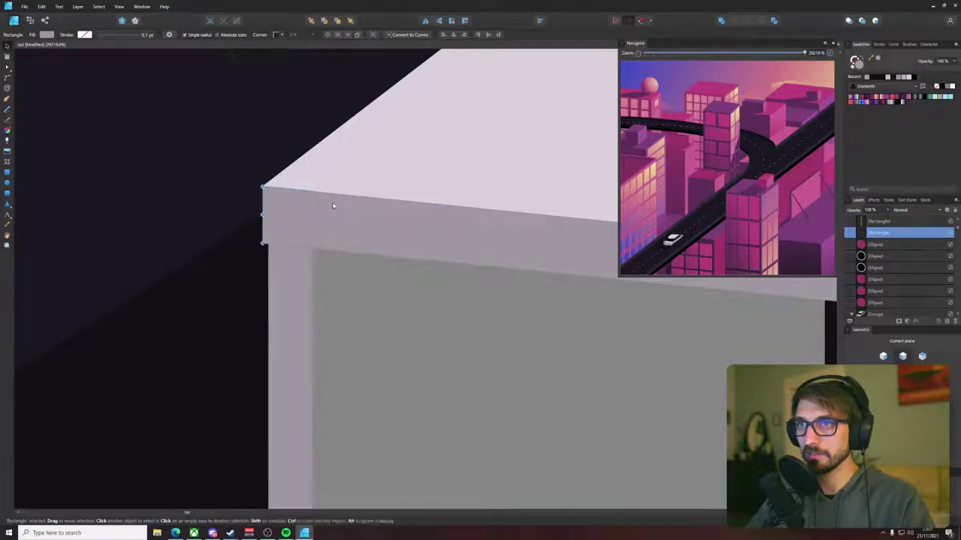
pyautogui.keyDown('shift'); pyautogui.click(305, 175); pyautogui.keyUp('shift')
pyautogui.click(271, 212)
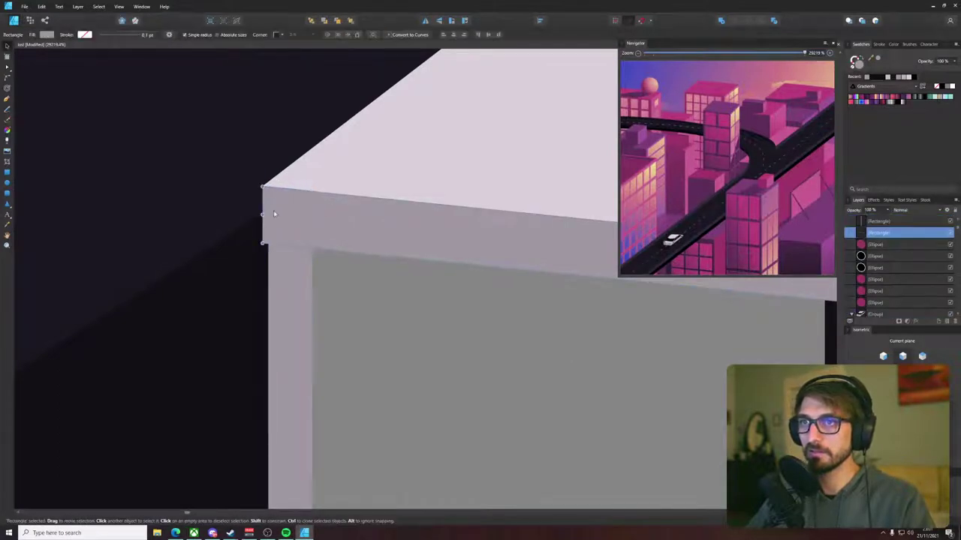
pyautogui.press('Delete')
# - Pull in the left edge of the spoiler's top surface so its corner meets the left support's outer edge
pyautogui.click(328, 139)
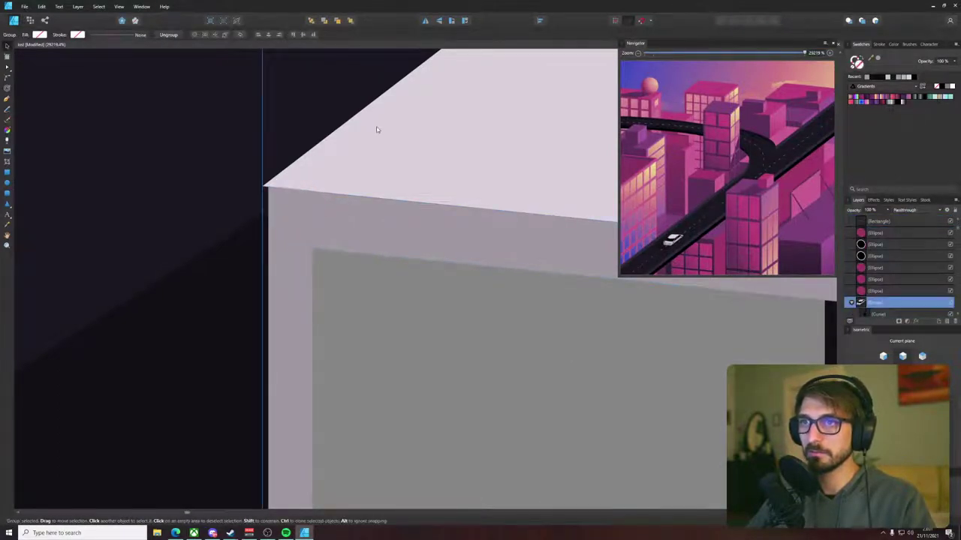
pyautogui.hotkey('ctrl', 'z')
pyautogui.moveTo(368, 130); pyautogui.dragTo(267, 285)
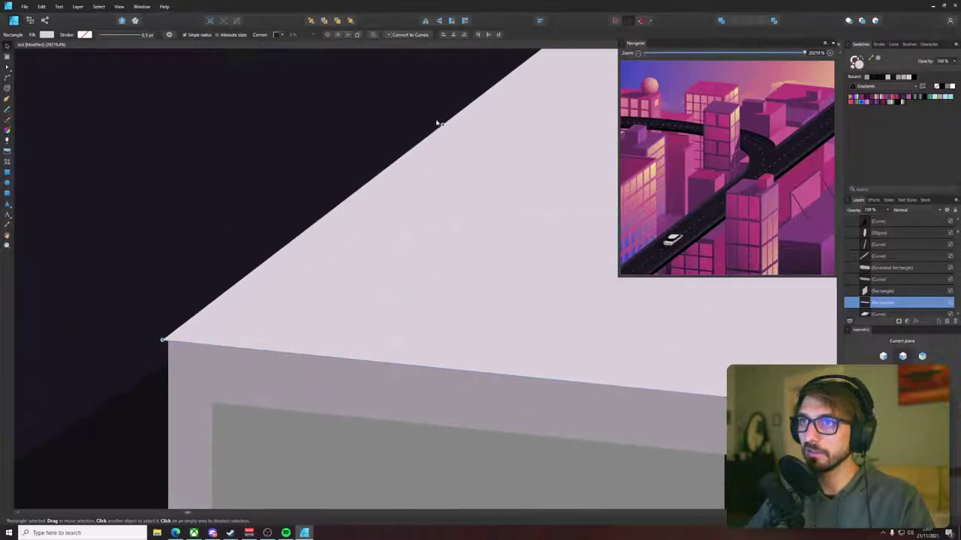
pyautogui.moveTo(442, 123); pyautogui.dragTo(447, 123)
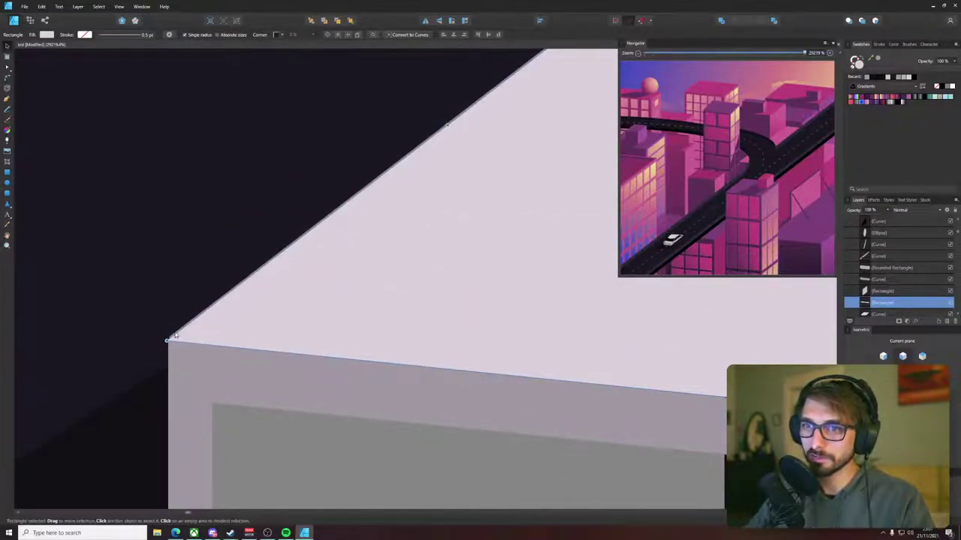
# - Fine-tune the left corner where the spoiler's top surface meets the front strip so both edges line up
pyautogui.click(177, 335)
pyautogui.scroll(8, 170, 338)
pyautogui.moveTo(159, 338); pyautogui.dragTo(150, 362)
pyautogui.click(158, 360)
pyautogui.click(419, 397)
pyautogui.click(412, 408)
pyautogui.click(440, 420)
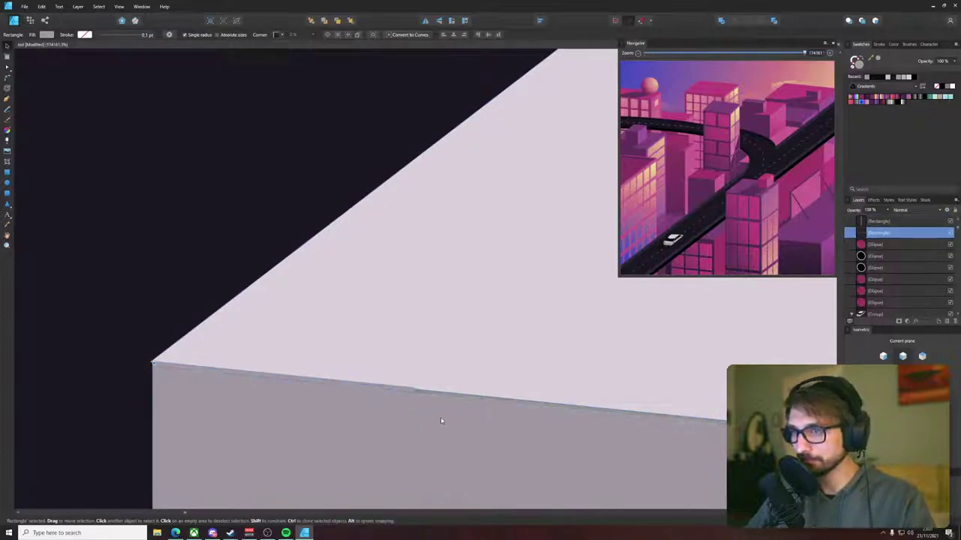
pyautogui.scroll(-8, 441, 420)
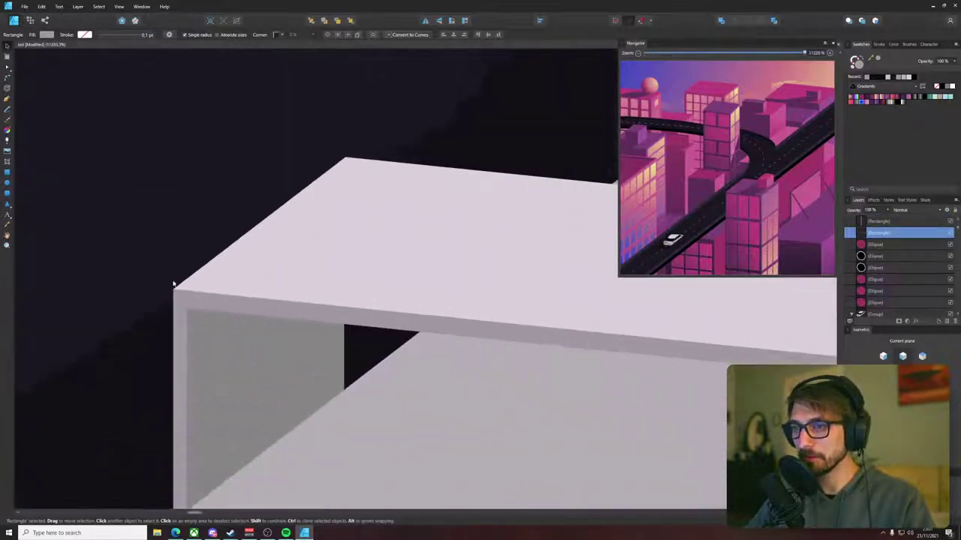
# - Copy the narrow vertical strip from the spoiler's left support onto its right support beneath the horizontal strip
pyautogui.scroll(-5, 173, 283)
pyautogui.moveTo(163, 328); pyautogui.dragTo(610, 400)
pyautogui.hotkey('ctrl', 'v')
pyautogui.scroll(3, 525, 405)
pyautogui.scroll(3, 539, 453)
pyautogui.moveTo(535, 465); pyautogui.dragTo(538, 465)
pyautogui.moveTo(575, 309); pyautogui.dragTo(506, 407)
# - Shorten the horizontal spoiler strip's right end flush with the outer edge of the right vertical strip
pyautogui.click(466, 181)
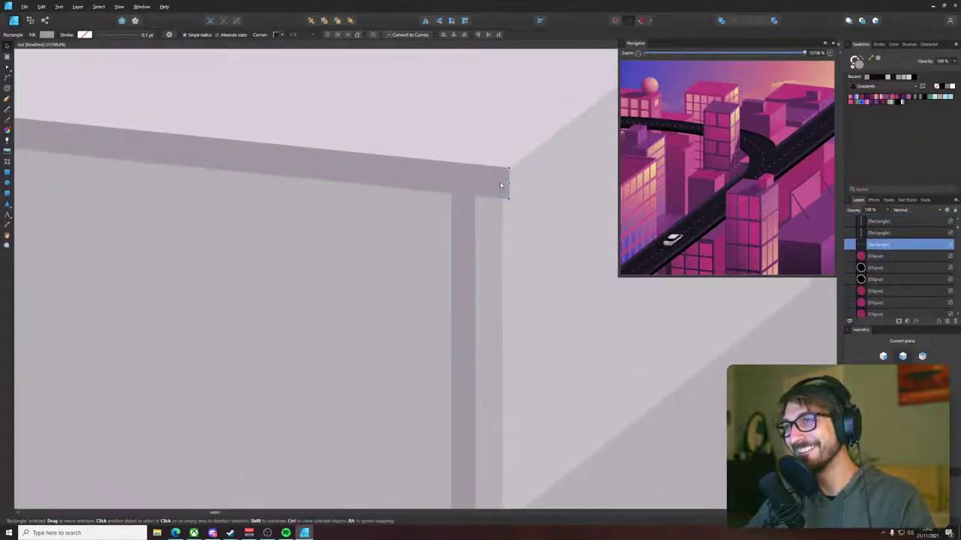
pyautogui.scroll(-5, 454, 209)
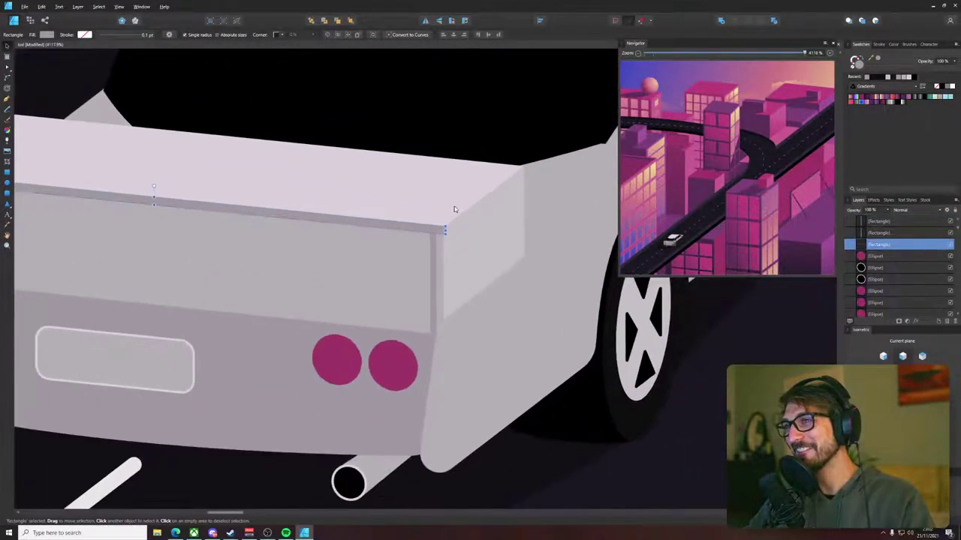
pyautogui.click(454, 209)
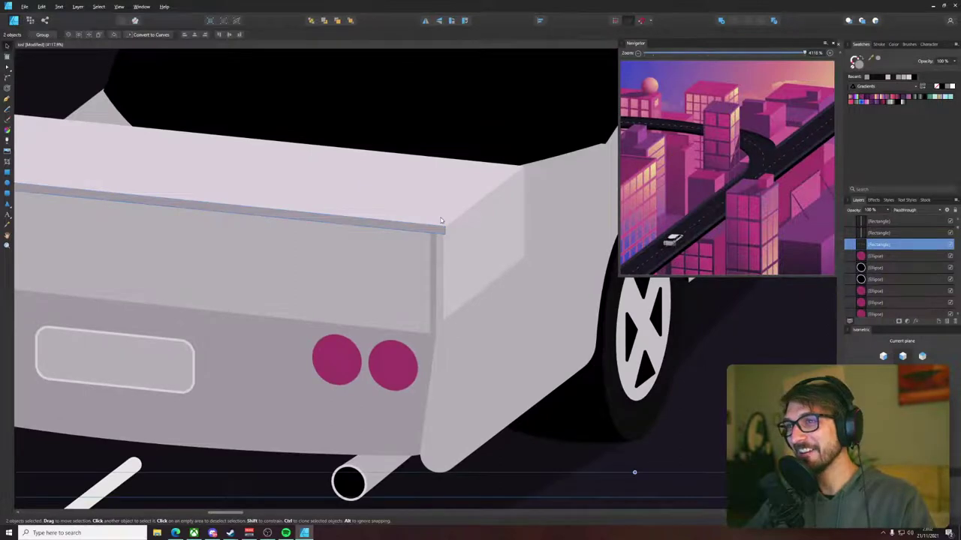
pyautogui.click(443, 229)
pyautogui.scroll(4, 440, 231)
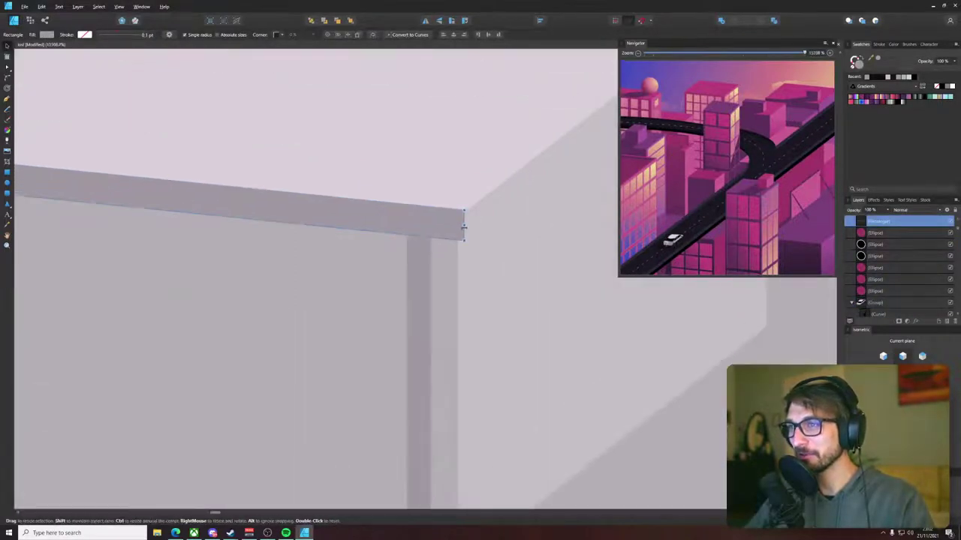
pyautogui.moveTo(463, 223); pyautogui.dragTo(421, 223)
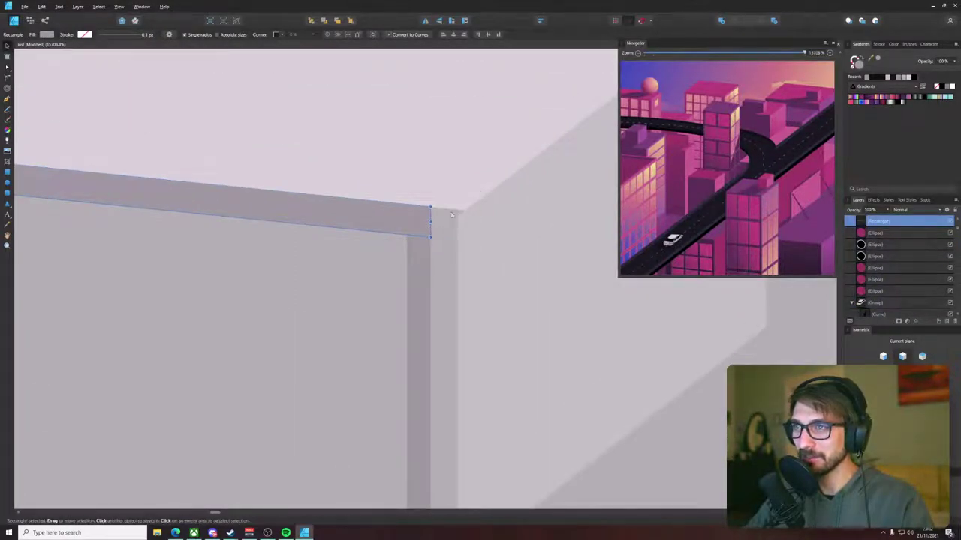
# - Narrow the spoiler's top surface on its right side so its front corner meets the shortened strip
pyautogui.scroll(-5, 432, 221)
pyautogui.scroll(2, 482, 178)
pyautogui.click(442, 266)
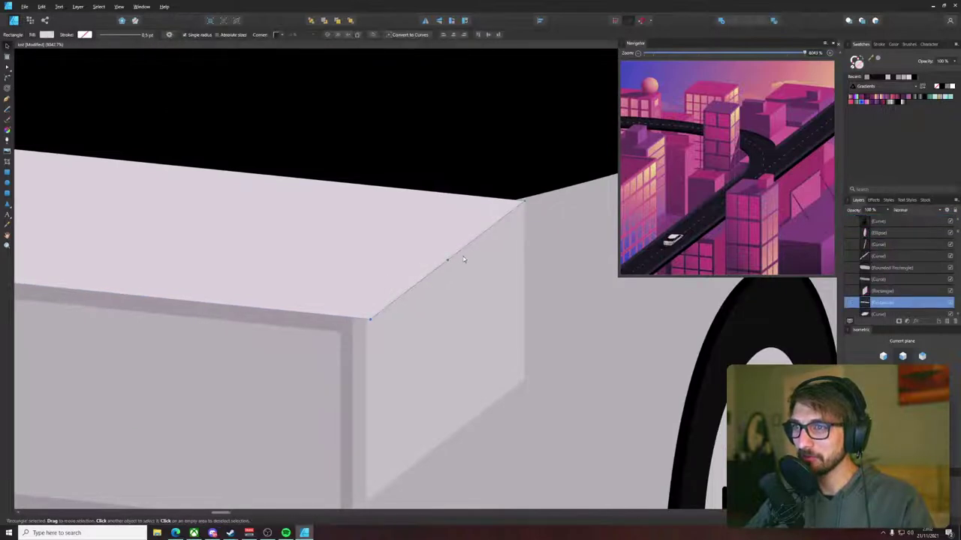
pyautogui.moveTo(448, 261); pyautogui.dragTo(429, 259)
# - Shift the spoiler's right side panel against the vertical strip and narrow it to match the top surface's rear corner
pyautogui.click(459, 315)
pyautogui.moveTo(459, 315); pyautogui.dragTo(435, 349)
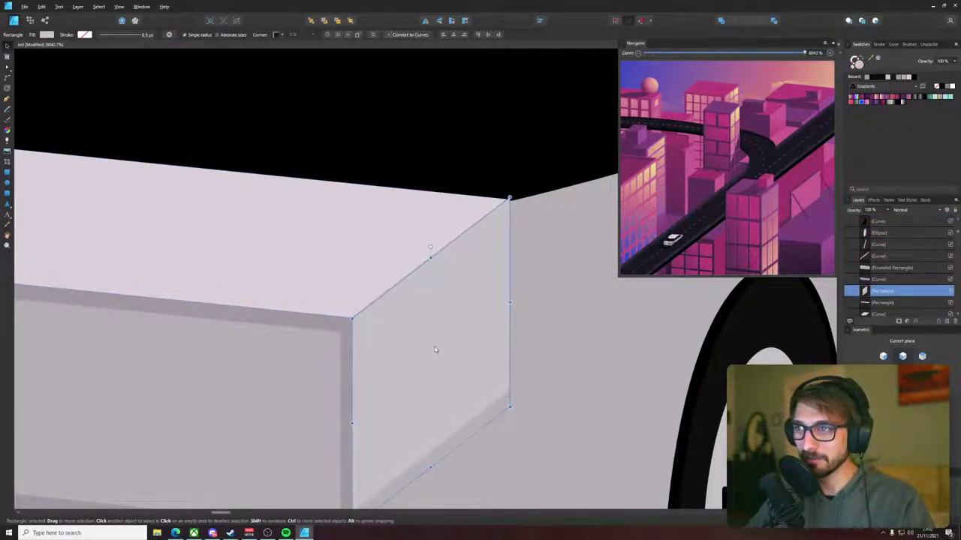
pyautogui.moveTo(510, 302); pyautogui.dragTo(507, 302)
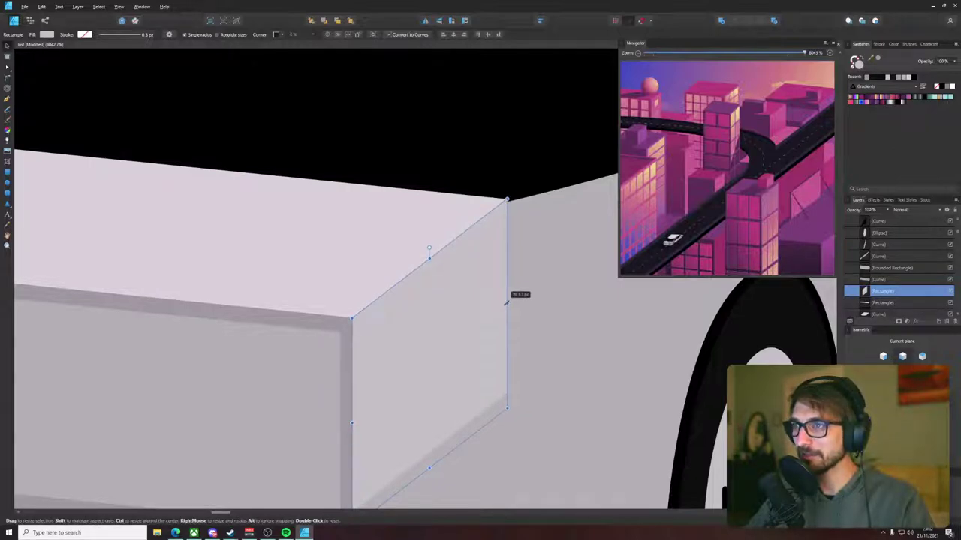
pyautogui.scroll(-5, 451, 373)
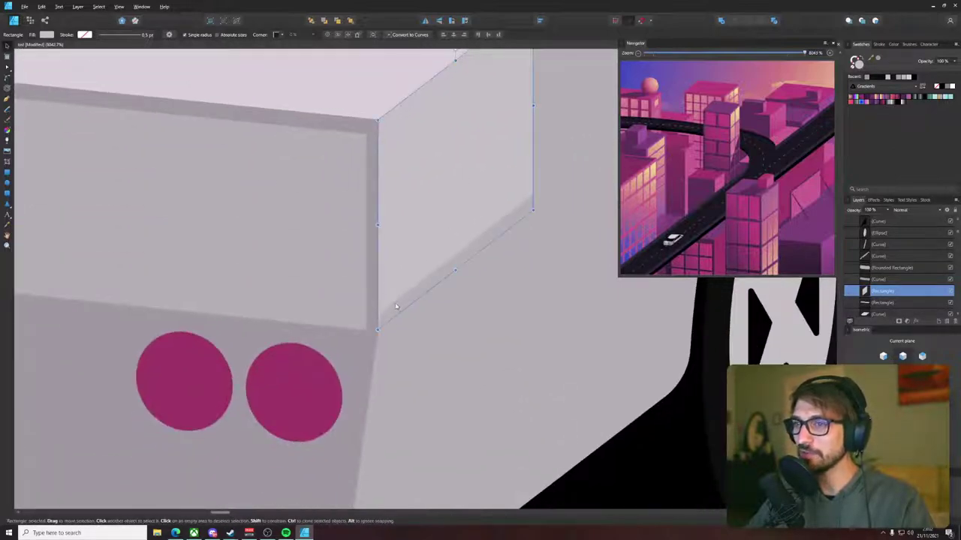
# - Move the corner node of the curve below the spoiler's right side panel down to the panel's lower front corner
pyautogui.click(388, 320)
pyautogui.scroll(4, 387, 322)
pyautogui.press('a')
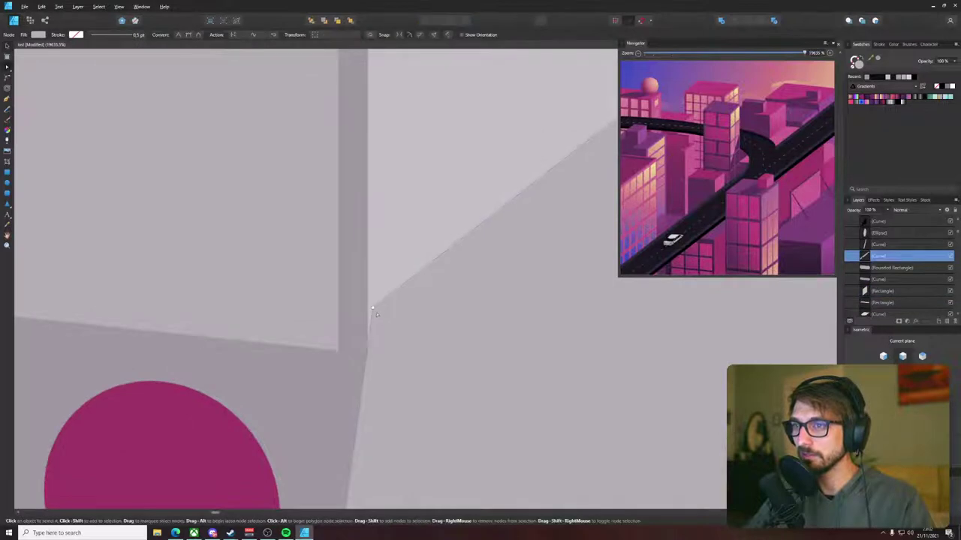
pyautogui.moveTo(374, 313); pyautogui.dragTo(365, 358)
pyautogui.click(367, 357)
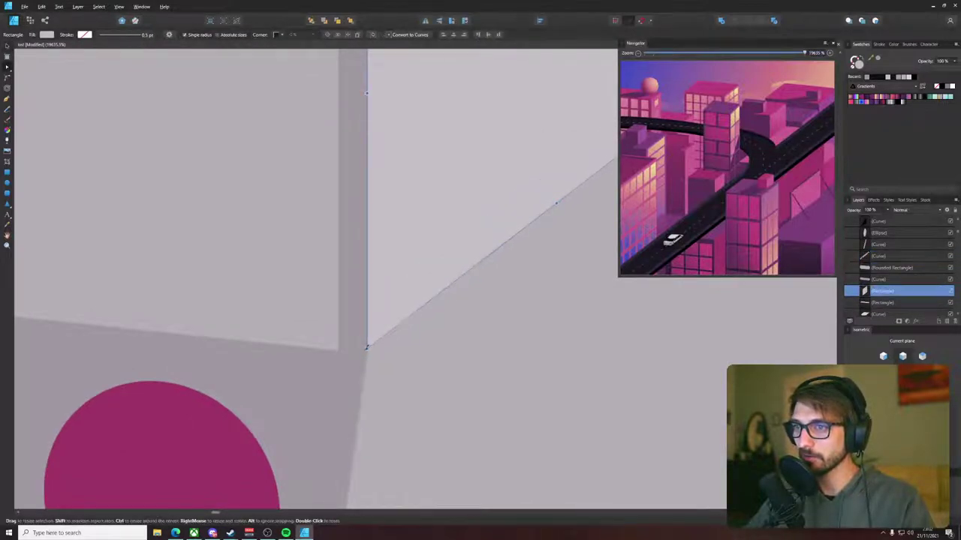
pyautogui.click(388, 353)
# - Examine the reworked spoiler on the car within the whole city illustration and save the document
pyautogui.scroll(-13, 391, 353)
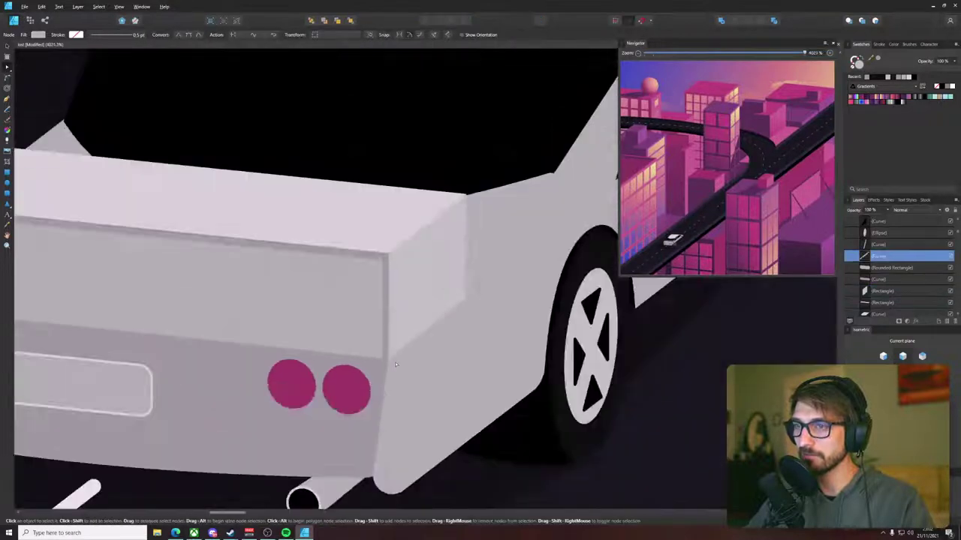
pyautogui.click(523, 412)
pyautogui.scroll(-5, 524, 411)
pyautogui.scroll(6, 450, 390)
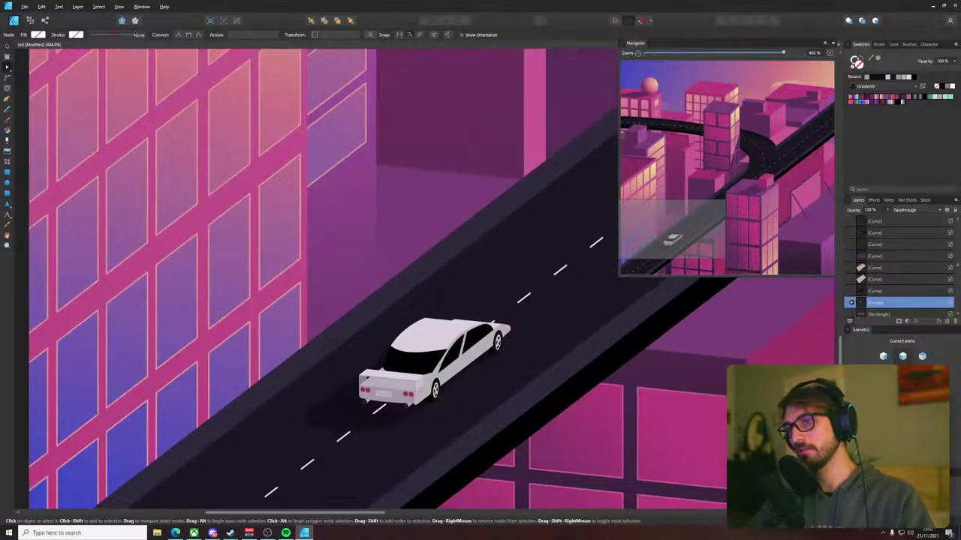
pyautogui.click(429, 388)
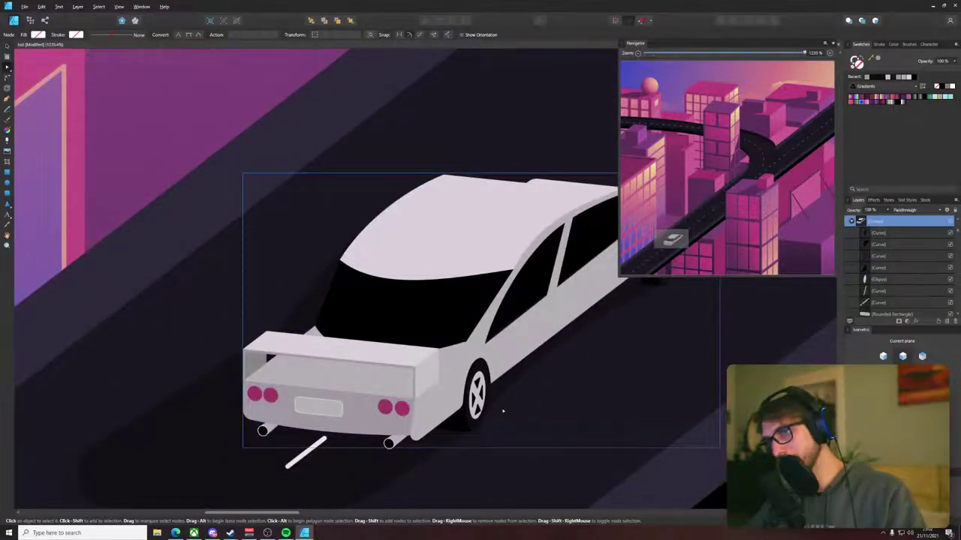
pyautogui.scroll(-5, 500, 411)
pyautogui.scroll(-5, 540, 409)
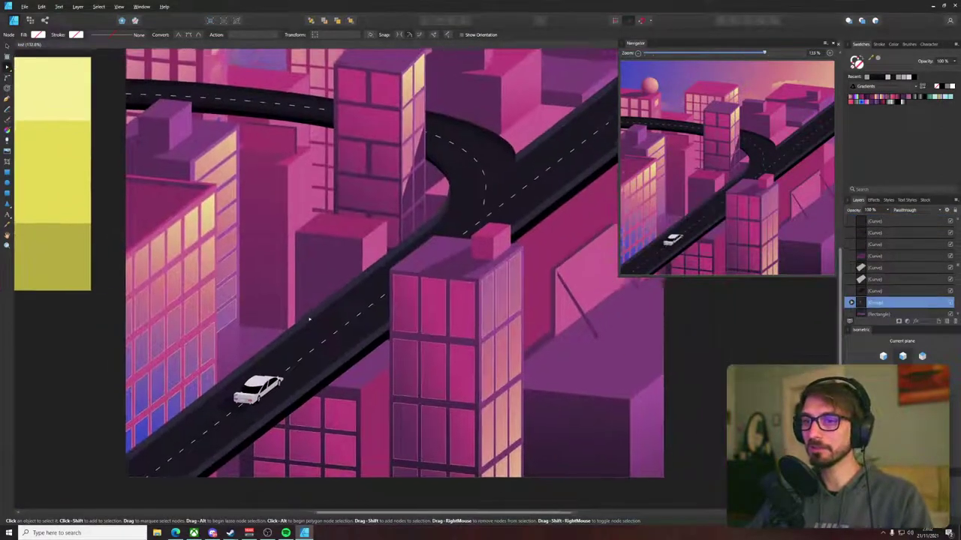
pyautogui.moveTo(310, 319); pyautogui.dragTo(289, 331)
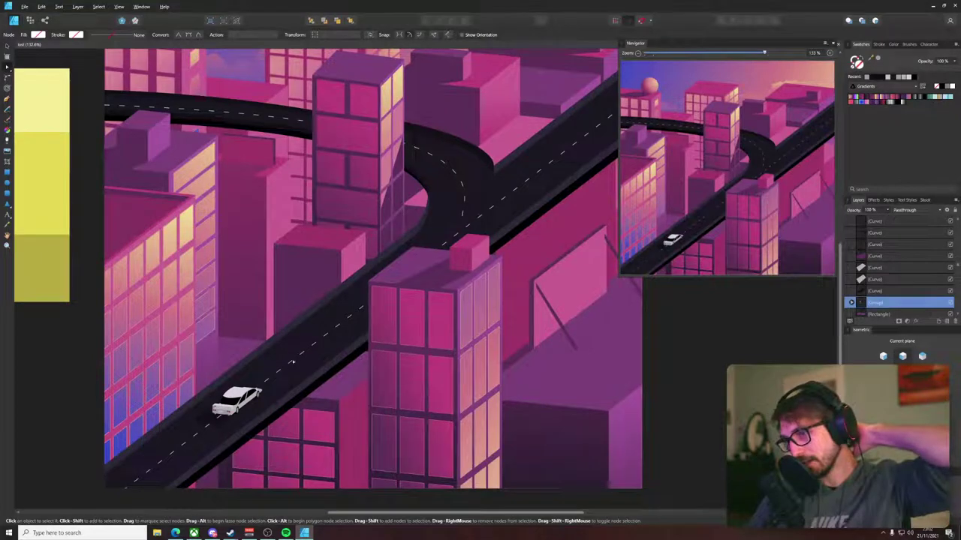
# - Switch to the Edge browser and search Bing images for "volkswagen beatle 69"
pyautogui.click(175, 533)
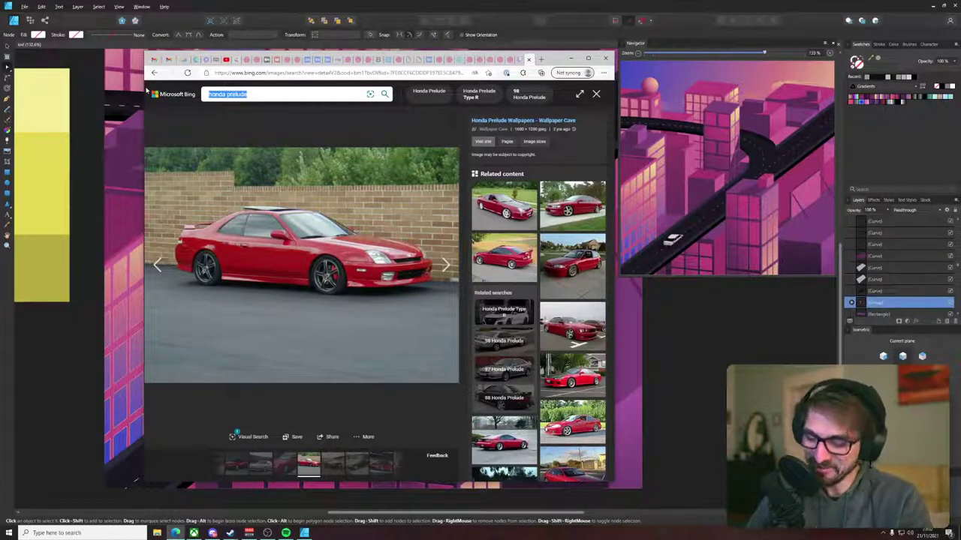
pyautogui.write('volkswa')
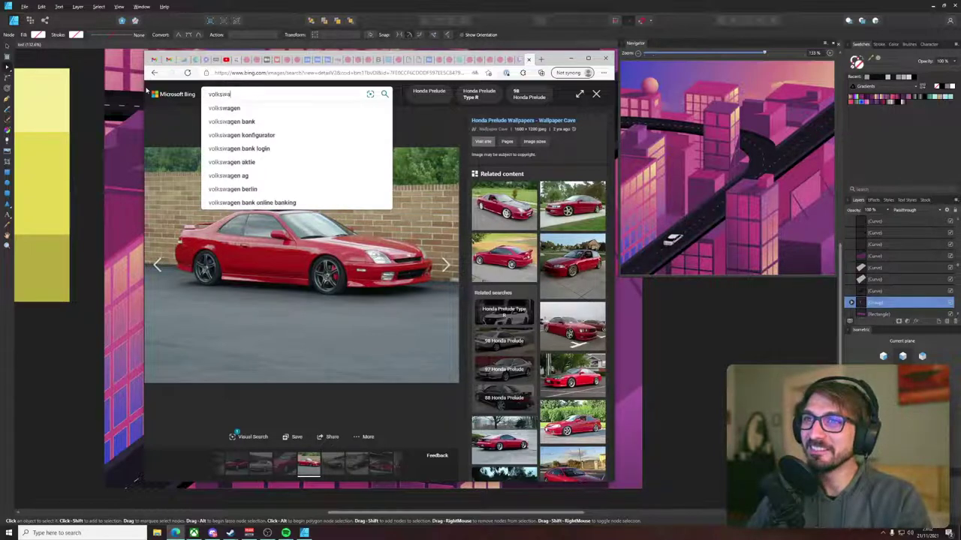
pyautogui.write('gen beetle')
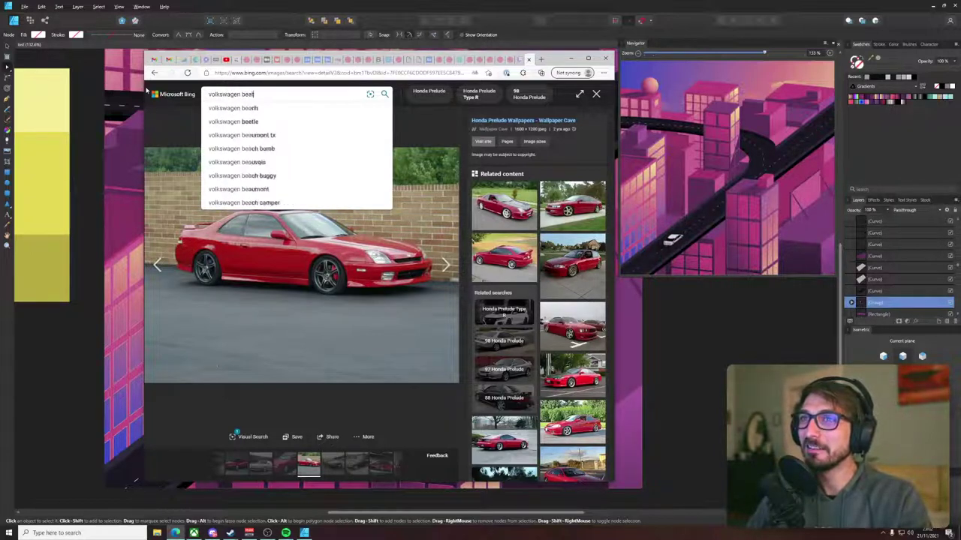
pyautogui.write(' 69')
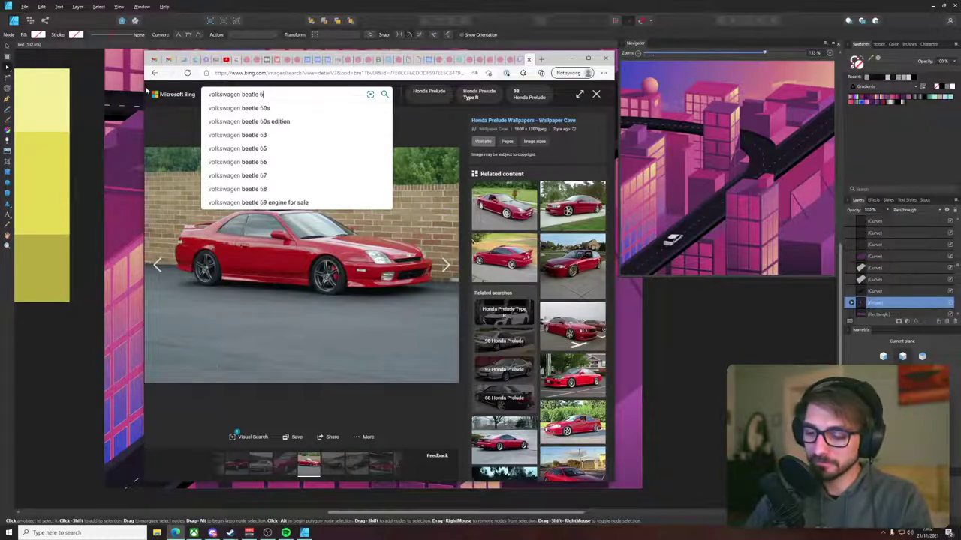
pyautogui.press('Return')
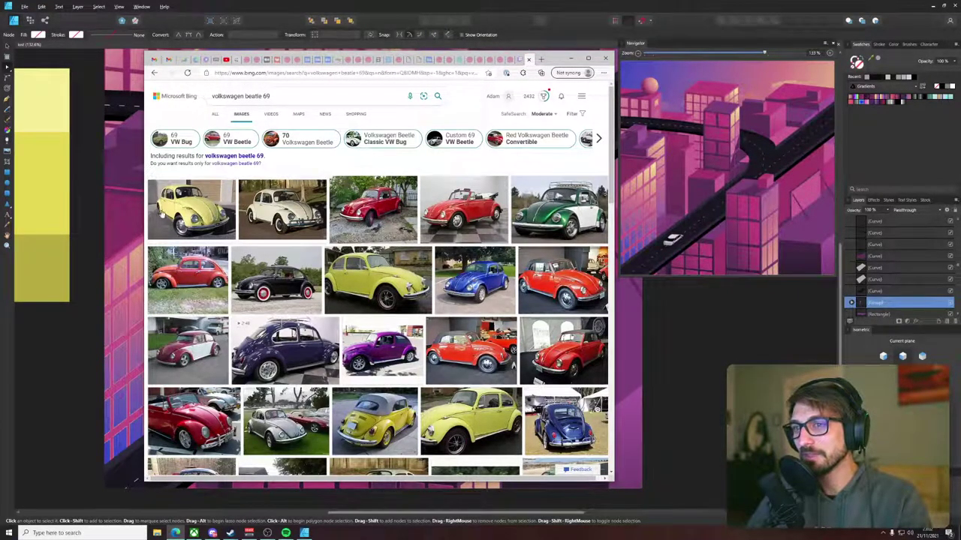
# - Browse the Volkswagen Beetle photos, opening several cream-coloured cars to compare their body shape from different angles
pyautogui.scroll(-1, 272, 193)
pyautogui.scroll(-2, 272, 194)
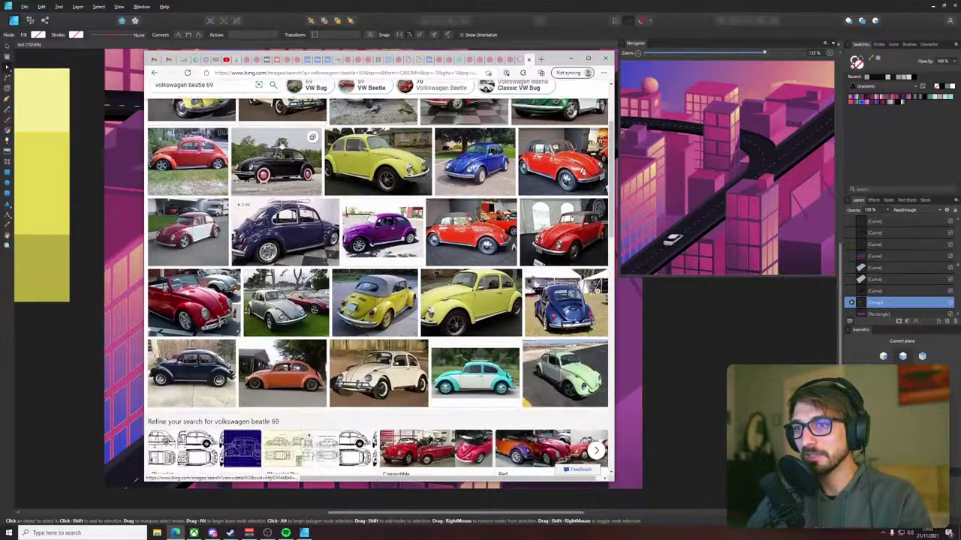
pyautogui.click(385, 377)
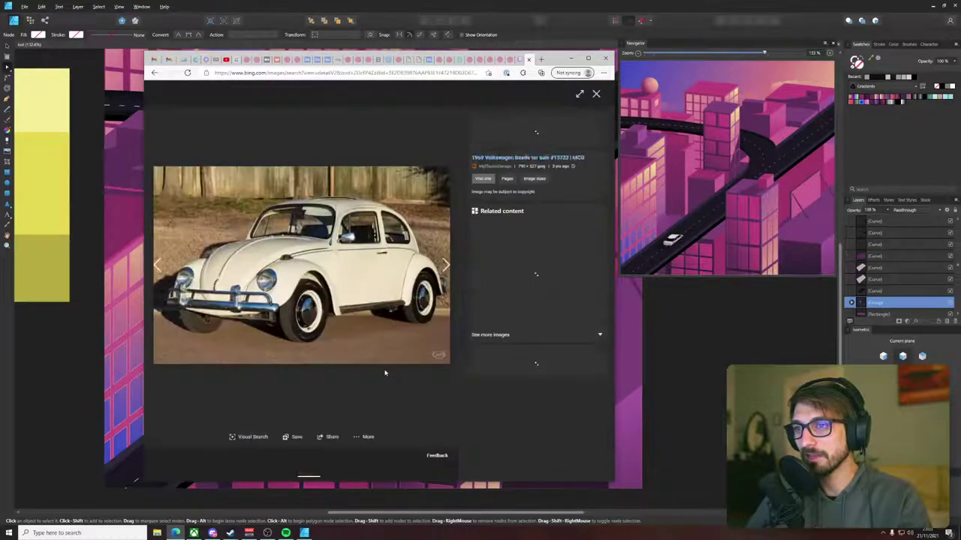
pyautogui.click(443, 264)
pyautogui.click(157, 265)
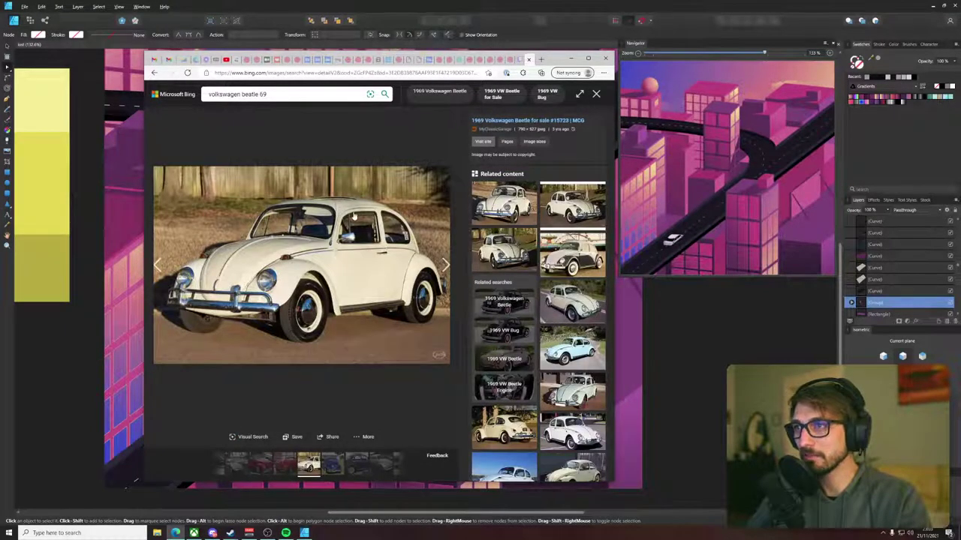
pyautogui.click(570, 304)
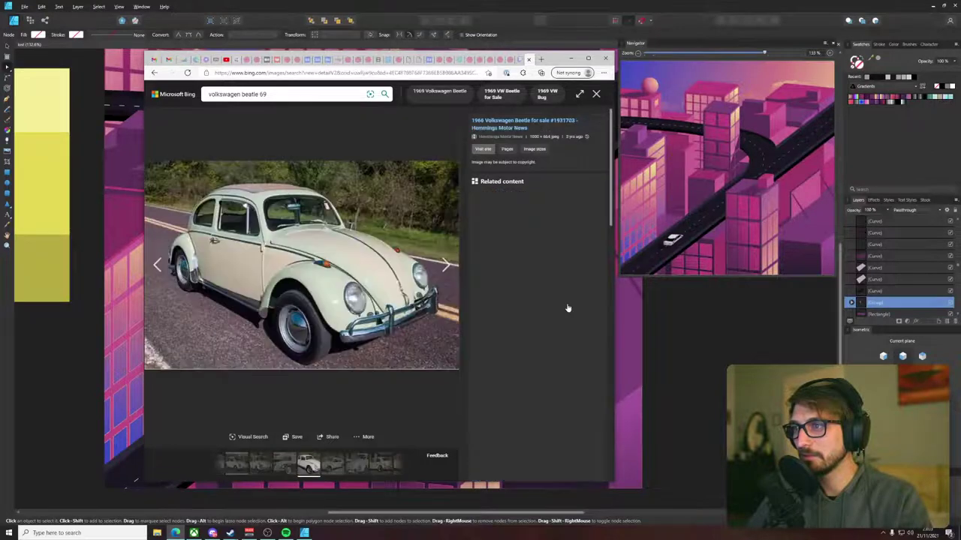
pyautogui.scroll(-1, 534, 324)
pyautogui.click(509, 381)
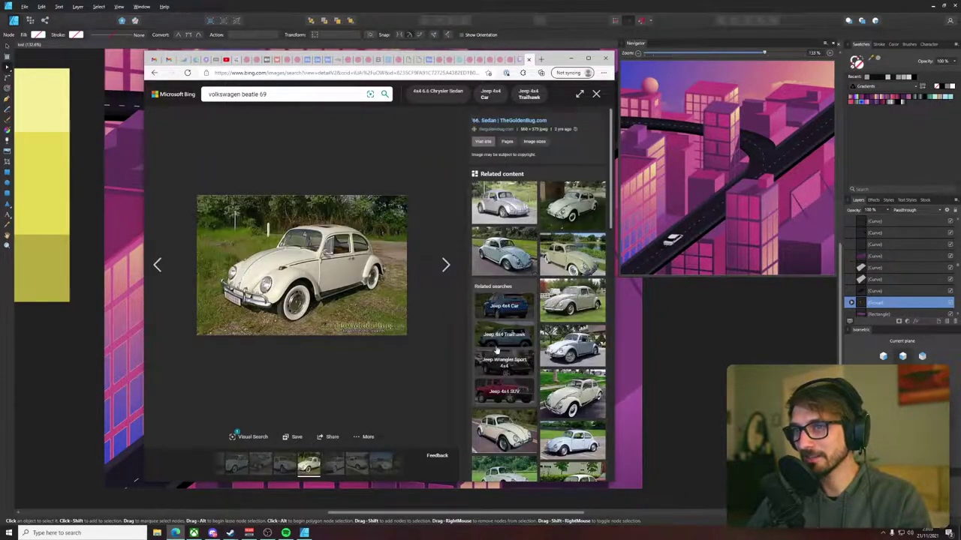
pyautogui.click(512, 431)
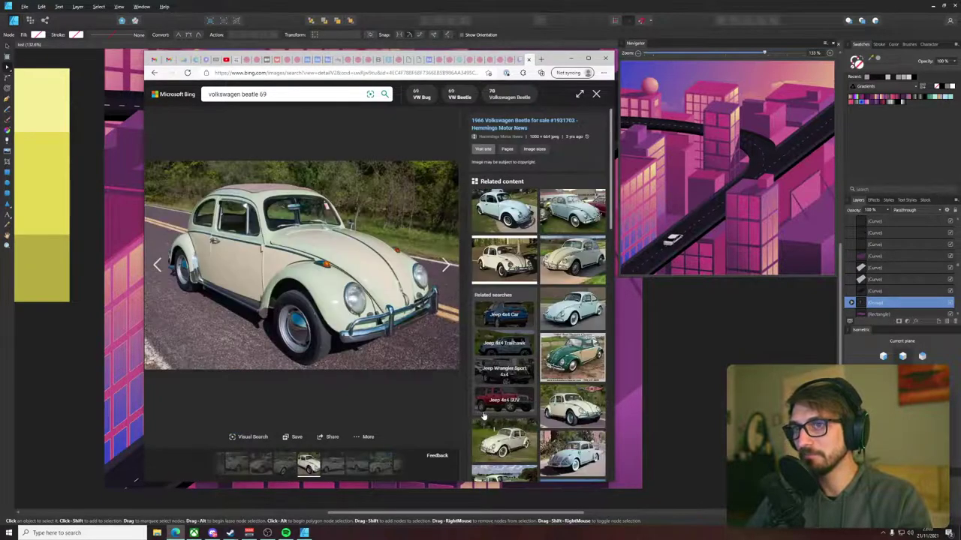
# - Return to the Beetle image results, look further down the list and open the related Dash search
pyautogui.click(154, 73)
pyautogui.click(154, 73)
pyautogui.click(154, 73)
pyautogui.click(154, 73)
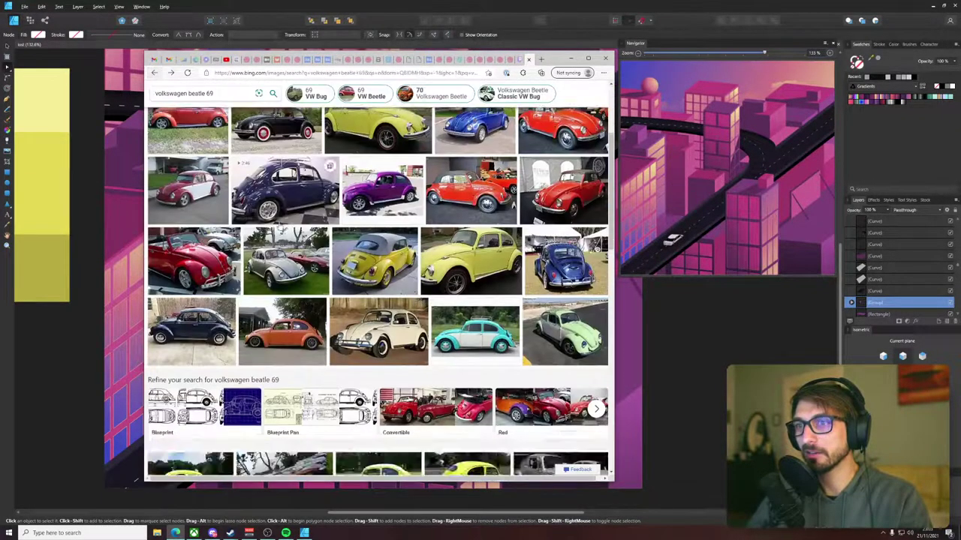
pyautogui.scroll(-10, 280, 226)
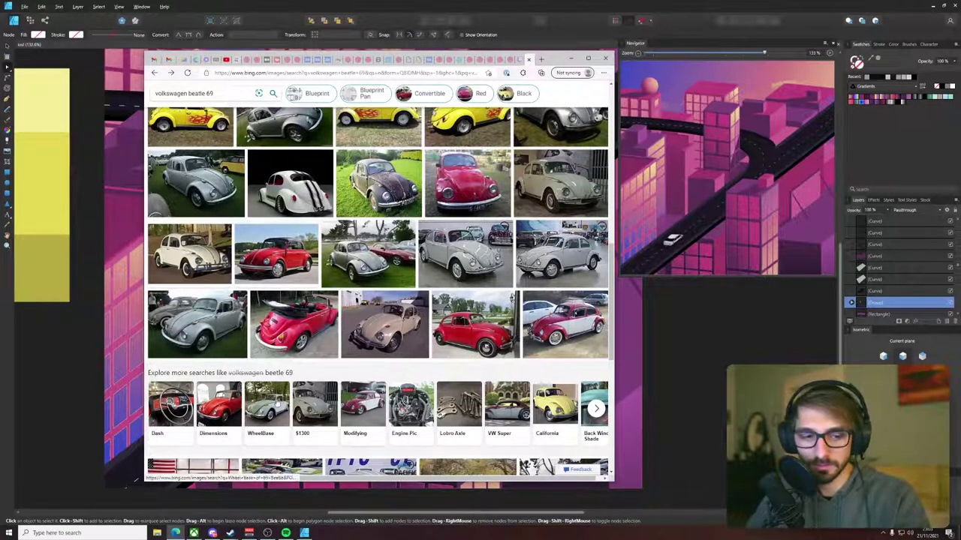
pyautogui.click(171, 406)
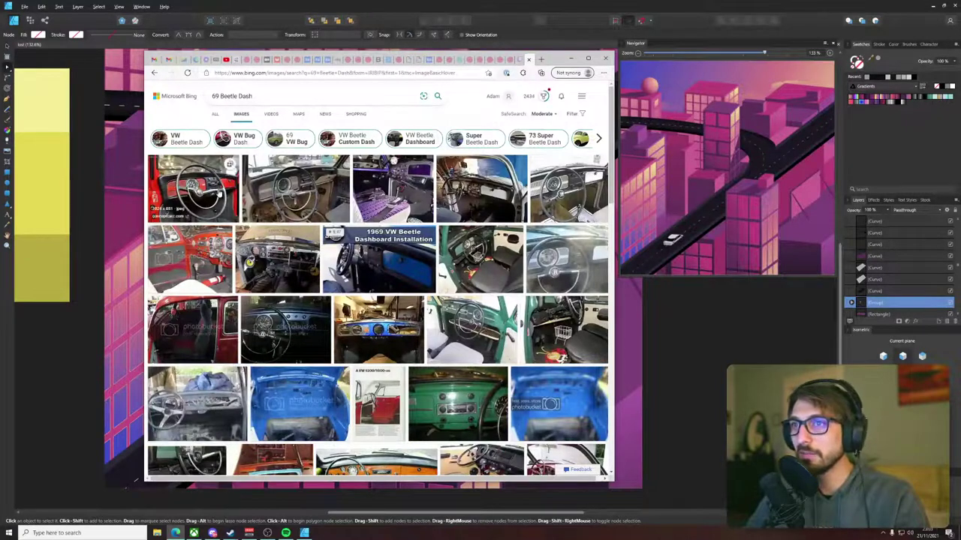
# - Open the 1969 VW Beetle Convertible dashboard photo, study its full-size version and look through the related interior photos
pyautogui.click(300, 193)
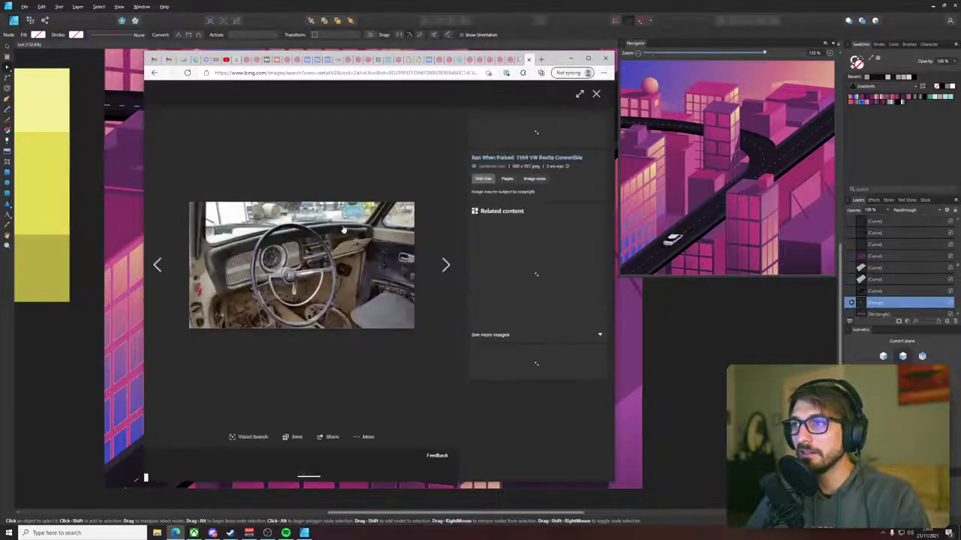
pyautogui.click(321, 257)
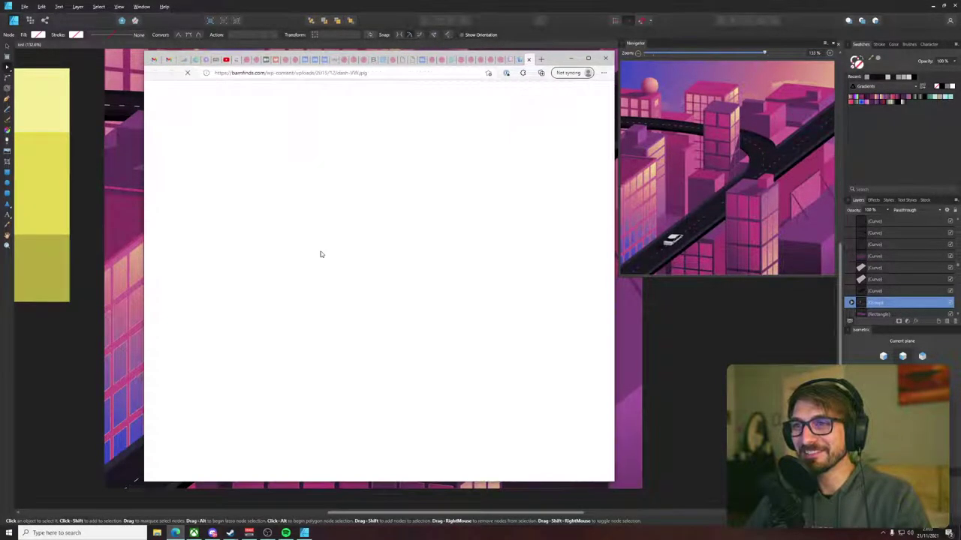
pyautogui.keyDown('ctrl'); pyautogui.scroll(4, 357, 268); pyautogui.keyUp('ctrl')
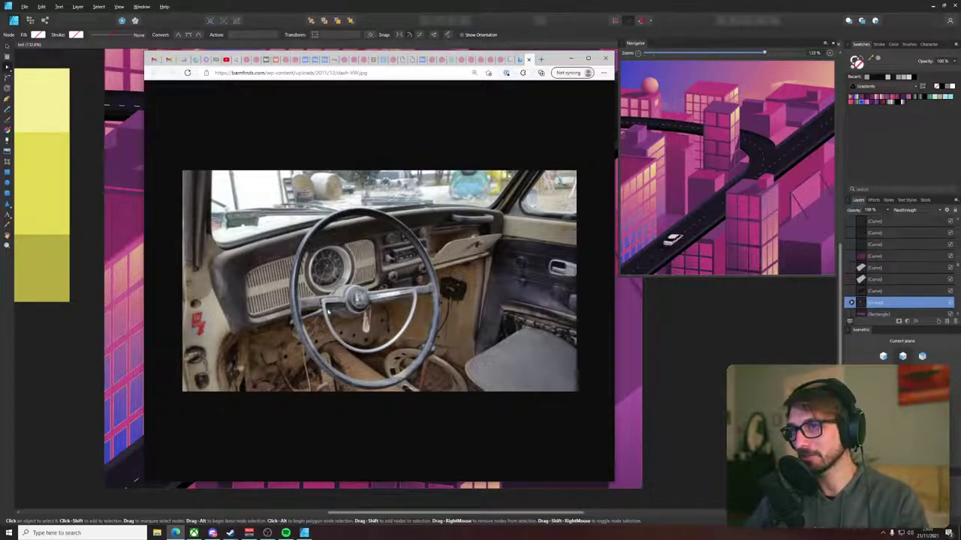
pyautogui.click(530, 60)
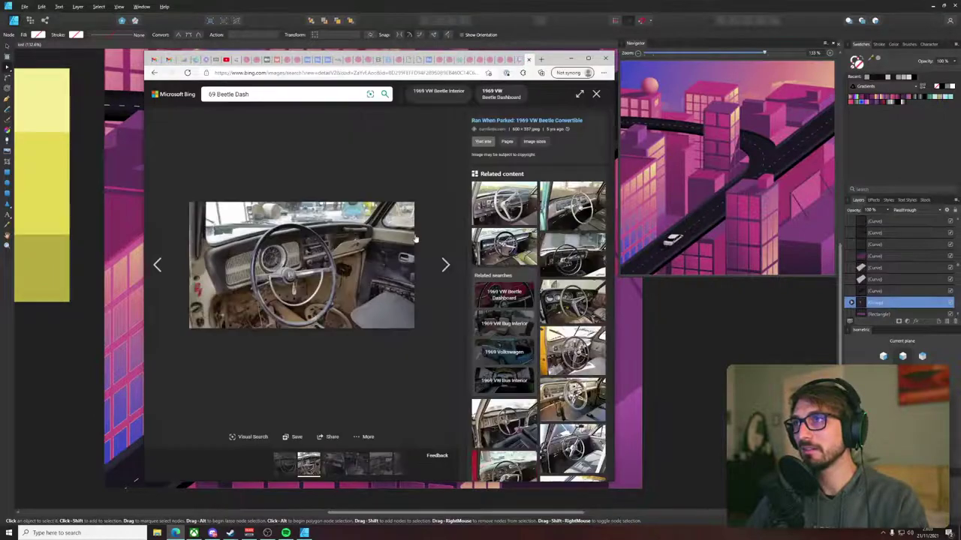
pyautogui.scroll(-5, 531, 313)
pyautogui.scroll(-3, 531, 339)
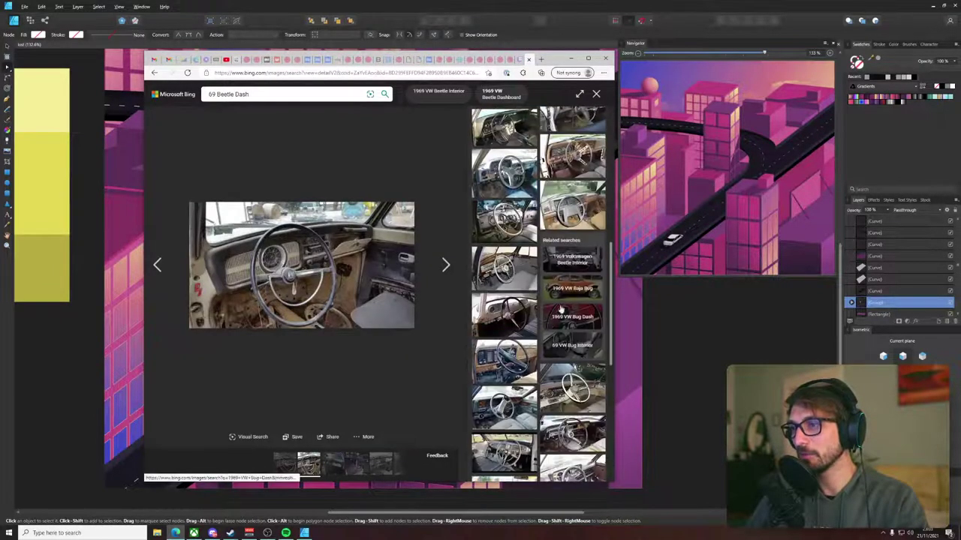
# - Return to the "69 Beetle Dash" image results and look through the remaining dashboard photos
pyautogui.click(153, 73)
pyautogui.scroll(-5, 246, 236)
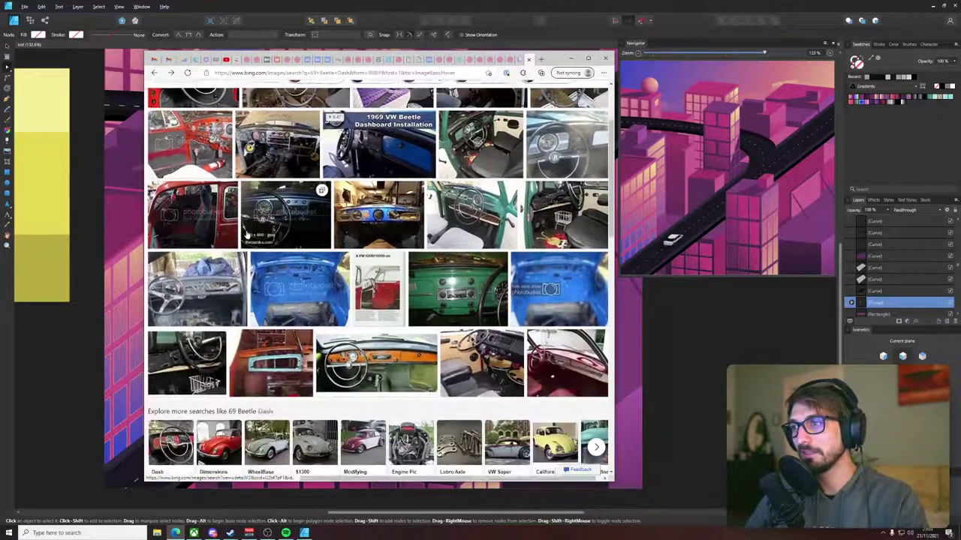
pyautogui.scroll(-2, 246, 236)
pyautogui.scroll(4, 246, 235)
# - Go back to the general Beetle image results, check the Blueprint Pan suggestions and open a photo of a beige 1969 Beetle
pyautogui.click(154, 73)
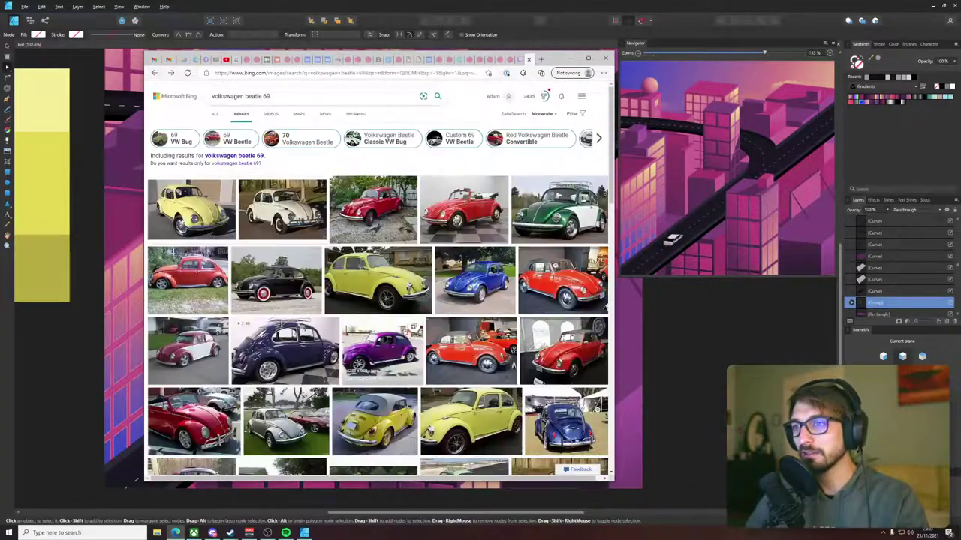
pyautogui.scroll(-5, 314, 274)
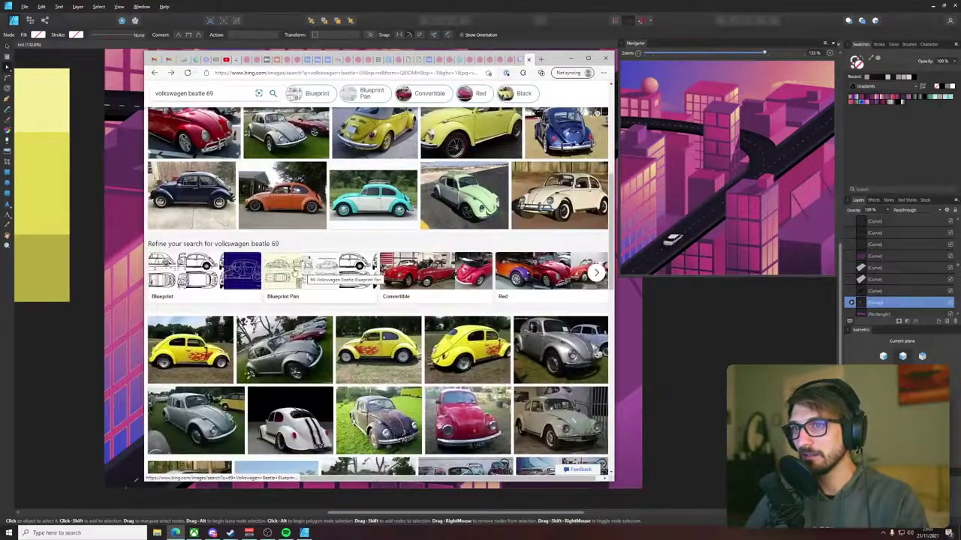
pyautogui.click(308, 274)
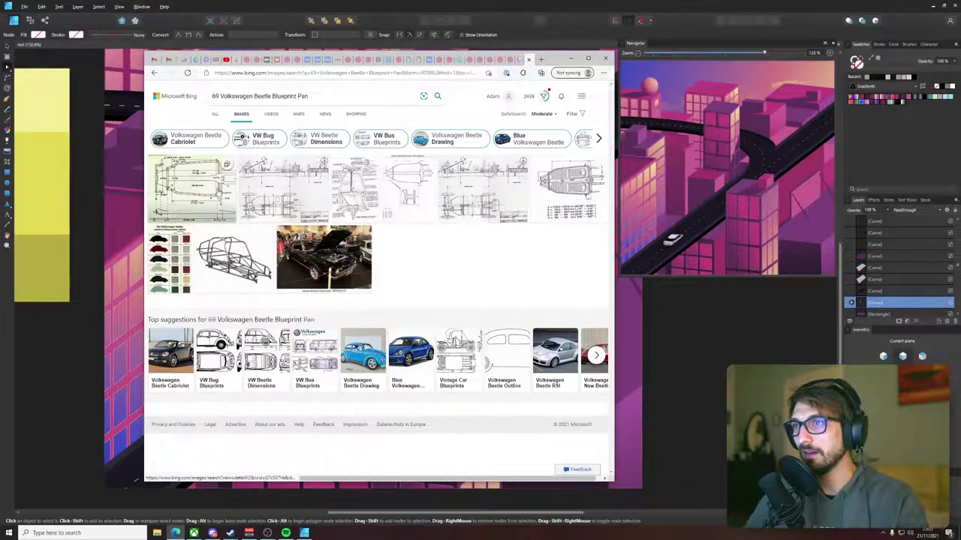
pyautogui.click(154, 73)
pyautogui.scroll(-10, 463, 307)
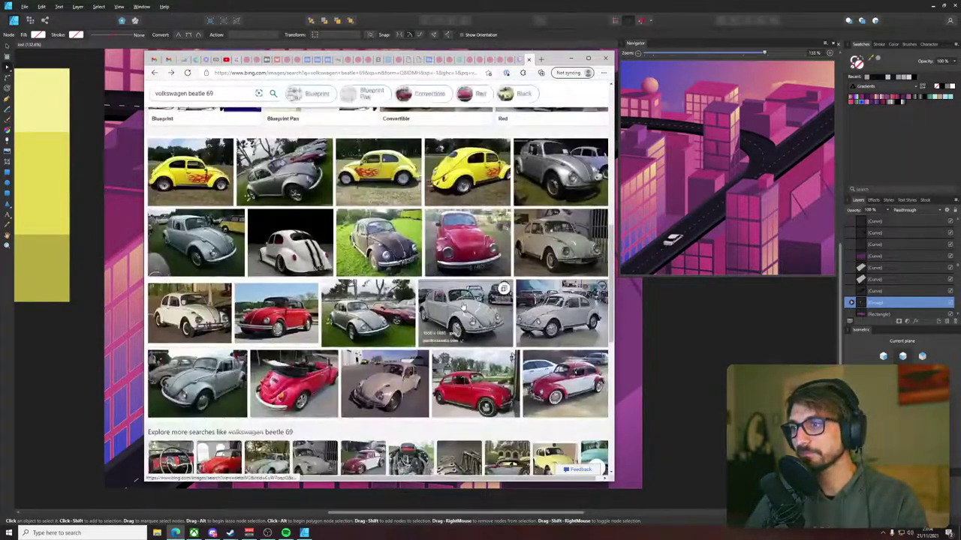
pyautogui.click(383, 381)
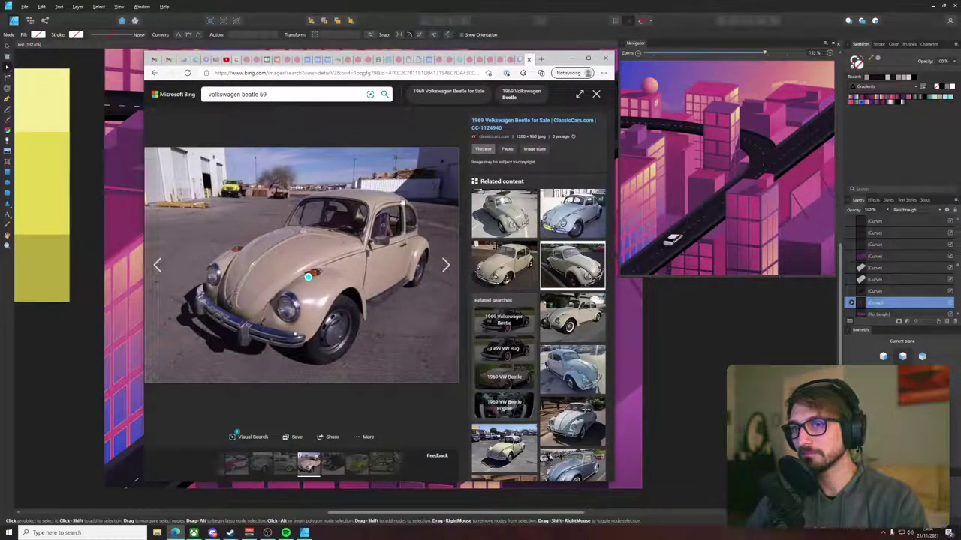
# - Switch back to Affinity Designer and examine the white car both up close and within the whole city illustration
pyautogui.click(560, 14)
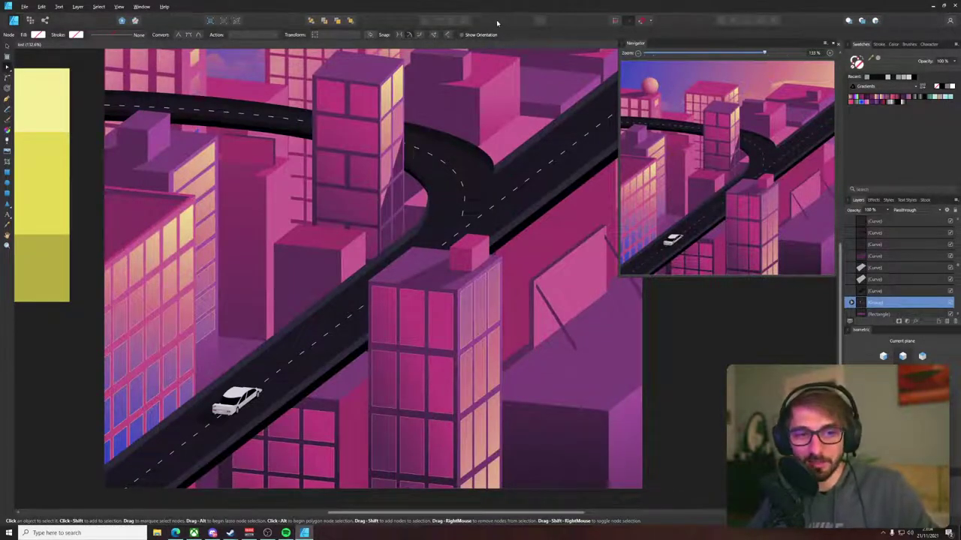
pyautogui.scroll(8, 240, 405)
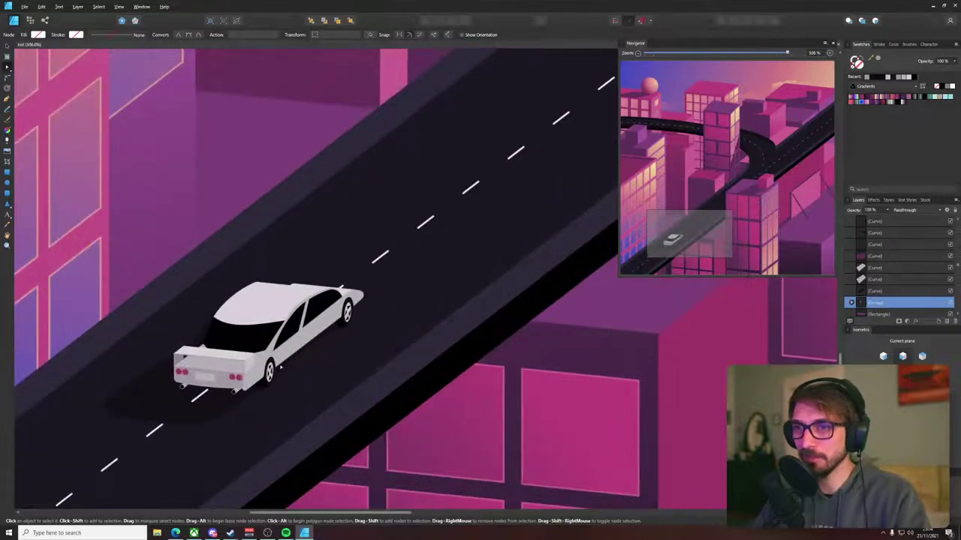
pyautogui.scroll(-8, 282, 366)
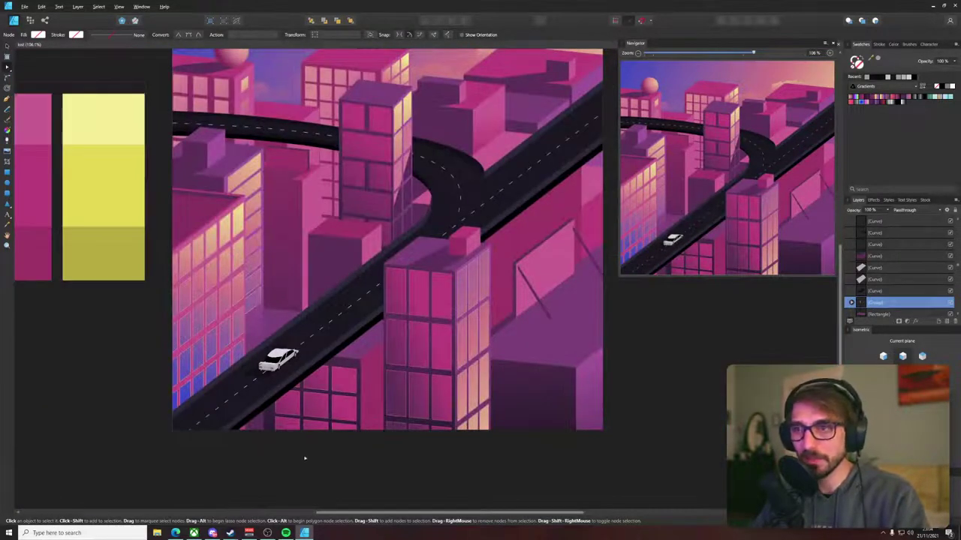
pyautogui.scroll(12, 272, 367)
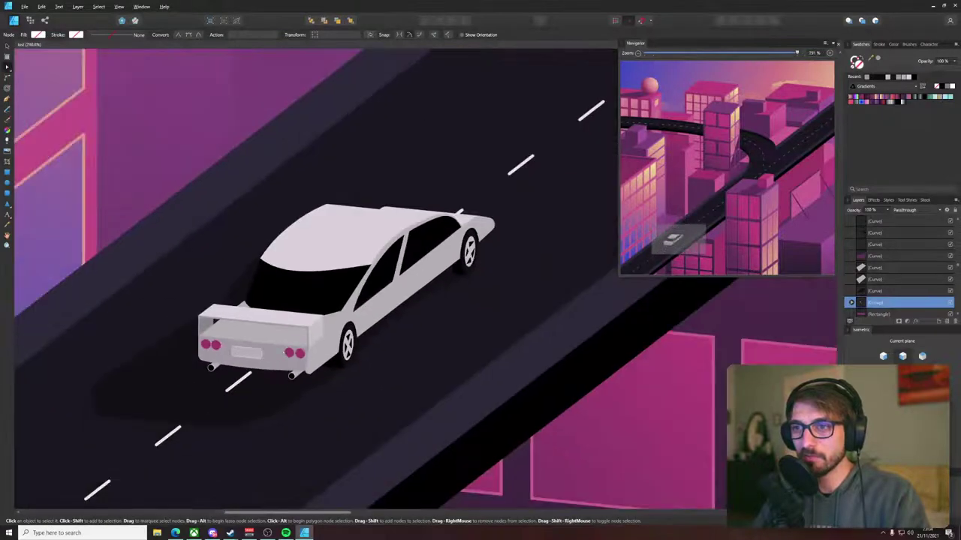
pyautogui.moveTo(272, 337); pyautogui.dragTo(263, 358)
# - Align the outer left edge of the car's rear panel with the spoiler's side edge just above the tail lights
pyautogui.scroll(15, 263, 358)
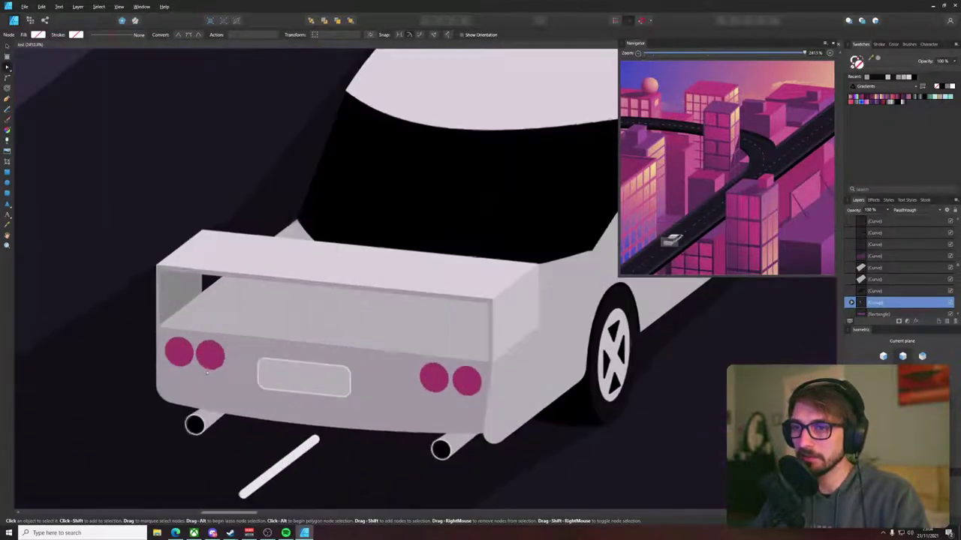
pyautogui.scroll(8, 188, 293)
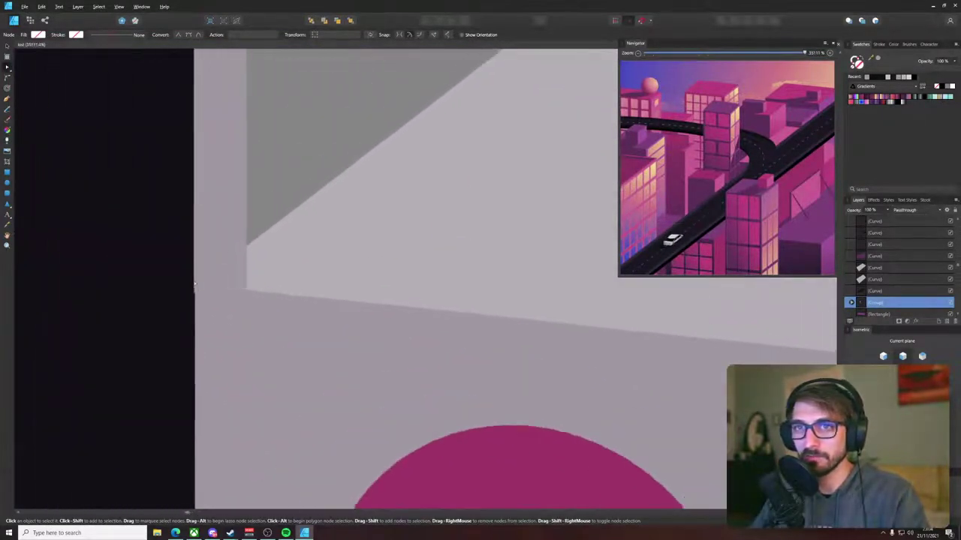
pyautogui.click(226, 294)
pyautogui.moveTo(189, 321); pyautogui.dragTo(191, 319)
pyautogui.press('a')
pyautogui.click(179, 315)
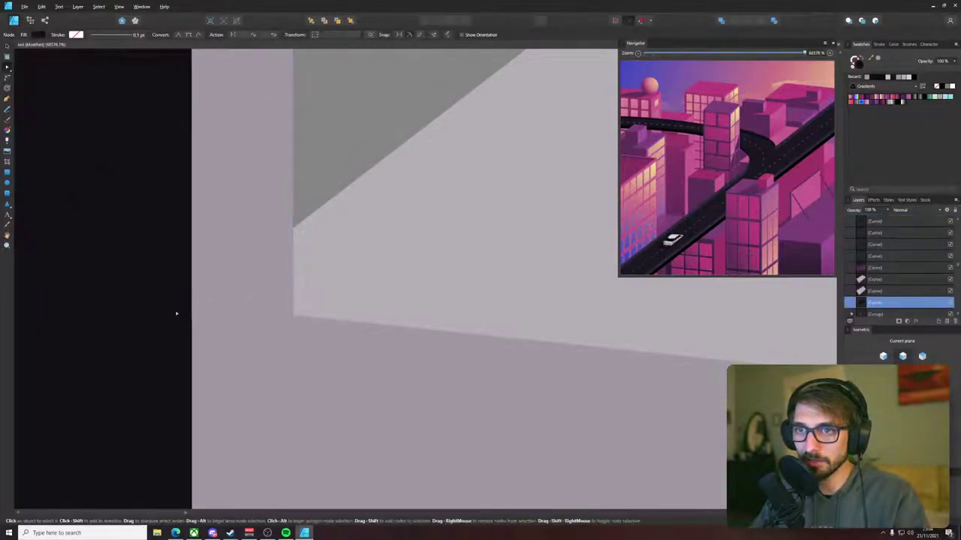
# - Examine the edges of the car's rear panel, spoiler, tail lights and exhaust pipes for misalignments
pyautogui.scroll(-4, 177, 315)
pyautogui.moveTo(231, 246); pyautogui.dragTo(90, 259)
pyautogui.moveTo(526, 327); pyautogui.dragTo(390, 277)
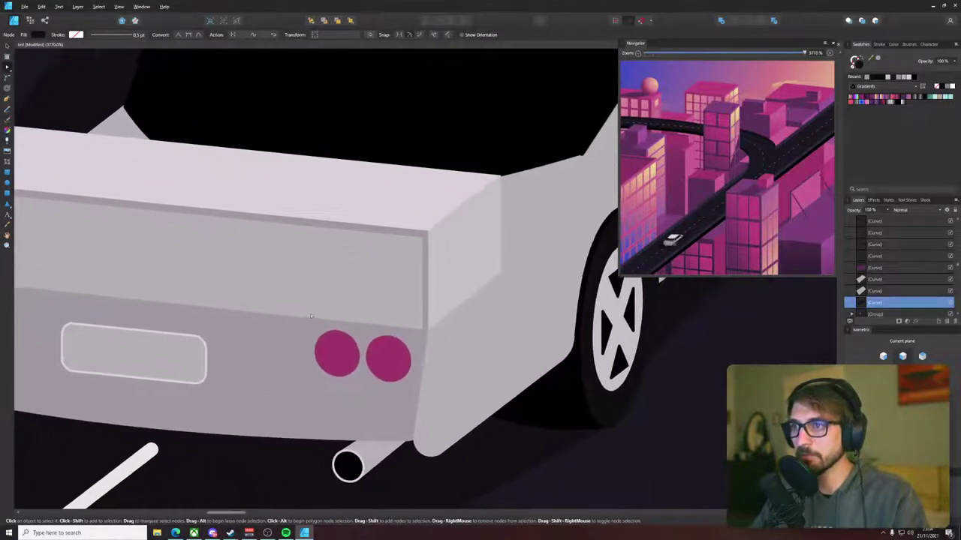
pyautogui.hscroll(-3, 345, 279)
pyautogui.scroll(-2, 345, 280)
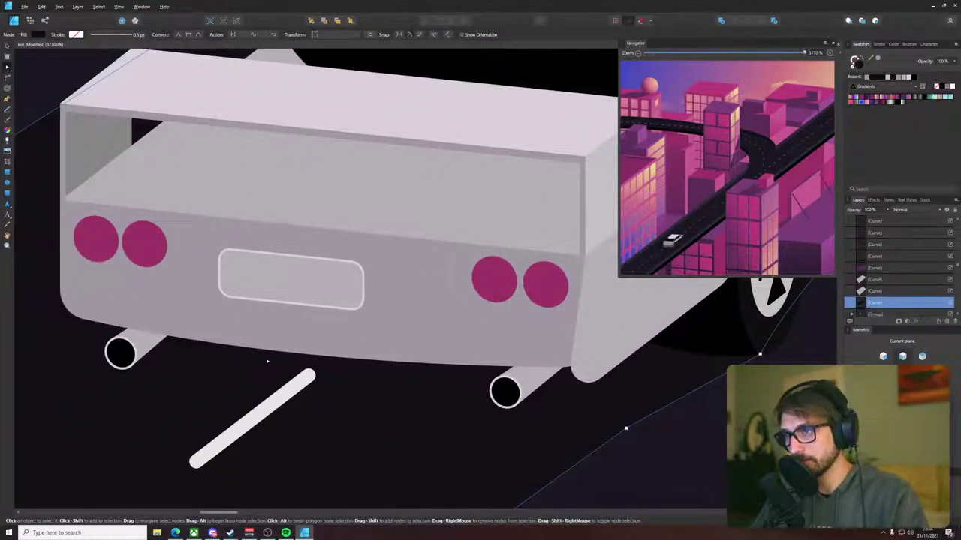
pyautogui.hscroll(-4, 267, 361)
pyautogui.scroll(2, 267, 361)
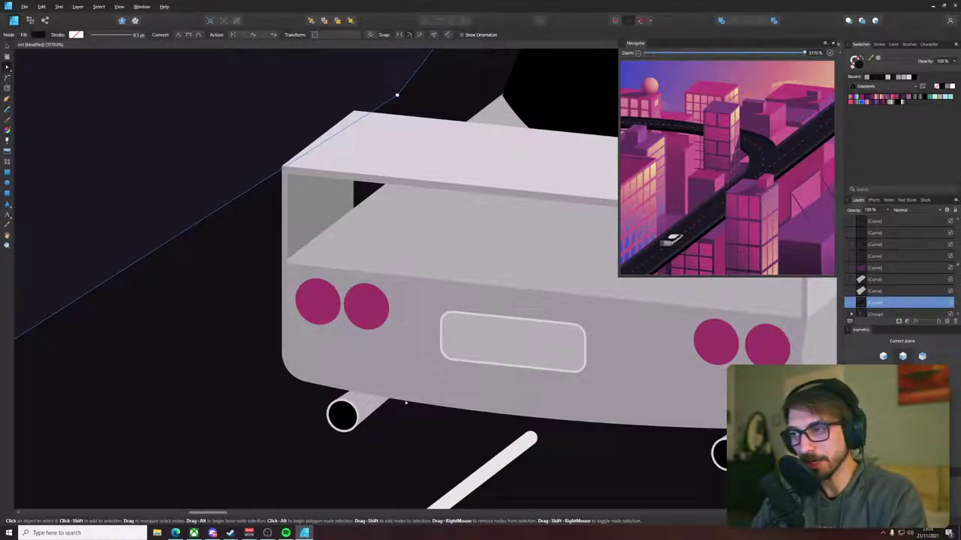
pyautogui.moveTo(638, 323); pyautogui.dragTo(295, 333)
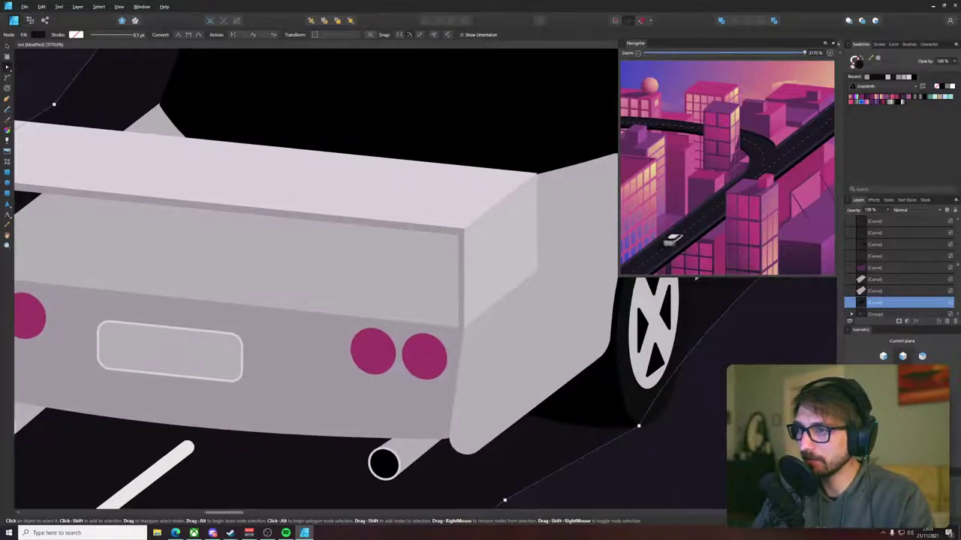
# - Move the front corner node of the black side window shape so its lower edge lines up with the car body
pyautogui.press('v')
pyautogui.scroll(-6, 544, 405)
pyautogui.click(626, 421)
pyautogui.moveTo(626, 420); pyautogui.dragTo(499, 461)
pyautogui.scroll(5, 572, 304)
pyautogui.scroll(4, 503, 352)
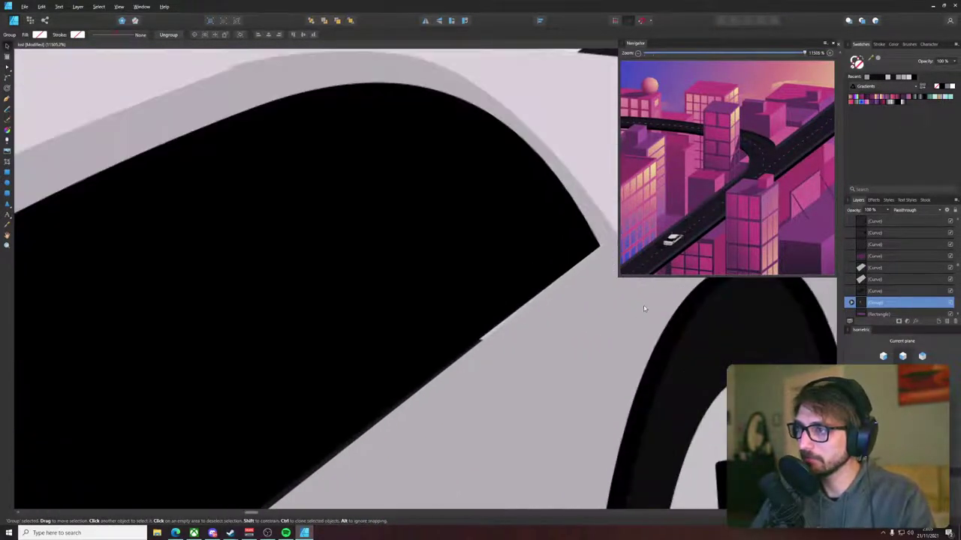
pyautogui.doubleClick(481, 341)
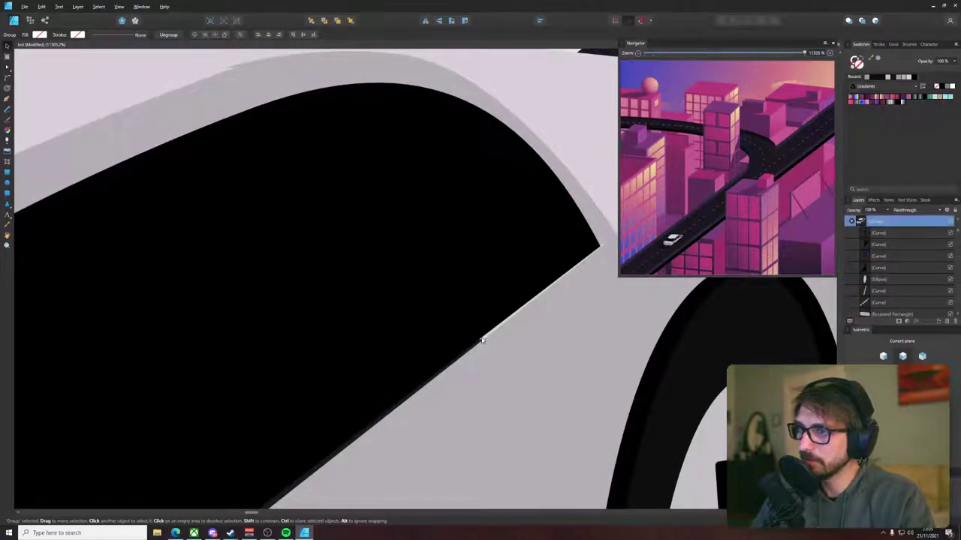
pyautogui.doubleClick(495, 319)
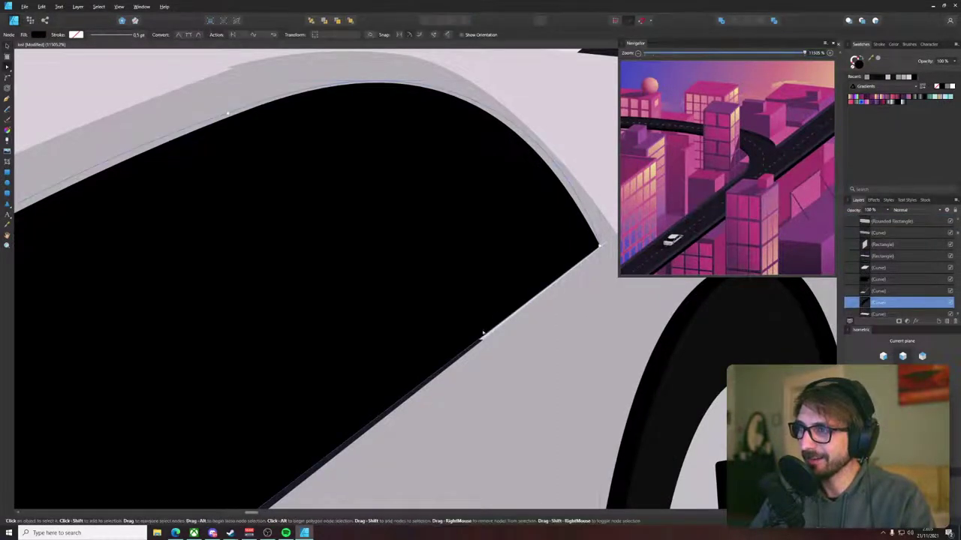
pyautogui.moveTo(599, 246); pyautogui.dragTo(604, 247)
# - Adjust the kinked node on the upper edge of the grey frame above the car's side window
pyautogui.click(580, 298)
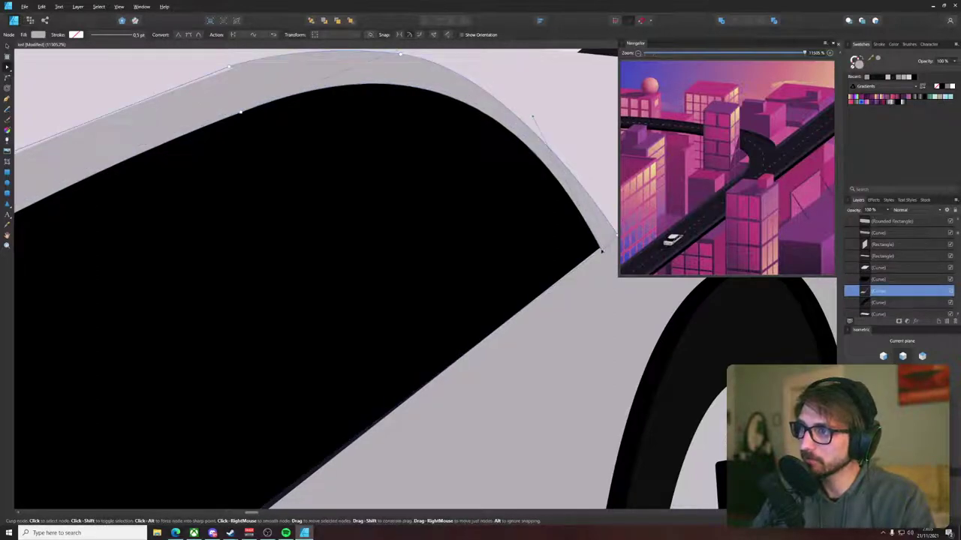
pyautogui.scroll(-5, 581, 298)
pyautogui.click(578, 224)
pyautogui.scroll(5, 465, 238)
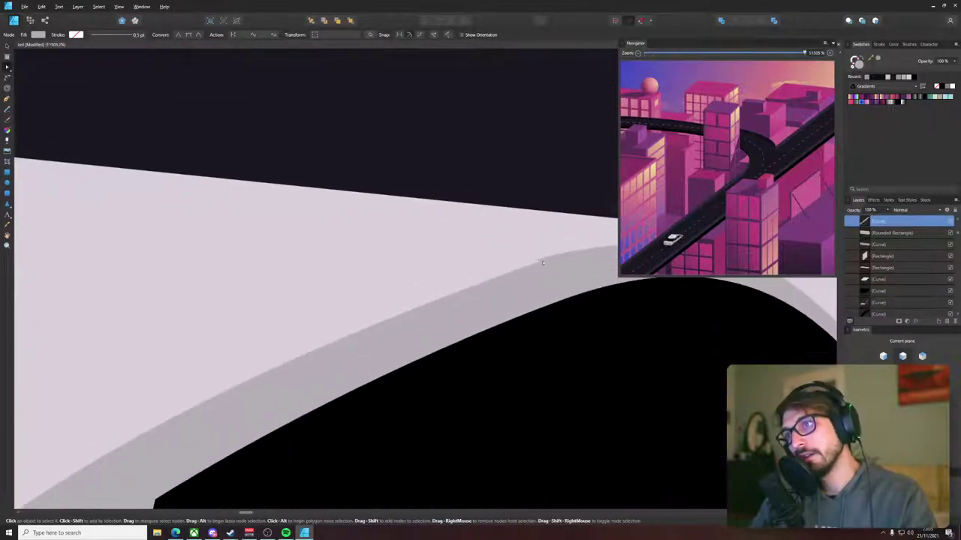
pyautogui.moveTo(517, 258); pyautogui.dragTo(324, 306)
pyautogui.click(338, 307)
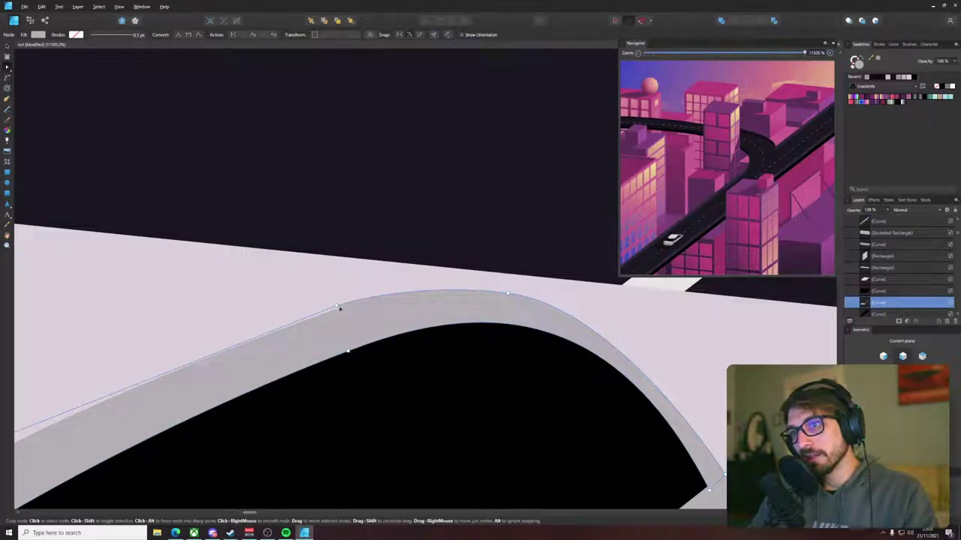
pyautogui.scroll(-10, 383, 236)
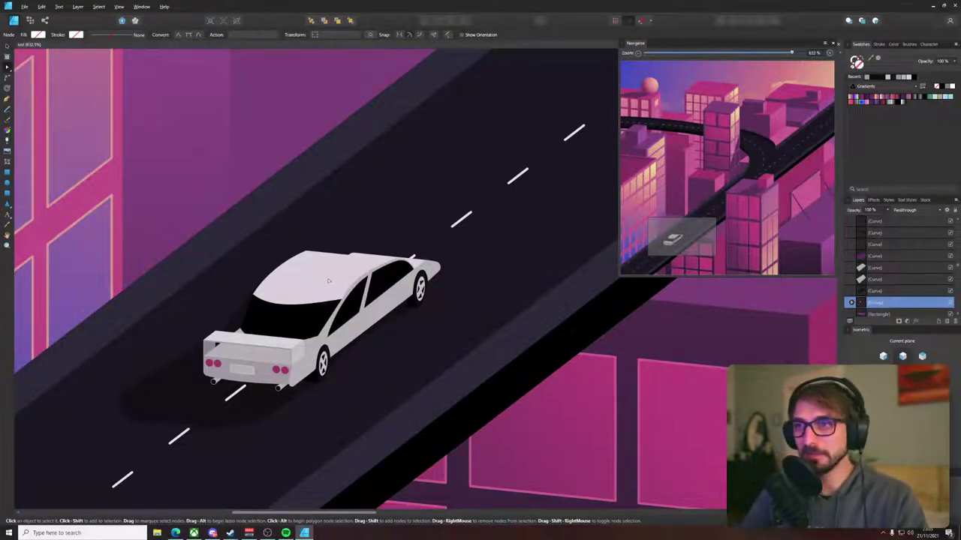
# - Select the nodes along the far side of the car's roof and shift them inward to narrow the roof
pyautogui.scroll(5, 319, 273)
pyautogui.click(238, 268)
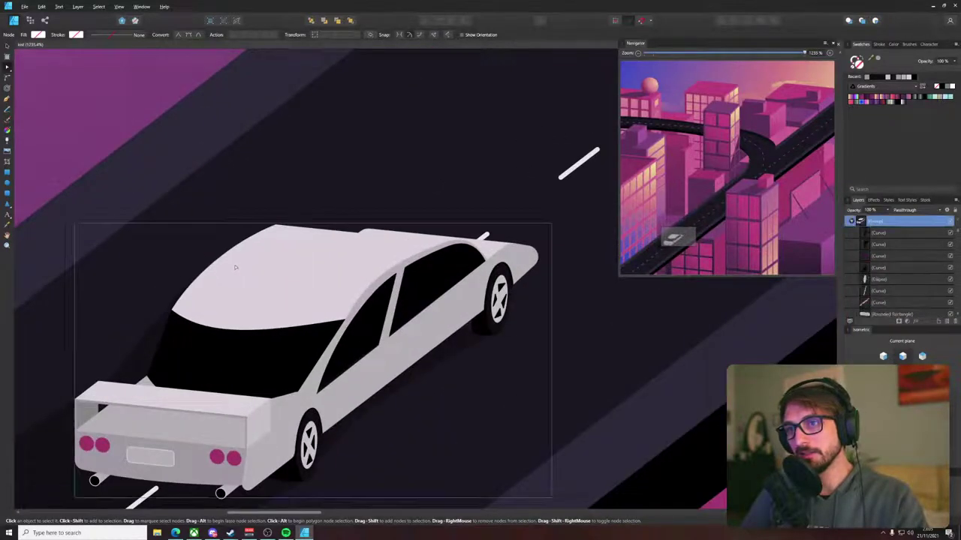
pyautogui.doubleClick(236, 264)
pyautogui.moveTo(125, 180); pyautogui.dragTo(288, 322)
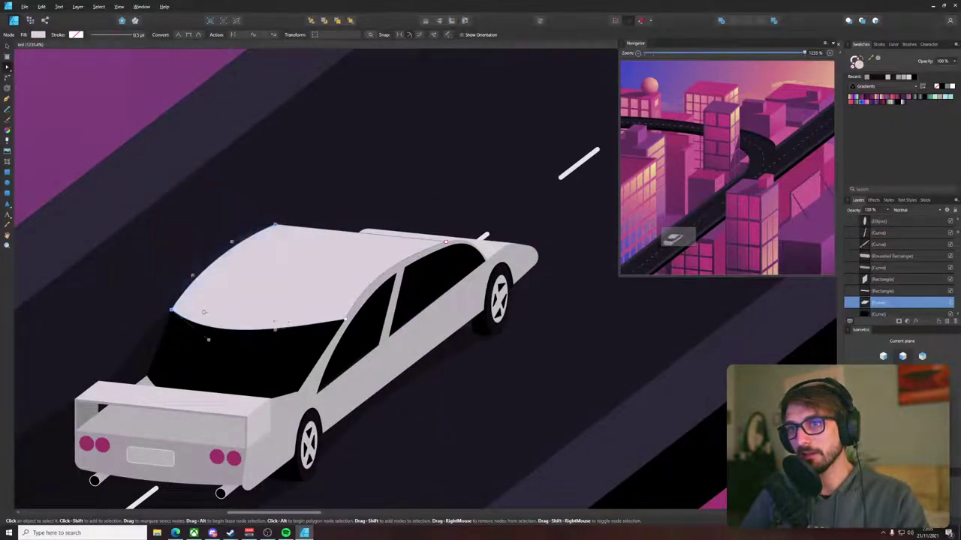
pyautogui.moveTo(172, 309)
pyautogui.mouseDown()
pyautogui.moveTo(199, 313)
pyautogui.moveTo(188, 312)
pyautogui.mouseUp()
# - Move the upper far corner of the black rear window inward to meet the narrowed roof edge
pyautogui.click(180, 321)
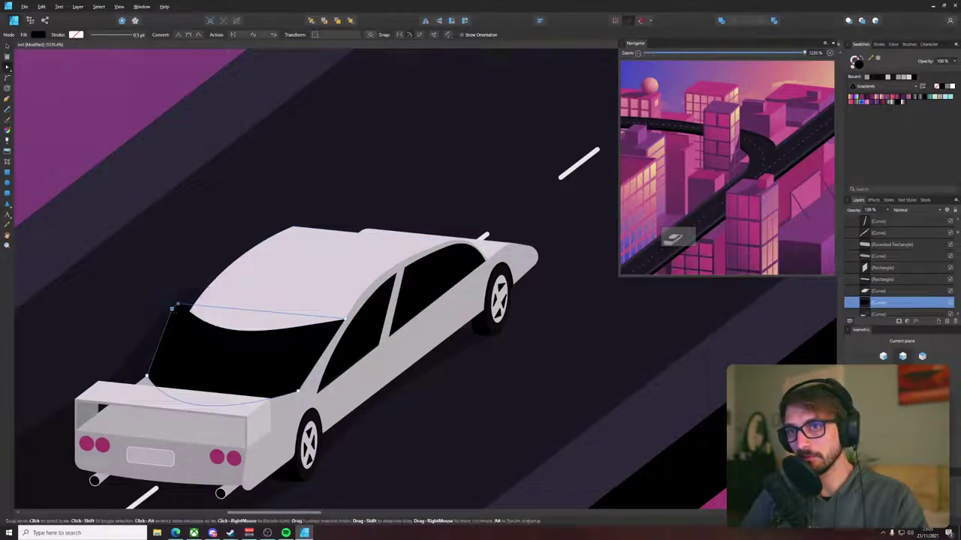
pyautogui.moveTo(160, 290); pyautogui.dragTo(203, 323)
pyautogui.moveTo(156, 286); pyautogui.dragTo(292, 292)
pyautogui.click(181, 298)
pyautogui.click(256, 226)
# - Select the car's shadow shape and move its node beside the rear bumper inward against the car body
pyautogui.scroll(-4, 255, 226)
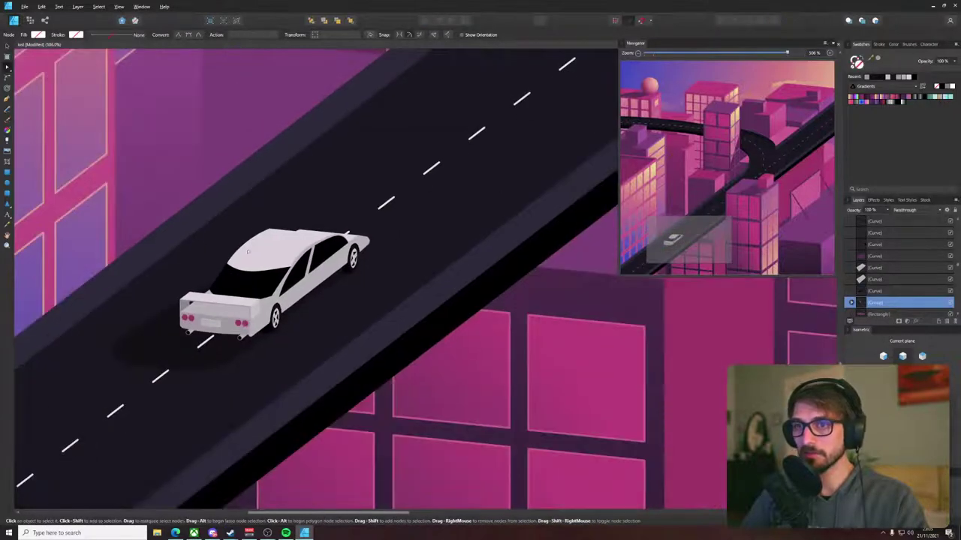
pyautogui.click(172, 317)
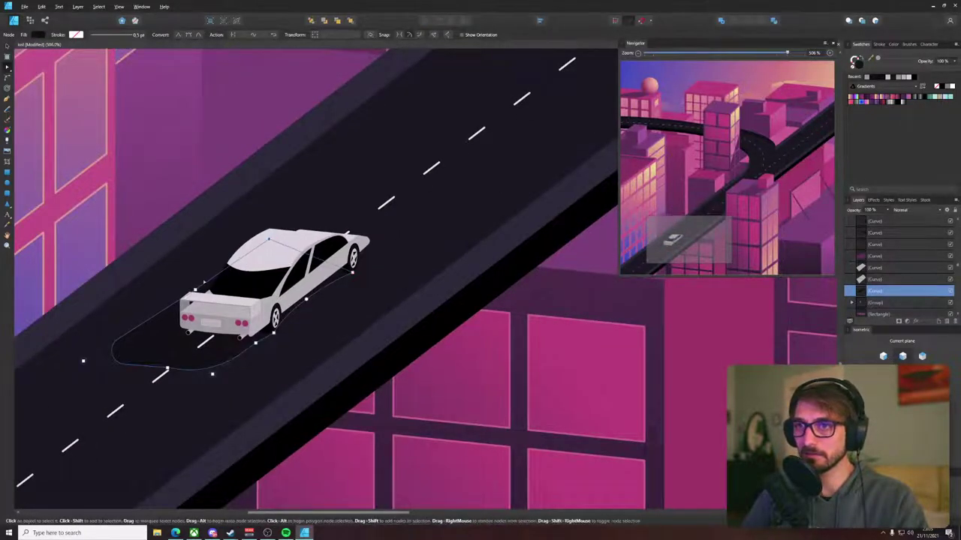
pyautogui.moveTo(195, 290)
pyautogui.mouseDown()
pyautogui.moveTo(208, 265)
pyautogui.moveTo(185, 302)
pyautogui.mouseUp()
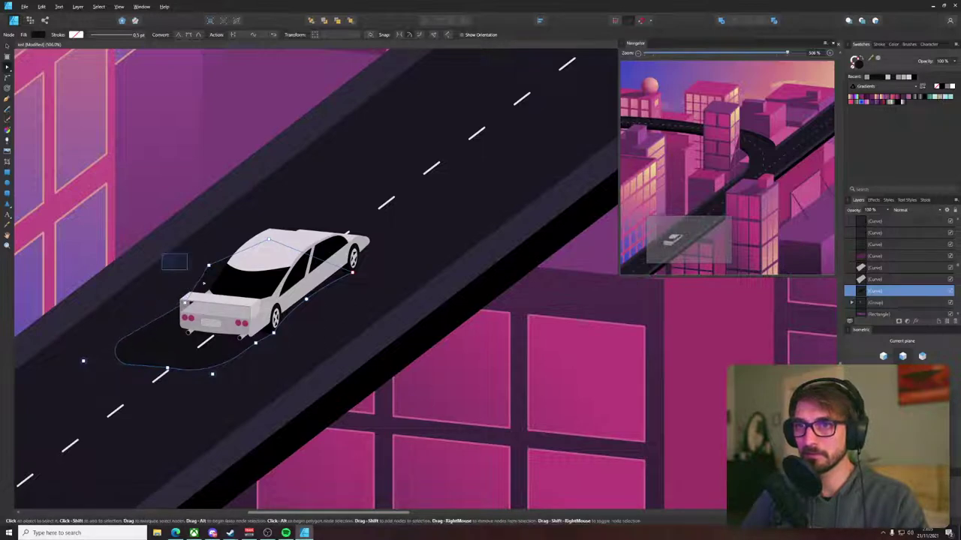
# - Move the shadow's node beside the rear window slightly outward to reshape the shadow on the car's far side
pyautogui.click(7, 77)
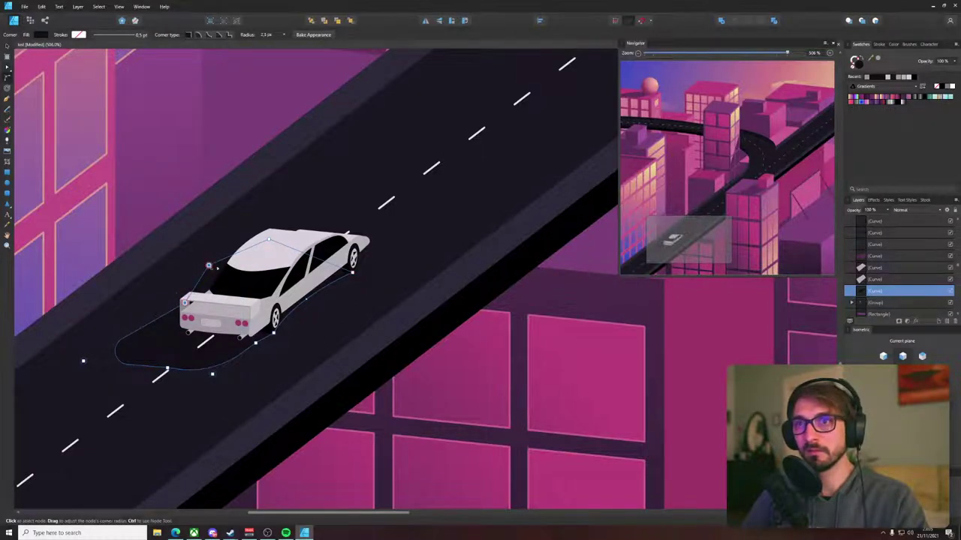
pyautogui.press('a')
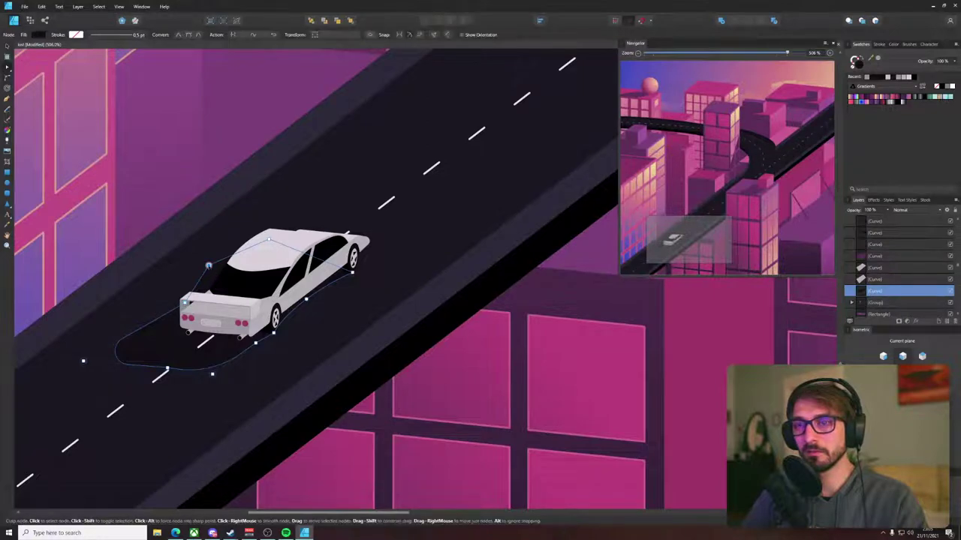
pyautogui.click(208, 267)
pyautogui.click(210, 268)
pyautogui.moveTo(209, 266); pyautogui.dragTo(206, 258)
pyautogui.click(347, 207)
pyautogui.scroll(-2, 354, 206)
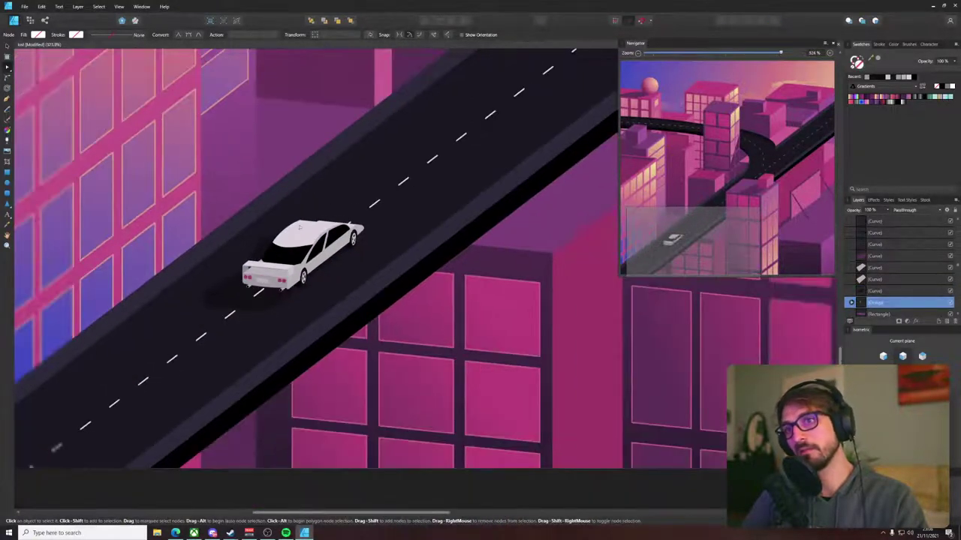
pyautogui.click(266, 242)
pyautogui.click(263, 242)
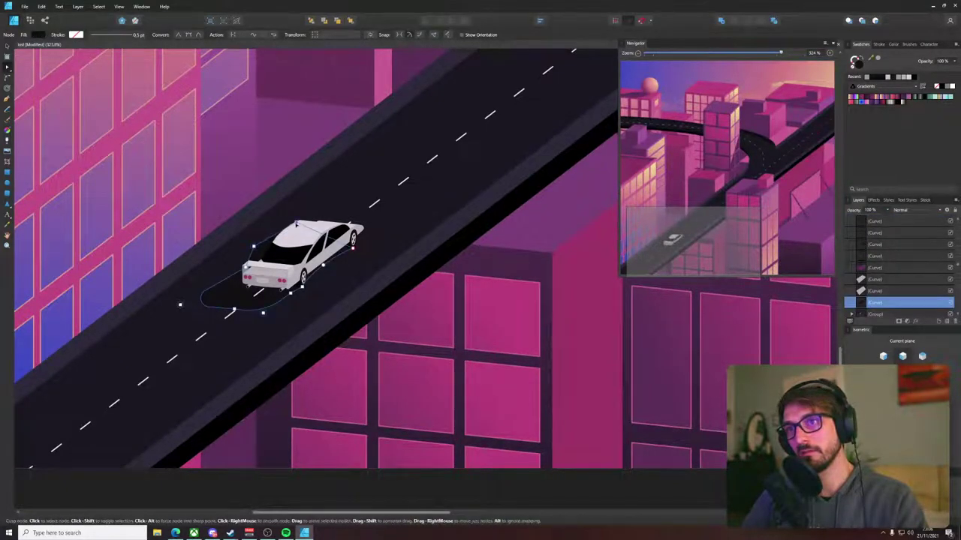
pyautogui.click(303, 183)
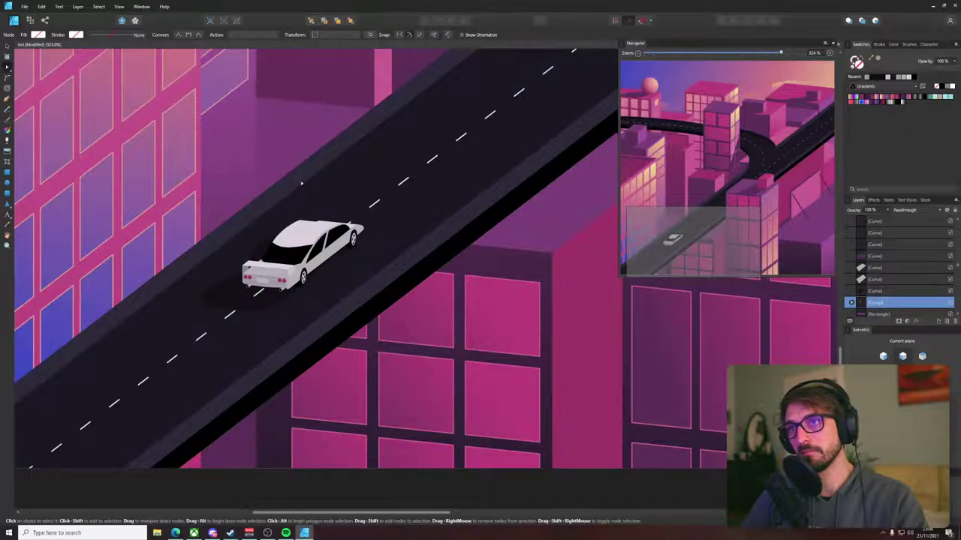
# - Review the whole city illustration, examining the car on the road, the curved road and the surrounding buildings
pyautogui.scroll(-8, 301, 183)
pyautogui.click(332, 296)
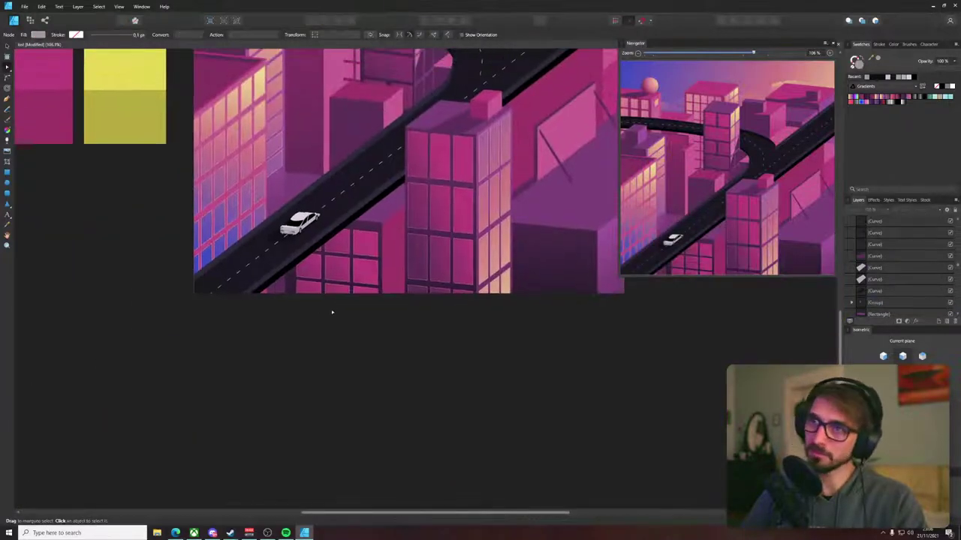
pyautogui.moveTo(338, 305); pyautogui.dragTo(379, 411)
pyautogui.moveTo(454, 235); pyautogui.dragTo(361, 312)
pyautogui.scroll(1, 363, 311)
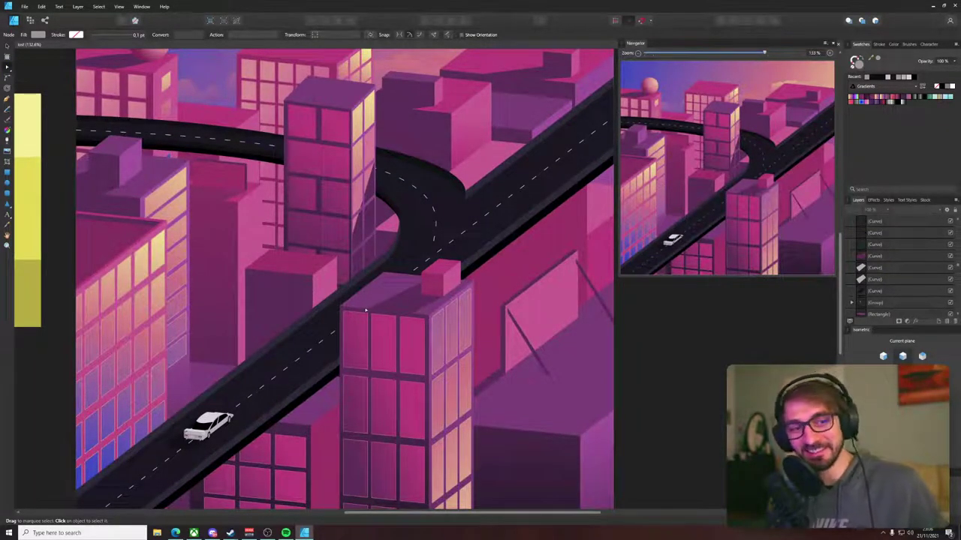
pyautogui.hscroll(2, 434, 272)
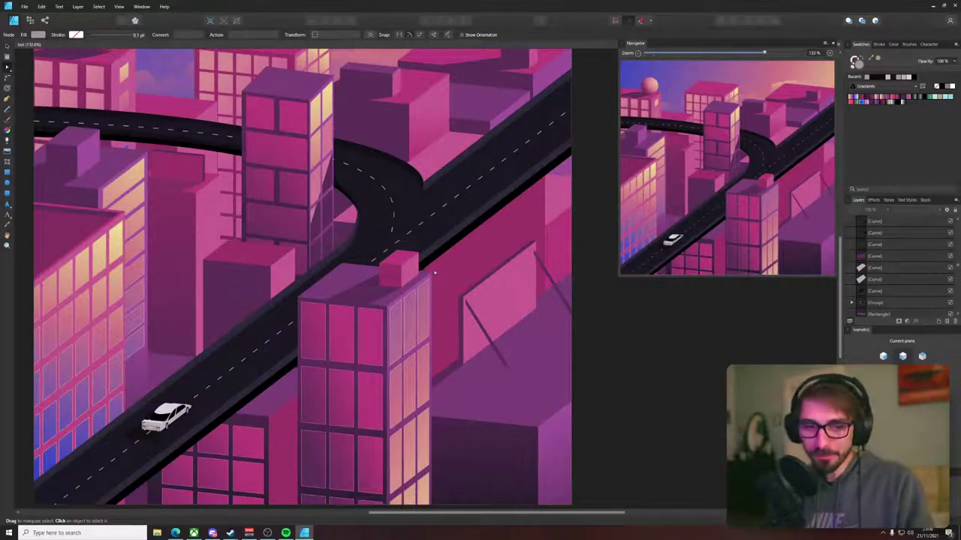
pyautogui.moveTo(435, 273); pyautogui.dragTo(456, 307)
pyautogui.scroll(5, 250, 257)
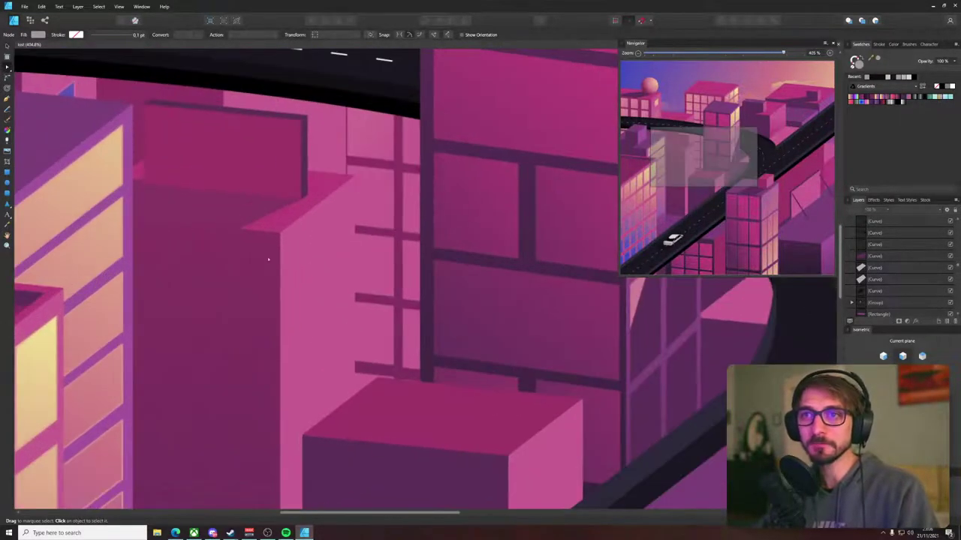
pyautogui.moveTo(337, 274); pyautogui.dragTo(413, 474)
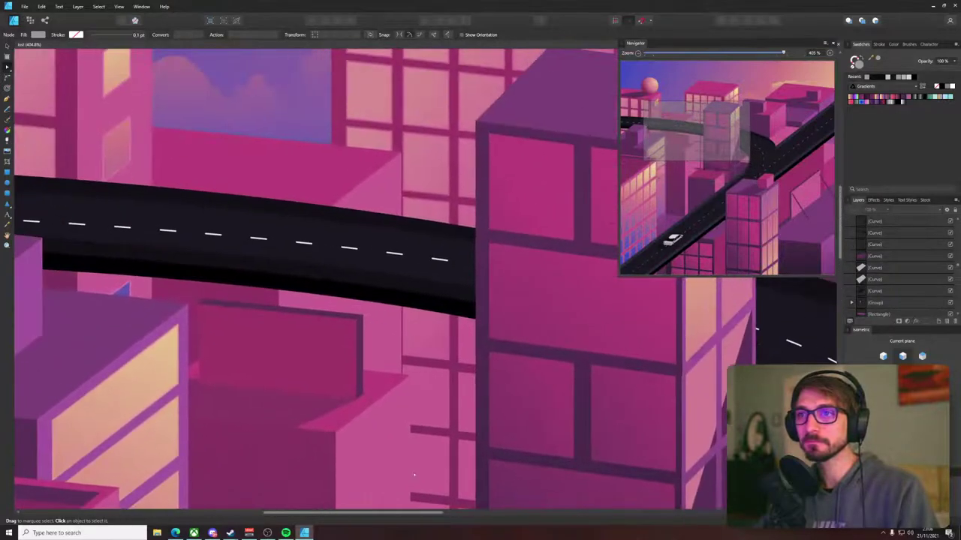
pyautogui.scroll(-10, 308, 355)
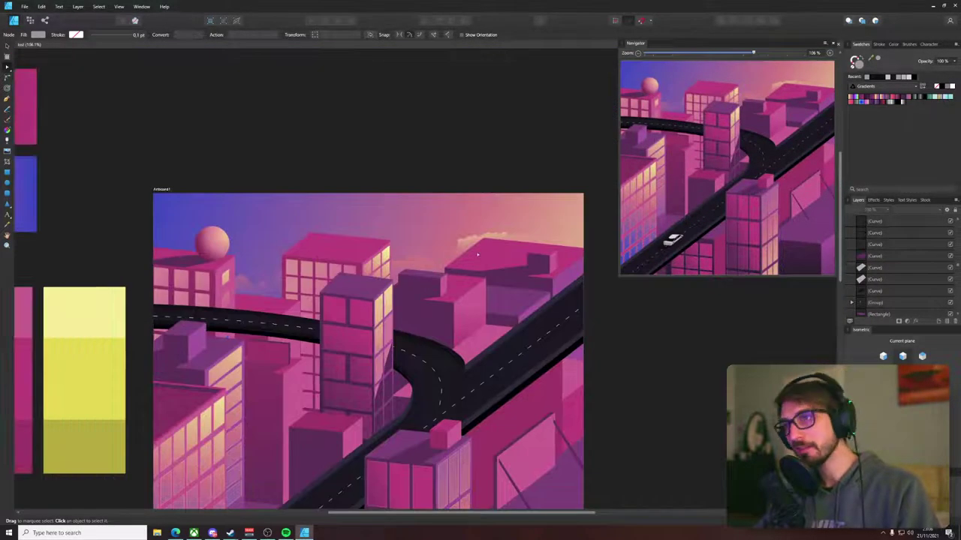
pyautogui.moveTo(406, 332); pyautogui.dragTo(382, 179)
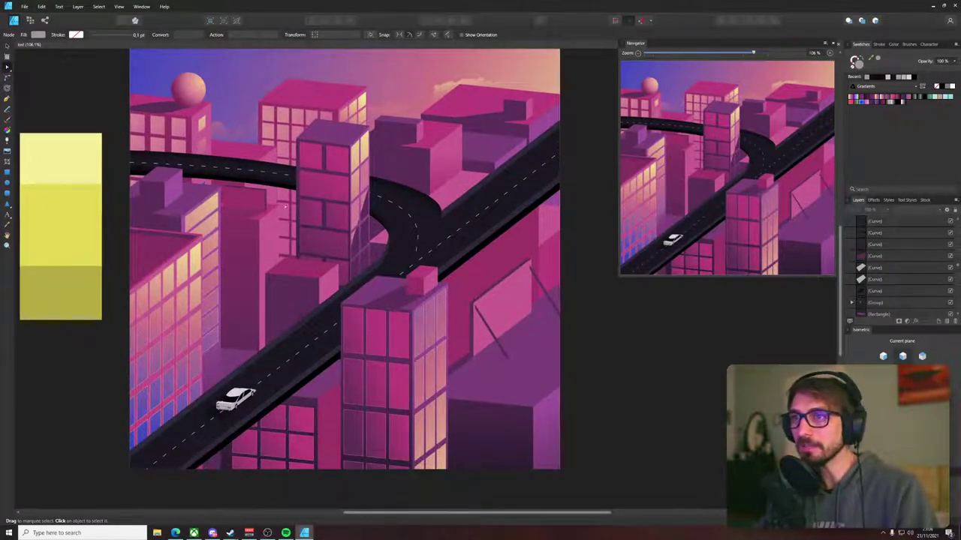
# - Recolour the sunlit parts of both windows in the second row of the tower's narrow side with a sampled peach tone
pyautogui.scroll(8, 337, 259)
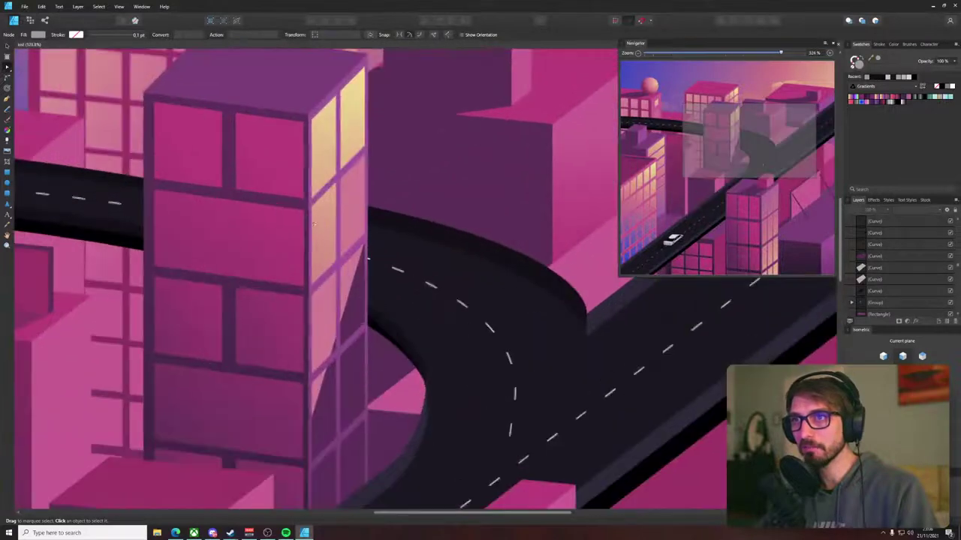
pyautogui.click(335, 259)
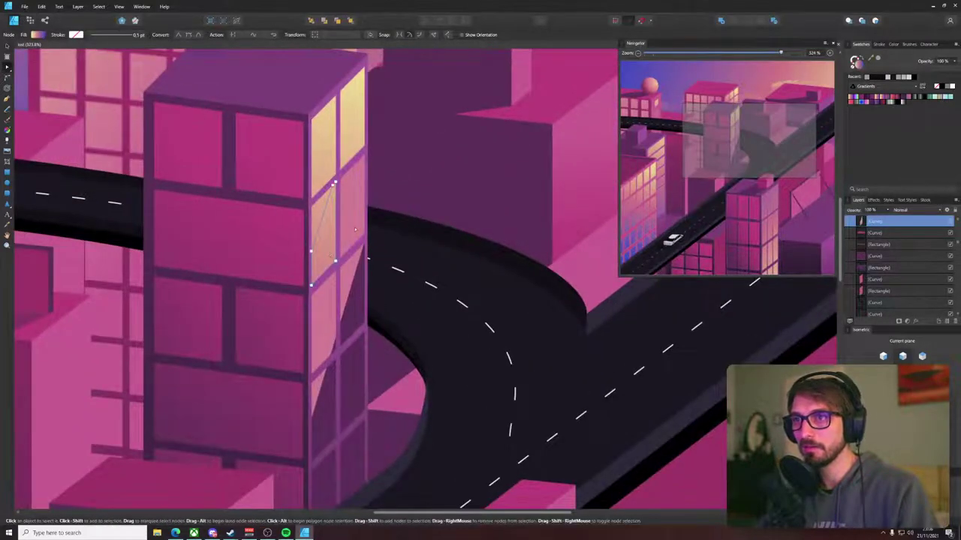
pyautogui.press('v')
pyautogui.click(424, 202)
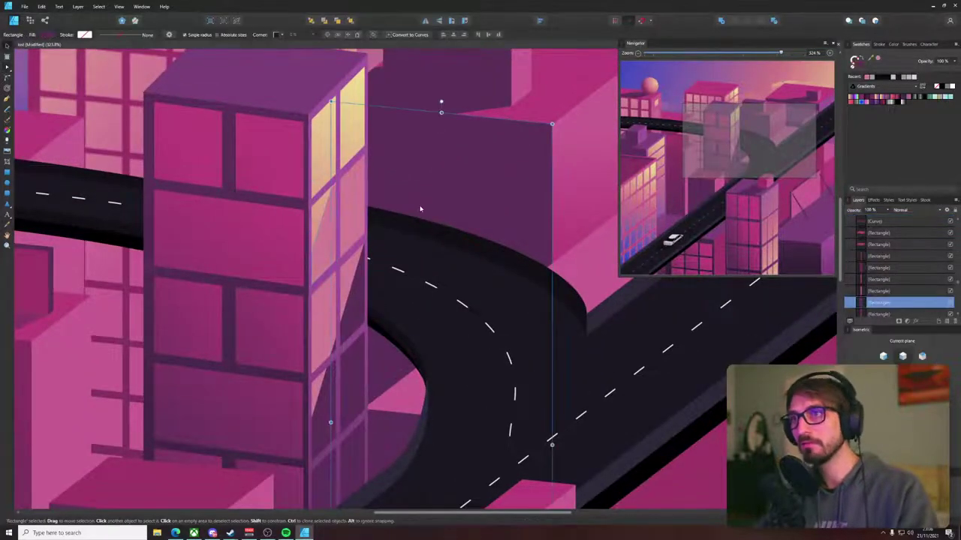
pyautogui.click(330, 244)
pyautogui.keyDown('shift'); pyautogui.click(328, 233); pyautogui.keyUp('shift')
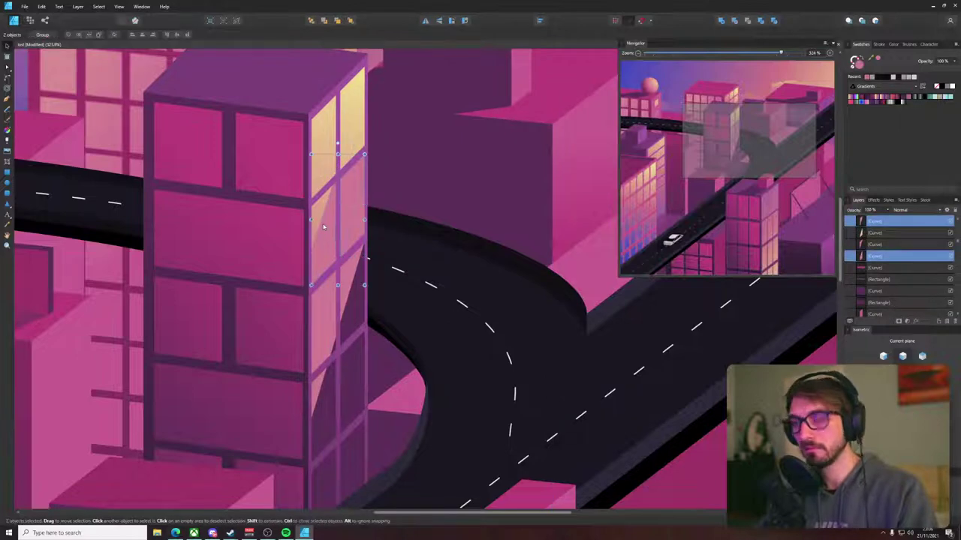
pyautogui.press('i')
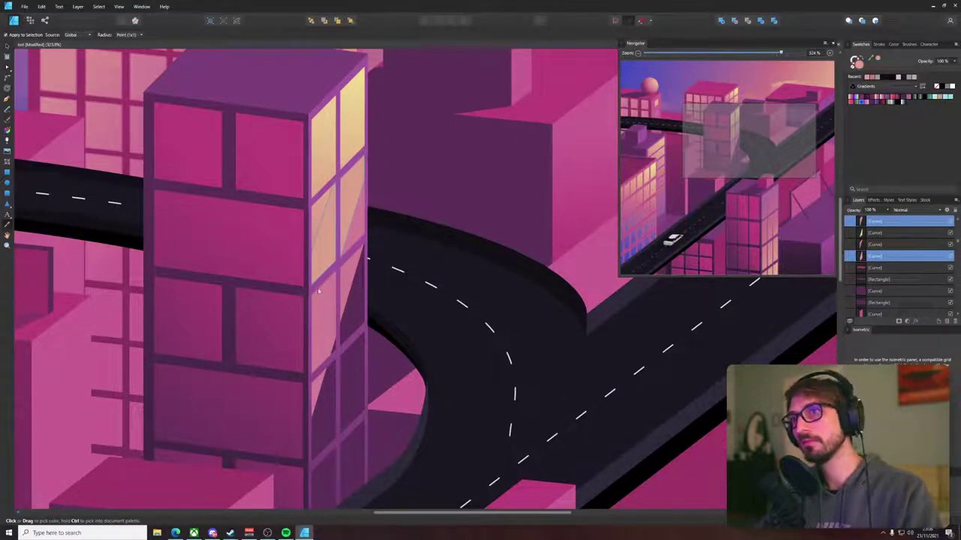
# - Apply the peach colour sampled from the second-row window to the sunlit window area in the row below
pyautogui.press('v')
pyautogui.click(318, 294)
pyautogui.press('i')
pyautogui.click(350, 184)
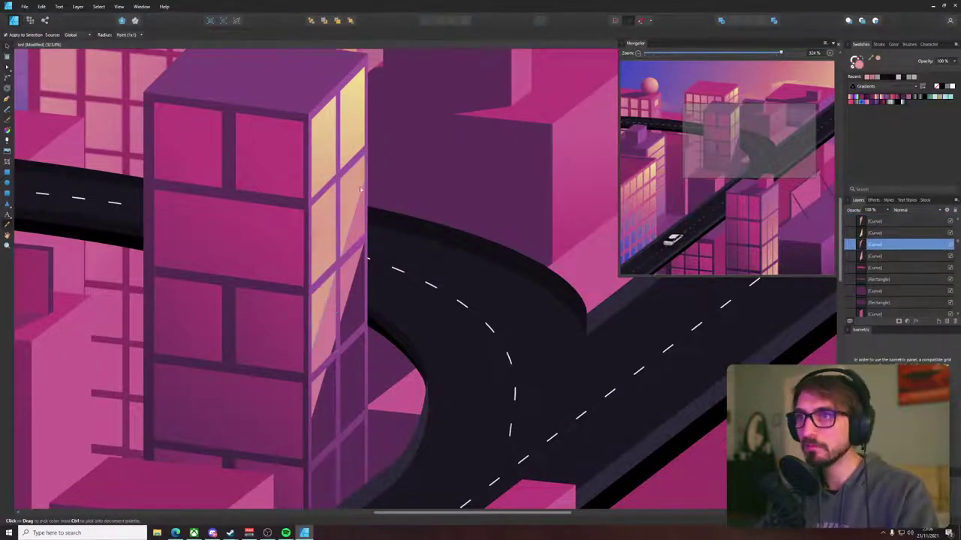
pyautogui.press('v')
pyautogui.click(409, 182)
# - Examine the windowless building behind the curved road beside the tower and its place in the overall composition
pyautogui.scroll(-5, 408, 182)
pyautogui.moveTo(448, 195); pyautogui.dragTo(390, 222)
pyautogui.click(570, 188)
pyautogui.moveTo(530, 190); pyautogui.dragTo(453, 217)
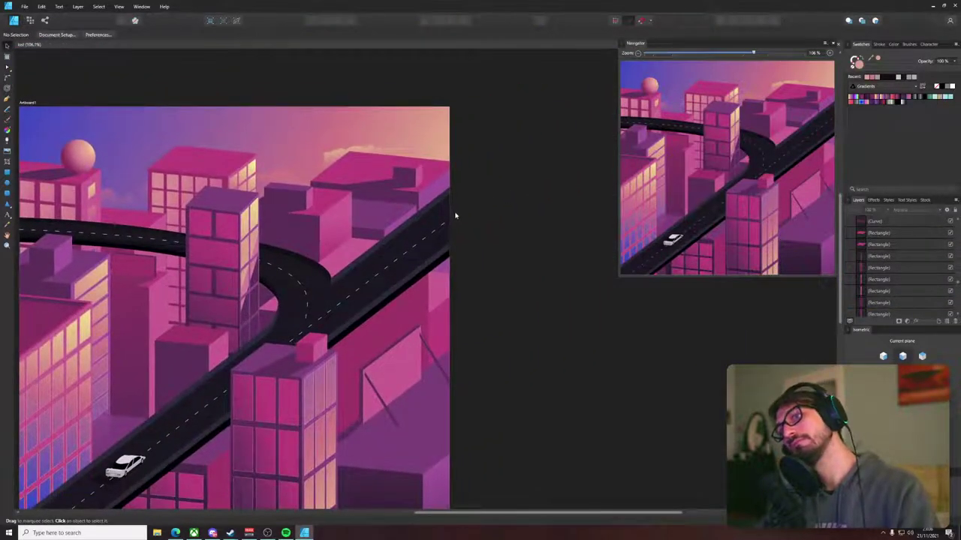
pyautogui.scroll(4, 277, 243)
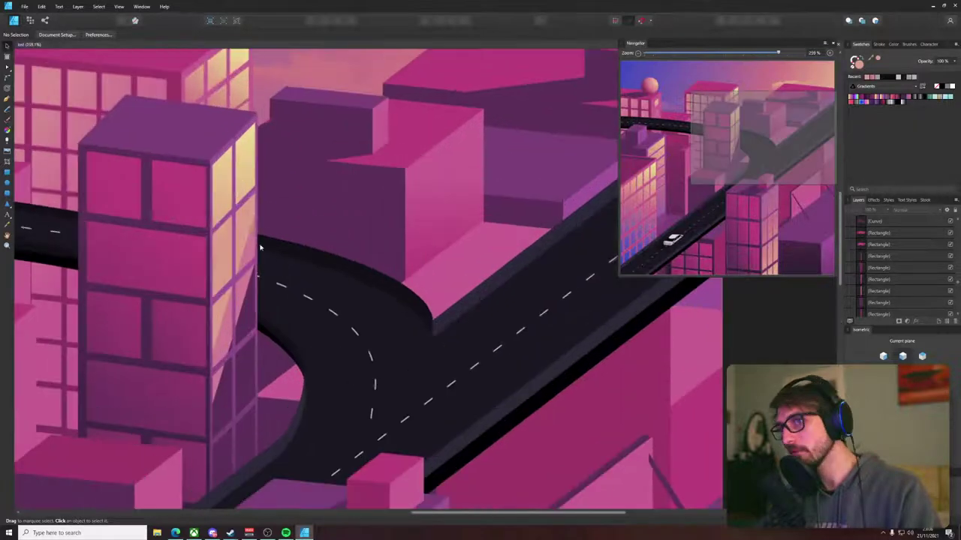
pyautogui.click(249, 240)
pyautogui.hotkey('ctrl', 'd')
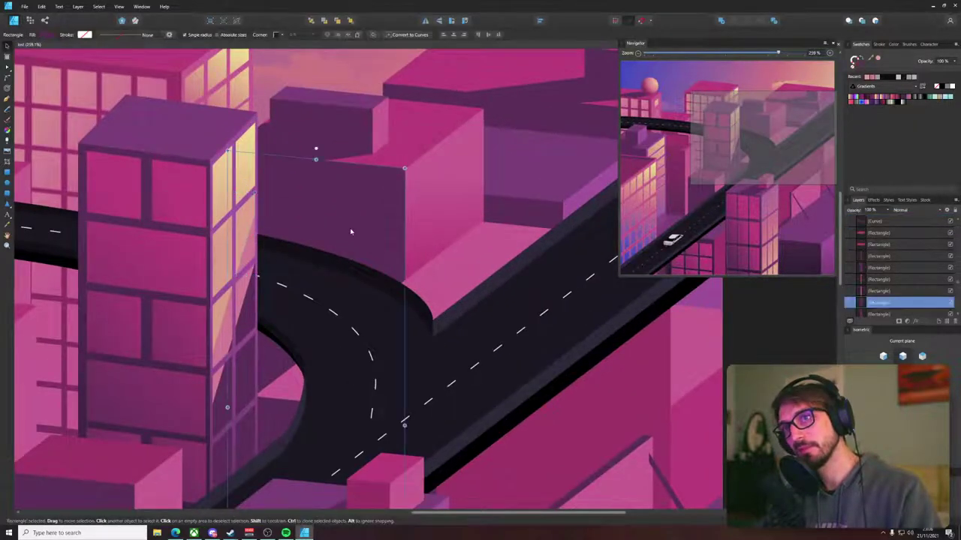
pyautogui.scroll(-4, 337, 235)
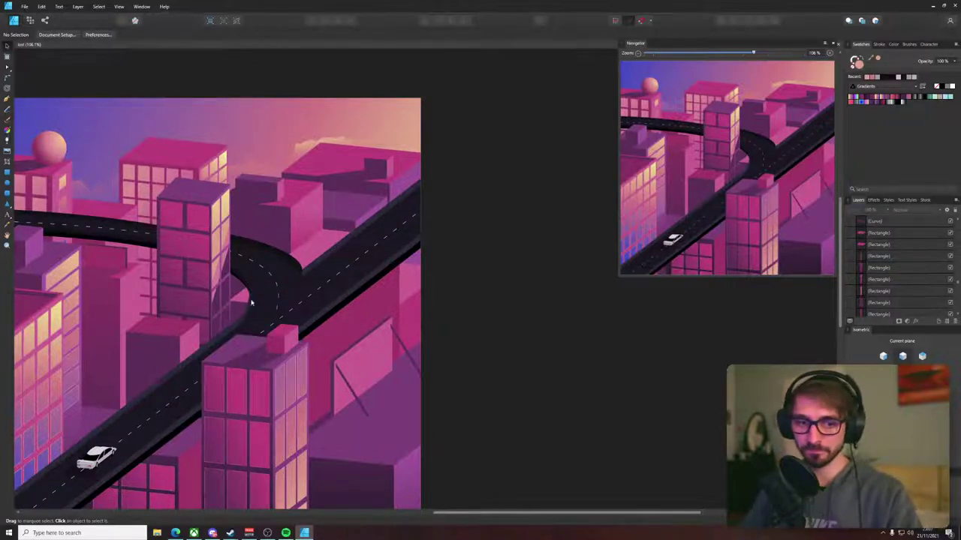
# - Draw a small peach rectangle on the pink side of the windowless building and fit it to the isometric side plane
pyautogui.moveTo(263, 256); pyautogui.dragTo(197, 271)
pyautogui.scroll(2, 203, 266)
pyautogui.scroll(3, 250, 224)
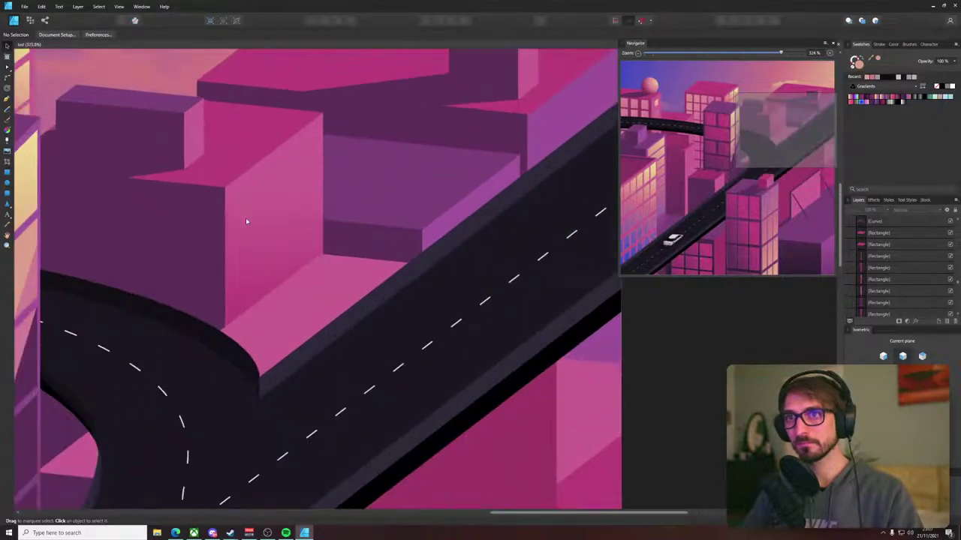
pyautogui.moveTo(148, 192); pyautogui.dragTo(226, 201)
pyautogui.press('m')
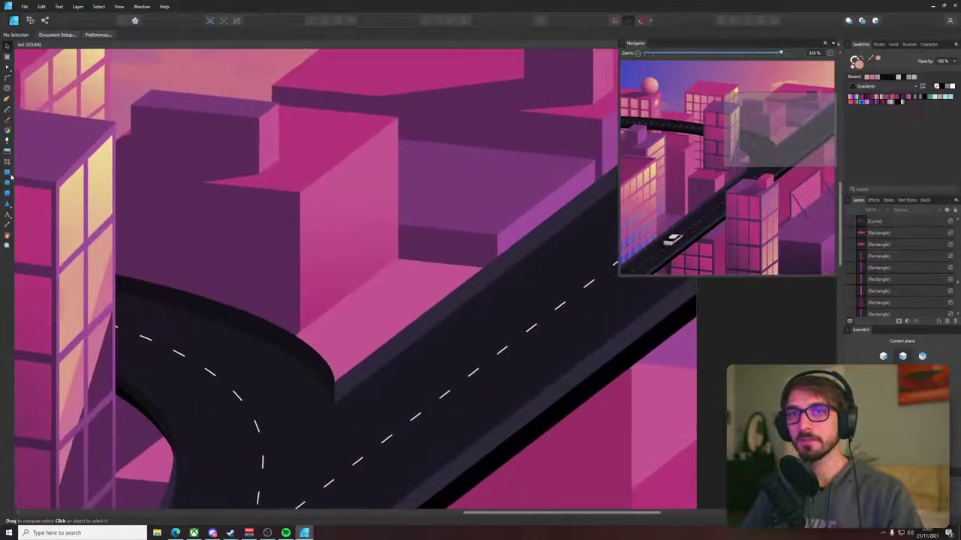
pyautogui.moveTo(310, 202); pyautogui.dragTo(345, 239)
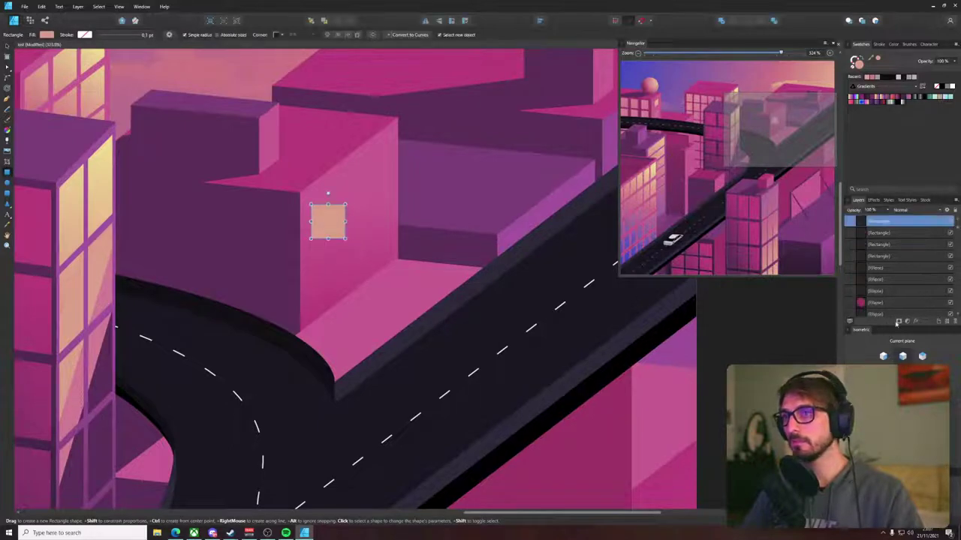
pyautogui.click(902, 386)
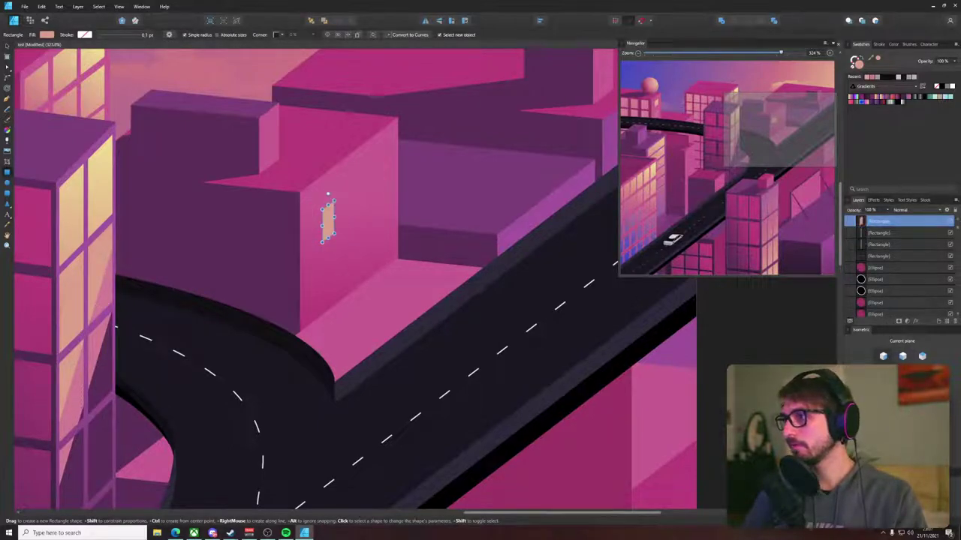
# - Stretch the peach window strip across the pink side and duplicate it downward at even spacing to form four strips
pyautogui.press('v')
pyautogui.moveTo(334, 217); pyautogui.dragTo(333, 238)
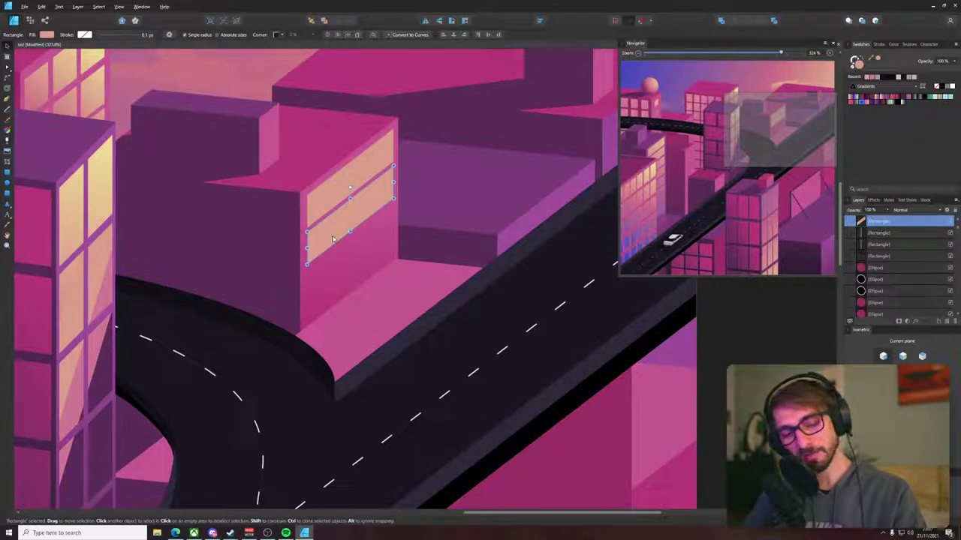
pyautogui.hotkey('ctrl', 'j')
pyautogui.moveTo(332, 239); pyautogui.dragTo(340, 279)
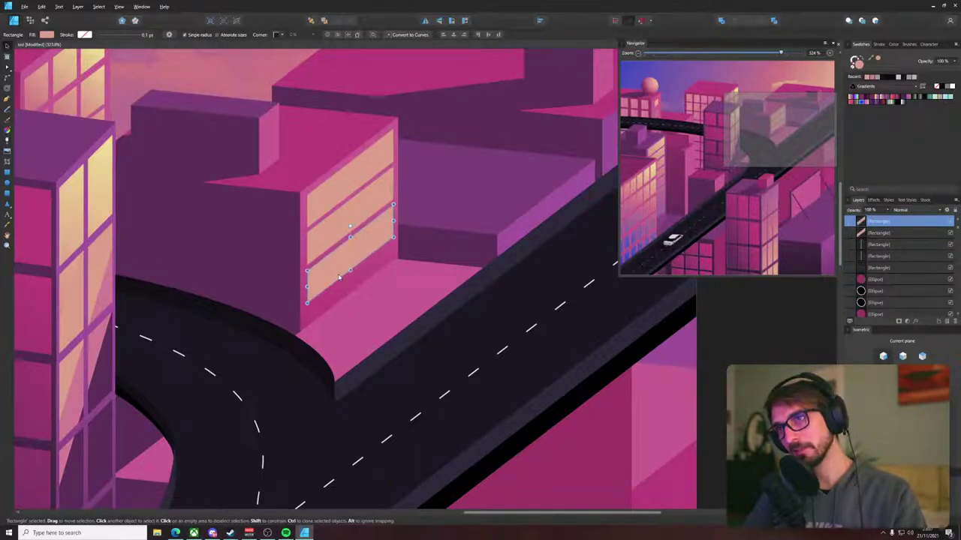
pyautogui.hotkey('ctrl', 'j')
pyautogui.moveTo(339, 278); pyautogui.dragTo(342, 314)
pyautogui.hotkey('ctrl', 'j')
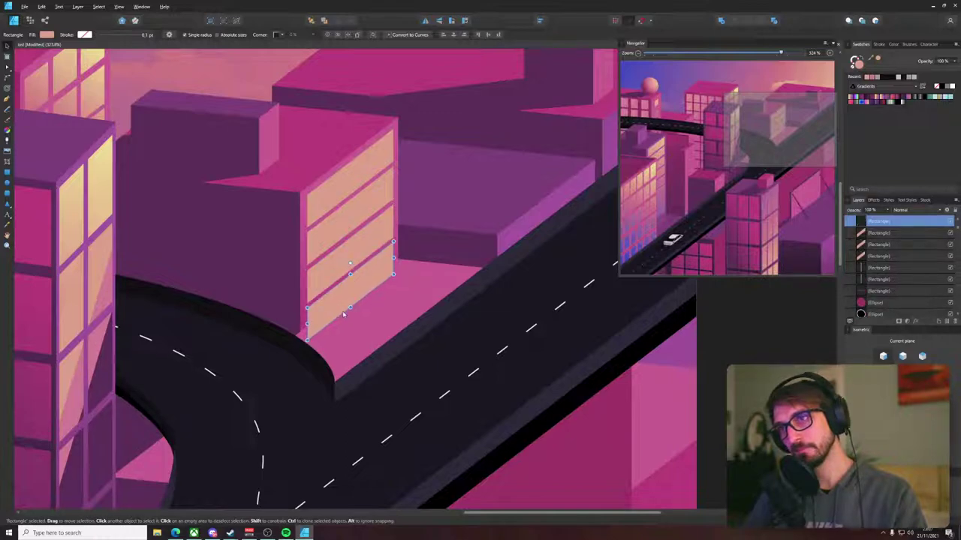
# - Cut the lowest window strip and paste it at the building's layer level so the foreground roof overlaps it
pyautogui.hotkey('ctrl', 'x')
pyautogui.click(334, 302)
pyautogui.hotkey('ctrl', 'v')
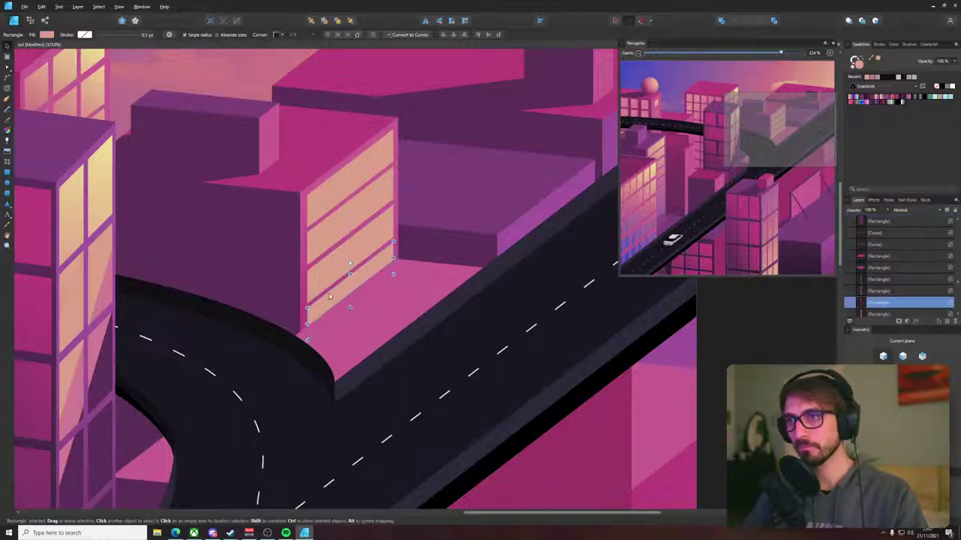
# - Select the four window strips, fill them with a yellow-to-blue gradient swatch and run the gradient vertically down the building side
pyautogui.keyDown('shift'); pyautogui.click(334, 272); pyautogui.keyUp('shift')
pyautogui.keyDown('shift'); pyautogui.click(334, 241); pyautogui.keyUp('shift')
pyautogui.scroll(-6, 336, 241)
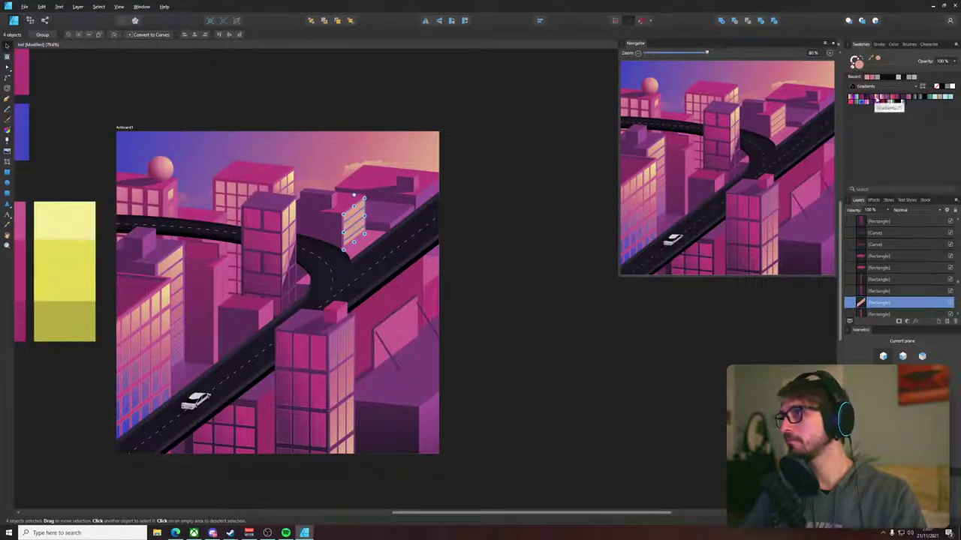
pyautogui.click(852, 100)
pyautogui.press('g')
pyautogui.moveTo(365, 201); pyautogui.dragTo(391, 240)
pyautogui.moveTo(326, 186); pyautogui.dragTo(323, 288)
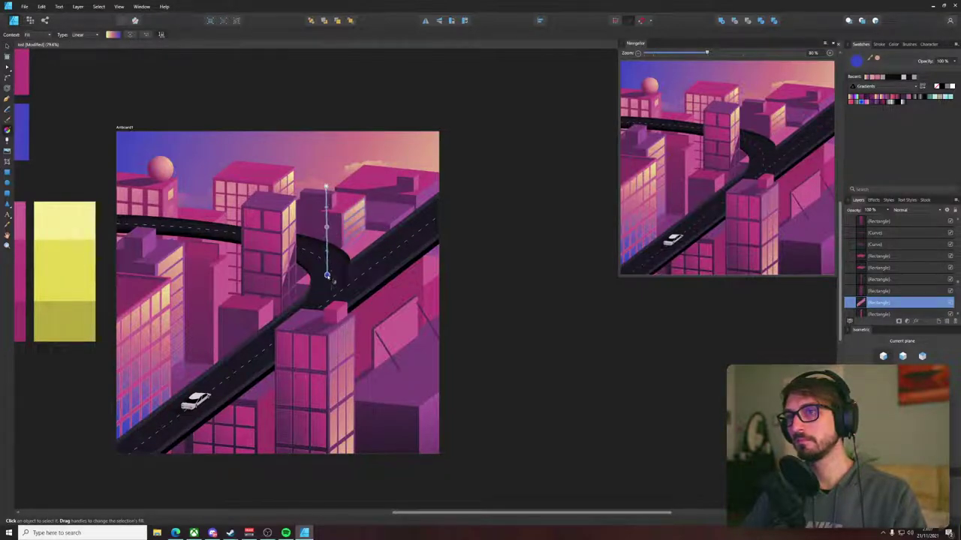
# - Examine the new window strips up close and review the whole illustration for areas that still need detail
pyautogui.press('v')
pyautogui.click(474, 237)
pyautogui.moveTo(466, 237); pyautogui.dragTo(485, 215)
pyautogui.scroll(5, 419, 202)
pyautogui.moveTo(227, 172); pyautogui.dragTo(353, 297)
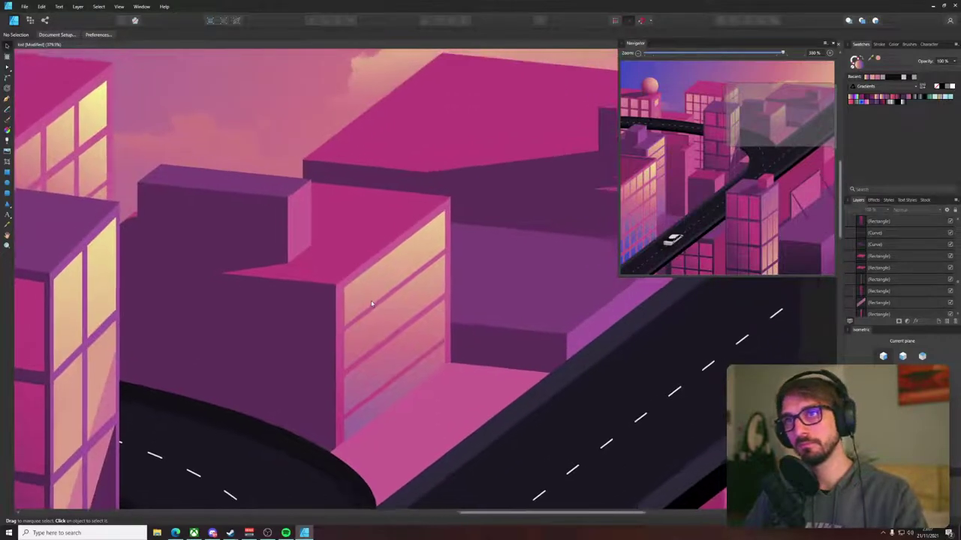
pyautogui.click(7, 205)
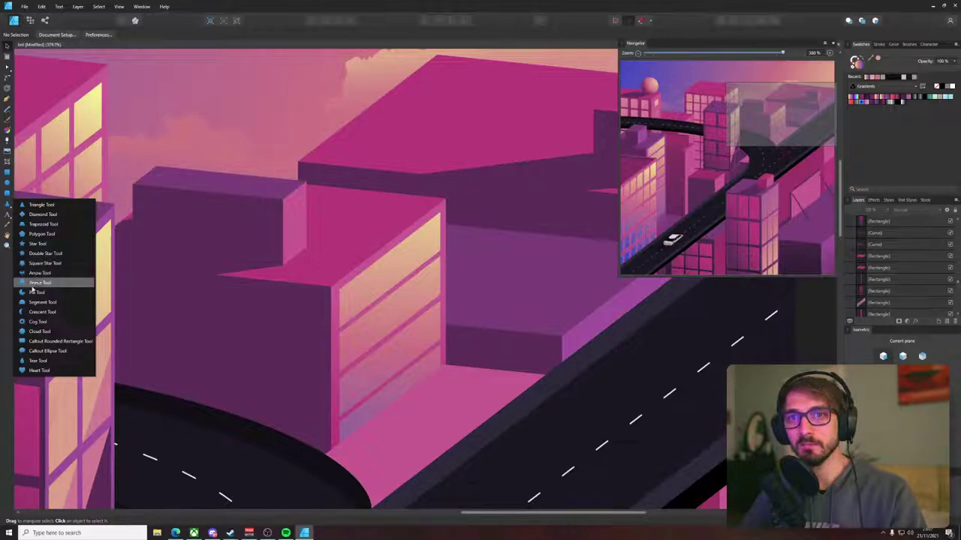
pyautogui.click(6, 204)
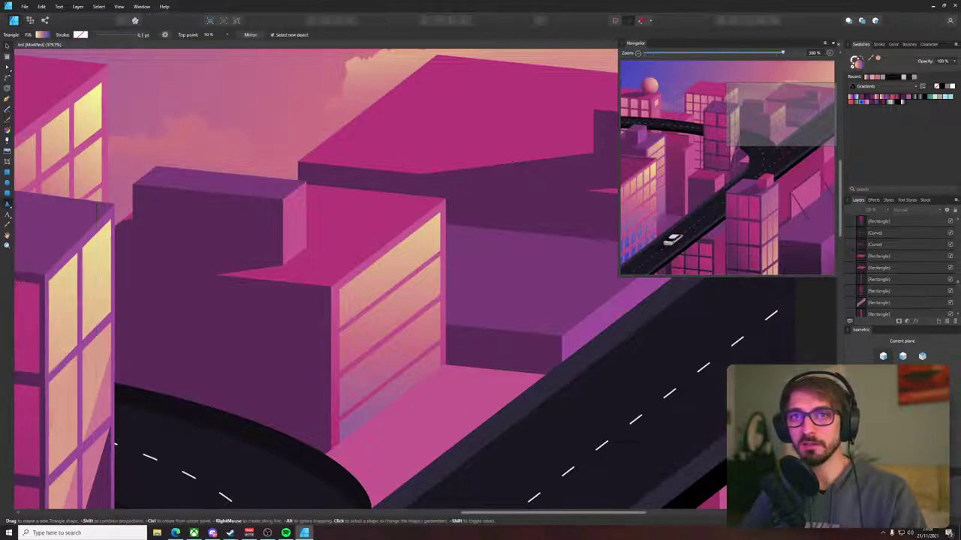
pyautogui.scroll(-6, 282, 339)
pyautogui.press('v')
pyautogui.moveTo(395, 305); pyautogui.dragTo(520, 175)
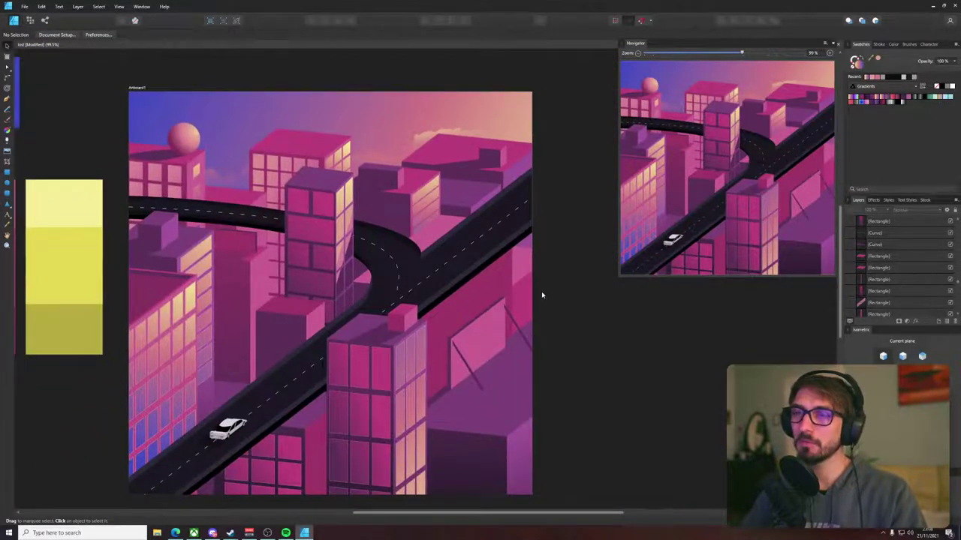
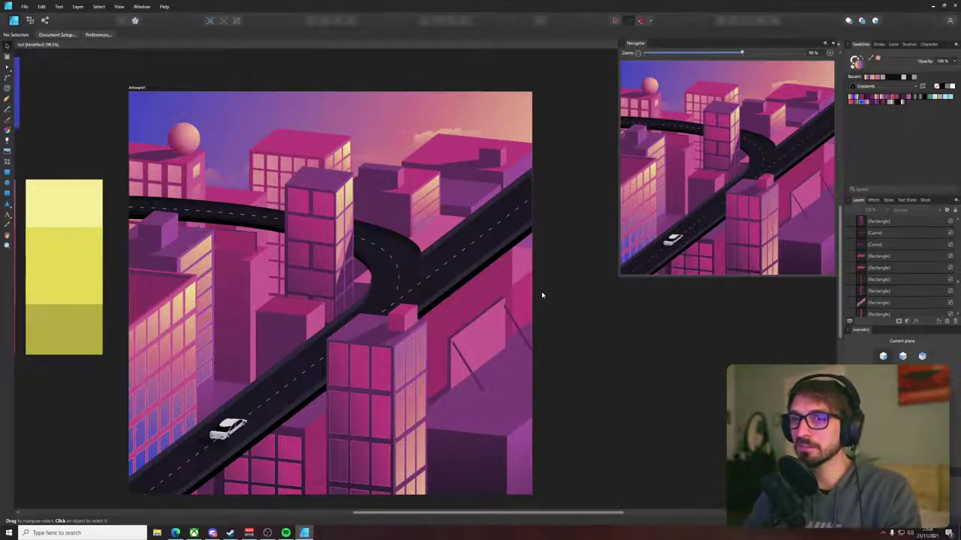
pyautogui.scroll(5, 176, 237)
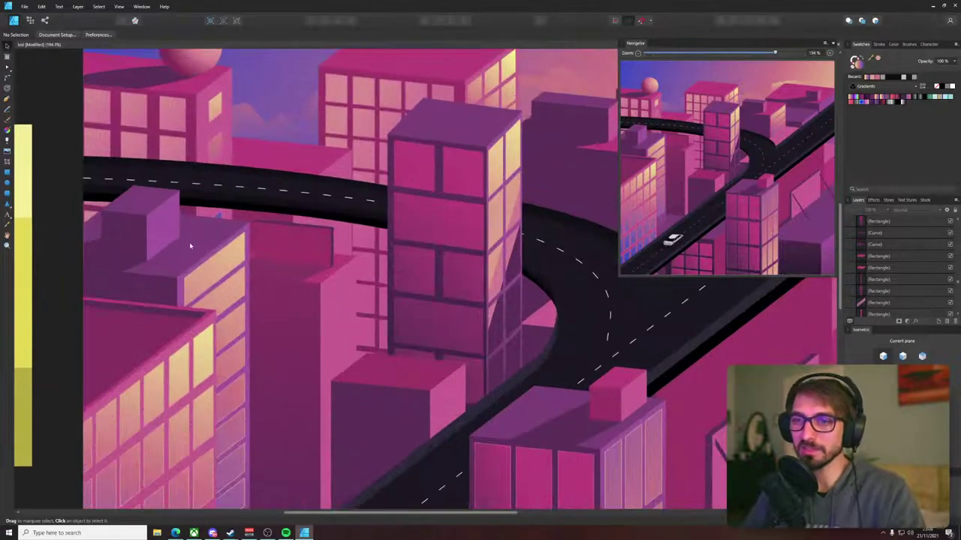
pyautogui.scroll(-3, 189, 242)
pyautogui.click(217, 402)
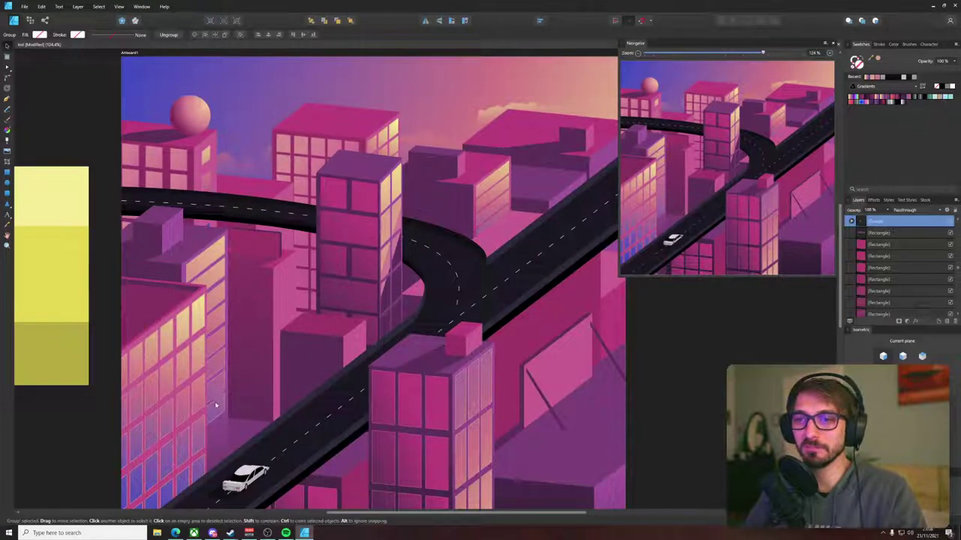
pyautogui.click(98, 231)
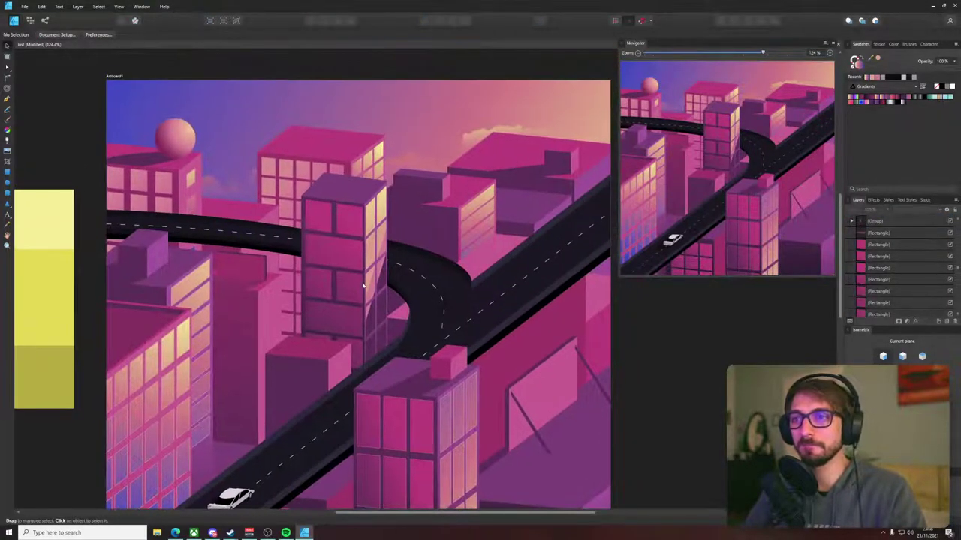
pyautogui.moveTo(364, 285); pyautogui.dragTo(327, 282)
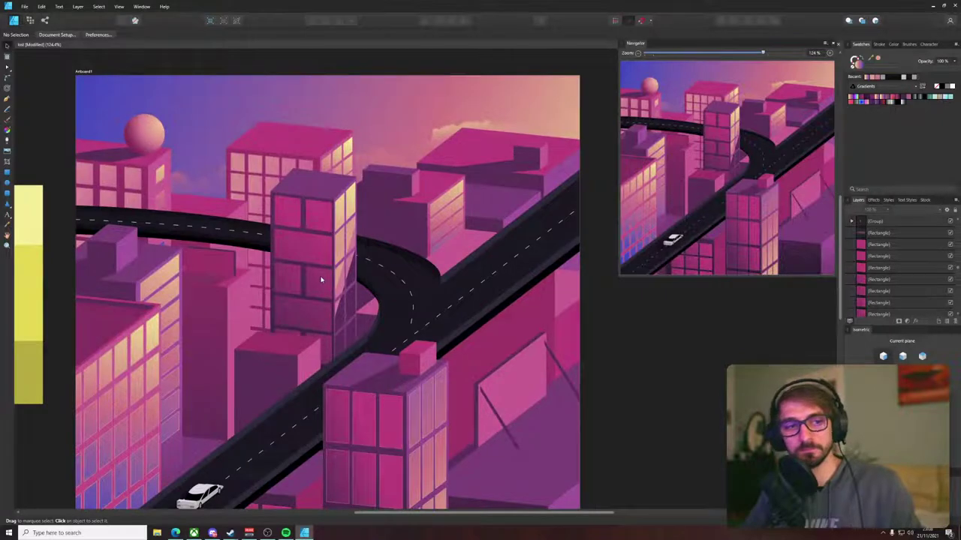
pyautogui.moveTo(608, 366); pyautogui.dragTo(586, 353)
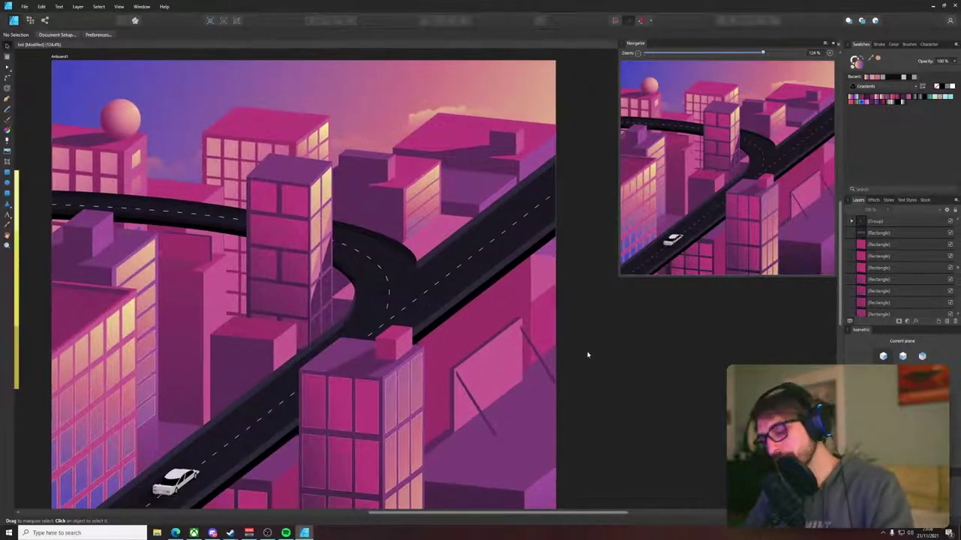
# - Outline the front face of a support pillar with the Pen tool, running from the road's underside near the car to below the artboard
pyautogui.press('p')
pyautogui.scroll(1, 541, 290)
pyautogui.moveTo(190, 507); pyautogui.dragTo(363, 345)
pyautogui.scroll(-1, 363, 345)
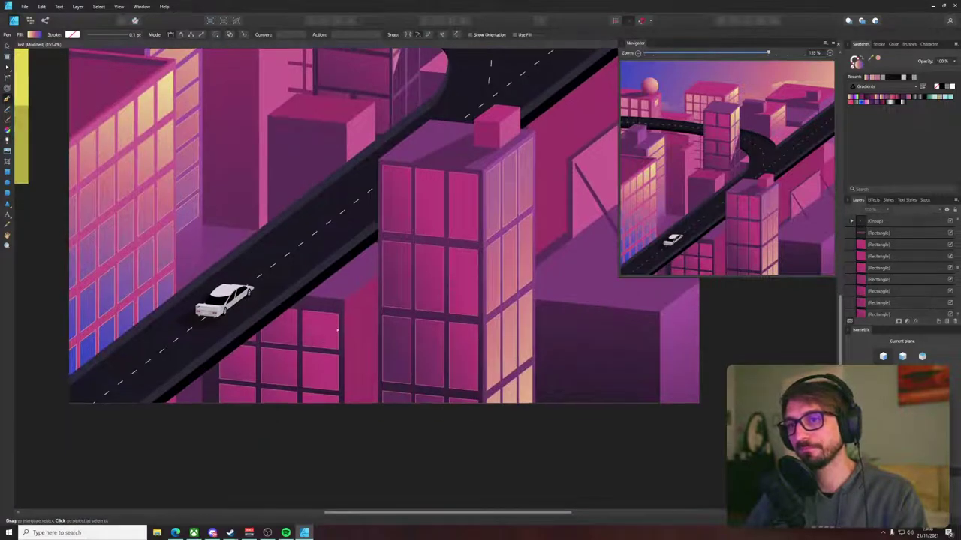
pyautogui.scroll(-3, 362, 345)
pyautogui.hscroll(2, 430, 293)
pyautogui.scroll(1, 430, 293)
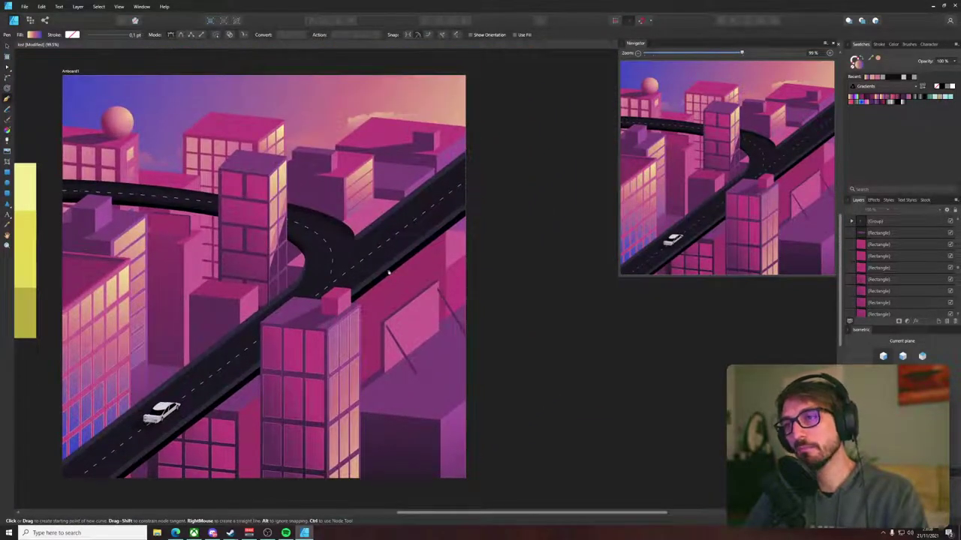
pyautogui.hscroll(-3, 377, 286)
pyautogui.scroll(-2, 377, 285)
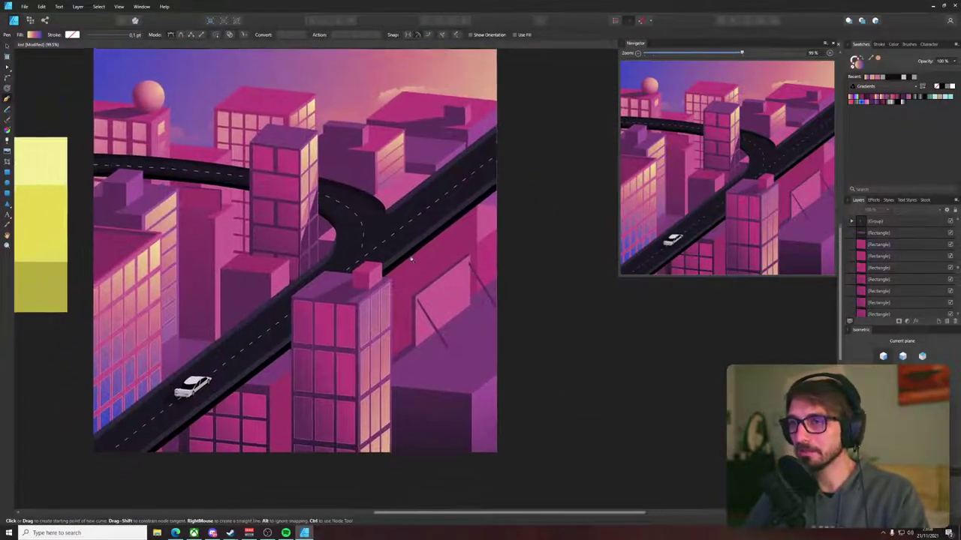
pyautogui.click(222, 401)
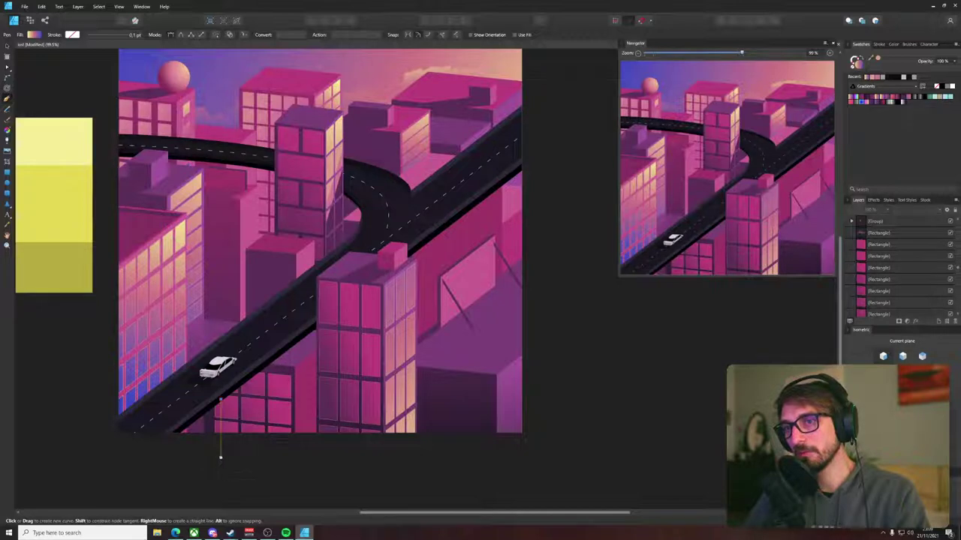
pyautogui.click(221, 446)
pyautogui.click(242, 448)
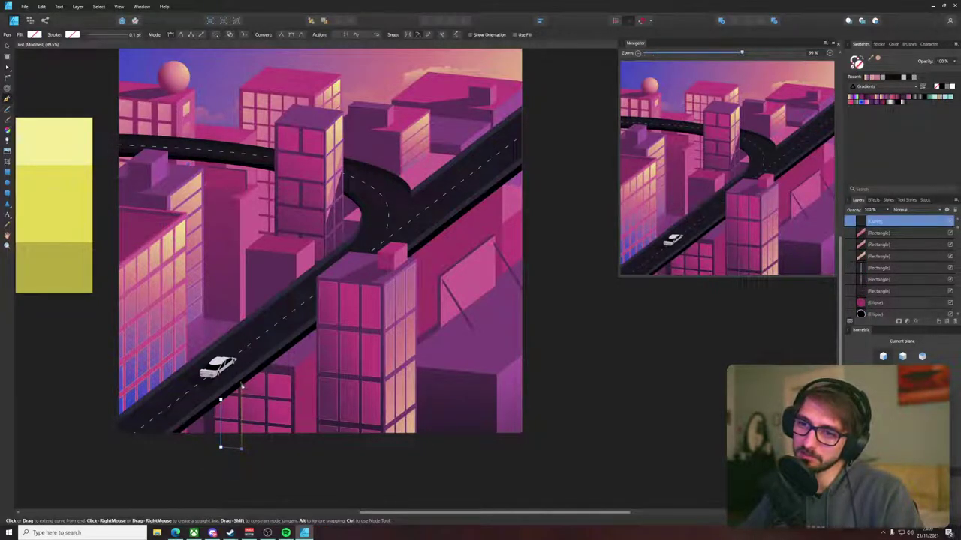
pyautogui.click(221, 400)
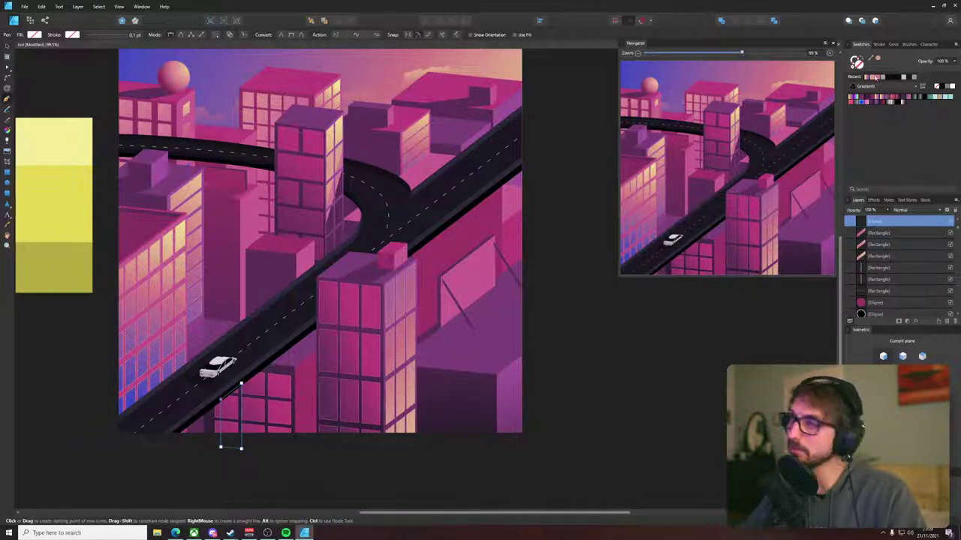
# - Fill the pillar's front face with the black sampled from the road's underside
pyautogui.scroll(6, 248, 426)
pyautogui.moveTo(167, 395); pyautogui.dragTo(212, 359)
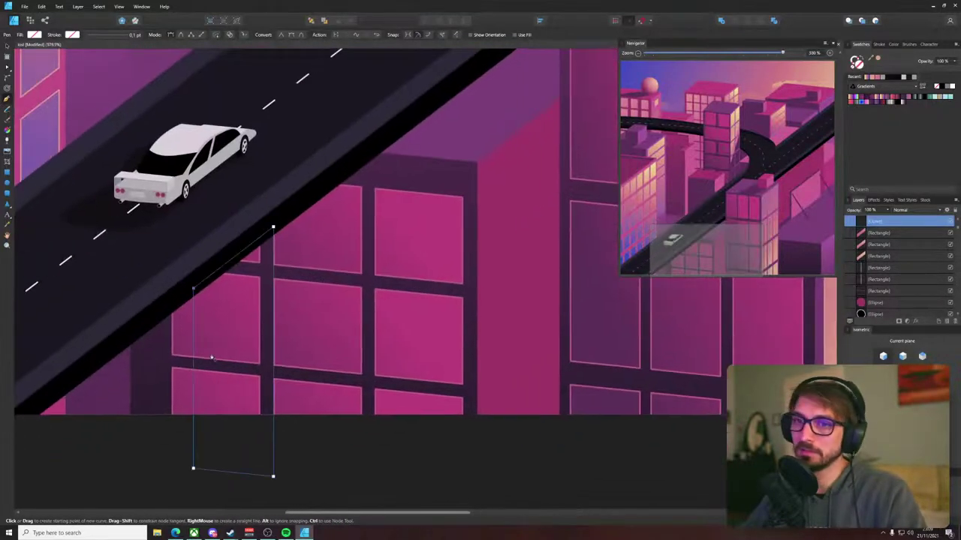
pyautogui.press('i')
pyautogui.click(165, 310)
pyautogui.press('v')
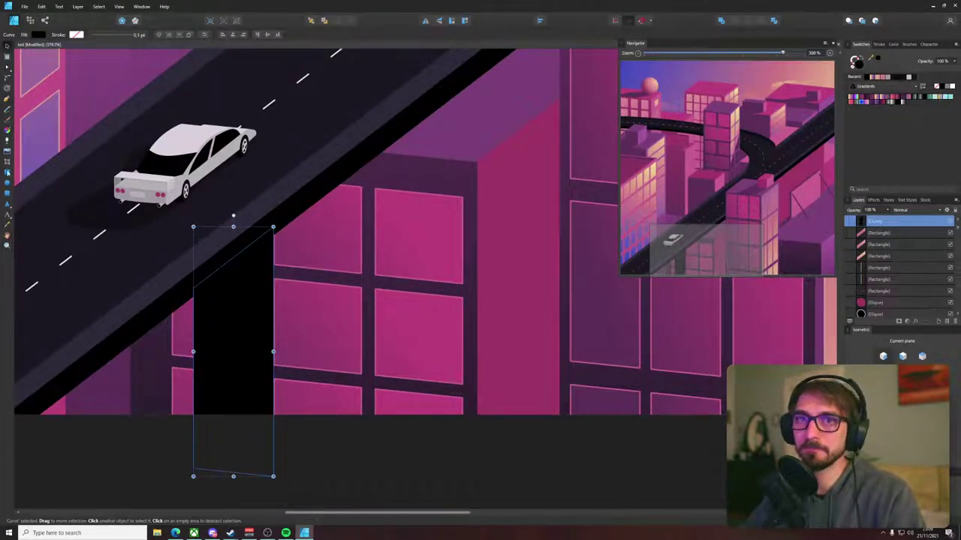
# - Draw a narrow rectangle as the pillar's side face, fit it to the isometric side plane against the front face and colour it near-black
pyautogui.click(7, 173)
pyautogui.moveTo(276, 219); pyautogui.dragTo(323, 463)
pyautogui.hotkey('ctrl', 'z')
pyautogui.moveTo(328, 180); pyautogui.dragTo(275, 489)
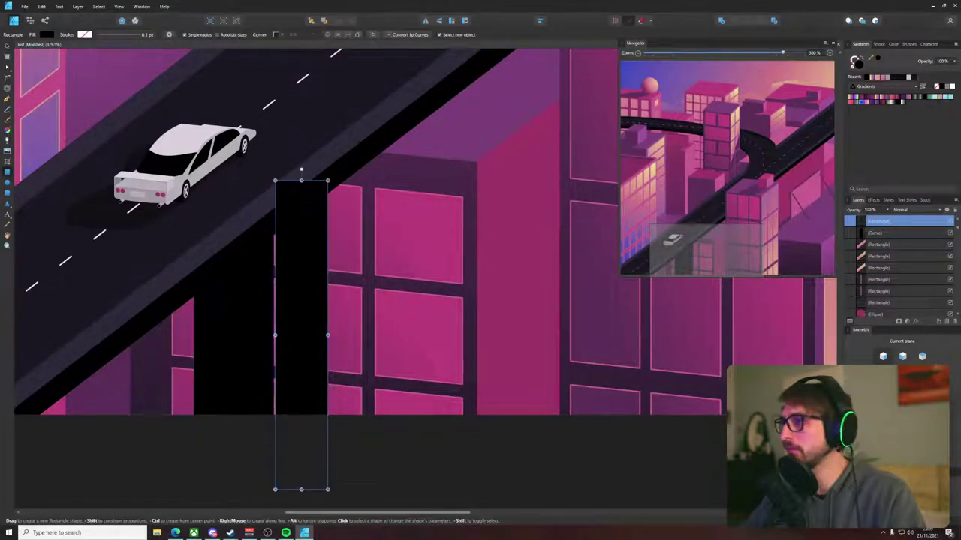
pyautogui.click(902, 385)
pyautogui.moveTo(291, 341); pyautogui.dragTo(270, 358)
pyautogui.moveTo(288, 291); pyautogui.dragTo(287, 303)
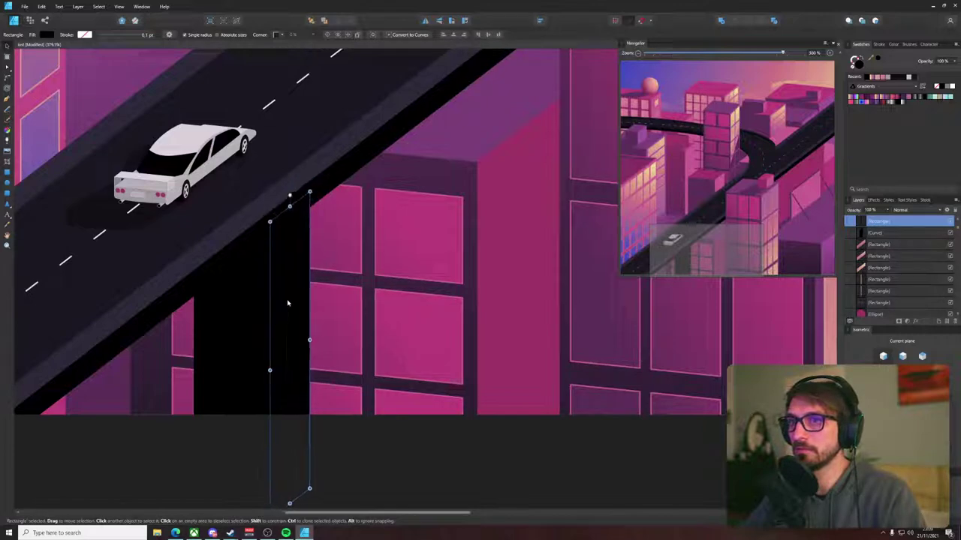
pyautogui.doubleClick(857, 63)
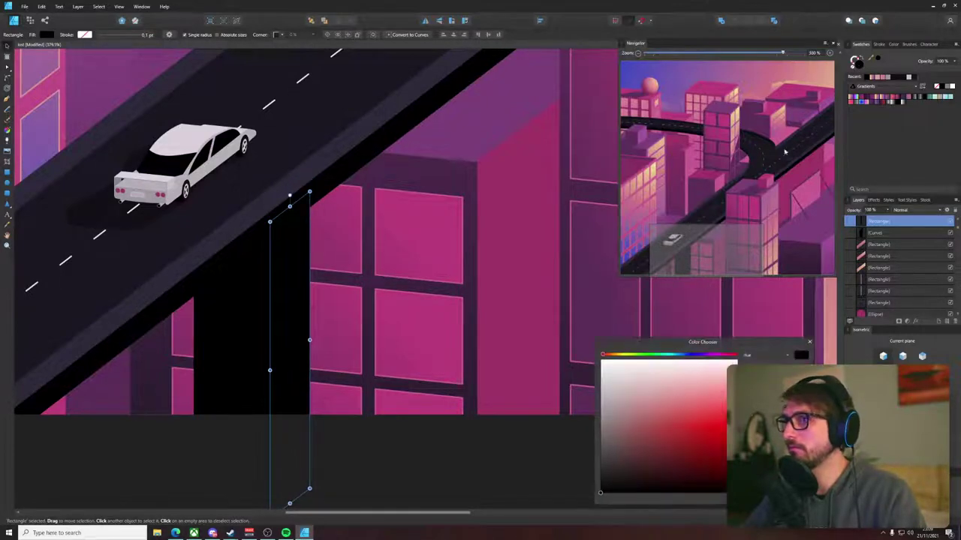
pyautogui.moveTo(612, 478); pyautogui.dragTo(599, 487)
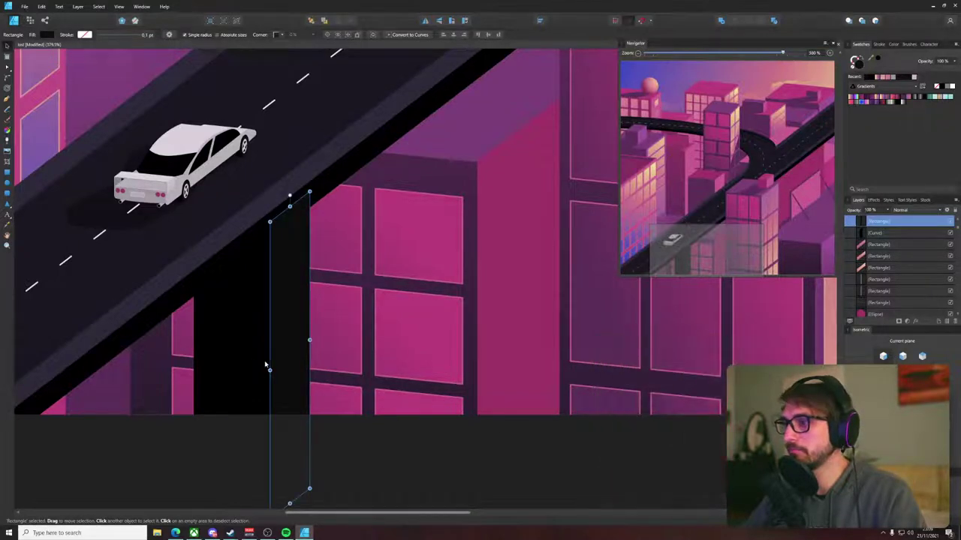
# - Duplicate both pillar faces up along the road to just beside the tall foreground tower
pyautogui.keyDown('shift'); pyautogui.click(252, 359); pyautogui.keyUp('shift')
pyautogui.scroll(-8, 252, 359)
pyautogui.moveTo(296, 314); pyautogui.dragTo(319, 301)
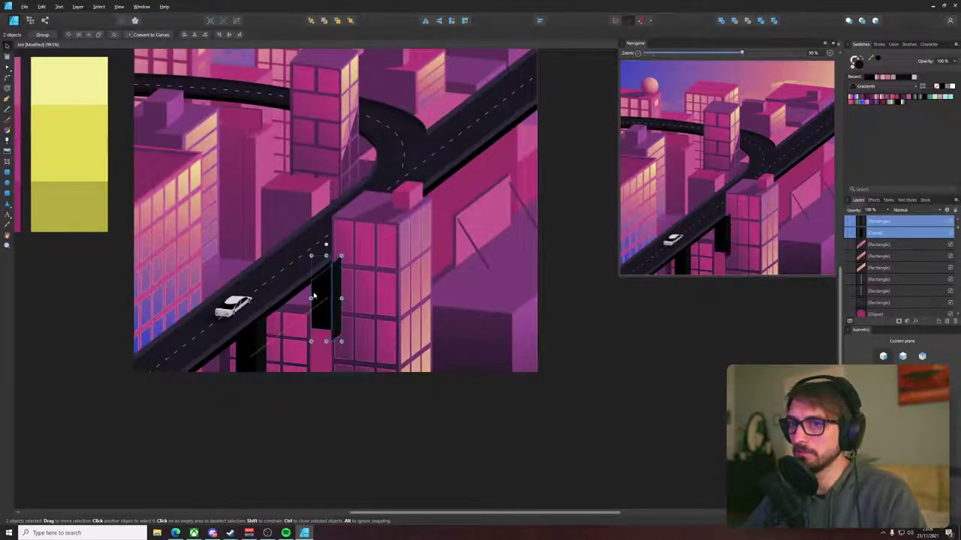
# - Convert the copied side face to curves and extend both faces' lower nodes below the artboard
pyautogui.press('a')
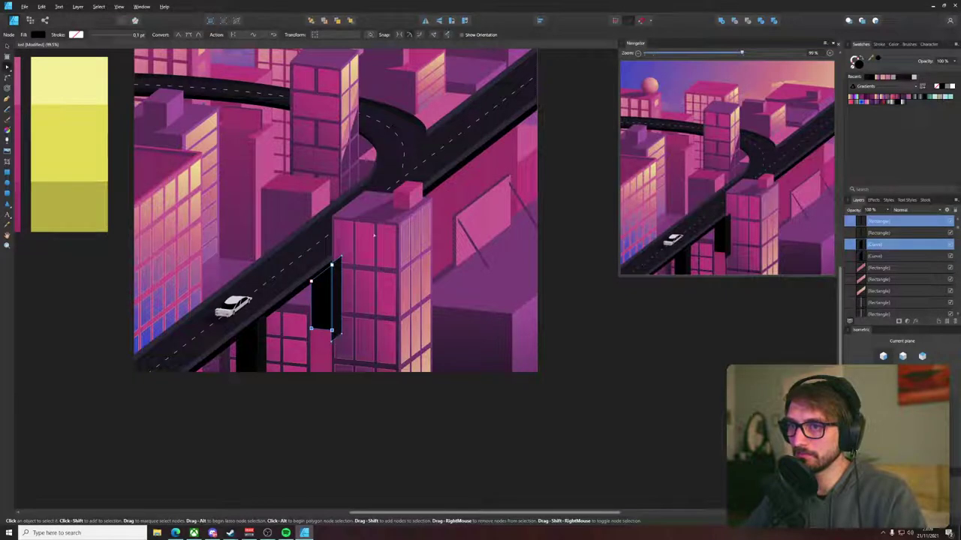
pyautogui.click(339, 315)
pyautogui.click(407, 36)
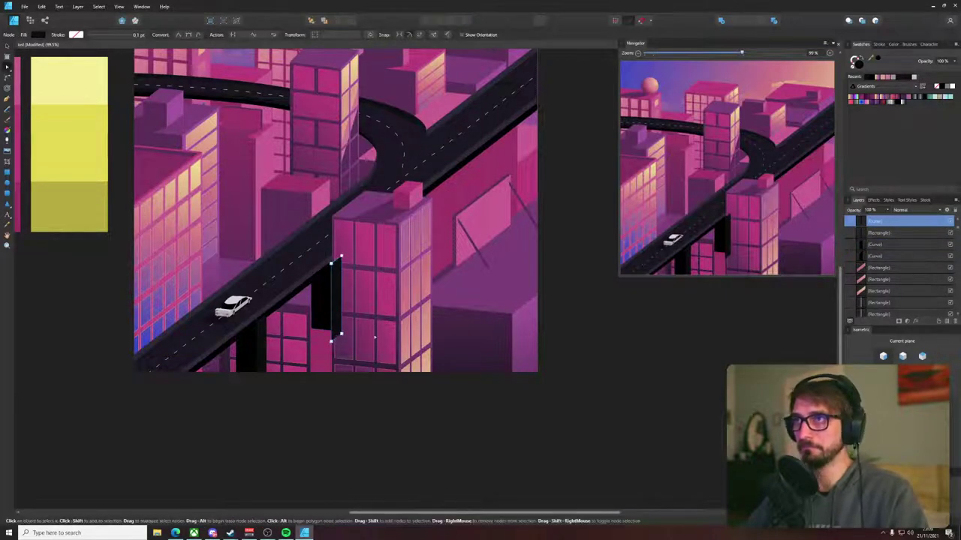
pyautogui.keyDown('shift'); pyautogui.click(326, 324); pyautogui.keyUp('shift')
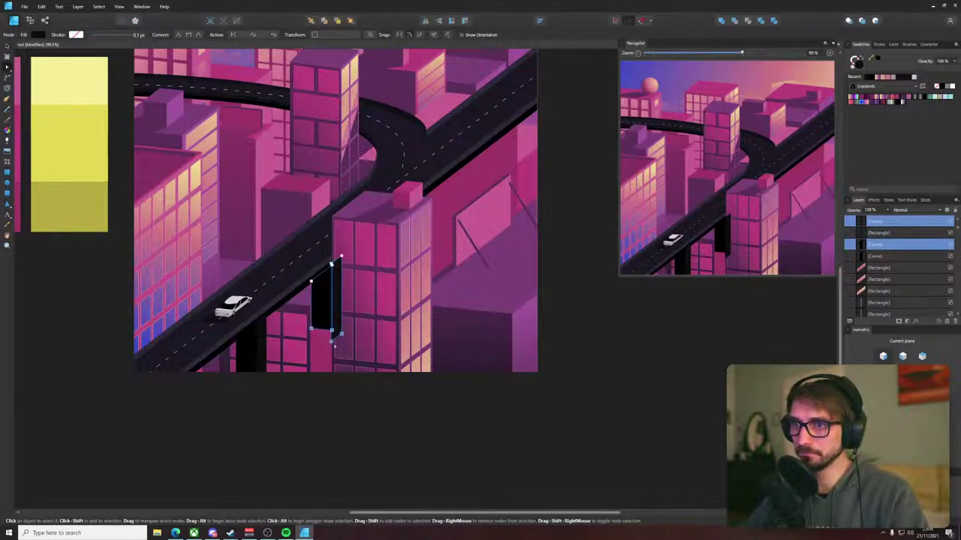
pyautogui.moveTo(331, 344); pyautogui.dragTo(331, 424)
# - Cut the second pillar, paste it at the neighbouring building's layer level and raise it in the stack, keeping it behind the foreground tower
pyautogui.hotkey('ctrl', 'x')
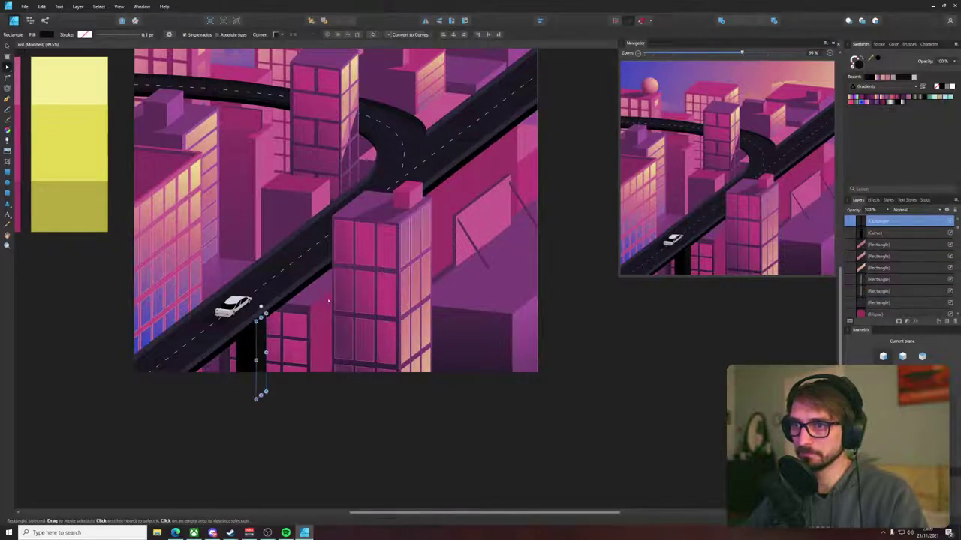
pyautogui.click(329, 301)
pyautogui.hotkey('ctrl', 'v')
pyautogui.hotkey('ctrl', 'Return')
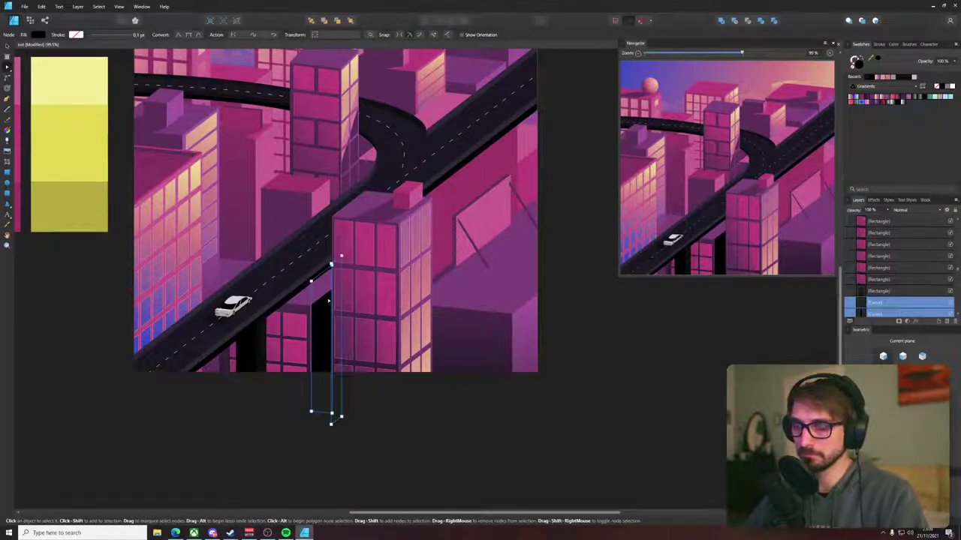
pyautogui.hotkey('ctrl', ']')
pyautogui.hotkey('ctrl', ']')
pyautogui.hotkey('ctrl', ']')
pyautogui.hotkey('ctrl', ']')
pyautogui.hotkey('ctrl', ']')
pyautogui.hotkey('ctrl', ']')
pyautogui.hotkey('ctrl', ']')
pyautogui.hotkey('ctrl', ']')
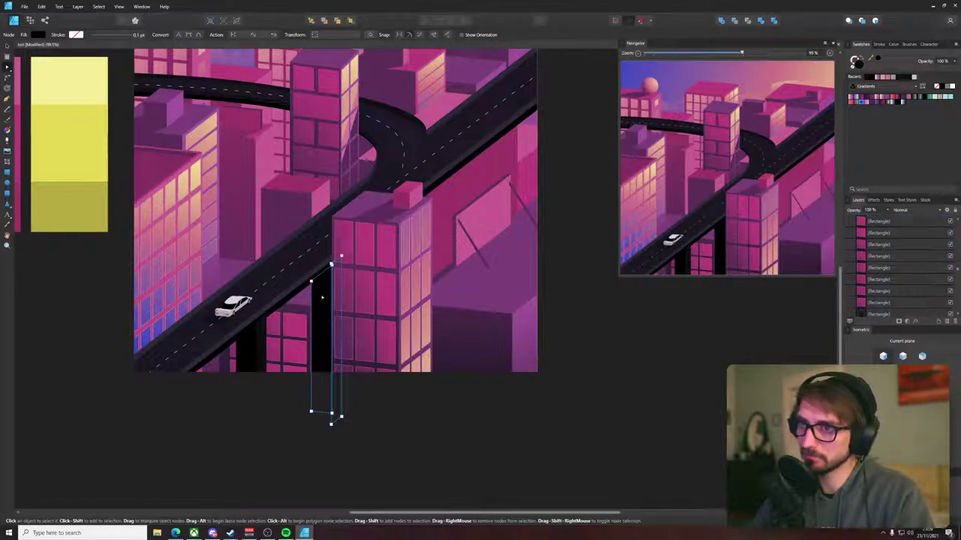
# - Duplicate the pillar to the far side of the foreground tower and paste it at the background layer level behind the rooftop and billboard
pyautogui.press('v')
pyautogui.moveTo(324, 290); pyautogui.dragTo(446, 217)
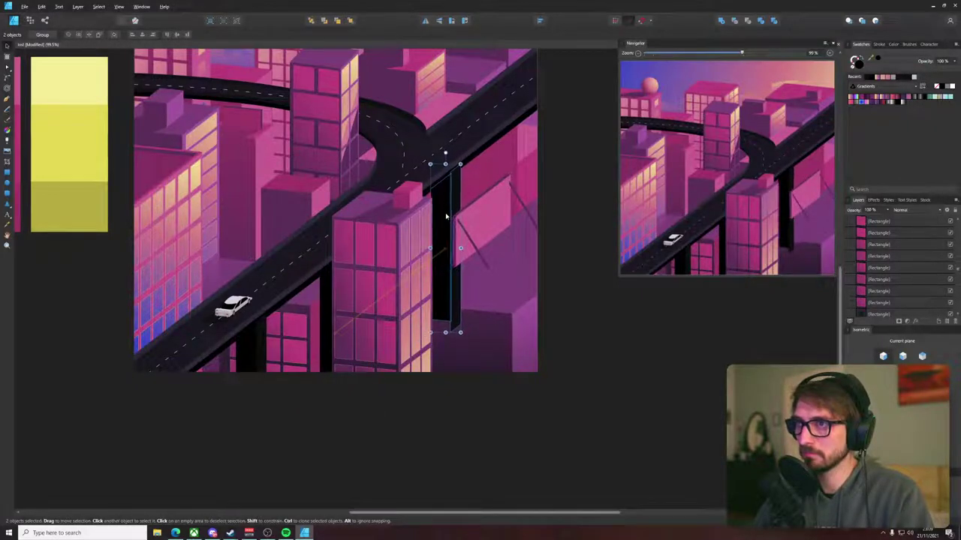
pyautogui.hotkey('ctrl', 'x')
pyautogui.click(444, 230)
pyautogui.hotkey('ctrl', 'v')
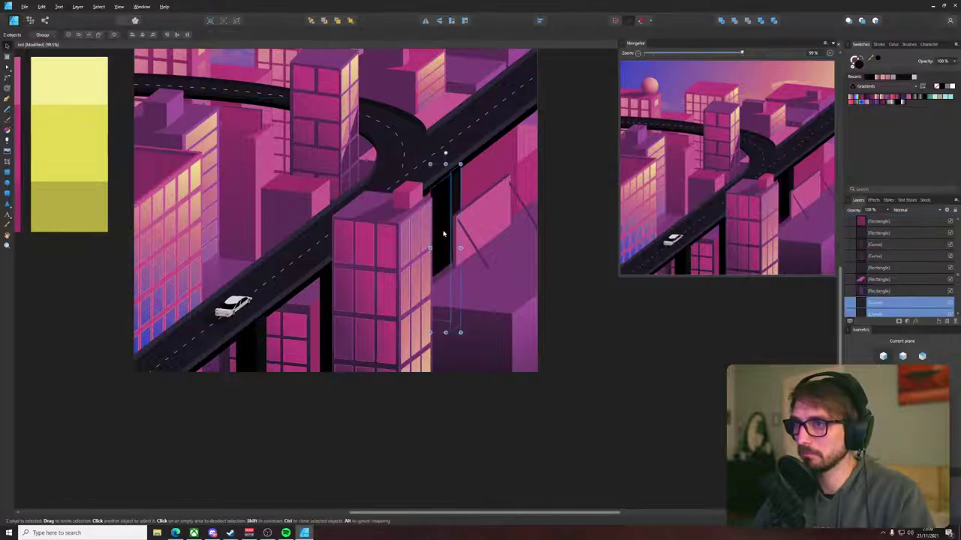
# - Duplicate the third pillar farther up along the road to the artboard's right edge as a fourth support
pyautogui.scroll(5, 443, 234)
pyautogui.scroll(-6, 442, 217)
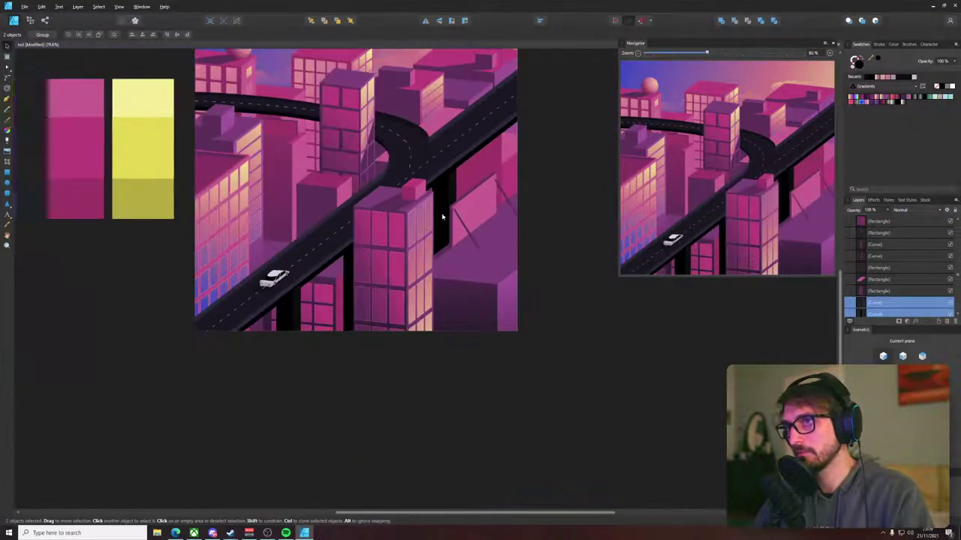
pyautogui.scroll(3, 378, 276)
pyautogui.moveTo(360, 303); pyautogui.dragTo(505, 210)
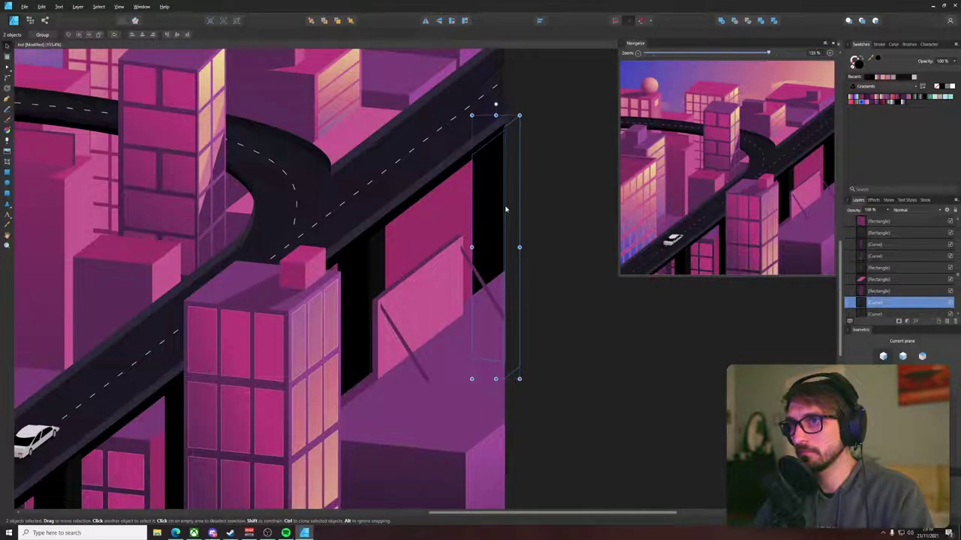
pyautogui.moveTo(502, 295); pyautogui.dragTo(95, 256)
pyautogui.hotkey('ctrl', 'z')
pyautogui.hotkey('ctrl', 'z')
# - Shift the third pillar down along the road so it sits partly hidden behind the foreground tower, and deselect it
pyautogui.scroll(-6, 106, 260)
pyautogui.click(278, 285)
pyautogui.moveTo(283, 280); pyautogui.dragTo(422, 267)
pyautogui.scroll(6, 324, 236)
pyautogui.click(382, 264)
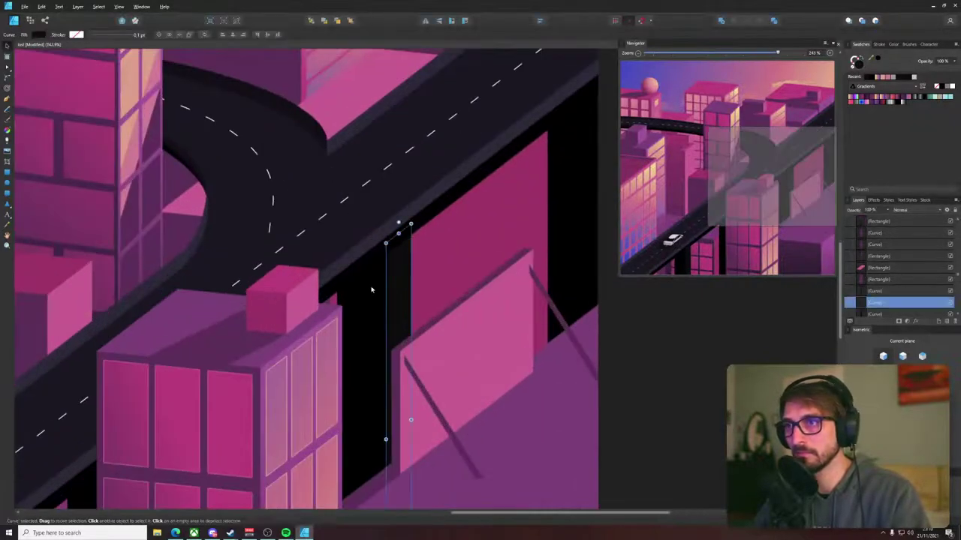
pyautogui.moveTo(353, 336); pyautogui.dragTo(348, 345)
pyautogui.scroll(-4, 349, 345)
pyautogui.click(447, 343)
pyautogui.moveTo(445, 343); pyautogui.dragTo(471, 318)
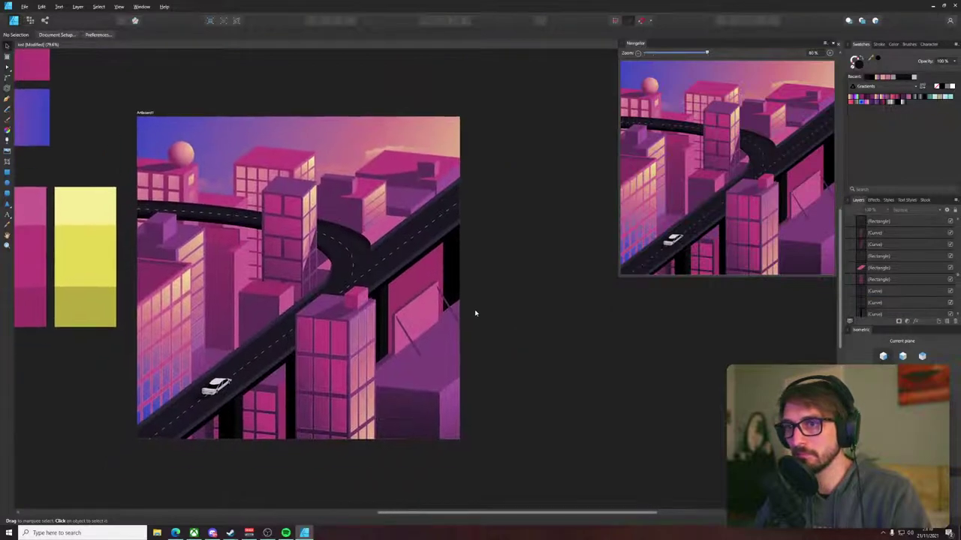
# - Save the illustration and narrow the purple rectangle behind the foreground tower so it stops poking out beside the rooftop block
pyautogui.scroll(-3, 472, 316)
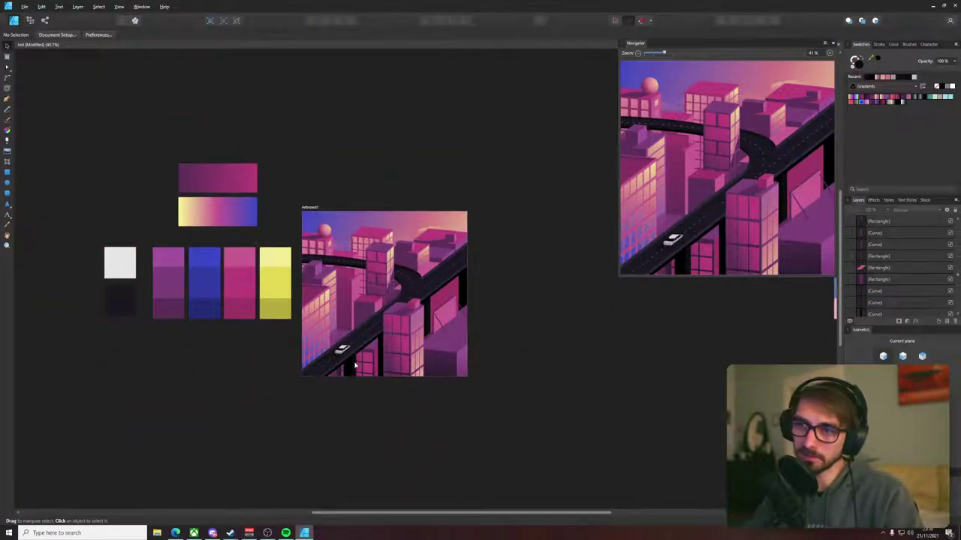
pyautogui.hotkey('ctrl', 's')
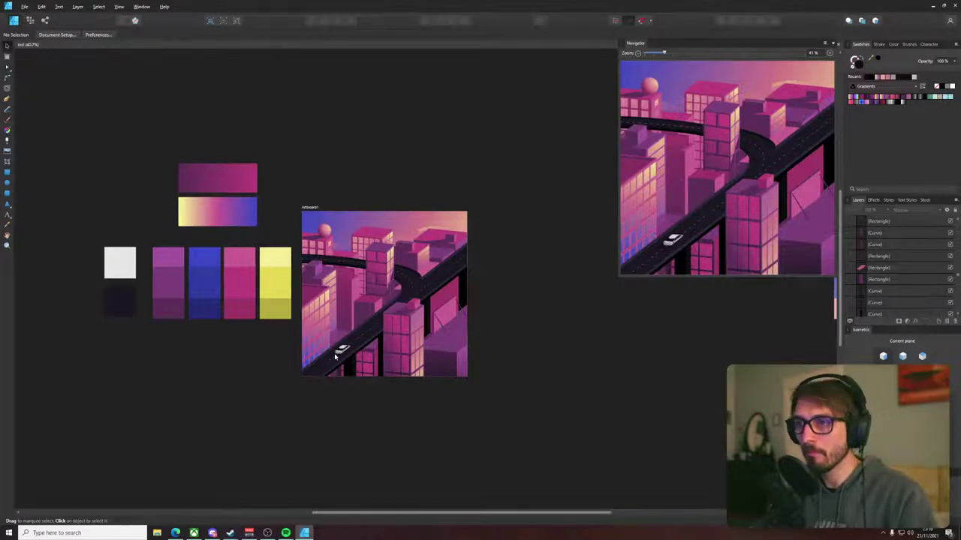
pyautogui.scroll(5, 335, 357)
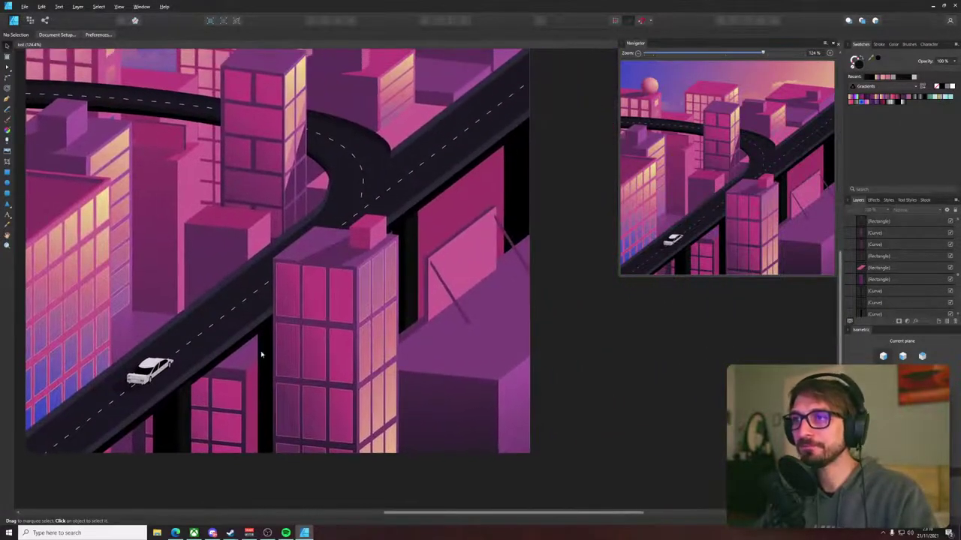
pyautogui.click(403, 240)
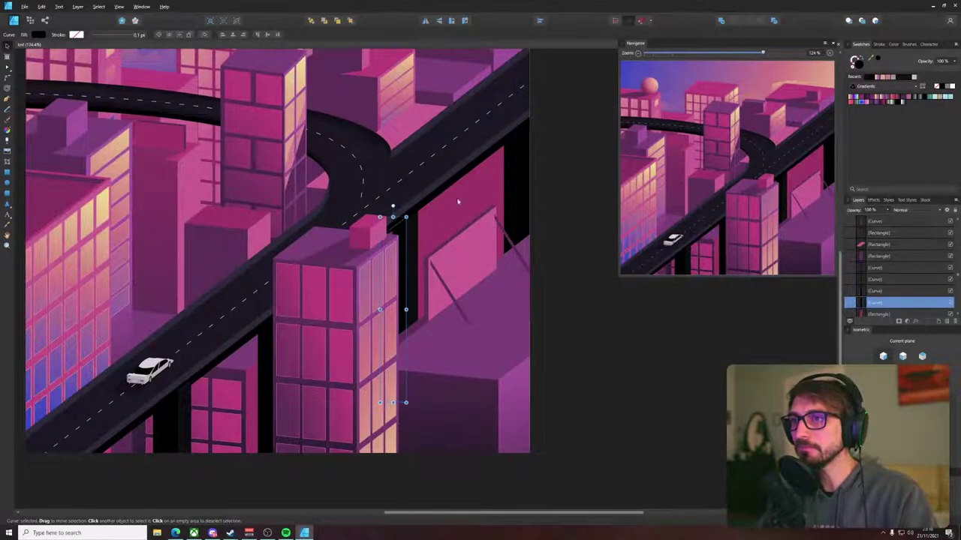
pyautogui.scroll(5, 403, 234)
pyautogui.click(338, 285)
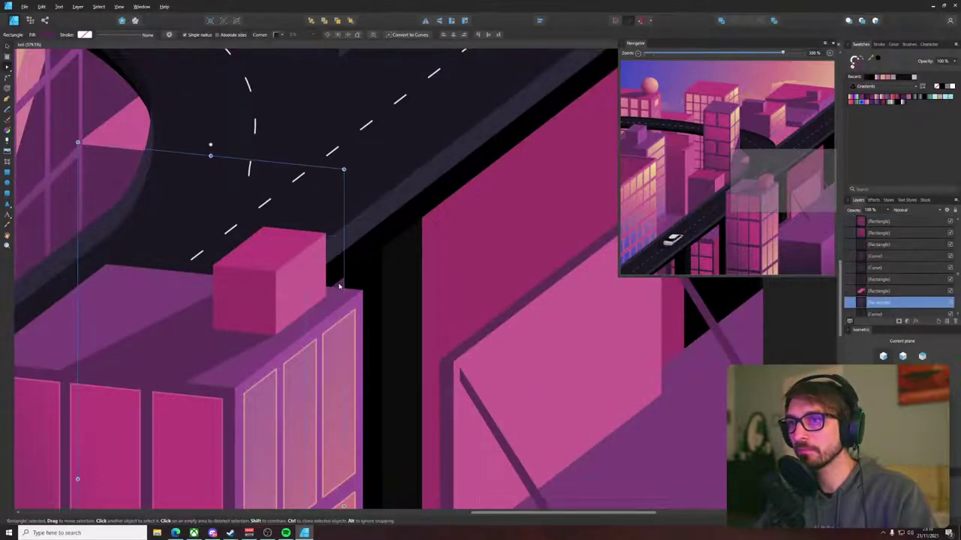
pyautogui.scroll(-4, 342, 178)
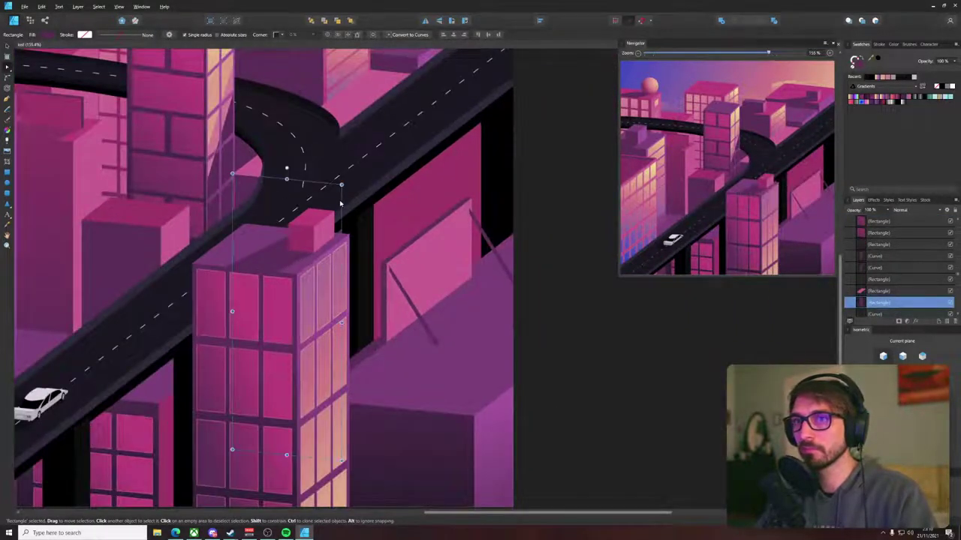
pyautogui.moveTo(342, 322); pyautogui.dragTo(332, 321)
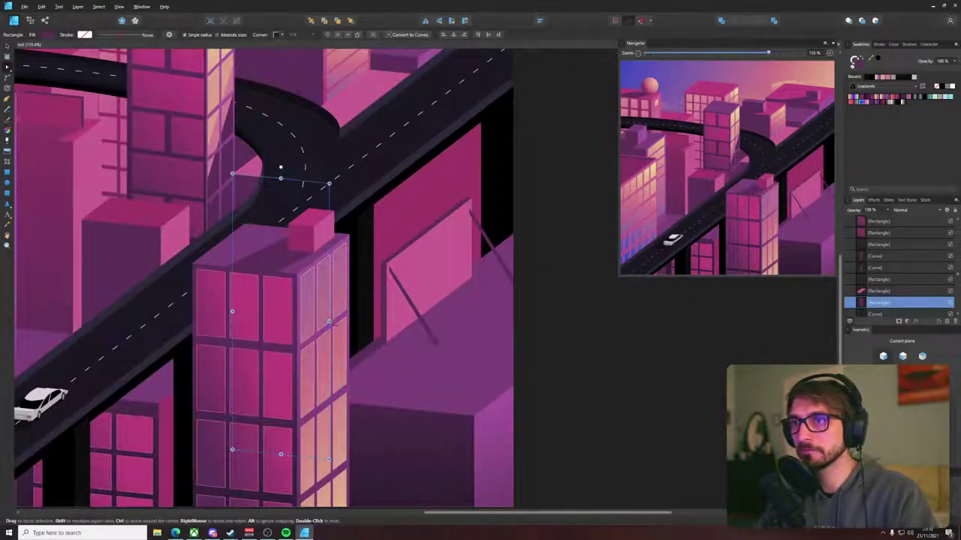
# - Shift both faces of the black pillar at the artboard's right edge slightly inward so its side face shows, and deselect it
pyautogui.scroll(-2, 364, 340)
pyautogui.click(472, 217)
pyautogui.click(456, 215)
pyautogui.scroll(3, 457, 213)
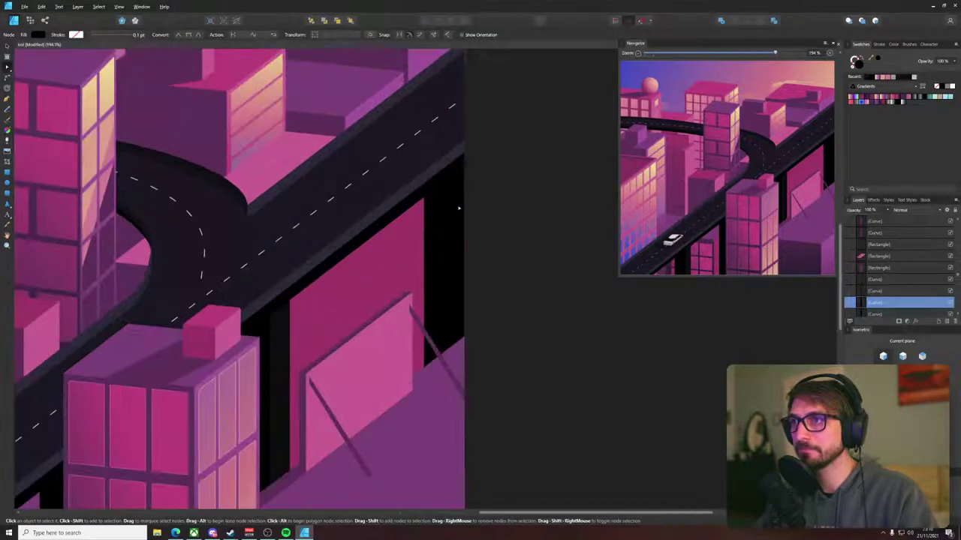
pyautogui.scroll(3, 459, 209)
pyautogui.click(483, 184)
pyautogui.scroll(5, 471, 133)
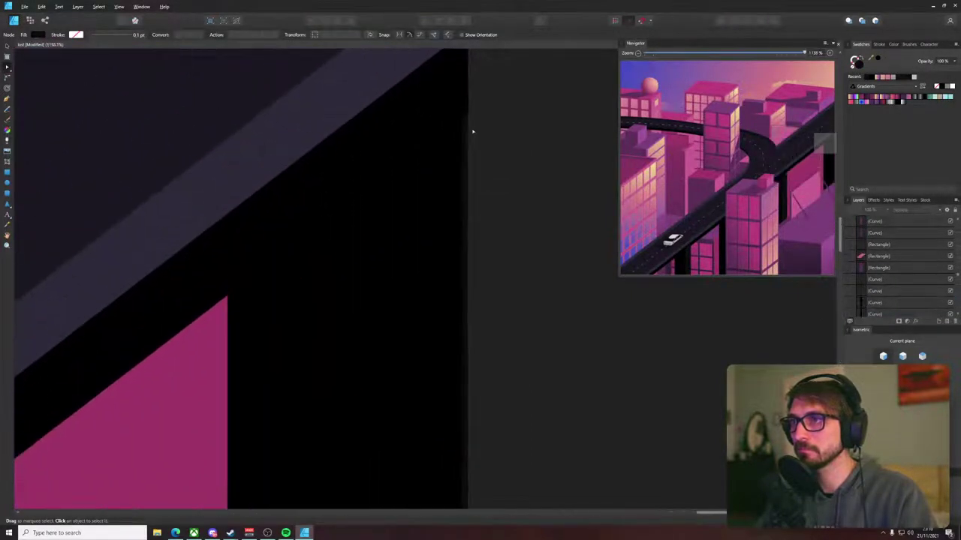
pyautogui.click(462, 126)
pyautogui.keyDown('shift'); pyautogui.click(448, 142); pyautogui.keyUp('shift')
pyautogui.scroll(-5, 444, 176)
pyautogui.scroll(-4, 443, 180)
pyautogui.press('v')
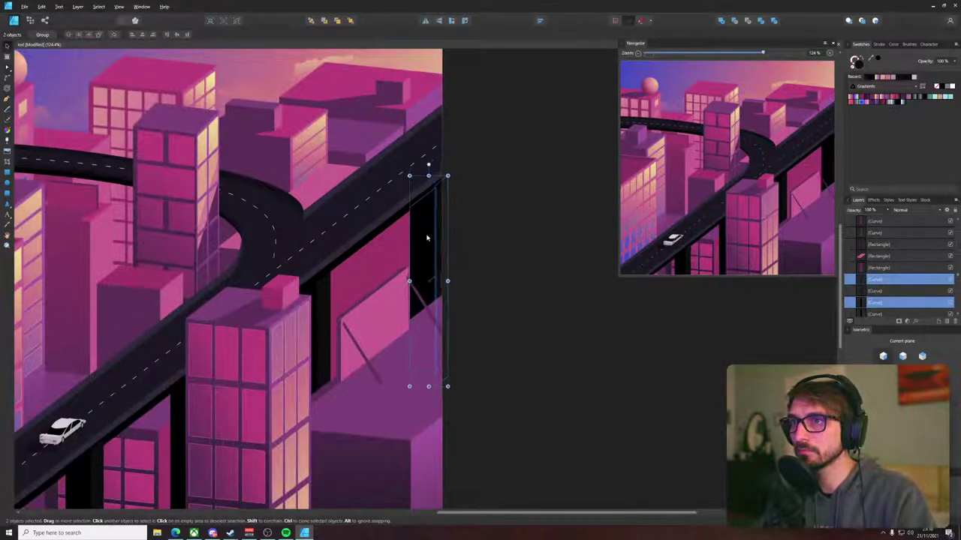
pyautogui.click(478, 209)
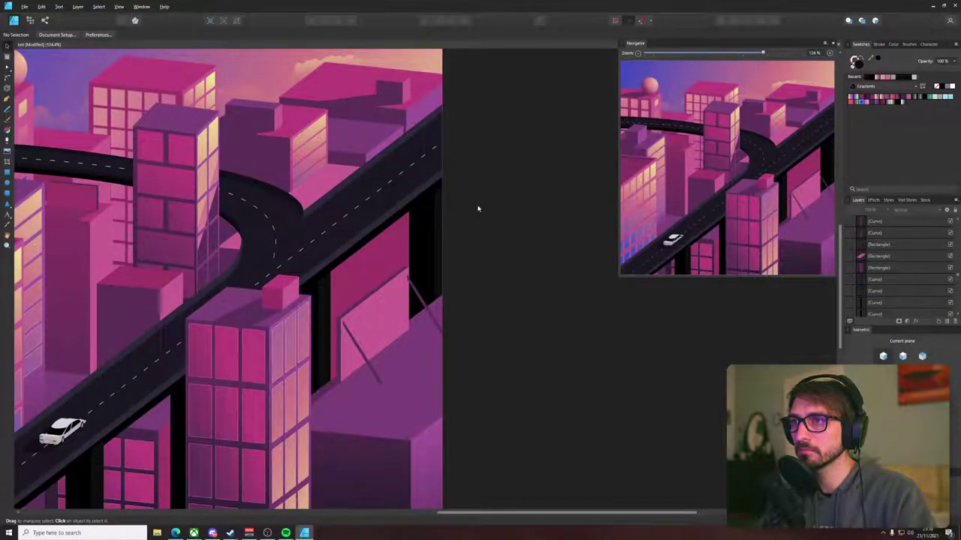
# - Draw a tall, narrow black rectangle as a pillar under the road's inner curve and paste it at a layer level behind the road
pyautogui.scroll(-2, 464, 223)
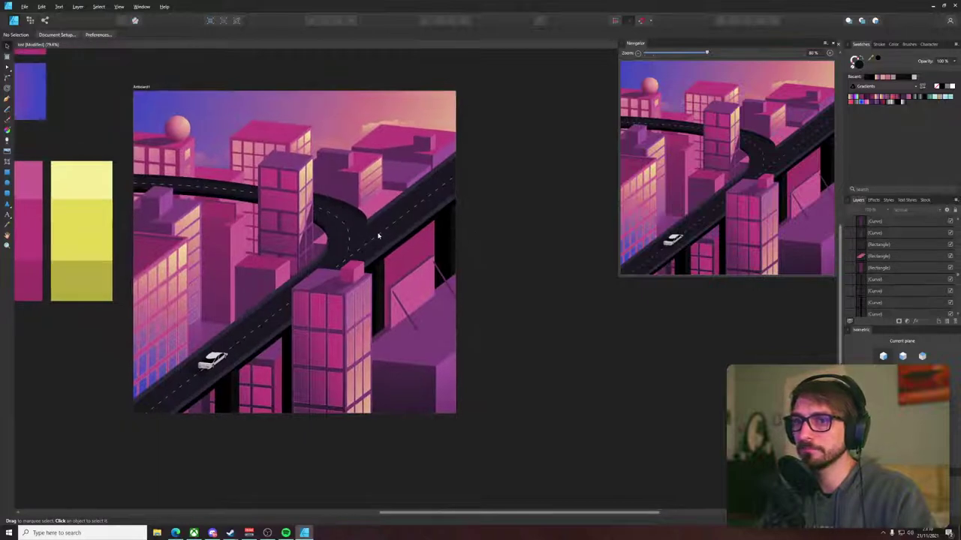
pyautogui.moveTo(380, 236); pyautogui.dragTo(432, 283)
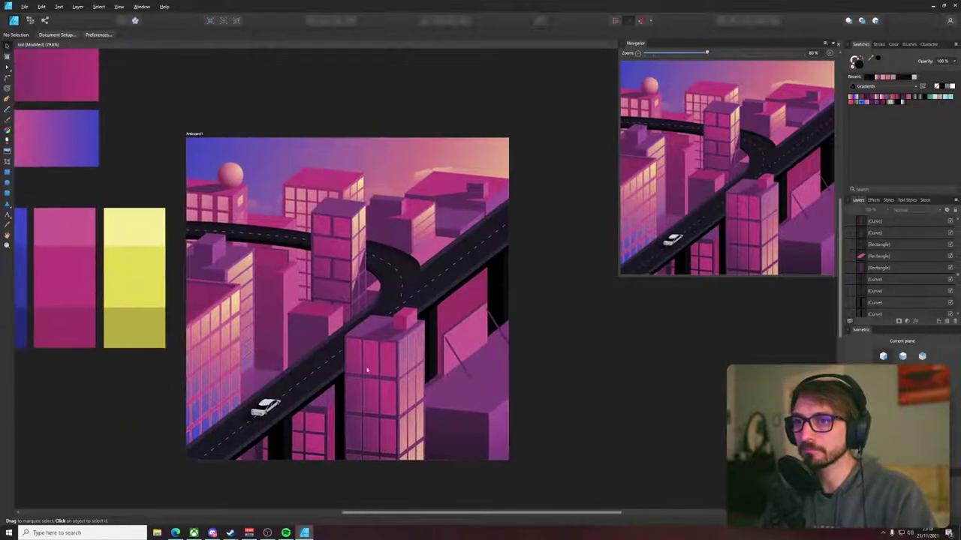
pyautogui.click(6, 173)
pyautogui.moveTo(370, 264); pyautogui.dragTo(379, 351)
pyautogui.scroll(4, 375, 266)
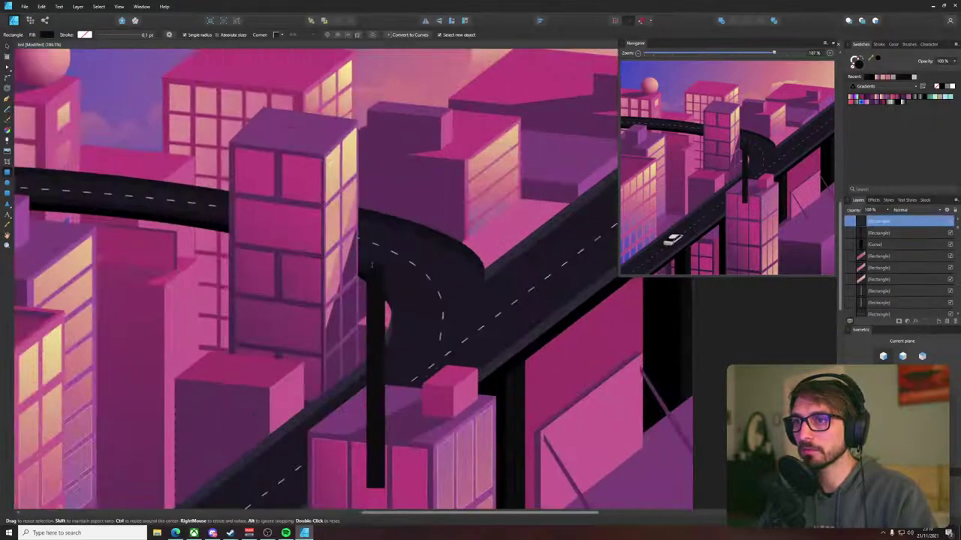
pyautogui.click(374, 311)
pyautogui.hotkey('ctrl', 'v')
# - Duplicate the pillar under the road left of the central tower and add a copy skewed to the isometric side plane as its second face
pyautogui.moveTo(374, 322); pyautogui.dragTo(178, 277)
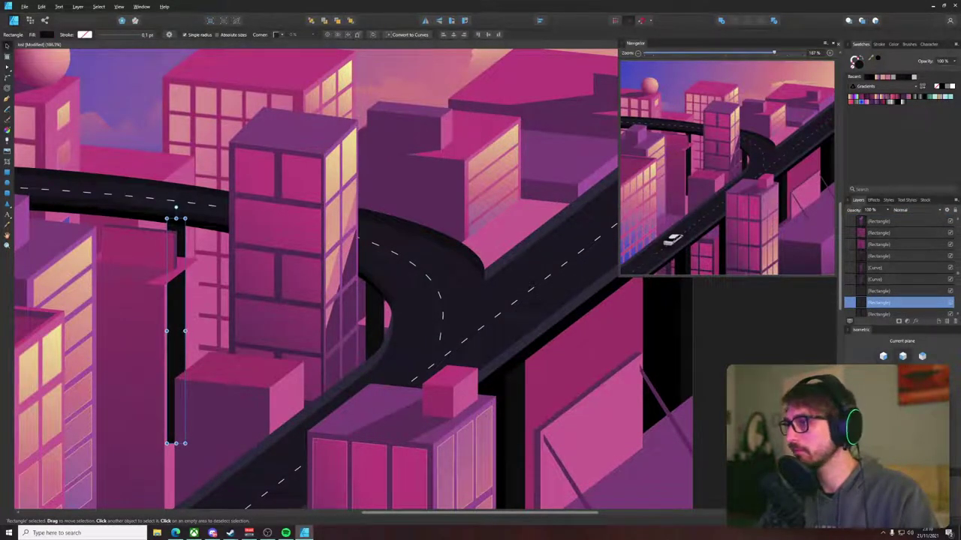
pyautogui.scroll(5, 180, 229)
pyautogui.moveTo(148, 250); pyautogui.dragTo(183, 252)
pyautogui.click(902, 384)
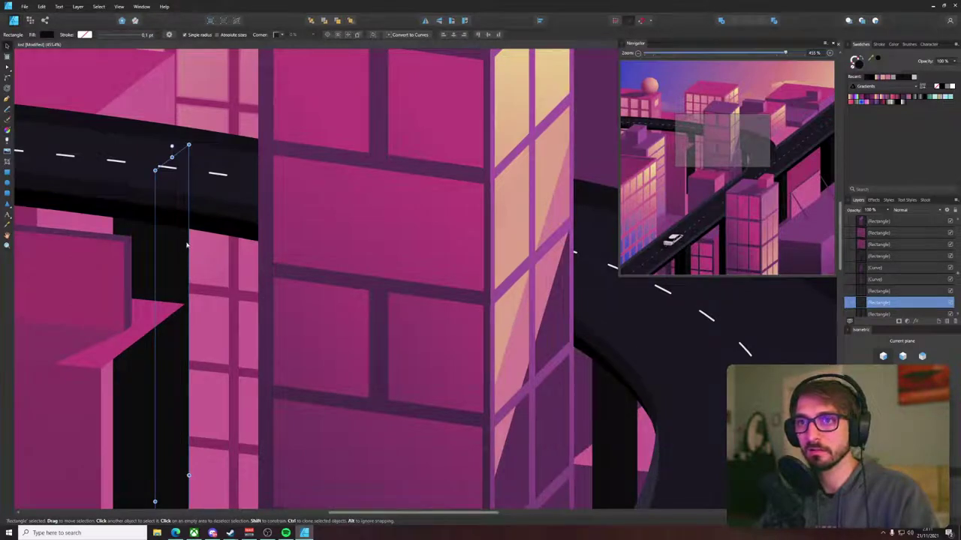
# - Convert both faces of the new pillar to curves and extend their bottom nodes downward to lengthen it
pyautogui.scroll(-6, 197, 261)
pyautogui.scroll(5, 191, 300)
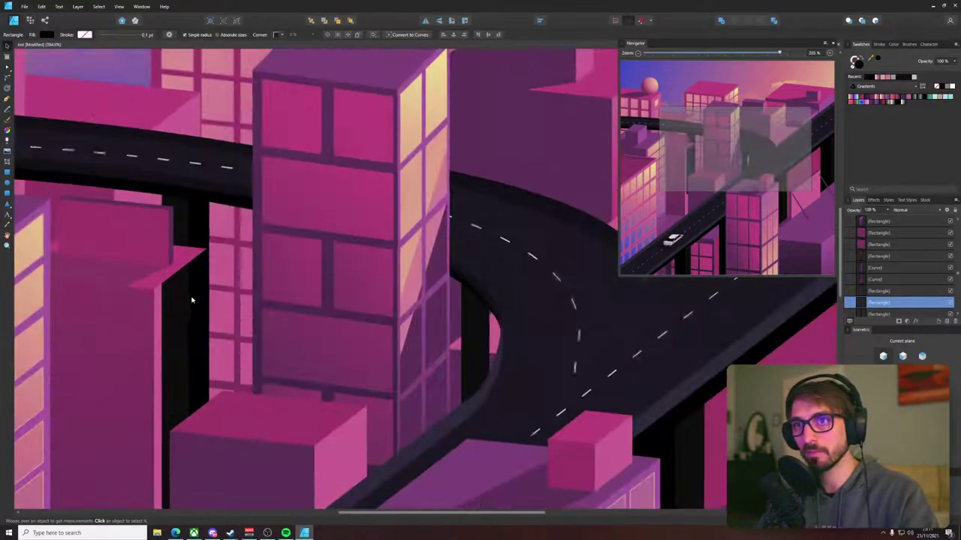
pyautogui.keyDown('shift'); pyautogui.click(179, 353); pyautogui.keyUp('shift')
pyautogui.scroll(-5, 199, 358)
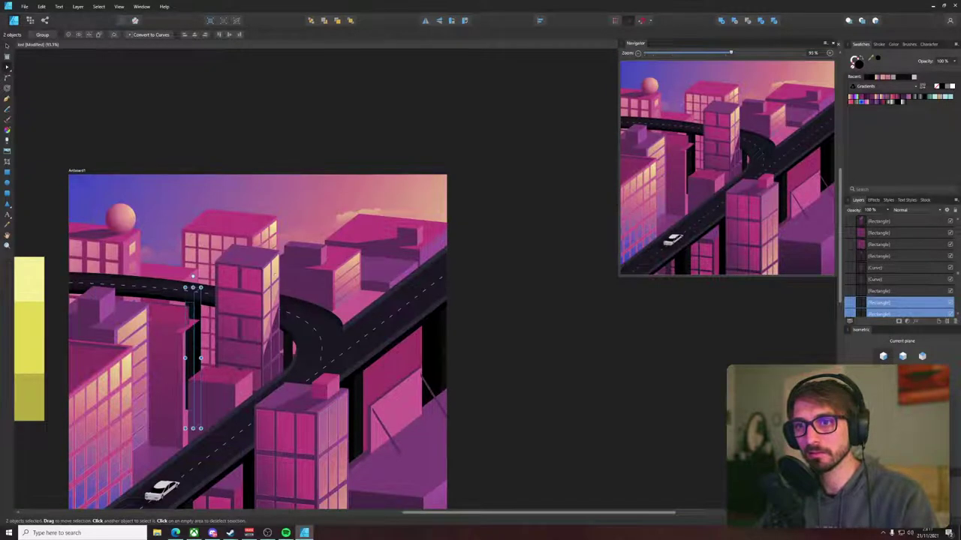
pyautogui.click(154, 35)
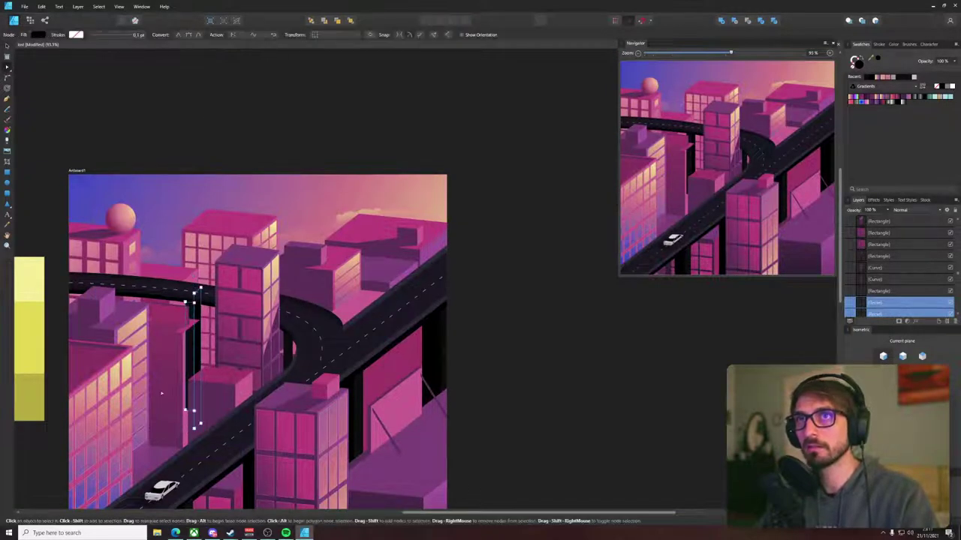
pyautogui.press('a')
pyautogui.moveTo(201, 499); pyautogui.dragTo(201, 507)
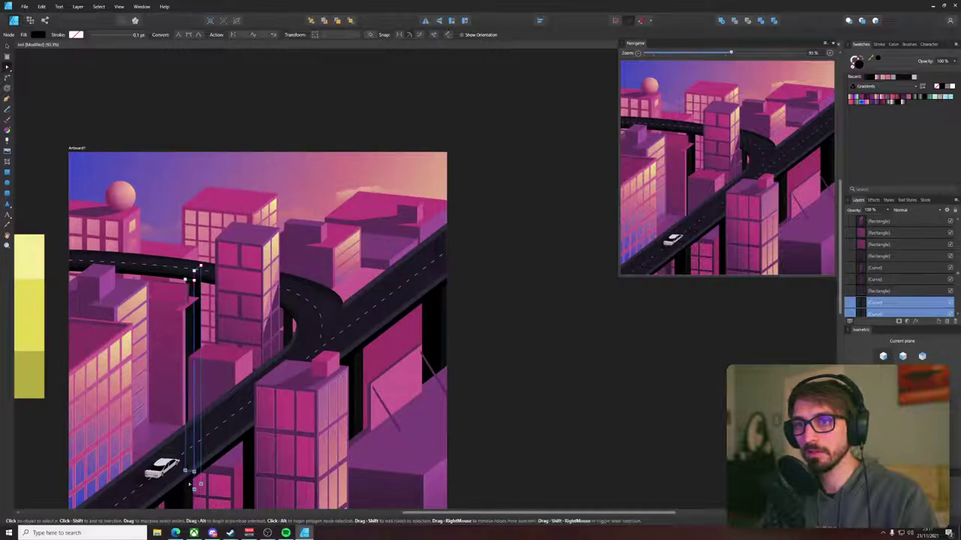
pyautogui.press('v')
# - Send both pillar faces back through the layer stack until they sit behind the pink building with the rooftop billboard
pyautogui.scroll(4, 197, 303)
pyautogui.click(169, 327)
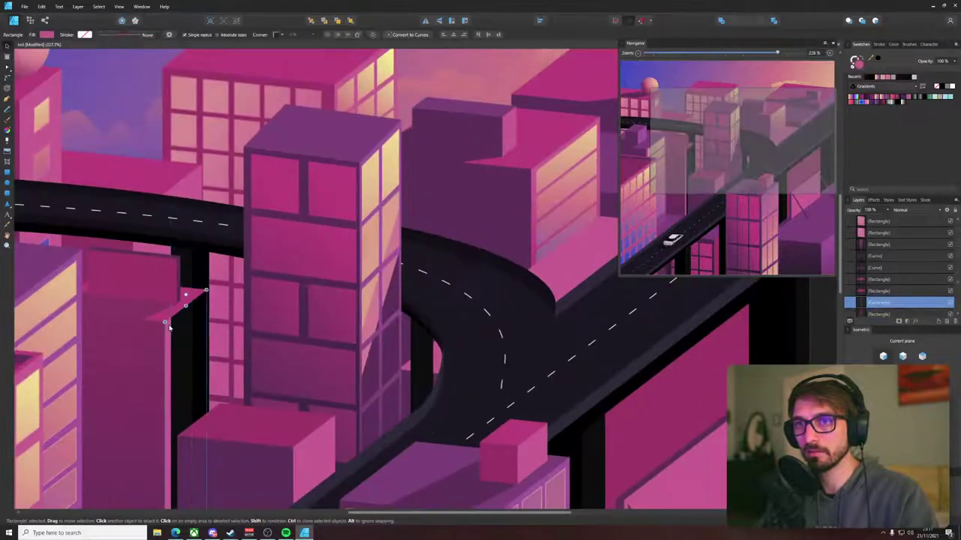
pyautogui.click(189, 272)
pyautogui.hotkey('ctrl', '[')
pyautogui.hotkey('ctrl', '[')
pyautogui.hotkey('ctrl', '[')
pyautogui.hotkey('ctrl', '[')
pyautogui.hotkey('ctrl', '[')
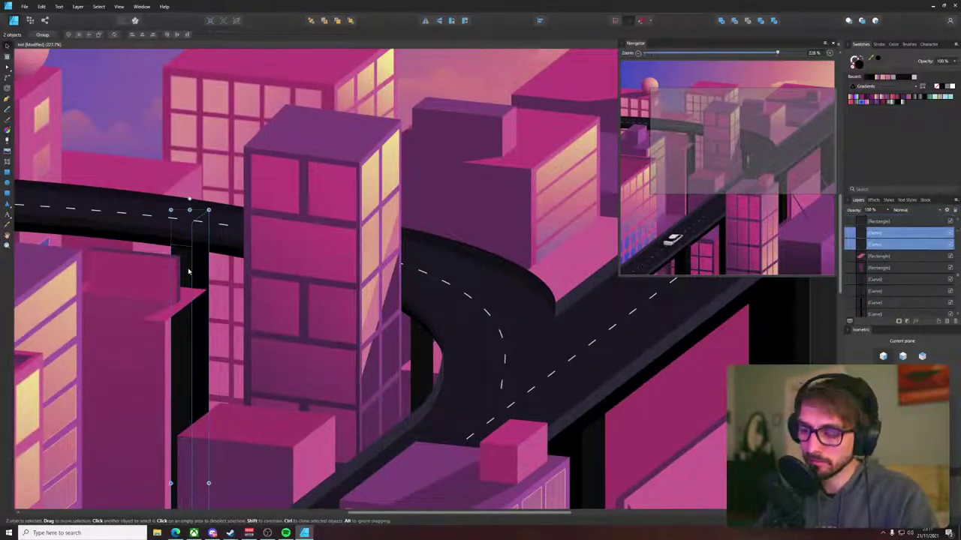
pyautogui.hotkey('ctrl', '[')
pyautogui.hotkey('ctrl', '[')
pyautogui.hotkey('ctrl', '[')
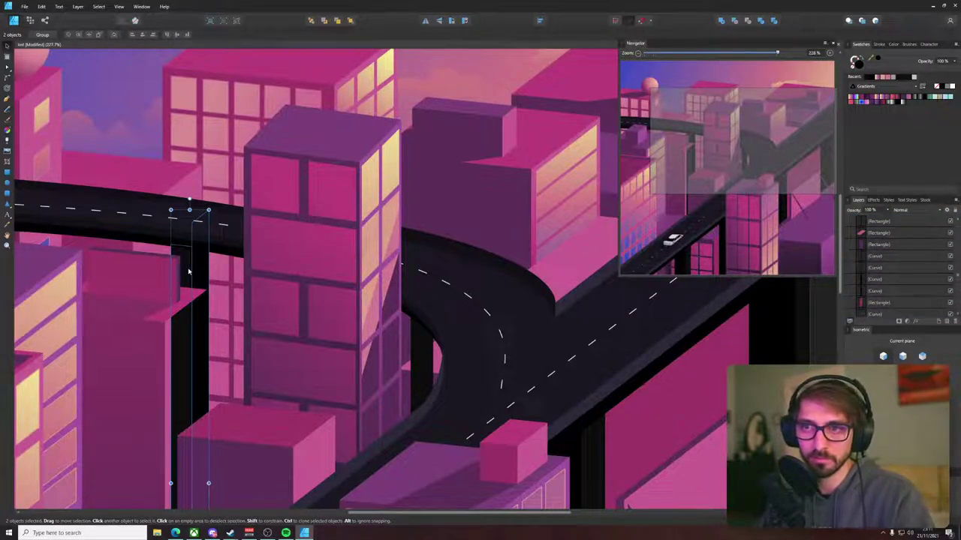
pyautogui.hotkey('ctrl', '[')
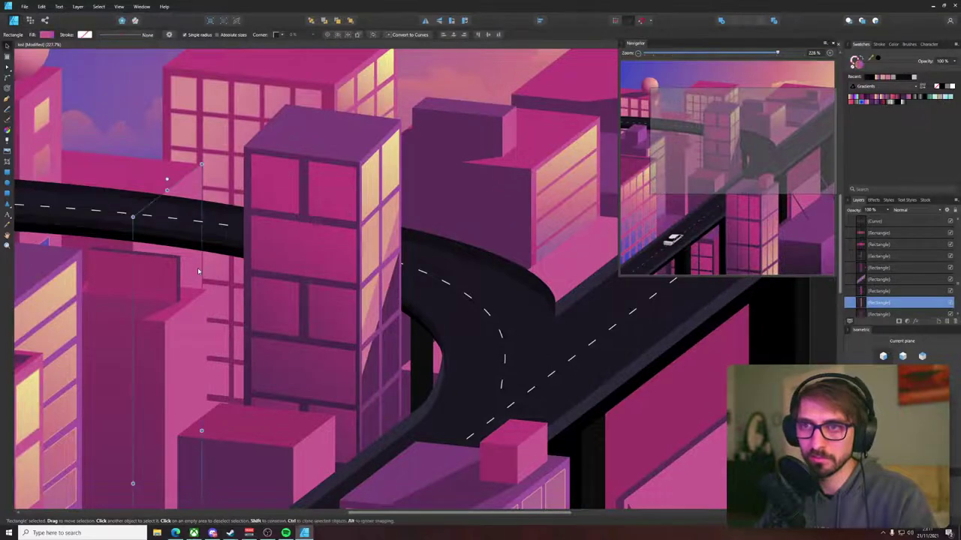
pyautogui.hotkey('ctrl', '[')
pyautogui.scroll(-4, 198, 272)
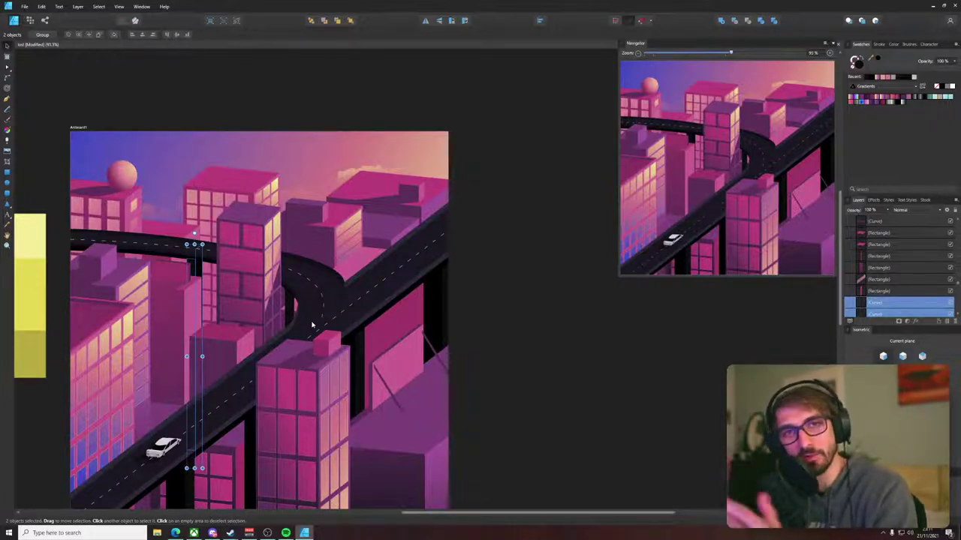
# - Duplicate the two-faced pillar farther along the curved road toward the artboard's left edge and position it beneath the road
pyautogui.scroll(4, 311, 326)
pyautogui.moveTo(286, 276)
pyautogui.keyDown('ctrl'); pyautogui.mouseDown()
pyautogui.moveTo(60, 262)
pyautogui.moveTo(88, 264)
pyautogui.mouseUp(); pyautogui.keyUp('ctrl')
pyautogui.moveTo(136, 257); pyautogui.dragTo(350, 323)
pyautogui.hotkey('ctrl', 'x')
pyautogui.click(261, 283)
pyautogui.hotkey('ctrl', 'v')
pyautogui.moveTo(263, 284); pyautogui.dragTo(263, 323)
# - Cut the duplicated left pillar, paste it at the background building's layer level, adjust its position under the road and deselect it
pyautogui.hotkey('ctrl', 'x')
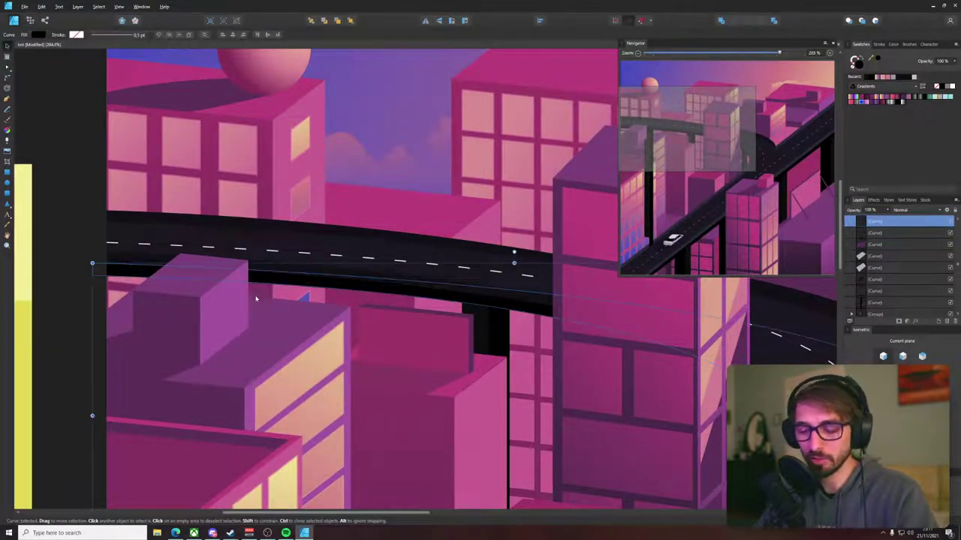
pyautogui.click(257, 301)
pyautogui.hotkey('ctrl', 'v')
pyautogui.moveTo(263, 297)
pyautogui.mouseDown()
pyautogui.moveTo(274, 298)
pyautogui.moveTo(253, 298)
pyautogui.mouseUp()
pyautogui.scroll(-6, 254, 298)
pyautogui.click(487, 340)
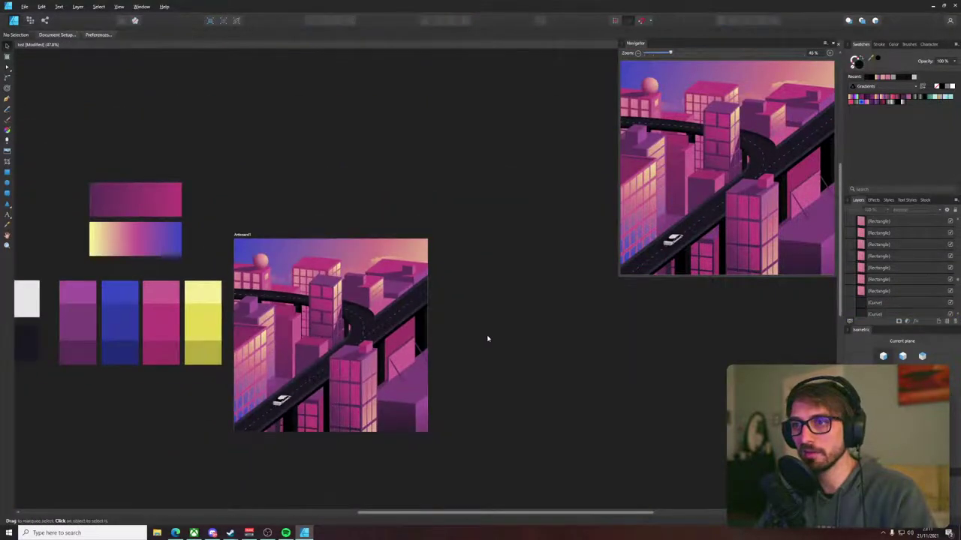
# - Examine the front road pillar, the overall composition and the white car on the road up close
pyautogui.moveTo(511, 334); pyautogui.dragTo(463, 345)
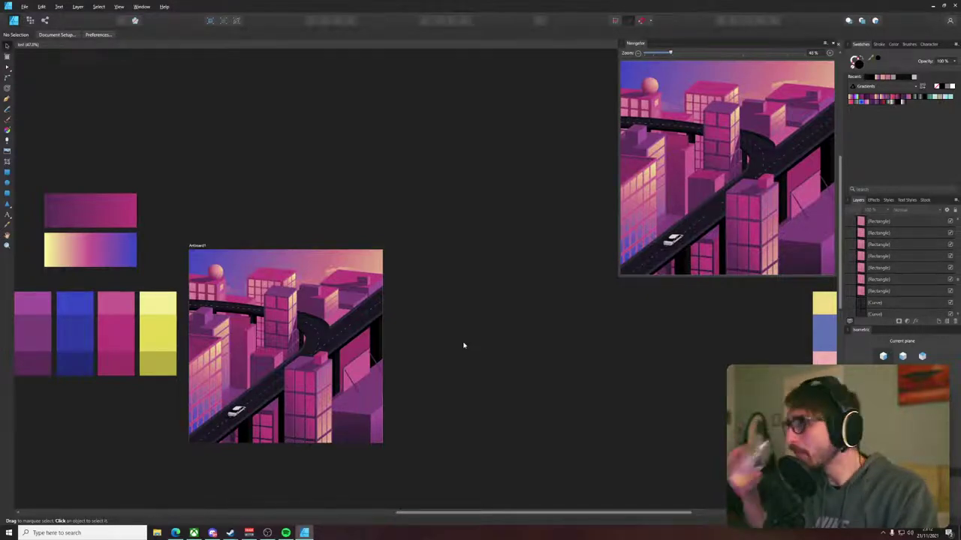
pyautogui.scroll(8, 260, 472)
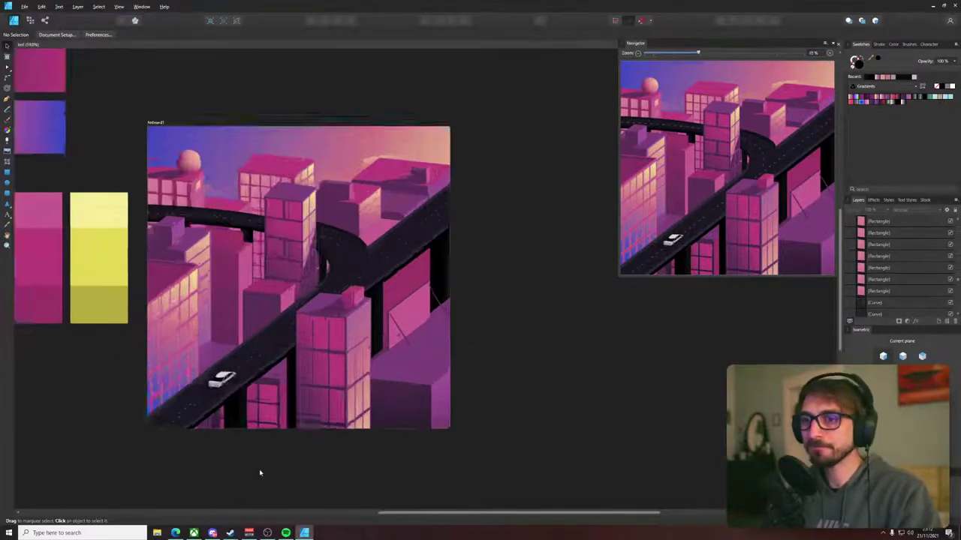
pyautogui.click(252, 347)
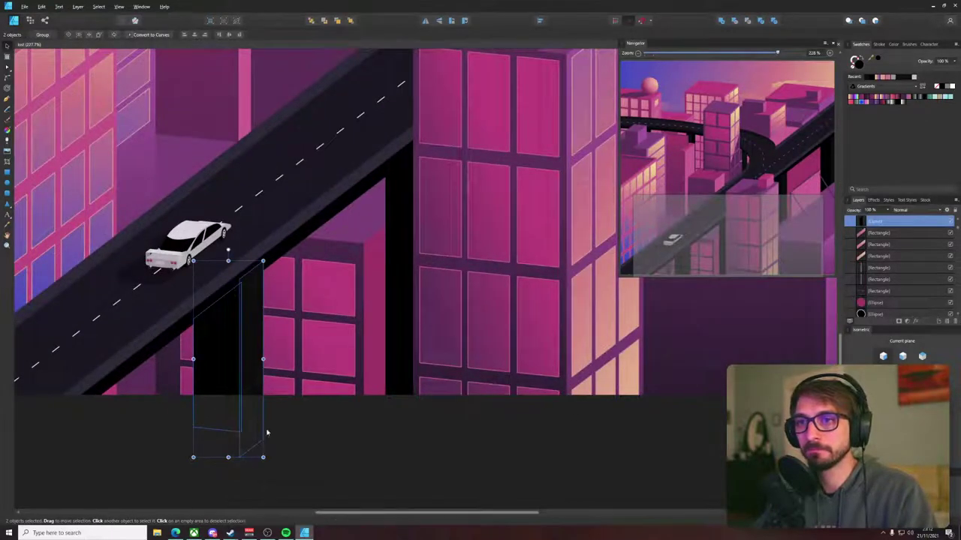
pyautogui.click(337, 438)
pyautogui.scroll(-8, 337, 437)
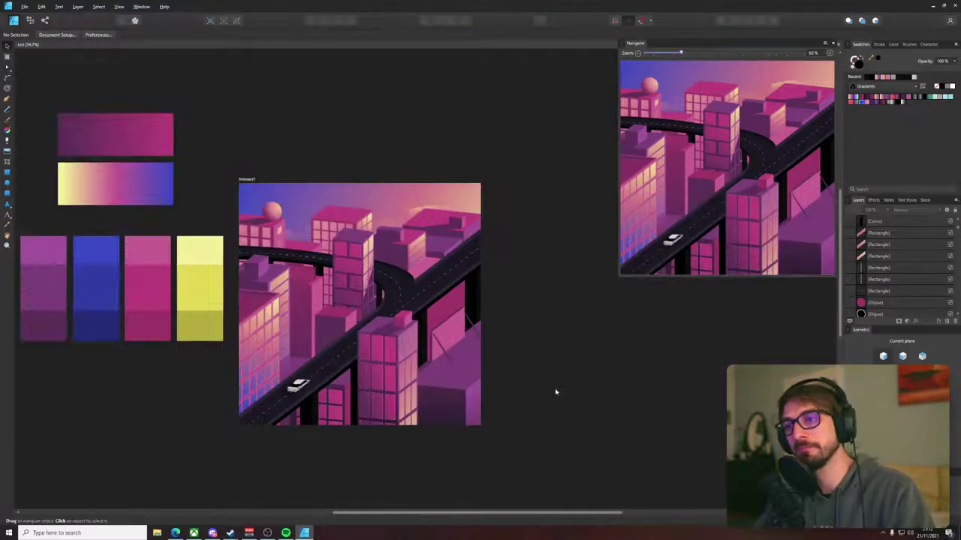
pyautogui.moveTo(556, 392); pyautogui.dragTo(519, 397)
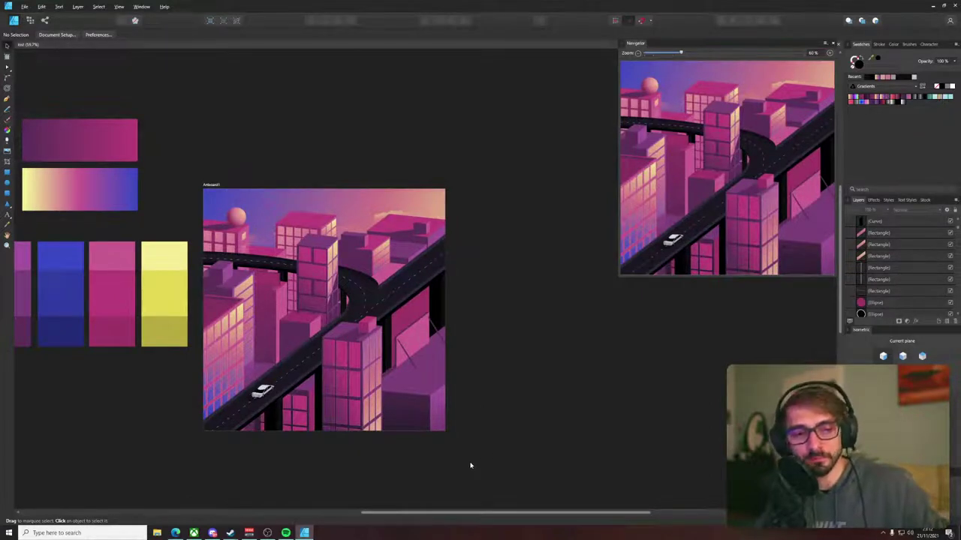
pyautogui.moveTo(457, 452); pyautogui.dragTo(466, 436)
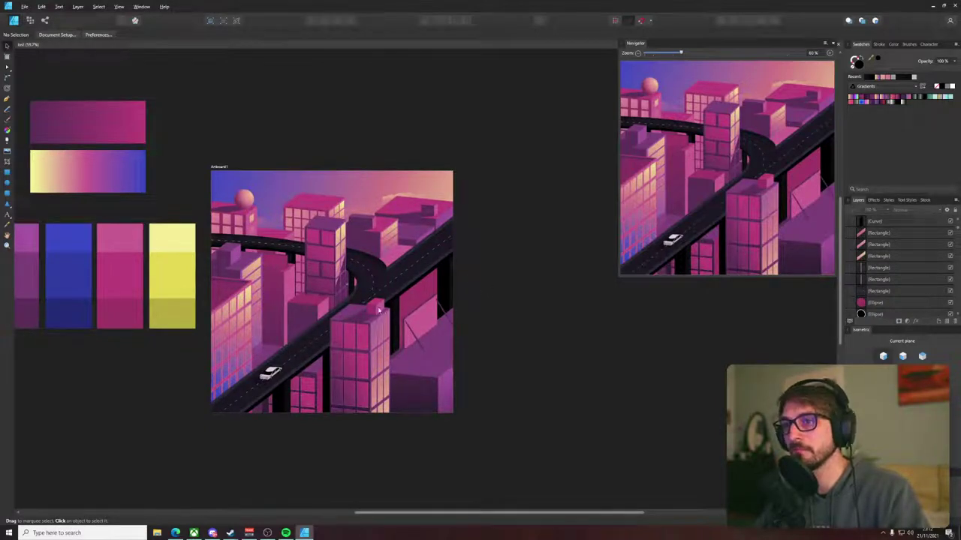
pyautogui.keyDown('ctrl'); pyautogui.scroll(10, 259, 375); pyautogui.keyUp('ctrl')
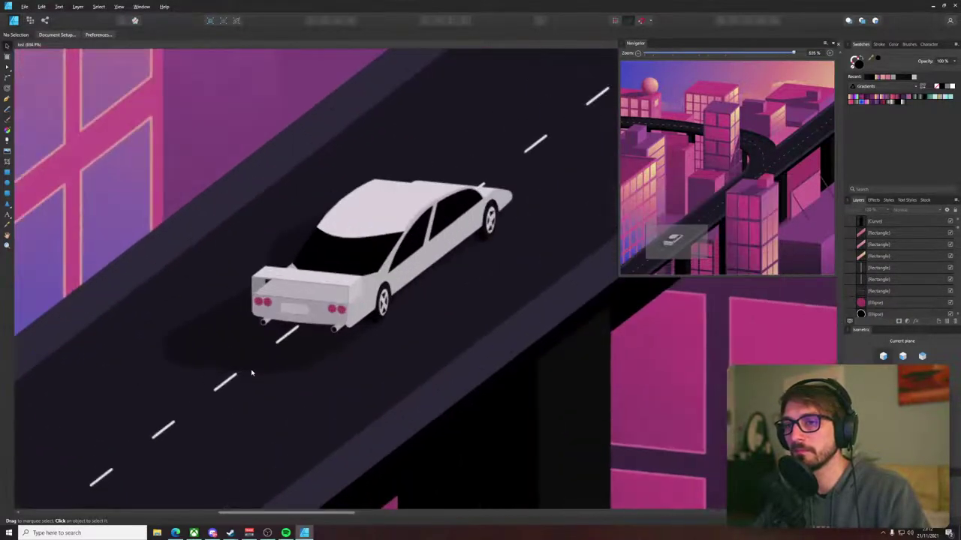
pyautogui.keyDown('ctrl'); pyautogui.scroll(-5, 259, 366); pyautogui.keyUp('ctrl')
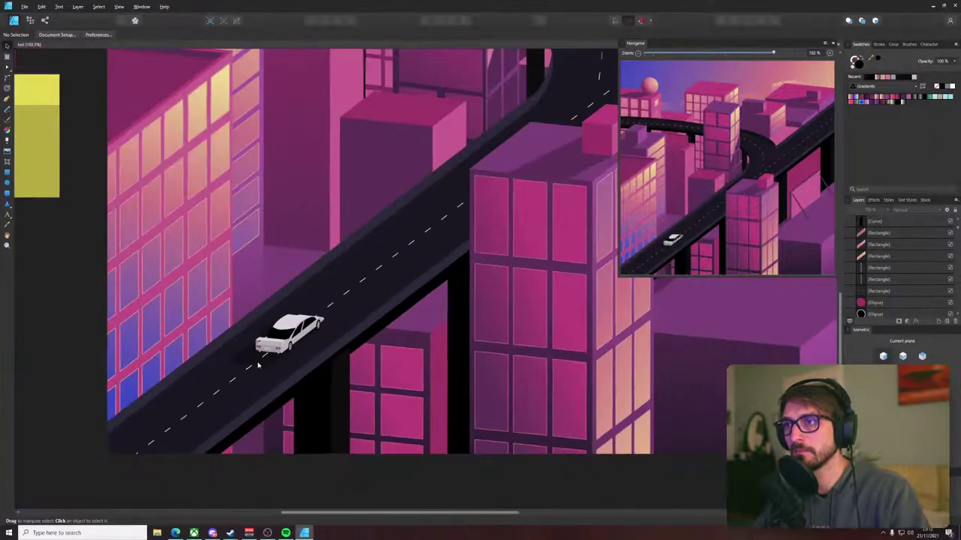
# - Draw a thin rounded bar below the left pair of the white car's tail lights and fill it with the palette's lightest yellow
pyautogui.keyDown('ctrl'); pyautogui.scroll(-2, 259, 365); pyautogui.keyUp('ctrl')
pyautogui.keyDown('ctrl'); pyautogui.scroll(12, 259, 355); pyautogui.keyUp('ctrl')
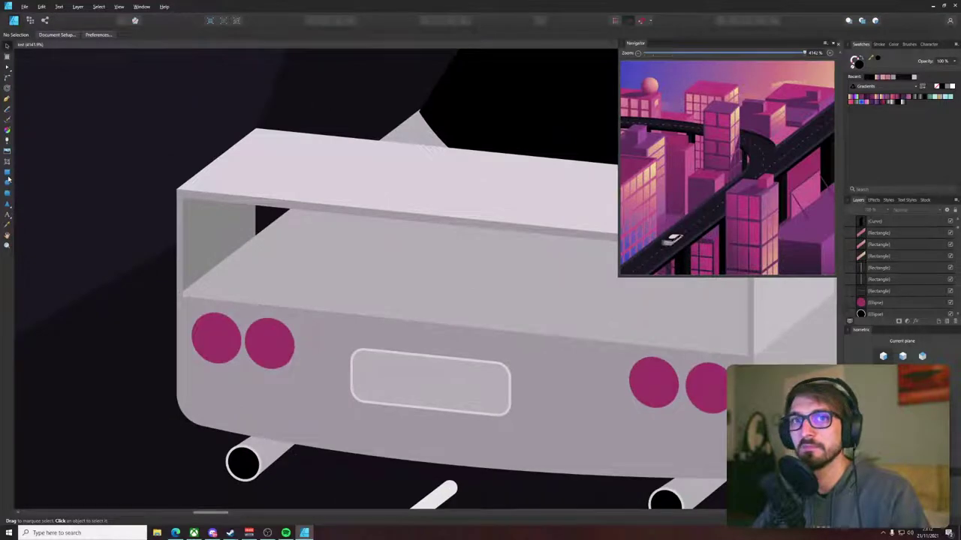
pyautogui.click(7, 194)
pyautogui.moveTo(211, 383); pyautogui.dragTo(308, 394)
pyautogui.keyDown('ctrl'); pyautogui.scroll(-12, 307, 390); pyautogui.keyUp('ctrl')
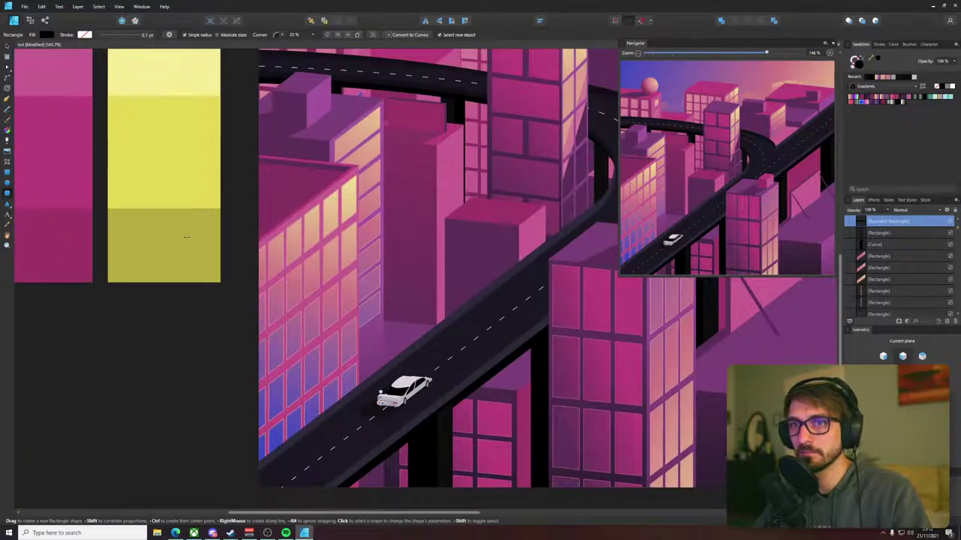
pyautogui.press('i')
pyautogui.click(163, 81)
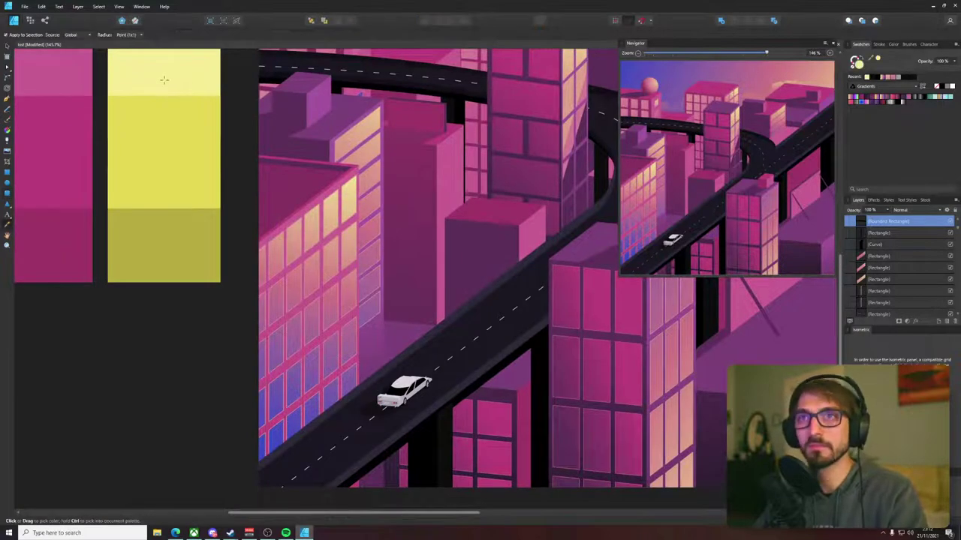
# - Adjust the yellow bar under the left tail lights, duplicate it beneath the right pair and deselect it
pyautogui.press('v')
pyautogui.keyDown('ctrl'); pyautogui.scroll(9, 373, 409); pyautogui.keyUp('ctrl')
pyautogui.keyDown('ctrl'); pyautogui.scroll(3, 413, 395); pyautogui.keyUp('ctrl')
pyautogui.click(385, 373)
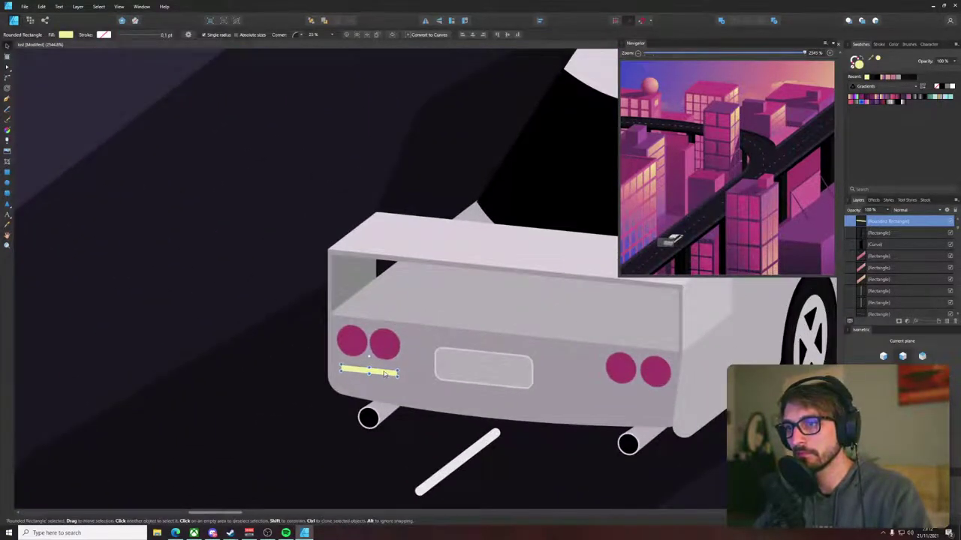
pyautogui.keyDown('ctrl'); pyautogui.moveTo(414, 375); pyautogui.dragTo(652, 397); pyautogui.keyUp('ctrl')
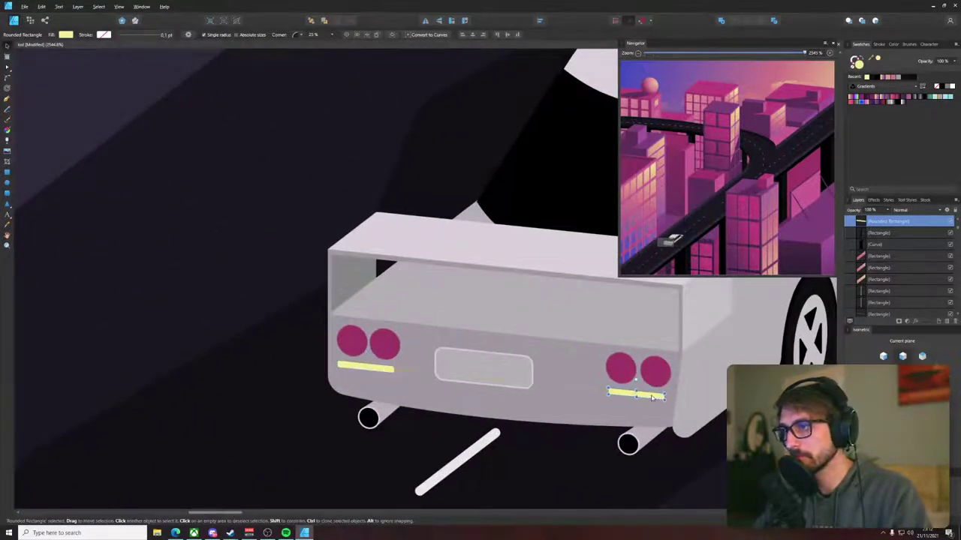
pyautogui.keyDown('ctrl'); pyautogui.scroll(-12, 652, 398); pyautogui.keyUp('ctrl')
pyautogui.click(479, 366)
# - Examine the whole city composition and the background buildings along the curved road
pyautogui.moveTo(467, 333); pyautogui.dragTo(71, 360)
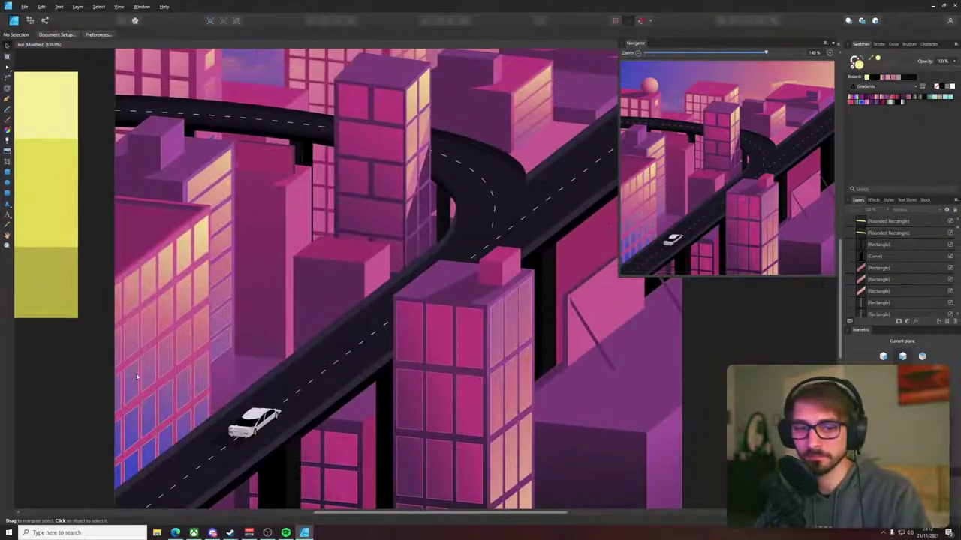
pyautogui.scroll(-4, 257, 358)
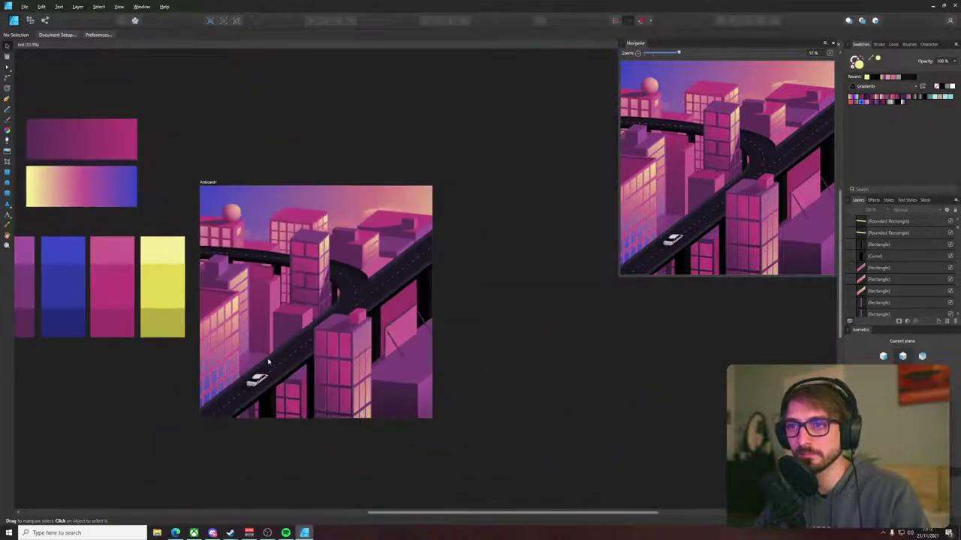
pyautogui.click(258, 359)
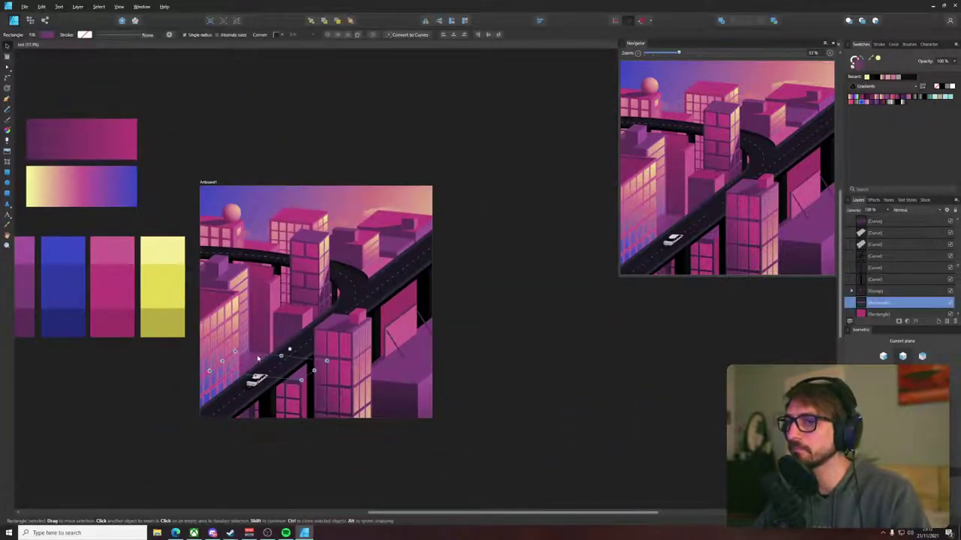
pyautogui.click(489, 381)
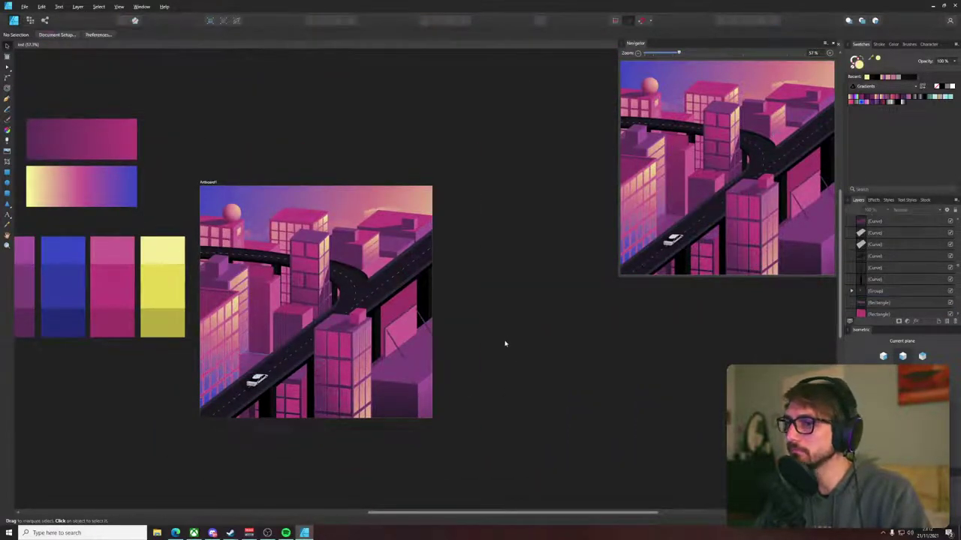
pyautogui.scroll(4, 518, 317)
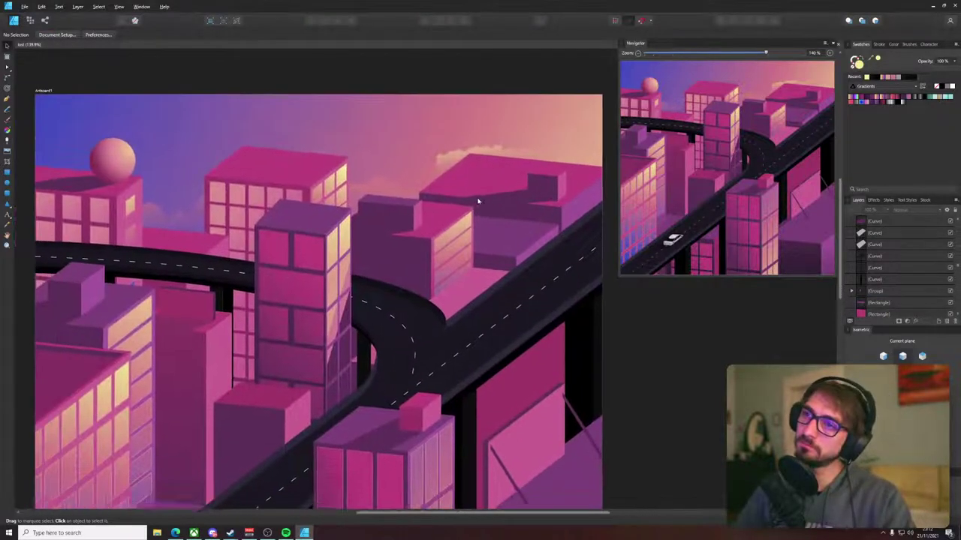
pyautogui.moveTo(479, 201); pyautogui.dragTo(410, 187)
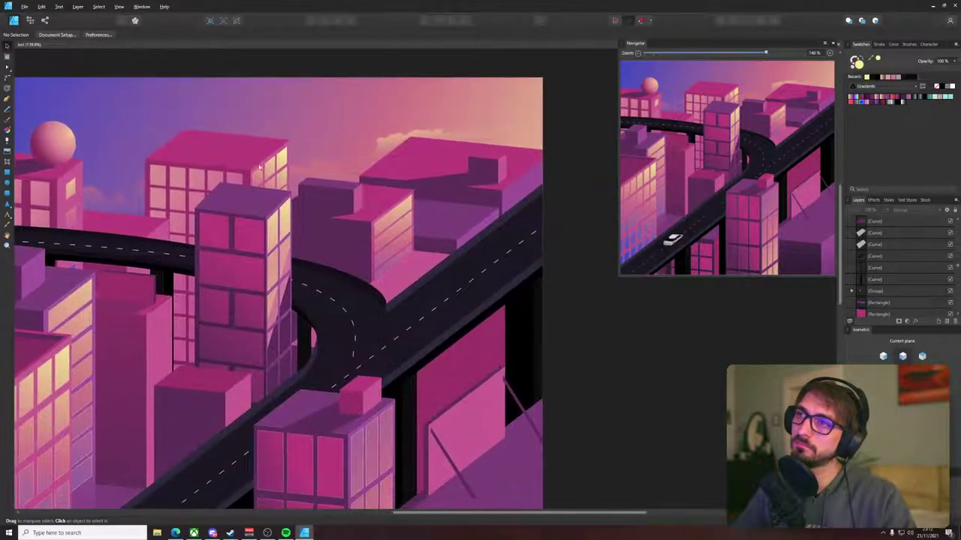
pyautogui.scroll(-2, 375, 168)
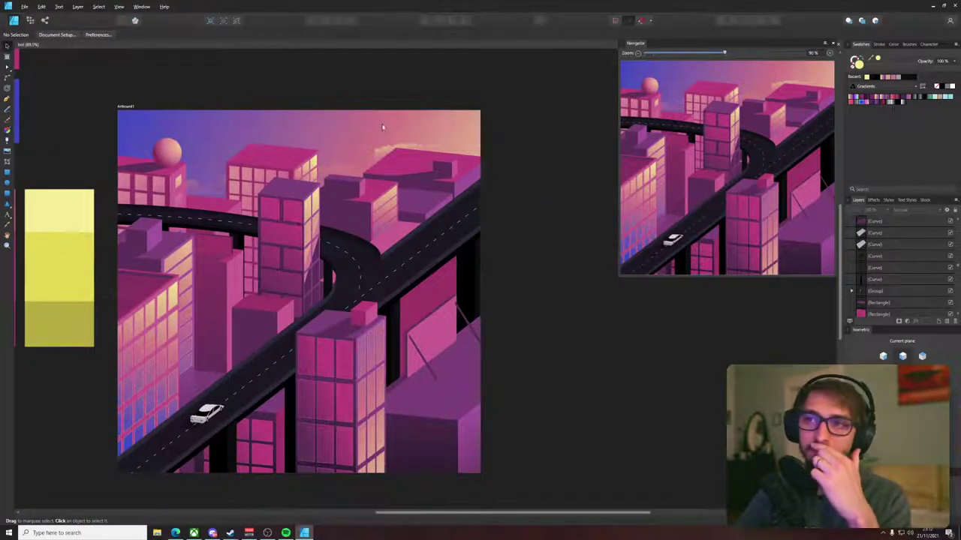
# - Copy the box on the background building's roof and paste it low against that building's front wall, behind the curved road
pyautogui.click(332, 190)
pyautogui.scroll(3, 332, 190)
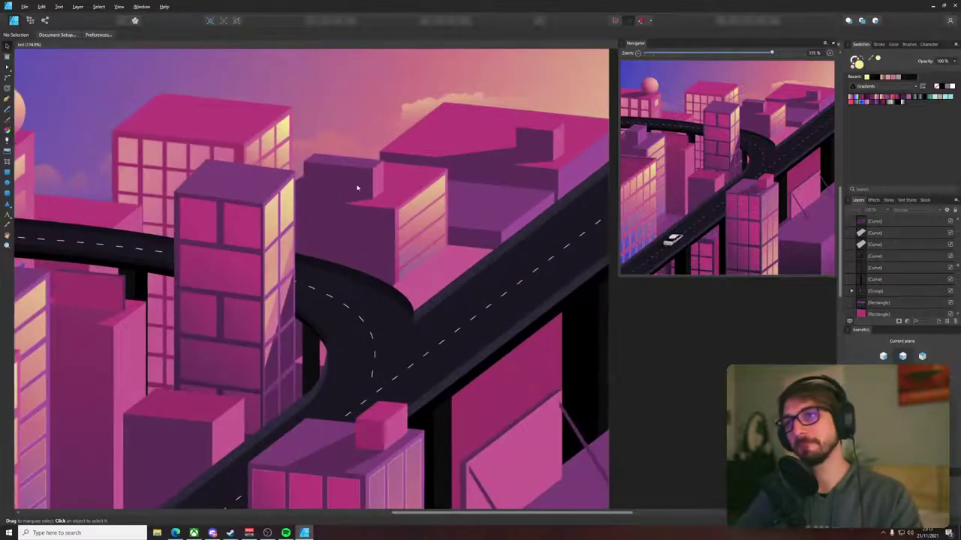
pyautogui.keyDown('shift'); pyautogui.click(369, 170); pyautogui.keyUp('shift')
pyautogui.moveTo(364, 180)
pyautogui.mouseDown()
pyautogui.moveTo(365, 279)
pyautogui.moveTo(378, 274)
pyautogui.mouseUp()
pyautogui.hotkey('ctrl', 'z')
pyautogui.click(384, 267)
pyautogui.hotkey('ctrl', 'v')
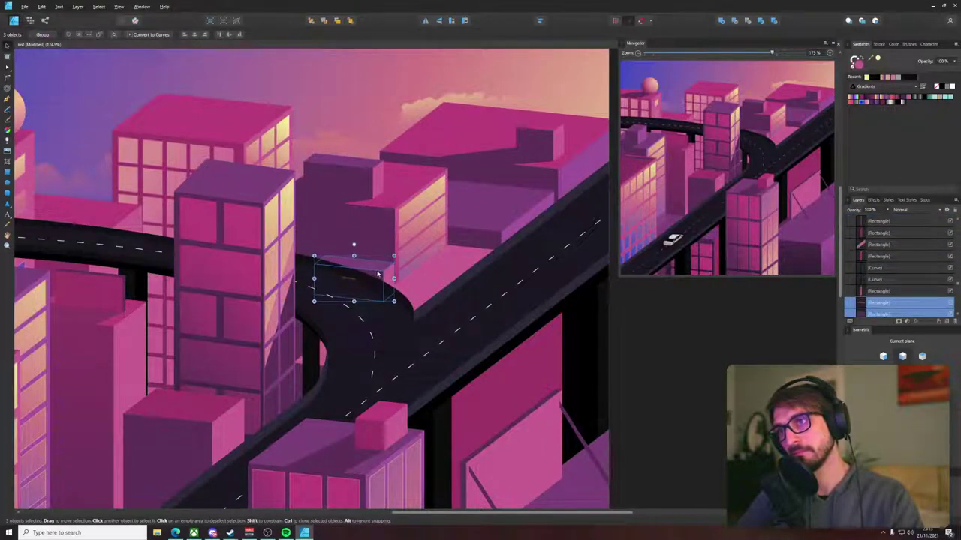
# - Recolor the pasted box's light pink side face with the darker pink sampled from the adjoining building edge and deselect it
pyautogui.click(386, 277)
pyautogui.scroll(10, 387, 278)
pyautogui.click(383, 273)
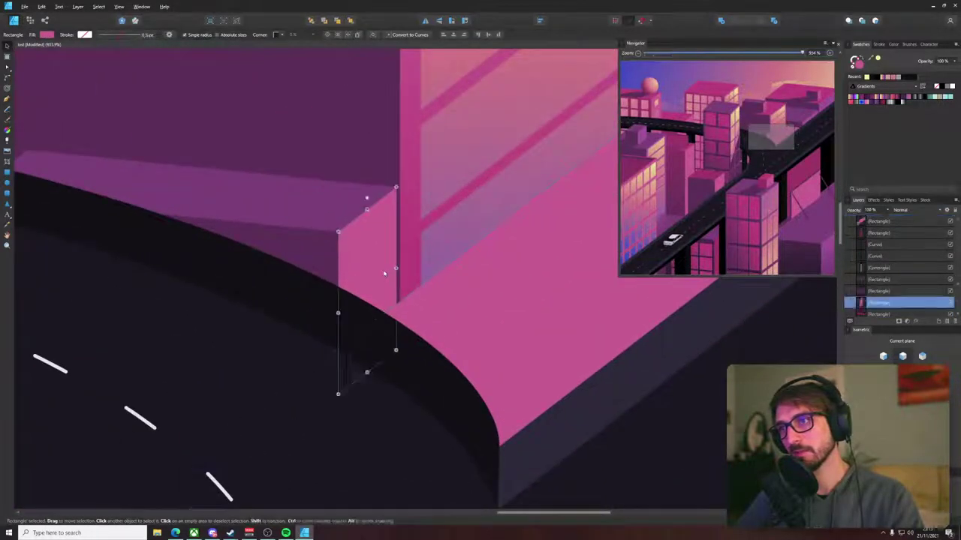
pyautogui.press('i')
pyautogui.click(402, 247)
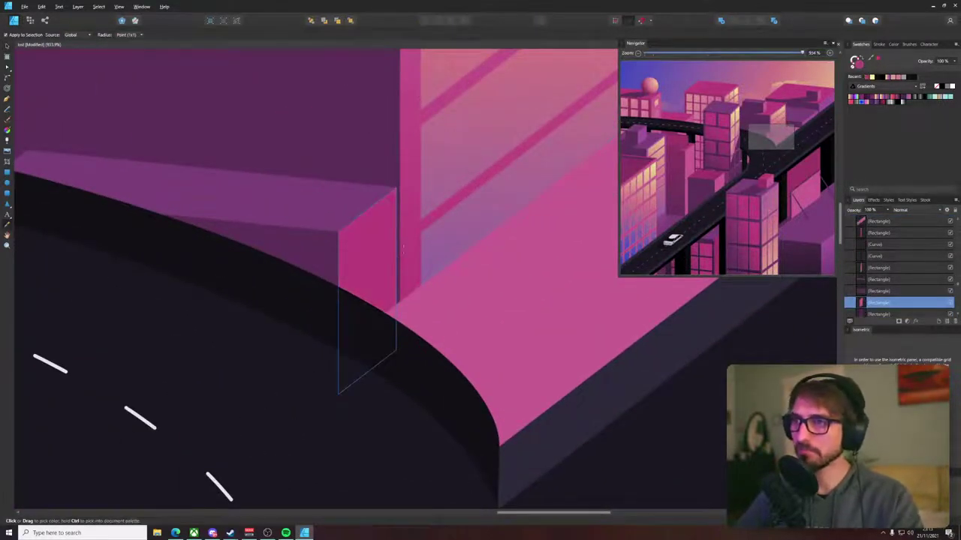
pyautogui.press('v')
pyautogui.scroll(-10, 406, 249)
pyautogui.click(529, 267)
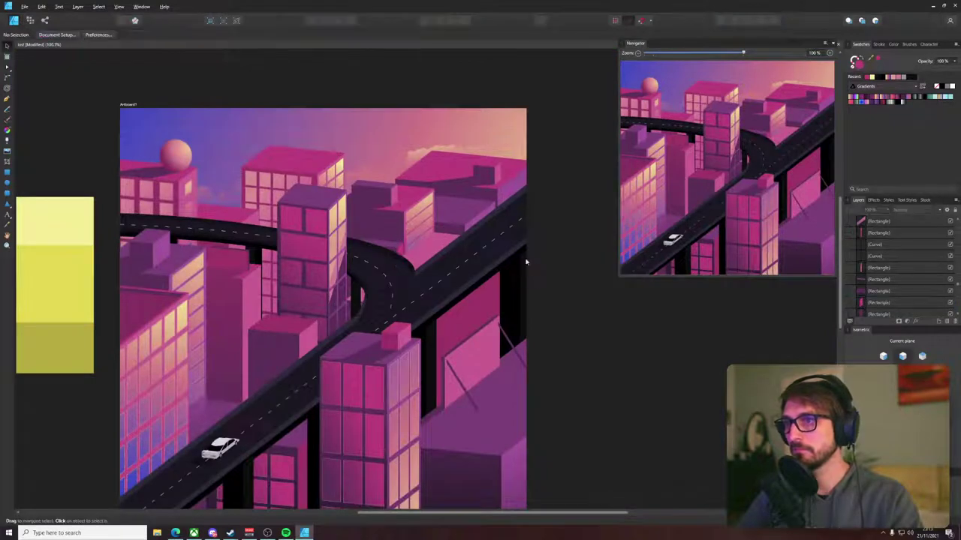
# - Select the top, front and side faces of the pasted box and convert them to curves
pyautogui.scroll(9, 402, 238)
pyautogui.click(345, 307)
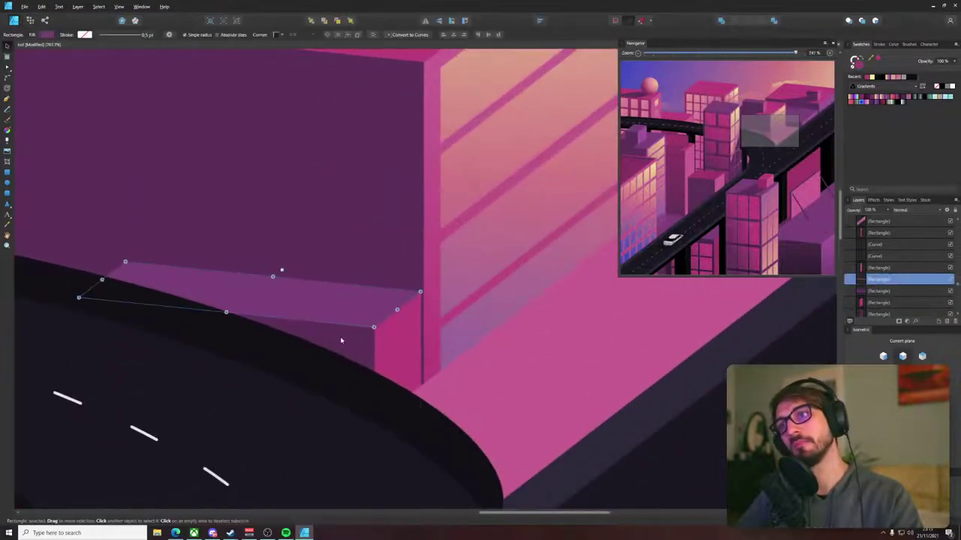
pyautogui.keyDown('shift'); pyautogui.click(343, 337); pyautogui.keyUp('shift')
pyautogui.keyDown('shift'); pyautogui.click(406, 319); pyautogui.keyUp('shift')
pyautogui.click(150, 34)
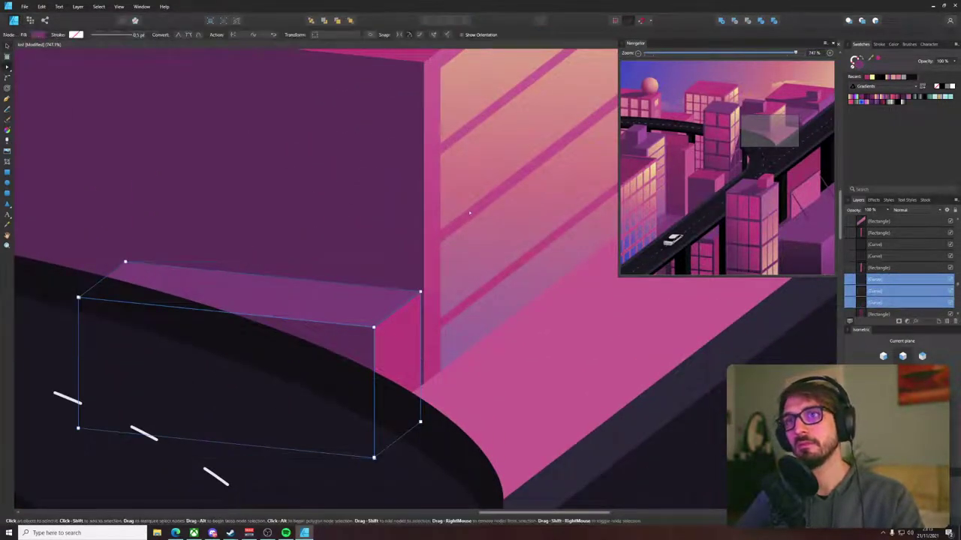
# - Raise the upper corner nodes of all three box faces to make the box taller, and shift it slightly against the building
pyautogui.moveTo(79, 298); pyautogui.dragTo(86, 224)
pyautogui.hotkey('ctrl', 'z')
pyautogui.moveTo(489, 217); pyautogui.dragTo(14, 364)
pyautogui.moveTo(374, 328); pyautogui.dragTo(374, 223)
pyautogui.press('v')
pyautogui.moveTo(402, 282); pyautogui.dragTo(408, 279)
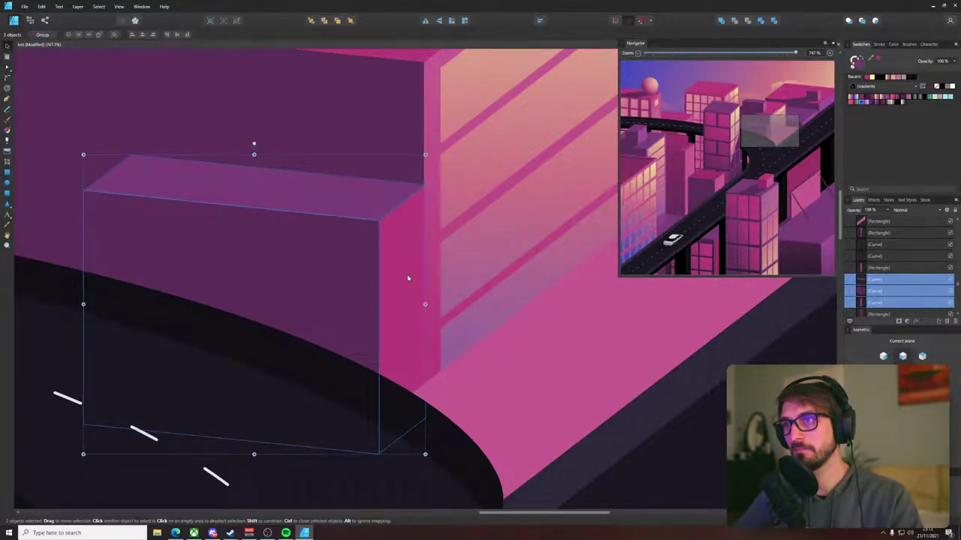
pyautogui.scroll(-10, 407, 278)
pyautogui.click(560, 319)
pyautogui.scroll(-1, 551, 315)
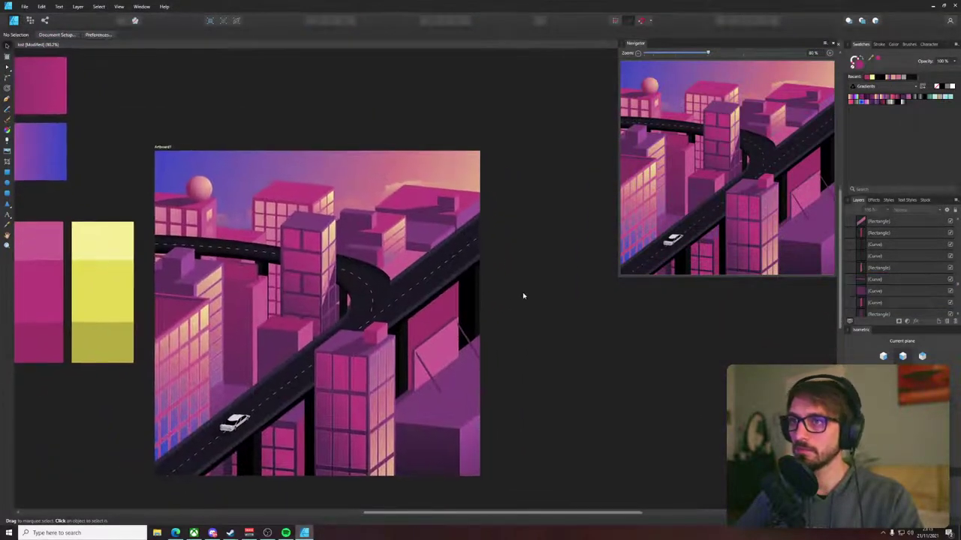
pyautogui.moveTo(476, 282); pyautogui.dragTo(463, 281)
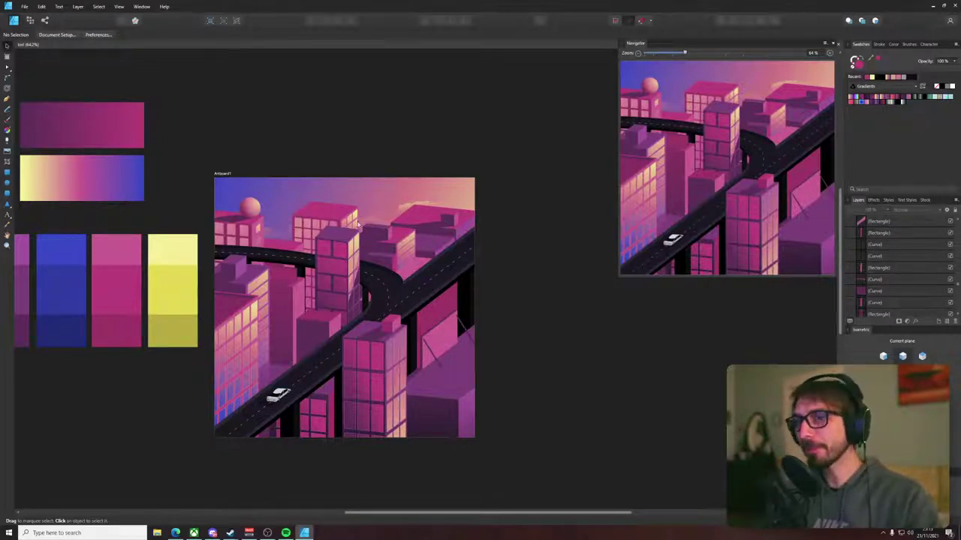
# - Draw a pink rectangle above the central tower and fit it to the isometric plane of the tower's front face
pyautogui.scroll(5, 346, 222)
pyautogui.click(9, 173)
pyautogui.moveTo(234, 148); pyautogui.dragTo(421, 241)
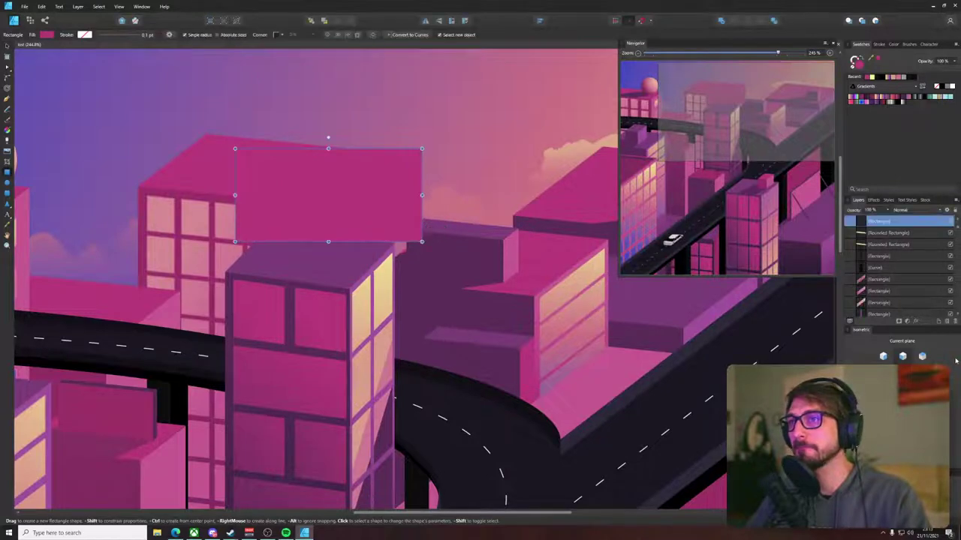
pyautogui.click(903, 377)
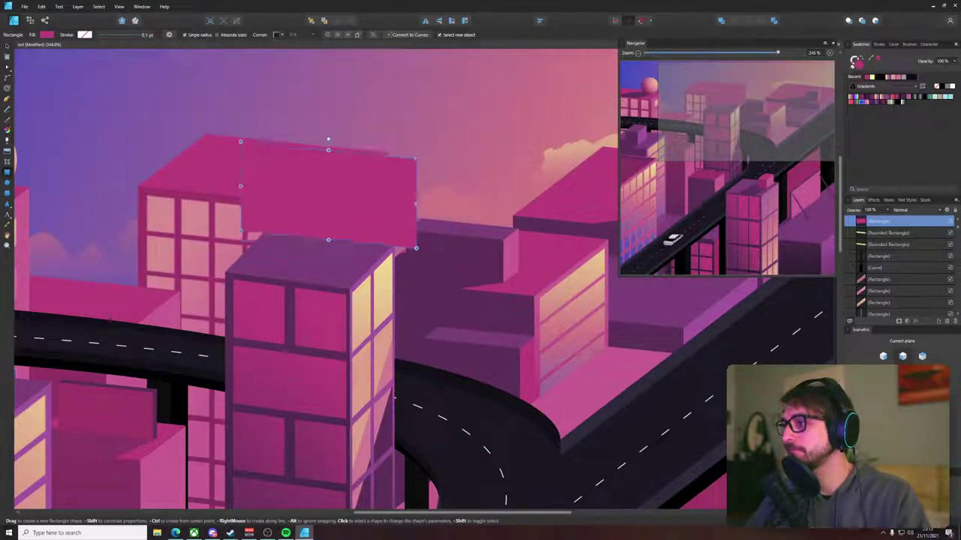
# - Scale the pink rectangle down and position it upright on the central tower's roof
pyautogui.press('v')
pyautogui.moveTo(368, 206); pyautogui.dragTo(352, 216)
pyautogui.moveTo(400, 169); pyautogui.dragTo(329, 197)
pyautogui.moveTo(304, 224); pyautogui.dragTo(316, 226)
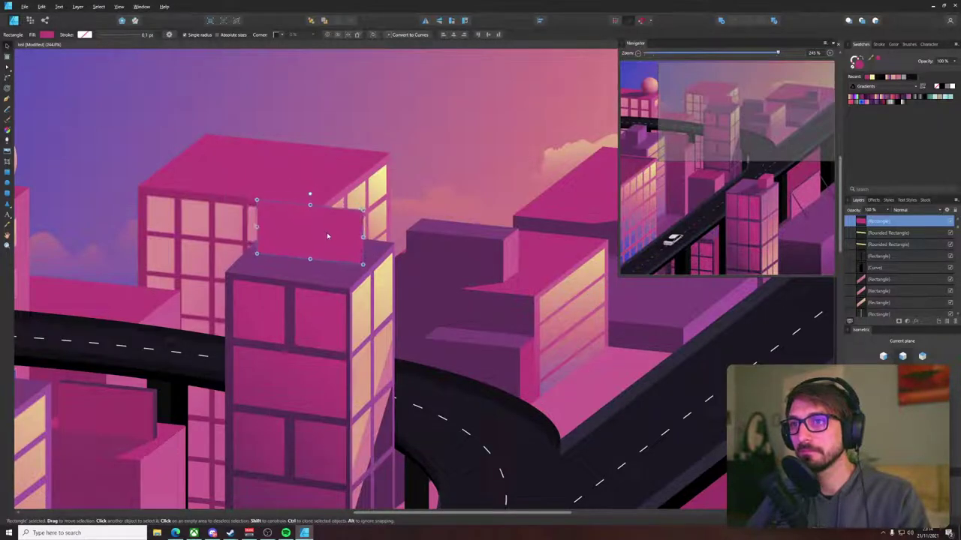
# - Recolor the rooftop rectangle dark purple and nudge it into place on the central tower
pyautogui.scroll(-4, 418, 250)
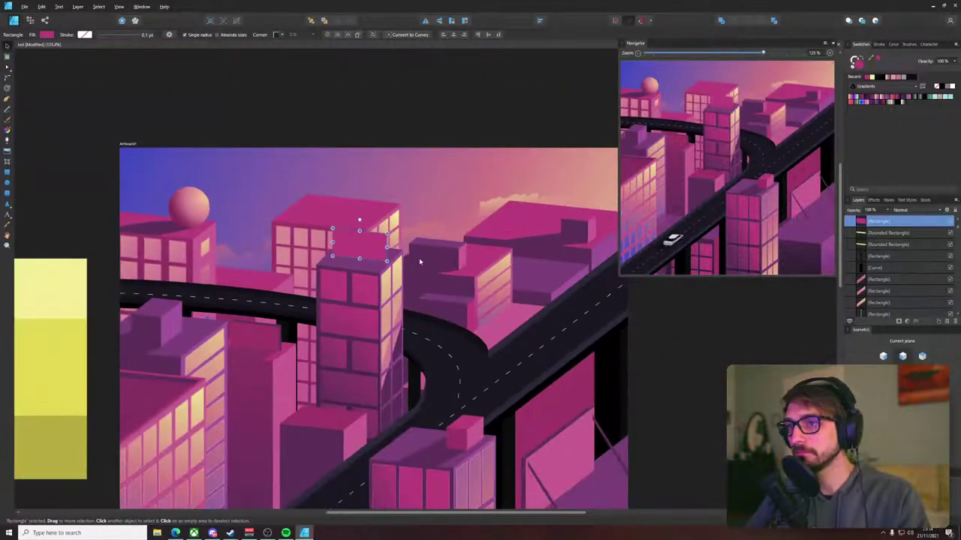
pyautogui.scroll(6, 360, 256)
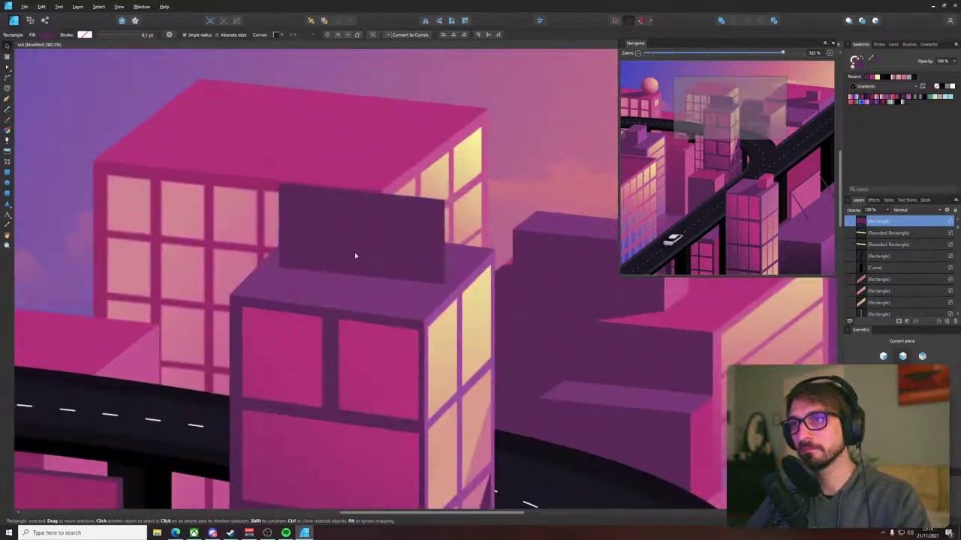
pyautogui.moveTo(367, 246); pyautogui.dragTo(355, 250)
pyautogui.scroll(2, 355, 245)
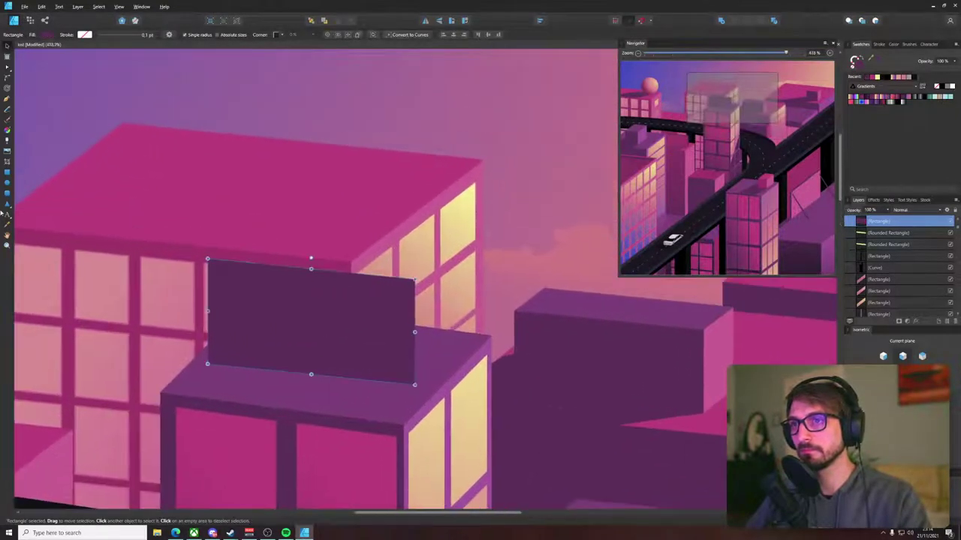
# - Draw a long thin rectangle above the dark purple rooftop panel and fit it to the isometric top plane
pyautogui.click(7, 173)
pyautogui.moveTo(189, 215); pyautogui.dragTo(505, 241)
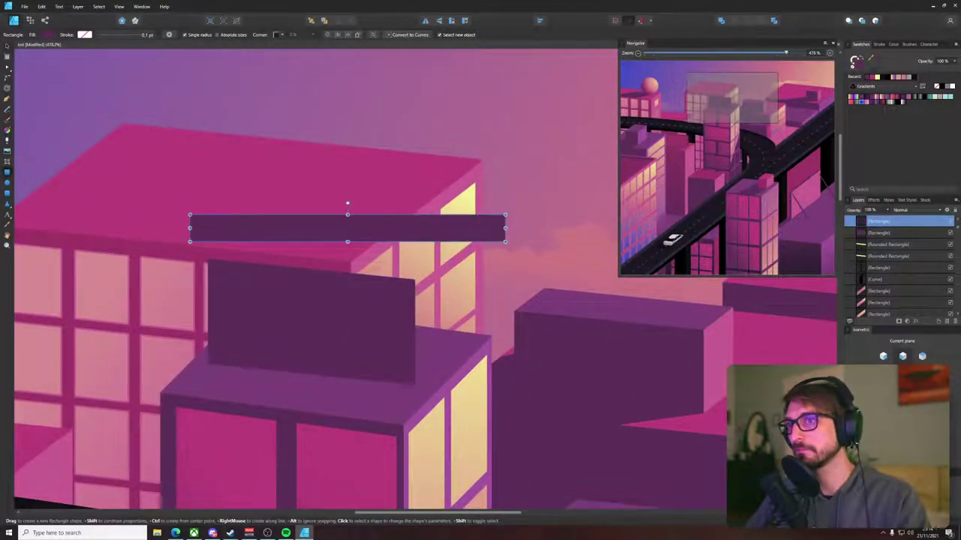
pyautogui.click(921, 357)
pyautogui.click(902, 384)
# - Snap the thin strip onto the rooftop panel's upper edge and shorten it to match the panel's width
pyautogui.scroll(3, 252, 265)
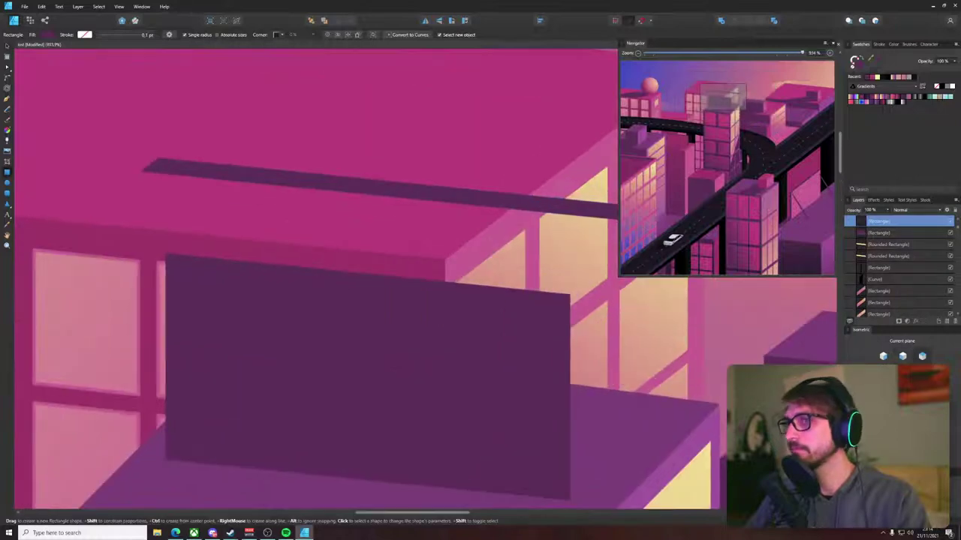
pyautogui.press('v')
pyautogui.moveTo(284, 178); pyautogui.dragTo(306, 257)
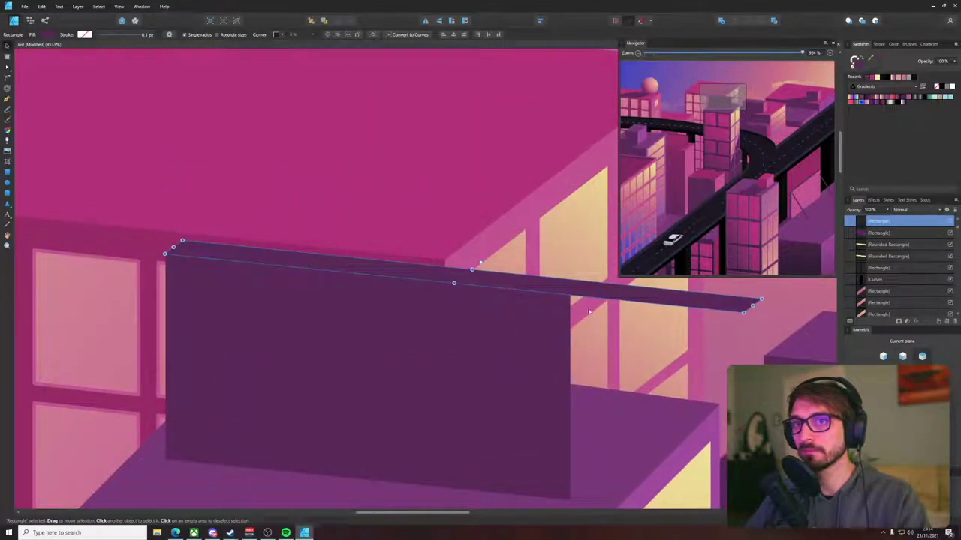
pyautogui.moveTo(758, 312); pyautogui.dragTo(582, 289)
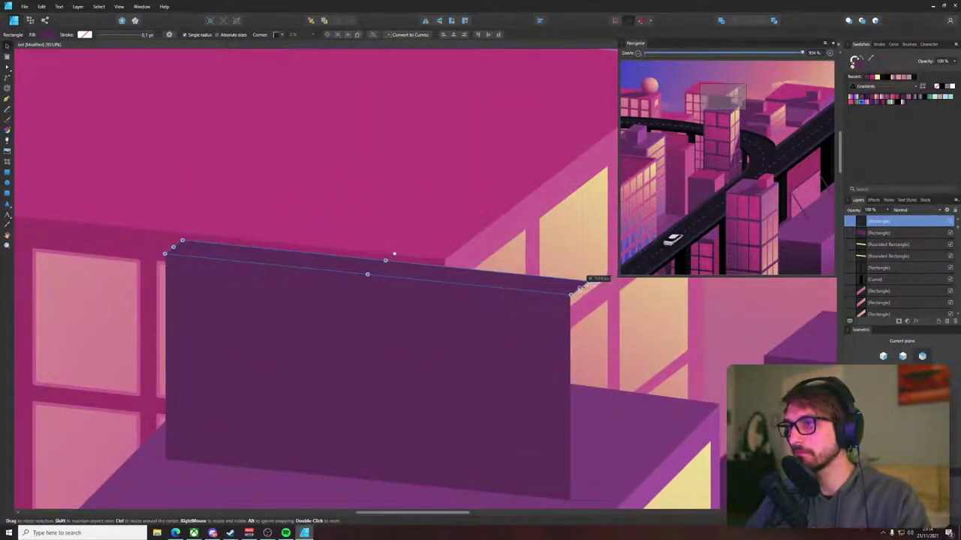
pyautogui.scroll(8, 584, 289)
pyautogui.scroll(-12, 491, 300)
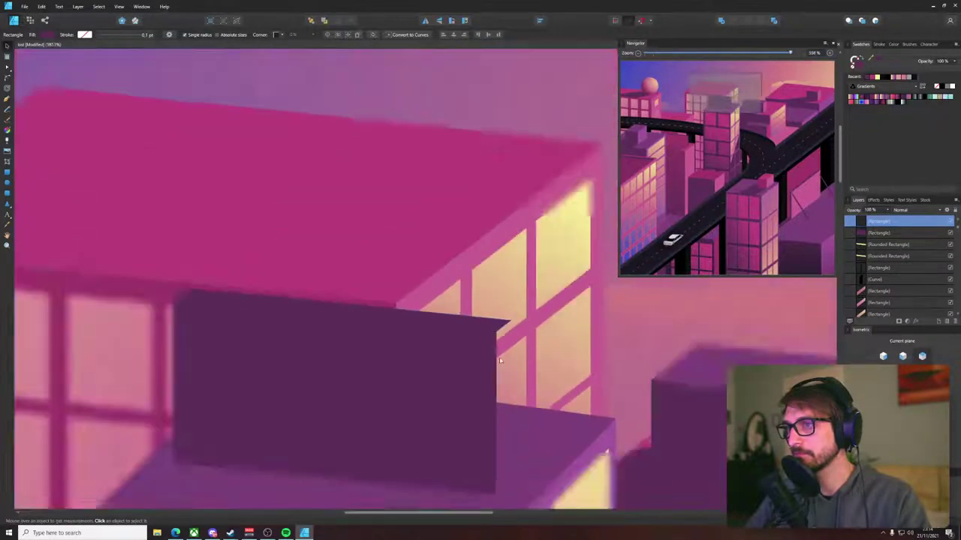
# - Fill the strip on top of the rooftop panel with the lighter purple sampled from the tower's roof
pyautogui.moveTo(524, 323); pyautogui.dragTo(410, 273)
pyautogui.press('i')
pyautogui.click(383, 320)
pyautogui.press('v')
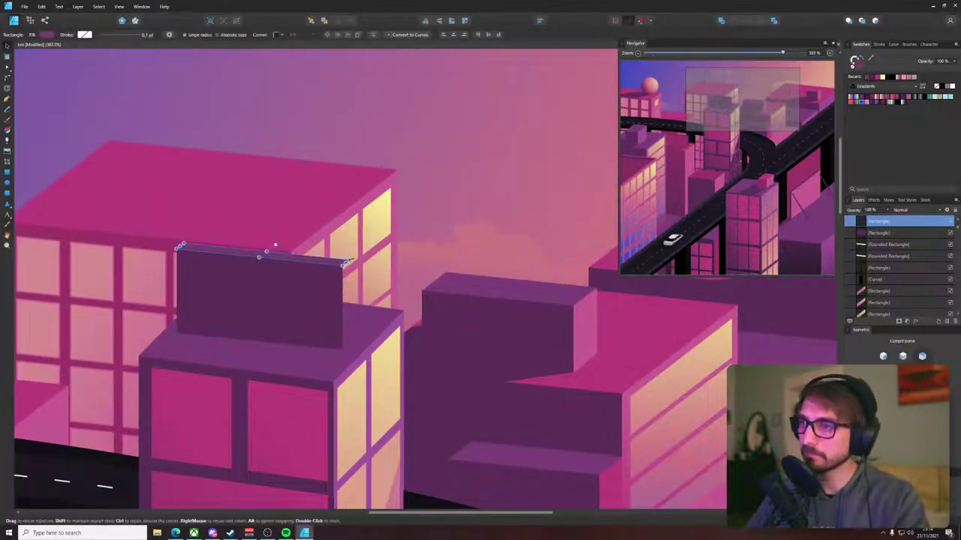
# - Duplicate the top strip, fit the copy to the isometric side plane and size it to cover the rooftop panel's narrow side face
pyautogui.scroll(4, 352, 264)
pyautogui.moveTo(318, 272); pyautogui.dragTo(484, 289)
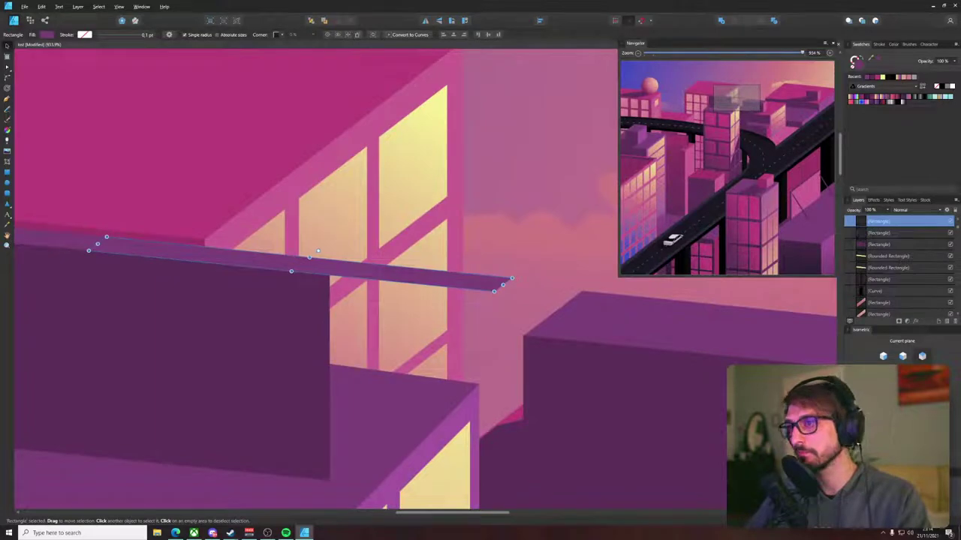
pyautogui.moveTo(318, 251); pyautogui.dragTo(306, 241)
pyautogui.moveTo(295, 276); pyautogui.dragTo(445, 209)
pyautogui.scroll(-3, 483, 170)
pyautogui.moveTo(531, 147); pyautogui.dragTo(374, 370)
pyautogui.scroll(2, 375, 372)
pyautogui.scroll(10, 375, 373)
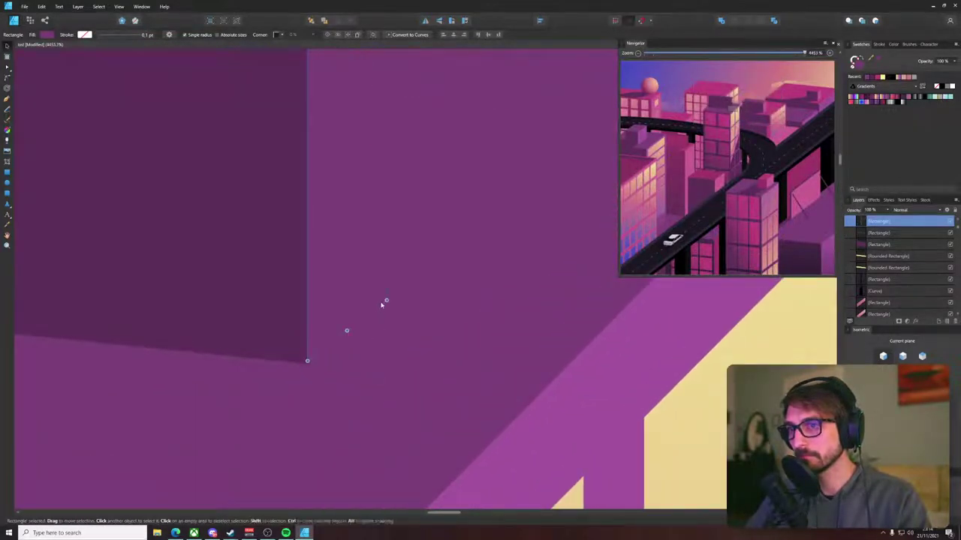
pyautogui.scroll(-12, 385, 312)
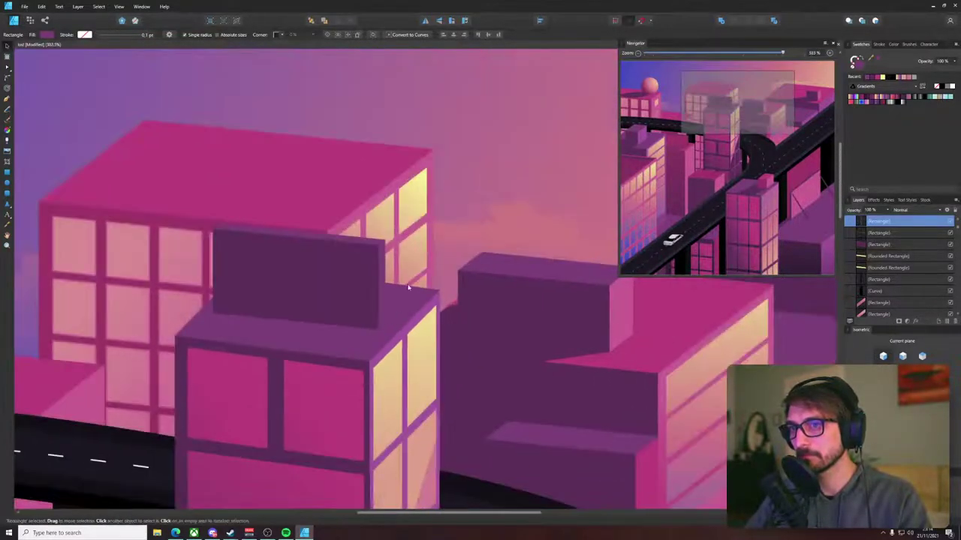
# - Fill the rooftop panel's side strip with the lighter purple sampled from the tower's side frame
pyautogui.press('i')
pyautogui.press('m')
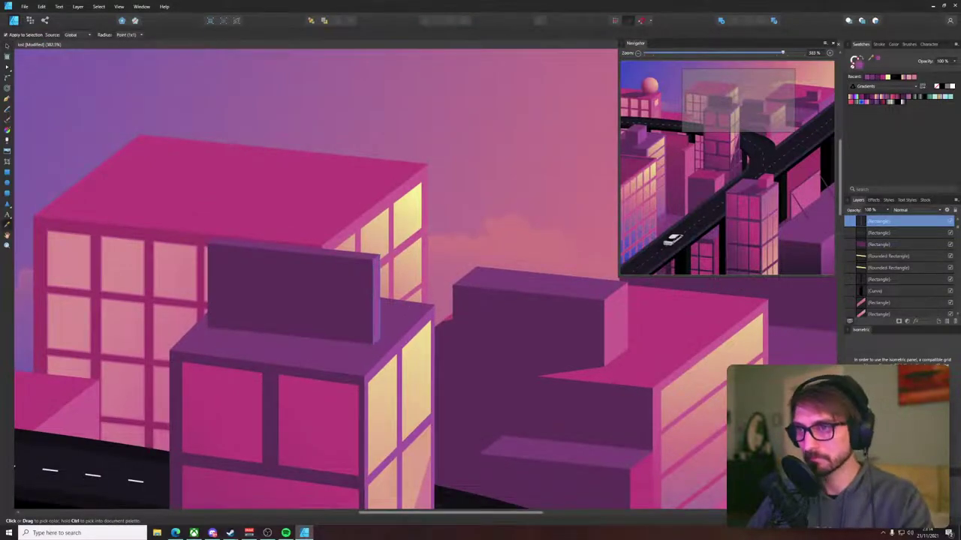
pyautogui.scroll(10, 352, 246)
pyautogui.moveTo(391, 228); pyautogui.dragTo(400, 221)
pyautogui.click(347, 206)
# - Align the edges of the dark front face and the top strip with the side strip at their shared upper corner
pyautogui.scroll(5, 322, 297)
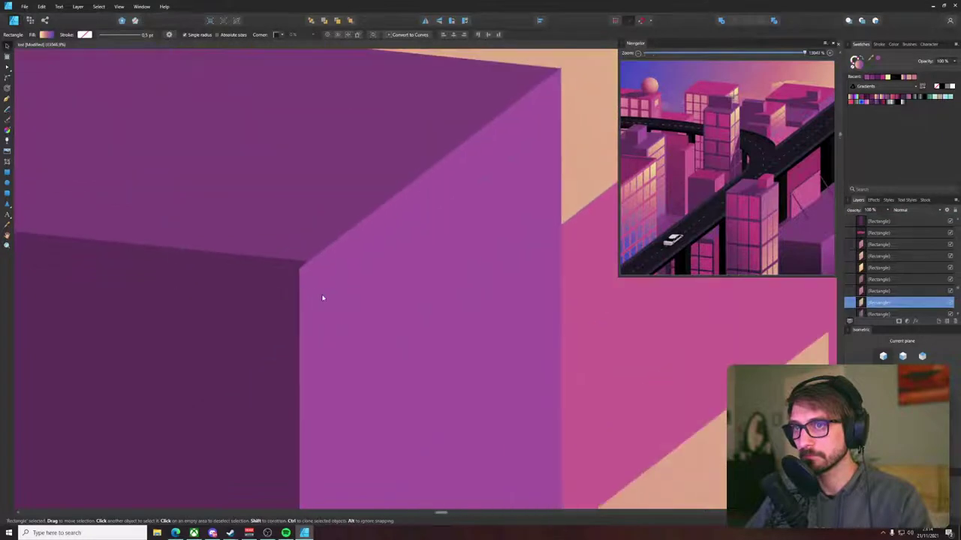
pyautogui.click(300, 269)
pyautogui.moveTo(300, 269)
pyautogui.mouseDown()
pyautogui.moveTo(313, 257)
pyautogui.moveTo(307, 261)
pyautogui.mouseUp()
pyautogui.click(306, 261)
pyautogui.scroll(5, 306, 248)
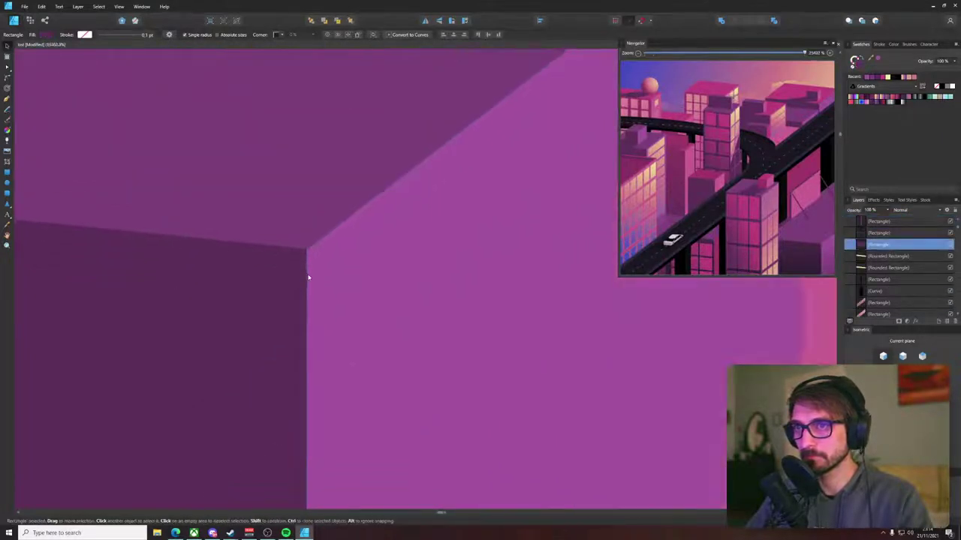
pyautogui.moveTo(306, 205); pyautogui.dragTo(306, 232)
pyautogui.click(309, 214)
pyautogui.scroll(-20, 313, 217)
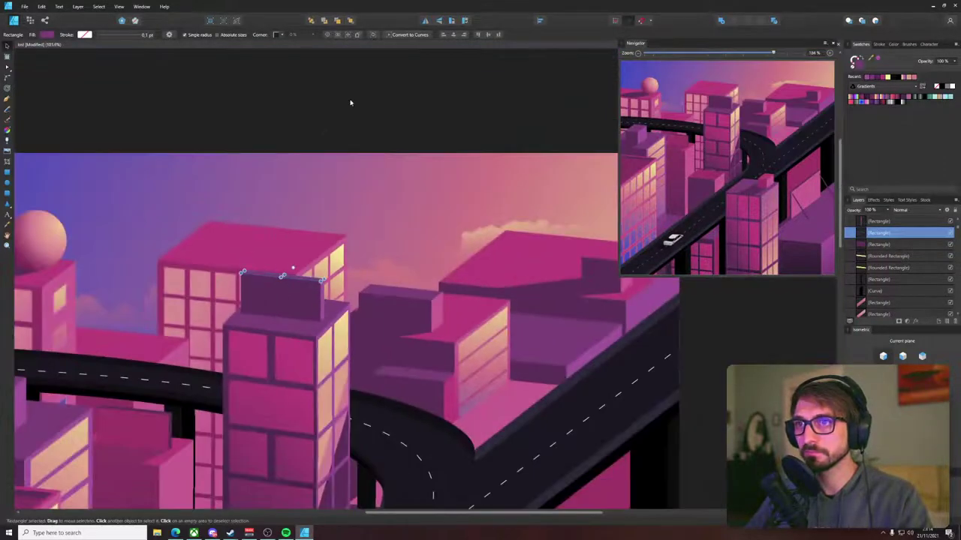
pyautogui.click(350, 103)
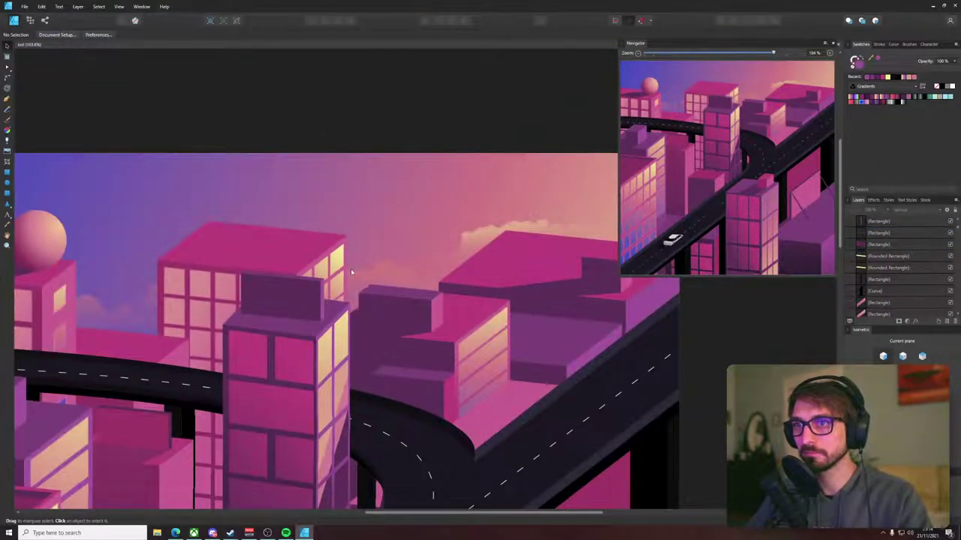
# - Adjust the left end of the top strip so it meets the upper-left corner of the dark rooftop panel
pyautogui.moveTo(382, 339); pyautogui.dragTo(361, 317)
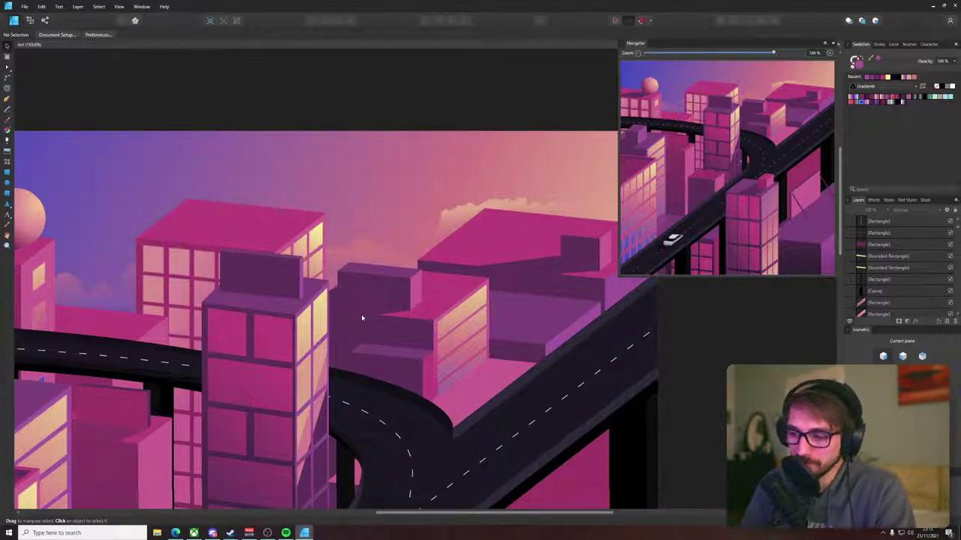
pyautogui.scroll(5, 361, 314)
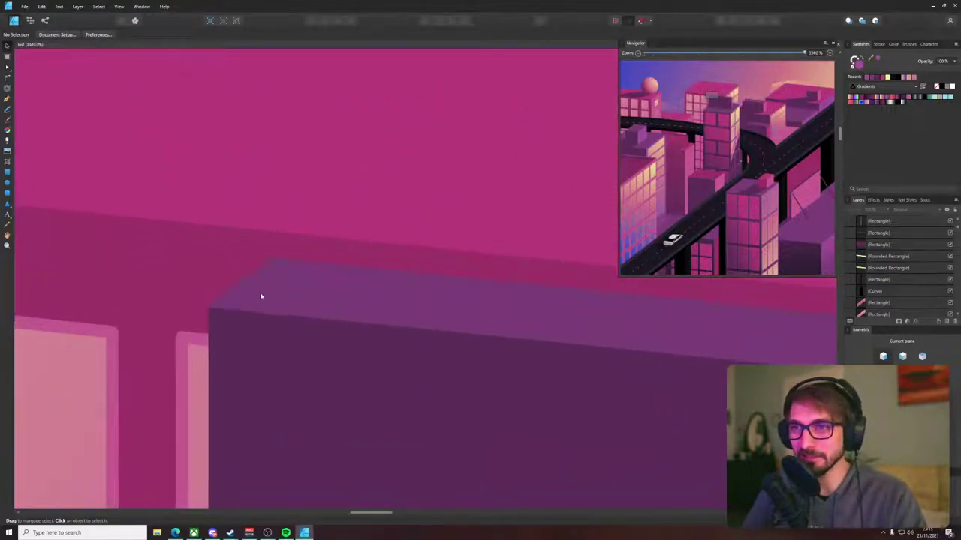
pyautogui.scroll(5, 270, 293)
pyautogui.click(259, 247)
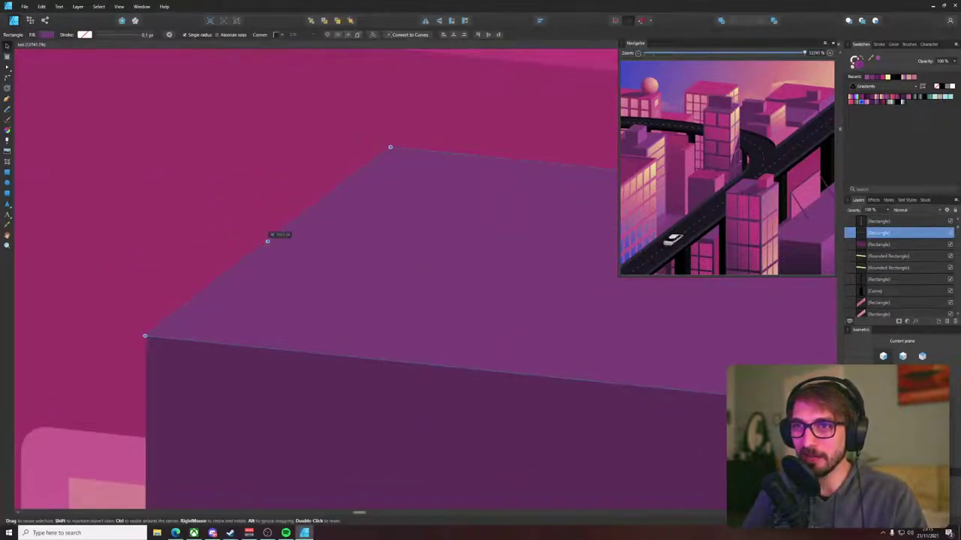
pyautogui.click(236, 235)
pyautogui.scroll(-1, 237, 236)
pyautogui.scroll(-4, 237, 236)
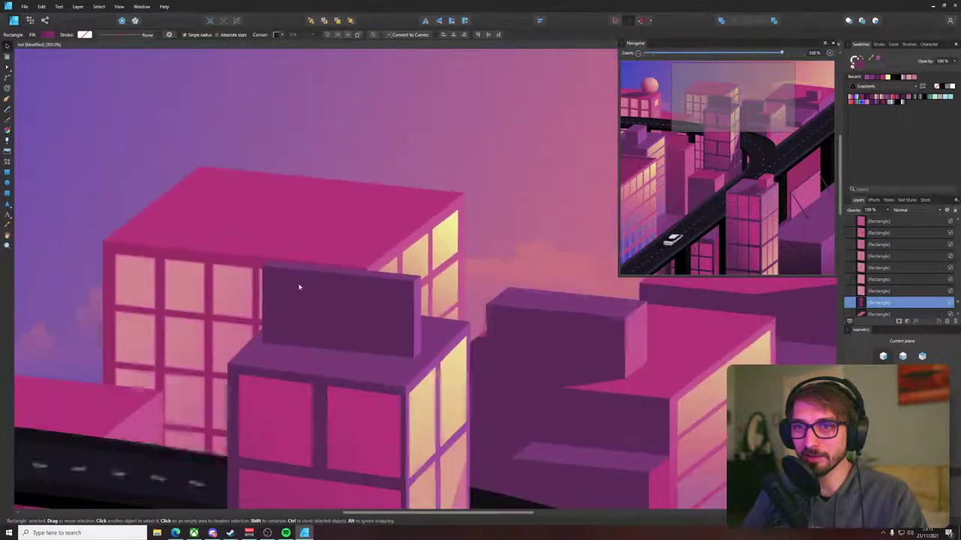
# - Adjust the outer edge of the rooftop panel's side strip to follow the isometric side plane more closely
pyautogui.scroll(2, 359, 327)
pyautogui.scroll(-1, 354, 327)
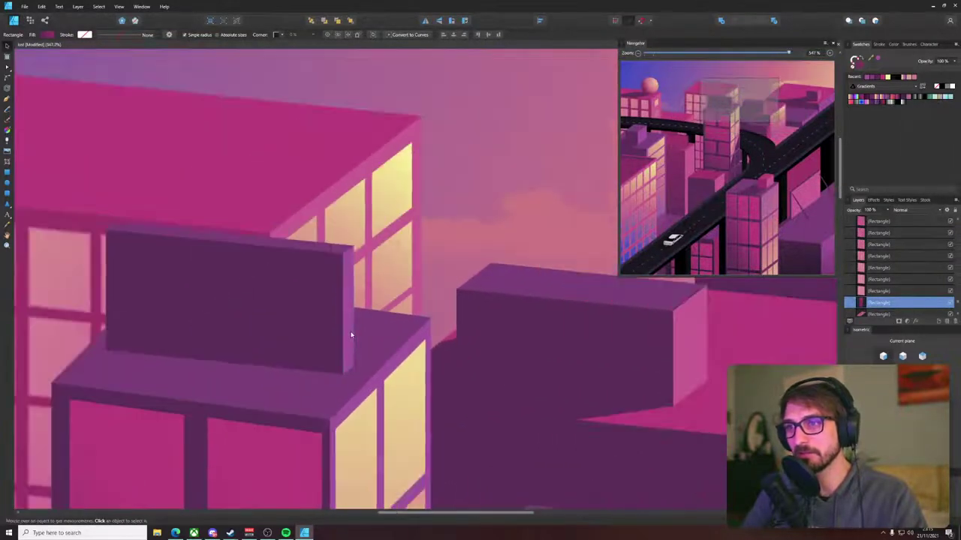
pyautogui.scroll(3, 350, 335)
pyautogui.click(341, 394)
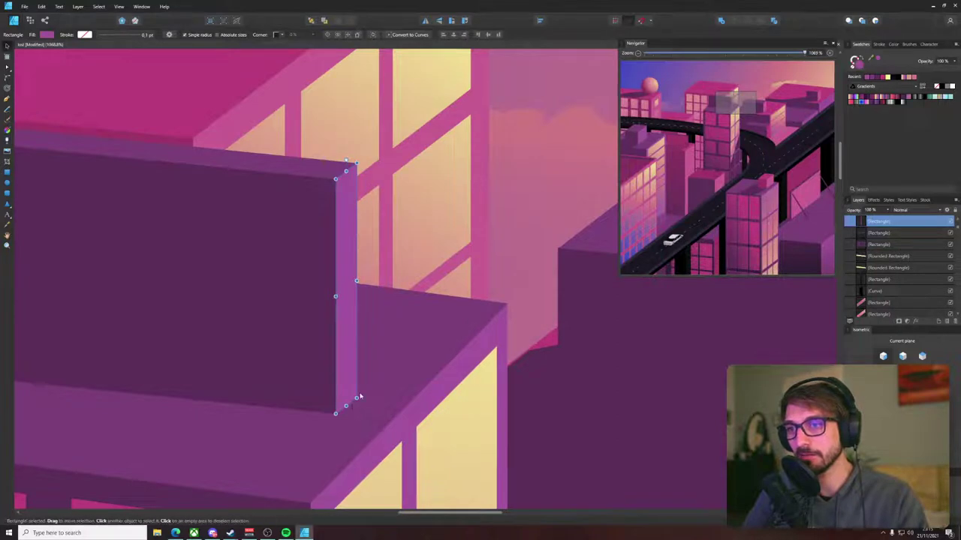
pyautogui.moveTo(356, 281); pyautogui.dragTo(358, 279)
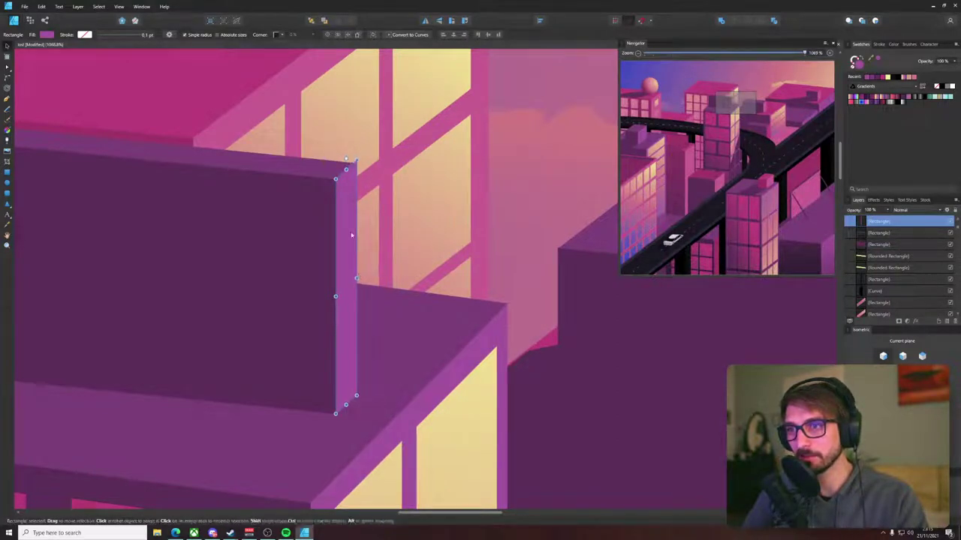
# - Match the right end of the top strip to the upper corner of the rooftop panel's side face
pyautogui.click(329, 152)
pyautogui.scroll(1, 331, 162)
pyautogui.click(337, 198)
pyautogui.scroll(3, 353, 195)
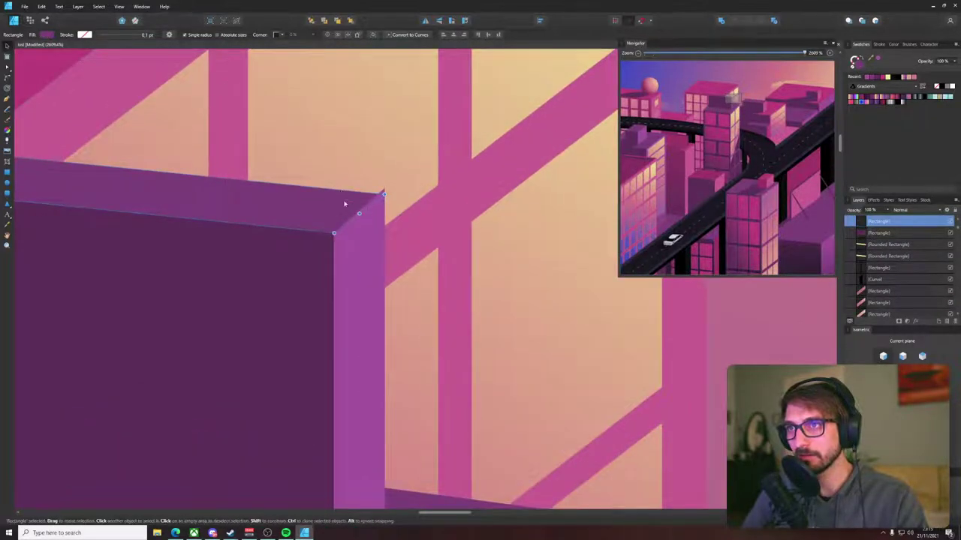
pyautogui.moveTo(340, 191); pyautogui.dragTo(527, 349)
pyautogui.scroll(-1, 108, 301)
pyautogui.moveTo(34, 290); pyautogui.dragTo(69, 303)
pyautogui.click(228, 247)
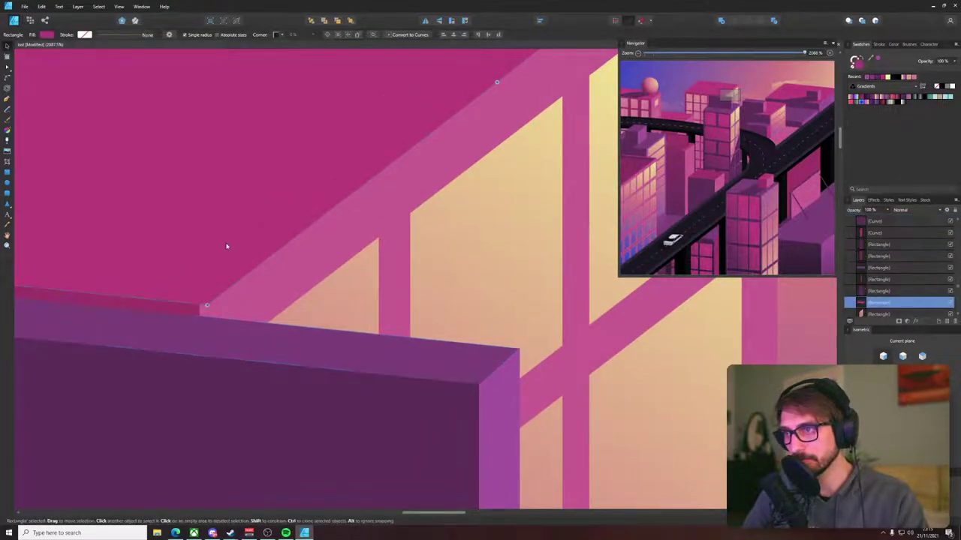
pyautogui.scroll(-10, 229, 251)
pyautogui.click(342, 136)
pyautogui.scroll(3, 185, 305)
# - Refine the left edge of the rooftop panel and the slanted left end of its top strip, and deselect everything
pyautogui.click(217, 327)
pyautogui.scroll(2, 88, 321)
pyautogui.scroll(1, 88, 321)
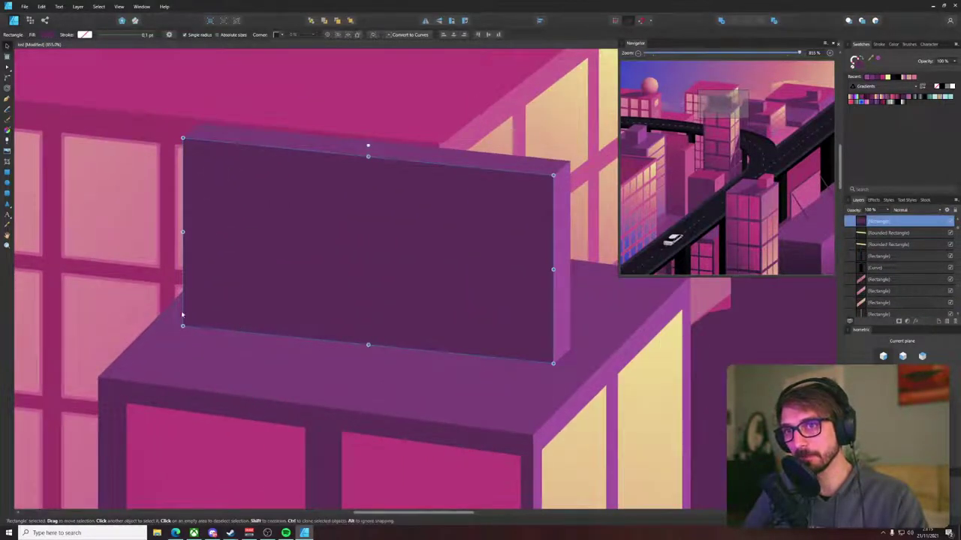
pyautogui.moveTo(181, 232); pyautogui.dragTo(203, 218)
pyautogui.scroll(3, 290, 247)
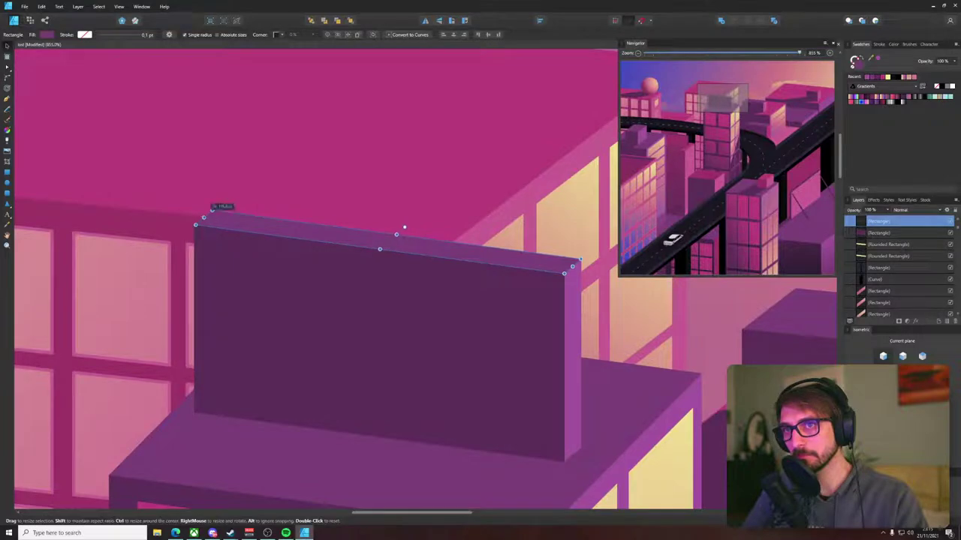
pyautogui.click(231, 174)
pyautogui.scroll(-8, 228, 195)
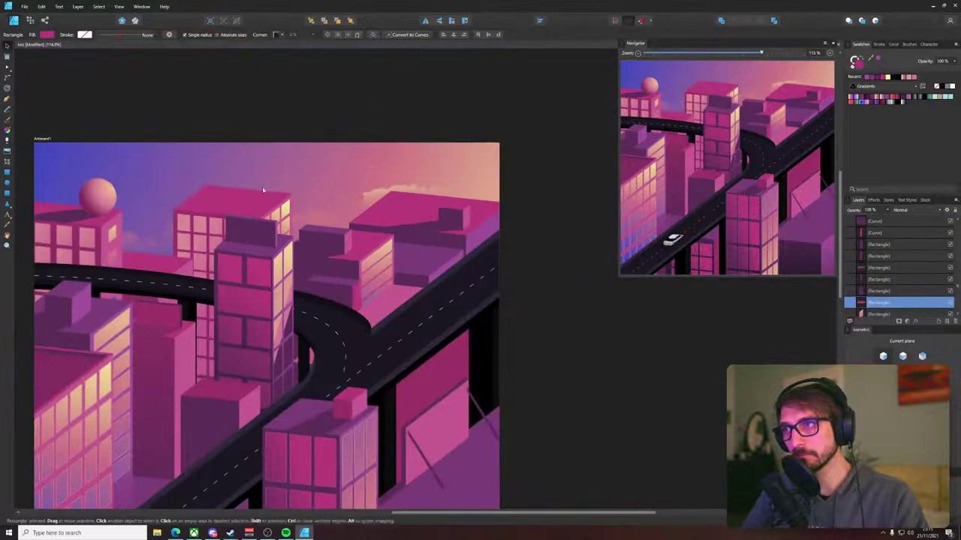
pyautogui.click(309, 102)
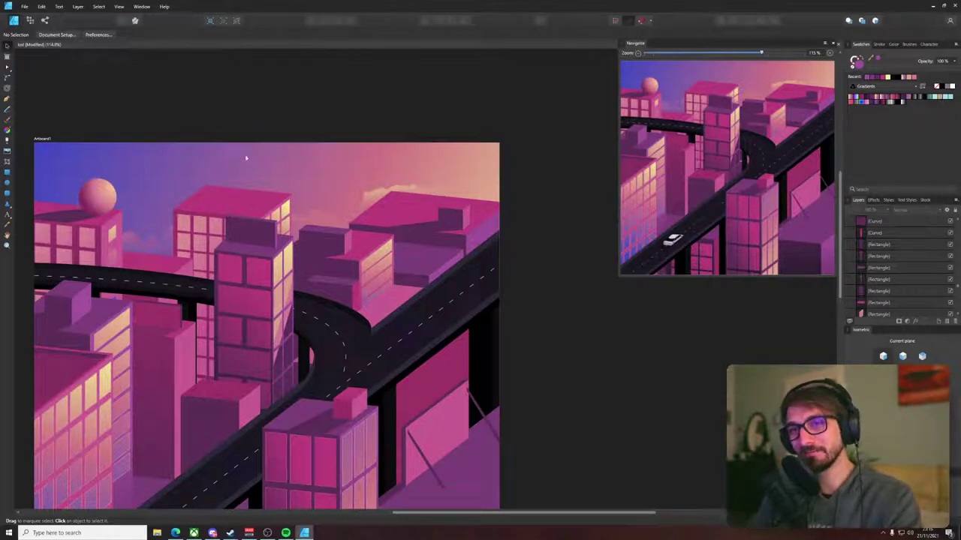
# - Select both faces of the black overpass pillar behind the pink building and shift them slightly left
pyautogui.scroll(8, 215, 390)
pyautogui.moveTo(140, 218); pyautogui.dragTo(280, 384)
pyautogui.moveTo(219, 135); pyautogui.dragTo(382, 285)
pyautogui.click(368, 259)
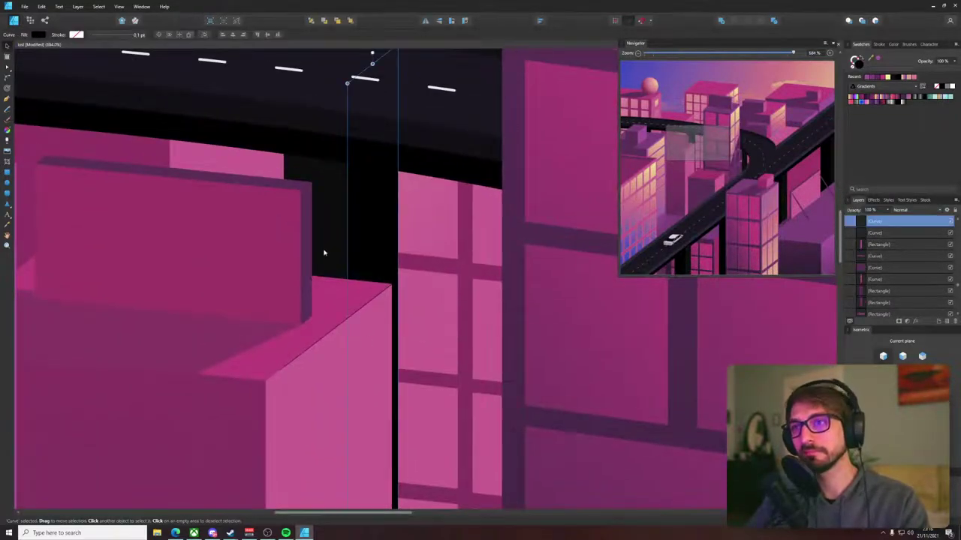
pyautogui.keyDown('shift'); pyautogui.click(331, 259); pyautogui.keyUp('shift')
pyautogui.moveTo(333, 259); pyautogui.dragTo(319, 258)
# - Extend the light pink side face of the building up to its roof edge to close the dark gap
pyautogui.click(310, 352)
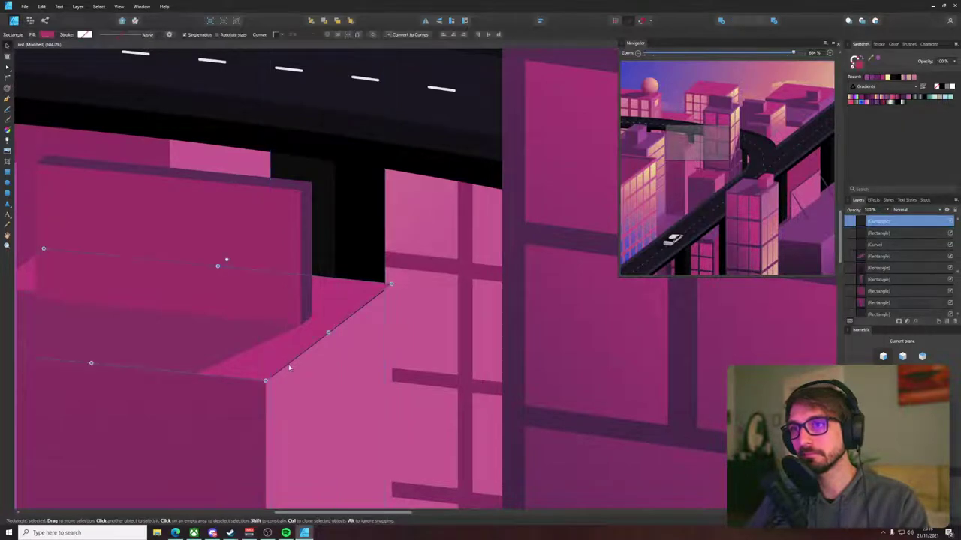
pyautogui.scroll(5, 258, 408)
pyautogui.click(232, 394)
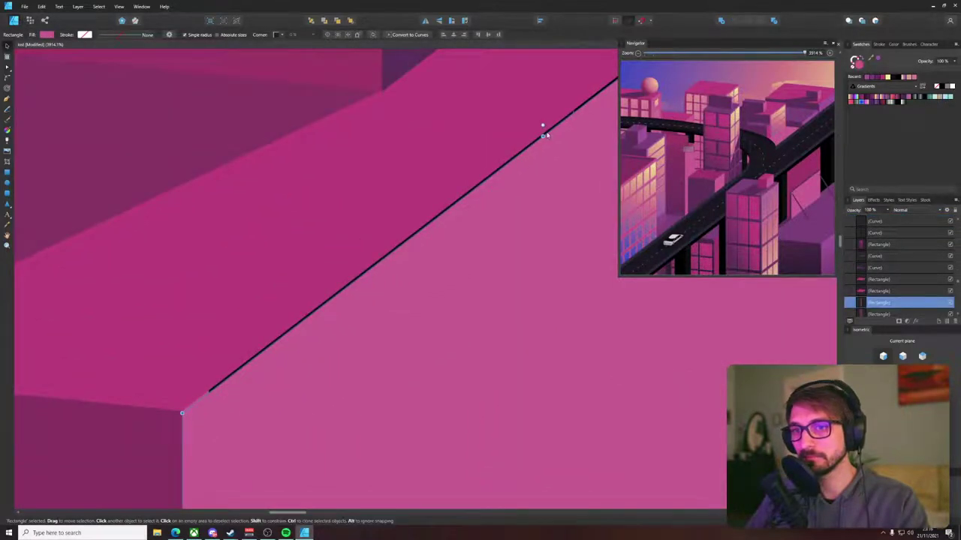
pyautogui.moveTo(542, 136); pyautogui.dragTo(543, 123)
pyautogui.scroll(-4, 530, 192)
pyautogui.scroll(-10, 470, 291)
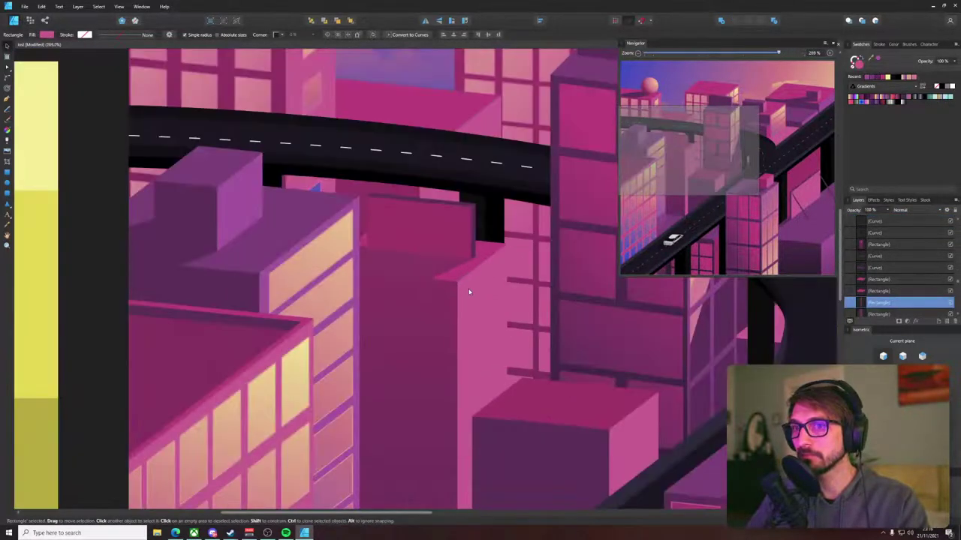
pyautogui.click(341, 308)
pyautogui.moveTo(352, 282); pyautogui.dragTo(322, 291)
pyautogui.hscroll(5, 322, 290)
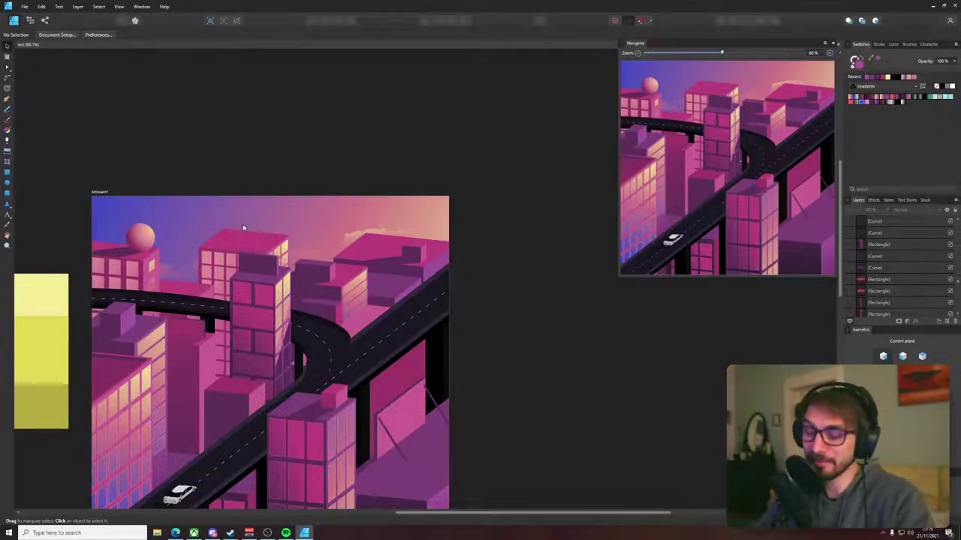
# - Narrow the black road pillar at the artboard's right edge by moving its left-side nodes inward
pyautogui.scroll(5, 415, 368)
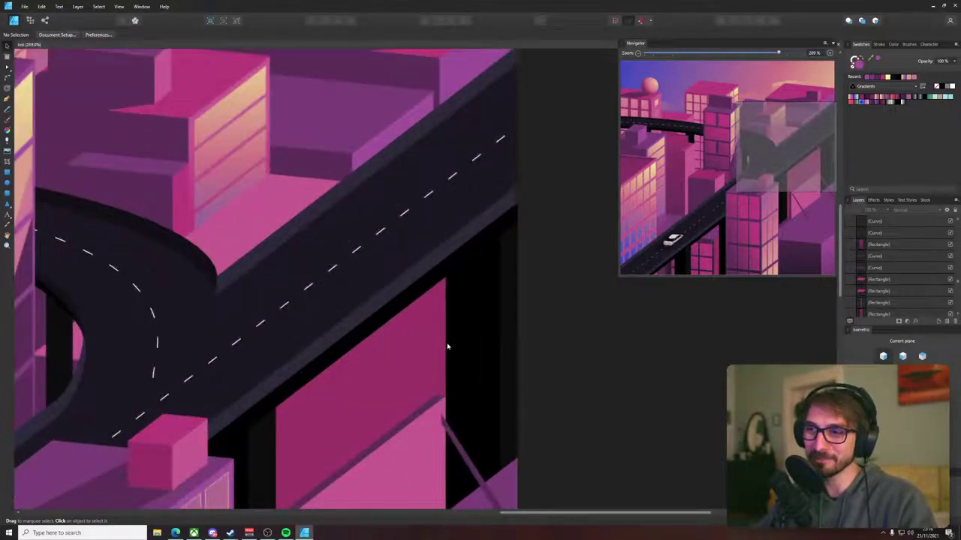
pyautogui.click(490, 310)
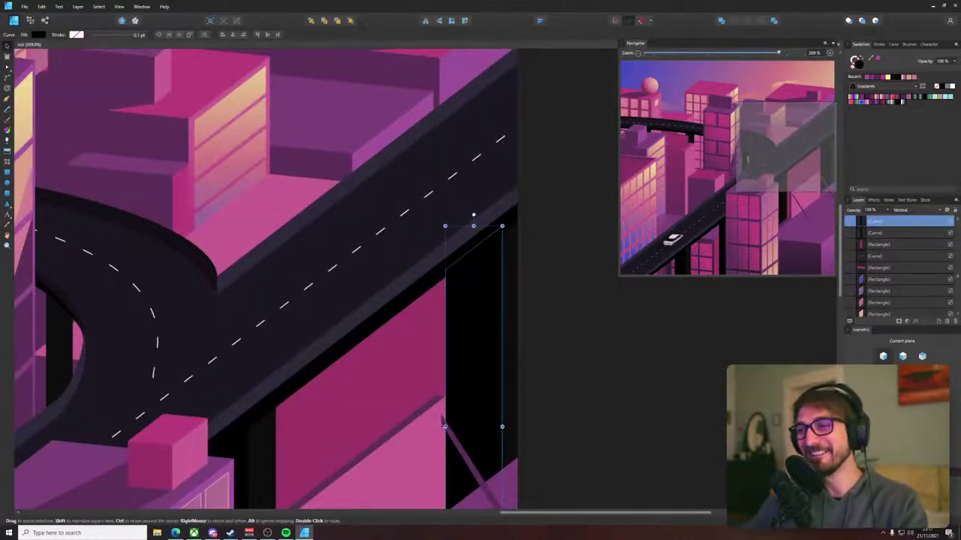
pyautogui.moveTo(445, 426); pyautogui.dragTo(465, 426)
pyautogui.press('a')
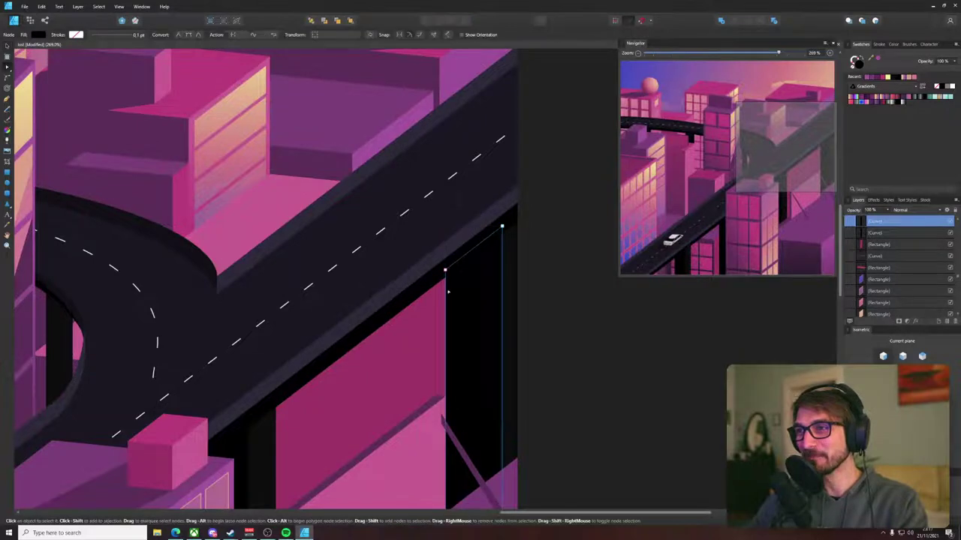
pyautogui.scroll(-4, 445, 331)
pyautogui.moveTo(452, 349); pyautogui.dragTo(460, 252)
pyautogui.moveTo(431, 182); pyautogui.dragTo(460, 375)
pyautogui.moveTo(452, 206); pyautogui.dragTo(461, 203)
pyautogui.moveTo(461, 347); pyautogui.dragTo(458, 350)
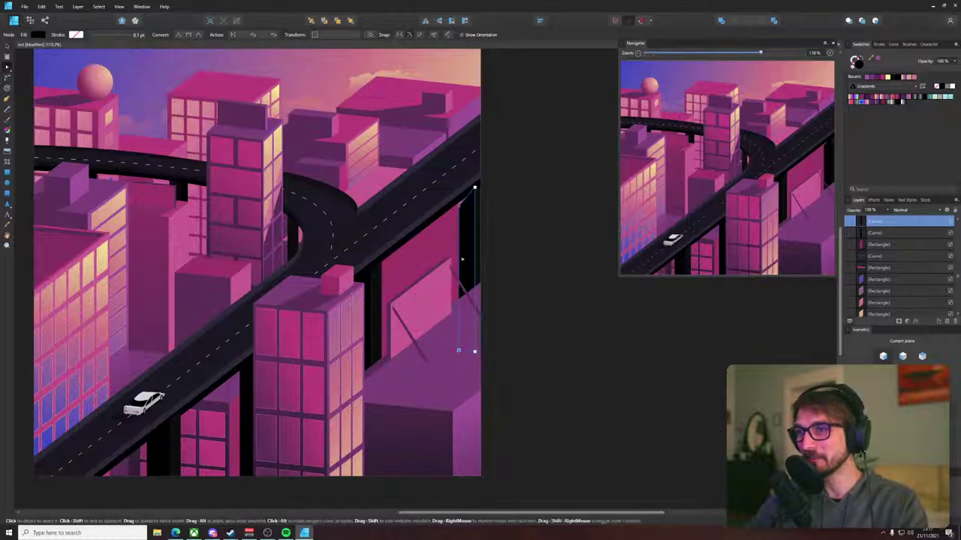
pyautogui.click(506, 212)
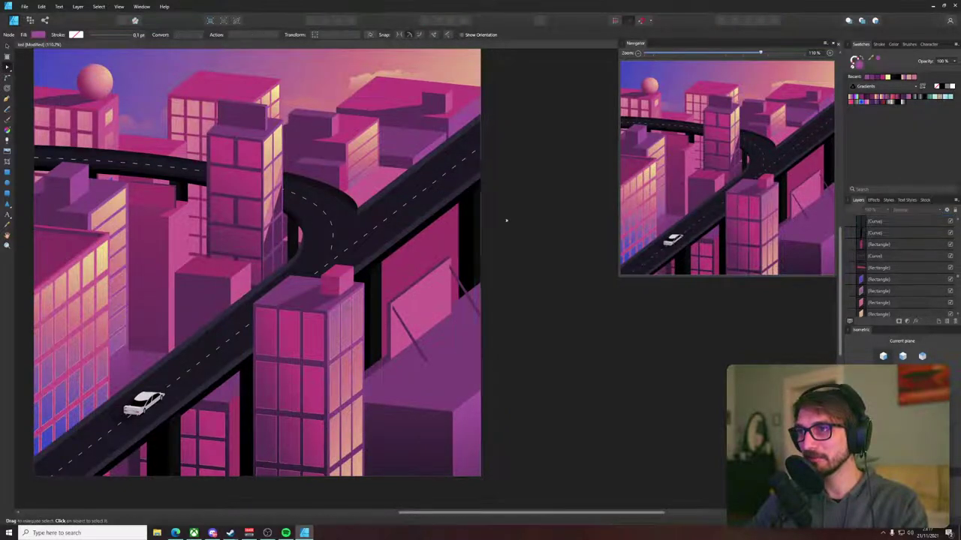
pyautogui.scroll(-5, 506, 227)
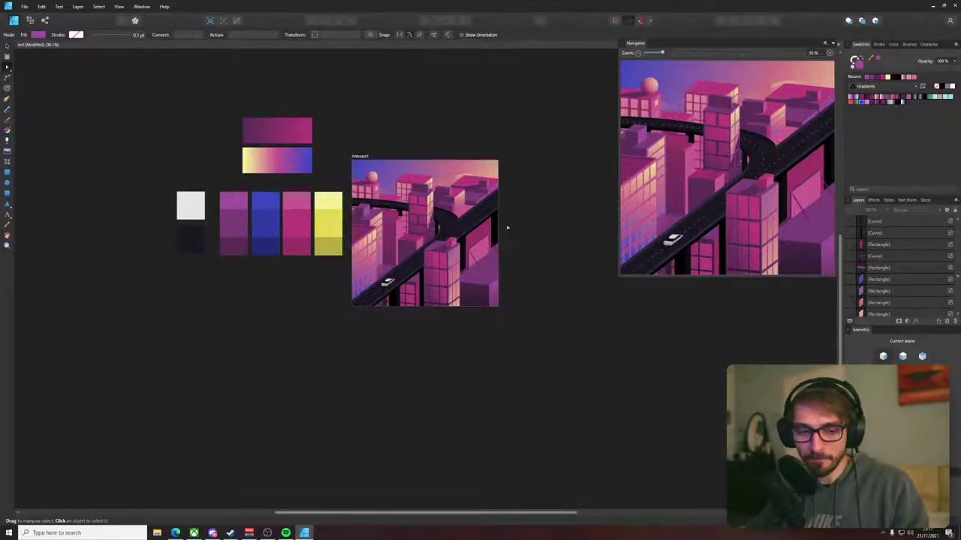
pyautogui.scroll(5, 457, 223)
pyautogui.moveTo(471, 294); pyautogui.dragTo(430, 262)
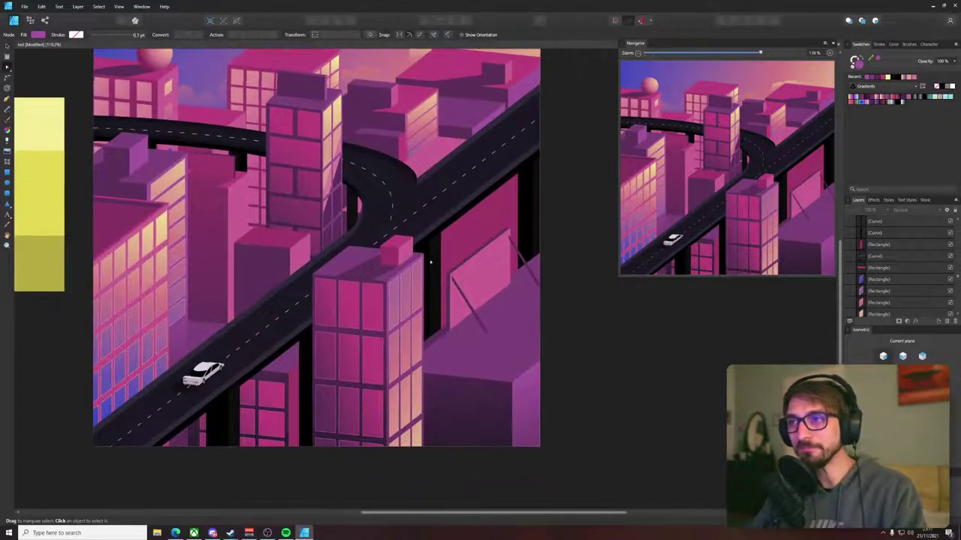
pyautogui.click(391, 219)
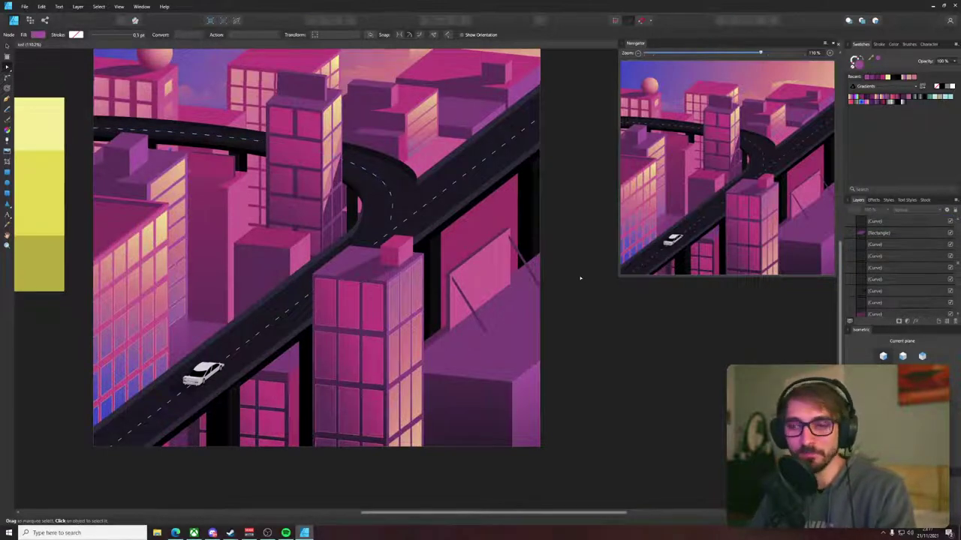
# - Move the lower end of the billboard's front support strut outward to the right along the purple rooftop
pyautogui.press('p')
pyautogui.hscroll(1, 518, 273)
pyautogui.scroll(5, 466, 315)
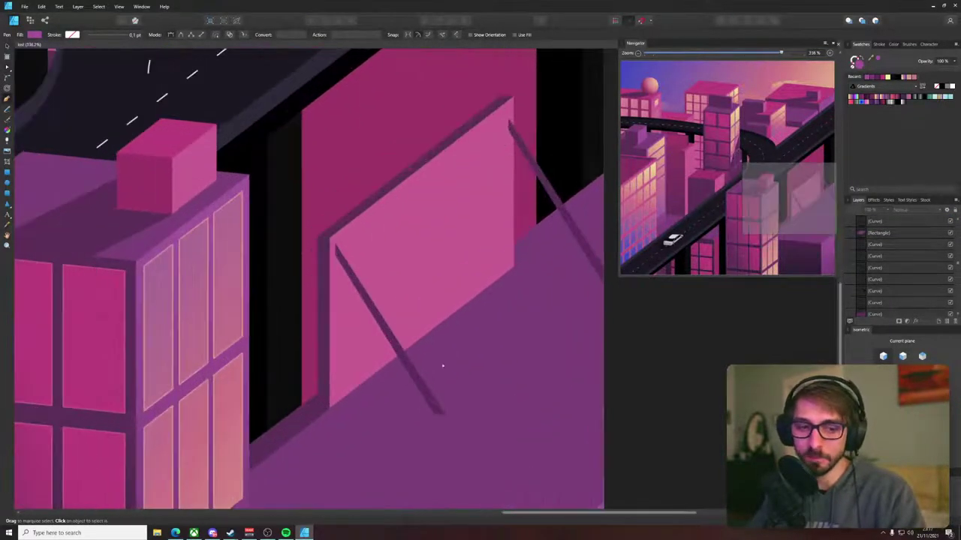
pyautogui.moveTo(456, 377); pyautogui.dragTo(444, 375)
pyautogui.press('a')
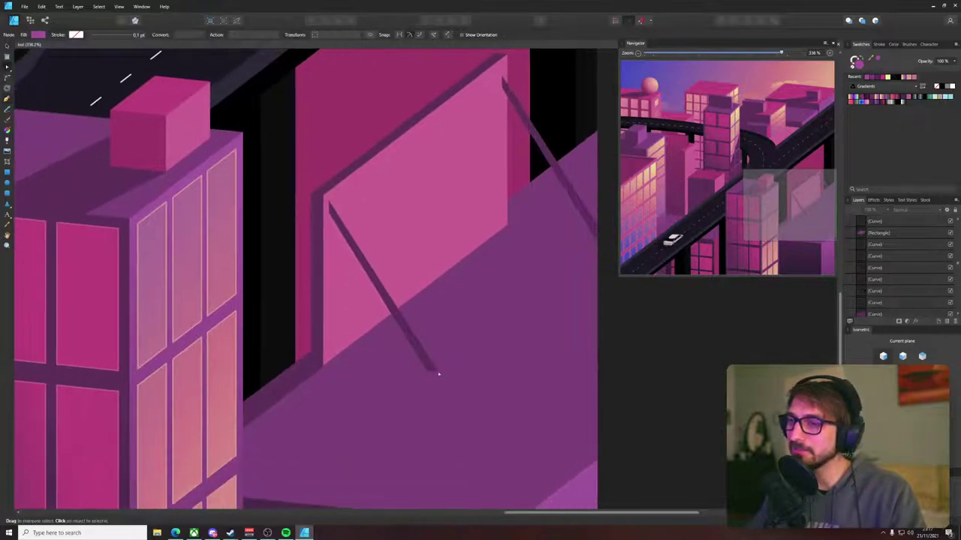
pyautogui.click(437, 372)
pyautogui.moveTo(438, 373); pyautogui.dragTo(458, 382)
pyautogui.click(630, 370)
pyautogui.press('p')
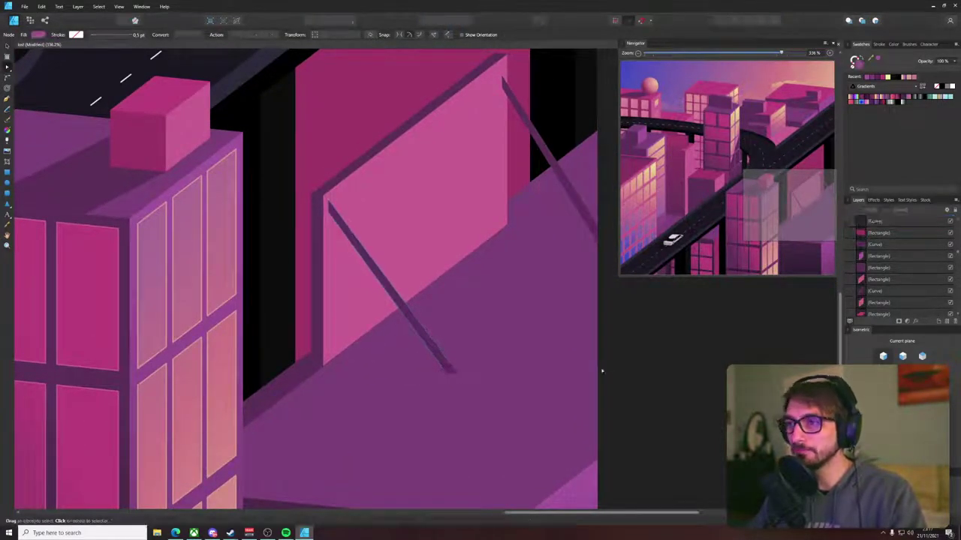
# - Examine the whole city illustration, from the billboard area to the road with the white car
pyautogui.scroll(-3, 584, 296)
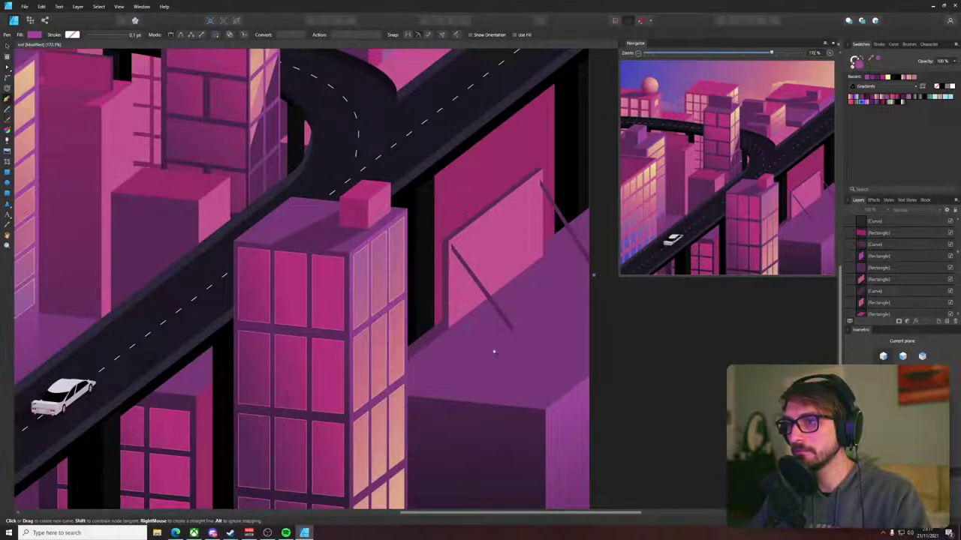
pyautogui.press('v')
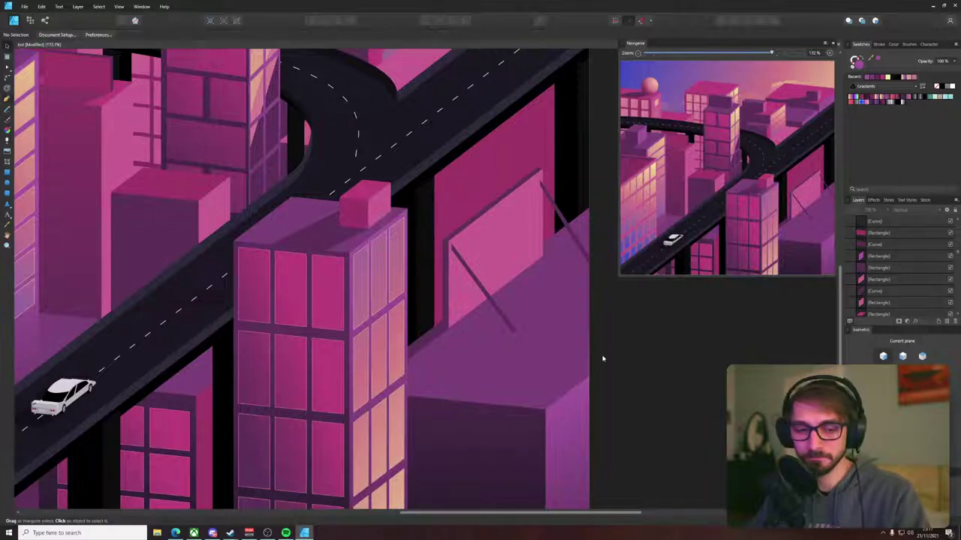
pyautogui.scroll(-3, 478, 403)
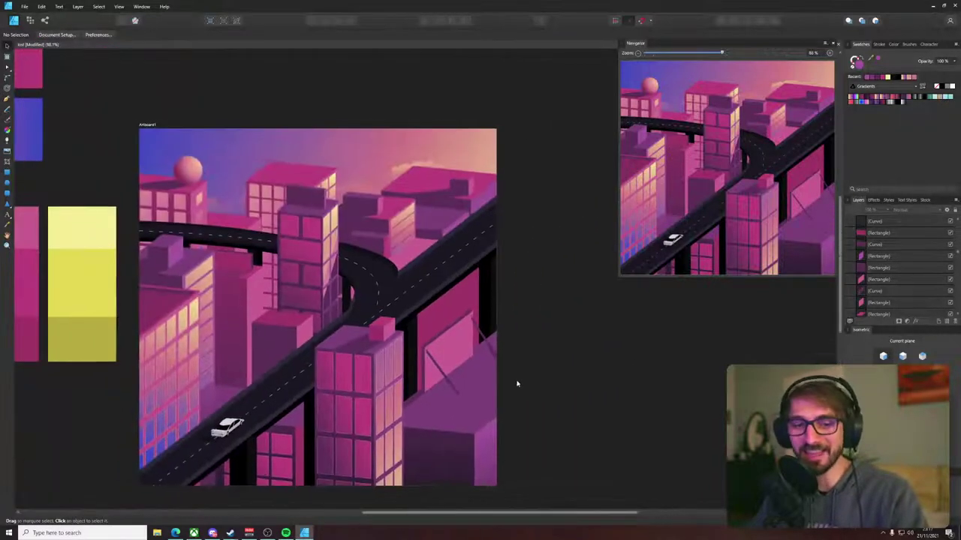
pyautogui.scroll(2, 520, 381)
pyautogui.moveTo(520, 381); pyautogui.dragTo(617, 353)
pyautogui.scroll(-1, 638, 367)
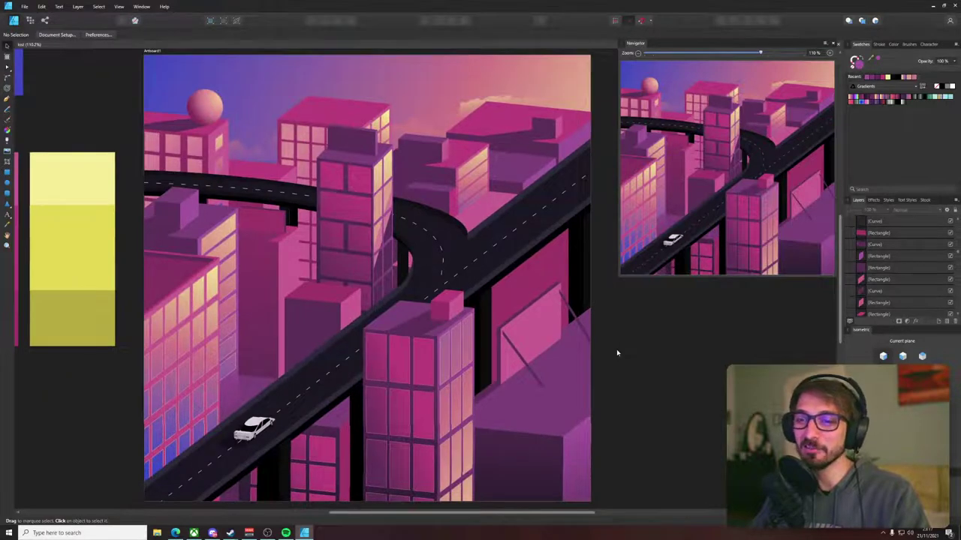
pyautogui.scroll(3, 183, 448)
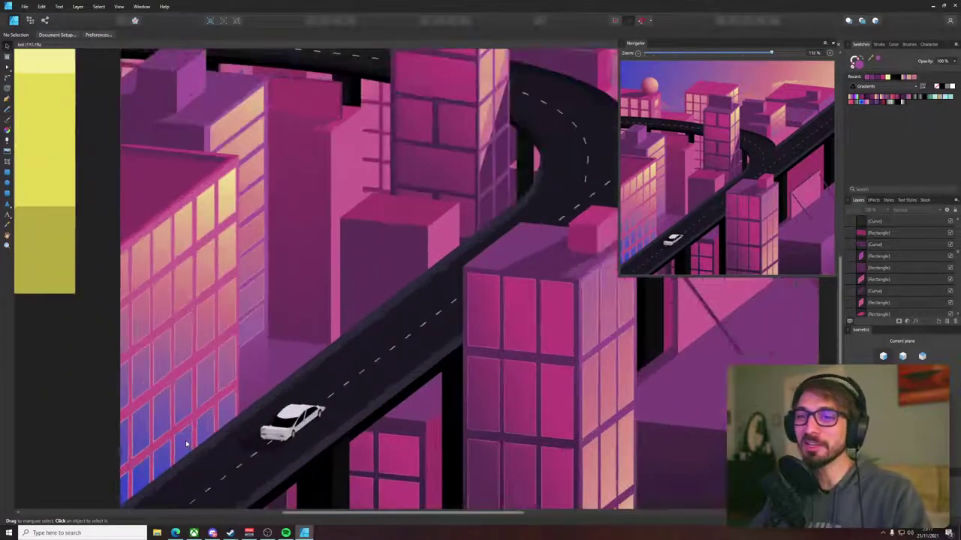
pyautogui.scroll(-4, 210, 440)
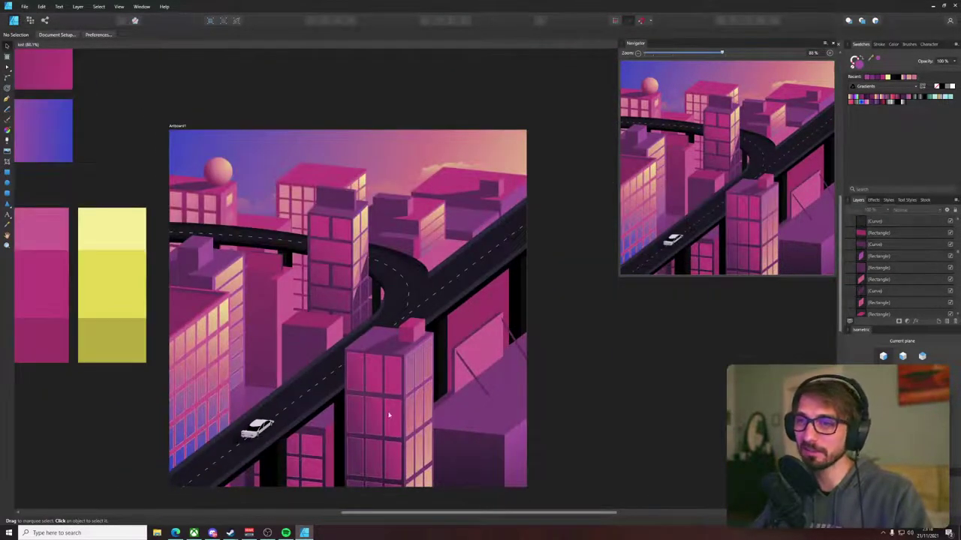
pyautogui.moveTo(480, 356); pyautogui.dragTo(136, 358)
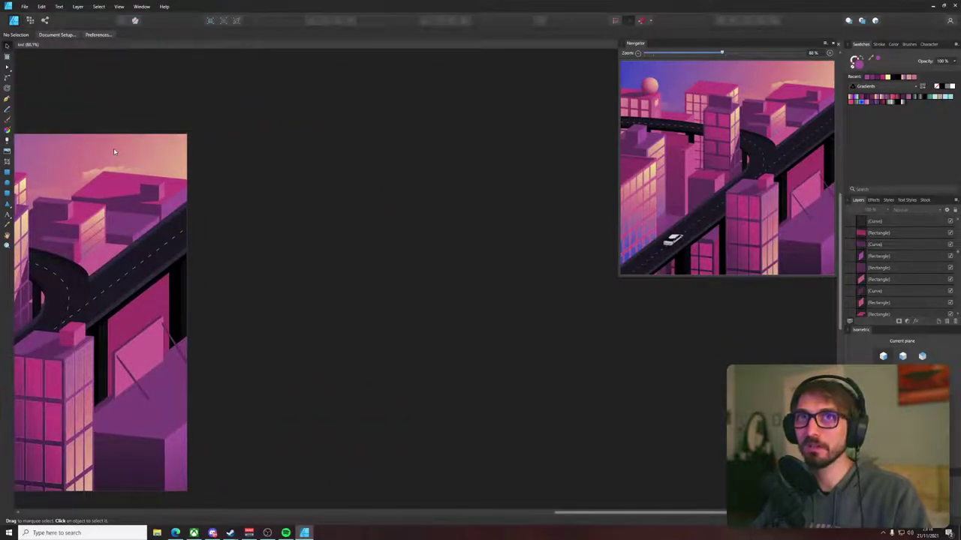
# - Create a new document from the Social Media Square Post preset, 1080 × 1080 px
pyautogui.hotkey('ctrl', 'n')
pyautogui.scroll(-3, 367, 315)
pyautogui.click(377, 284)
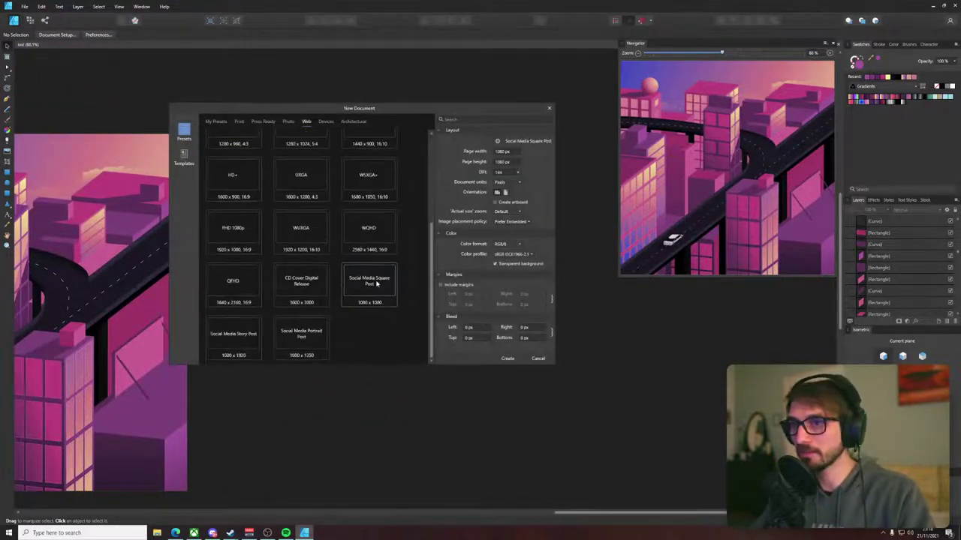
pyautogui.click(513, 360)
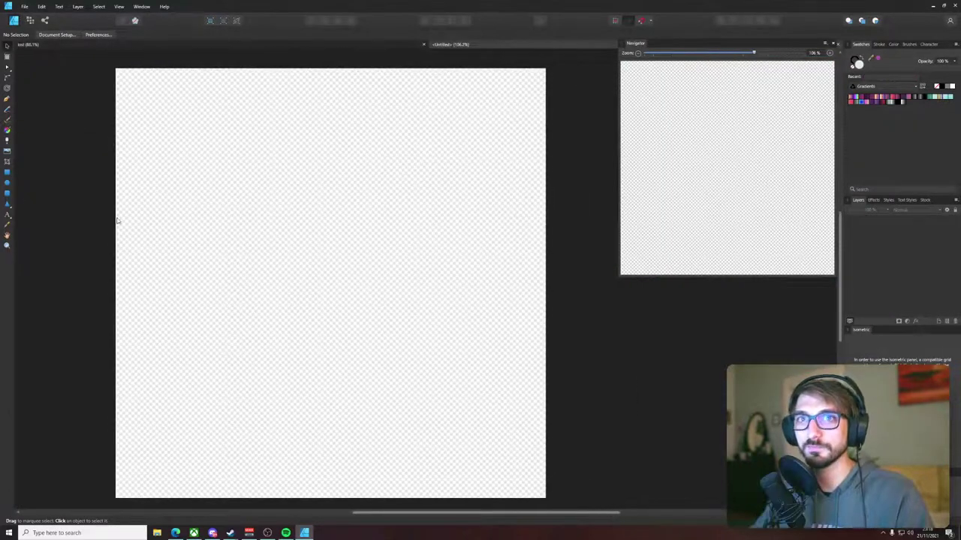
# - Draw a wide, flat-topped arch with the Pen tool across the lower half of the blank page
pyautogui.press('p')
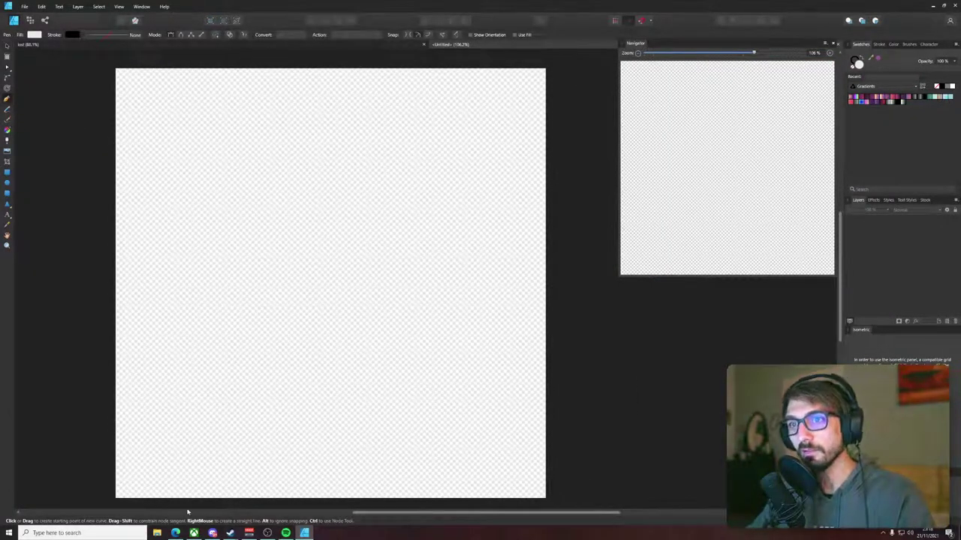
pyautogui.click(151, 498)
pyautogui.moveTo(278, 344); pyautogui.dragTo(403, 347)
pyautogui.click(514, 495)
pyautogui.moveTo(514, 495); pyautogui.dragTo(543, 487)
pyautogui.hotkey('ctrl', 'z')
pyautogui.moveTo(469, 320); pyautogui.dragTo(494, 331)
pyautogui.moveTo(535, 484); pyautogui.dragTo(533, 534)
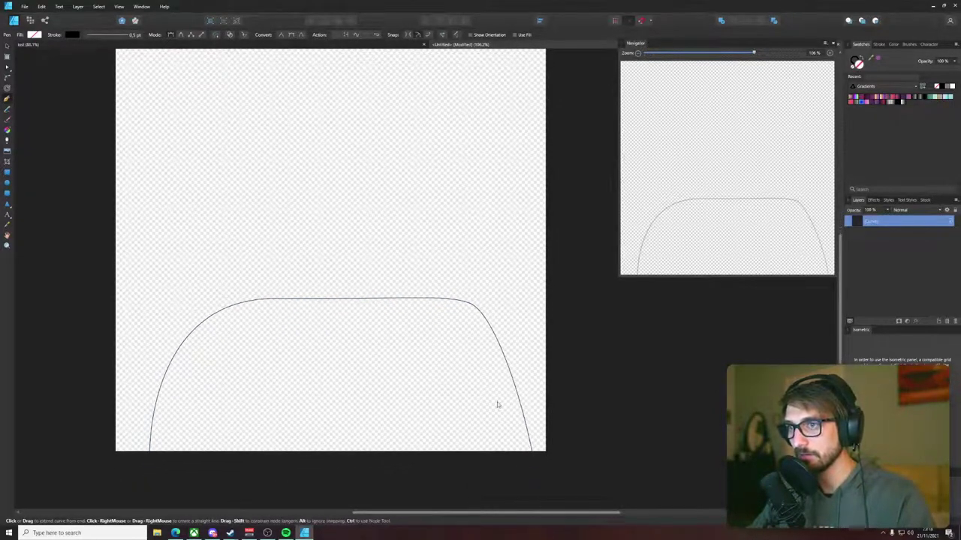
# - Duplicate the arch as a smaller copy above the original and fill both curves with white
pyautogui.press('v')
pyautogui.moveTo(400, 304); pyautogui.dragTo(399, 244)
pyautogui.moveTo(534, 238); pyautogui.dragTo(464, 268)
pyautogui.keyDown('shift'); pyautogui.click(488, 317); pyautogui.keyUp('shift')
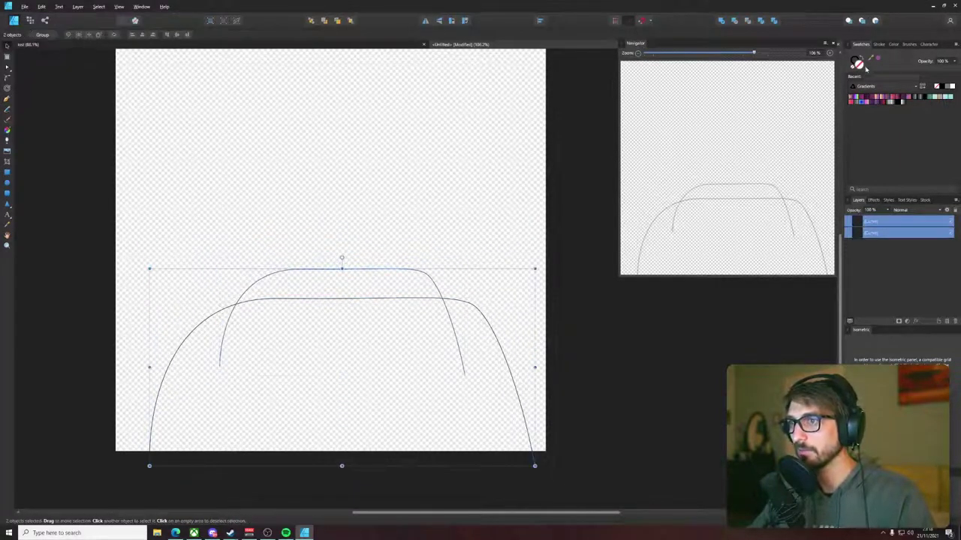
pyautogui.click(951, 87)
# - Add two more progressively smaller copies of the arch, stacked toward the page's upper half
pyautogui.moveTo(371, 274)
pyautogui.mouseDown()
pyautogui.moveTo(385, 285)
pyautogui.moveTo(382, 225)
pyautogui.mouseUp()
pyautogui.moveTo(460, 209)
pyautogui.mouseDown()
pyautogui.moveTo(358, 240)
pyautogui.moveTo(358, 215)
pyautogui.moveTo(438, 212)
pyautogui.mouseUp()
pyautogui.click(341, 280)
pyautogui.click(379, 224)
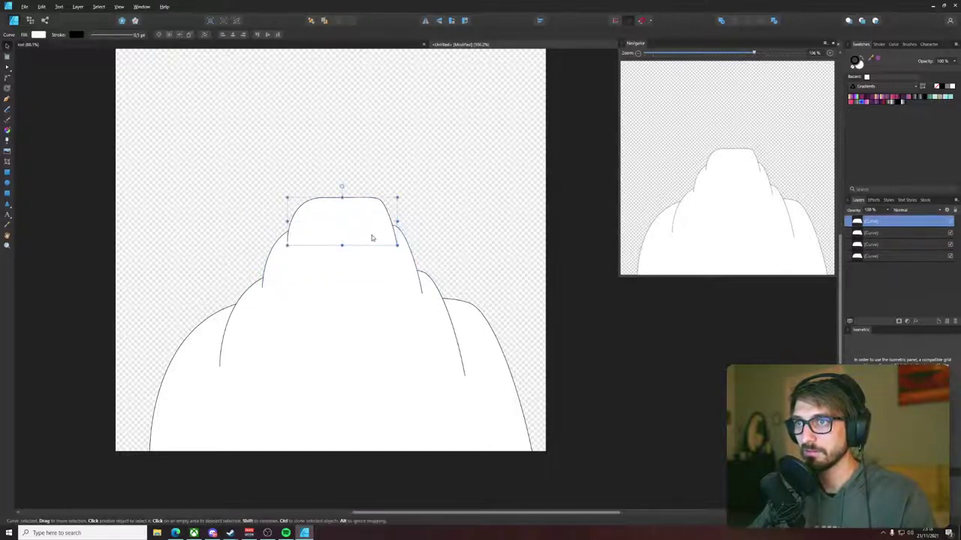
# - Reorder the stacked arches so each smaller one sits behind the larger one below it
pyautogui.click(379, 268)
pyautogui.keyDown('shift'); pyautogui.click(443, 324); pyautogui.keyUp('shift')
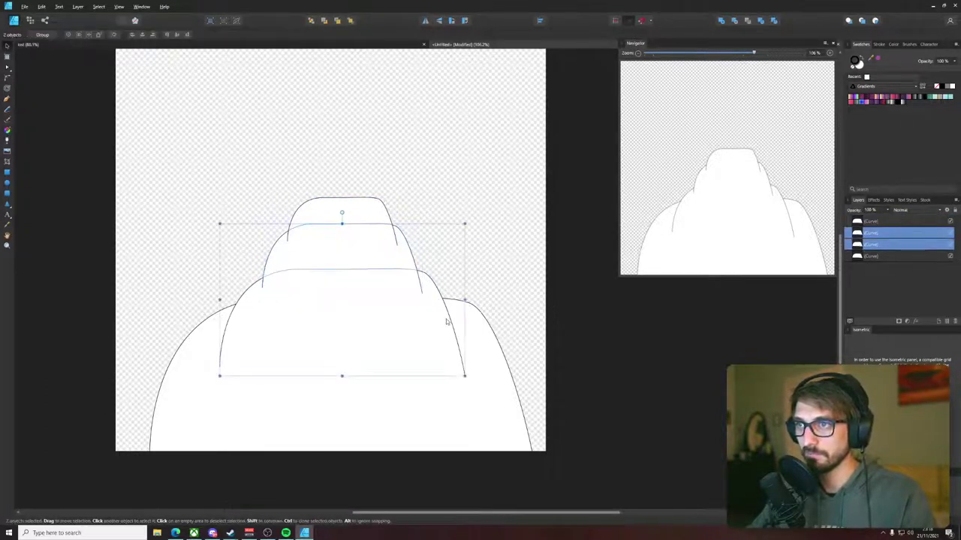
pyautogui.hotkey('ctrl', '[')
pyautogui.click(406, 219)
pyautogui.click(359, 262)
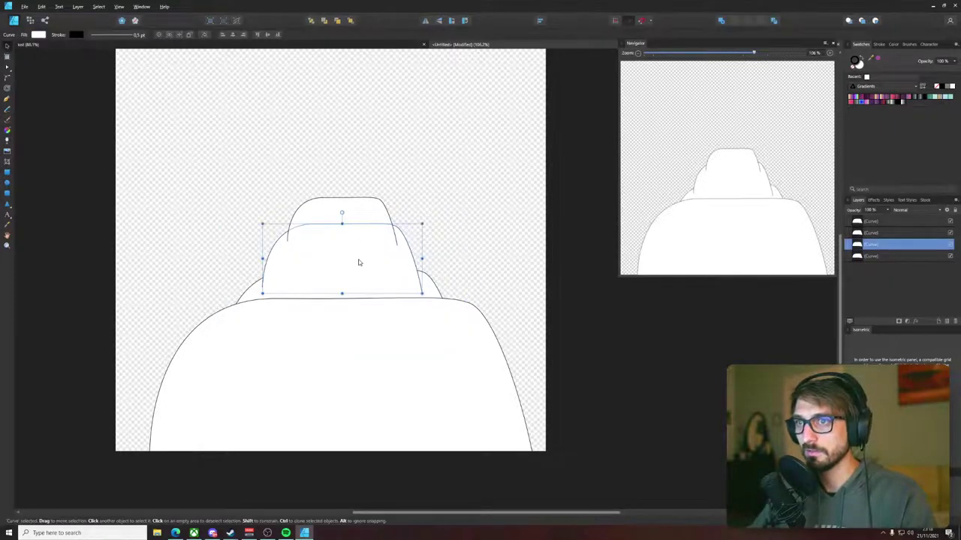
pyautogui.hotkey('ctrl', 'shift', '[')
pyautogui.click(363, 212)
pyautogui.hotkey('ctrl', 'shift', '[')
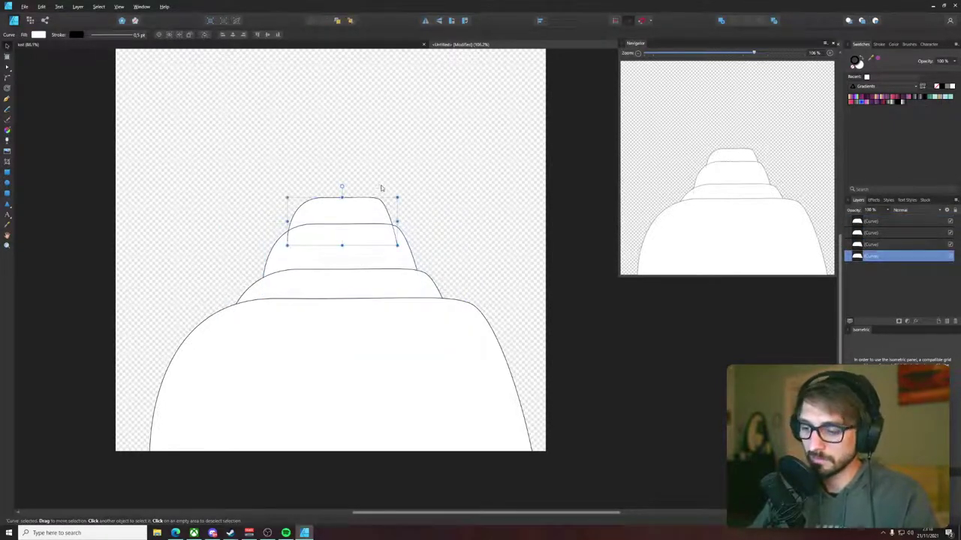
pyautogui.click(375, 193)
# - Draw an irregular curved outline with the Pen tool beyond the page's left edge, beside the arches
pyautogui.scroll(-3, 379, 194)
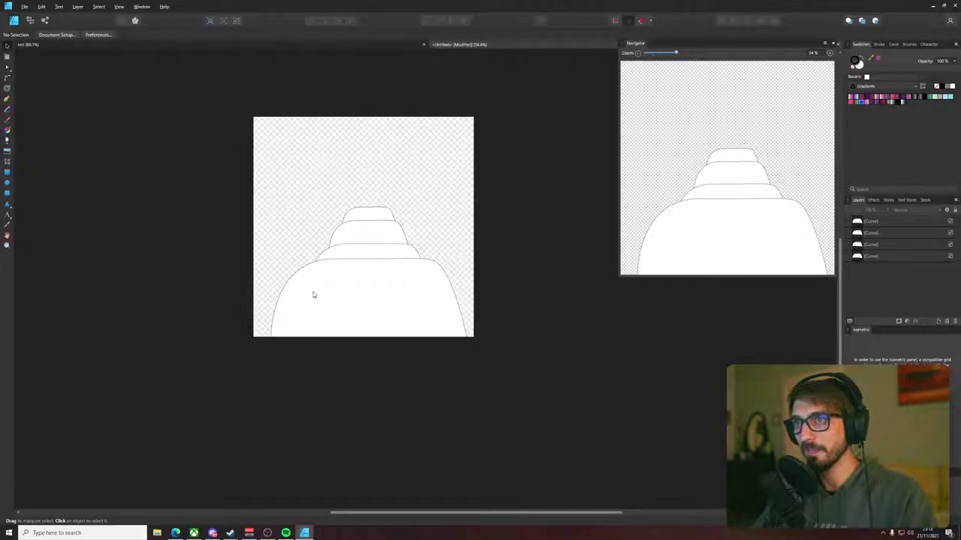
pyautogui.scroll(4, 316, 294)
pyautogui.scroll(-3, 361, 253)
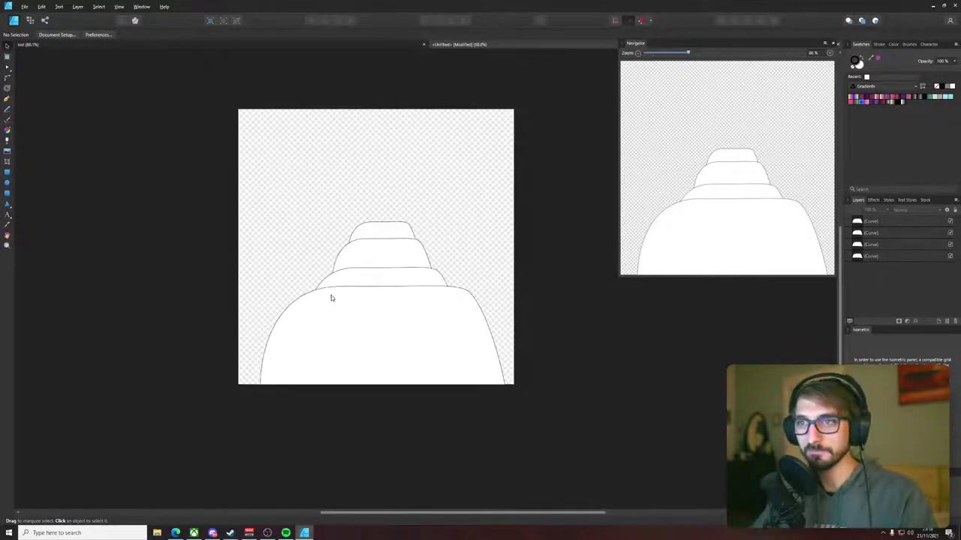
pyautogui.press('p')
pyautogui.moveTo(271, 177); pyautogui.dragTo(285, 202)
pyautogui.click(298, 199)
pyautogui.press('v')
pyautogui.press('Escape')
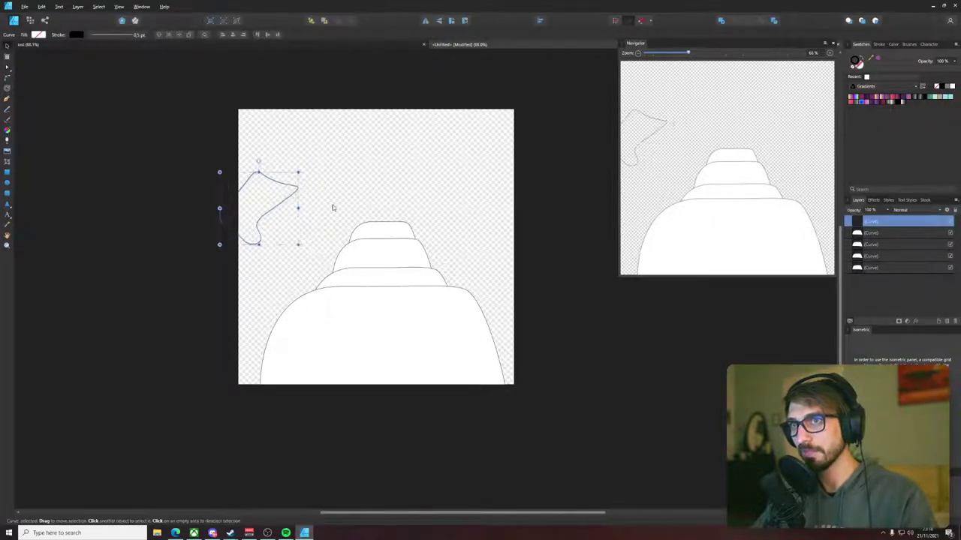
pyautogui.click(370, 175)
# - Draw a straight diagonal line between the irregular outline and the stacked arches
pyautogui.press('p')
pyautogui.moveTo(301, 248); pyautogui.dragTo(338, 195)
pyautogui.click(348, 188)
pyautogui.press('v')
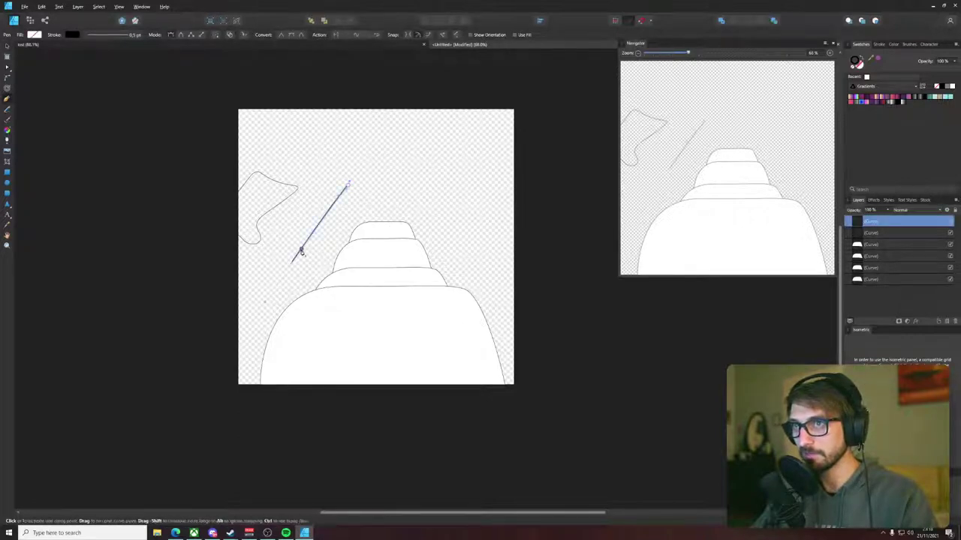
pyautogui.press('Escape')
# - Draw a narrow wavy U-shaped curve rising above the smallest arch
pyautogui.press('p')
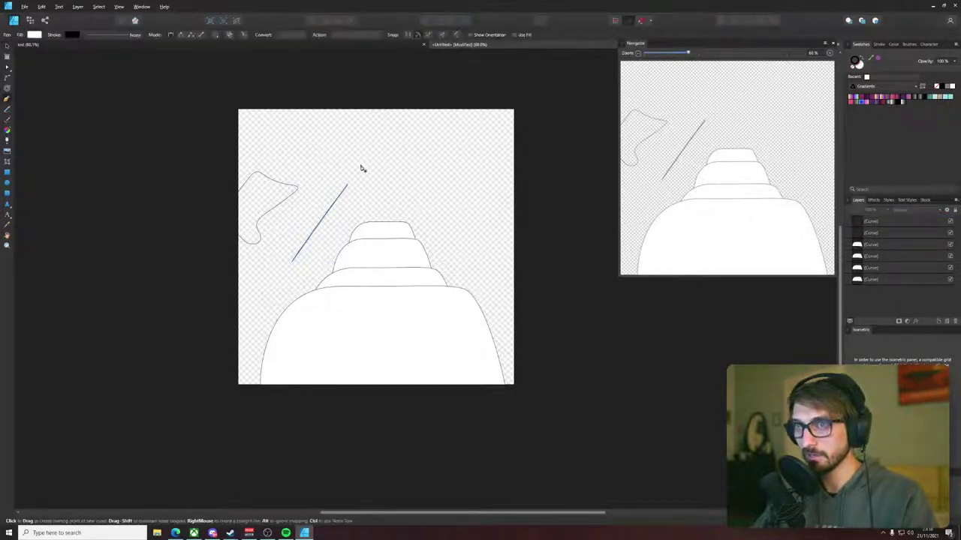
pyautogui.moveTo(362, 177); pyautogui.dragTo(372, 181)
pyautogui.moveTo(365, 224); pyautogui.dragTo(365, 225)
pyautogui.moveTo(381, 215); pyautogui.dragTo(382, 179)
pyautogui.moveTo(376, 163); pyautogui.dragTo(372, 157)
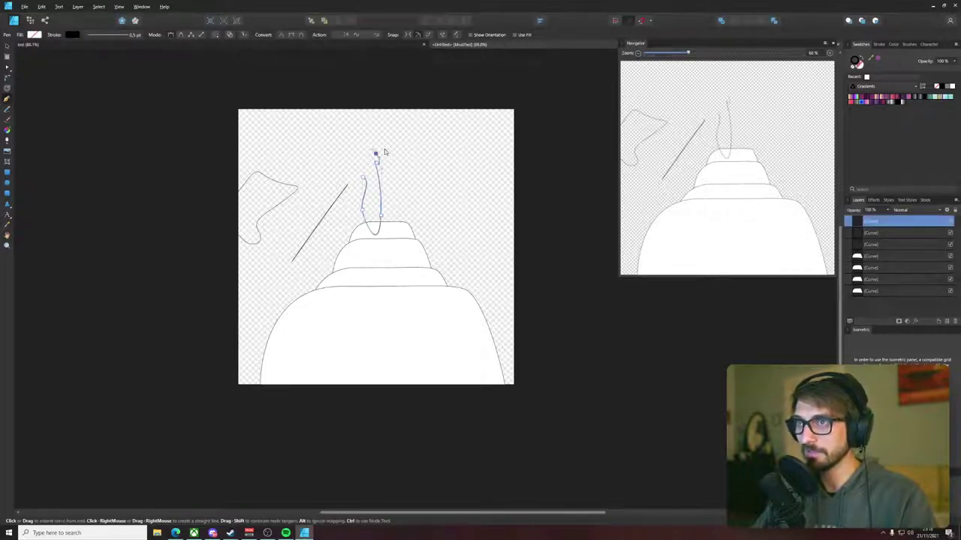
pyautogui.press('v')
pyautogui.click(394, 290)
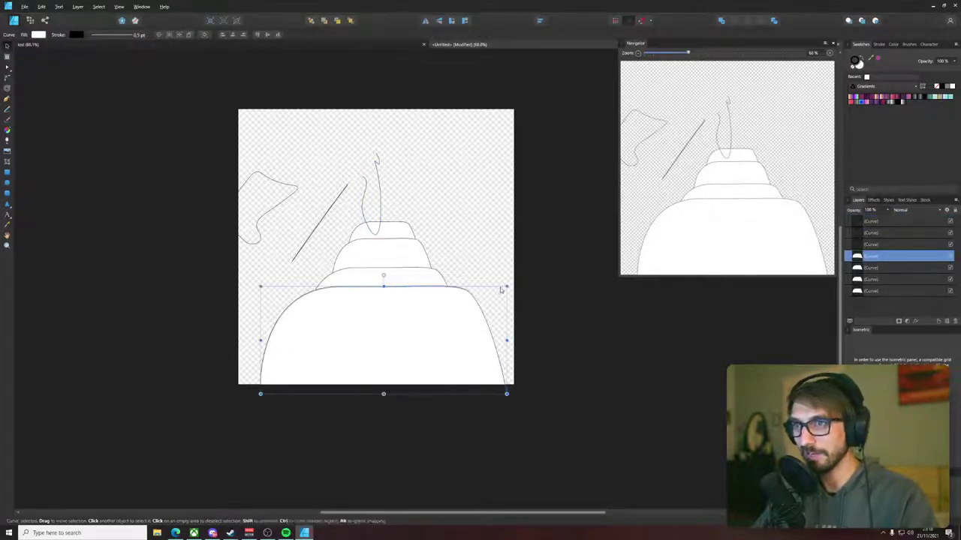
pyautogui.moveTo(508, 282)
pyautogui.mouseDown()
pyautogui.moveTo(512, 294)
pyautogui.moveTo(507, 287)
pyautogui.mouseUp()
# - Draw a long bent line from the right of the arches up past the page's upper-left corner
pyautogui.press('p')
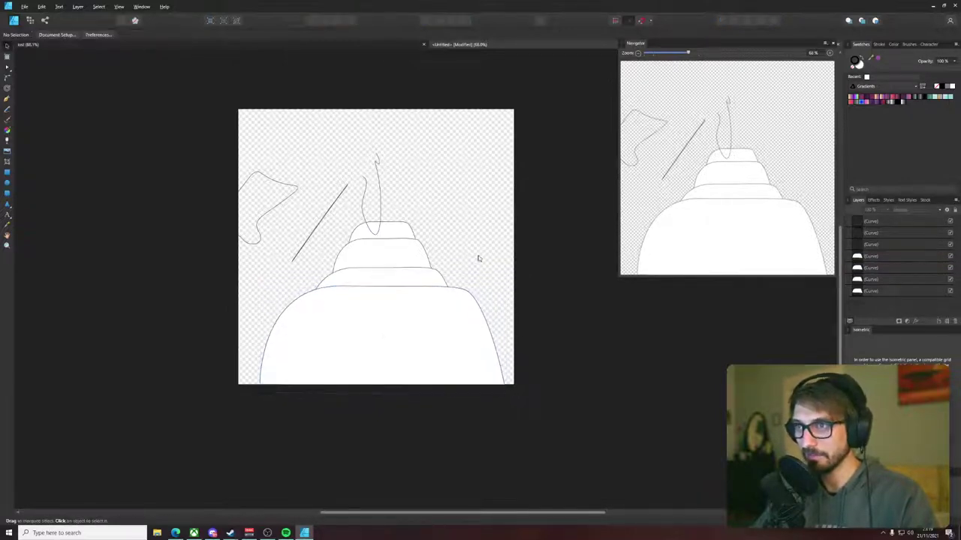
pyautogui.click(510, 323)
pyautogui.click(445, 222)
pyautogui.press('v')
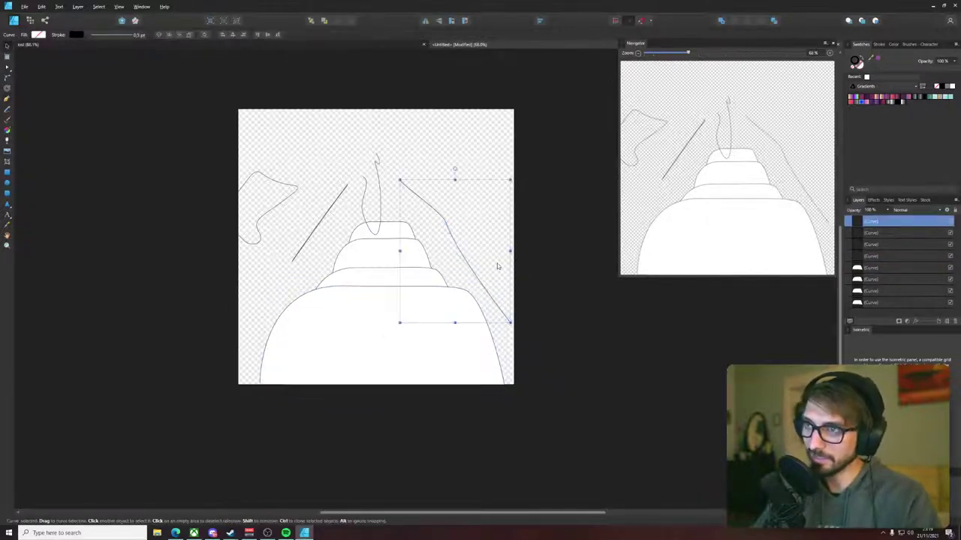
pyautogui.press('p')
pyautogui.moveTo(214, 99); pyautogui.dragTo(553, 375)
pyautogui.press('v')
# - Delete the arches and the sketched curves around them, and close the test document without saving
pyautogui.moveTo(572, 449); pyautogui.dragTo(137, 118)
pyautogui.press('Delete')
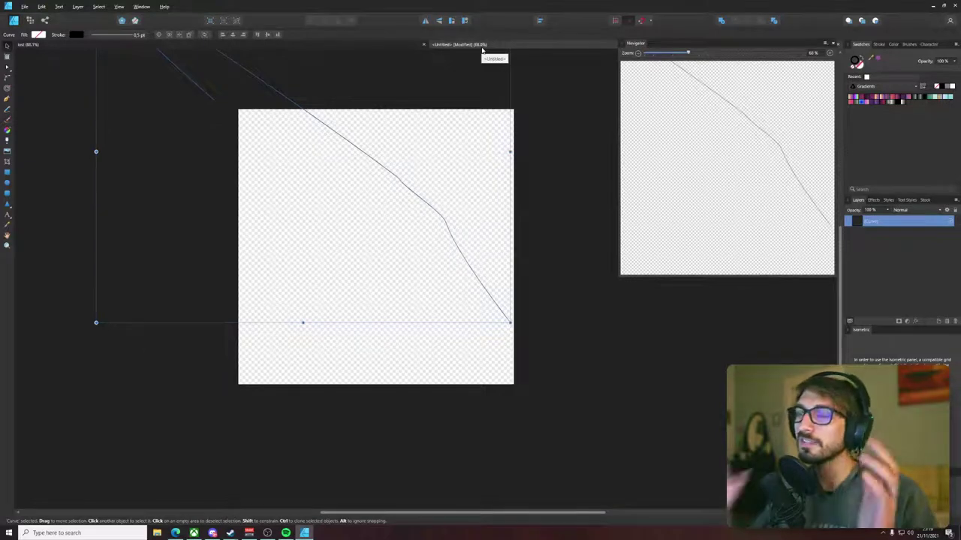
pyautogui.hotkey('ctrl', 'w')
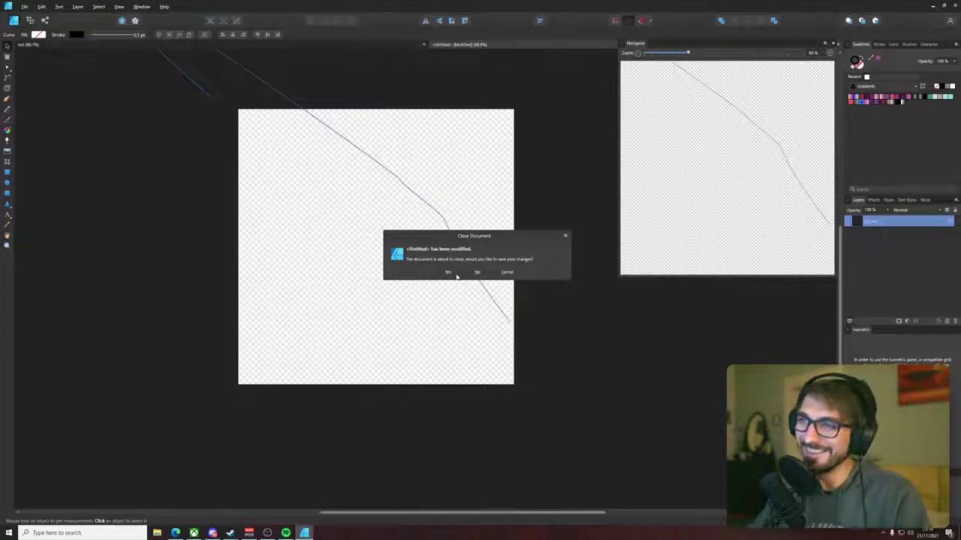
pyautogui.click(476, 271)
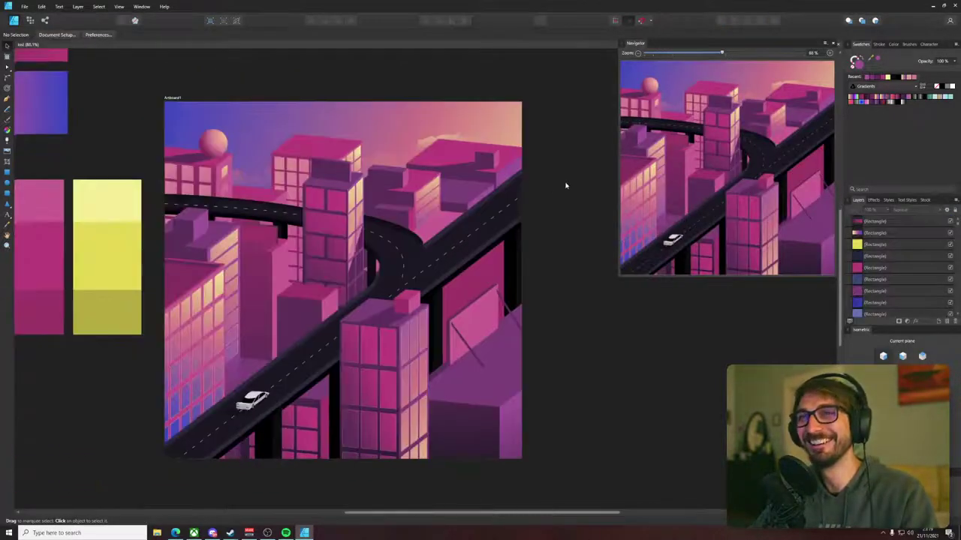
# - Draw a straight shadow line from the foot of the billboard's left strut toward the front tower, coloured with a sampled dark purple
pyautogui.scroll(1, 495, 326)
pyautogui.moveTo(497, 329); pyautogui.dragTo(530, 308)
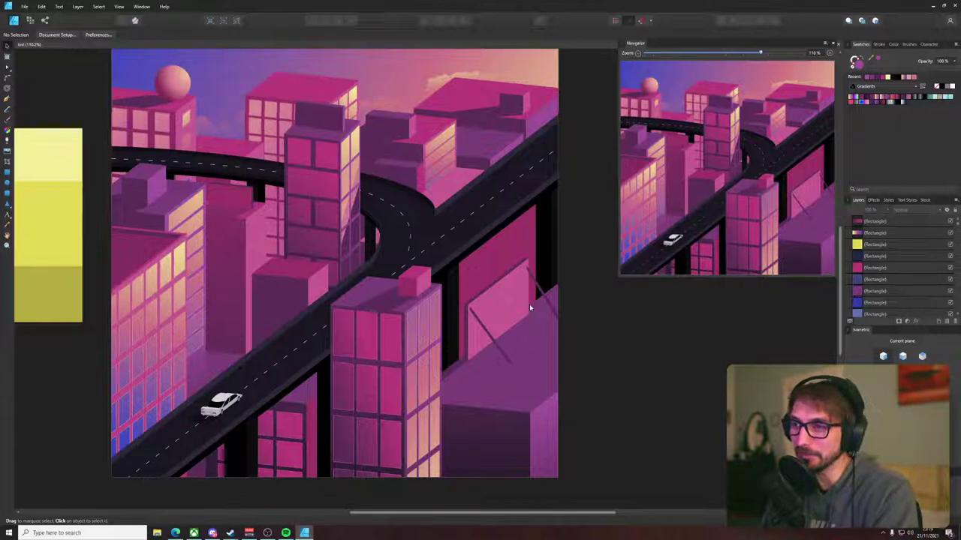
pyautogui.press('p')
pyautogui.scroll(4, 517, 375)
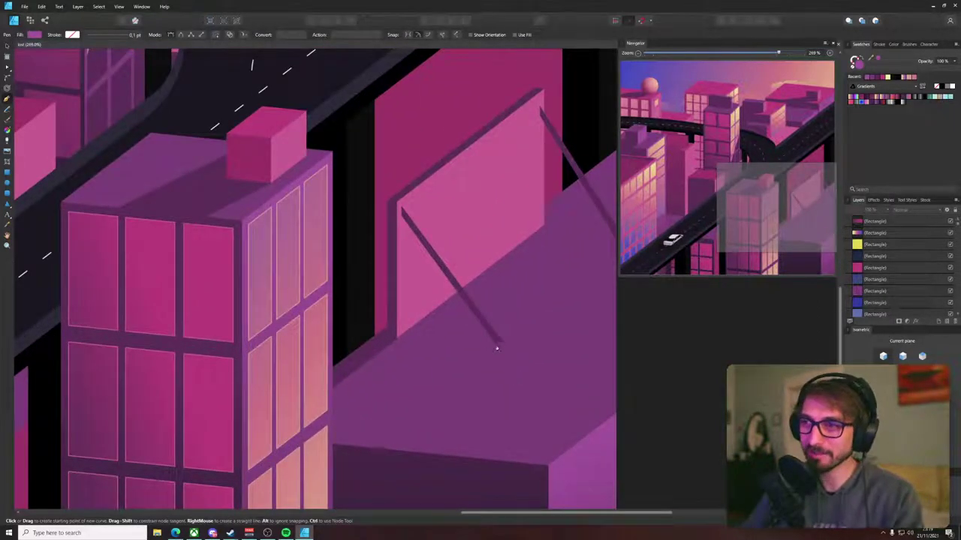
pyautogui.click(496, 345)
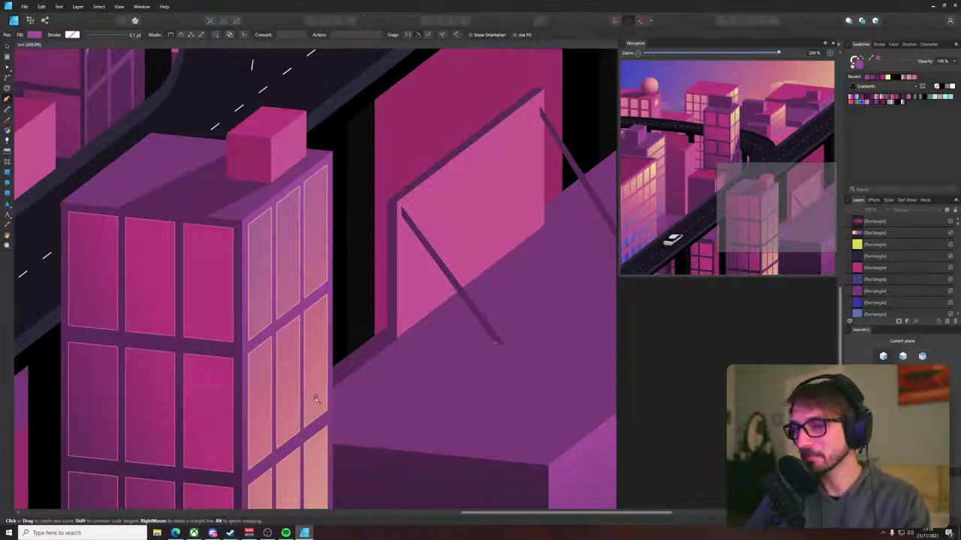
pyautogui.click(315, 397)
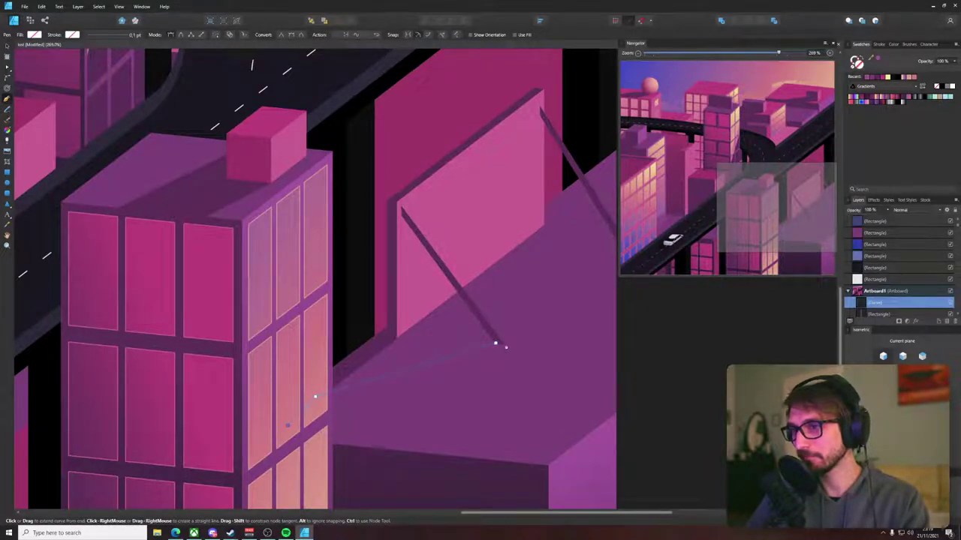
pyautogui.press('i')
pyautogui.click(390, 460)
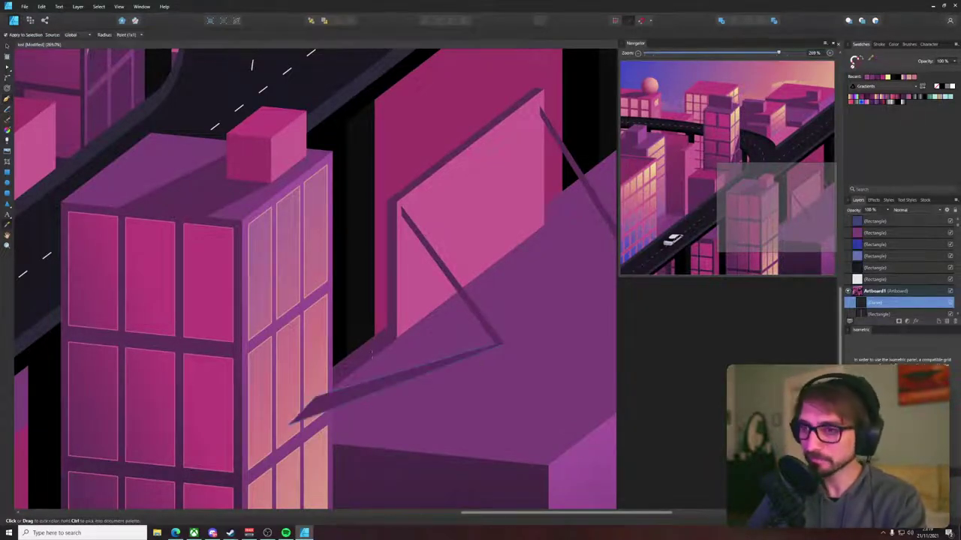
# - Move the strut's shadow down the layer stack beside the other roof shadows so it sits behind the front tower
pyautogui.press('v')
pyautogui.hotkey('ctrl', 'x')
pyautogui.click(376, 378)
pyautogui.hotkey('ctrl', 'z')
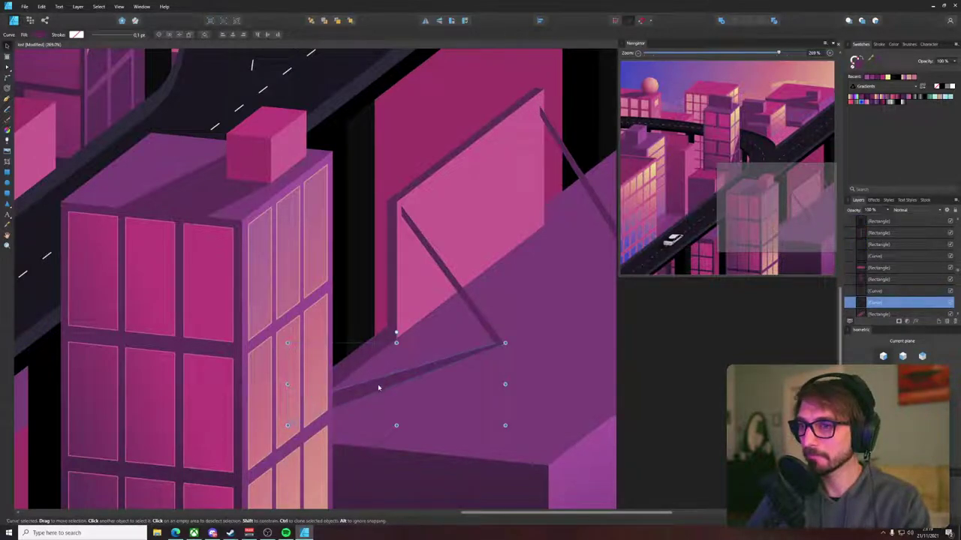
# - Duplicate the strut shadow up and across the roof so it falls from the billboard's right strut
pyautogui.moveTo(386, 387); pyautogui.dragTo(509, 300)
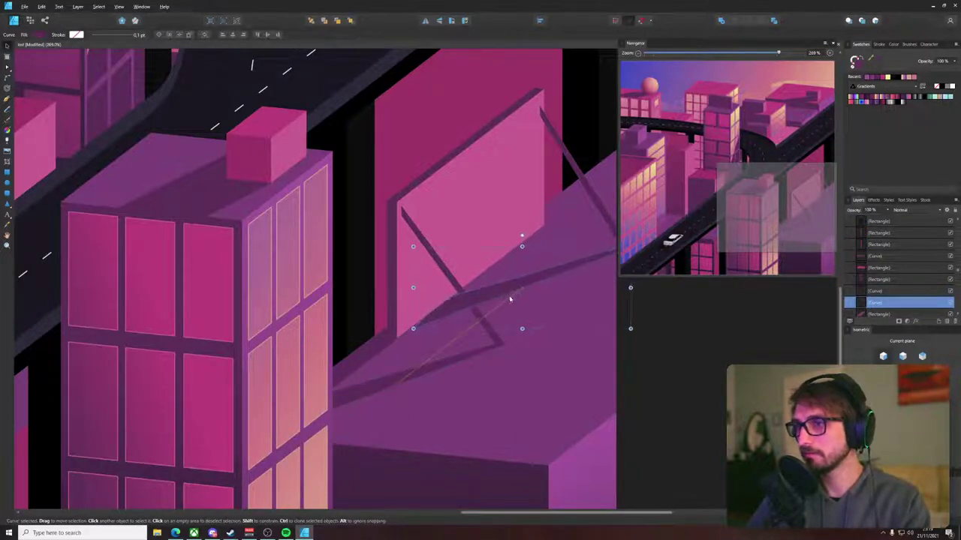
pyautogui.click(663, 401)
pyautogui.scroll(-5, 663, 399)
pyautogui.moveTo(703, 400); pyautogui.dragTo(443, 380)
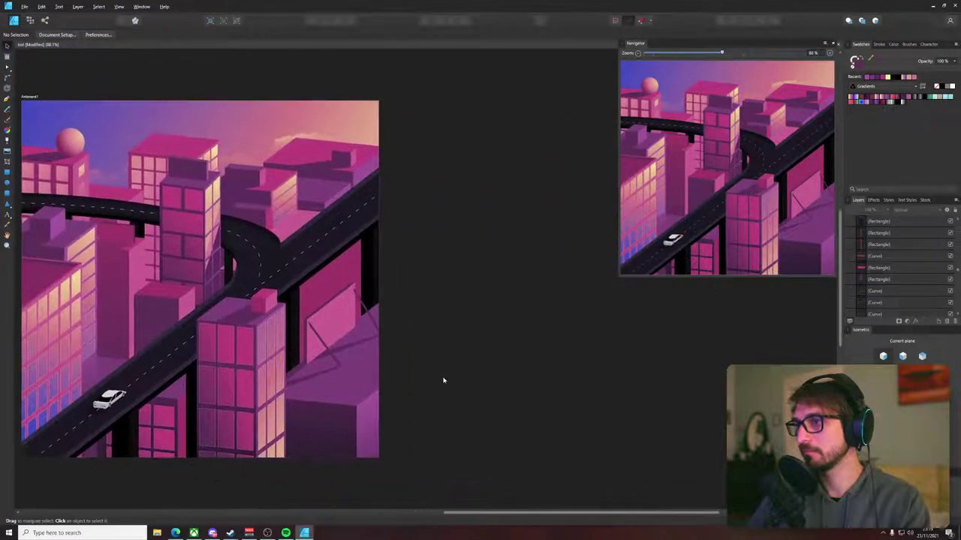
pyautogui.scroll(-2, 443, 381)
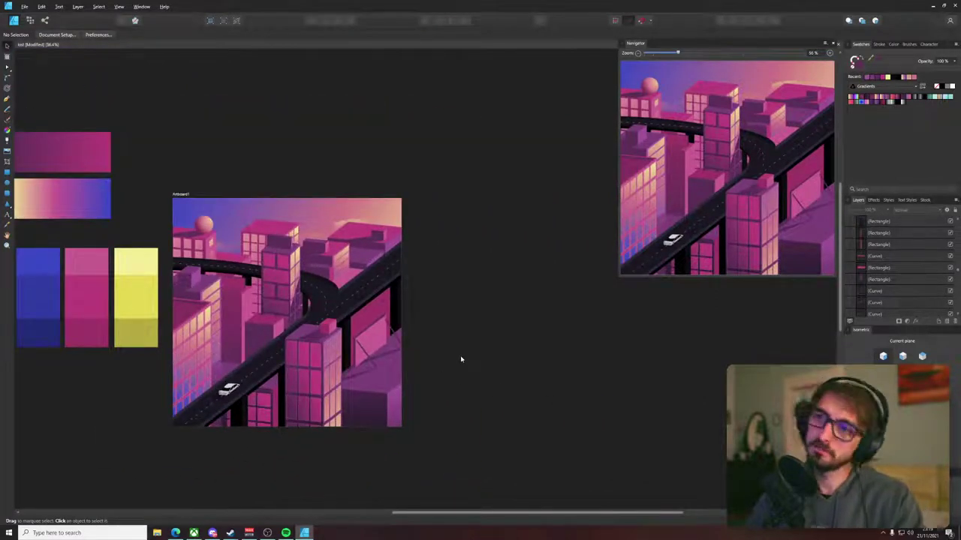
pyautogui.scroll(6, 428, 361)
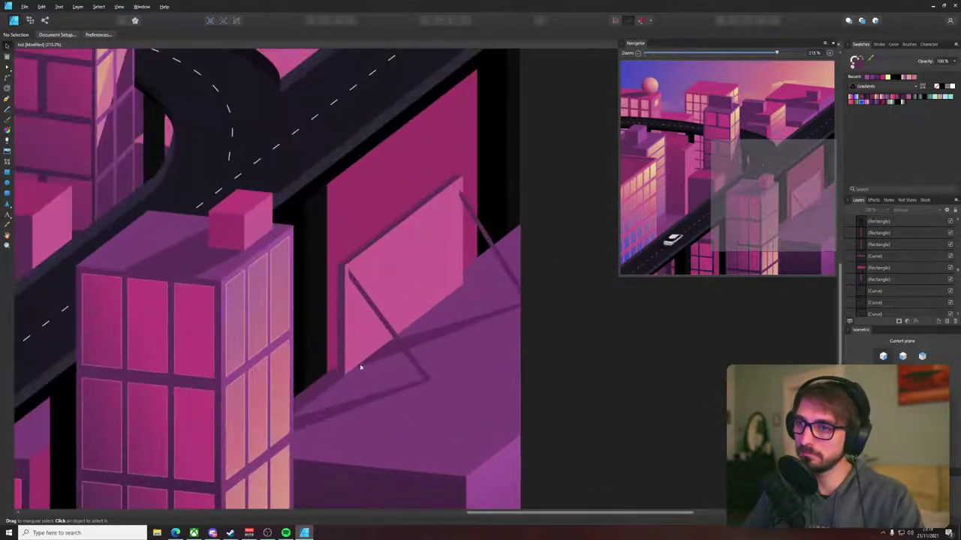
pyautogui.click(331, 386)
pyautogui.press('a')
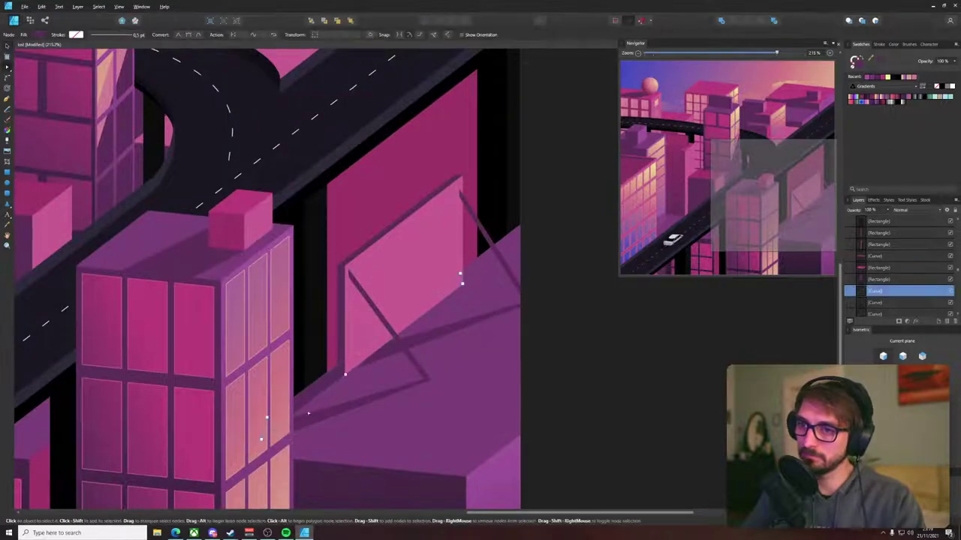
pyautogui.click(613, 368)
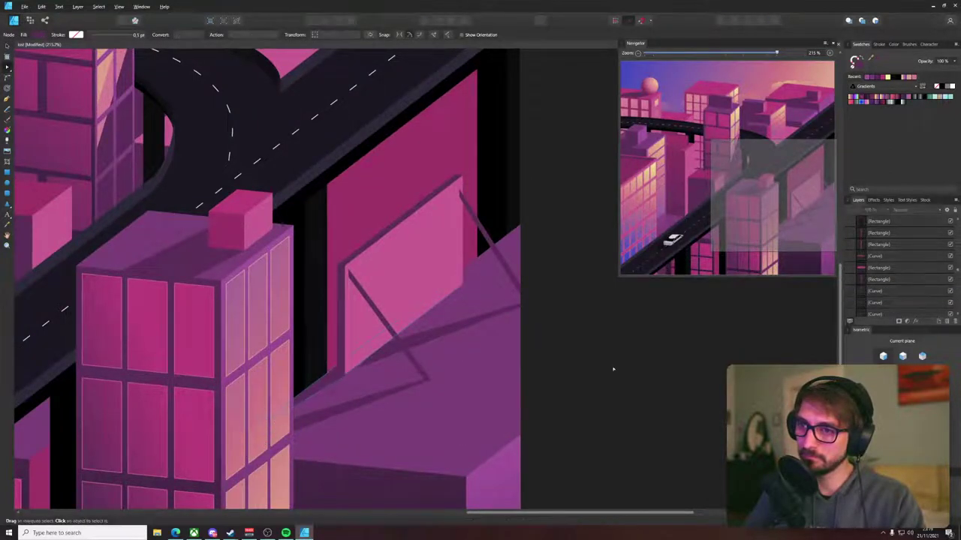
pyautogui.scroll(-5, 614, 369)
pyautogui.moveTo(639, 368); pyautogui.dragTo(497, 394)
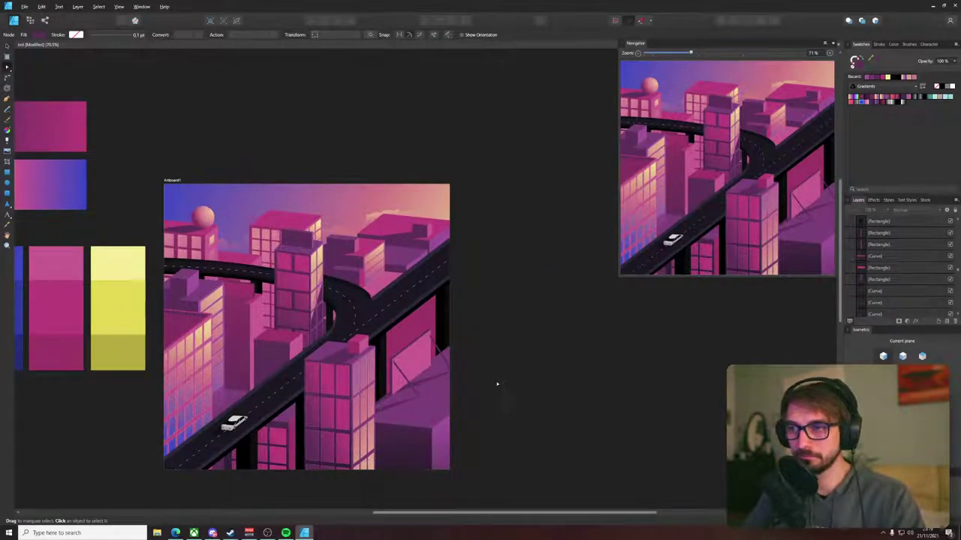
pyautogui.moveTo(505, 373); pyautogui.dragTo(537, 426)
# - Add the art text PIZZA on the front face of the rooftop sign on the tall central building
pyautogui.scroll(6, 289, 266)
pyautogui.scroll(5, 413, 328)
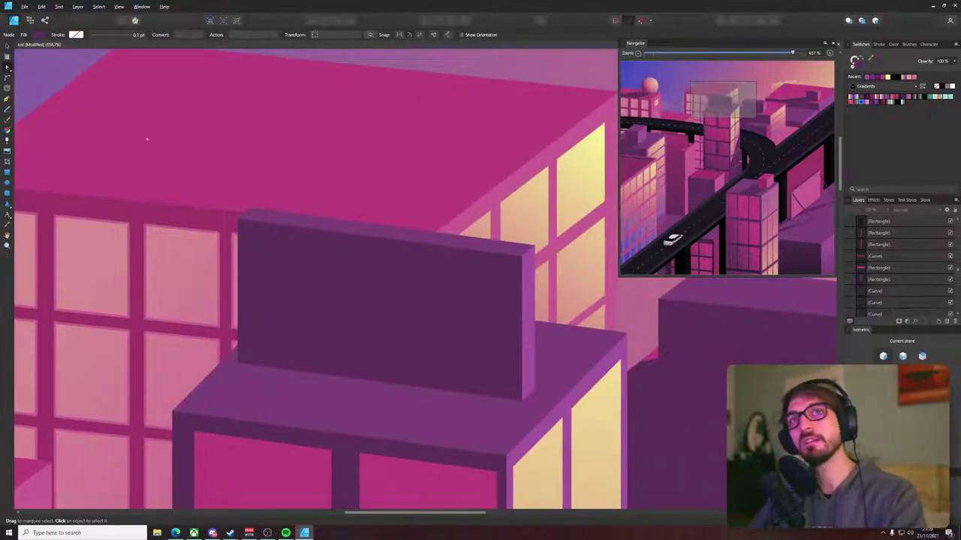
pyautogui.press('t')
pyautogui.click(278, 306)
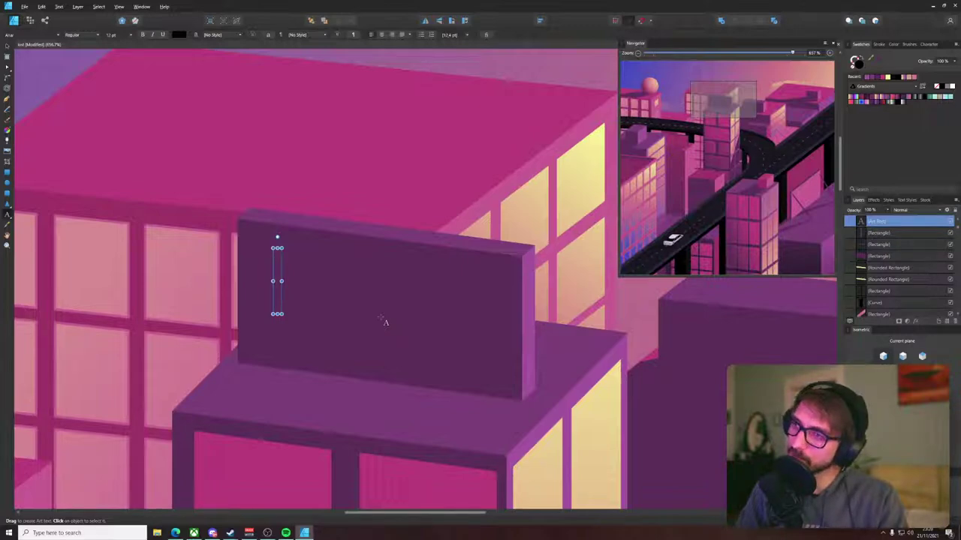
pyautogui.write('P')
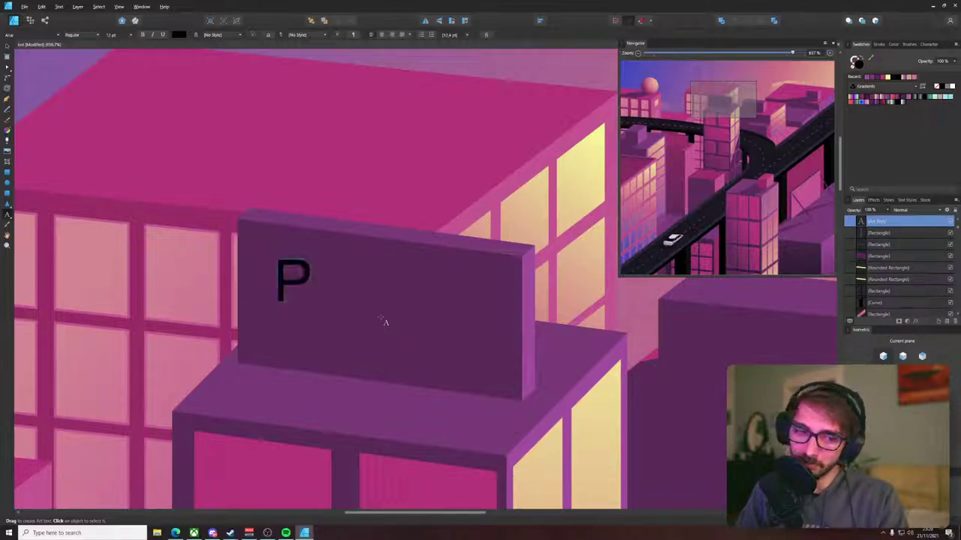
pyautogui.write('IZZA')
pyautogui.press('Escape')
pyautogui.press('v')
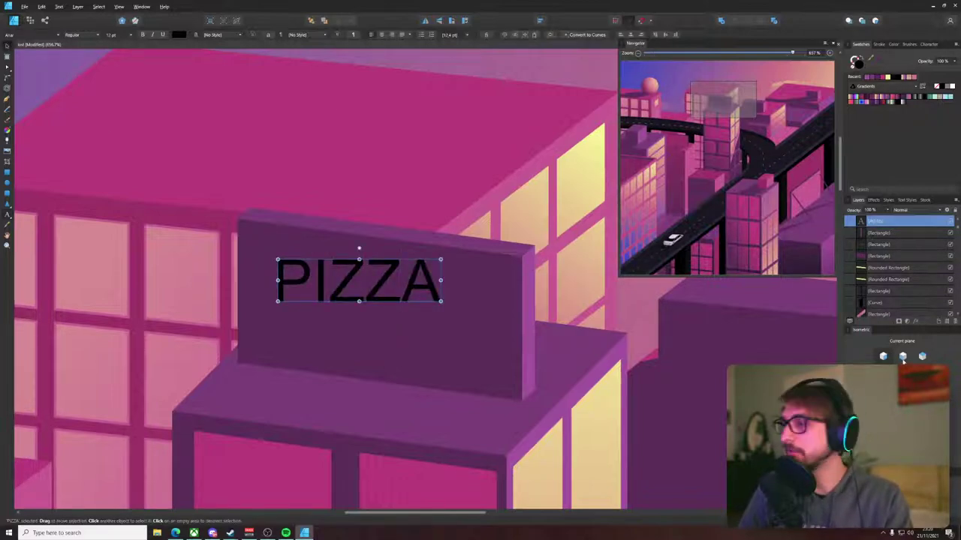
# - Fit the PIZZA text to the sign's isometric plane and shear it to run parallel with the sign's bottom edge
pyautogui.click(903, 357)
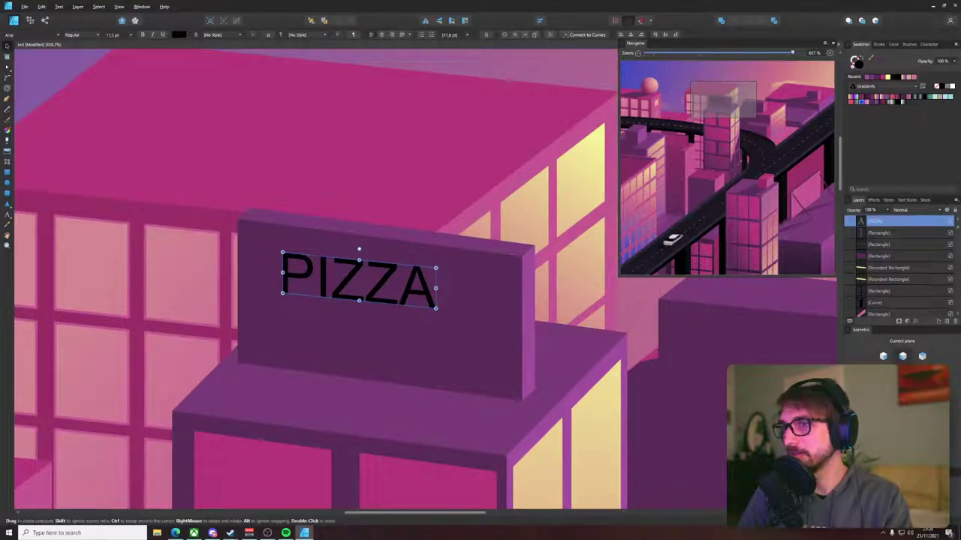
pyautogui.moveTo(420, 321); pyautogui.dragTo(420, 402)
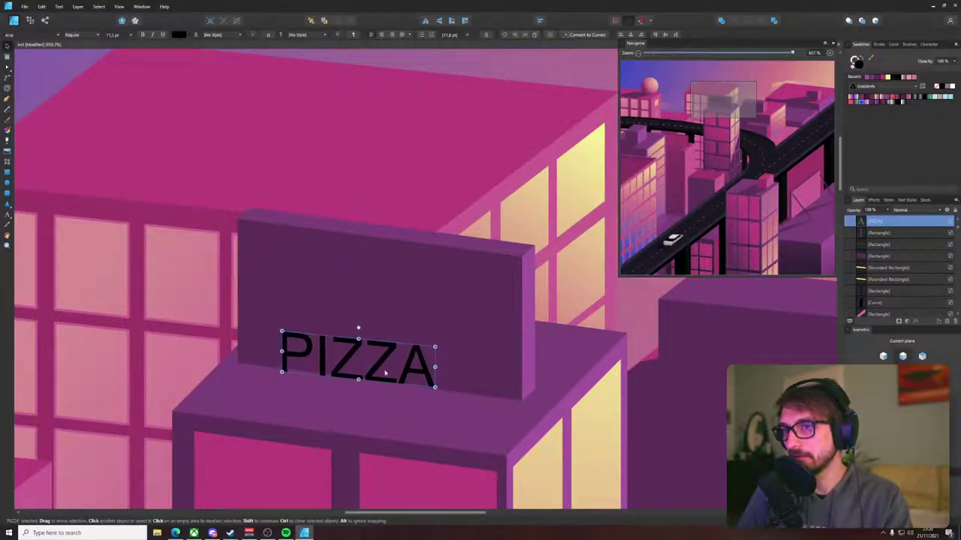
pyautogui.scroll(4, 386, 376)
pyautogui.moveTo(221, 315); pyautogui.dragTo(222, 297)
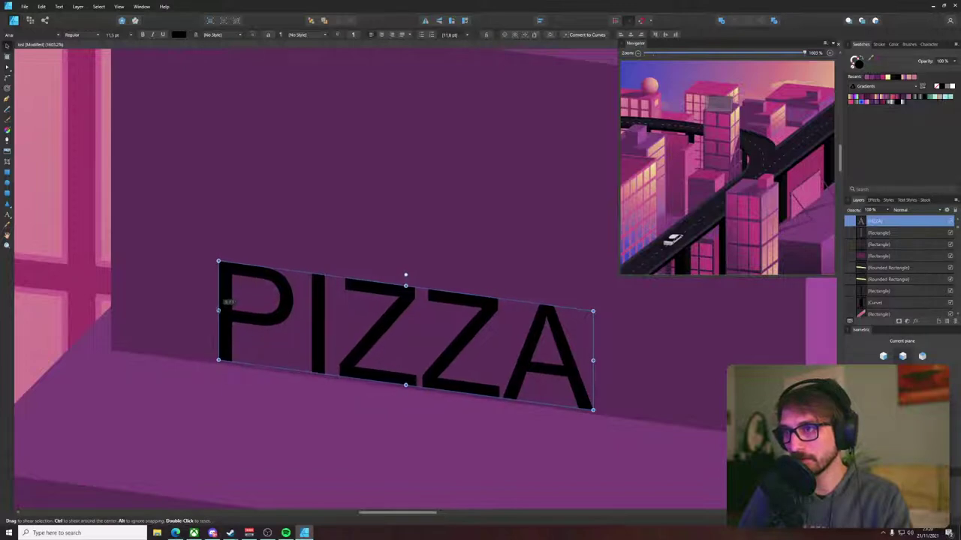
pyautogui.scroll(-4, 219, 302)
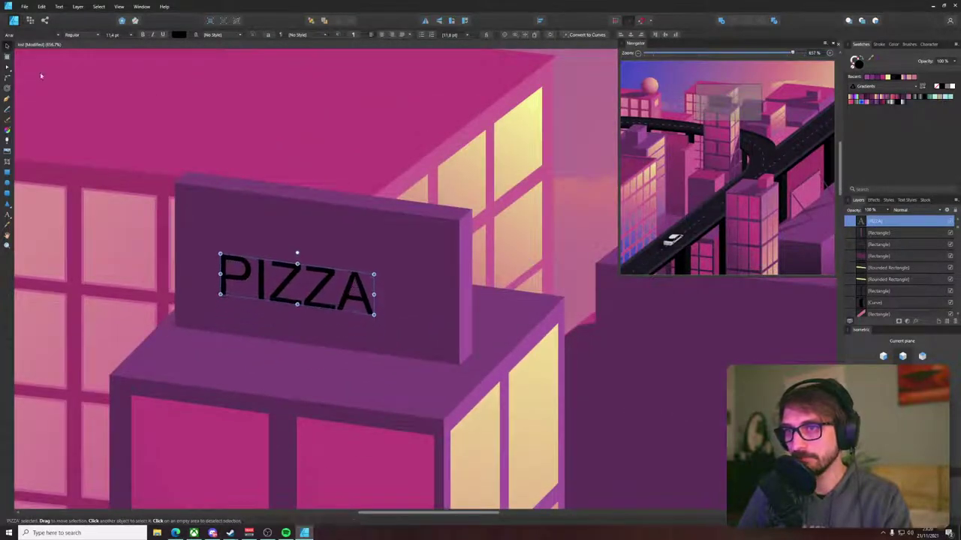
# - Preview the installed fonts on the PIZZA text, going through the font list from Arial to Leelawadee UI
pyautogui.click(46, 35)
pyautogui.press('Down')
pyautogui.press('Down')
pyautogui.press('Down')
pyautogui.press('Down')
pyautogui.press('Down')
pyautogui.press('Down')
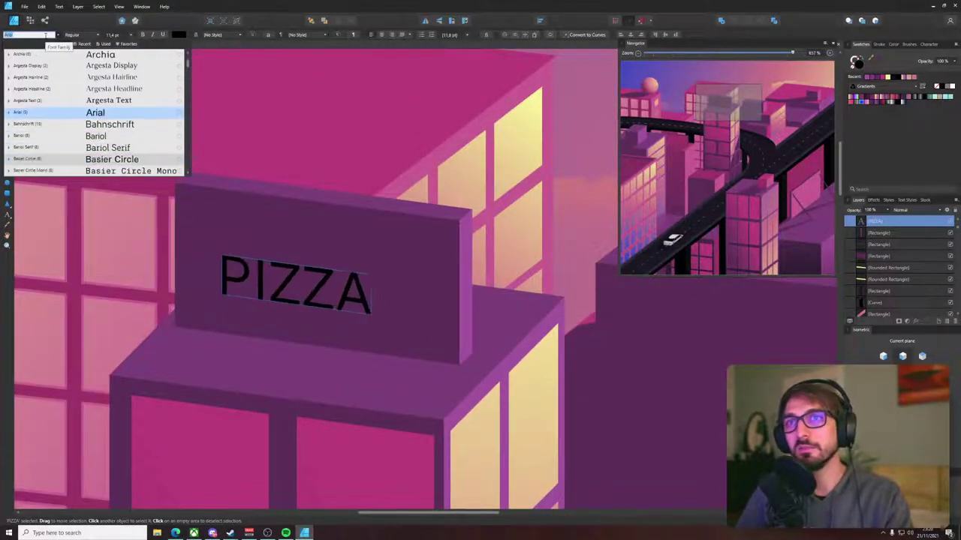
pyautogui.press('Down')
pyautogui.press('Down')
pyautogui.press('Down')
pyautogui.press('Down')
pyautogui.press('Down')
pyautogui.press('Down')
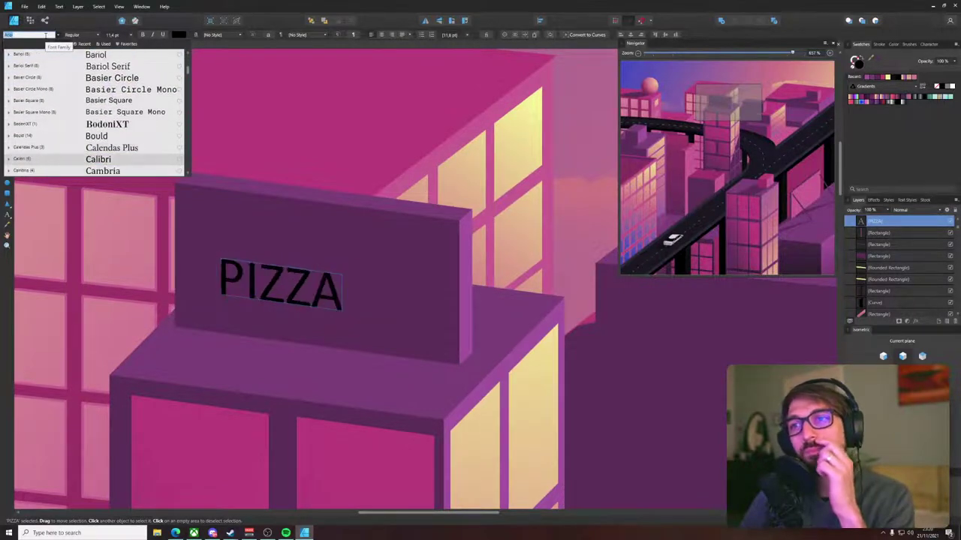
pyautogui.press('Down')
pyautogui.press('Down')
pyautogui.press('Down')
pyautogui.press('Down')
pyautogui.press('Down')
pyautogui.press('Down')
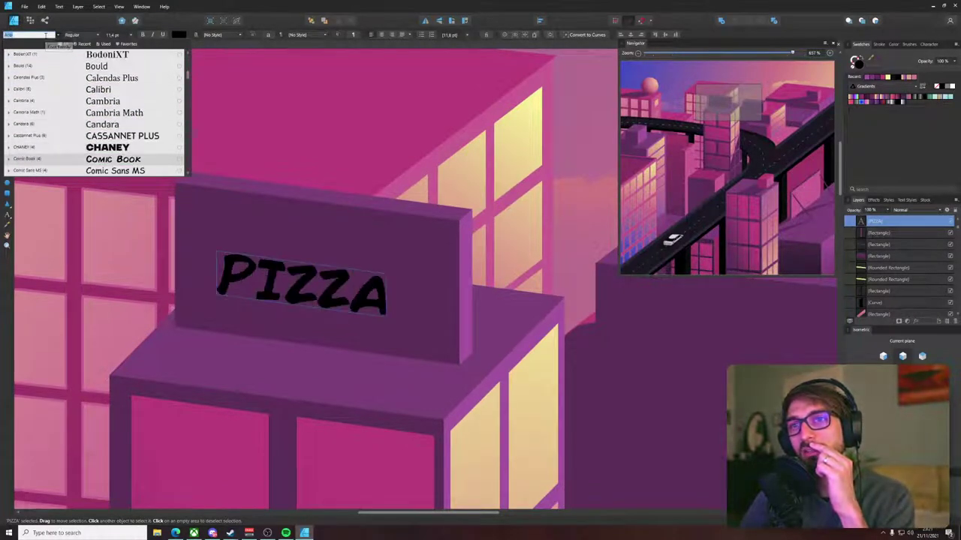
pyautogui.press('Down')
pyautogui.press('Down')
pyautogui.press('Down')
pyautogui.press('Down')
pyautogui.press('Down')
pyautogui.press('Down')
pyautogui.press('Down')
pyautogui.press('Down')
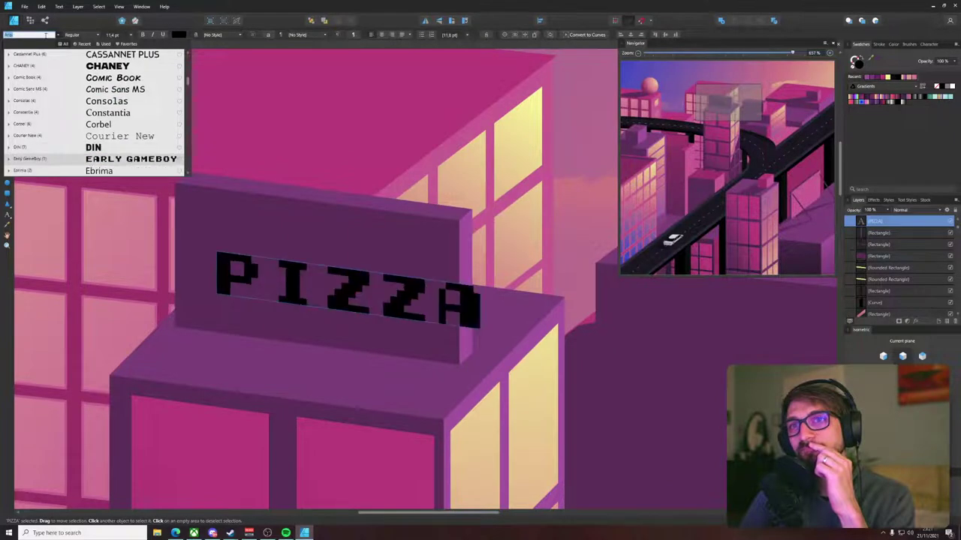
pyautogui.press('Down')
pyautogui.press('Down')
pyautogui.press('Down')
pyautogui.press('Down')
pyautogui.press('Down')
pyautogui.press('Down')
pyautogui.press('Down')
pyautogui.press('Down')
pyautogui.press('Down')
pyautogui.press('Down')
pyautogui.press('Down')
pyautogui.press('Down')
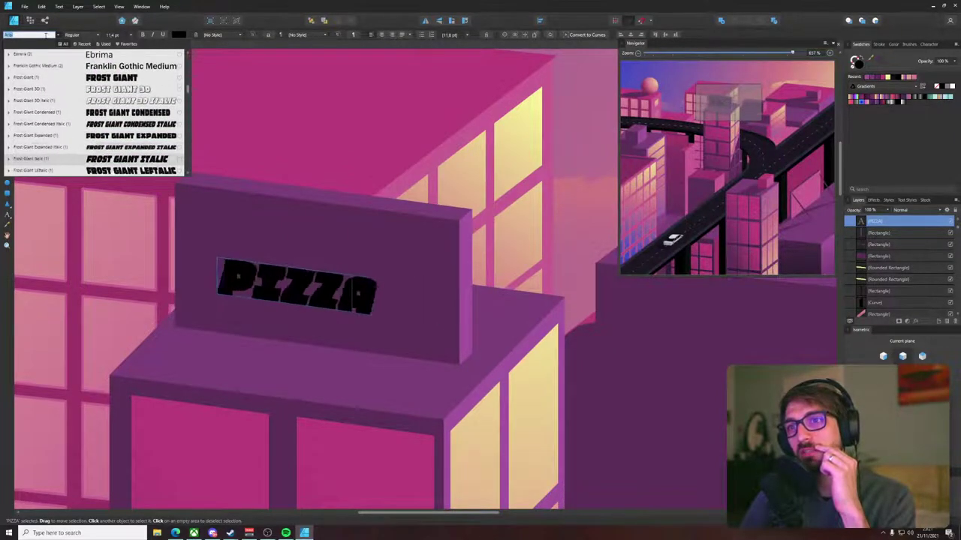
pyautogui.press('Down')
pyautogui.press('Down')
pyautogui.press('Down')
pyautogui.press('Down')
pyautogui.press('Down')
pyautogui.press('Down')
pyautogui.press('Down')
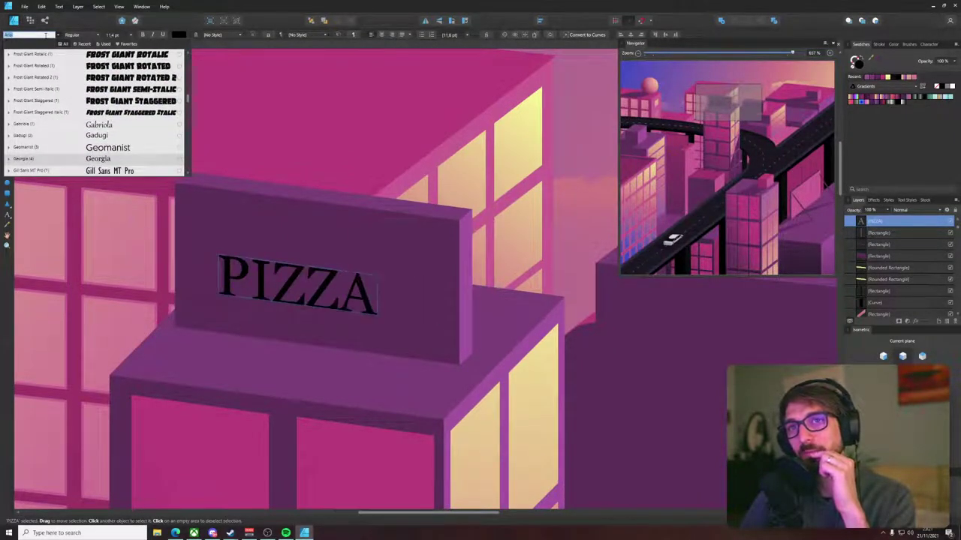
pyautogui.press('Down')
pyautogui.press('Down')
pyautogui.press('Down')
pyautogui.press('Down')
pyautogui.press('Down')
pyautogui.press('Down')
pyautogui.press('Down')
pyautogui.press('Down')
pyautogui.press('Down')
pyautogui.press('Down')
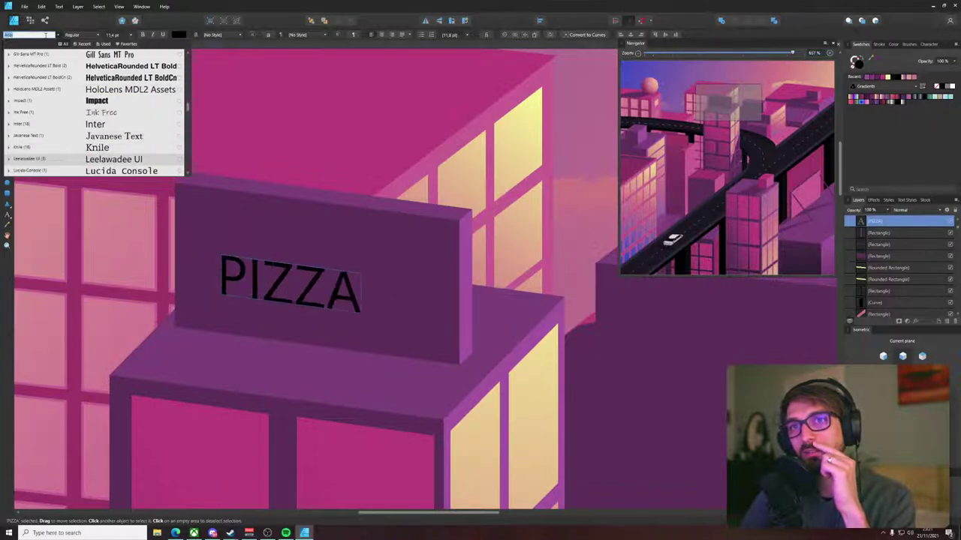
# - Set the PIZZA text's font to Margin and enlarge and centre it to fill most of the sign's face
pyautogui.write('marg')
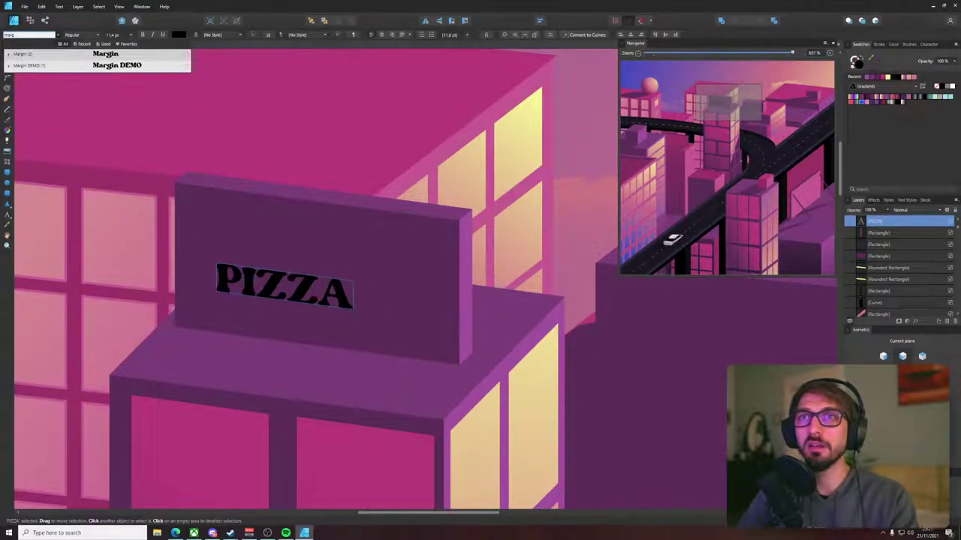
pyautogui.press('Return')
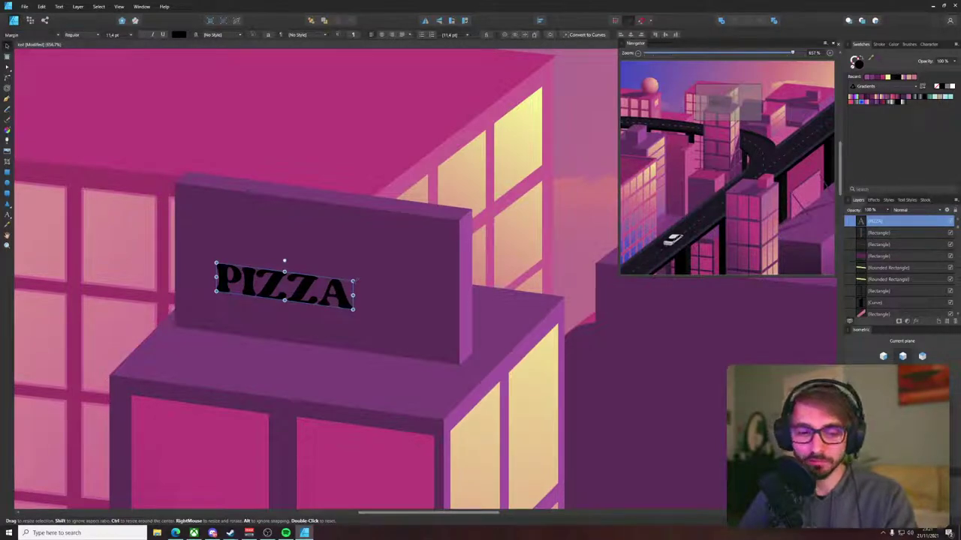
pyautogui.moveTo(353, 282); pyautogui.dragTo(406, 250)
pyautogui.moveTo(382, 293); pyautogui.dragTo(413, 279)
pyautogui.scroll(-6, 412, 280)
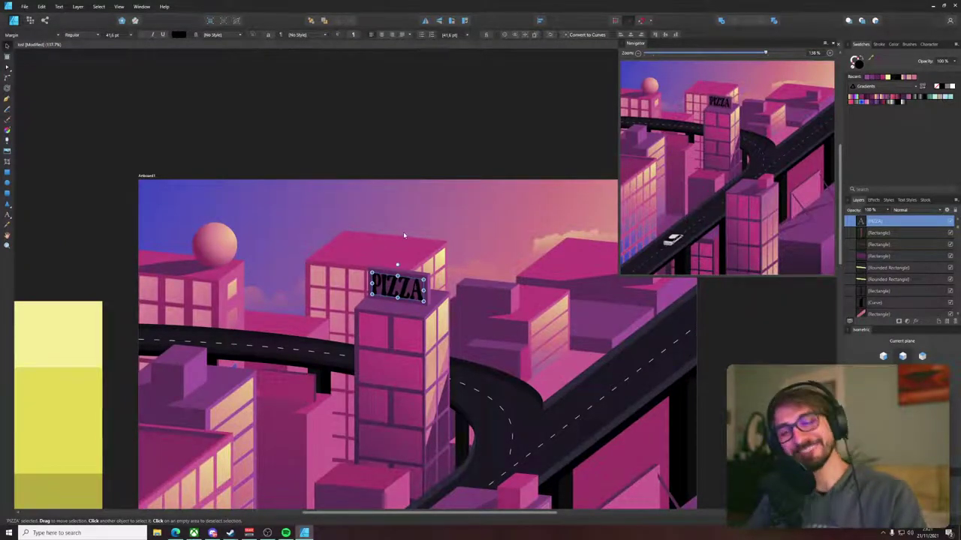
pyautogui.moveTo(319, 237); pyautogui.dragTo(293, 238)
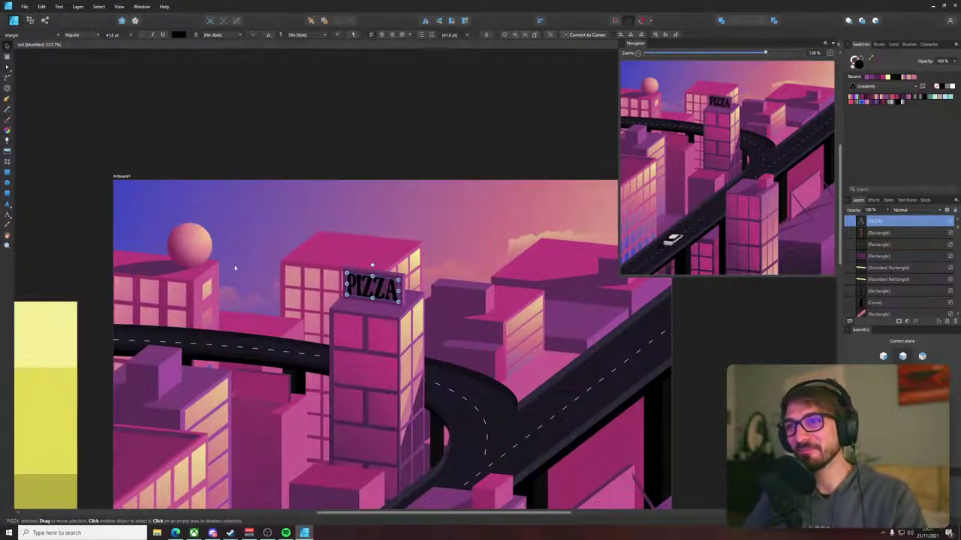
pyautogui.hscroll(-5, 234, 268)
pyautogui.scroll(-3, 281, 260)
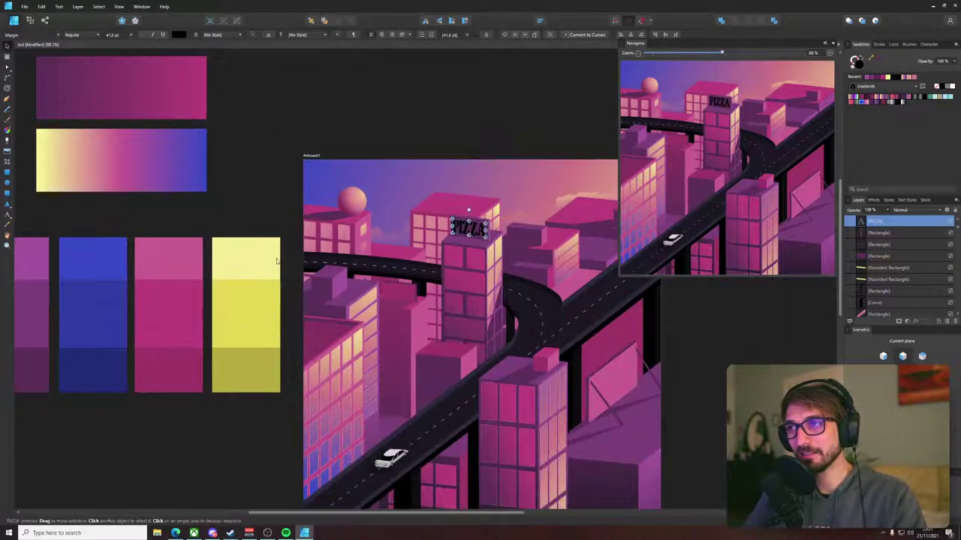
pyautogui.press('i')
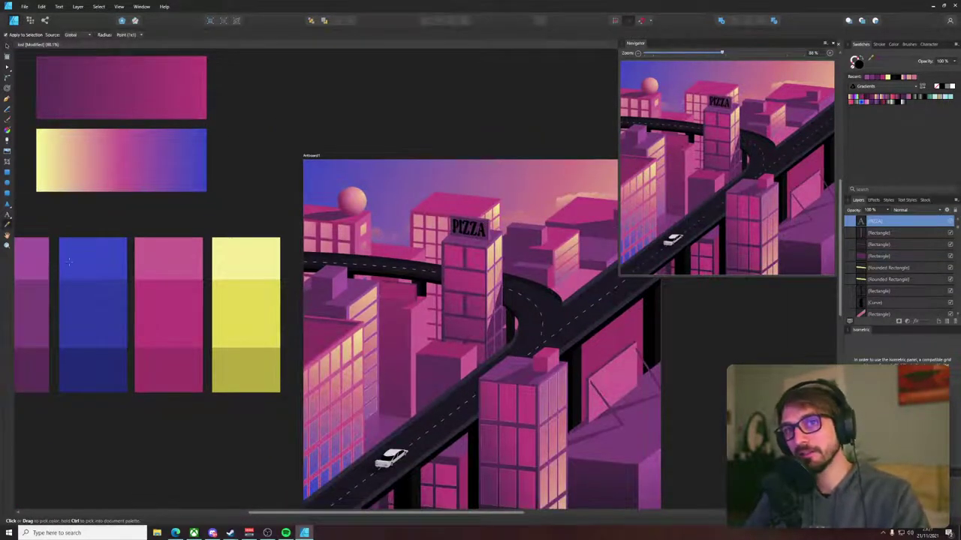
pyautogui.moveTo(90, 260); pyautogui.dragTo(115, 285)
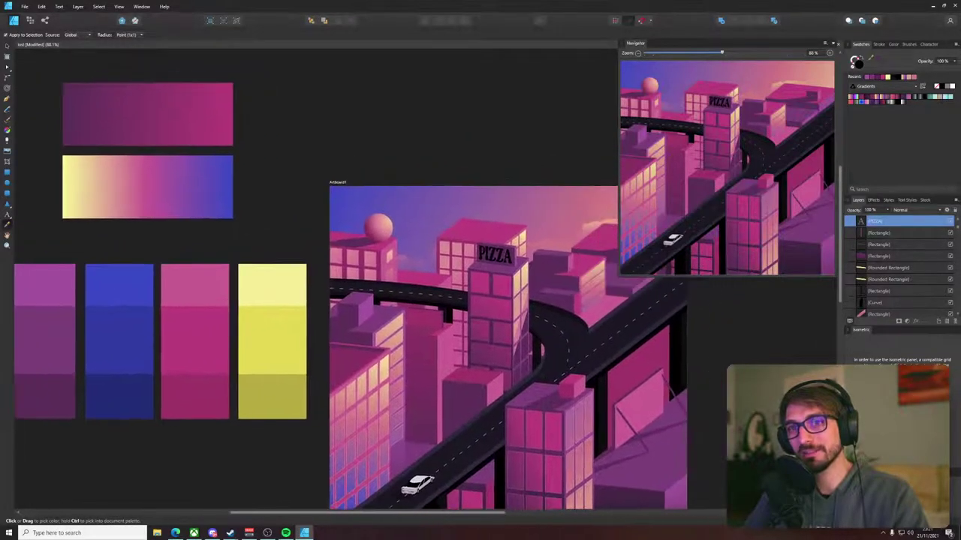
pyautogui.press('v')
# - Select the PIZZA text on the rooftop sign and open its typography options
pyautogui.scroll(4, 527, 272)
pyautogui.click(502, 223)
pyautogui.scroll(4, 501, 223)
pyautogui.moveTo(531, 202); pyautogui.dragTo(483, 250)
pyautogui.click(418, 277)
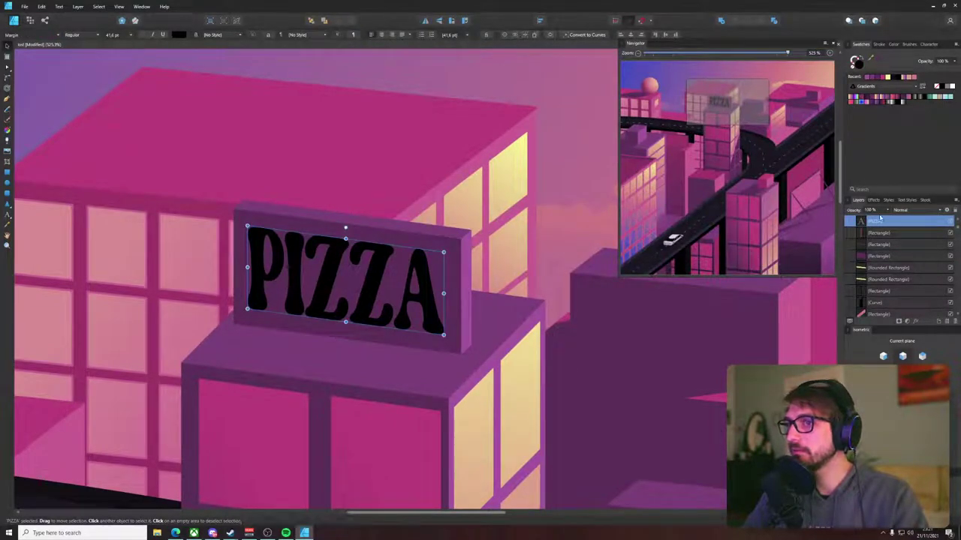
pyautogui.click(929, 44)
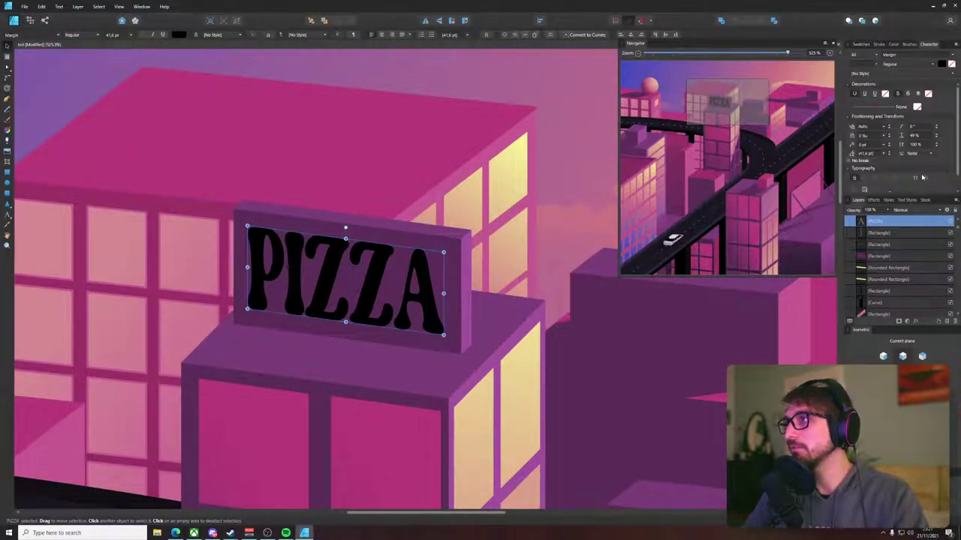
pyautogui.click(892, 188)
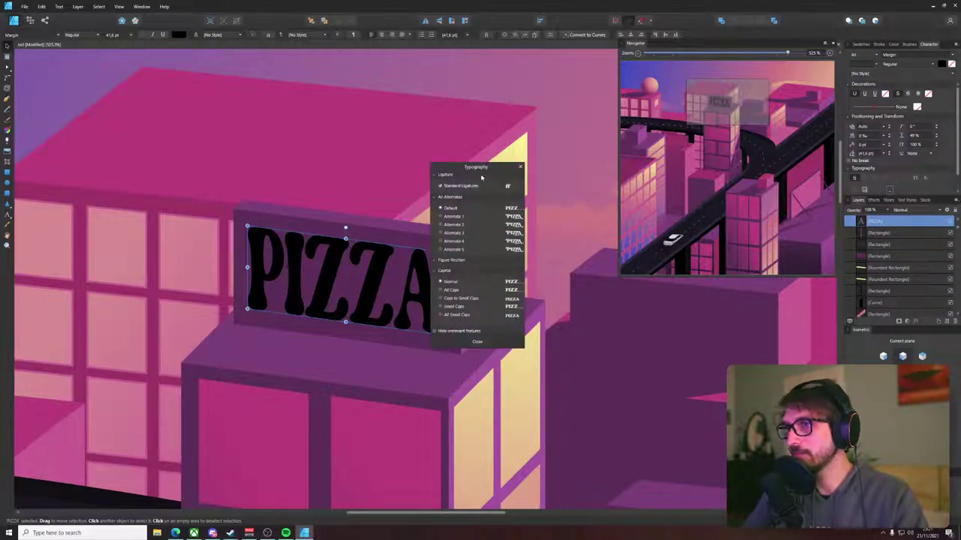
# - Try the Alternate 1 letterforms on the whole PIZZA text and return it to the default set
pyautogui.click(440, 216)
pyautogui.moveTo(476, 171); pyautogui.dragTo(514, 179)
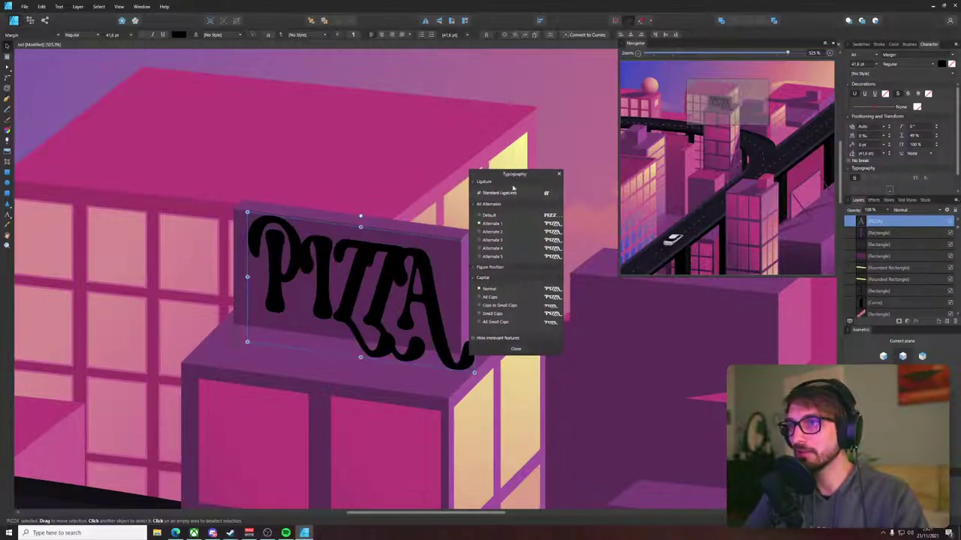
pyautogui.click(486, 215)
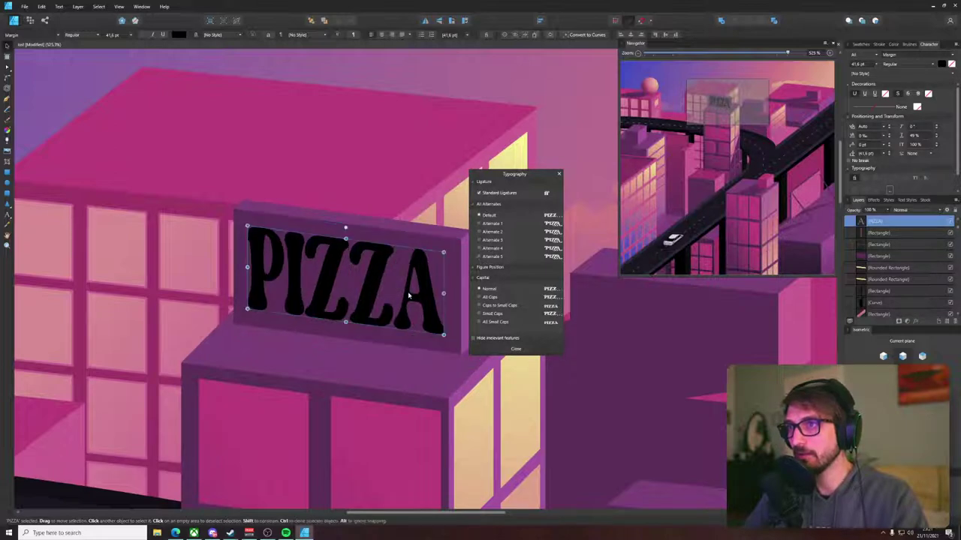
# - Try Alternate 3 on the two Zs and Alternate 1 on the final ZA, restoring the default letterforms each time
pyautogui.press('t')
pyautogui.moveTo(351, 285); pyautogui.dragTo(390, 289)
pyautogui.moveTo(306, 279); pyautogui.dragTo(389, 288)
pyautogui.click(492, 240)
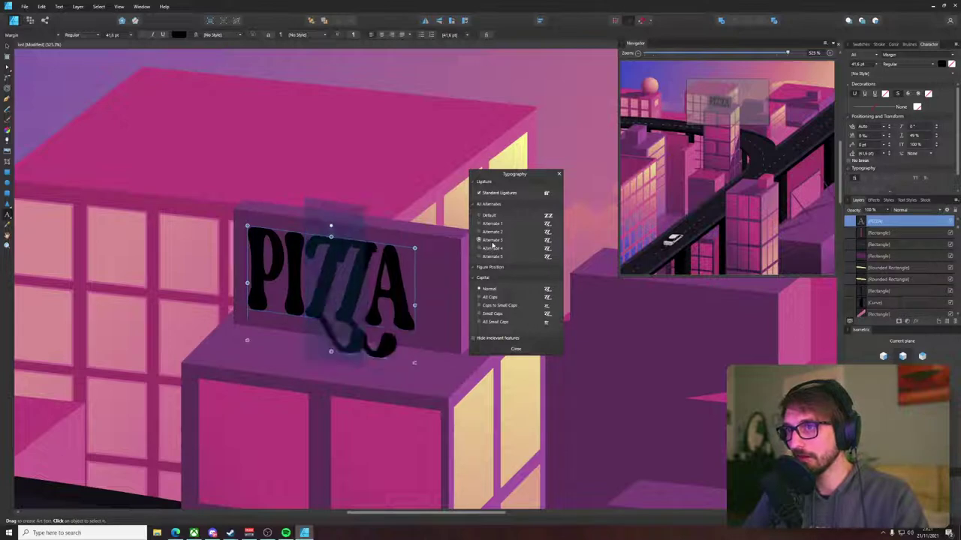
pyautogui.click(494, 217)
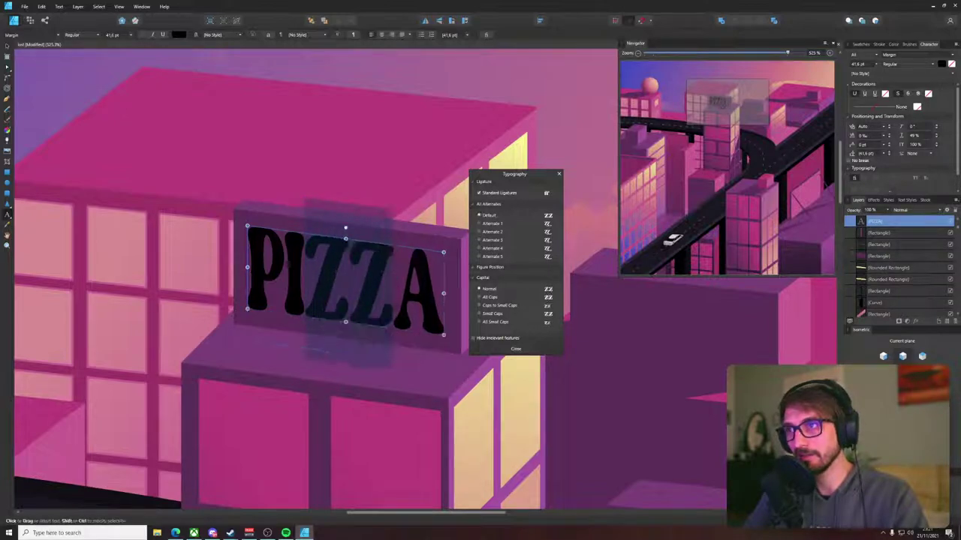
pyautogui.moveTo(347, 278); pyautogui.dragTo(458, 298)
pyautogui.click(493, 223)
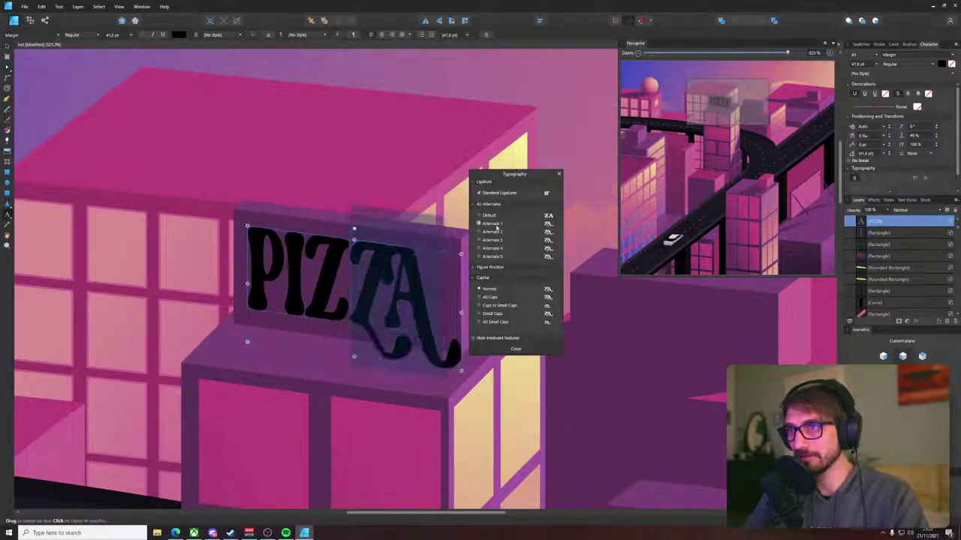
pyautogui.click(495, 216)
# - Try Alternate 1 on the letter I and on the letters PI, restoring the default letterforms each time
pyautogui.click(304, 270)
pyautogui.moveTo(304, 270); pyautogui.dragTo(285, 270)
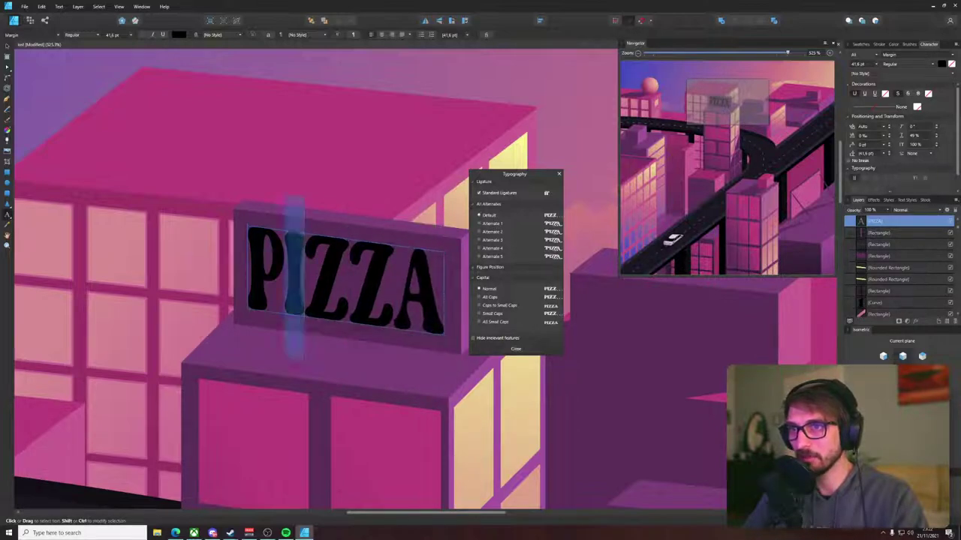
pyautogui.click(478, 223)
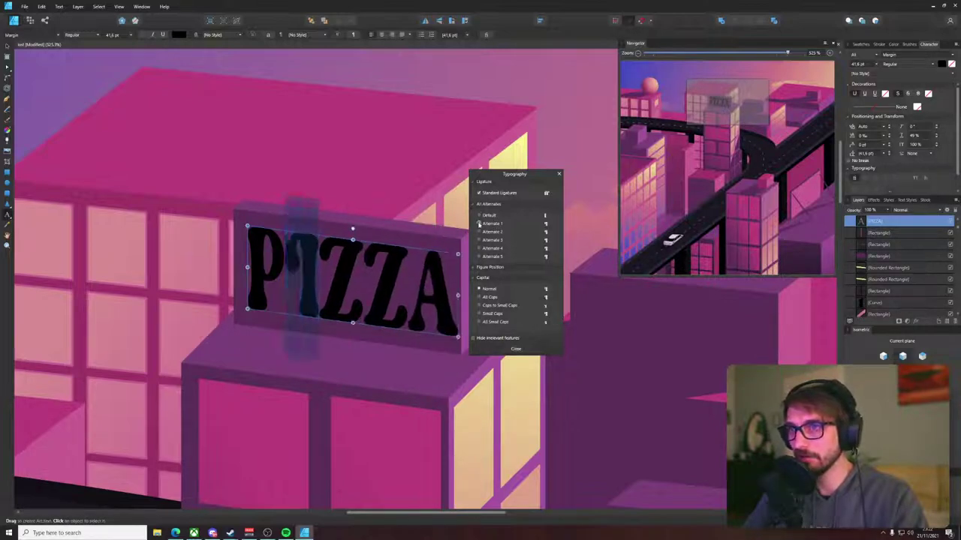
pyautogui.click(479, 215)
pyautogui.moveTo(284, 270); pyautogui.dragTo(308, 283)
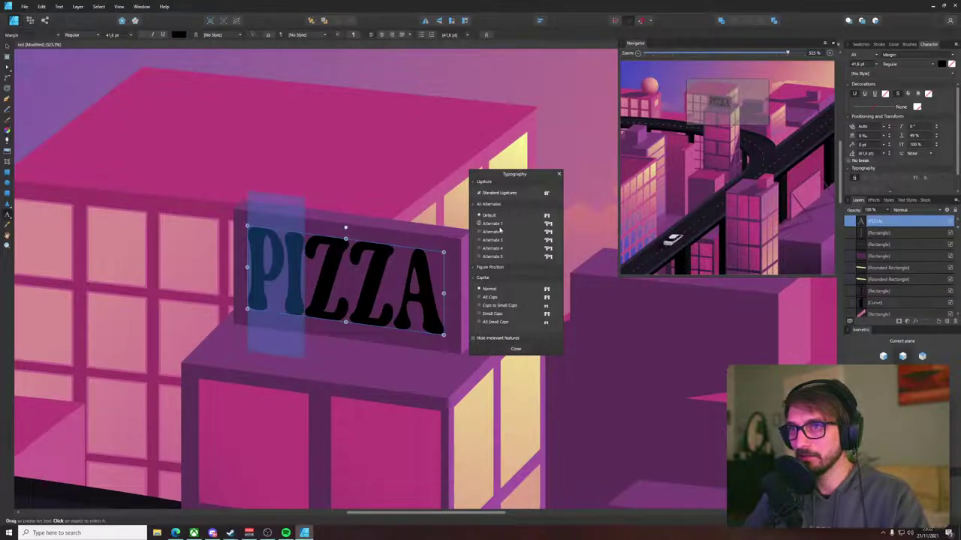
pyautogui.click(493, 226)
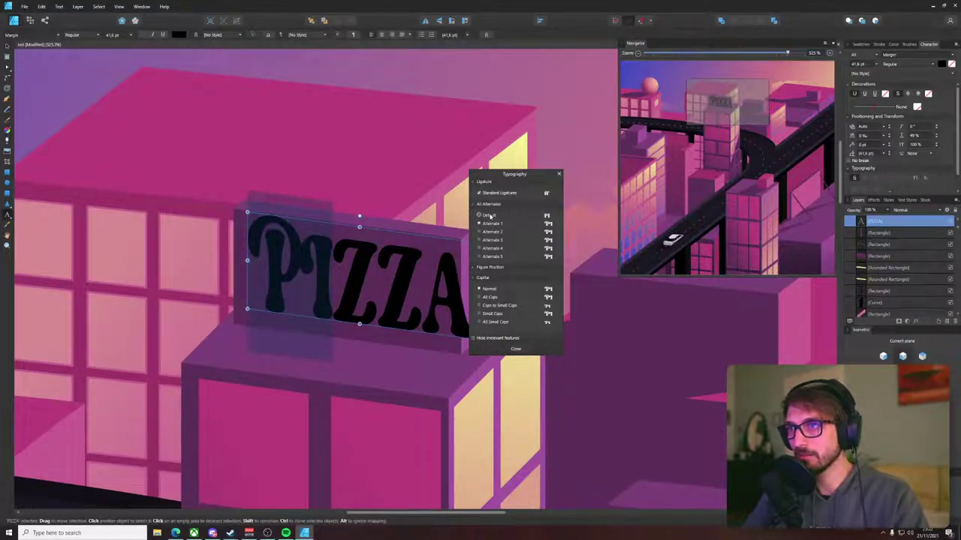
pyautogui.click(489, 215)
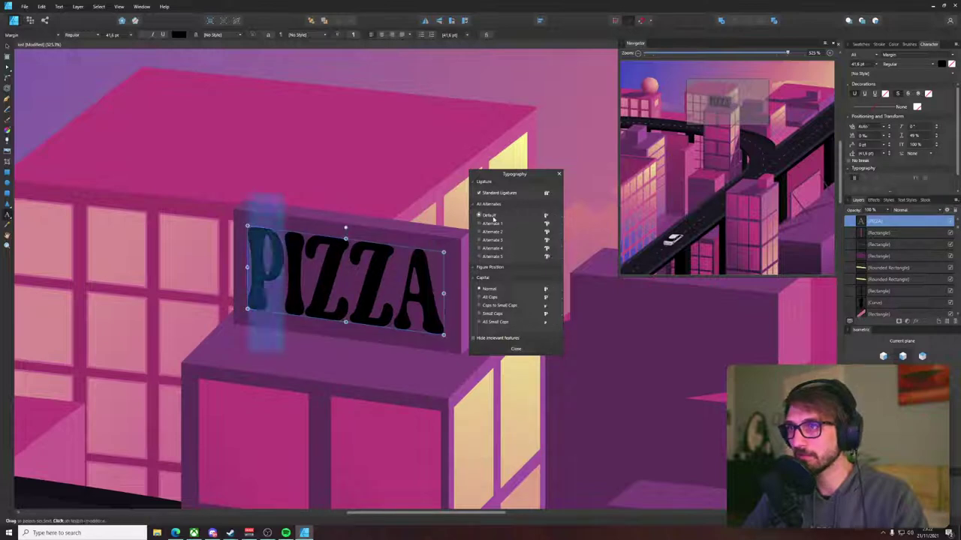
# - Apply the Alternate 1 letterform to the P of PIZZA and nudge the text within the sign's face
pyautogui.click(493, 223)
pyautogui.click(8, 46)
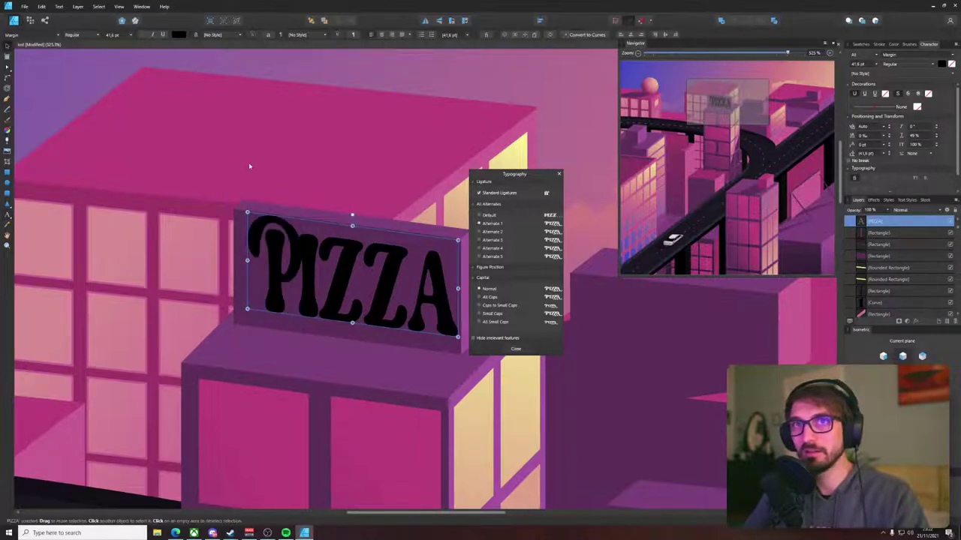
pyautogui.moveTo(248, 177); pyautogui.dragTo(185, 191)
pyautogui.moveTo(232, 281); pyautogui.dragTo(227, 287)
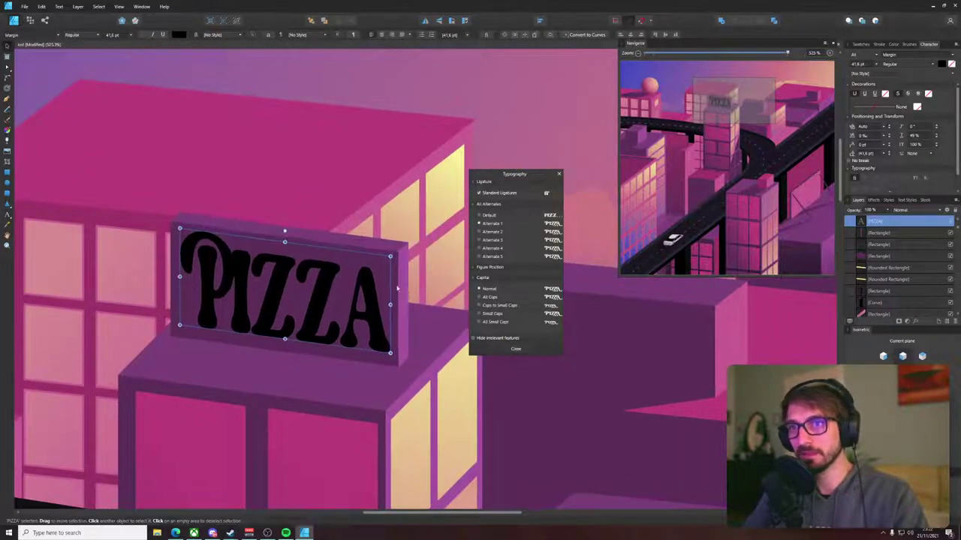
# - Select all the letters of PIZZA, try adjusting their scale percentage, and set their tracking to 30 ‰
pyautogui.doubleClick(231, 291)
pyautogui.click(231, 271)
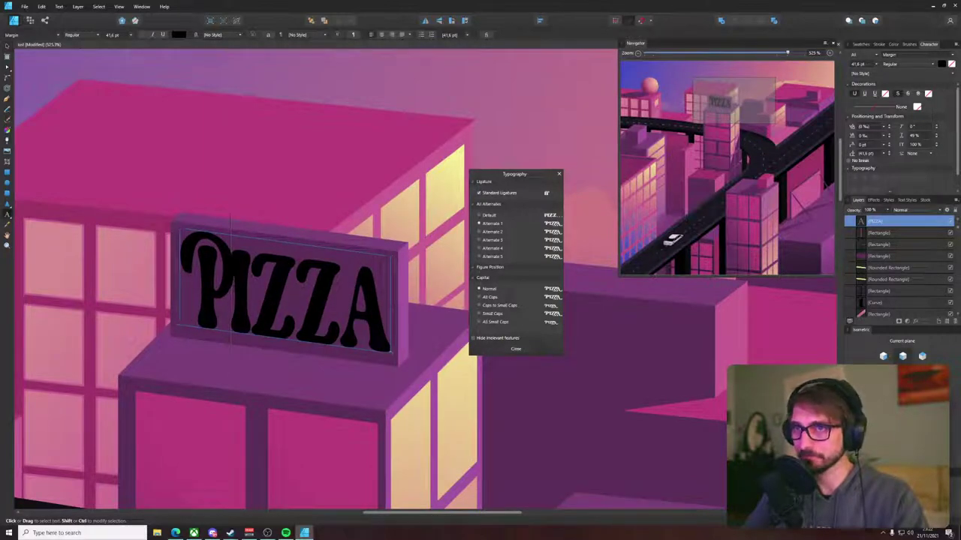
pyautogui.hotkey('ctrl', 'a')
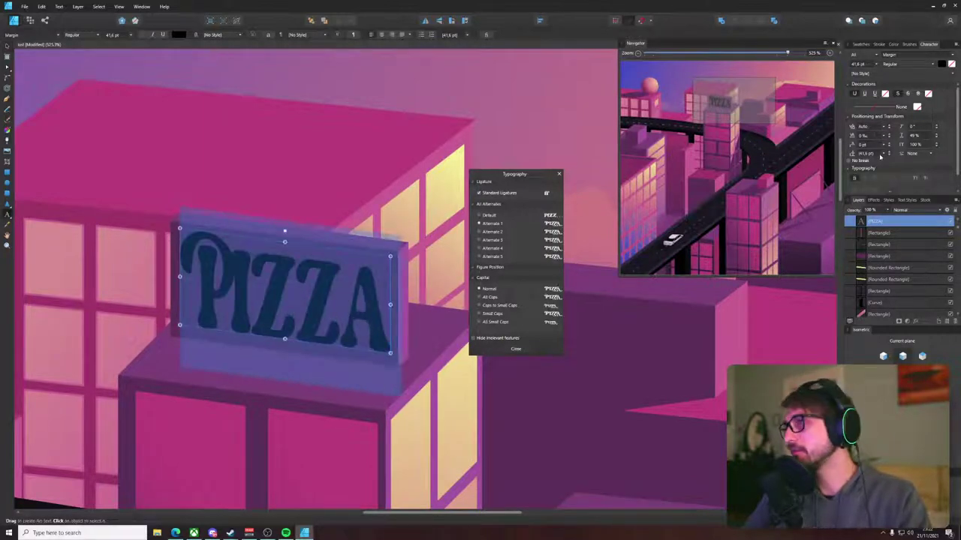
pyautogui.click(936, 135)
pyautogui.click(937, 135)
pyautogui.click(936, 135)
pyautogui.click(936, 133)
pyautogui.click(937, 133)
pyautogui.click(936, 134)
pyautogui.click(935, 138)
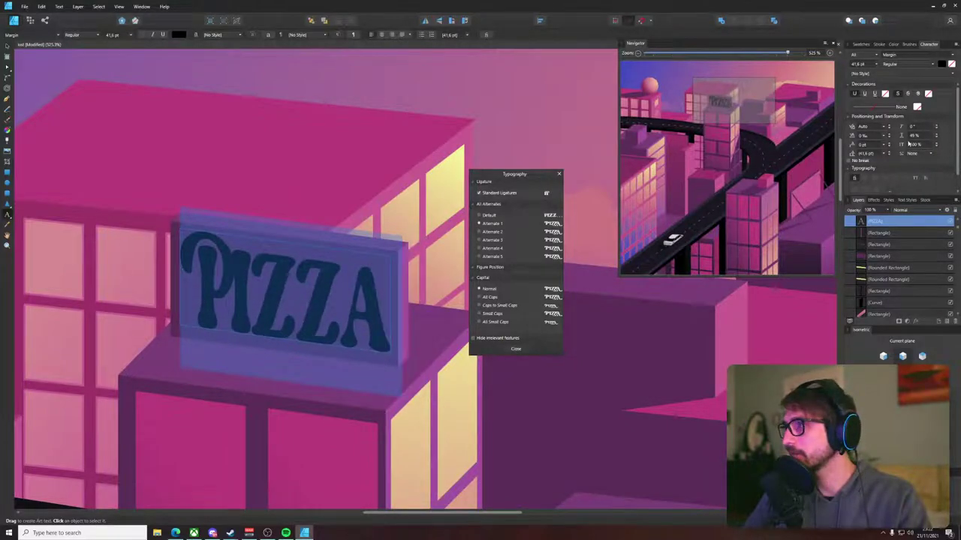
pyautogui.click(884, 144)
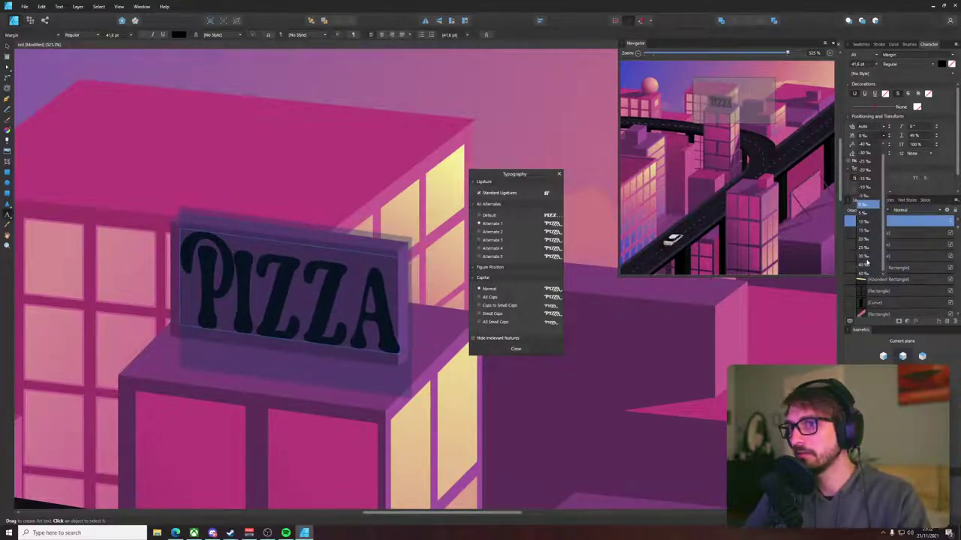
pyautogui.click(867, 263)
# - Scale the PIZZA text down to 38.4 pt and recentre it on the sign's front face
pyautogui.moveTo(399, 239); pyautogui.dragTo(383, 368)
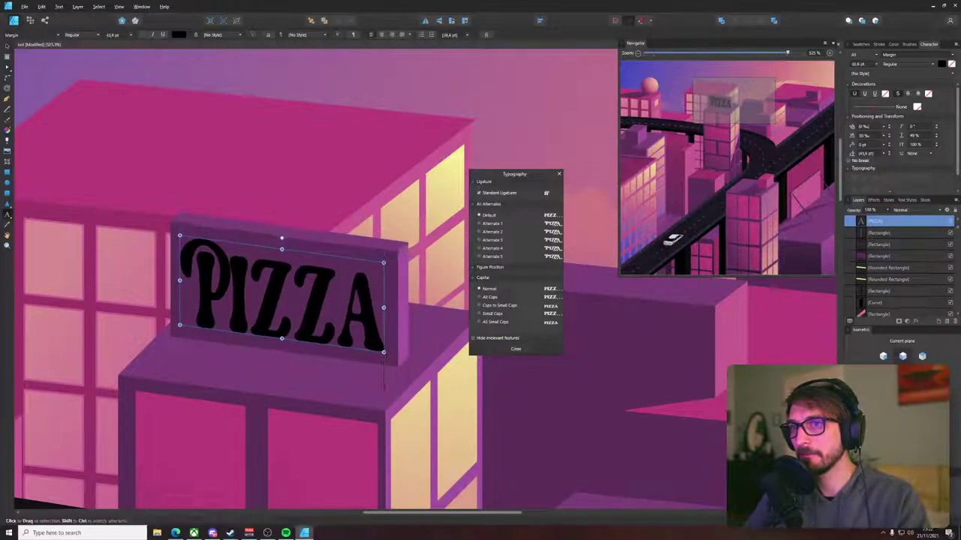
pyautogui.press('Escape')
pyautogui.press('v')
pyautogui.click(276, 298)
pyautogui.moveTo(277, 302); pyautogui.dragTo(277, 299)
# - Colour the PIZZA text with the middle yellow sampled from the palette swatches beside the artboard and deselect it
pyautogui.scroll(-2, 282, 298)
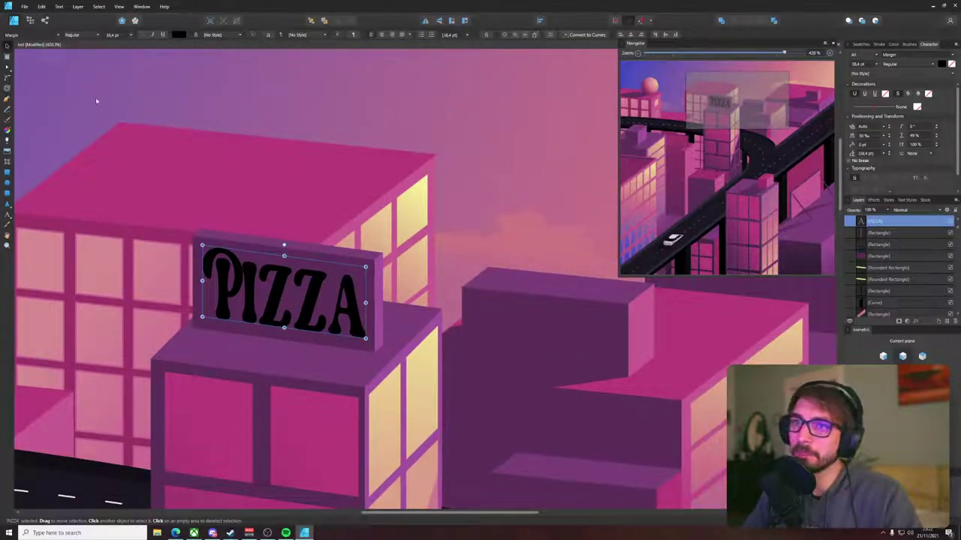
pyautogui.scroll(-6, 147, 171)
pyautogui.moveTo(39, 158); pyautogui.dragTo(485, 167)
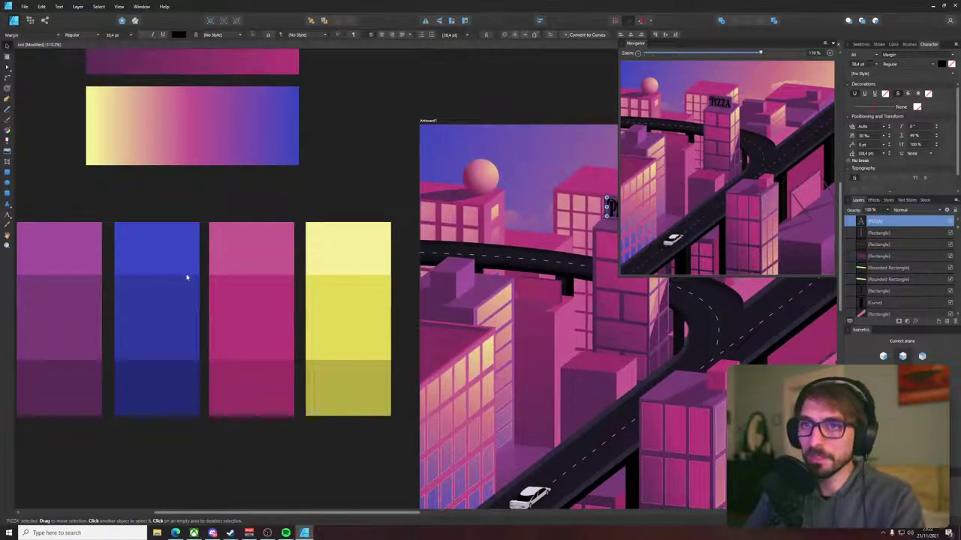
pyautogui.moveTo(355, 260); pyautogui.dragTo(281, 285)
pyautogui.press('i')
pyautogui.click(276, 332)
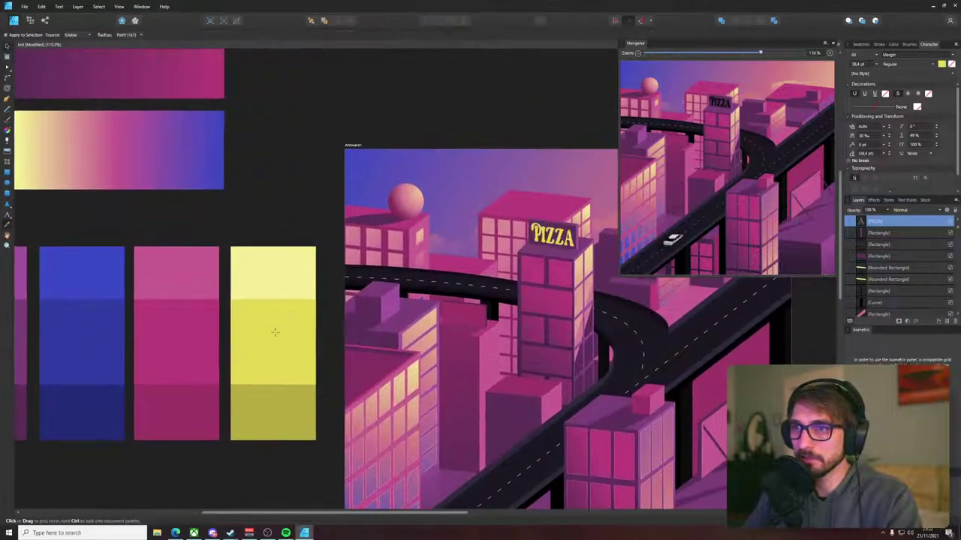
pyautogui.moveTo(487, 196); pyautogui.dragTo(379, 197)
pyautogui.press('v')
pyautogui.click(502, 130)
# - Draw a straight vertical line with the Pen tool down the middle of the P's stem
pyautogui.scroll(8, 445, 238)
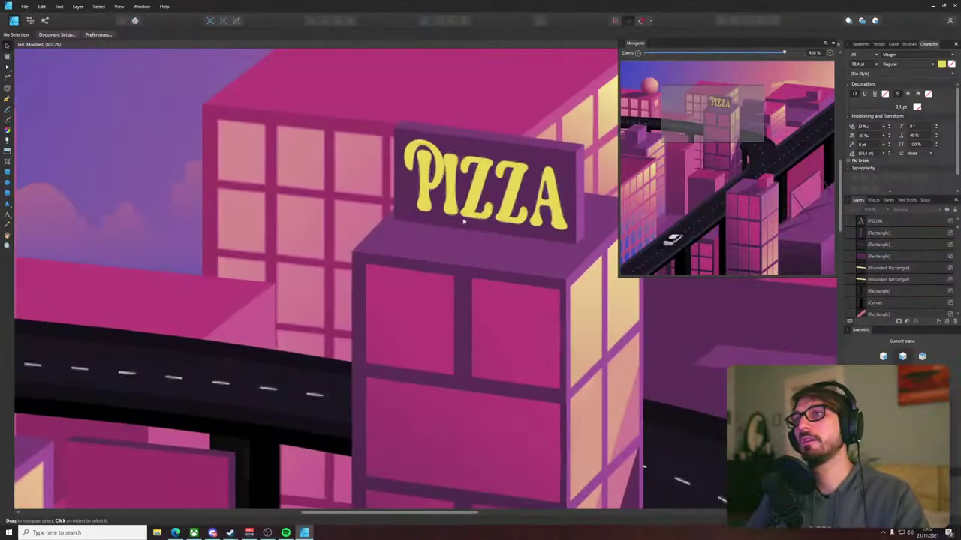
pyautogui.moveTo(496, 176); pyautogui.dragTo(343, 215)
pyautogui.scroll(1, 343, 216)
pyautogui.scroll(2, 341, 213)
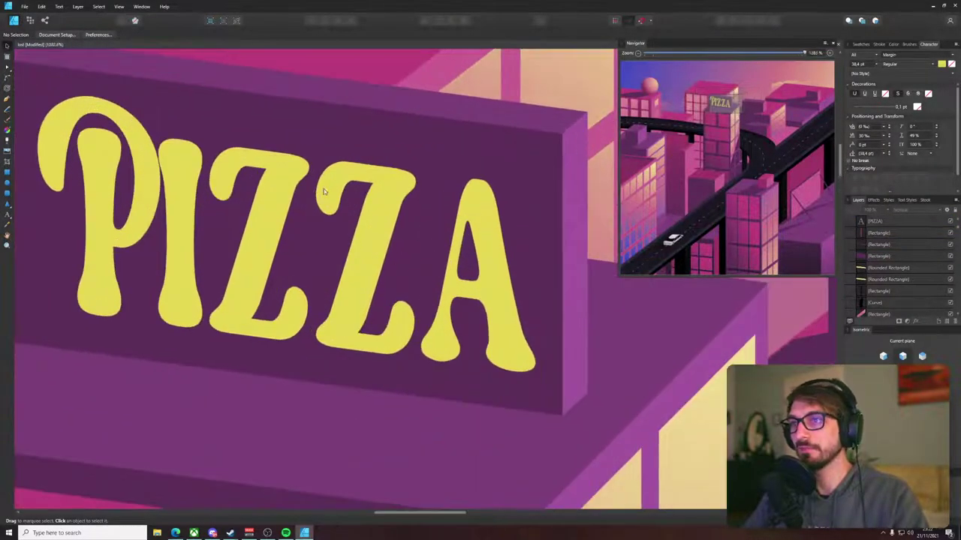
pyautogui.hscroll(-2, 319, 192)
pyautogui.press('p')
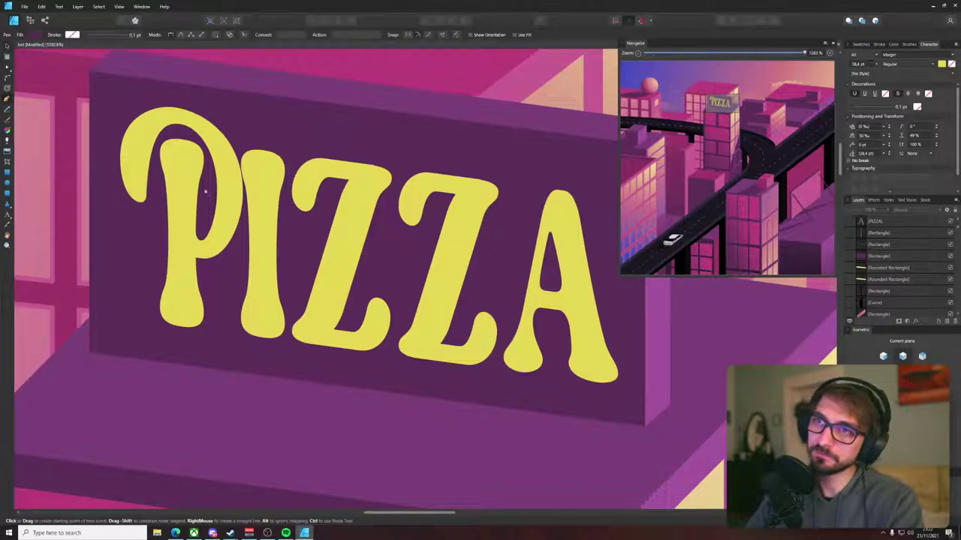
pyautogui.click(180, 308)
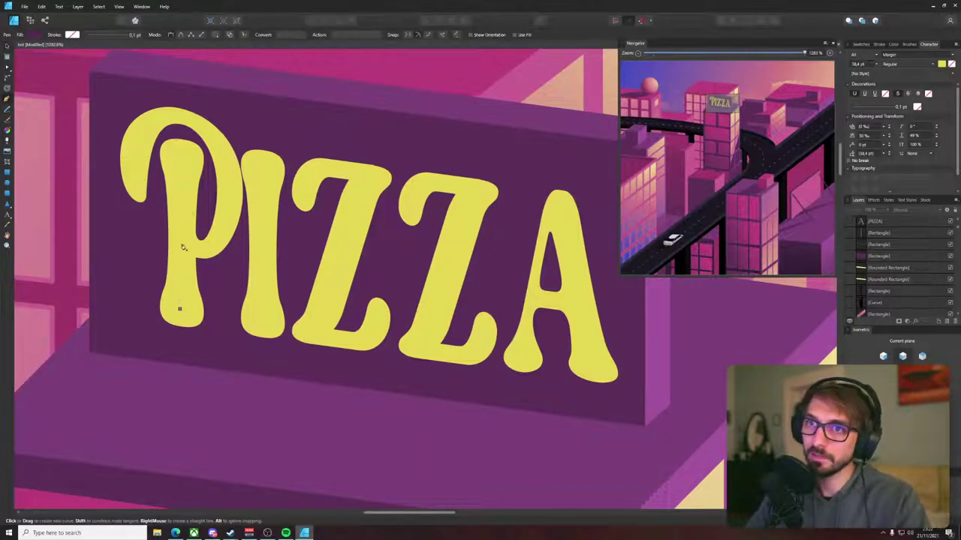
pyautogui.click(180, 160)
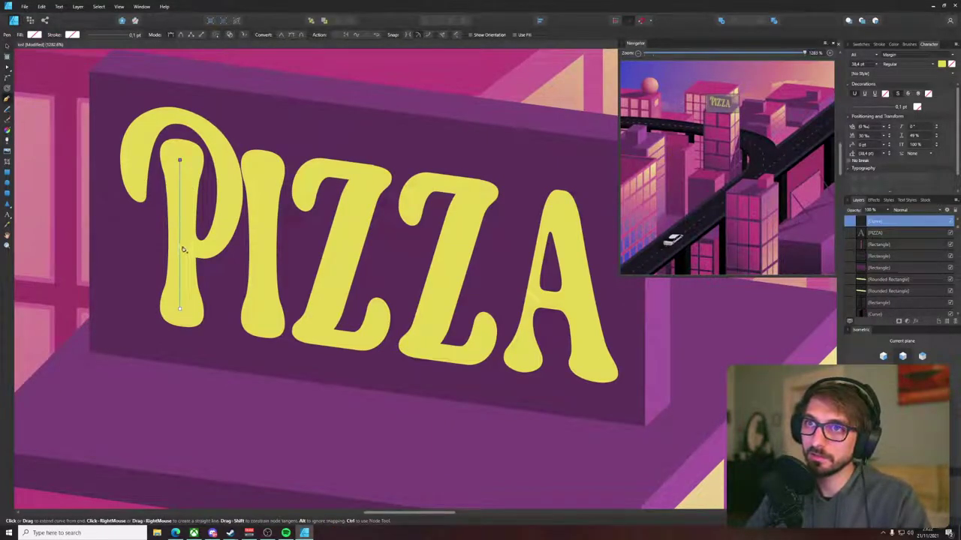
pyautogui.press('v')
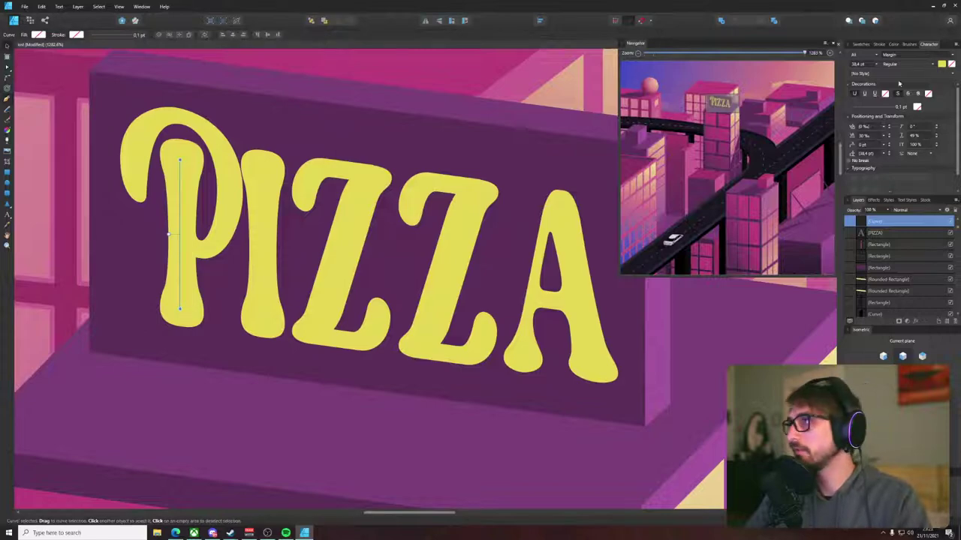
# - Give the new line on the P's stem a yellow fill sampled from the artwork's colours
pyautogui.hotkey('ctrl', '0')
pyautogui.press('i')
pyautogui.press('v')
# - Add an Outer Glow effect with a 12.4 px radius to the line on the P's stem
pyautogui.scroll(10, 444, 252)
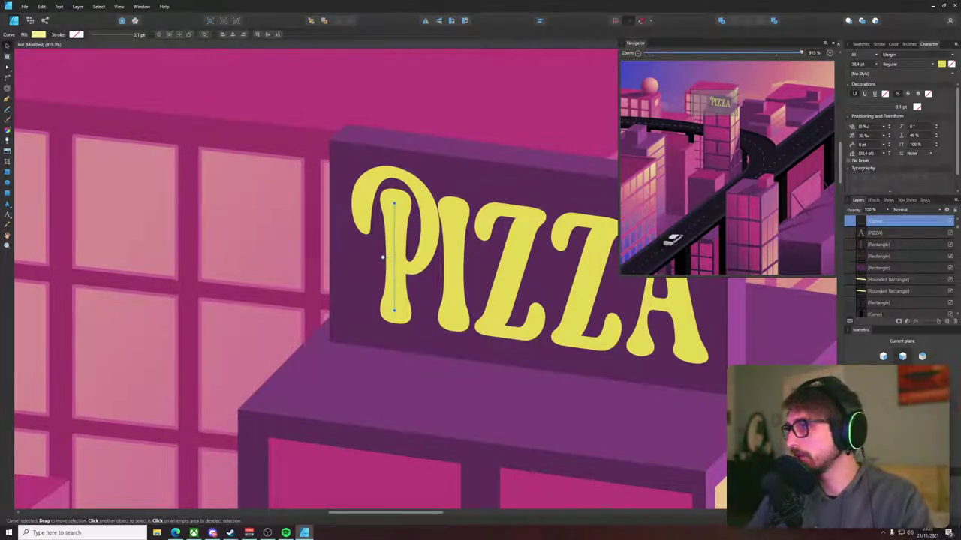
pyautogui.click(913, 323)
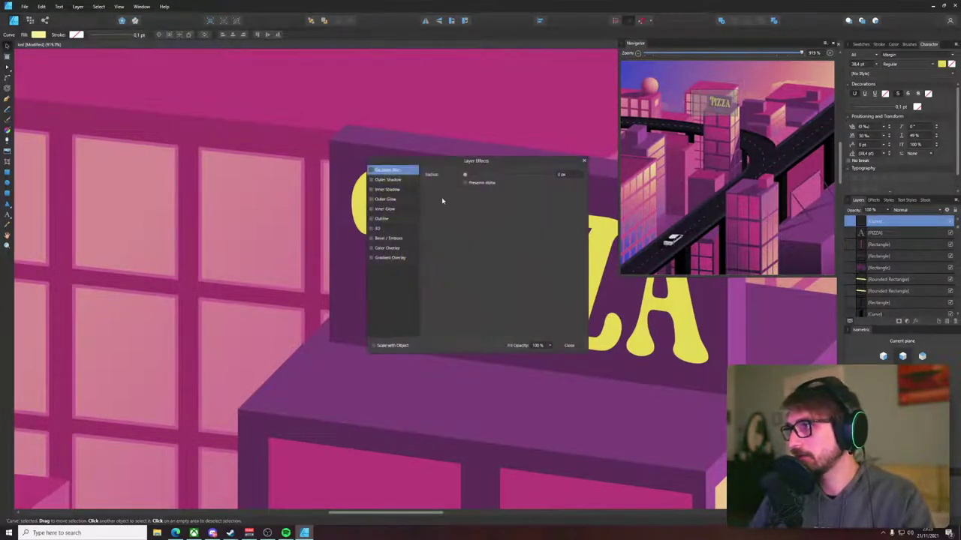
pyautogui.moveTo(405, 160); pyautogui.dragTo(161, 196)
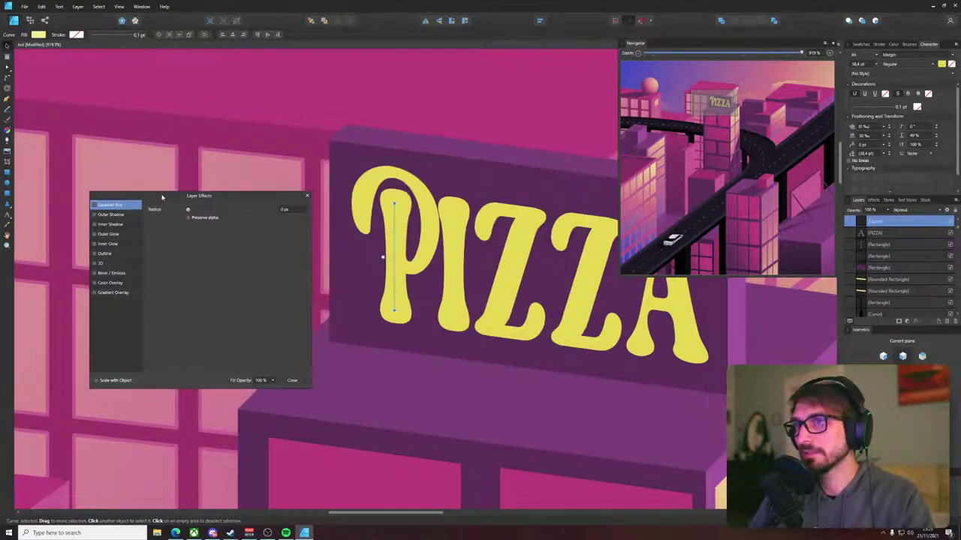
pyautogui.click(111, 235)
pyautogui.moveTo(188, 227); pyautogui.dragTo(228, 227)
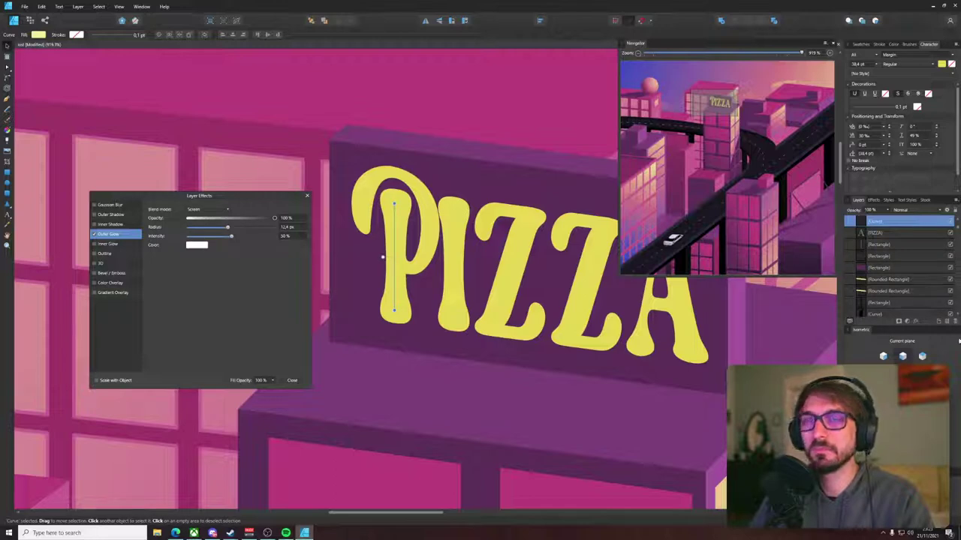
# - Reselect the line on the P's stem and set its glow colour to hue 43 and saturation 63
pyautogui.scroll(3, 909, 247)
pyautogui.scroll(-2, 876, 287)
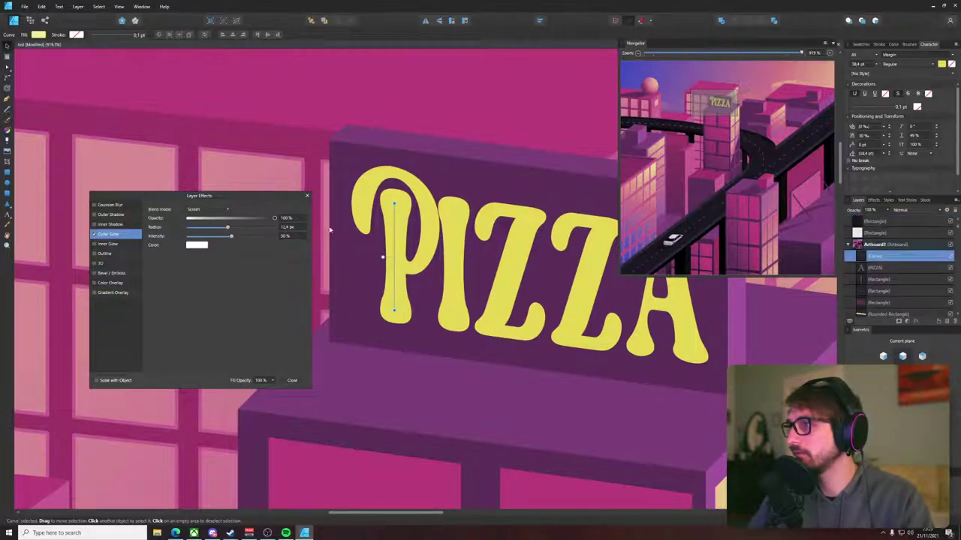
pyautogui.scroll(1, 428, 255)
pyautogui.click(447, 242)
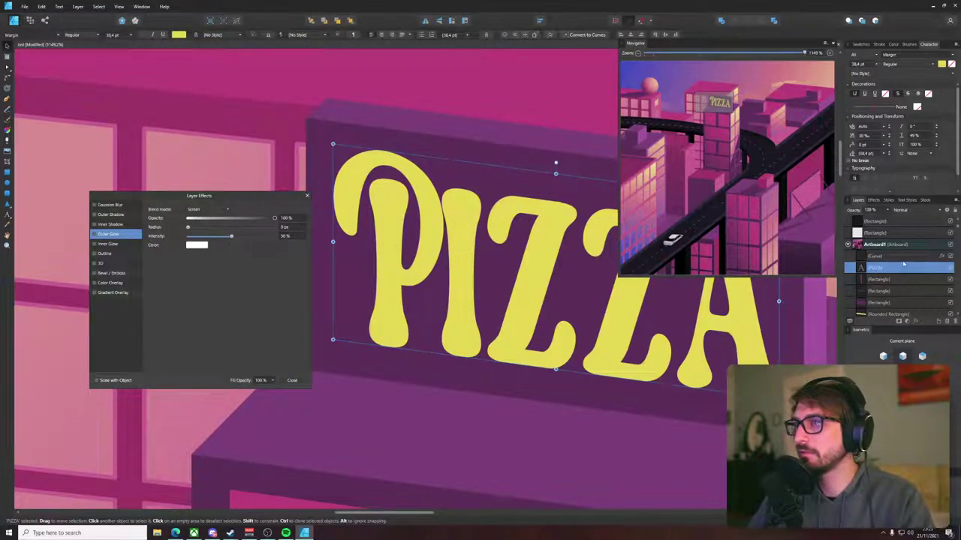
pyautogui.click(903, 258)
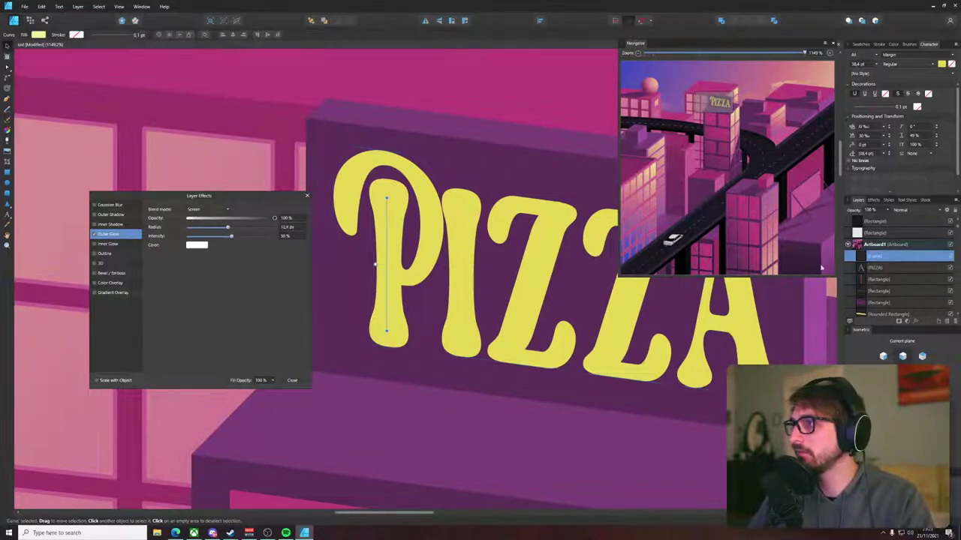
pyautogui.click(197, 246)
pyautogui.moveTo(160, 269); pyautogui.dragTo(201, 279)
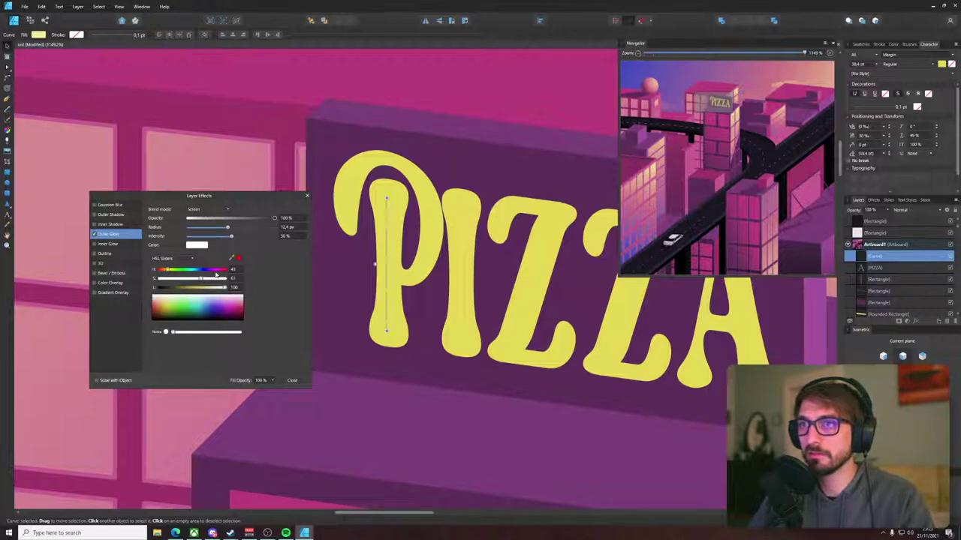
# - Swap the stem line's colours so the yellow applies to its stroke and its fill is empty
pyautogui.click(880, 45)
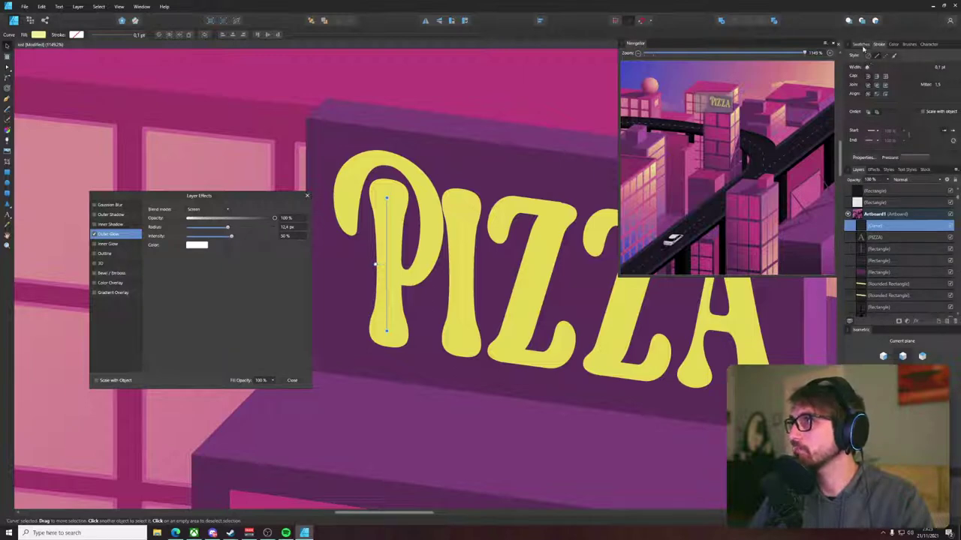
pyautogui.click(860, 45)
pyautogui.click(864, 60)
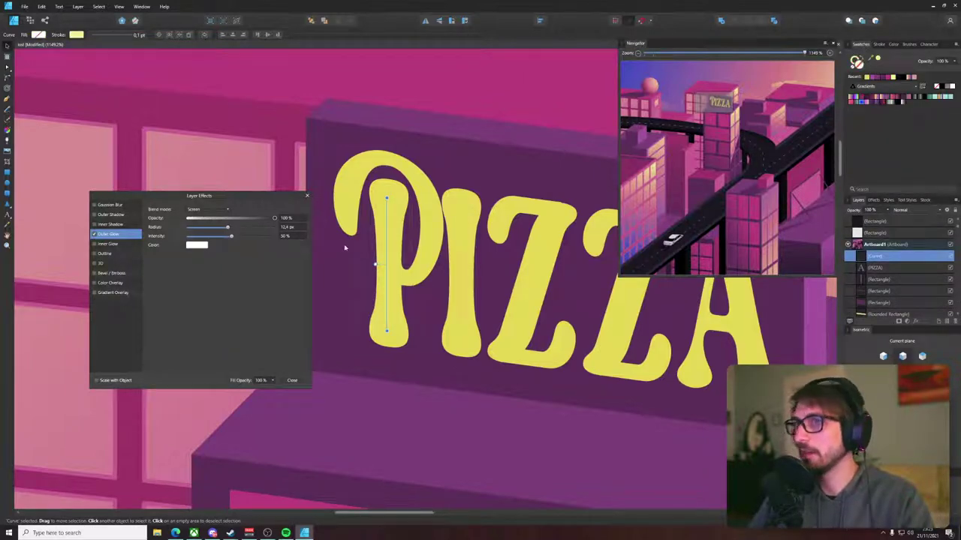
# - Reduce the stem line's outer glow radius to 0.8 px and close the layer effects
pyautogui.moveTo(220, 226)
pyautogui.mouseDown()
pyautogui.moveTo(244, 228)
pyautogui.moveTo(208, 234)
pyautogui.mouseUp()
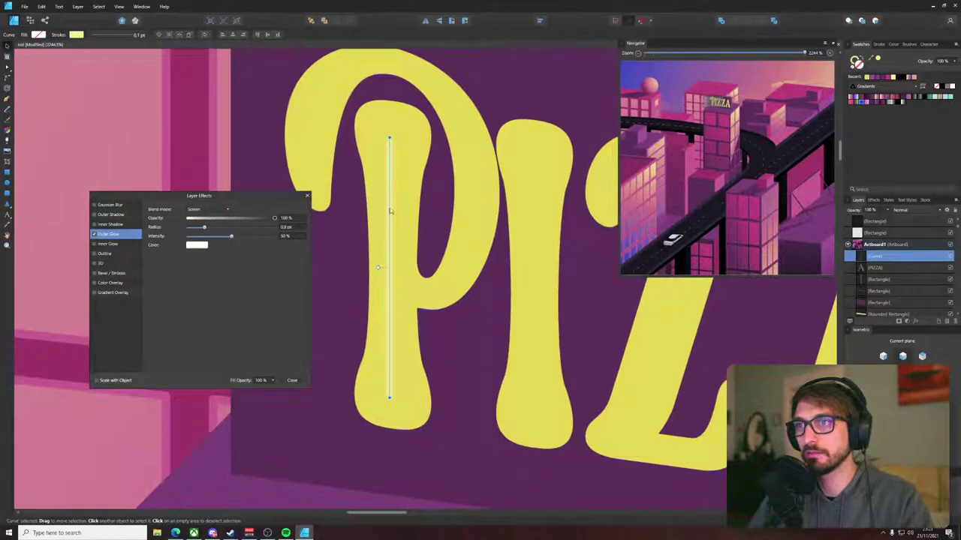
pyautogui.keyDown('shift'); pyautogui.click(388, 157); pyautogui.keyUp('shift')
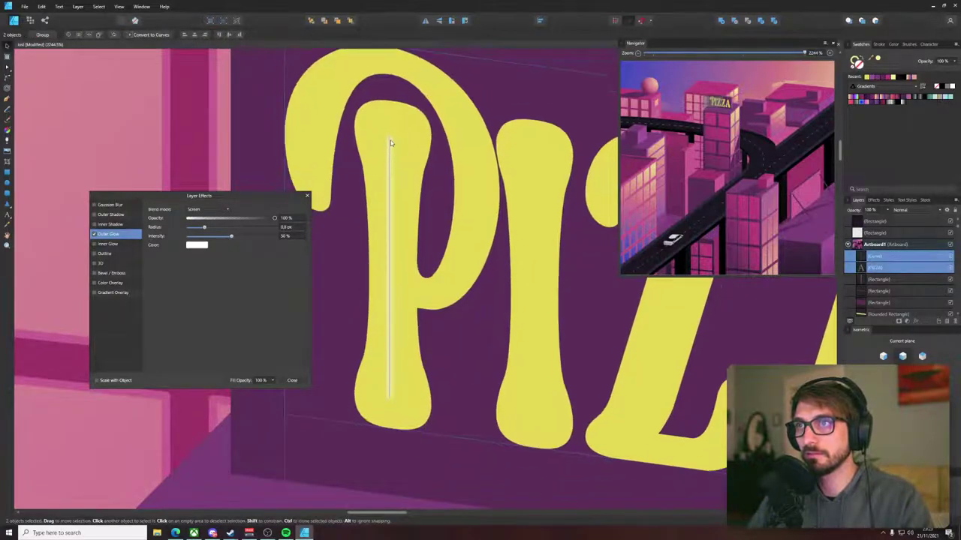
pyautogui.click(292, 381)
pyautogui.click(395, 324)
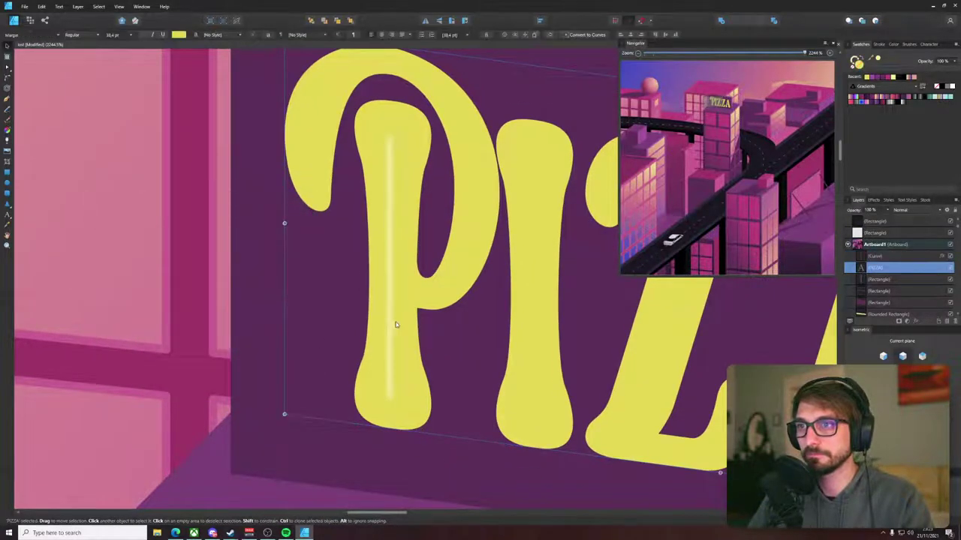
# - Select the glowing line on the P's stem and hide it
pyautogui.scroll(-4, 395, 325)
pyautogui.click(393, 325)
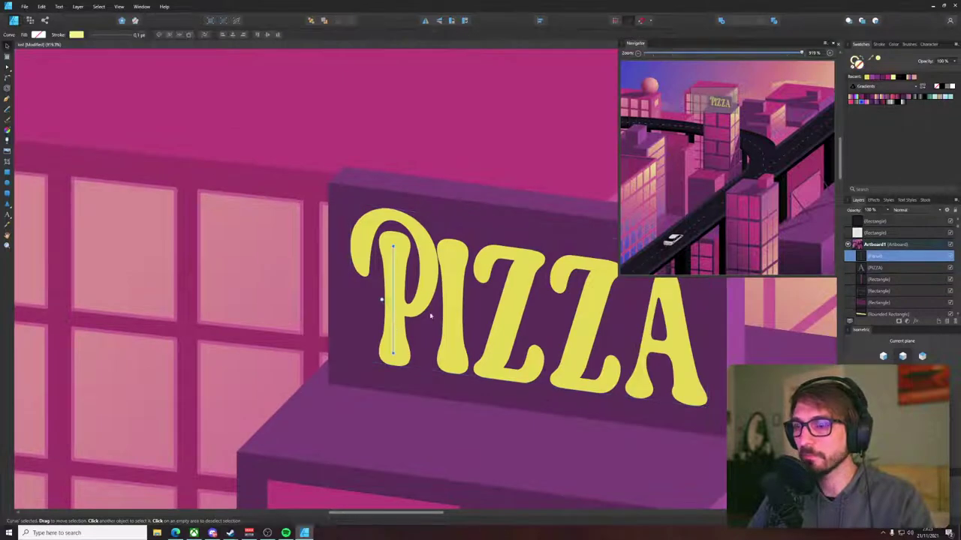
pyautogui.scroll(-4, 599, 333)
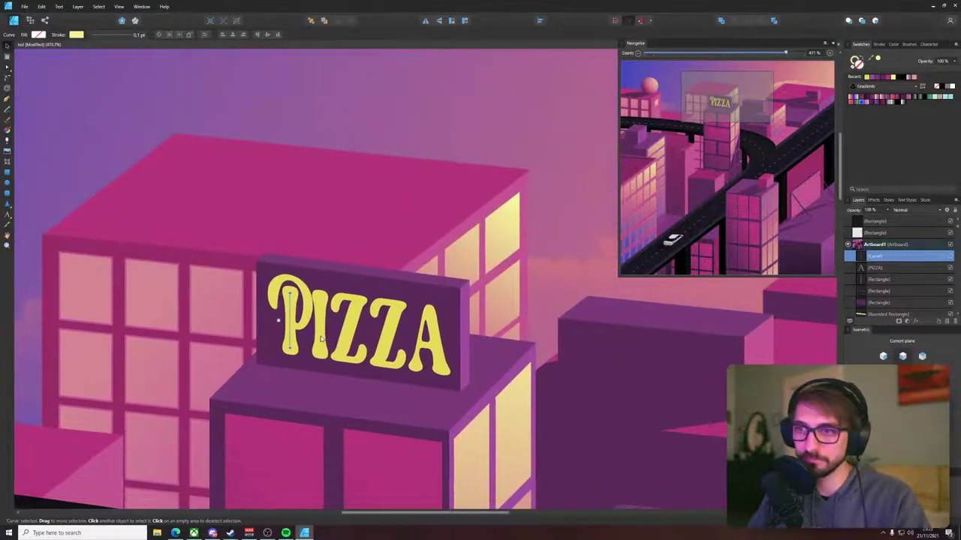
# - Add an Outer Glow effect with a radius of about 4.5 px to the PIZZA text
pyautogui.click(321, 340)
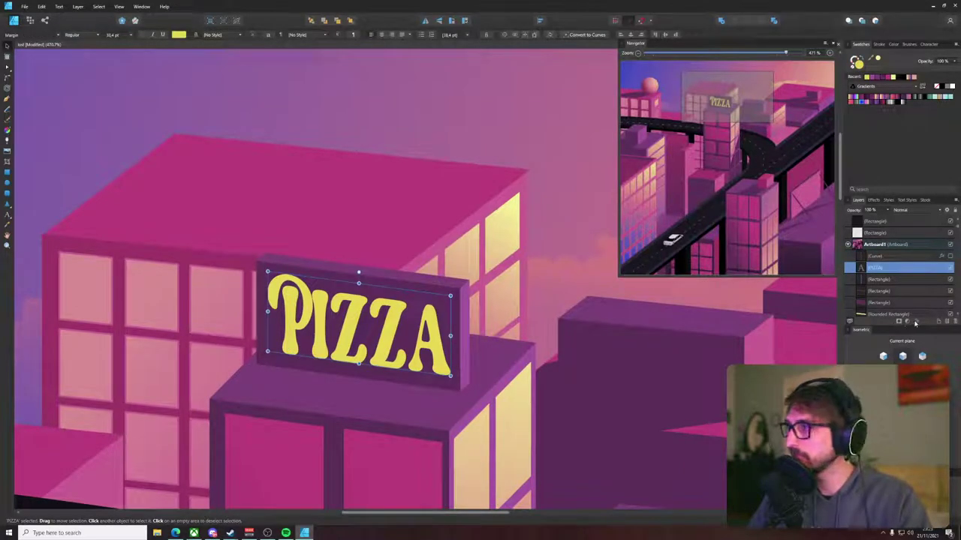
pyautogui.click(915, 323)
pyautogui.moveTo(203, 195); pyautogui.dragTo(147, 259)
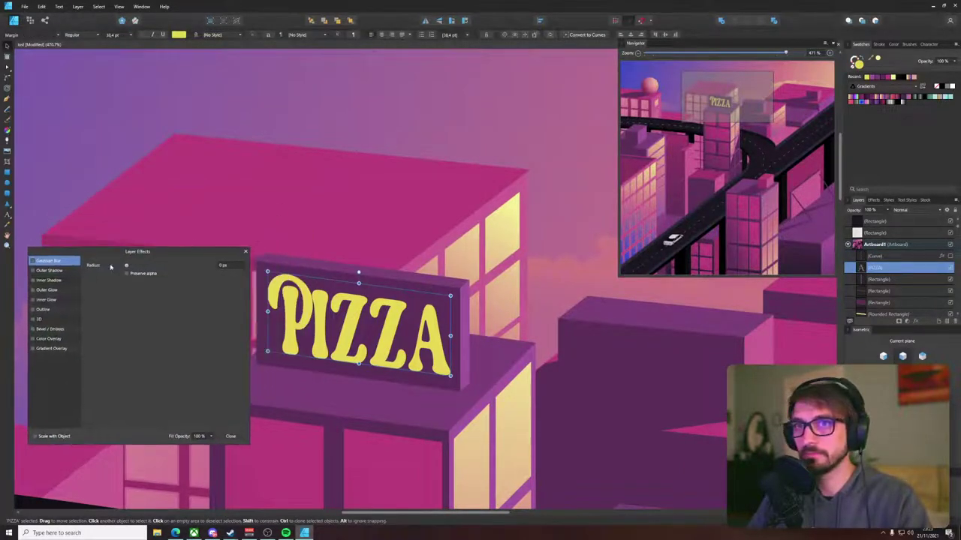
pyautogui.click(48, 280)
pyautogui.click(42, 291)
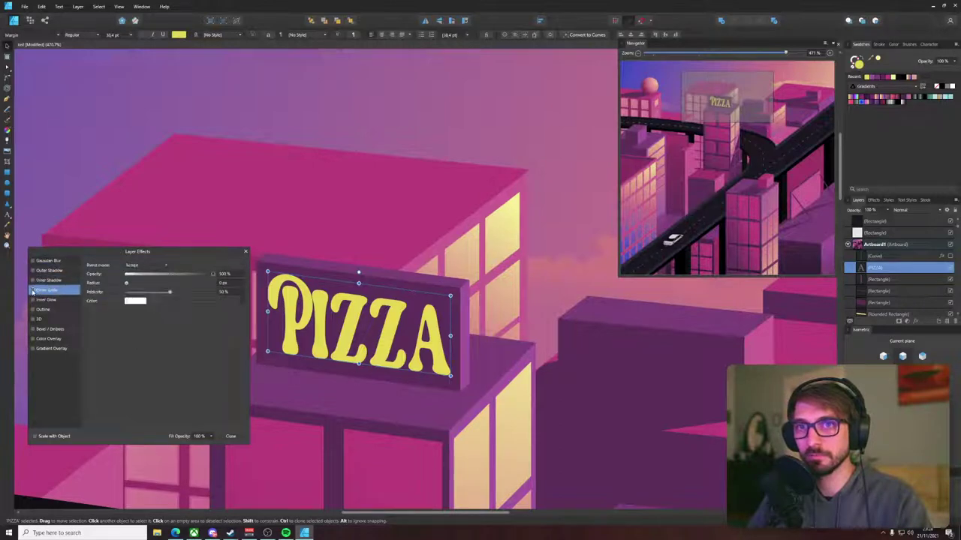
pyautogui.moveTo(132, 289); pyautogui.dragTo(153, 284)
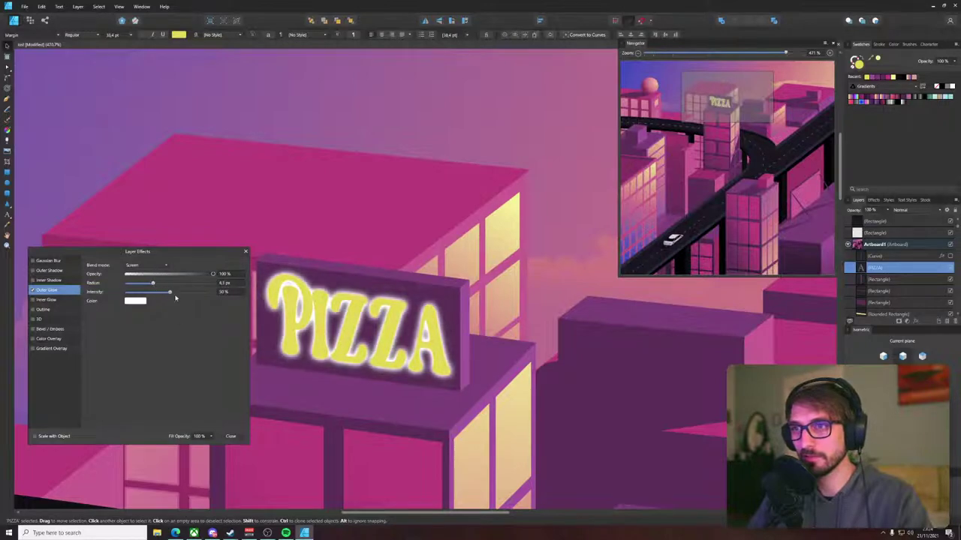
# - Colour the PIZZA text's glow with the pale yellow sampled from the lit window of the building behind the sign
pyautogui.click(139, 301)
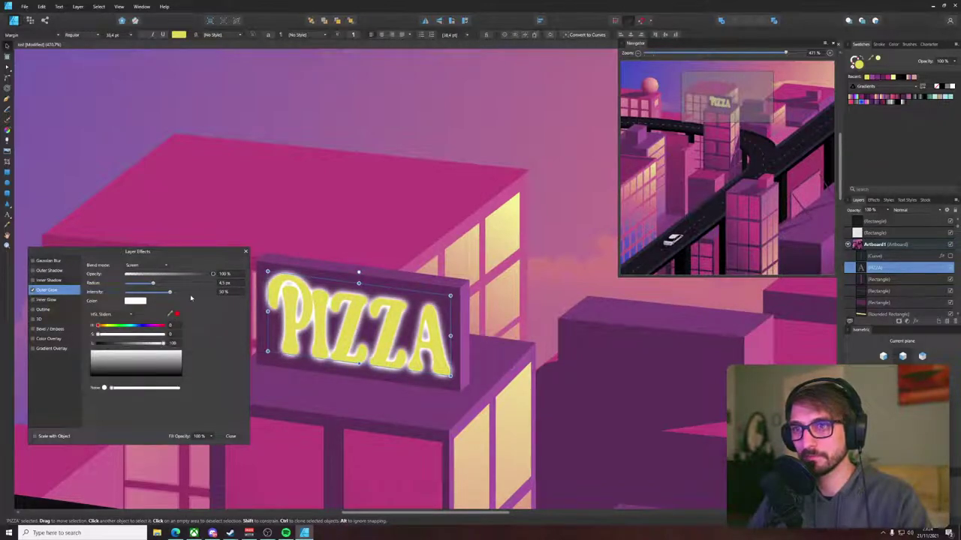
pyautogui.moveTo(180, 314); pyautogui.dragTo(515, 195)
pyautogui.click(178, 314)
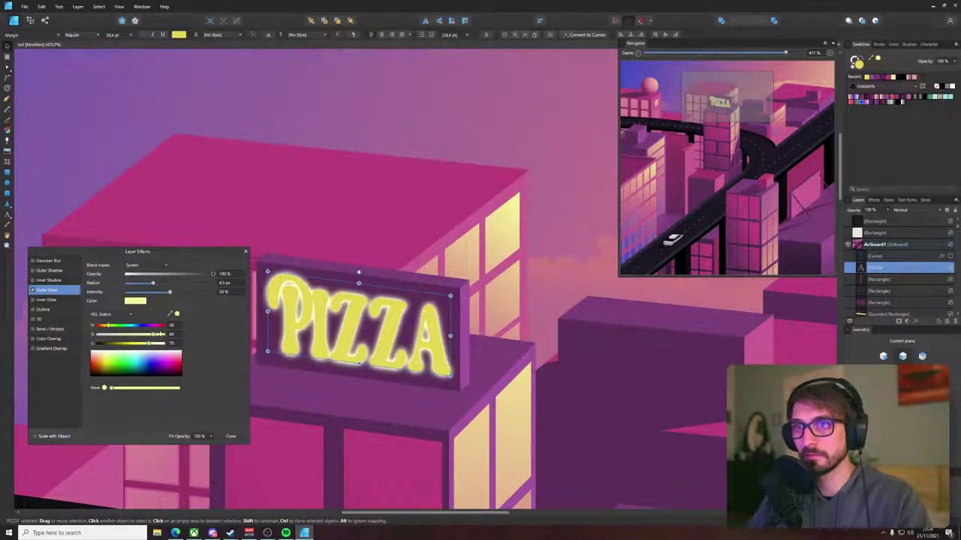
# - Widen the PIZZA text's outer glow to a radius of about 30 px at 0% intensity and close the effects
pyautogui.click(152, 284)
pyautogui.moveTo(169, 293)
pyautogui.mouseDown()
pyautogui.moveTo(130, 295)
pyautogui.moveTo(183, 288)
pyautogui.mouseUp()
pyautogui.scroll(-6, 412, 229)
pyautogui.scroll(5, 415, 228)
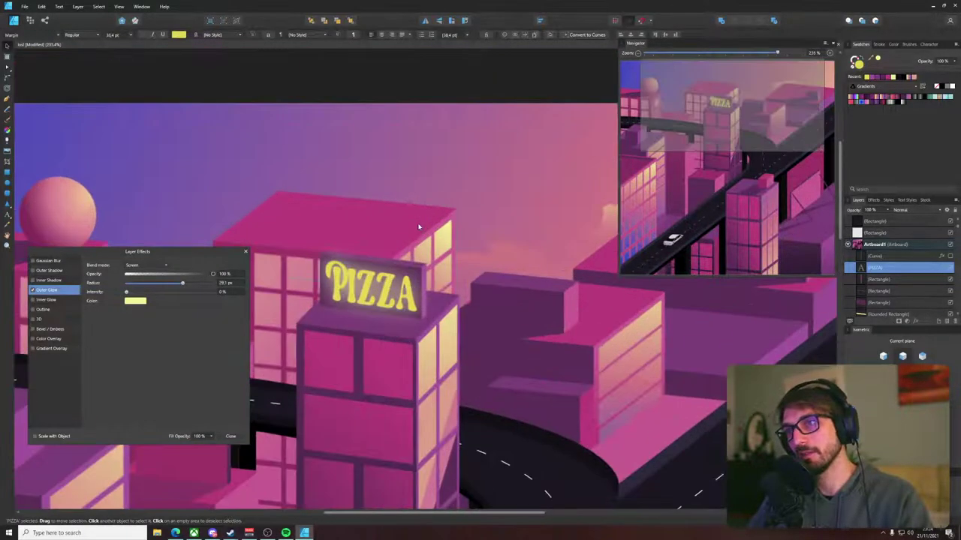
pyautogui.moveTo(183, 284)
pyautogui.mouseDown()
pyautogui.moveTo(206, 285)
pyautogui.moveTo(184, 285)
pyautogui.mouseUp()
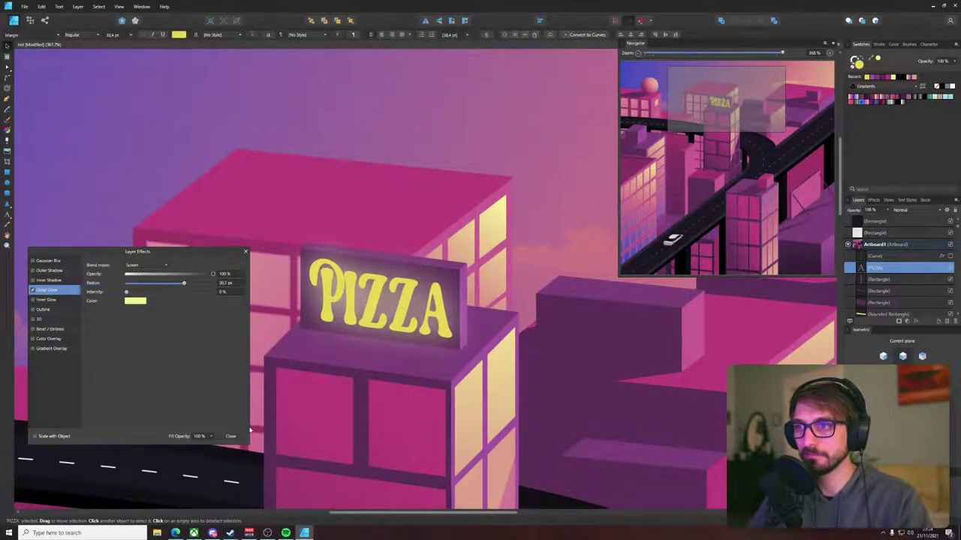
pyautogui.click(230, 436)
# - Find the P's stem line in the layer stack, select it and make it visible again
pyautogui.scroll(4, 371, 253)
pyautogui.click(295, 238)
pyautogui.scroll(3, 251, 278)
pyautogui.scroll(3, 248, 302)
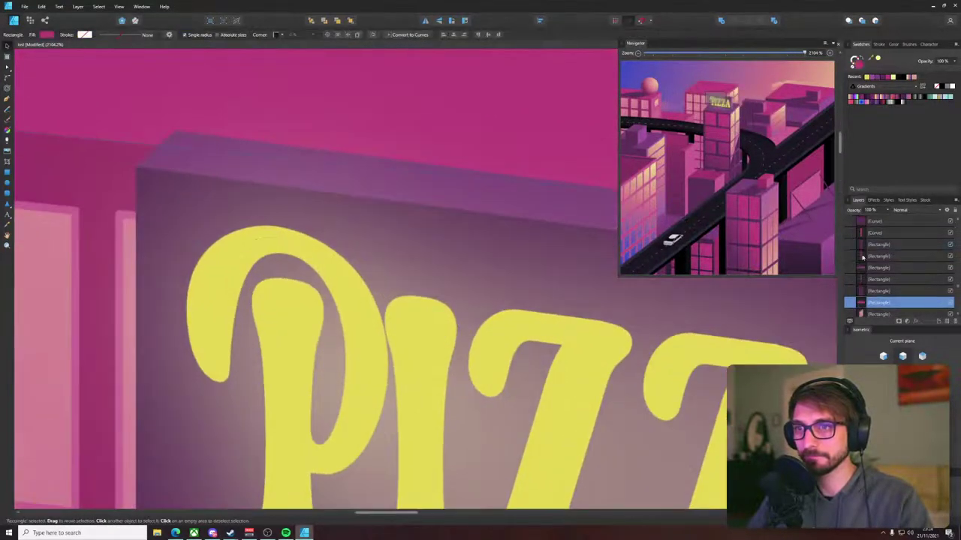
pyautogui.moveTo(957, 283); pyautogui.dragTo(957, 230)
pyautogui.scroll(3, 887, 274)
pyautogui.scroll(3, 887, 277)
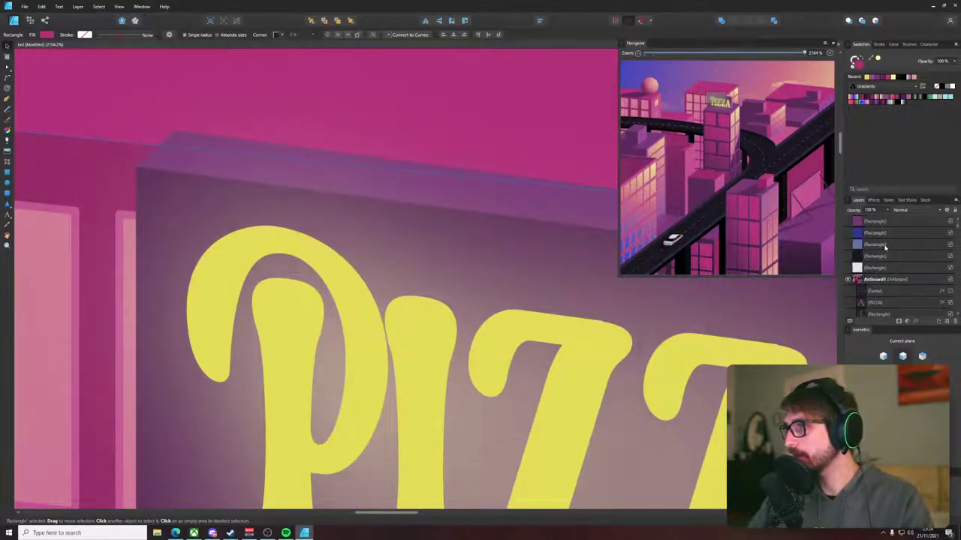
pyautogui.click(940, 292)
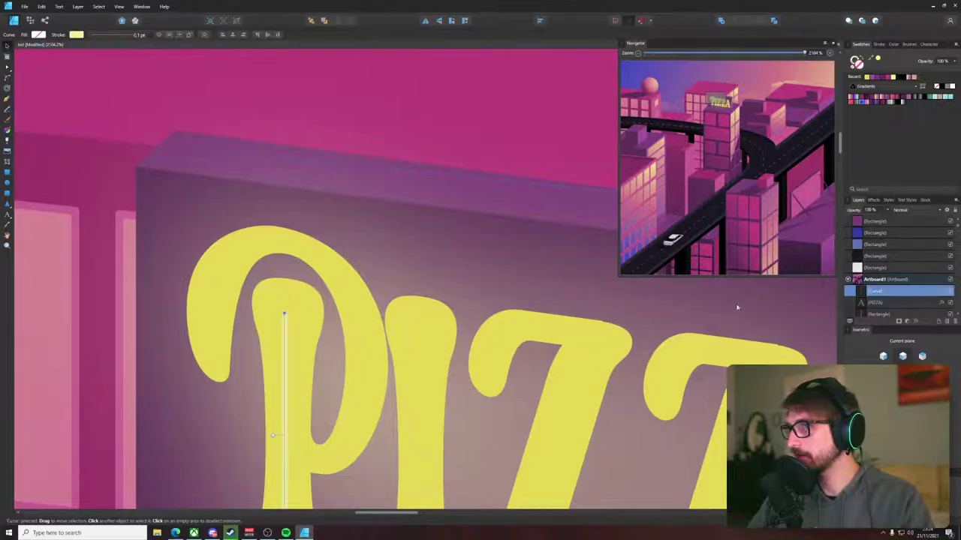
# - Draw a curved highlight line with the Pen tool along the P's hook and bowl, ending at the stem
pyautogui.scroll(-3, 314, 349)
pyautogui.press('p')
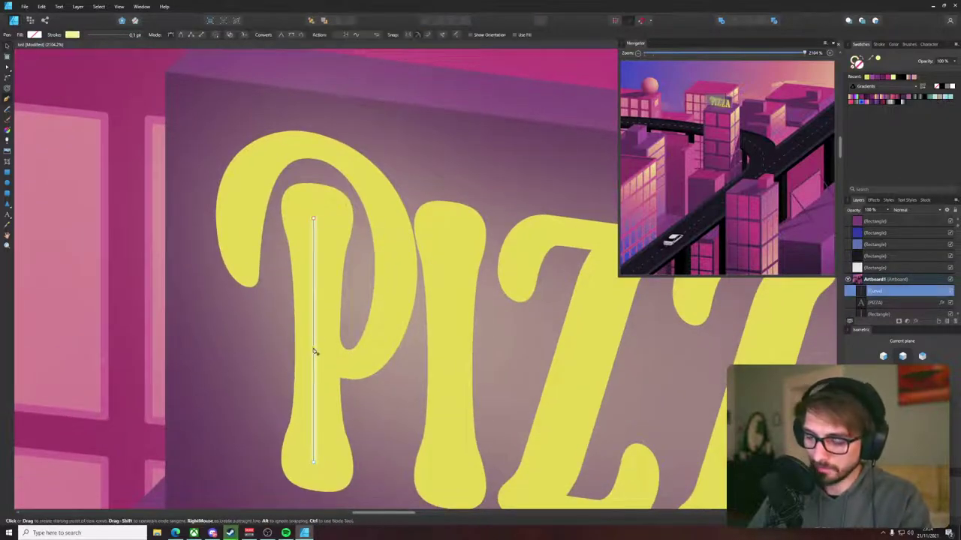
pyautogui.click(239, 250)
pyautogui.moveTo(311, 150); pyautogui.dragTo(393, 175)
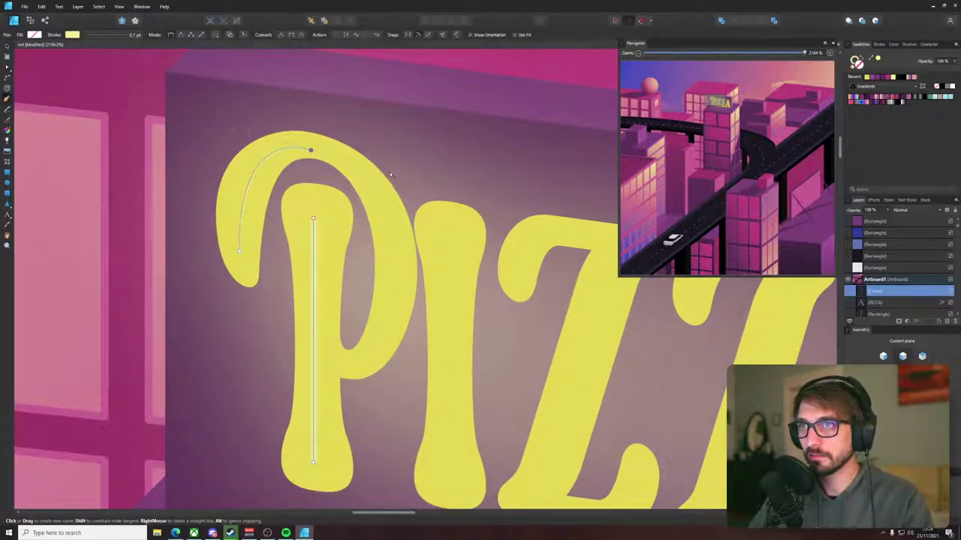
pyautogui.moveTo(316, 363); pyautogui.dragTo(178, 359)
pyautogui.hotkey('ctrl', 'z')
pyautogui.moveTo(390, 255); pyautogui.dragTo(393, 297)
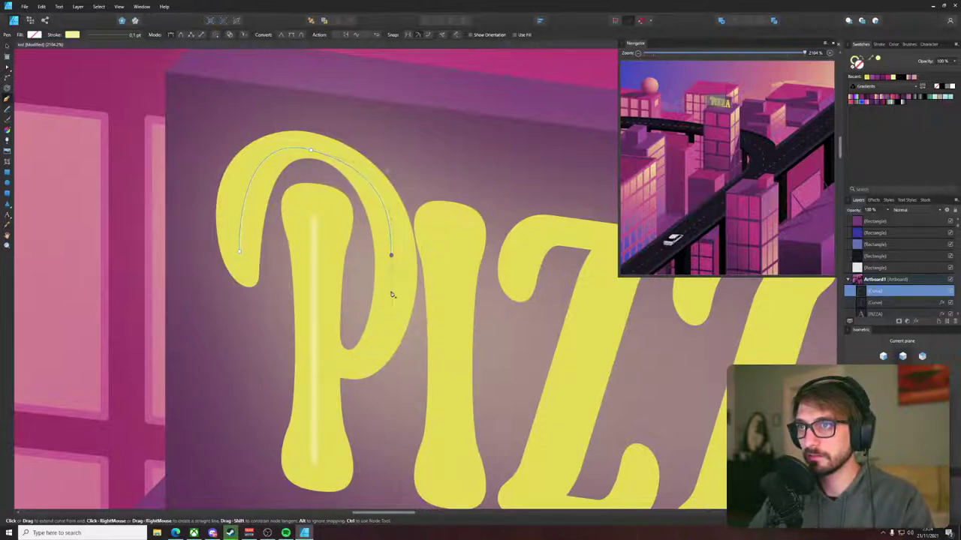
pyautogui.moveTo(318, 362); pyautogui.dragTo(242, 365)
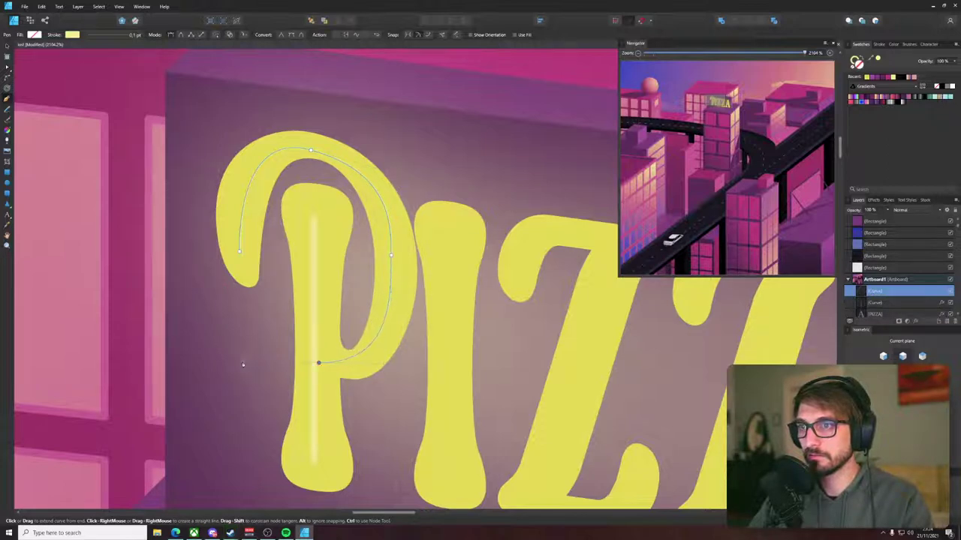
# - Refine the highlight curve on the P's bowl by nudging its lower end node and its top node into place
pyautogui.press('a')
pyautogui.moveTo(318, 363); pyautogui.dragTo(326, 363)
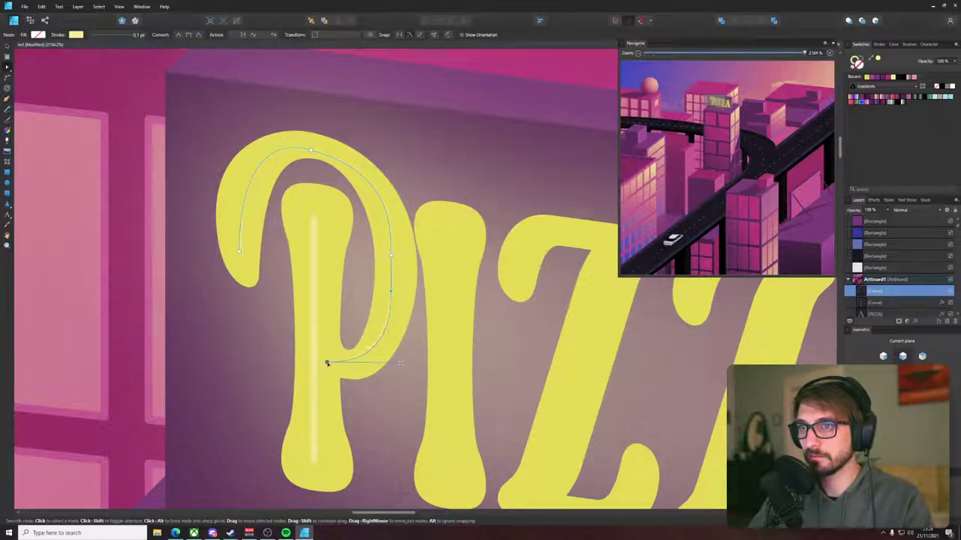
pyautogui.rightClick(945, 303)
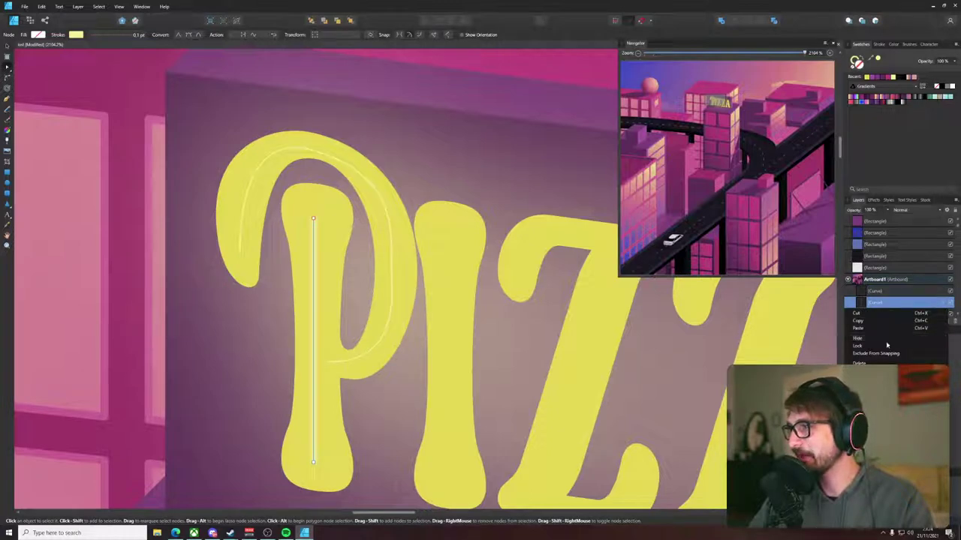
pyautogui.click(896, 302)
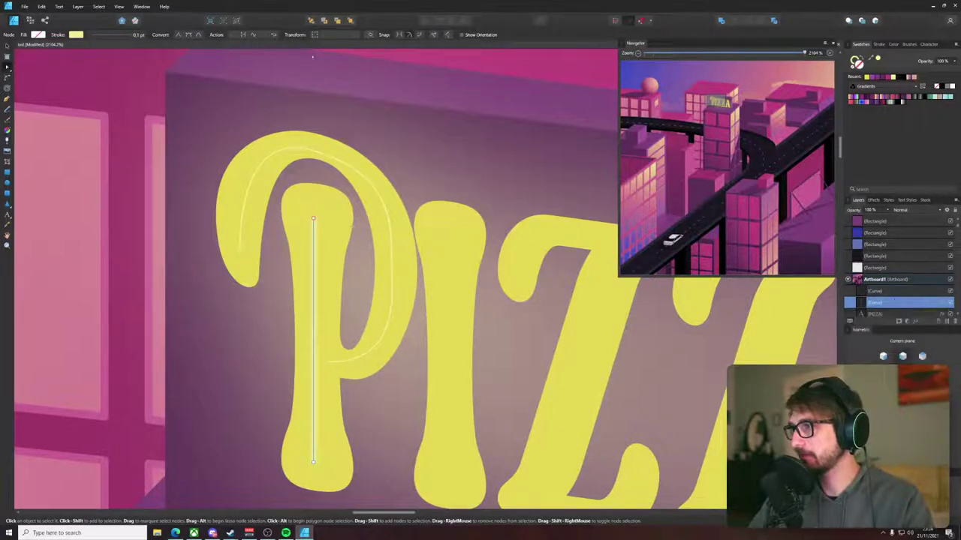
pyautogui.click(39, 6)
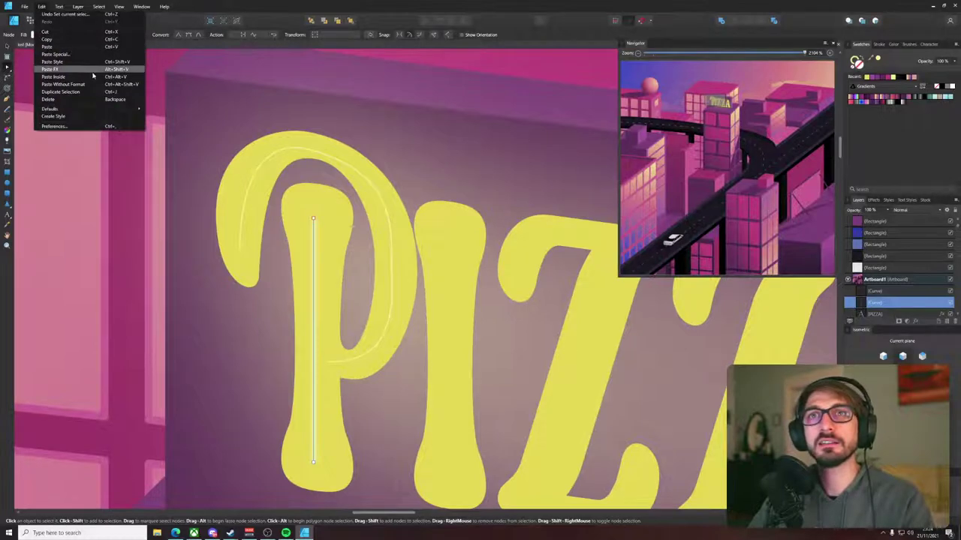
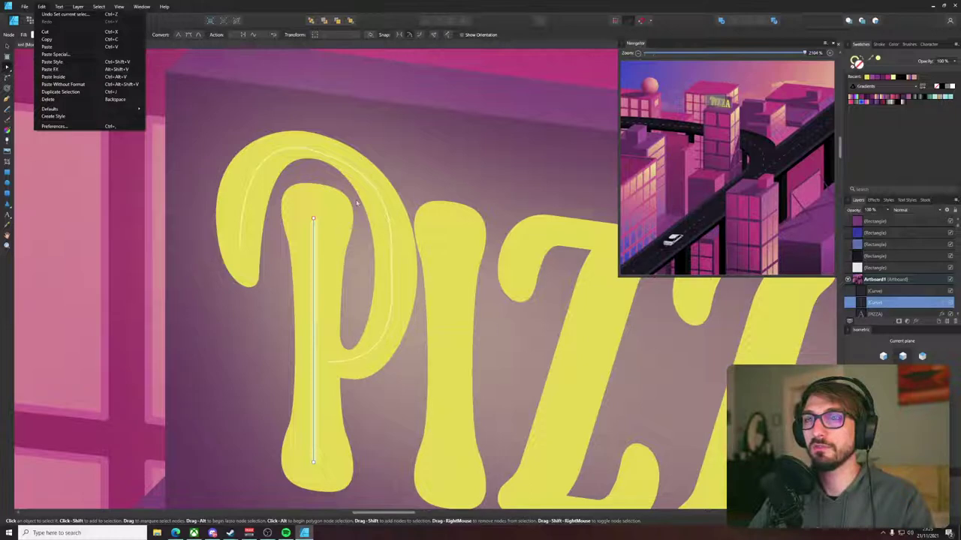
pyautogui.click(337, 166)
pyautogui.click(336, 159)
pyautogui.click(311, 152)
# - Copy the glow effect from the P's stem highlight onto the highlight curve in the P's bowl
pyautogui.click(314, 246)
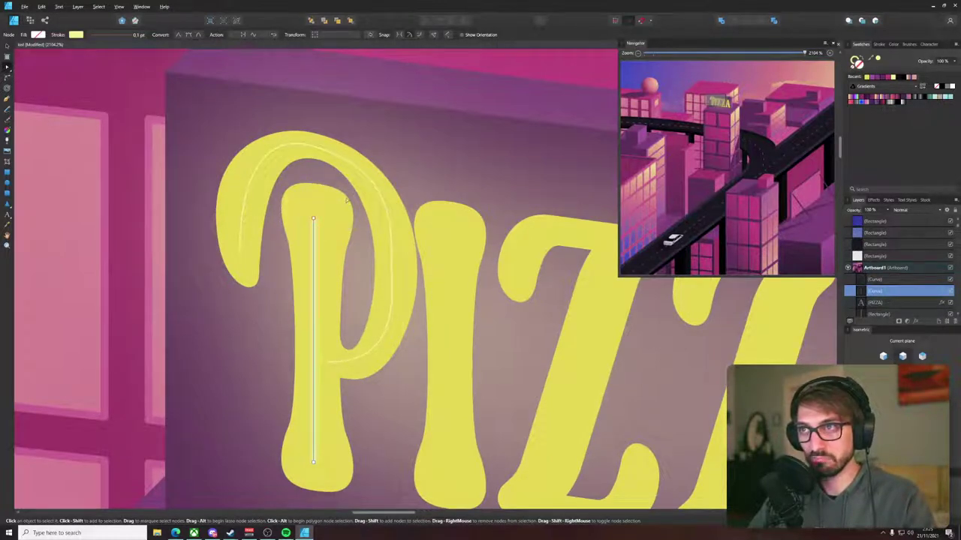
pyautogui.click(374, 188)
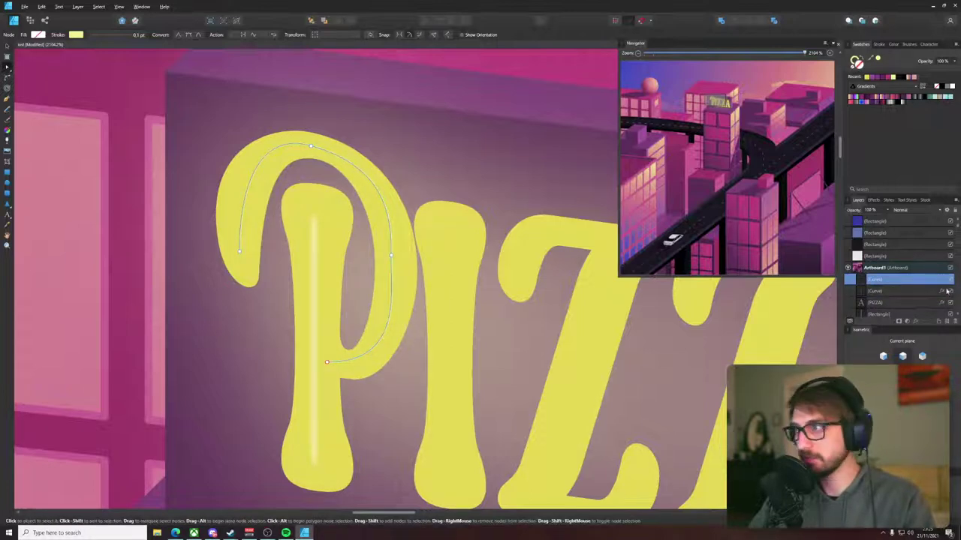
pyautogui.click(944, 292)
pyautogui.rightClick(944, 293)
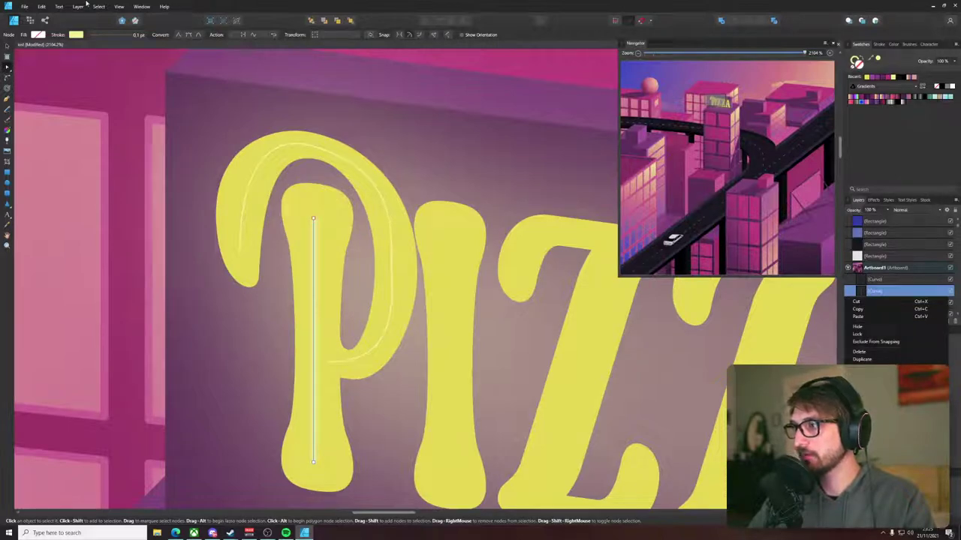
pyautogui.click(41, 6)
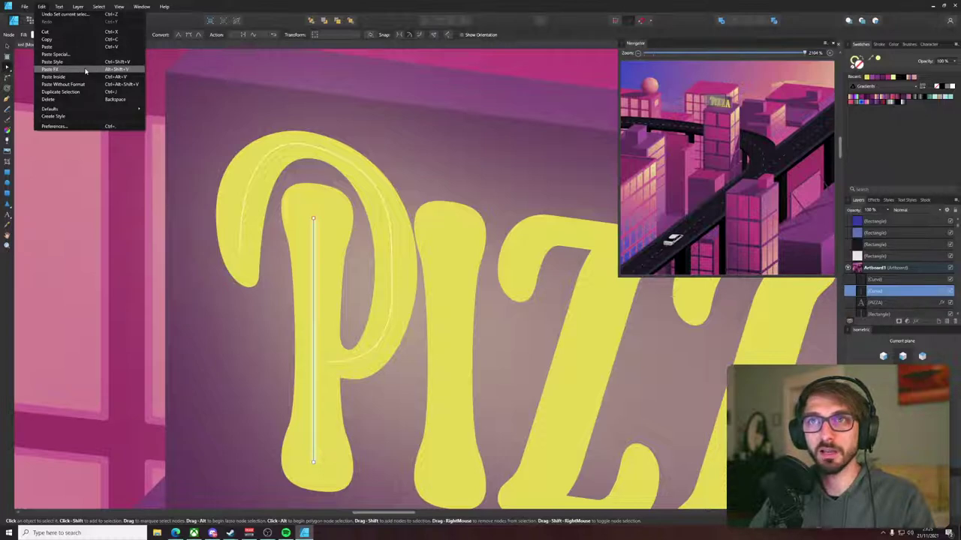
pyautogui.click(45, 7)
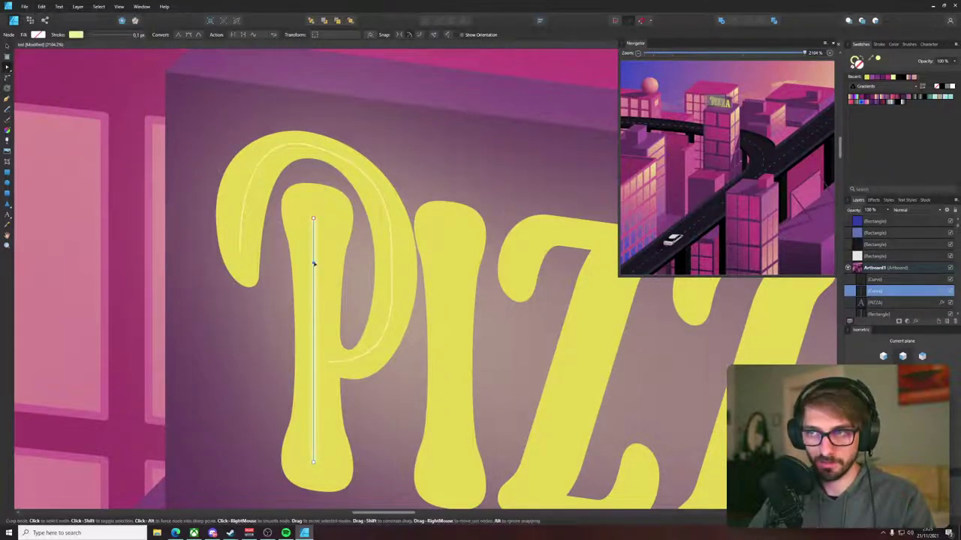
pyautogui.press('v')
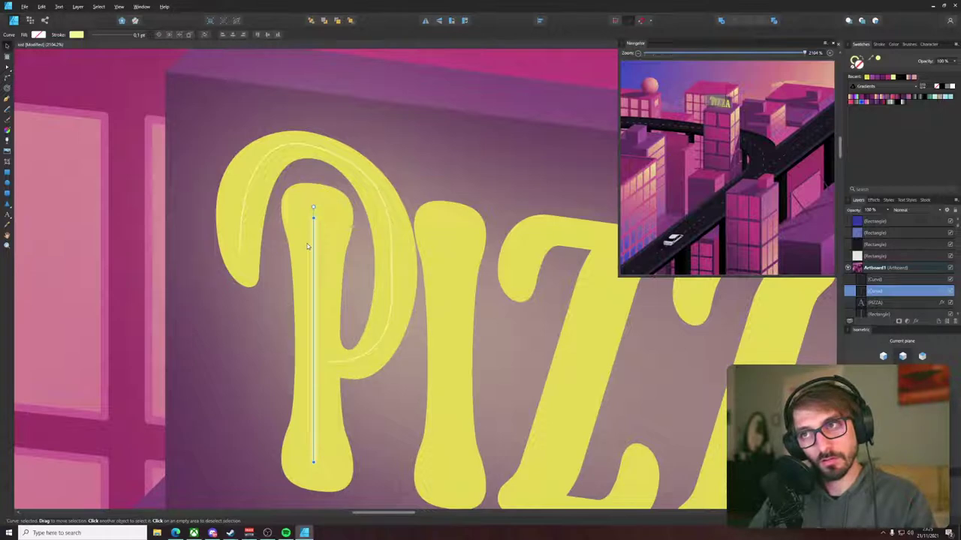
pyautogui.click(382, 199)
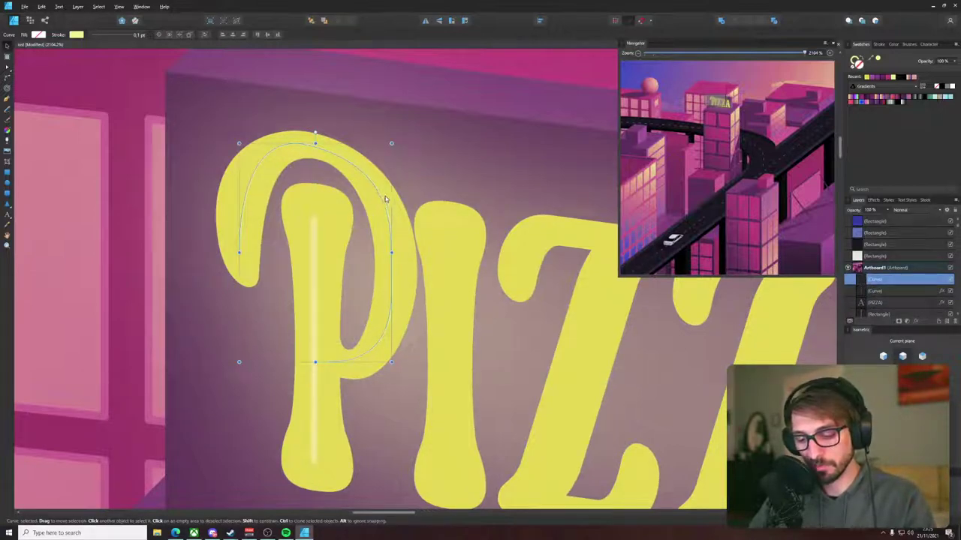
pyautogui.click(382, 197)
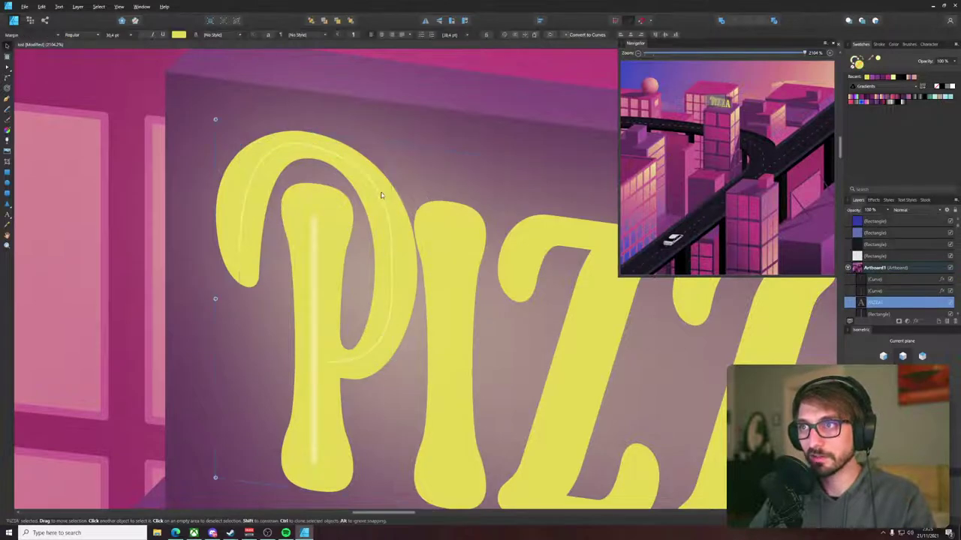
pyautogui.click(382, 196)
# - Match the outer glow radius of the P's bowl highlight to that of the stem highlight
pyautogui.click(311, 284)
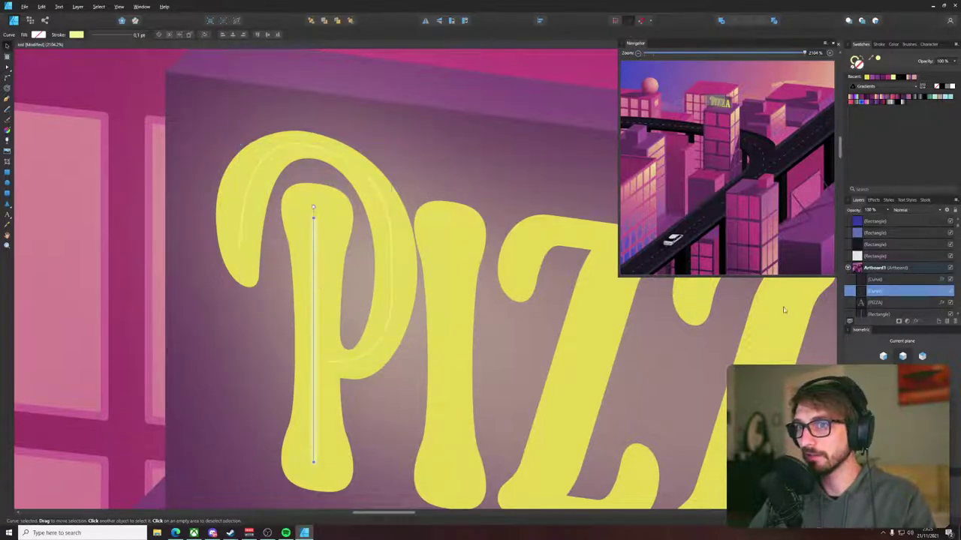
pyautogui.click(907, 321)
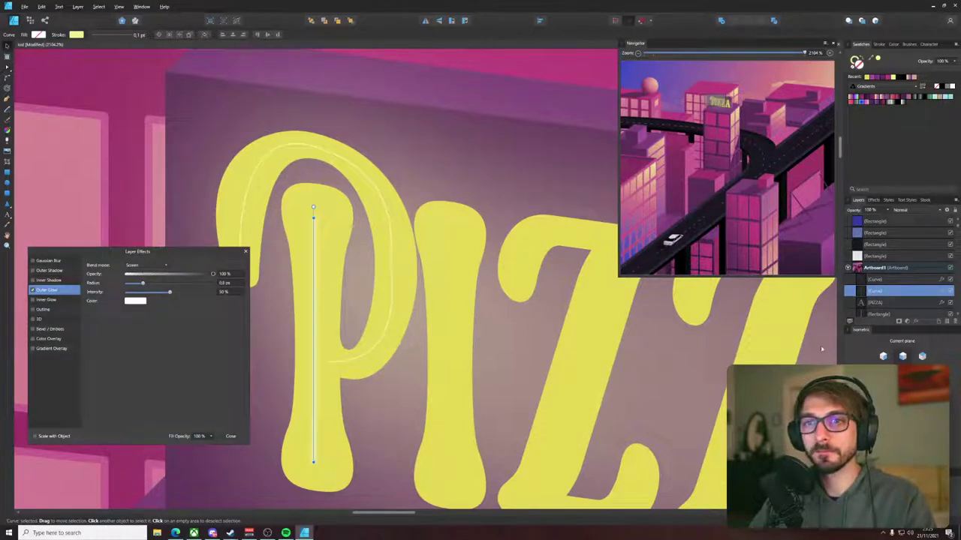
pyautogui.click(910, 281)
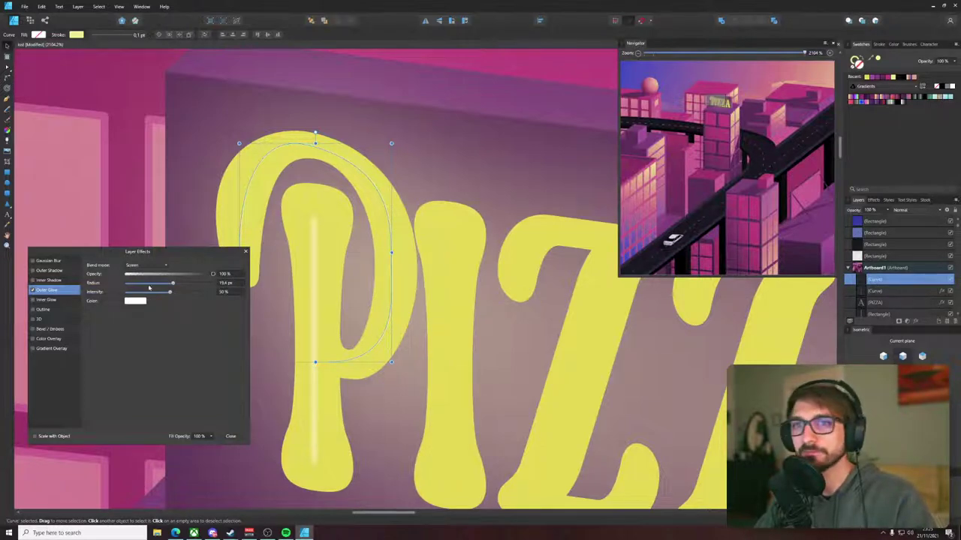
pyautogui.click(315, 273)
pyautogui.click(229, 283)
pyautogui.click(388, 215)
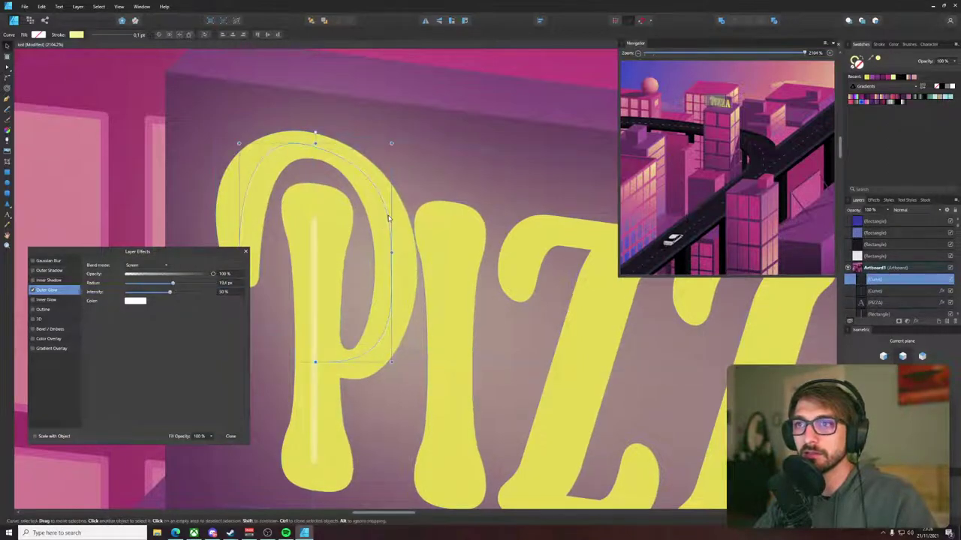
pyautogui.click(225, 284)
pyautogui.write('10')
pyautogui.press('Return')
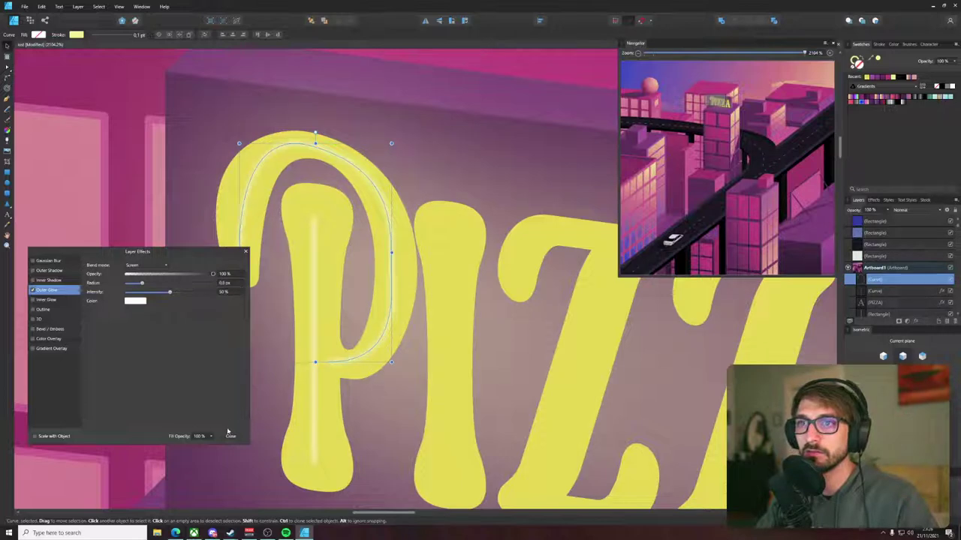
pyautogui.click(316, 269)
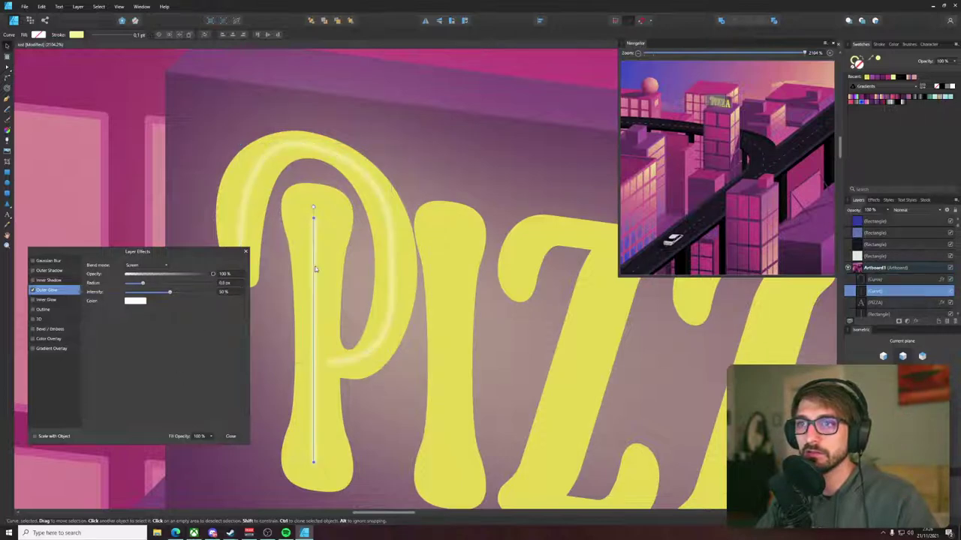
pyautogui.click(230, 436)
# - Duplicate the P's stem highlight onto the I and the first Z, and realign the Z's copy along its diagonal stroke
pyautogui.scroll(-3, 414, 301)
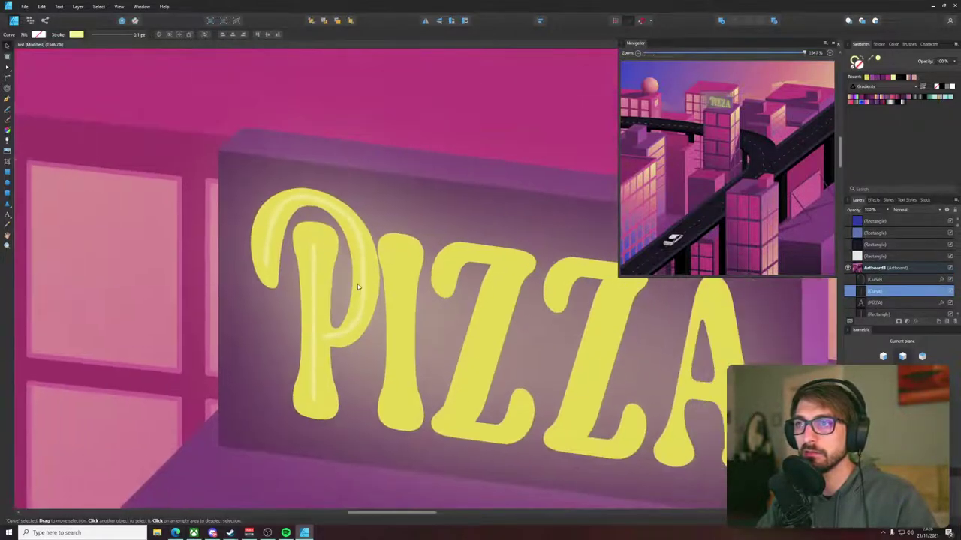
pyautogui.moveTo(345, 302)
pyautogui.mouseDown()
pyautogui.moveTo(427, 324)
pyautogui.moveTo(407, 324)
pyautogui.mouseUp()
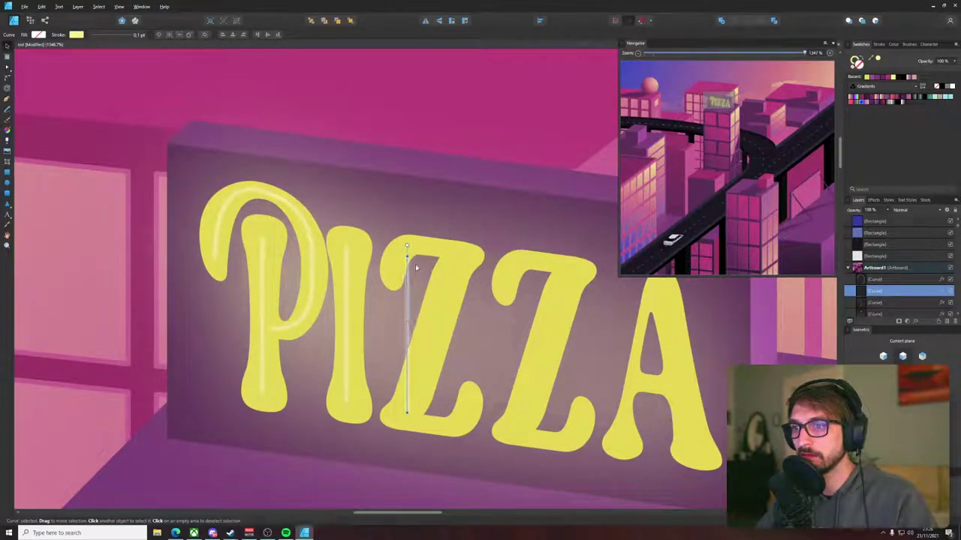
pyautogui.press('a')
pyautogui.moveTo(408, 254); pyautogui.dragTo(457, 259)
pyautogui.click(407, 285)
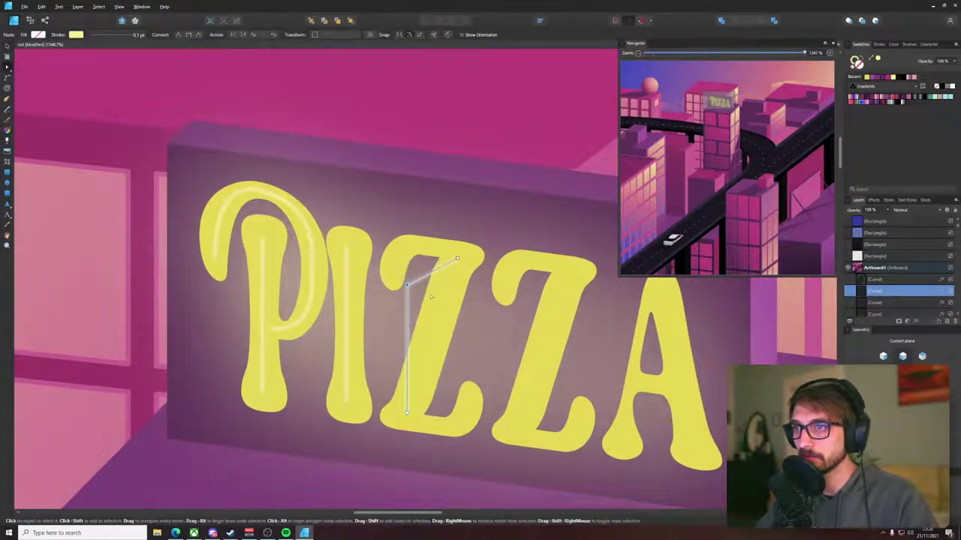
pyautogui.press('Delete')
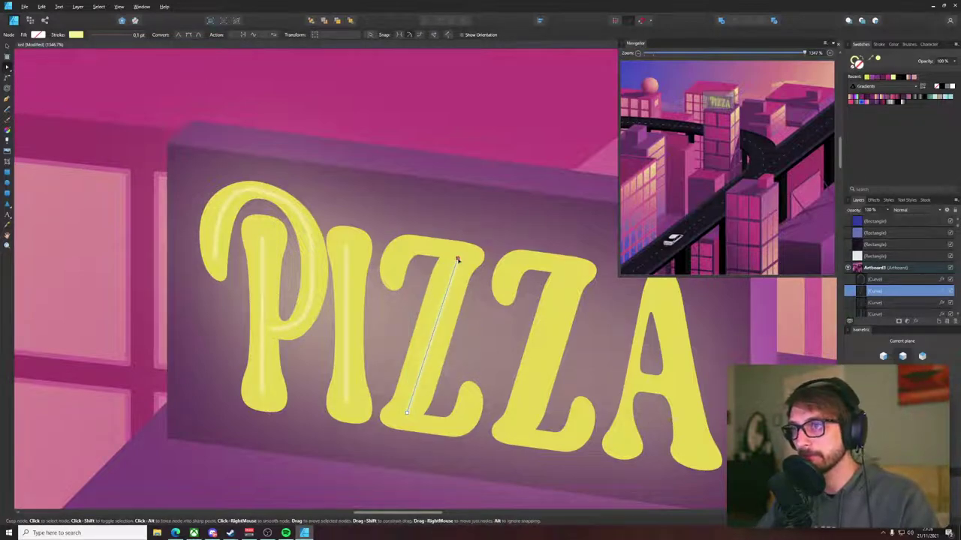
# - Extend the first Z's highlight along its top bar and into the upper hook, adjusting the nodes to centre it
pyautogui.press('p')
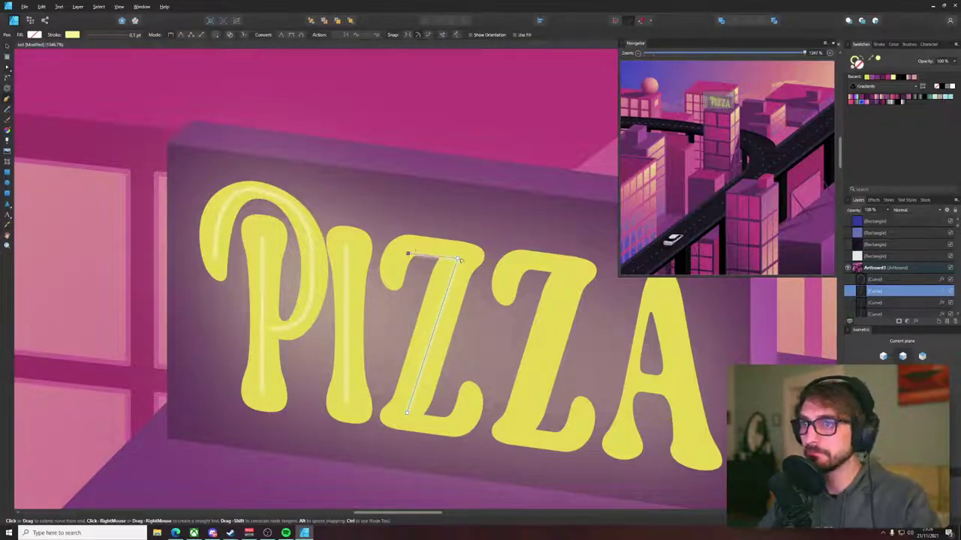
pyautogui.press('a')
pyautogui.moveTo(457, 259); pyautogui.dragTo(408, 250)
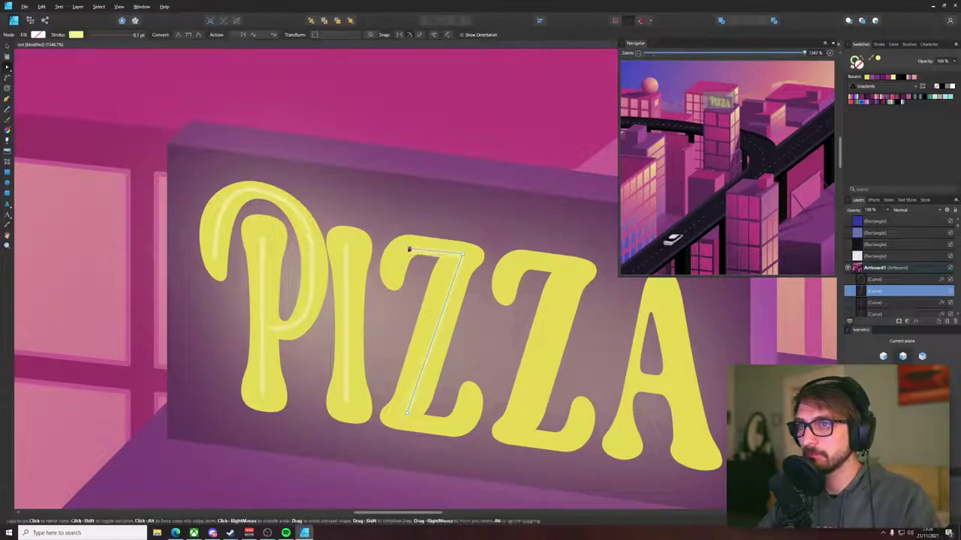
pyautogui.press('v')
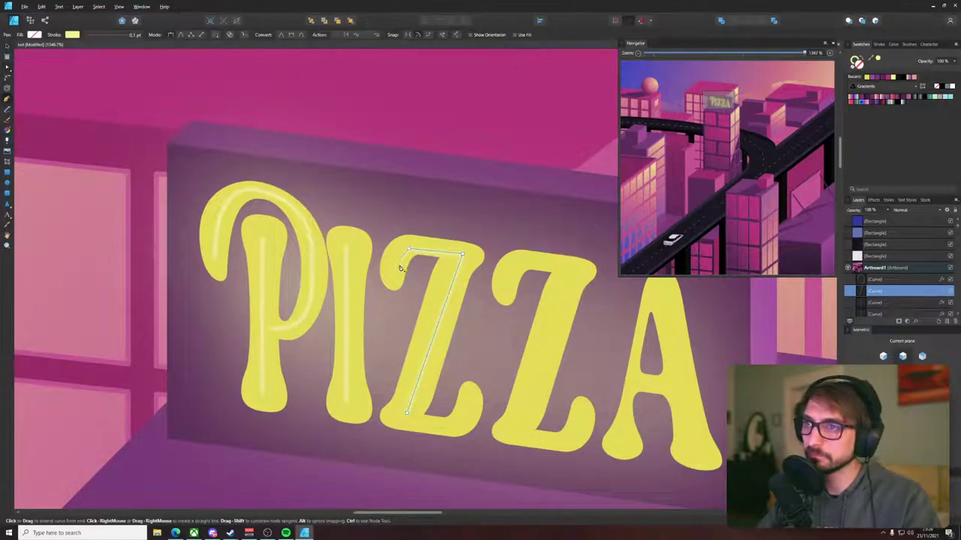
pyautogui.press('a')
# - Extend the first Z's highlight along its bottom bar into the lower curl, and duplicate the whole highlight onto the second Z
pyautogui.press('p')
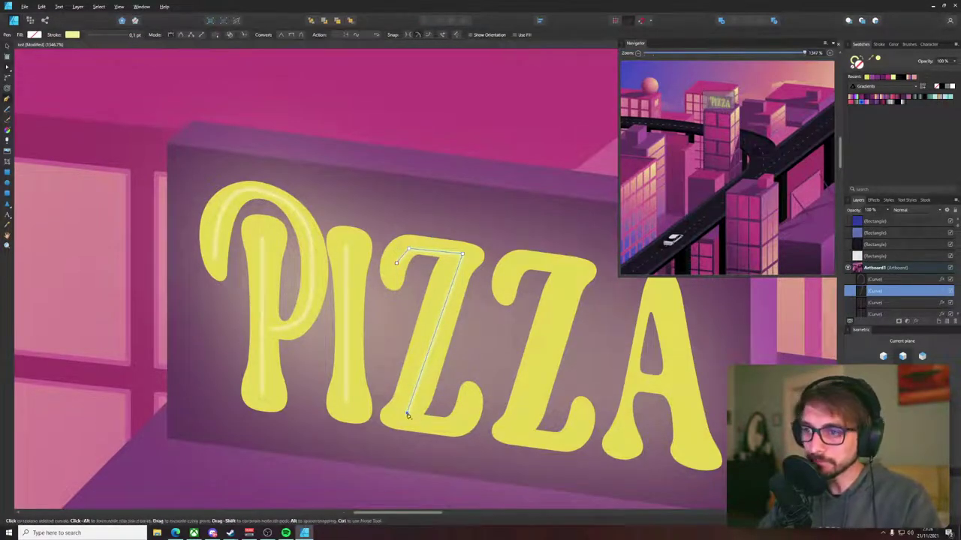
pyautogui.click(469, 404)
pyautogui.press('a')
pyautogui.moveTo(385, 405); pyautogui.dragTo(446, 428)
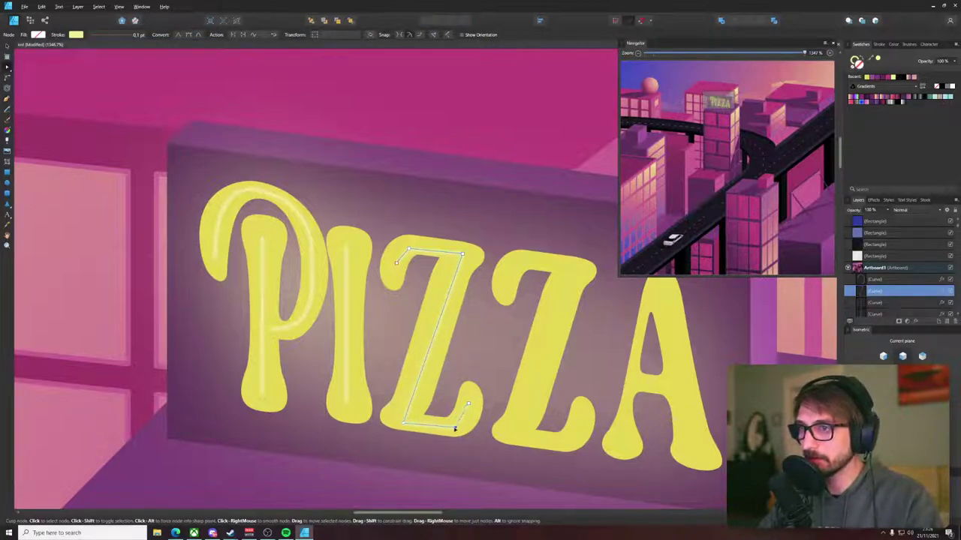
pyautogui.press('v')
pyautogui.moveTo(424, 413); pyautogui.dragTo(523, 409)
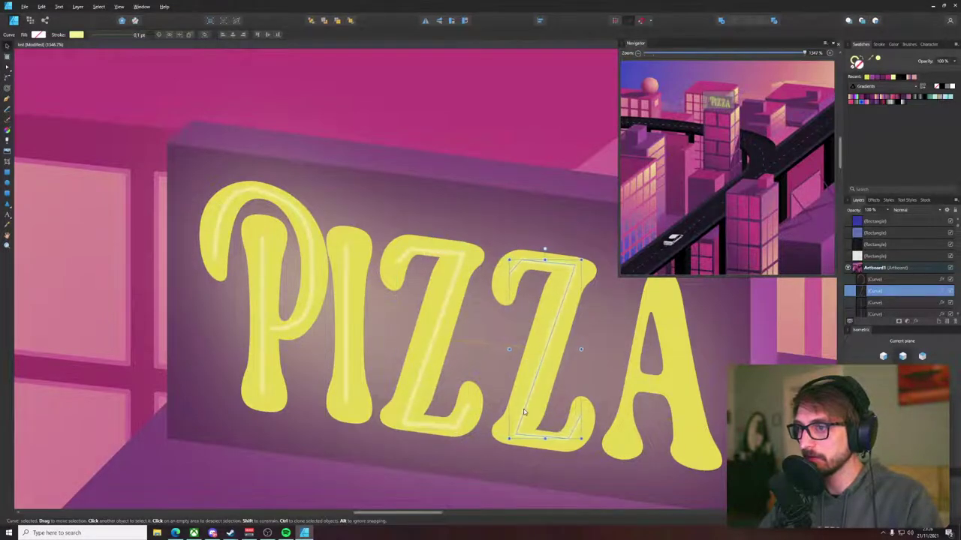
# - Draw a straight highlight line with the Pen tool along the A's left leg and adjust both end nodes
pyautogui.hscroll(3, 524, 409)
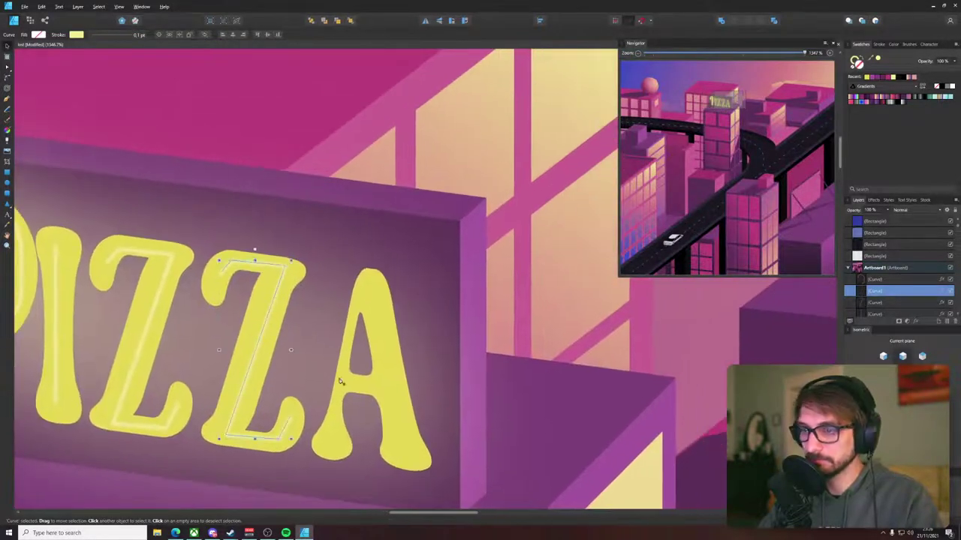
pyautogui.press('p')
pyautogui.click(333, 441)
pyautogui.click(364, 288)
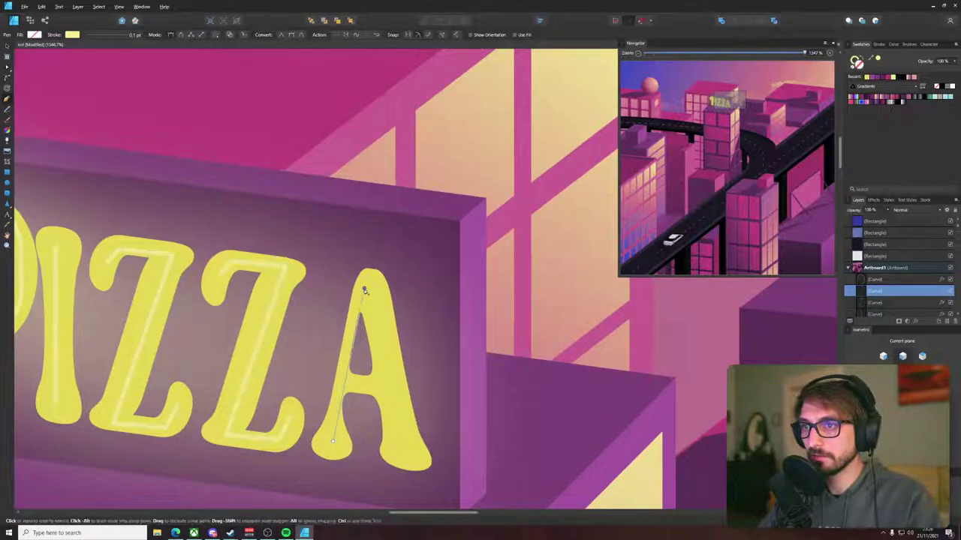
pyautogui.press('a')
pyautogui.moveTo(364, 289); pyautogui.dragTo(361, 291)
pyautogui.moveTo(332, 442); pyautogui.dragTo(327, 443)
pyautogui.click(361, 288)
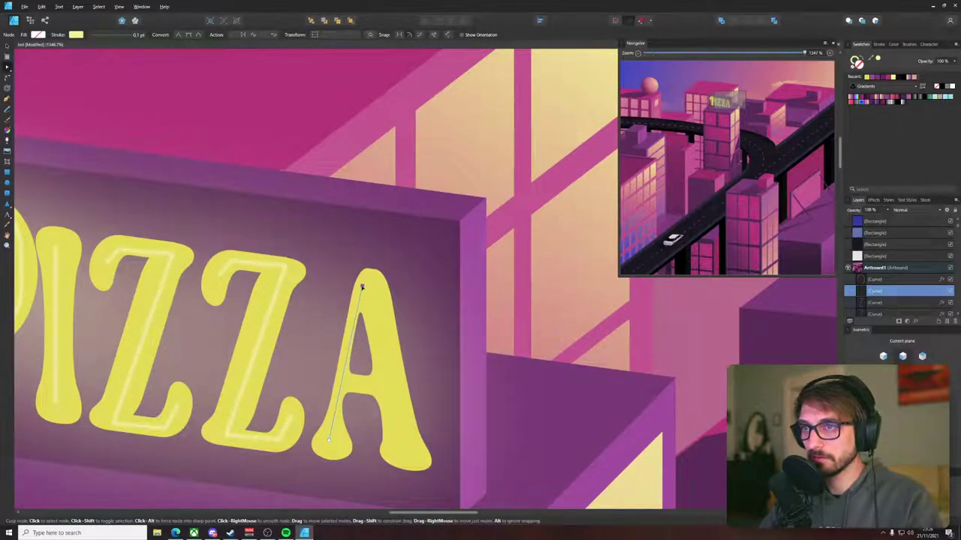
# - Draw a straight highlight line with the Pen tool down the A's right leg, from the apex to the foot
pyautogui.press('p')
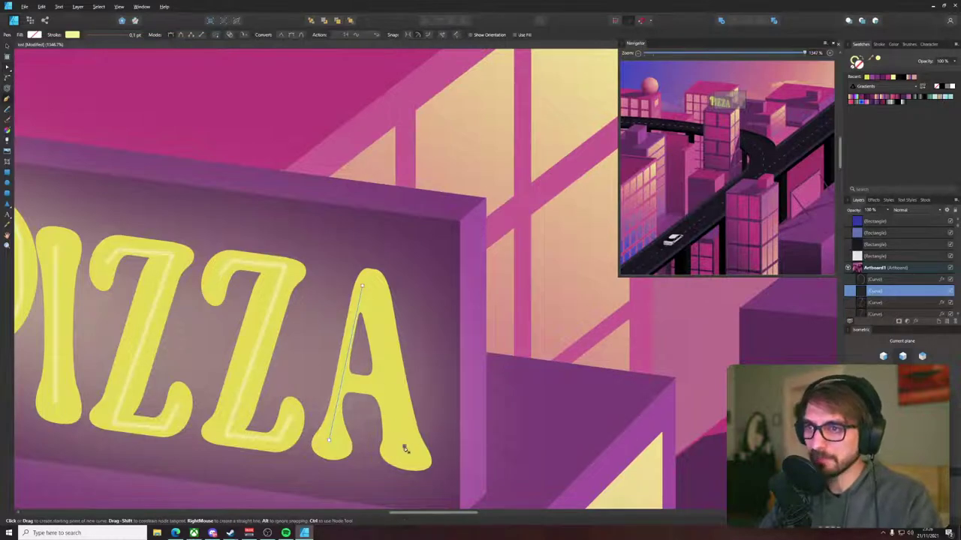
pyautogui.click(362, 286)
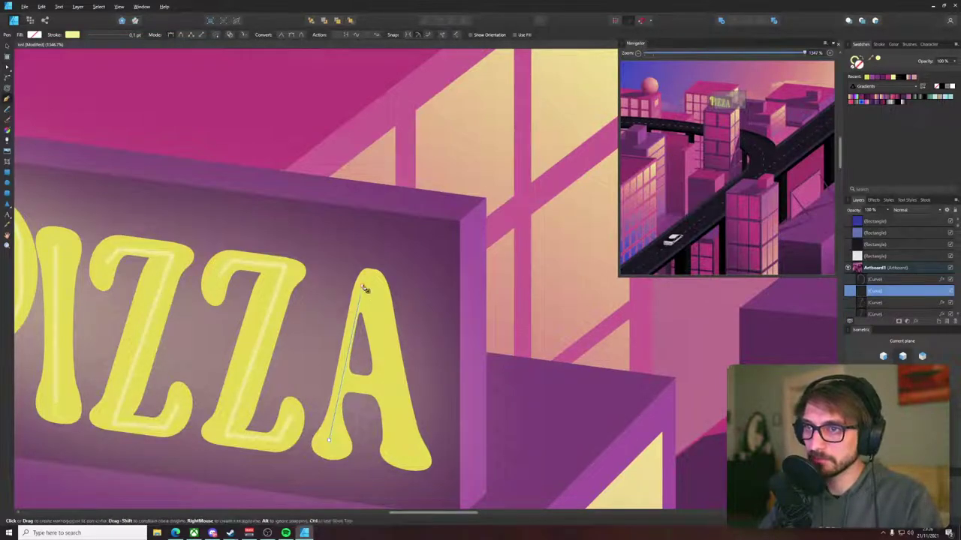
pyautogui.click(393, 383)
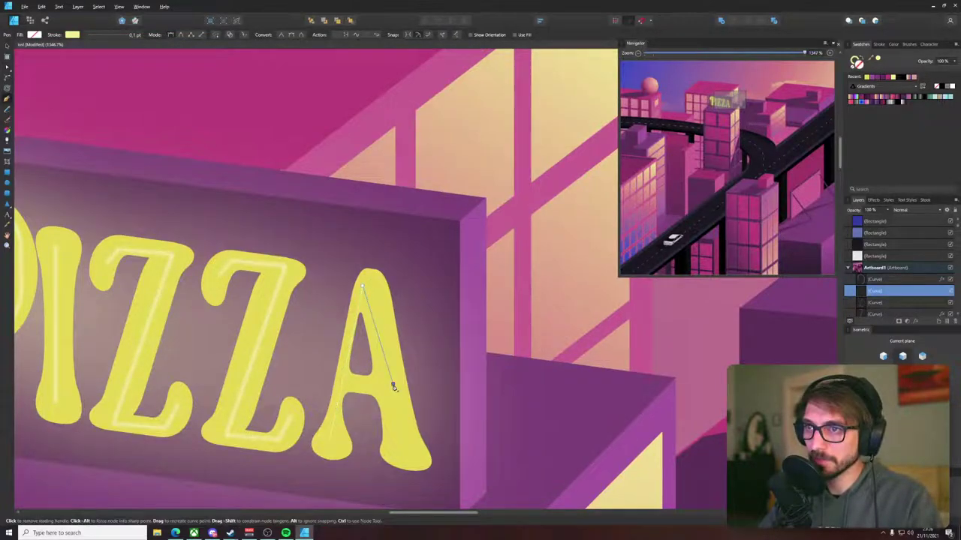
pyautogui.click(410, 443)
pyautogui.press('a')
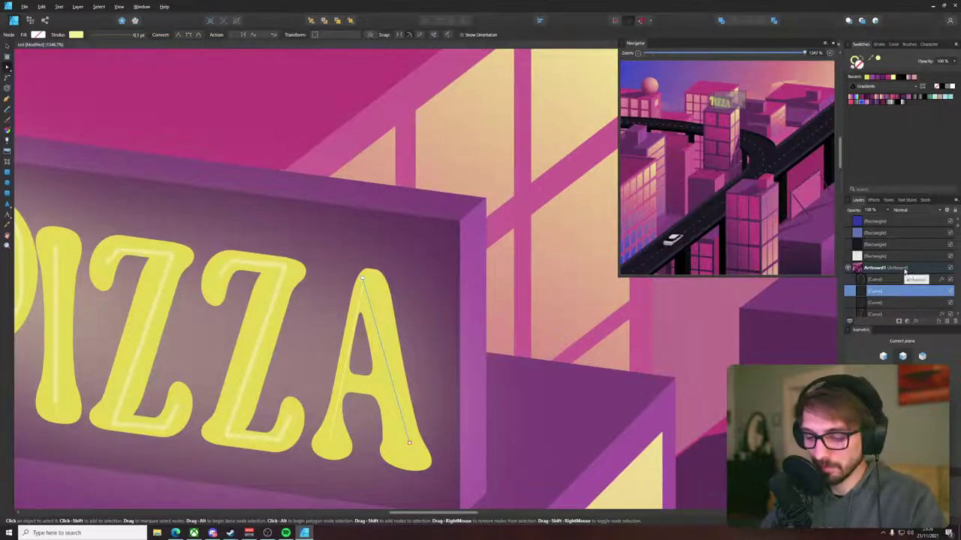
pyautogui.hotkey('alt', 'v')
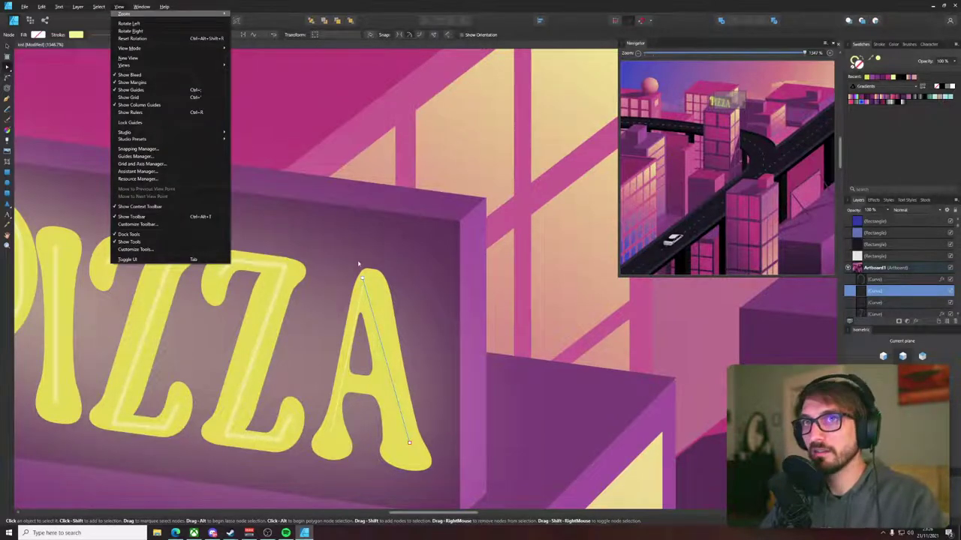
pyautogui.press('Escape')
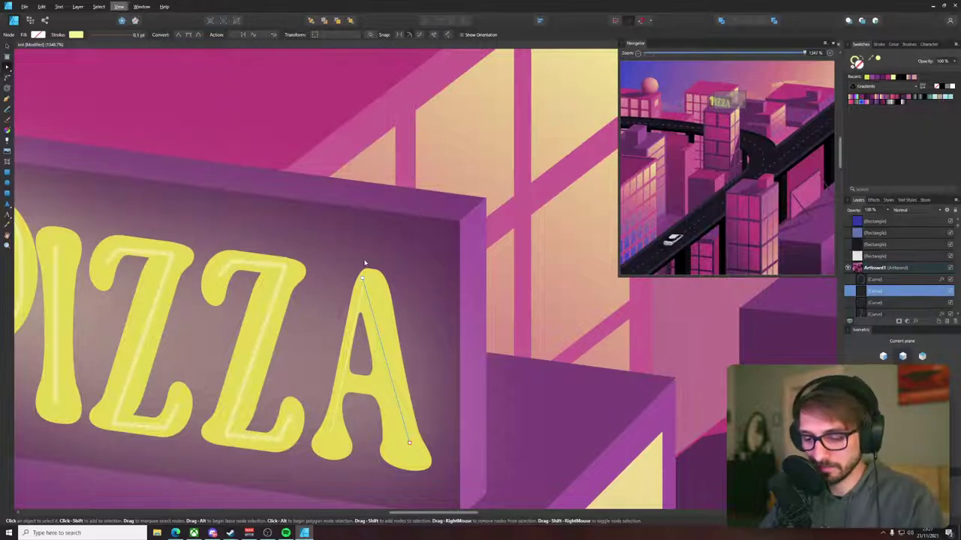
pyautogui.hotkey('alt', 'v')
pyautogui.press('Escape')
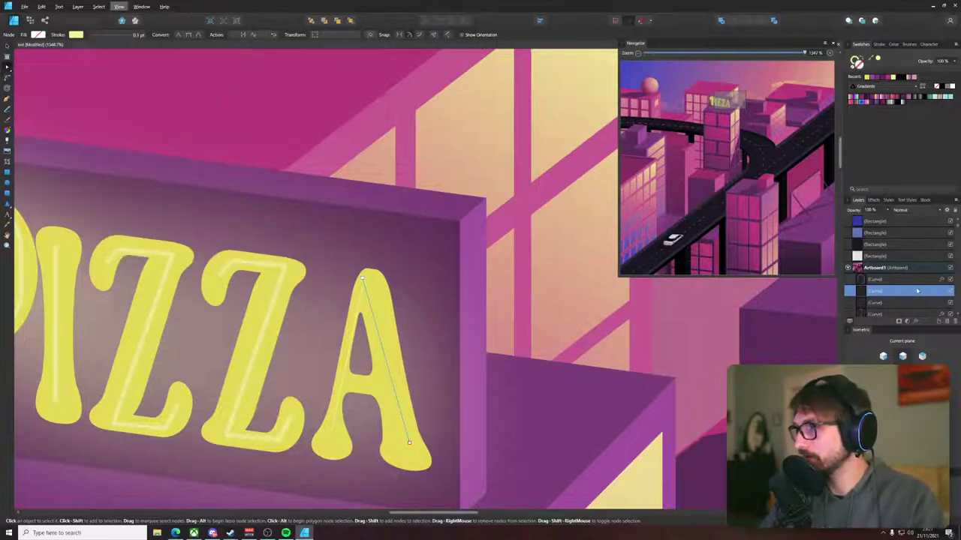
# - Give the A's right-leg highlight an Outer Glow effect with a radius of about 0.8 px
pyautogui.click(940, 280)
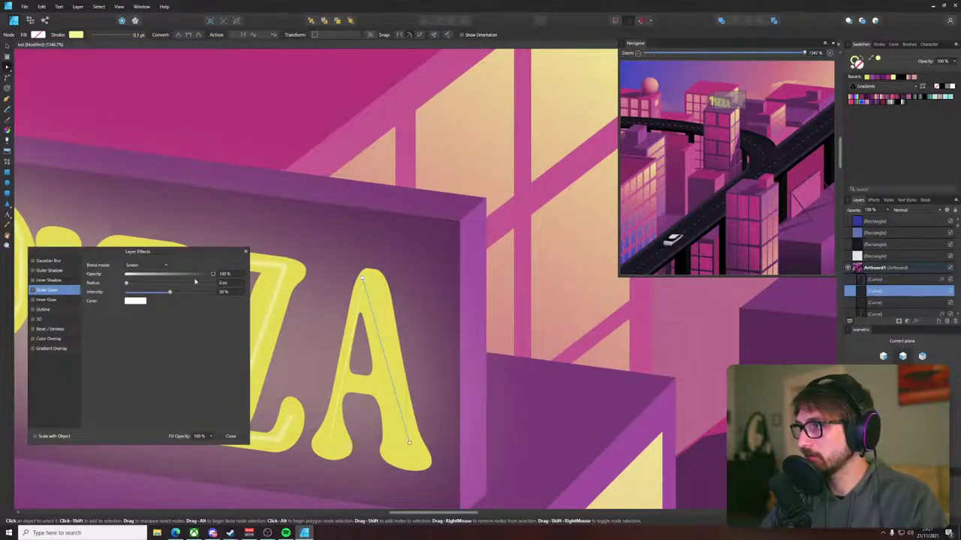
pyautogui.moveTo(147, 285); pyautogui.dragTo(144, 284)
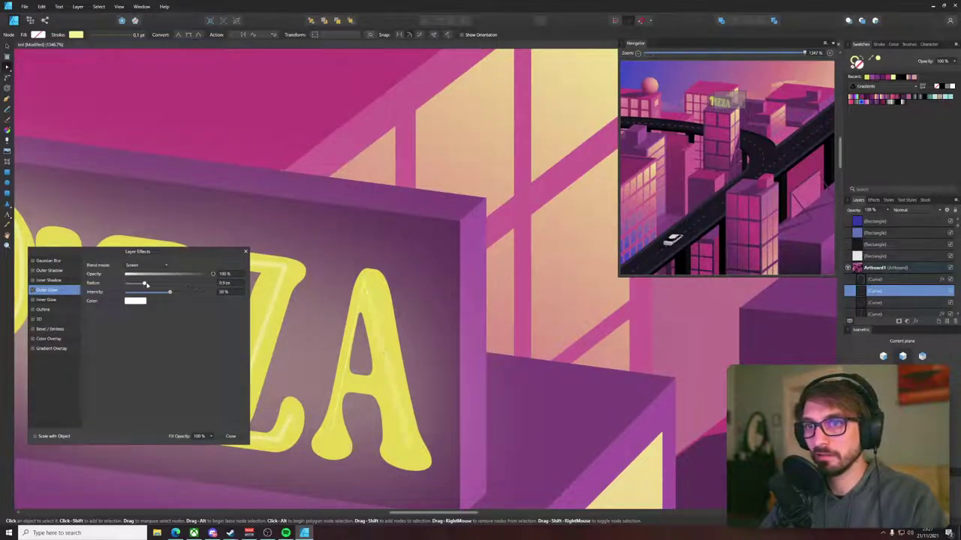
pyautogui.click(237, 283)
pyautogui.scroll(-2, 237, 284)
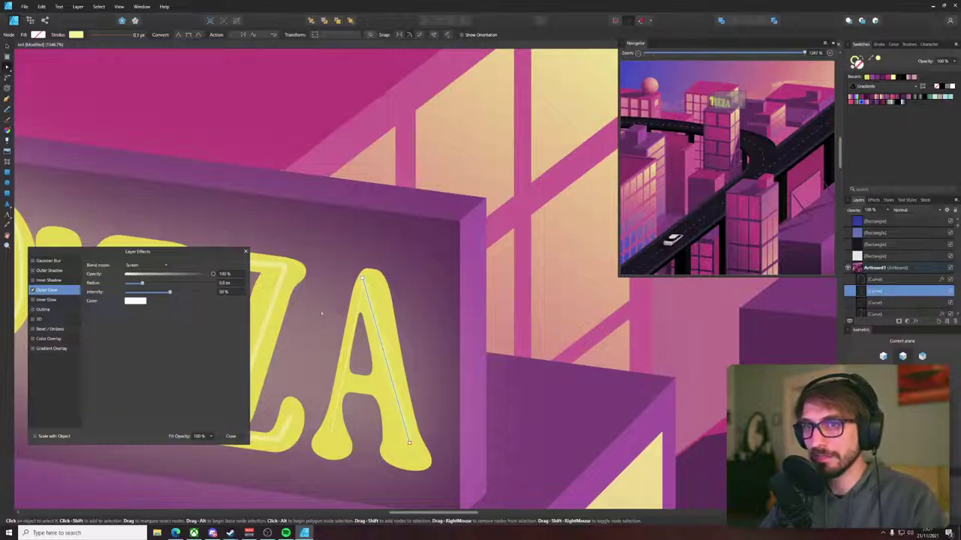
# - Give the A's left-leg highlight an Outer Glow effect with a radius of about 0.7 px and close the effect settings
pyautogui.click(364, 321)
pyautogui.click(359, 312)
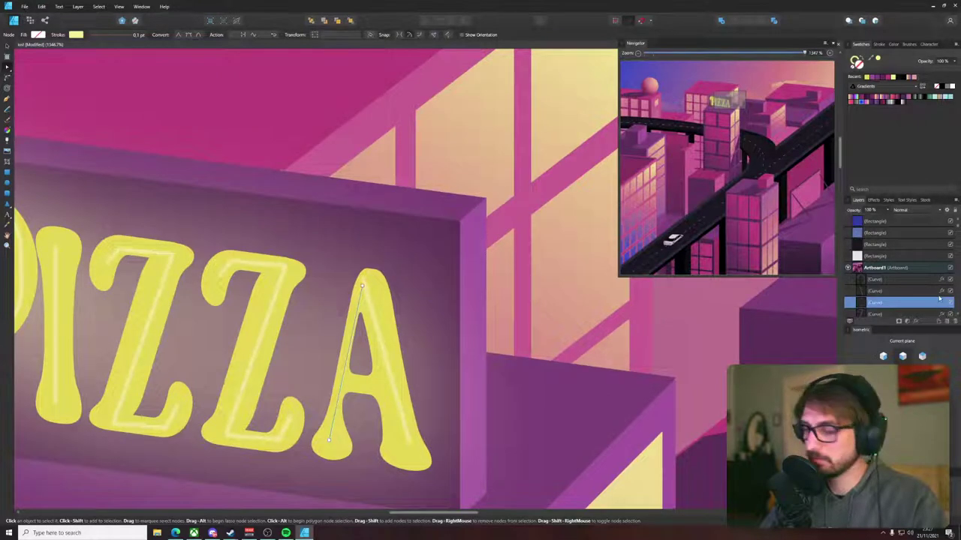
pyautogui.hotkey('alt', 'v')
pyautogui.press('Escape')
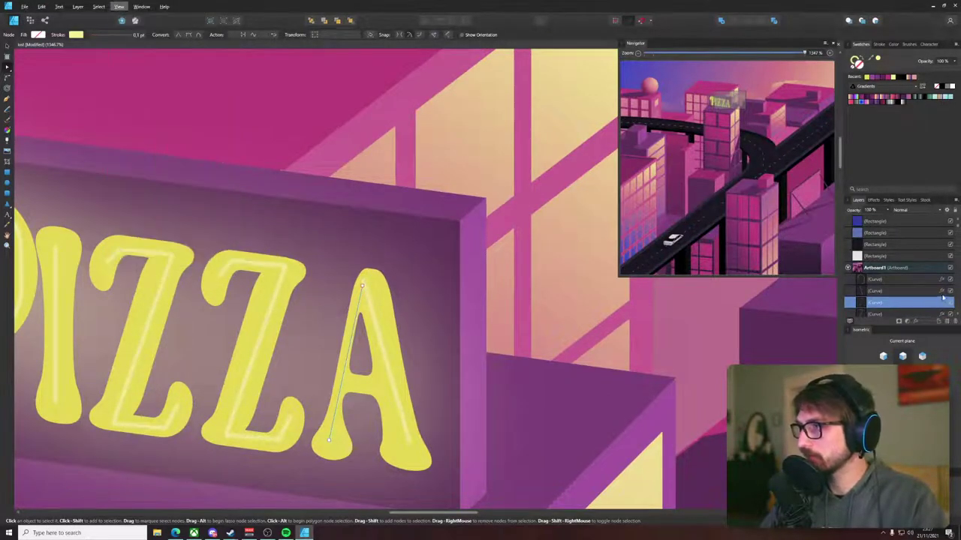
pyautogui.click(942, 300)
pyautogui.moveTo(139, 282); pyautogui.dragTo(141, 285)
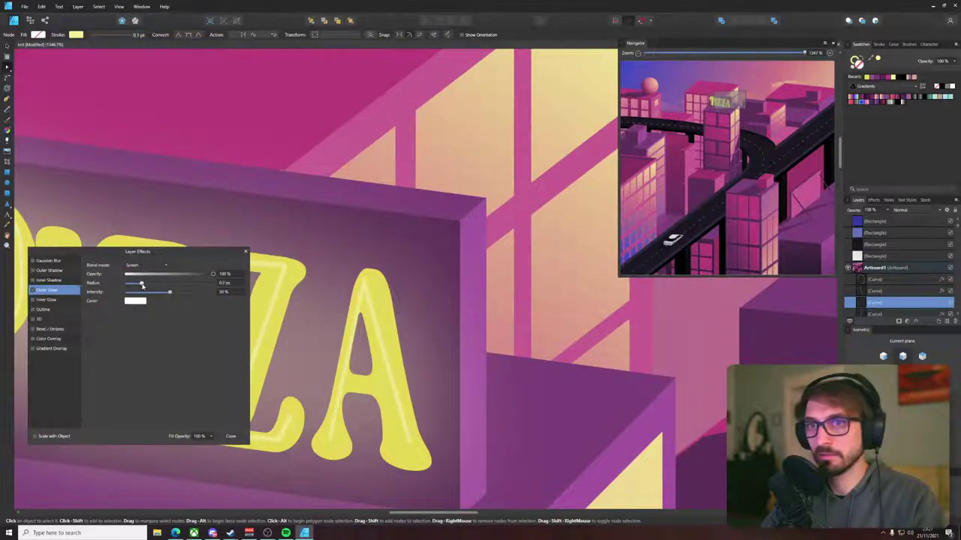
pyautogui.click(468, 354)
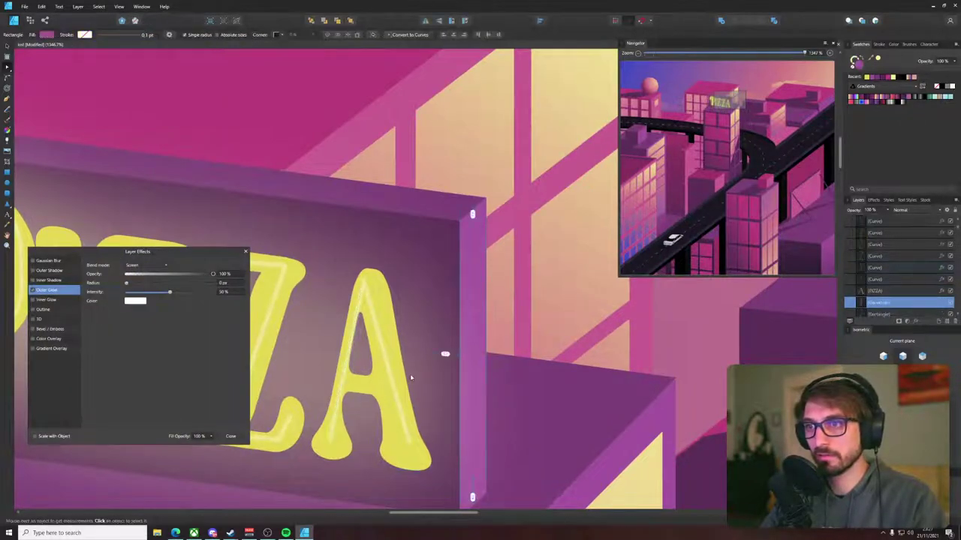
pyautogui.scroll(5, 409, 383)
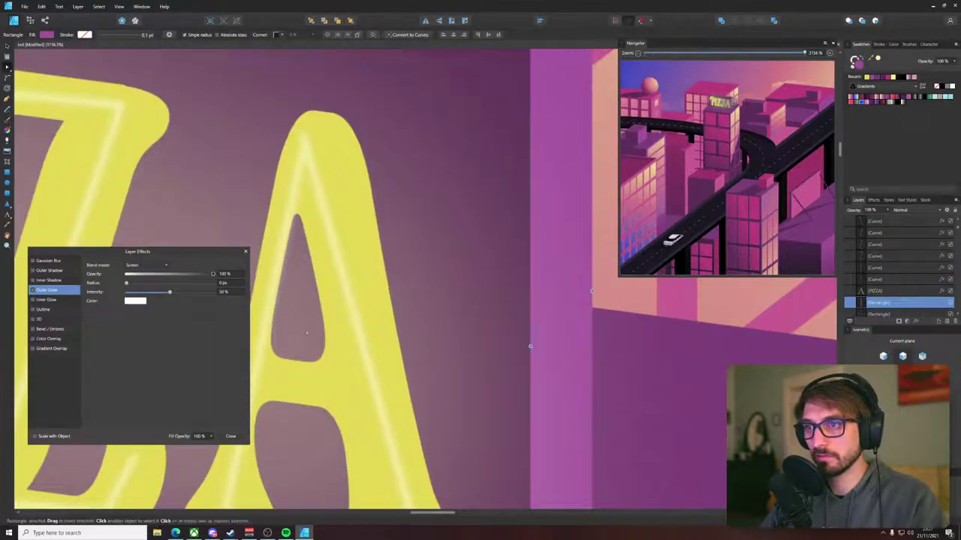
pyautogui.click(244, 252)
# - Adjust the top node of the A's left-leg highlight near the apex
pyautogui.press('a')
pyautogui.click(306, 156)
pyautogui.click(303, 155)
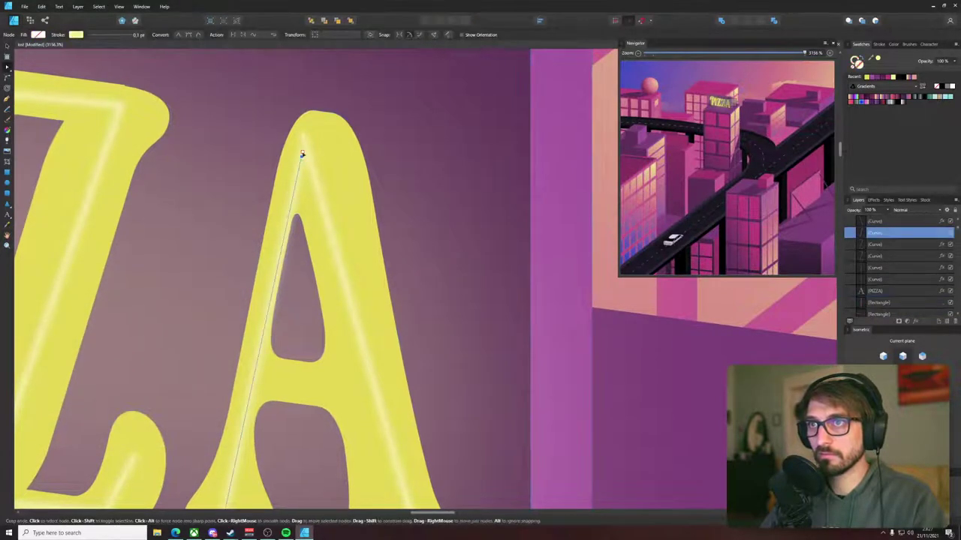
pyautogui.hotkey('ctrl', 'z')
pyautogui.hotkey('ctrl', 'shift', 'z')
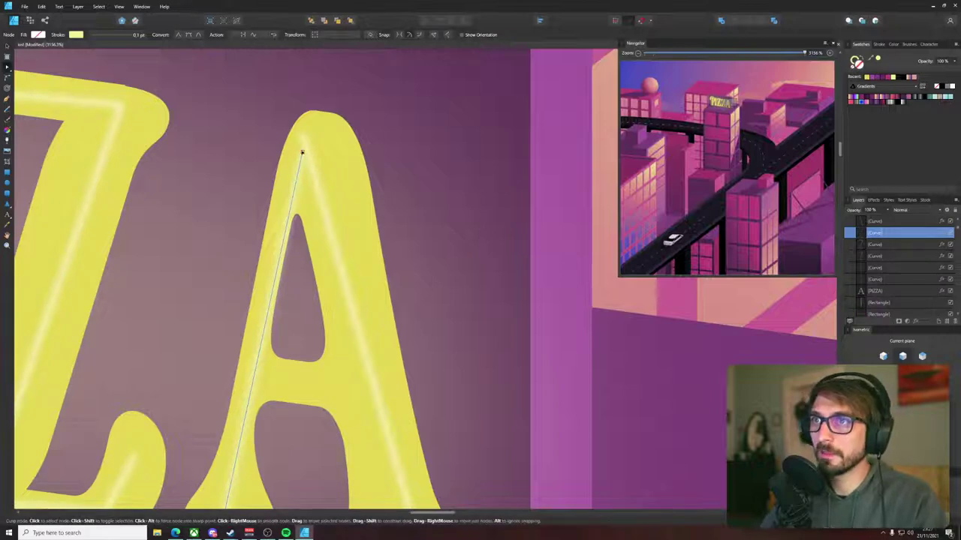
# - Duplicate the A's left-leg highlight, shift the copy upward and swing its upper node down so it runs along the crossbar
pyautogui.scroll(-2, 300, 147)
pyautogui.press('v')
pyautogui.moveTo(293, 213); pyautogui.dragTo(294, 196)
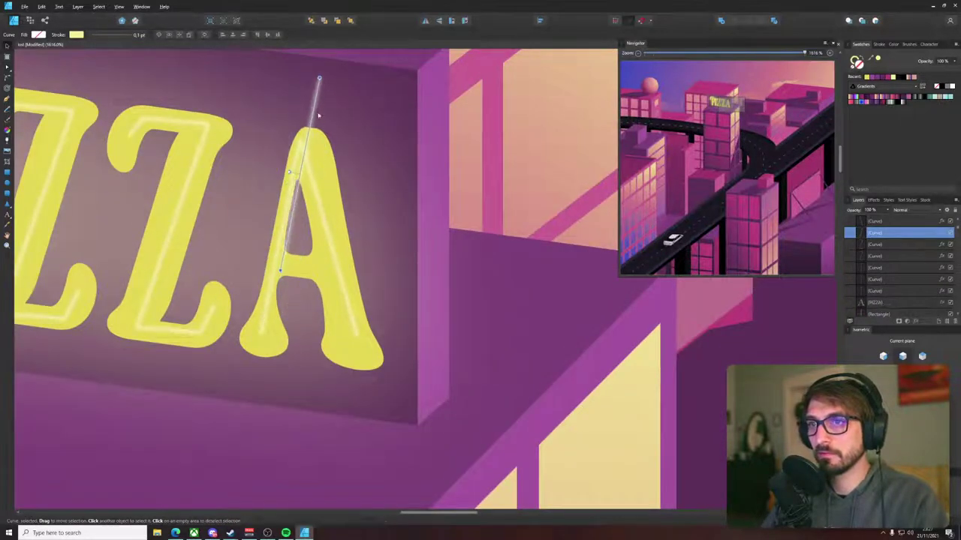
pyautogui.press('a')
pyautogui.moveTo(319, 79); pyautogui.dragTo(325, 270)
pyautogui.scroll(-9, 325, 270)
pyautogui.click(375, 157)
# - Select all the highlight lines on the PIZZA letters together, including the A's crossbar and both legs
pyautogui.scroll(-6, 375, 155)
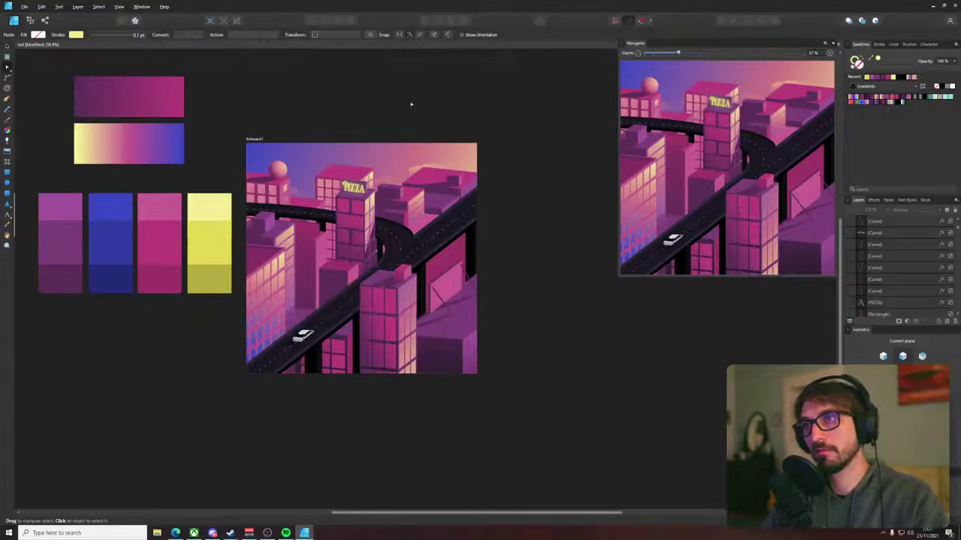
pyautogui.moveTo(411, 105); pyautogui.dragTo(328, 102)
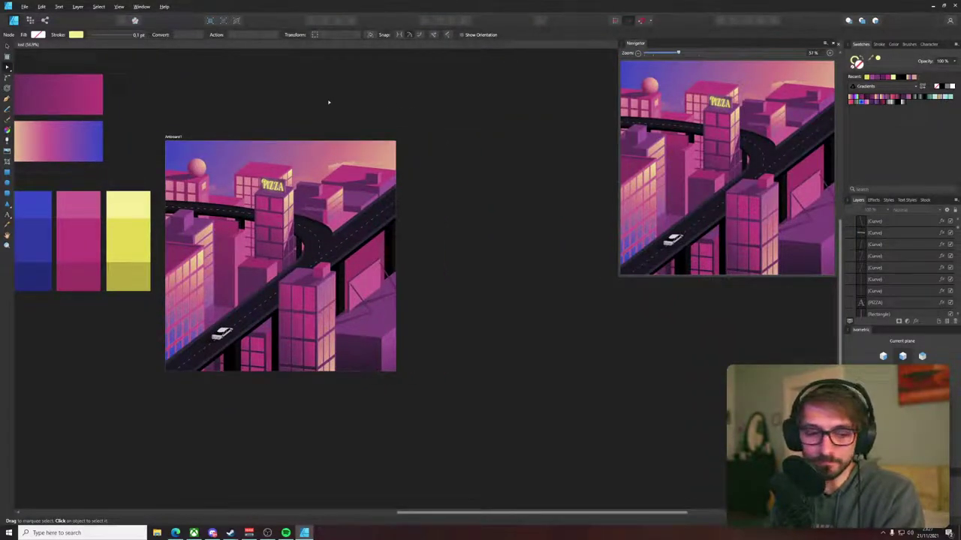
pyautogui.scroll(4, 313, 146)
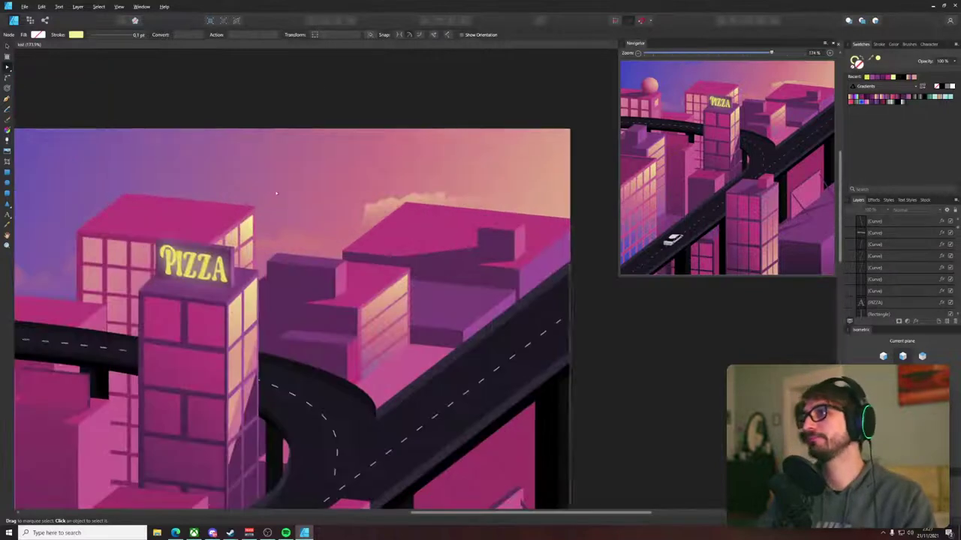
pyautogui.scroll(6, 184, 256)
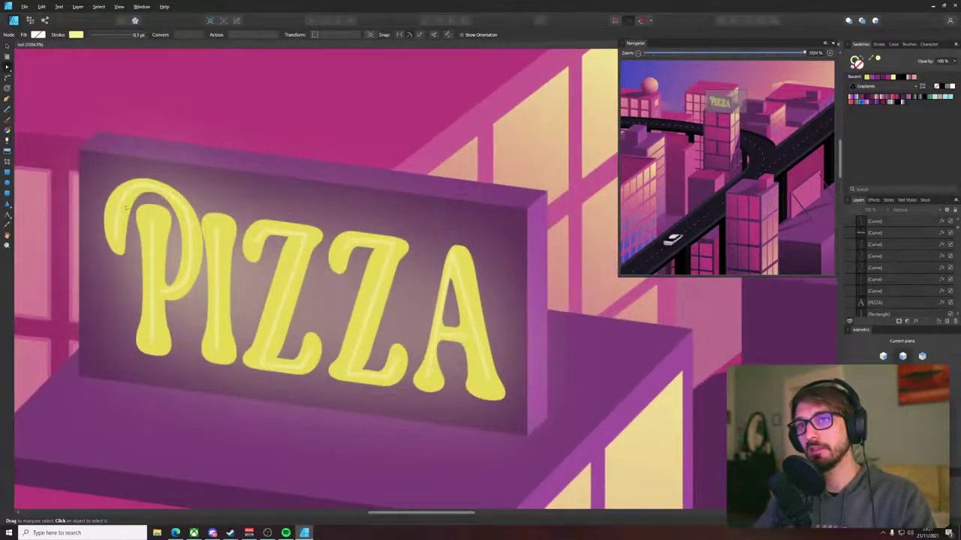
pyautogui.click(125, 209)
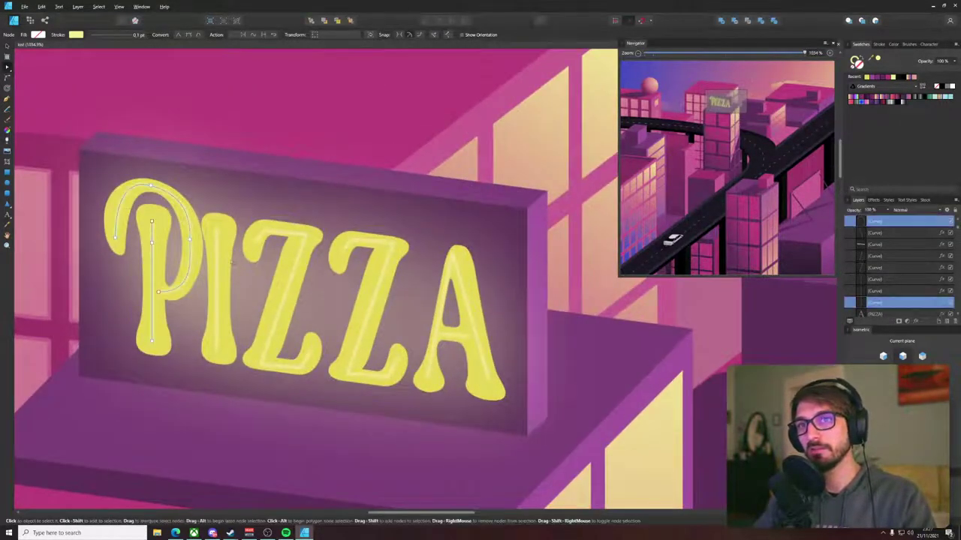
pyautogui.keyDown('shift'); pyautogui.click(155, 238); pyautogui.keyUp('shift')
pyautogui.keyDown('shift'); pyautogui.click(219, 262); pyautogui.keyUp('shift')
pyautogui.keyDown('shift'); pyautogui.click(284, 247); pyautogui.keyUp('shift')
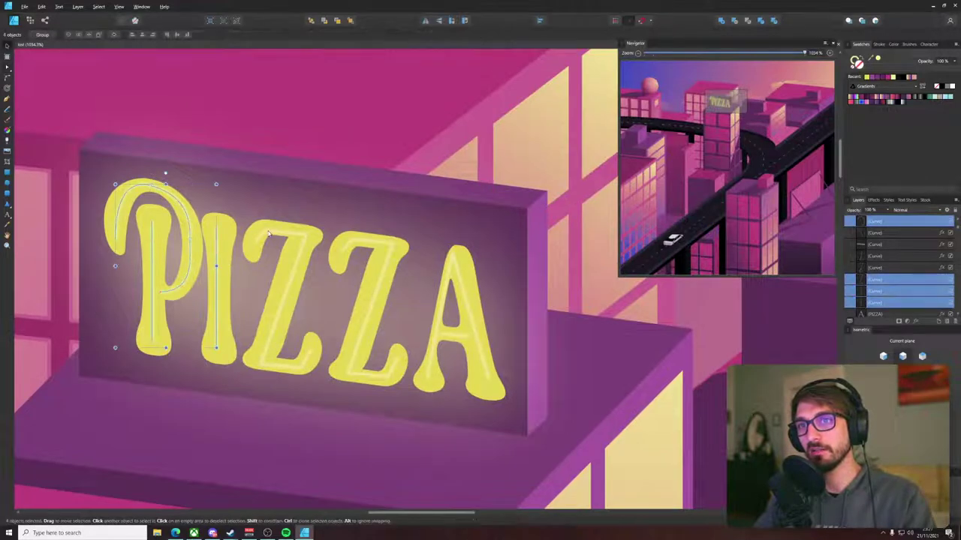
pyautogui.keyDown('shift'); pyautogui.click(361, 245); pyautogui.keyUp('shift')
pyautogui.keyDown('shift'); pyautogui.click(465, 316); pyautogui.keyUp('shift')
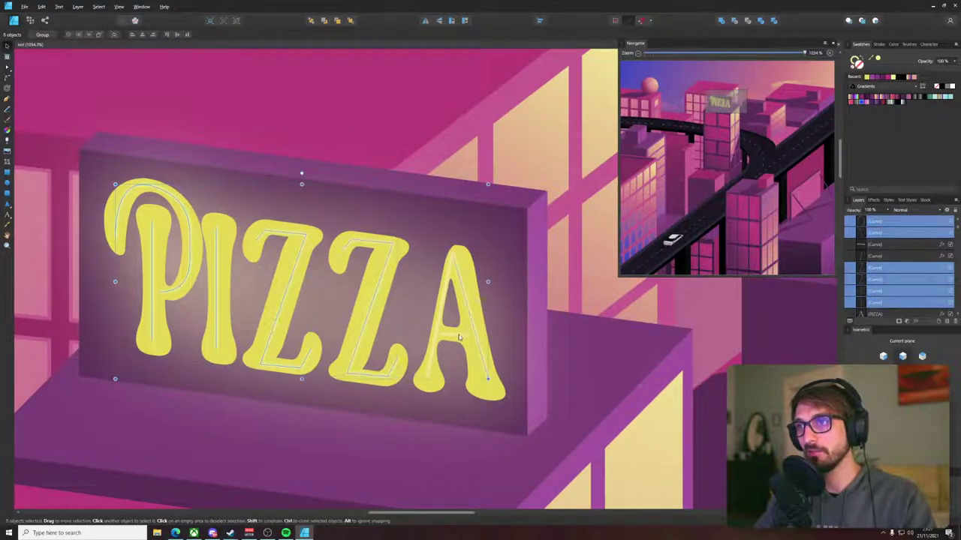
pyautogui.keyDown('shift'); pyautogui.click(460, 337); pyautogui.keyUp('shift')
pyautogui.keyDown('shift'); pyautogui.click(436, 331); pyautogui.keyUp('shift')
# - Open the Outer Glow effect settings for the selected highlight lines
pyautogui.scroll(-9, 436, 330)
pyautogui.moveTo(541, 335); pyautogui.dragTo(410, 213)
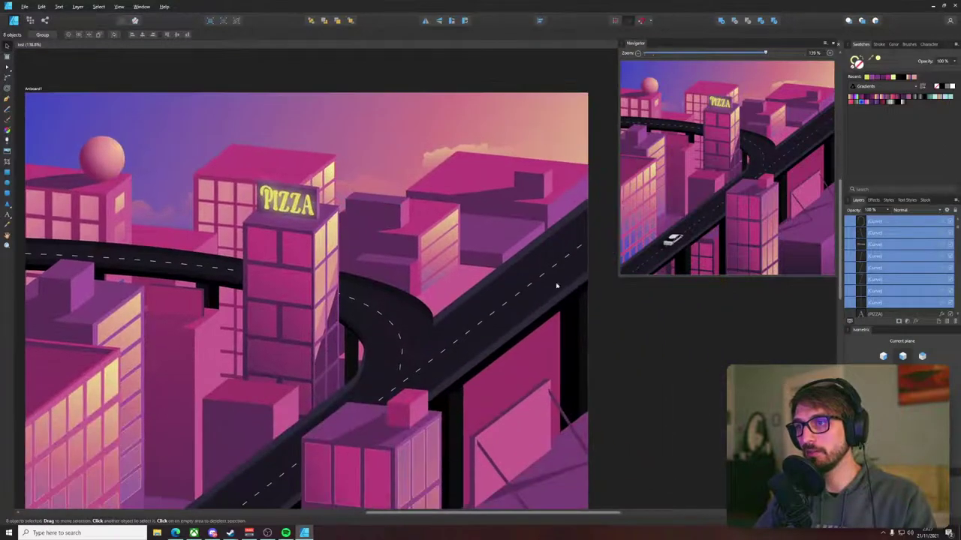
pyautogui.click(915, 321)
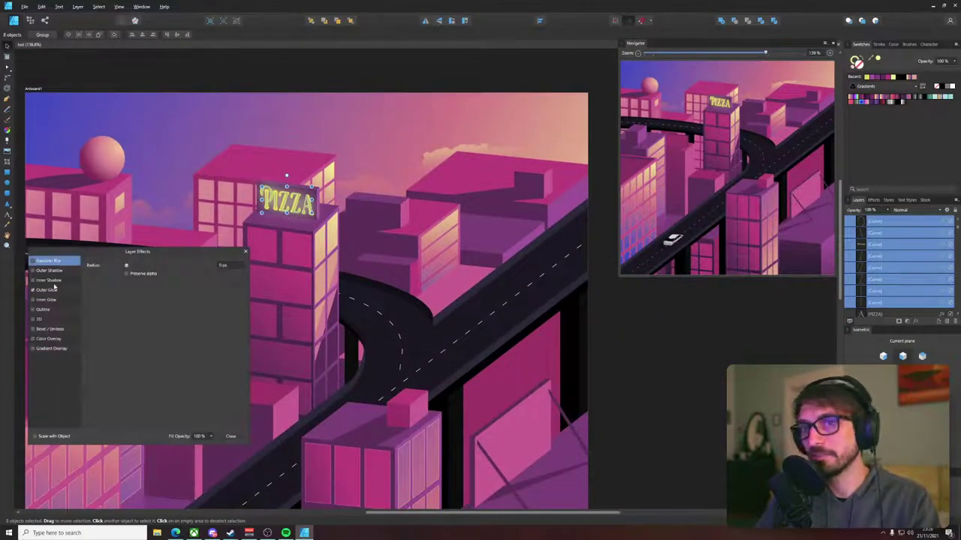
pyautogui.click(47, 289)
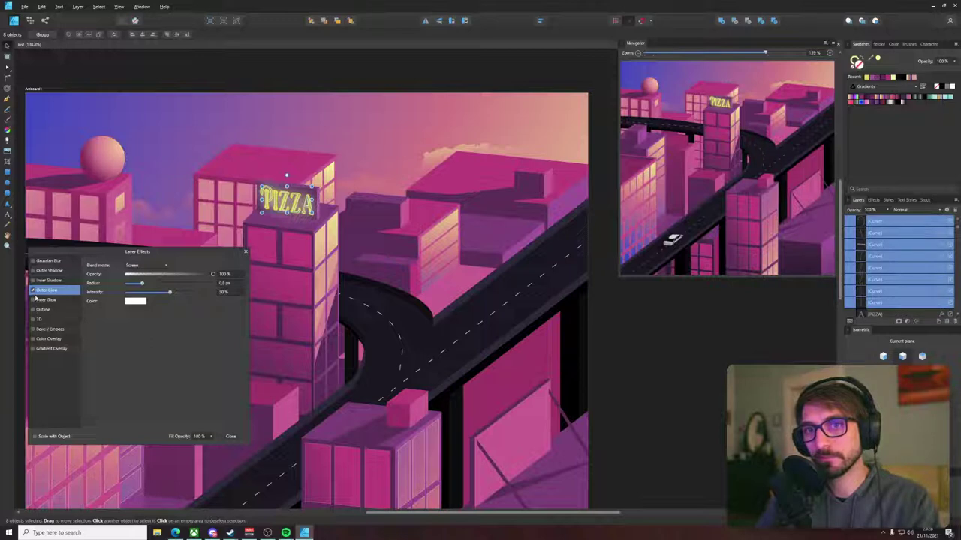
# - Try to sample the palette's lightest yellow with the Color Picker tool for the highlights' glow
pyautogui.click(137, 301)
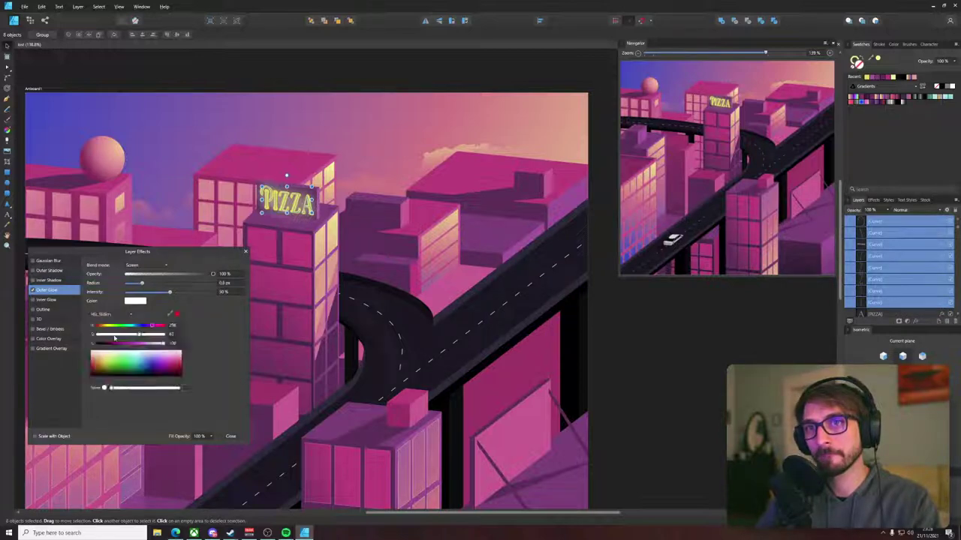
pyautogui.moveTo(343, 247); pyautogui.dragTo(653, 193)
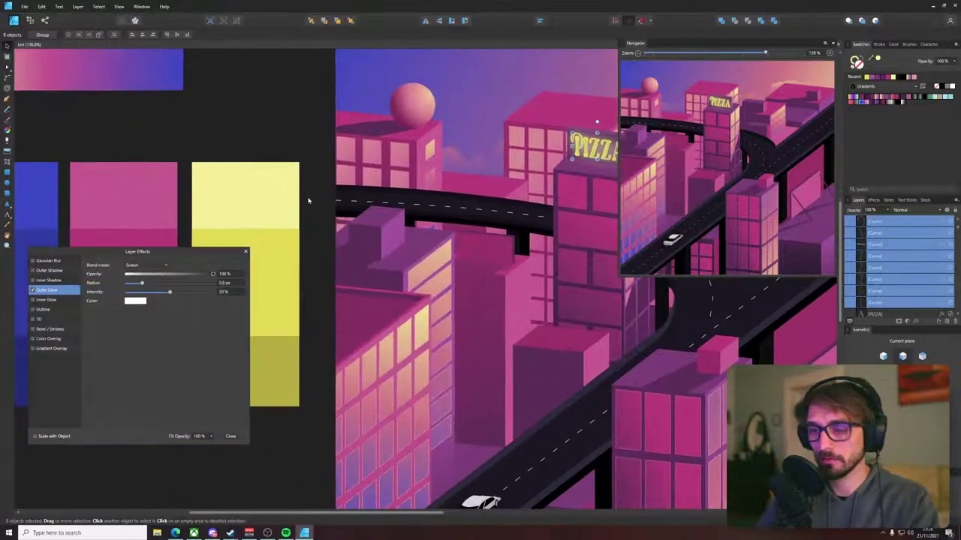
pyautogui.press('i')
pyautogui.click(276, 191)
pyautogui.hscroll(5, 277, 192)
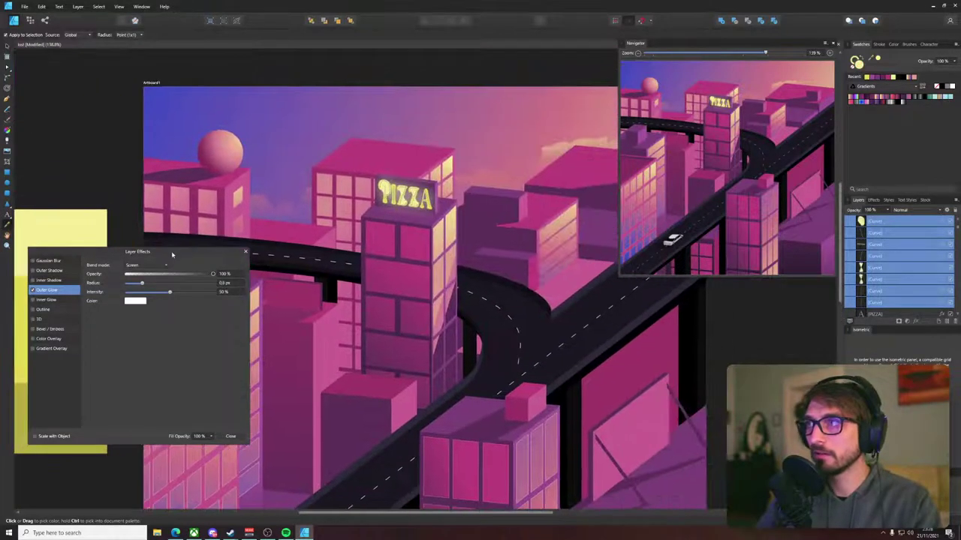
# - Set the Outer Glow colour of the highlights to the light yellow sampled from the palette's top yellow swatch
pyautogui.click(135, 301)
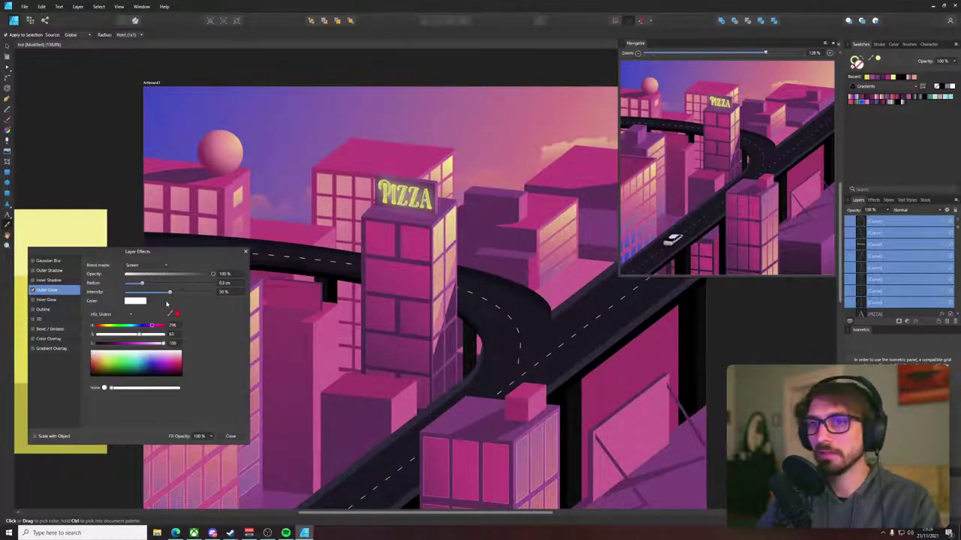
pyautogui.click(177, 314)
pyautogui.click(86, 223)
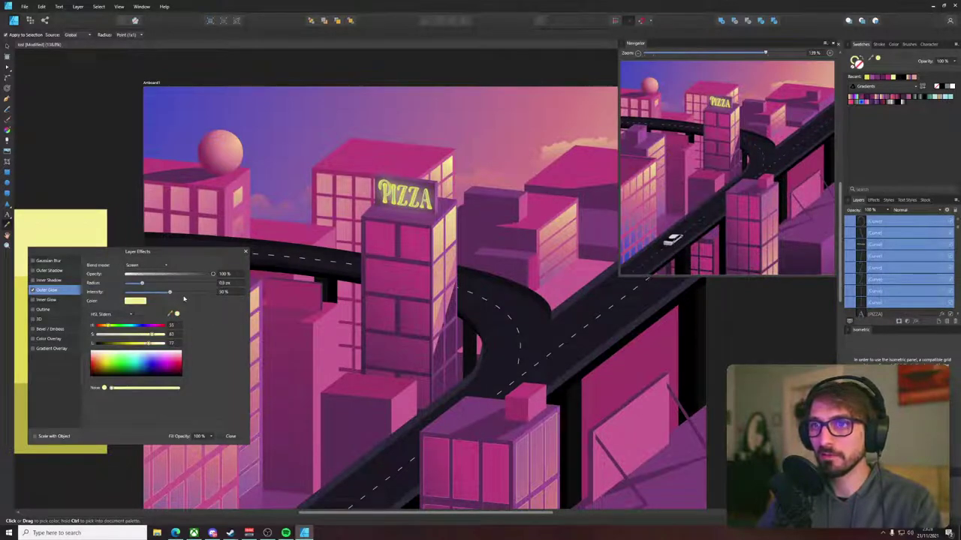
# - Reduce the Outer Glow radius of the selected highlights to about 0.5 px
pyautogui.click(142, 283)
pyautogui.moveTo(146, 284)
pyautogui.mouseDown()
pyautogui.moveTo(181, 282)
pyautogui.moveTo(124, 283)
pyautogui.moveTo(134, 281)
pyautogui.mouseUp()
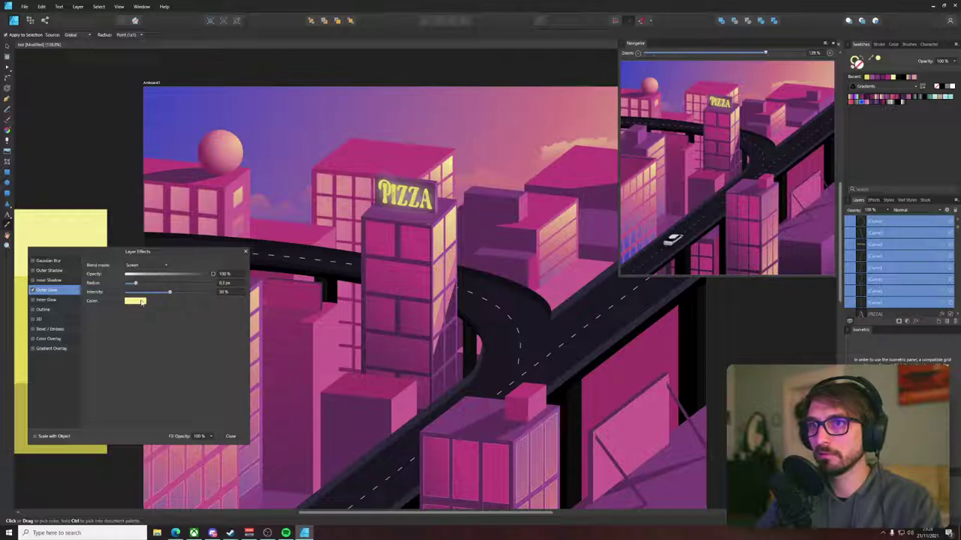
pyautogui.click(139, 301)
pyautogui.click(152, 268)
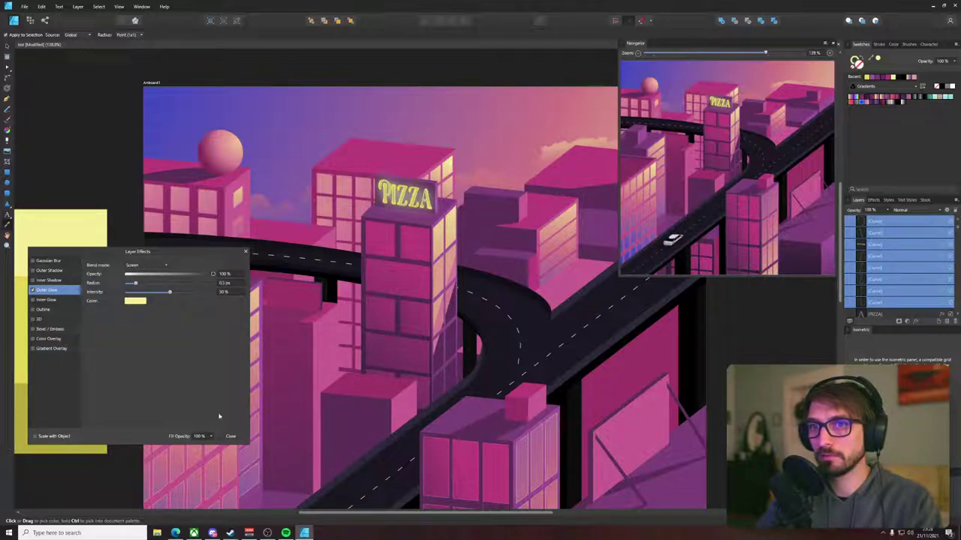
# - Close the layer effects, deselect the highlight lines and save the document
pyautogui.click(231, 436)
pyautogui.scroll(-3, 358, 326)
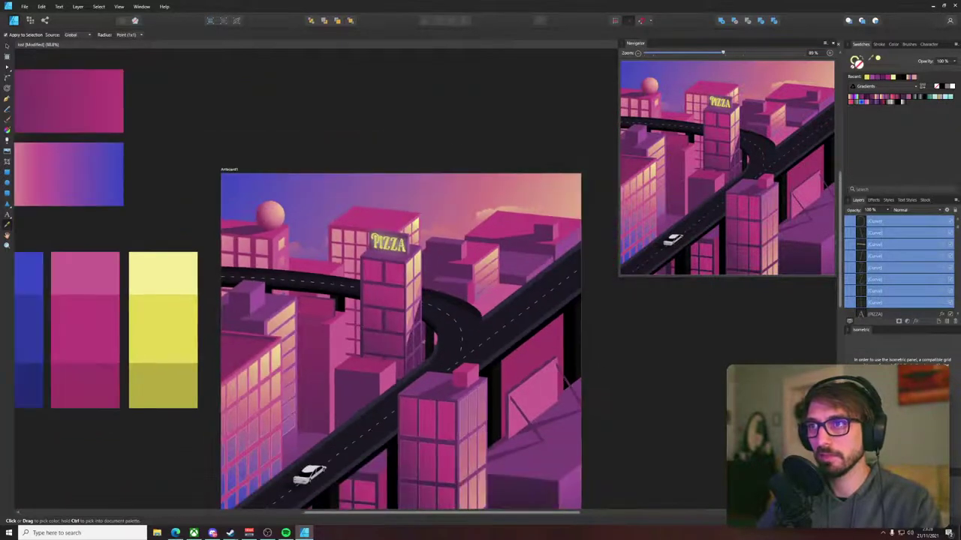
pyautogui.click(457, 141)
pyautogui.moveTo(456, 141); pyautogui.dragTo(327, 94)
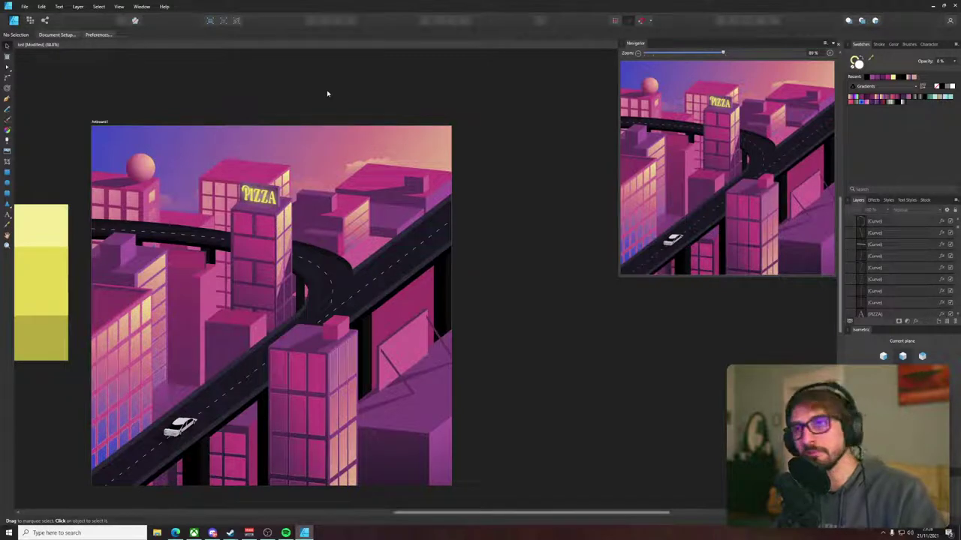
pyautogui.hotkey('ctrl', 's')
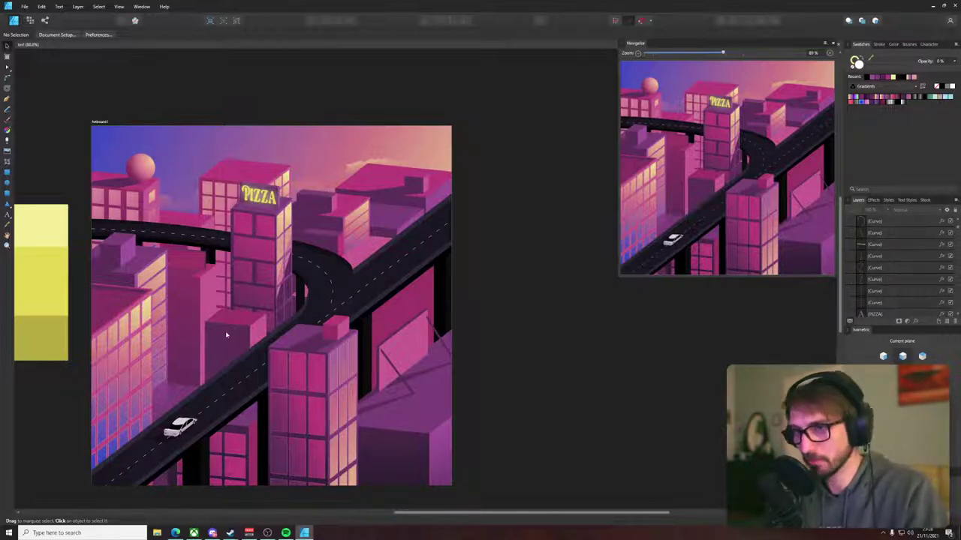
# - Examine the glowing PIZZA sign both close up and within the whole city illustration
pyautogui.scroll(4, 206, 243)
pyautogui.moveTo(274, 186); pyautogui.dragTo(148, 246)
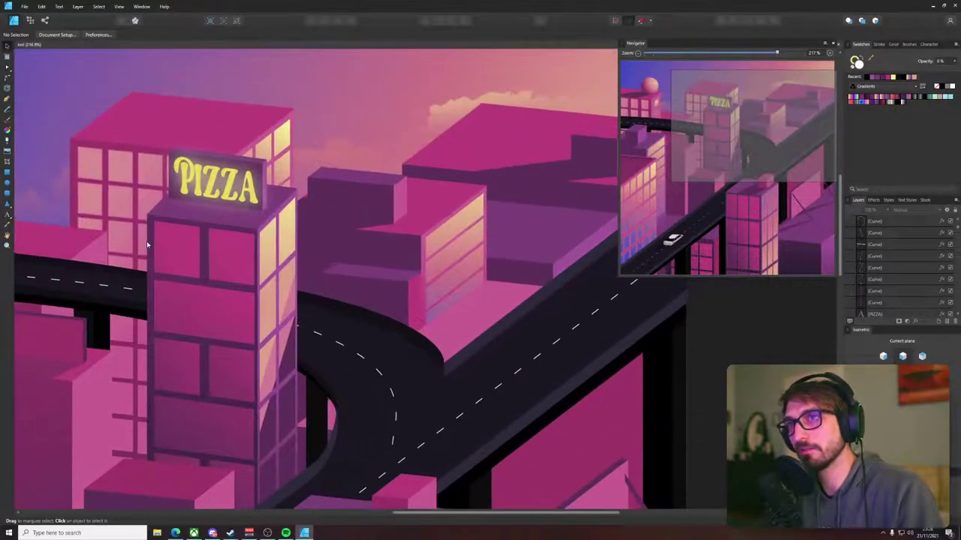
pyautogui.scroll(-2, 149, 245)
pyautogui.moveTo(241, 257); pyautogui.dragTo(339, 199)
pyautogui.scroll(3, 304, 166)
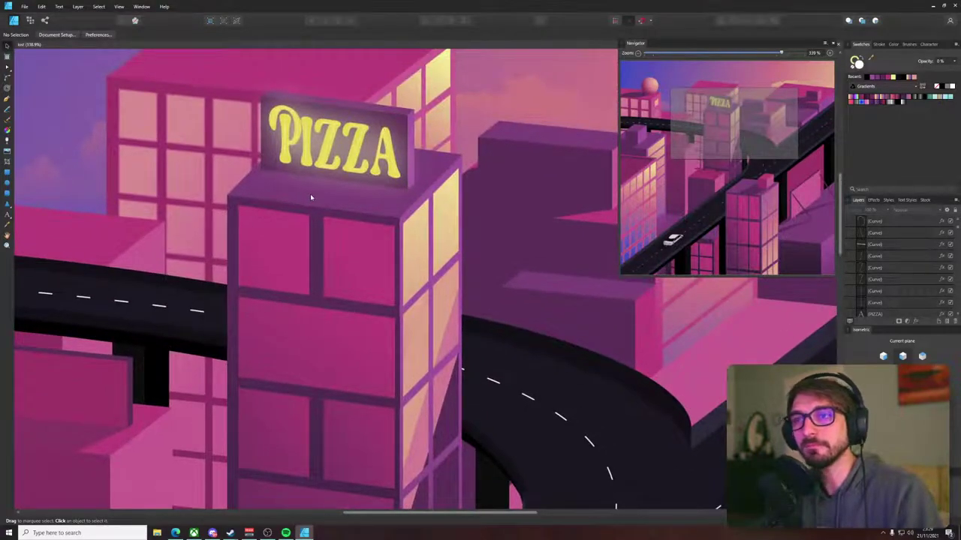
pyautogui.scroll(-2, 311, 198)
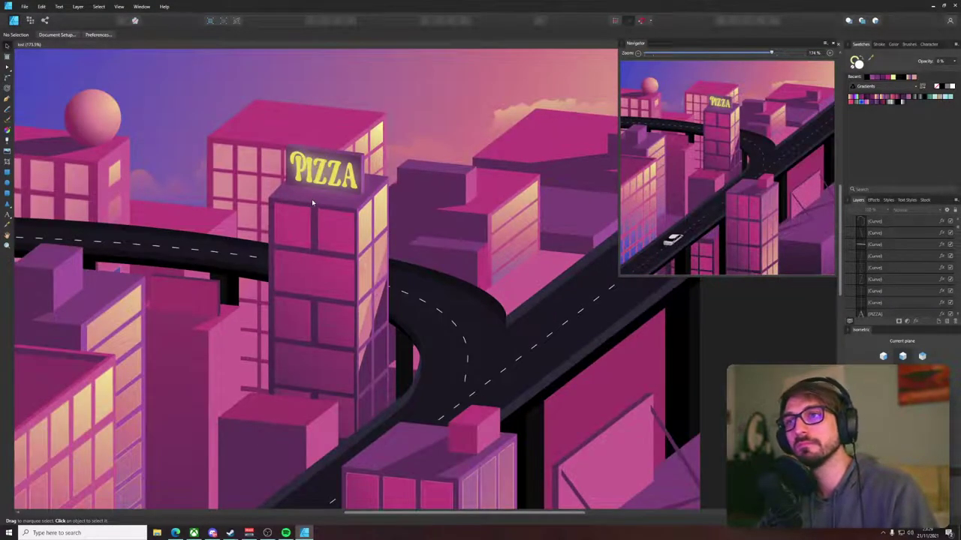
pyautogui.scroll(-4, 311, 199)
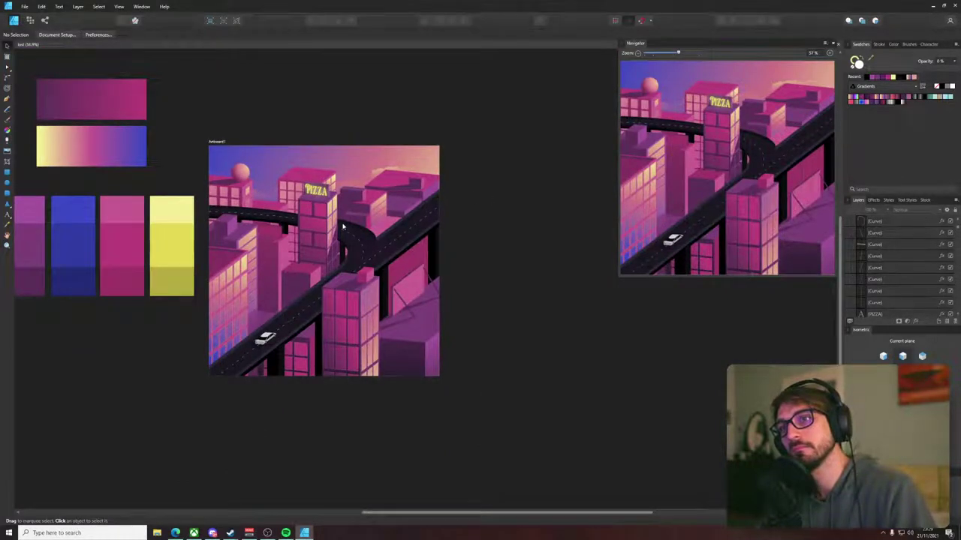
pyautogui.scroll(3, 307, 169)
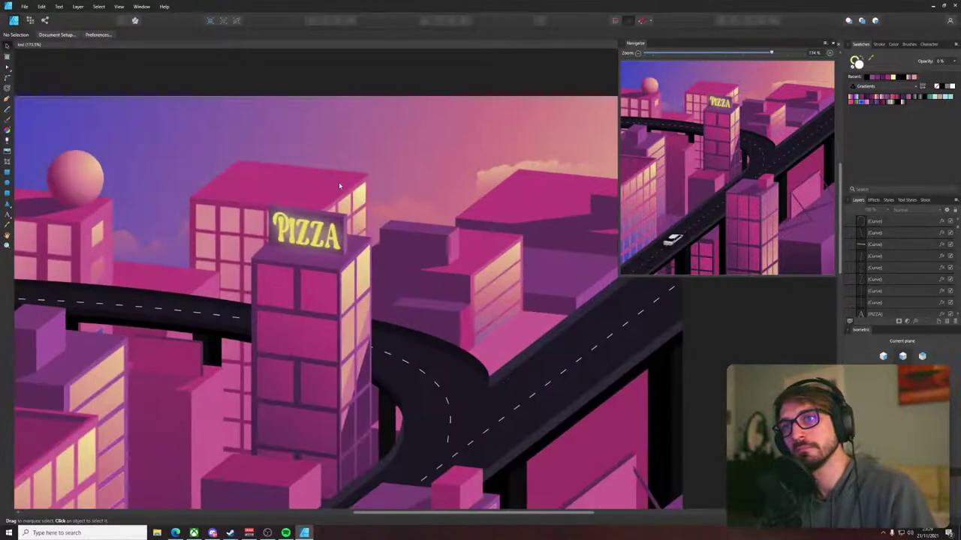
# - Draw an isometric ellipse overlapping the upper end of the PIZZA sign beside the letter A
pyautogui.click(8, 182)
pyautogui.keyDown('alt'); pyautogui.click(374, 257); pyautogui.keyUp('alt')
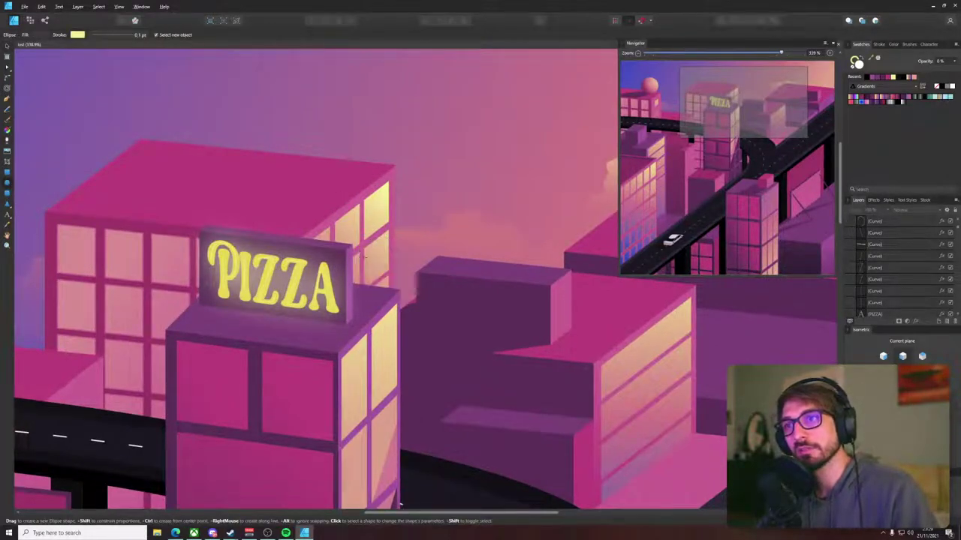
pyautogui.moveTo(346, 225); pyautogui.dragTo(376, 228)
pyautogui.scroll(4, 377, 233)
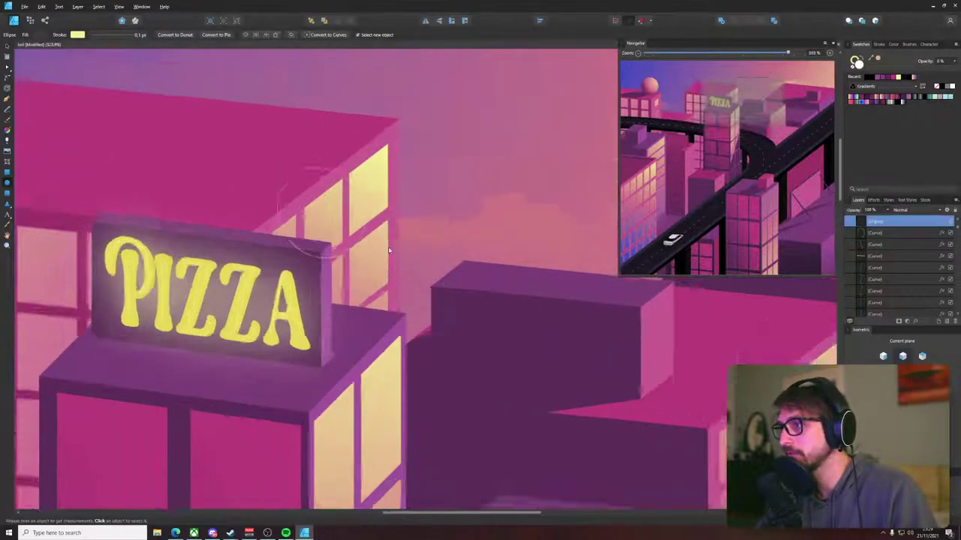
pyautogui.moveTo(372, 248); pyautogui.dragTo(374, 250)
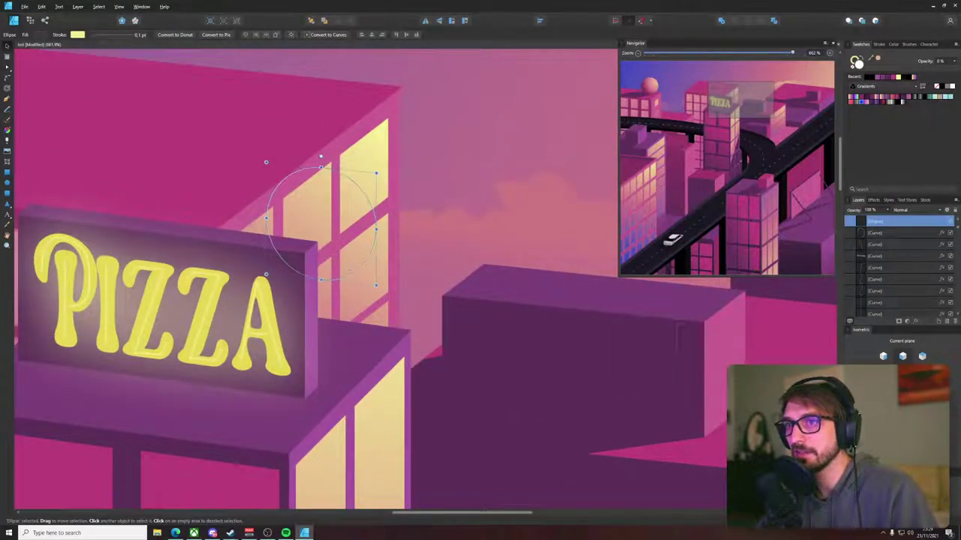
# - Give the ellipse a light yellow stroke from the recent colours, 0.6 pt wide, without a fill
pyautogui.click(858, 63)
pyautogui.click(852, 68)
pyautogui.click(859, 65)
pyautogui.moveTo(871, 59)
pyautogui.mouseDown()
pyautogui.moveTo(396, 256)
pyautogui.moveTo(289, 265)
pyautogui.moveTo(315, 251)
pyautogui.mouseUp()
pyautogui.click(876, 64)
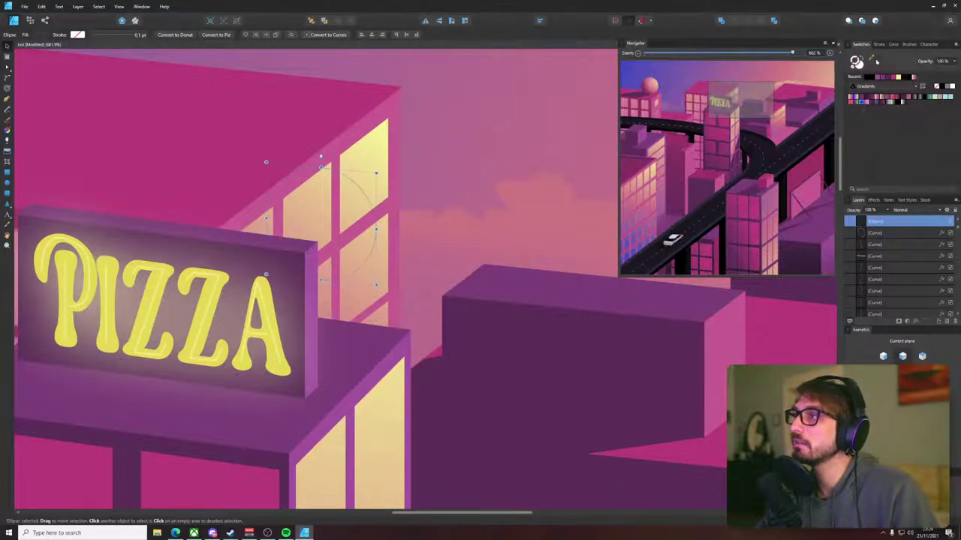
pyautogui.click(904, 78)
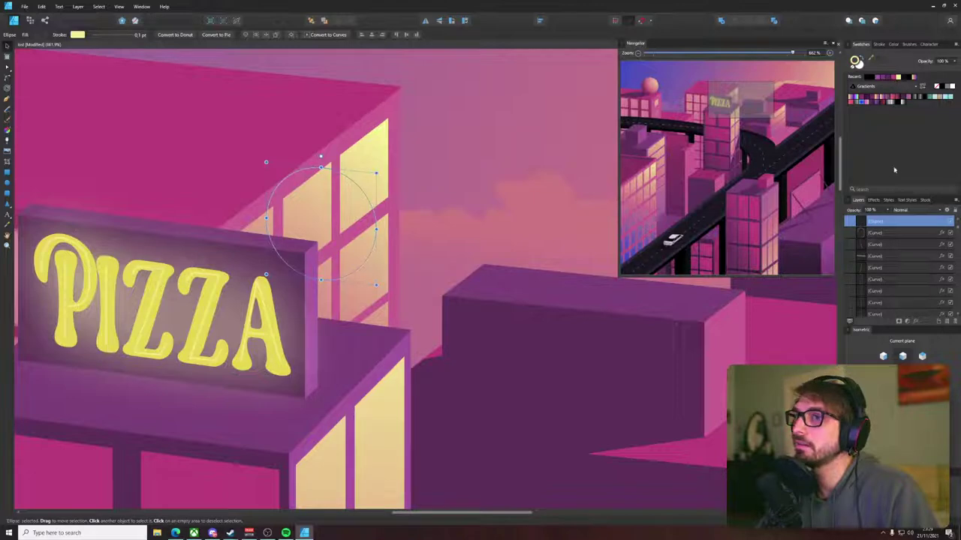
pyautogui.click(880, 44)
pyautogui.moveTo(869, 69); pyautogui.dragTo(875, 71)
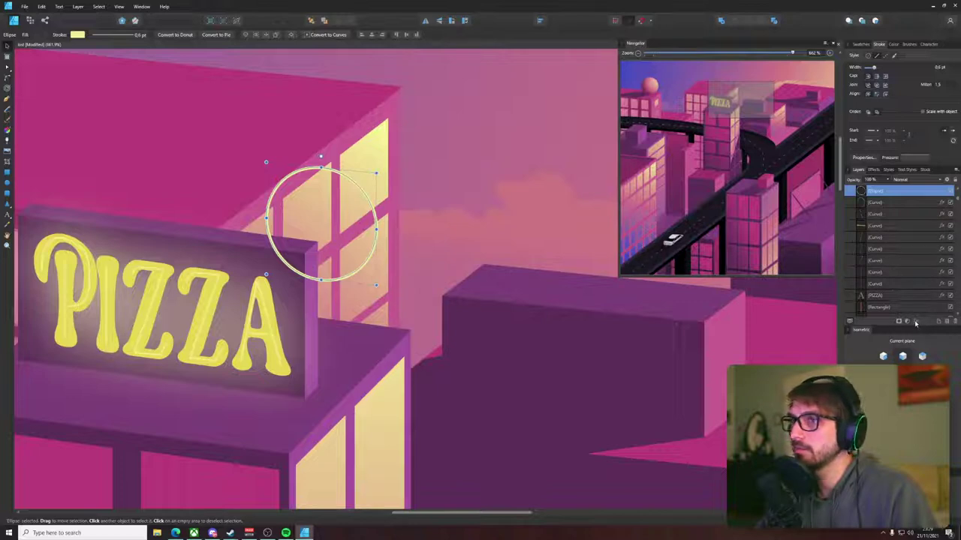
# - Add an Outer Glow and a subtle Inner Glow to the yellow ring
pyautogui.click(914, 322)
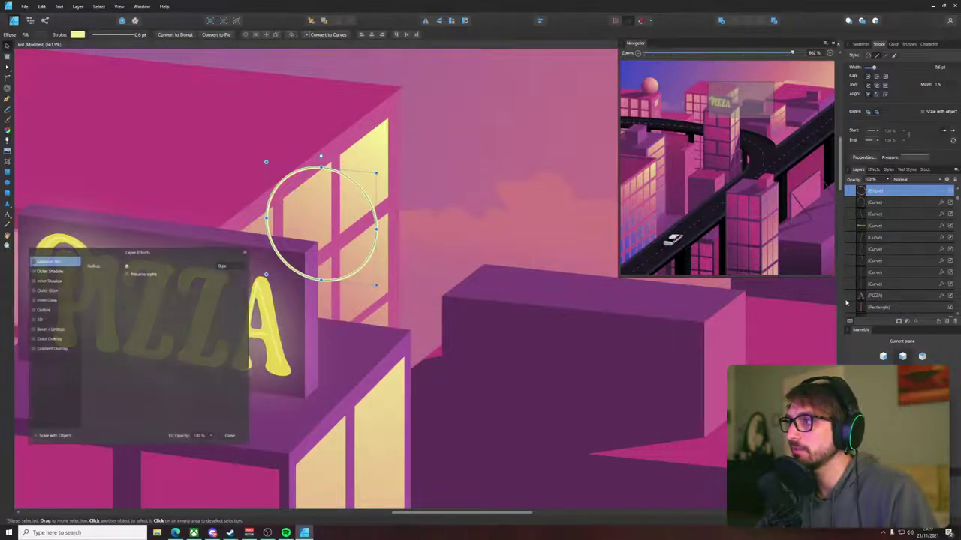
pyautogui.click(45, 293)
pyautogui.moveTo(128, 283); pyautogui.dragTo(161, 289)
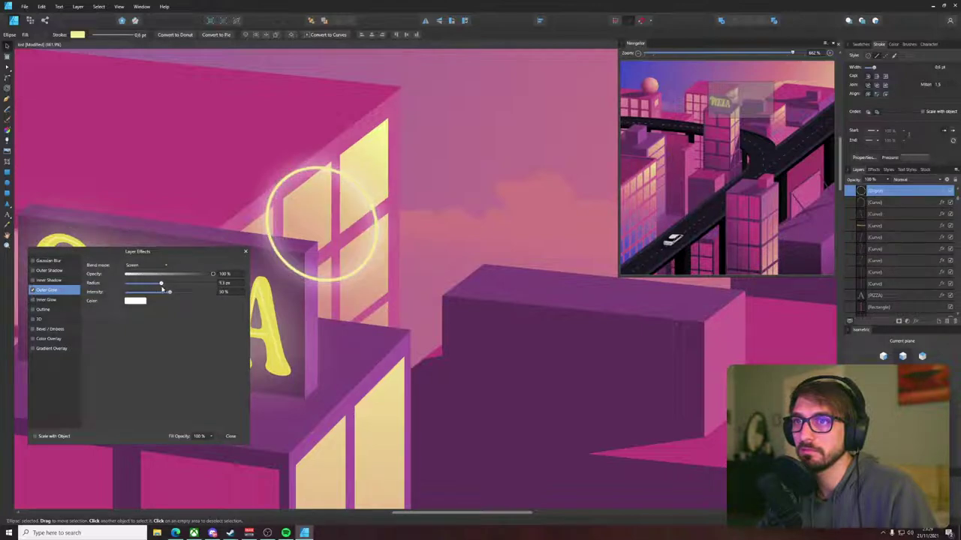
pyautogui.click(60, 300)
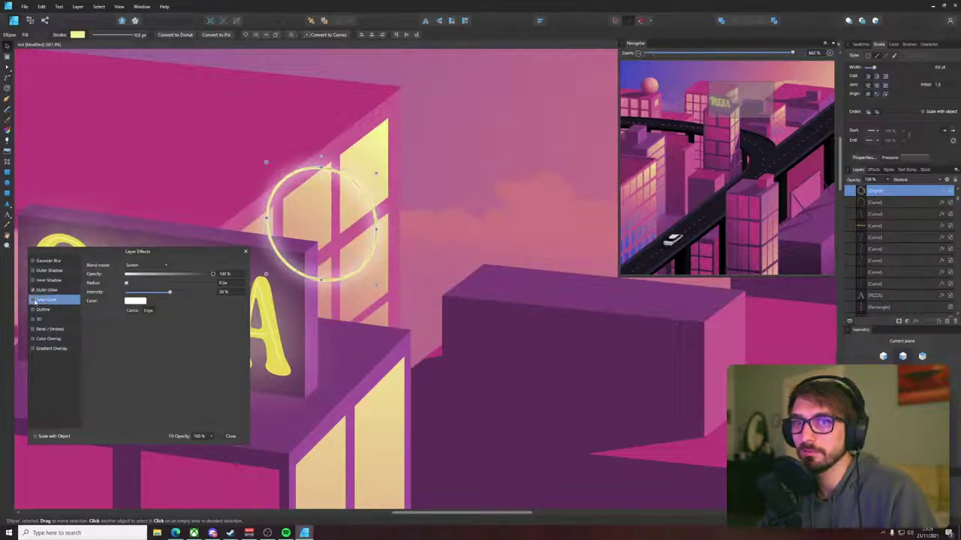
pyautogui.moveTo(128, 284)
pyautogui.mouseDown()
pyautogui.moveTo(146, 285)
pyautogui.moveTo(129, 284)
pyautogui.moveTo(135, 295)
pyautogui.moveTo(139, 287)
pyautogui.mouseUp()
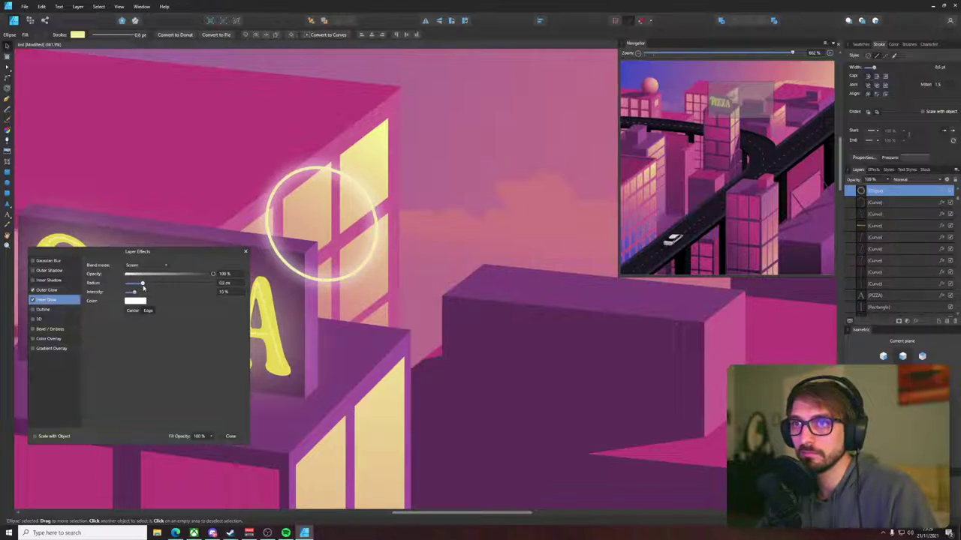
pyautogui.click(231, 436)
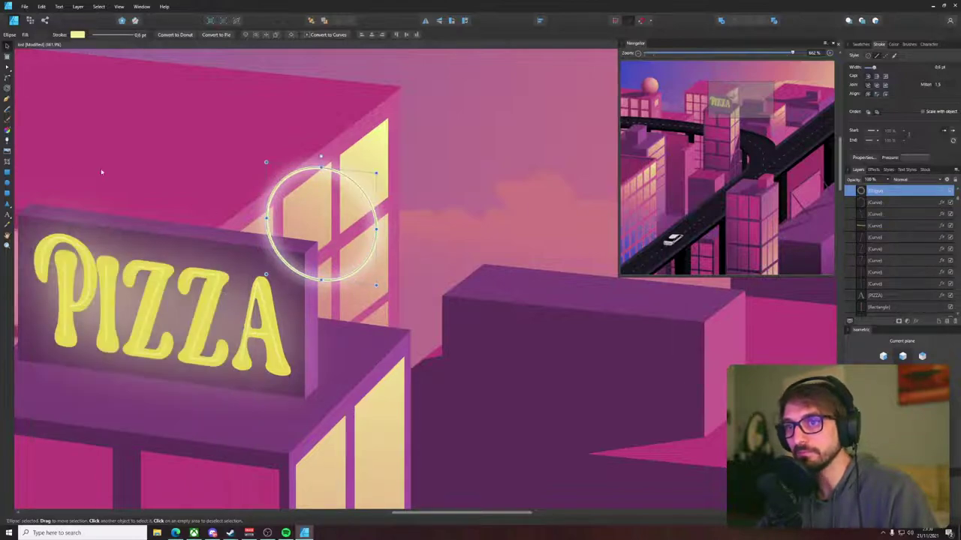
# - Duplicate the ring, shrink the copy to a small topping circle and place further copies inside the large ring
pyautogui.scroll(3, 348, 175)
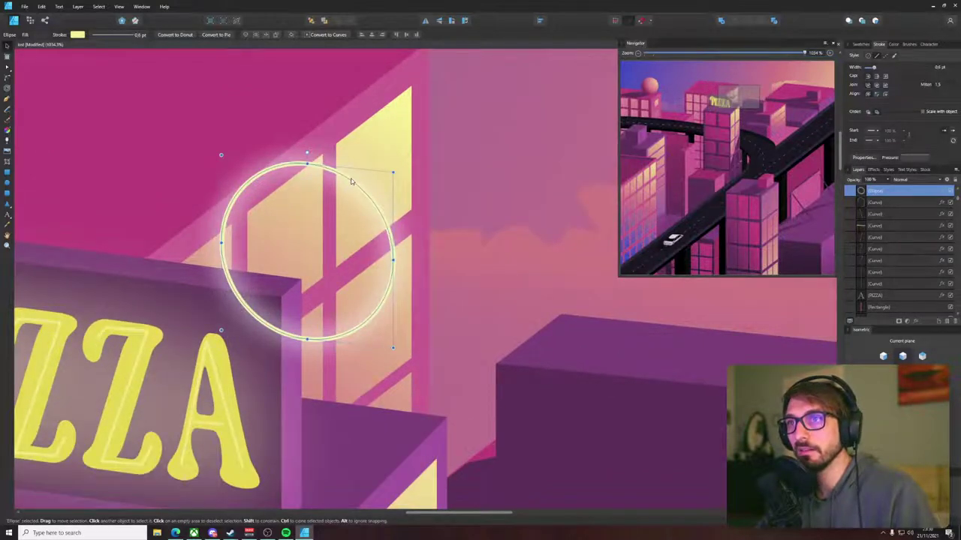
pyautogui.hotkey('ctrl', 'j')
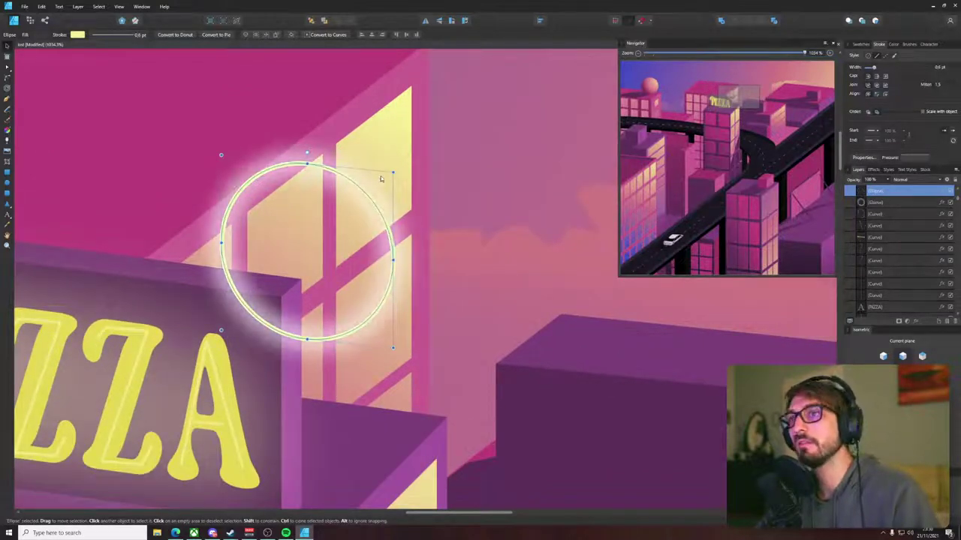
pyautogui.moveTo(393, 172)
pyautogui.mouseDown()
pyautogui.moveTo(313, 229)
pyautogui.moveTo(272, 294)
pyautogui.moveTo(254, 303)
pyautogui.moveTo(268, 239)
pyautogui.moveTo(328, 270)
pyautogui.mouseUp()
pyautogui.hotkey('ctrl', 'j')
pyautogui.hotkey('ctrl', 'z')
pyautogui.scroll(3, 264, 268)
pyautogui.moveTo(253, 155); pyautogui.dragTo(304, 212)
pyautogui.moveTo(308, 99); pyautogui.dragTo(368, 170)
pyautogui.moveTo(350, 181)
pyautogui.mouseDown()
pyautogui.moveTo(398, 258)
pyautogui.moveTo(350, 328)
pyautogui.moveTo(434, 355)
pyautogui.mouseUp()
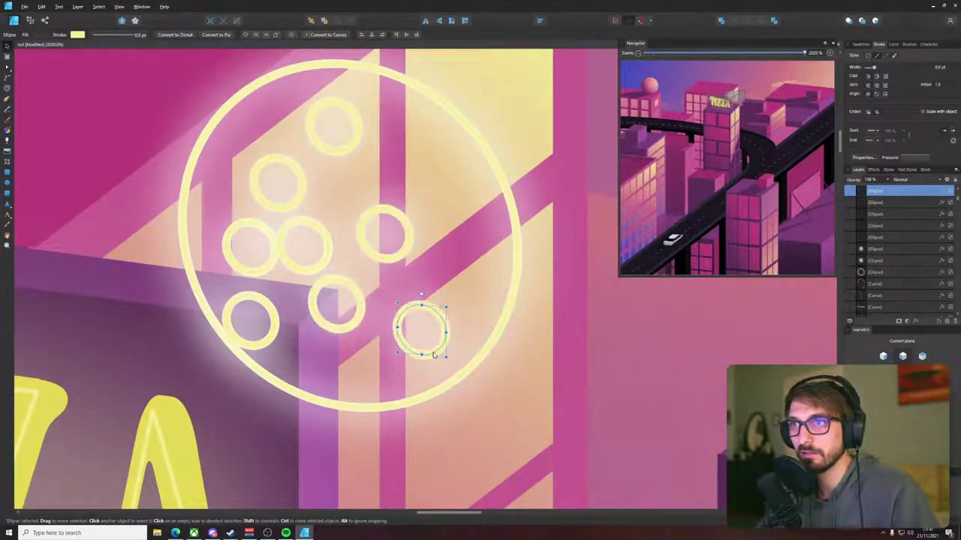
# - Rearrange the small topping circles so that nine are scattered evenly inside the large ring
pyautogui.moveTo(304, 244); pyautogui.dragTo(384, 159)
pyautogui.moveTo(345, 286); pyautogui.dragTo(322, 302)
pyautogui.click(274, 250)
pyautogui.moveTo(276, 249)
pyautogui.mouseDown()
pyautogui.moveTo(305, 256)
pyautogui.moveTo(275, 250)
pyautogui.mouseUp()
pyautogui.moveTo(289, 205); pyautogui.dragTo(252, 208)
pyautogui.click(359, 234)
pyautogui.moveTo(361, 236); pyautogui.dragTo(411, 246)
pyautogui.click(411, 313)
pyautogui.moveTo(411, 314)
pyautogui.mouseDown()
pyautogui.moveTo(316, 237)
pyautogui.moveTo(322, 217)
pyautogui.mouseUp()
pyautogui.click(313, 245)
pyautogui.moveTo(312, 304); pyautogui.dragTo(320, 311)
pyautogui.moveTo(274, 310); pyautogui.dragTo(275, 296)
pyautogui.scroll(-5, 277, 298)
pyautogui.scroll(3, 284, 291)
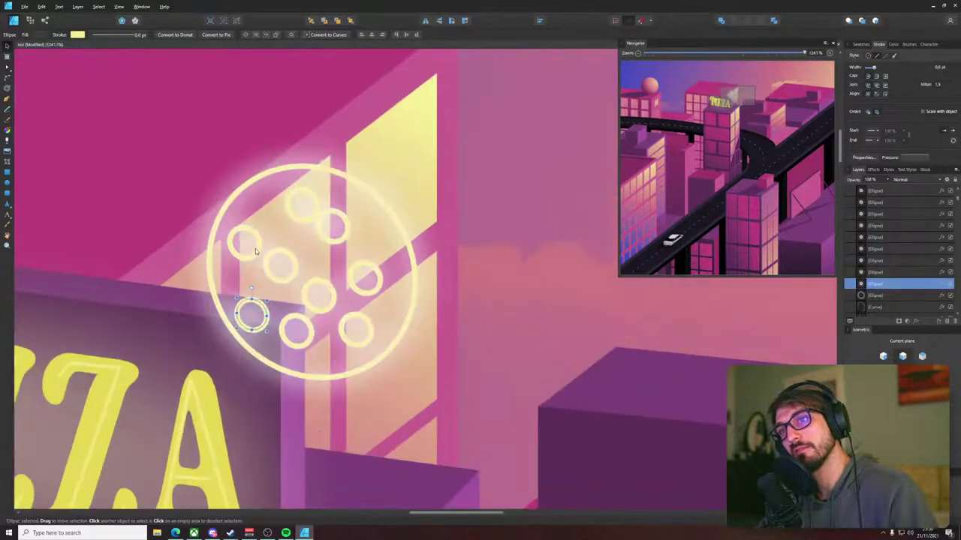
# - Change the stroke of all nine small topping circles to bright red, leaving the large ring yellow
pyautogui.keyDown('shift'); pyautogui.click(248, 240); pyautogui.keyUp('shift')
pyautogui.keyDown('shift'); pyautogui.click(302, 204); pyautogui.keyUp('shift')
pyautogui.keyDown('shift'); pyautogui.click(329, 231); pyautogui.keyUp('shift')
pyautogui.keyDown('shift'); pyautogui.click(294, 271); pyautogui.keyUp('shift')
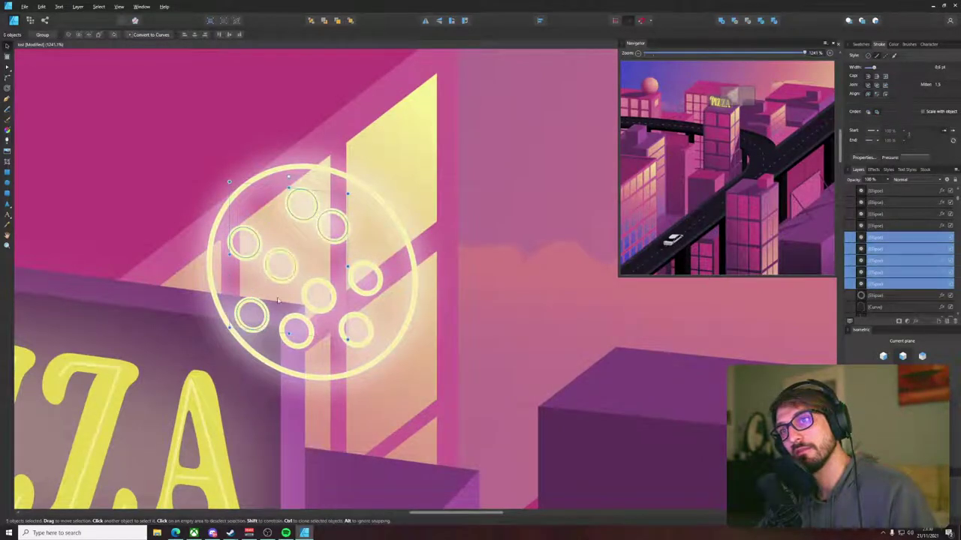
pyautogui.keyDown('shift'); pyautogui.click(264, 311); pyautogui.keyUp('shift')
pyautogui.keyDown('shift'); pyautogui.click(287, 340); pyautogui.keyUp('shift')
pyautogui.keyDown('shift'); pyautogui.click(267, 318); pyautogui.keyUp('shift')
pyautogui.keyDown('shift'); pyautogui.click(267, 317); pyautogui.keyUp('shift')
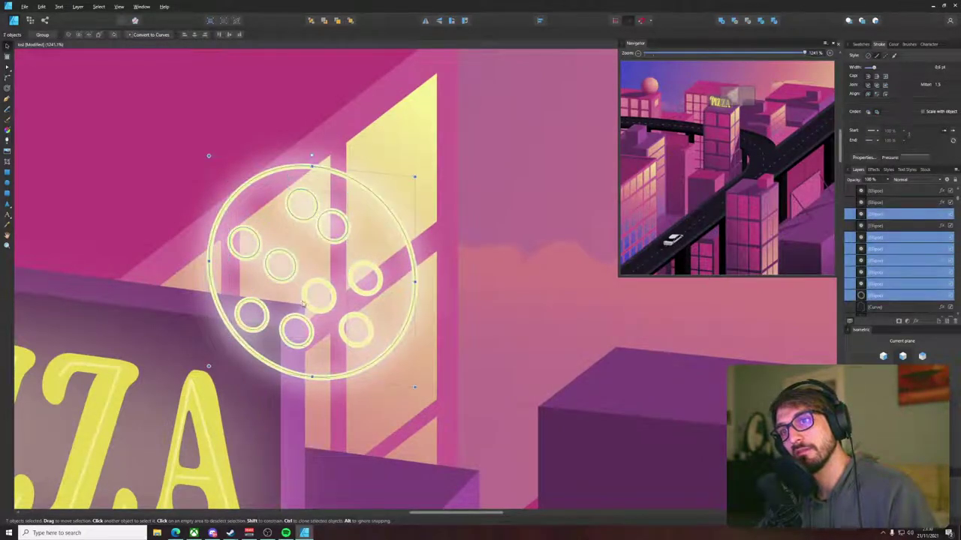
pyautogui.keyDown('shift'); pyautogui.click(308, 302); pyautogui.keyUp('shift')
pyautogui.keyDown('shift'); pyautogui.click(355, 285); pyautogui.keyUp('shift')
pyautogui.keyDown('shift'); pyautogui.click(362, 318); pyautogui.keyUp('shift')
pyautogui.keyDown('shift'); pyautogui.click(413, 256); pyautogui.keyUp('shift')
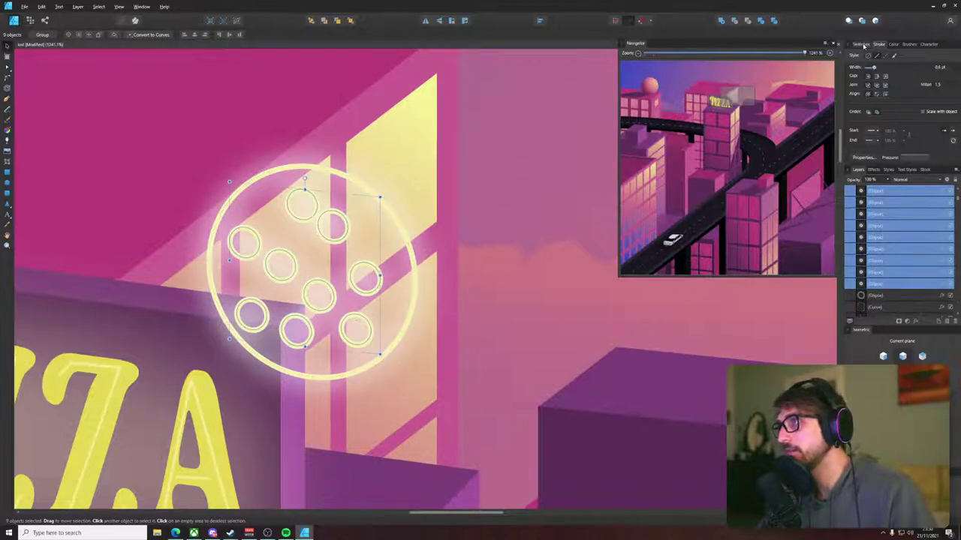
pyautogui.click(861, 44)
pyautogui.doubleClick(856, 64)
pyautogui.moveTo(723, 357); pyautogui.dragTo(737, 358)
pyautogui.moveTo(732, 434)
pyautogui.mouseDown()
pyautogui.moveTo(732, 449)
pyautogui.moveTo(735, 425)
pyautogui.mouseUp()
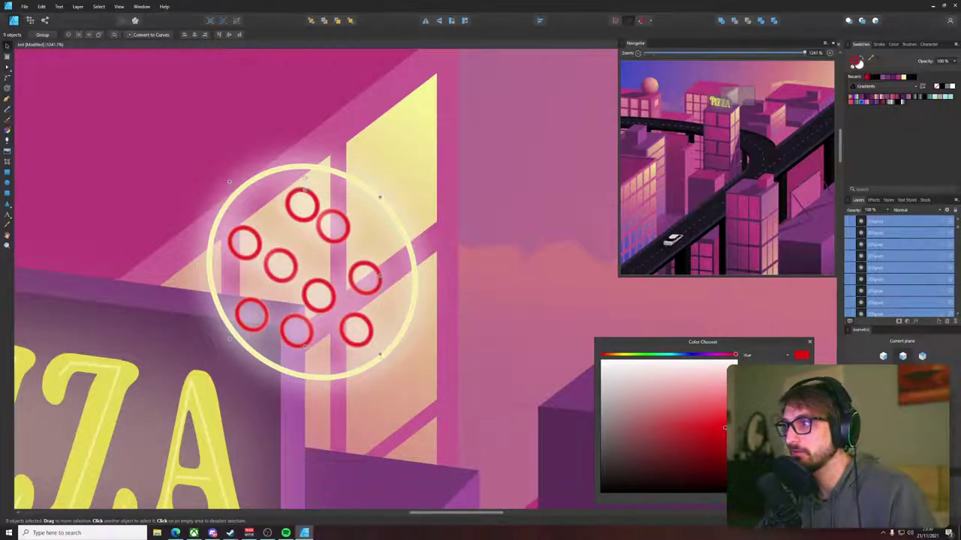
pyautogui.click(809, 343)
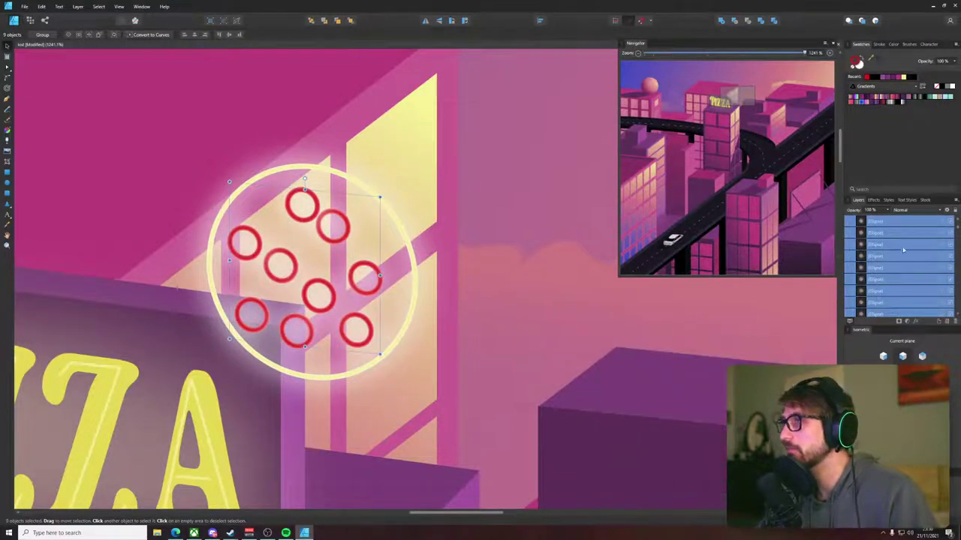
# - Set the Outer Glow colour of one lower topping circle to red, hex EE0C0C
pyautogui.click(941, 250)
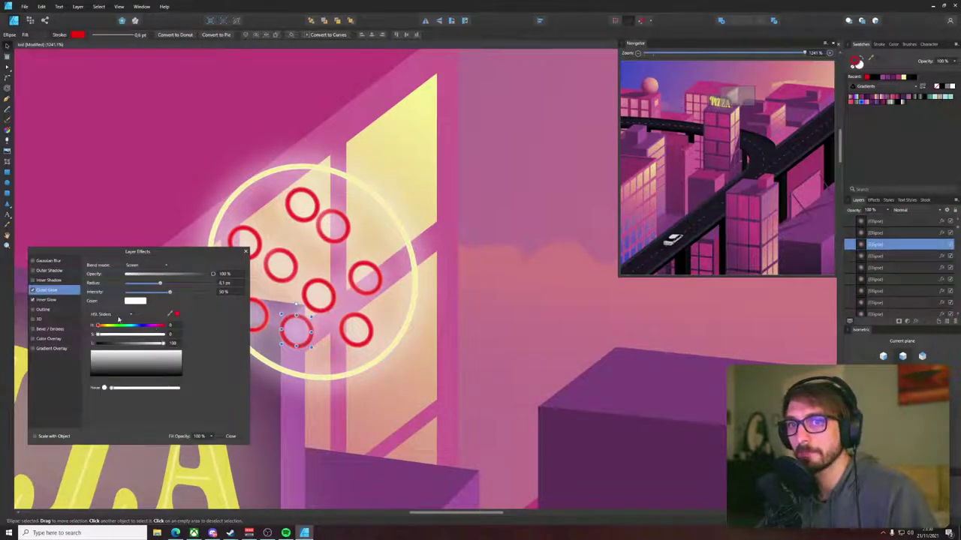
pyautogui.click(116, 315)
pyautogui.click(105, 331)
pyautogui.click(158, 351)
pyautogui.write('EE0C0C')
pyautogui.press('Return')
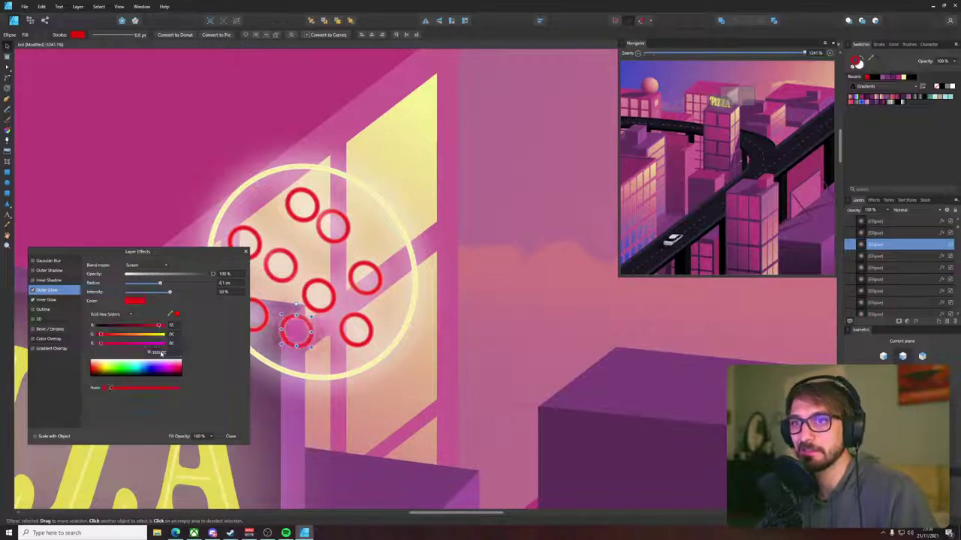
pyautogui.click(229, 429)
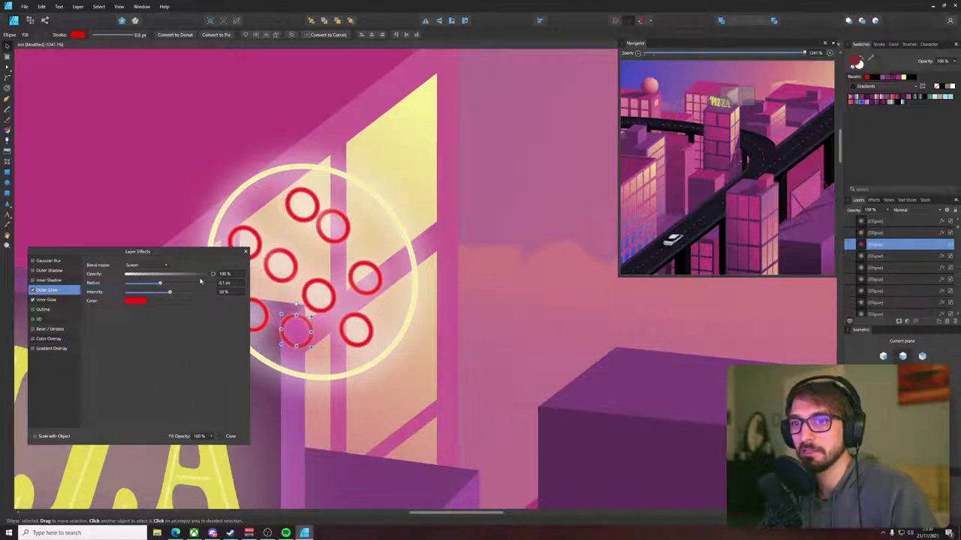
pyautogui.click(245, 253)
# - Soften the Inner Glow of the lowest topping circle by setting its radius to 0.4 px and opacity to 47 %
pyautogui.click(260, 297)
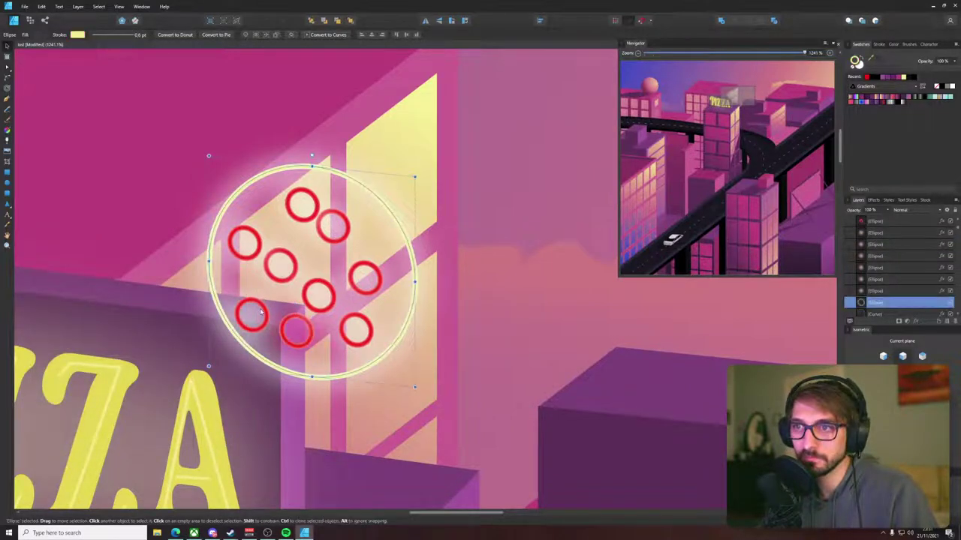
pyautogui.click(261, 312)
pyautogui.scroll(4, 261, 312)
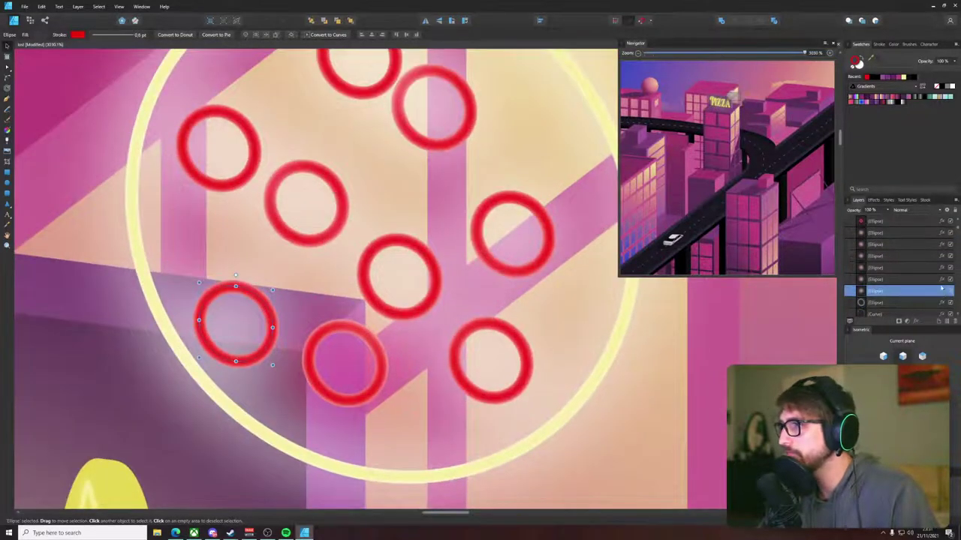
pyautogui.click(895, 223)
pyautogui.click(941, 221)
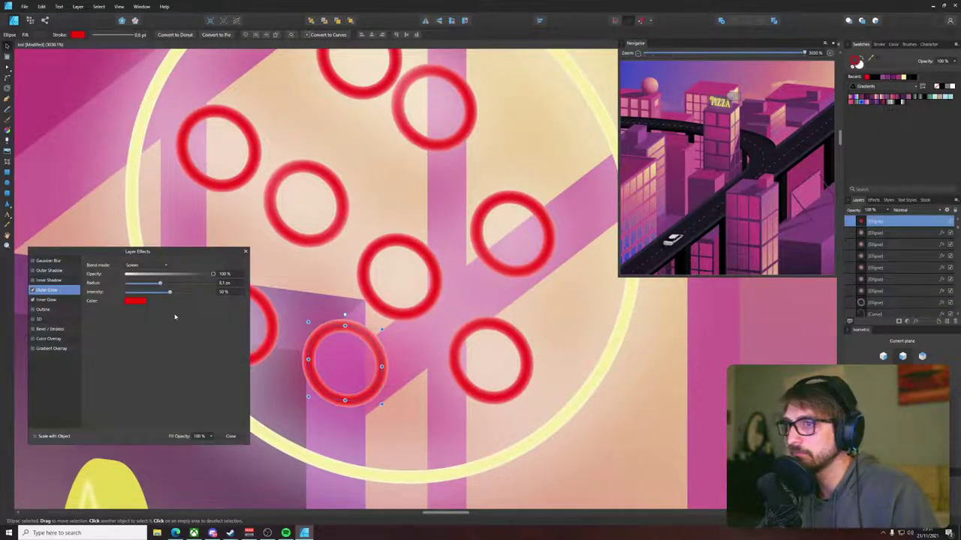
pyautogui.click(48, 299)
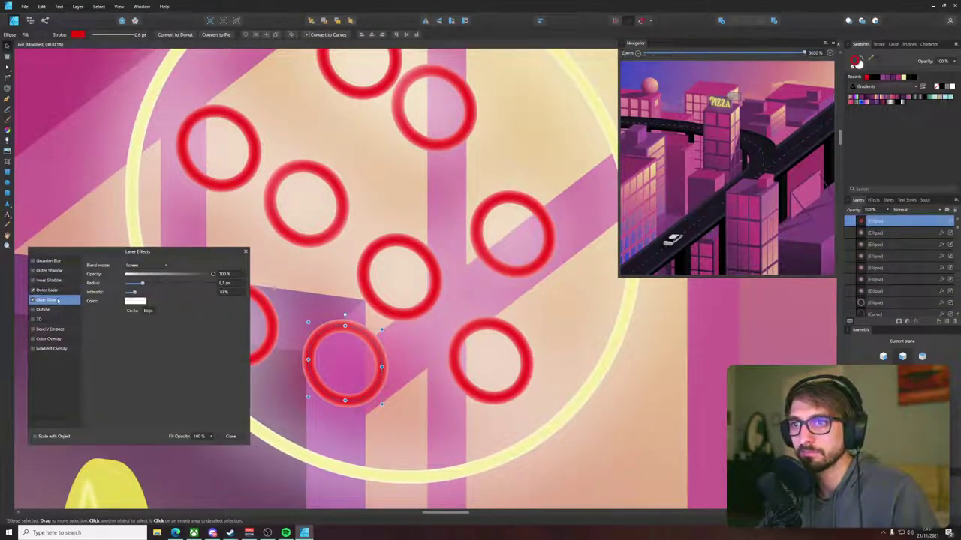
pyautogui.click(130, 302)
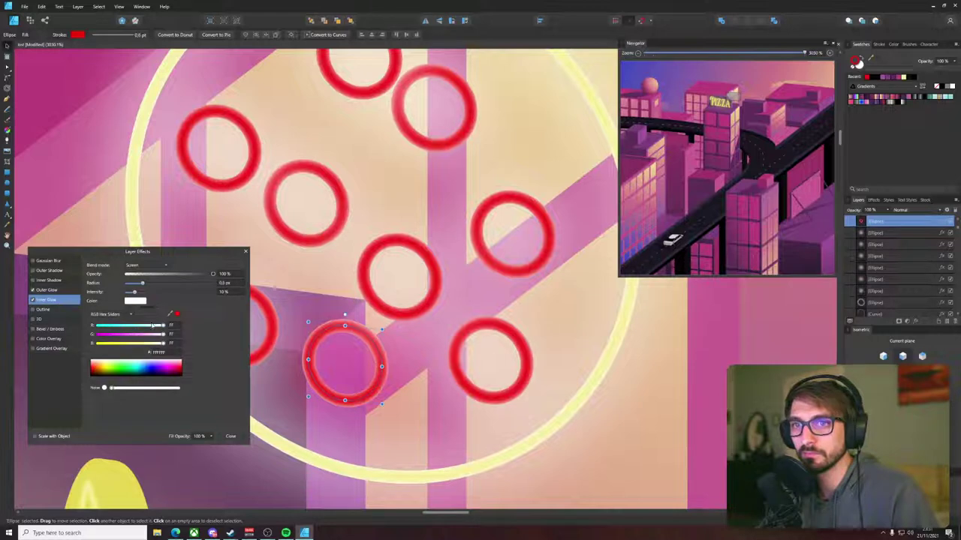
pyautogui.moveTo(142, 283)
pyautogui.mouseDown()
pyautogui.moveTo(169, 284)
pyautogui.moveTo(114, 285)
pyautogui.moveTo(148, 287)
pyautogui.moveTo(134, 284)
pyautogui.mouseUp()
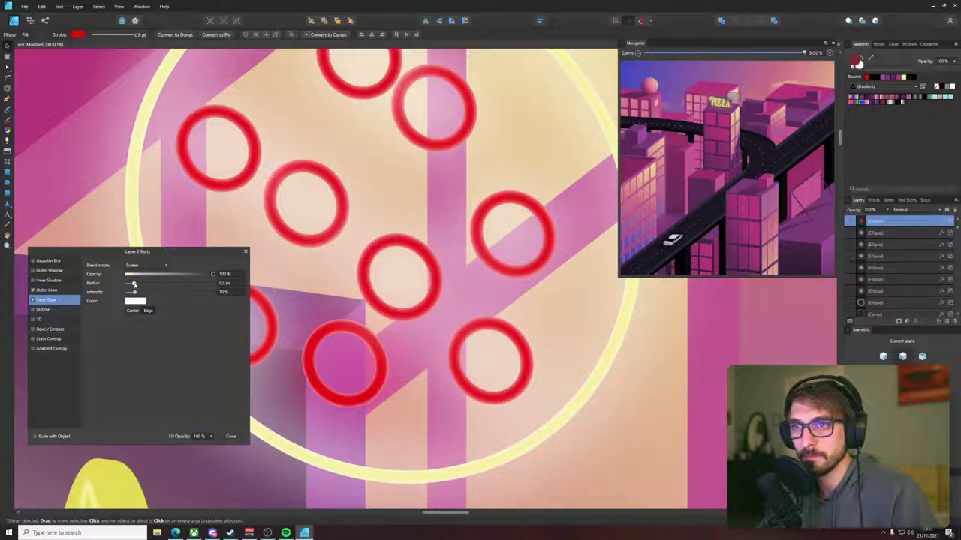
pyautogui.moveTo(213, 275); pyautogui.dragTo(168, 277)
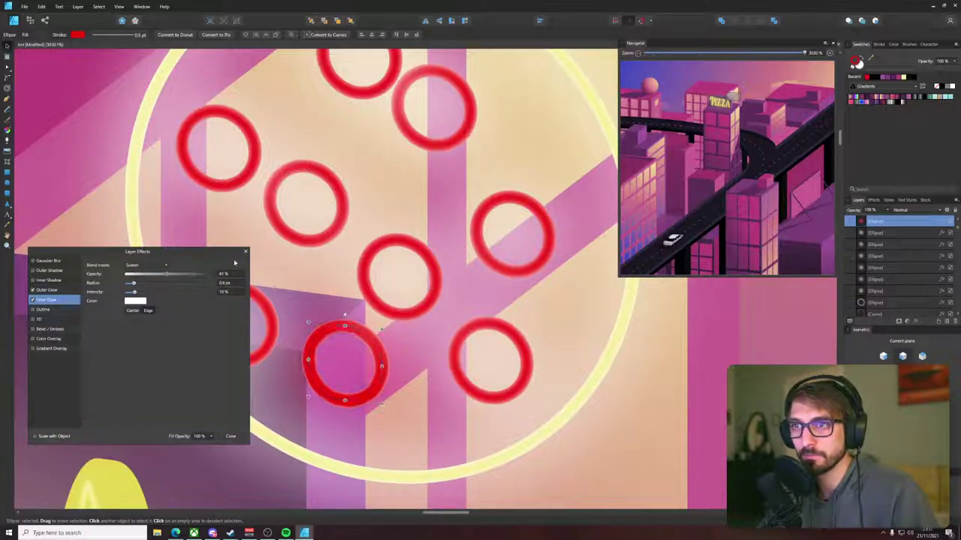
pyautogui.click(245, 252)
# - Set the Outer Glow colour of the rightmost topping circle to red sampled from a topping stroke
pyautogui.click(881, 234)
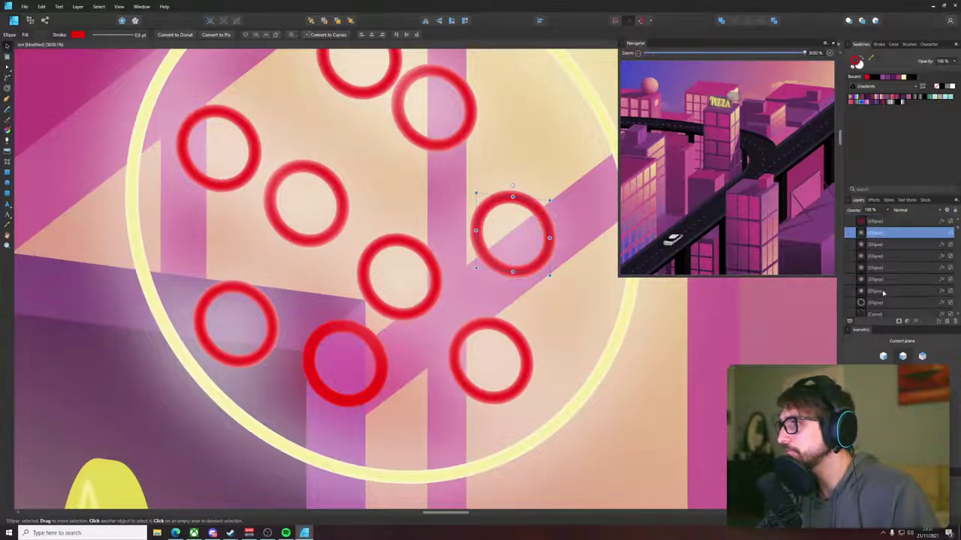
pyautogui.click(942, 233)
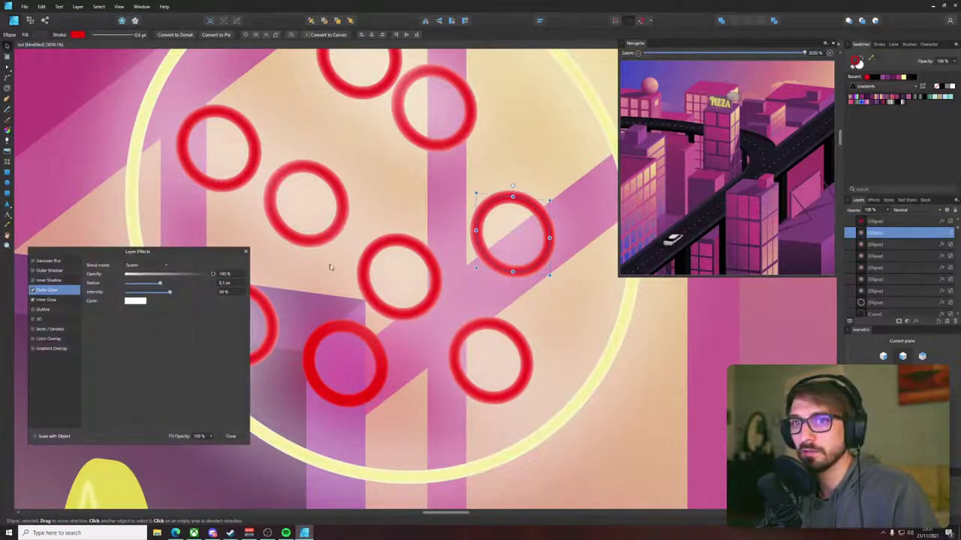
pyautogui.click(134, 301)
pyautogui.moveTo(169, 314); pyautogui.dragTo(350, 328)
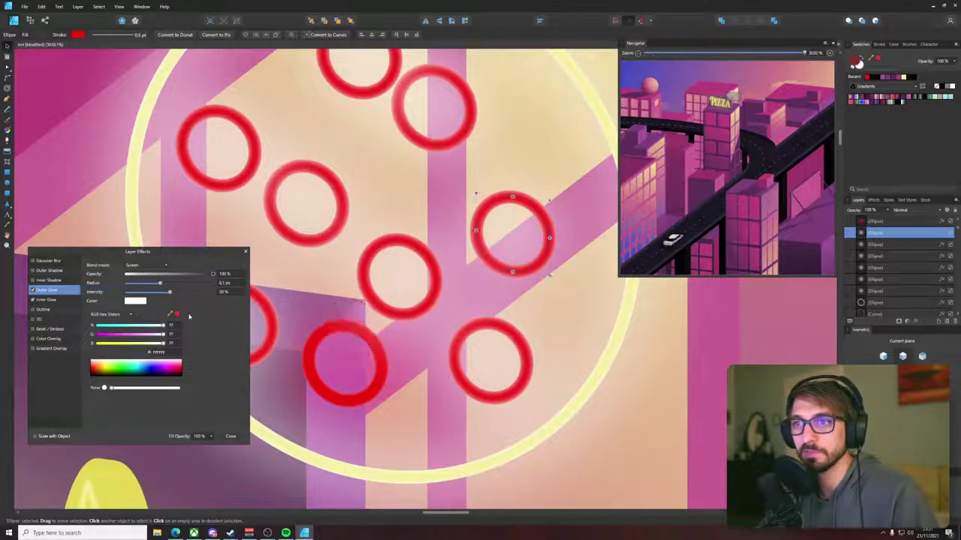
pyautogui.click(177, 316)
# - Set the Outer Glow colour of the centre-left and central topping circles to a red sampled from the artwork
pyautogui.click(337, 232)
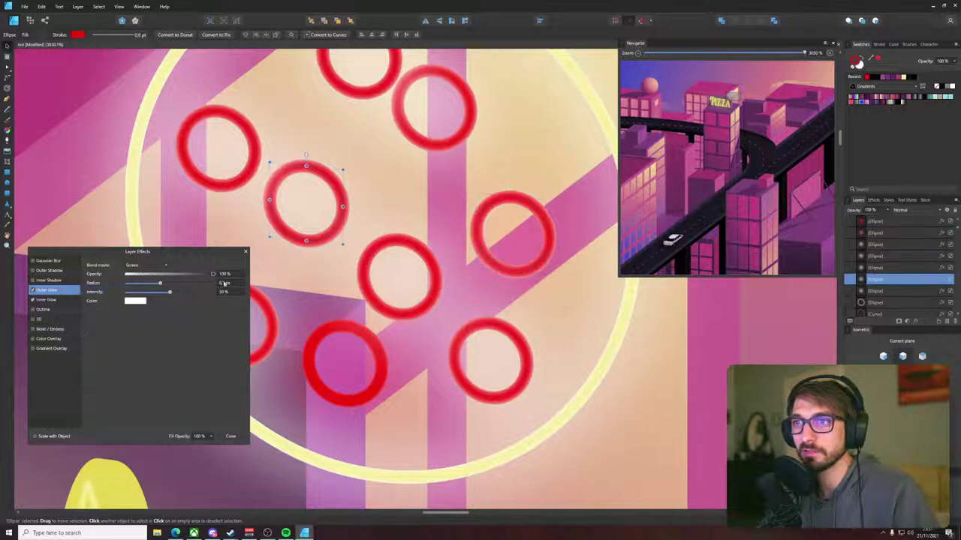
pyautogui.click(138, 301)
pyautogui.moveTo(170, 314); pyautogui.dragTo(365, 282)
pyautogui.click(364, 289)
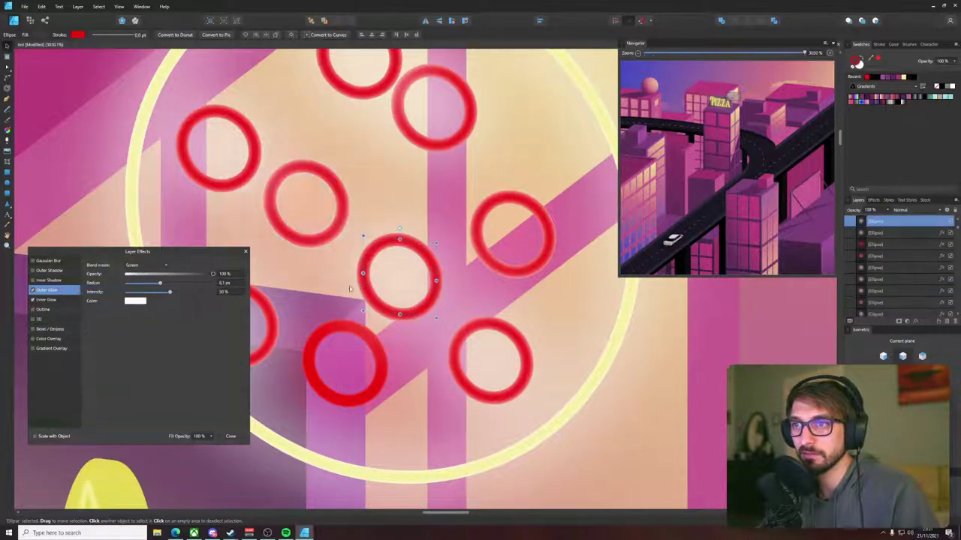
pyautogui.click(139, 302)
pyautogui.moveTo(169, 314); pyautogui.dragTo(470, 348)
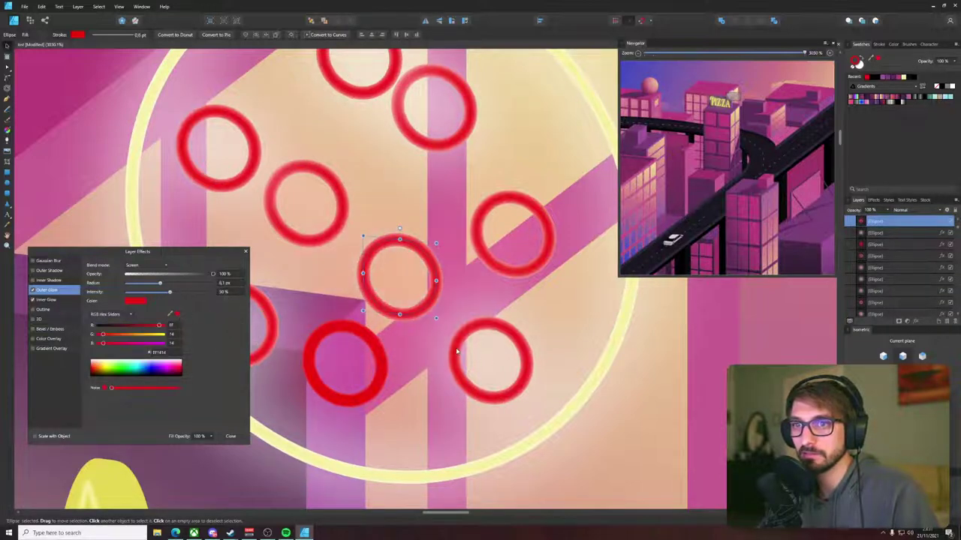
# - Set the Outer Glow colour of the lower-right and lower-left topping circles to the sampled red
pyautogui.click(456, 350)
pyautogui.moveTo(172, 314); pyautogui.dragTo(271, 322)
pyautogui.click(178, 315)
pyautogui.click(270, 321)
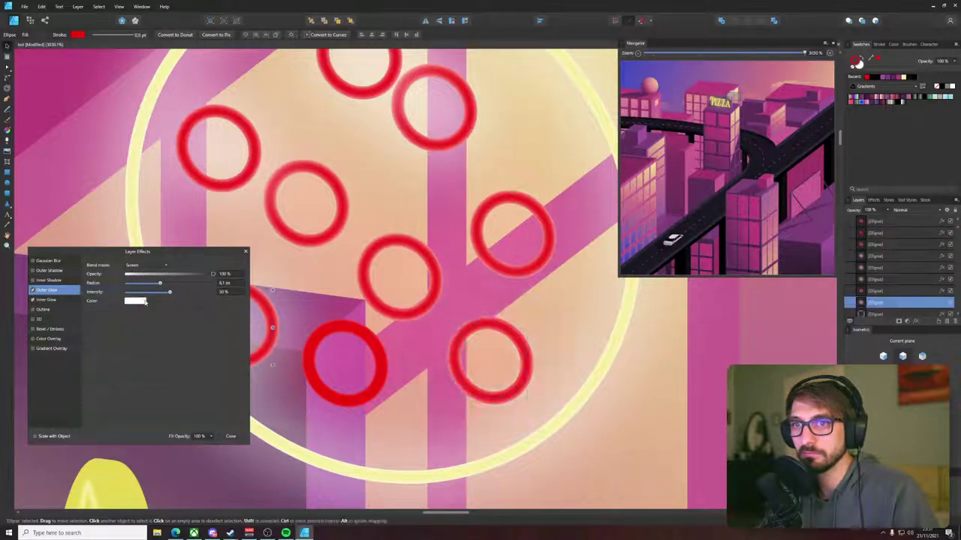
pyautogui.click(143, 301)
pyautogui.moveTo(169, 315); pyautogui.dragTo(257, 232)
# - Set the Outer Glow colour of the upper-left topping circle, nearest the ring's edge, to the sampled red
pyautogui.click(273, 223)
pyautogui.scroll(-6, 285, 224)
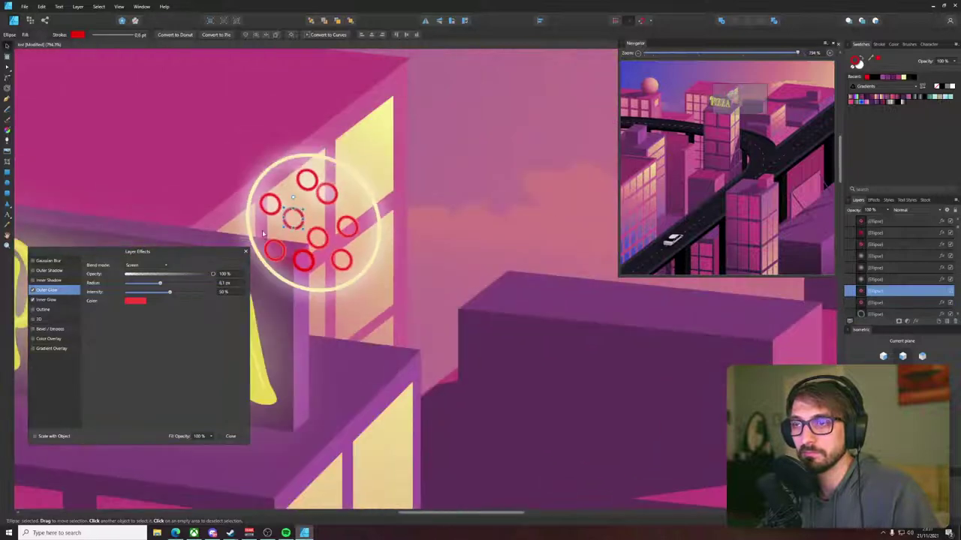
pyautogui.scroll(2, 282, 225)
pyautogui.click(263, 199)
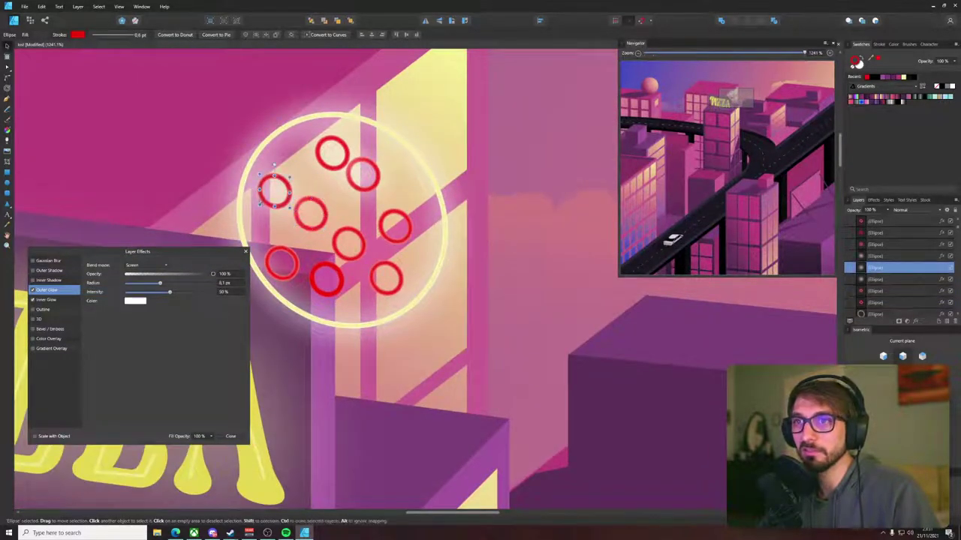
pyautogui.click(143, 301)
pyautogui.moveTo(179, 314); pyautogui.dragTo(299, 204)
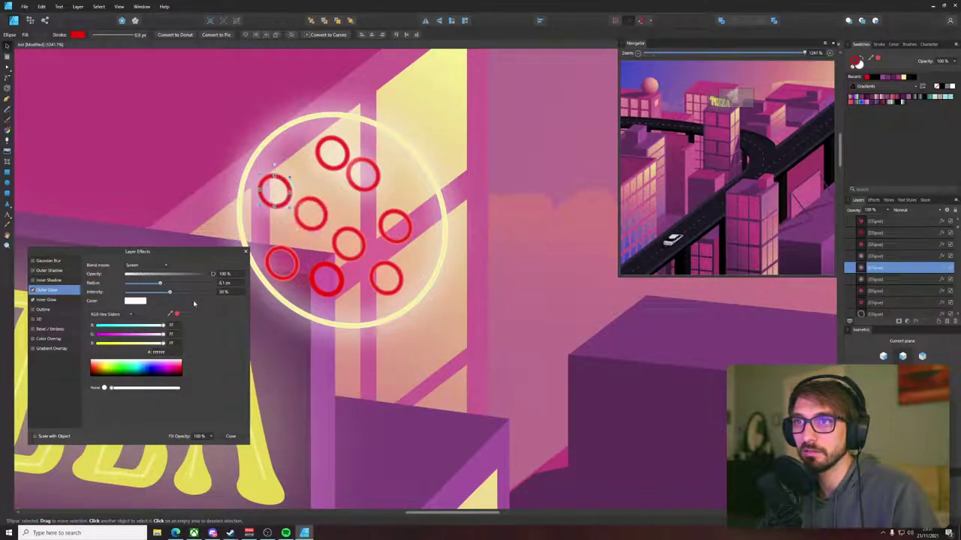
pyautogui.click(178, 315)
# - Set the Outer Glow colour of the topmost topping circle and its neighbour on the right to sampled red
pyautogui.click(321, 160)
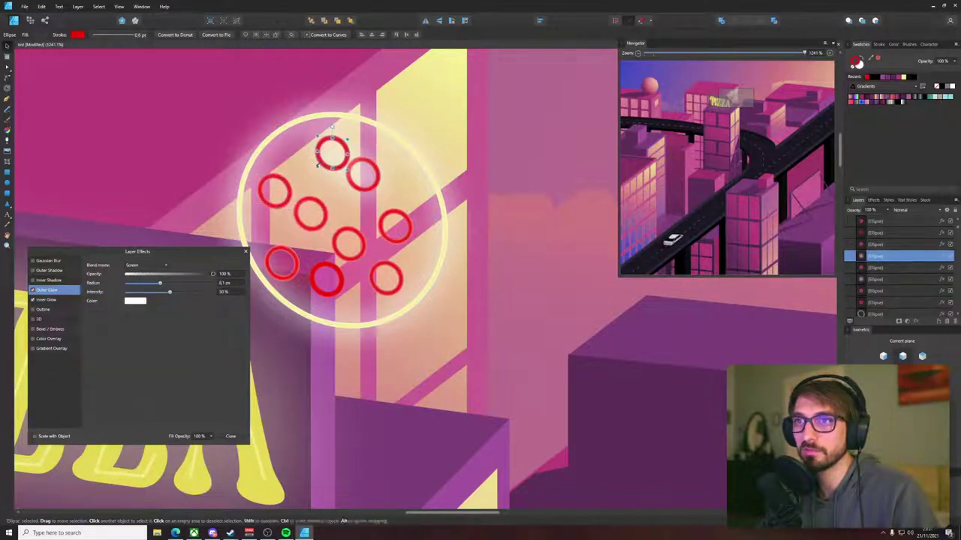
pyautogui.click(140, 302)
pyautogui.moveTo(165, 313); pyautogui.dragTo(276, 245)
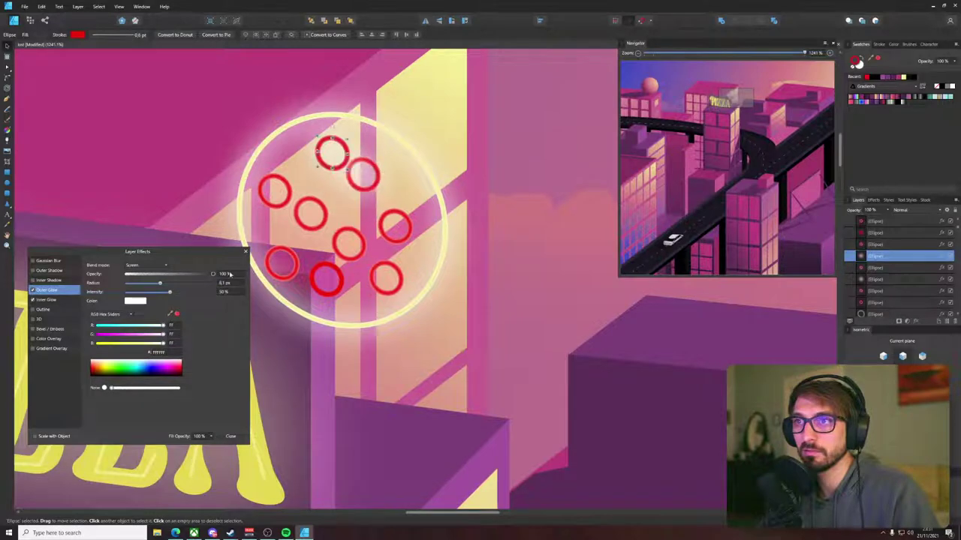
pyautogui.moveTo(178, 313); pyautogui.dragTo(320, 223)
pyautogui.click(353, 193)
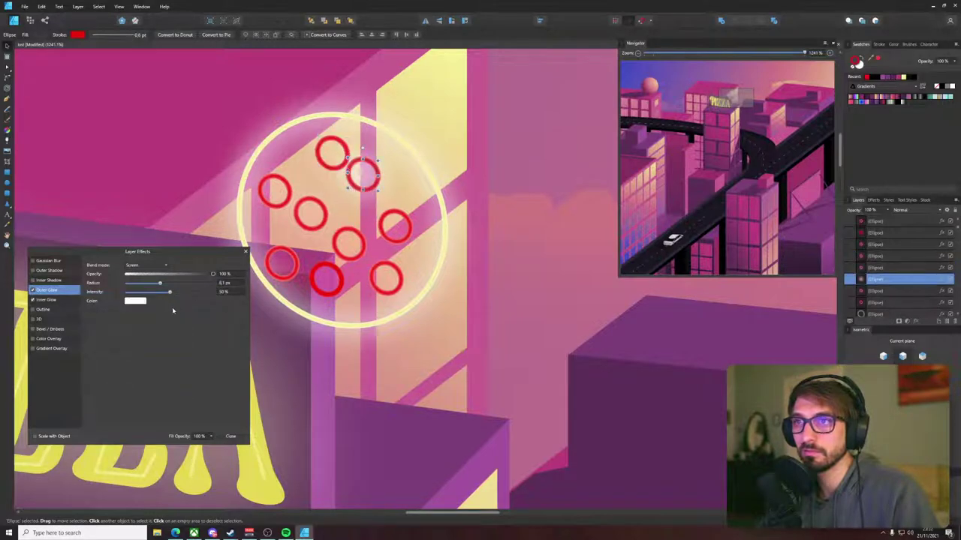
pyautogui.click(143, 302)
pyautogui.moveTo(174, 314); pyautogui.dragTo(257, 257)
pyautogui.click(177, 318)
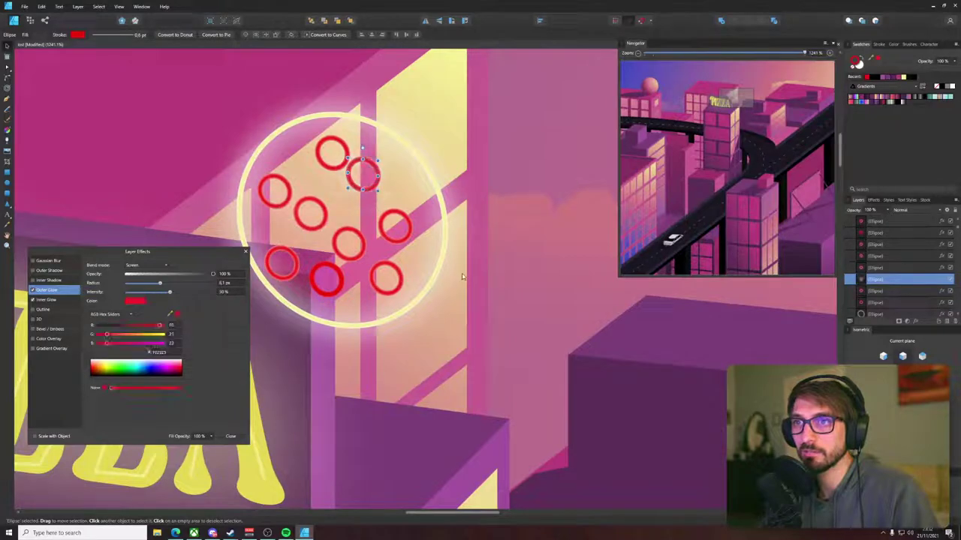
# - Group the yellow ring with its nine topping circles, leaving out other objects, and scale the group down slightly
pyautogui.scroll(-11, 463, 276)
pyautogui.click(455, 226)
pyautogui.scroll(4, 456, 226)
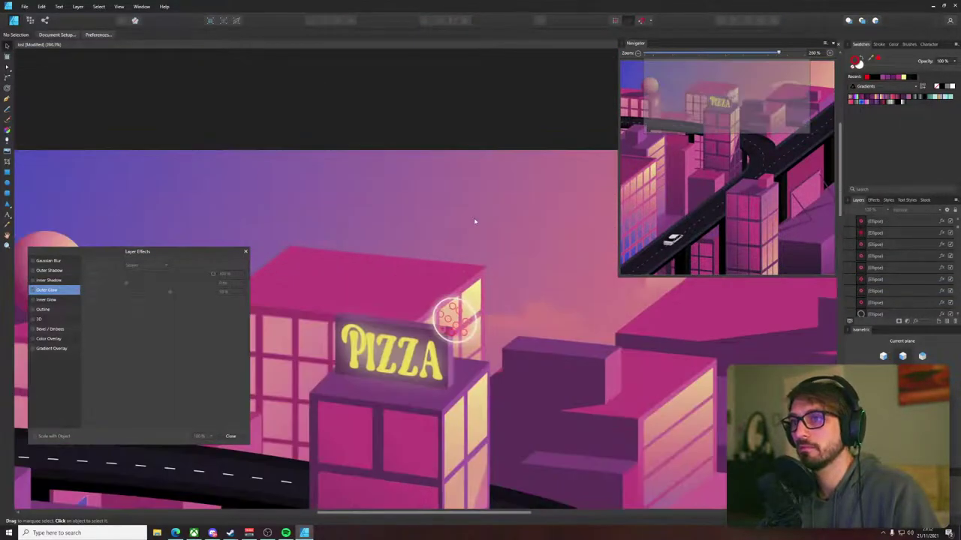
pyautogui.scroll(-3, 474, 225)
pyautogui.moveTo(520, 128); pyautogui.dragTo(449, 290)
pyautogui.scroll(8, 472, 281)
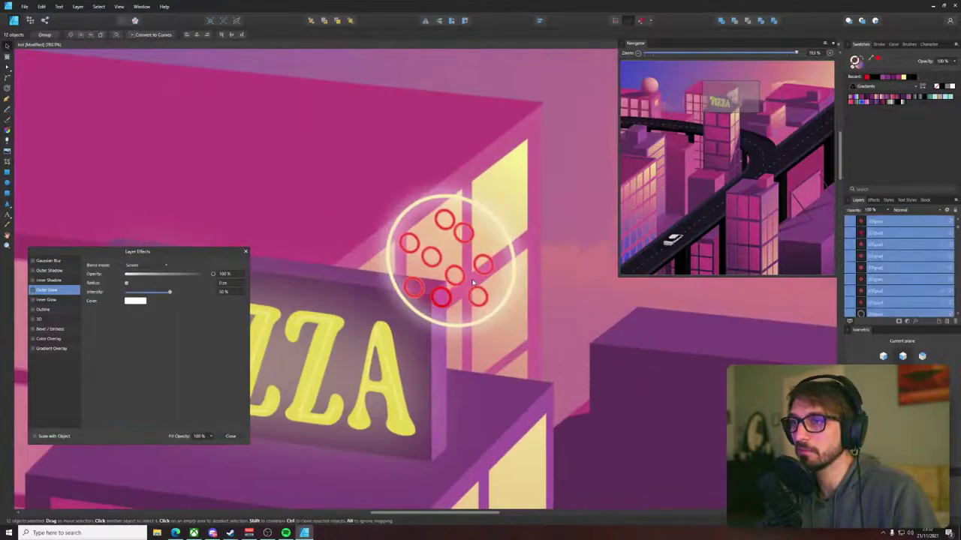
pyautogui.keyDown('shift'); pyautogui.click(459, 200); pyautogui.keyUp('shift')
pyautogui.keyDown('shift'); pyautogui.click(509, 196); pyautogui.keyUp('shift')
pyautogui.moveTo(549, 198); pyautogui.dragTo(495, 196)
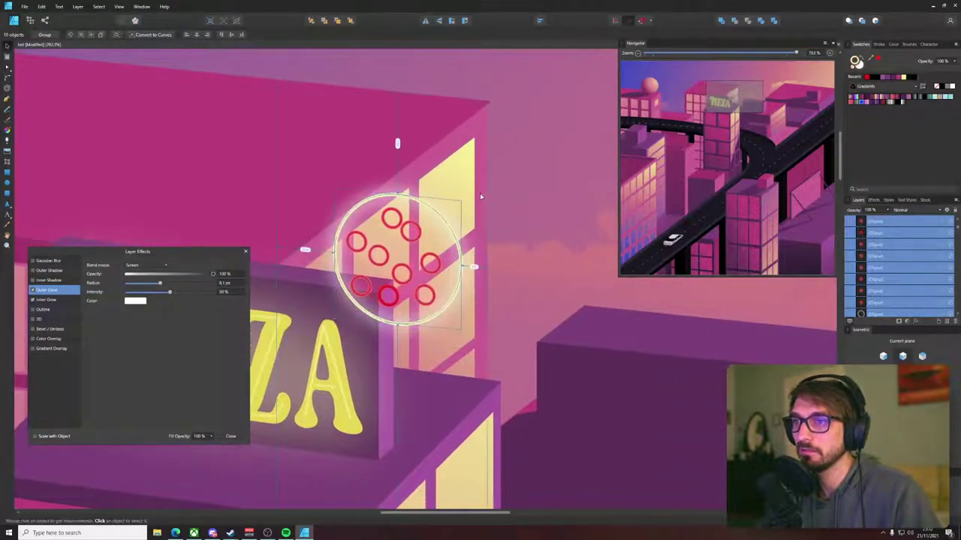
pyautogui.hotkey('ctrl', 'g')
pyautogui.click(246, 251)
pyautogui.moveTo(463, 187); pyautogui.dragTo(432, 188)
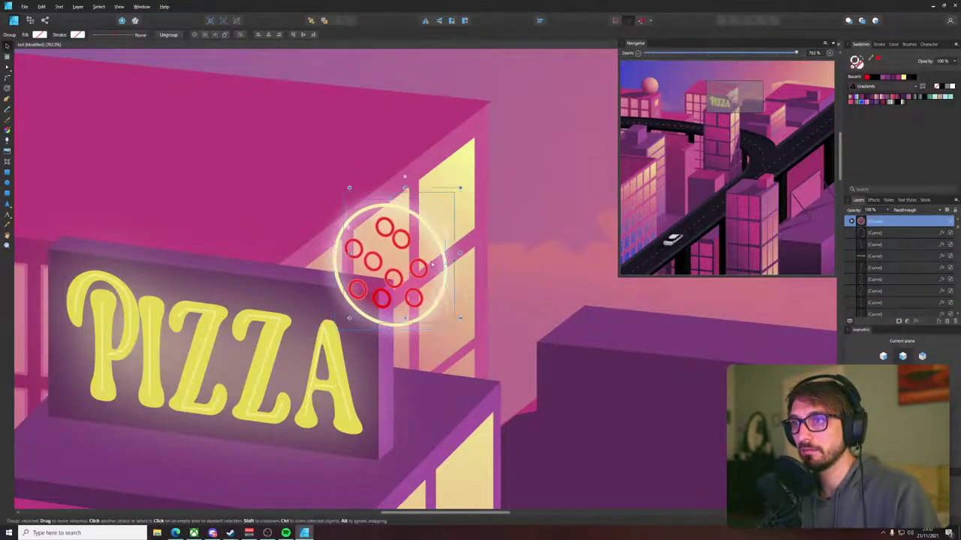
pyautogui.moveTo(430, 264); pyautogui.dragTo(435, 263)
pyautogui.hotkey('ctrl', '[')
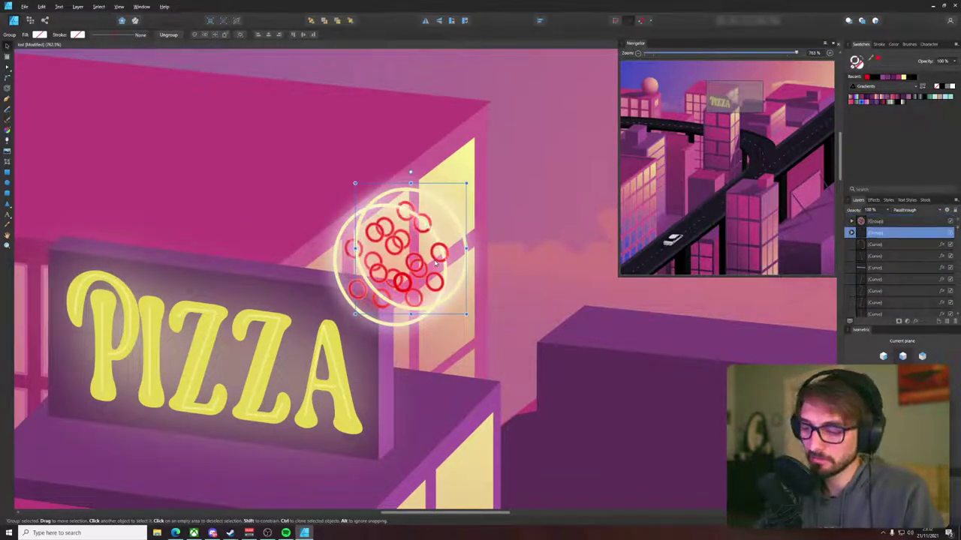
pyautogui.moveTo(460, 251); pyautogui.dragTo(450, 258)
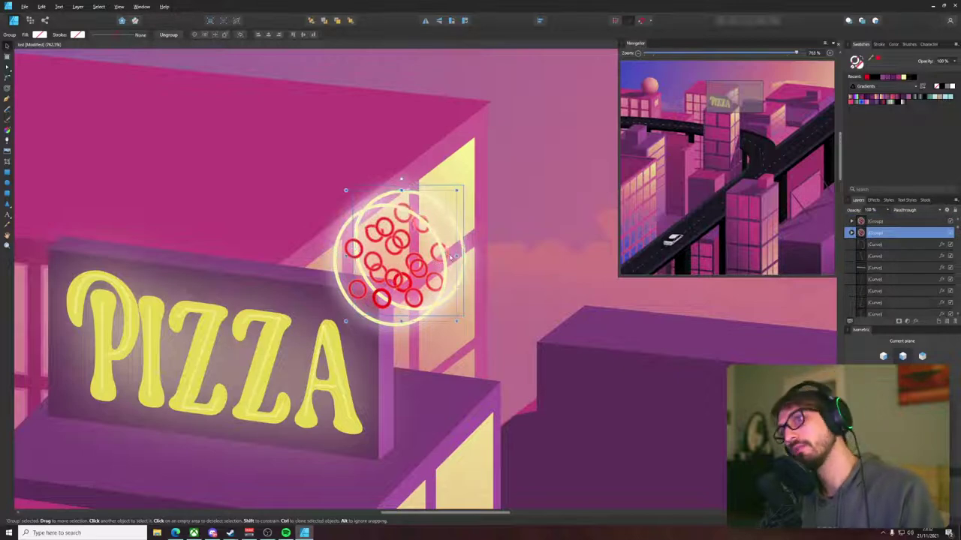
pyautogui.scroll(-5, 450, 257)
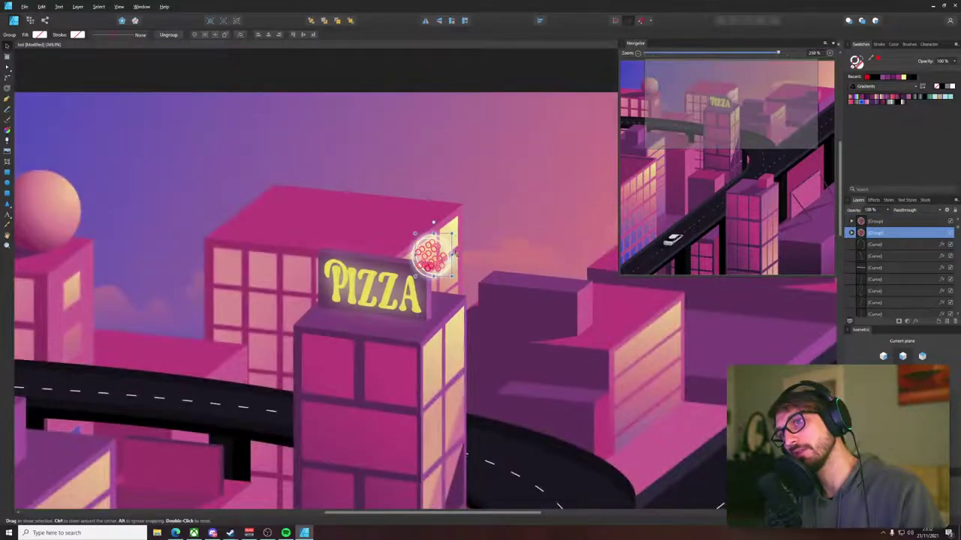
pyautogui.press('Delete')
pyautogui.scroll(-3, 468, 175)
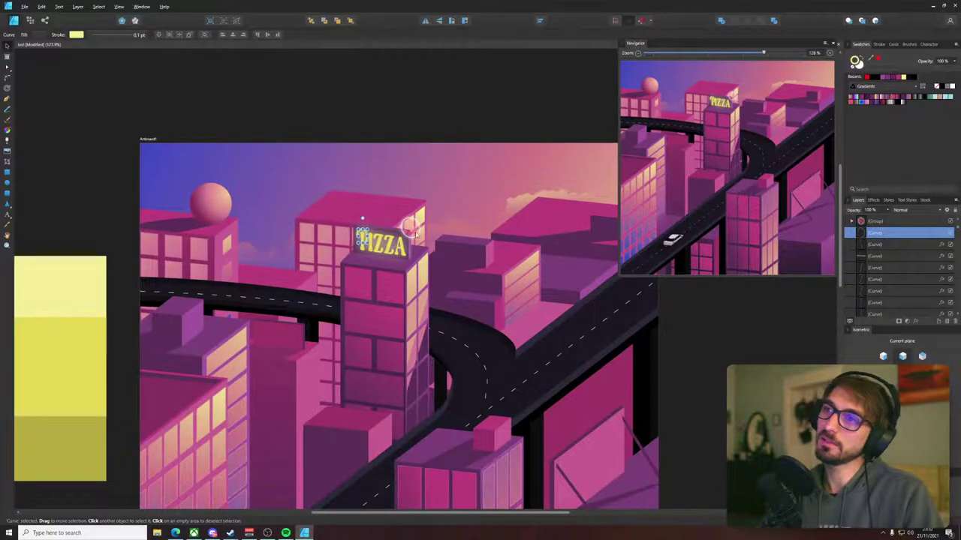
pyautogui.click(413, 232)
pyautogui.click(495, 151)
# - Adjust the Inner Glow of the lowest topping circle inside the group to radius 1.3 px and intensity 5 %
pyautogui.moveTo(502, 147); pyautogui.dragTo(395, 57)
pyautogui.scroll(1, 416, 76)
pyautogui.scroll(8, 281, 135)
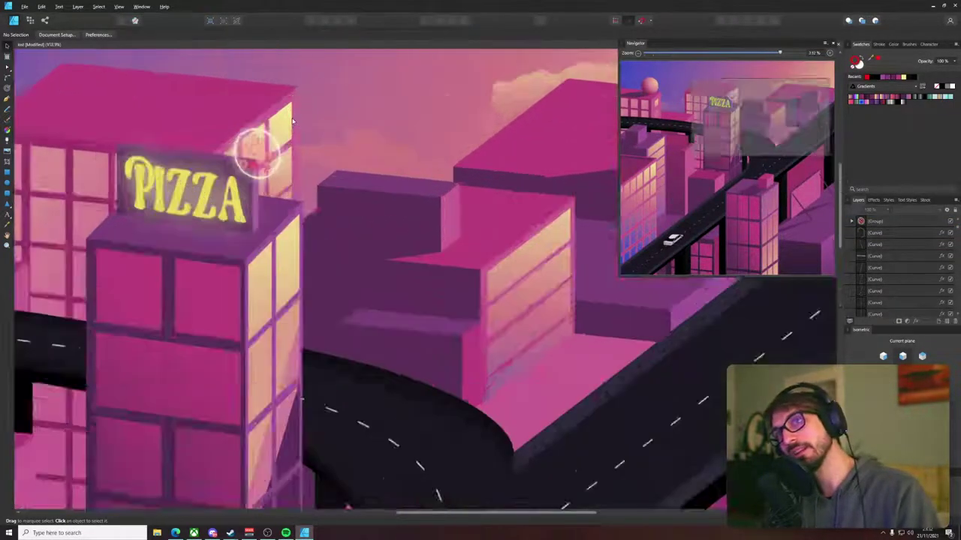
pyautogui.click(225, 273)
pyautogui.click(225, 274)
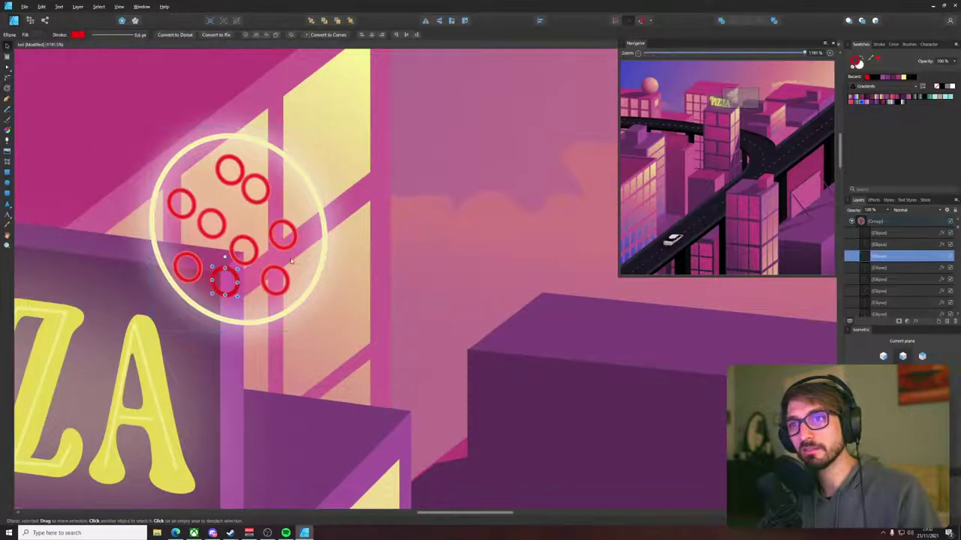
pyautogui.click(941, 257)
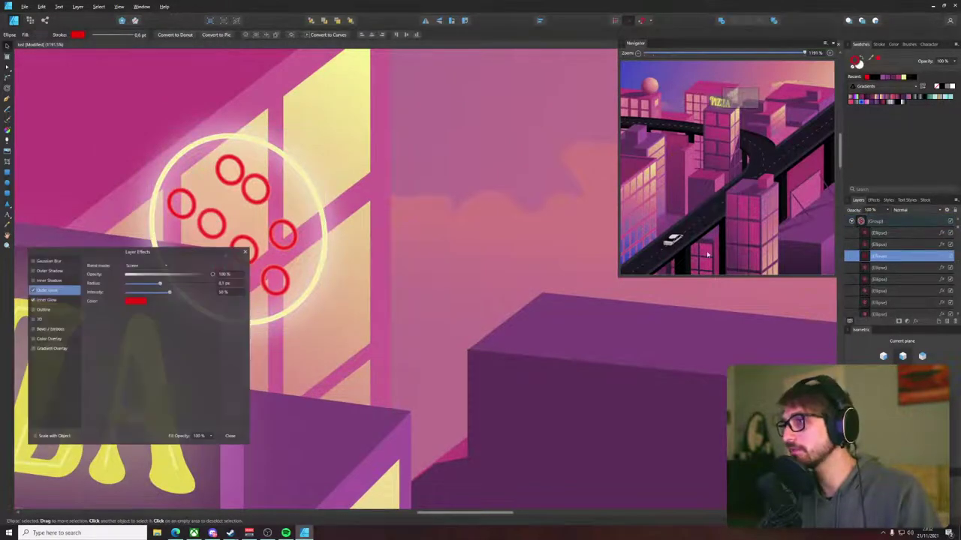
pyautogui.click(53, 300)
pyautogui.moveTo(149, 257); pyautogui.dragTo(373, 340)
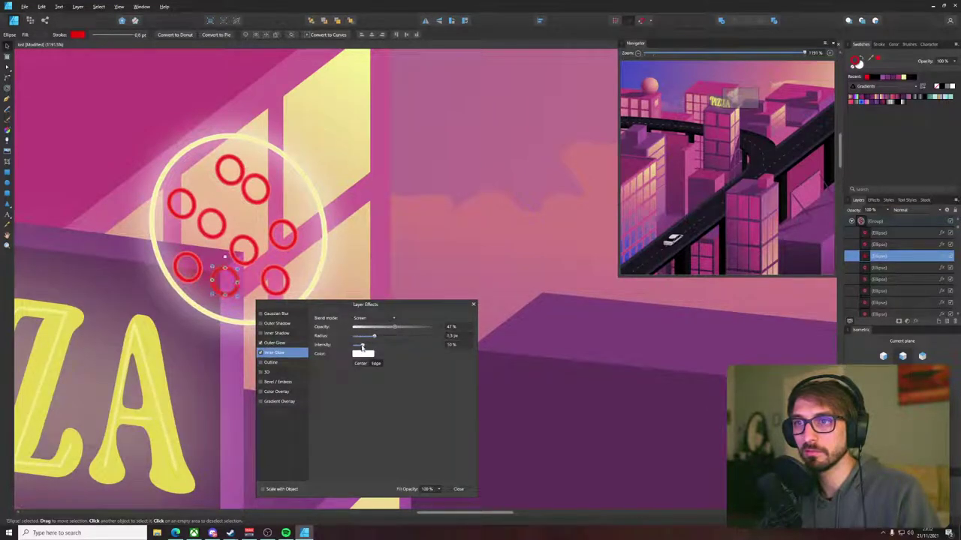
pyautogui.click(261, 353)
pyautogui.click(262, 352)
pyautogui.scroll(6, 231, 275)
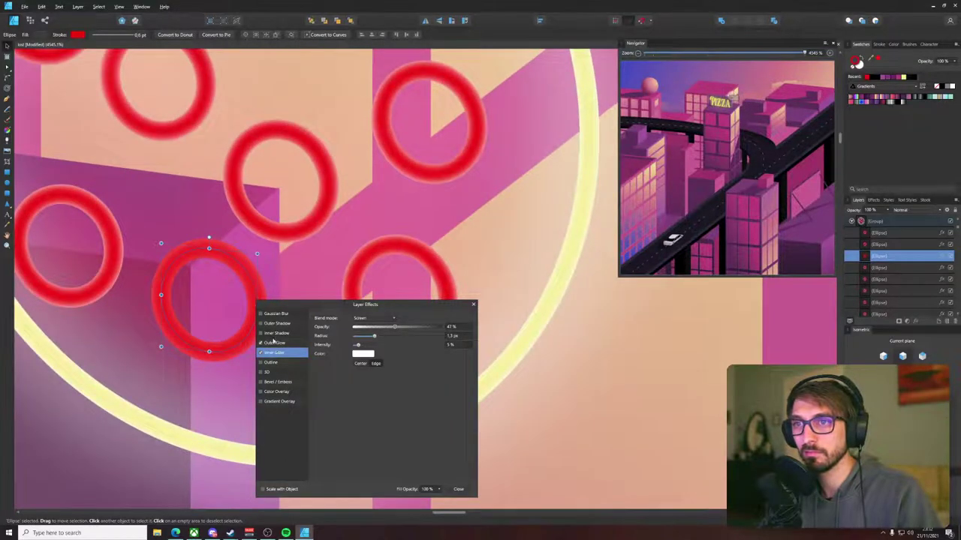
# - Set the Outer Glow radius of the lowest topping circle to 0.8 px, checking against the Inner Glow of the central circle
pyautogui.click(283, 232)
pyautogui.click(287, 354)
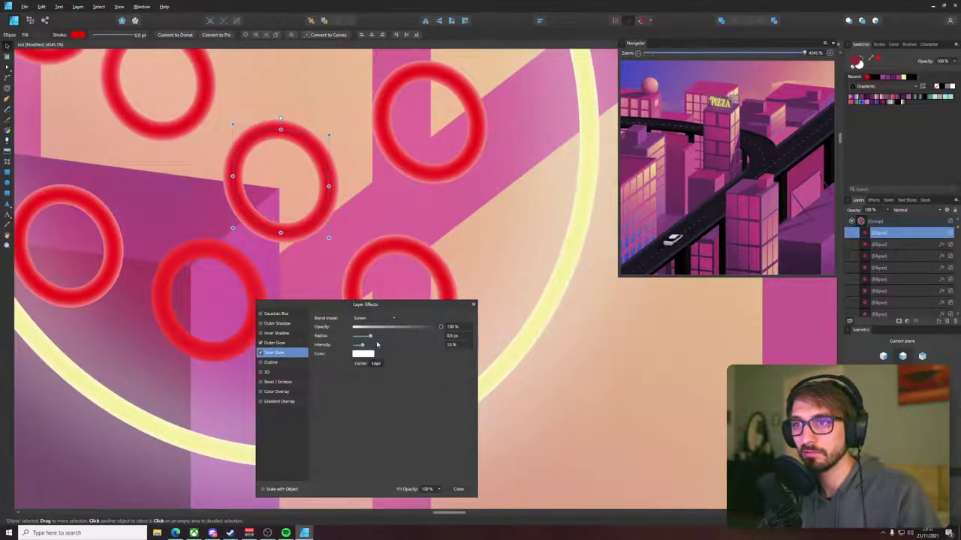
pyautogui.click(461, 336)
pyautogui.click(233, 262)
pyautogui.click(456, 337)
pyautogui.write('0,8')
pyautogui.press('Return')
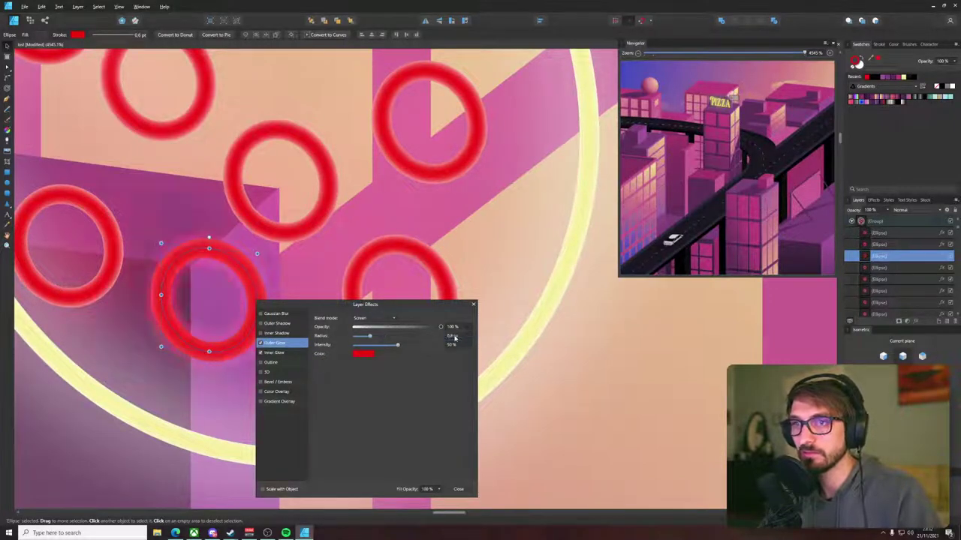
# - Set the Outer Glow radius of the central topping circle and the lower-right one to 0.8 px
pyautogui.scroll(-2, 332, 272)
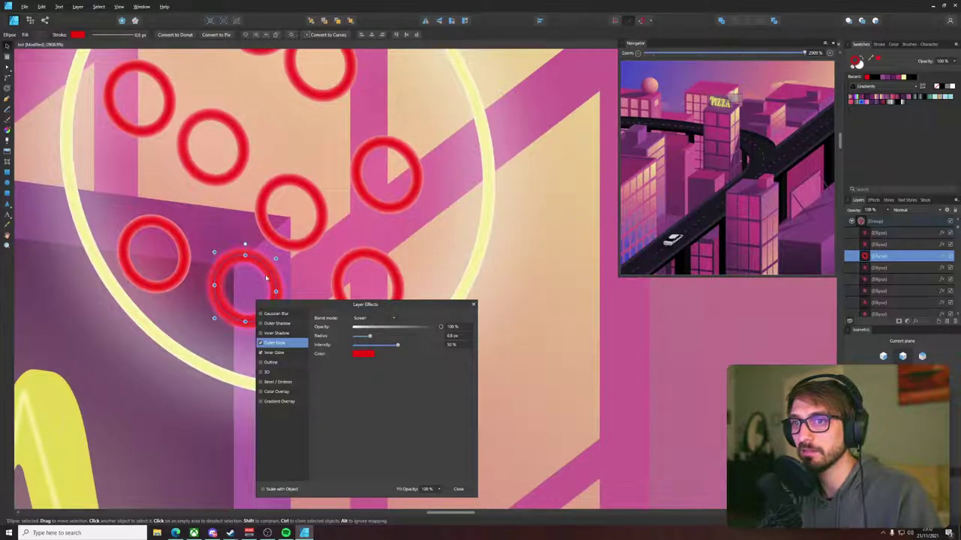
pyautogui.click(292, 244)
pyautogui.click(460, 336)
pyautogui.write('0,8')
pyautogui.press('Return')
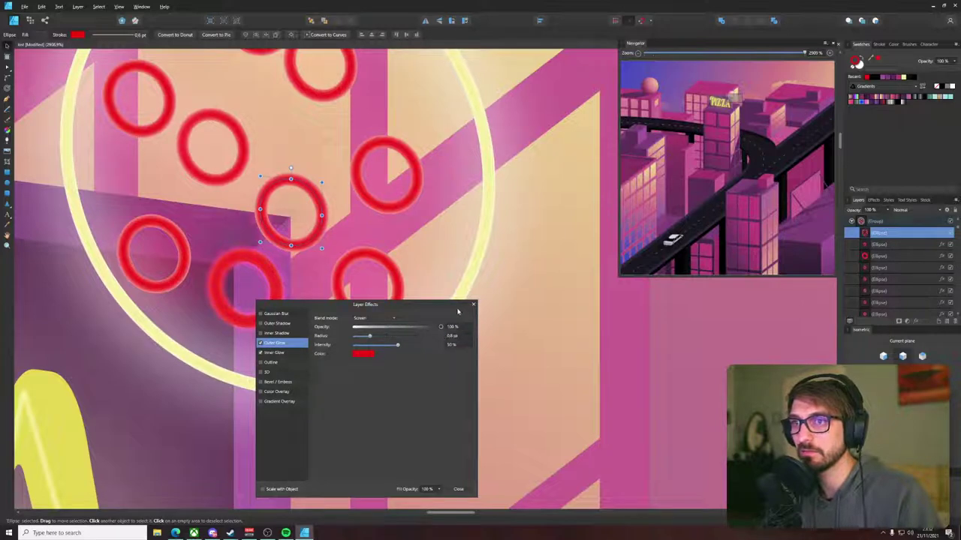
pyautogui.click(397, 272)
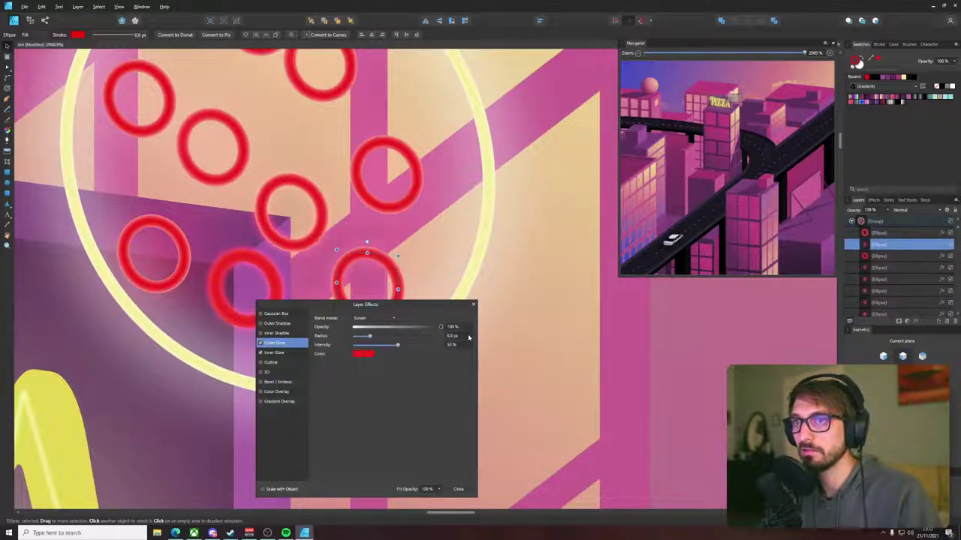
pyautogui.click(392, 198)
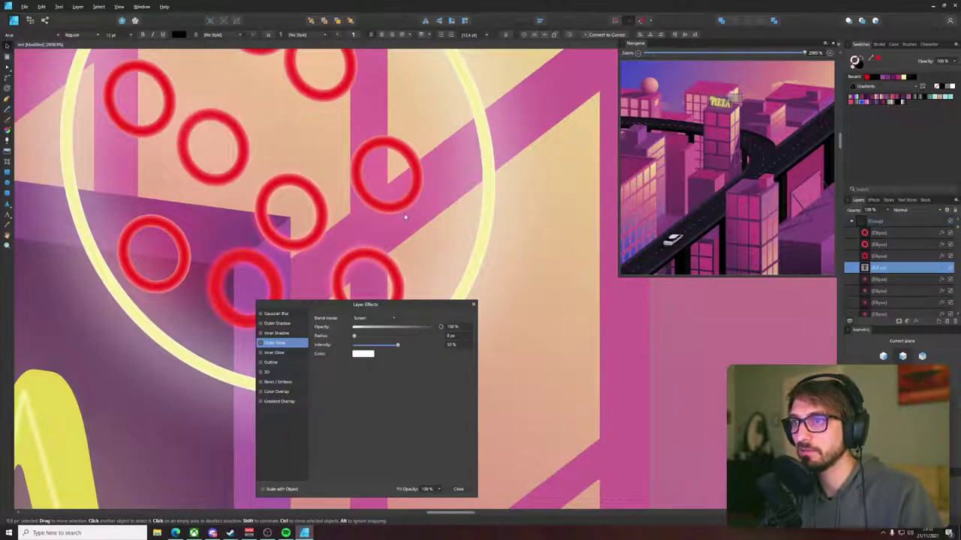
pyautogui.click(405, 215)
pyautogui.click(405, 208)
pyautogui.doubleClick(404, 207)
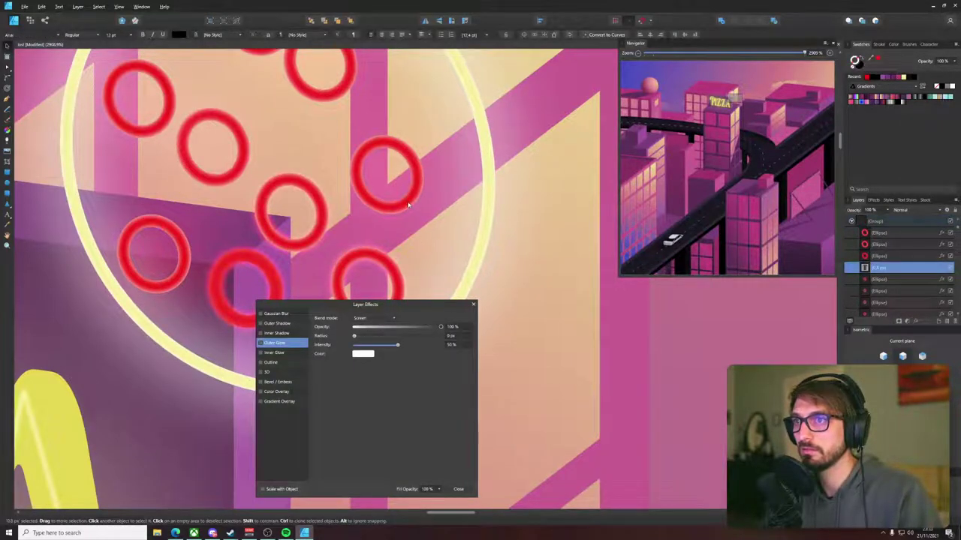
pyautogui.doubleClick(409, 204)
pyautogui.click(9, 47)
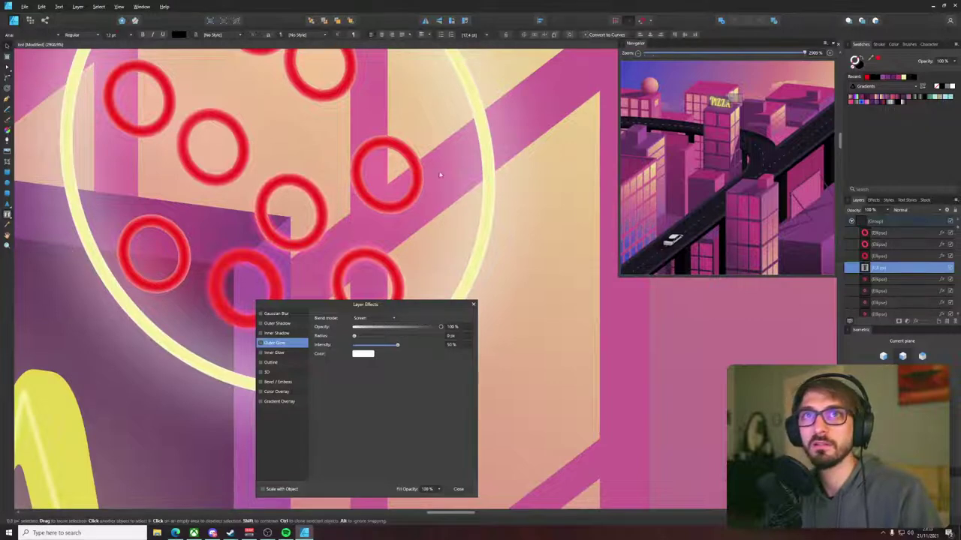
pyautogui.scroll(-5, 416, 163)
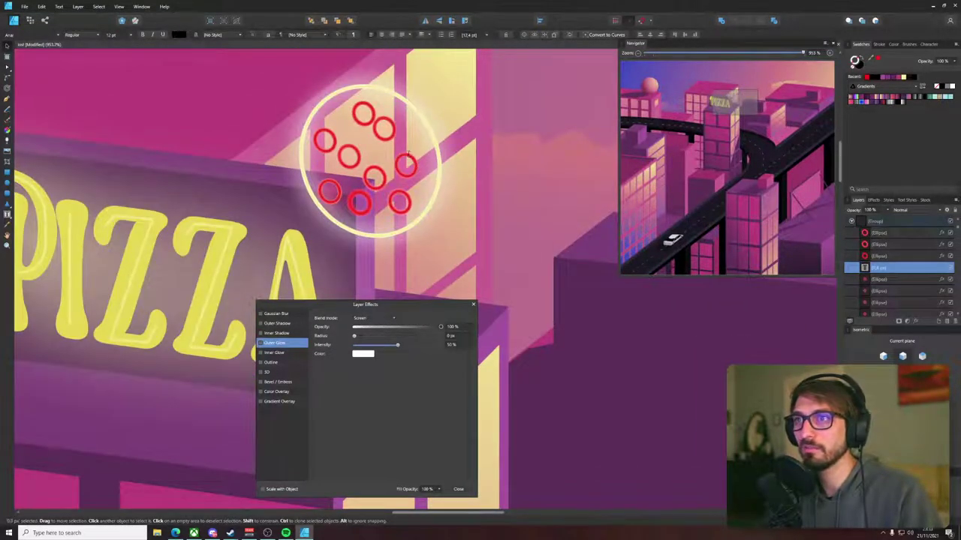
pyautogui.press('t')
pyautogui.scroll(4, 406, 160)
pyautogui.click(7, 47)
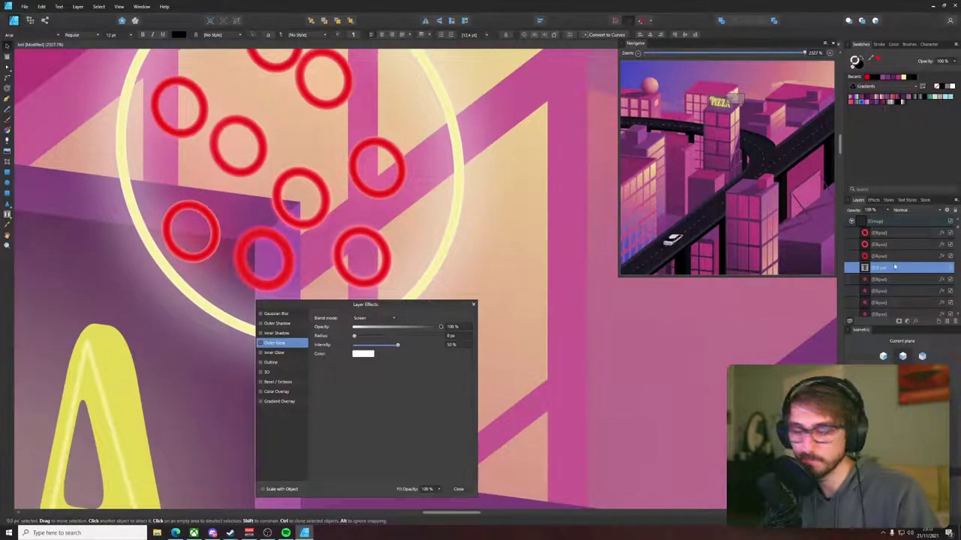
# - Set the Outer Glow radius of the rightmost topping circle to 0.8 px and select the circle left of centre
pyautogui.click(891, 270)
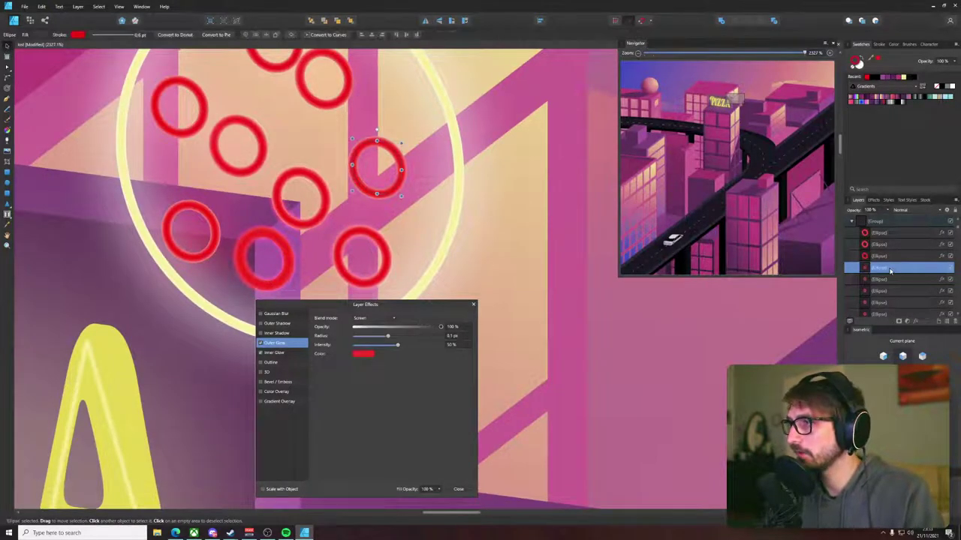
pyautogui.click(452, 337)
pyautogui.write('0,8')
pyautogui.press('Return')
pyautogui.click(260, 163)
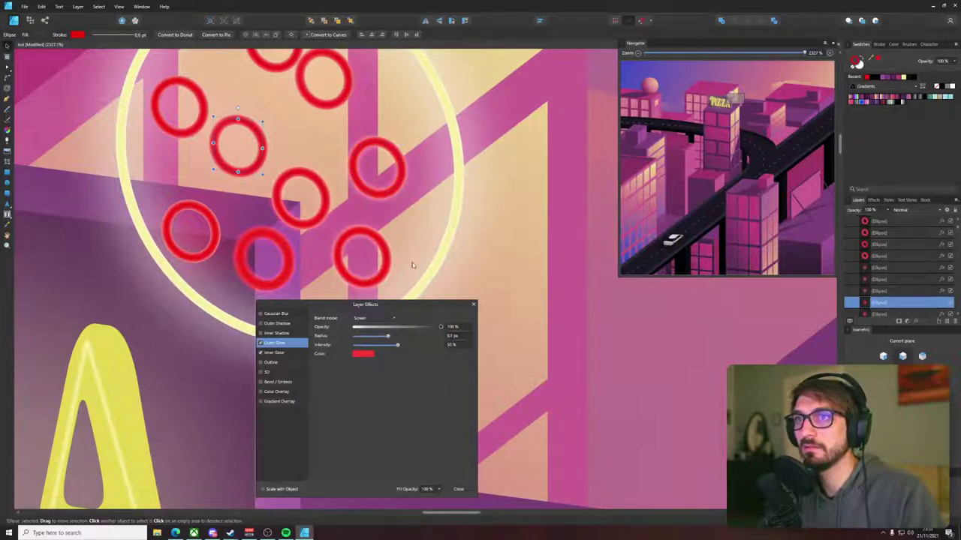
# - Close the layer effects and delete every topping circle except the lowest one with the stronger red glow
pyautogui.scroll(-3, 451, 338)
pyautogui.press('Escape')
pyautogui.click(383, 273)
pyautogui.keyDown('shift'); pyautogui.click(386, 187); pyautogui.keyUp('shift')
pyautogui.keyDown('shift'); pyautogui.click(321, 192); pyautogui.keyUp('shift')
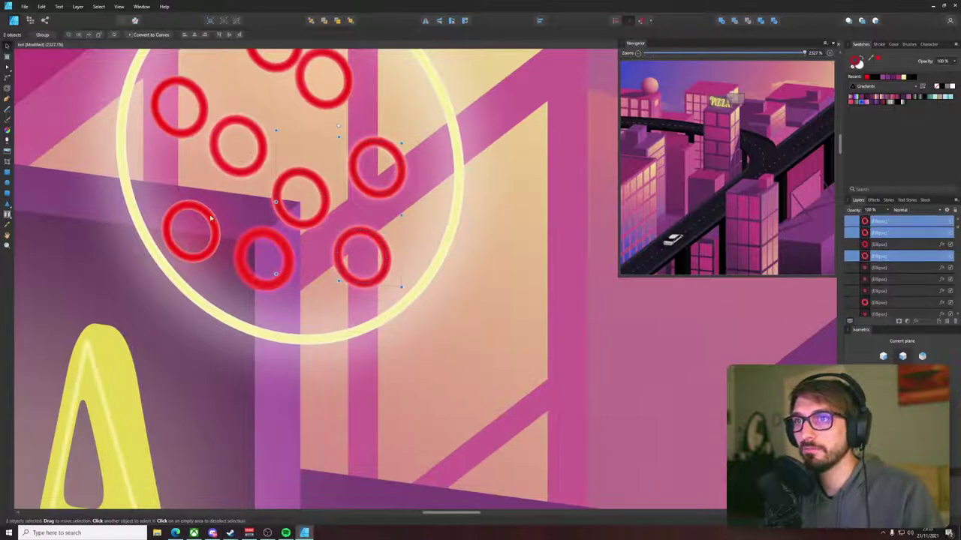
pyautogui.keyDown('shift'); pyautogui.click(211, 218); pyautogui.keyUp('shift')
pyautogui.keyDown('shift'); pyautogui.click(230, 167); pyautogui.keyUp('shift')
pyautogui.keyDown('shift'); pyautogui.click(197, 129); pyautogui.keyUp('shift')
pyautogui.moveTo(253, 79); pyautogui.dragTo(277, 192)
pyautogui.scroll(1, 276, 193)
pyautogui.keyDown('shift'); pyautogui.click(291, 175); pyautogui.keyUp('shift')
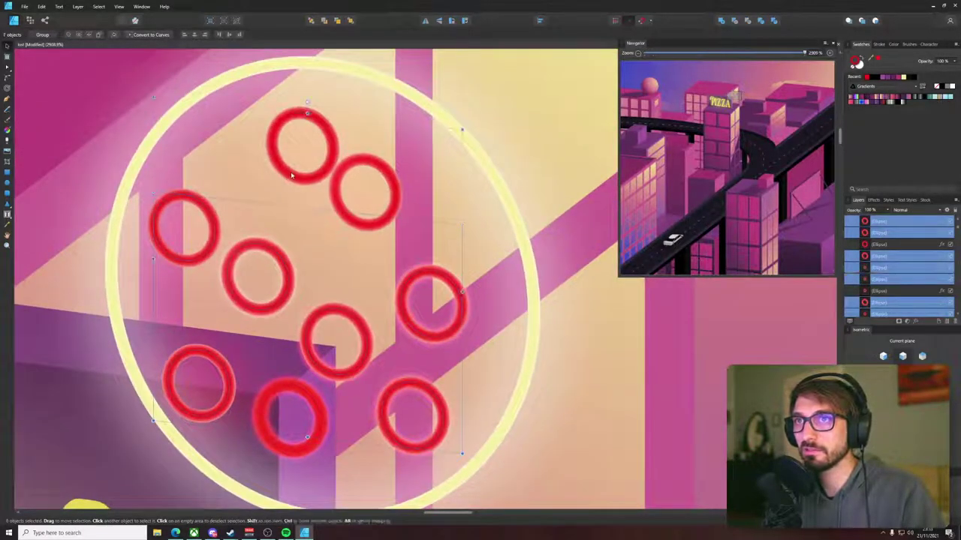
pyautogui.press('Delete')
# - Fill the yellow ring with ten duplicates of the remaining glowing topping circle, spread over its whole area
pyautogui.moveTo(290, 386)
pyautogui.mouseDown()
pyautogui.moveTo(212, 331)
pyautogui.moveTo(181, 257)
pyautogui.moveTo(245, 244)
pyautogui.moveTo(222, 203)
pyautogui.moveTo(216, 142)
pyautogui.moveTo(199, 135)
pyautogui.moveTo(333, 132)
pyautogui.moveTo(412, 219)
pyautogui.moveTo(372, 232)
pyautogui.moveTo(347, 337)
pyautogui.moveTo(350, 312)
pyautogui.moveTo(409, 376)
pyautogui.moveTo(412, 399)
pyautogui.moveTo(460, 319)
pyautogui.moveTo(459, 217)
pyautogui.moveTo(416, 153)
pyautogui.mouseUp()
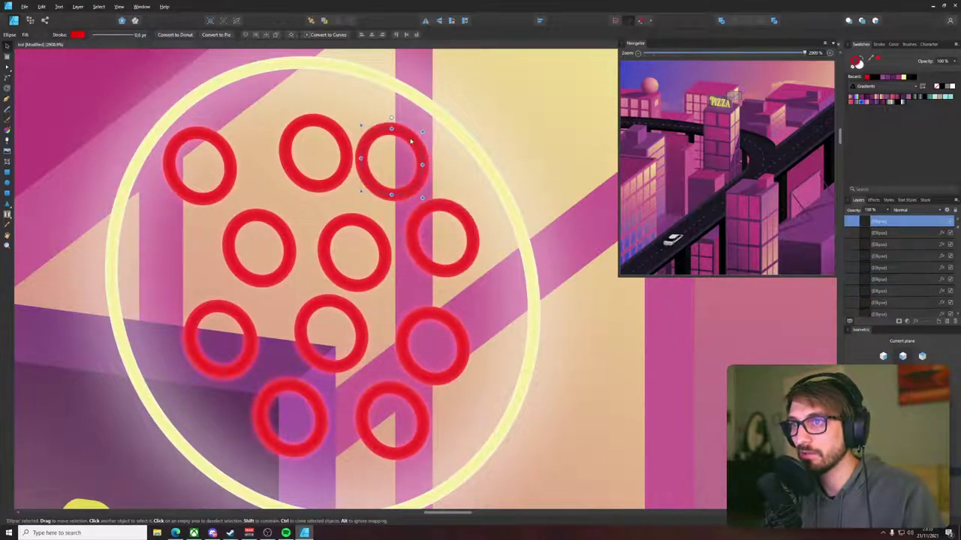
pyautogui.scroll(-5, 424, 173)
pyautogui.scroll(6, 425, 174)
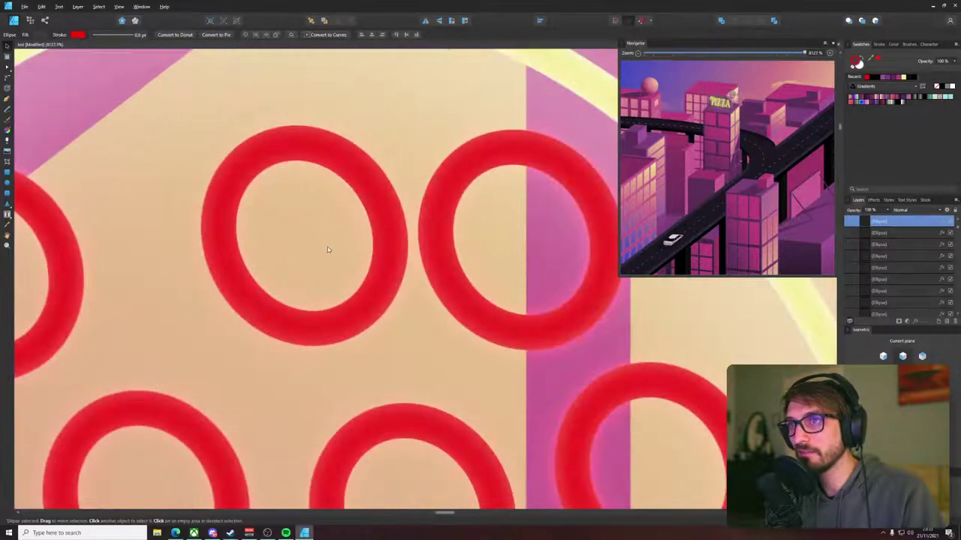
pyautogui.scroll(-3, 327, 247)
pyautogui.scroll(1, 324, 242)
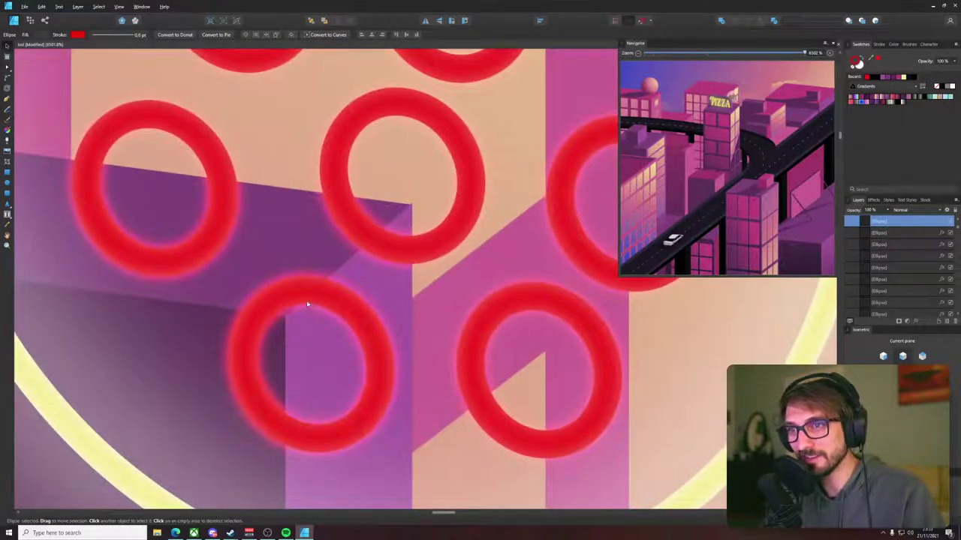
pyautogui.click(307, 303)
pyautogui.scroll(2, 310, 153)
pyautogui.click(310, 154)
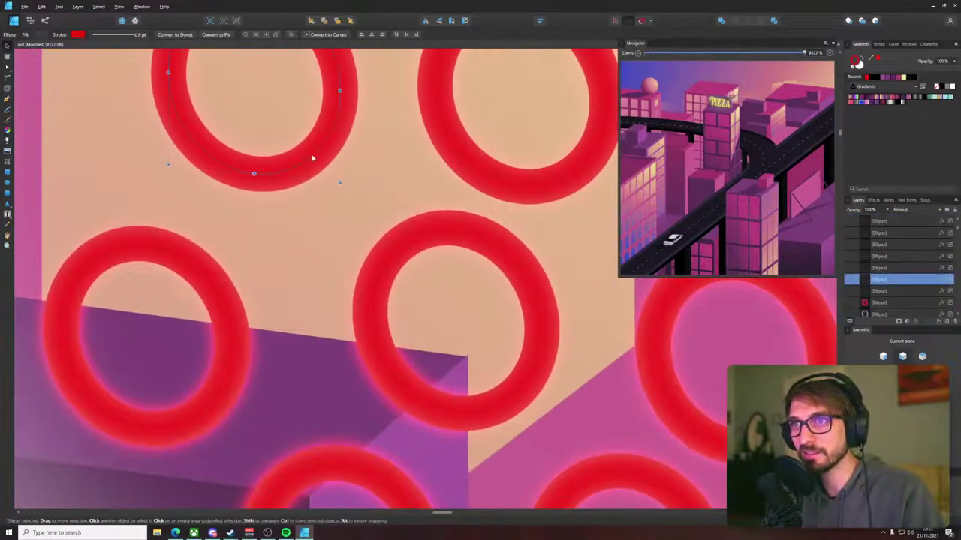
pyautogui.scroll(-10, 310, 153)
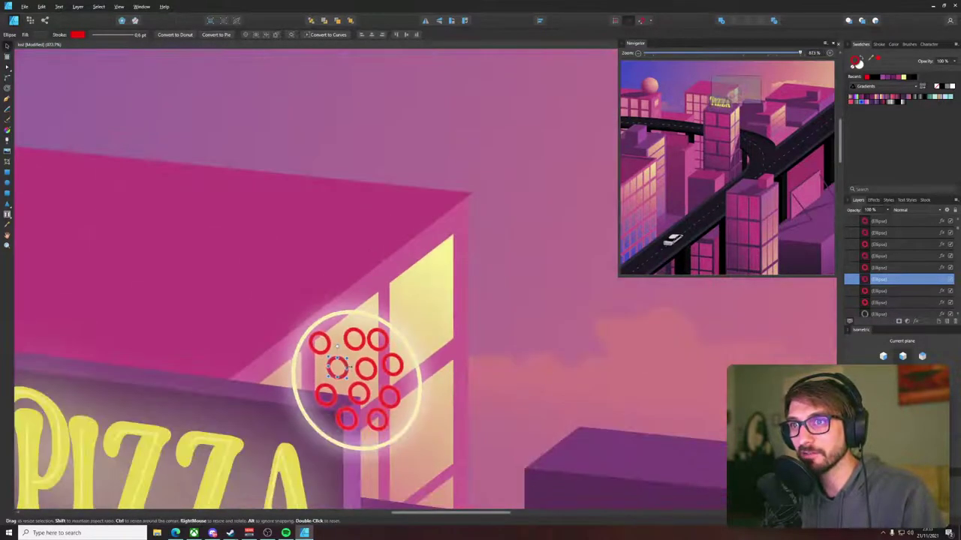
# - Move the pizza group to the upper-left corner of the PIZZA sign and scale it down with its strokes scaling along
pyautogui.scroll(-5, 342, 349)
pyautogui.moveTo(429, 111); pyautogui.dragTo(223, 335)
pyautogui.click(350, 350)
pyautogui.scroll(5, 209, 366)
pyautogui.click(878, 44)
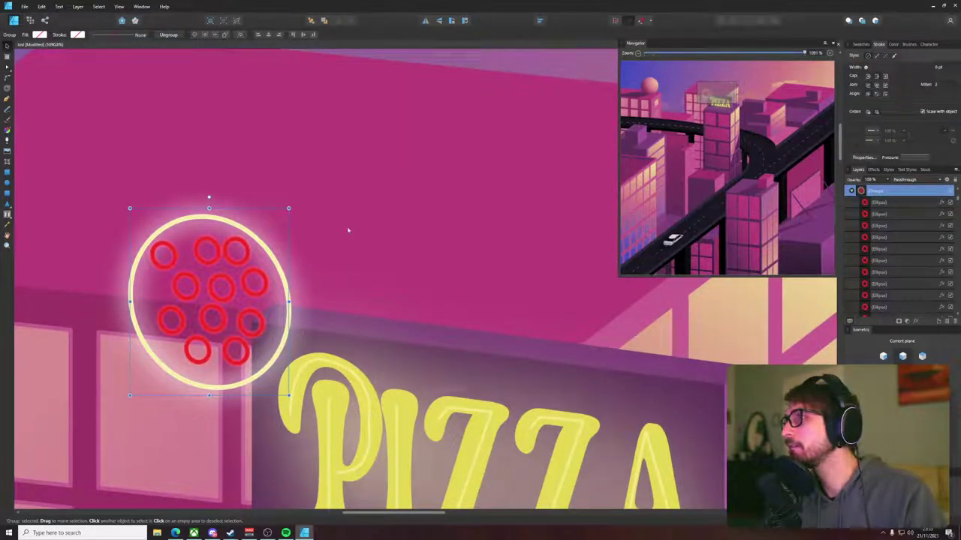
pyautogui.moveTo(288, 208); pyautogui.dragTo(255, 247)
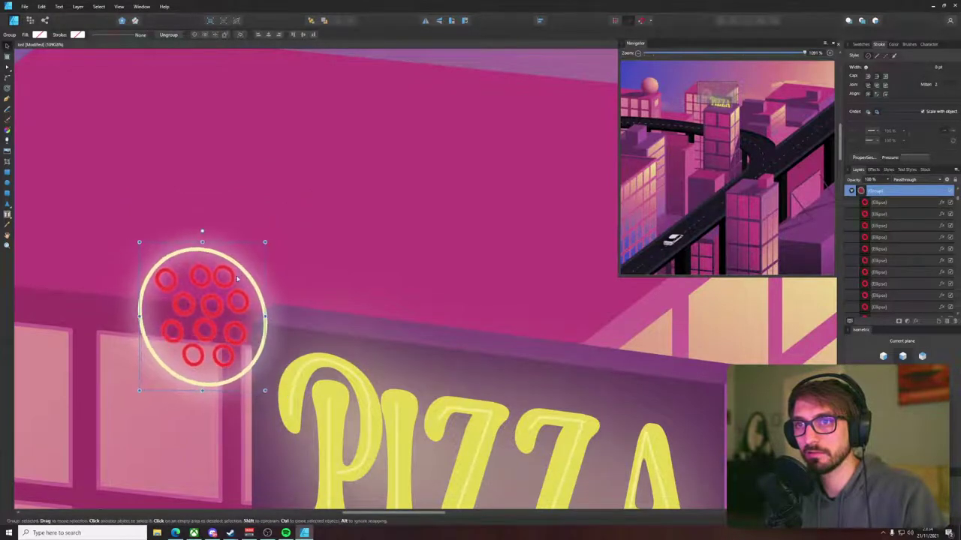
pyautogui.scroll(-5, 230, 283)
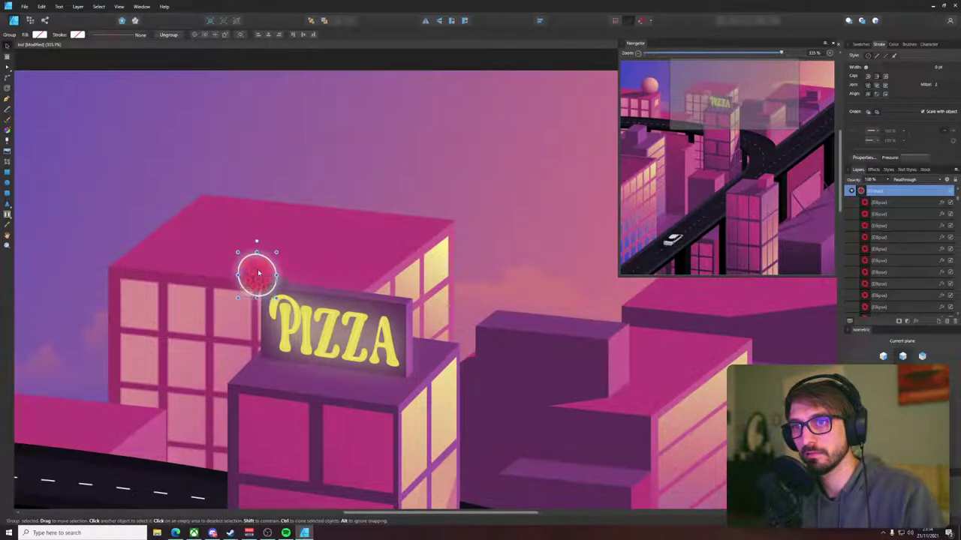
# - Delete three surplus topping circles inside the group and shift one of the others to the ring's centre
pyautogui.scroll(4, 257, 276)
pyautogui.doubleClick(259, 277)
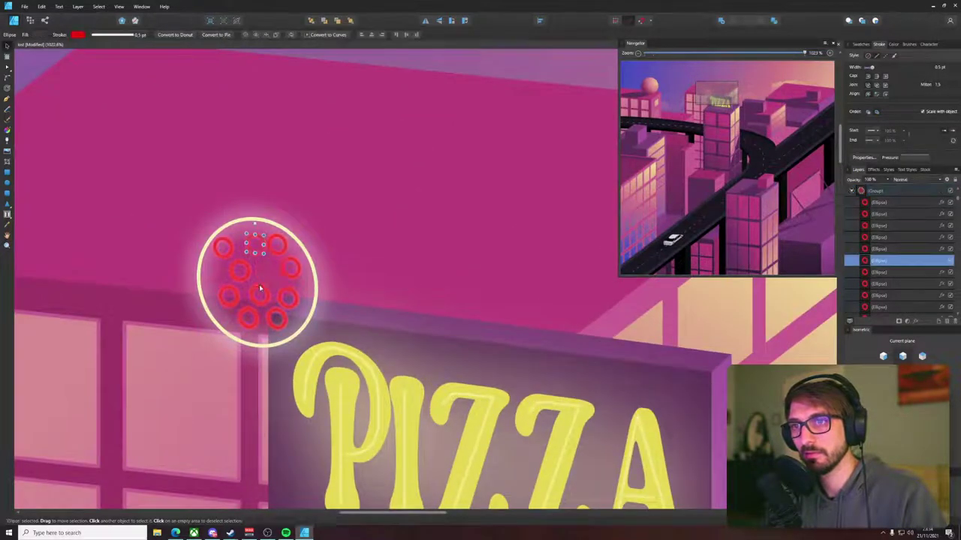
pyautogui.press('Delete')
pyautogui.moveTo(247, 274); pyautogui.dragTo(262, 290)
pyautogui.click(285, 306)
pyautogui.press('Delete')
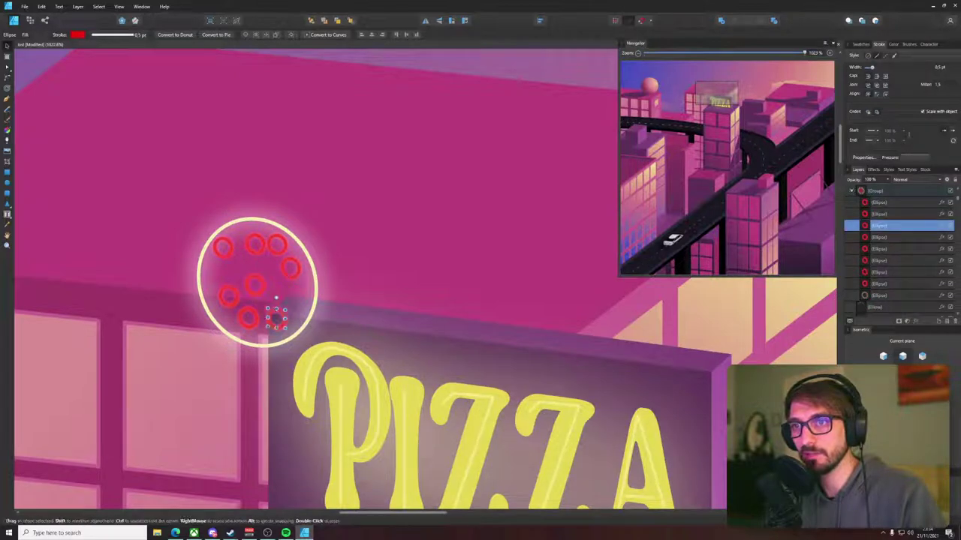
# - Rearrange the eight remaining topping circles so they are spread loosely and evenly inside the yellow ring
pyautogui.moveTo(280, 323); pyautogui.dragTo(293, 315)
pyautogui.moveTo(257, 257); pyautogui.dragTo(236, 296)
pyautogui.moveTo(223, 258); pyautogui.dragTo(251, 255)
pyautogui.moveTo(238, 295); pyautogui.dragTo(244, 288)
pyautogui.moveTo(251, 323); pyautogui.dragTo(241, 293)
pyautogui.moveTo(291, 273); pyautogui.dragTo(296, 287)
pyautogui.moveTo(277, 252); pyautogui.dragTo(277, 264)
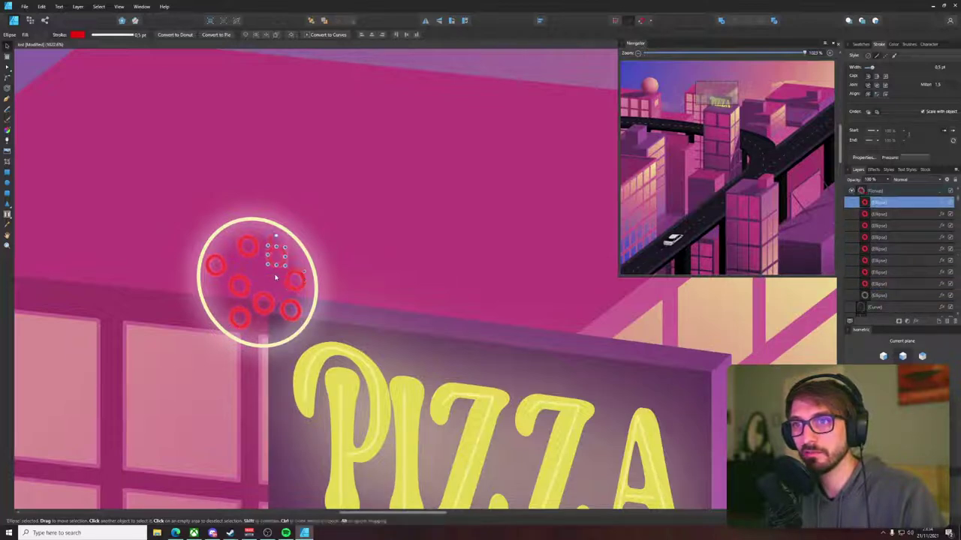
# - Examine the whole city illustration, including the pizza symbol beside its sign and the road with the white car
pyautogui.click(355, 221)
pyautogui.scroll(-5, 356, 224)
pyautogui.click(414, 132)
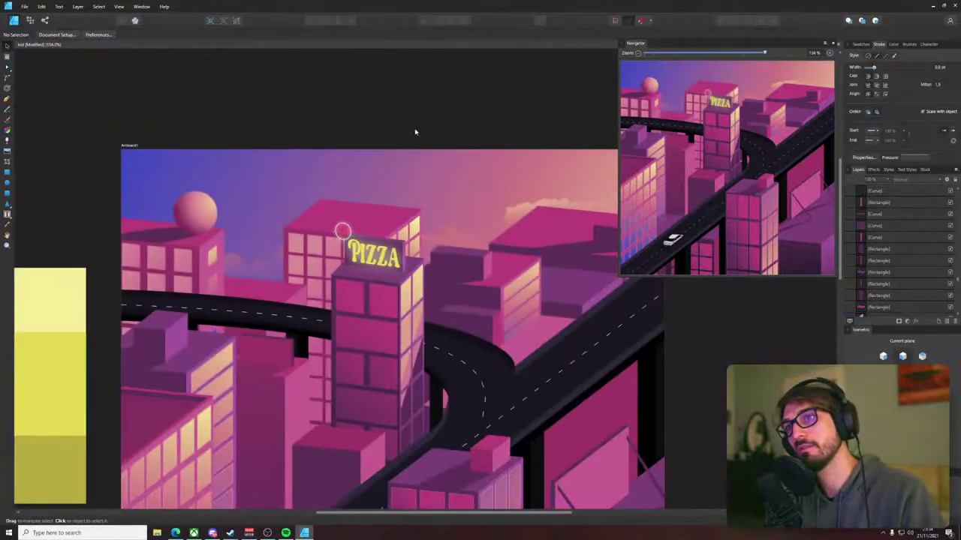
pyautogui.moveTo(414, 129); pyautogui.dragTo(338, 124)
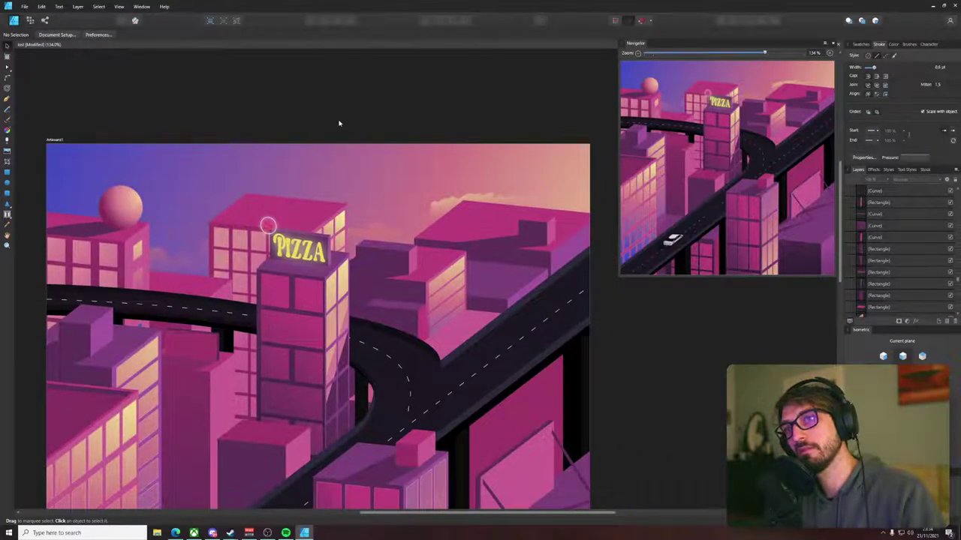
pyautogui.moveTo(382, 171); pyautogui.dragTo(368, 139)
pyautogui.scroll(-1, 286, 173)
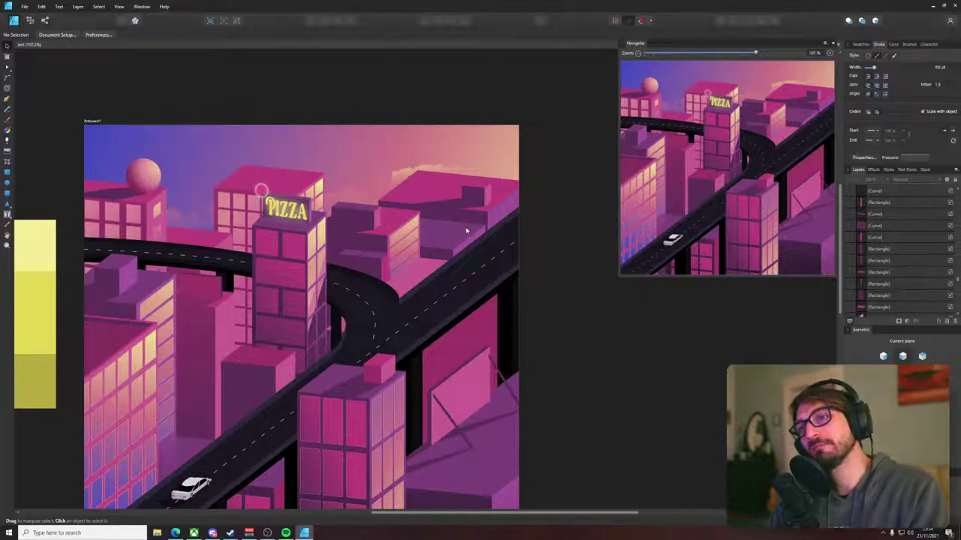
pyautogui.moveTo(530, 307); pyautogui.dragTo(554, 244)
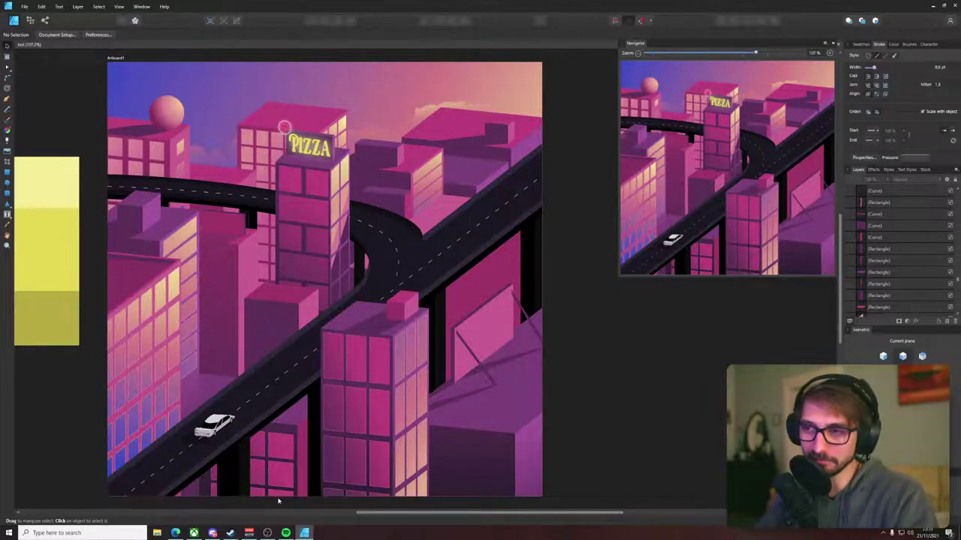
pyautogui.scroll(3, 200, 410)
pyautogui.scroll(3, 201, 409)
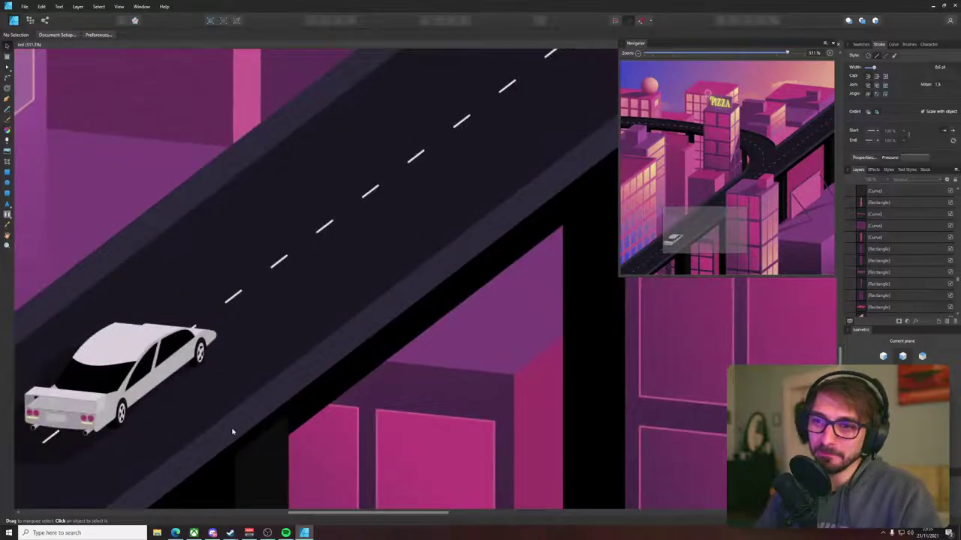
pyautogui.scroll(-5, 232, 435)
pyautogui.moveTo(230, 392); pyautogui.dragTo(222, 378)
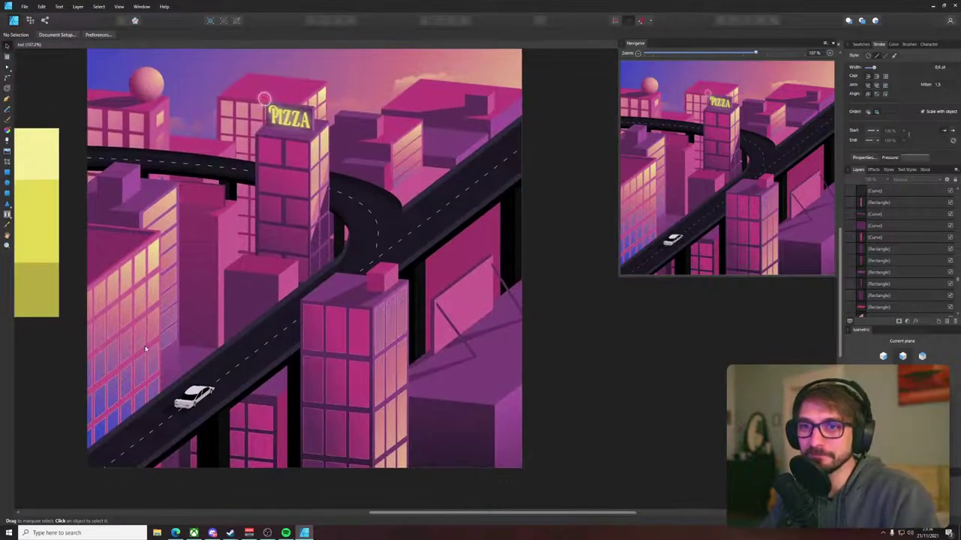
pyautogui.scroll(1, 241, 195)
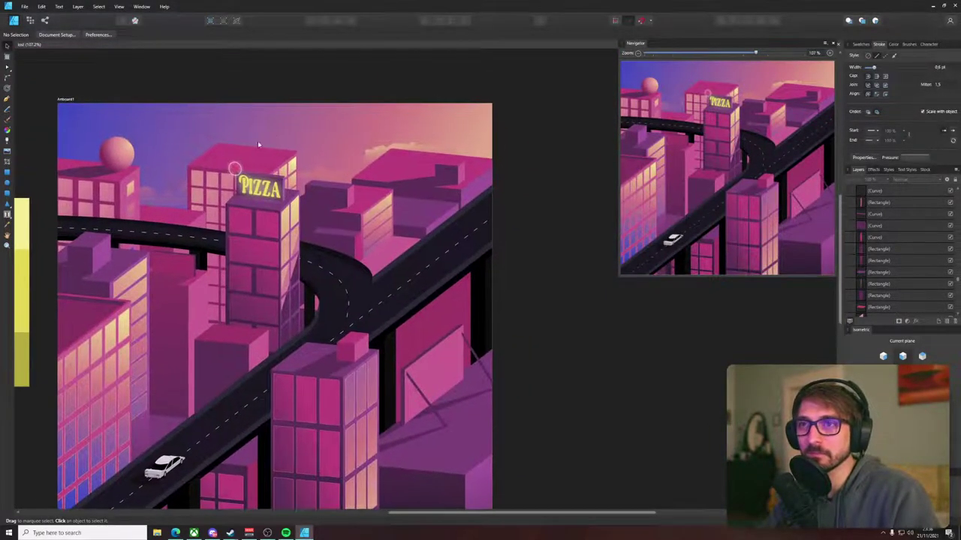
# - Duplicate the yellow ring inside the pizza group and scale the copy down concentrically within the original
pyautogui.scroll(8, 270, 94)
pyautogui.click(239, 168)
pyautogui.scroll(4, 239, 168)
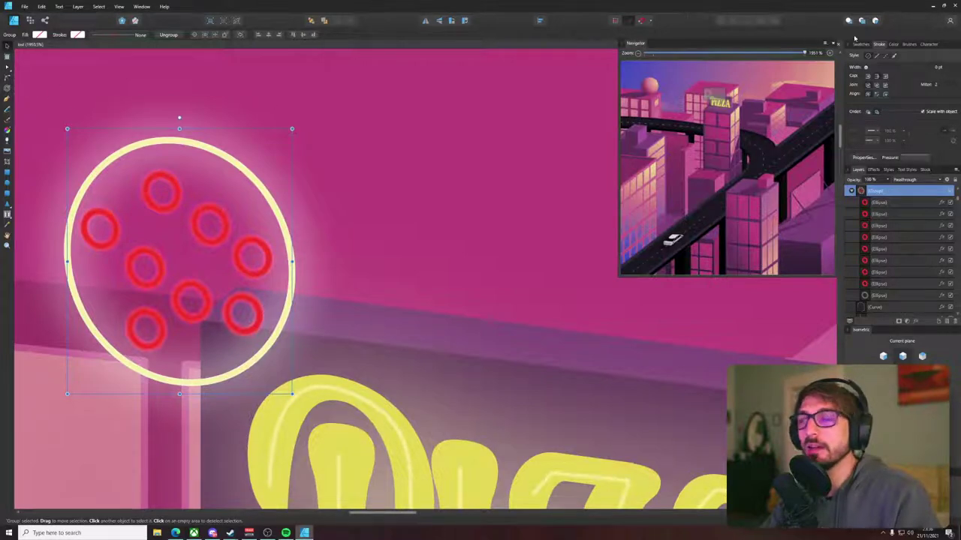
pyautogui.click(861, 44)
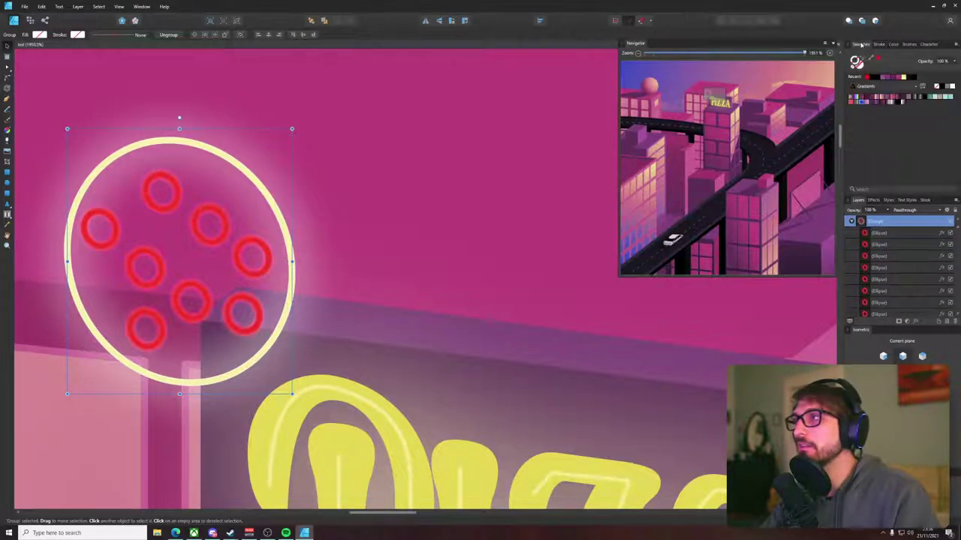
pyautogui.doubleClick(249, 170)
pyautogui.moveTo(874, 63); pyautogui.dragTo(237, 168)
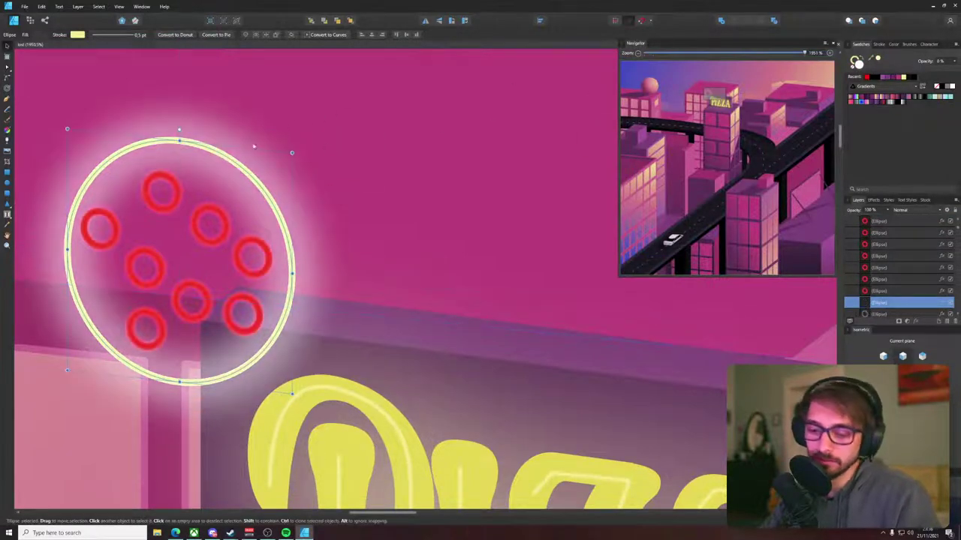
pyautogui.moveTo(292, 153); pyautogui.dragTo(277, 166)
# - Try to turn the inner ring copy's yellow stroke into a fill, swapping its two colours and clearing the stroke
pyautogui.click(864, 62)
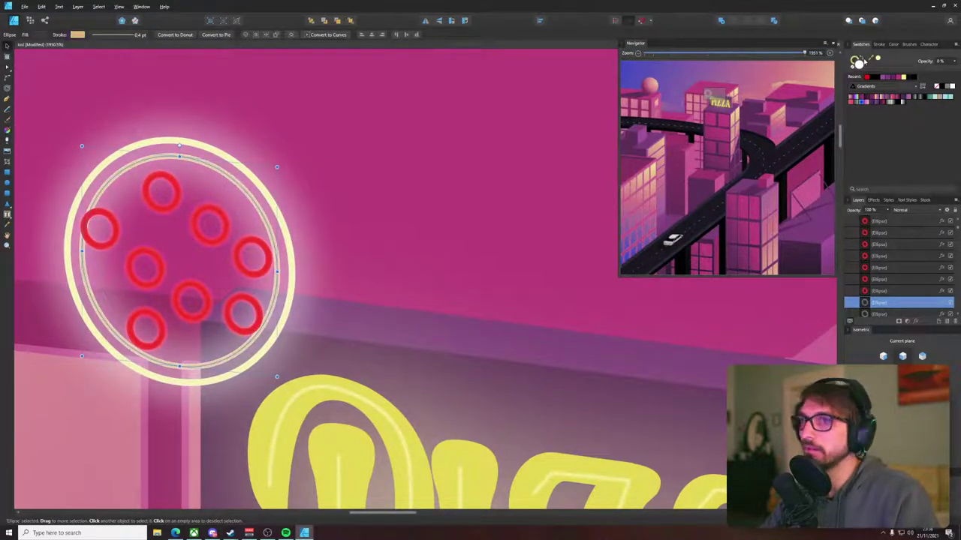
pyautogui.click(857, 62)
pyautogui.click(862, 60)
pyautogui.click(862, 60)
pyautogui.click(862, 60)
pyautogui.click(862, 60)
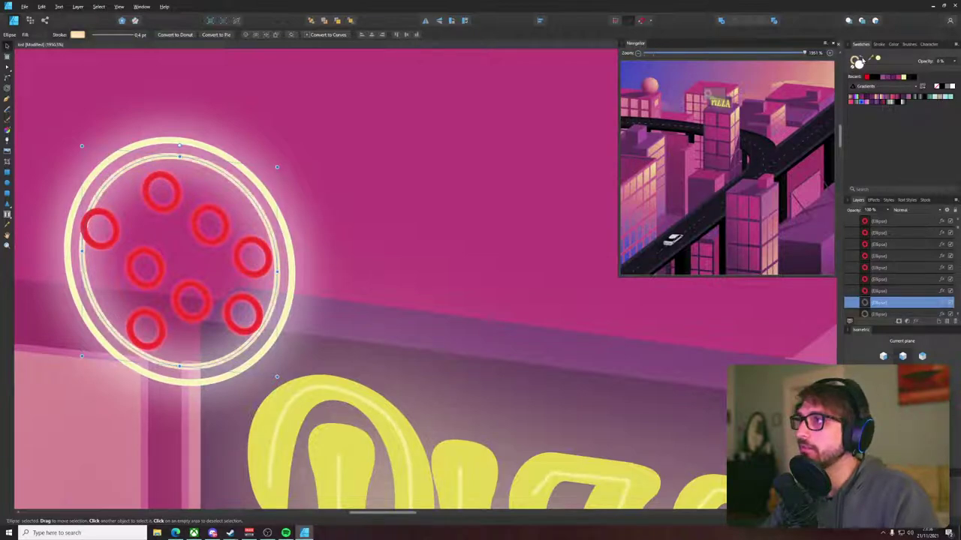
pyautogui.click(857, 63)
pyautogui.click(857, 63)
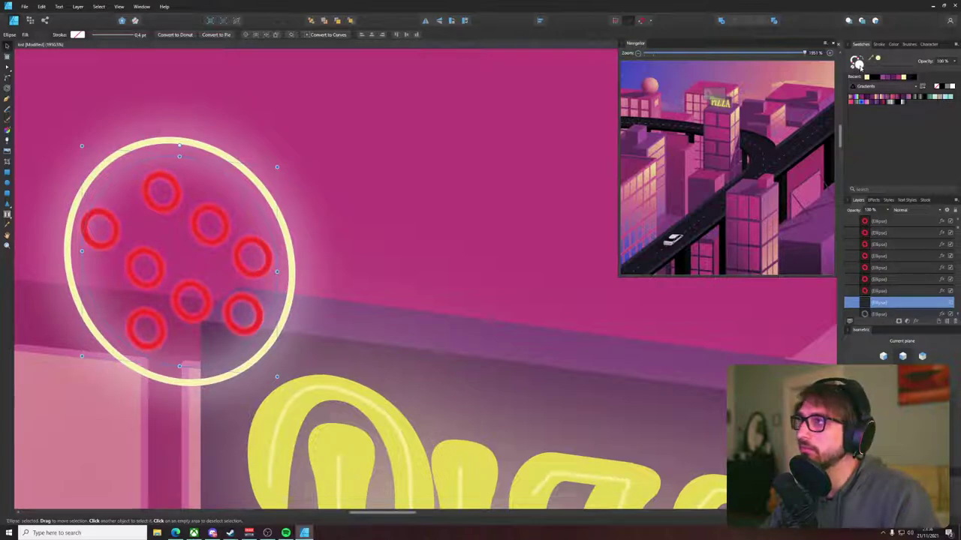
pyautogui.doubleClick(857, 64)
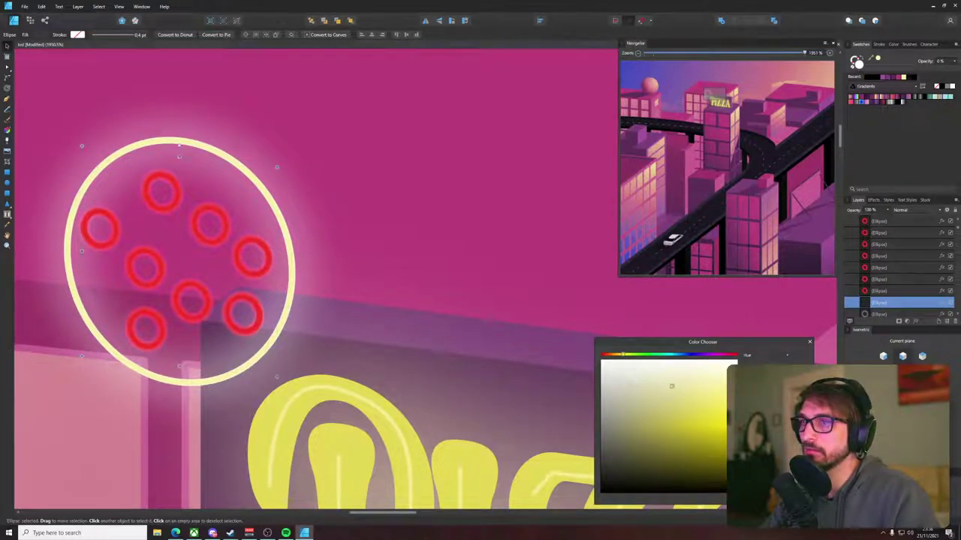
pyautogui.click(790, 495)
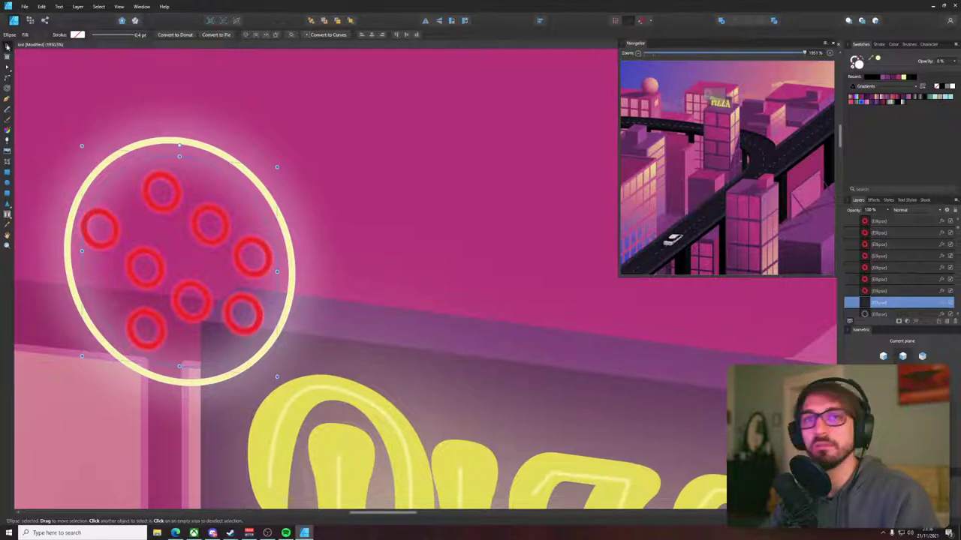
# - Try a smaller second copy of the yellow ring with its stroke and fill swapped, and undo it
pyautogui.click(242, 171)
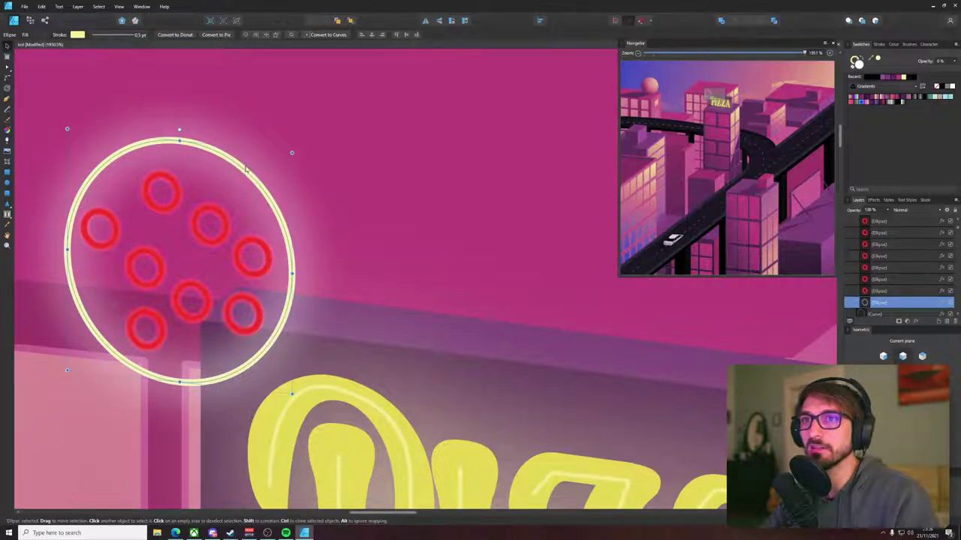
pyautogui.moveTo(292, 152)
pyautogui.mouseDown()
pyautogui.moveTo(263, 154)
pyautogui.moveTo(308, 136)
pyautogui.moveTo(269, 174)
pyautogui.mouseUp()
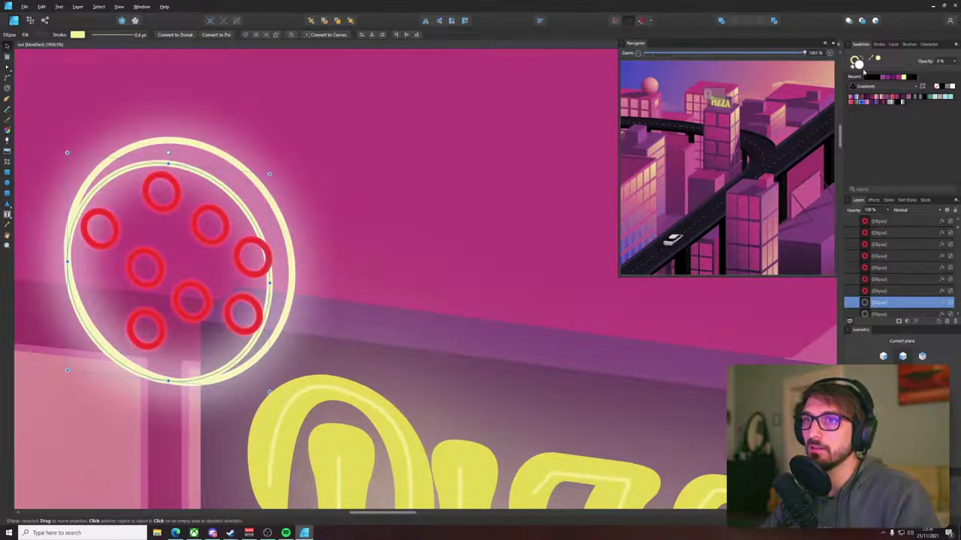
pyautogui.click(860, 60)
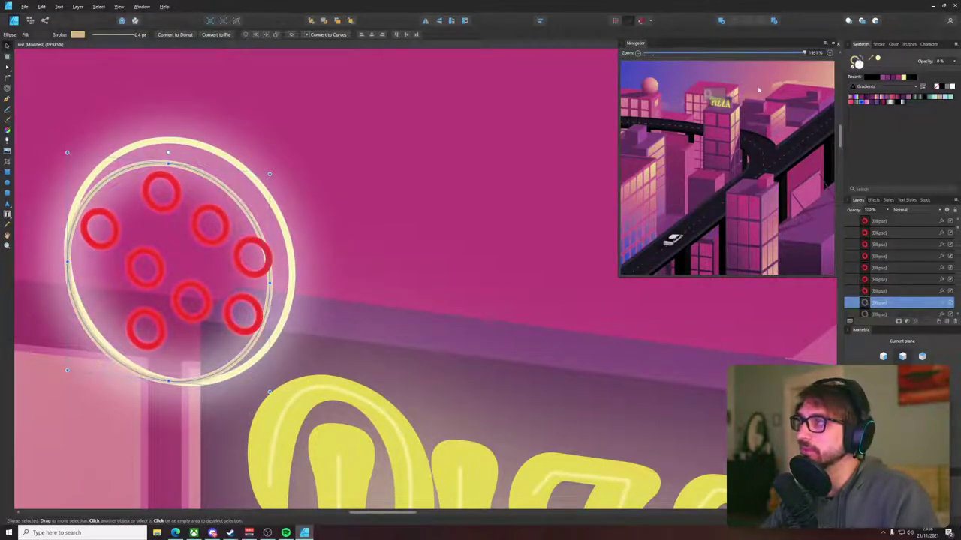
pyautogui.hotkey('ctrl', 'z')
pyautogui.hotkey('ctrl', 'z')
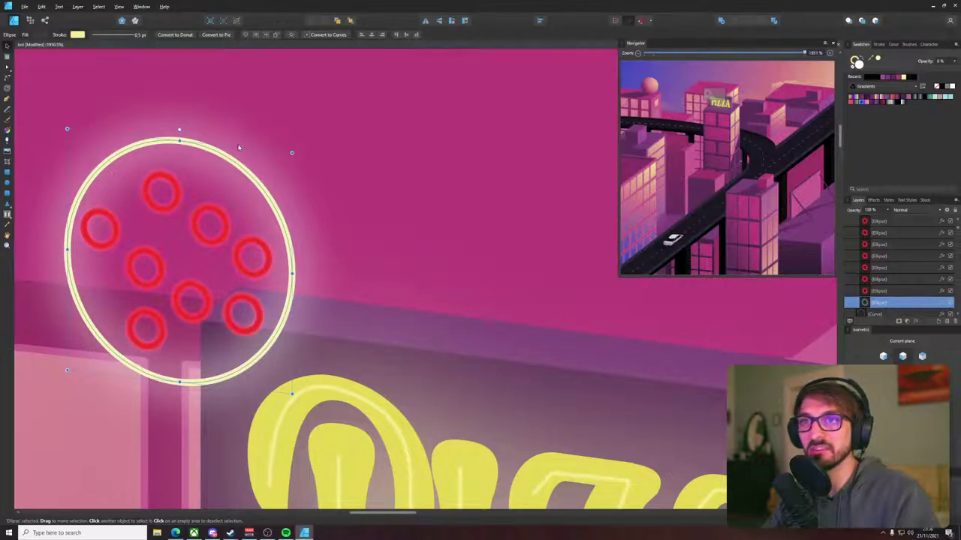
# - Try swapping the stroke and fill colours on a full-size copy of the yellow ring
pyautogui.click(7, 190)
pyautogui.moveTo(103, 154)
pyautogui.mouseDown()
pyautogui.moveTo(277, 311)
pyautogui.moveTo(281, 334)
pyautogui.mouseUp()
pyautogui.click(860, 60)
pyautogui.hotkey('ctrl', 'z')
pyautogui.press('v')
pyautogui.hotkey('ctrl', 'z')
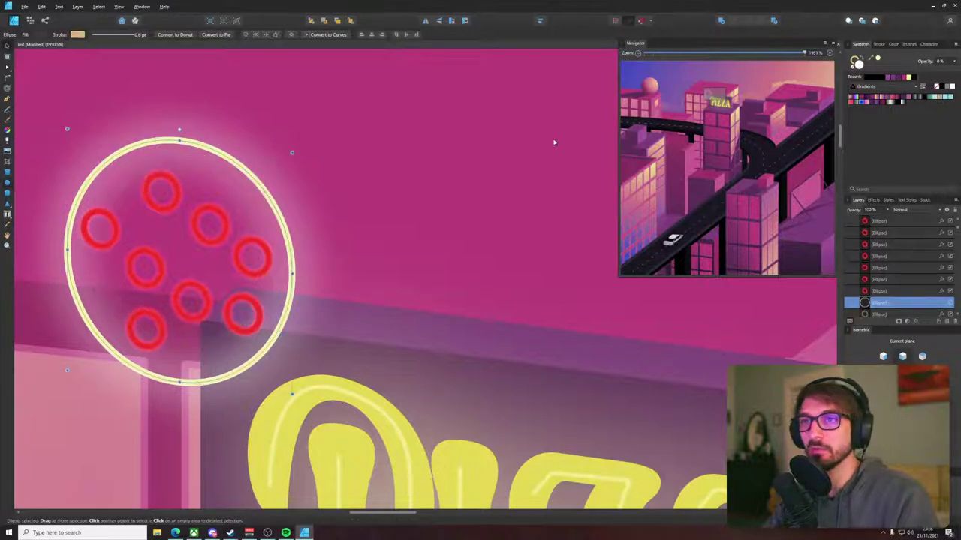
# - Try drawing a separate circle on the blank canvas outside the artboard, and remove it
pyautogui.scroll(-7, 320, 177)
pyautogui.click(60, 84)
pyautogui.click(8, 185)
pyautogui.moveTo(106, 95); pyautogui.dragTo(167, 156)
pyautogui.hotkey('ctrl', 'z')
pyautogui.click(8, 46)
pyautogui.press('Delete')
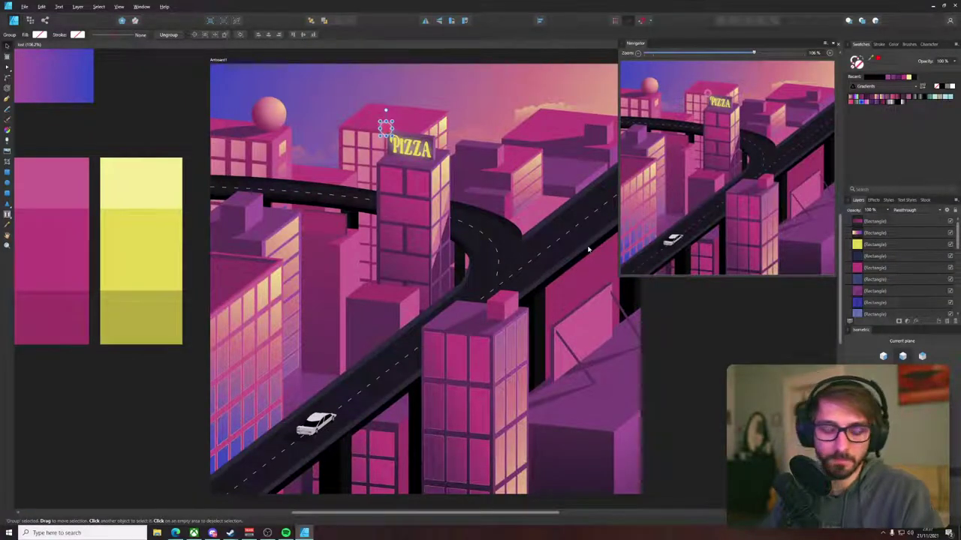
# - Scale another copy of the yellow ring slightly inward and try exchanging its stroke and fill
pyautogui.moveTo(418, 134); pyautogui.dragTo(385, 158)
pyautogui.scroll(10, 385, 158)
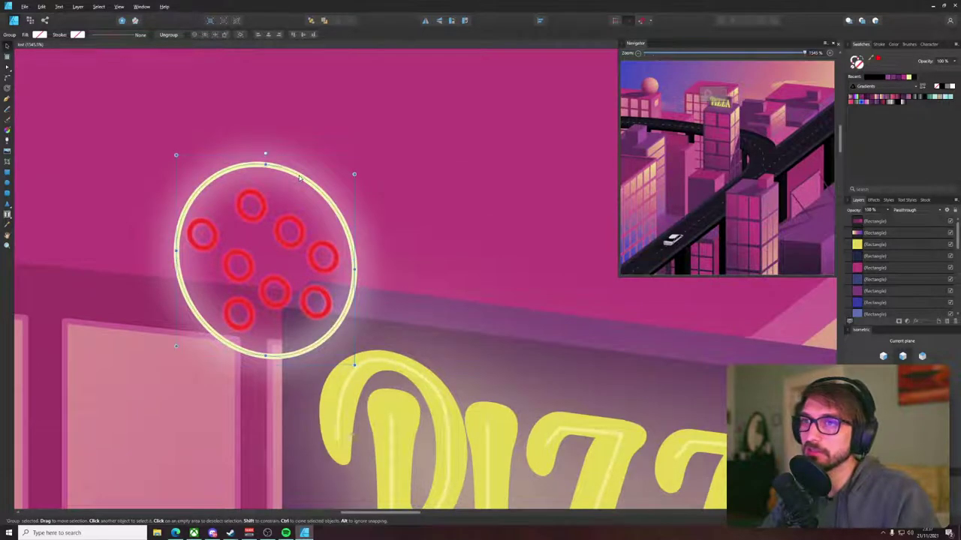
pyautogui.doubleClick(292, 182)
pyautogui.moveTo(354, 174)
pyautogui.mouseDown()
pyautogui.moveTo(324, 177)
pyautogui.moveTo(343, 184)
pyautogui.mouseUp()
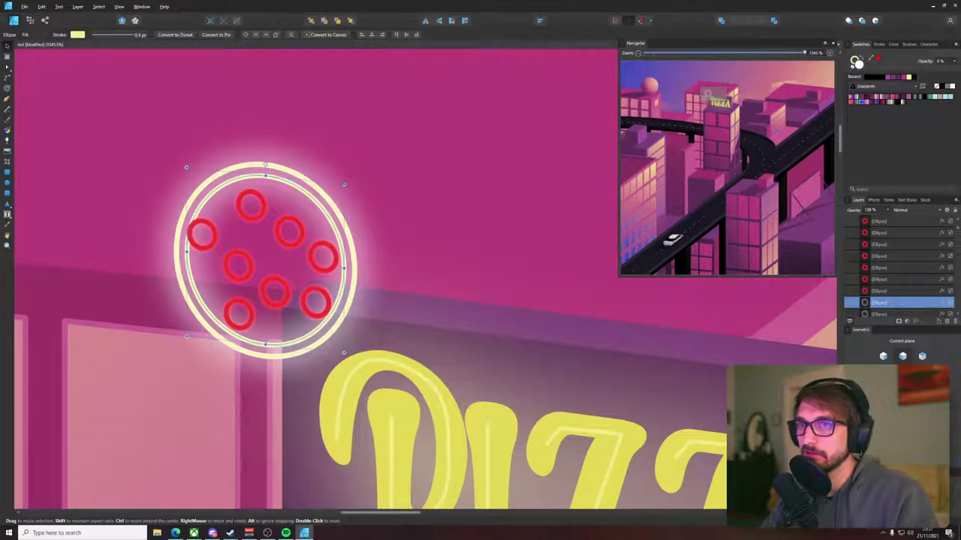
pyautogui.click(858, 62)
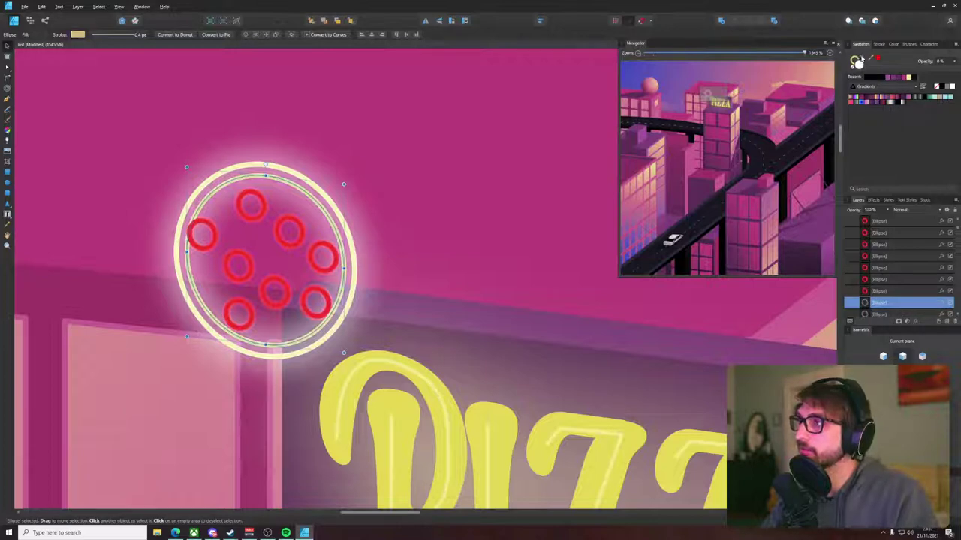
# - Draw a test circle beside the artboard, fill it pale yellow, swap its fill and stroke, and delete it
pyautogui.scroll(-10, 461, 165)
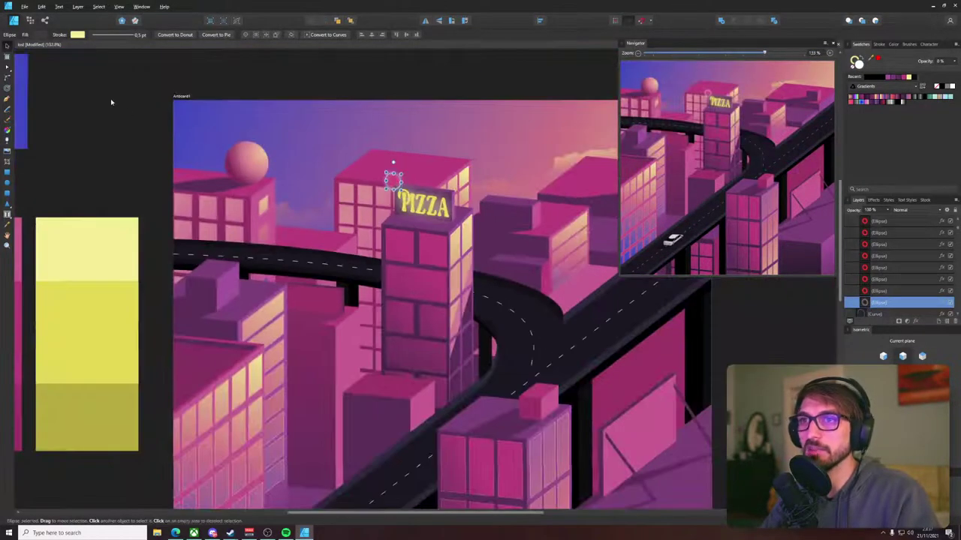
pyautogui.click(111, 103)
pyautogui.moveTo(75, 126); pyautogui.dragTo(124, 174)
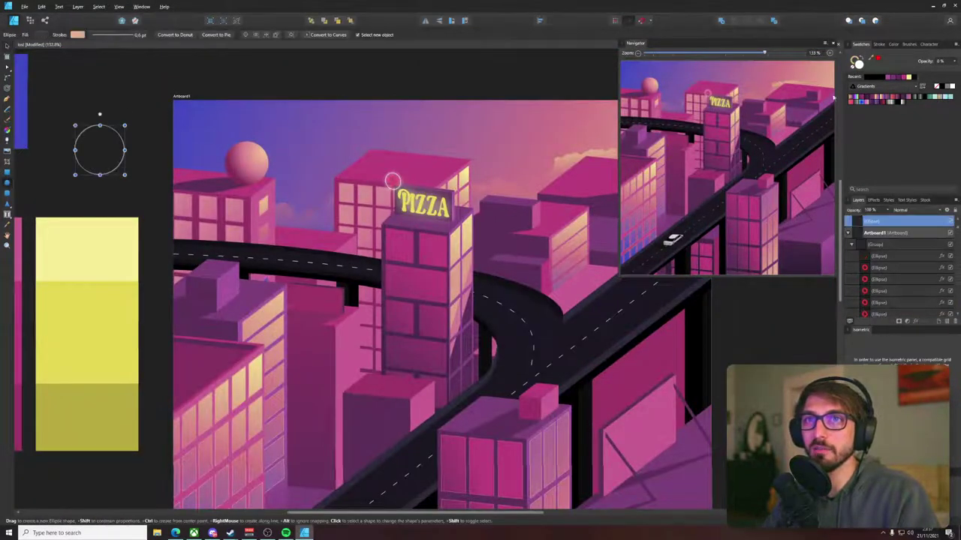
pyautogui.click(909, 79)
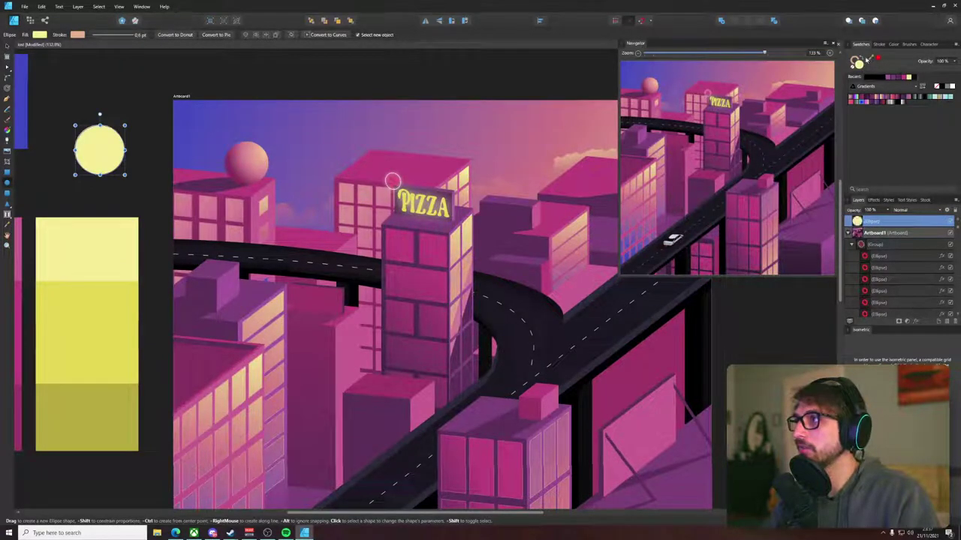
pyautogui.click(870, 59)
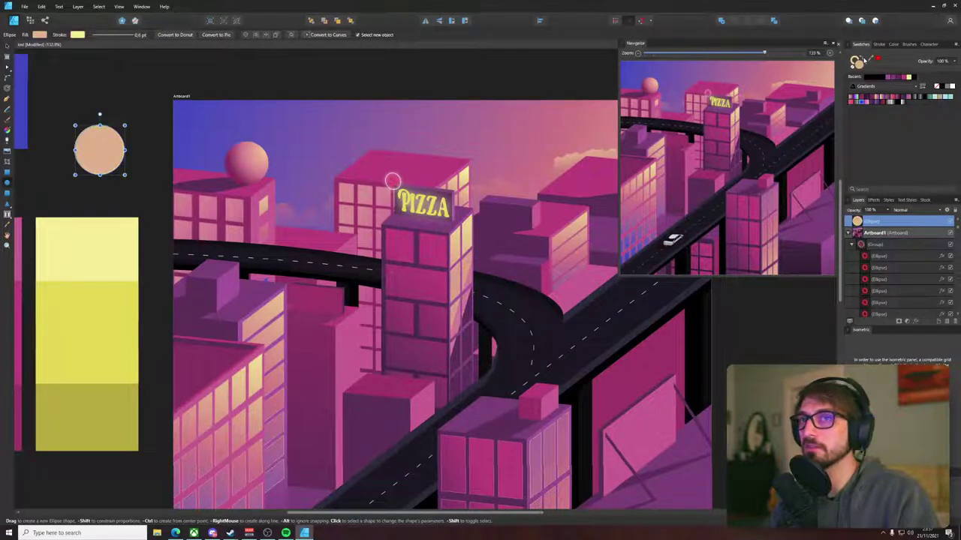
pyautogui.press('Delete')
# - Duplicate the yellow ring, shrink the copy concentrically, fill it pale yellow and remove its stroke
pyautogui.scroll(6, 392, 181)
pyautogui.press('c')
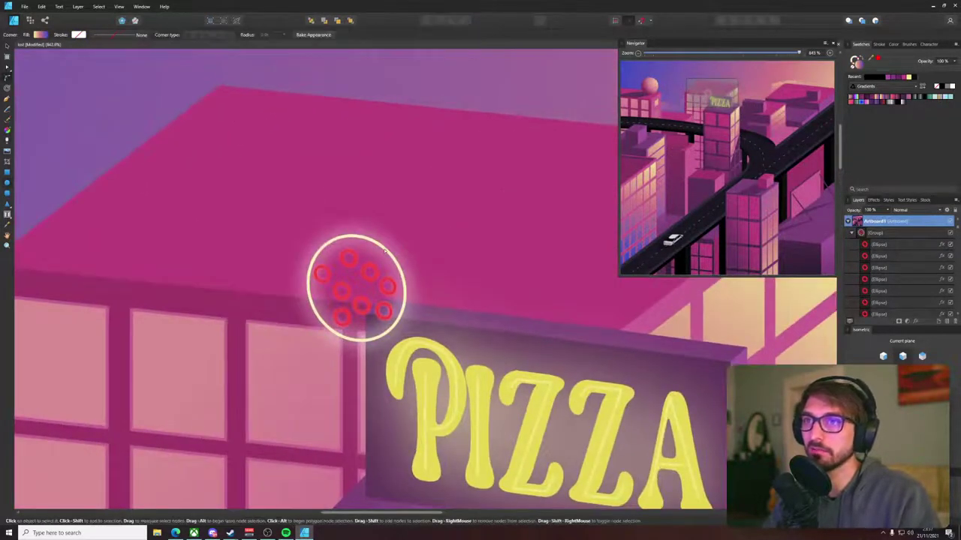
pyautogui.click(385, 251)
pyautogui.press('v')
pyautogui.doubleClick(386, 251)
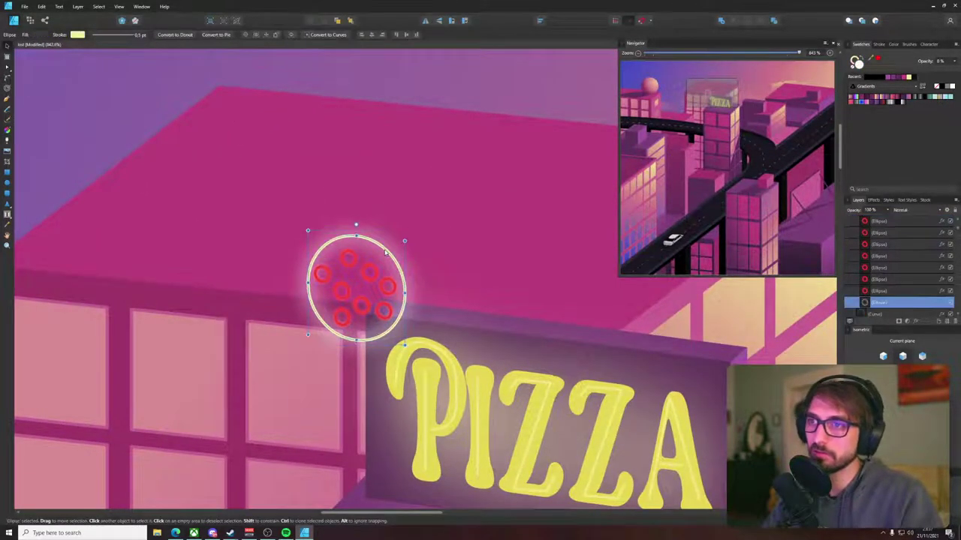
pyautogui.hotkey('ctrl', 'j')
pyautogui.moveTo(405, 241); pyautogui.dragTo(396, 249)
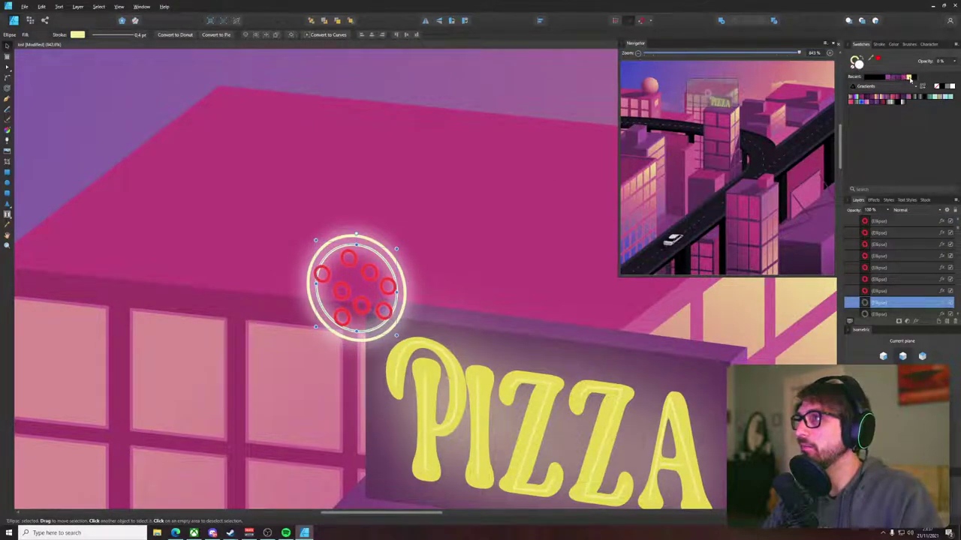
pyautogui.click(909, 78)
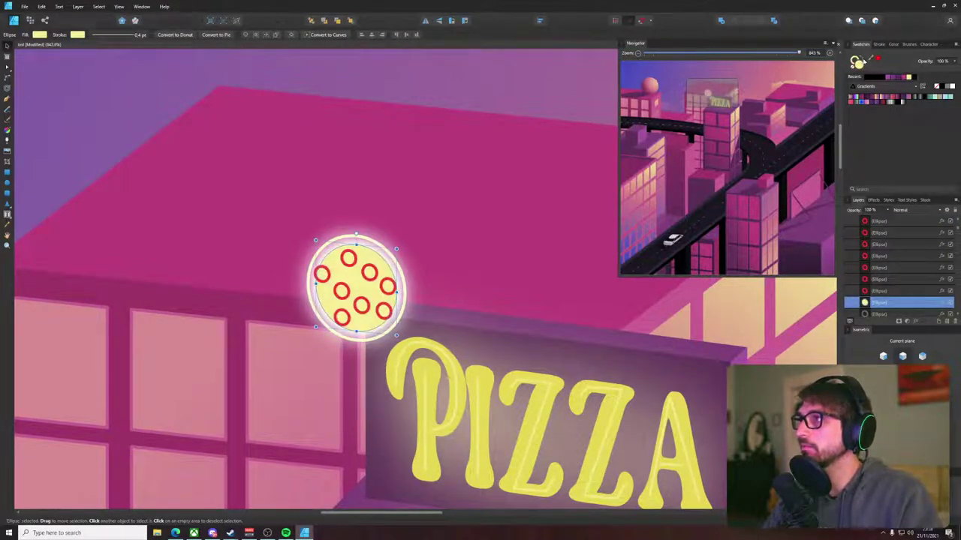
pyautogui.click(854, 69)
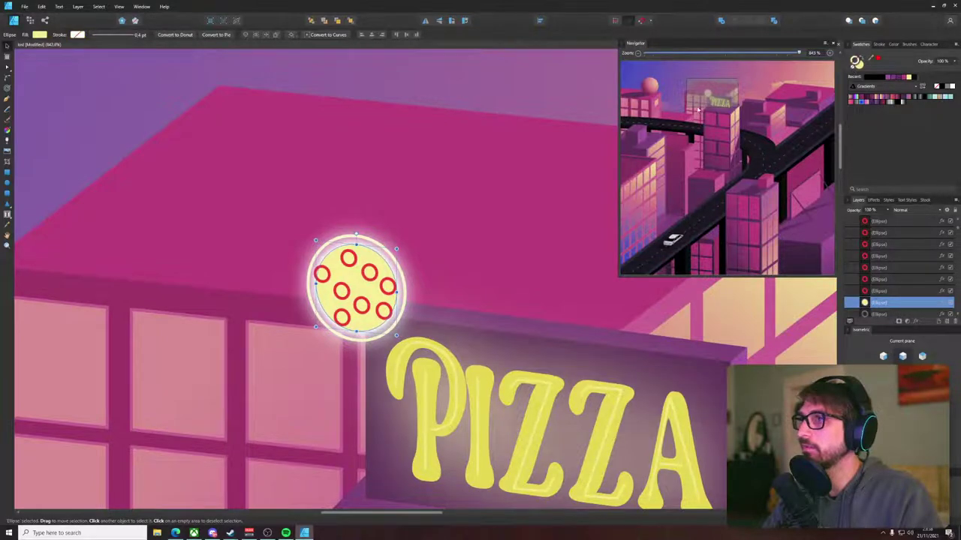
# - Give the yellow disc a pale yellow outer glow of about 3.8 px radius and an inner glow of 5.1 px radius
pyautogui.scroll(4, 401, 247)
pyautogui.click(916, 321)
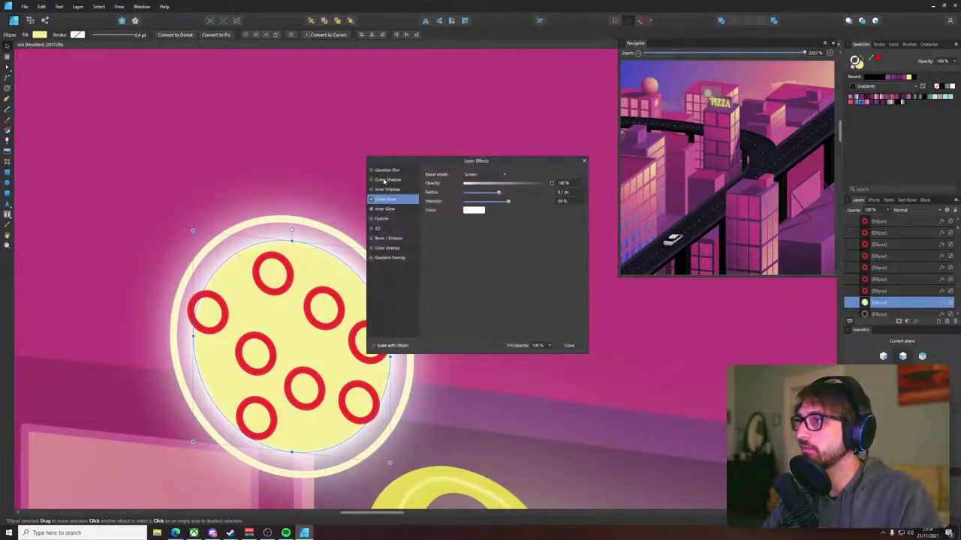
pyautogui.moveTo(497, 192); pyautogui.dragTo(490, 194)
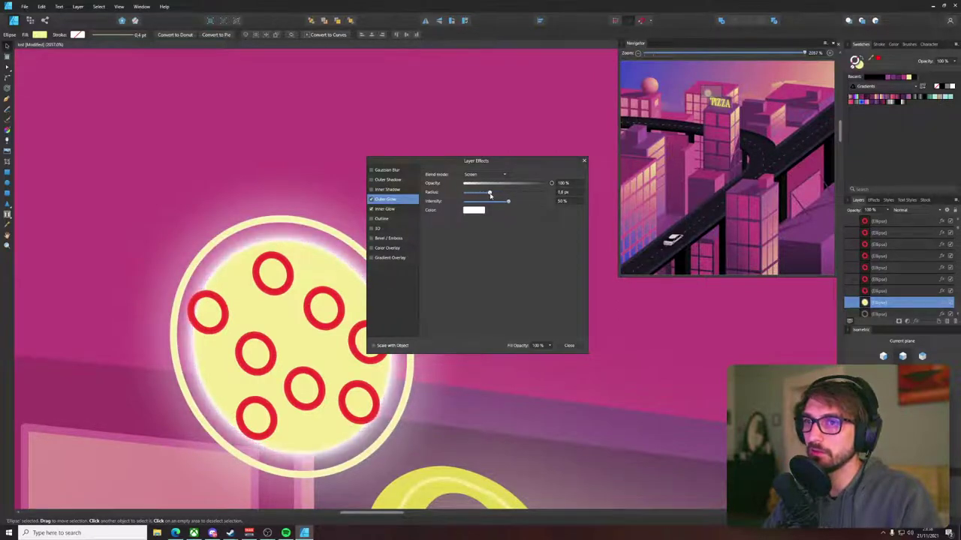
pyautogui.click(475, 210)
pyautogui.moveTo(514, 225); pyautogui.dragTo(310, 265)
pyautogui.click(517, 225)
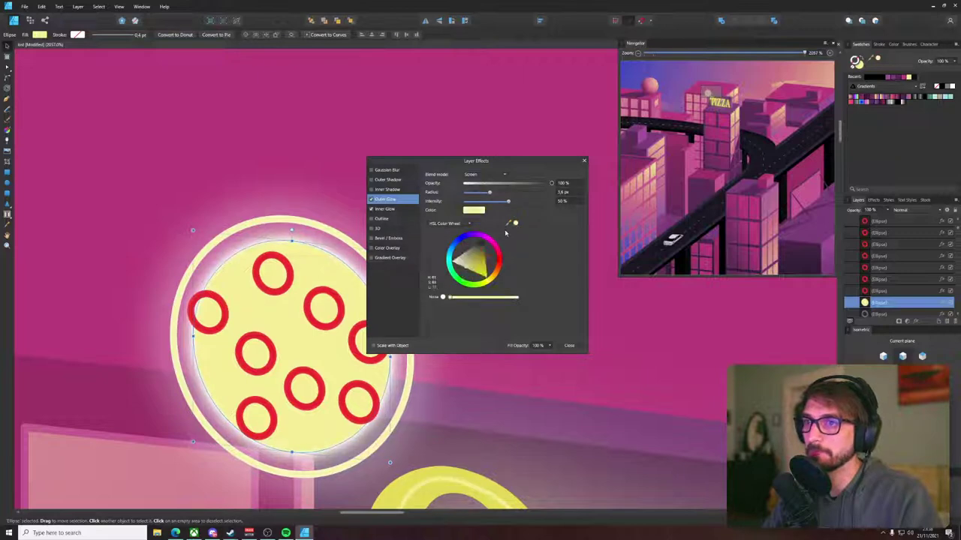
pyautogui.click(409, 208)
pyautogui.moveTo(483, 195); pyautogui.dragTo(492, 196)
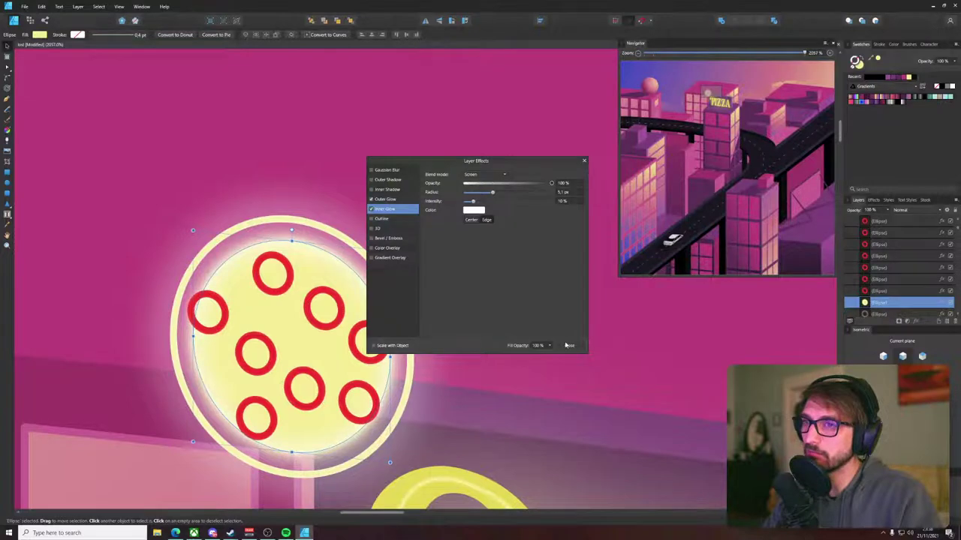
pyautogui.click(569, 345)
# - Remove the filled yellow disc from the pizza symbol and review the symbol within the whole city illustration
pyautogui.scroll(-8, 565, 343)
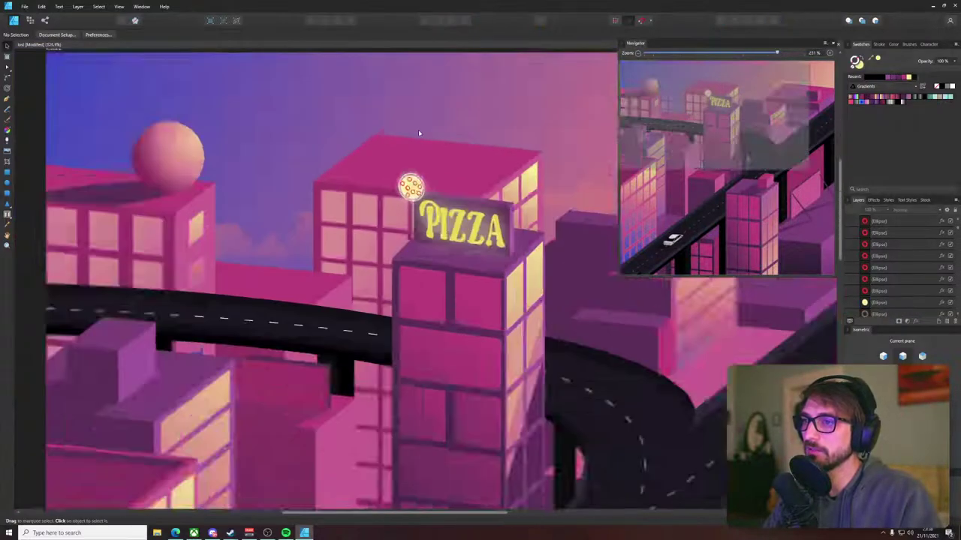
pyautogui.scroll(-4, 419, 132)
pyautogui.scroll(8, 422, 155)
pyautogui.click(407, 164)
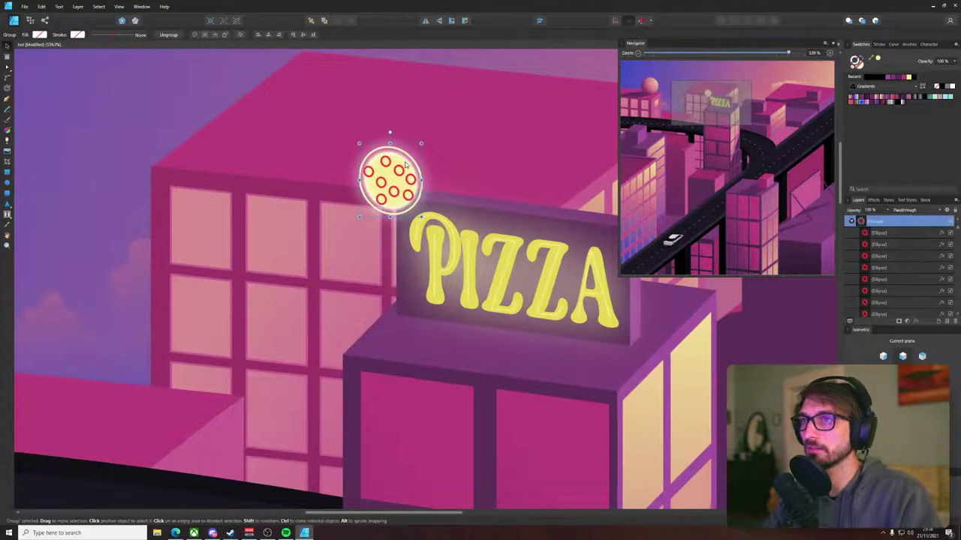
pyautogui.hotkey('ctrl', 'd')
pyautogui.scroll(-5, 405, 164)
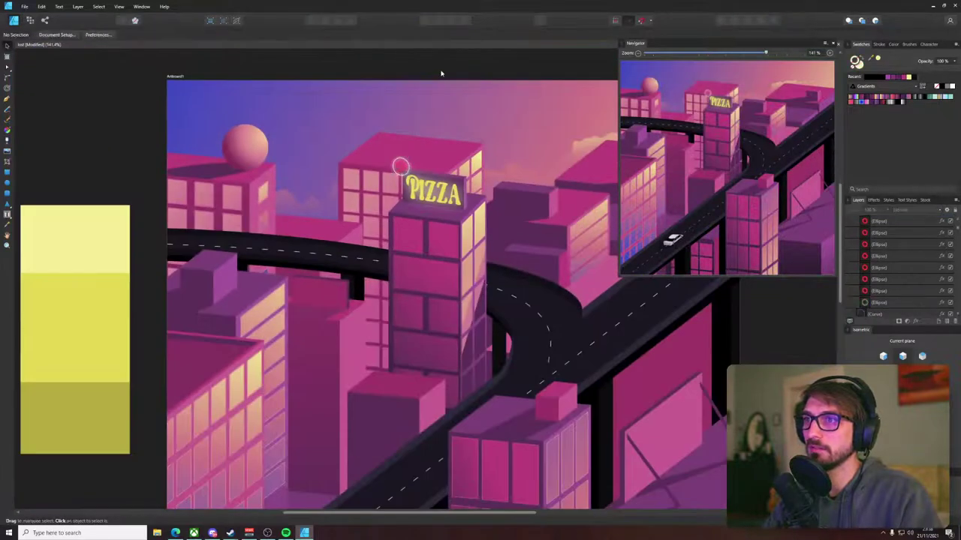
pyautogui.scroll(5, 420, 135)
pyautogui.scroll(-8, 408, 166)
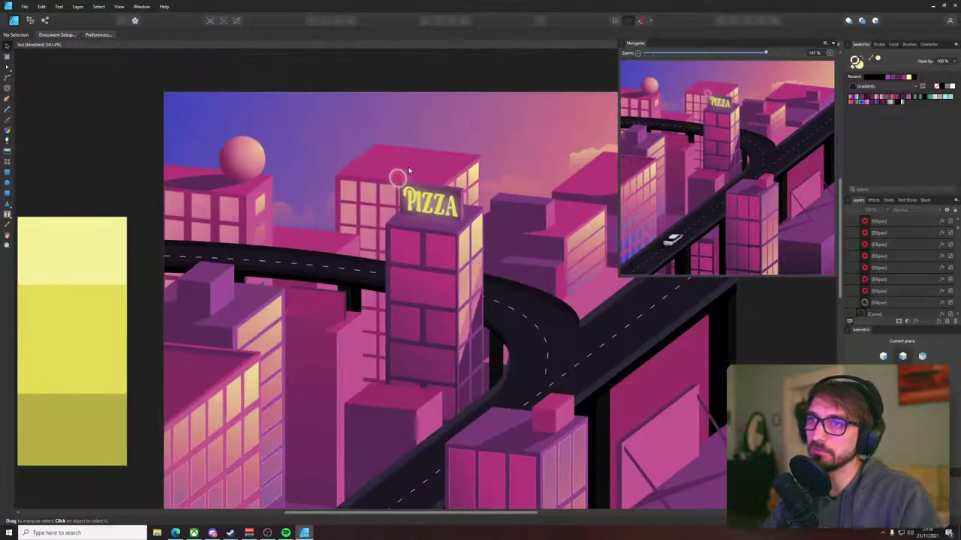
pyautogui.scroll(1, 312, 118)
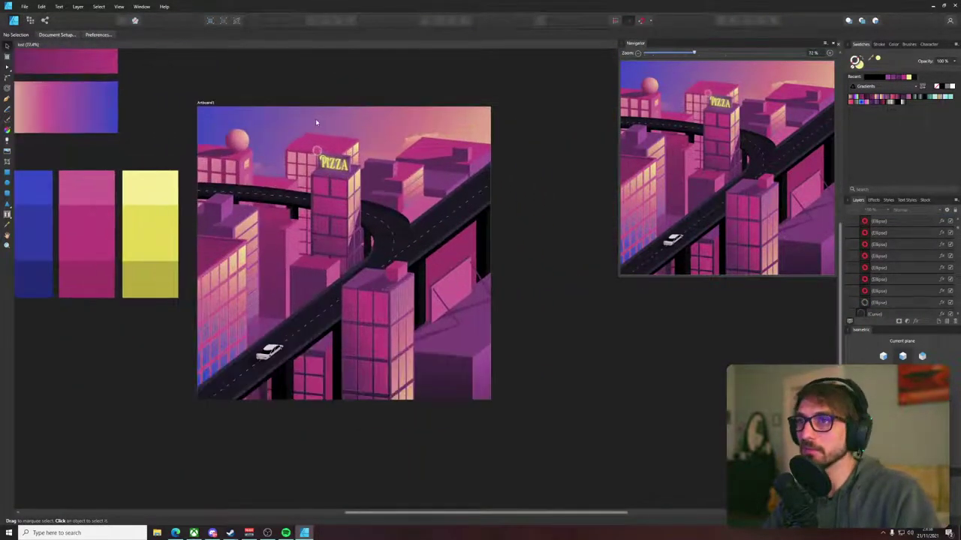
# - Examine the pizza symbol and PIZZA sign up close, and the surrounding rooftops, roads and car across the city illustration
pyautogui.scroll(7, 336, 170)
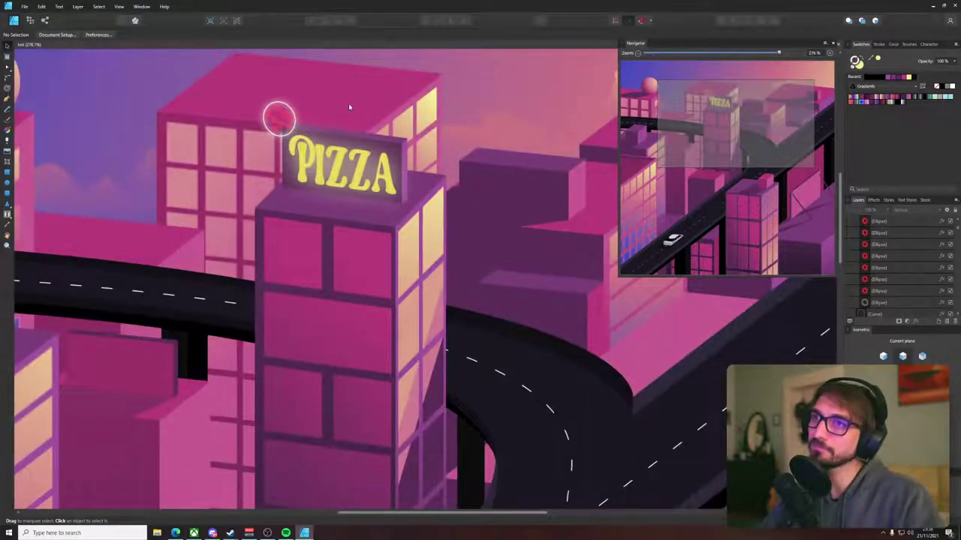
pyautogui.moveTo(350, 103); pyautogui.dragTo(319, 98)
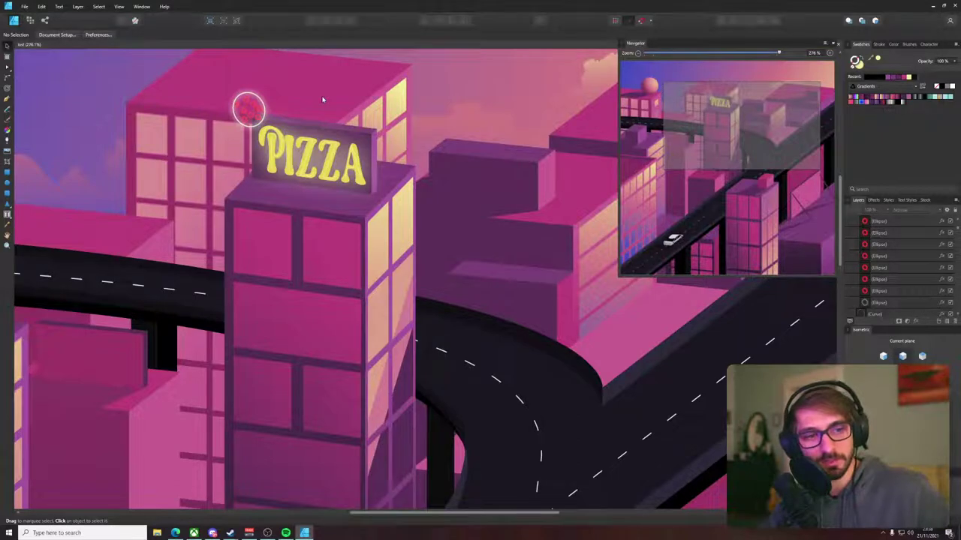
pyautogui.scroll(-2, 322, 101)
pyautogui.scroll(-2, 383, 208)
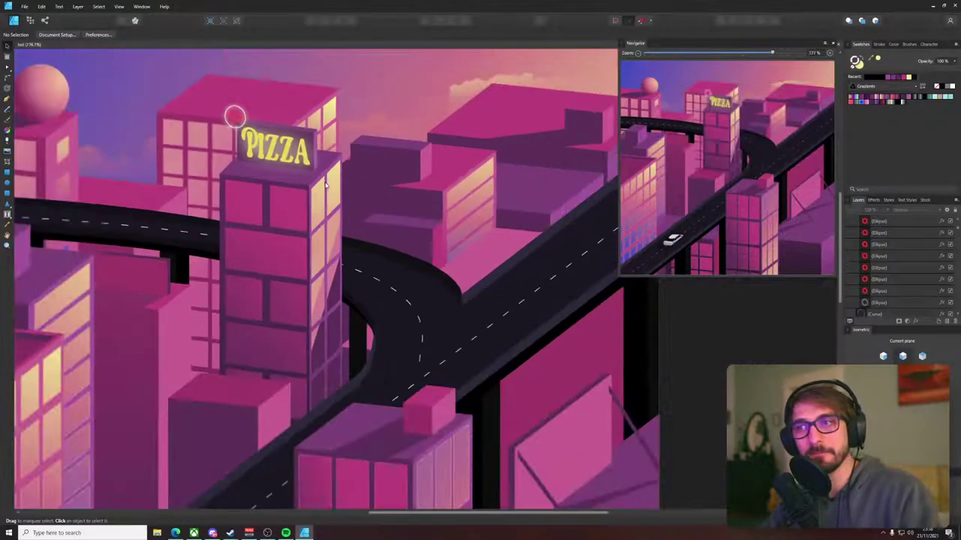
pyautogui.scroll(-5, 383, 208)
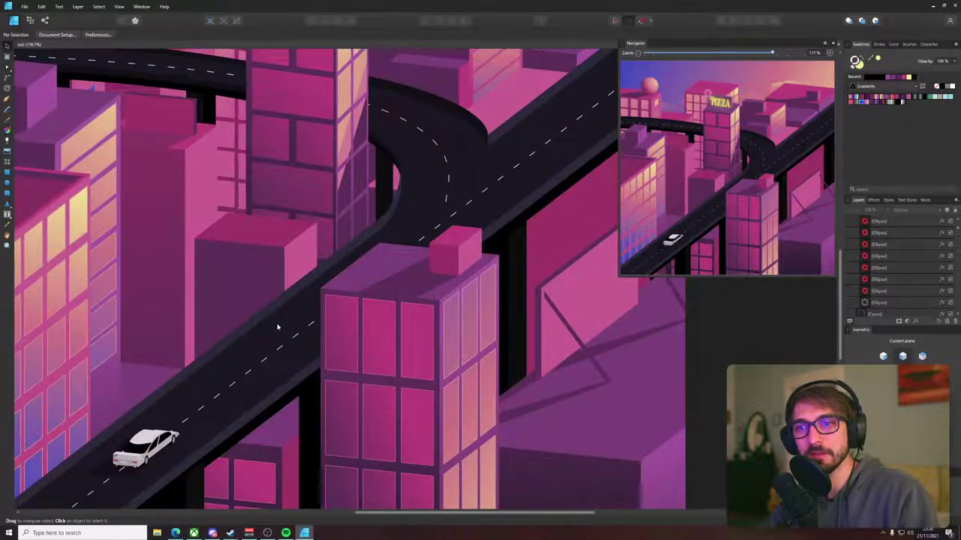
pyautogui.scroll(-3, 277, 327)
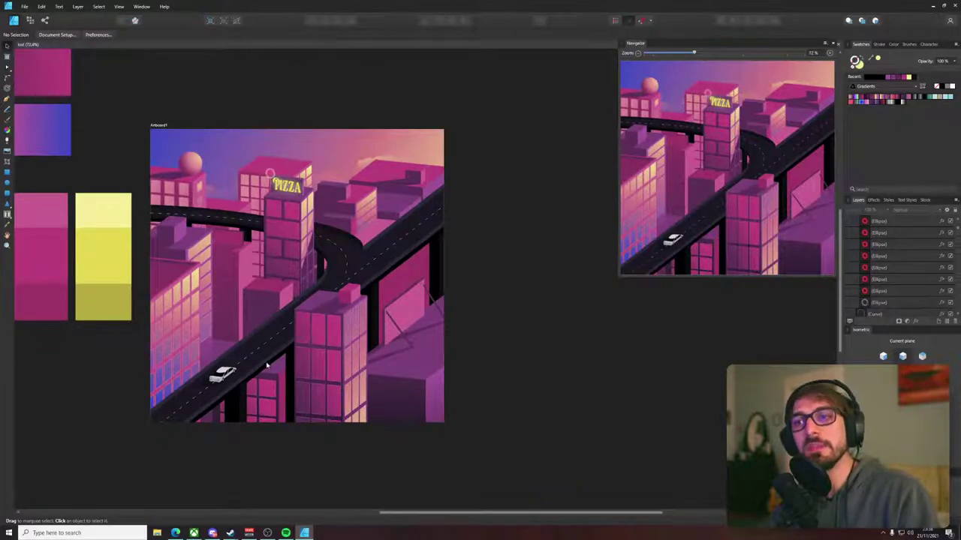
pyautogui.scroll(2, 366, 249)
pyautogui.moveTo(359, 210); pyautogui.dragTo(436, 223)
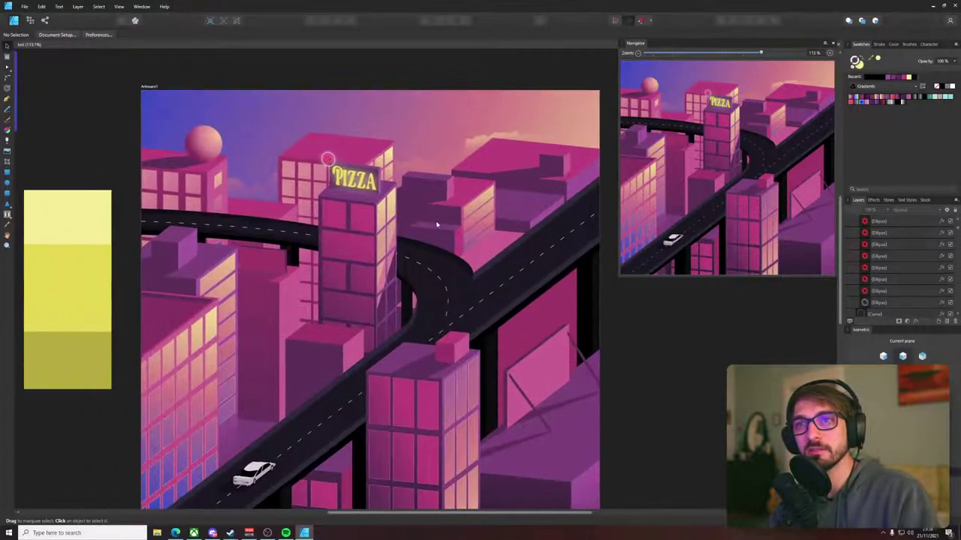
pyautogui.scroll(4, 265, 158)
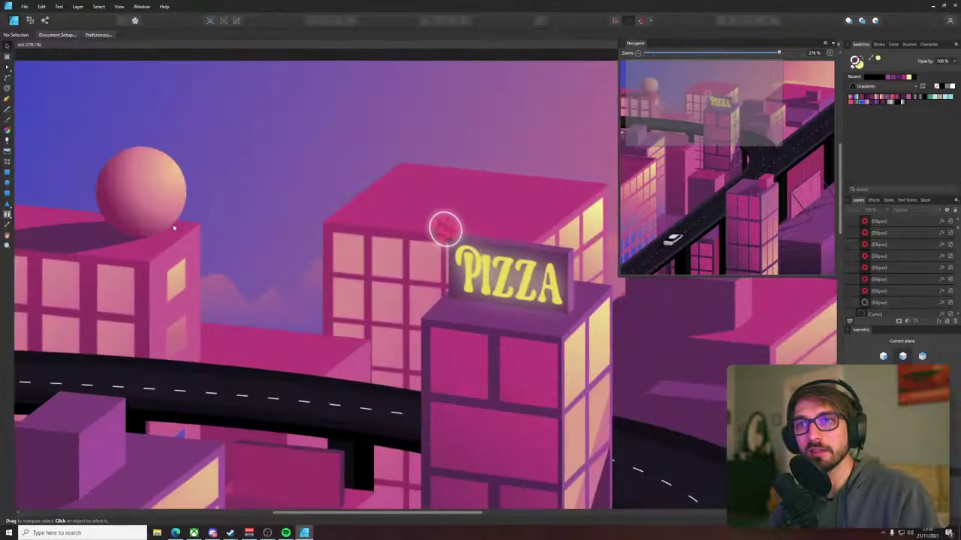
pyautogui.moveTo(291, 211); pyautogui.dragTo(132, 193)
pyautogui.scroll(-2, 135, 195)
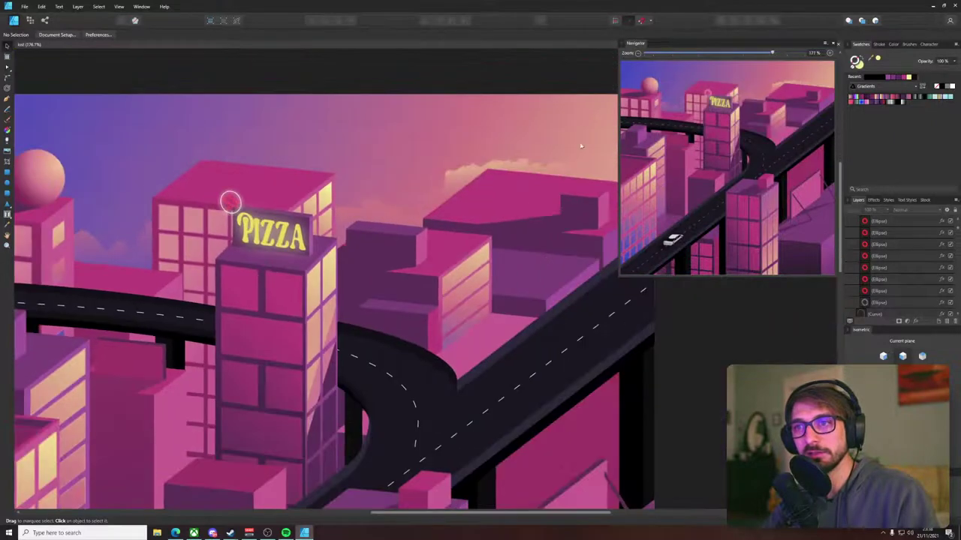
# - Collapse the navigator preview and review the uncovered city illustration around the road and foreground buildings
pyautogui.click(638, 46)
pyautogui.moveTo(672, 235); pyautogui.dragTo(783, 21)
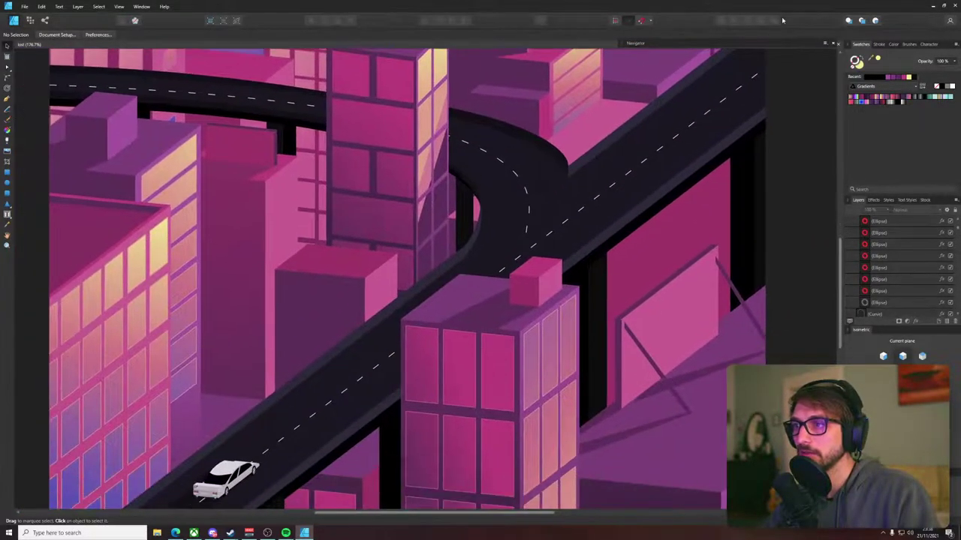
pyautogui.scroll(-2, 701, 92)
pyautogui.moveTo(681, 114); pyautogui.dragTo(524, 209)
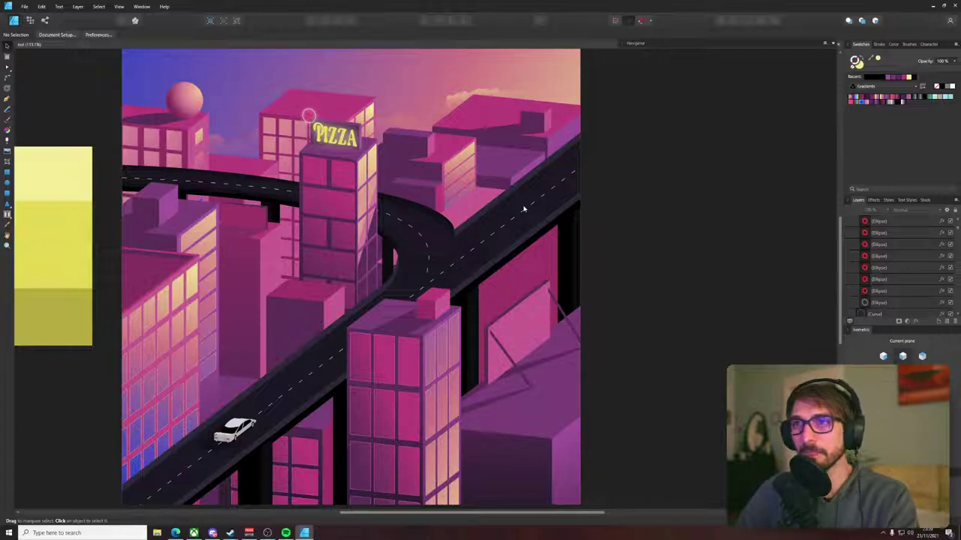
# - Draw a small pale yellow rounded-rectangle window on the pink building wall behind the road and fit it to the wall's isometric plane
pyautogui.scroll(5, 277, 233)
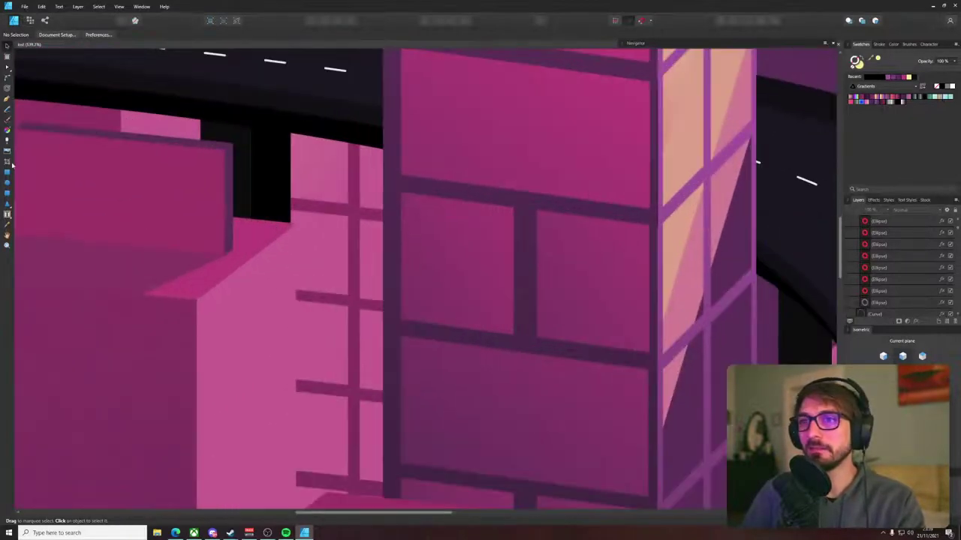
pyautogui.click(8, 172)
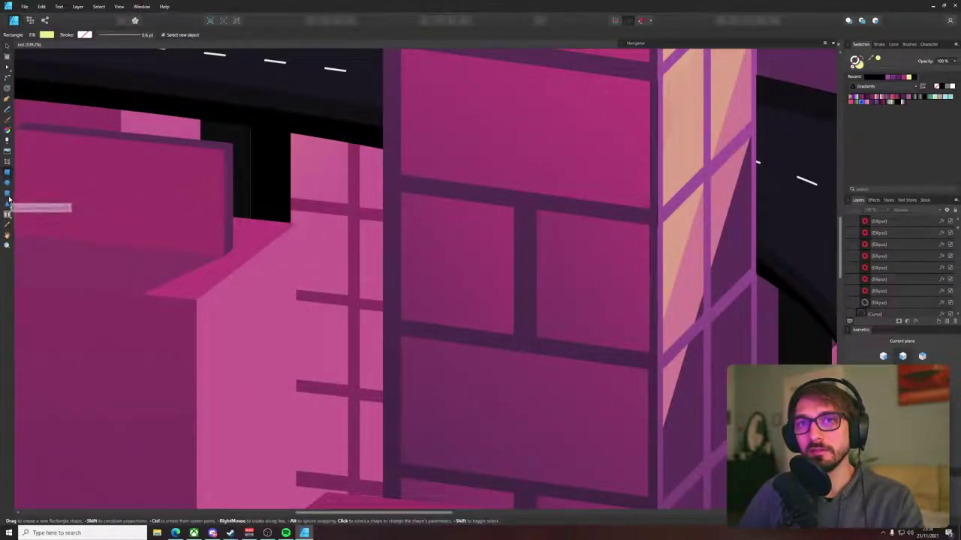
pyautogui.moveTo(214, 313); pyautogui.dragTo(254, 351)
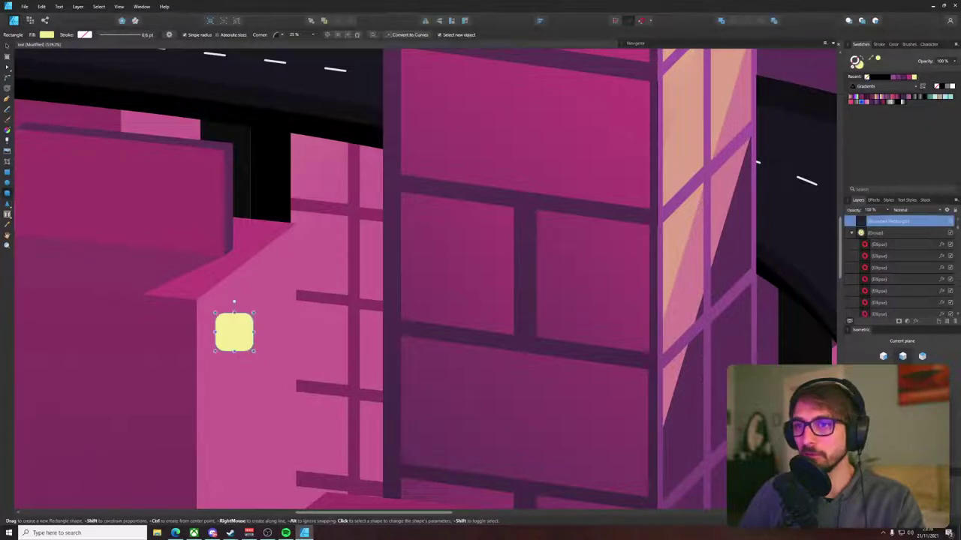
pyautogui.click(902, 400)
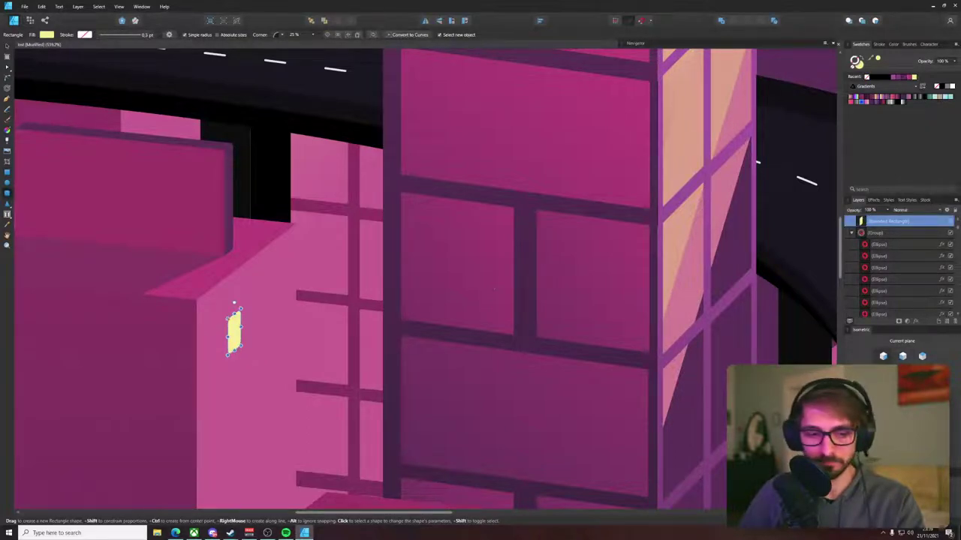
pyautogui.press('v')
pyautogui.scroll(-8, 385, 292)
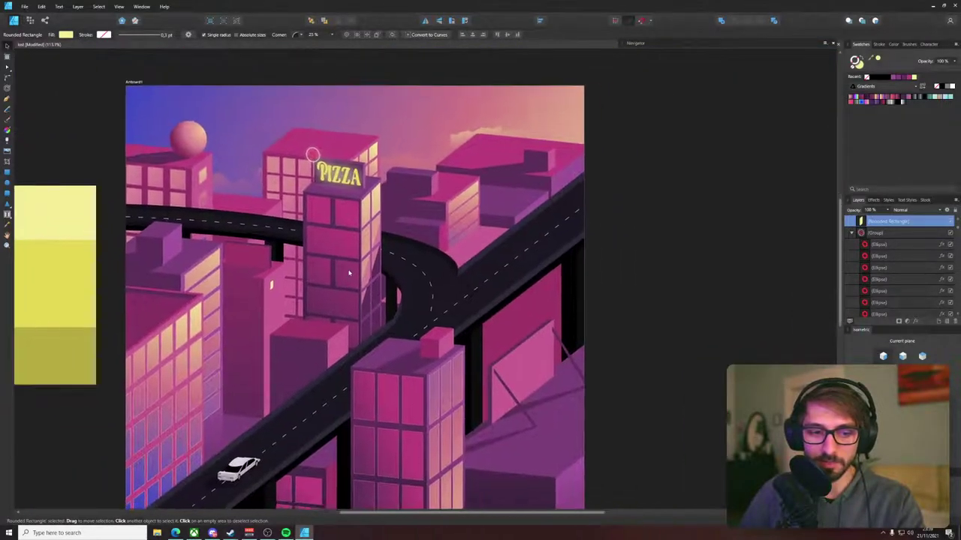
pyautogui.moveTo(349, 274); pyautogui.dragTo(386, 253)
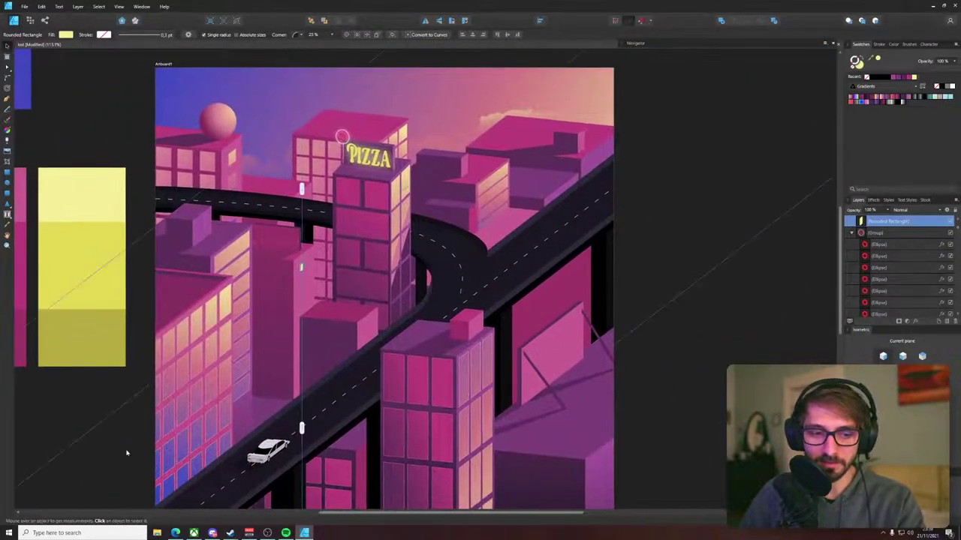
# - Switch to the Edge browser, open a new tab and search the web for "amusement park" images
pyautogui.click(175, 533)
pyautogui.hotkey('ctrl', 't')
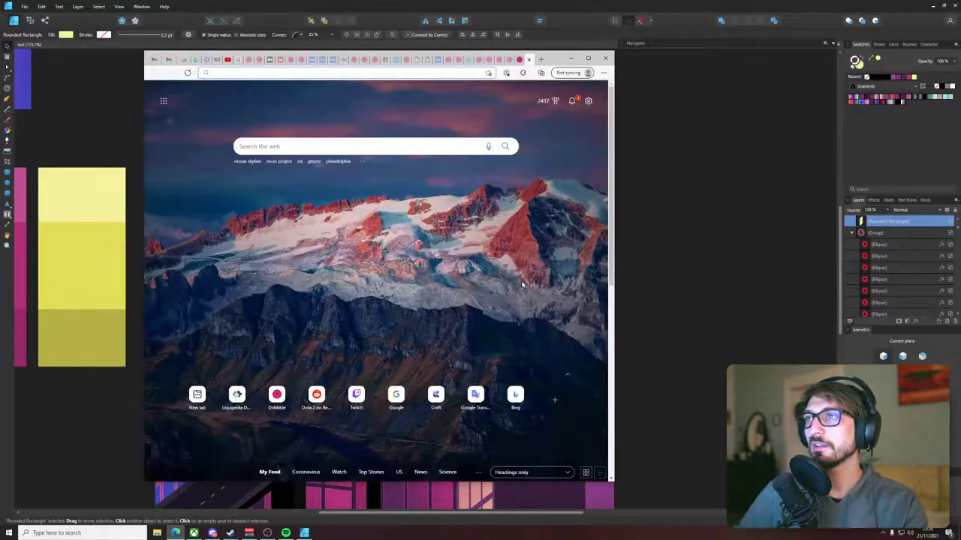
pyautogui.write('amusement park')
pyautogui.press('Return')
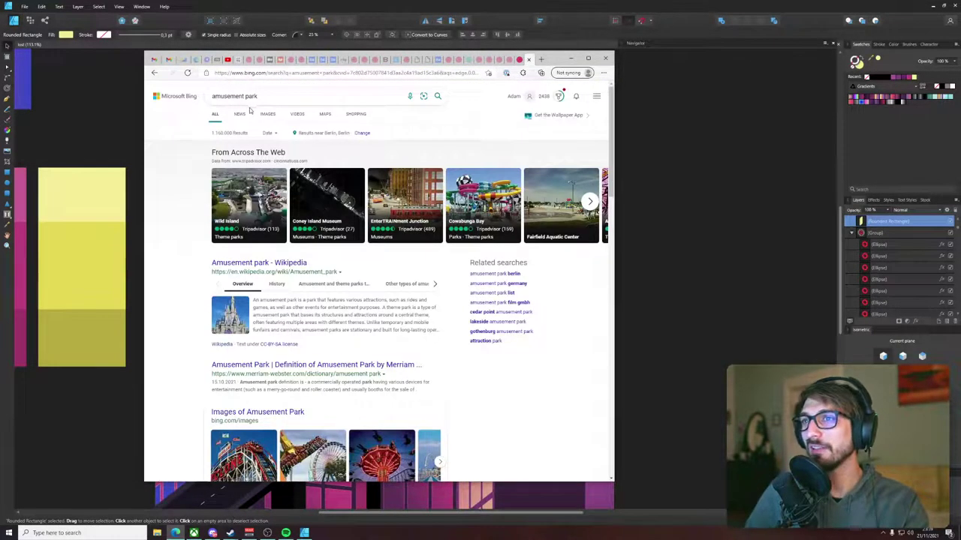
pyautogui.click(268, 113)
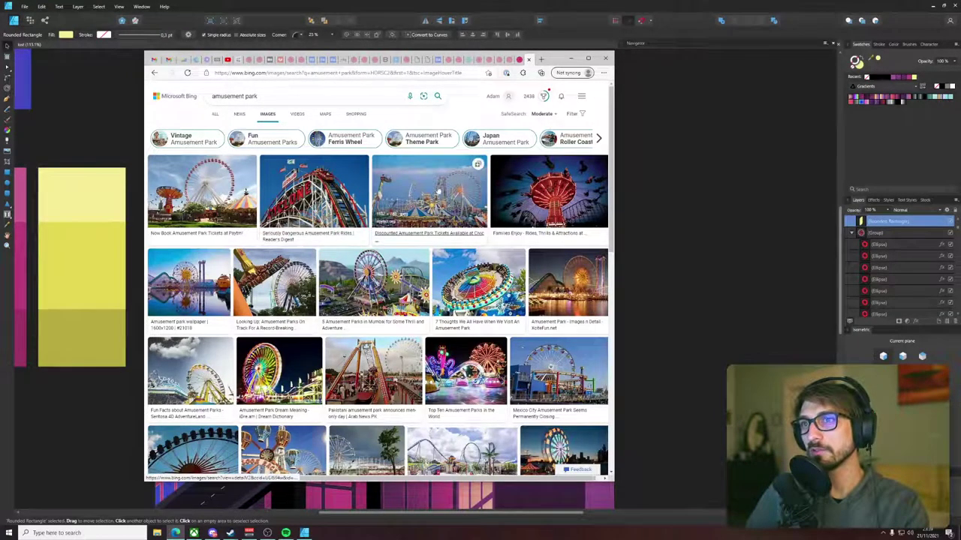
# - Inspect the swing carousel, pendulum ride, related spinning ride and roller coaster water park photos as ride references
pyautogui.click(548, 194)
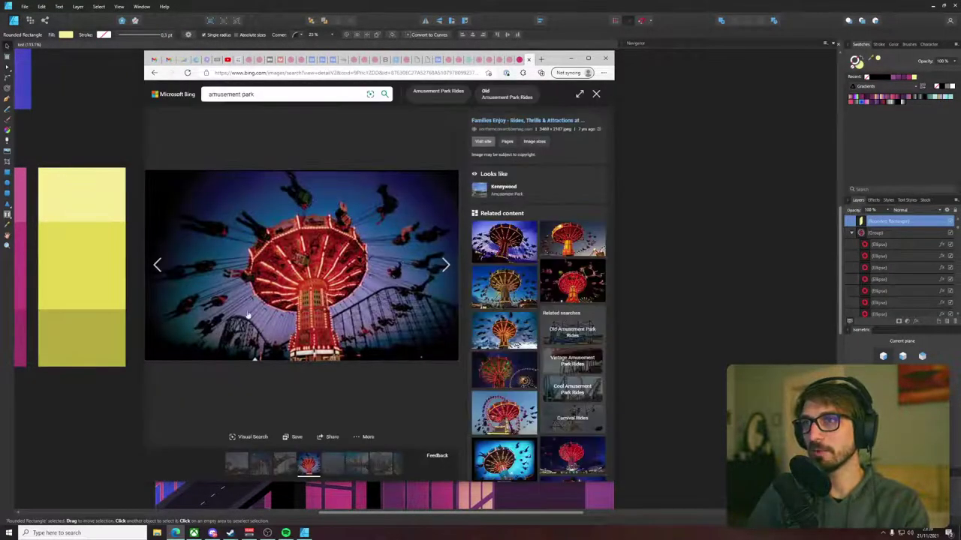
pyautogui.click(596, 93)
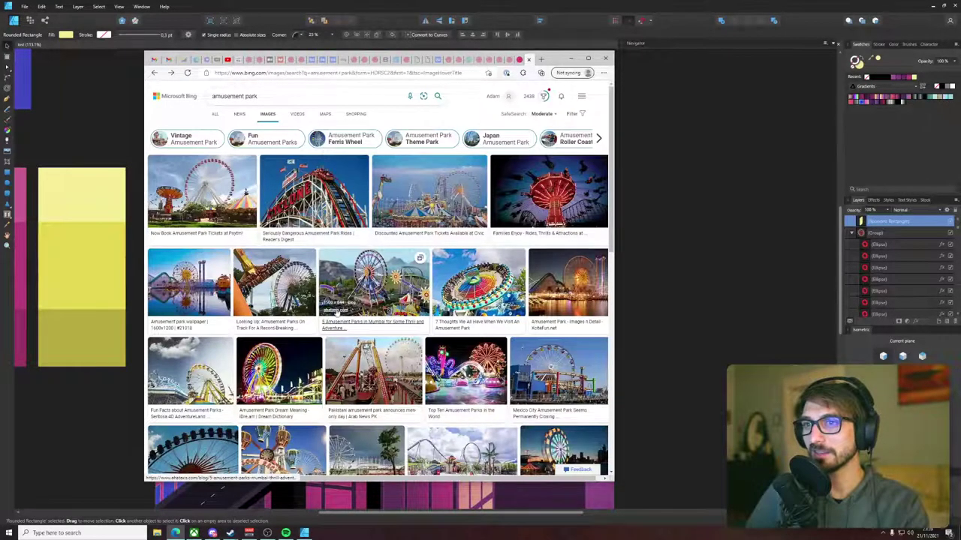
pyautogui.click(271, 279)
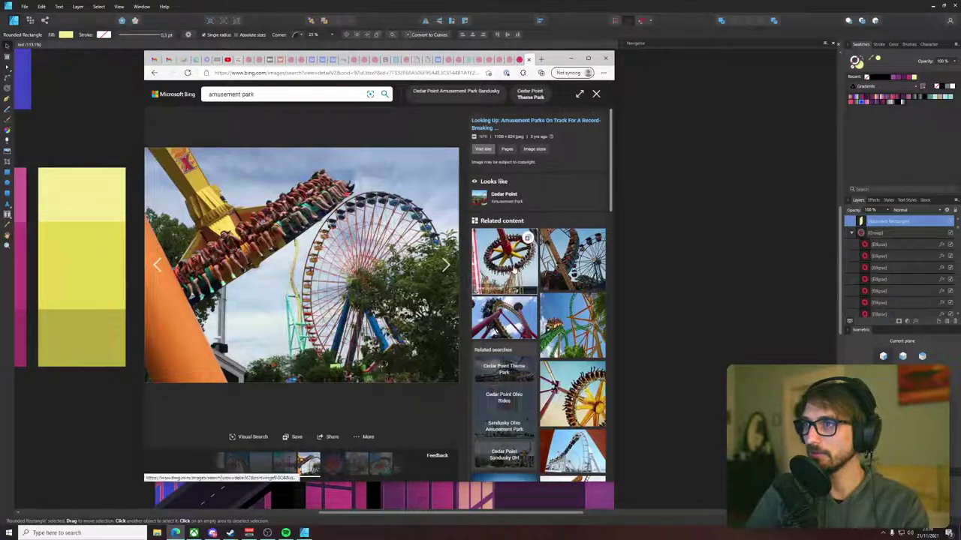
pyautogui.click(504, 259)
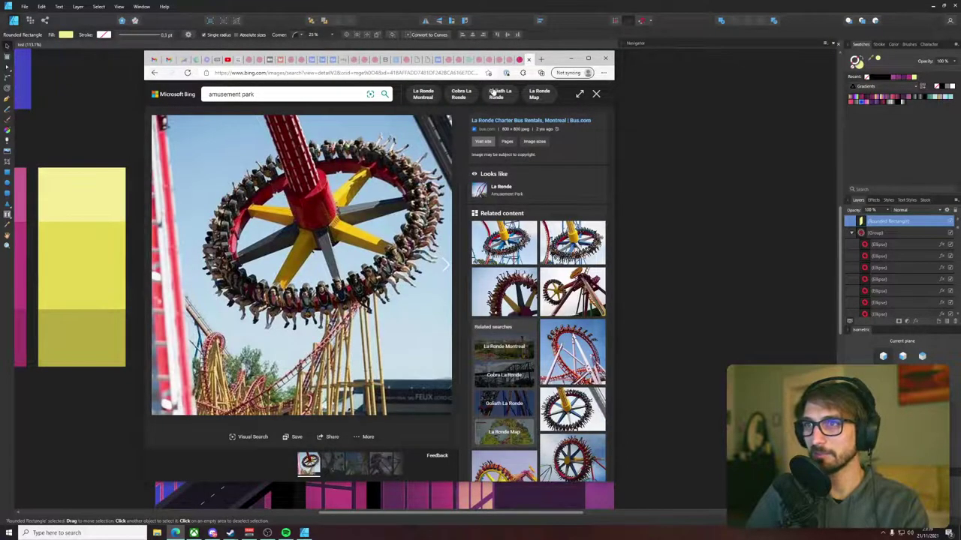
pyautogui.click(596, 93)
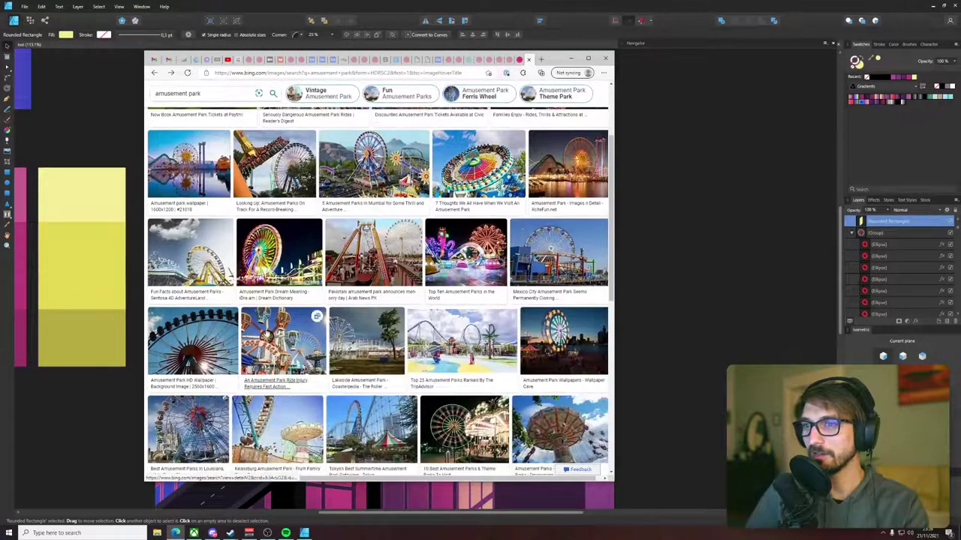
pyautogui.scroll(-3, 452, 301)
pyautogui.click(452, 290)
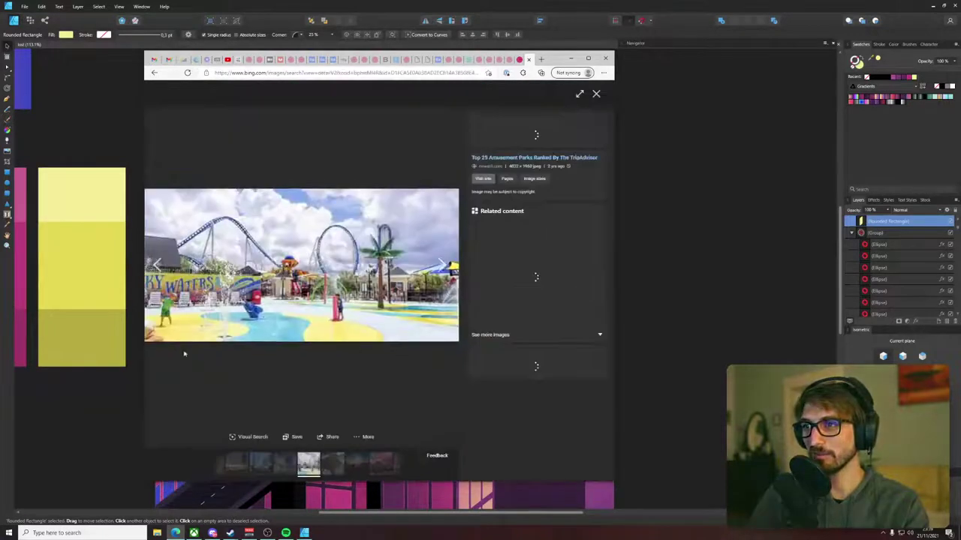
pyautogui.click(596, 93)
# - Look at the Disneyland-like park photo at sunset, browse the further amusement park images and return to the first results
pyautogui.scroll(-3, 300, 338)
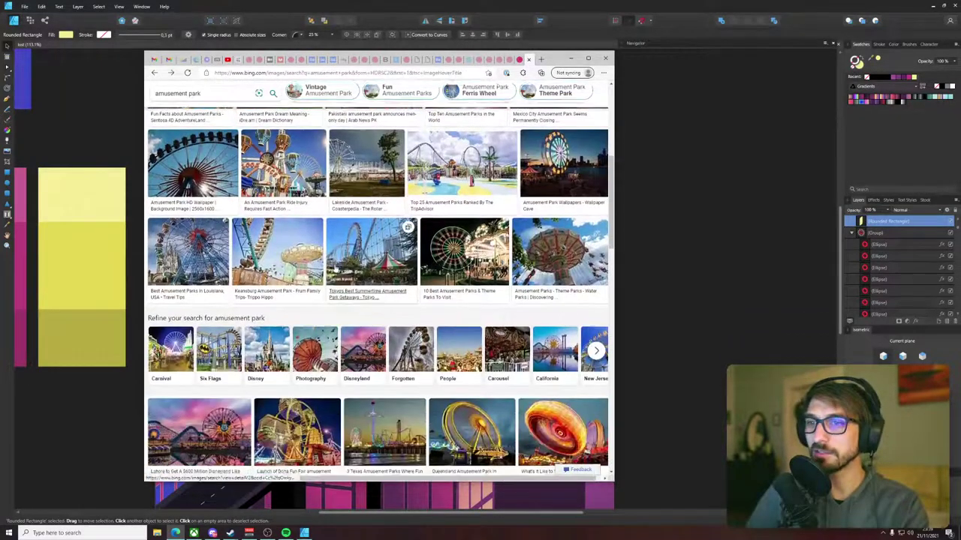
pyautogui.scroll(-1, 301, 375)
pyautogui.click(199, 371)
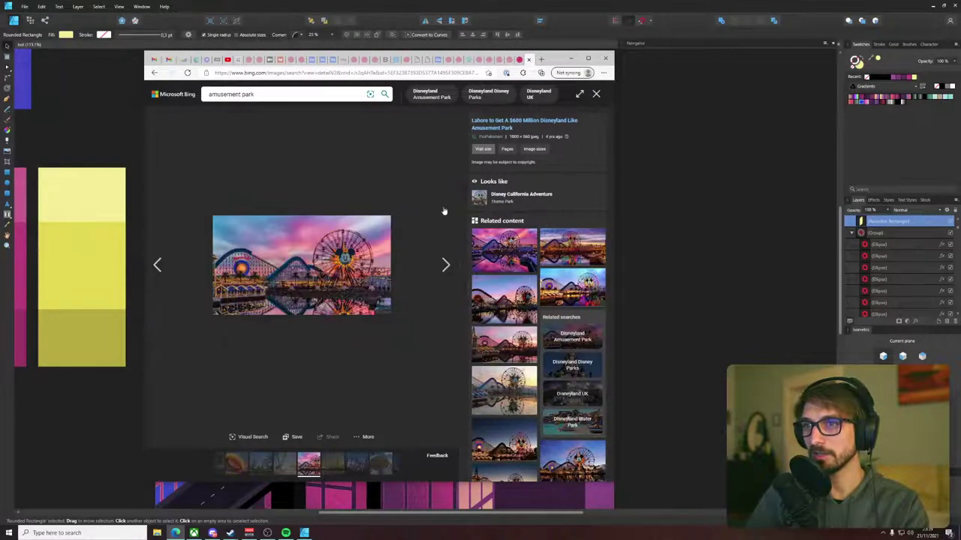
pyautogui.click(597, 94)
pyautogui.scroll(-2, 486, 227)
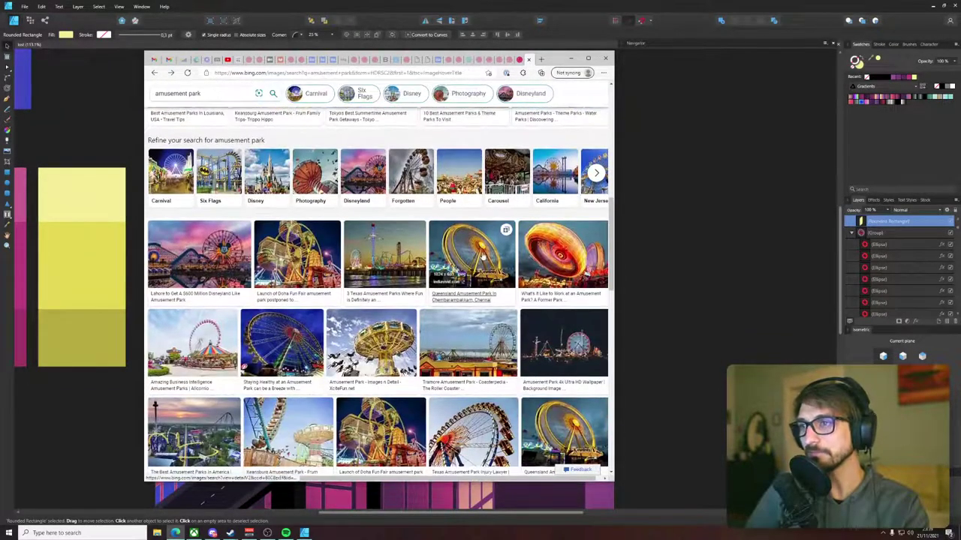
pyautogui.scroll(-5, 483, 256)
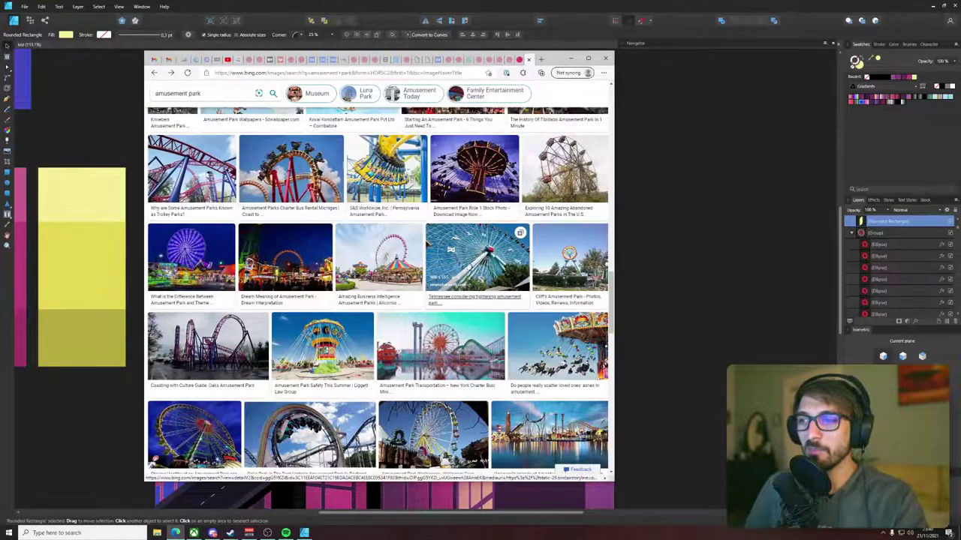
pyautogui.scroll(-2, 379, 293)
pyautogui.scroll(-6, 465, 359)
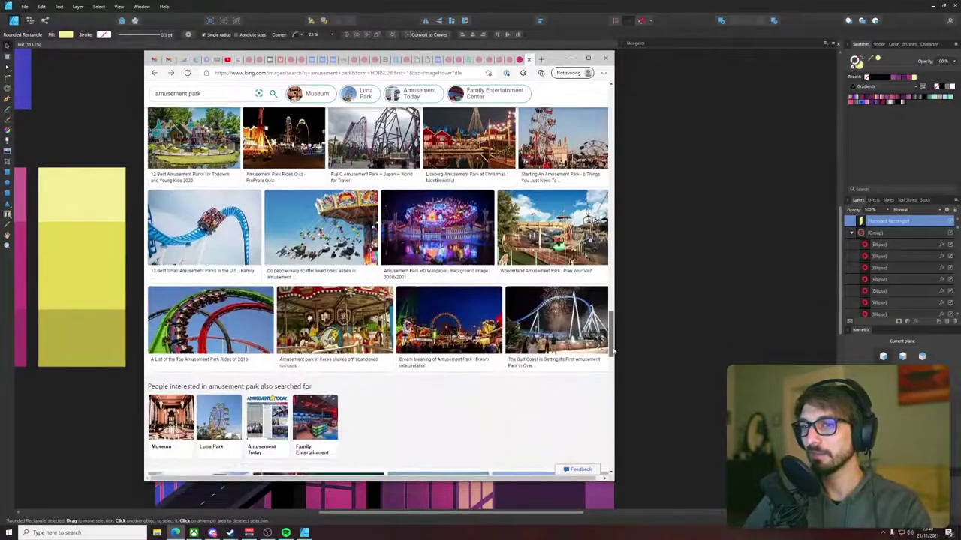
pyautogui.moveTo(613, 350); pyautogui.dragTo(622, 96)
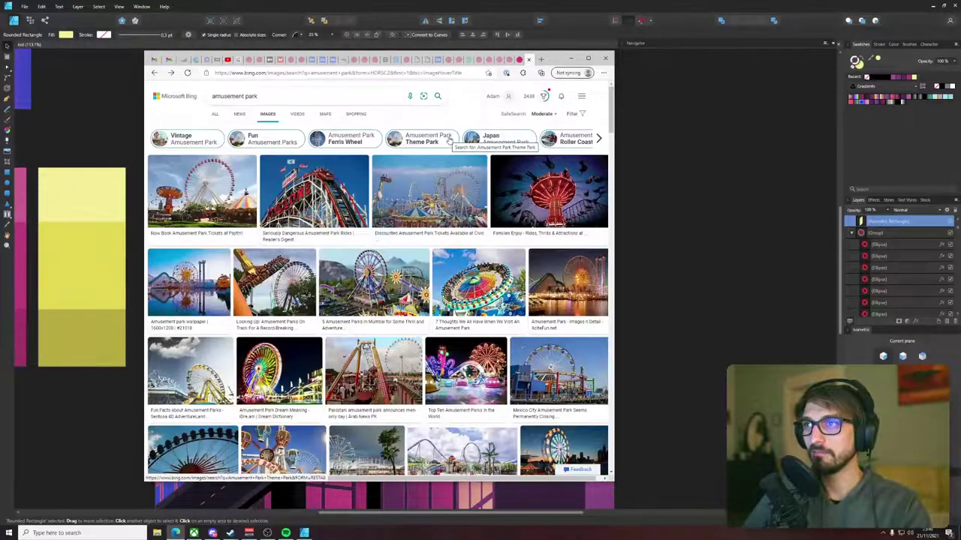
# - Narrow the image search to Vintage Amusement Park, inspect the Wonderland roller coaster photo and browse the further results
pyautogui.click(184, 139)
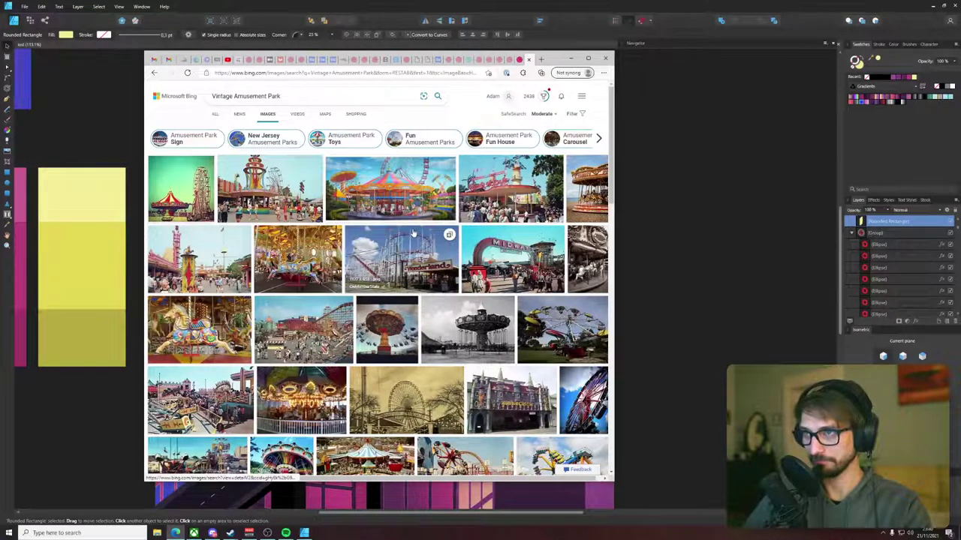
pyautogui.click(414, 258)
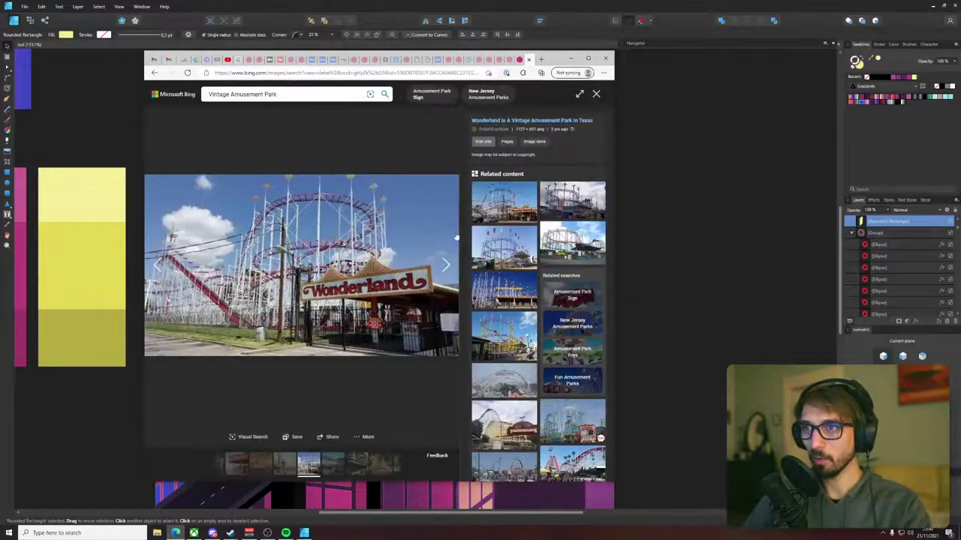
pyautogui.click(595, 95)
pyautogui.scroll(-5, 561, 373)
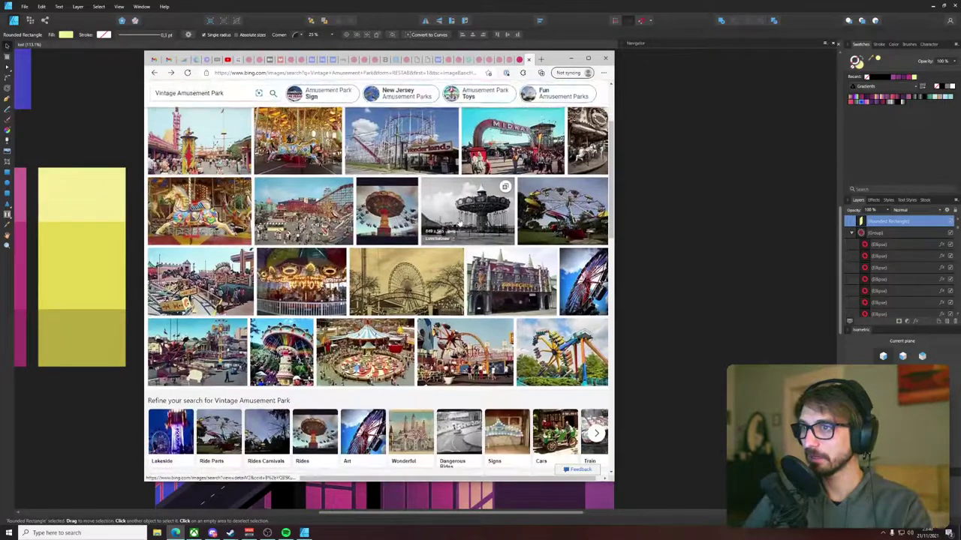
pyautogui.scroll(-1, 458, 220)
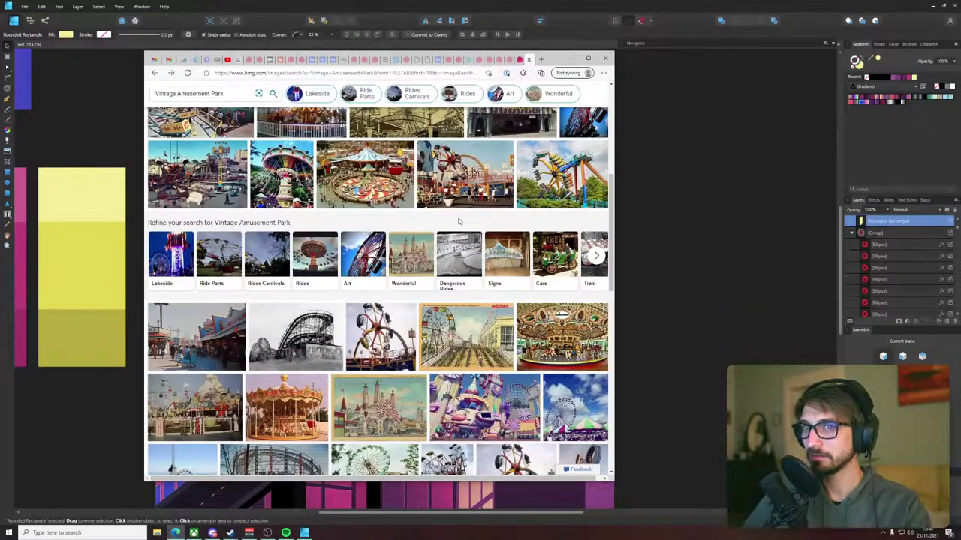
# - Browse the Vintage Amusement Park images and inspect the black-and-white Excelsior wooden roller coaster photo, closing it after viewing
pyautogui.scroll(-2, 458, 221)
pyautogui.scroll(-2, 393, 221)
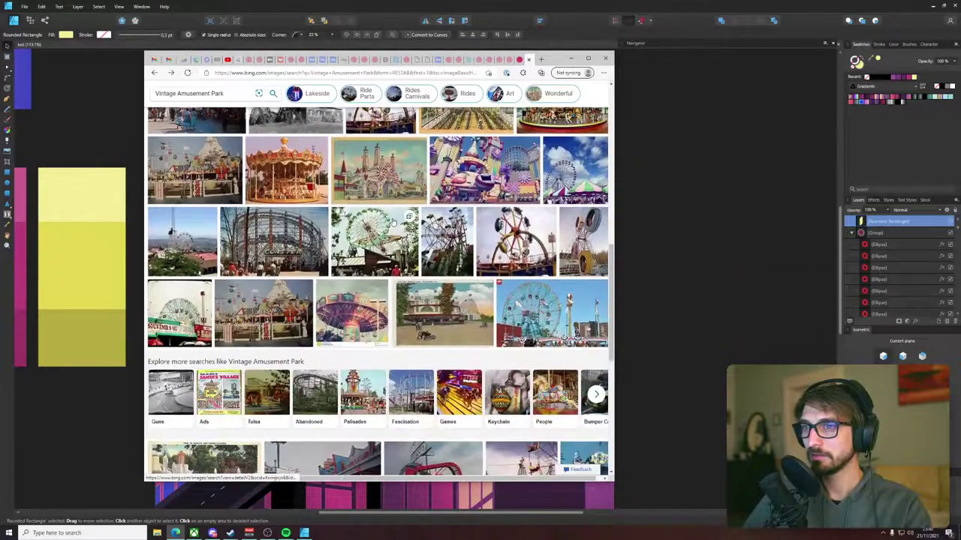
pyautogui.scroll(-2, 406, 229)
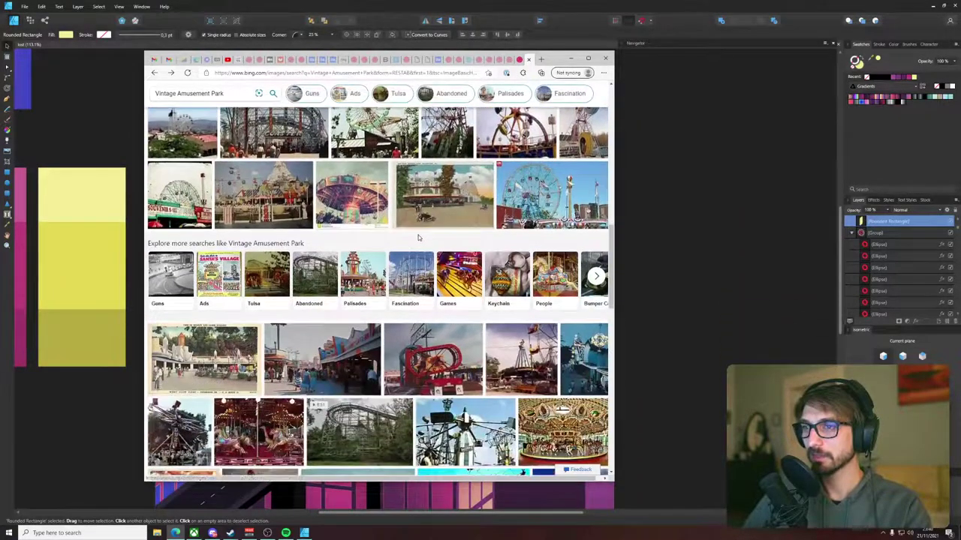
pyautogui.scroll(-2, 418, 238)
pyautogui.scroll(-2, 418, 237)
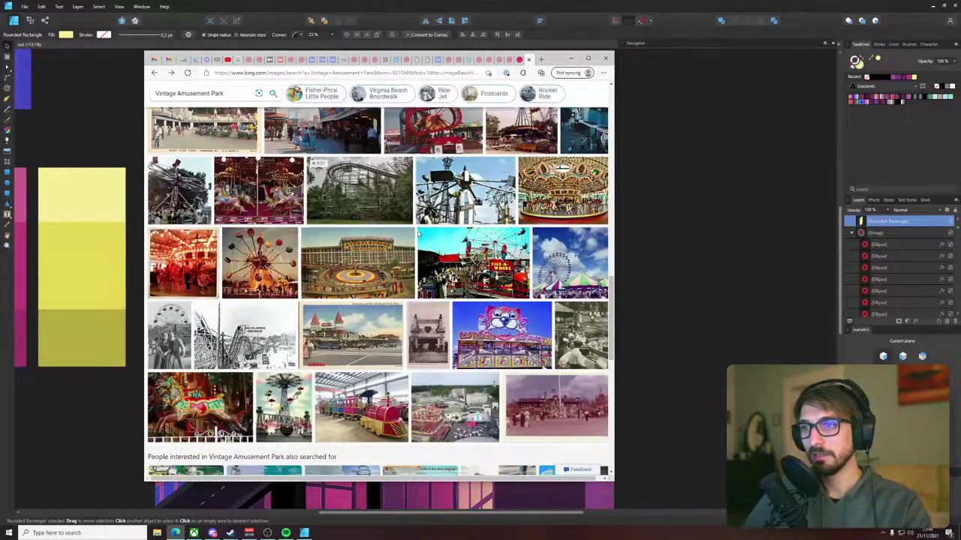
pyautogui.scroll(-2, 418, 237)
pyautogui.click(230, 215)
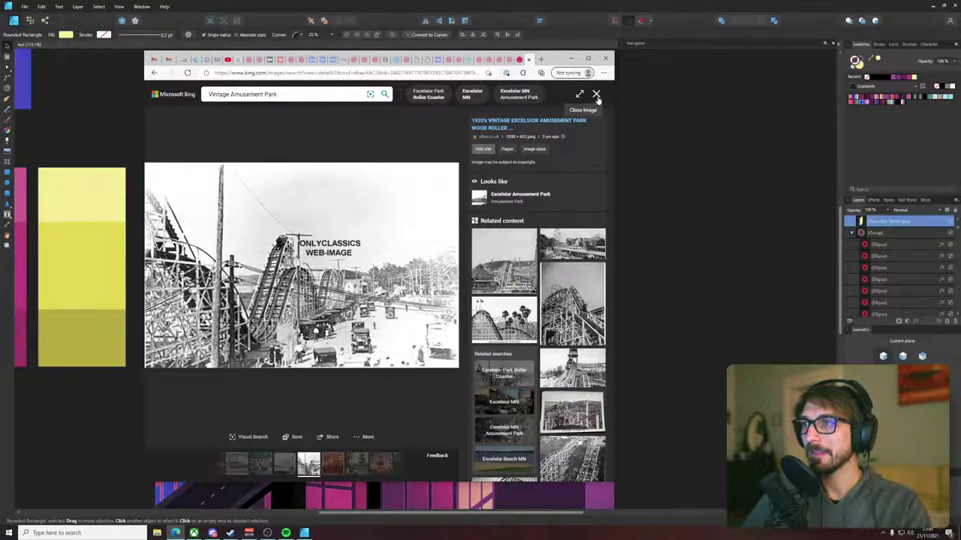
pyautogui.click(597, 96)
# - Look through more vintage park images and inspect the roller coaster photo taken across the lake, closing it after viewing
pyautogui.scroll(-2, 359, 189)
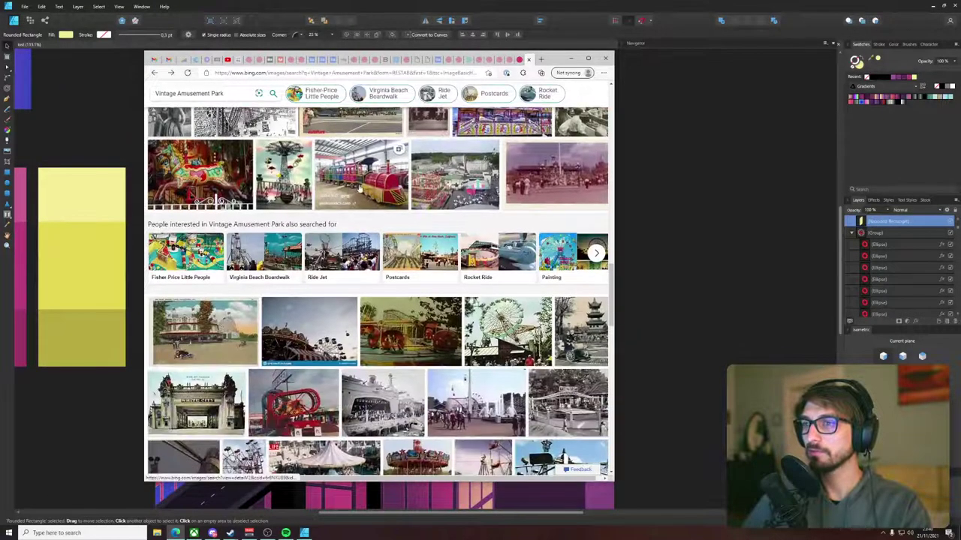
pyautogui.scroll(-2, 397, 192)
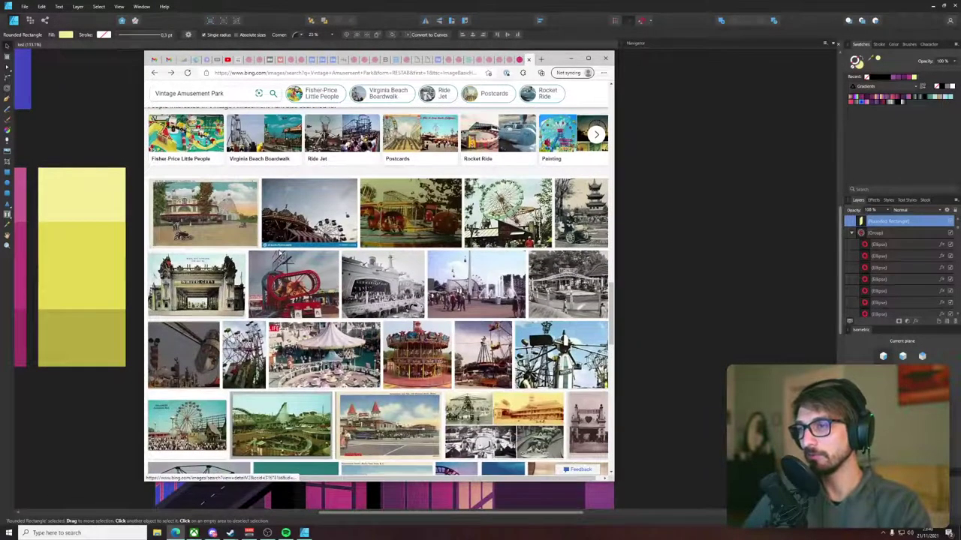
pyautogui.scroll(-5, 330, 285)
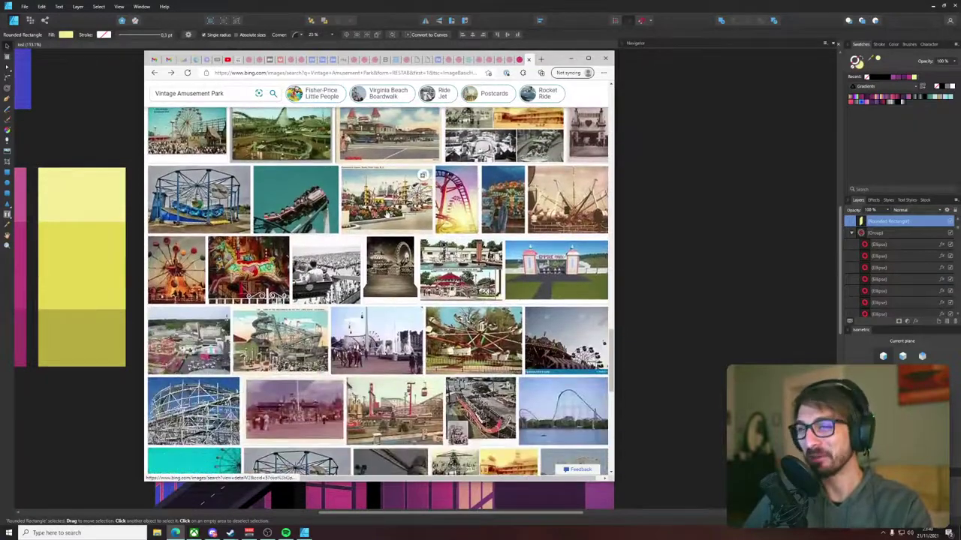
pyautogui.scroll(-3, 334, 217)
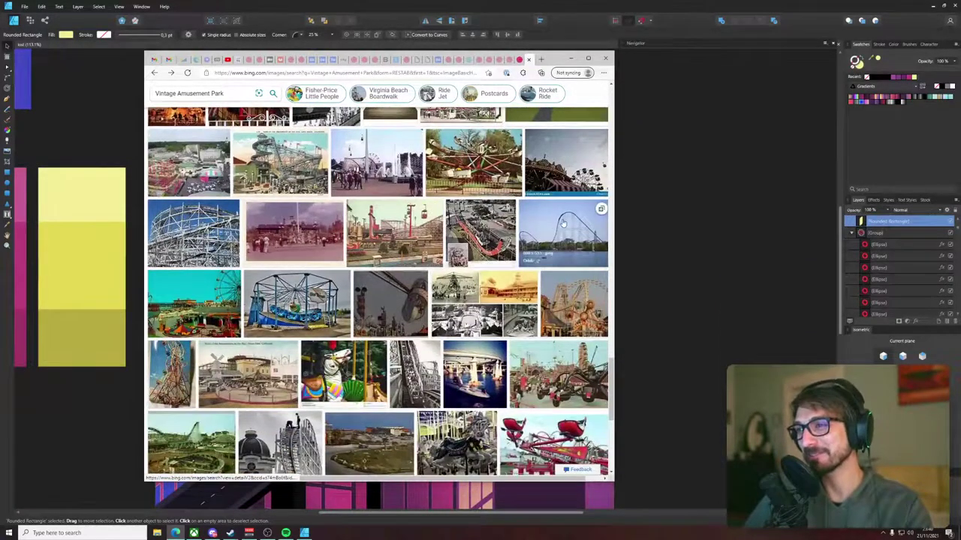
pyautogui.click(599, 211)
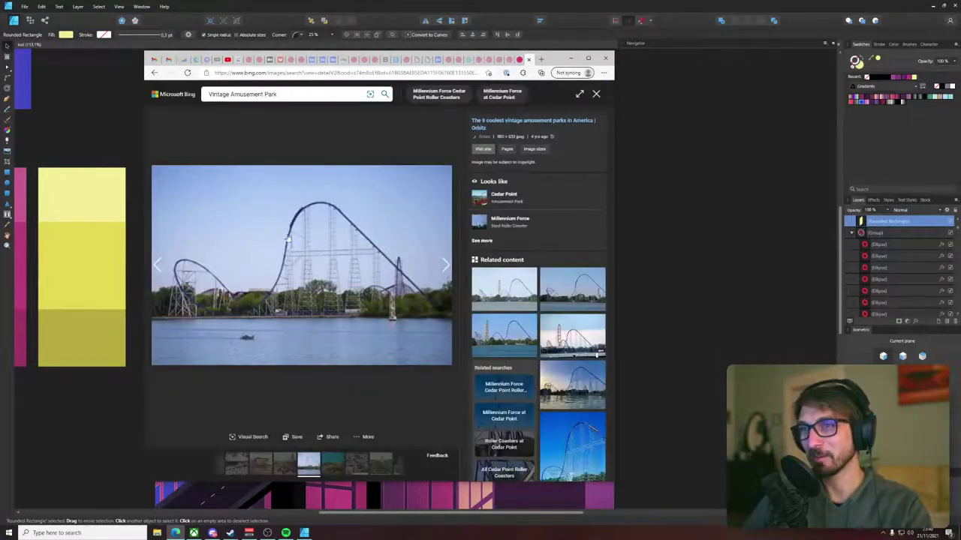
pyautogui.click(596, 95)
# - Return to the start of the vintage results and search for "theme park" images instead
pyautogui.scroll(-10, 375, 300)
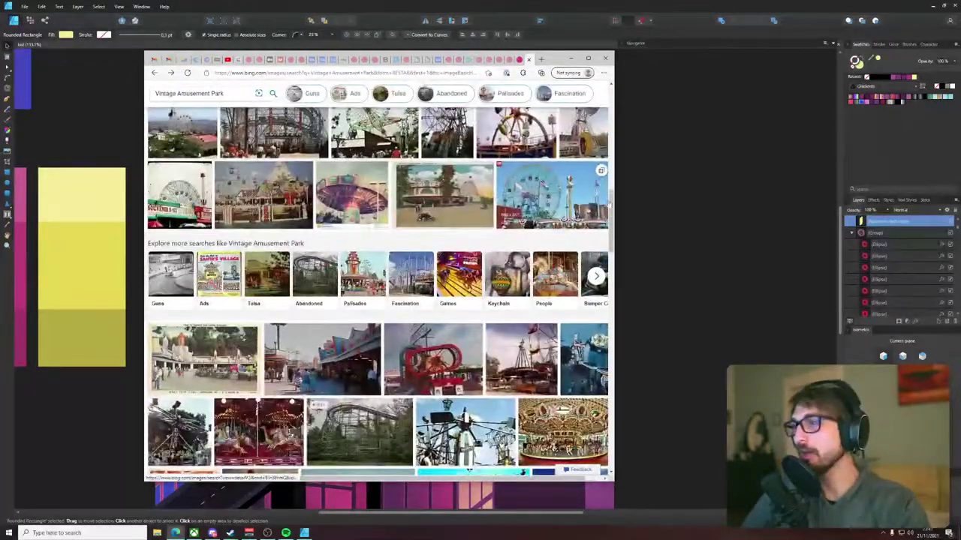
pyautogui.moveTo(610, 205); pyautogui.dragTo(609, 78)
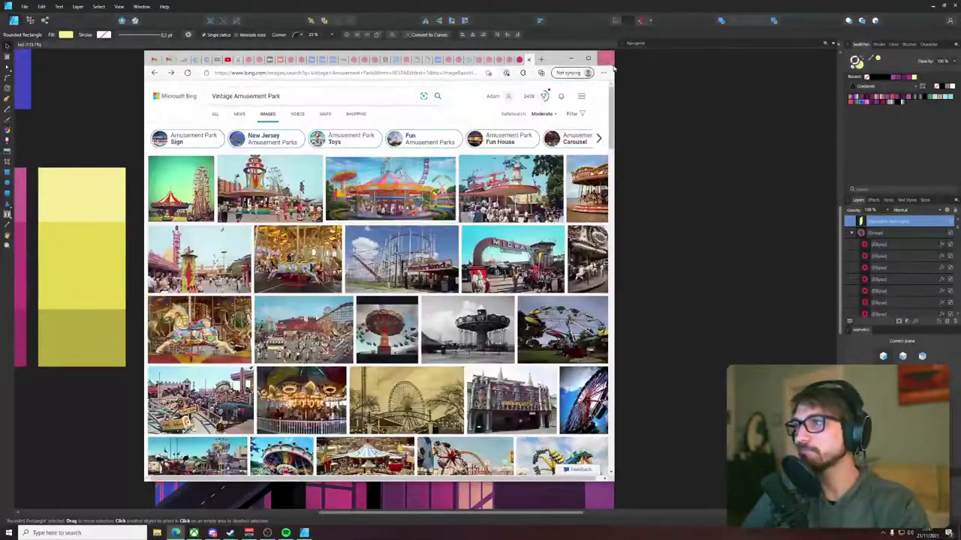
pyautogui.moveTo(311, 96); pyautogui.dragTo(200, 98)
pyautogui.write('theme pa')
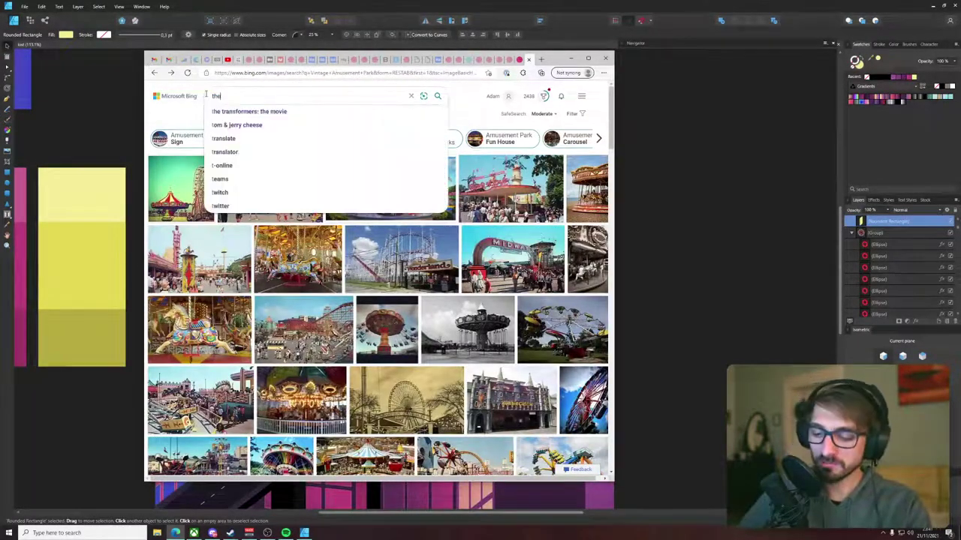
pyautogui.press('Return')
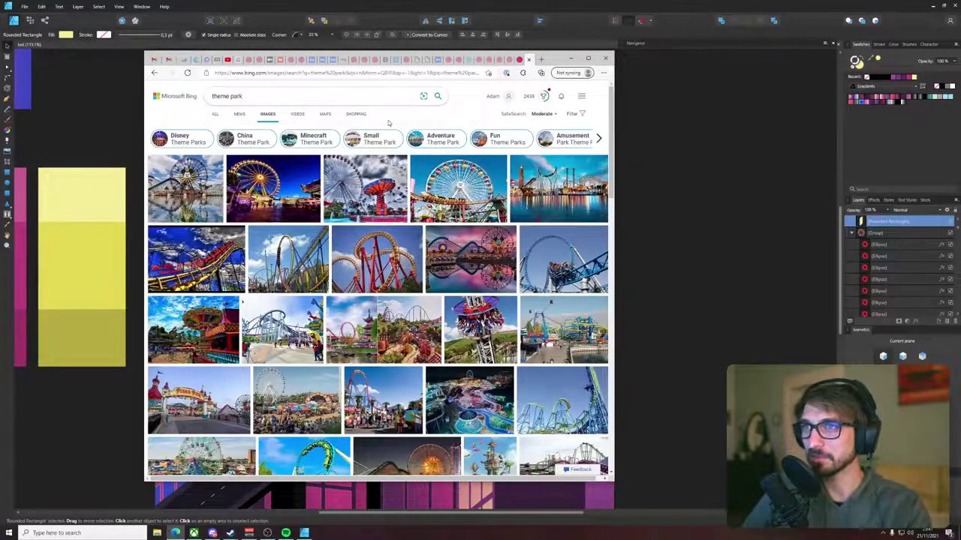
# - Examine the suggested theme park refinements, browse the theme park images and return to the first results
pyautogui.click(604, 144)
pyautogui.click(593, 140)
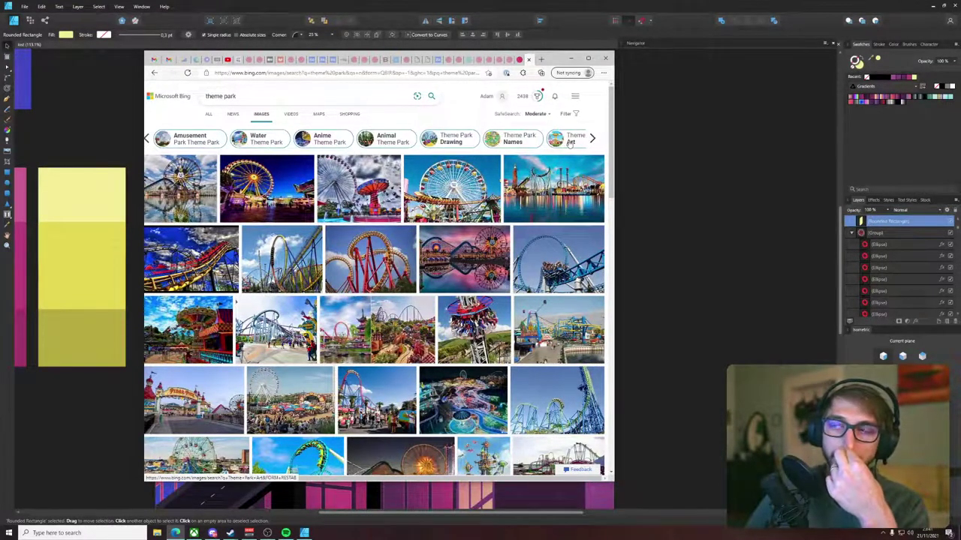
pyautogui.click(245, 92)
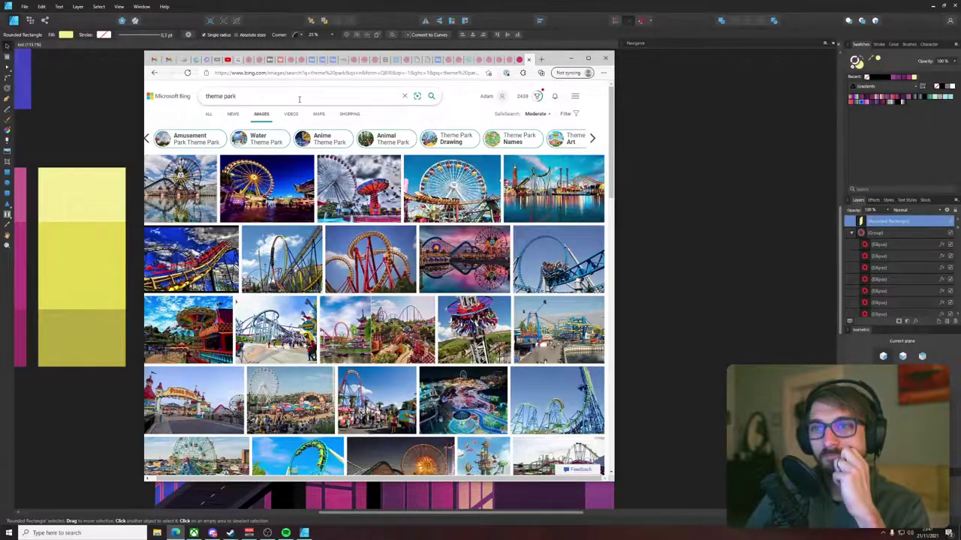
pyautogui.scroll(-10, 299, 99)
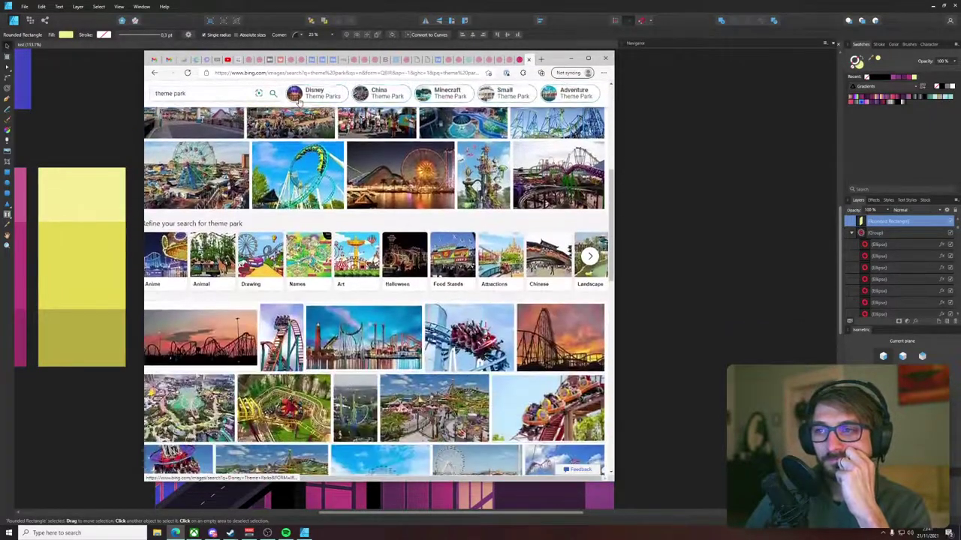
pyautogui.scroll(-3, 299, 102)
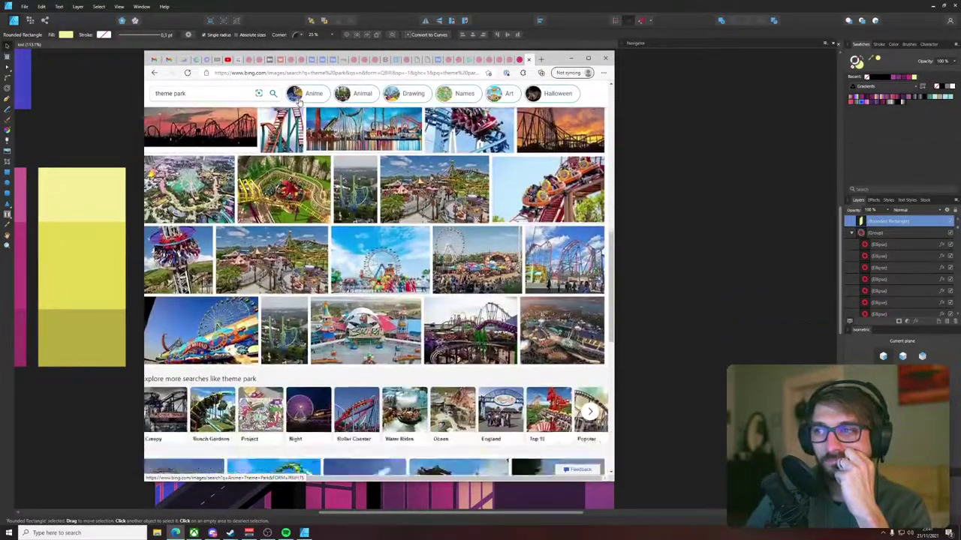
pyautogui.scroll(4, 299, 101)
pyautogui.scroll(5, 299, 101)
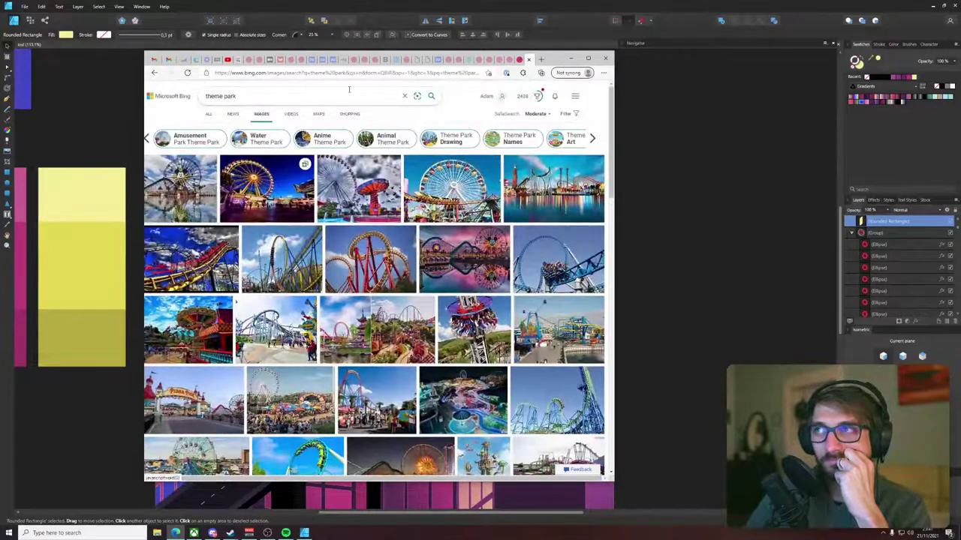
# - Run a general web search for "amusement park" and open the Wikipedia article on amusement parks
pyautogui.click(270, 93)
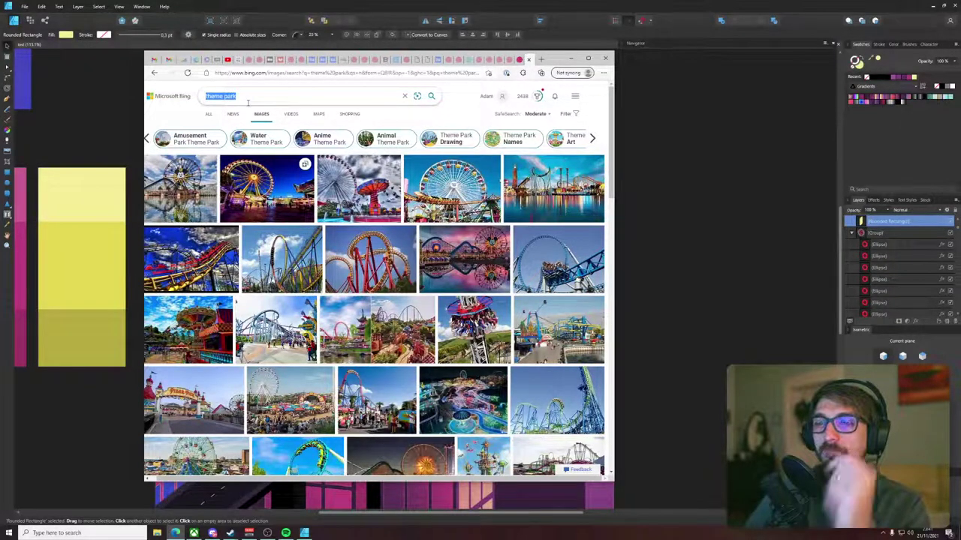
pyautogui.write('amusement par')
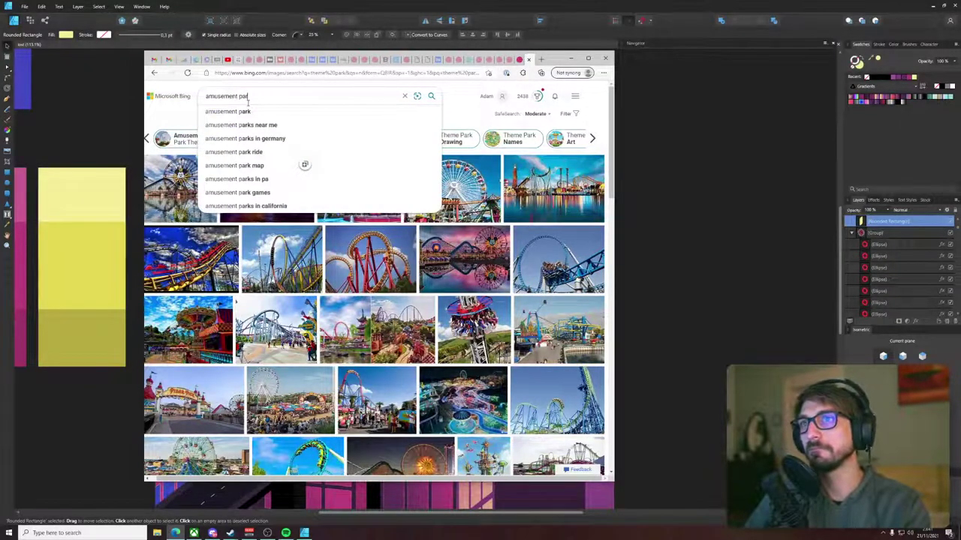
pyautogui.write('k')
pyautogui.press('Return')
pyautogui.click(219, 117)
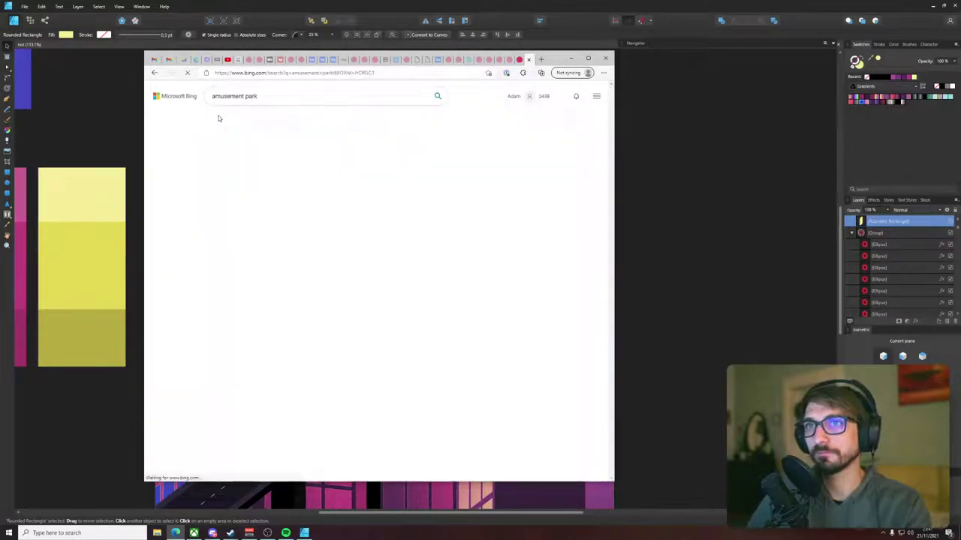
pyautogui.scroll(-1, 248, 180)
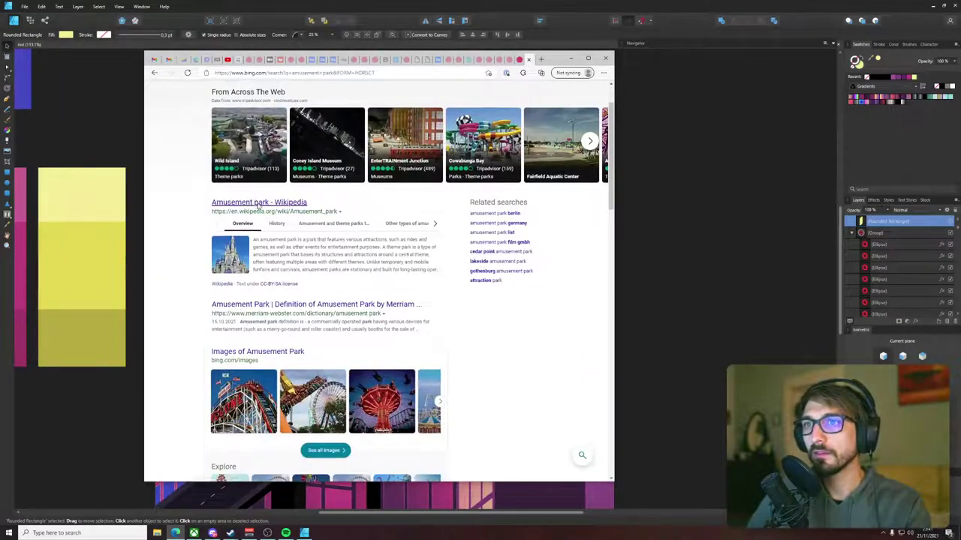
pyautogui.click(258, 202)
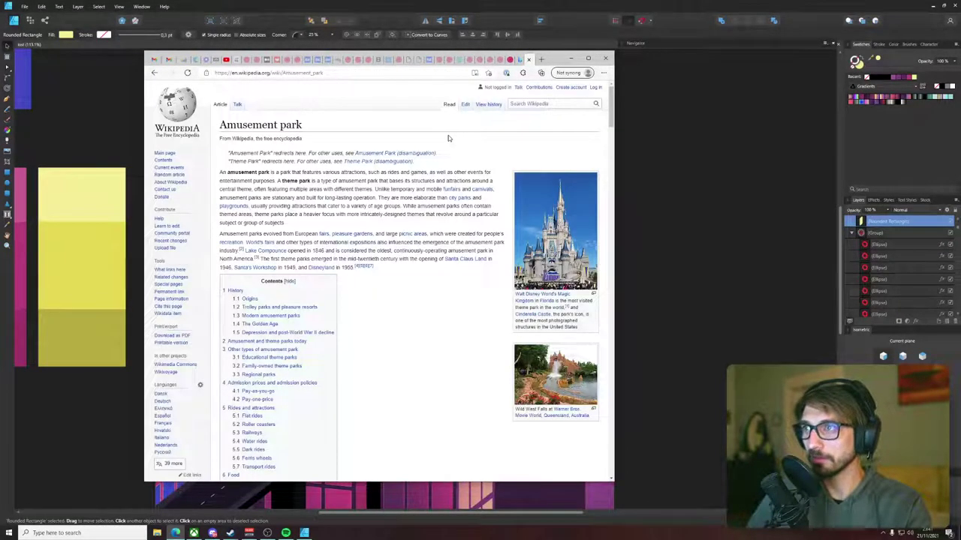
# - Read the article's introduction and contents list, and jump to the section Modern amusement parks
pyautogui.moveTo(223, 173); pyautogui.dragTo(440, 173)
pyautogui.click(448, 179)
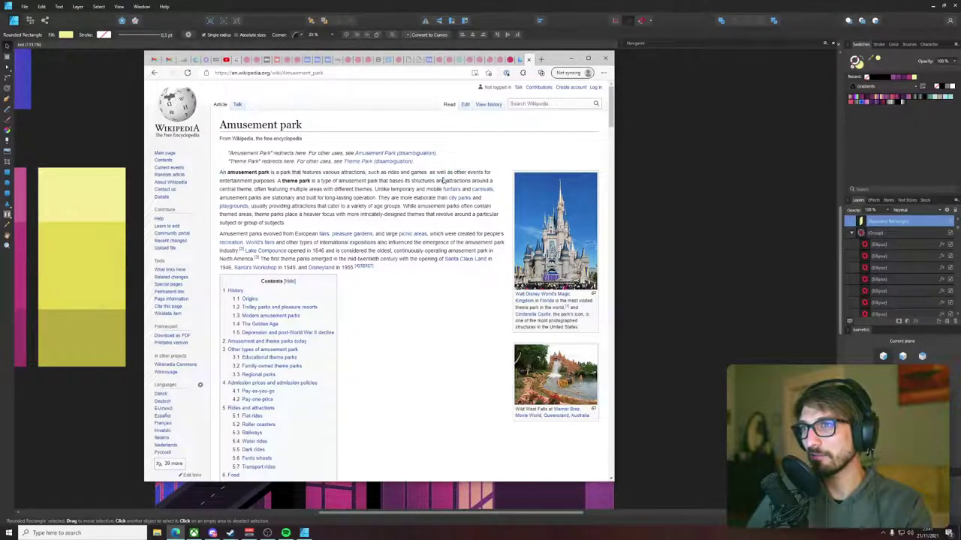
pyautogui.scroll(-5, 283, 214)
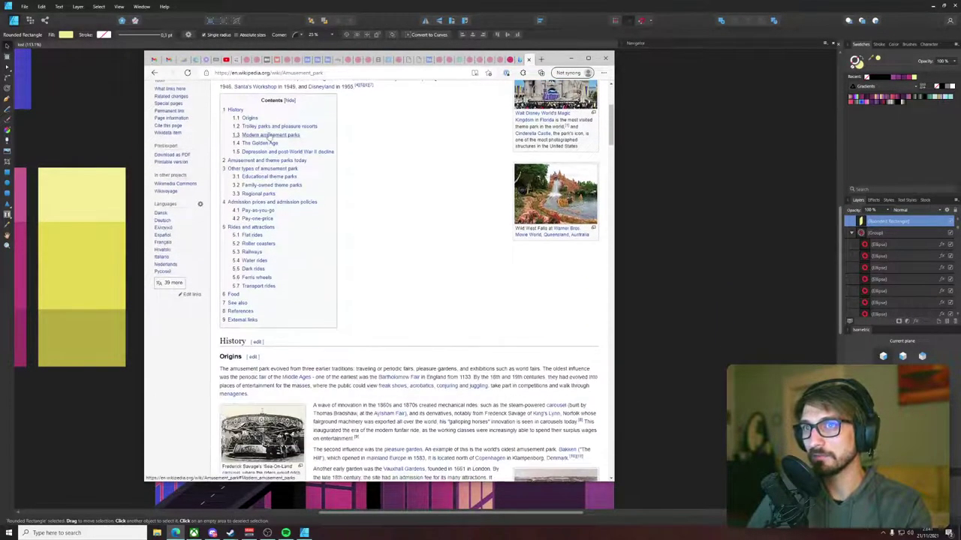
pyautogui.click(593, 93)
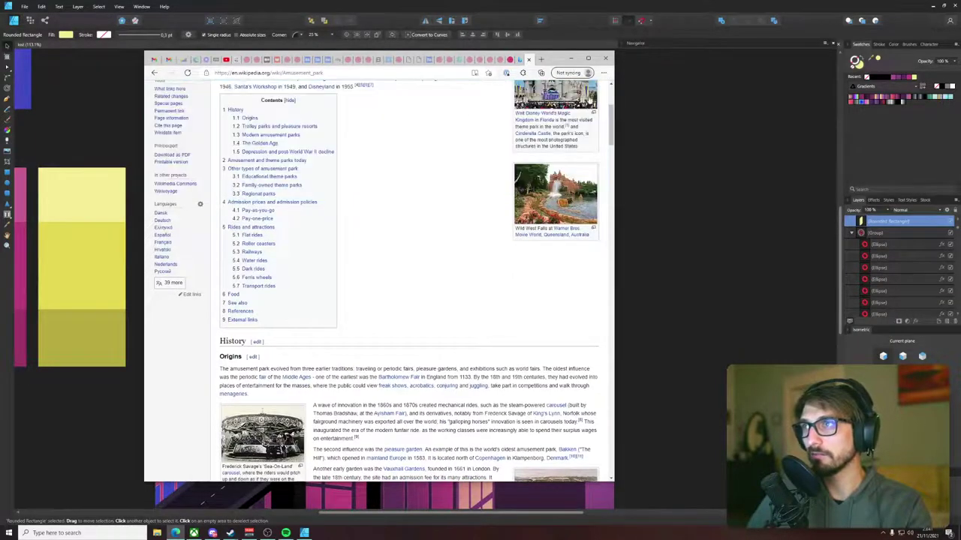
pyautogui.click(272, 135)
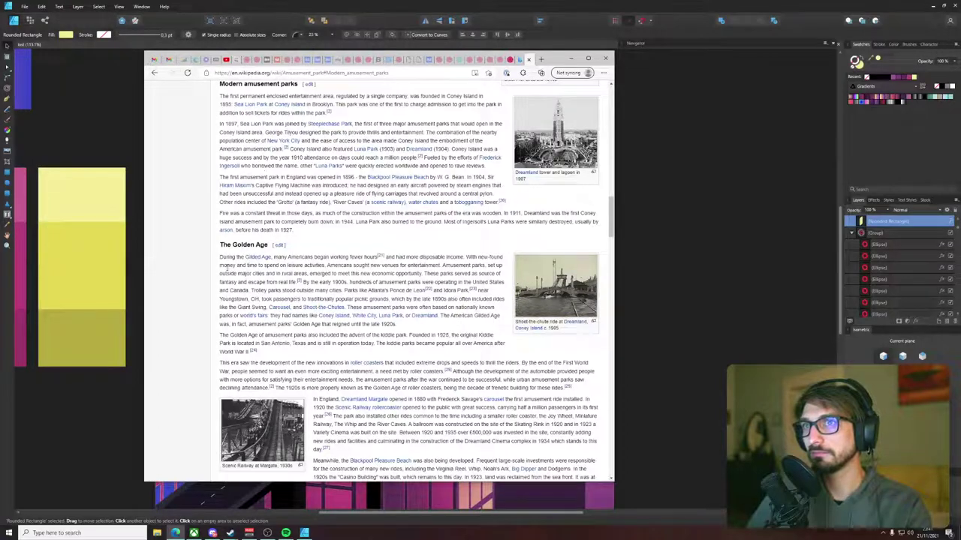
# - Read the sections The Golden Age and Amusement and theme parks today for park ideas
pyautogui.moveTo(230, 245); pyautogui.dragTo(449, 258)
pyautogui.click(451, 259)
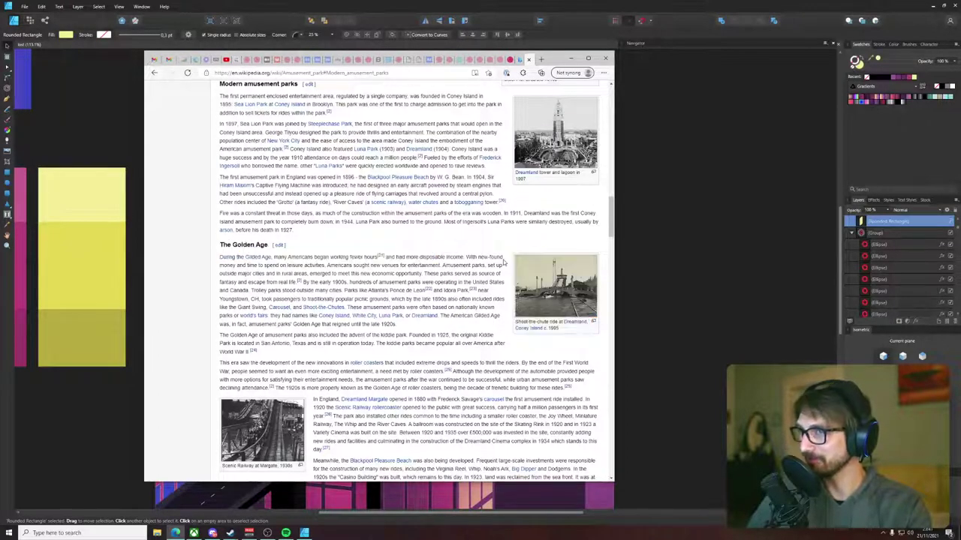
pyautogui.scroll(-3, 454, 262)
pyautogui.scroll(-3, 464, 267)
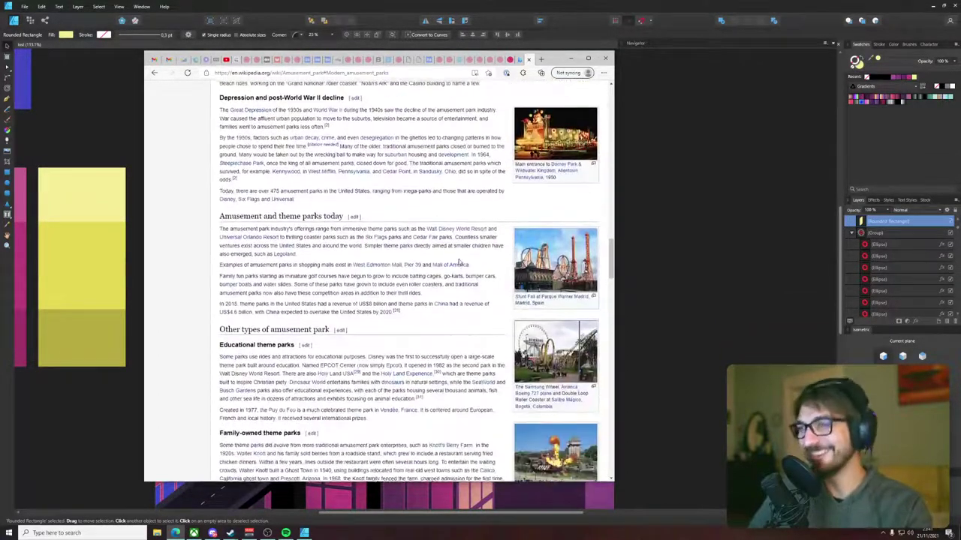
pyautogui.moveTo(217, 233); pyautogui.dragTo(255, 264)
pyautogui.click(300, 260)
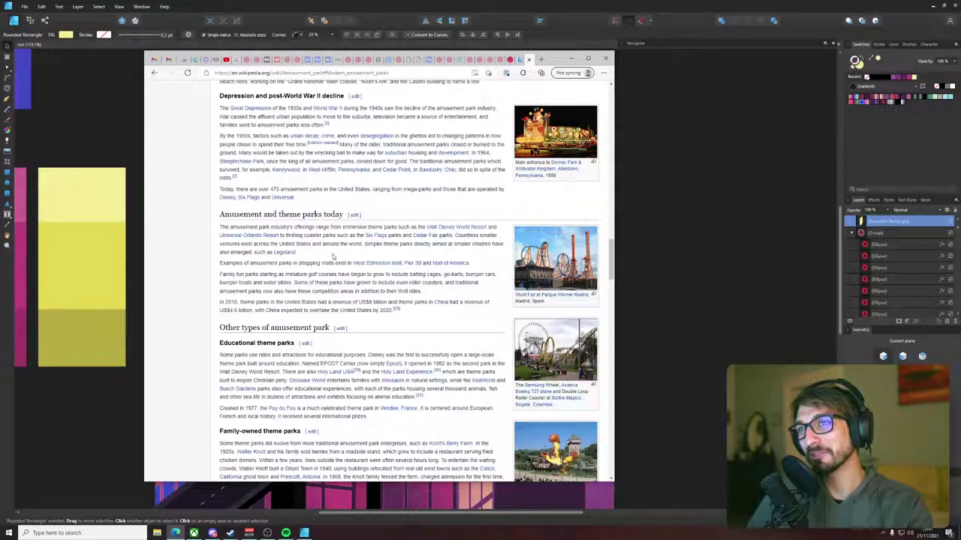
pyautogui.moveTo(337, 236); pyautogui.dragTo(379, 236)
pyautogui.click(384, 244)
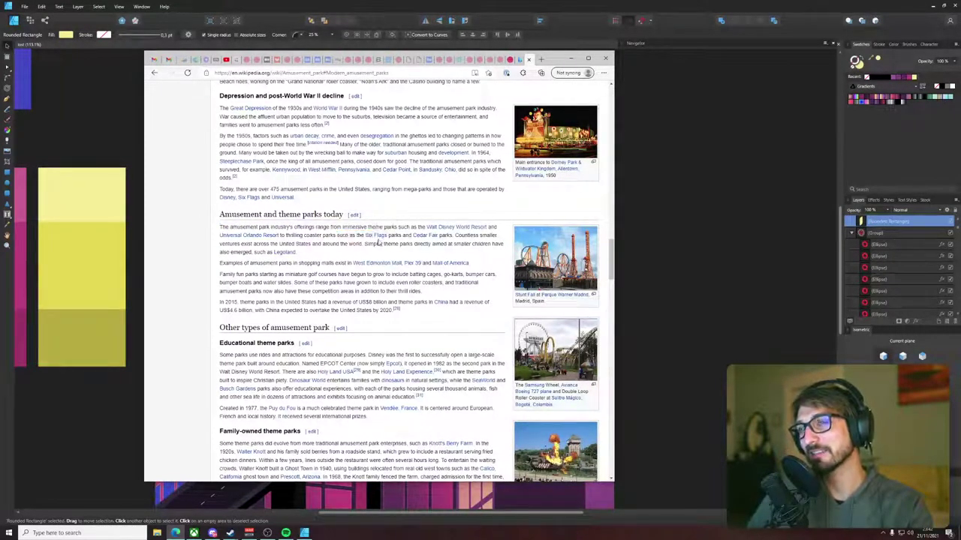
# - Skim the linked Six Flags article, close it, and open the Puy du Fou photo from the amusement park article
pyautogui.click(529, 59)
pyautogui.scroll(-20, 425, 189)
pyautogui.scroll(-10, 554, 87)
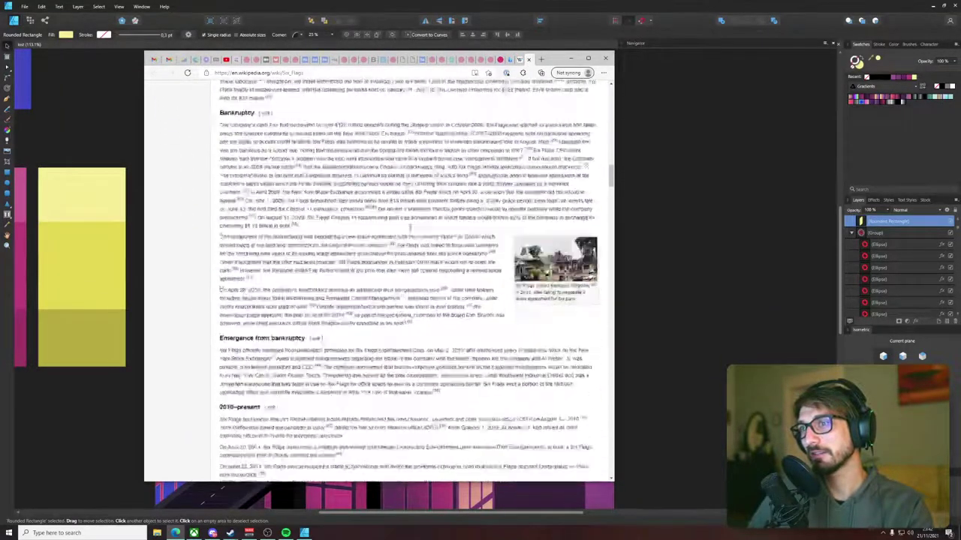
pyautogui.hotkey('ctrl', 'w')
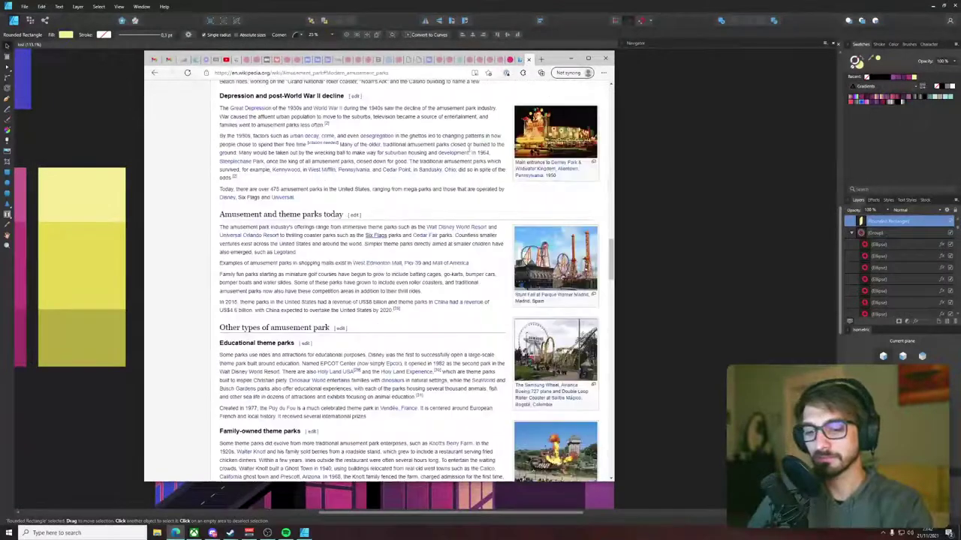
pyautogui.scroll(-3, 397, 183)
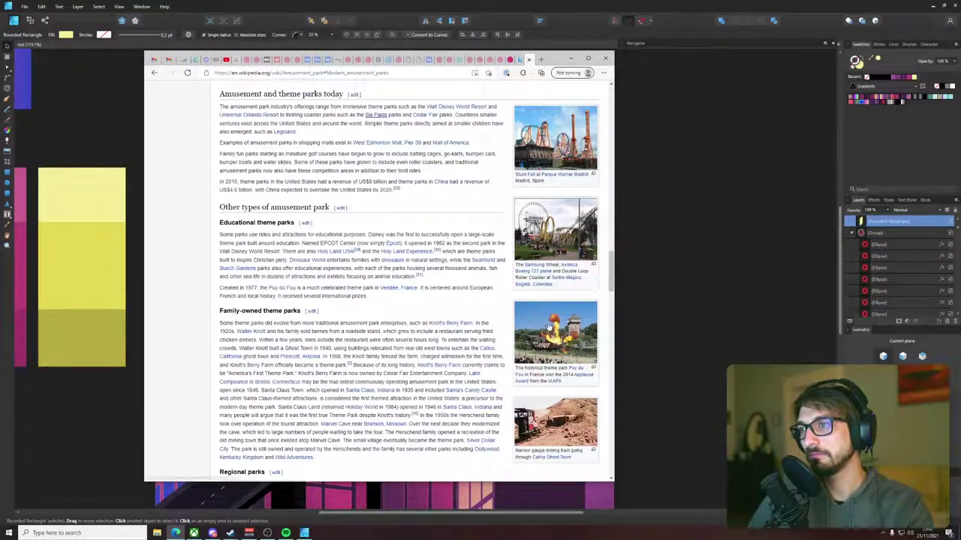
pyautogui.click(551, 328)
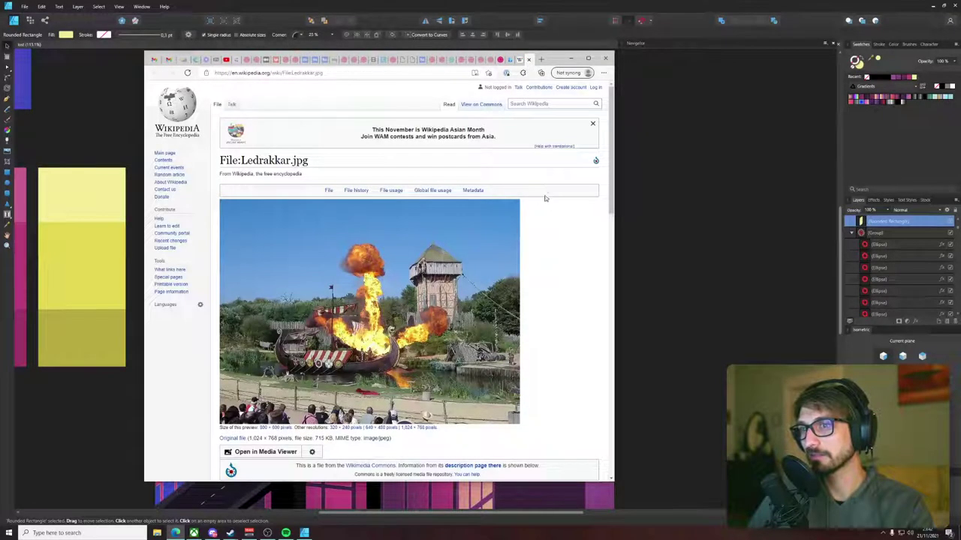
# - Return to the amusement park article, skim its remaining sections on park types, admission, rides and food, and switch back to the illustration
pyautogui.hotkey('alt', 'Left')
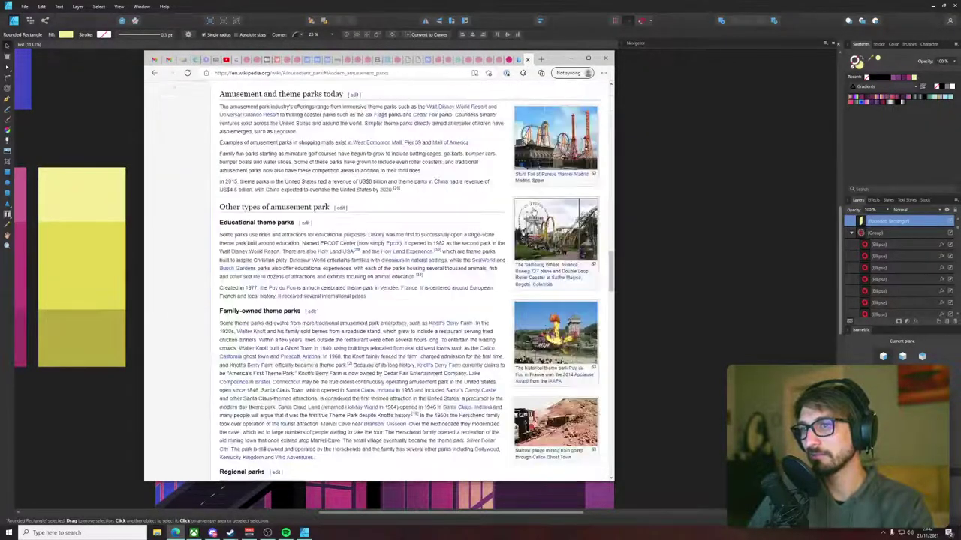
pyautogui.scroll(-5, 405, 257)
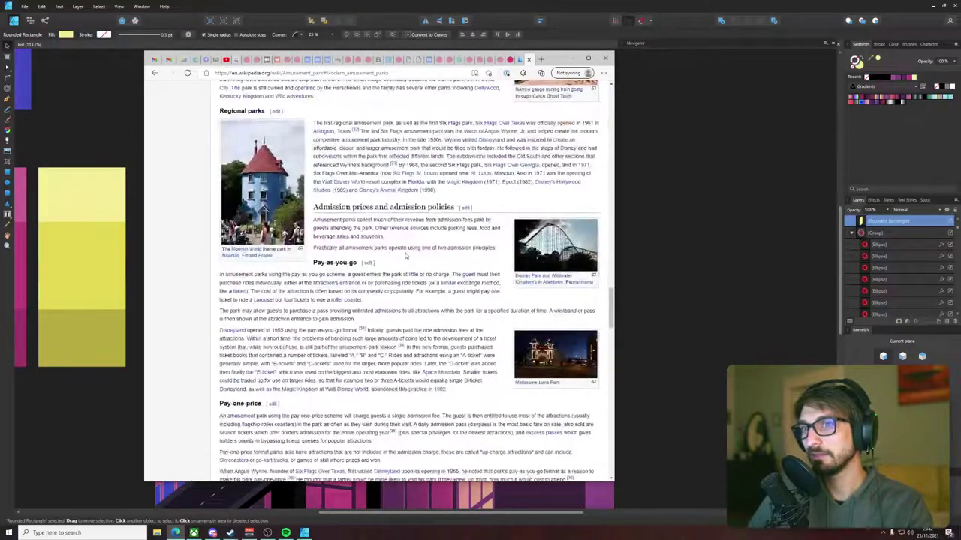
pyautogui.scroll(-15, 406, 255)
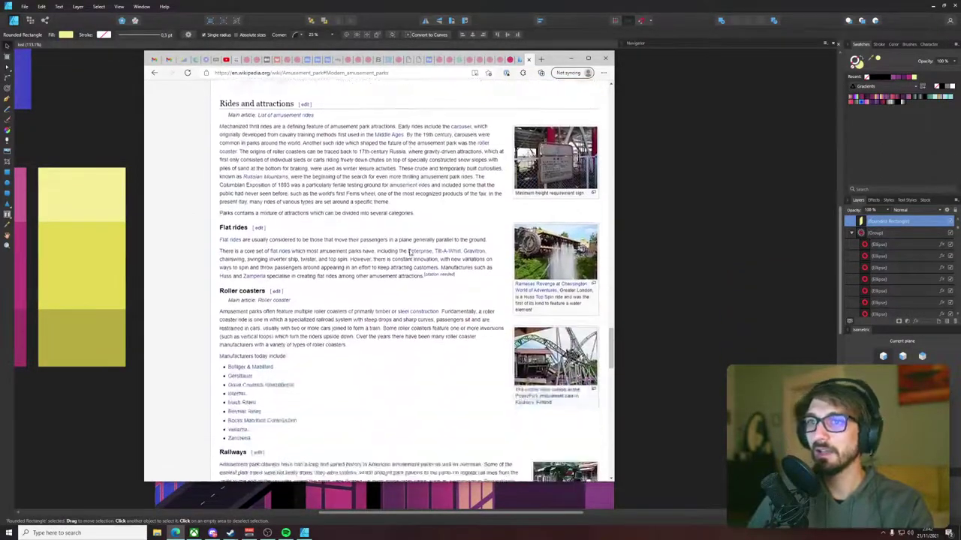
pyautogui.scroll(-8, 410, 248)
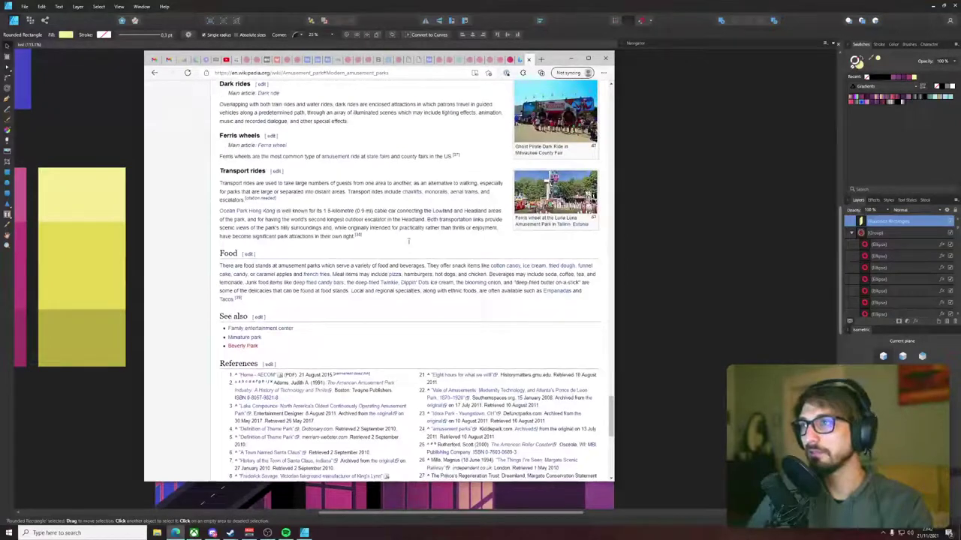
pyautogui.hotkey('alt', 'Left')
pyautogui.click(105, 137)
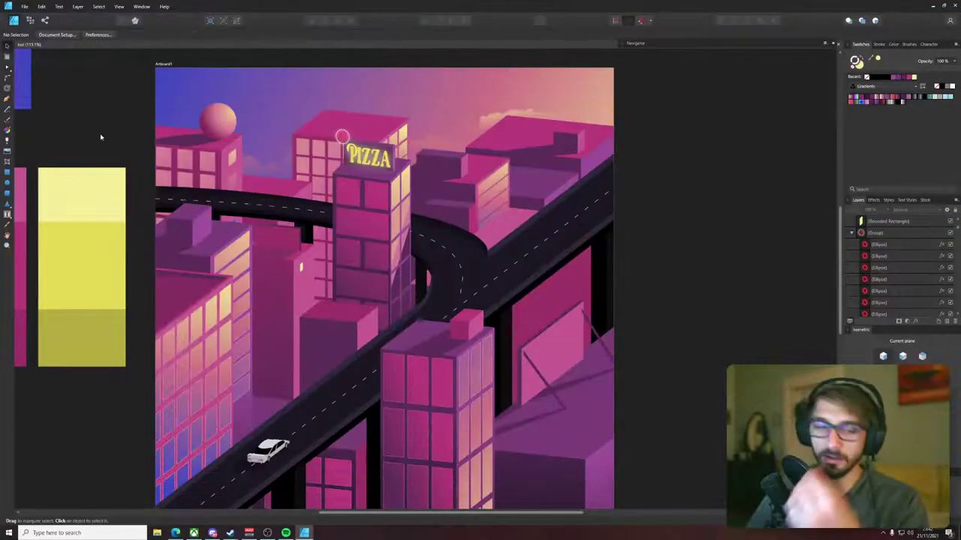
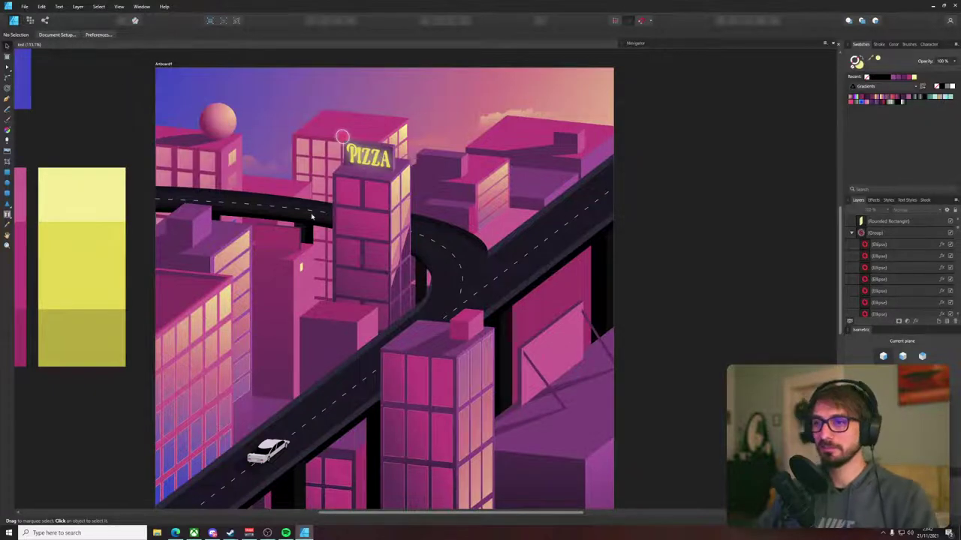
# - Move the yellow rounded window up to the top corner of the narrow pink tower's side wall
pyautogui.scroll(8, 307, 232)
pyautogui.click(267, 430)
pyautogui.moveTo(290, 431); pyautogui.dragTo(326, 269)
pyautogui.moveTo(303, 321); pyautogui.dragTo(291, 334)
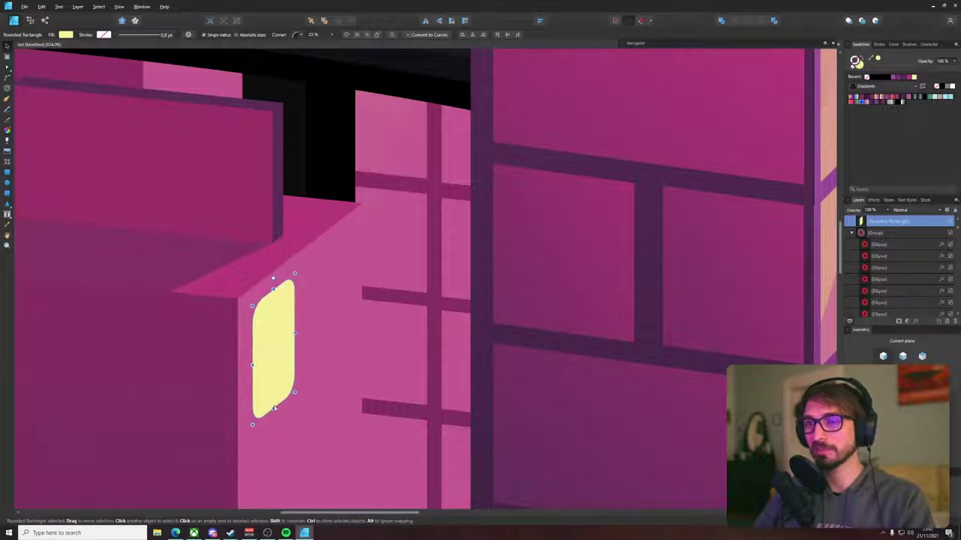
# - Duplicate the yellow window across and down the tower's side wall to form two columns of four windows
pyautogui.moveTo(275, 407); pyautogui.dragTo(328, 301)
pyautogui.keyDown('shift'); pyautogui.click(289, 326); pyautogui.keyUp('shift')
pyautogui.scroll(-3, 290, 327)
pyautogui.moveTo(287, 330)
pyautogui.mouseDown()
pyautogui.moveTo(284, 250)
pyautogui.moveTo(286, 355)
pyautogui.moveTo(294, 273)
pyautogui.moveTo(294, 326)
pyautogui.mouseUp()
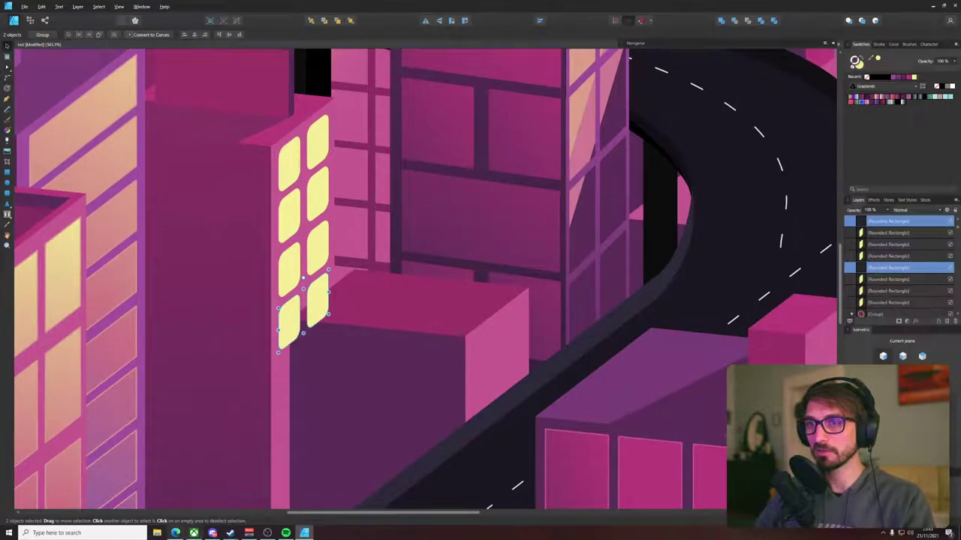
# - Switch to the browser, search the web for "carowinds" in a new tab, and show the image results
pyautogui.hotkey('alt', 'Tab')
pyautogui.hotkey('ctrl', 't')
pyautogui.write('car')
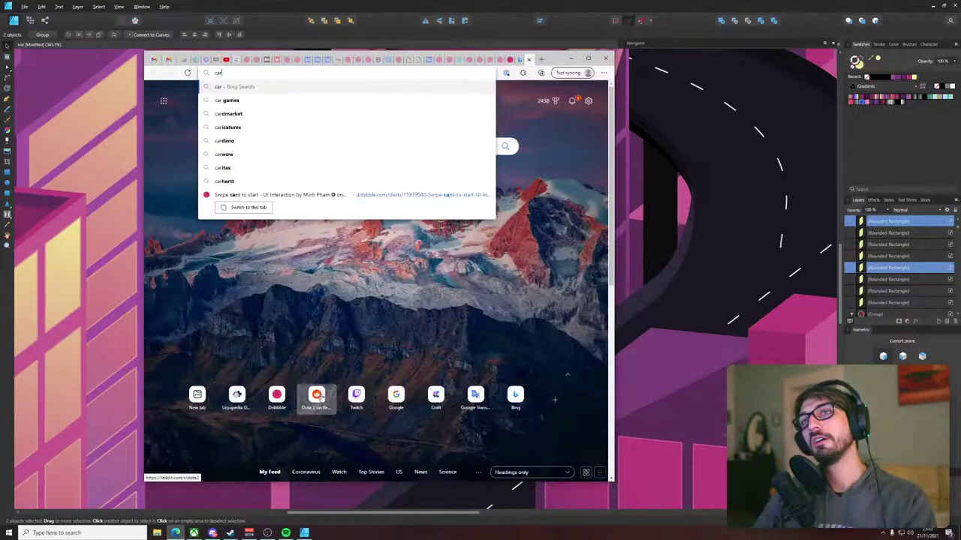
pyautogui.write('owinds&cvid=0933d5b1e74ee6ae9f1004168f1&aqs=edge.0.69i57j0l6.2746')
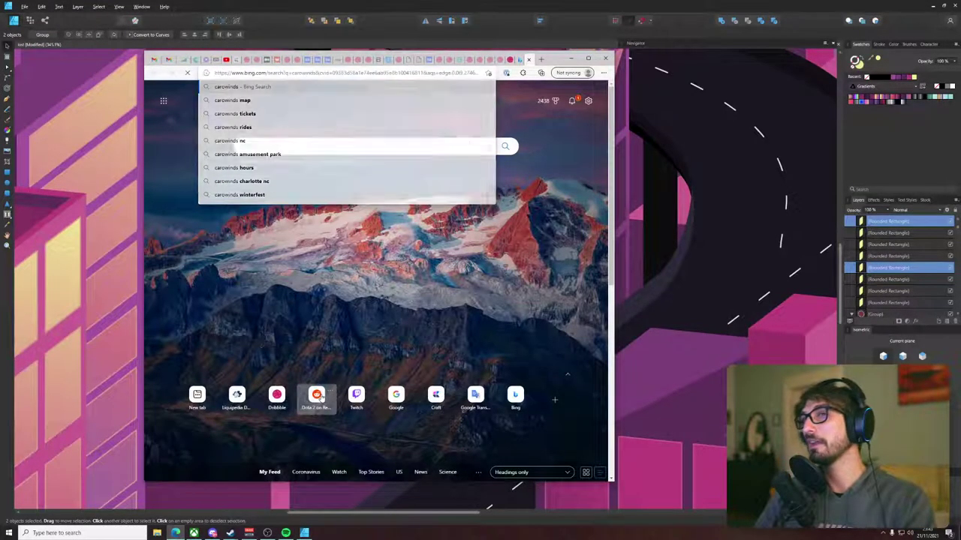
pyautogui.press('Return')
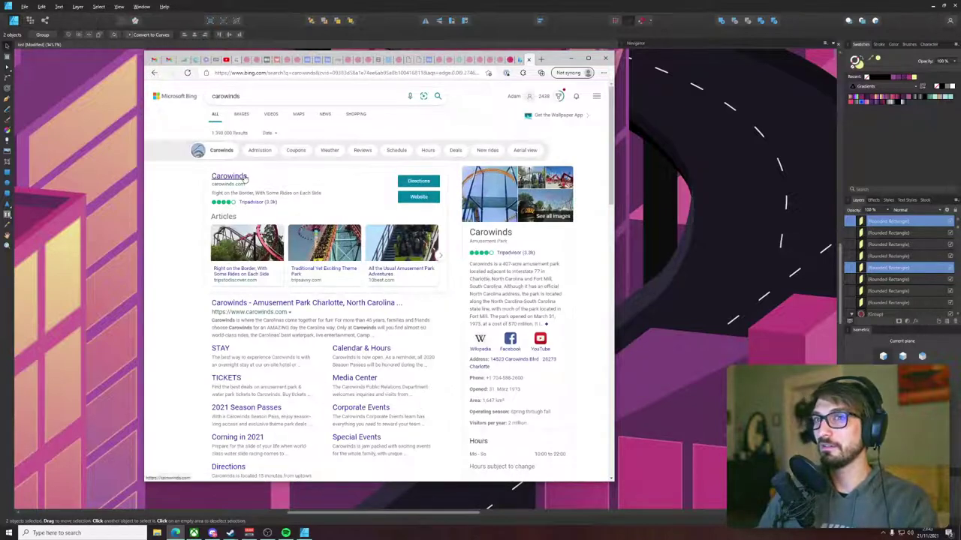
pyautogui.click(242, 115)
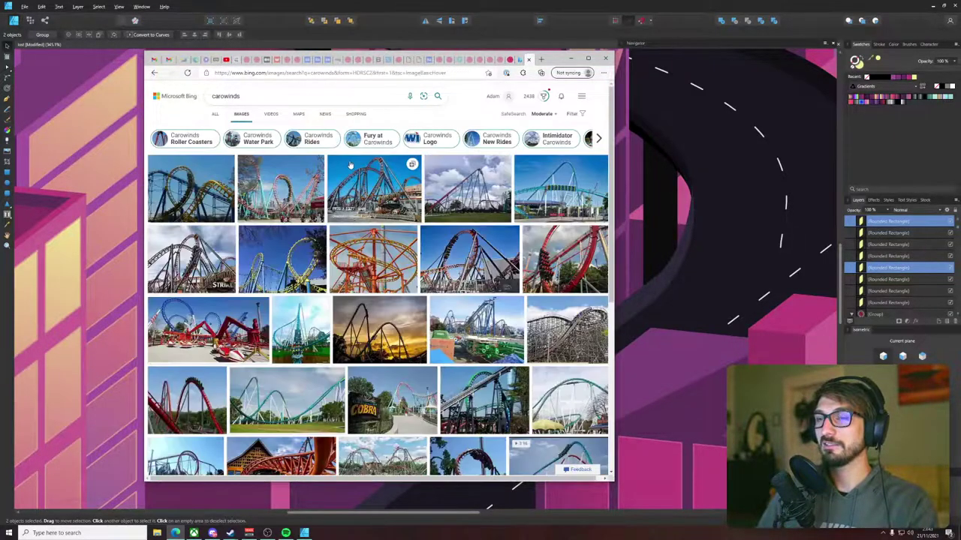
# - Browse the Carowinds images, view the wooden roller coaster photo, and check the related Afterburn search before returning to the results
pyautogui.scroll(-1, 512, 197)
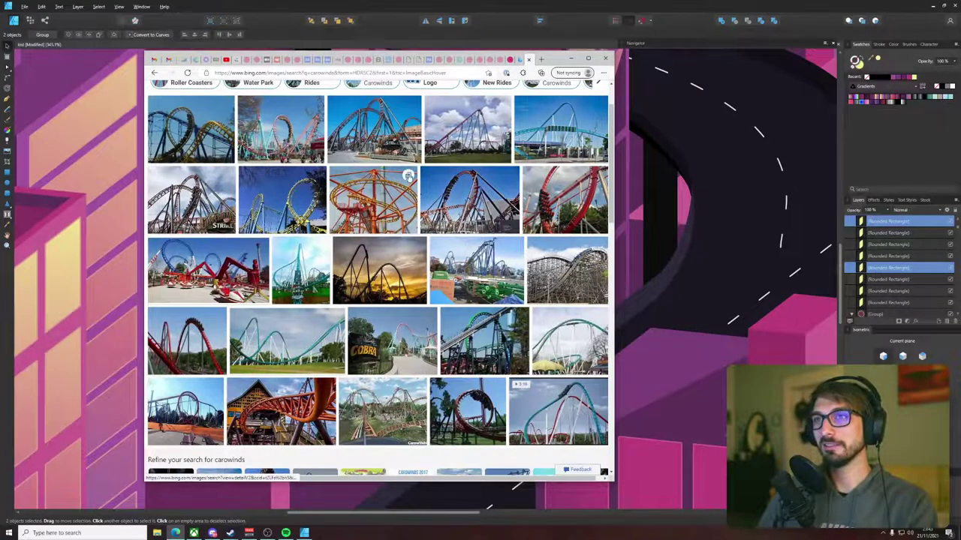
pyautogui.scroll(-2, 526, 154)
pyautogui.click(553, 157)
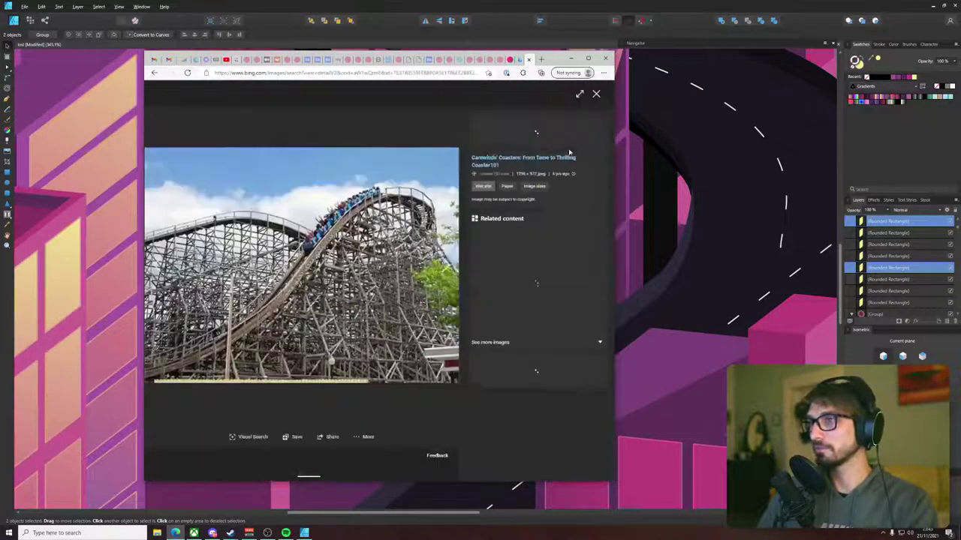
pyautogui.click(596, 92)
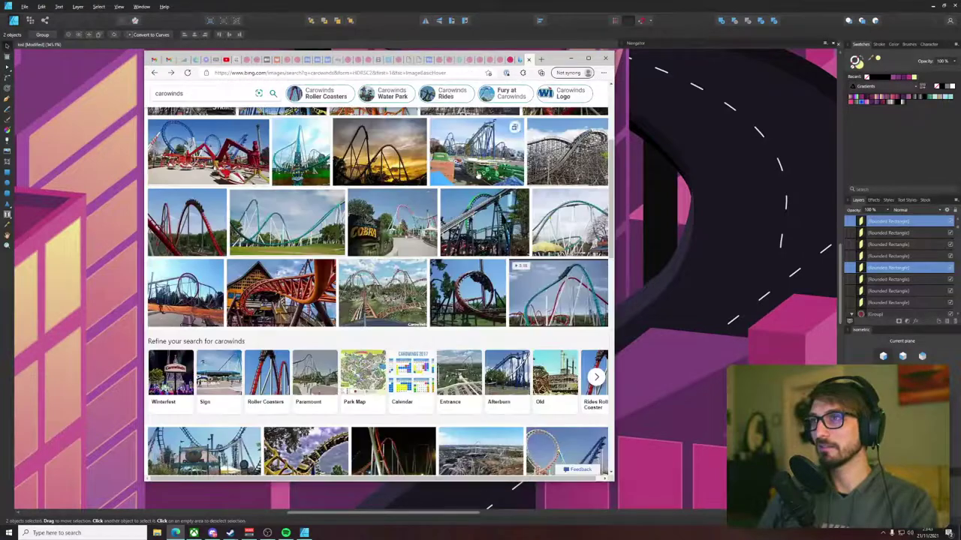
pyautogui.scroll(-2, 331, 235)
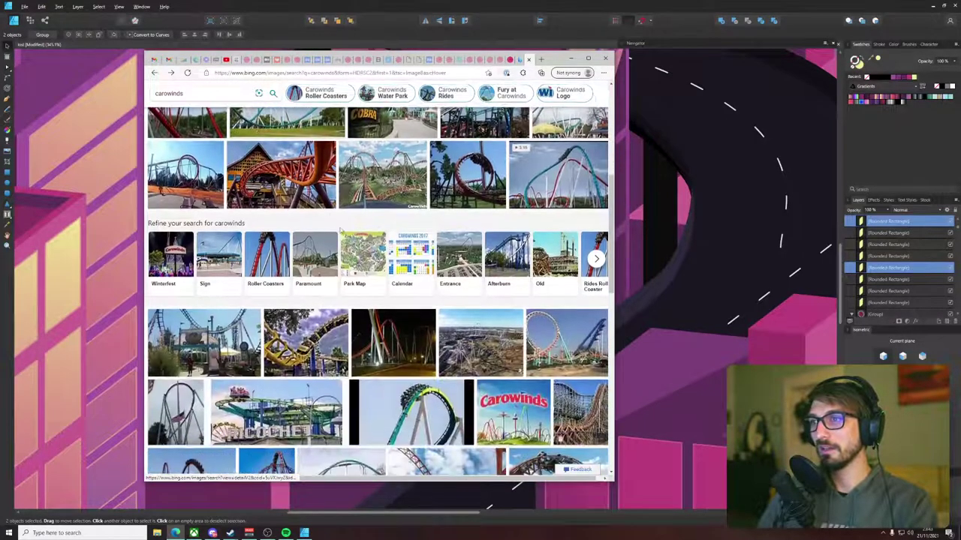
pyautogui.click(508, 257)
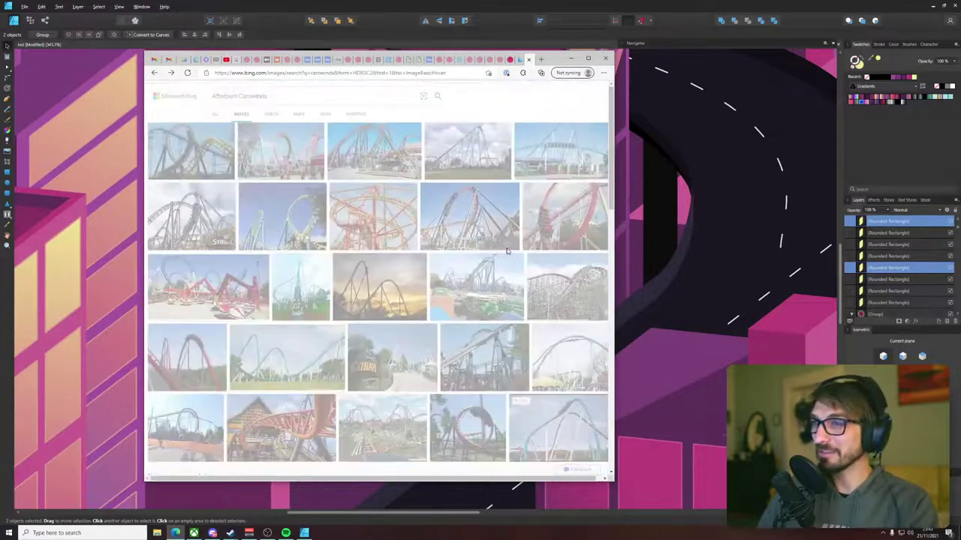
pyautogui.click(155, 73)
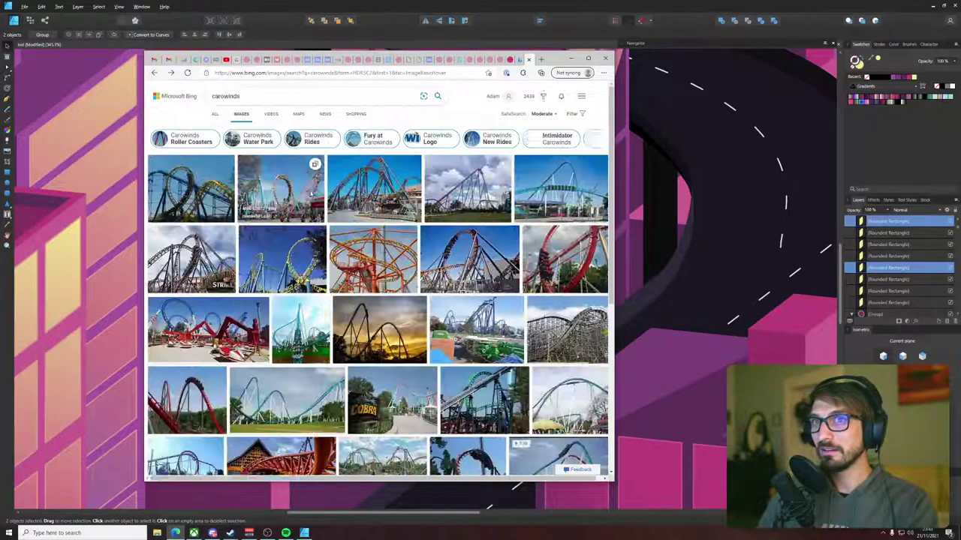
# - Look through the further Carowinds image results and related searches for roller coaster references
pyautogui.scroll(-5, 375, 301)
pyautogui.scroll(-3, 309, 193)
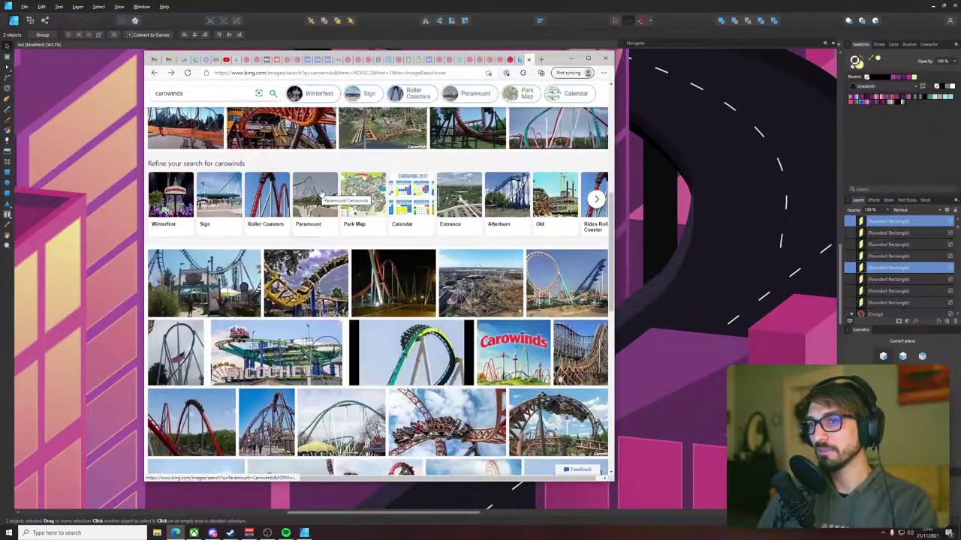
pyautogui.scroll(-4, 321, 193)
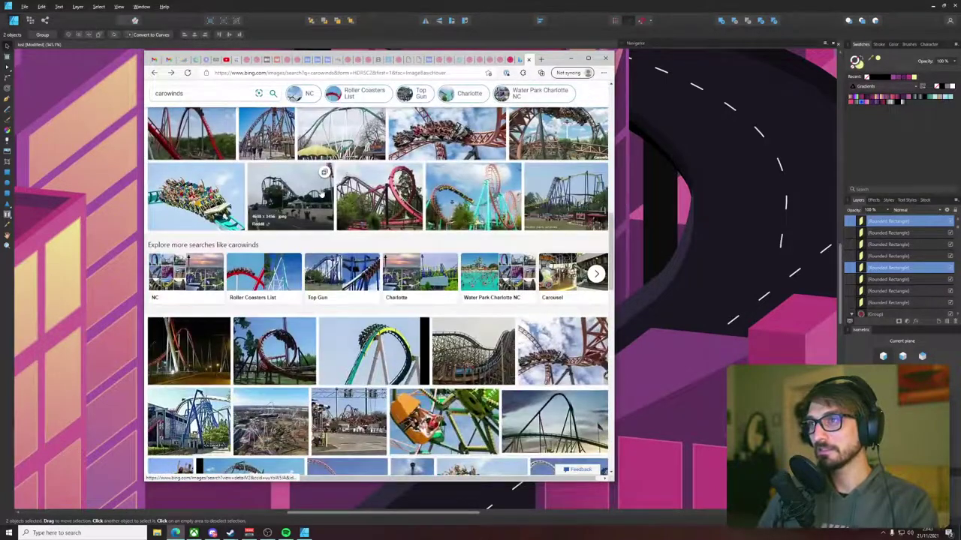
pyautogui.scroll(2, 321, 194)
pyautogui.scroll(-3, 321, 193)
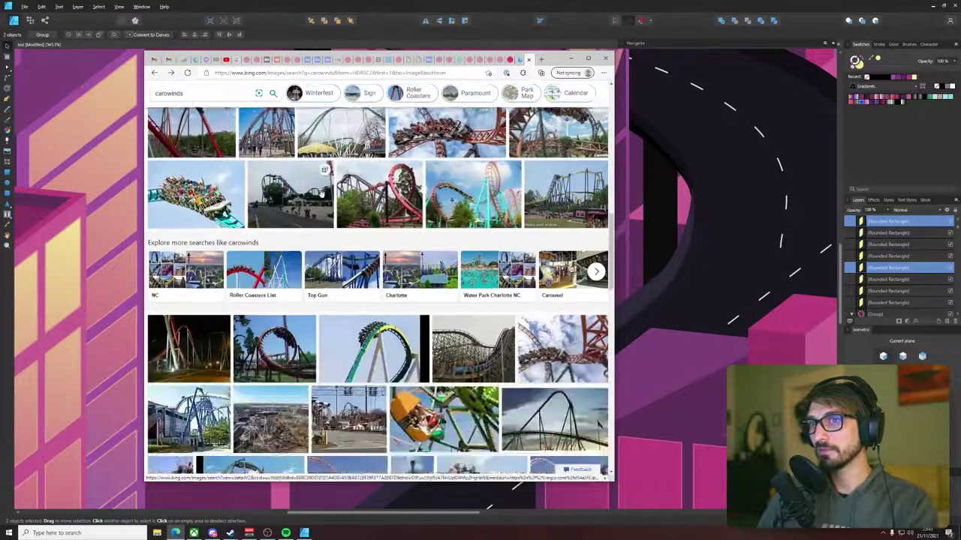
pyautogui.scroll(3, 320, 193)
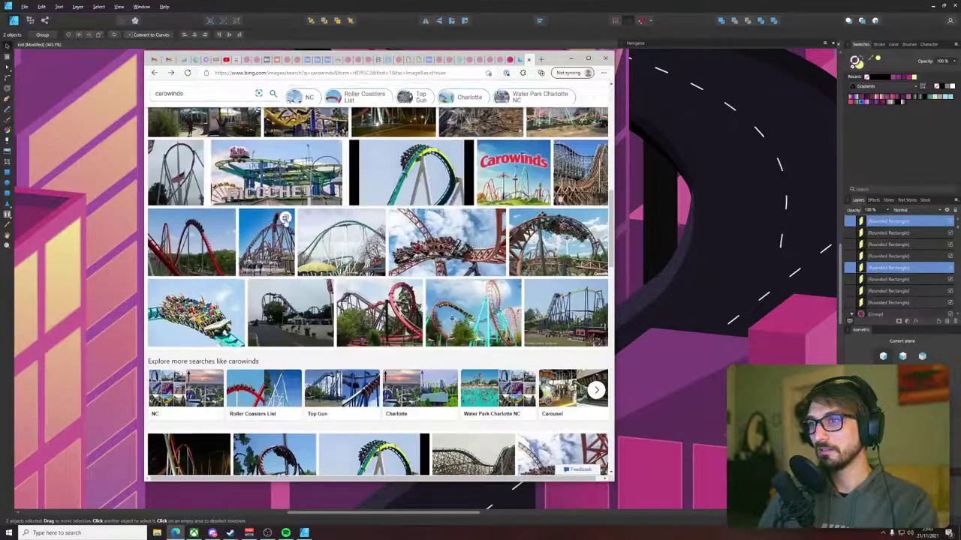
pyautogui.scroll(-2, 323, 184)
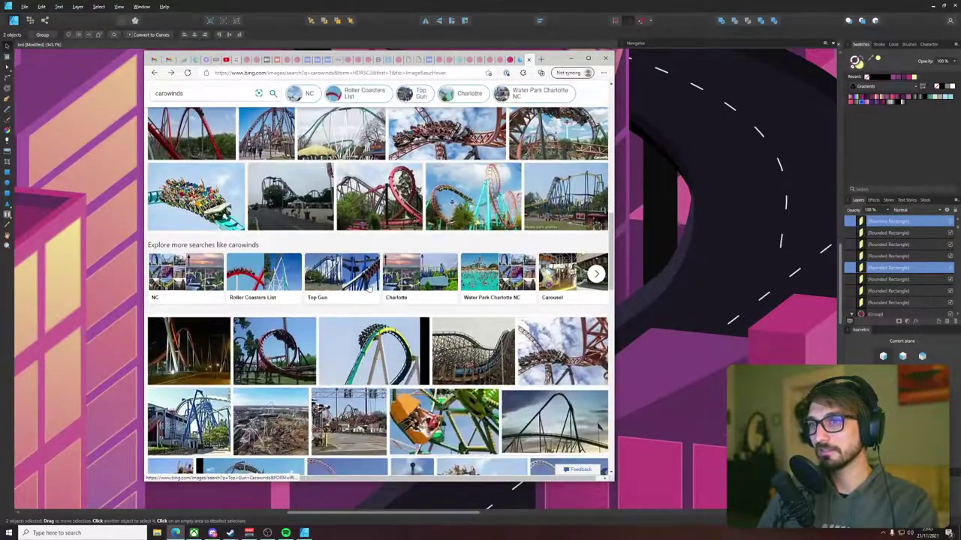
# - Open the related Top Gun image search, skim its results, and view the blue Afterburn coaster photo enlarged before closing it
pyautogui.click(332, 262)
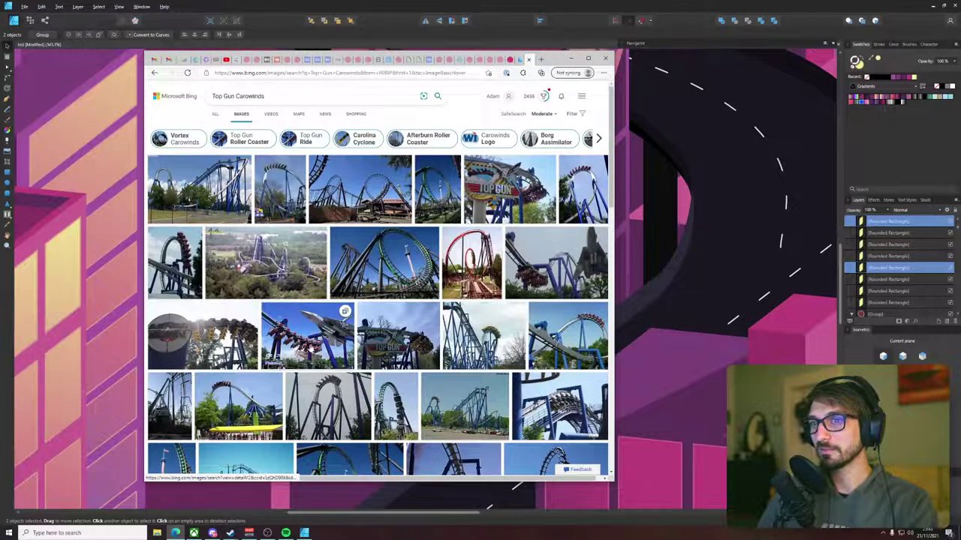
pyautogui.scroll(-3, 333, 350)
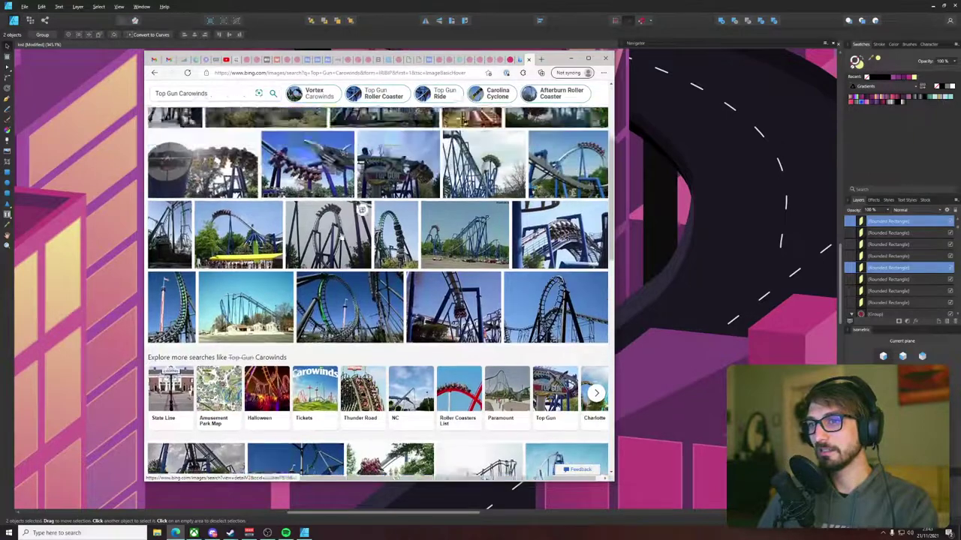
pyautogui.scroll(3, 341, 237)
pyautogui.click(204, 195)
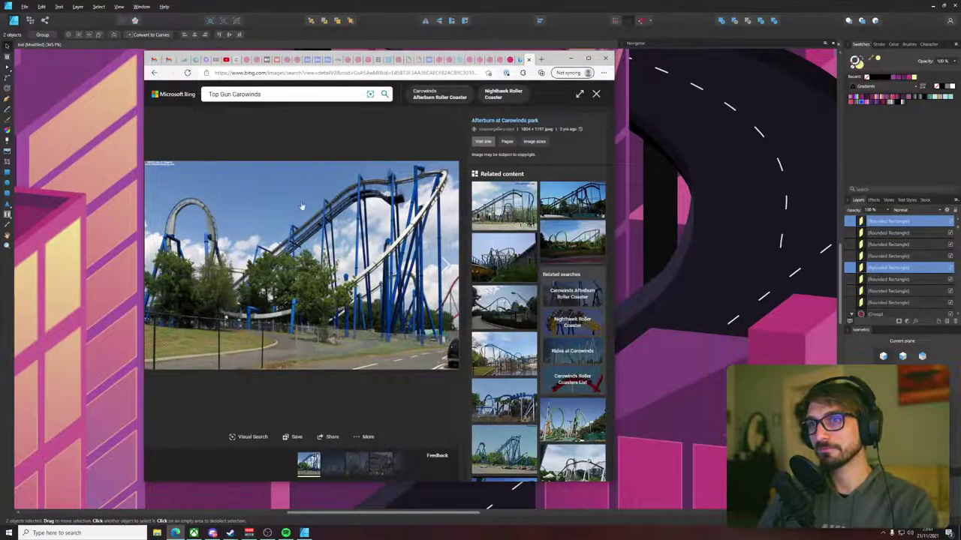
pyautogui.click(596, 94)
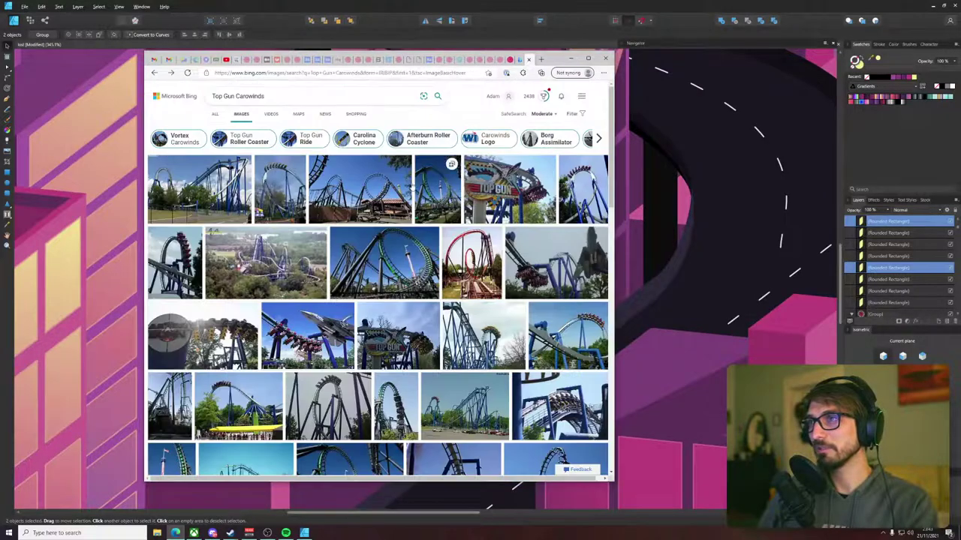
# - Skim the remaining Top Gun Carowinds images, close the search tab, and return to the illustration
pyautogui.scroll(-10, 358, 213)
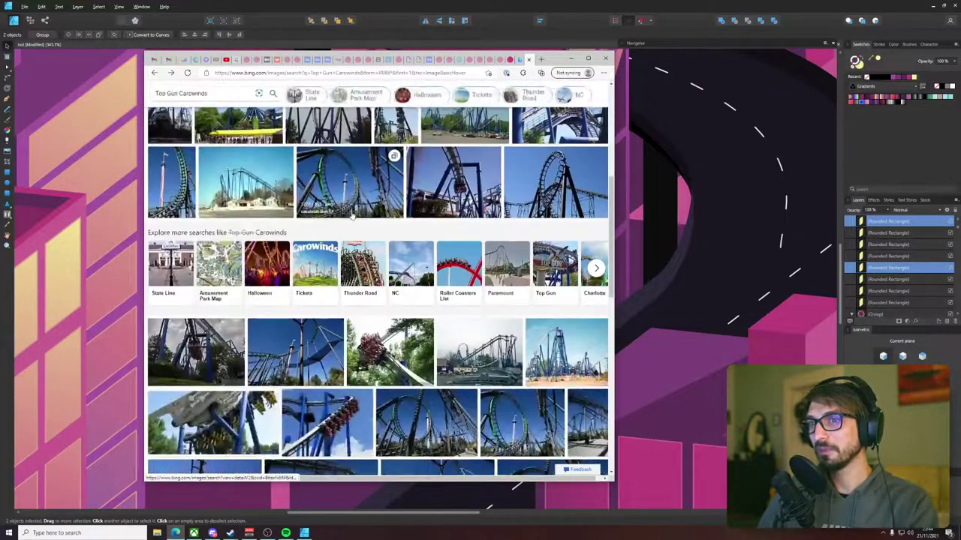
pyautogui.scroll(-10, 357, 216)
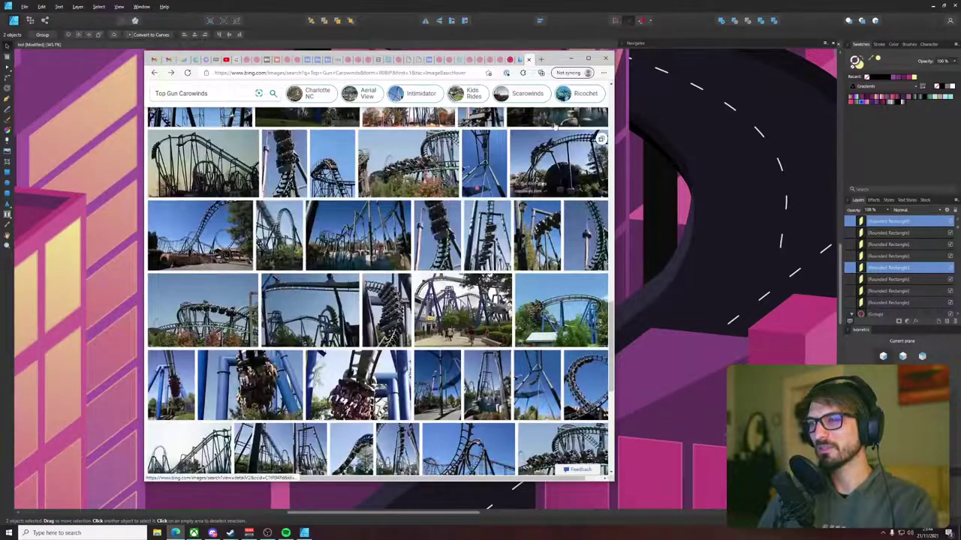
pyautogui.scroll(-10, 542, 157)
pyautogui.click(528, 59)
pyautogui.click(605, 4)
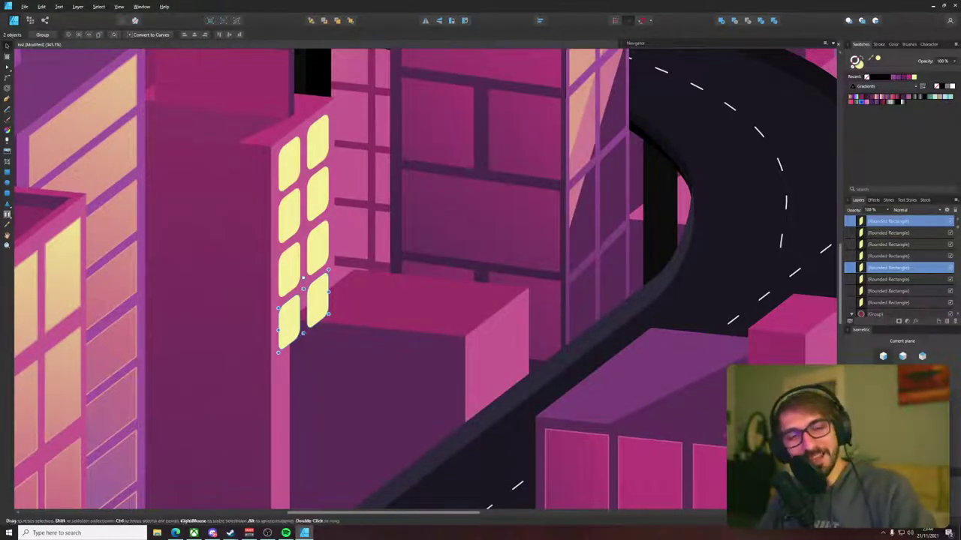
# - Duplicate the lowest pair of yellow windows repeatedly down the tower's side wall until the rows reach the road
pyautogui.click(304, 324)
pyautogui.keyDown('shift'); pyautogui.click(296, 327); pyautogui.keyUp('shift')
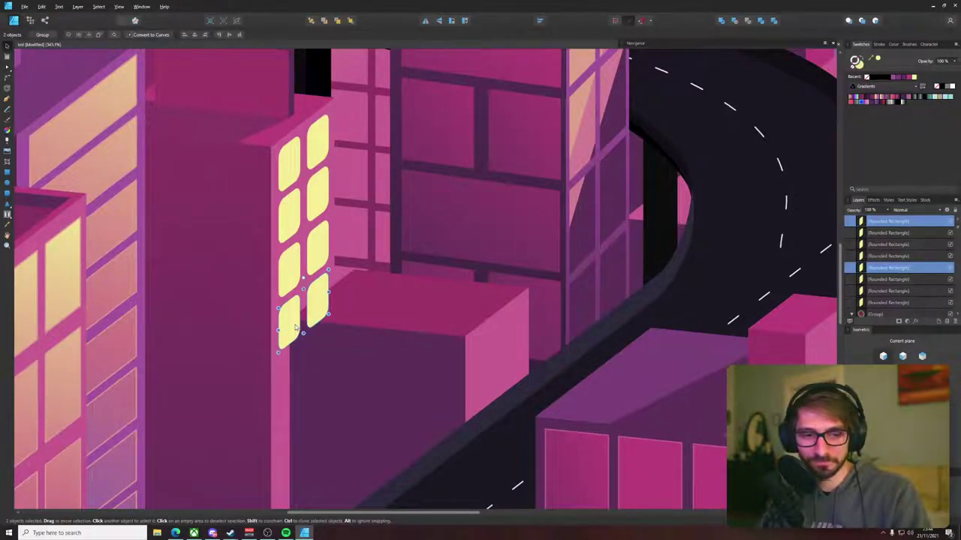
pyautogui.moveTo(291, 324); pyautogui.dragTo(291, 483)
pyautogui.scroll(-5, 296, 478)
pyautogui.moveTo(293, 301); pyautogui.dragTo(296, 360)
pyautogui.hotkey('ctrl', 'j')
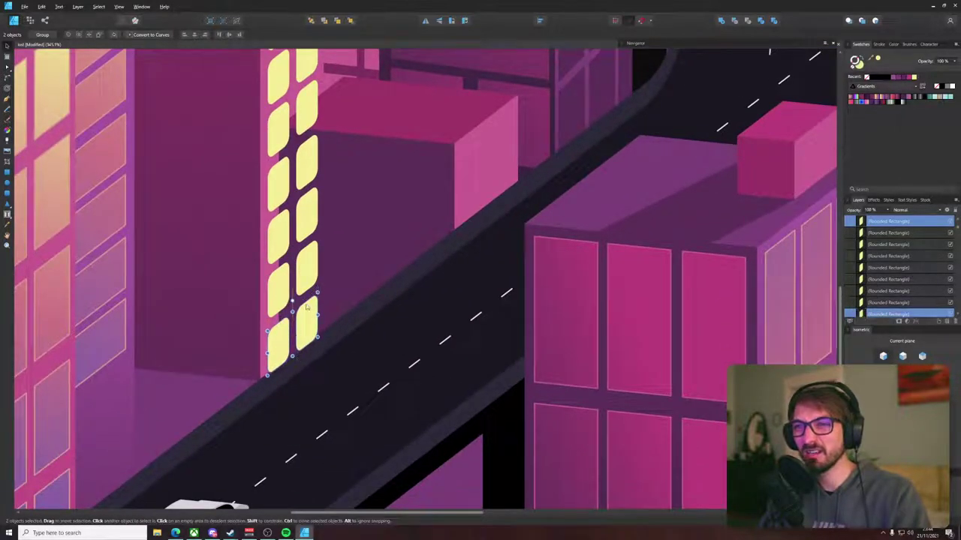
# - Delete the four lowest windows of the outer column, which extend past the tower's wall
pyautogui.click(308, 279)
pyautogui.keyDown('shift'); pyautogui.click(310, 314); pyautogui.keyUp('shift')
pyautogui.keyDown('shift'); pyautogui.click(307, 220); pyautogui.keyUp('shift')
pyautogui.keyDown('shift'); pyautogui.click(309, 164); pyautogui.keyUp('shift')
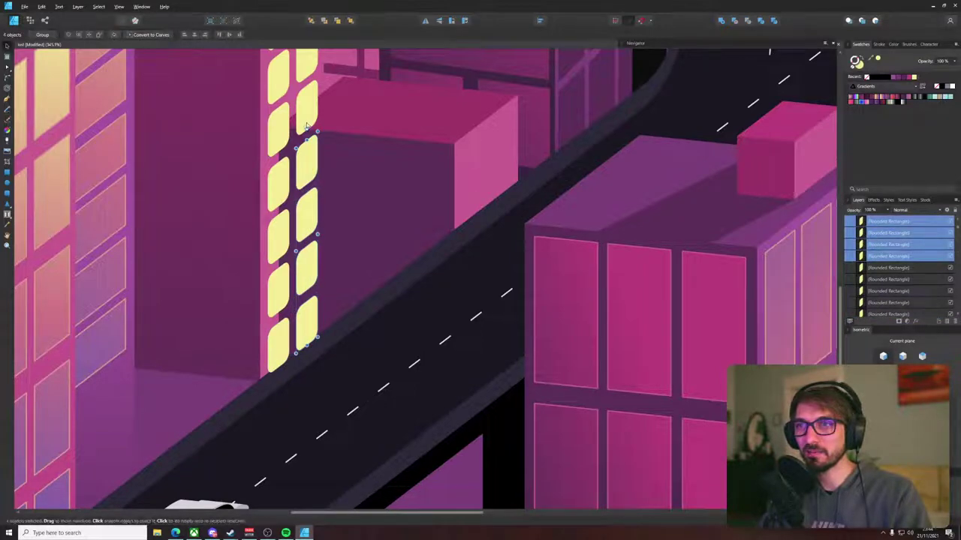
pyautogui.press('Delete')
# - Select all the yellow windows on the narrow tower's side wall and undo their deletion
pyautogui.click(279, 346)
pyautogui.keyDown('shift'); pyautogui.click(278, 292); pyautogui.keyUp('shift')
pyautogui.keyDown('shift'); pyautogui.click(280, 233); pyautogui.keyUp('shift')
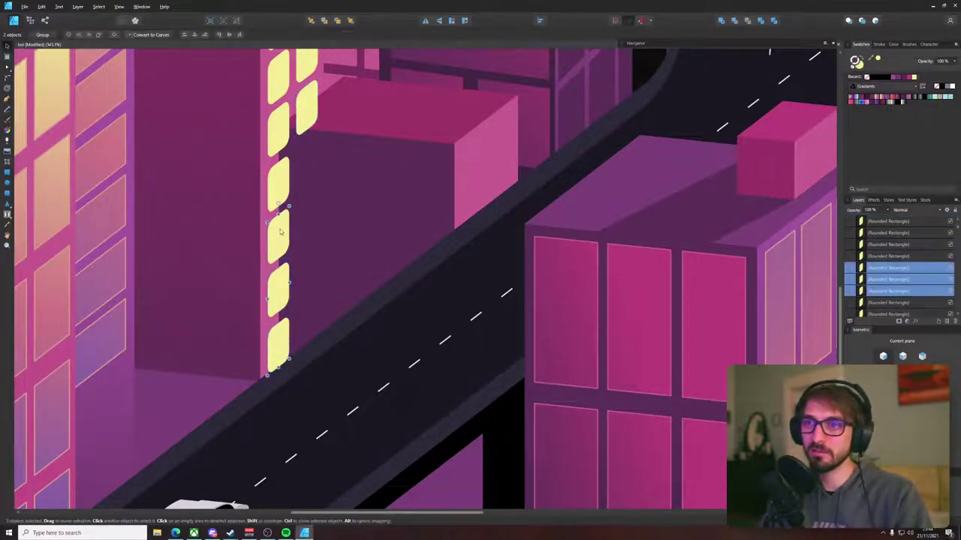
pyautogui.keyDown('shift'); pyautogui.click(280, 199); pyautogui.keyUp('shift')
pyautogui.moveTo(289, 184); pyautogui.dragTo(280, 349)
pyautogui.keyDown('shift'); pyautogui.click(274, 291); pyautogui.keyUp('shift')
pyautogui.keyDown('shift'); pyautogui.click(299, 281); pyautogui.keyUp('shift')
pyautogui.keyDown('shift'); pyautogui.click(298, 228); pyautogui.keyUp('shift')
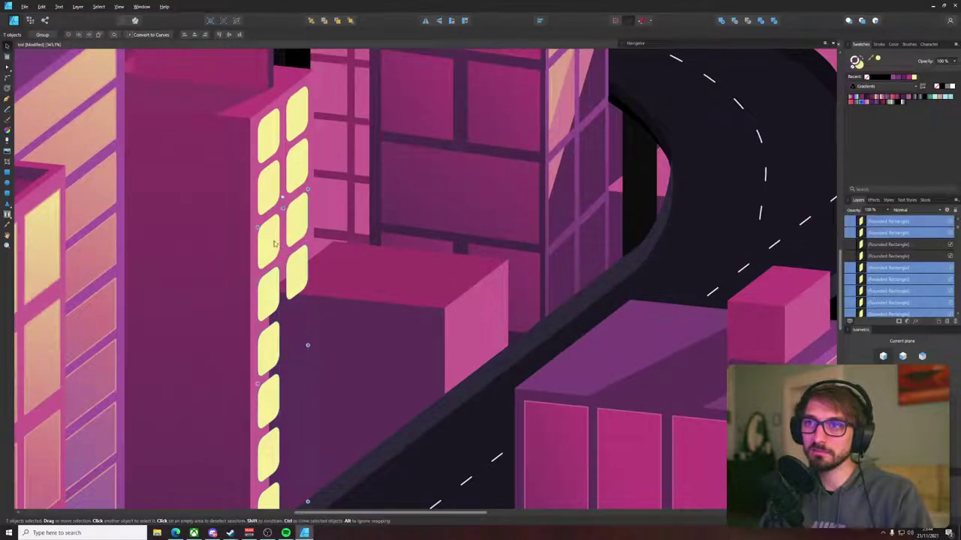
pyautogui.keyDown('shift'); pyautogui.click(269, 139); pyautogui.keyUp('shift')
pyautogui.keyDown('shift'); pyautogui.click(291, 132); pyautogui.keyUp('shift')
pyautogui.press('Delete')
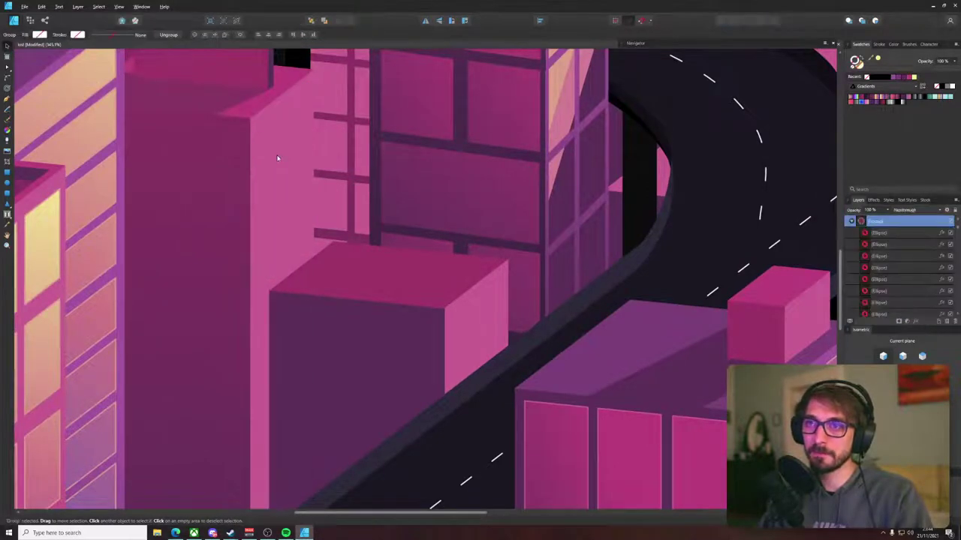
pyautogui.hotkey('ctrl', 'z')
# - Fill the selected tower windows with the yellow-pink-blue gradient swatch and run the gradient down the side wall
pyautogui.scroll(-2, 397, 111)
pyautogui.moveTo(398, 112); pyautogui.dragTo(381, 210)
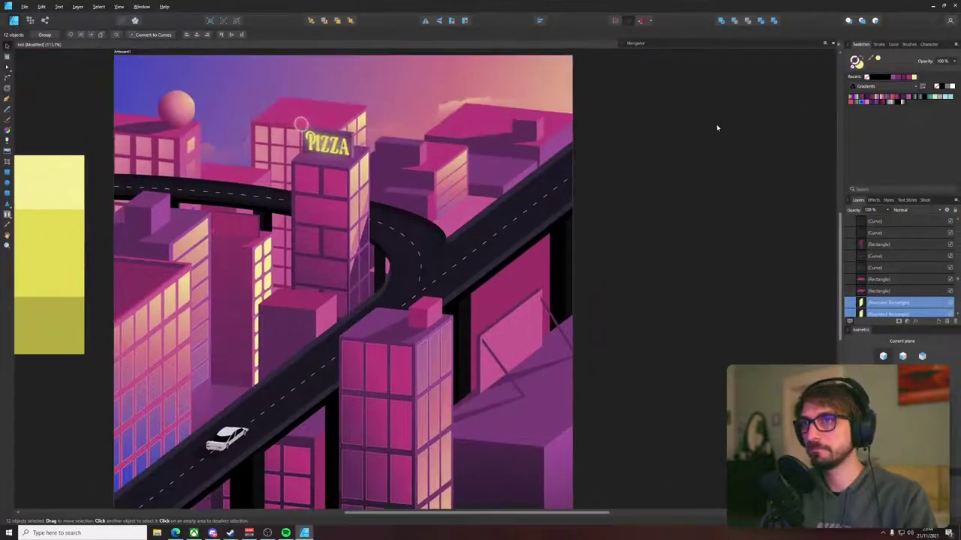
pyautogui.click(878, 99)
pyautogui.press('g')
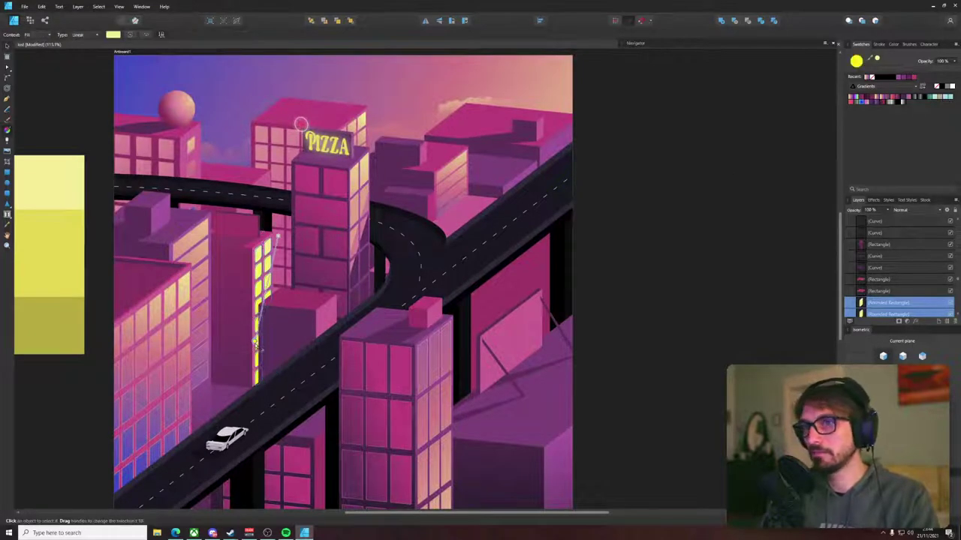
pyautogui.click(855, 99)
pyautogui.press('v')
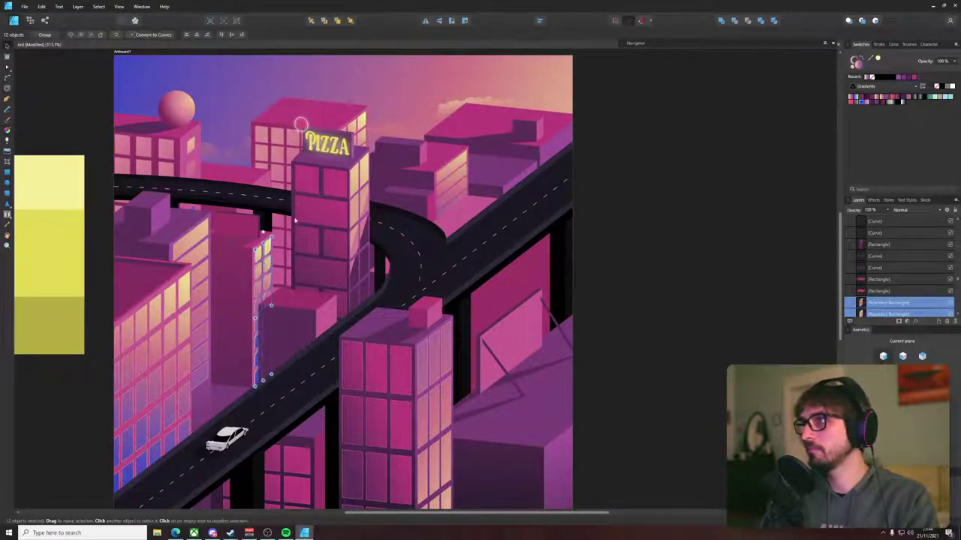
pyautogui.press('g')
pyautogui.moveTo(285, 220)
pyautogui.mouseDown()
pyautogui.moveTo(280, 337)
pyautogui.moveTo(271, 348)
pyautogui.mouseUp()
pyautogui.press('v')
pyautogui.click(628, 249)
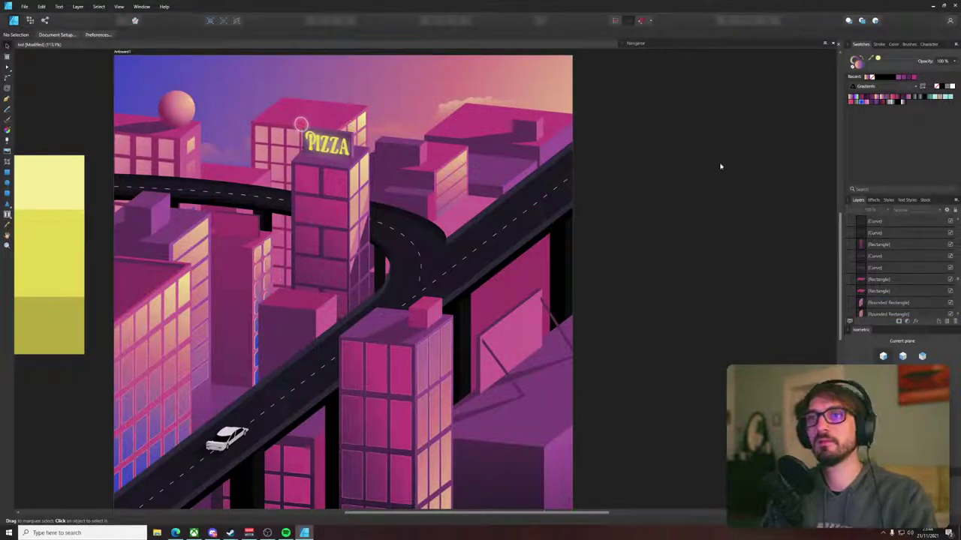
# - Reselect the narrow tower's windows and examine their fill and outline gradients up close
pyautogui.click(877, 44)
pyautogui.click(861, 45)
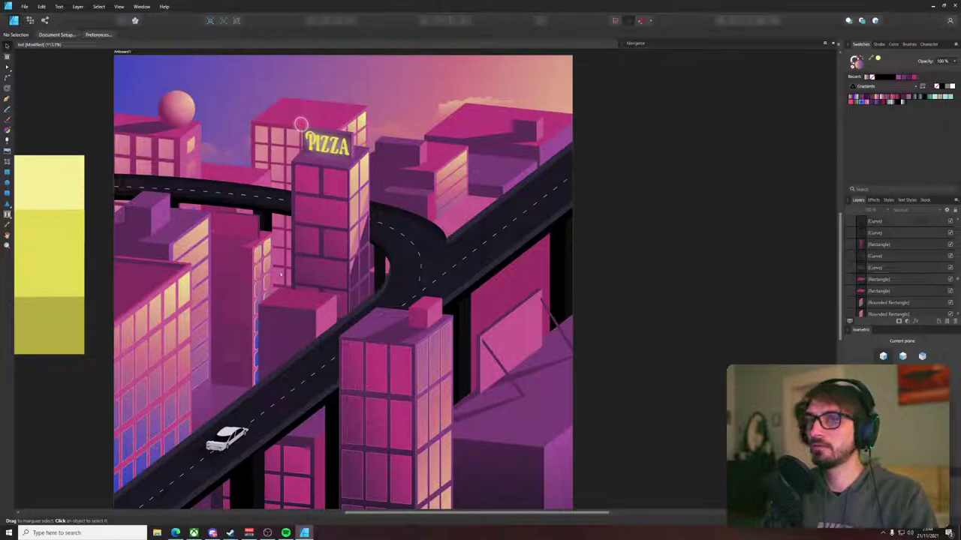
pyautogui.press('g')
pyautogui.click(273, 285)
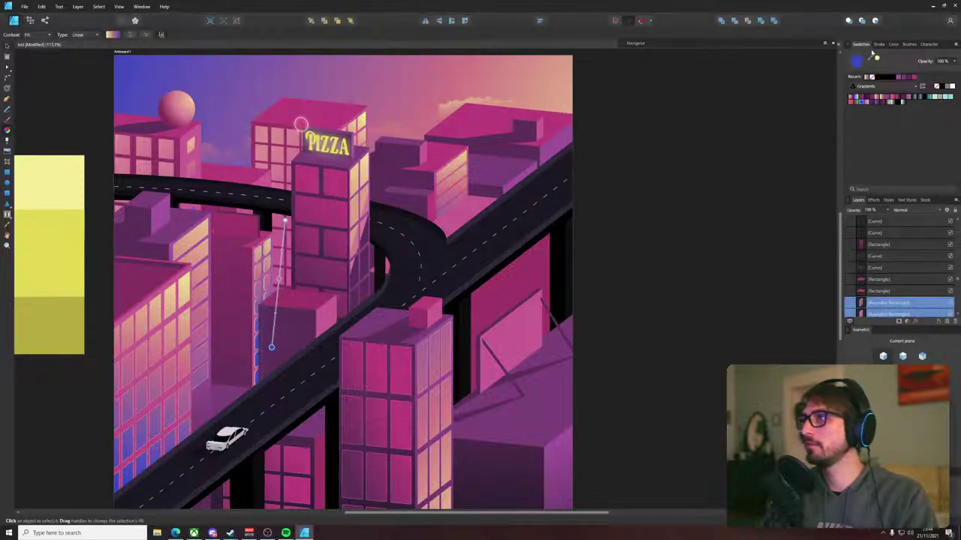
pyautogui.click(878, 45)
pyautogui.click(861, 45)
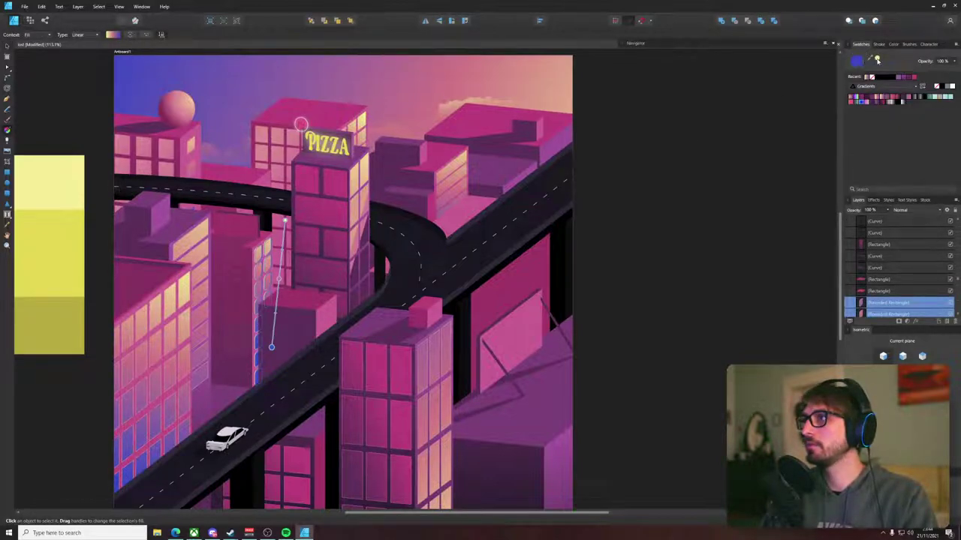
pyautogui.scroll(4, 225, 251)
pyautogui.moveTo(368, 237); pyautogui.dragTo(331, 443)
pyautogui.scroll(7, 318, 321)
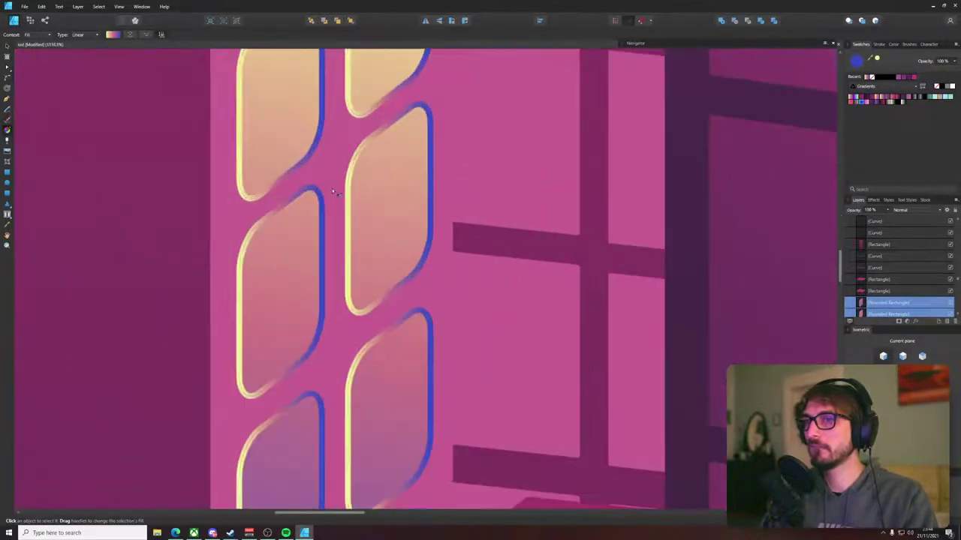
# - Redraw the gradient across the tower windows from above the top row down to the road, and deselect them
pyautogui.scroll(-12, 335, 193)
pyautogui.moveTo(371, 233); pyautogui.dragTo(378, 202)
pyautogui.moveTo(364, 150); pyautogui.dragTo(339, 271)
pyautogui.press('v')
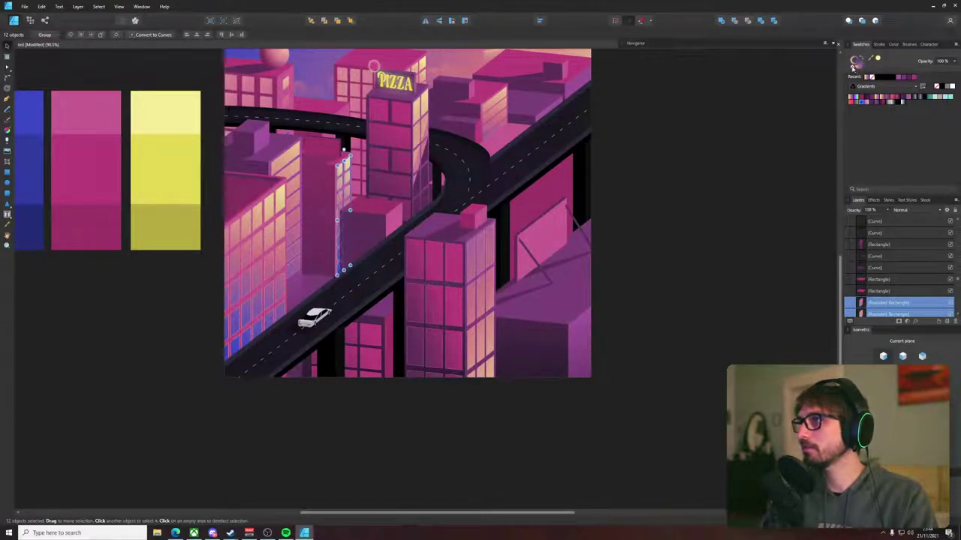
pyautogui.click(711, 119)
pyautogui.moveTo(434, 141); pyautogui.dragTo(395, 192)
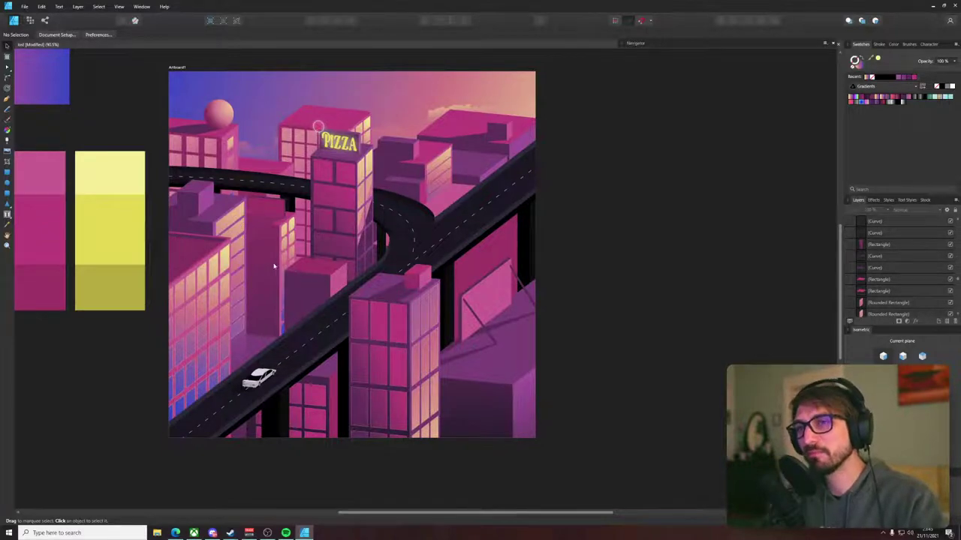
pyautogui.scroll(8, 277, 268)
pyautogui.scroll(-8, 323, 231)
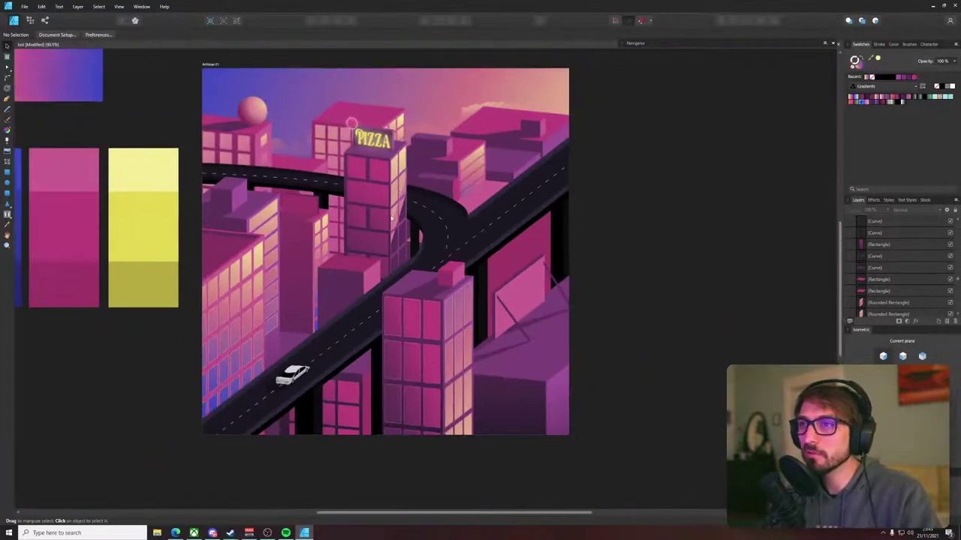
pyautogui.scroll(8, 284, 292)
pyautogui.scroll(2, 285, 292)
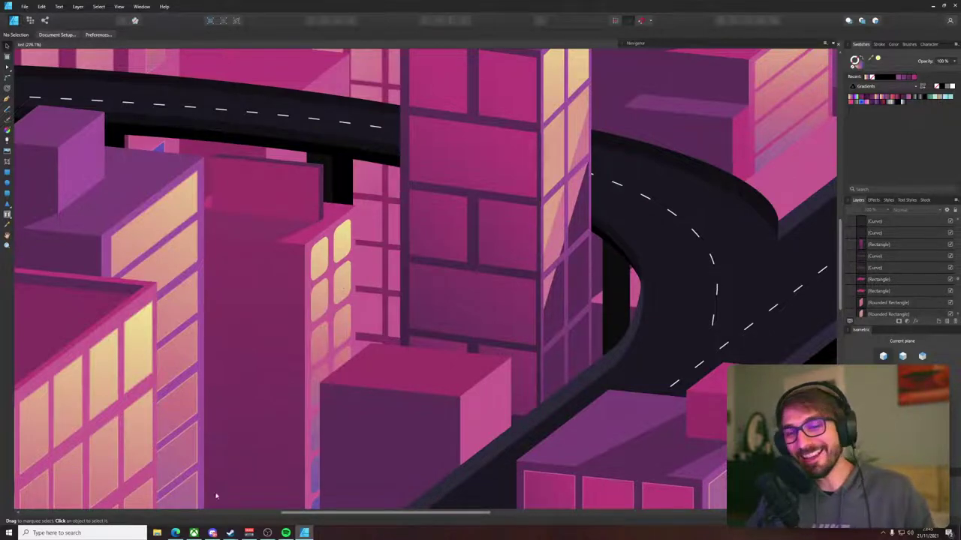
# - Switch to the browser and search Bing for "amusement park drop zone"
pyautogui.click(175, 533)
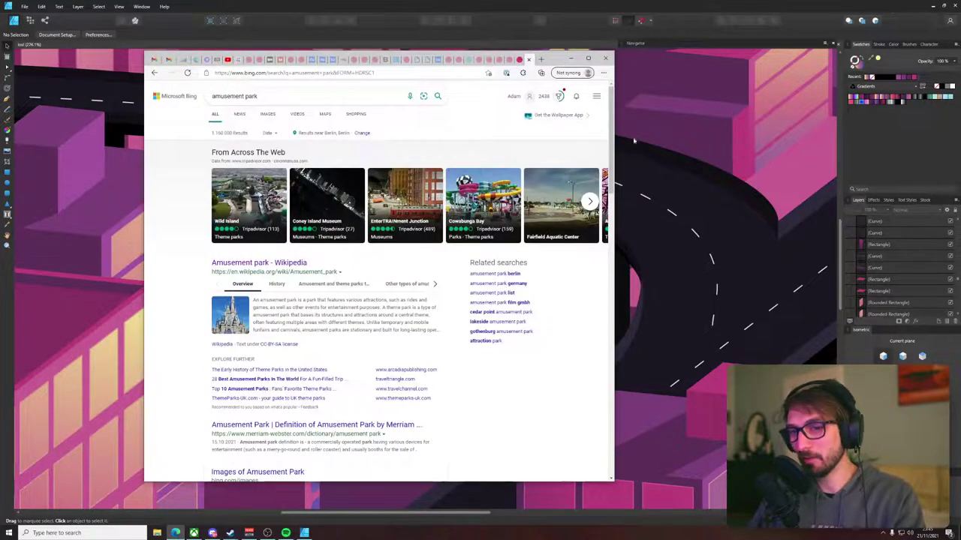
pyautogui.click(301, 94)
pyautogui.write('drop zone')
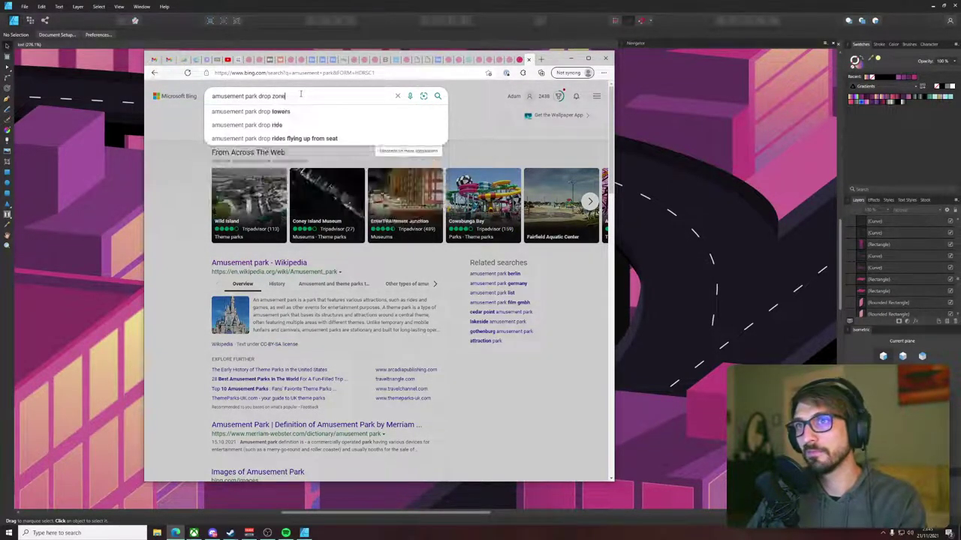
pyautogui.press('Return')
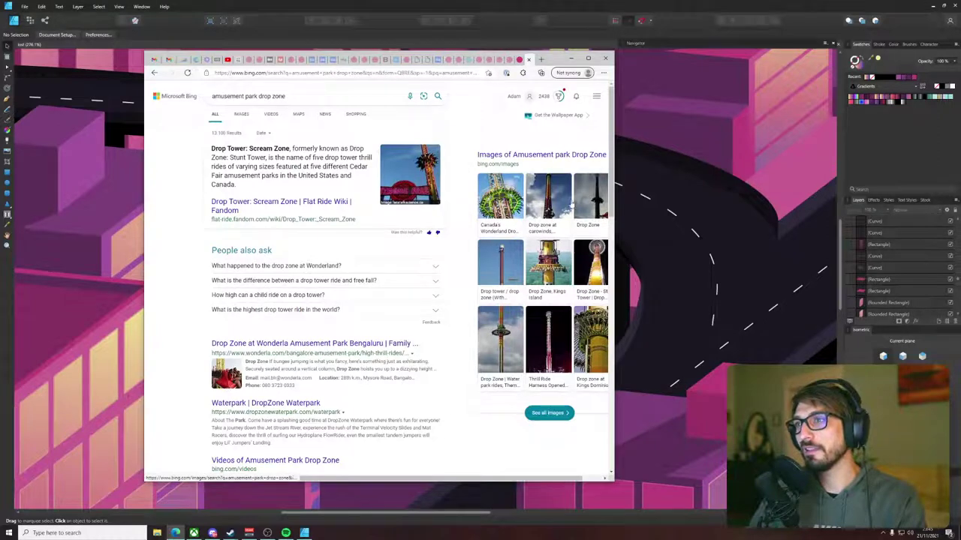
# - View the drop tower photo with the green ring of seats enlarged, close it, and skim the image results
pyautogui.click(513, 340)
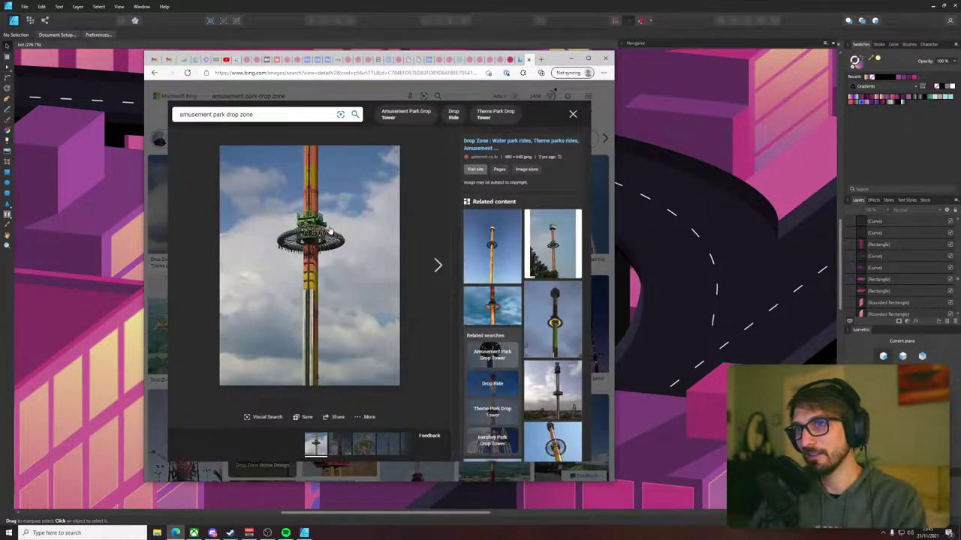
pyautogui.click(574, 115)
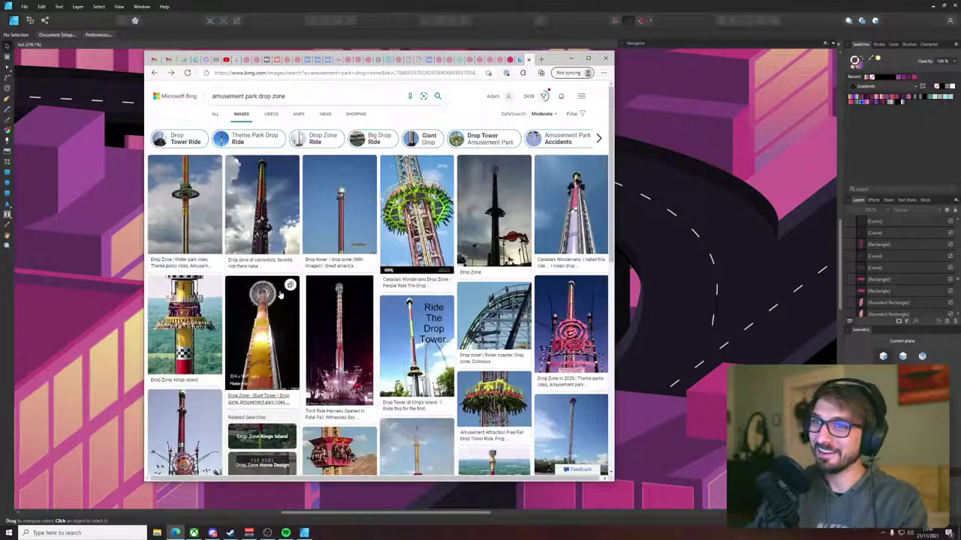
pyautogui.scroll(-1, 255, 304)
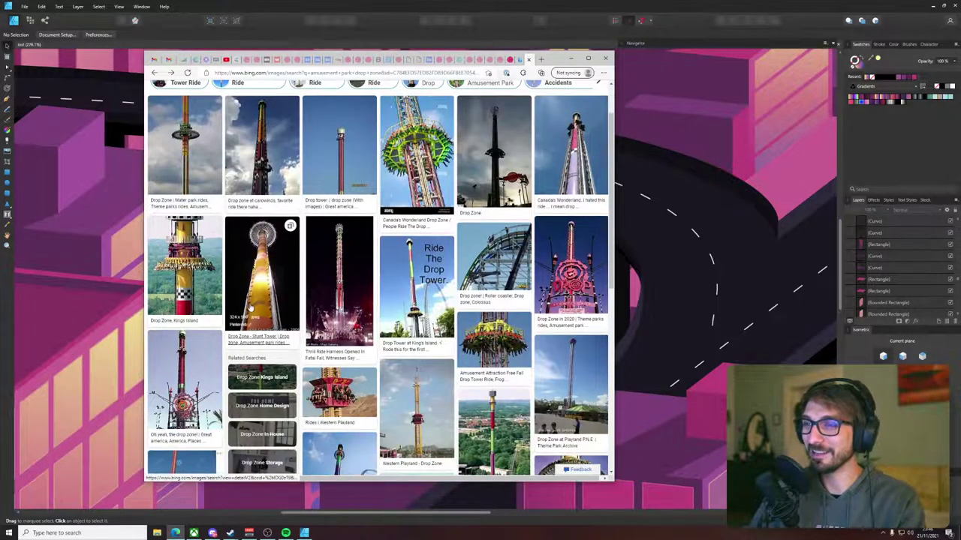
pyautogui.scroll(1, 276, 117)
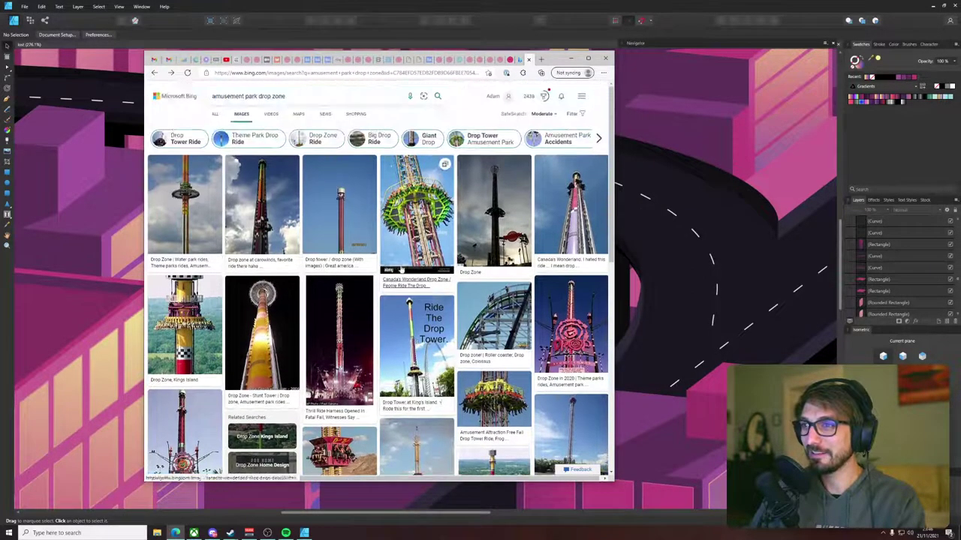
# - Play the video "Drop Zone at Kings Island - Kings Island Drop Tower" with the background music paused and the video's volume lowered
pyautogui.click(272, 115)
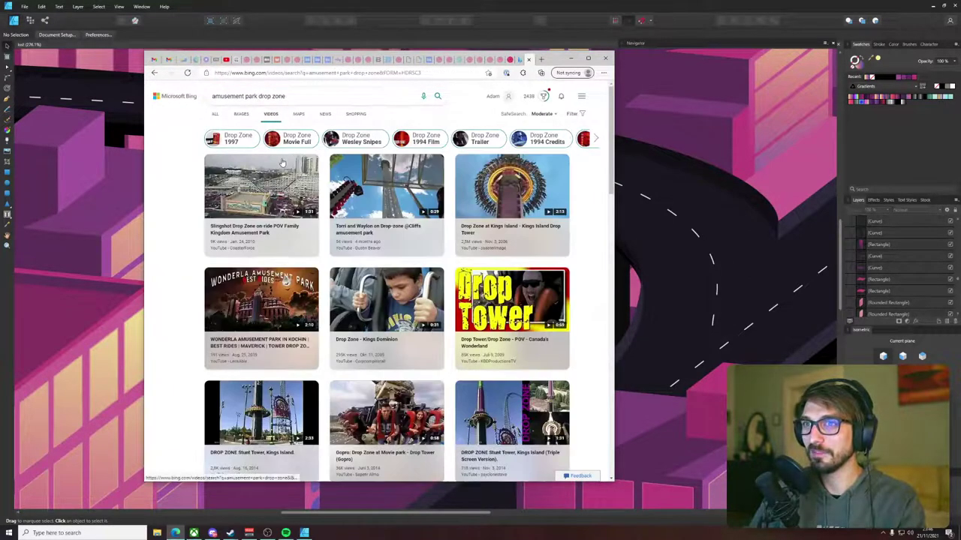
pyautogui.click(500, 177)
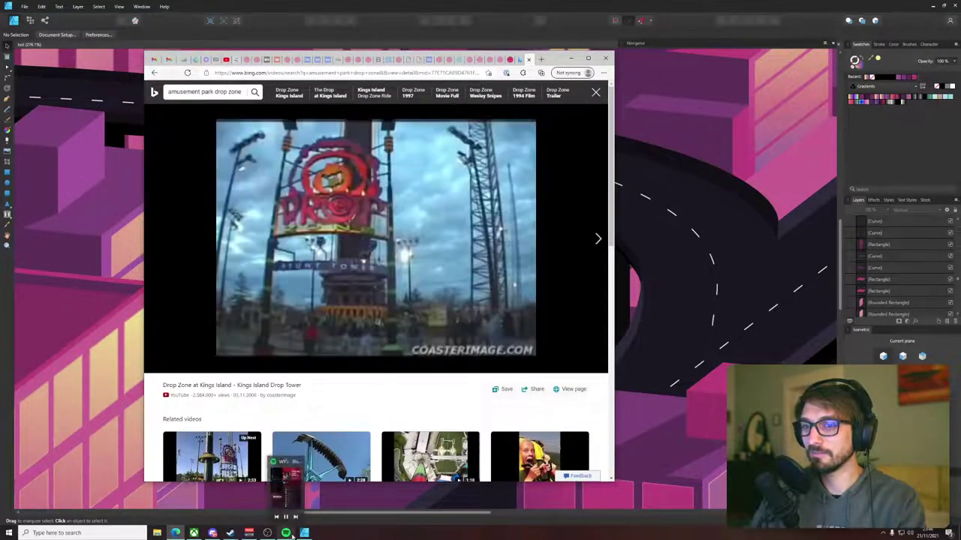
pyautogui.click(286, 518)
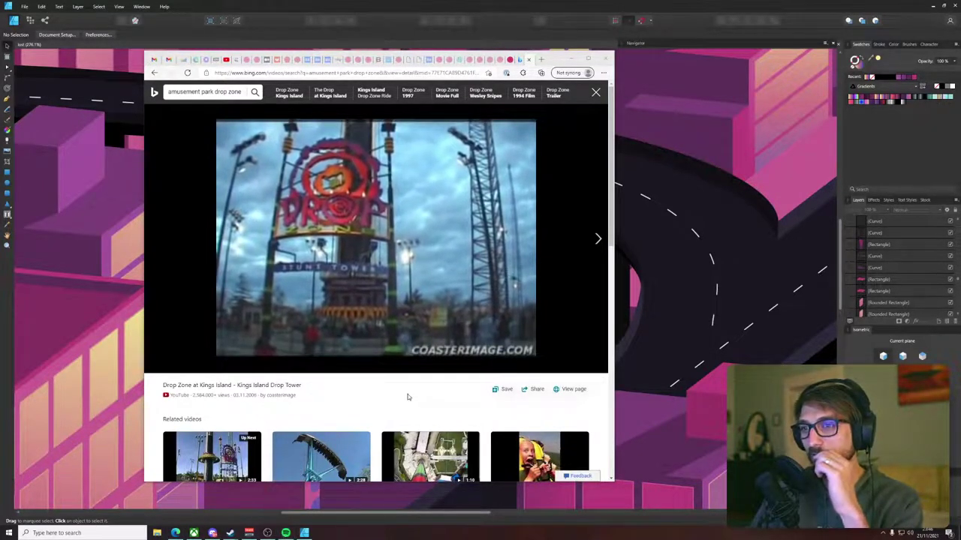
pyautogui.moveTo(372, 261)
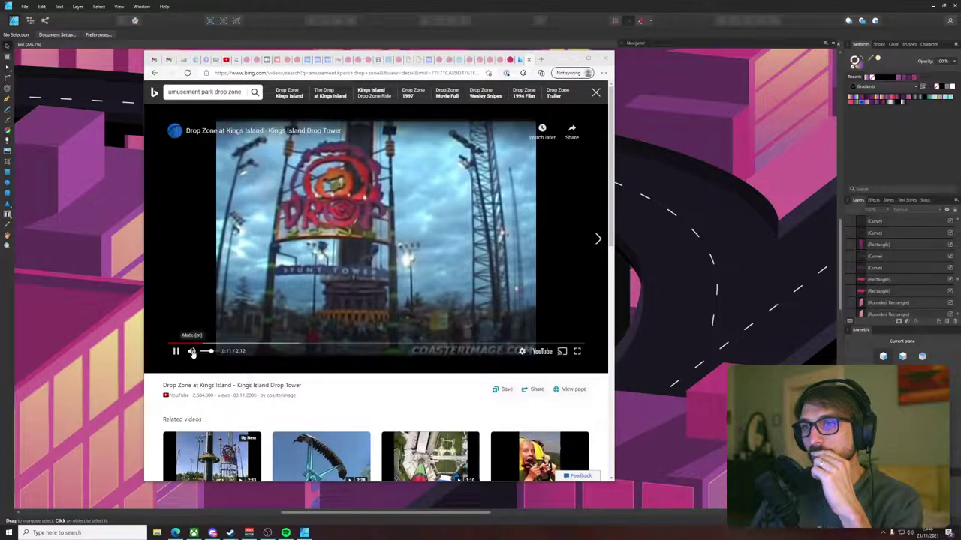
pyautogui.click(208, 351)
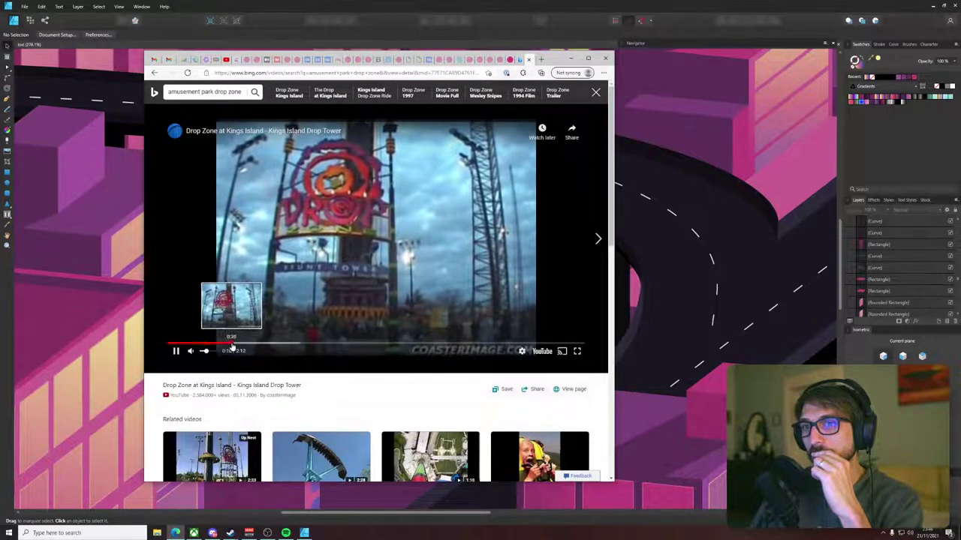
# - Skip ahead through the Kings Island video and watch the drop tower's ascent, fall and seating ring
pyautogui.click(232, 346)
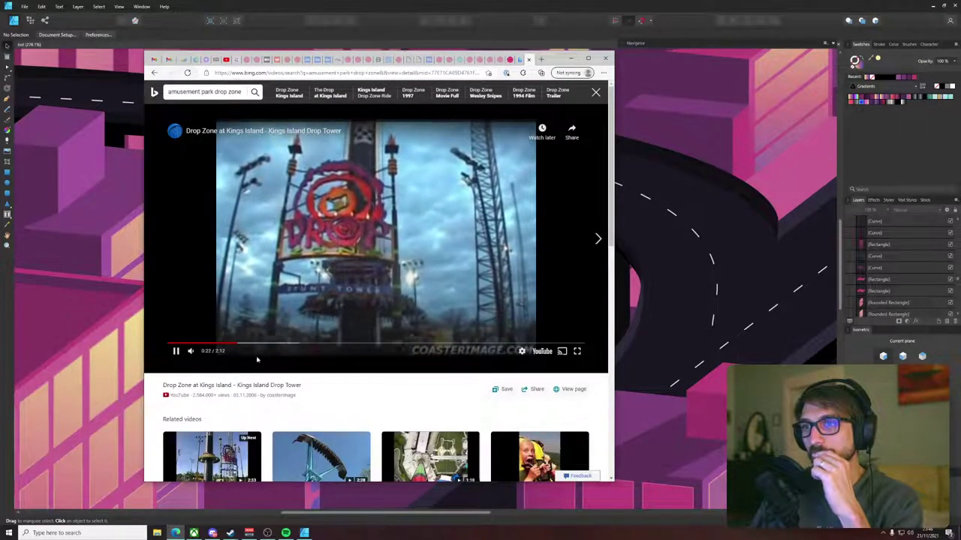
pyautogui.click(291, 346)
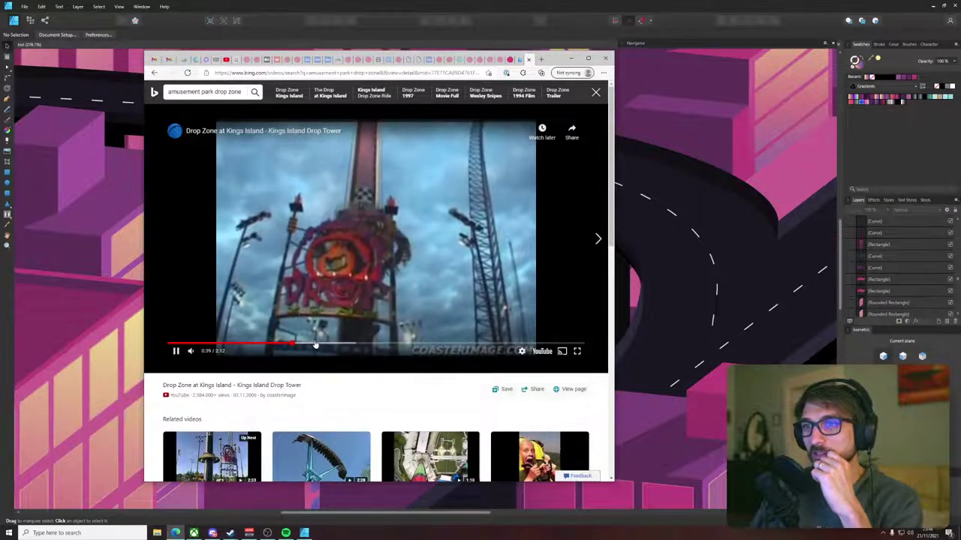
pyautogui.click(356, 344)
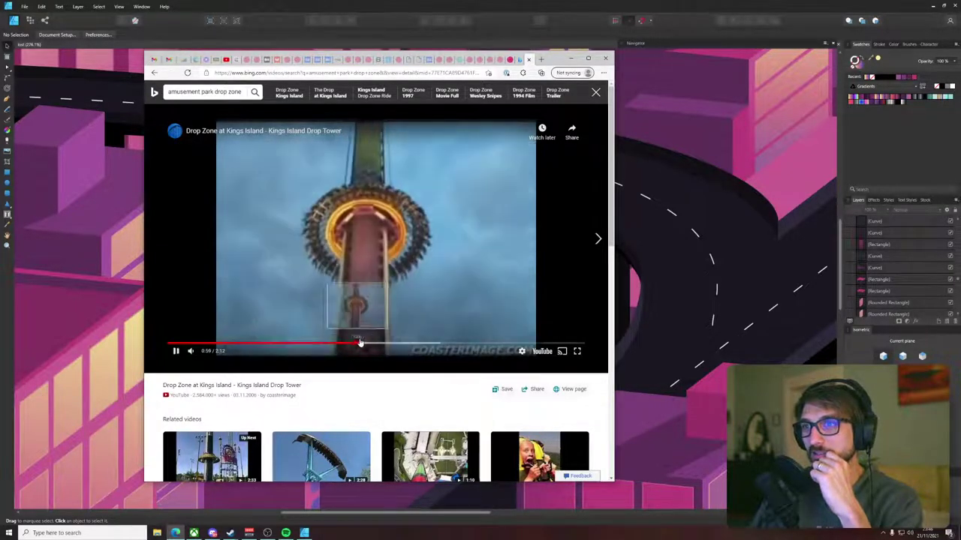
pyautogui.click(406, 344)
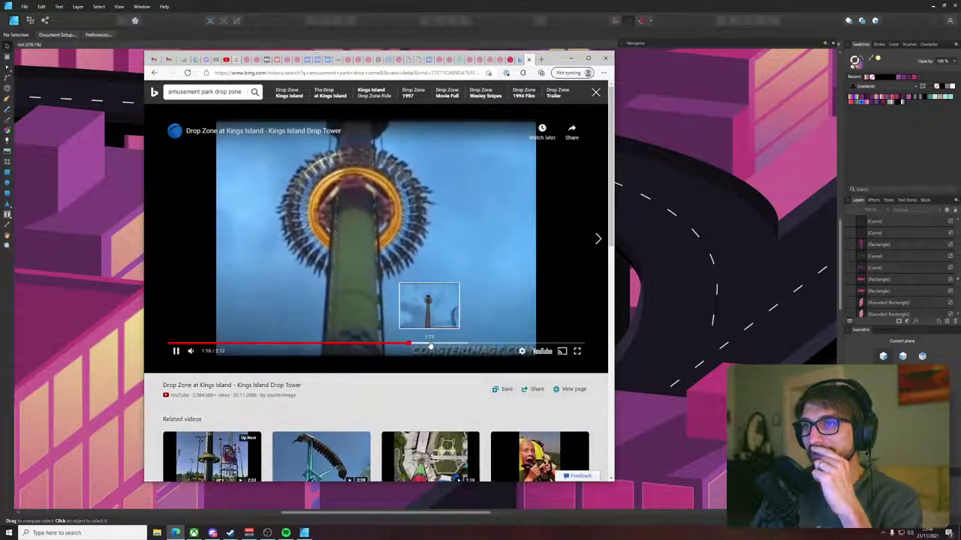
pyautogui.click(430, 346)
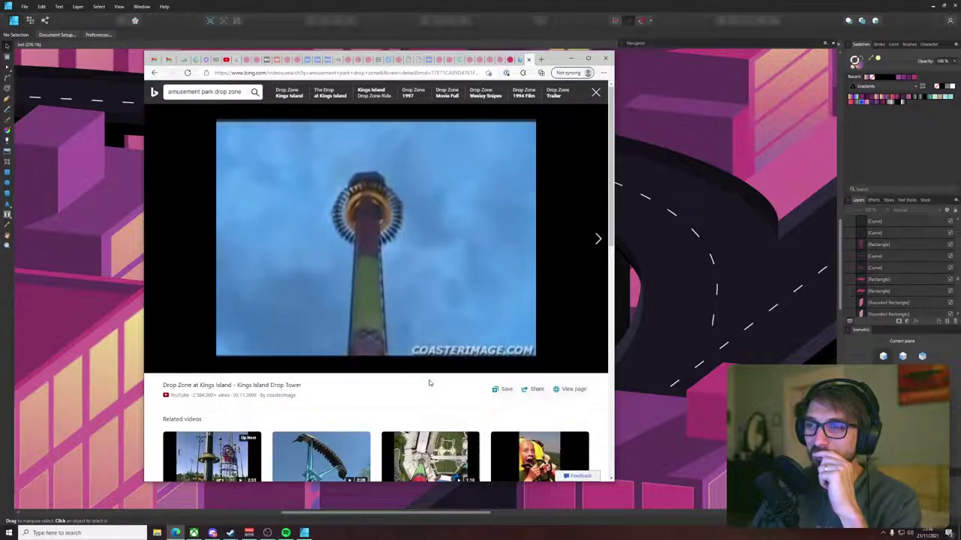
pyautogui.moveTo(445, 359)
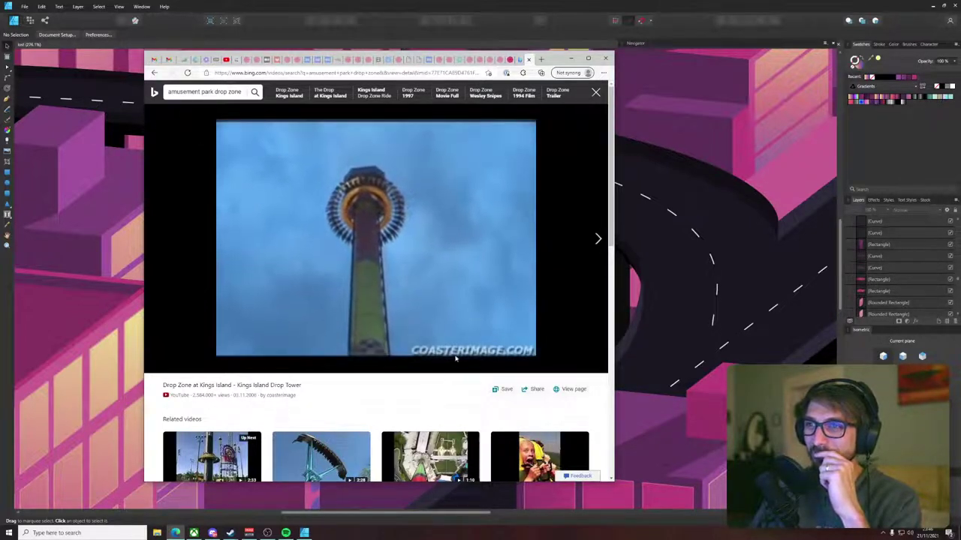
pyautogui.moveTo(477, 347)
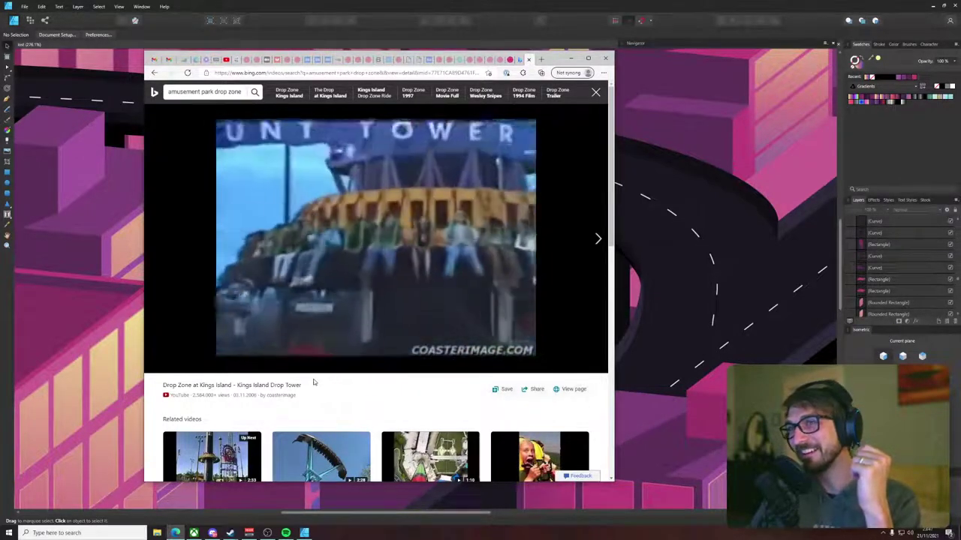
pyautogui.moveTo(433, 320)
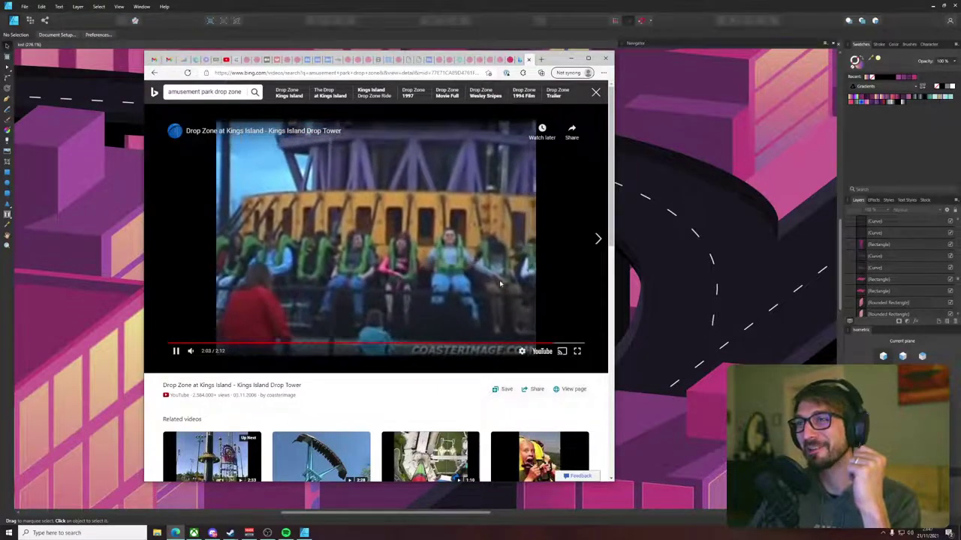
# - Pause the Kings Island video, resume the background music, and leave the video to return to the illustration
pyautogui.click(505, 275)
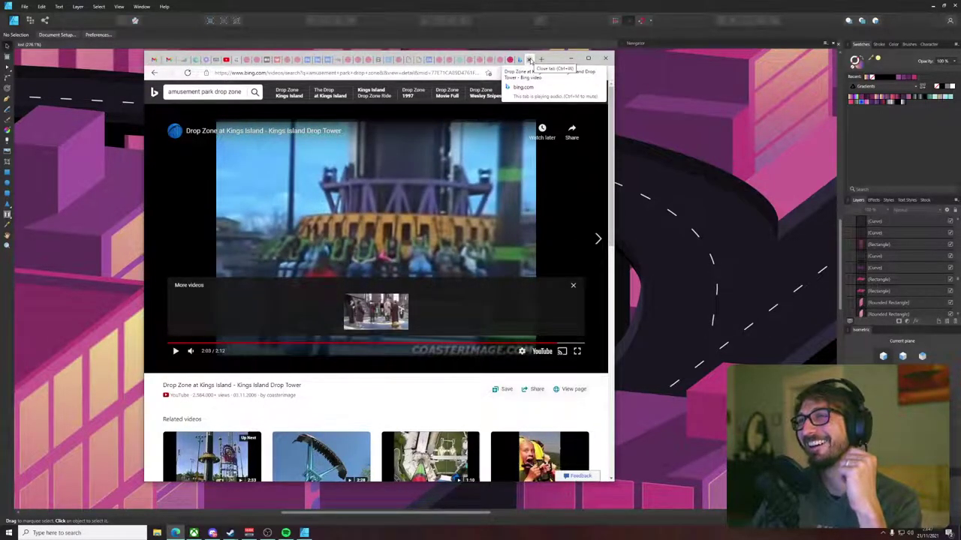
pyautogui.moveTo(286, 532)
pyautogui.click(286, 517)
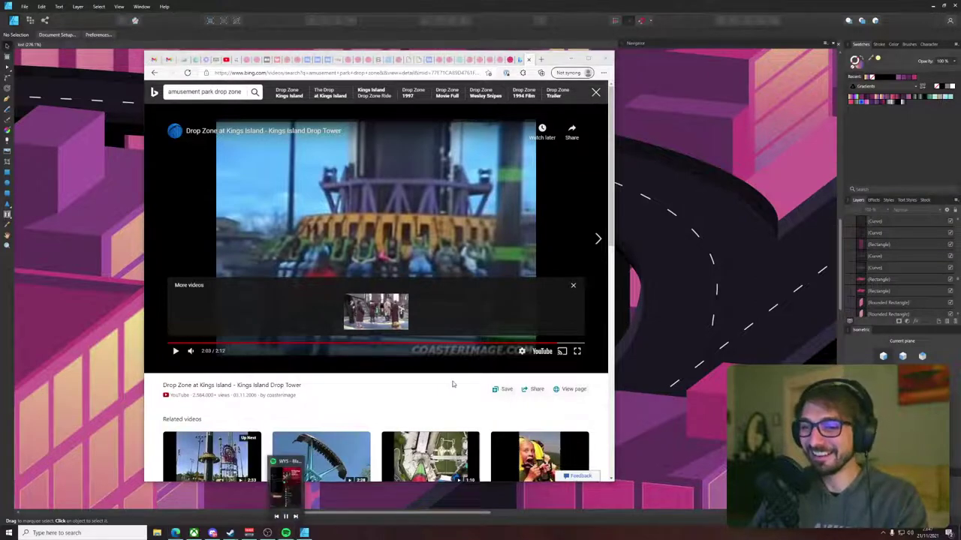
pyautogui.click(529, 60)
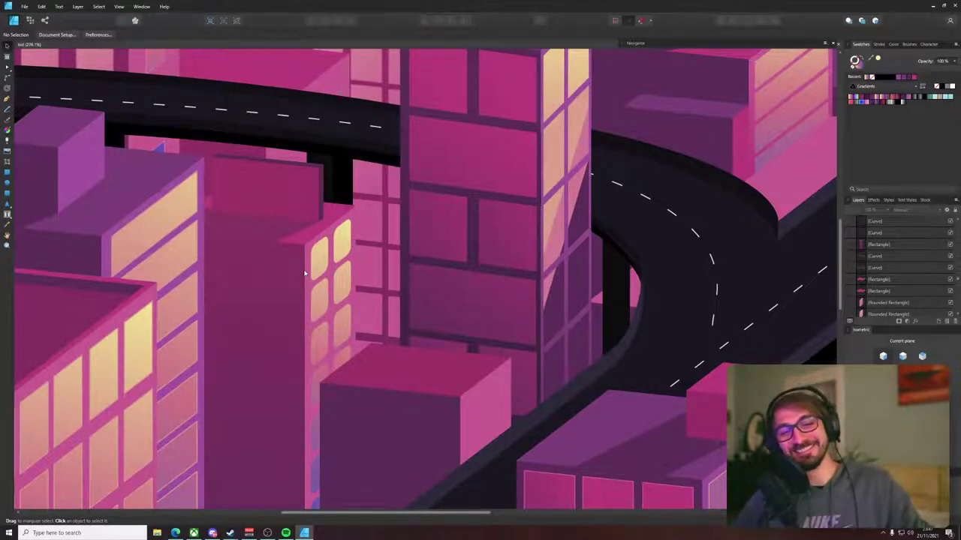
# - Give the narrow pink wall beside the striped-window building the same gradient fill as that building's window-side wall
pyautogui.scroll(-3, 311, 271)
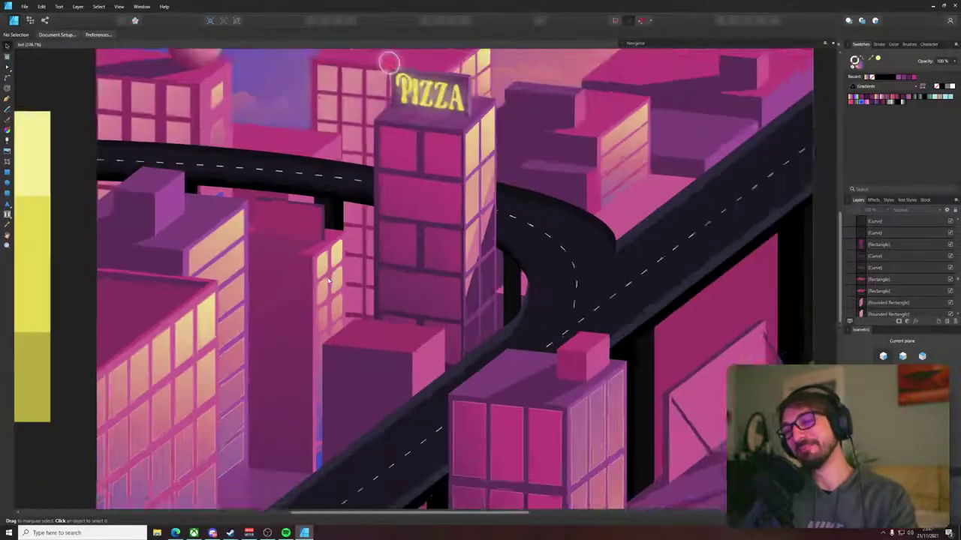
pyautogui.scroll(-3, 318, 387)
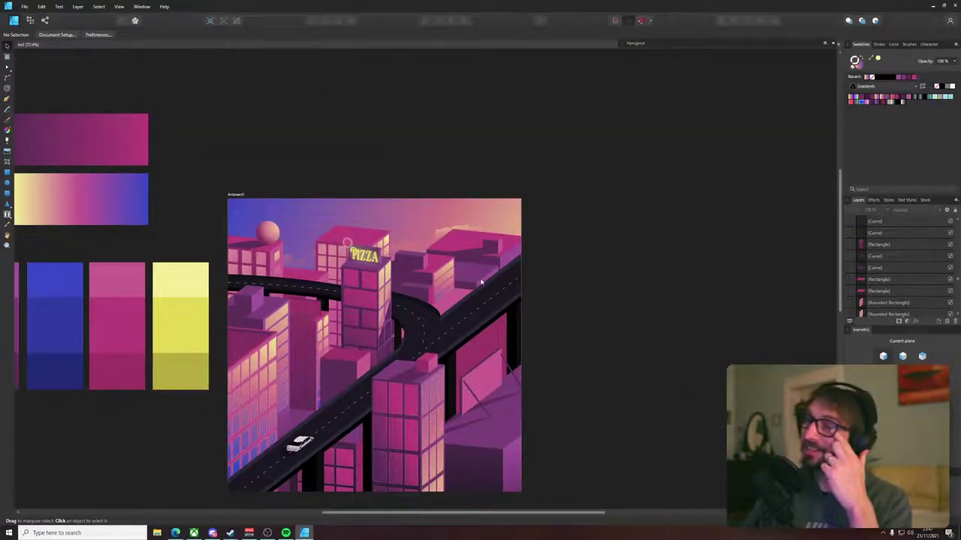
pyautogui.moveTo(488, 290); pyautogui.dragTo(513, 248)
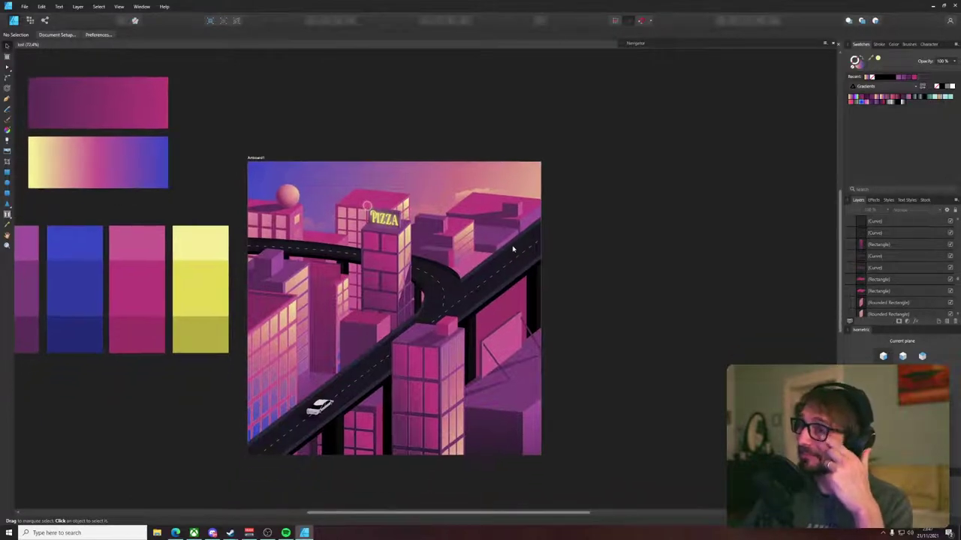
pyautogui.scroll(6, 441, 259)
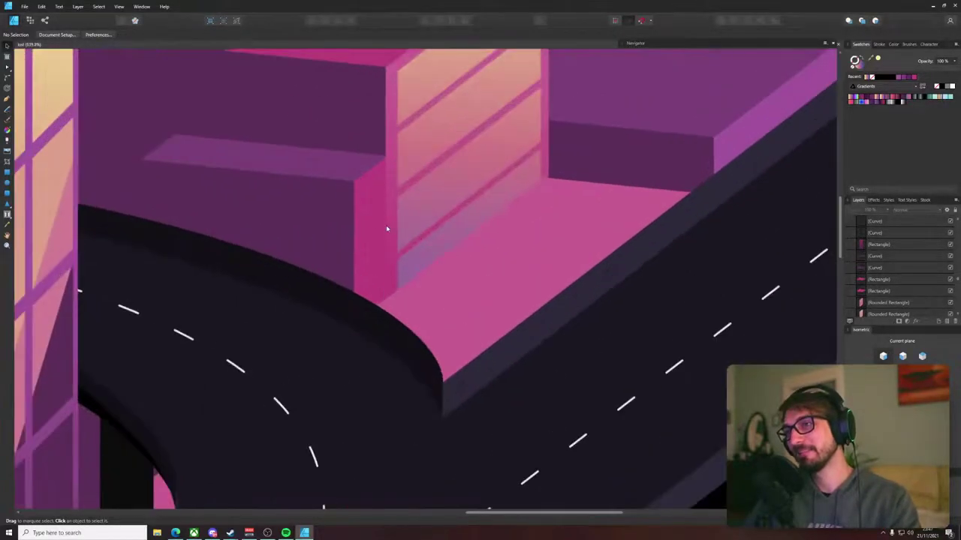
pyautogui.click(388, 228)
pyautogui.moveTo(402, 167); pyautogui.dragTo(346, 246)
pyautogui.scroll(-2, 348, 241)
pyautogui.click(346, 224)
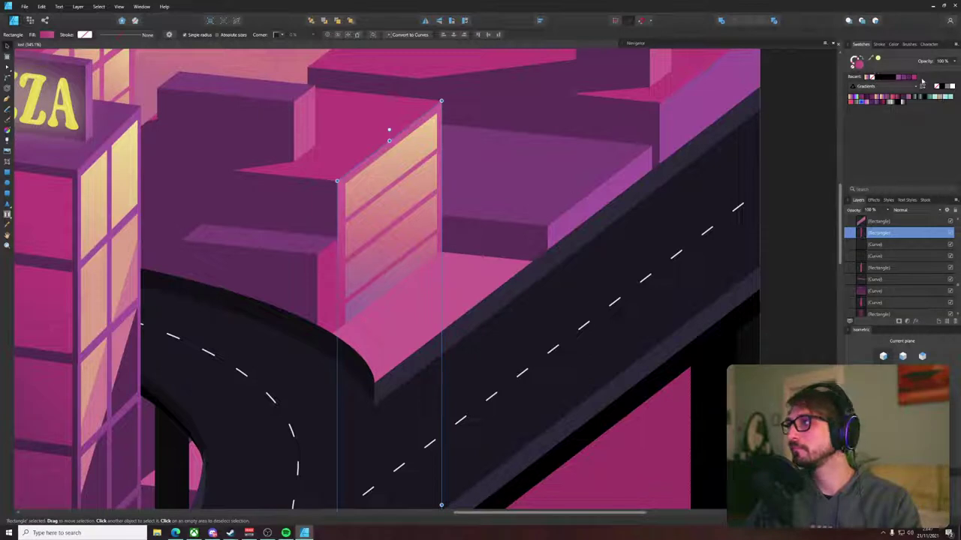
pyautogui.click(327, 265)
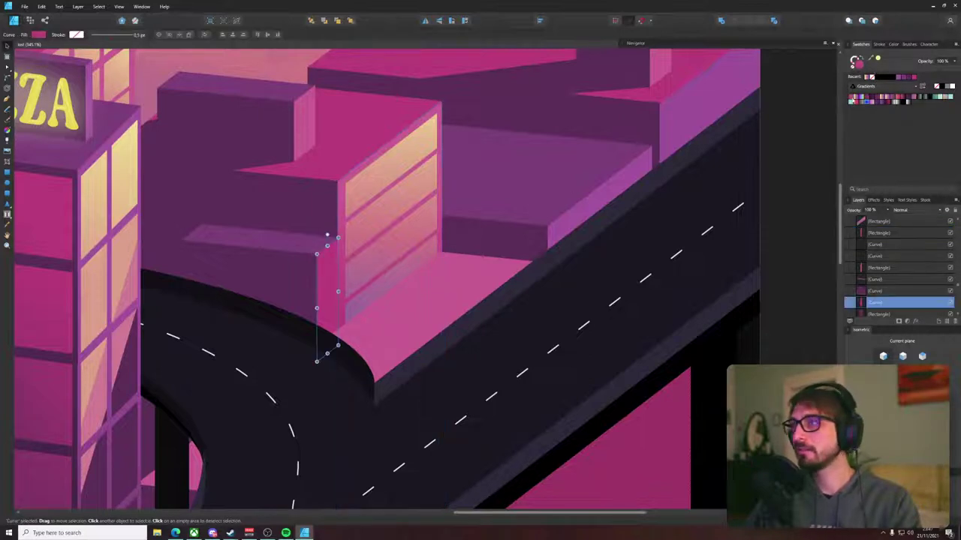
pyautogui.click(851, 97)
# - Redirect the gradient on the narrow wall so it runs lengthwise from its base up to its upper edge
pyautogui.press('g')
pyautogui.moveTo(345, 235); pyautogui.dragTo(335, 339)
pyautogui.moveTo(334, 342); pyautogui.dragTo(346, 238)
pyautogui.press('v')
pyautogui.click(461, 163)
# - Extend the narrow wall's gradient vertically from the lower part to well above the upper edge, and save the document
pyautogui.click(328, 274)
pyautogui.press('g')
pyautogui.moveTo(334, 304); pyautogui.dragTo(333, 189)
pyautogui.press('v')
pyautogui.click(476, 172)
pyautogui.scroll(-5, 478, 198)
pyautogui.click(613, 217)
pyautogui.hotkey('ctrl', 's')
pyautogui.moveTo(583, 259); pyautogui.dragTo(642, 211)
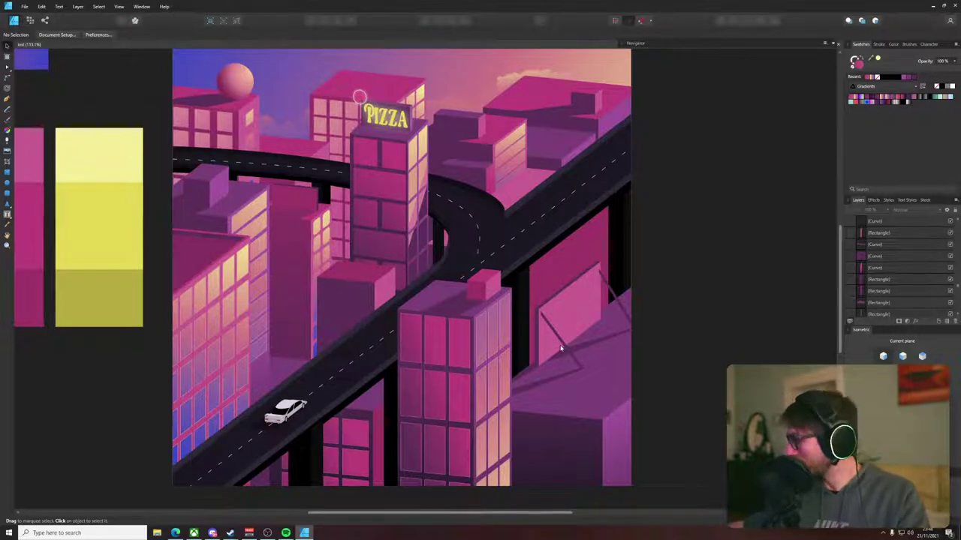
# - Switch to the browser and search Bing for "action park"
pyautogui.click(182, 535)
pyautogui.moveTo(343, 95); pyautogui.dragTo(195, 92)
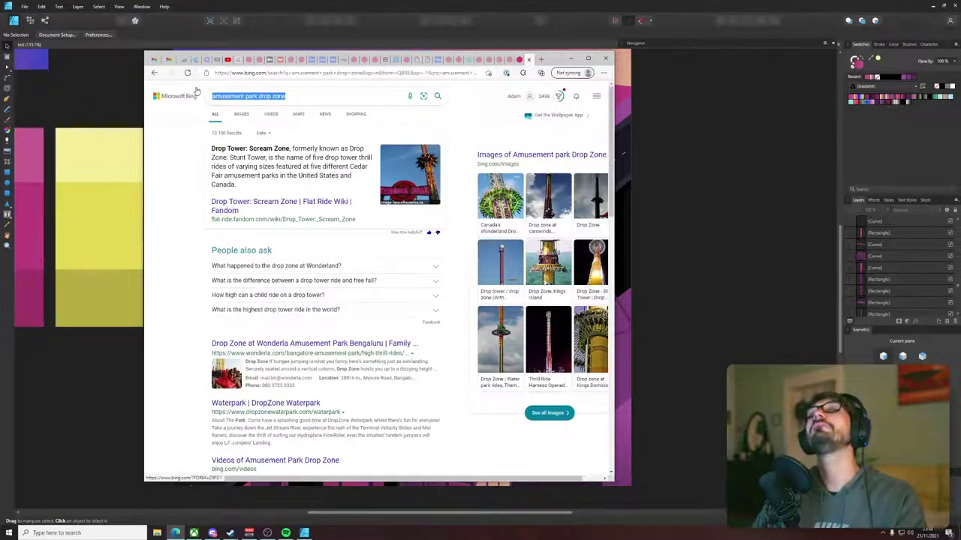
pyautogui.write('action par')
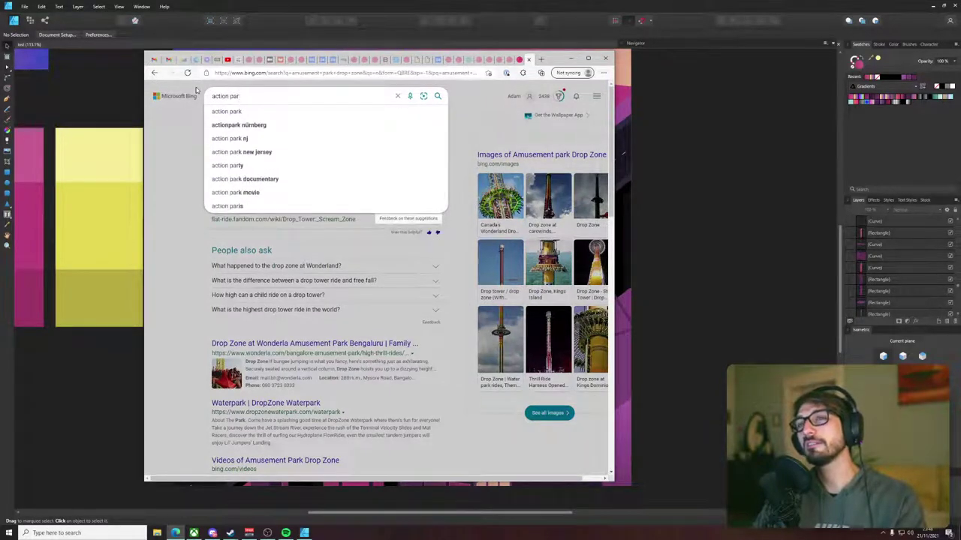
pyautogui.write('k')
pyautogui.press('Return')
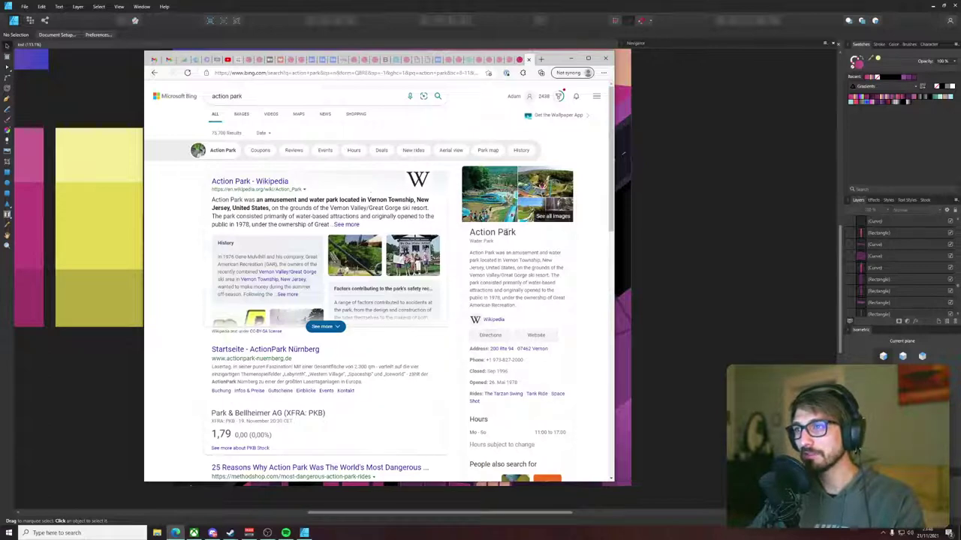
# - Skim the Action Park search results and its summary box
pyautogui.tripleClick(507, 235)
pyautogui.scroll(-1, 563, 239)
pyautogui.click(547, 225)
pyautogui.scroll(1, 478, 218)
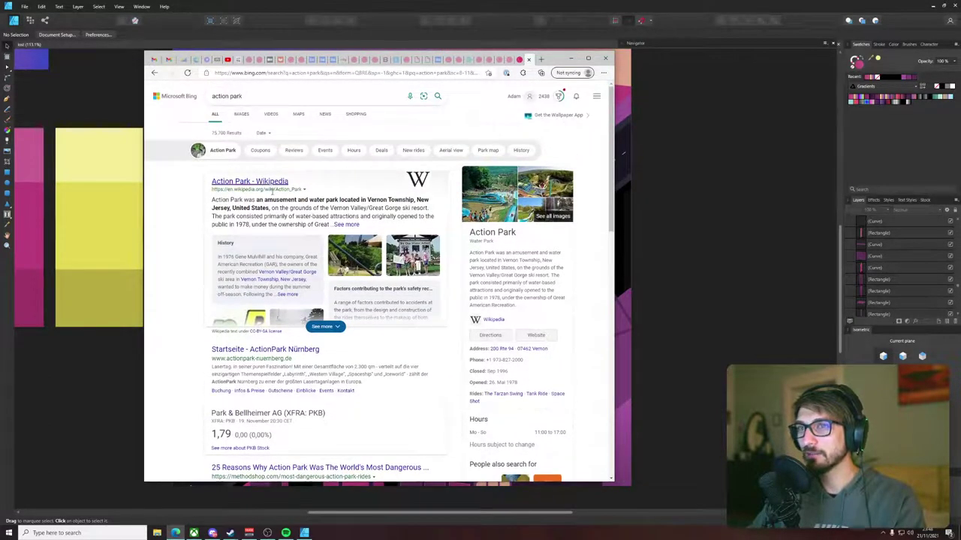
pyautogui.scroll(-1, 319, 184)
pyautogui.scroll(-1, 319, 184)
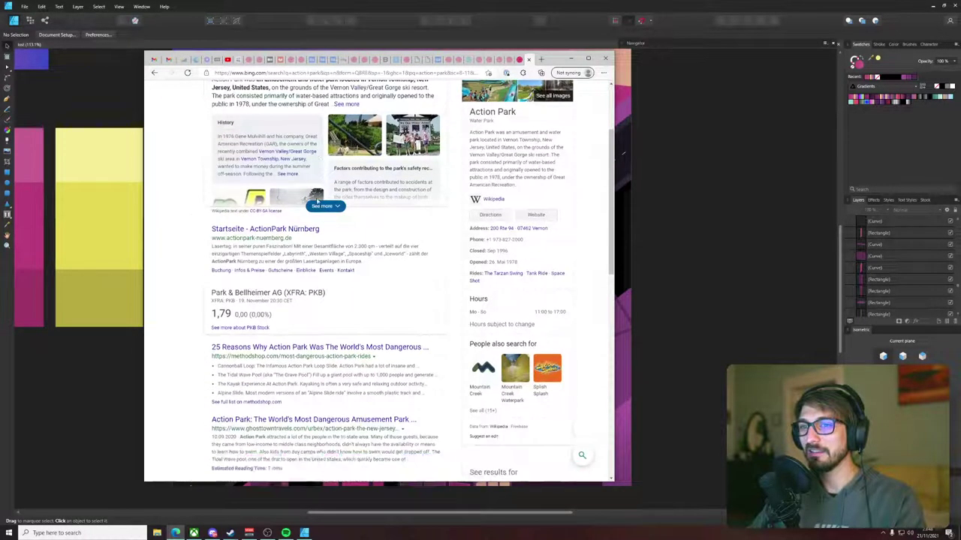
pyautogui.scroll(2, 270, 187)
# - Open the Wikipedia article on Action Park and look through its introduction, contents list and history section
pyautogui.click(269, 181)
pyautogui.scroll(-5, 482, 207)
pyautogui.scroll(-3, 450, 211)
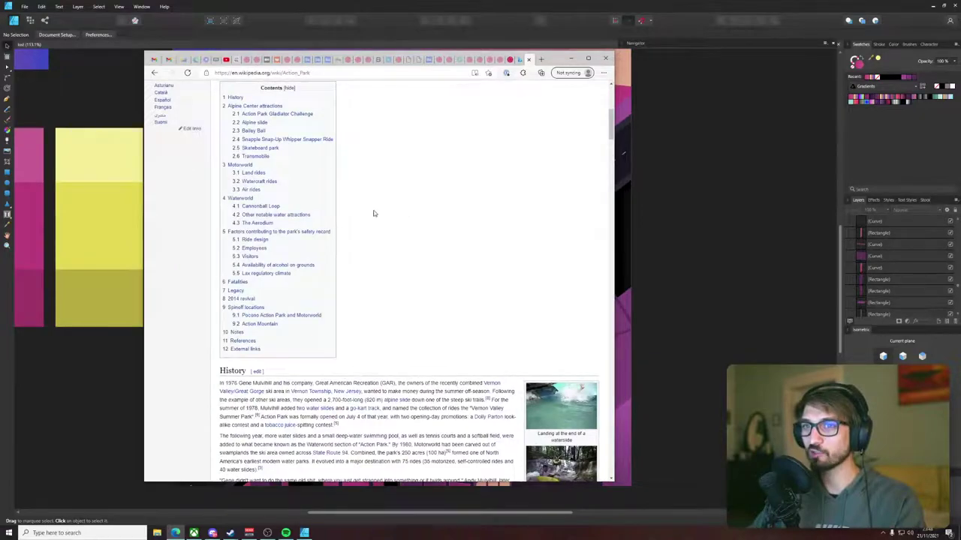
pyautogui.scroll(-4, 345, 200)
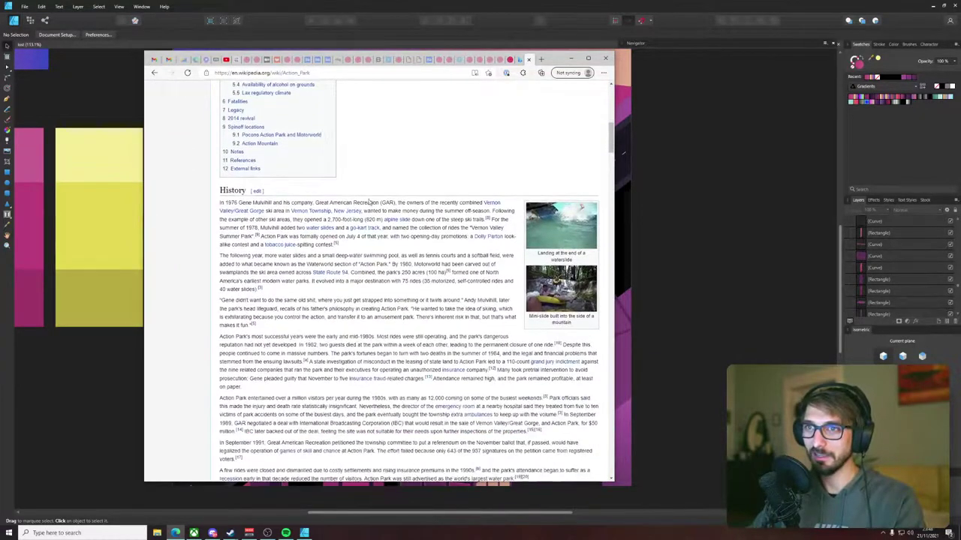
pyautogui.moveTo(613, 143); pyautogui.dragTo(570, 75)
pyautogui.scroll(-9, 607, 261)
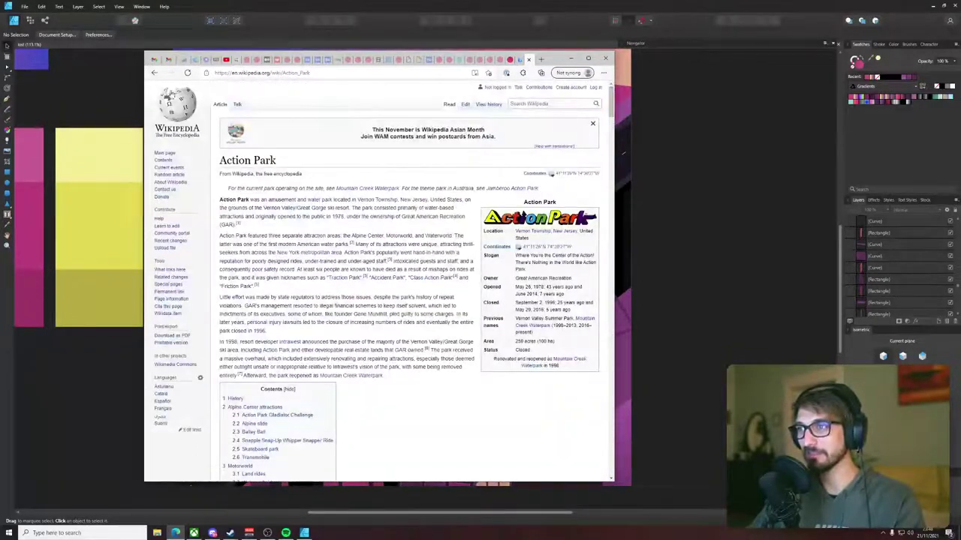
pyautogui.scroll(-5, 313, 160)
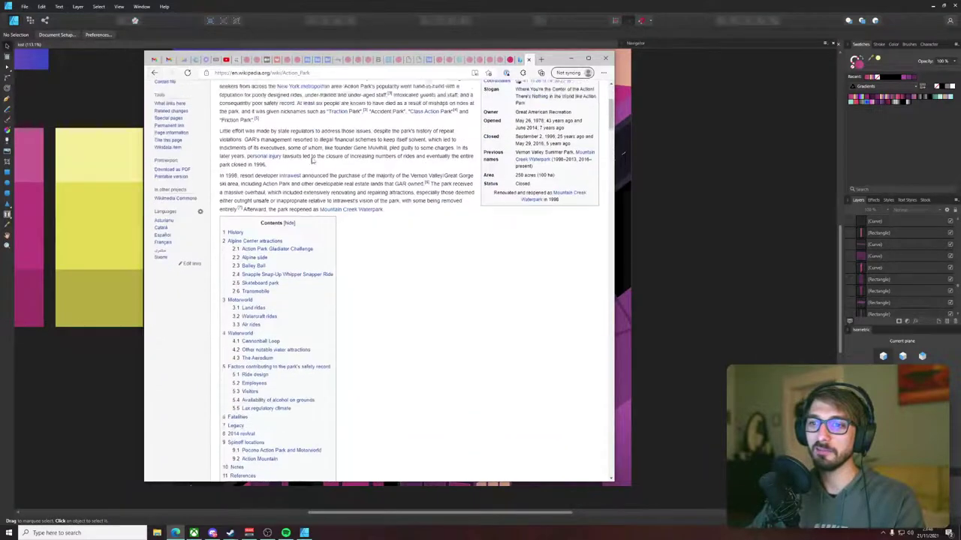
pyautogui.scroll(5, 439, 172)
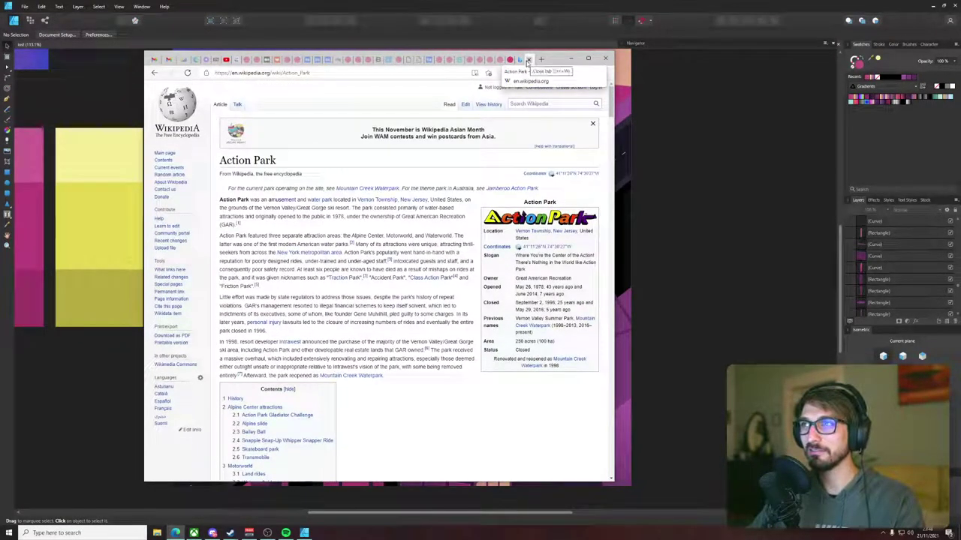
# - Close the Action Park article, glance over the search results again, and return to the illustration
pyautogui.click(528, 60)
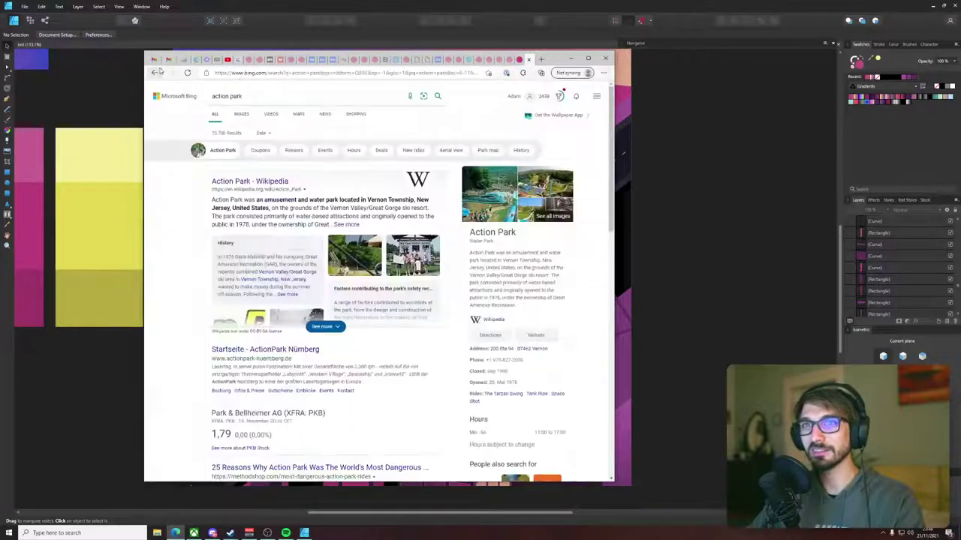
pyautogui.scroll(-6, 508, 127)
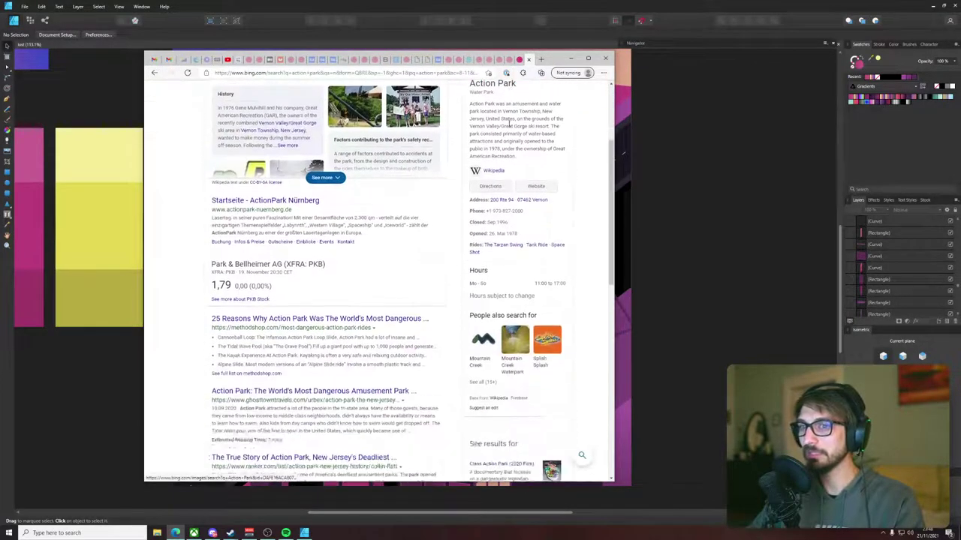
pyautogui.scroll(7, 504, 129)
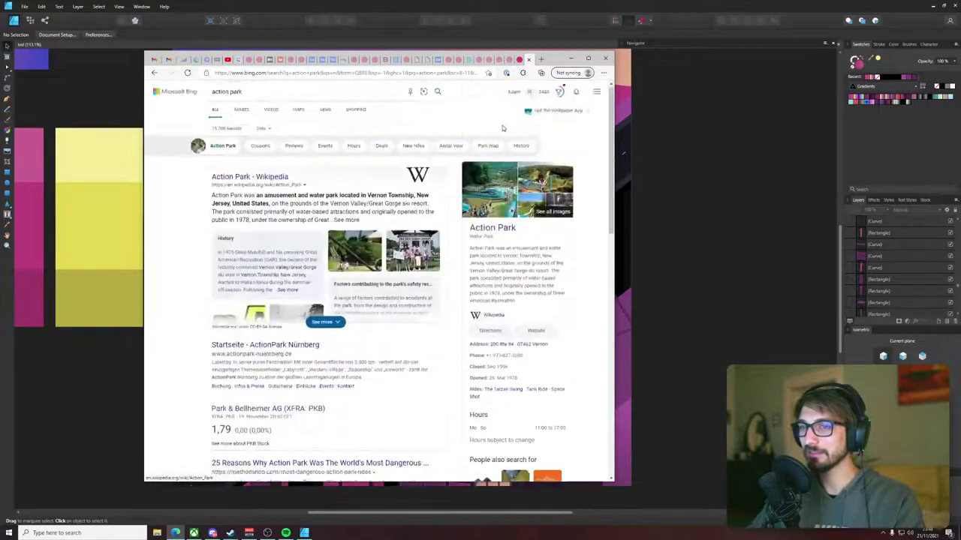
pyautogui.click(623, 153)
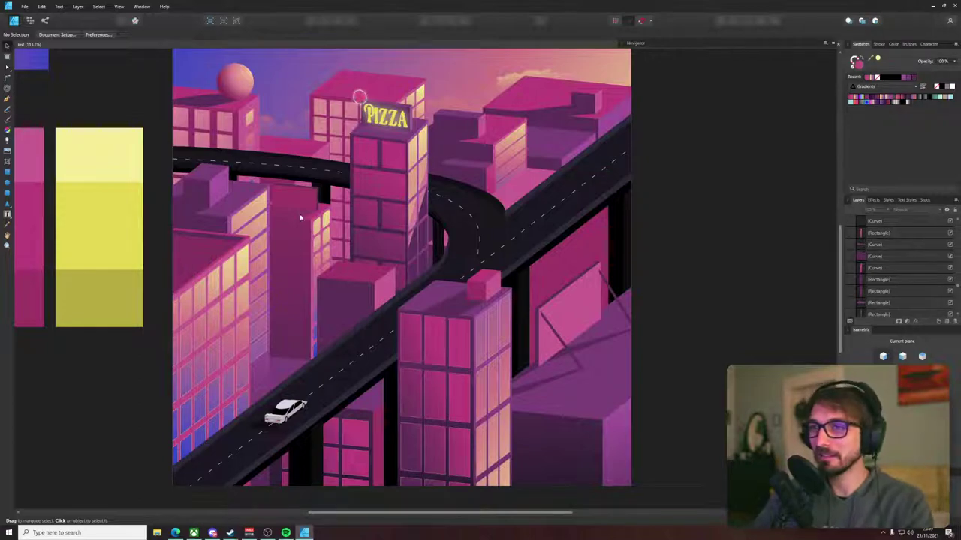
# - Try a different stroke width on the whole neon pizza emblem group above the PIZZA sign
pyautogui.scroll(6, 301, 219)
pyautogui.scroll(-6, 361, 295)
pyautogui.scroll(4, 357, 297)
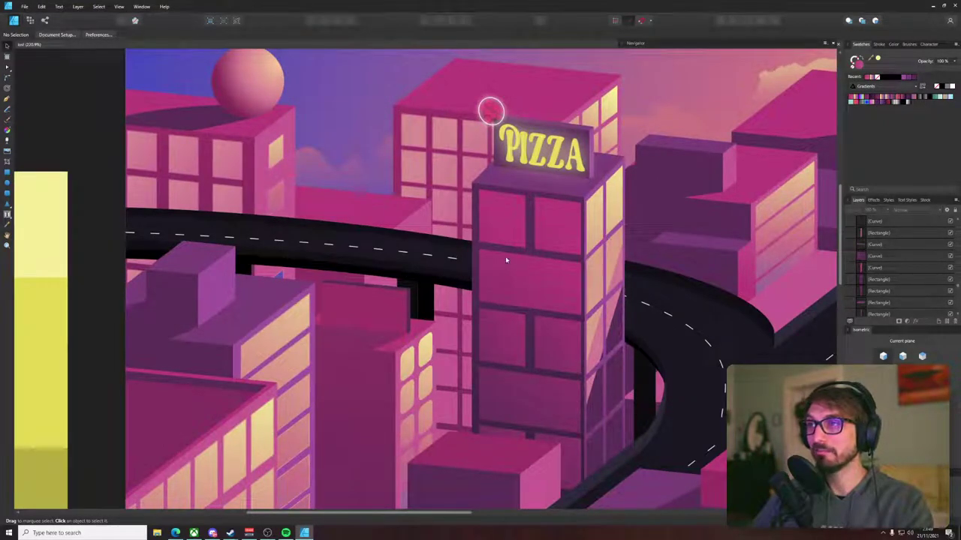
pyautogui.scroll(5, 424, 109)
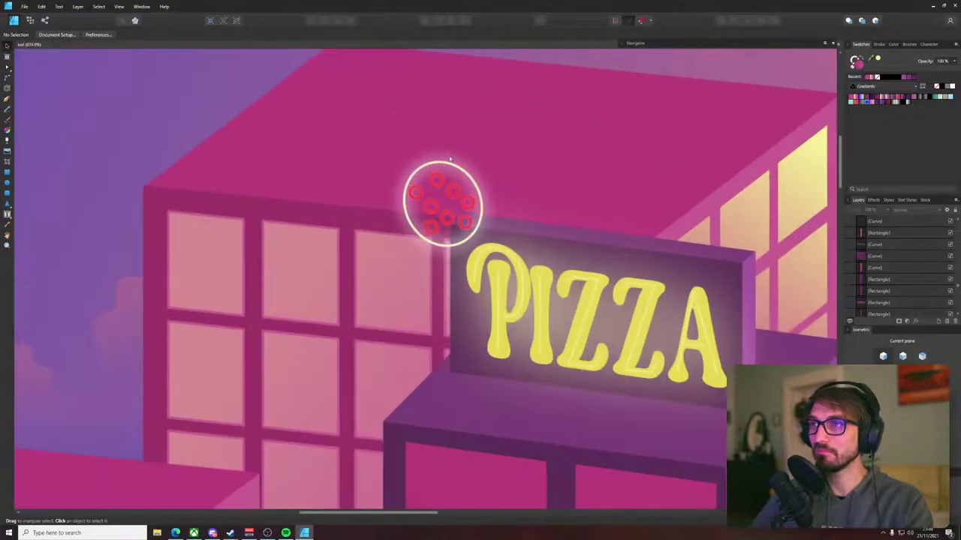
pyautogui.click(443, 196)
pyautogui.click(879, 44)
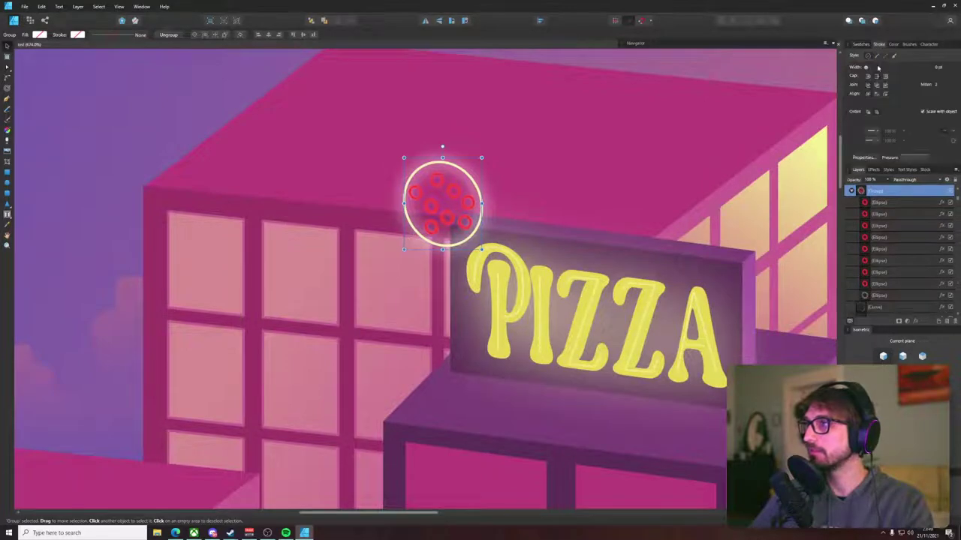
pyautogui.moveTo(867, 68); pyautogui.dragTo(881, 71)
pyautogui.hotkey('ctrl', 'z')
# - Set the outer glow of the pizza emblem's large yellow ring to a 7.6 px radius and 6% intensity
pyautogui.click(878, 295)
pyautogui.scroll(-6, 650, 68)
pyautogui.moveTo(660, 84); pyautogui.dragTo(453, 201)
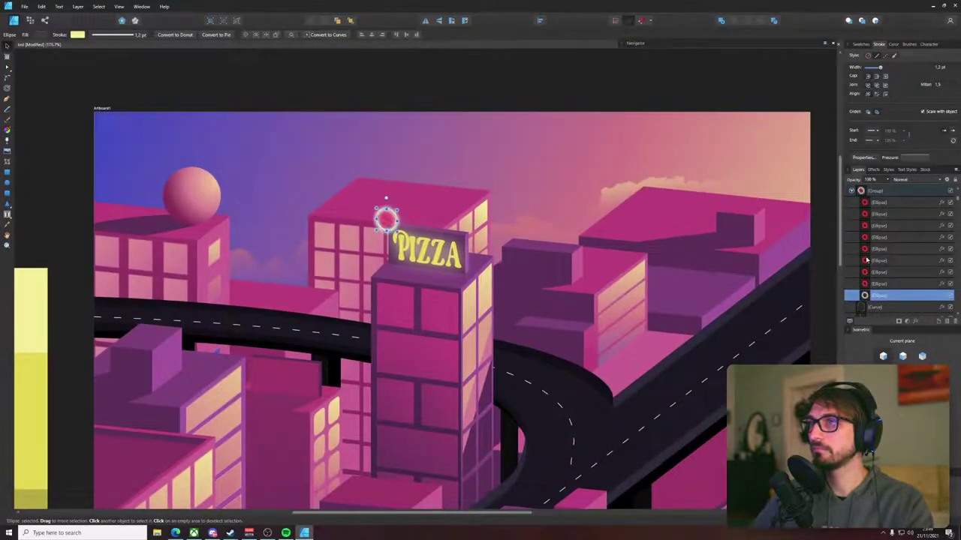
pyautogui.click(940, 297)
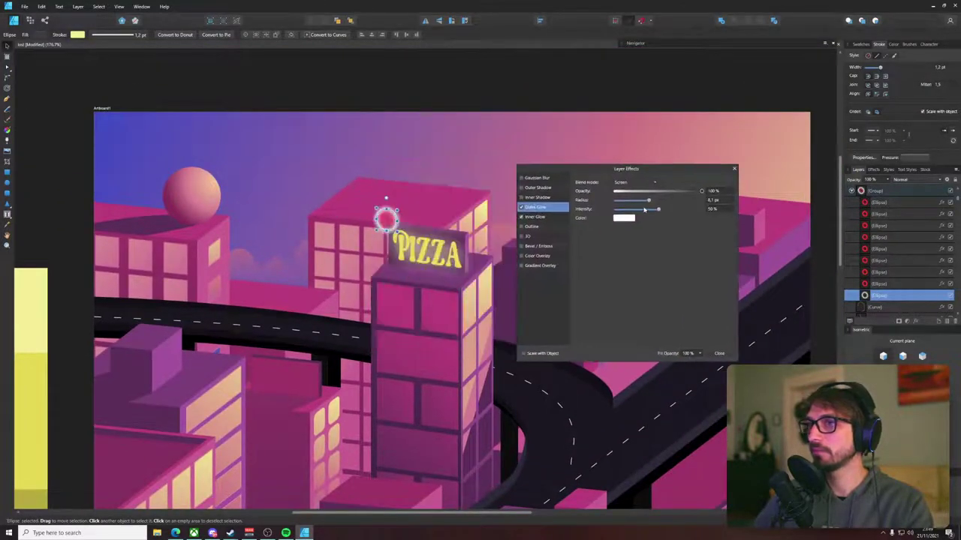
pyautogui.moveTo(649, 201); pyautogui.dragTo(630, 204)
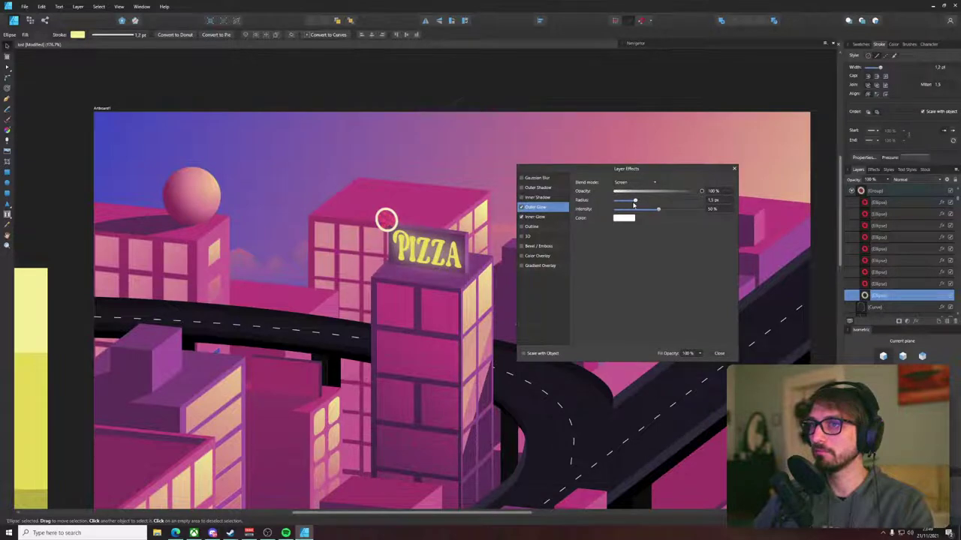
pyautogui.scroll(7, 373, 202)
pyautogui.moveTo(443, 171); pyautogui.dragTo(306, 192)
pyautogui.moveTo(655, 211); pyautogui.dragTo(622, 211)
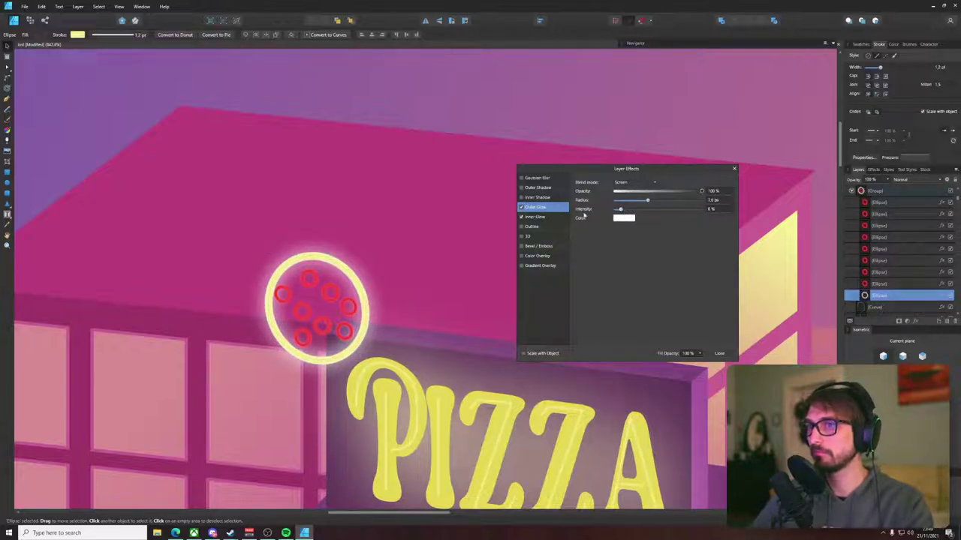
# - Reduce the yellow ring's inner glow to a 0.4 px radius with a low intensity, and deselect the ring
pyautogui.click(536, 217)
pyautogui.moveTo(631, 202)
pyautogui.mouseDown()
pyautogui.moveTo(642, 202)
pyautogui.moveTo(623, 211)
pyautogui.mouseUp()
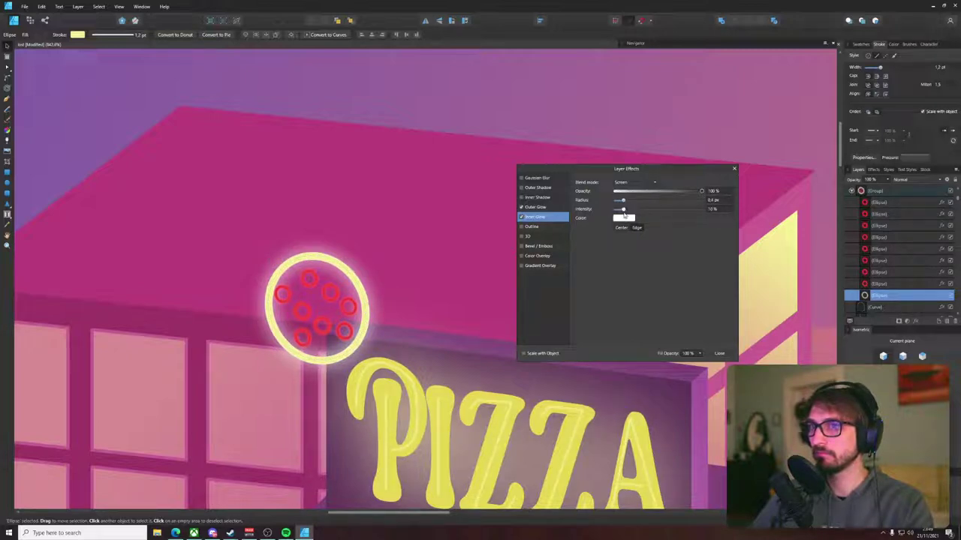
pyautogui.click(718, 354)
pyautogui.scroll(-6, 699, 302)
pyautogui.click(643, 132)
pyautogui.moveTo(642, 132); pyautogui.dragTo(444, 45)
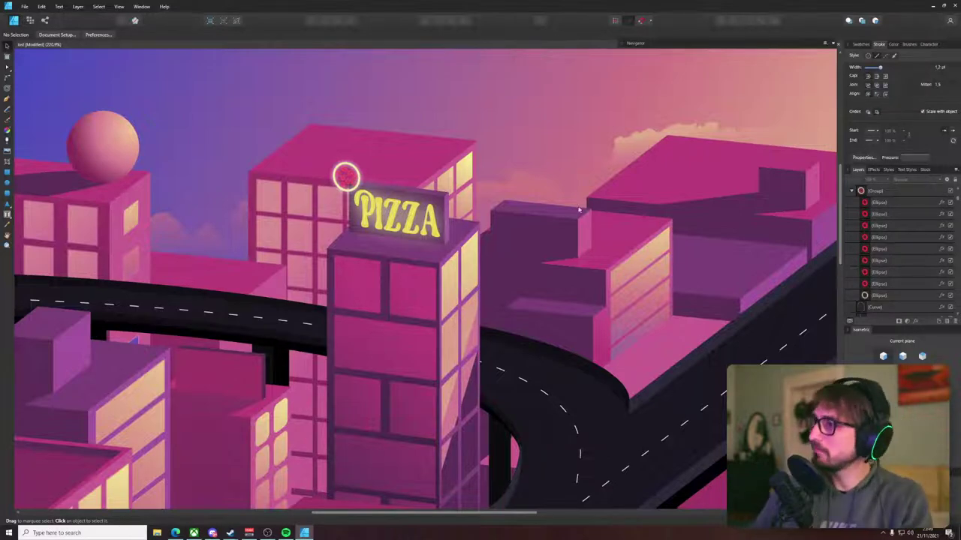
pyautogui.scroll(-5, 590, 214)
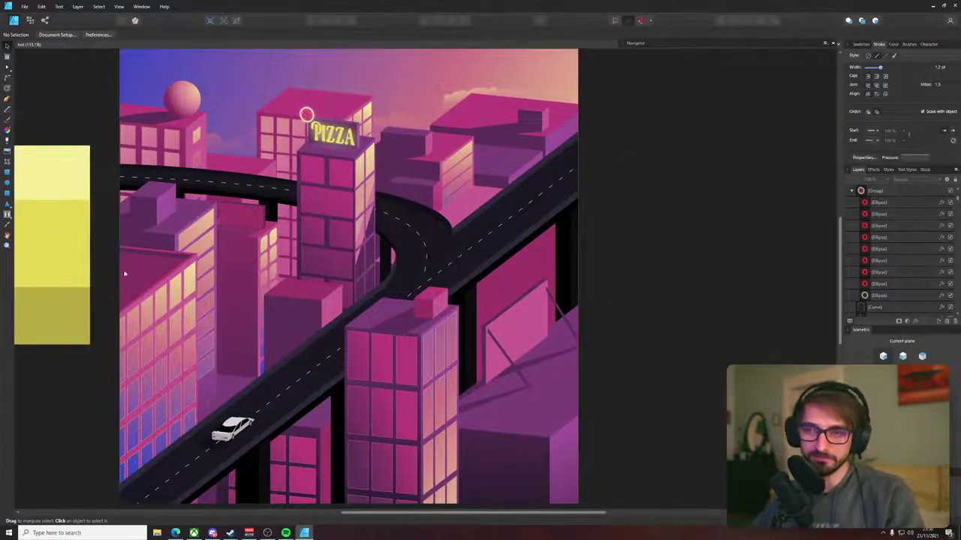
pyautogui.moveTo(119, 250); pyautogui.dragTo(214, 302)
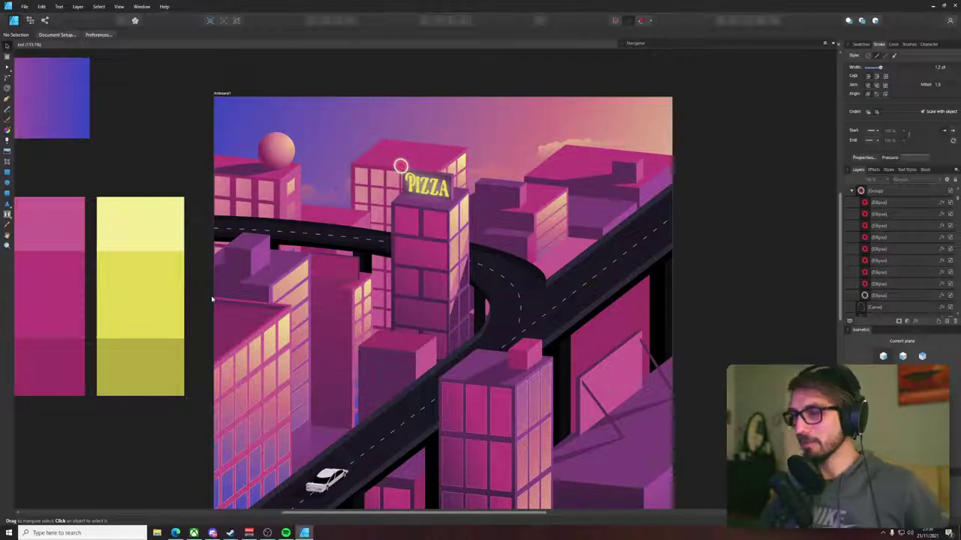
# - Touch up the curve of the billboard's shadow beside the overpass, deselect it, and save the illustration
pyautogui.scroll(5, 596, 450)
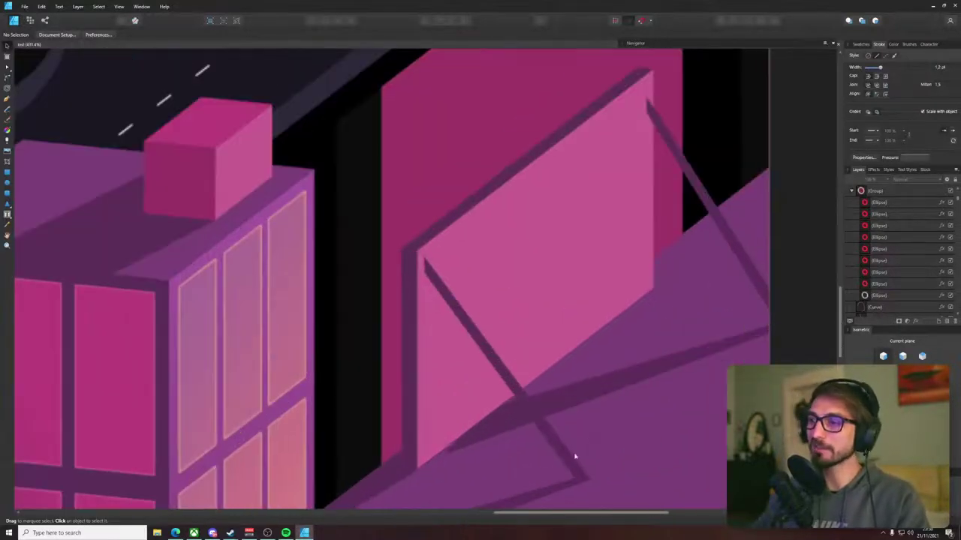
pyautogui.click(476, 444)
pyautogui.scroll(-5, 485, 401)
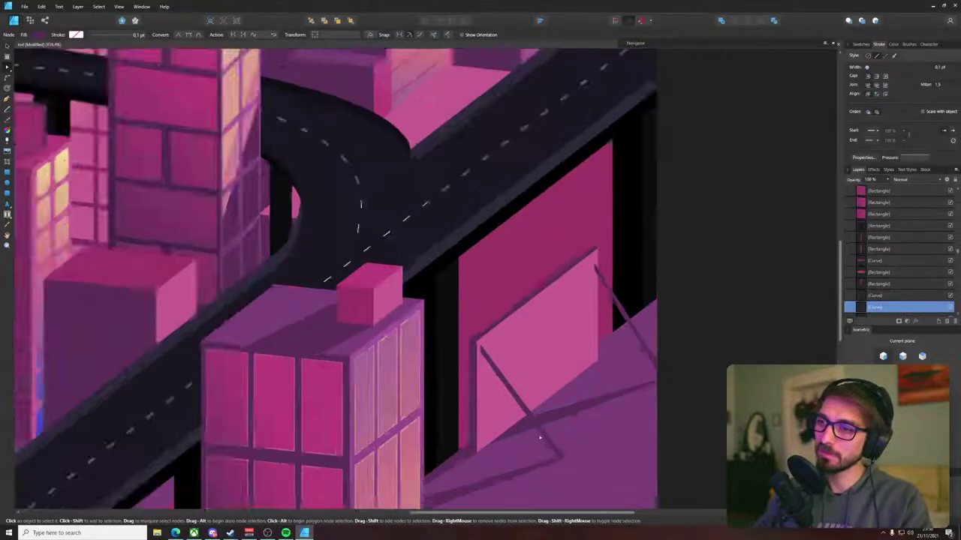
pyautogui.click(630, 333)
pyautogui.scroll(-5, 630, 332)
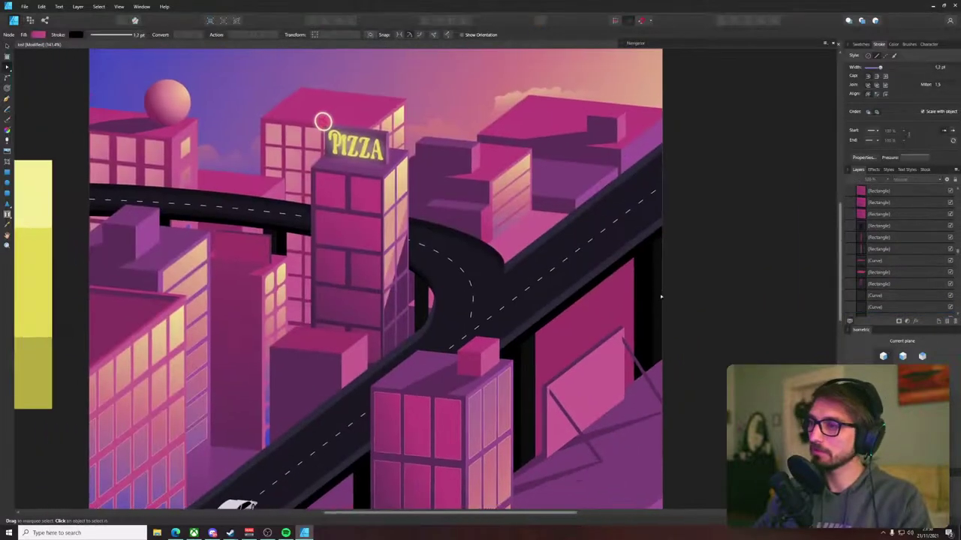
pyautogui.hotkey('ctrl', 's')
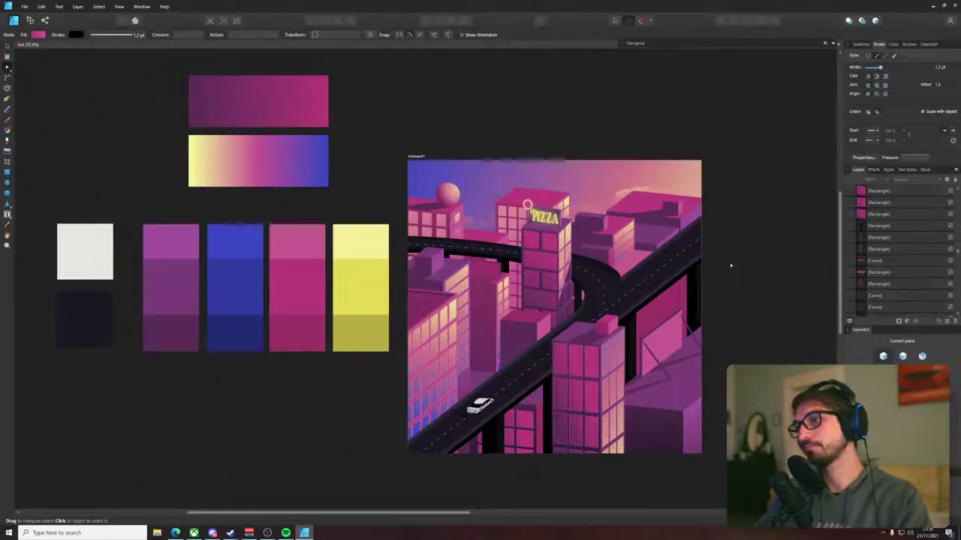
# - Reposition both curves of the overpass pillar between the front building and the billboard, shifting them slightly along the road, and deselect them
pyautogui.scroll(5, 634, 329)
pyautogui.click(622, 322)
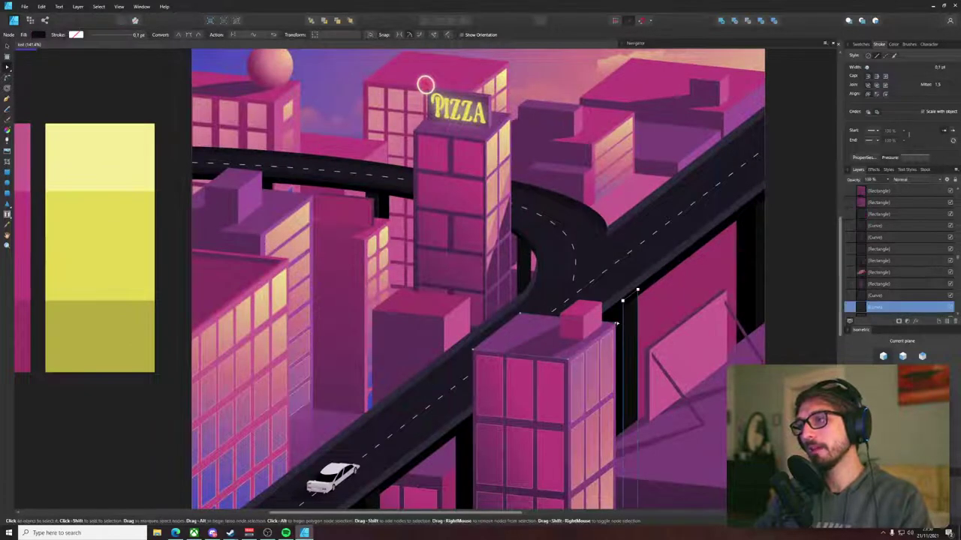
pyautogui.keyDown('shift'); pyautogui.click(632, 321); pyautogui.keyUp('shift')
pyautogui.press('v')
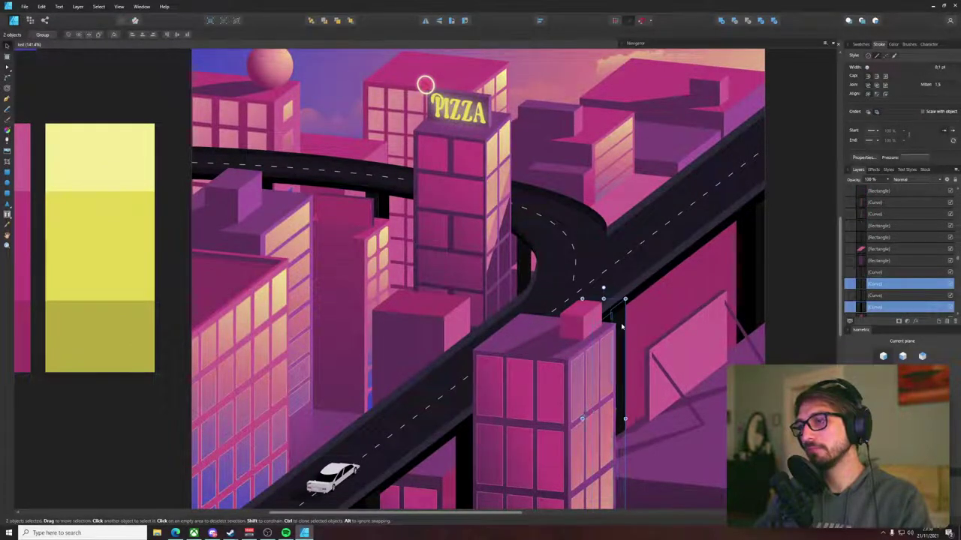
pyautogui.moveTo(633, 321); pyautogui.dragTo(636, 316)
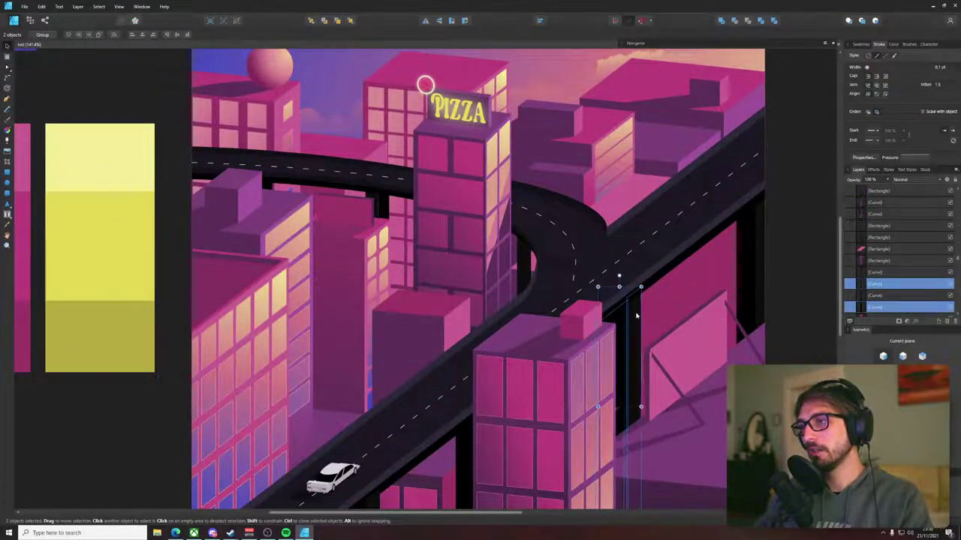
pyautogui.scroll(-5, 636, 317)
pyautogui.click(736, 279)
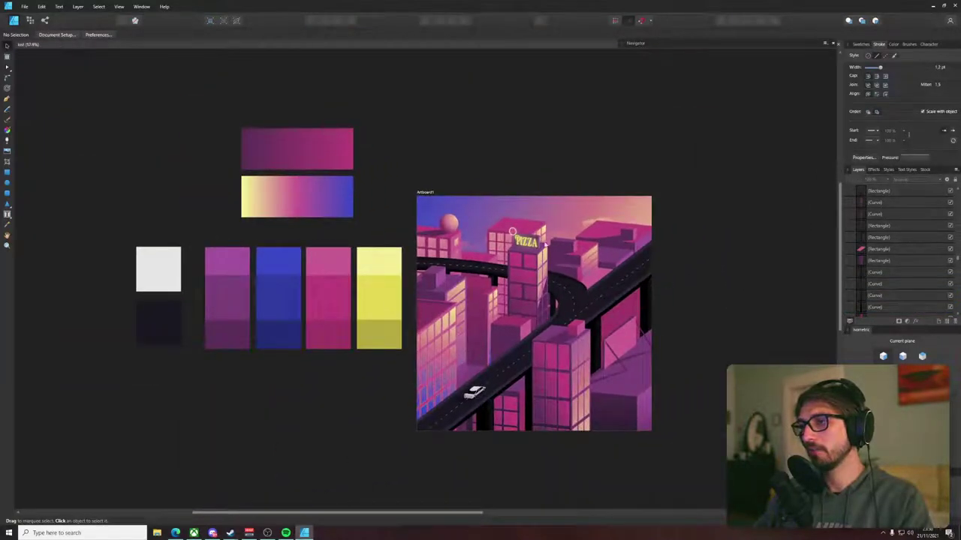
# - Examine the skyline, the area around the pizza sign, and the curved overpass, and browse the available shape tools
pyautogui.scroll(4, 510, 252)
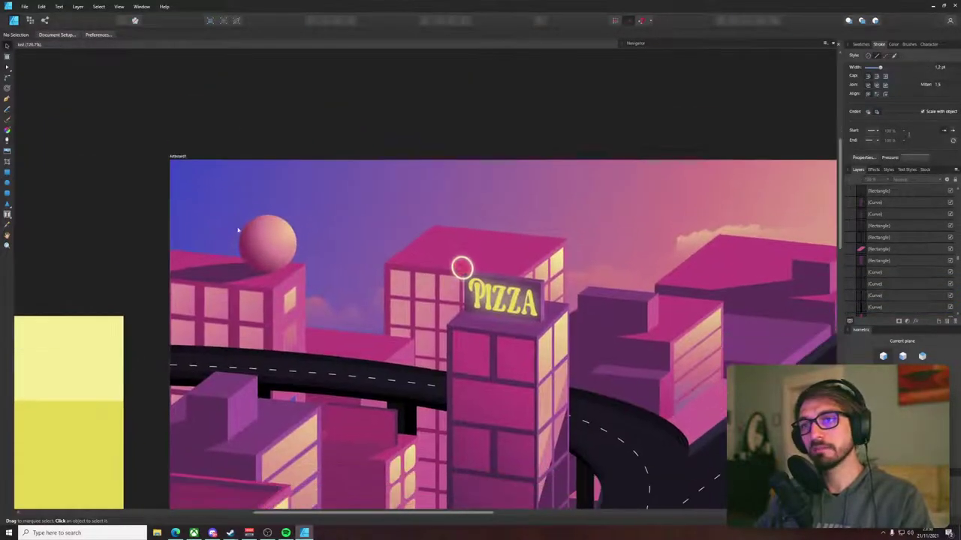
pyautogui.moveTo(210, 226); pyautogui.dragTo(118, 52)
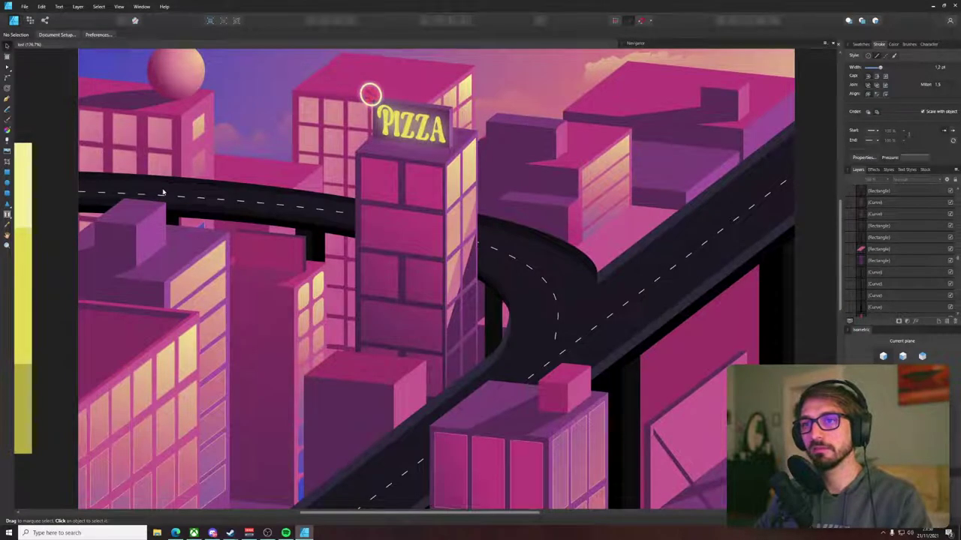
pyautogui.press('p')
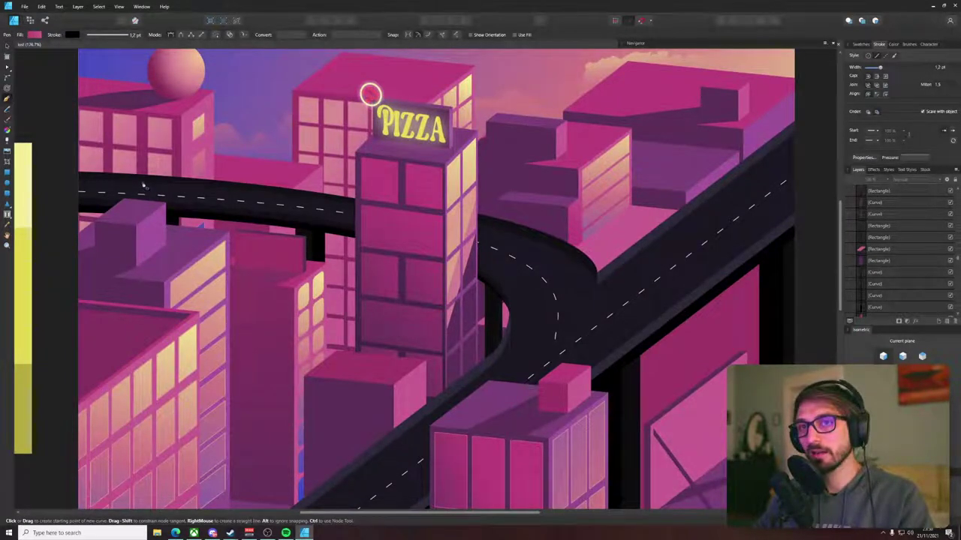
pyautogui.moveTo(142, 186); pyautogui.dragTo(403, 298)
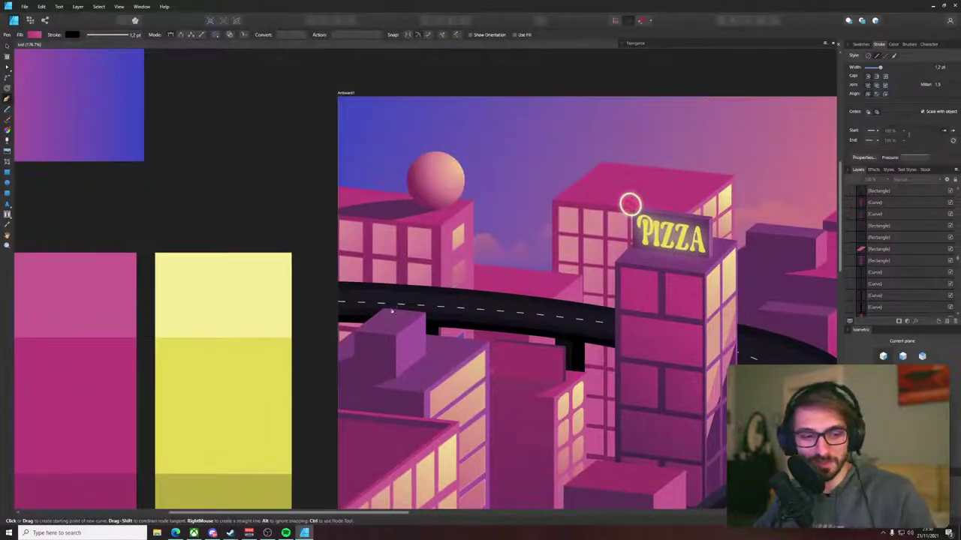
pyautogui.moveTo(503, 392); pyautogui.dragTo(284, 319)
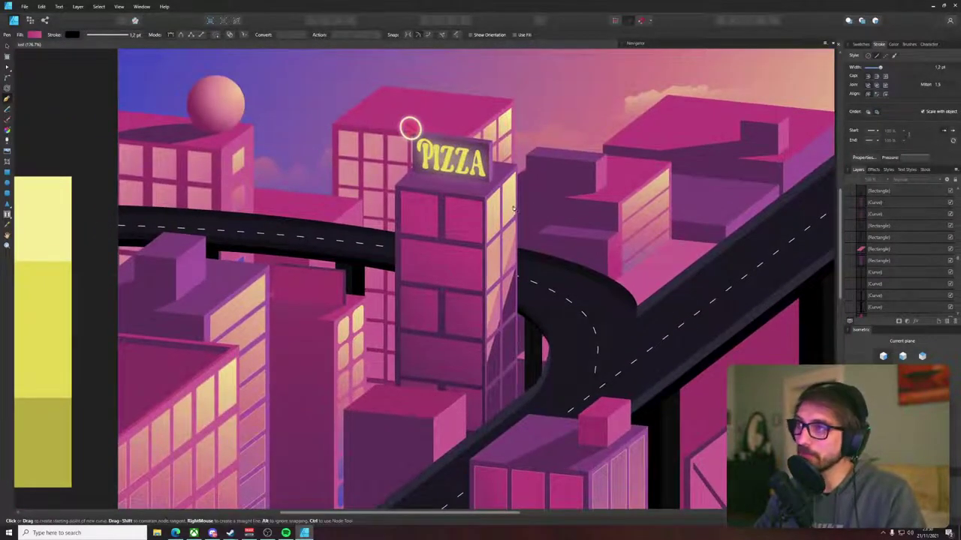
pyautogui.hscroll(3, 513, 208)
pyautogui.scroll(5, 266, 292)
pyautogui.click(8, 204)
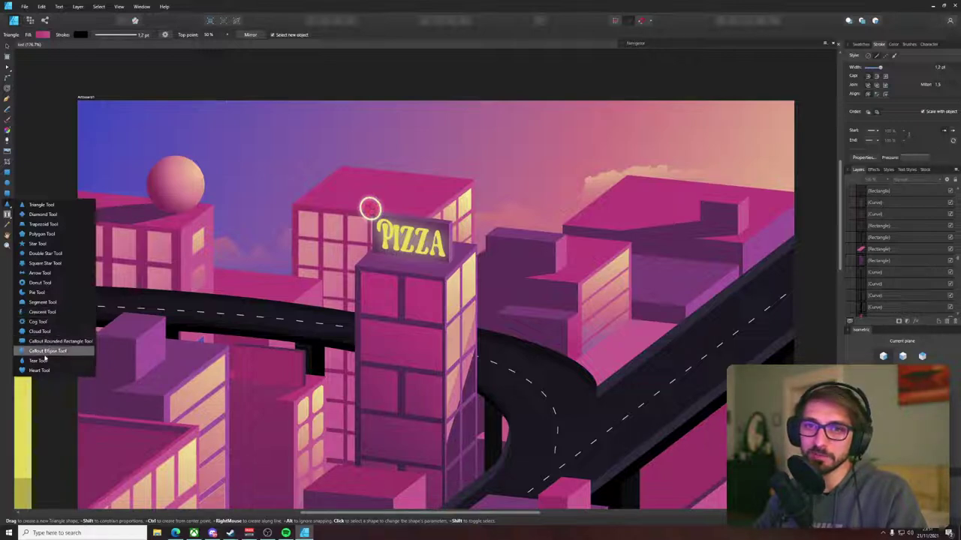
pyautogui.click(9, 204)
pyautogui.moveTo(261, 312); pyautogui.dragTo(307, 139)
pyautogui.press('v')
pyautogui.keyDown('ctrl'); pyautogui.scroll(4, 306, 139); pyautogui.keyUp('ctrl')
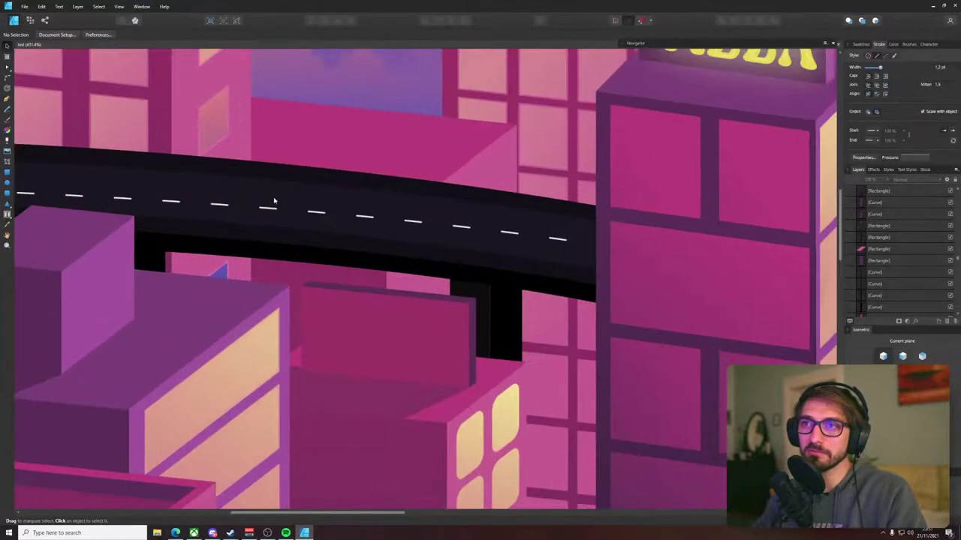
pyautogui.keyDown('ctrl'); pyautogui.scroll(-5, 346, 196); pyautogui.keyUp('ctrl')
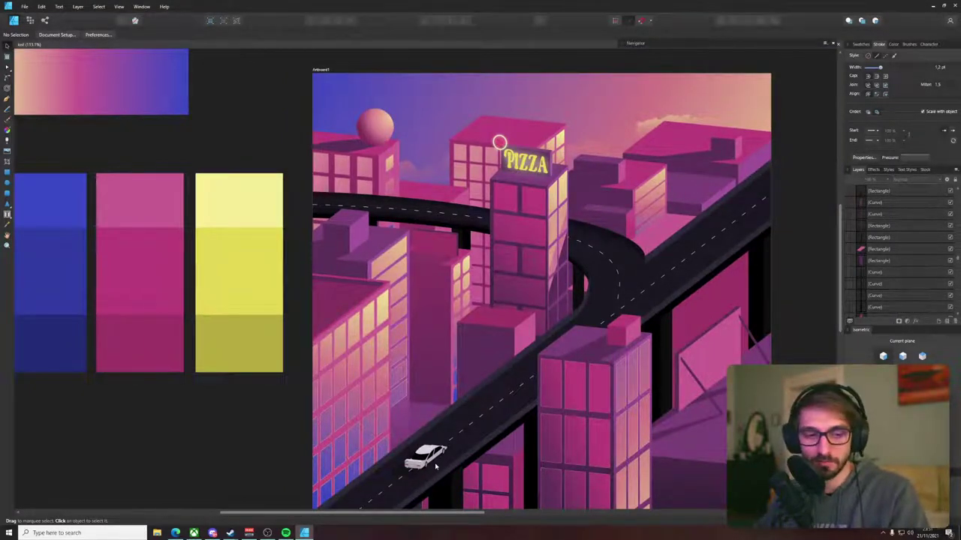
# - Draw a straight Pen line along the curved overpass, just above its white lane dashes
pyautogui.keyDown('ctrl'); pyautogui.scroll(5, 411, 420); pyautogui.keyUp('ctrl')
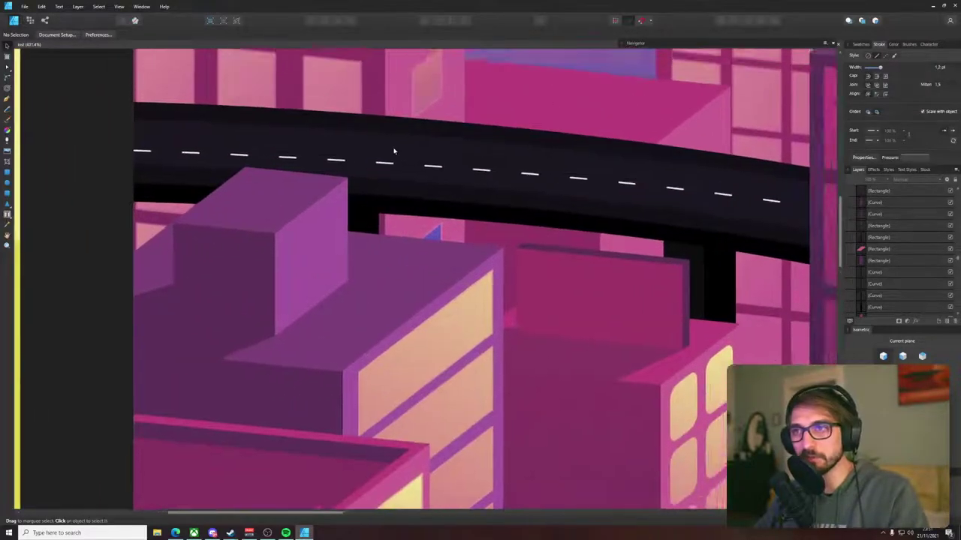
pyautogui.scroll(1, 394, 151)
pyautogui.moveTo(394, 150); pyautogui.dragTo(238, 289)
pyautogui.press('p')
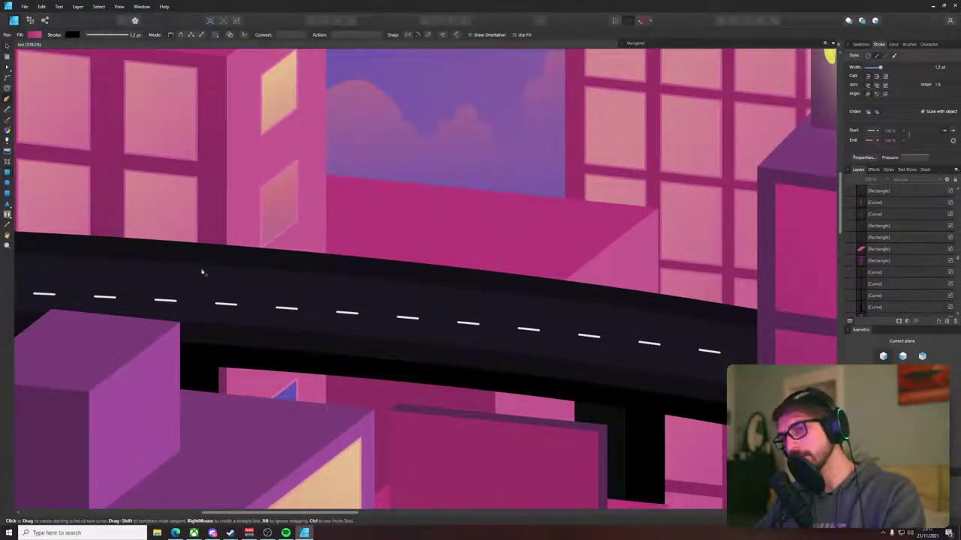
pyautogui.scroll(-7, 455, 308)
pyautogui.scroll(6, 451, 306)
pyautogui.keyDown('ctrl'); pyautogui.scroll(1, 377, 304); pyautogui.keyUp('ctrl')
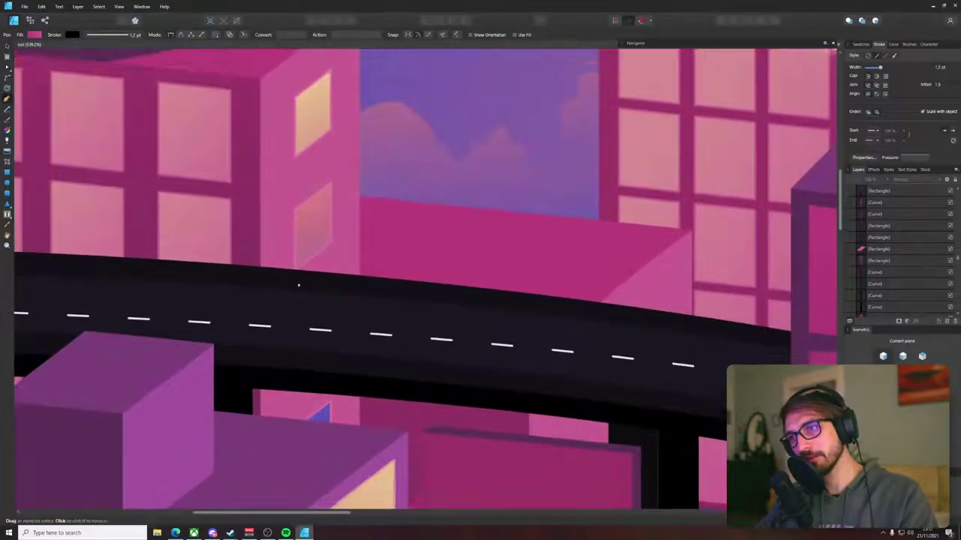
pyautogui.keyDown('ctrl'); pyautogui.scroll(1, 296, 285); pyautogui.keyUp('ctrl')
pyautogui.click(98, 319)
pyautogui.click(352, 346)
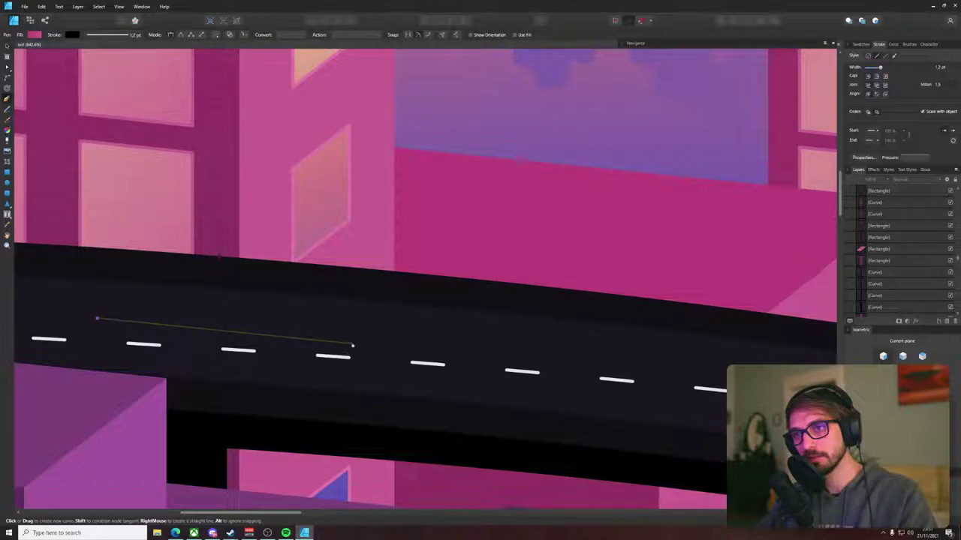
pyautogui.click(365, 341)
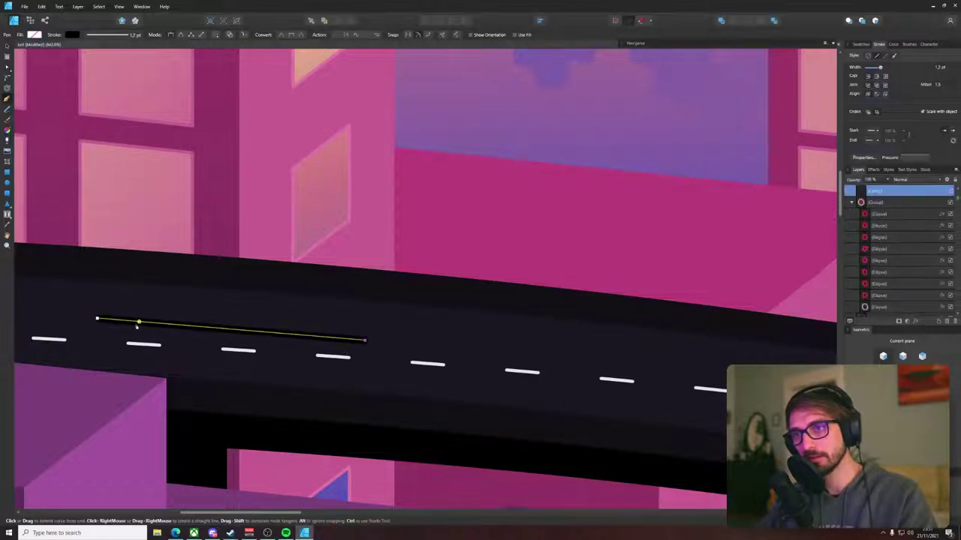
# - Move the new line down onto the lane dashes and set its stroke width to 1 pt
pyautogui.press('v')
pyautogui.moveTo(132, 323); pyautogui.dragTo(129, 342)
pyautogui.press('p')
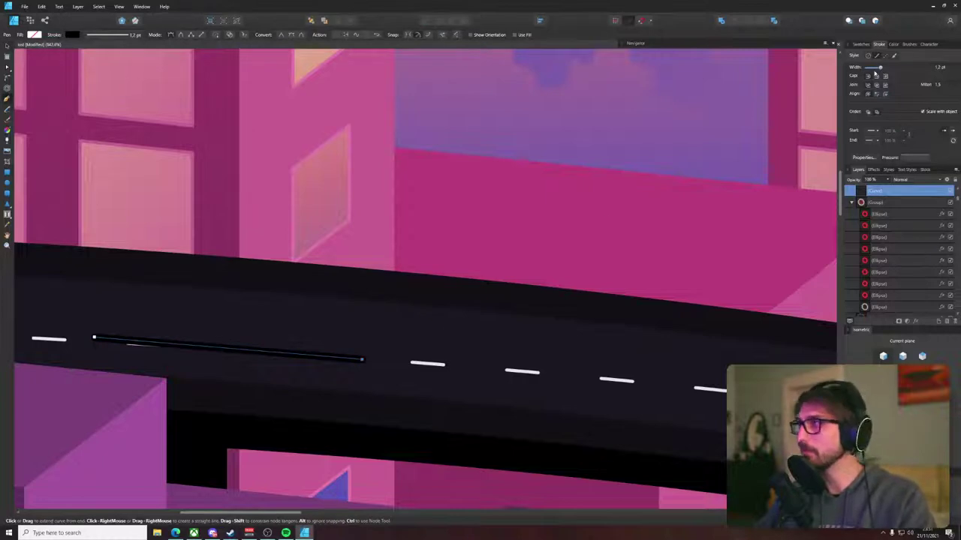
pyautogui.click(937, 68)
pyautogui.write('1')
pyautogui.press('Return')
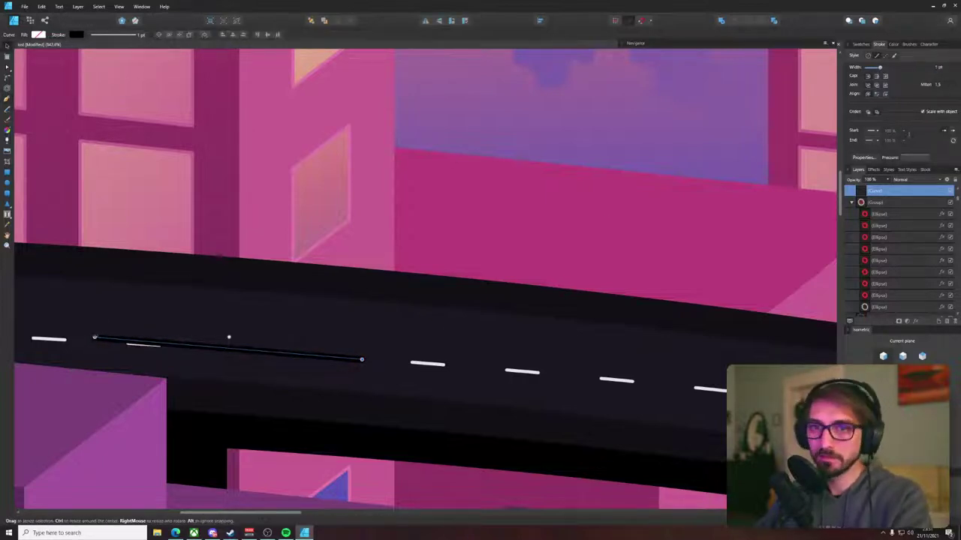
# - Delete the straight line and start a replacement Pen outline with its base across the lane dashes of the curved overpass
pyautogui.press('a')
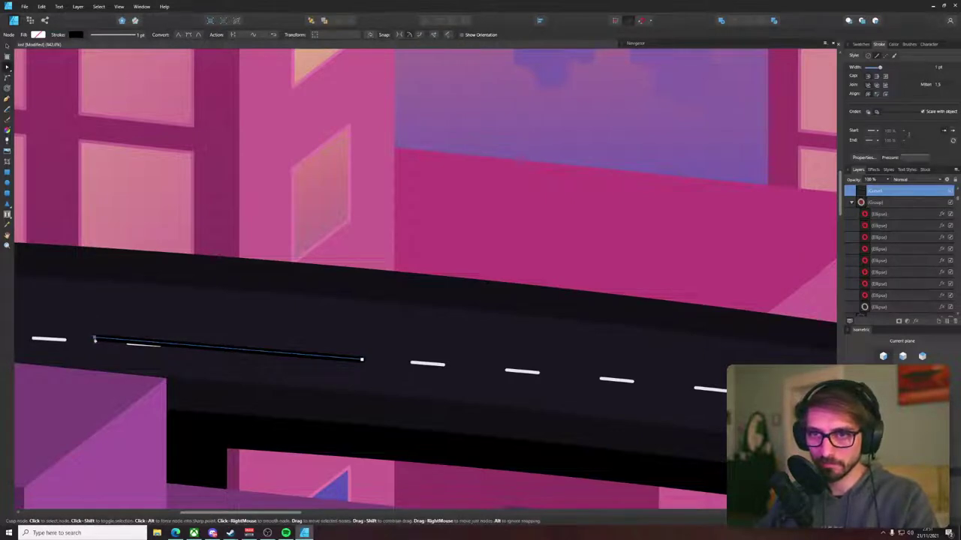
pyautogui.press('v')
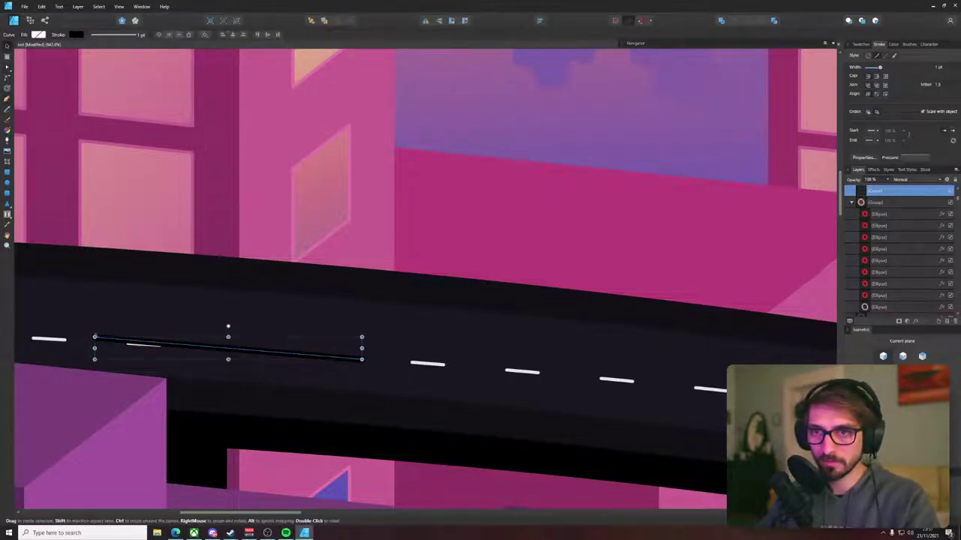
pyautogui.press('Delete')
pyautogui.press('p')
pyautogui.click(363, 365)
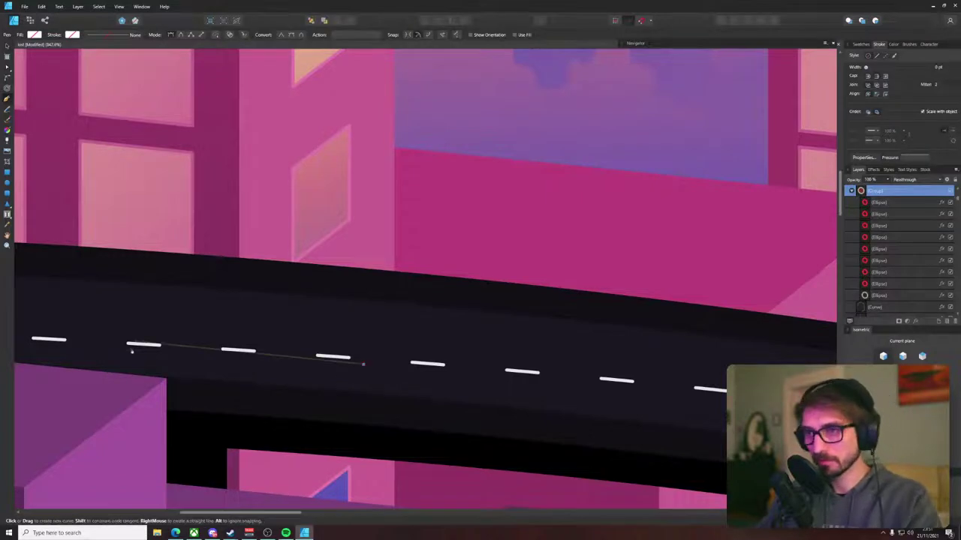
pyautogui.click(129, 344)
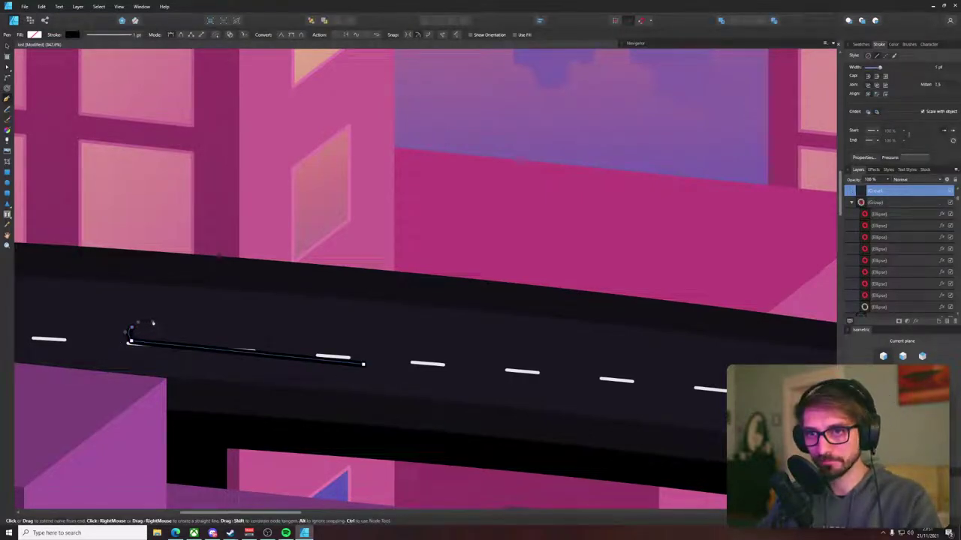
# - Draw the flat roof, sloping rear window and rounded tail of the car outline with the Pen tool and close the path
pyautogui.moveTo(220, 298); pyautogui.dragTo(247, 303)
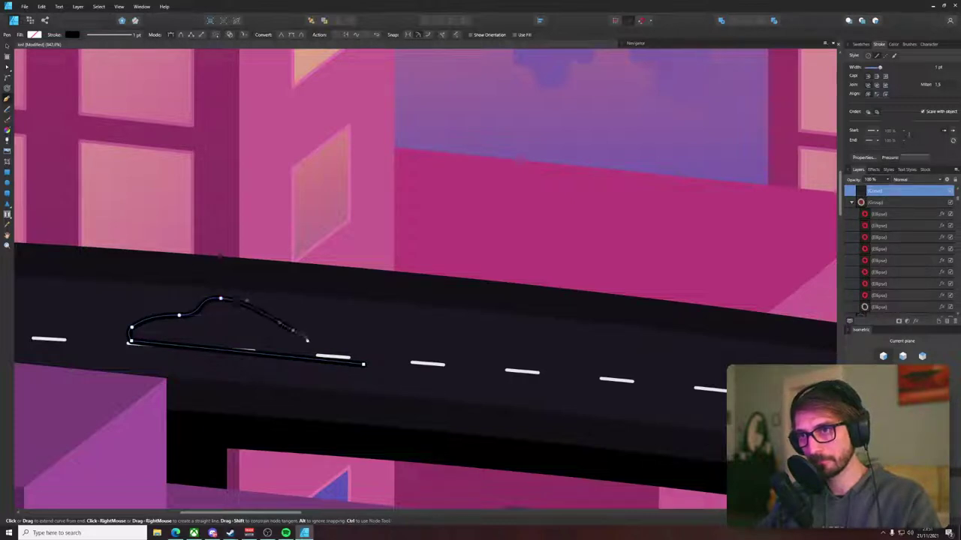
pyautogui.moveTo(293, 330); pyautogui.dragTo(340, 342)
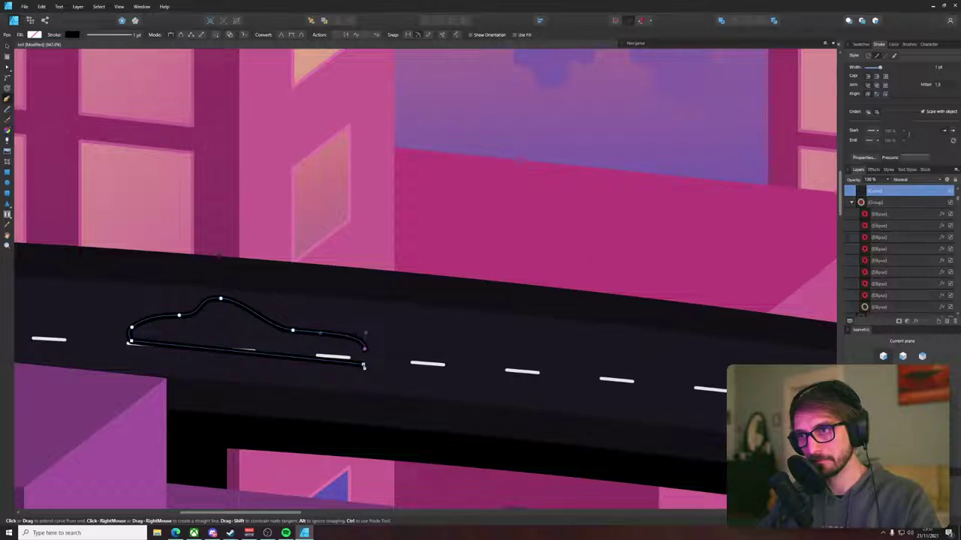
pyautogui.hotkey('ctrl', 'z')
pyautogui.click(263, 302)
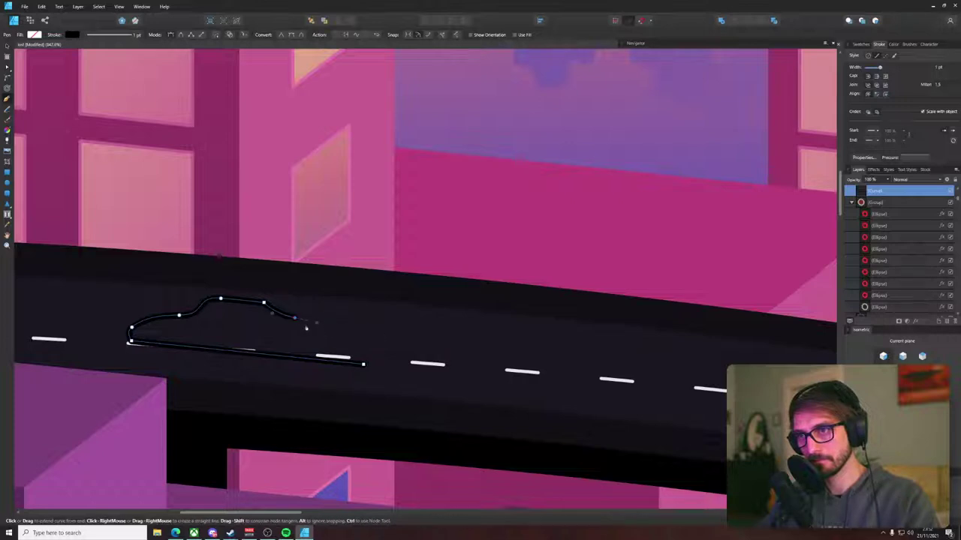
pyautogui.press('a')
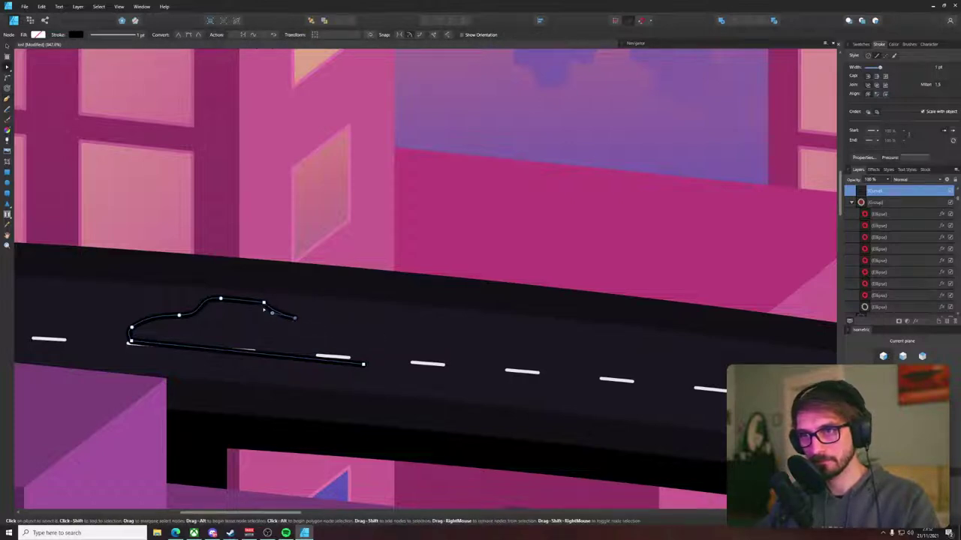
pyautogui.press('p')
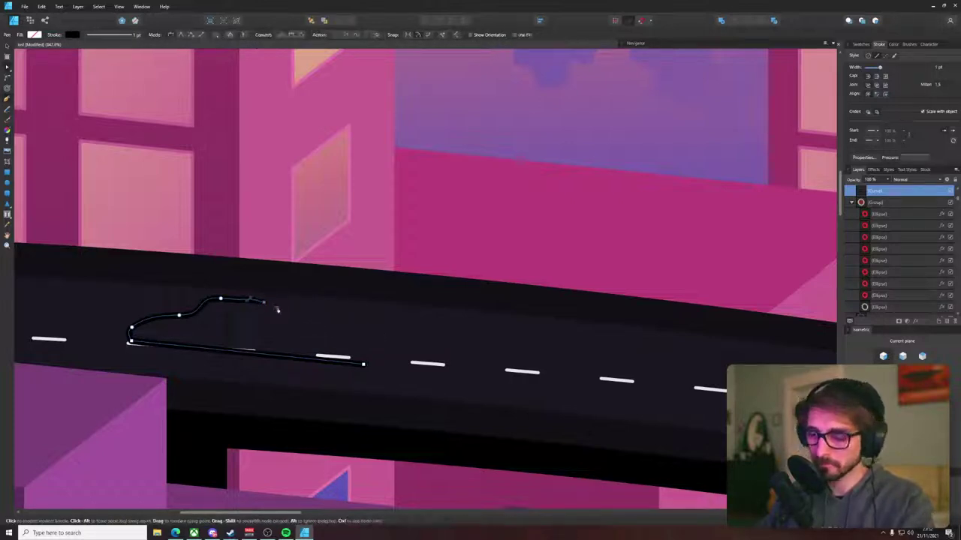
pyautogui.moveTo(303, 329); pyautogui.dragTo(306, 324)
pyautogui.moveTo(366, 341); pyautogui.dragTo(387, 344)
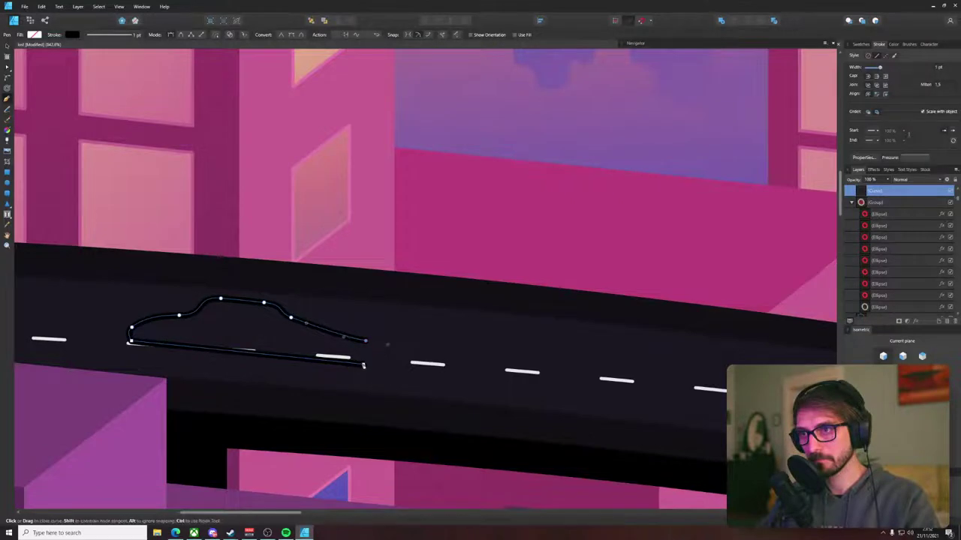
pyautogui.click(362, 367)
# - Reshape the car outline by pulling in the tail node, lowering the rear window's base and shifting the cabin toward the tail
pyautogui.moveTo(365, 341); pyautogui.dragTo(347, 339)
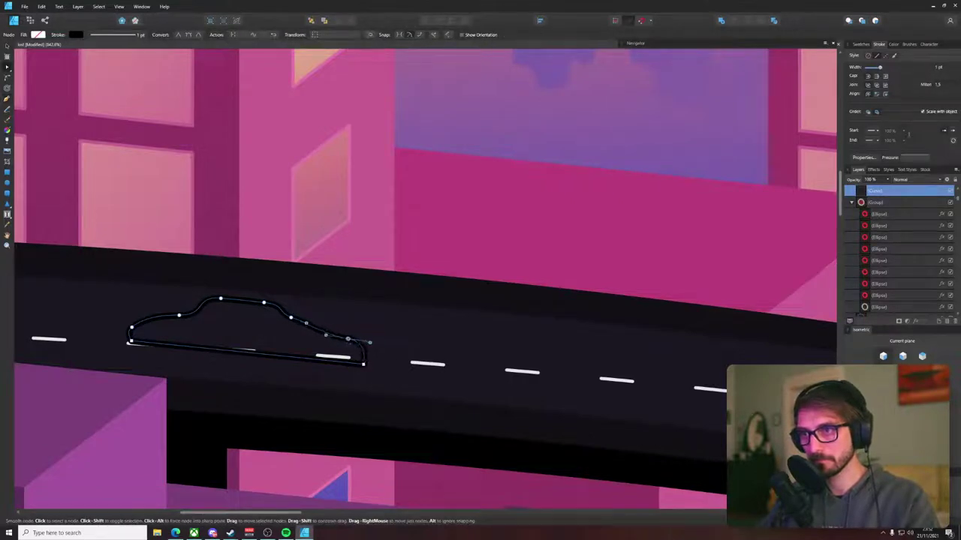
pyautogui.moveTo(292, 317); pyautogui.dragTo(295, 327)
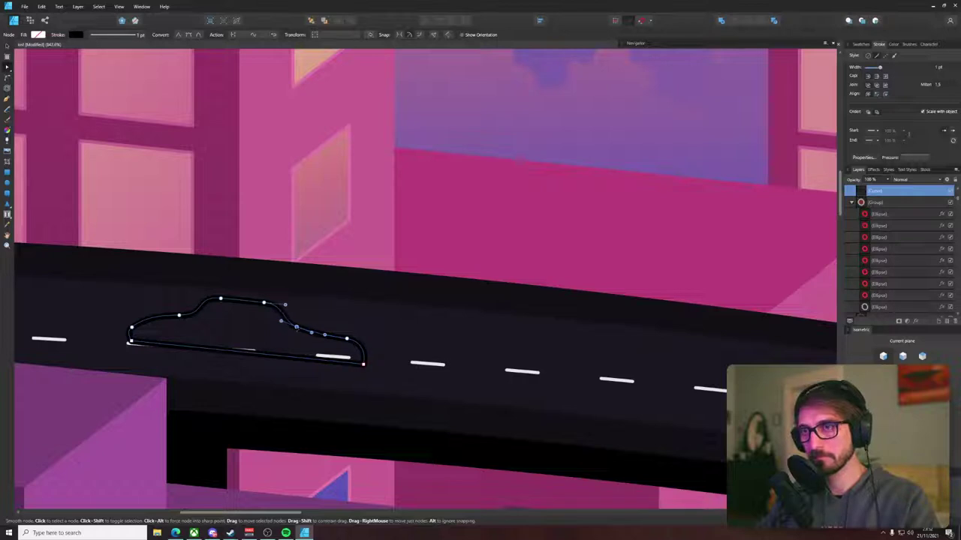
pyautogui.moveTo(248, 289); pyautogui.dragTo(318, 328)
pyautogui.moveTo(156, 293); pyautogui.dragTo(257, 337)
pyautogui.moveTo(178, 315); pyautogui.dragTo(208, 318)
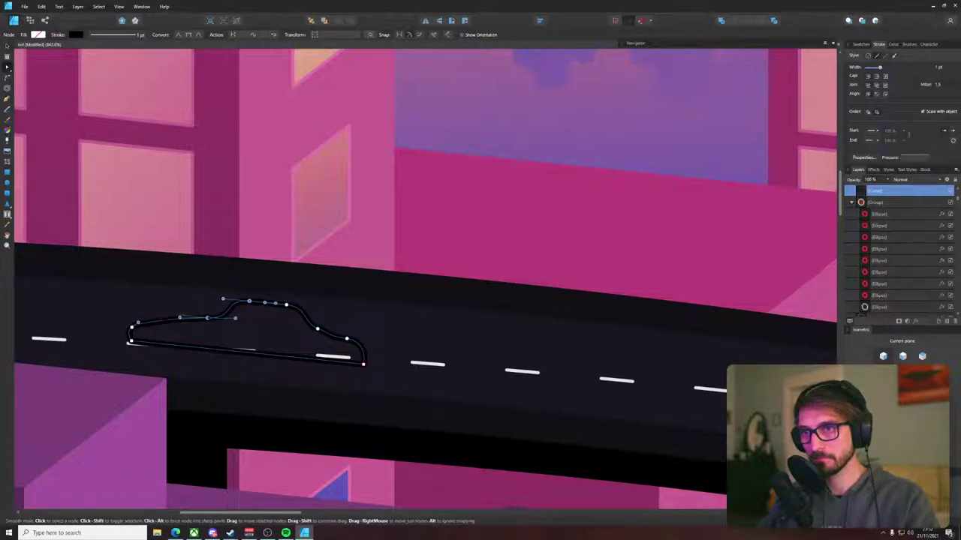
pyautogui.click(328, 316)
pyautogui.hscroll(2, 313, 323)
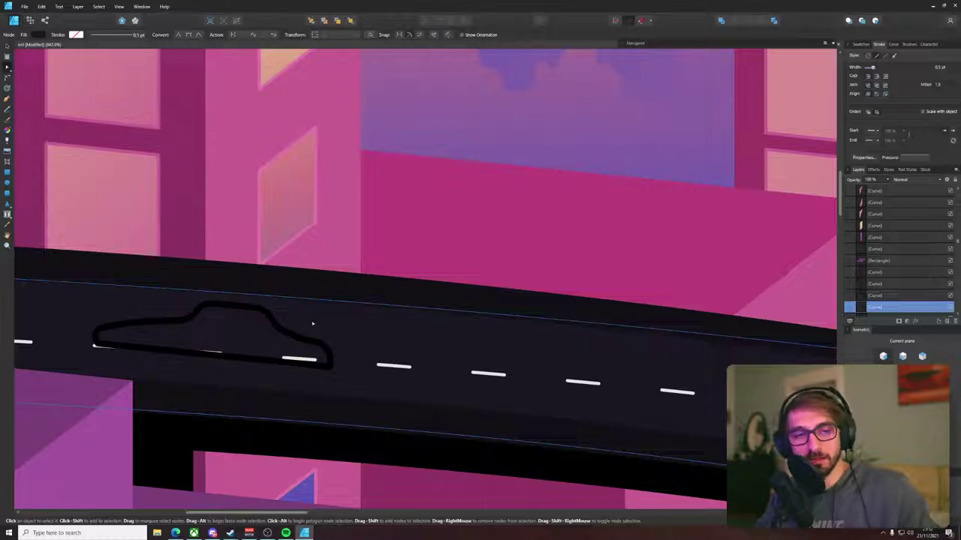
# - Refine the curve between the car's rear window and trunk by raising its two nodes
pyautogui.click(289, 330)
pyautogui.press('p')
pyautogui.scroll(3, 297, 334)
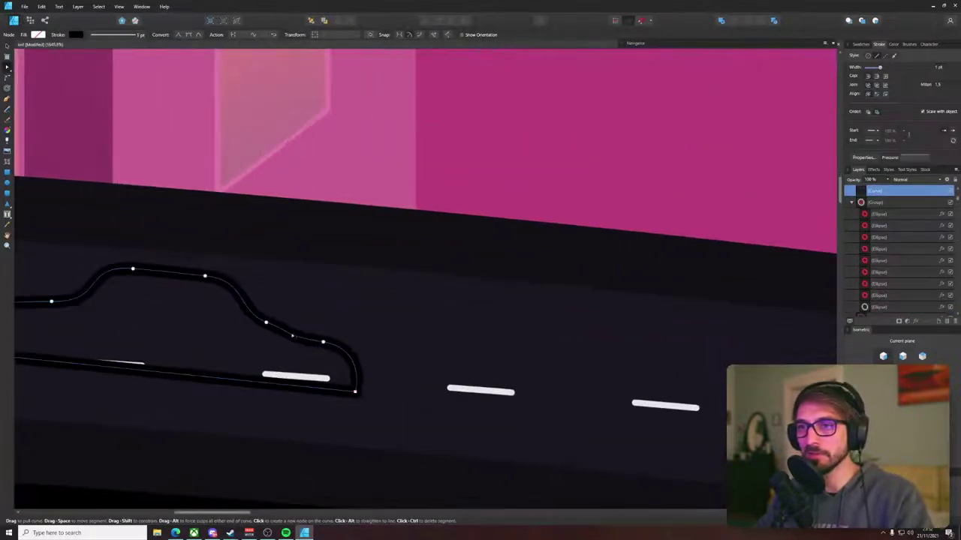
pyautogui.press('a')
pyautogui.click(266, 324)
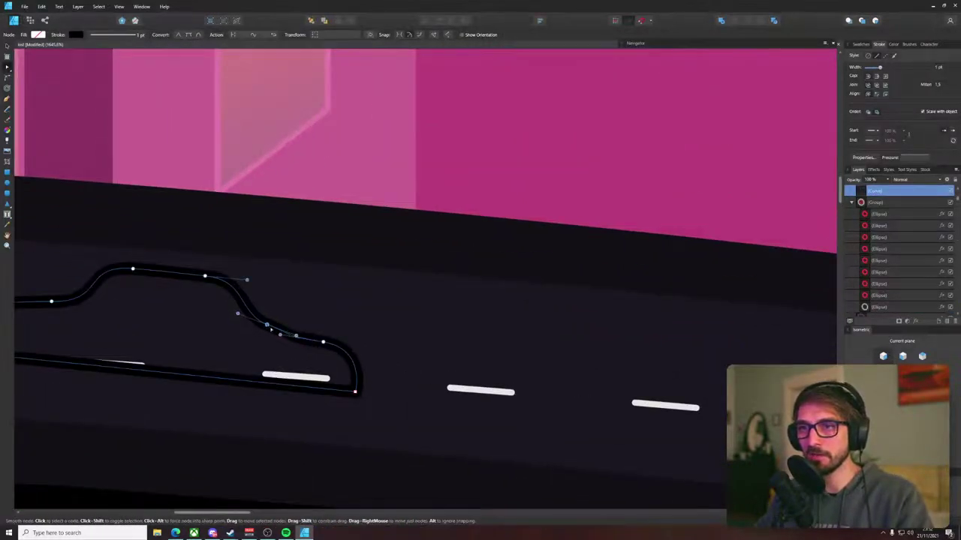
pyautogui.click(323, 342)
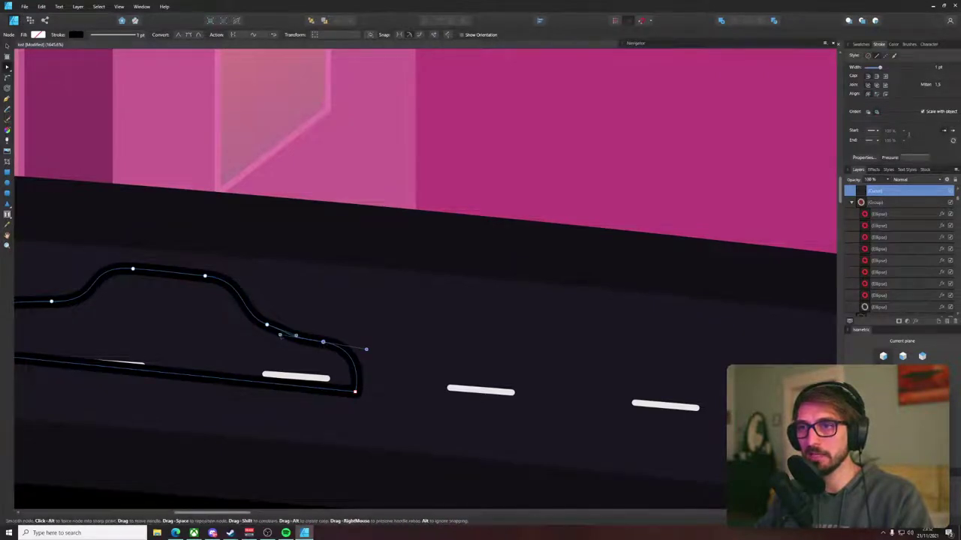
pyautogui.moveTo(298, 338); pyautogui.dragTo(327, 334)
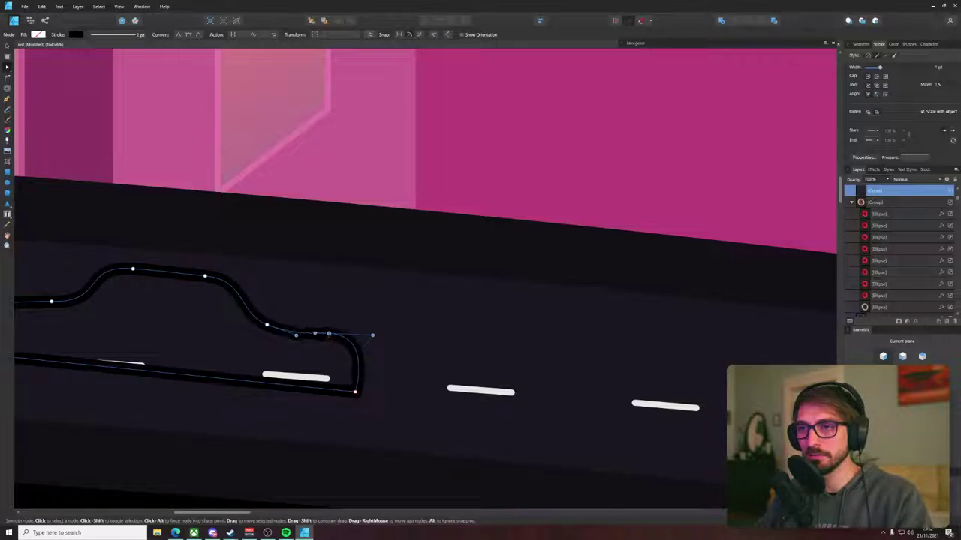
pyautogui.moveTo(270, 326); pyautogui.dragTo(267, 316)
pyautogui.hotkey('ctrl', 'z')
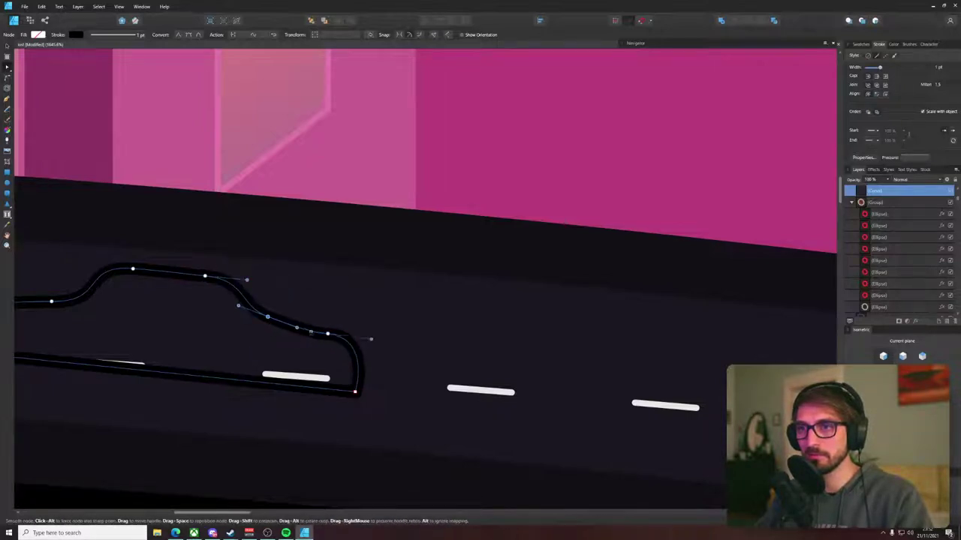
pyautogui.scroll(-3, 354, 319)
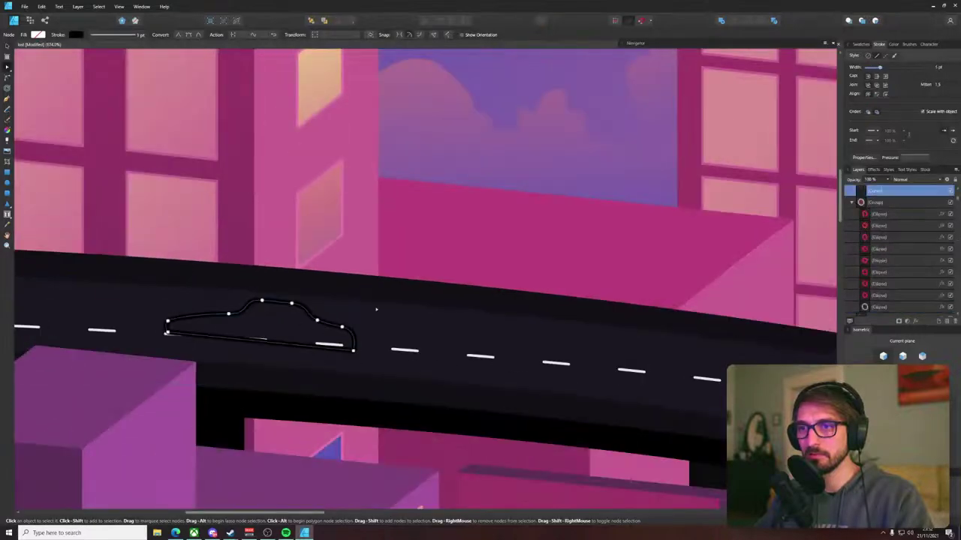
# - Swap the stroke and fill colours of the closed car shape
pyautogui.click(862, 45)
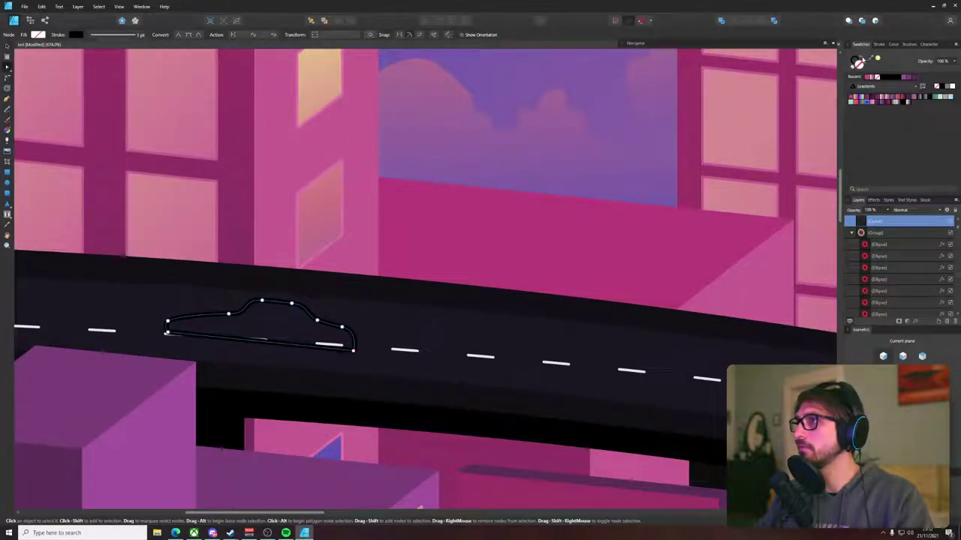
pyautogui.click(865, 59)
pyautogui.scroll(-9, 582, 274)
pyautogui.moveTo(582, 274); pyautogui.dragTo(536, 253)
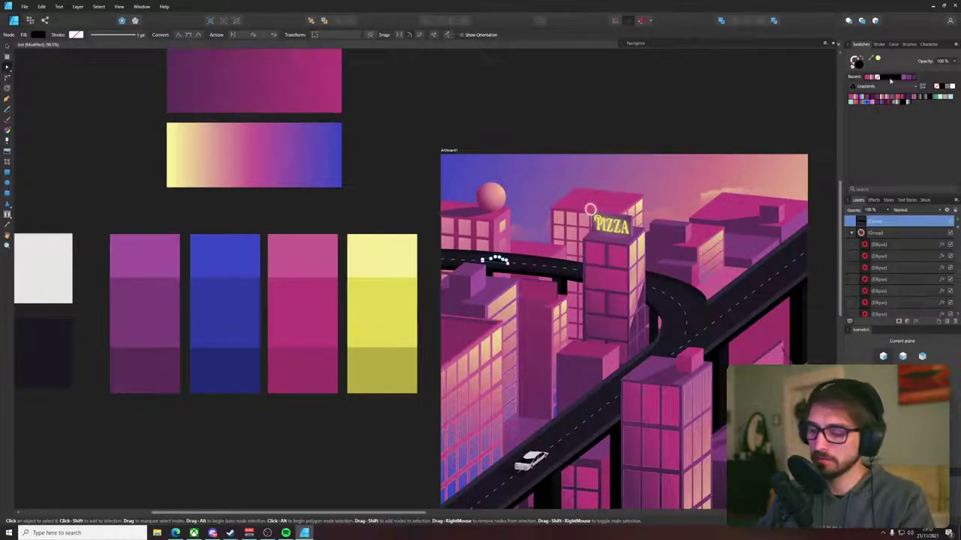
pyautogui.click(879, 45)
pyautogui.click(869, 46)
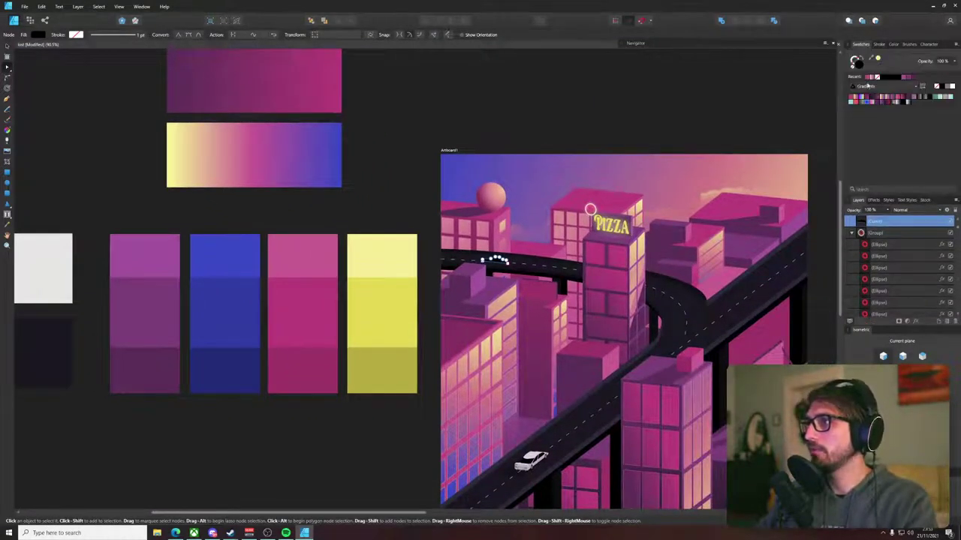
# - Fill the car body with a dark blue sampled from the blue column of the colour palette
pyautogui.moveTo(244, 210); pyautogui.dragTo(246, 222)
pyautogui.press('i')
pyautogui.click(237, 259)
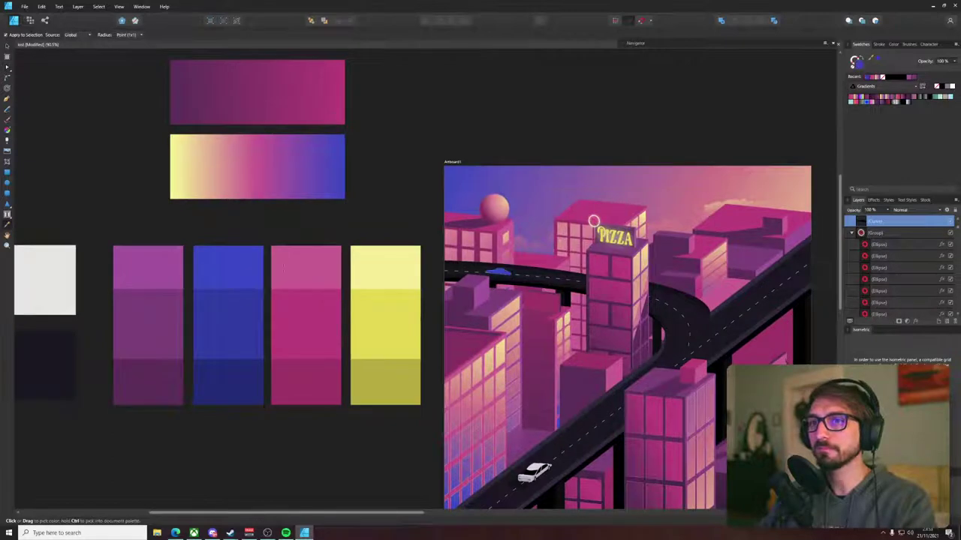
pyautogui.press('v')
pyautogui.scroll(5, 509, 268)
pyautogui.scroll(4, 508, 285)
pyautogui.scroll(-7, 474, 257)
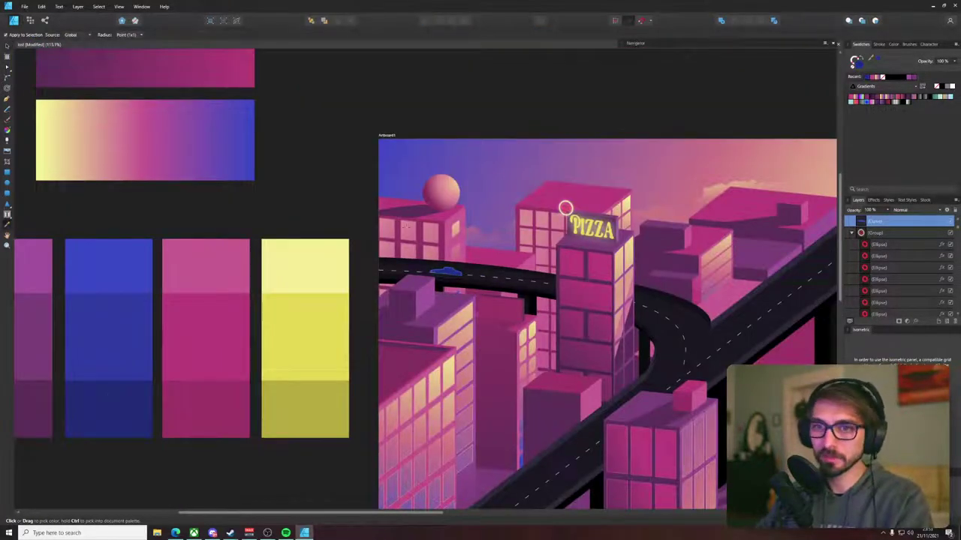
pyautogui.scroll(8, 428, 270)
pyautogui.click(428, 270)
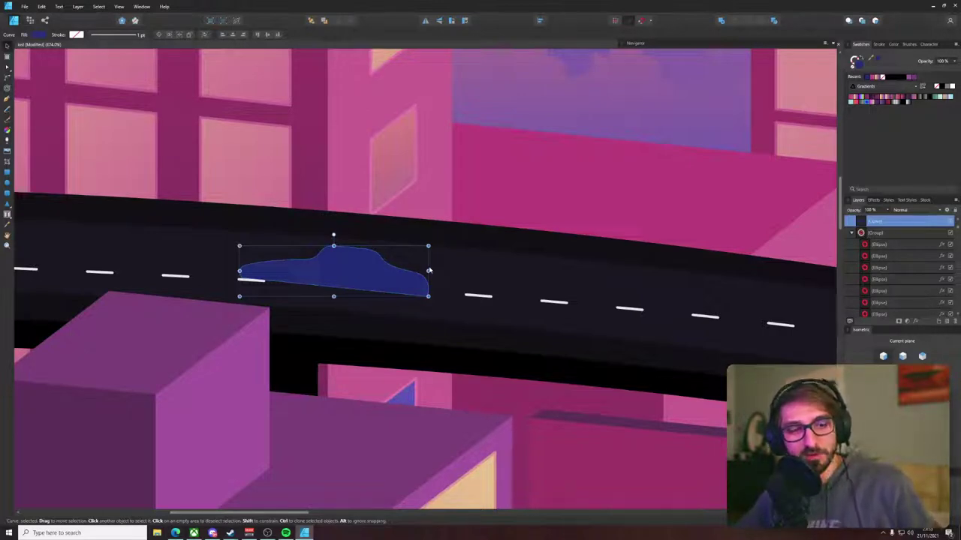
# - Draw an ellipse for a wheel overlapping the lower edge of the car body near its left end
pyautogui.scroll(4, 284, 281)
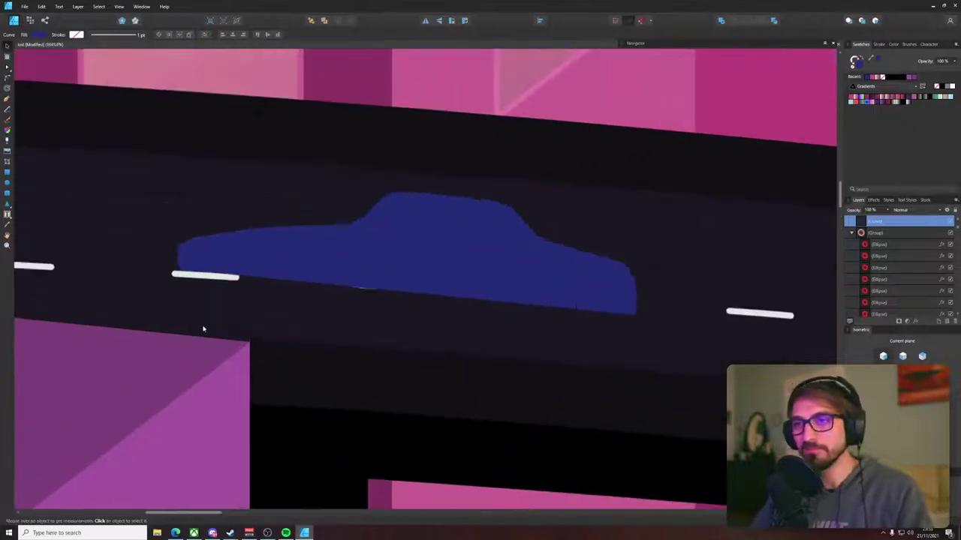
pyautogui.press('a')
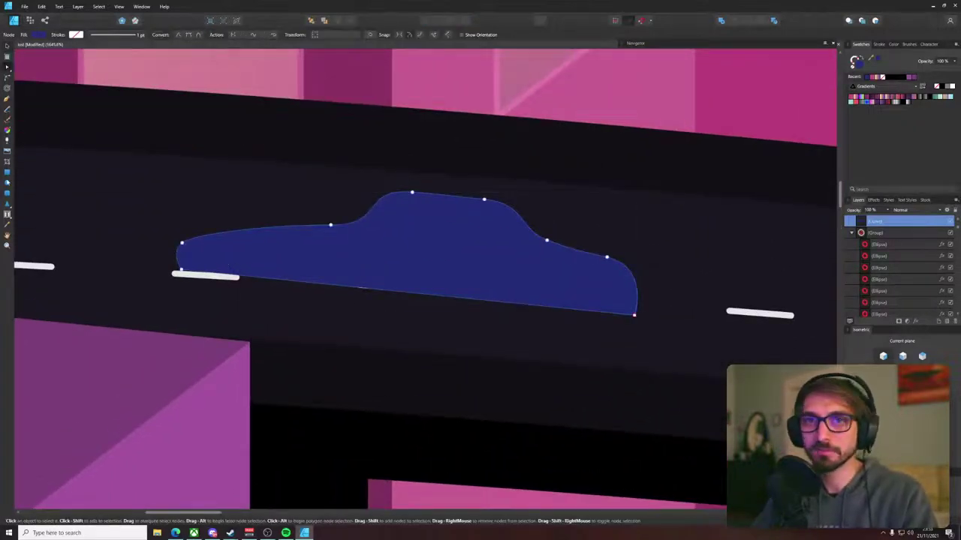
pyautogui.press('m')
pyautogui.moveTo(231, 257); pyautogui.dragTo(273, 295)
pyautogui.press('v')
pyautogui.click(274, 310)
pyautogui.click(268, 300)
# - Try to set the wheel ellipse's fill to black with the colour chooser
pyautogui.click(882, 77)
pyautogui.press('m')
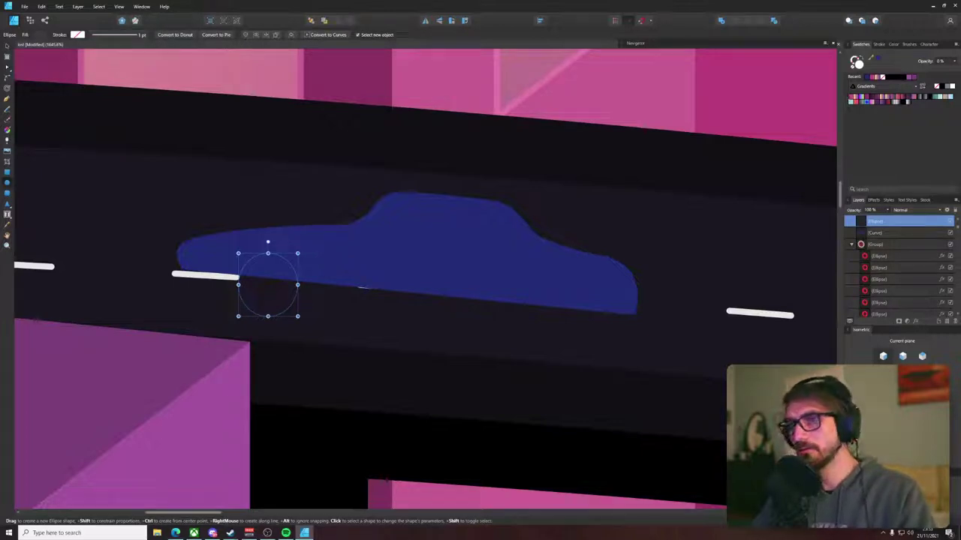
pyautogui.doubleClick(857, 63)
pyautogui.moveTo(628, 439); pyautogui.dragTo(601, 494)
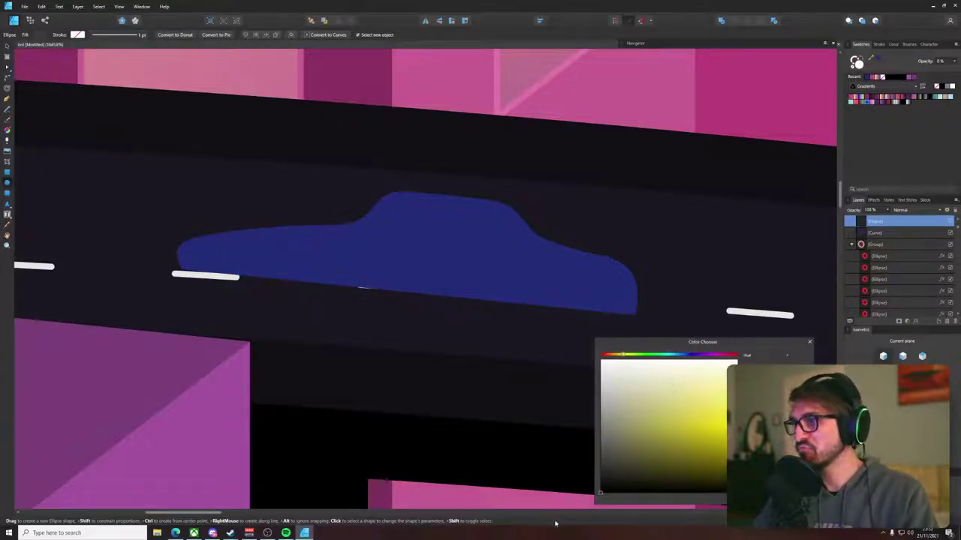
pyautogui.click(791, 493)
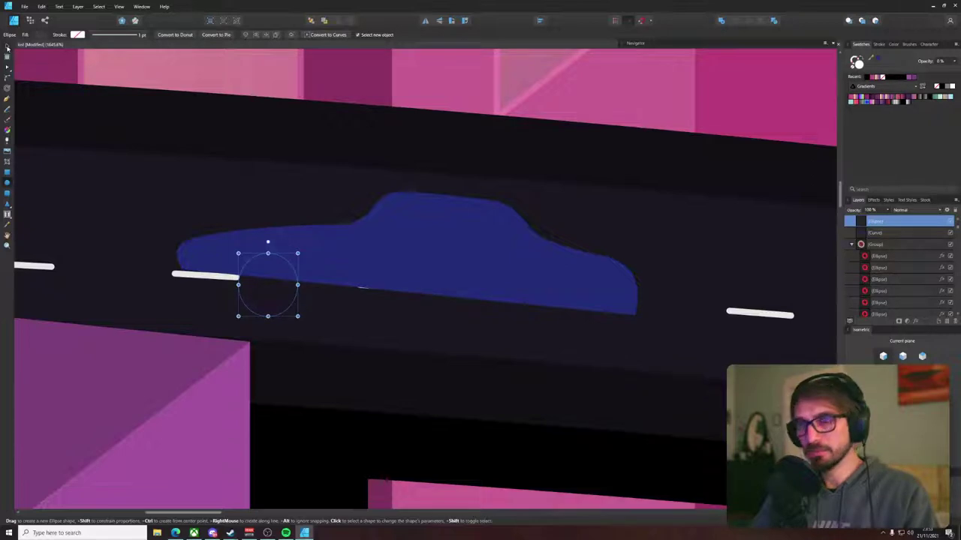
pyautogui.click(8, 47)
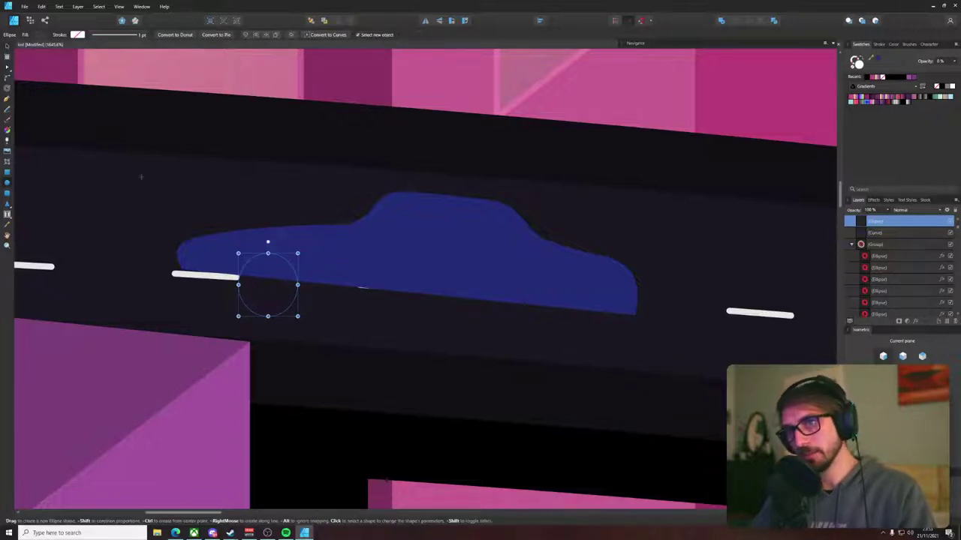
pyautogui.press('Delete')
pyautogui.hotkey('ctrl', 'z')
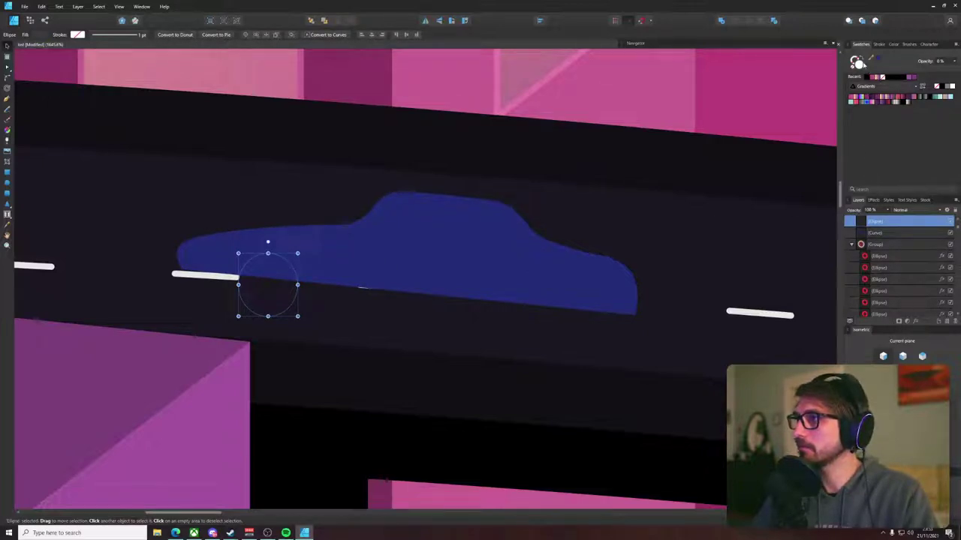
# - Fill the wheel ellipse with solid black and narrow it slightly from its right side
pyautogui.click(933, 98)
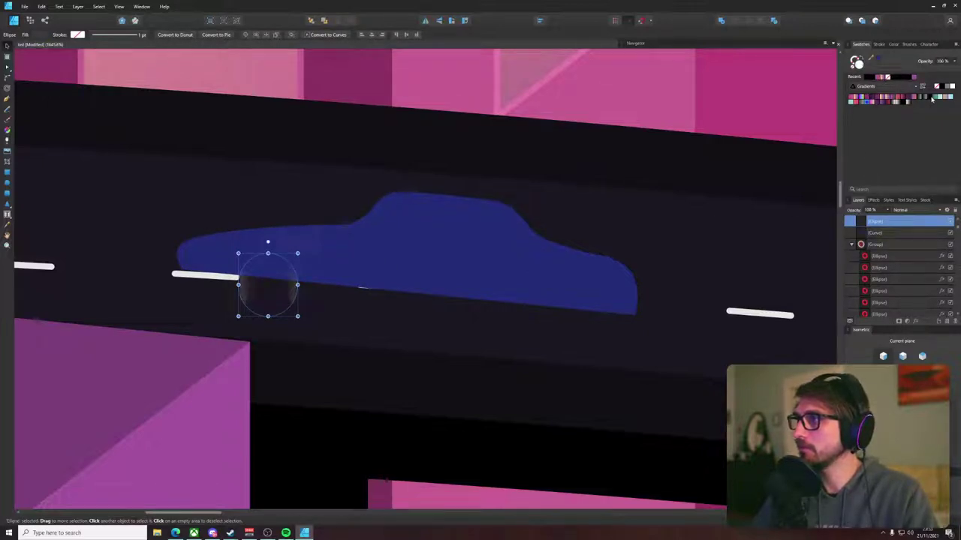
pyautogui.click(945, 88)
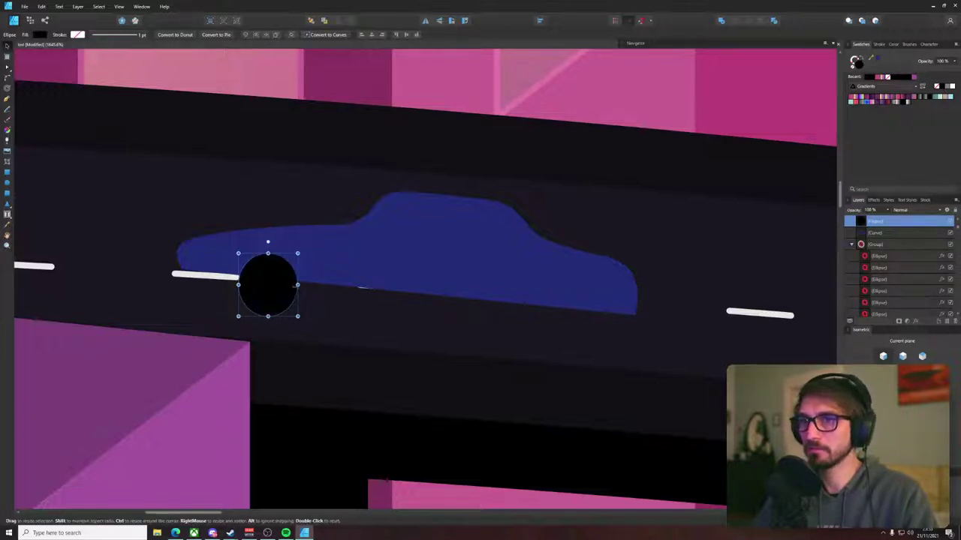
pyautogui.moveTo(297, 284); pyautogui.dragTo(290, 284)
# - Lower the two bottom corner nodes of the blue car body slightly to deepen its lower edge
pyautogui.click(595, 300)
pyautogui.press('a')
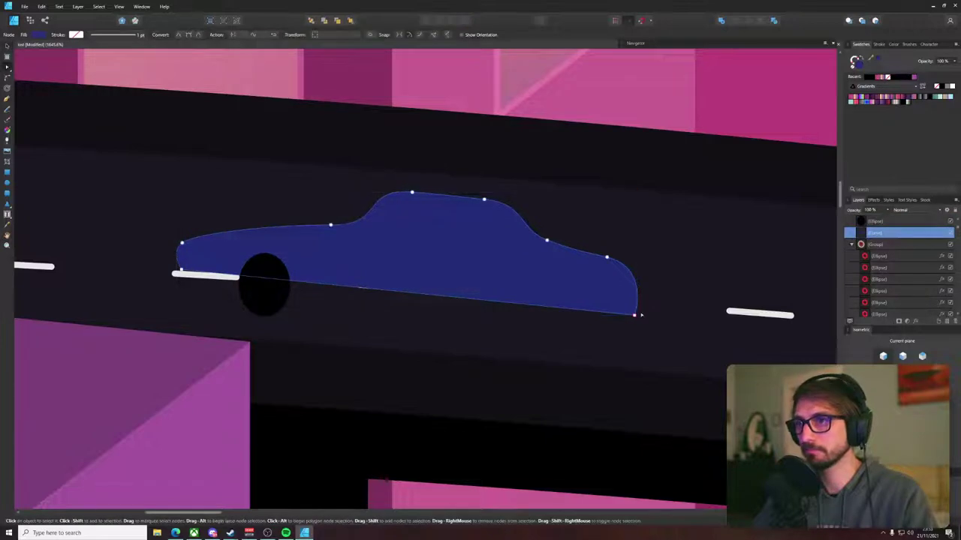
pyautogui.moveTo(636, 315); pyautogui.dragTo(633, 322)
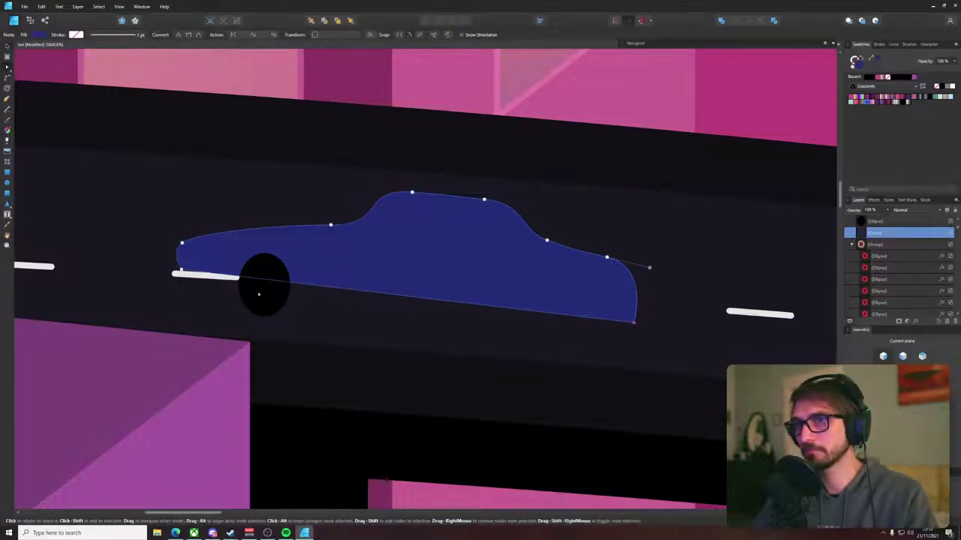
pyautogui.moveTo(181, 270); pyautogui.dragTo(183, 276)
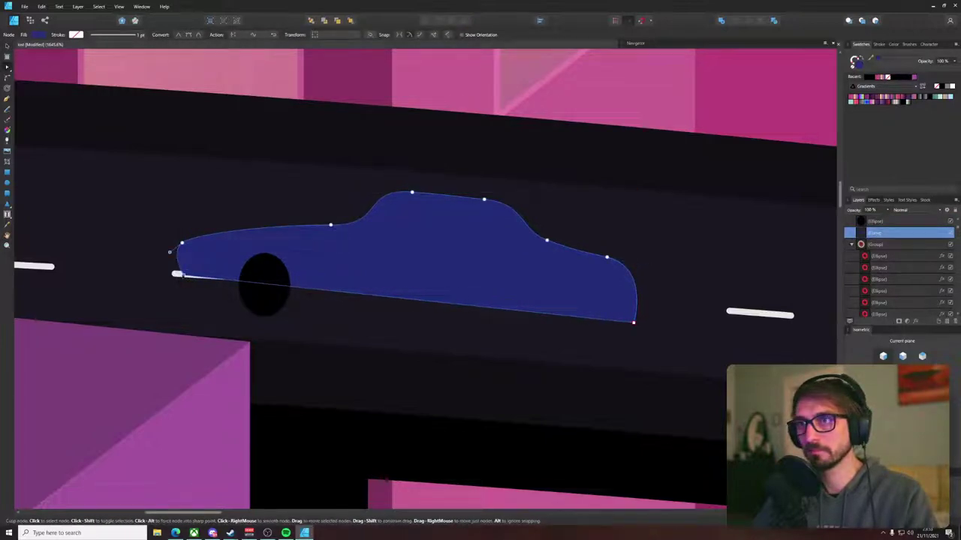
# - Duplicate the black front wheel and place the copy under the rear end of the car body
pyautogui.moveTo(289, 207); pyautogui.dragTo(208, 222)
pyautogui.click(180, 300)
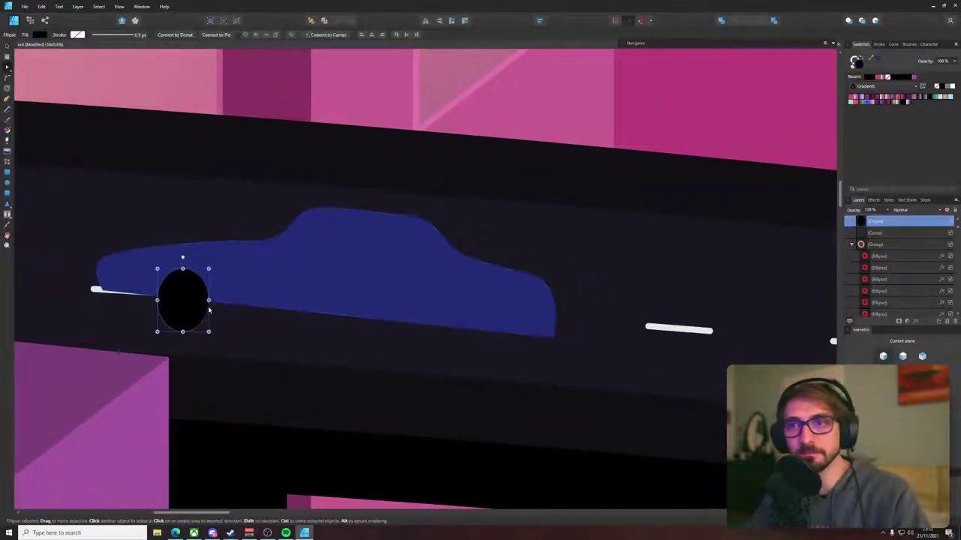
pyautogui.moveTo(189, 300)
pyautogui.mouseDown()
pyautogui.moveTo(178, 294)
pyautogui.moveTo(458, 328)
pyautogui.mouseUp()
# - Round the lower rear corner of the blue car body and shift its lower front node slightly inward
pyautogui.click(517, 327)
pyautogui.click(7, 78)
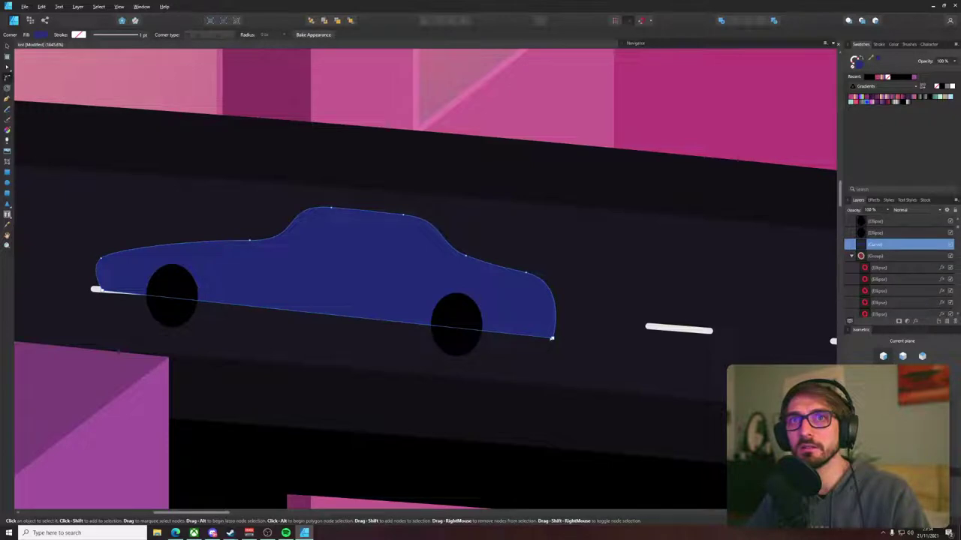
pyautogui.click(551, 338)
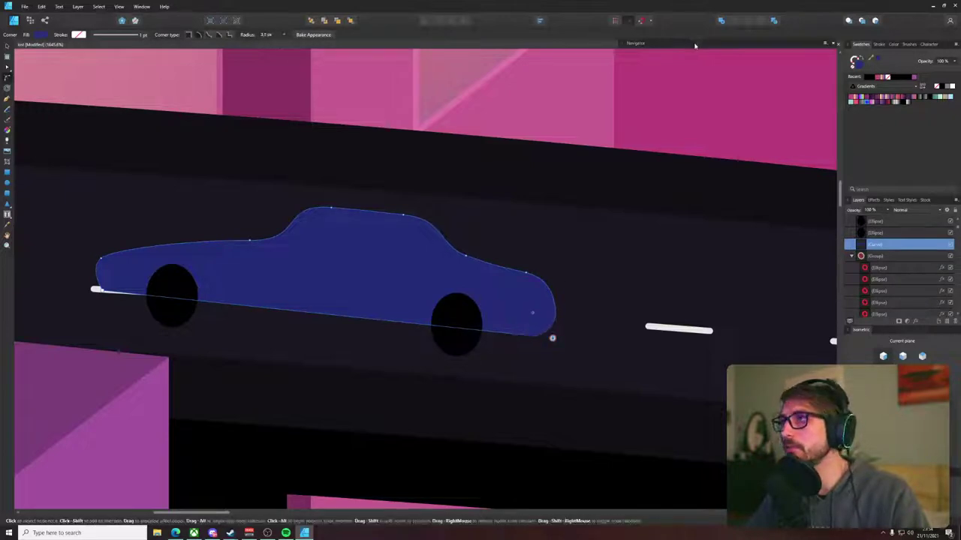
pyautogui.click(635, 43)
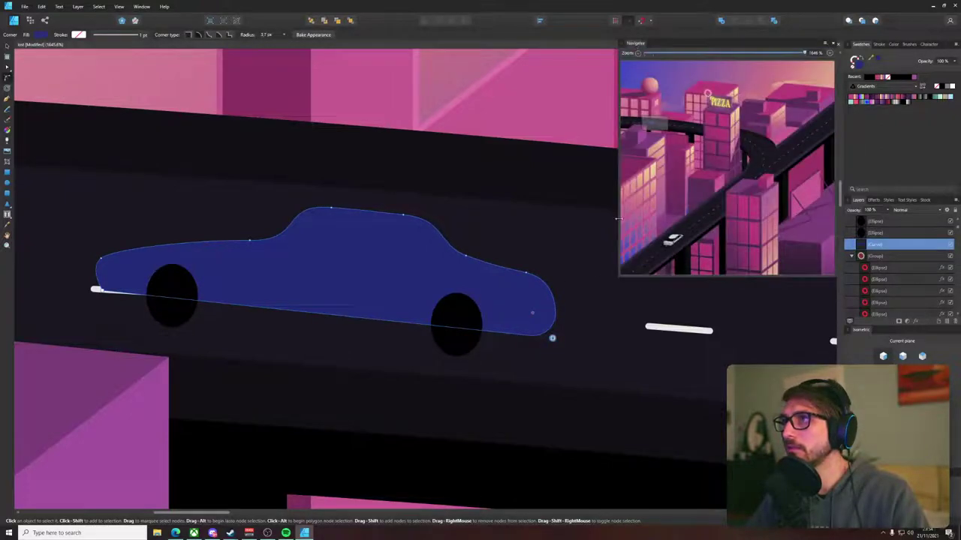
pyautogui.moveTo(551, 338); pyautogui.dragTo(541, 348)
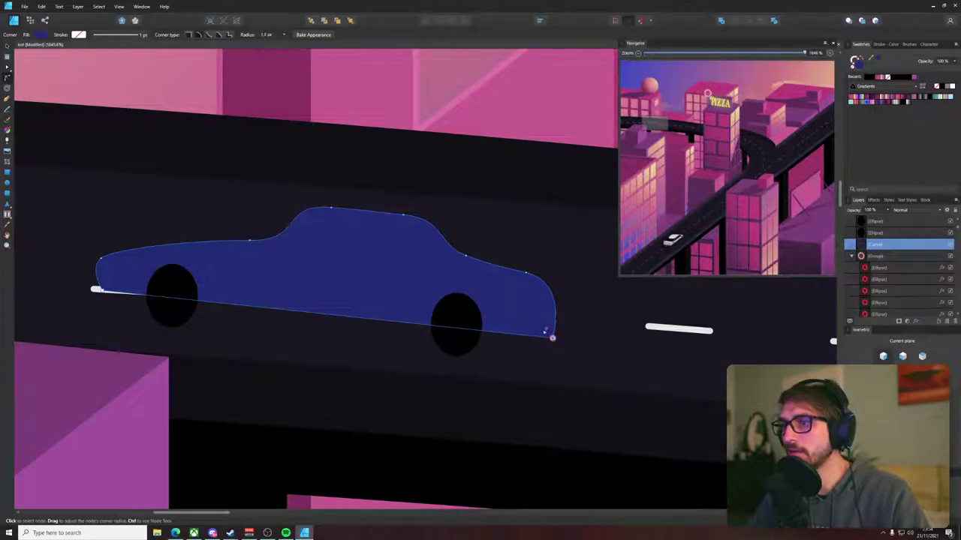
pyautogui.press('a')
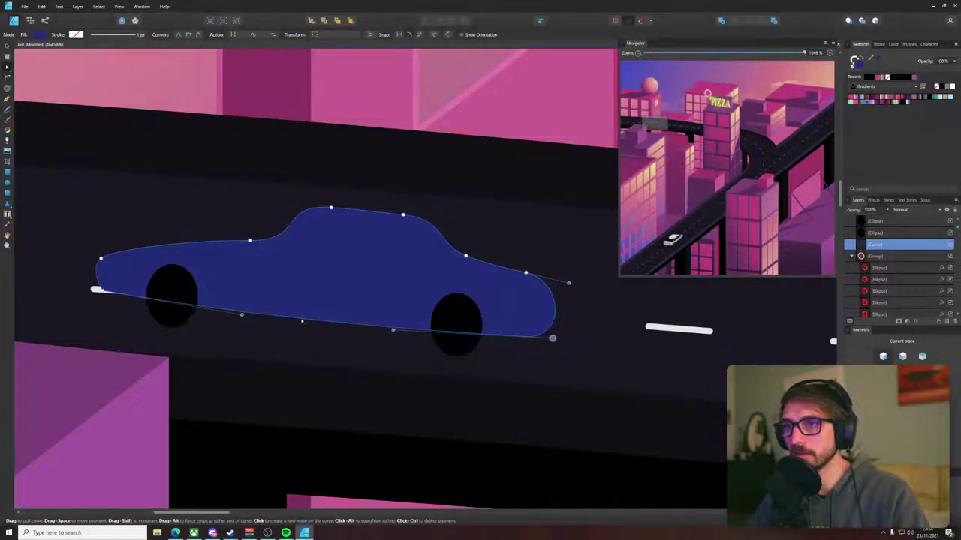
pyautogui.moveTo(102, 290); pyautogui.dragTo(106, 288)
pyautogui.click(8, 78)
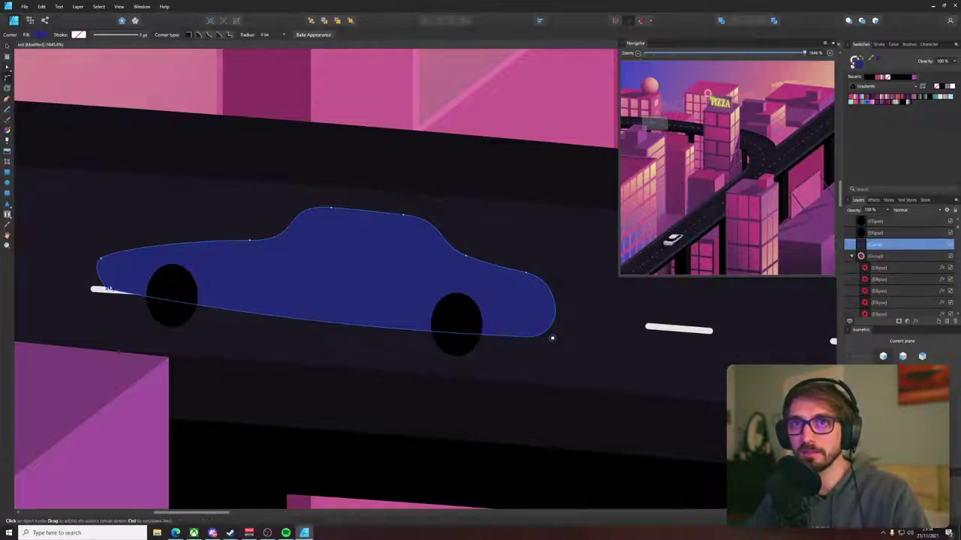
pyautogui.press('a')
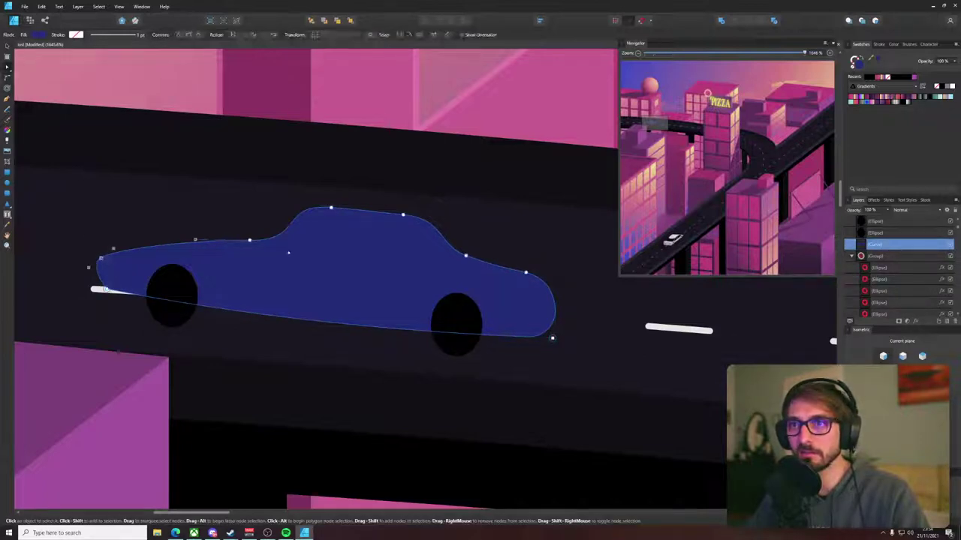
pyautogui.click(9, 78)
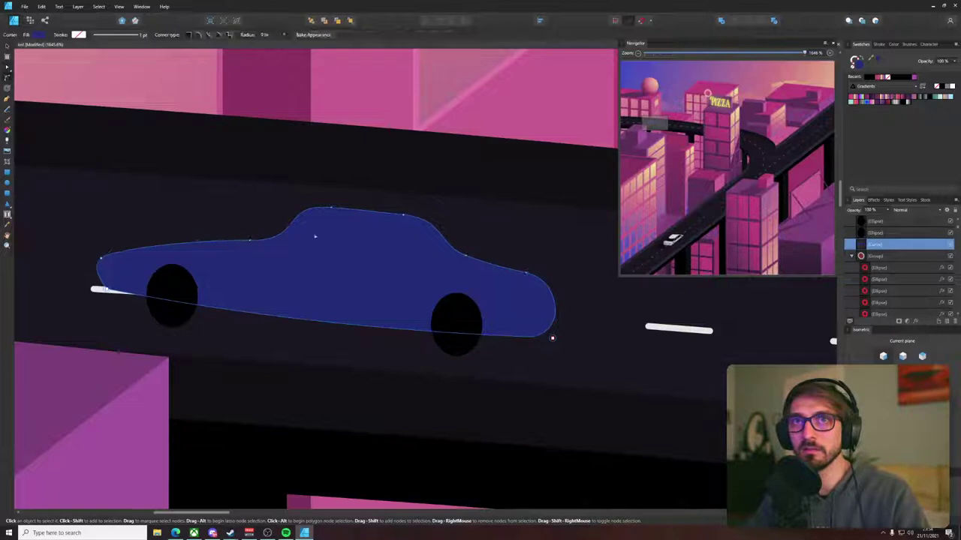
pyautogui.press('v')
pyautogui.press('c')
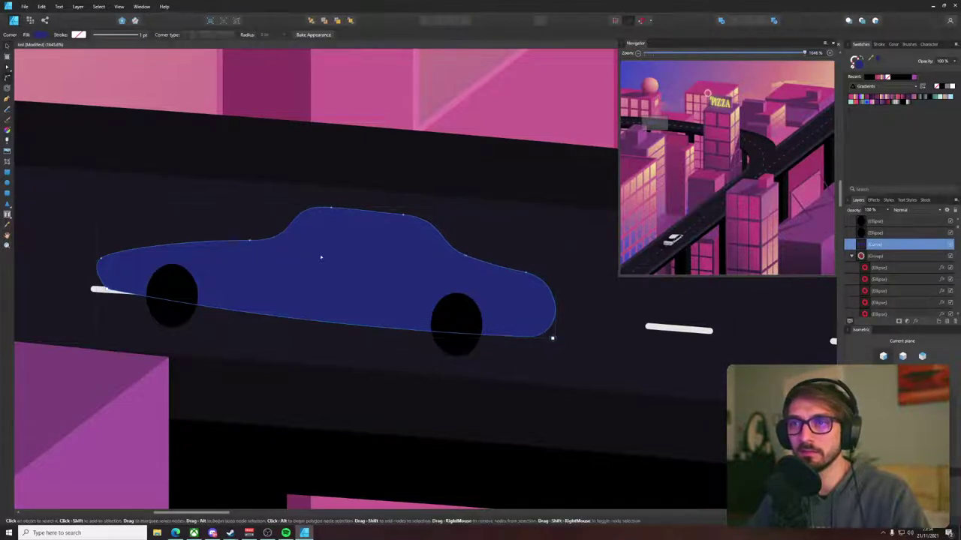
pyautogui.click(354, 242)
# - Draw a closed four-sided hood shape with the Pen tool over the front of the car body
pyautogui.moveTo(215, 252); pyautogui.dragTo(184, 352)
pyautogui.press('p')
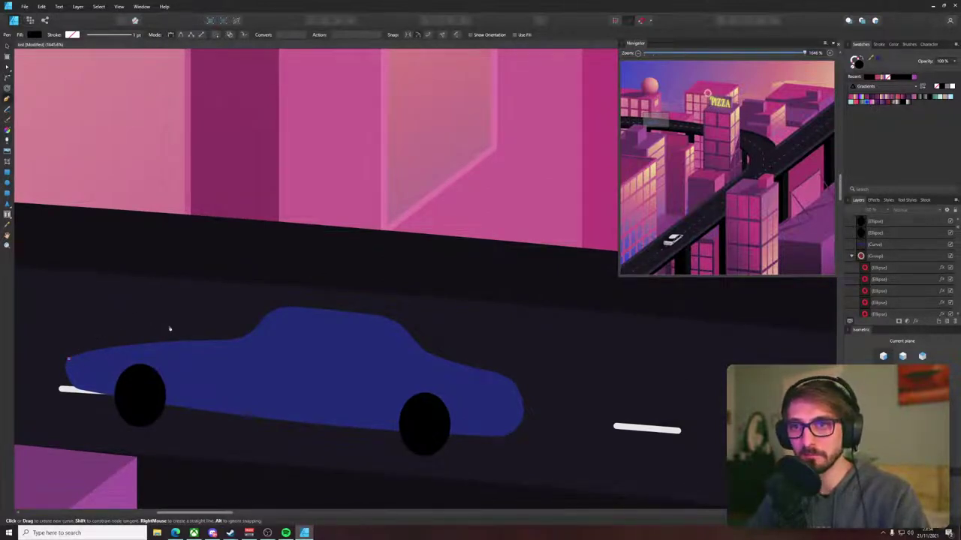
pyautogui.moveTo(167, 329); pyautogui.dragTo(173, 327)
pyautogui.moveTo(285, 329); pyautogui.dragTo(283, 325)
pyautogui.click(69, 359)
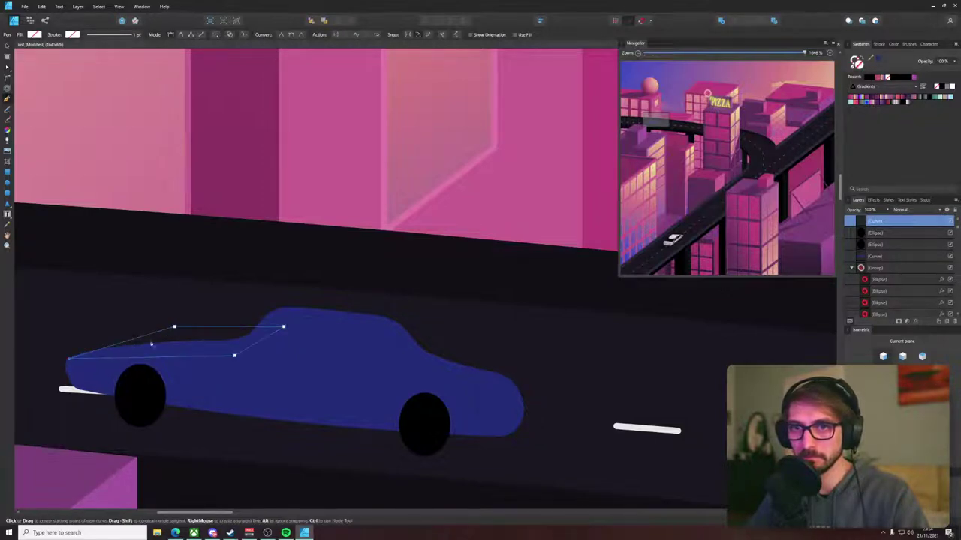
# - Fill the hood shape with a lighter blue sampled from the blue column of the colour palette beside the artboard
pyautogui.scroll(-4, 167, 333)
pyautogui.scroll(-6, 170, 336)
pyautogui.moveTo(166, 323); pyautogui.dragTo(403, 295)
pyautogui.scroll(-4, 403, 295)
pyautogui.press('i')
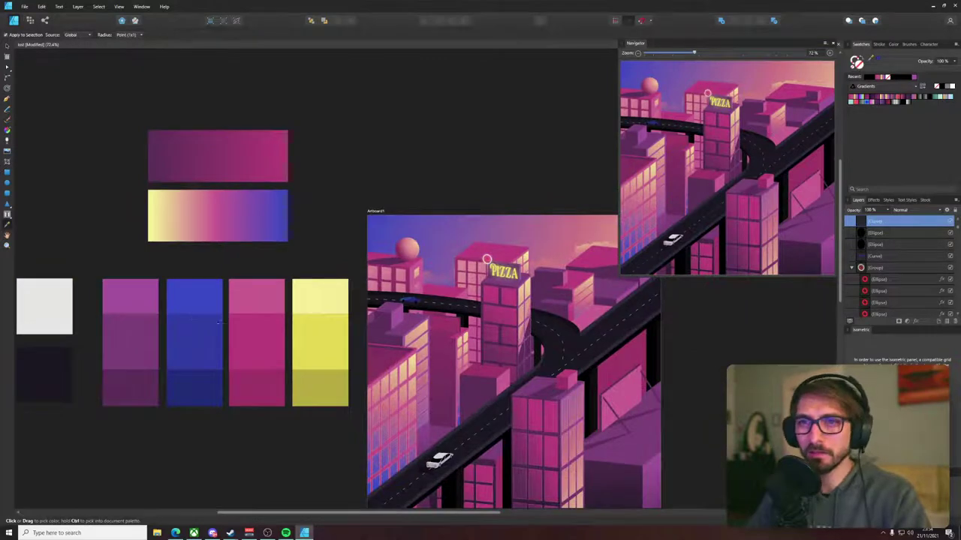
pyautogui.press('p')
pyautogui.scroll(10, 429, 287)
pyautogui.press('v')
pyautogui.scroll(2, 215, 427)
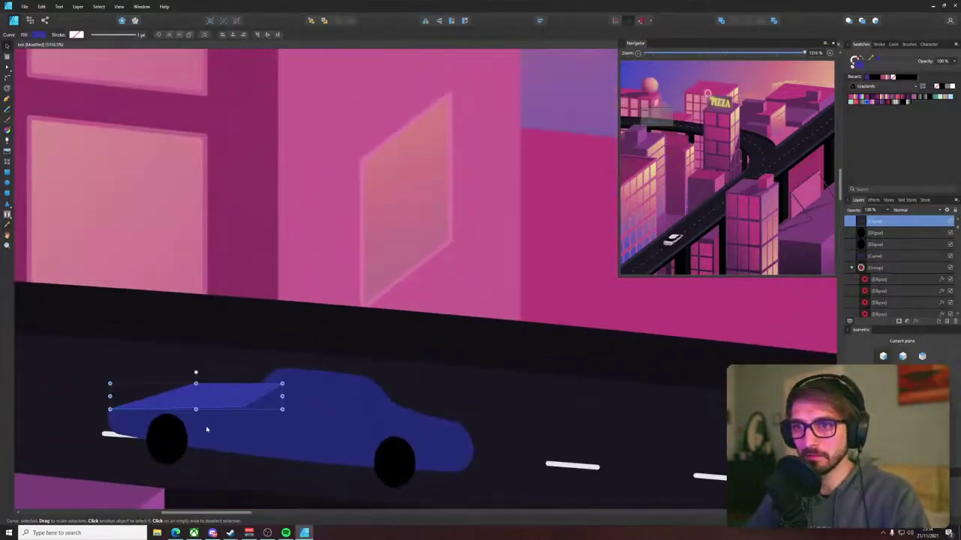
# - Send the hood shape behind the wheels and car body and nudge it slightly upward
pyautogui.hotkey('ctrl', '[')
pyautogui.hotkey('ctrl', '[')
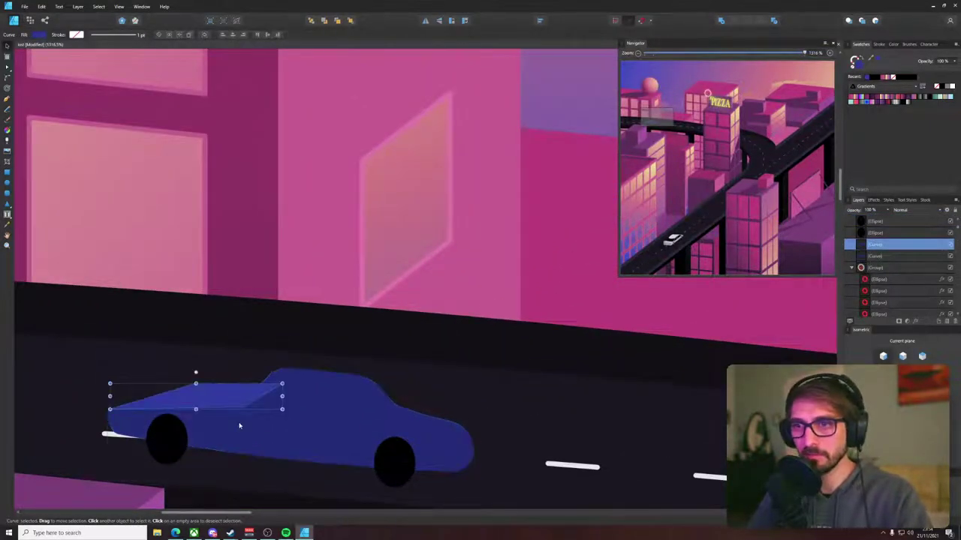
pyautogui.hotkey('ctrl', '[')
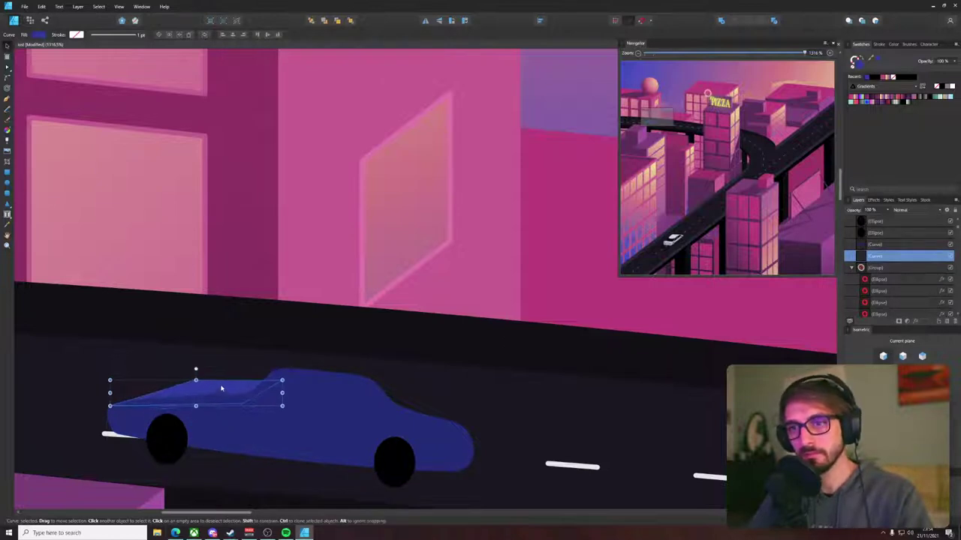
# - Slightly round the hood shape's upper front corner and shift it a little up and toward the rear
pyautogui.press('a')
pyautogui.scroll(2, 221, 388)
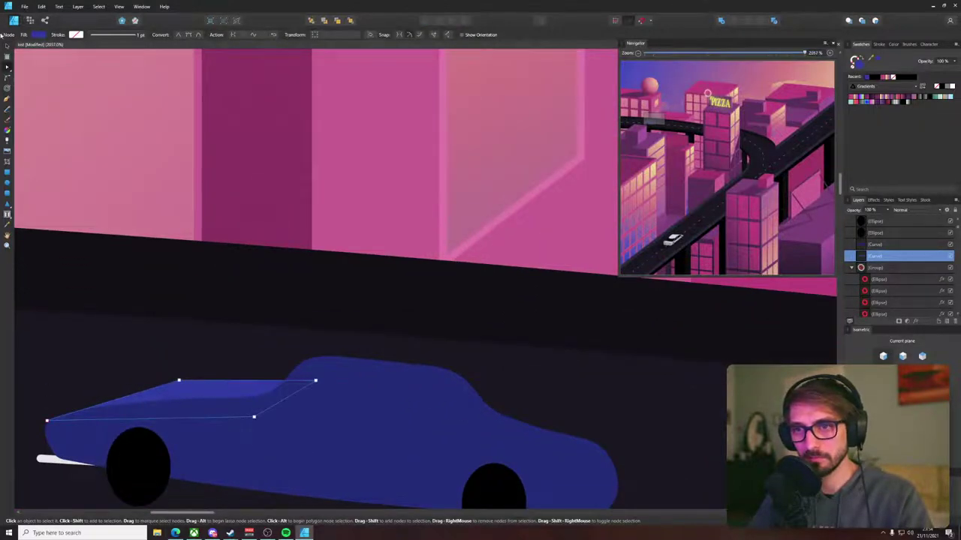
pyautogui.click(7, 66)
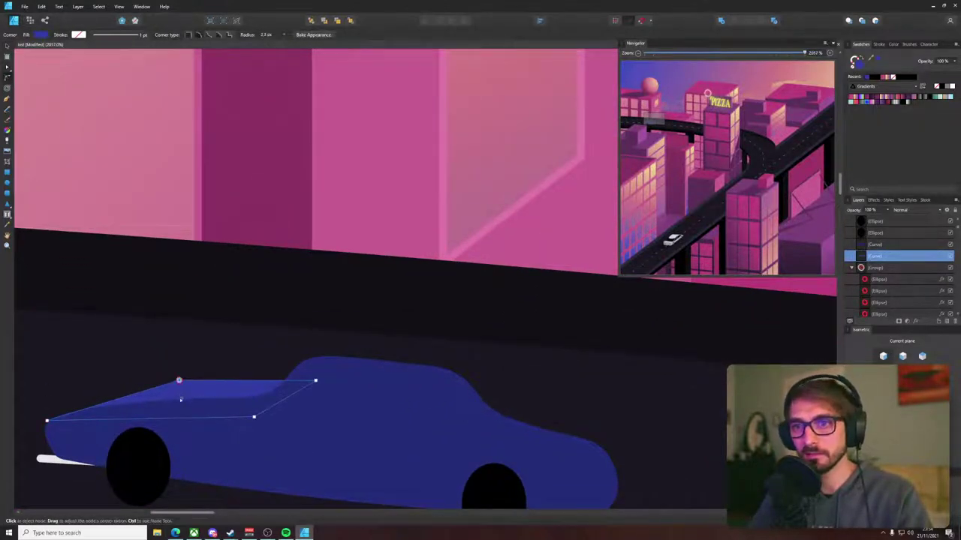
pyautogui.press('a')
pyautogui.moveTo(178, 380); pyautogui.dragTo(187, 376)
# - Move the car body's node at the windshield base forward, convert it to a sharp node and slightly round that corner
pyautogui.click(264, 398)
pyautogui.moveTo(237, 397); pyautogui.dragTo(219, 397)
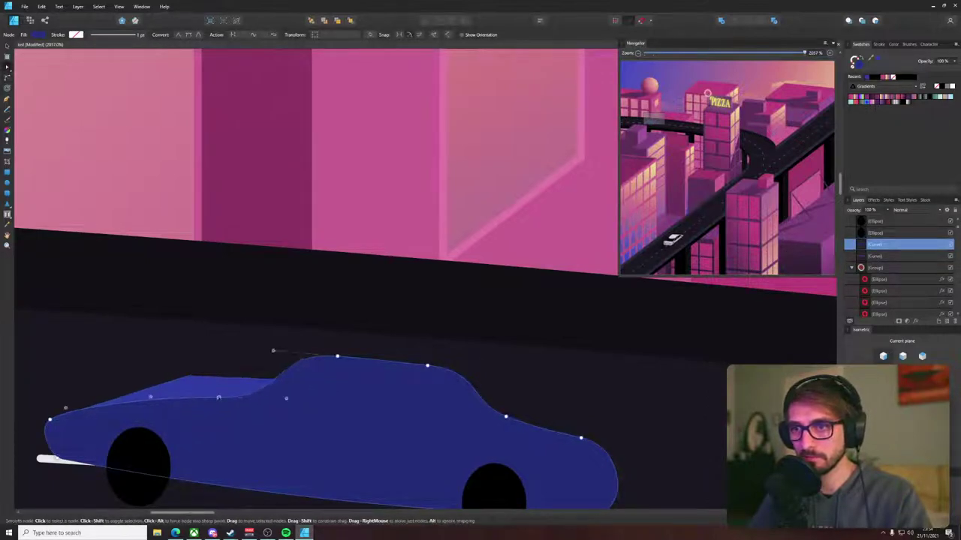
pyautogui.click(178, 35)
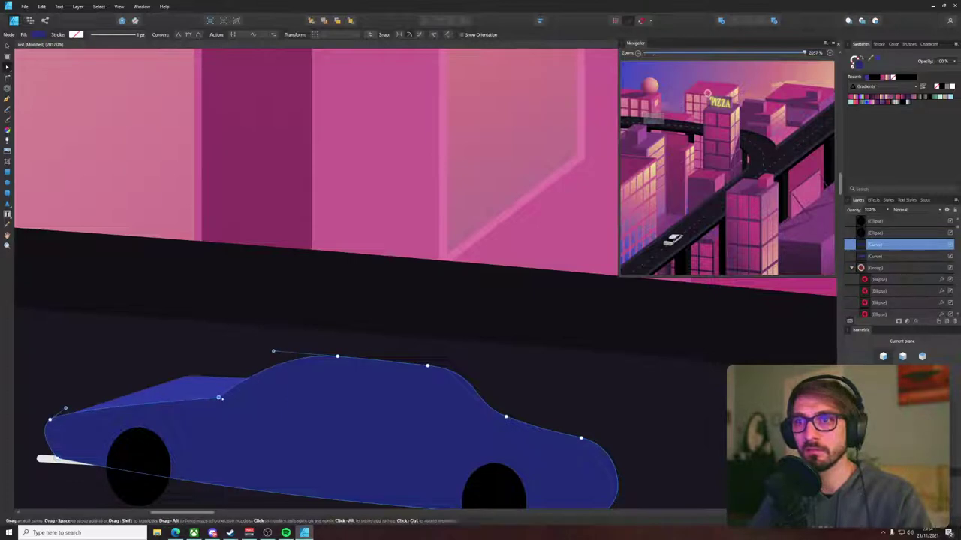
pyautogui.click(6, 76)
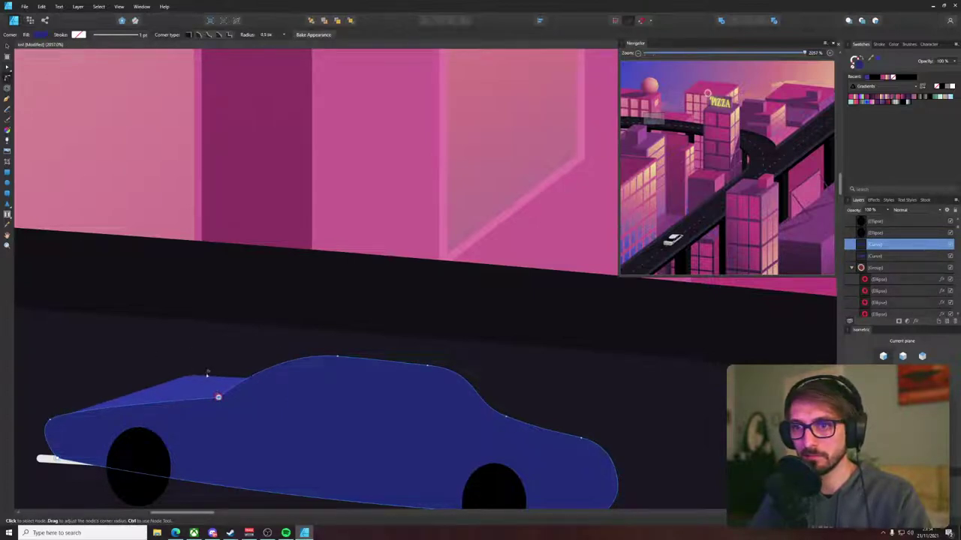
pyautogui.moveTo(198, 344); pyautogui.dragTo(197, 348)
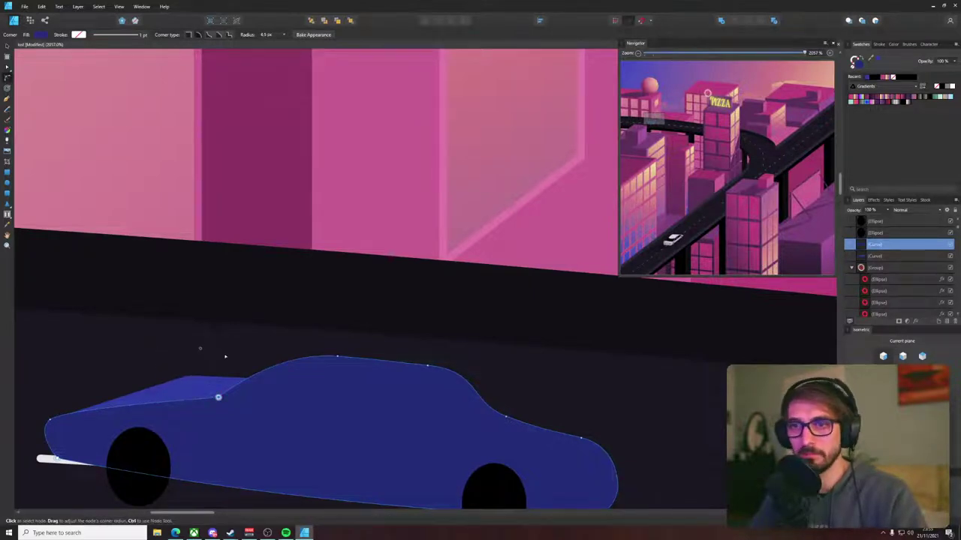
# - Deselect the car body and save the document
pyautogui.hotkey('ctrl', 'd')
pyautogui.scroll(-5, 255, 341)
pyautogui.hotkey('ctrl', 's')
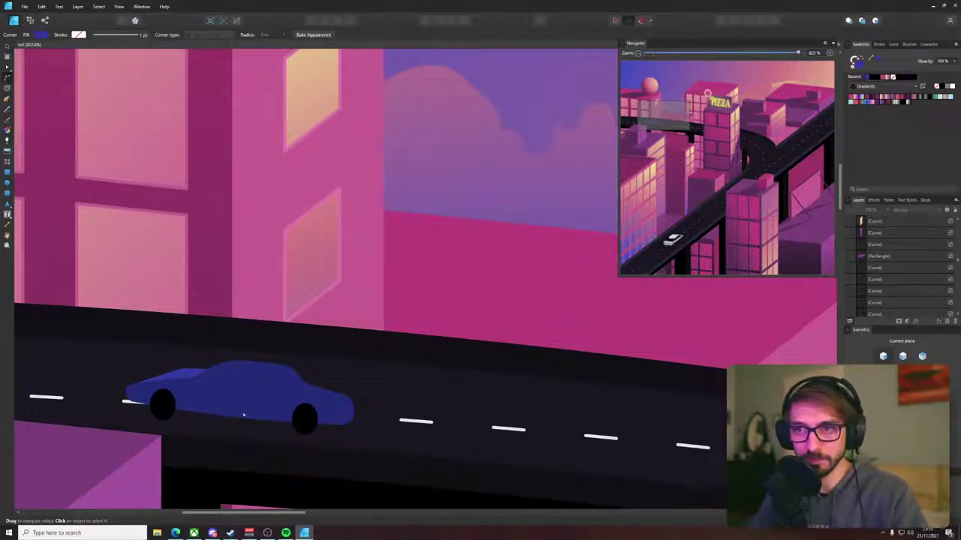
# - Bend the lower edge of the car body slightly upward between the two wheels
pyautogui.click(242, 418)
pyautogui.press('a')
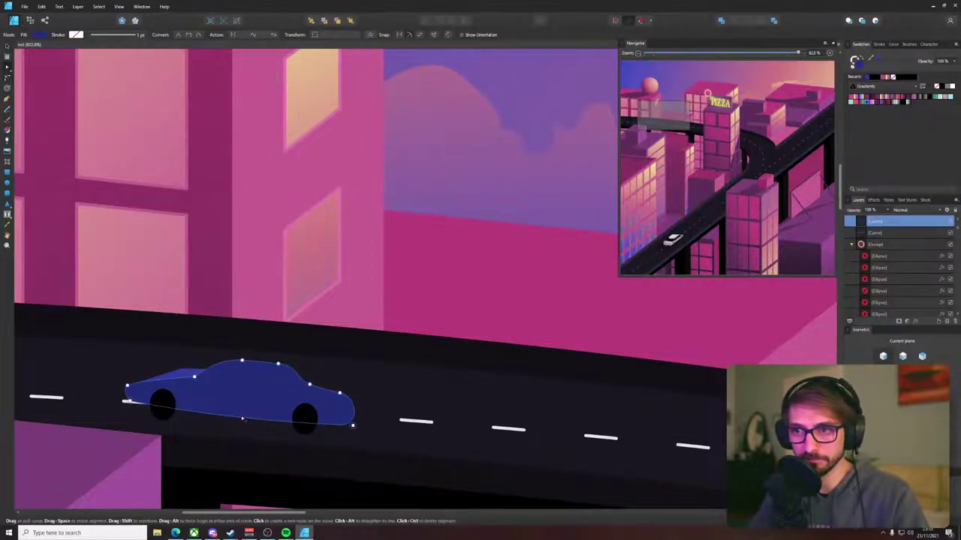
pyautogui.moveTo(243, 414); pyautogui.dragTo(243, 414)
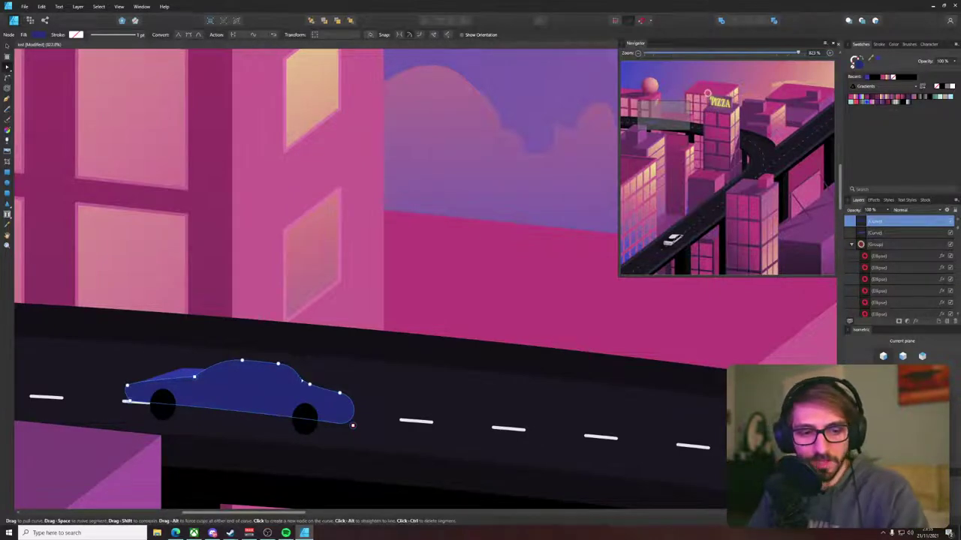
# - Duplicate the light blue hood shape and place the copy behind the cabin as the car's roof
pyautogui.scroll(-1, 242, 413)
pyautogui.scroll(3, 195, 398)
pyautogui.click(147, 380)
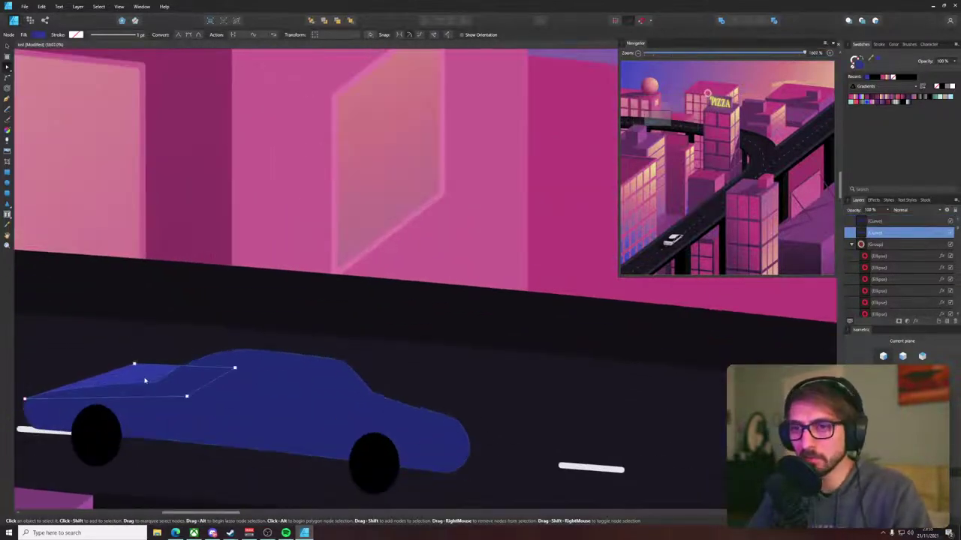
pyautogui.press('v')
pyautogui.moveTo(147, 380); pyautogui.dragTo(342, 363)
# - Round the upper rear corner of the roof shape with the Corner tool
pyautogui.press('a')
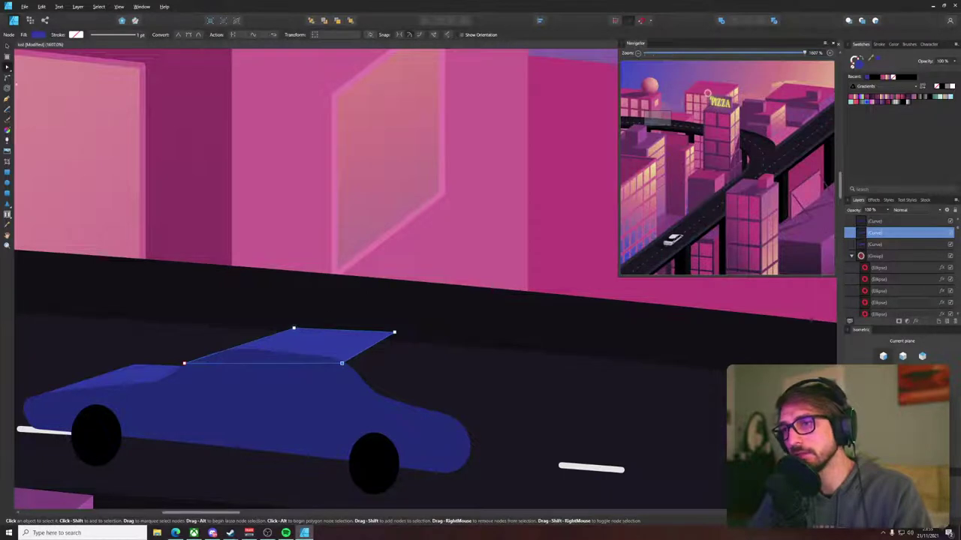
pyautogui.press('c')
pyautogui.moveTo(395, 332); pyautogui.dragTo(394, 331)
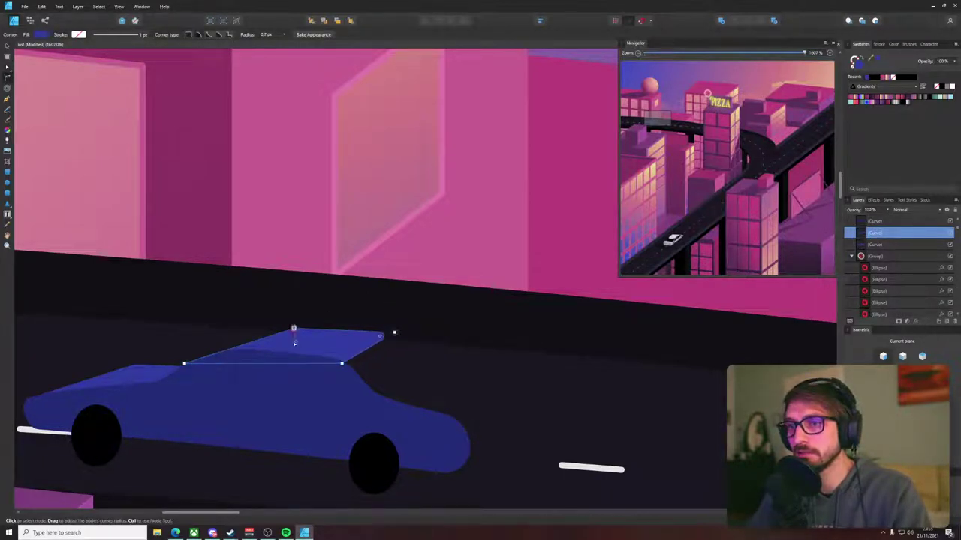
# - Move the lower front node of the roof shape rearward so its front edge follows the top of the cabin
pyautogui.press('v')
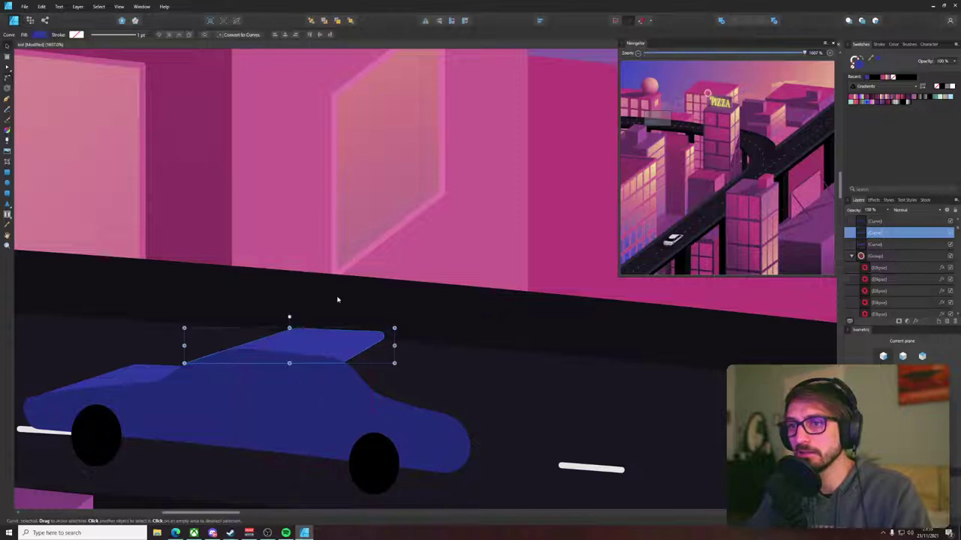
pyautogui.click(337, 302)
pyautogui.scroll(-2, 292, 341)
pyautogui.scroll(4, 308, 327)
pyautogui.click(308, 327)
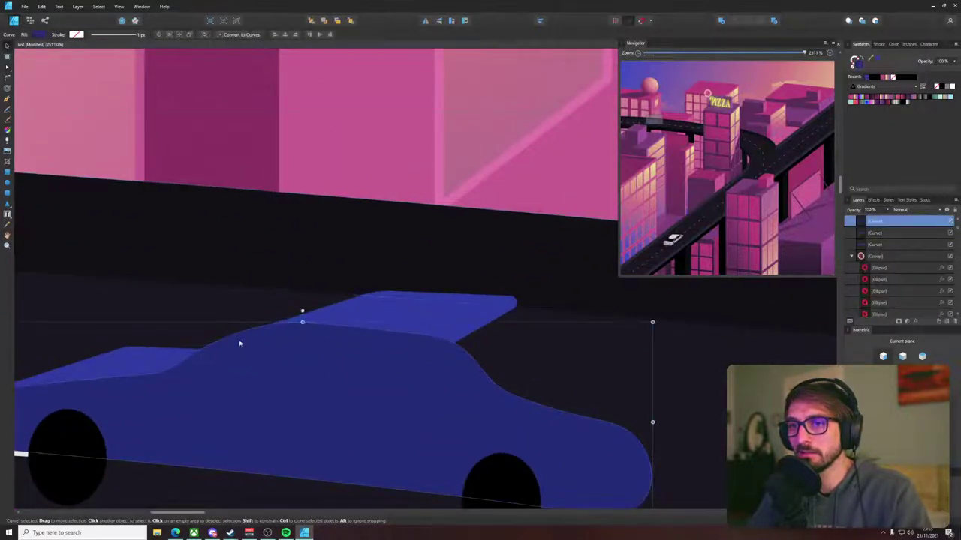
pyautogui.click(313, 319)
pyautogui.press('a')
pyautogui.moveTo(204, 345); pyautogui.dragTo(223, 341)
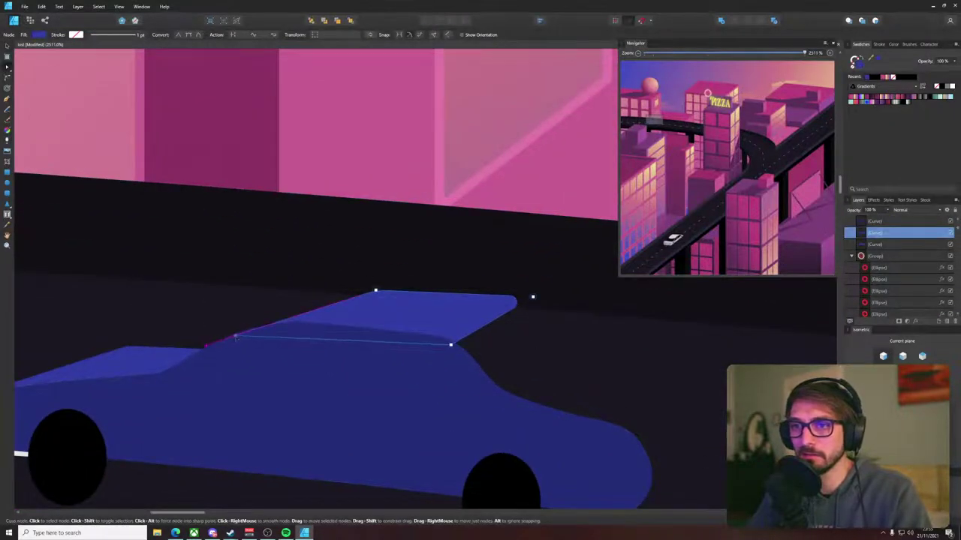
pyautogui.click(225, 317)
pyautogui.scroll(-5, 226, 319)
pyautogui.scroll(3, 277, 317)
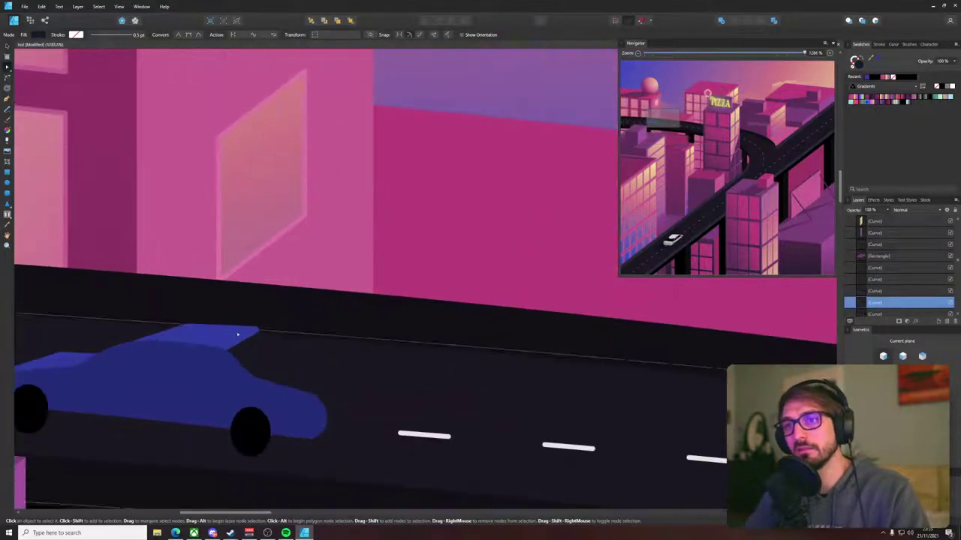
pyautogui.click(248, 334)
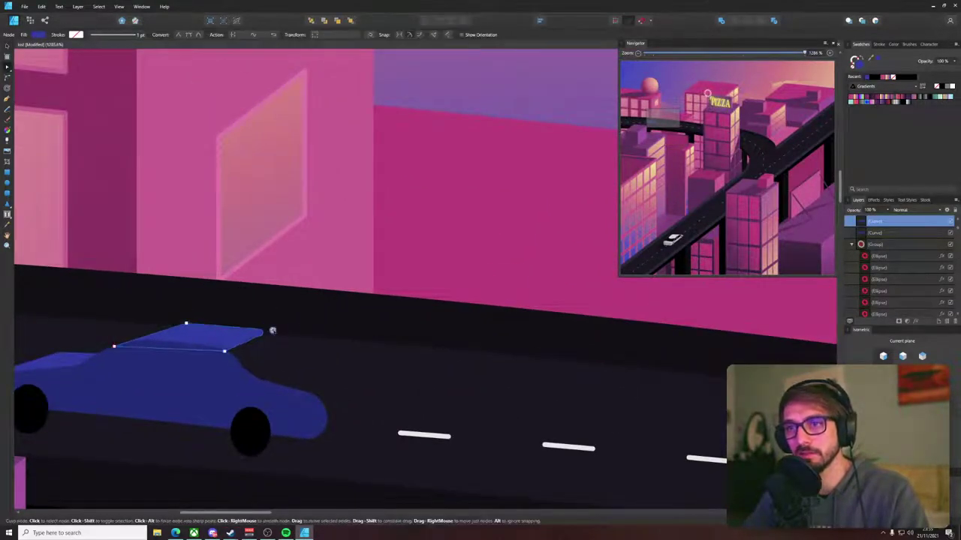
pyautogui.click(321, 350)
pyautogui.scroll(-2, 332, 354)
pyautogui.scroll(2, 332, 354)
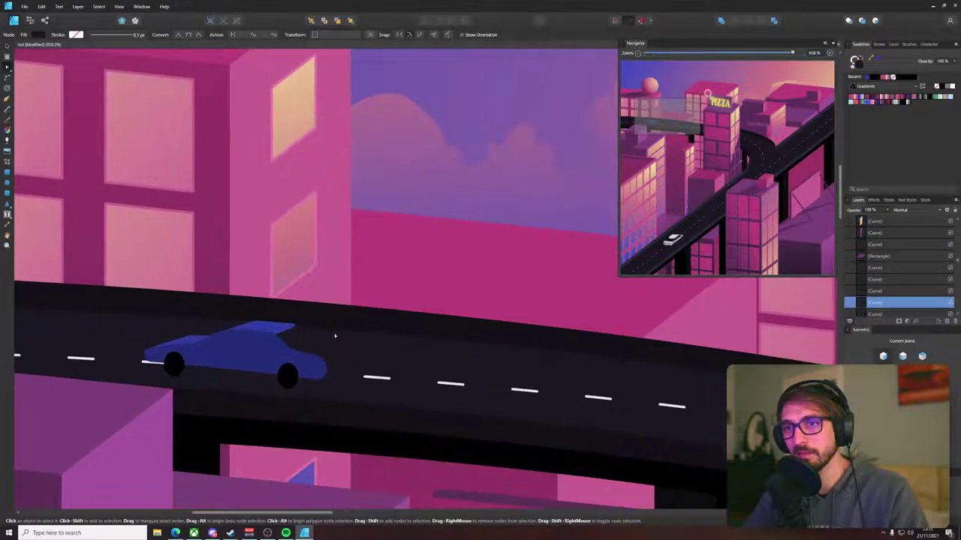
# - Draw a four-sided rear window between the roof and the car's rear with the Pen tool and fill it with the wheel's black
pyautogui.press('p')
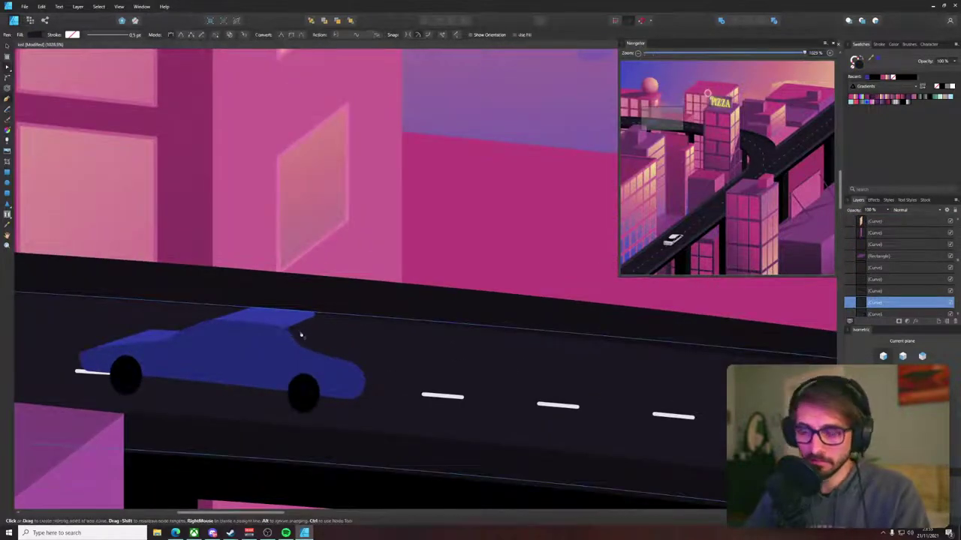
pyautogui.scroll(2, 300, 332)
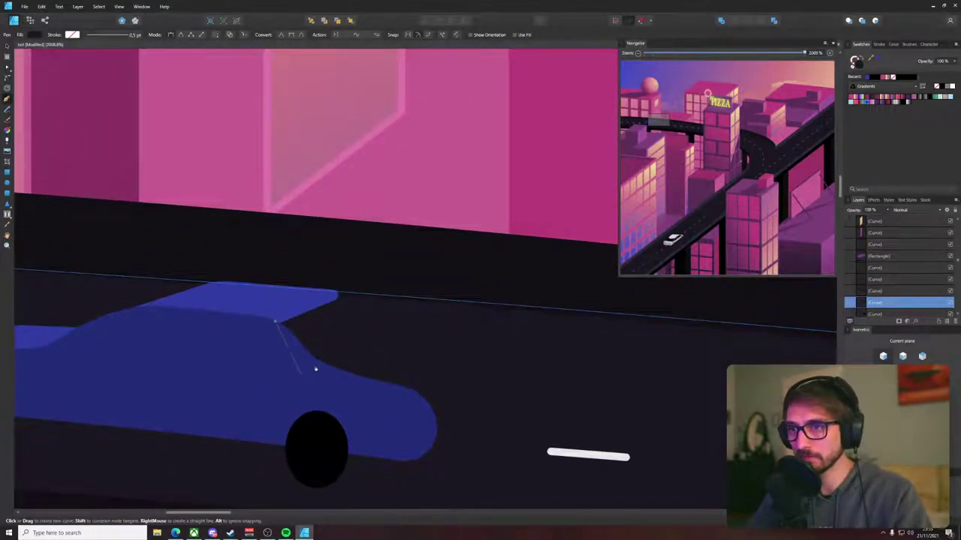
pyautogui.click(275, 322)
pyautogui.click(312, 368)
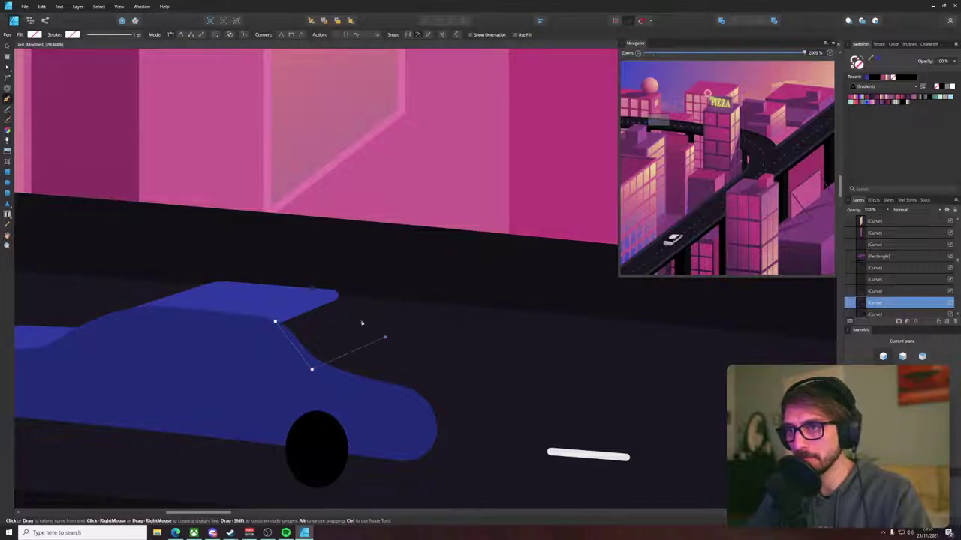
pyautogui.click(337, 298)
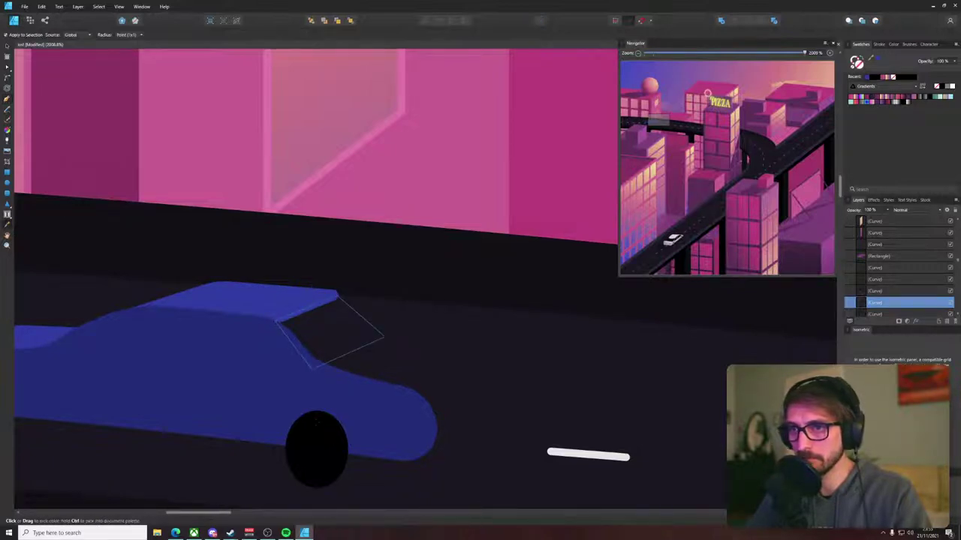
pyautogui.press('i')
pyautogui.click(316, 422)
pyautogui.press('v')
pyautogui.press('a')
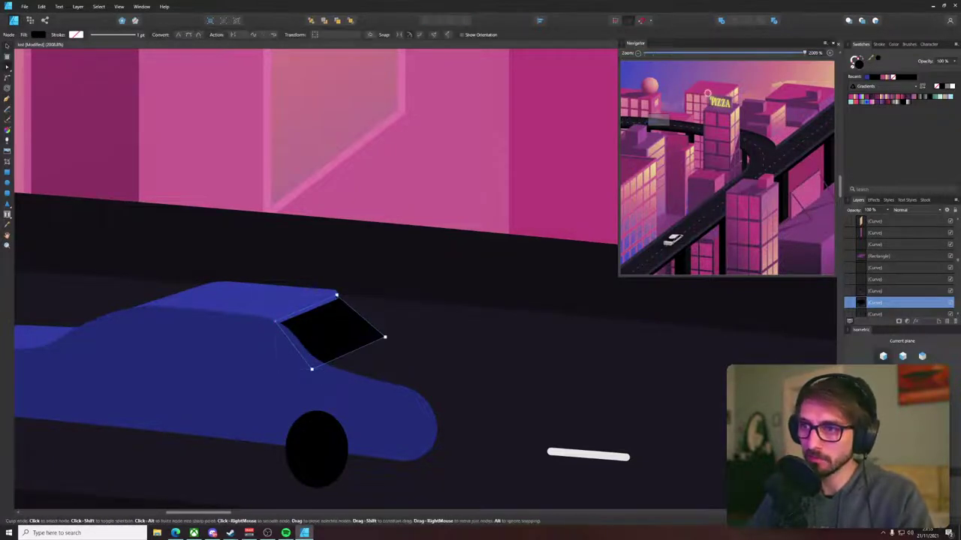
# - Raise the rear window's outer lower corner slightly and bow its lower edge outward
pyautogui.scroll(3, 339, 307)
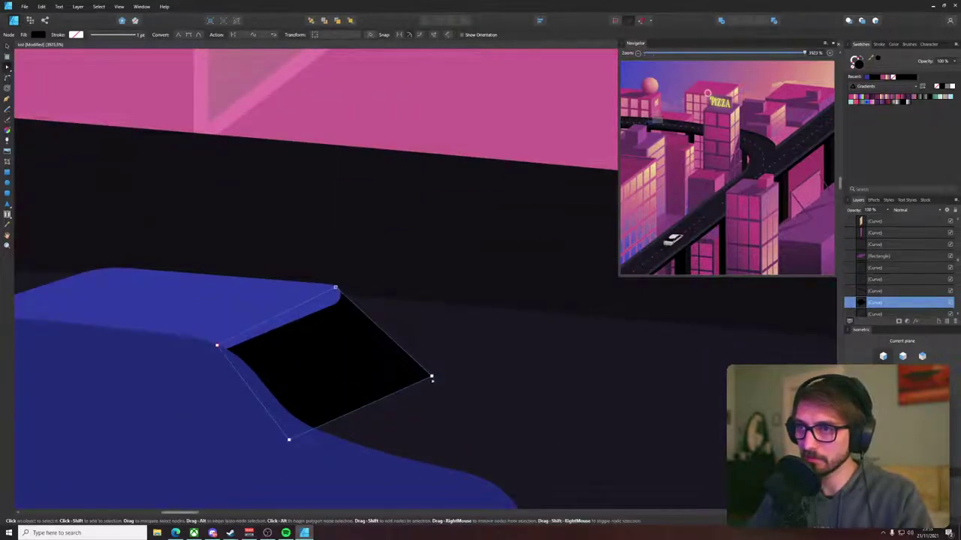
pyautogui.moveTo(432, 378); pyautogui.dragTo(434, 369)
pyautogui.moveTo(375, 400); pyautogui.dragTo(399, 416)
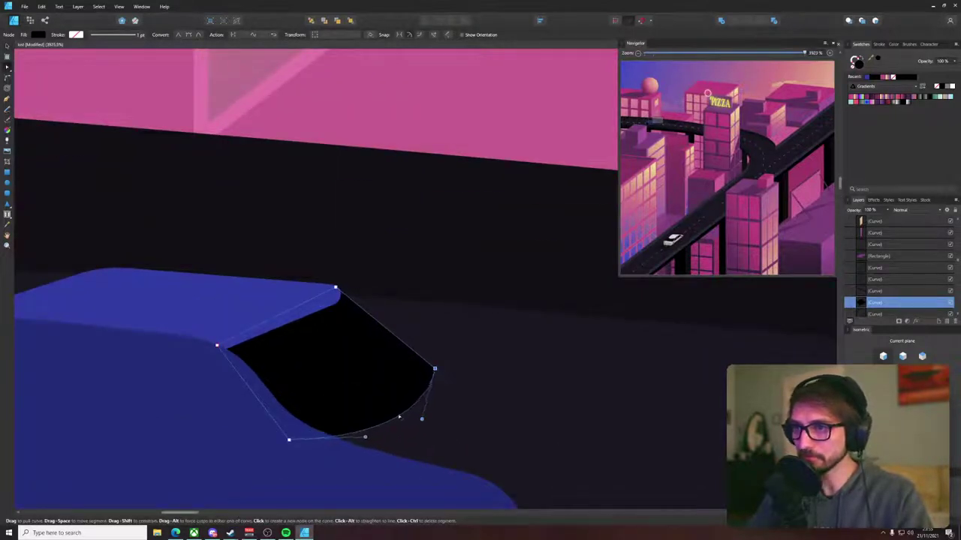
# - Draw a closed trunk lid shape with a curved rear edge behind the rear window and extend its outer corner rearward
pyautogui.scroll(-3, 399, 416)
pyautogui.click(453, 403)
pyautogui.moveTo(453, 403); pyautogui.dragTo(354, 362)
pyautogui.press('p')
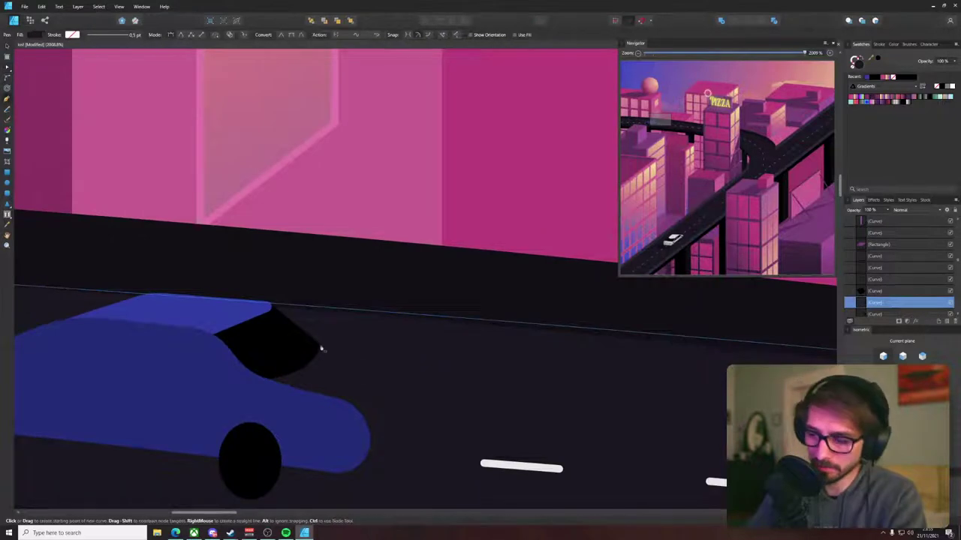
pyautogui.click(319, 344)
pyautogui.click(391, 349)
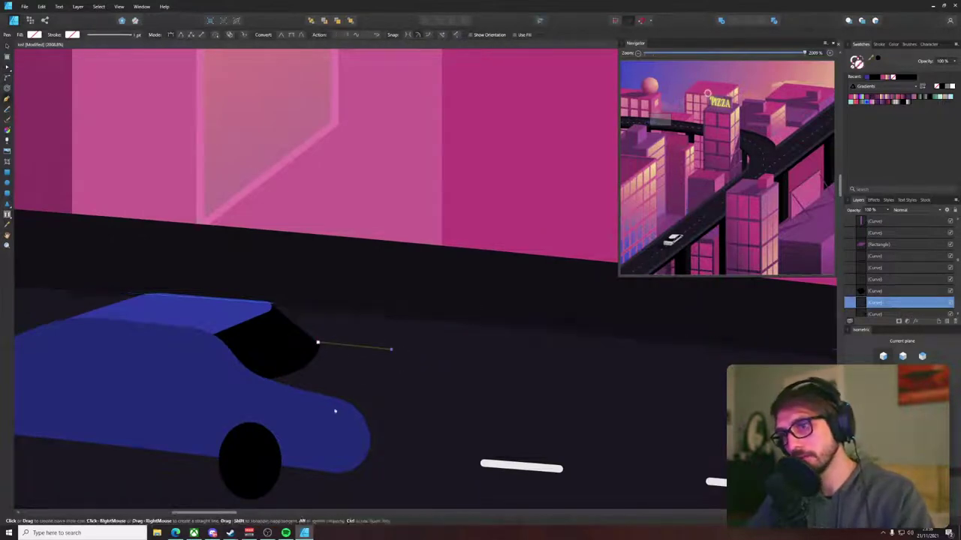
pyautogui.click(333, 405)
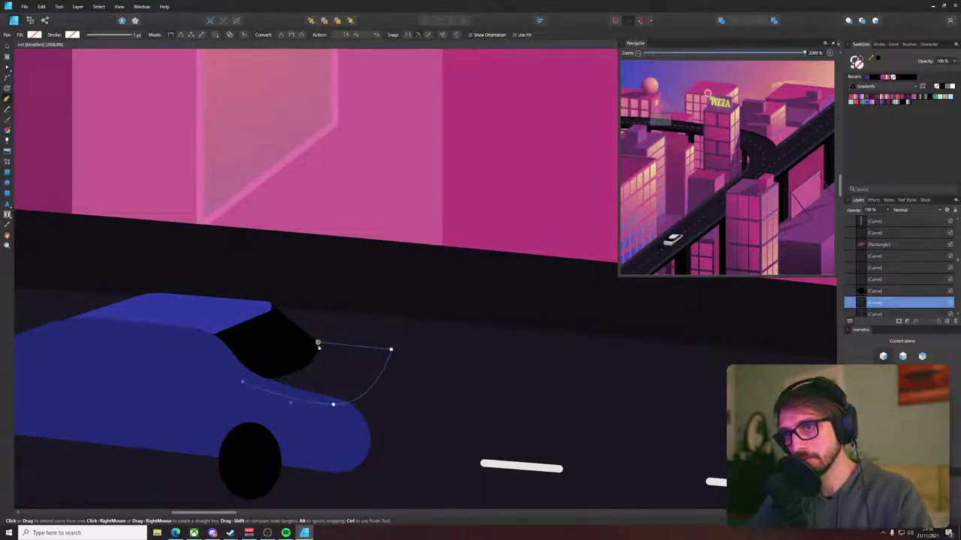
pyautogui.click(241, 382)
pyautogui.click(319, 343)
pyautogui.press('a')
pyautogui.moveTo(391, 349); pyautogui.dragTo(407, 359)
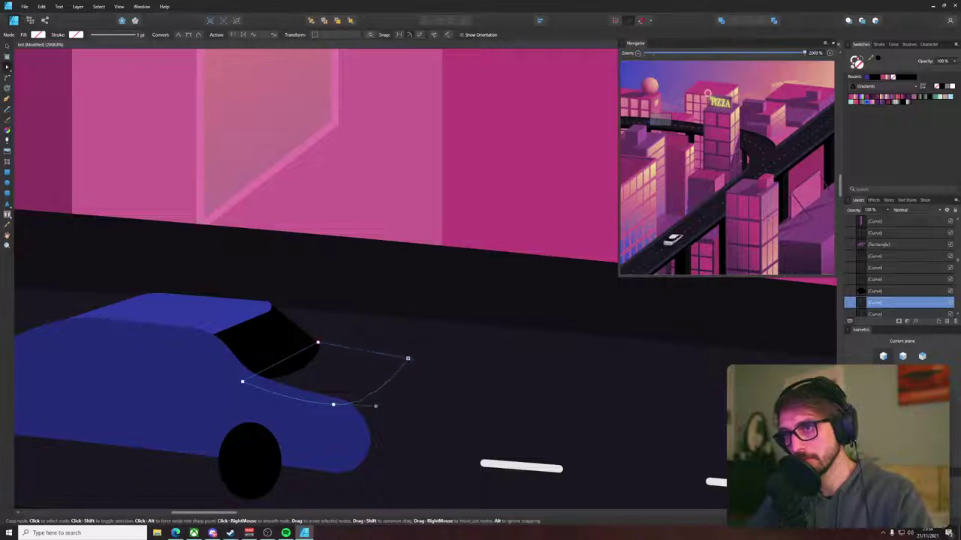
# - Fill the trunk lid with the roof's lighter blue and round its outer rear corner with the Corner tool
pyautogui.scroll(-2, 333, 383)
pyautogui.press('i')
pyautogui.click(282, 338)
pyautogui.press('v')
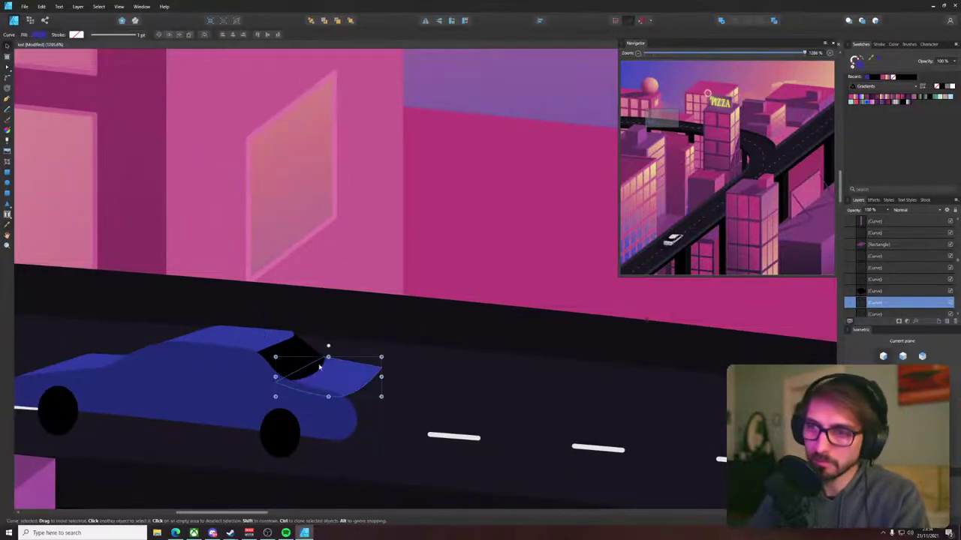
pyautogui.click(8, 75)
pyautogui.moveTo(379, 367); pyautogui.dragTo(351, 373)
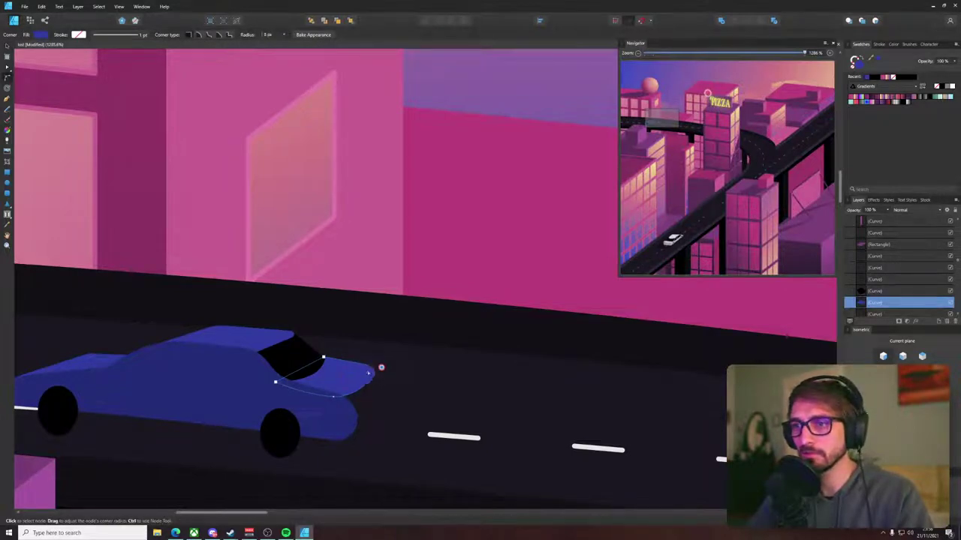
# - Move the car body's lower rear node forward and shorten the upper rear handle to make the back end steeper
pyautogui.press('a')
pyautogui.click(353, 429)
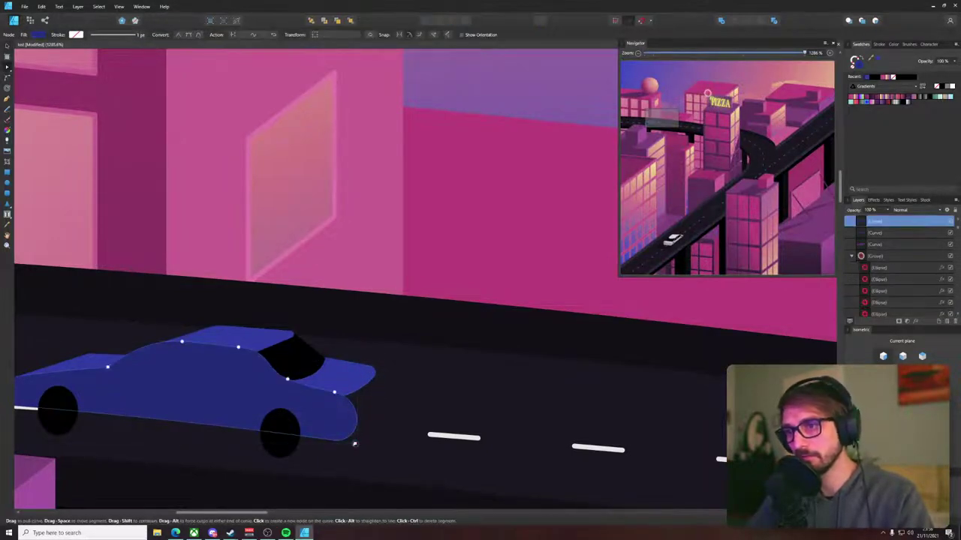
pyautogui.hotkey('ctrl', 'z')
pyautogui.click(355, 443)
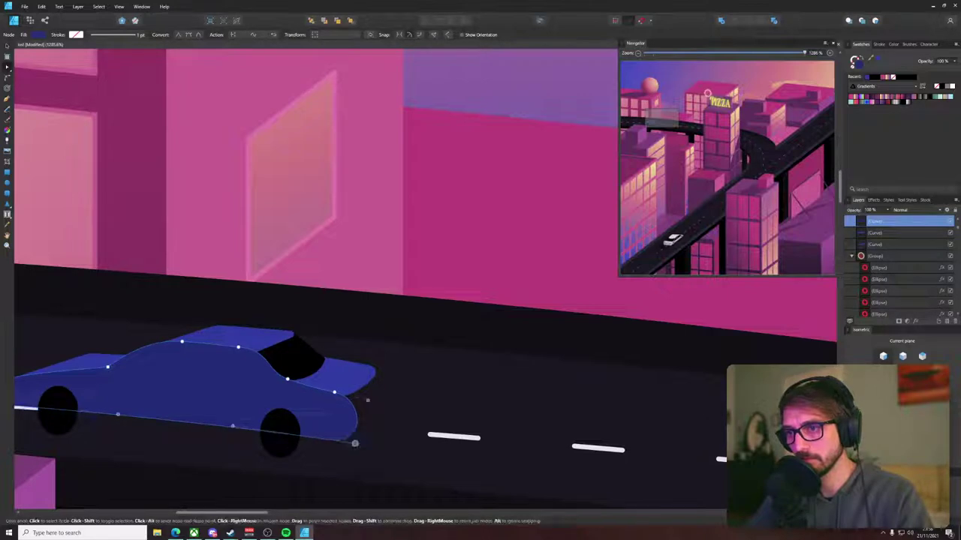
pyautogui.moveTo(355, 443); pyautogui.dragTo(335, 441)
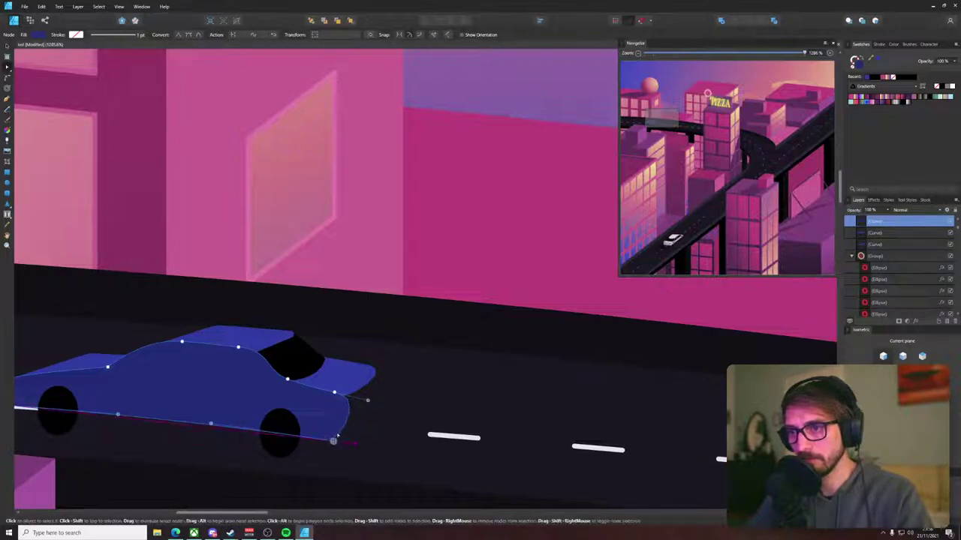
pyautogui.moveTo(364, 399); pyautogui.dragTo(342, 394)
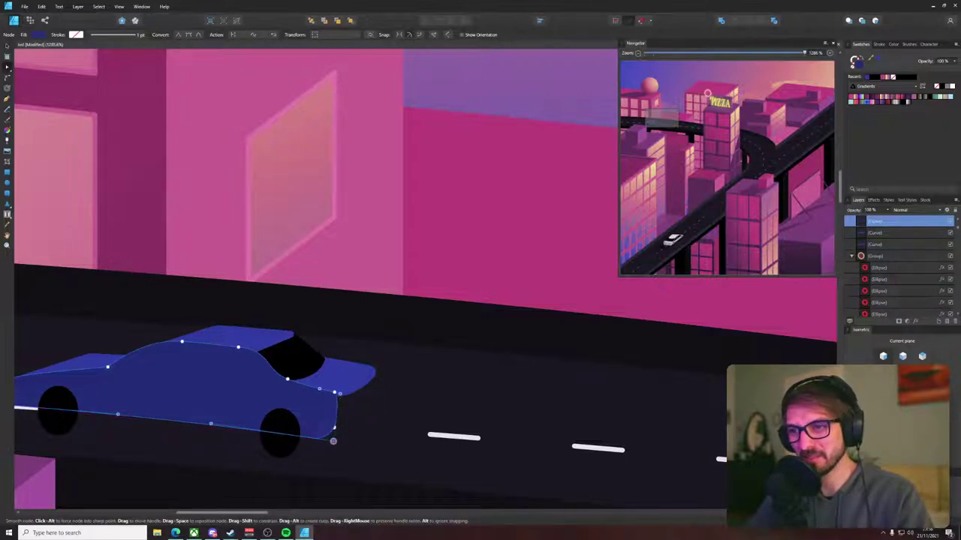
# - Adjust the car body's upper rear edge to follow the trunk lid and the lower corner of the rear window, and deselect it
pyautogui.scroll(-3, 333, 441)
pyautogui.scroll(5, 333, 441)
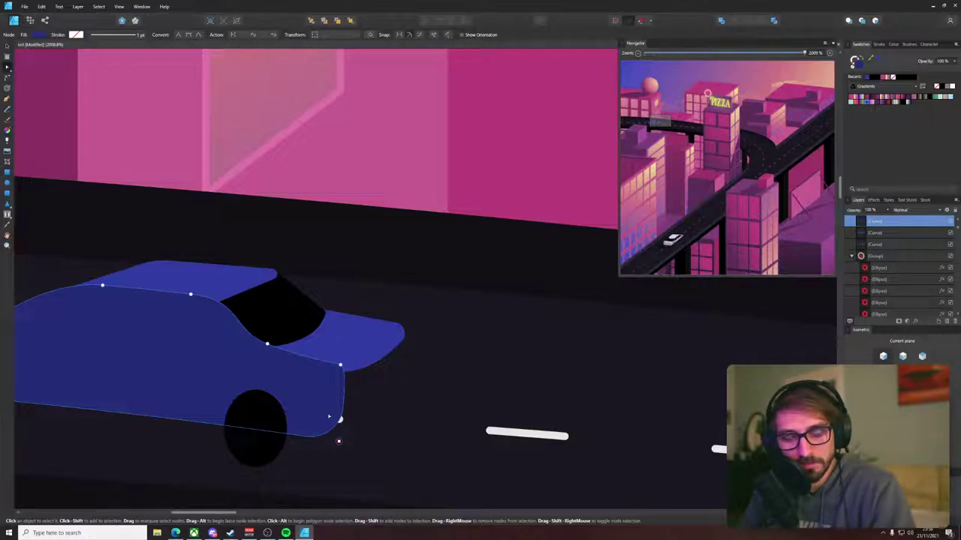
pyautogui.click(372, 415)
pyautogui.moveTo(372, 366); pyautogui.dragTo(451, 357)
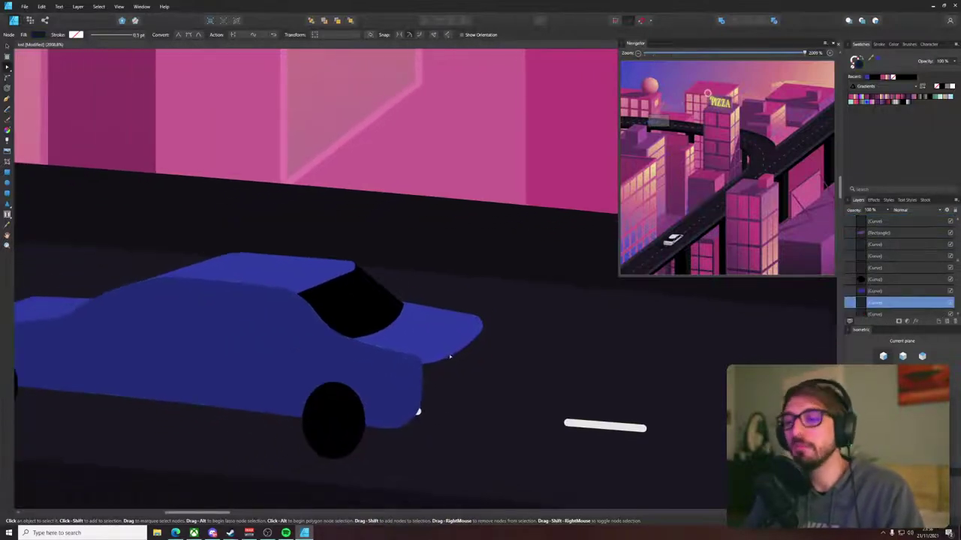
pyautogui.click(410, 377)
pyautogui.moveTo(332, 323); pyautogui.dragTo(419, 365)
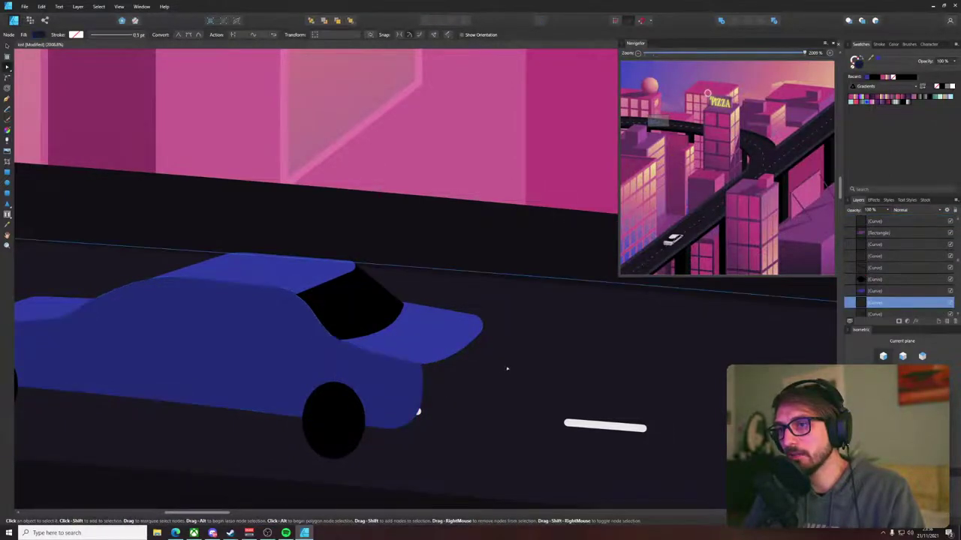
pyautogui.scroll(-10, 426, 365)
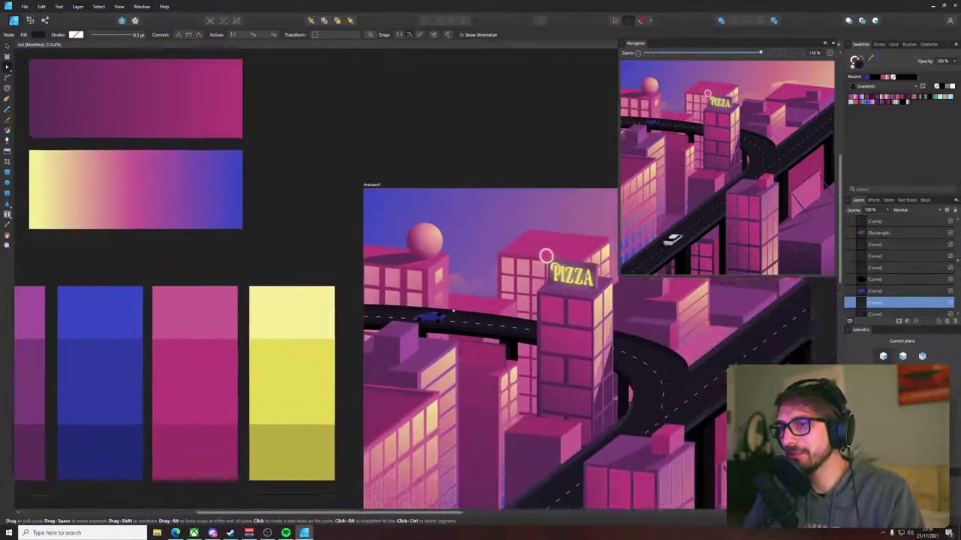
pyautogui.moveTo(453, 310); pyautogui.dragTo(212, 183)
pyautogui.moveTo(576, 337); pyautogui.dragTo(557, 324)
pyautogui.click(579, 331)
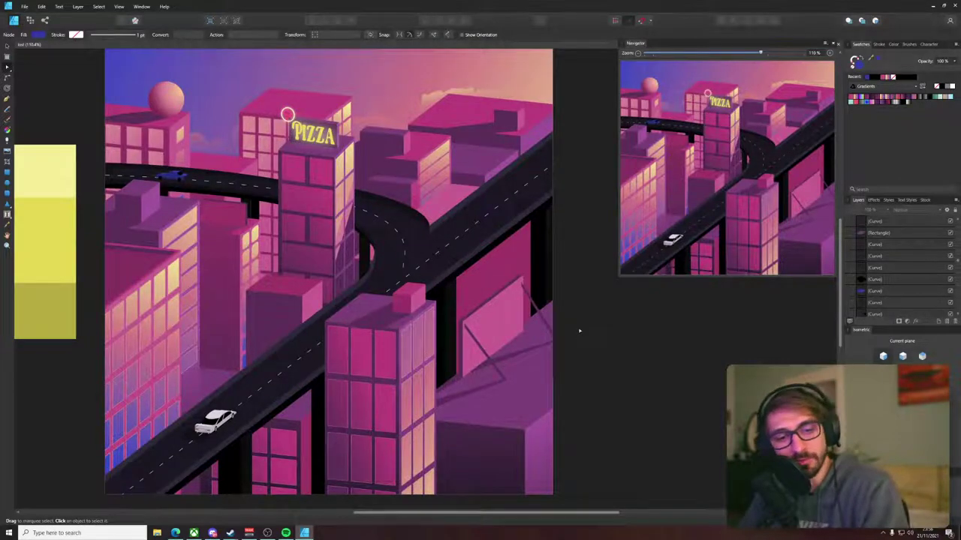
# - Add a node on the car body's front windshield slope and adjust its position and handle to smooth the curve into the roof
pyautogui.scroll(15, 167, 171)
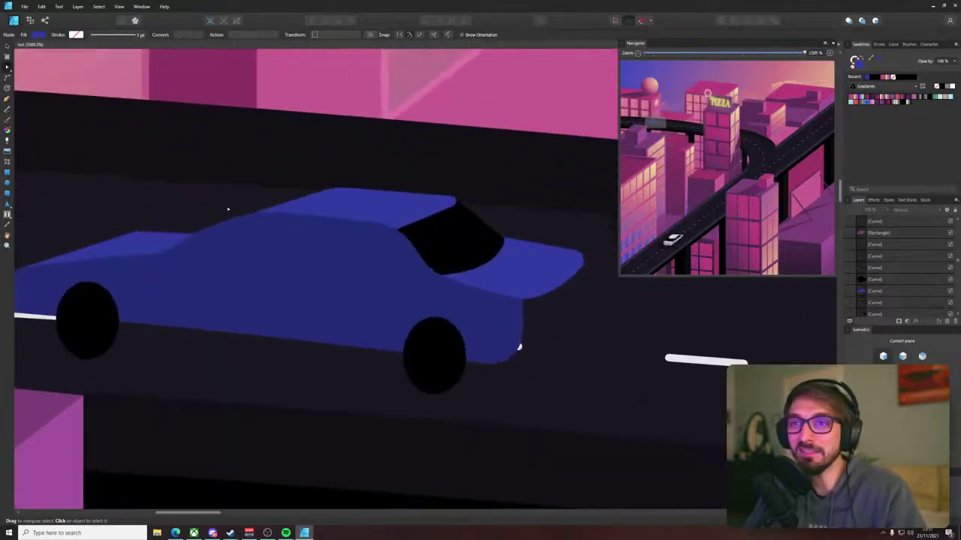
pyautogui.click(221, 229)
pyautogui.press('a')
pyautogui.moveTo(228, 220); pyautogui.dragTo(229, 220)
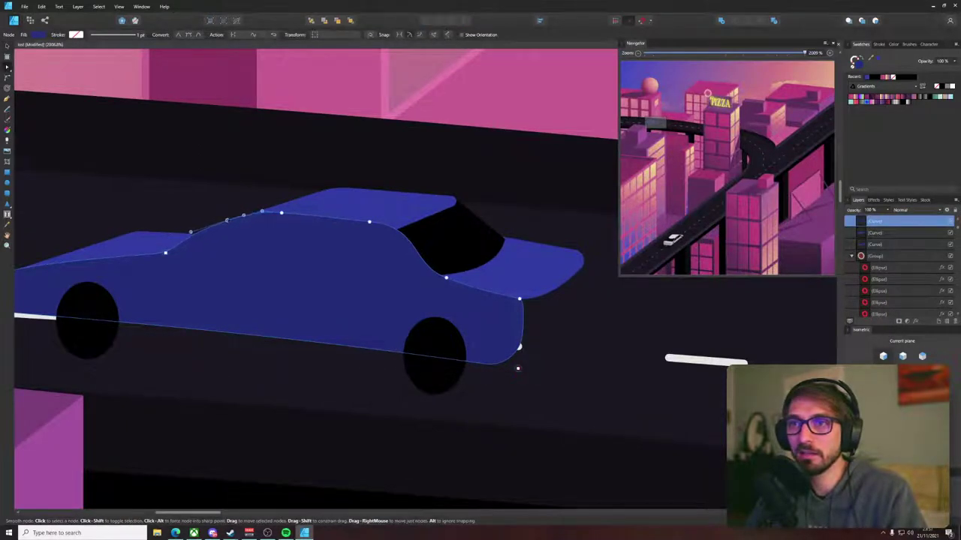
pyautogui.scroll(5, 235, 214)
pyautogui.click(382, 199)
pyautogui.moveTo(193, 243); pyautogui.dragTo(222, 233)
pyautogui.click(222, 238)
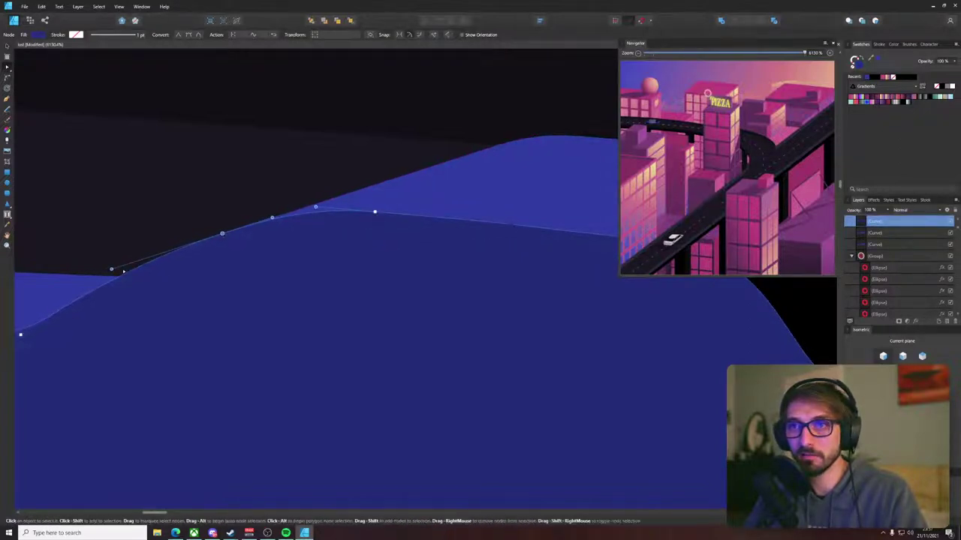
pyautogui.moveTo(113, 268); pyautogui.dragTo(195, 242)
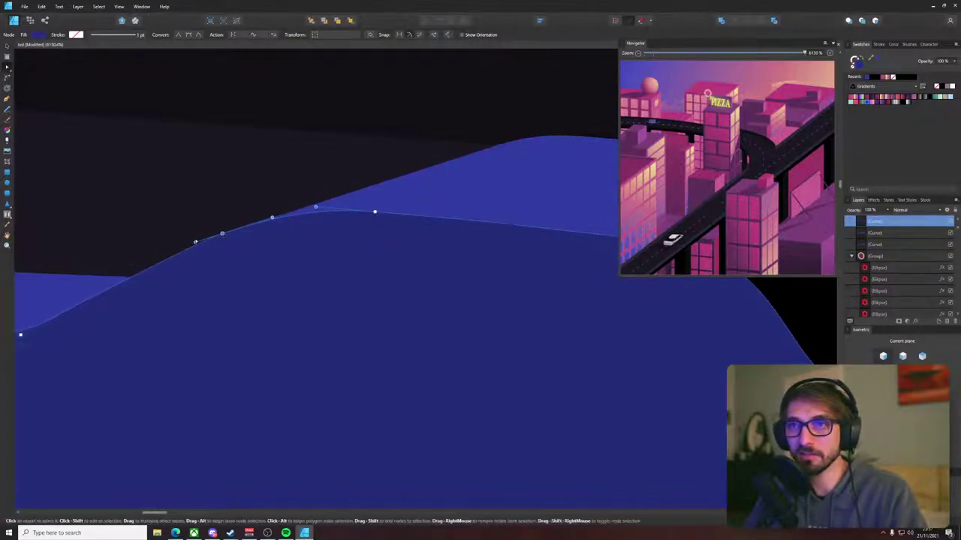
pyautogui.scroll(-6, 197, 237)
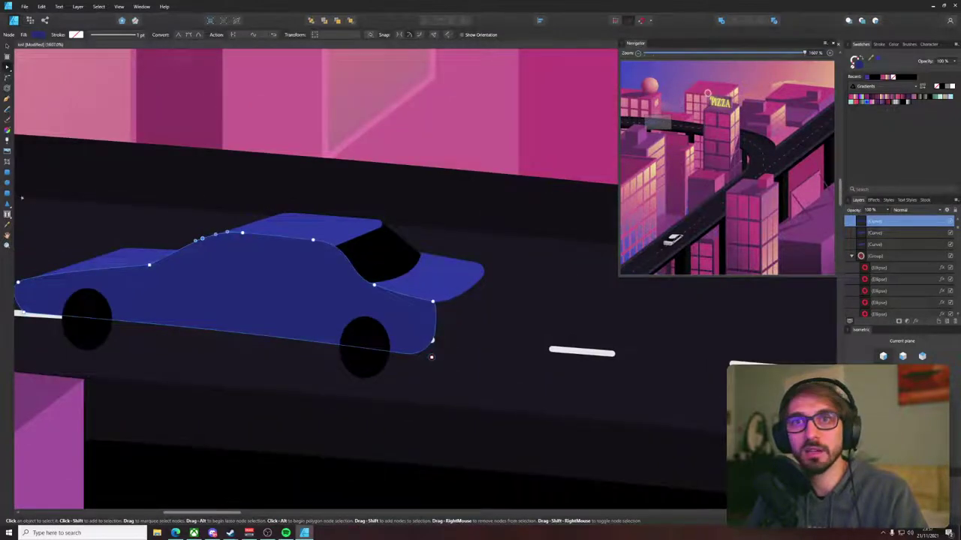
# - Draw a front side window with a curved upper edge on the cabin and fill it with the rear window's black
pyautogui.press('p')
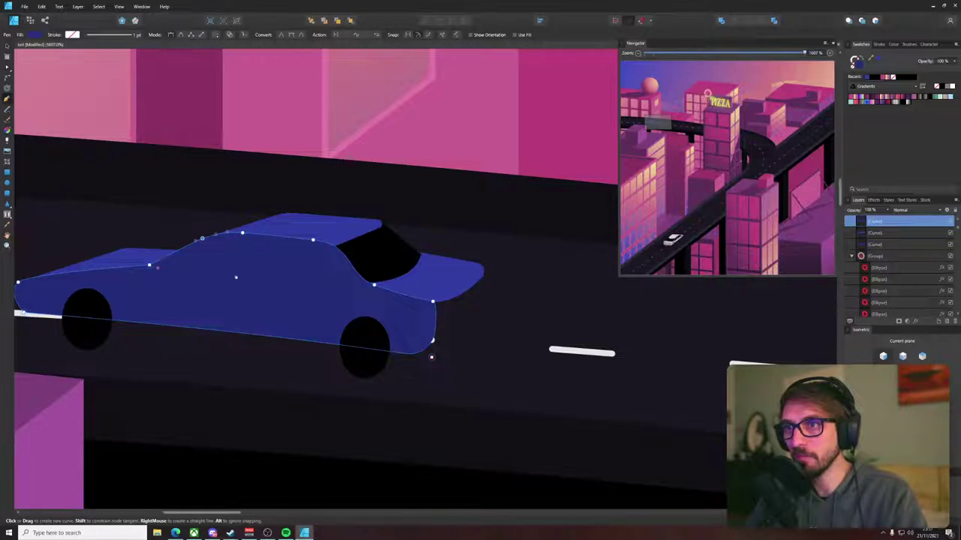
pyautogui.click(157, 268)
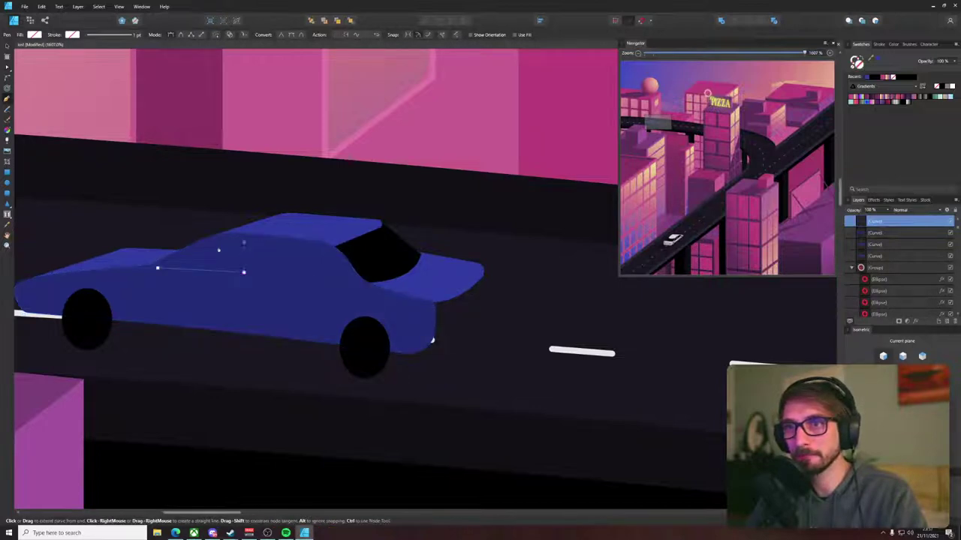
pyautogui.click(243, 242)
pyautogui.moveTo(208, 249); pyautogui.dragTo(244, 273)
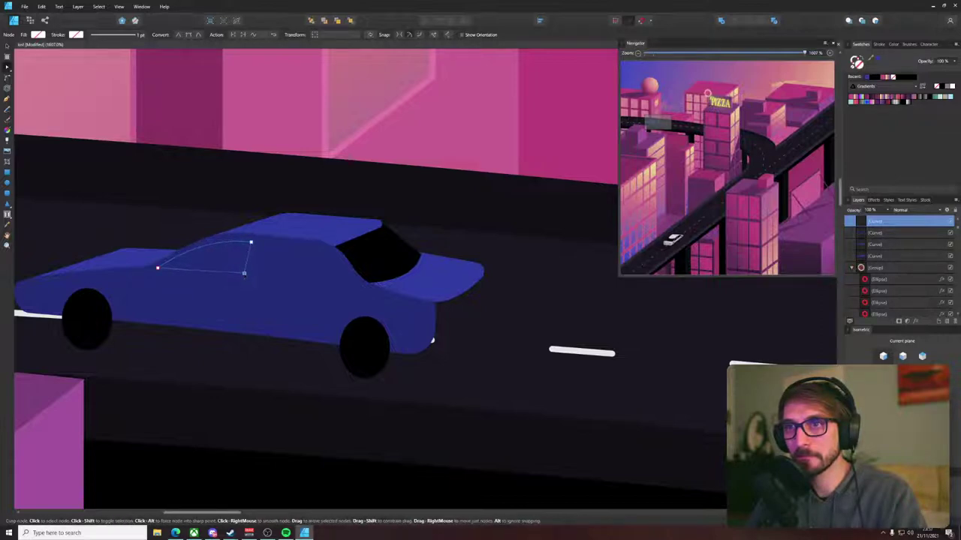
pyautogui.press('i')
pyautogui.click(360, 259)
pyautogui.press('v')
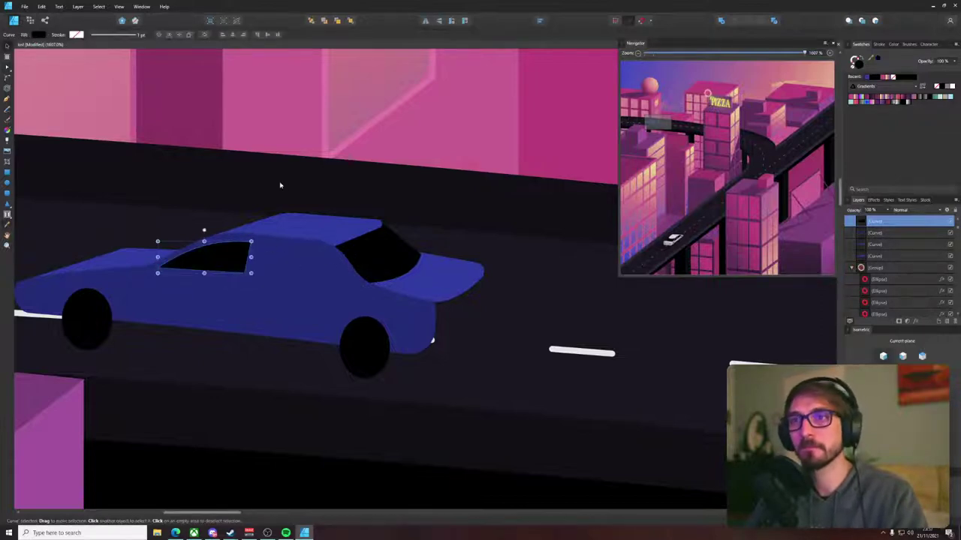
# - Duplicate the front side window and place a mirrored, narrower copy behind it as the rear side window
pyautogui.scroll(-2, 247, 211)
pyautogui.scroll(4, 227, 240)
pyautogui.moveTo(193, 248); pyautogui.dragTo(323, 257)
pyautogui.moveTo(264, 255); pyautogui.dragTo(284, 265)
# - Extend the rear side window's pointed lower corner rearward and slightly down, and deselect the shapes
pyautogui.press('a')
pyautogui.click(364, 260)
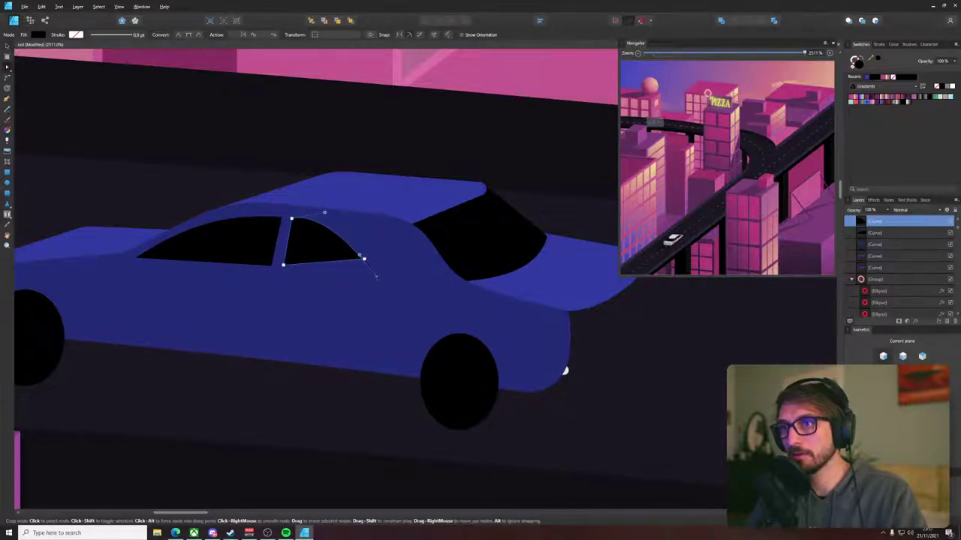
pyautogui.moveTo(365, 263); pyautogui.dragTo(400, 276)
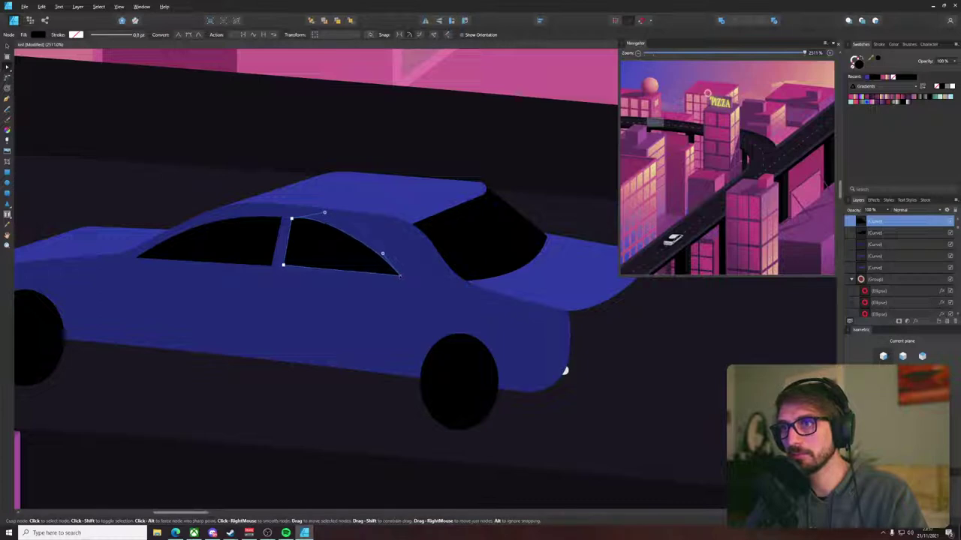
pyautogui.click(410, 254)
pyautogui.scroll(-8, 410, 255)
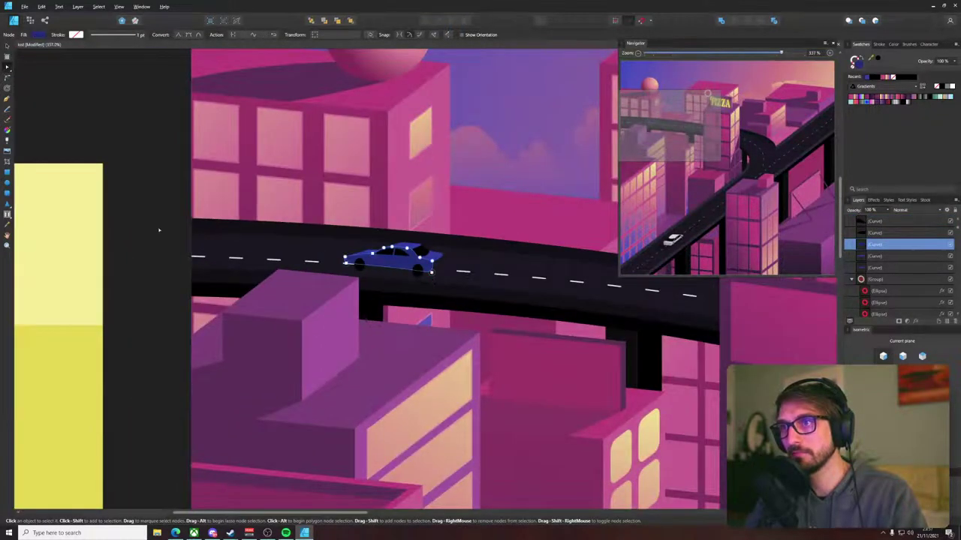
pyautogui.click(159, 230)
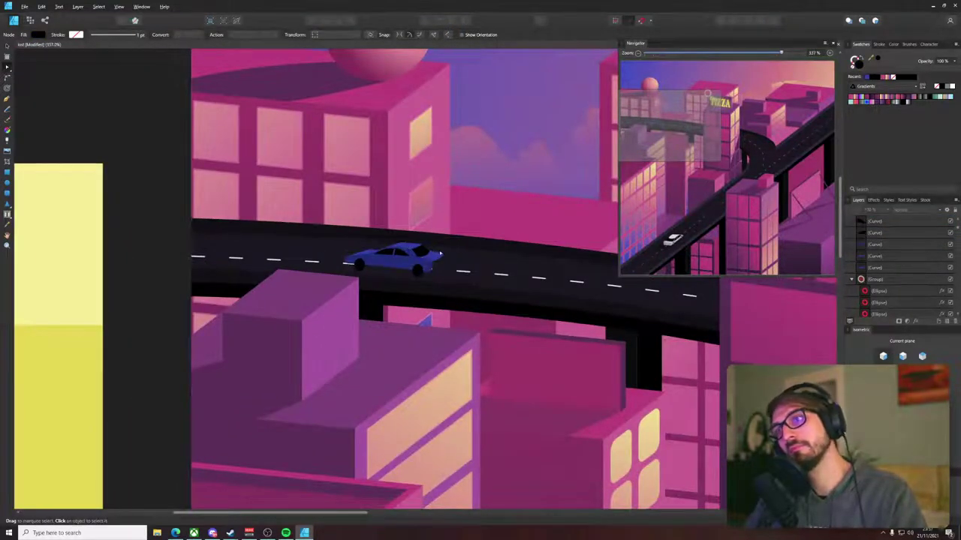
# - Reshape the rear side window by moving its upper curve node rearward, raising its upper front corner and extending its lower rear corner
pyautogui.scroll(-3, 441, 256)
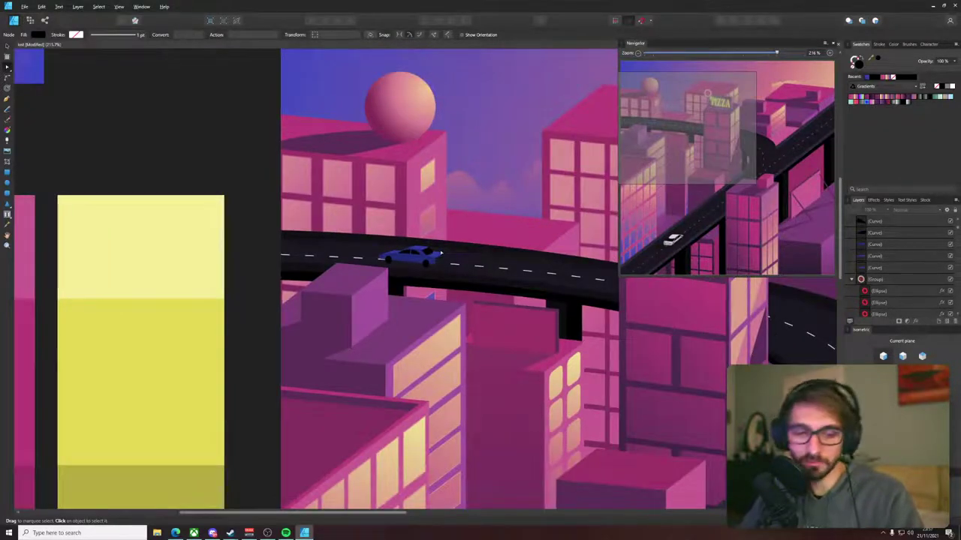
pyautogui.scroll(8, 441, 254)
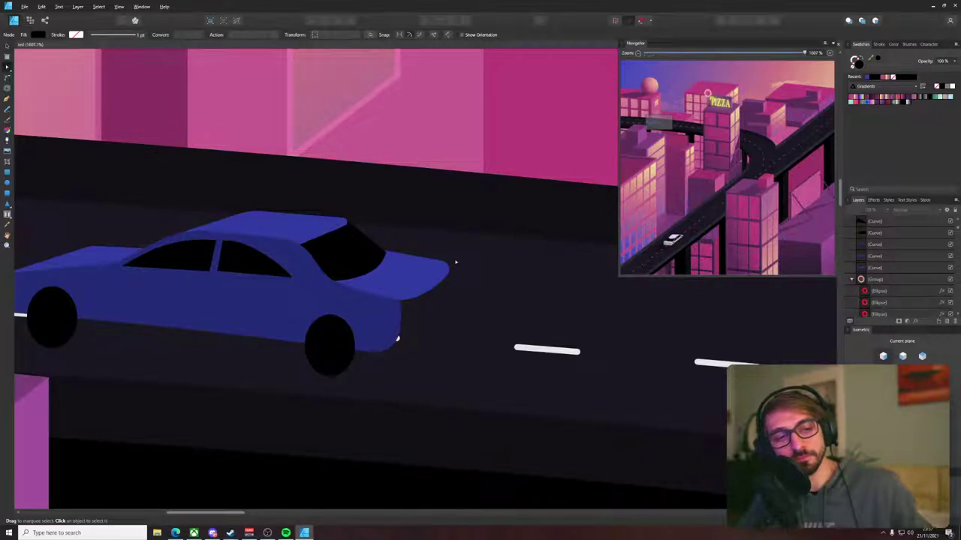
pyautogui.scroll(3, 281, 260)
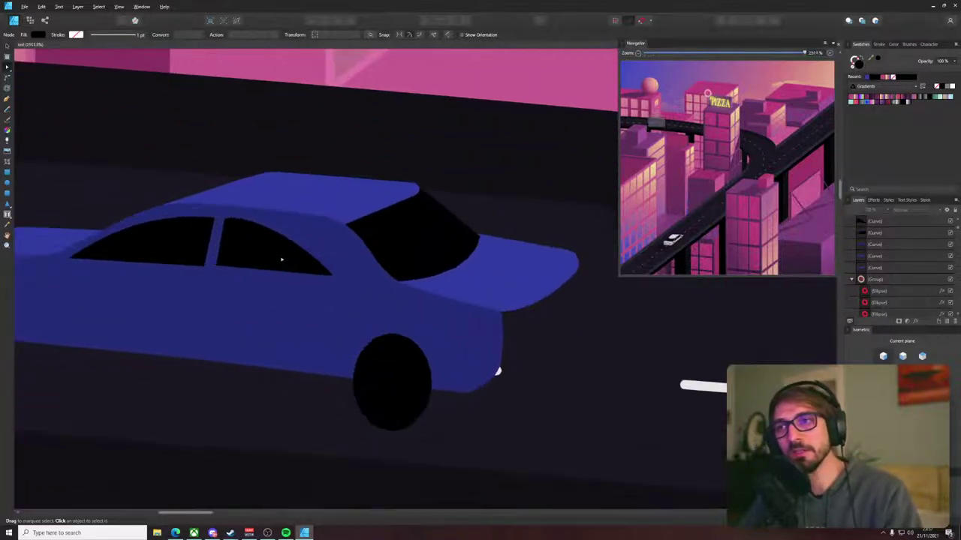
pyautogui.moveTo(259, 255); pyautogui.dragTo(299, 228)
pyautogui.press('a')
pyautogui.hotkey('ctrl', 'z')
pyautogui.click(255, 223)
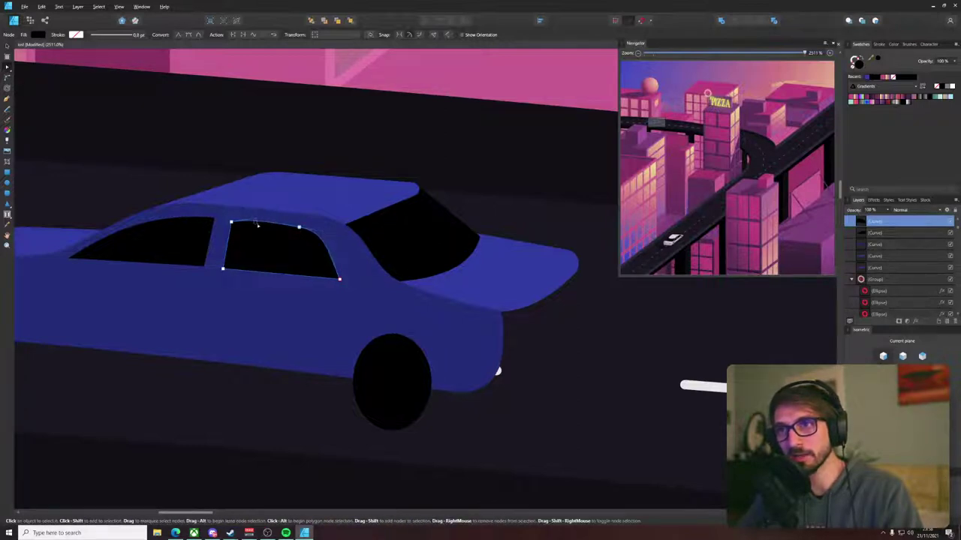
pyautogui.moveTo(231, 222); pyautogui.dragTo(259, 221)
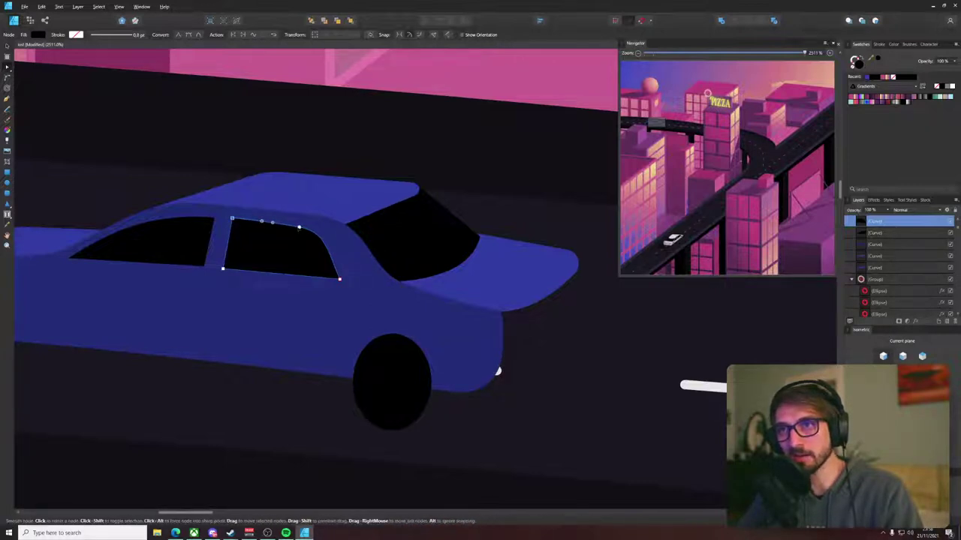
pyautogui.click(298, 227)
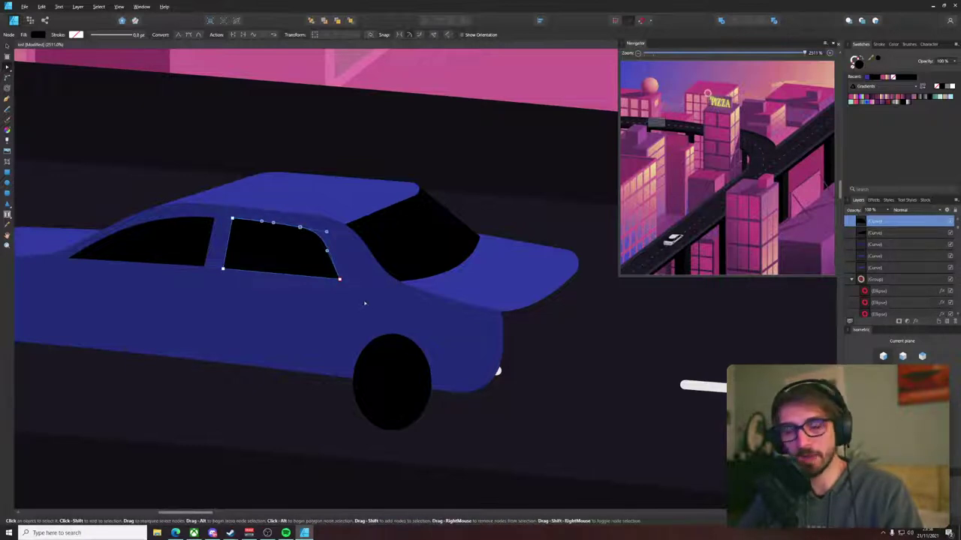
pyautogui.moveTo(340, 280); pyautogui.dragTo(360, 281)
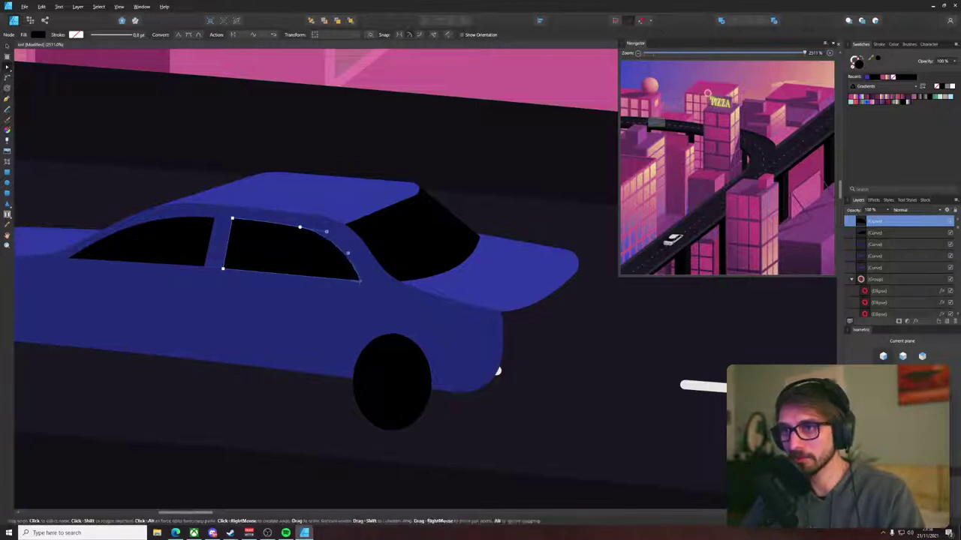
# - Draw a four-cornered rear panel with the Pen tool, from the trunk's far corner down to the car body's lower rear corner
pyautogui.scroll(-5, 380, 186)
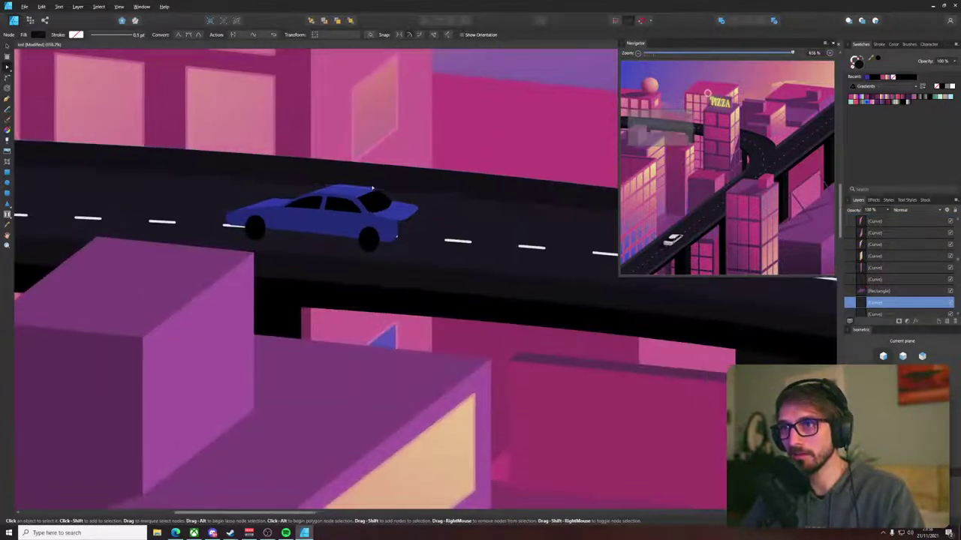
pyautogui.scroll(3, 379, 186)
pyautogui.click(403, 286)
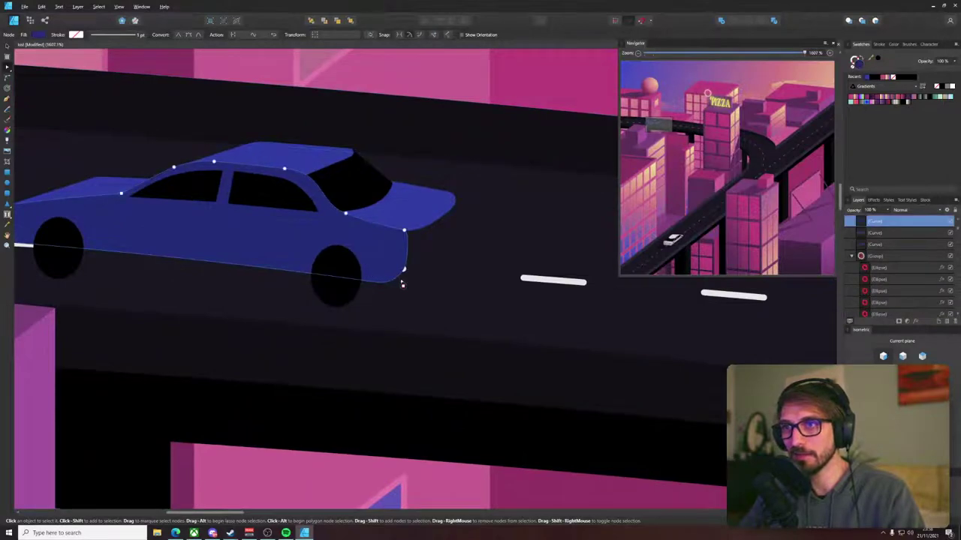
pyautogui.press('p')
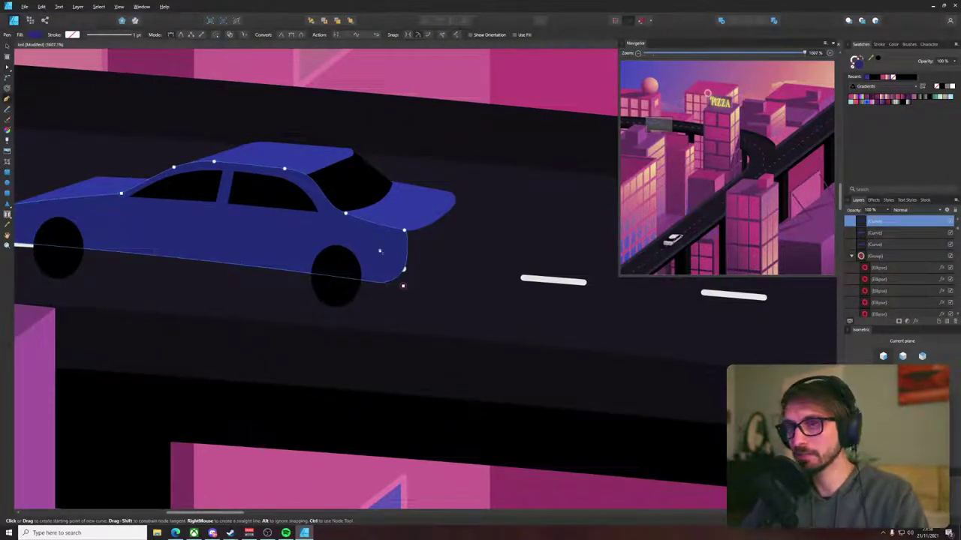
pyautogui.moveTo(454, 245); pyautogui.dragTo(401, 266)
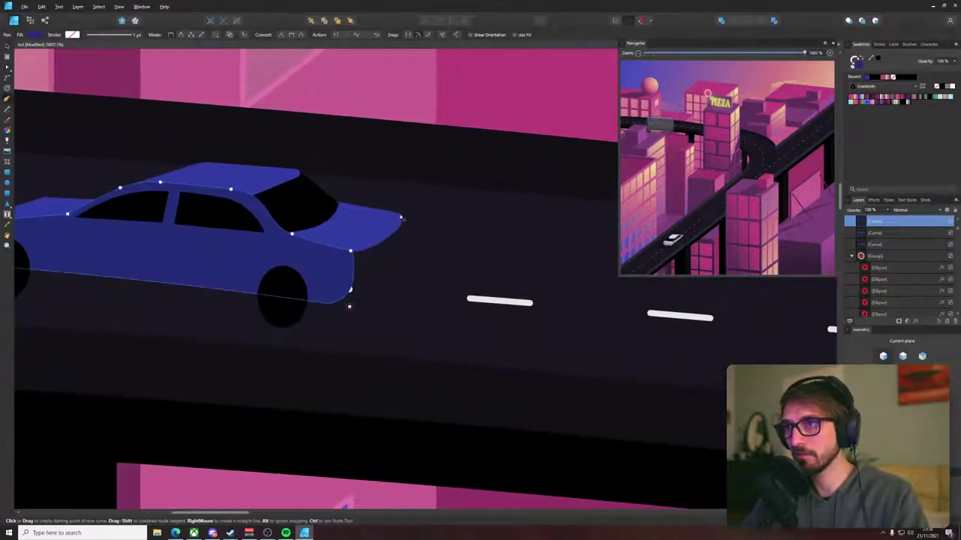
pyautogui.click(400, 220)
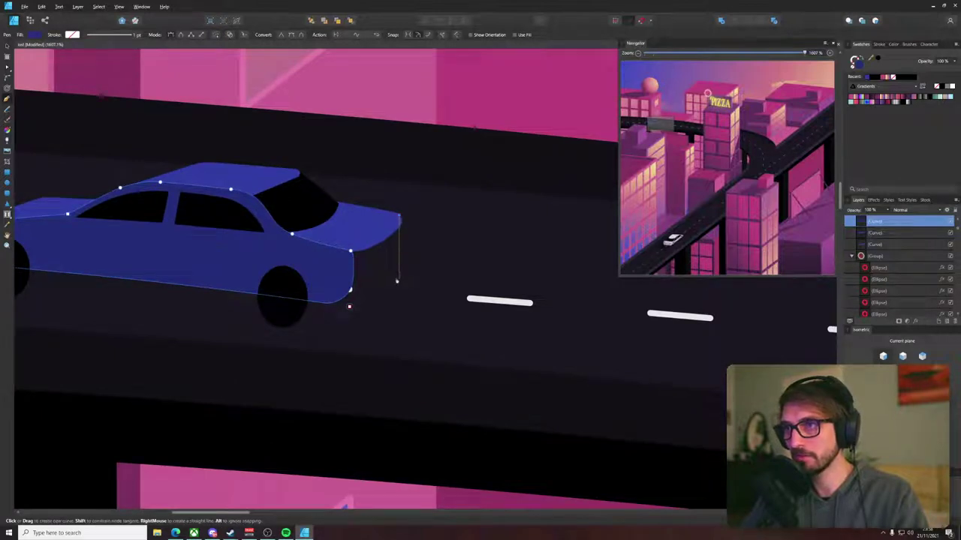
pyautogui.click(401, 263)
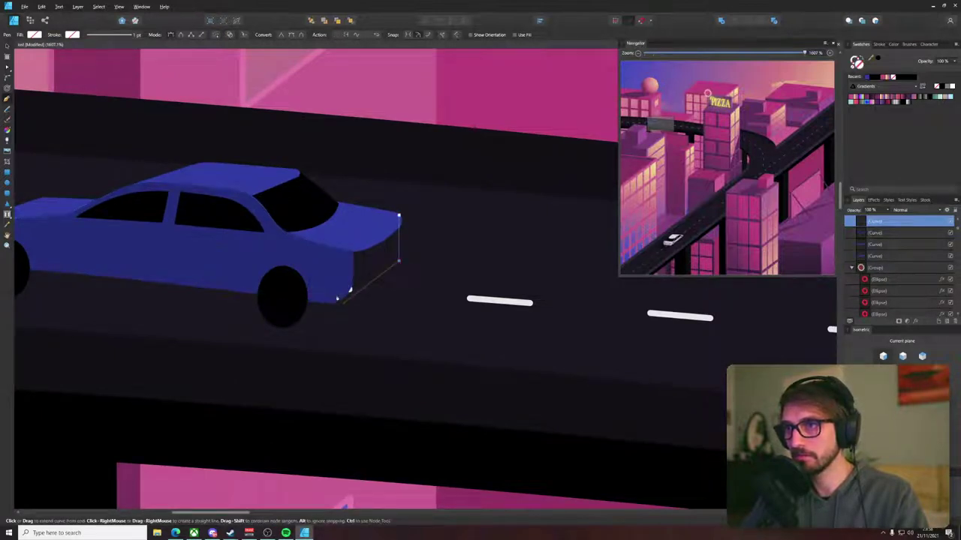
pyautogui.click(399, 217)
pyautogui.press('v')
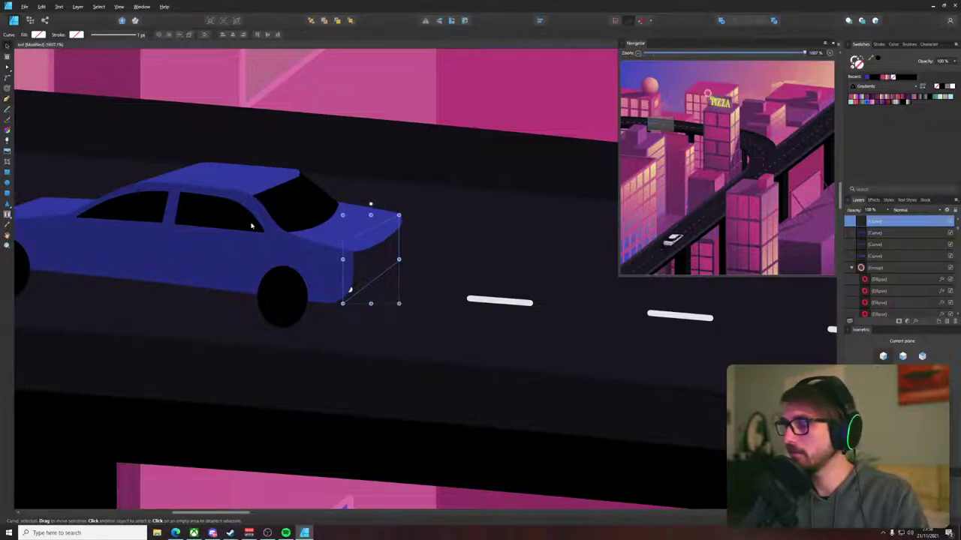
# - Fill the rear panel with a blue sampled from the blue column of the colour palette beside the artboard
pyautogui.scroll(-16, 256, 248)
pyautogui.moveTo(321, 274); pyautogui.dragTo(367, 270)
pyautogui.press('i')
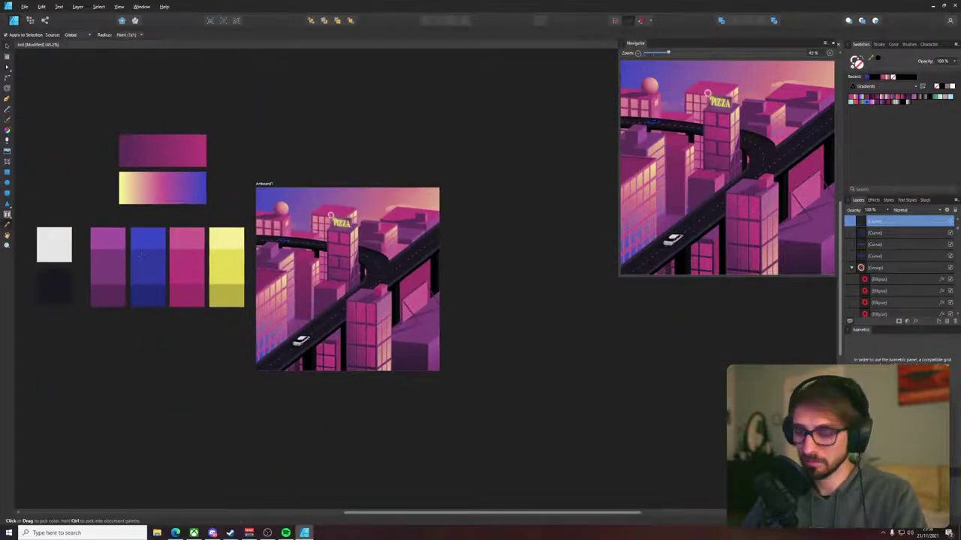
pyautogui.click(151, 256)
pyautogui.press('v')
# - Place the rear panel behind the trunk and body, and align its outer and lower corners with the car's edges
pyautogui.scroll(11, 286, 219)
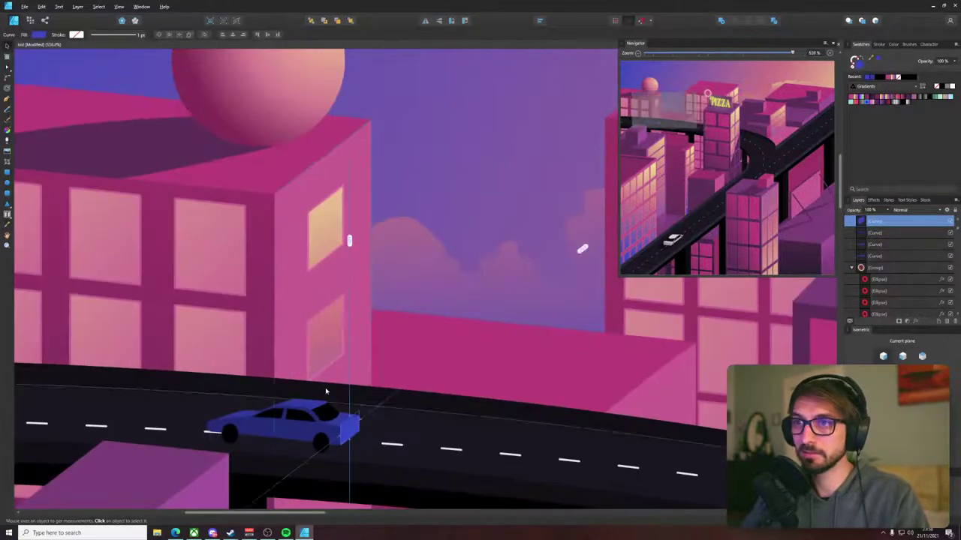
pyautogui.scroll(8, 324, 387)
pyautogui.click(343, 338)
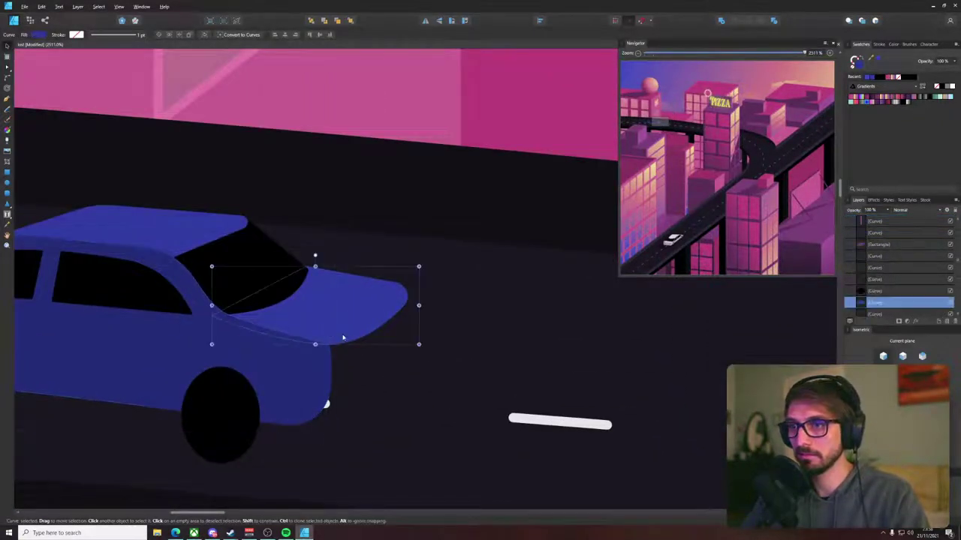
pyautogui.click(353, 361)
pyautogui.press('a')
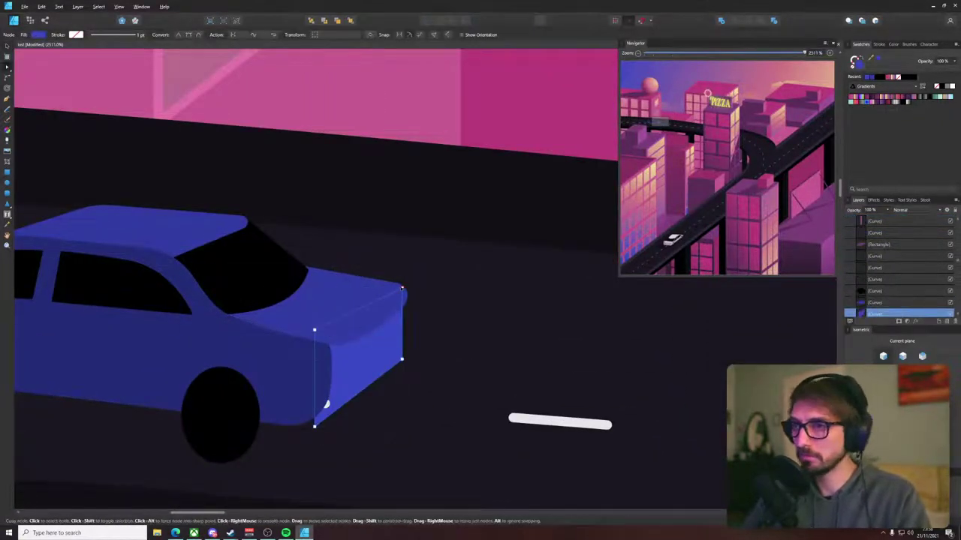
pyautogui.moveTo(403, 288); pyautogui.dragTo(407, 295)
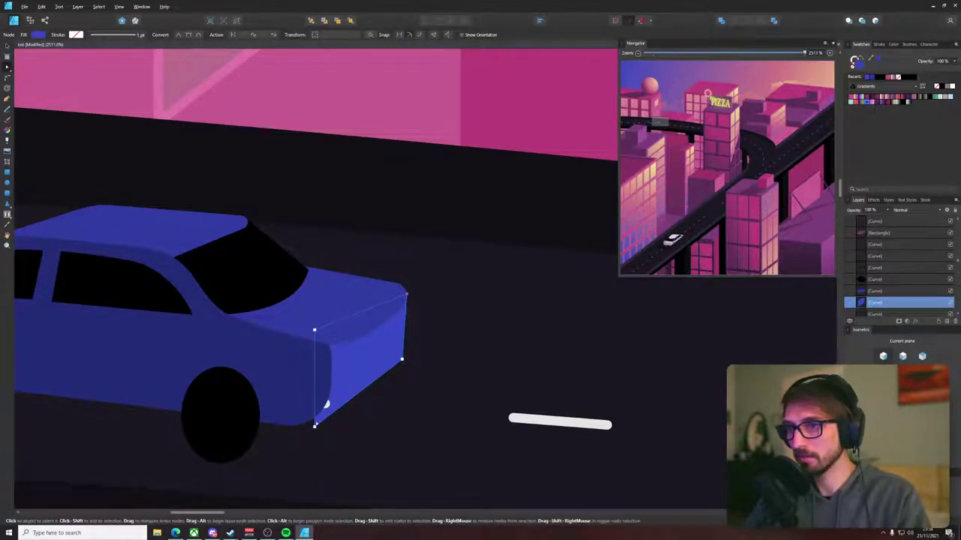
pyautogui.moveTo(315, 425); pyautogui.dragTo(310, 420)
pyautogui.moveTo(402, 359); pyautogui.dragTo(405, 347)
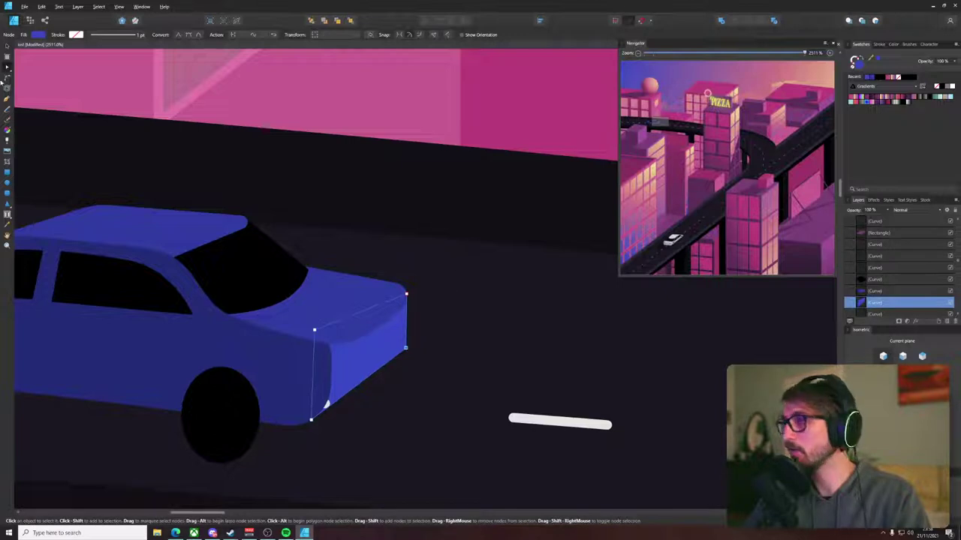
# - Round the rear panel's far lower corner with the Corner tool
pyautogui.click(7, 83)
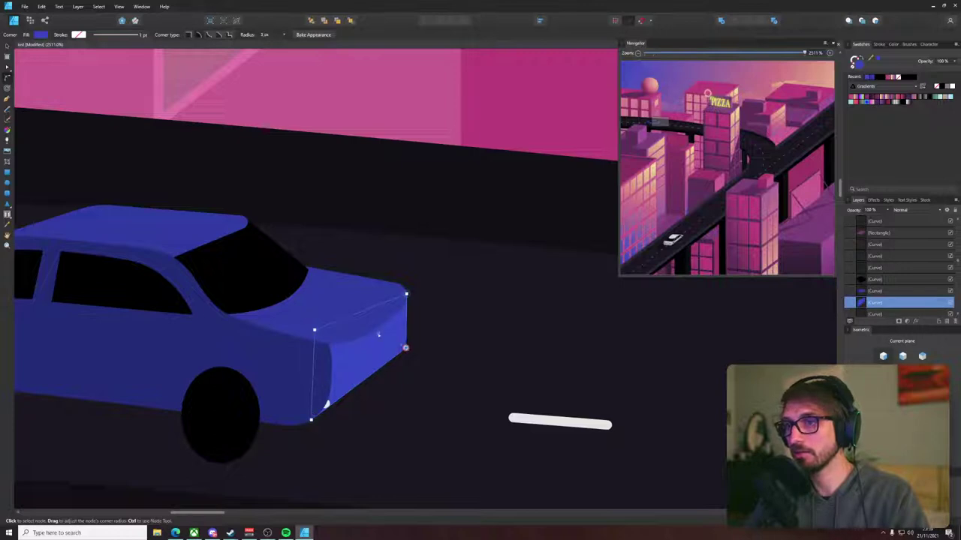
pyautogui.press('v')
pyautogui.click(418, 348)
pyautogui.click(352, 371)
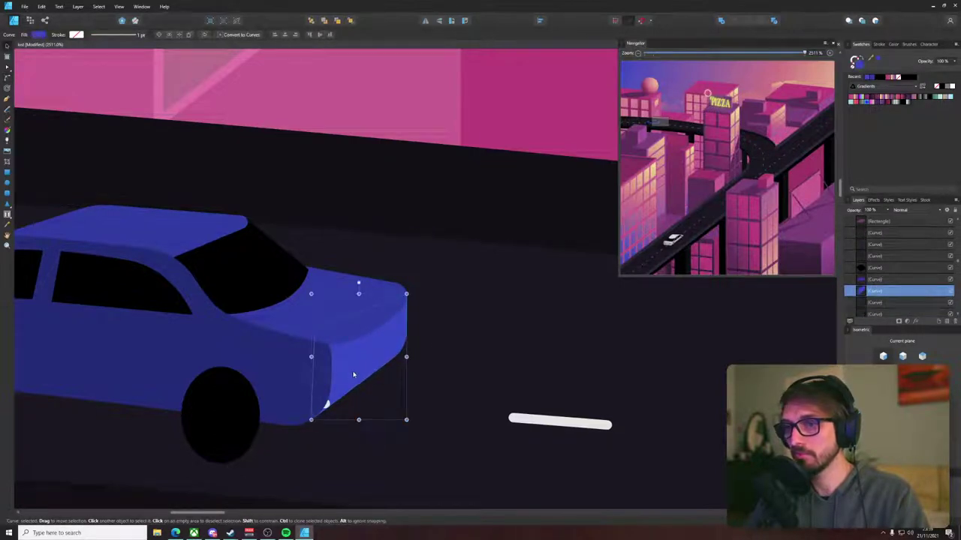
# - Select all parts of the blue car and shift them together slightly forward and down over the lane dash
pyautogui.scroll(-2, 324, 370)
pyautogui.scroll(-1, 324, 370)
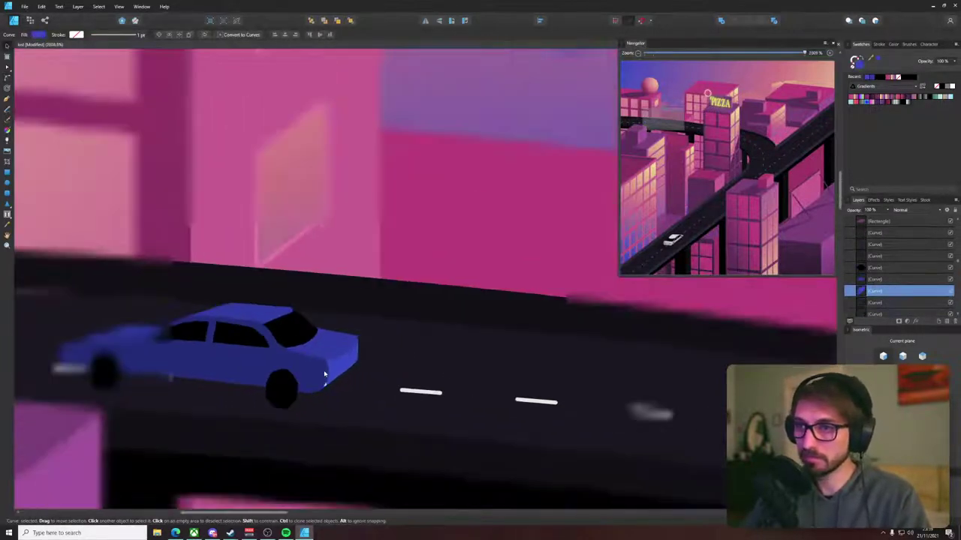
pyautogui.keyDown('shift'); pyautogui.click(327, 344); pyautogui.keyUp('shift')
pyautogui.keyDown('shift'); pyautogui.click(302, 368); pyautogui.keyUp('shift')
pyautogui.keyDown('shift'); pyautogui.click(282, 389); pyautogui.keyUp('shift')
pyautogui.keyDown('shift'); pyautogui.click(275, 328); pyautogui.keyUp('shift')
pyautogui.keyDown('shift'); pyautogui.click(234, 341); pyautogui.keyUp('shift')
pyautogui.keyDown('shift'); pyautogui.click(245, 317); pyautogui.keyUp('shift')
pyautogui.keyDown('shift'); pyautogui.click(116, 339); pyautogui.keyUp('shift')
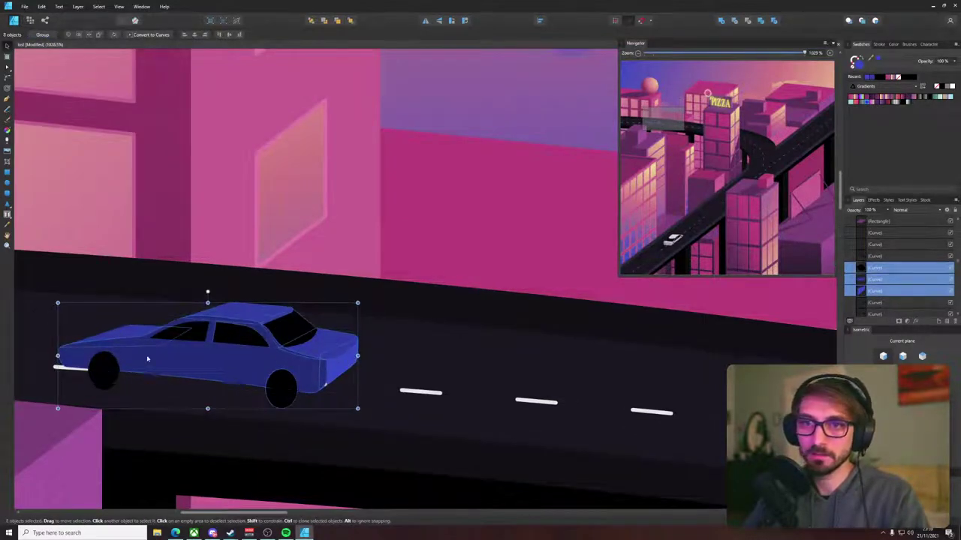
pyautogui.keyDown('shift'); pyautogui.click(189, 339); pyautogui.keyUp('shift')
pyautogui.hotkey('ctrl', 'g')
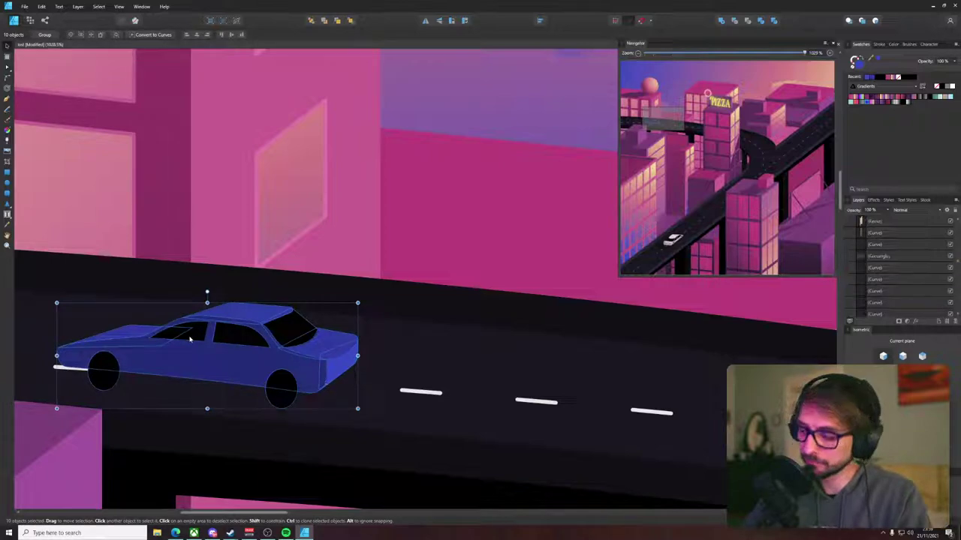
pyautogui.moveTo(222, 364); pyautogui.dragTo(216, 368)
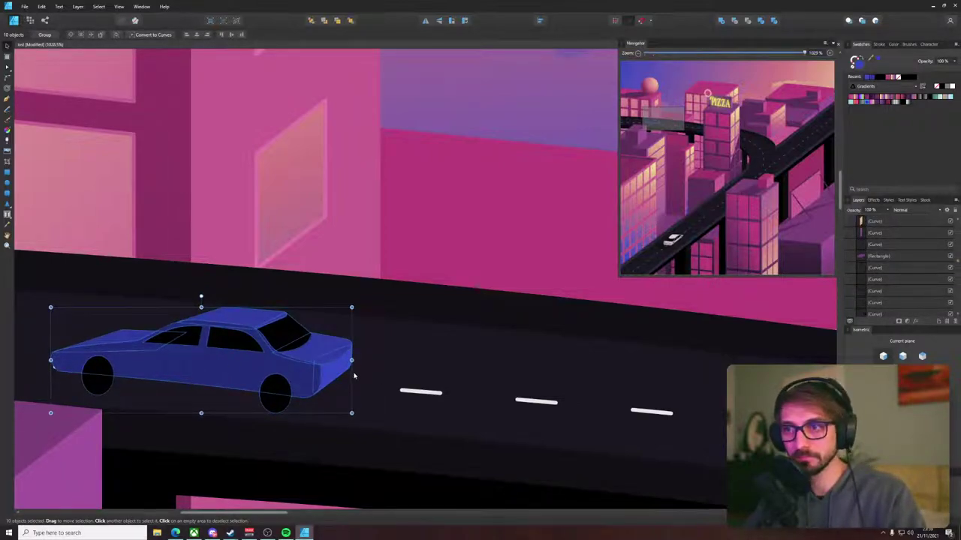
# - Examine the blue car up close and within the whole city illustration, with nothing left selected
pyautogui.scroll(-10, 355, 373)
pyautogui.scroll(10, 340, 321)
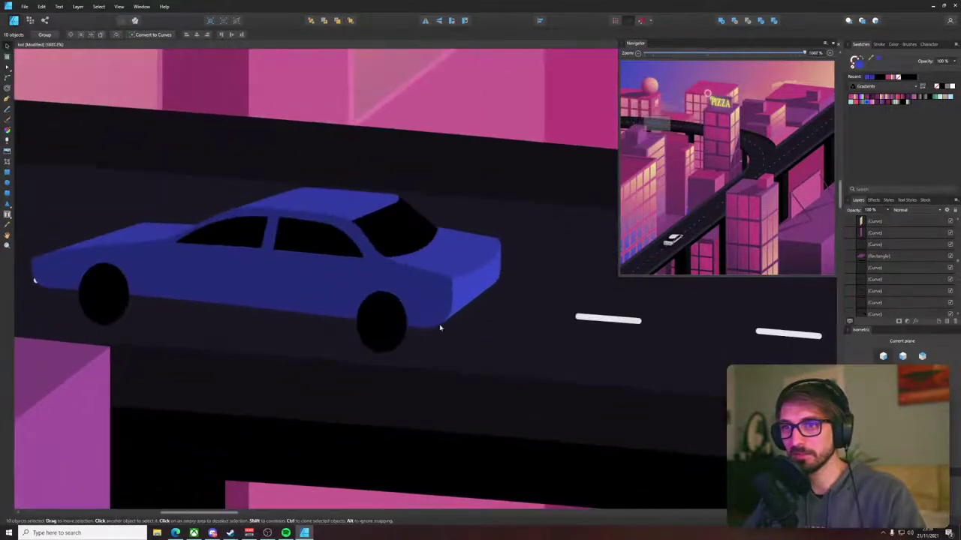
pyautogui.click(471, 322)
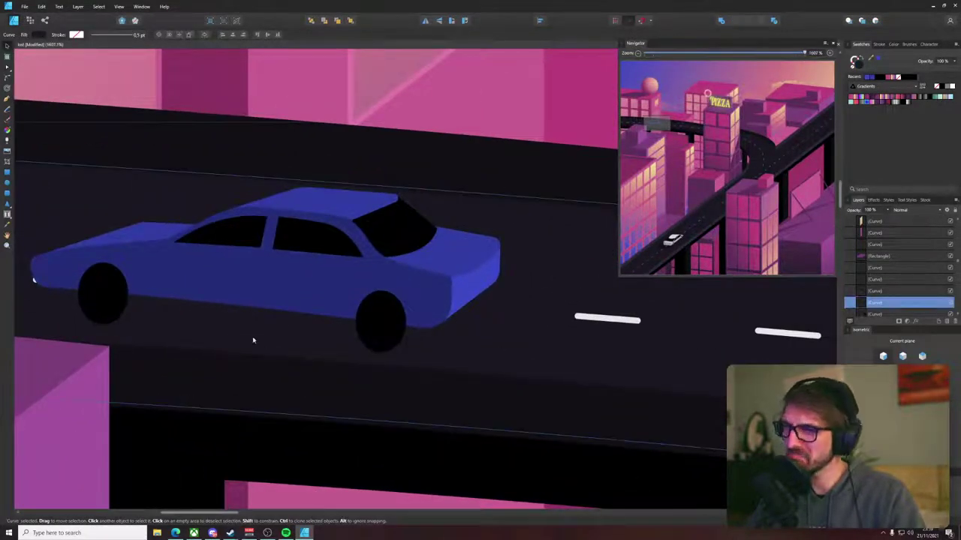
pyautogui.scroll(-8, 379, 366)
pyautogui.moveTo(423, 322); pyautogui.dragTo(193, 138)
pyautogui.scroll(-1, 195, 141)
pyautogui.moveTo(328, 201); pyautogui.dragTo(283, 268)
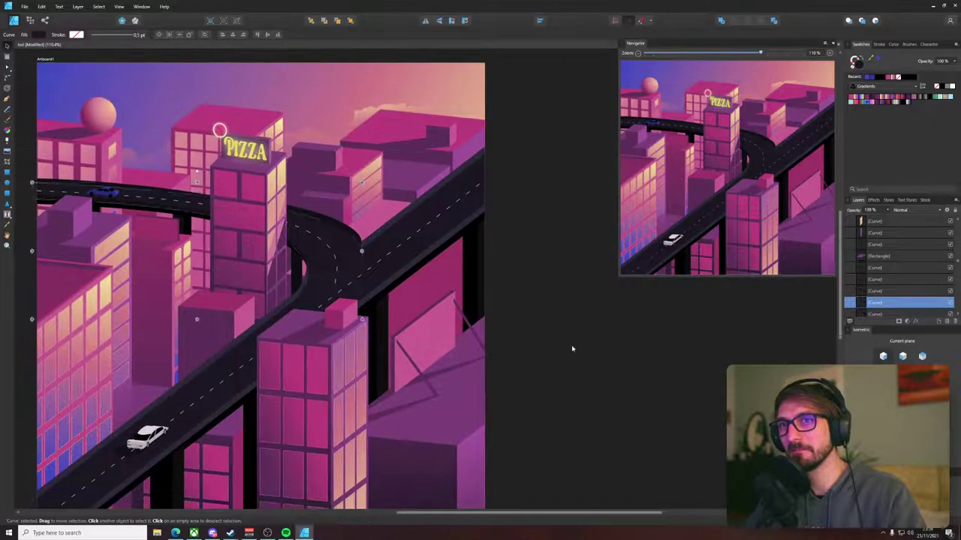
pyautogui.click(588, 356)
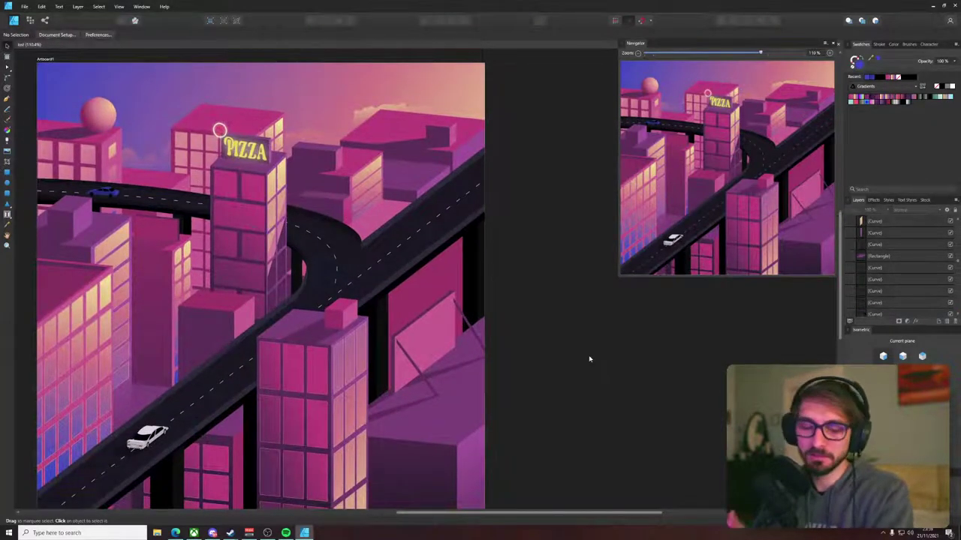
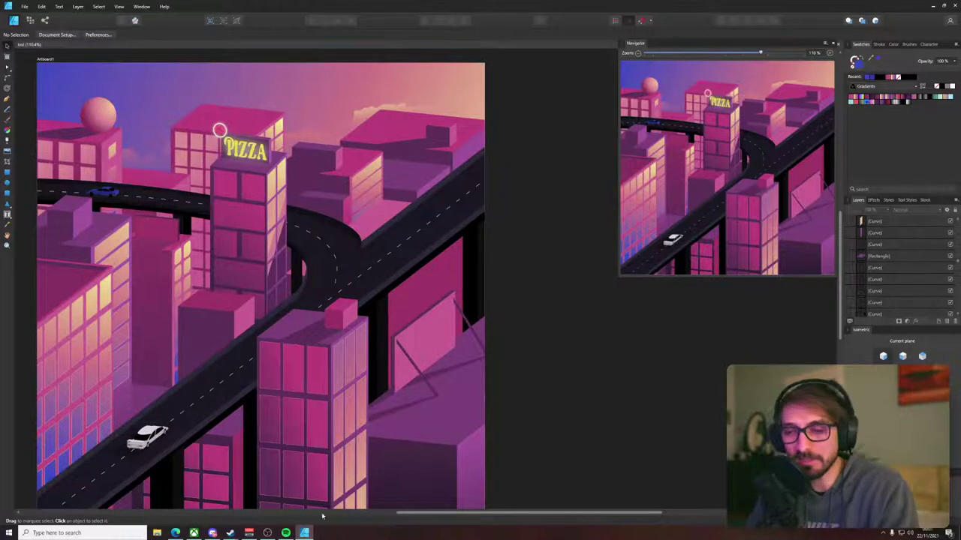
pyautogui.click(175, 533)
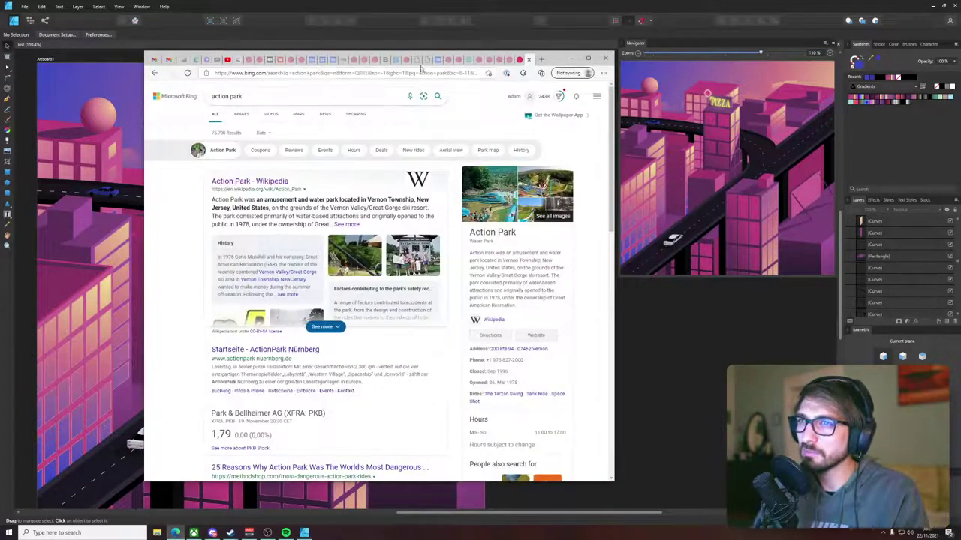
pyautogui.click(570, 57)
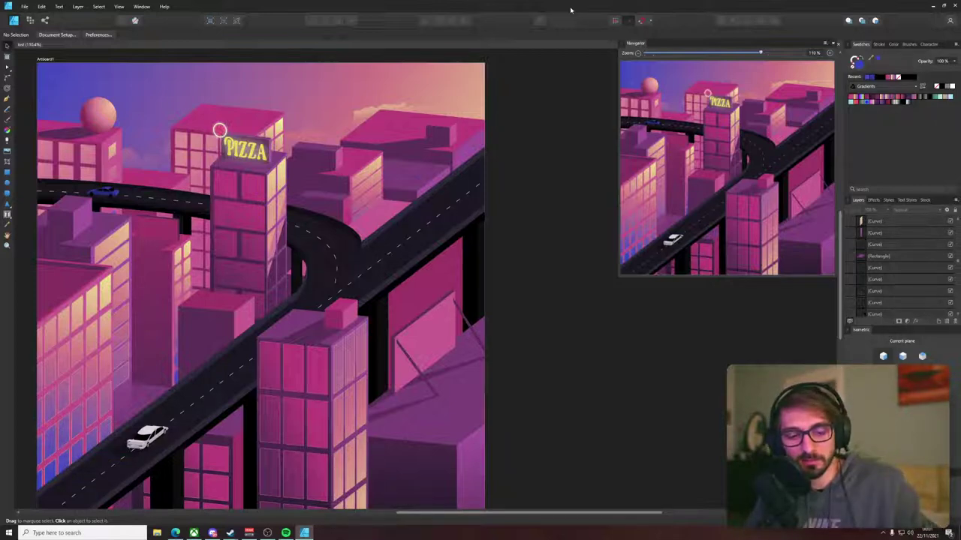
# - Nudge the upper corner node on the far edge of the blue car's hood with the Node tool
pyautogui.moveTo(307, 103); pyautogui.dragTo(408, 126)
pyautogui.scroll(11, 197, 182)
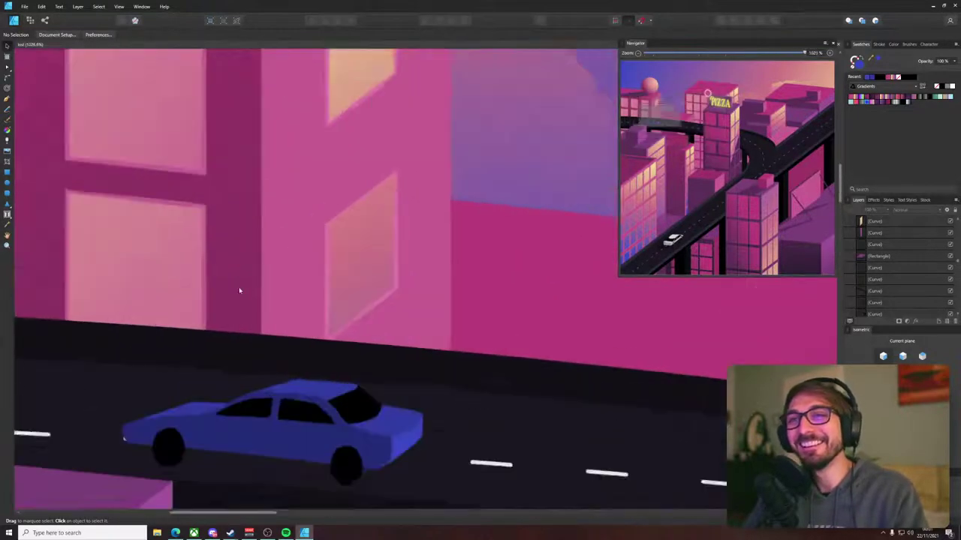
pyautogui.scroll(-2, 376, 355)
pyautogui.click(373, 356)
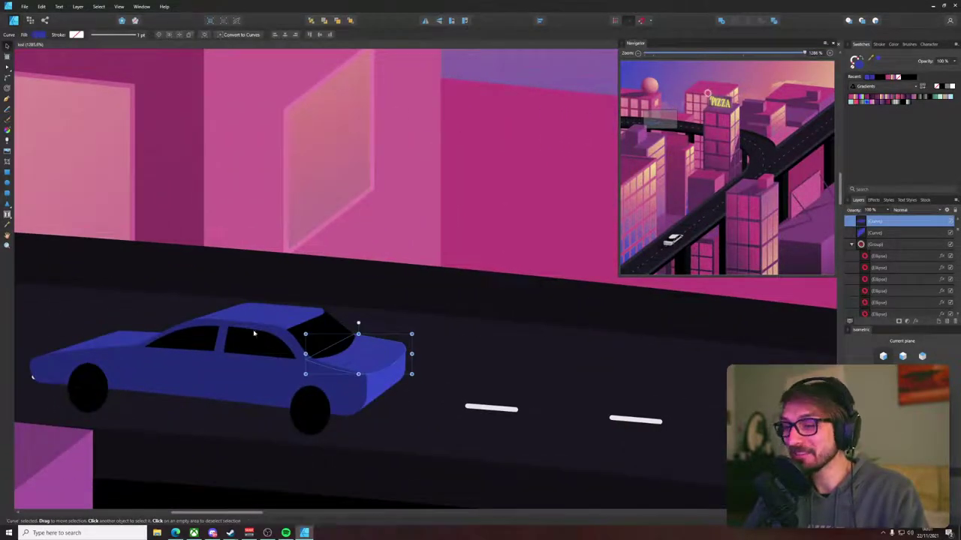
pyautogui.click(122, 346)
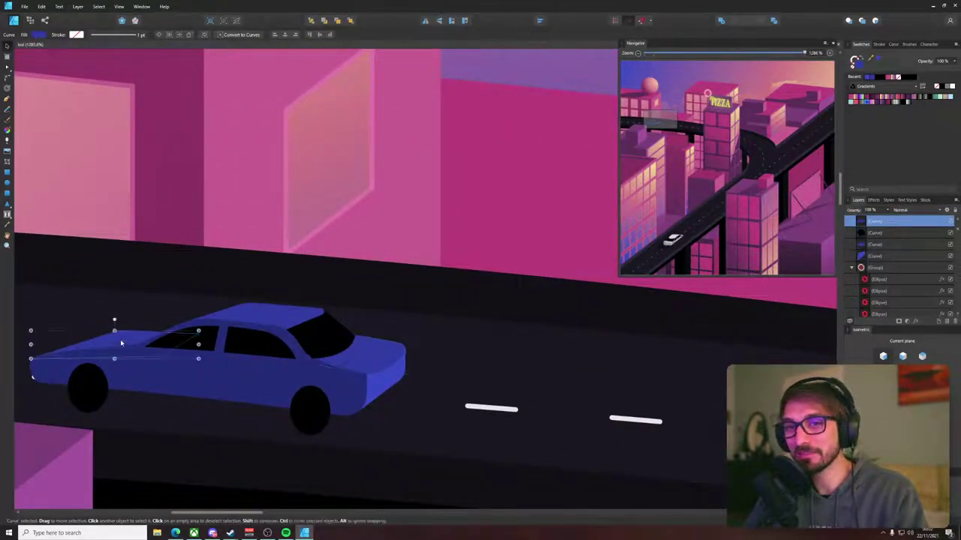
pyautogui.press('a')
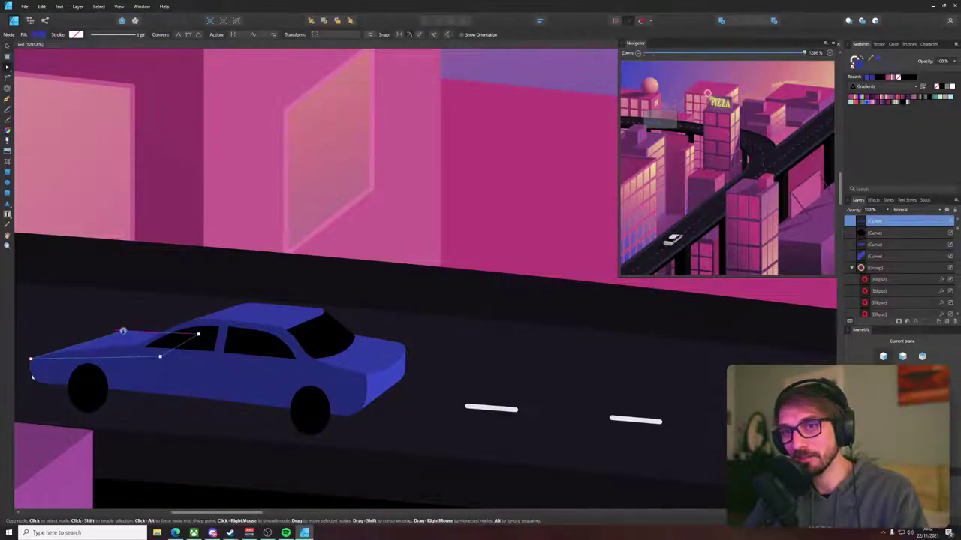
pyautogui.click(169, 307)
pyautogui.moveTo(282, 311); pyautogui.dragTo(320, 258)
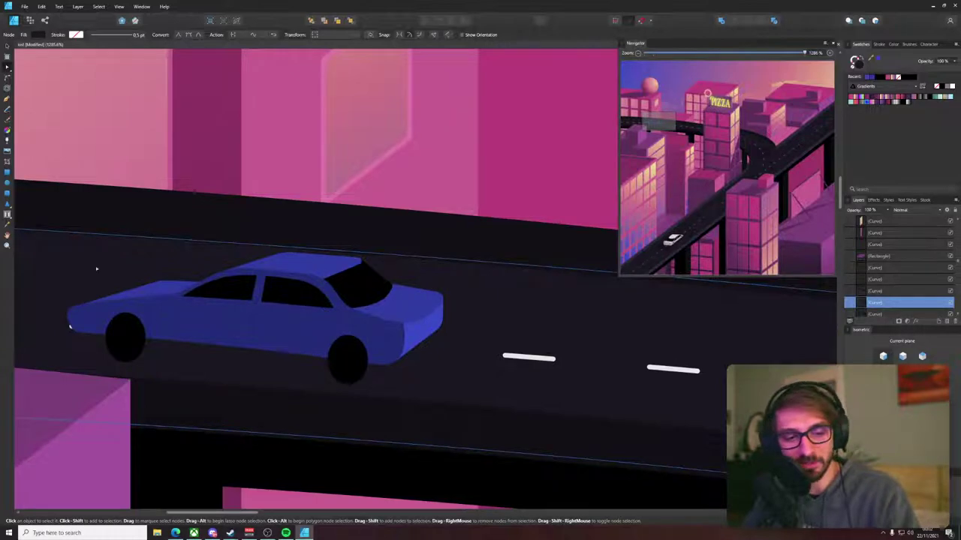
# - Add nodes to the car body's lower edge and pull it up into a wheel arch over the front wheel
pyautogui.scroll(4, 105, 330)
pyautogui.scroll(1, 323, 316)
pyautogui.moveTo(330, 316); pyautogui.dragTo(16, 267)
pyautogui.moveTo(271, 300); pyautogui.dragTo(644, 272)
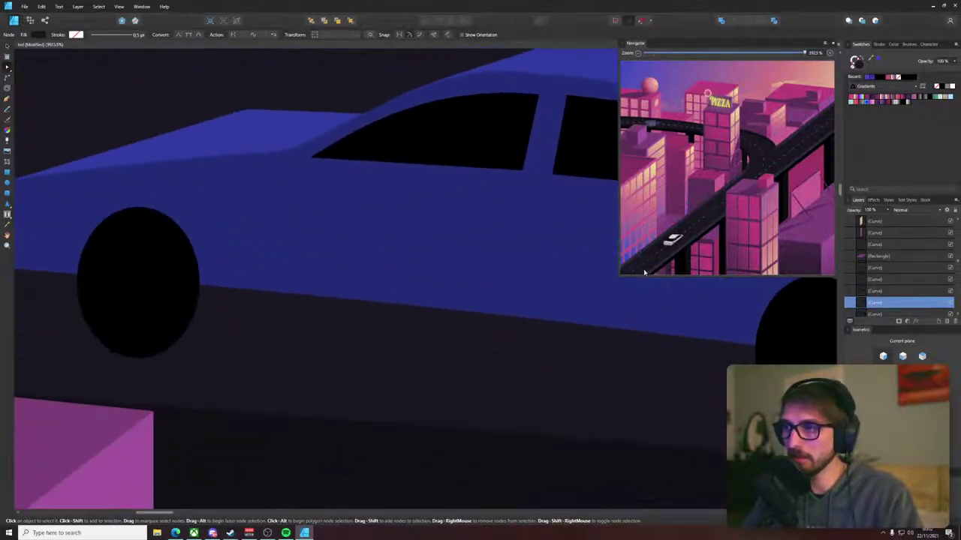
pyautogui.click(221, 251)
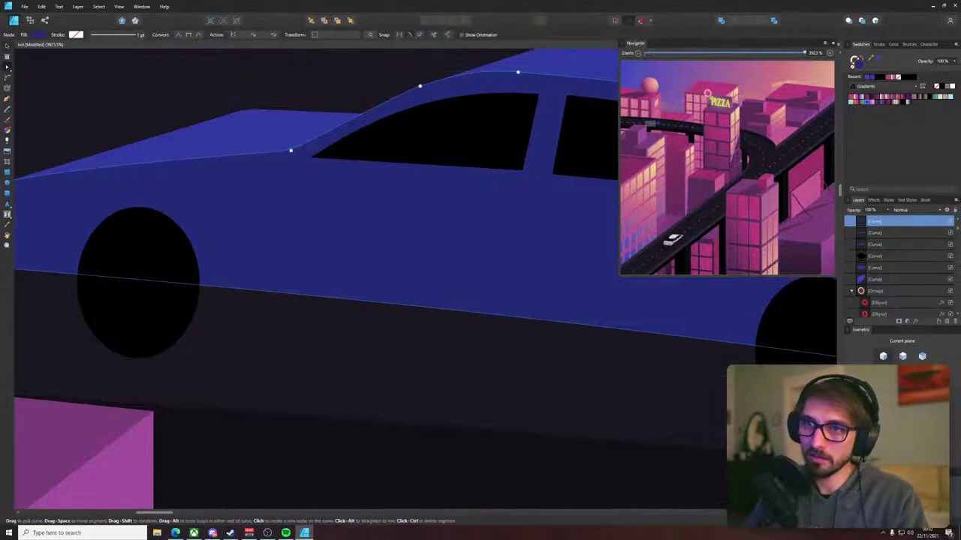
pyautogui.hscroll(-3, 206, 288)
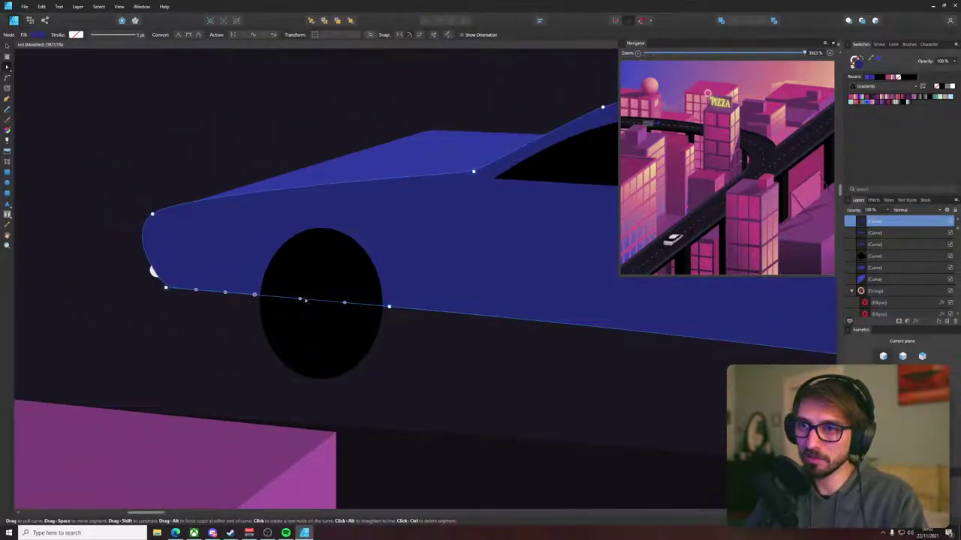
pyautogui.moveTo(305, 301); pyautogui.dragTo(363, 229)
pyautogui.click(327, 261)
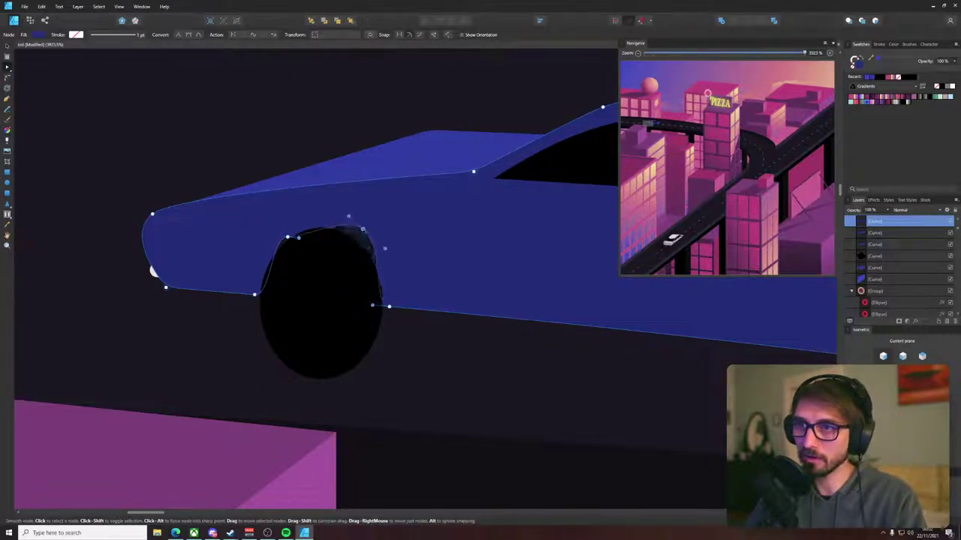
# - Widen the front side of the front wheel arch by moving its upper and lower nodes away from the wheel
pyautogui.press('v')
pyautogui.click(291, 235)
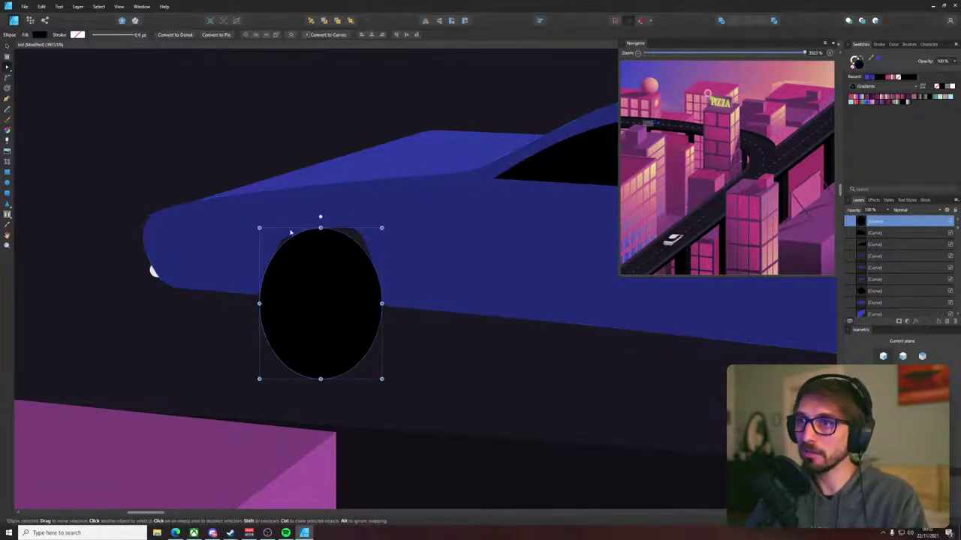
pyautogui.click(290, 232)
pyautogui.moveTo(288, 237); pyautogui.dragTo(280, 237)
pyautogui.moveTo(255, 295); pyautogui.dragTo(246, 294)
pyautogui.moveTo(280, 237)
pyautogui.mouseDown()
pyautogui.moveTo(305, 221)
pyautogui.moveTo(280, 228)
pyautogui.mouseUp()
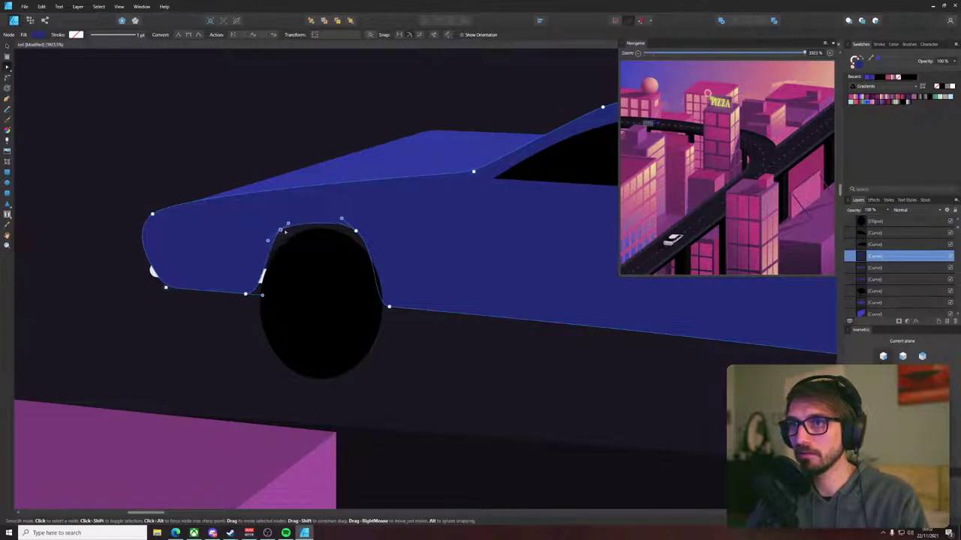
# - Smooth the top curve of the front wheel arch and shift its rear nodes outward to leave a gap around the wheel
pyautogui.moveTo(341, 219); pyautogui.dragTo(306, 212)
pyautogui.moveTo(266, 241); pyautogui.dragTo(266, 267)
pyautogui.hotkey('ctrl', 'z')
pyautogui.moveTo(280, 229); pyautogui.dragTo(281, 236)
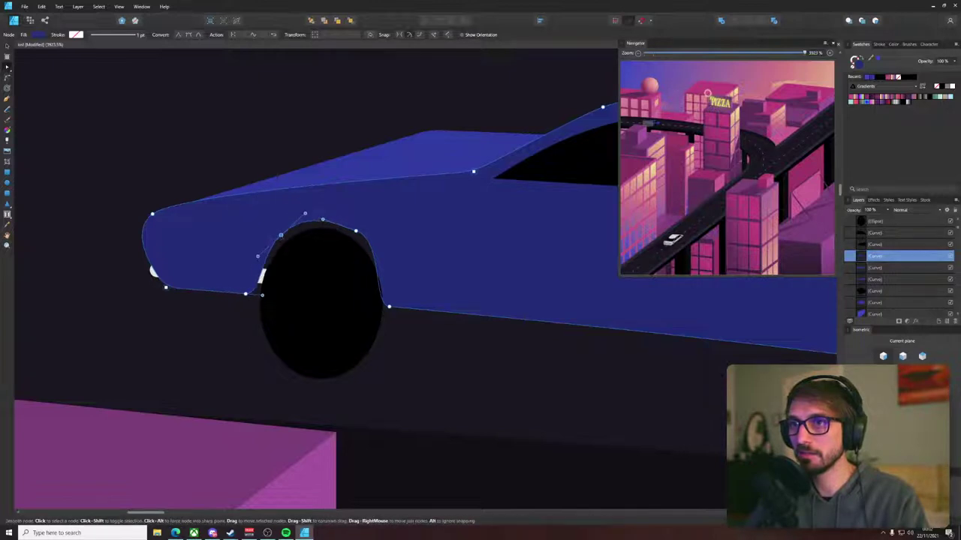
pyautogui.moveTo(356, 231)
pyautogui.mouseDown()
pyautogui.moveTo(389, 240)
pyautogui.moveTo(362, 233)
pyautogui.mouseUp()
pyautogui.moveTo(389, 307); pyautogui.dragTo(402, 308)
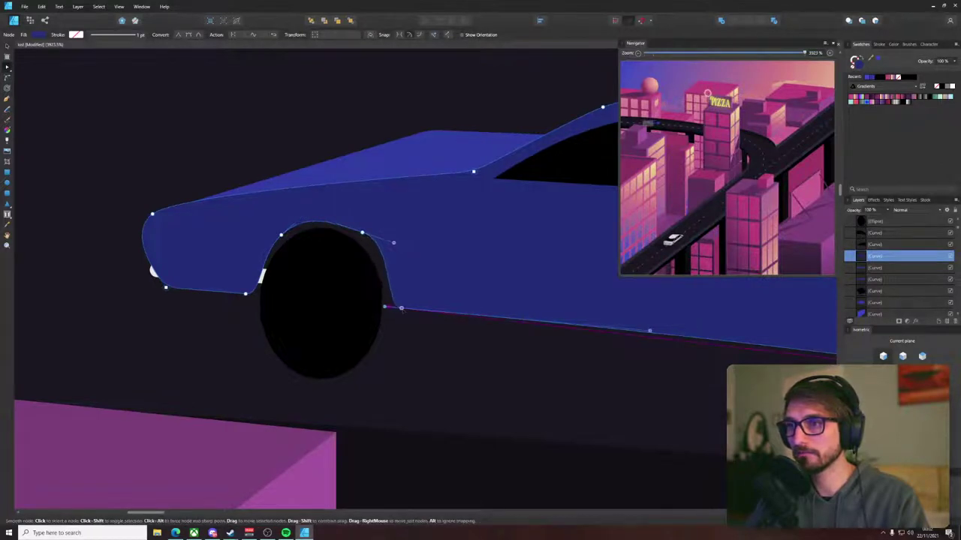
# - Add nodes to the body's lower edge at the rear wheel and raise the edge into the forward side of an arch
pyautogui.scroll(-8, 401, 308)
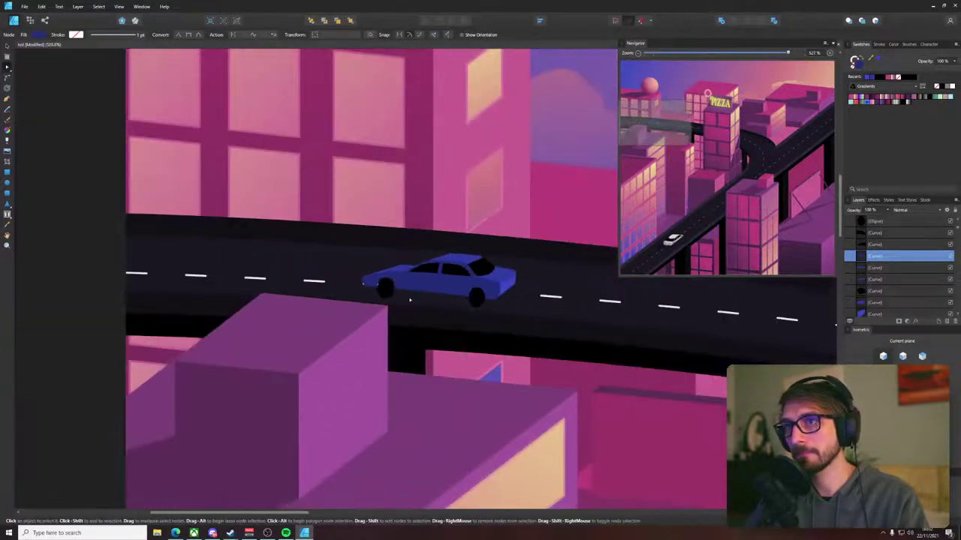
pyautogui.moveTo(407, 299); pyautogui.dragTo(176, 291)
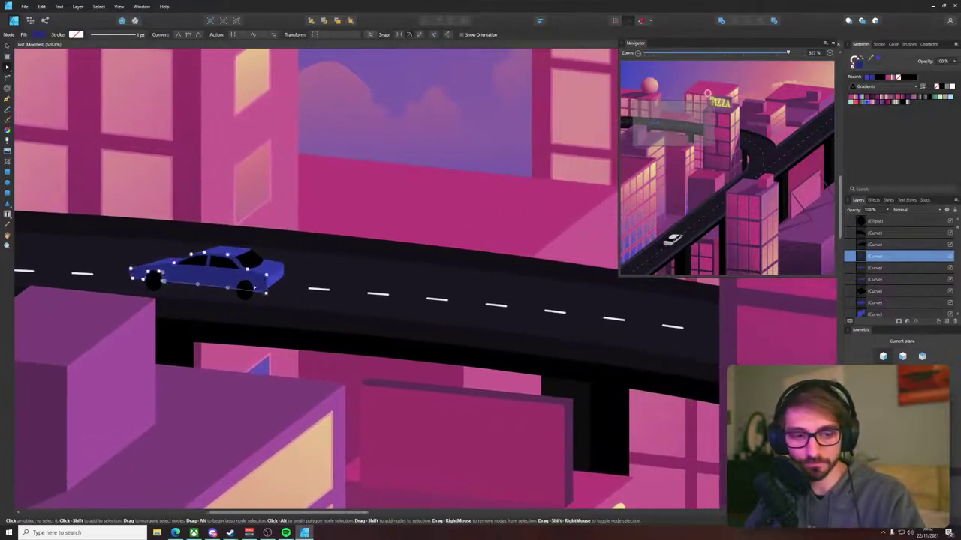
pyautogui.scroll(4, 258, 282)
pyautogui.scroll(3, 206, 287)
pyautogui.scroll(2, 192, 313)
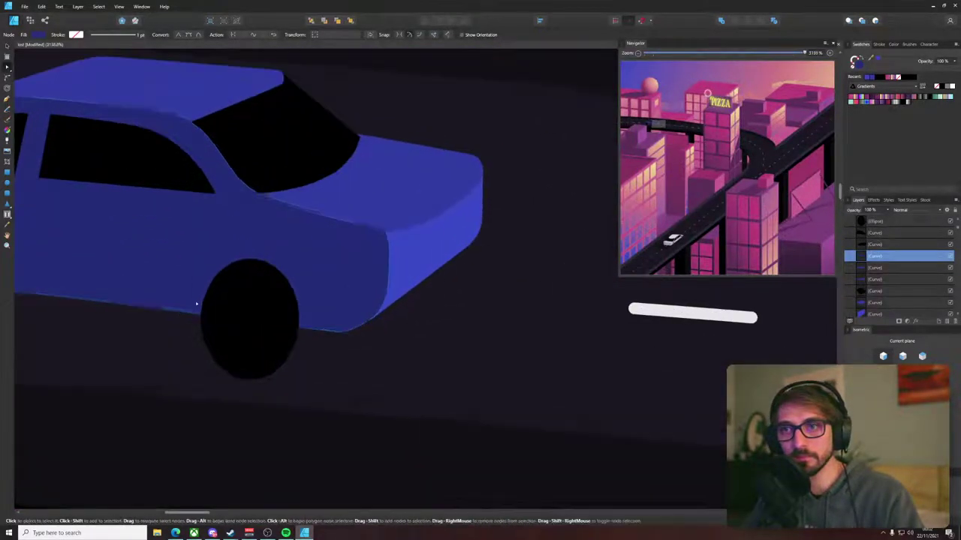
pyautogui.click(192, 315)
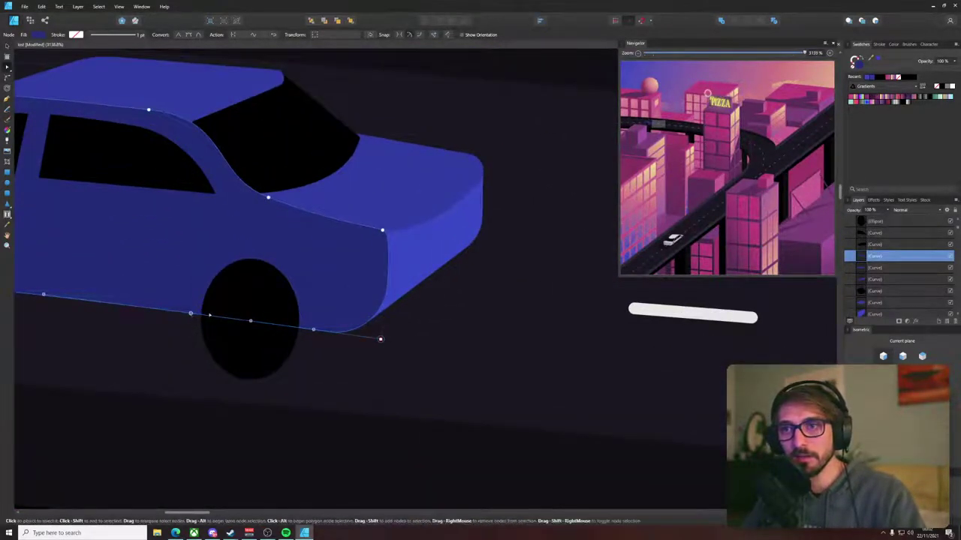
pyautogui.moveTo(209, 315); pyautogui.dragTo(214, 275)
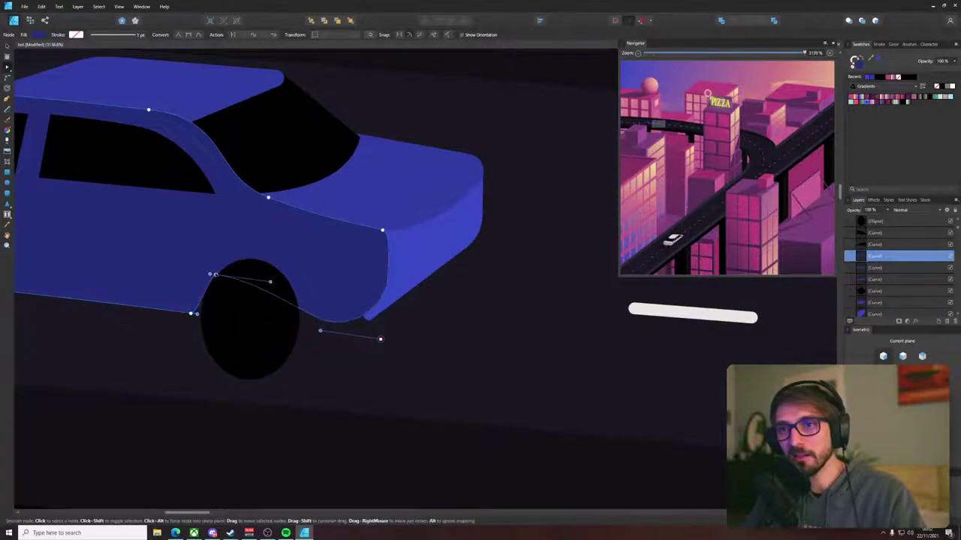
# - Shape the rest of the rear wheel arch by positioning its lower rear node and curving the edge over the wheel
pyautogui.click(304, 312)
pyautogui.moveTo(304, 312); pyautogui.dragTo(306, 334)
pyautogui.click(276, 315)
pyautogui.click(304, 311)
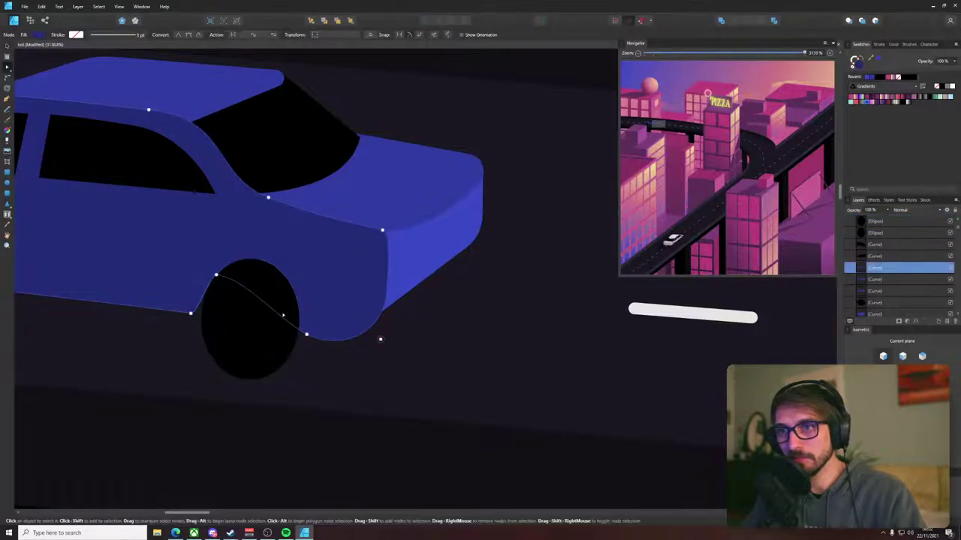
pyautogui.moveTo(286, 321); pyautogui.dragTo(245, 256)
pyautogui.click(244, 272)
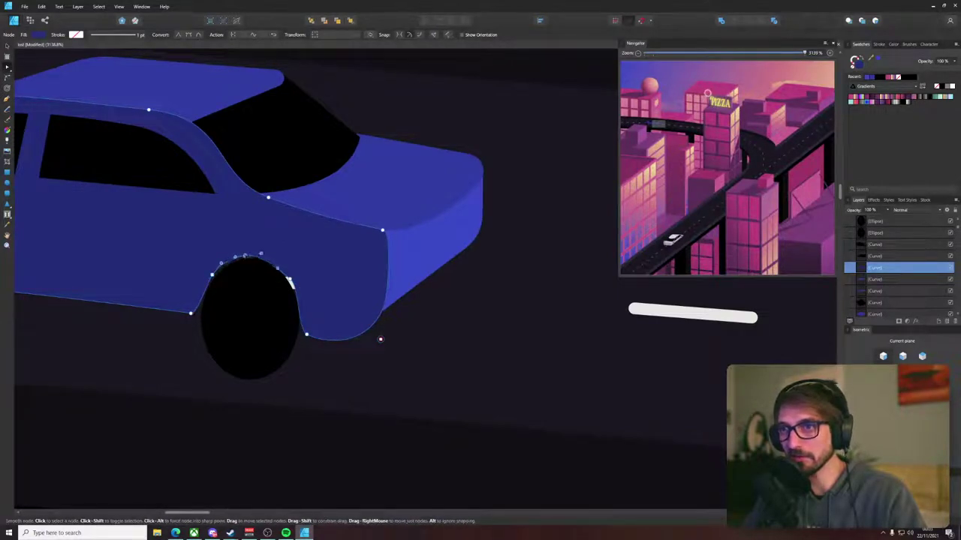
# - Draw a closed wheel-well shape spanning the front wheel arch and overlapping the surrounding body with the Pen tool
pyautogui.click(322, 364)
pyautogui.scroll(-3, 295, 332)
pyautogui.moveTo(280, 336); pyautogui.dragTo(470, 351)
pyautogui.scroll(5, 165, 315)
pyautogui.press('p')
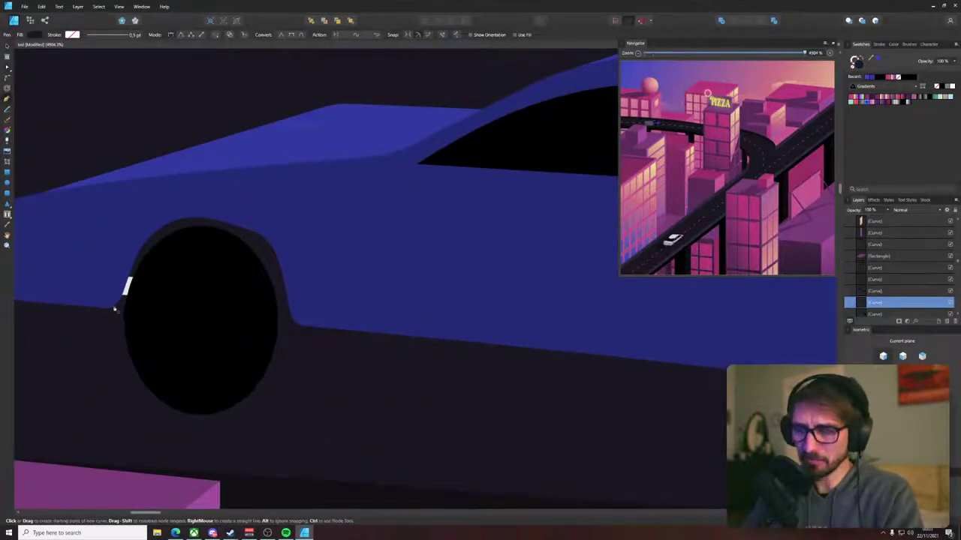
pyautogui.click(115, 309)
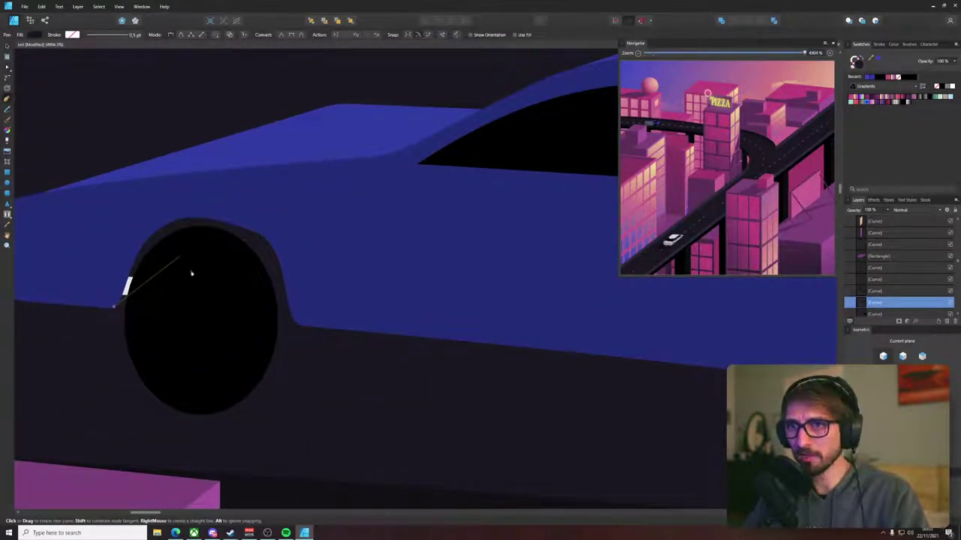
pyautogui.moveTo(177, 259); pyautogui.dragTo(292, 268)
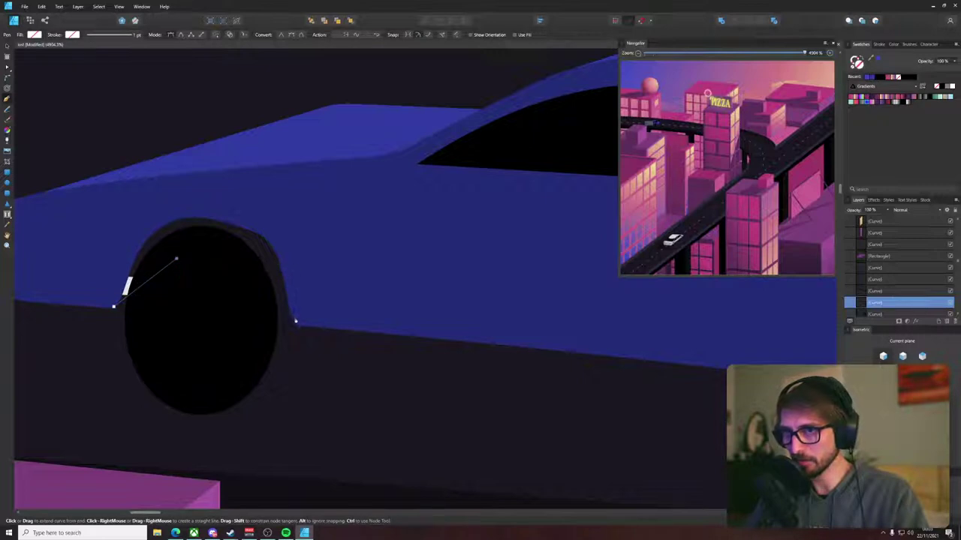
pyautogui.click(299, 326)
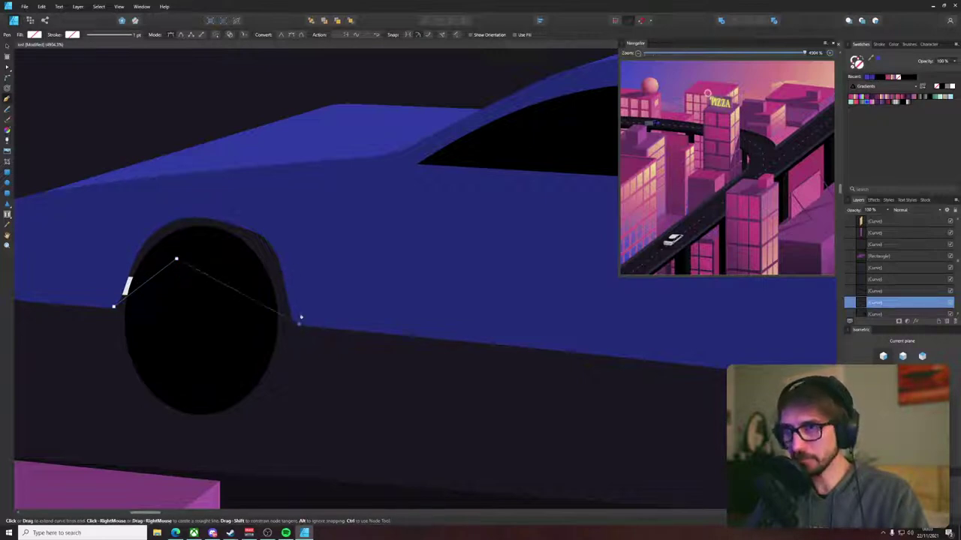
pyautogui.click(291, 218)
pyautogui.click(203, 202)
pyautogui.click(131, 231)
pyautogui.click(113, 307)
# - Fill the wheel-well shape with the wheel's black and stack it behind the car body so it fills the arch gap
pyautogui.press('i')
pyautogui.click(198, 324)
pyautogui.press('v')
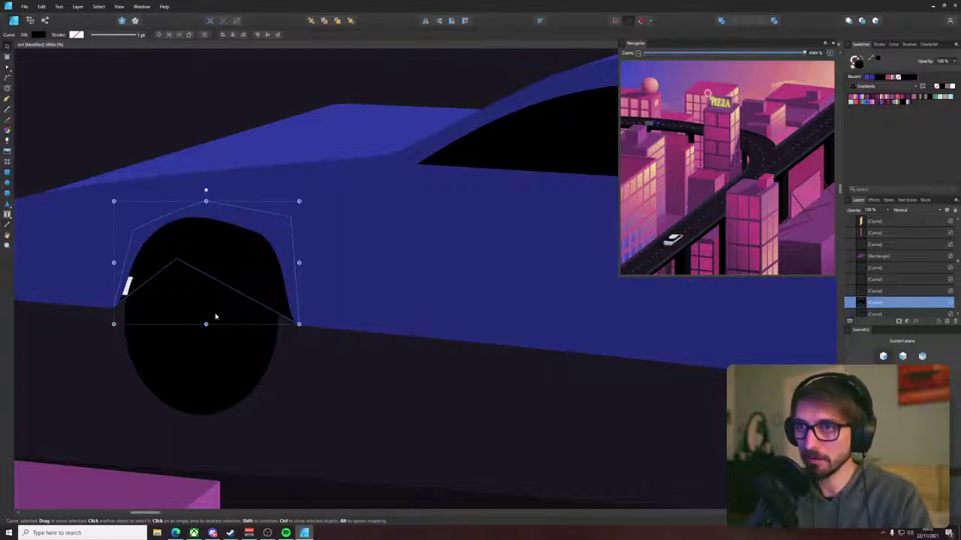
pyautogui.hotkey('ctrl', 'shift', 'v')
pyautogui.click(323, 313)
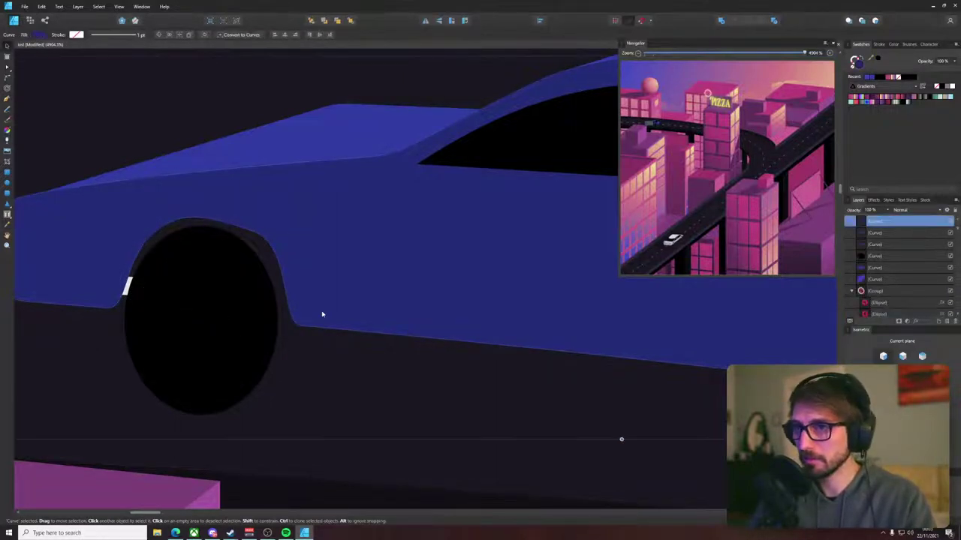
pyautogui.hotkey('ctrl', 'v')
pyautogui.hotkey('ctrl', '[')
pyautogui.click(229, 367)
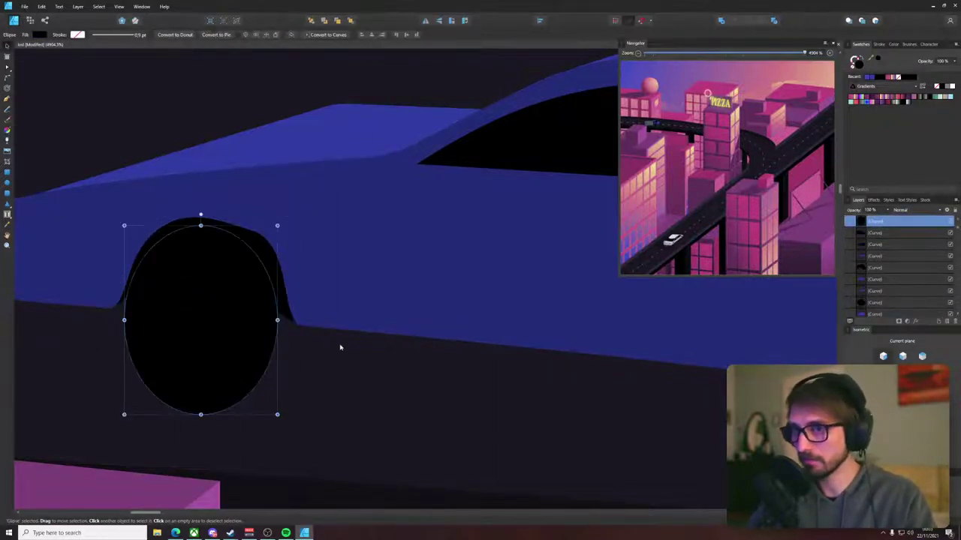
# - Recolor the blue car's front wheel with the dark grey sampled from the white car's rear tire
pyautogui.scroll(-10, 323, 359)
pyautogui.moveTo(320, 361); pyautogui.dragTo(369, 184)
pyautogui.scroll(2, 367, 226)
pyautogui.scroll(8, 294, 262)
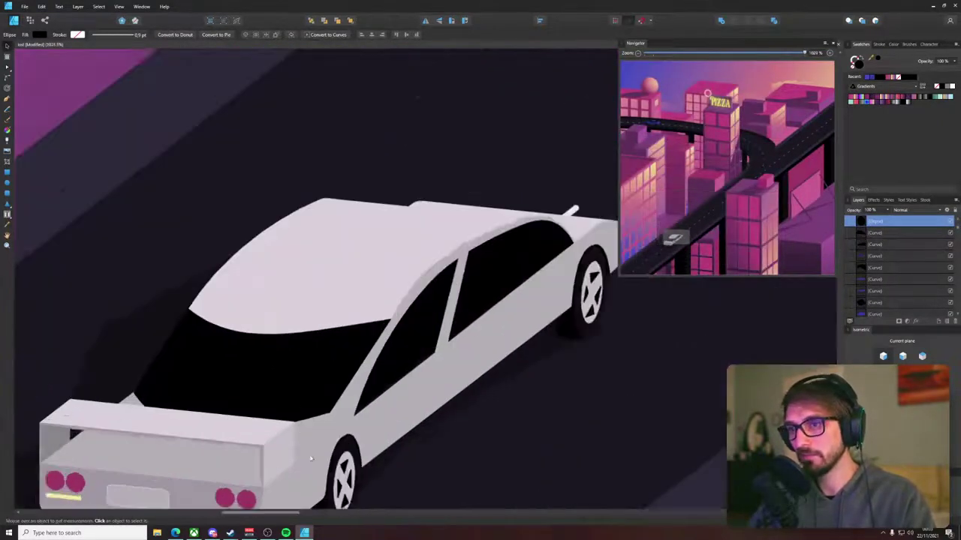
pyautogui.press('i')
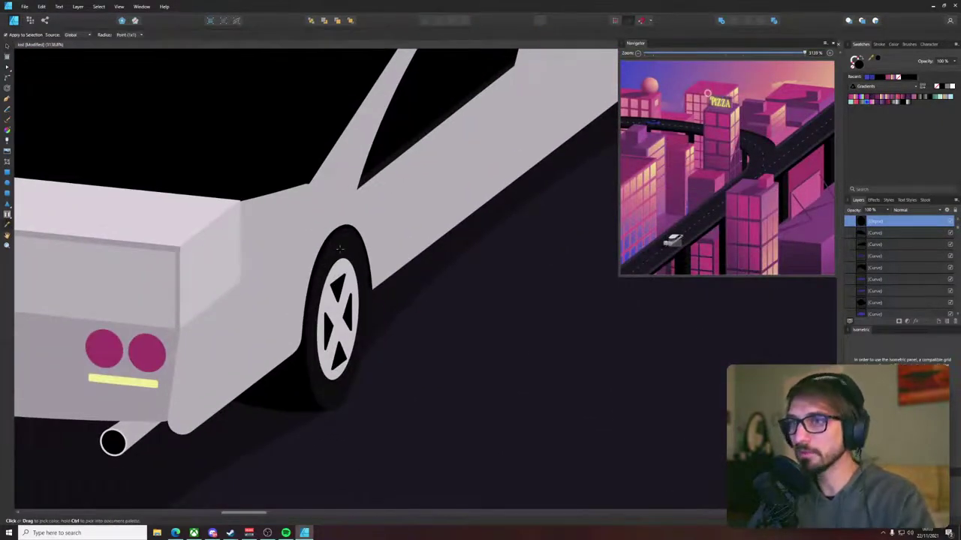
pyautogui.press('v')
pyautogui.click(344, 278)
# - Draw the front tire's tread along the wheel's rear side with the Pen tool and fill it with the wheel well's black
pyautogui.scroll(-10, 345, 282)
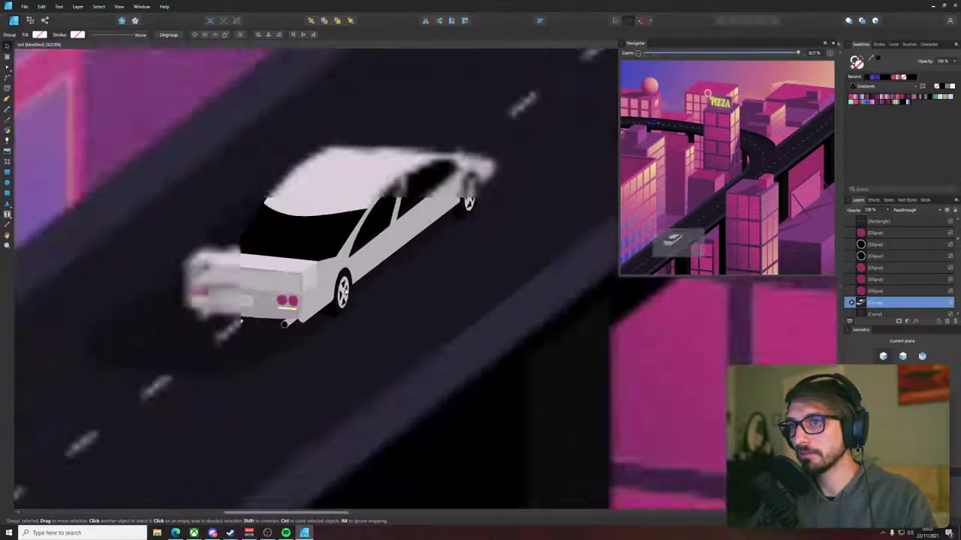
pyautogui.moveTo(325, 101); pyautogui.dragTo(360, 290)
pyautogui.scroll(8, 360, 289)
pyautogui.scroll(5, 210, 255)
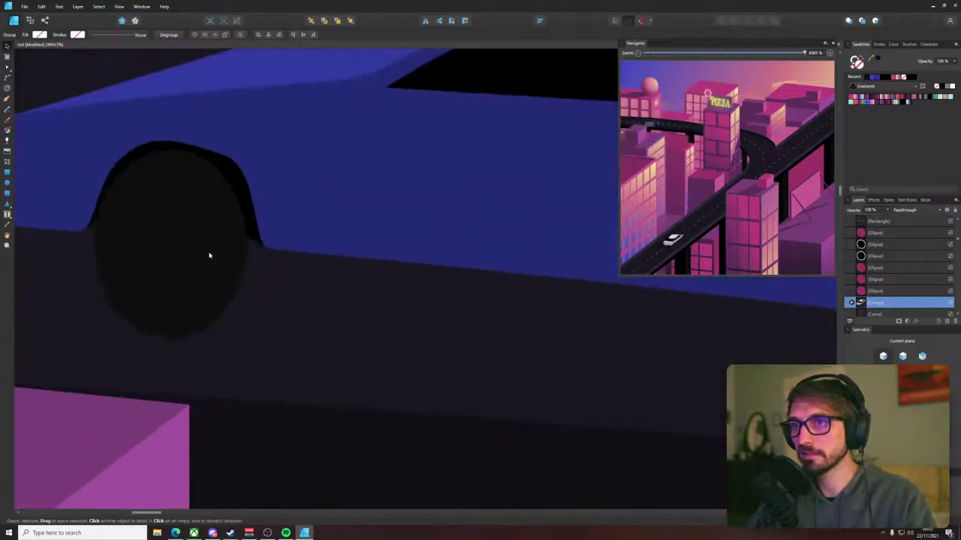
pyautogui.click(215, 241)
pyautogui.hscroll(-2, 311, 293)
pyautogui.press('p')
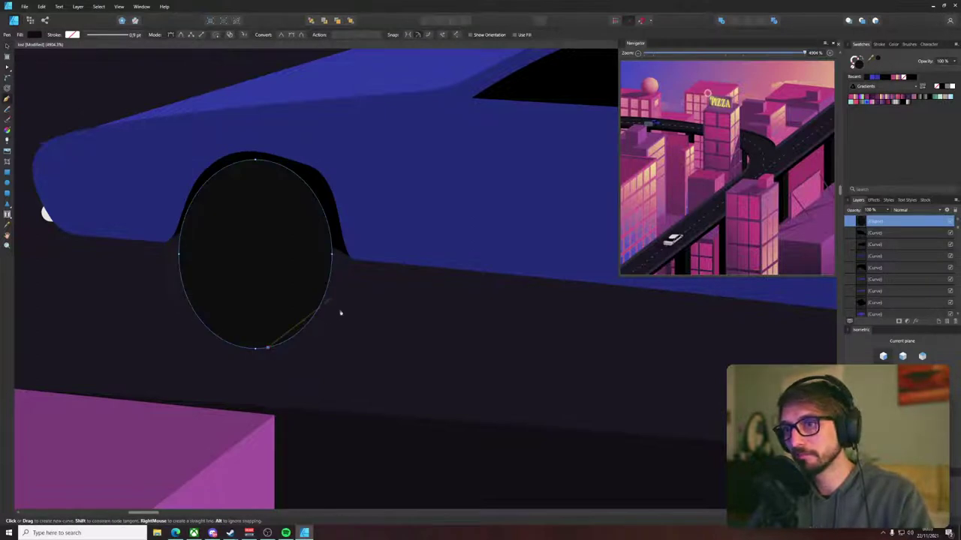
pyautogui.moveTo(291, 336); pyautogui.dragTo(344, 298)
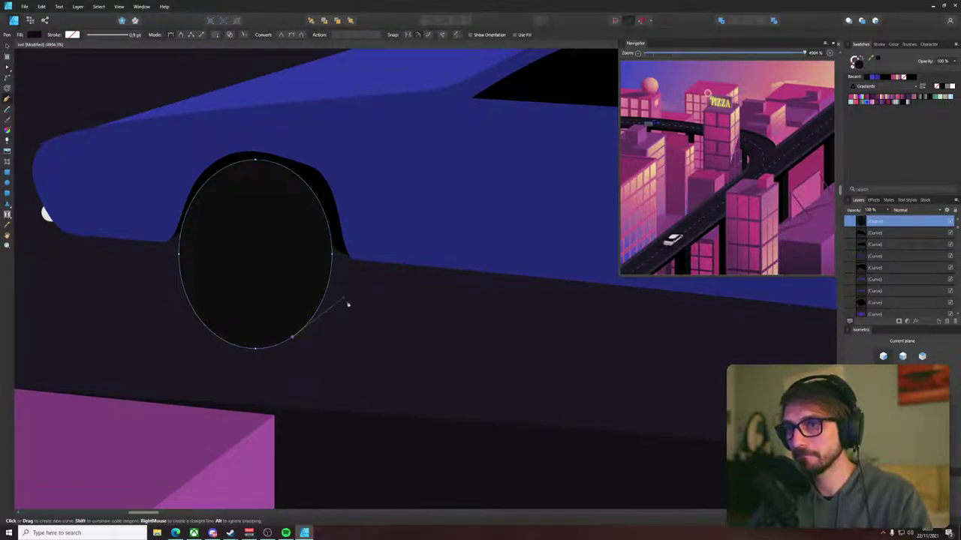
pyautogui.moveTo(318, 170); pyautogui.dragTo(285, 183)
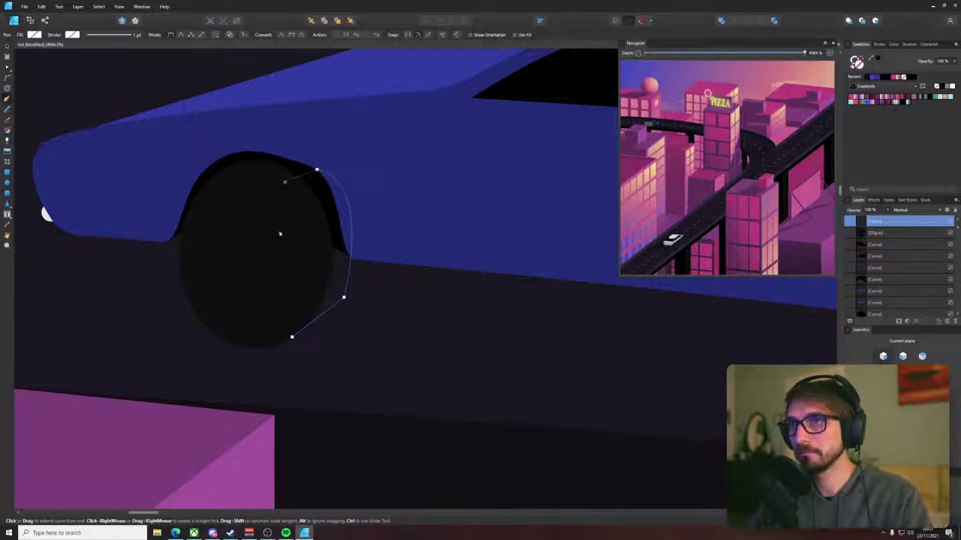
pyautogui.click(292, 338)
pyautogui.press('i')
pyautogui.click(330, 210)
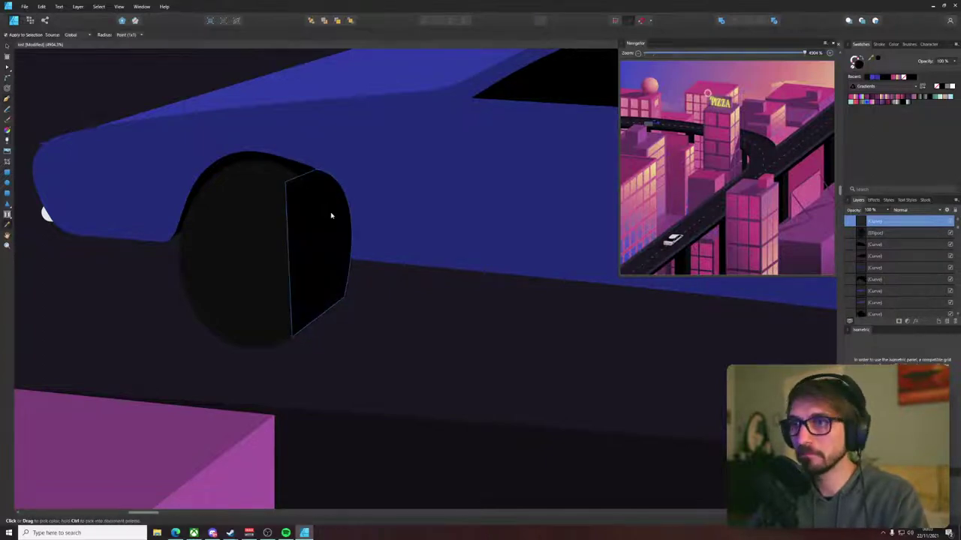
# - Refine the front tire's tread shape so its lower edge curves smoothly along the tire
pyautogui.press('v')
pyautogui.press('Delete')
pyautogui.scroll(-3, 342, 282)
pyautogui.press('a')
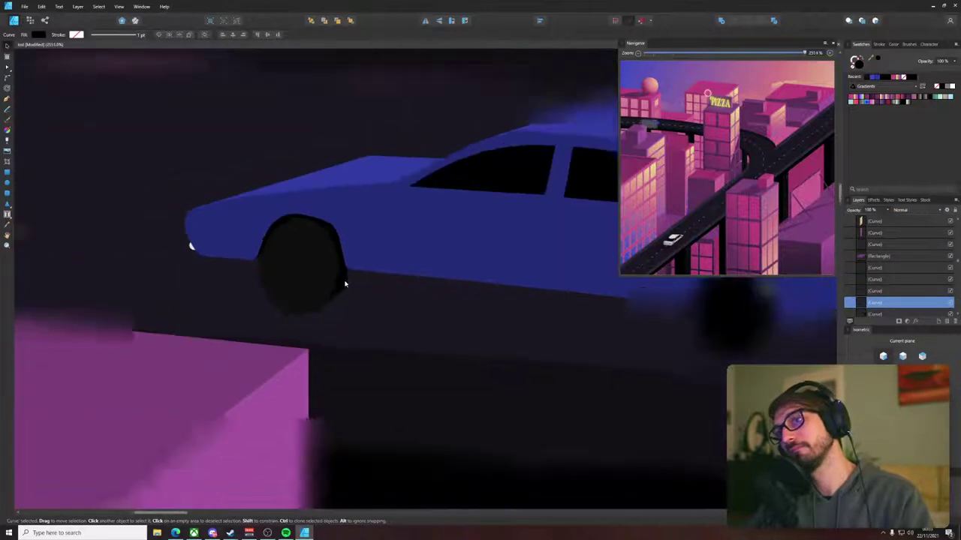
pyautogui.scroll(5, 341, 289)
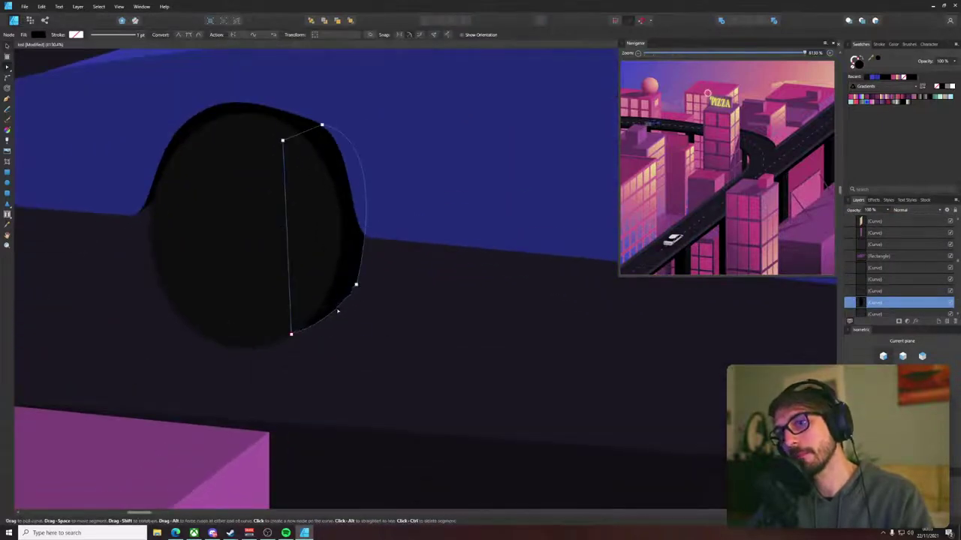
pyautogui.click(351, 294)
pyautogui.scroll(-6, 391, 285)
pyautogui.scroll(4, 420, 304)
pyautogui.scroll(1, 369, 295)
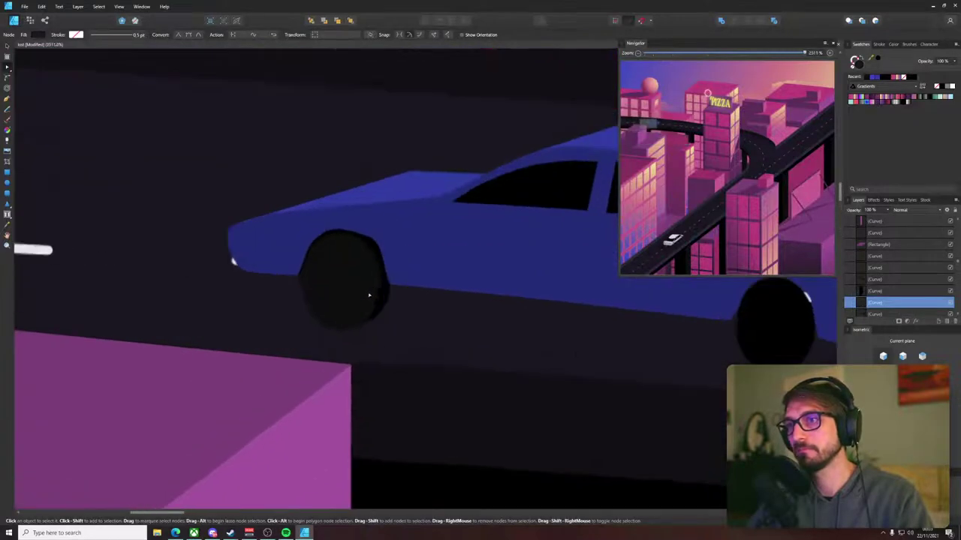
# - Draw an elliptical rim centred on the front wheel and fill it with the light grey sampled from the white car's rim
pyautogui.press('e')
pyautogui.moveTo(341, 282); pyautogui.dragTo(369, 246)
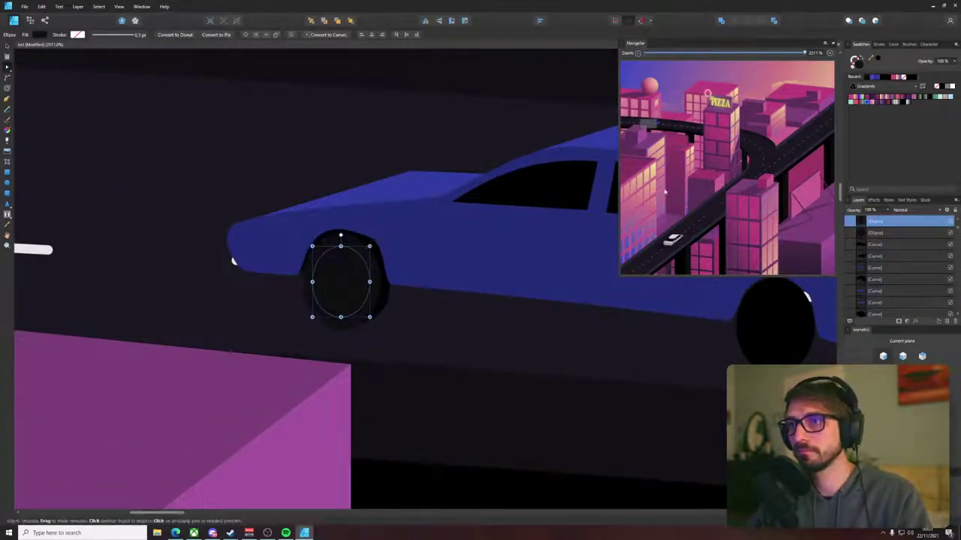
pyautogui.scroll(-12, 573, 326)
pyautogui.moveTo(563, 390); pyautogui.dragTo(292, 62)
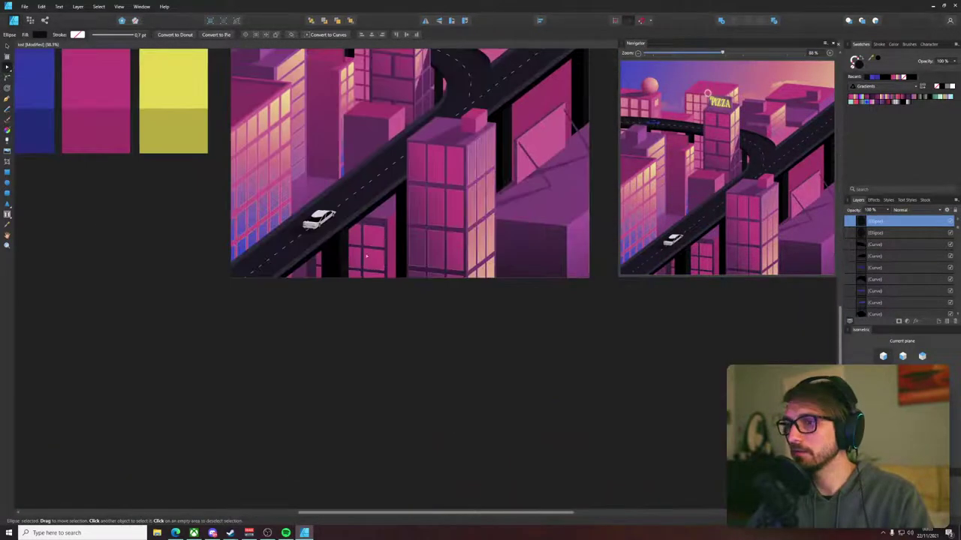
pyautogui.scroll(10, 322, 223)
pyautogui.scroll(1, 197, 187)
pyautogui.press('i')
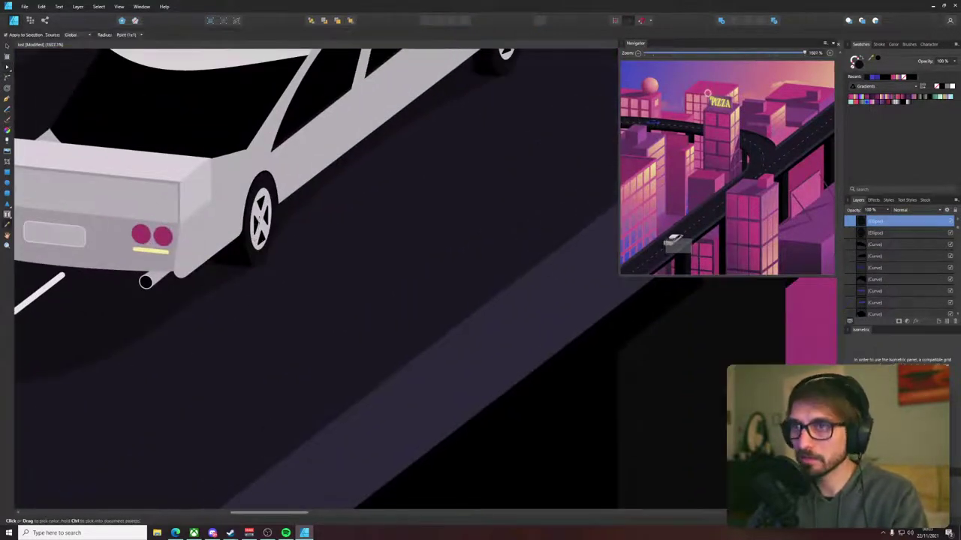
pyautogui.click(260, 214)
pyautogui.press('v')
pyautogui.scroll(-14, 267, 217)
pyautogui.moveTo(256, 139); pyautogui.dragTo(288, 245)
pyautogui.scroll(14, 282, 259)
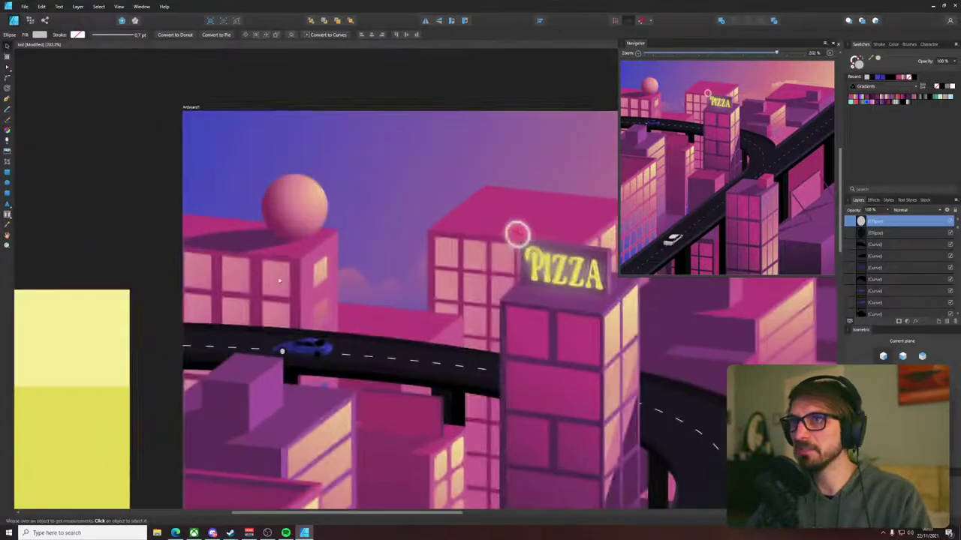
pyautogui.scroll(2, 335, 322)
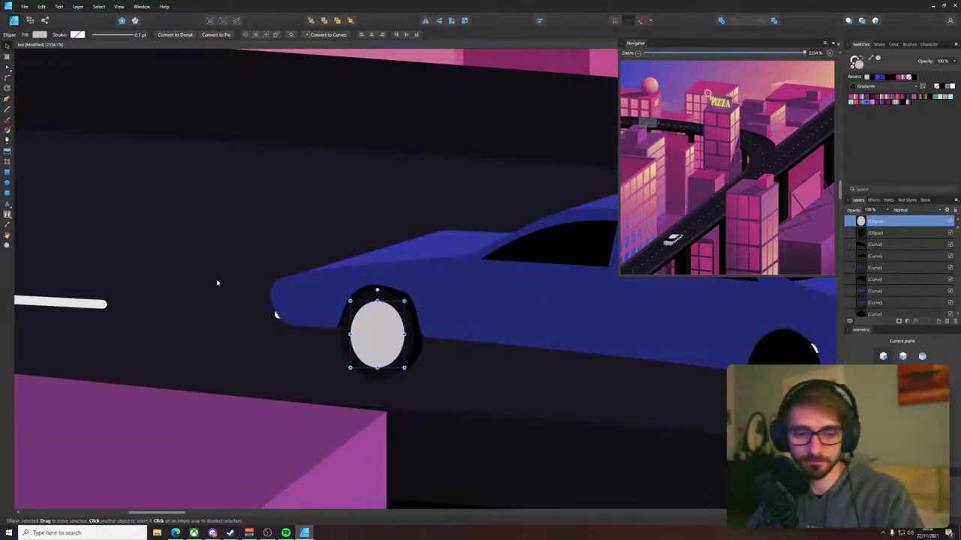
# - Add four black triangles around the front rim's centre, pointing inward, to form the gaps between the spokes
pyautogui.click(8, 202)
pyautogui.scroll(4, 429, 326)
pyautogui.moveTo(287, 377); pyautogui.dragTo(269, 348)
pyautogui.press('i')
pyautogui.click(392, 294)
pyautogui.press('v')
pyautogui.moveTo(275, 307)
pyautogui.mouseDown()
pyautogui.moveTo(309, 339)
pyautogui.moveTo(297, 340)
pyautogui.moveTo(315, 307)
pyautogui.moveTo(304, 342)
pyautogui.moveTo(306, 317)
pyautogui.moveTo(325, 360)
pyautogui.moveTo(280, 361)
pyautogui.moveTo(340, 346)
pyautogui.mouseUp()
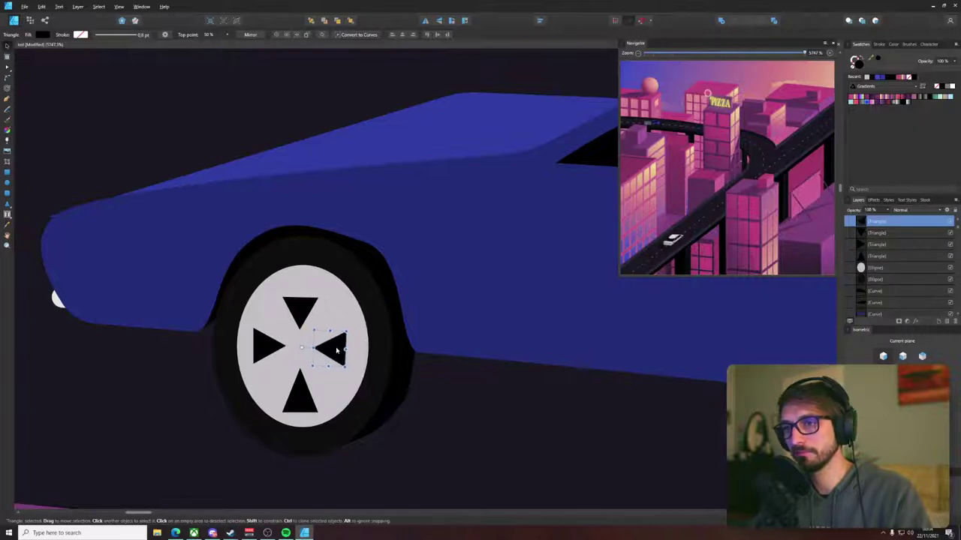
# - Duplicate the front wheel's rim and its four triangles onto the rear wheel and bring the copies to the front
pyautogui.scroll(-10, 339, 351)
pyautogui.moveTo(435, 272); pyautogui.dragTo(315, 292)
pyautogui.click(433, 251)
pyautogui.scroll(5, 356, 327)
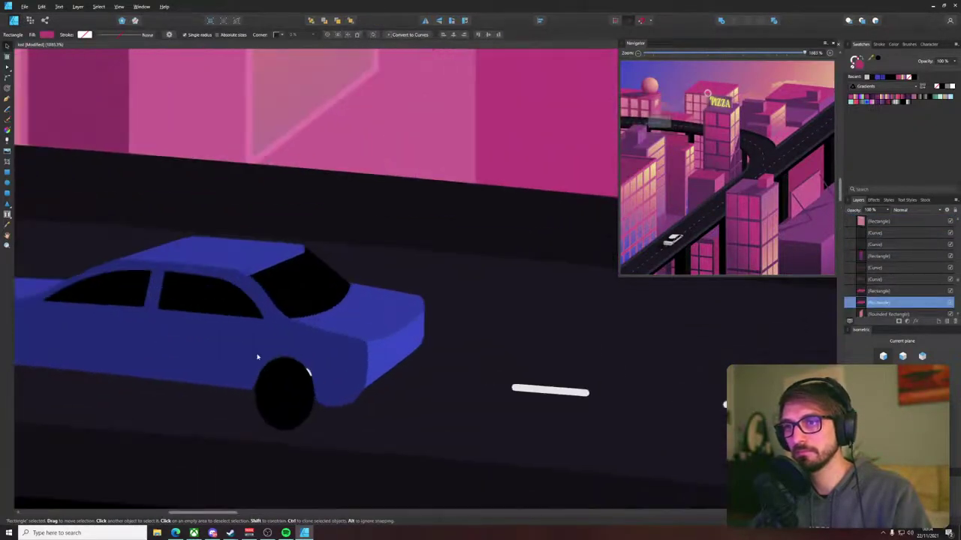
pyautogui.scroll(-4, 295, 358)
pyautogui.scroll(5, 233, 357)
pyautogui.click(115, 281)
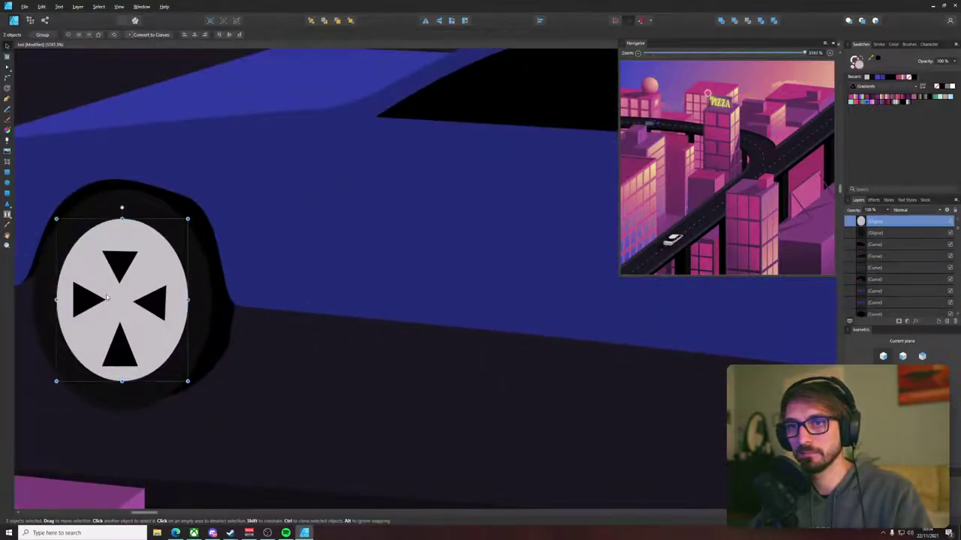
pyautogui.keyDown('shift'); pyautogui.click(122, 348); pyautogui.keyUp('shift')
pyautogui.keyDown('shift'); pyautogui.click(133, 307); pyautogui.keyUp('shift')
pyautogui.scroll(-3, 133, 307)
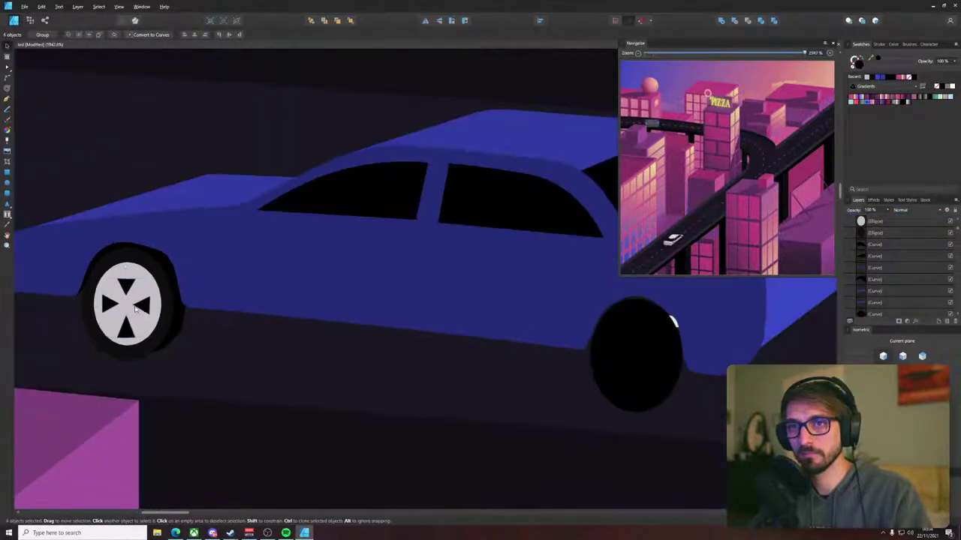
pyautogui.keyDown('shift'); pyautogui.click(135, 306); pyautogui.keyUp('shift')
pyautogui.moveTo(135, 305); pyautogui.dragTo(454, 322)
pyautogui.hotkey('ctrl', 'shift', ']')
# - Rotate the rear wheel's four black triangles slightly around the rim's centre and adjust the lower two individually
pyautogui.scroll(1, 433, 352)
pyautogui.click(446, 342)
pyautogui.keyDown('shift'); pyautogui.click(464, 366); pyautogui.keyUp('shift')
pyautogui.keyDown('shift'); pyautogui.click(443, 396); pyautogui.keyUp('shift')
pyautogui.keyDown('shift'); pyautogui.click(421, 364); pyautogui.keyUp('shift')
pyautogui.click(438, 401)
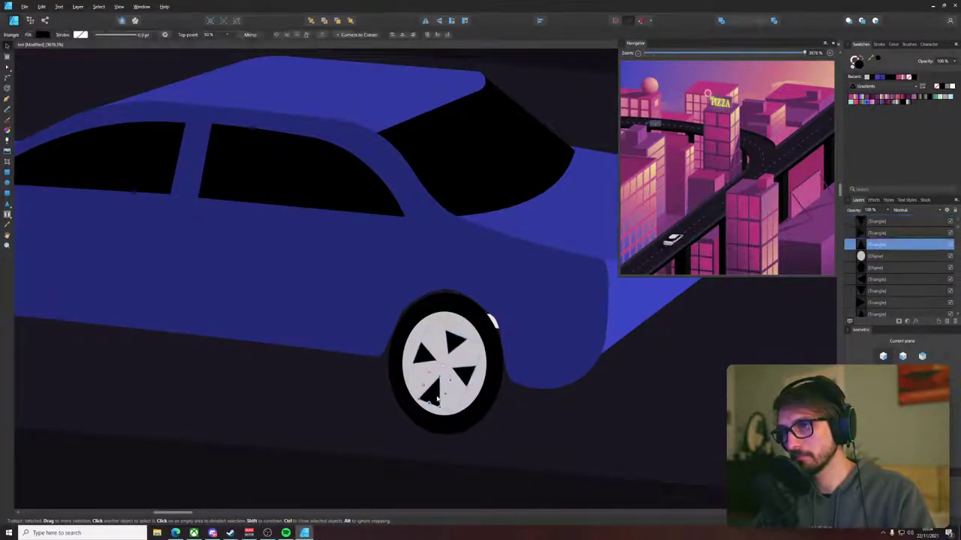
pyautogui.click(468, 378)
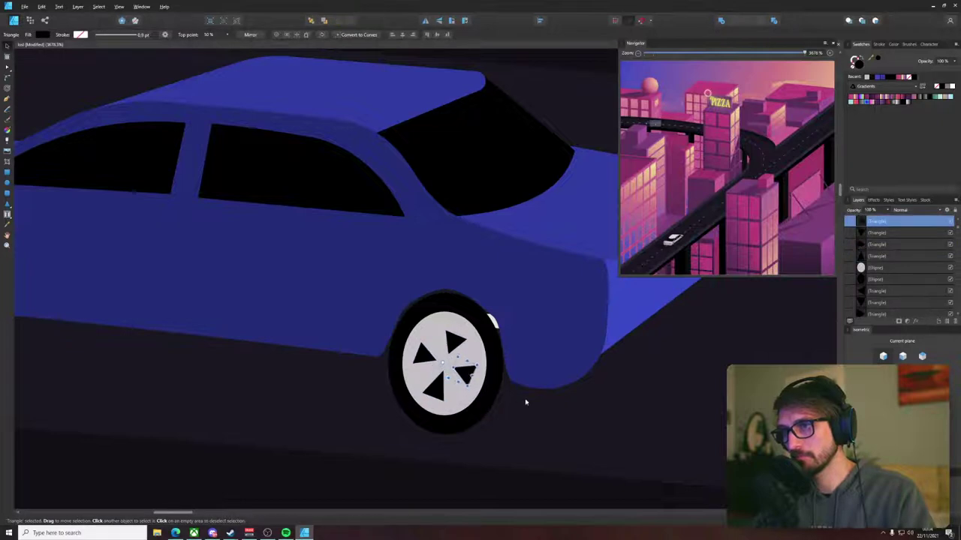
pyautogui.click(525, 403)
# - Duplicate the front wheel's tread and wheel-well shapes onto the rear wheel, aligned behind its tire
pyautogui.scroll(2, 456, 368)
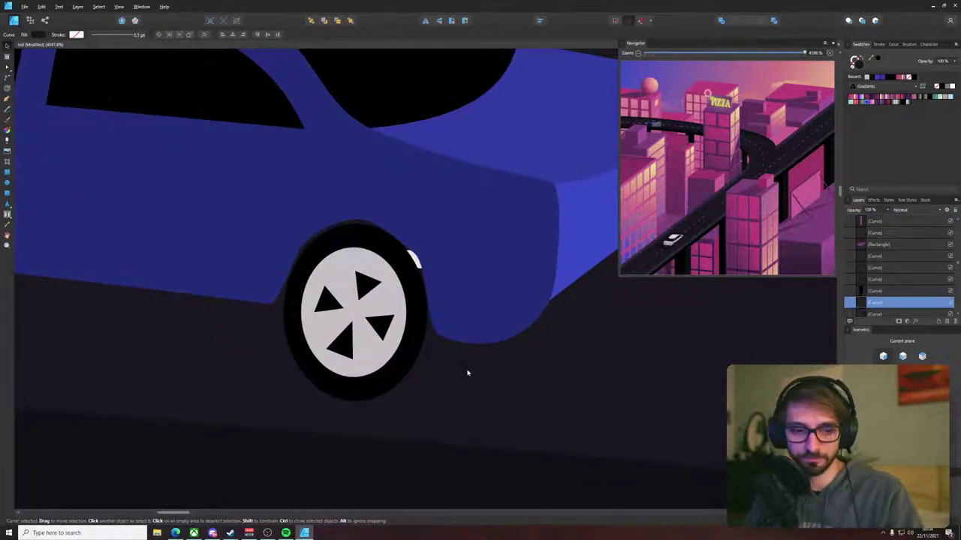
pyautogui.moveTo(285, 358); pyautogui.dragTo(812, 380)
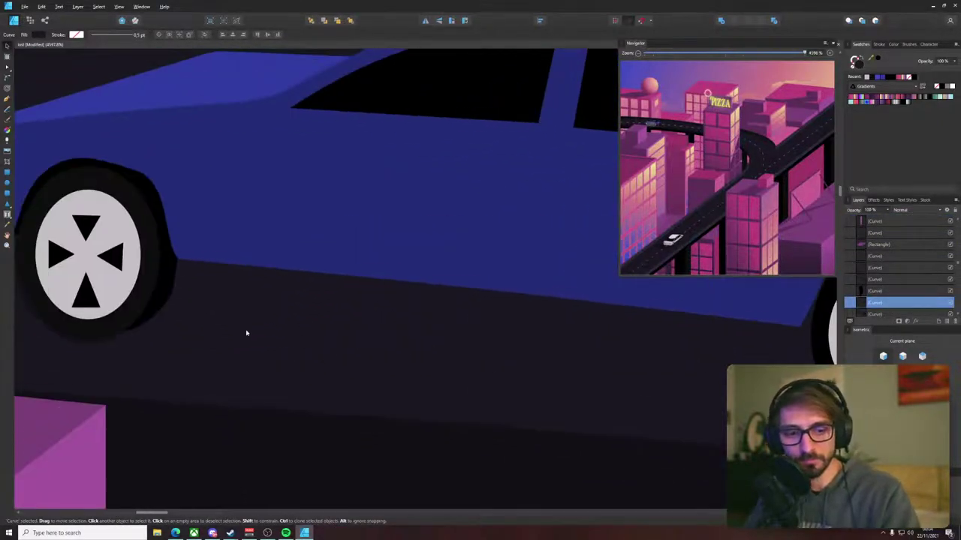
pyautogui.click(168, 293)
pyautogui.keyDown('shift'); pyautogui.click(131, 176); pyautogui.keyUp('shift')
pyautogui.scroll(-4, 134, 180)
pyautogui.moveTo(141, 220); pyautogui.dragTo(464, 257)
pyautogui.scroll(6, 462, 258)
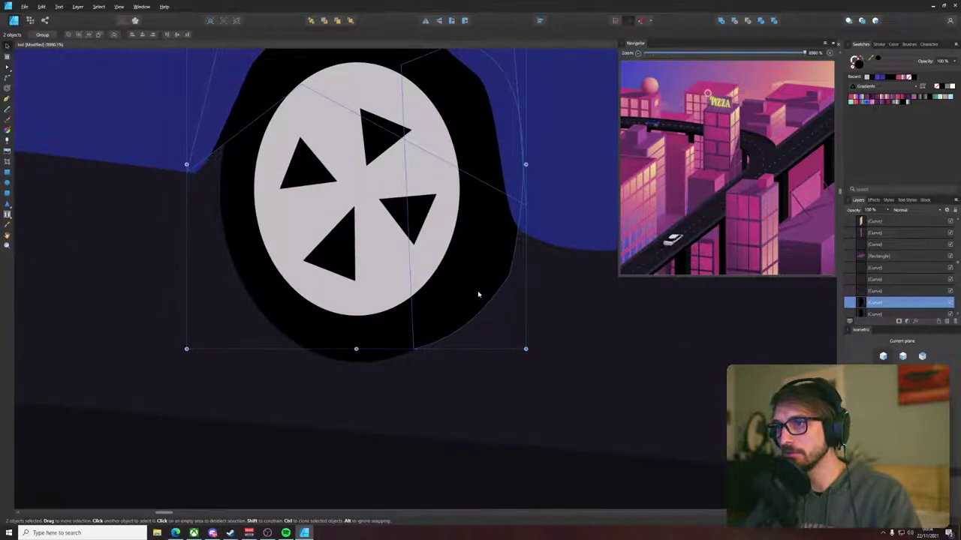
pyautogui.scroll(-6, 478, 295)
pyautogui.scroll(4, 487, 292)
# - Round the lower outer corner of the rear tire's tread with the Corner tool
pyautogui.press('a')
pyautogui.click(491, 283)
pyautogui.press('c')
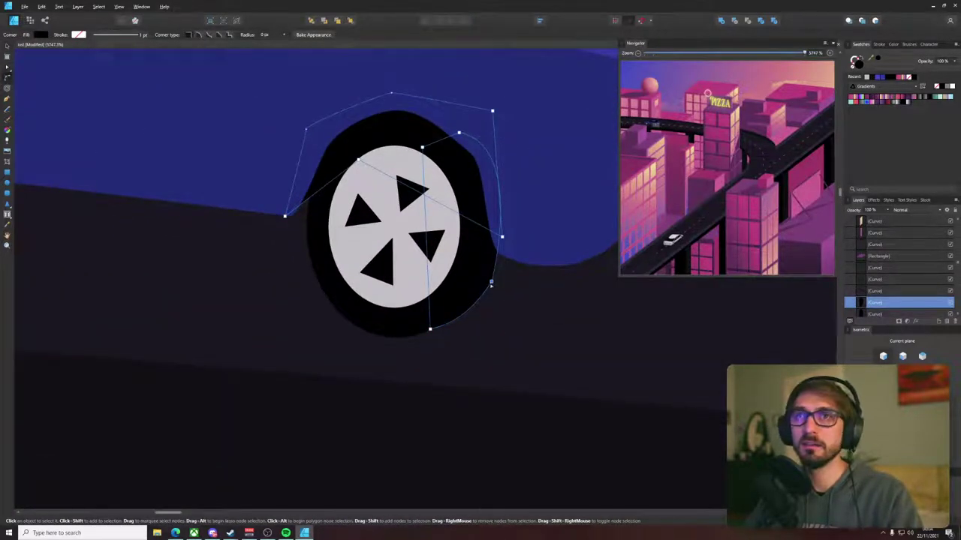
pyautogui.press('v')
pyautogui.scroll(-6, 526, 308)
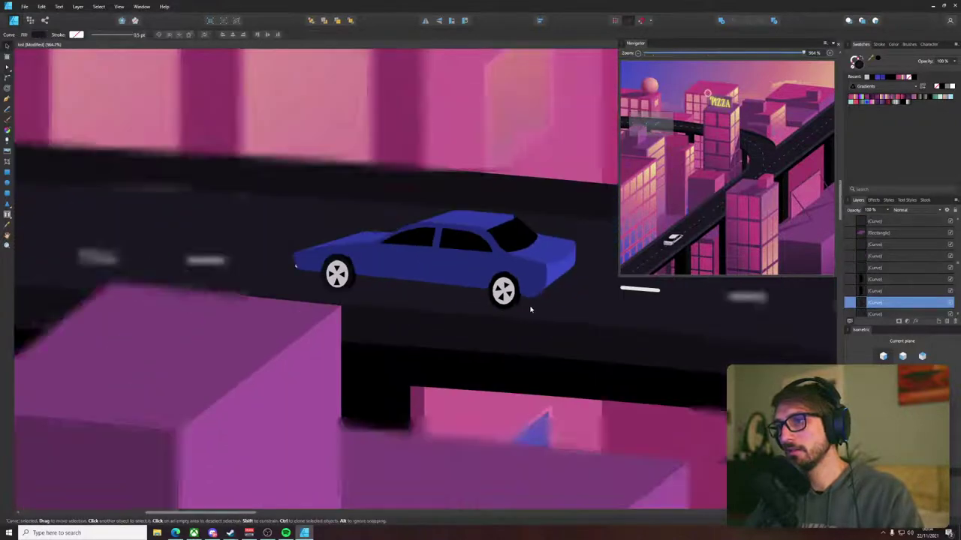
# - Draw a small narrow ellipse for a tail light at the near end of the blue car's rear panel and skew it to match the perspective
pyautogui.scroll(2, 446, 279)
pyautogui.press('m')
pyautogui.press('e')
pyautogui.scroll(2, 547, 237)
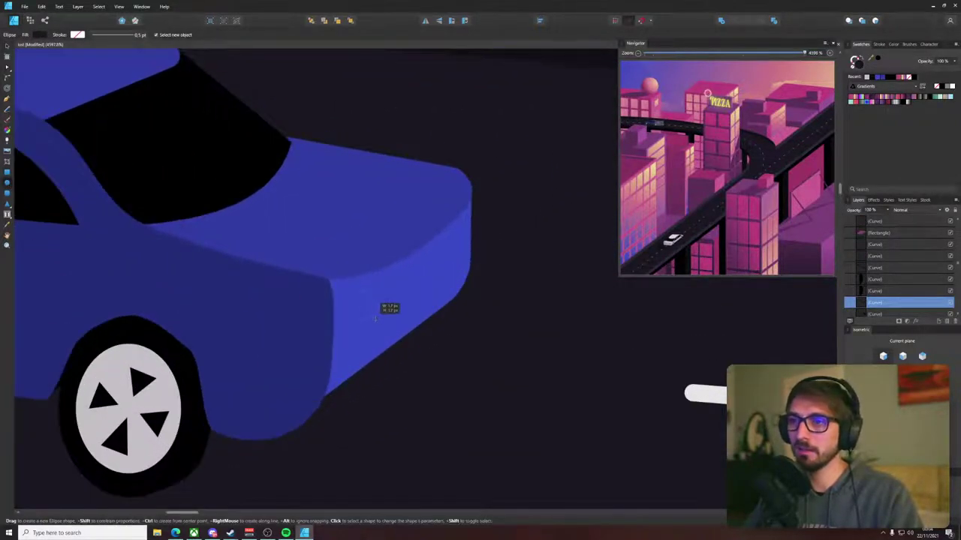
pyautogui.moveTo(374, 318); pyautogui.dragTo(376, 320)
pyautogui.press('v')
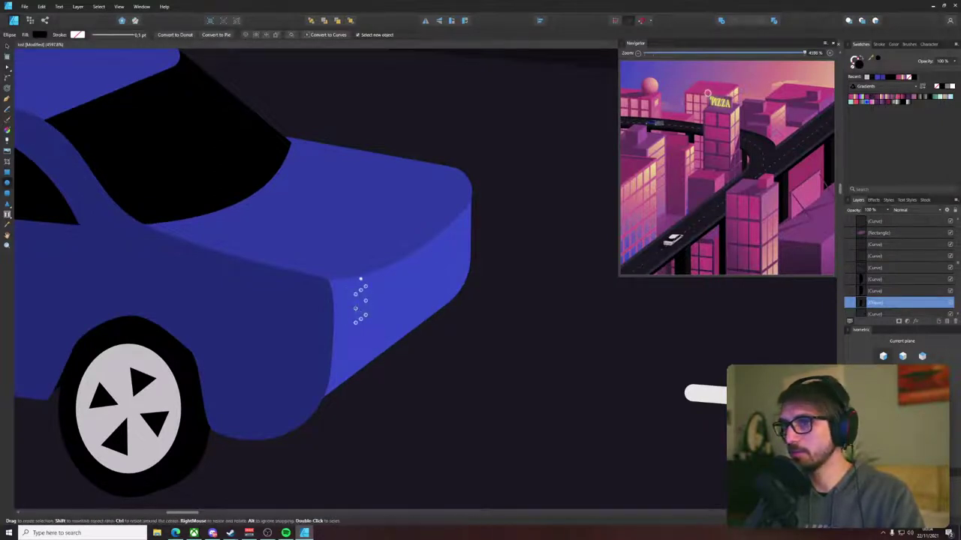
pyautogui.moveTo(351, 312); pyautogui.dragTo(352, 311)
pyautogui.press('v')
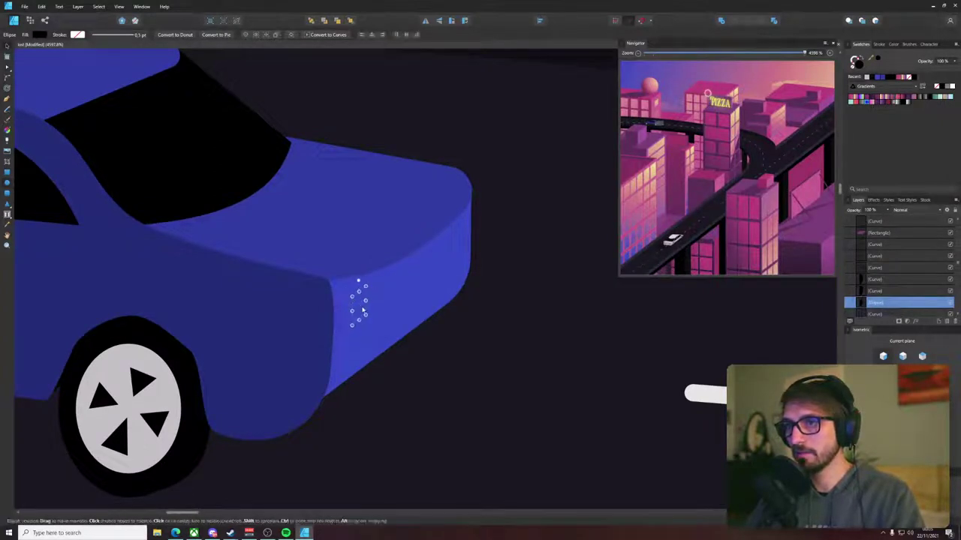
# - Fill the tail light with a pink gradient and duplicate it onto the far end of the rear panel
pyautogui.scroll(-5, 360, 304)
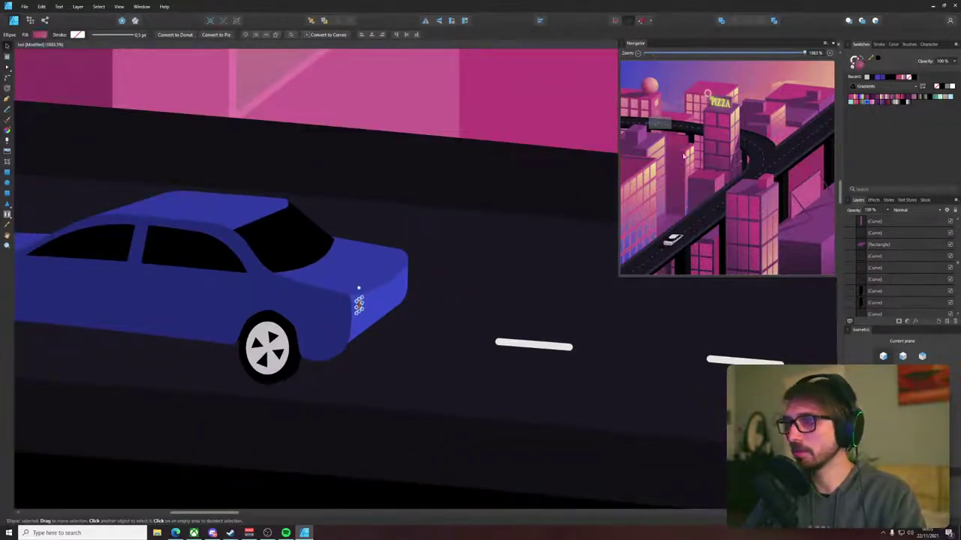
pyautogui.press('m')
pyautogui.scroll(5, 359, 304)
pyautogui.press('v')
pyautogui.moveTo(336, 304); pyautogui.dragTo(472, 220)
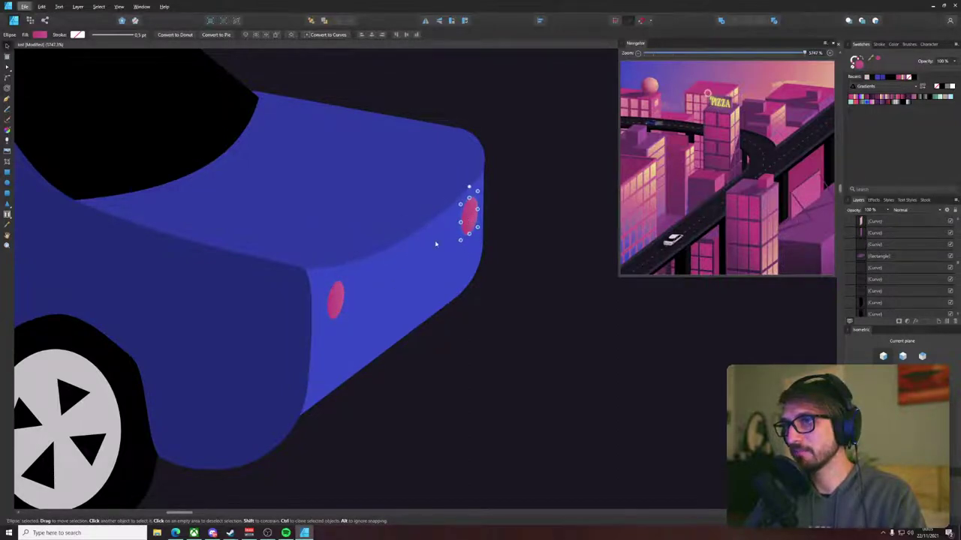
pyautogui.scroll(-9, 383, 281)
pyautogui.click(431, 270)
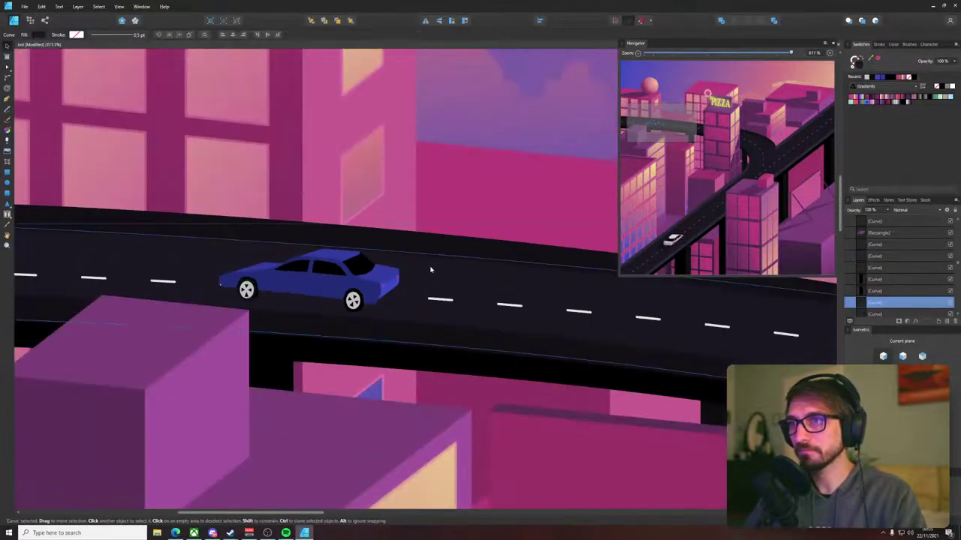
# - Draw a closed triangular shape rising from the far edge of the car's hood with the Pen tool and curve its base slightly
pyautogui.scroll(6, 328, 283)
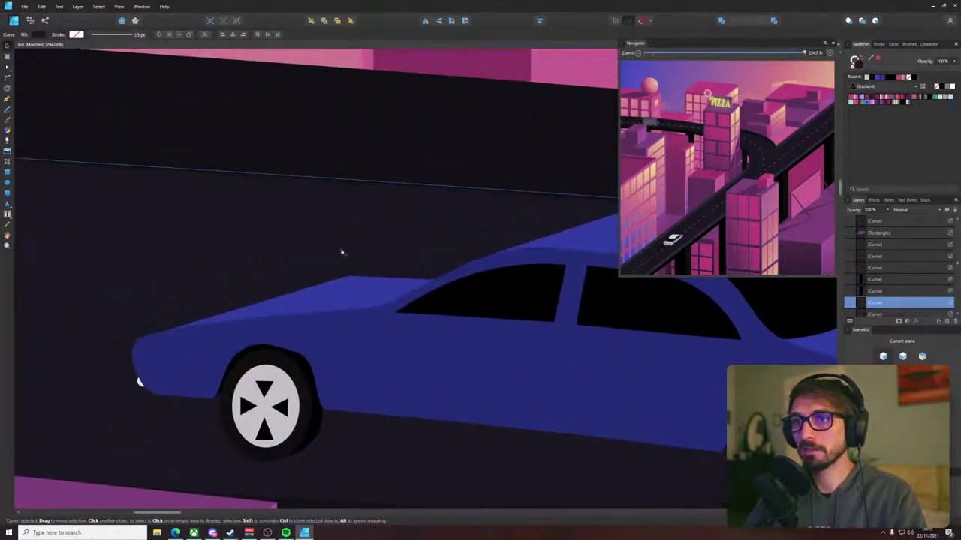
pyautogui.press('a')
pyautogui.scroll(3, 334, 296)
pyautogui.press('p')
pyautogui.click(334, 310)
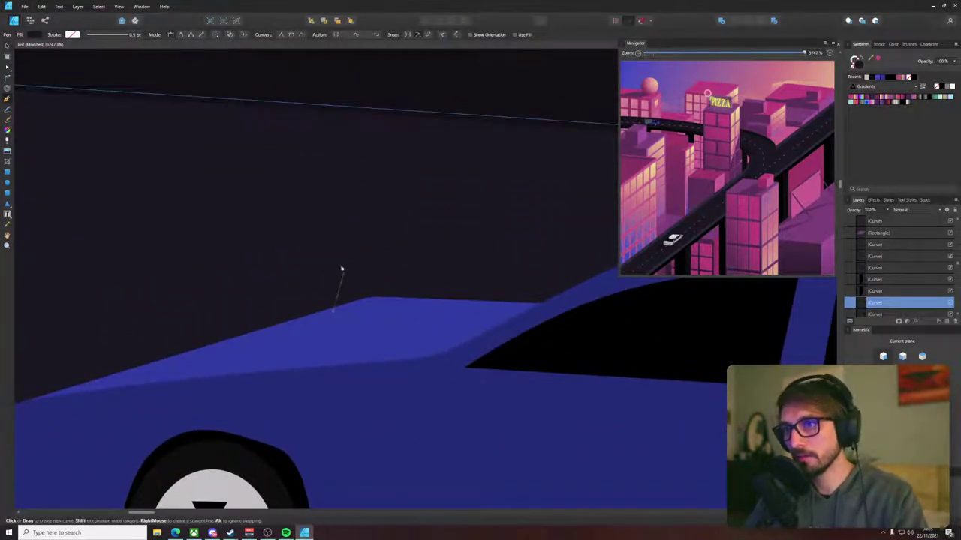
pyautogui.click(333, 268)
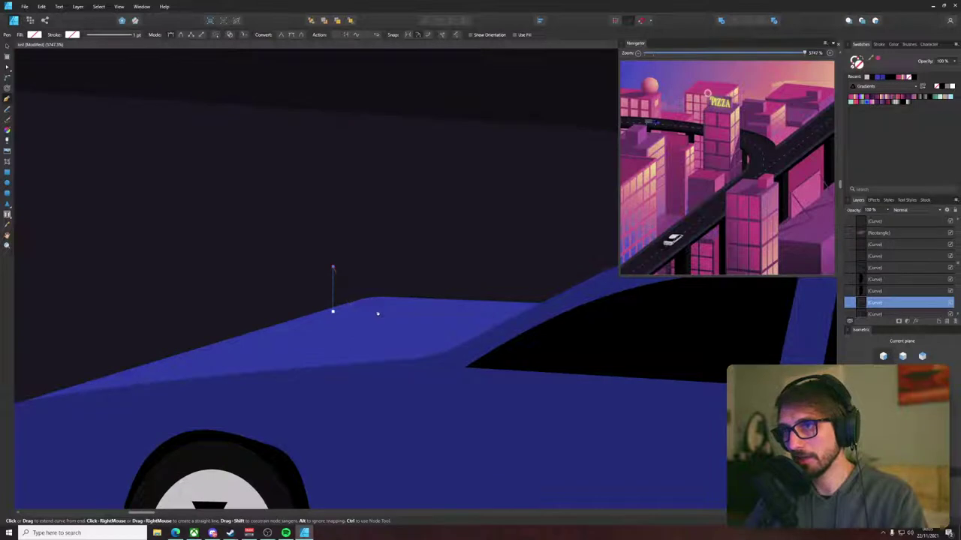
pyautogui.click(385, 313)
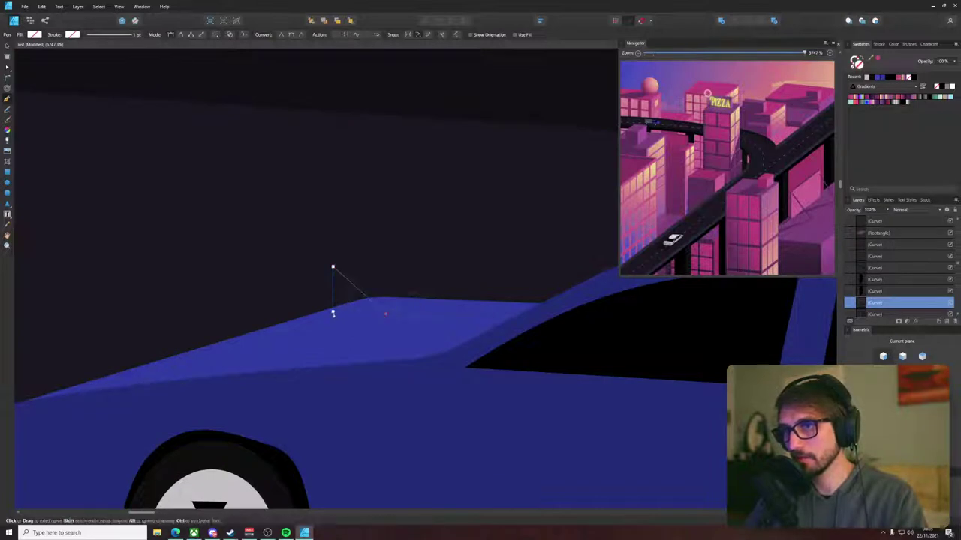
pyautogui.press('a')
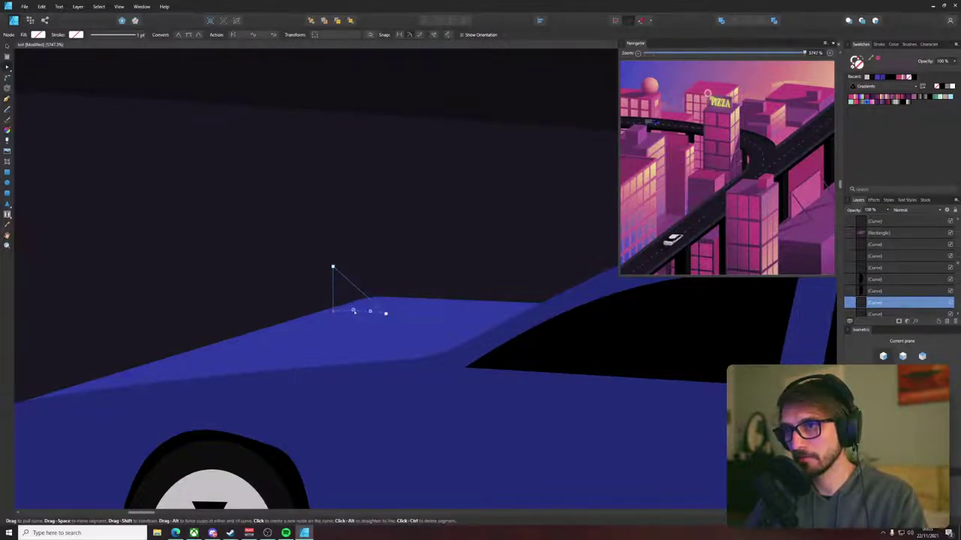
# - Fill the triangular shape with the car side's dark blue and stack it in front of the hood
pyautogui.scroll(-2, 353, 310)
pyautogui.press('i')
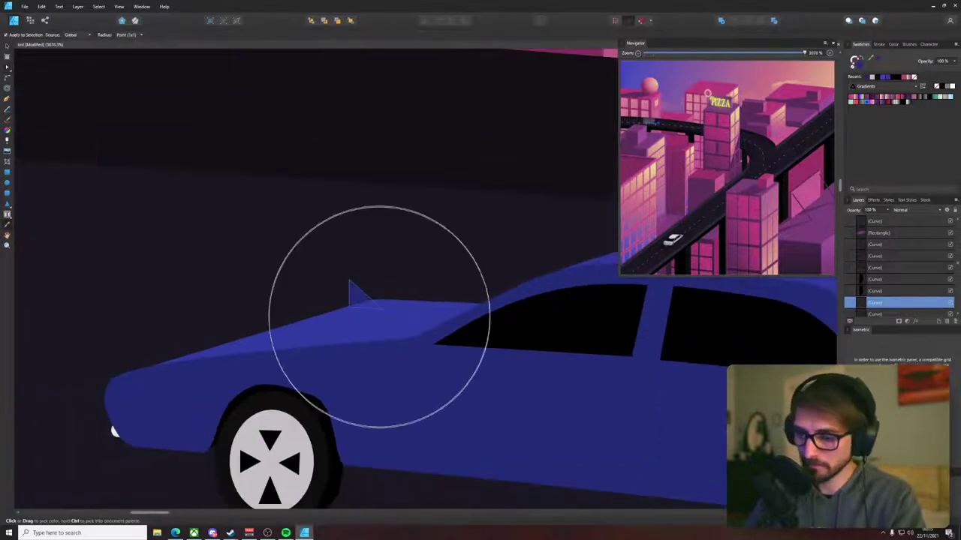
pyautogui.scroll(2, 379, 326)
pyautogui.click(376, 300)
pyautogui.press('v')
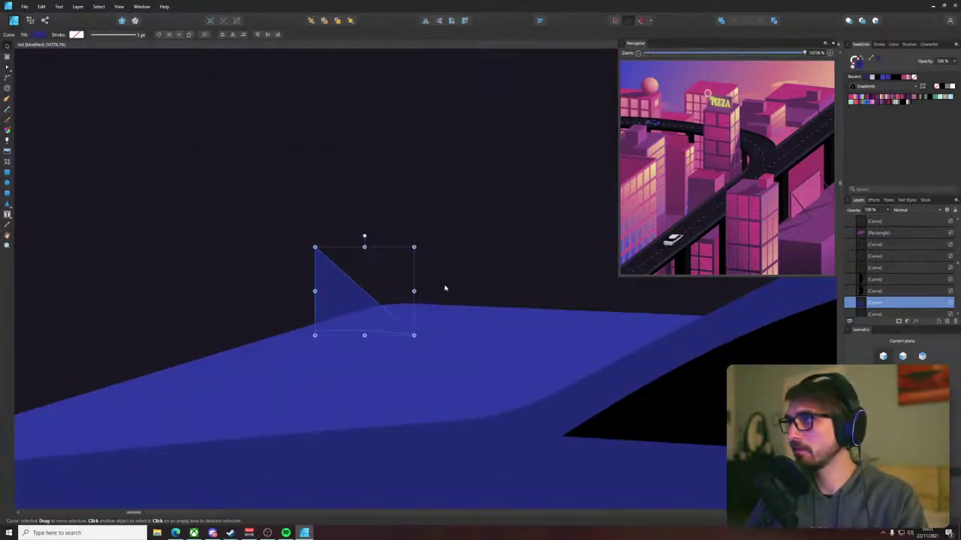
pyautogui.hotkey('ctrl', 'shift', ']')
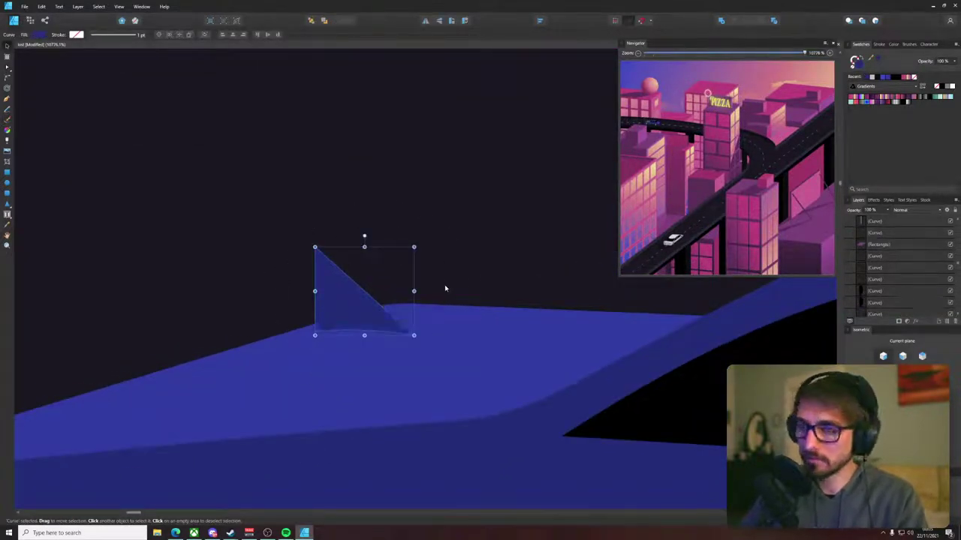
pyautogui.hotkey('ctrl', 'z')
# - Draw a closed four-sided sloping face beside the raised triangle with the Pen tool and fill it with the hood's lighter blue
pyautogui.press('p')
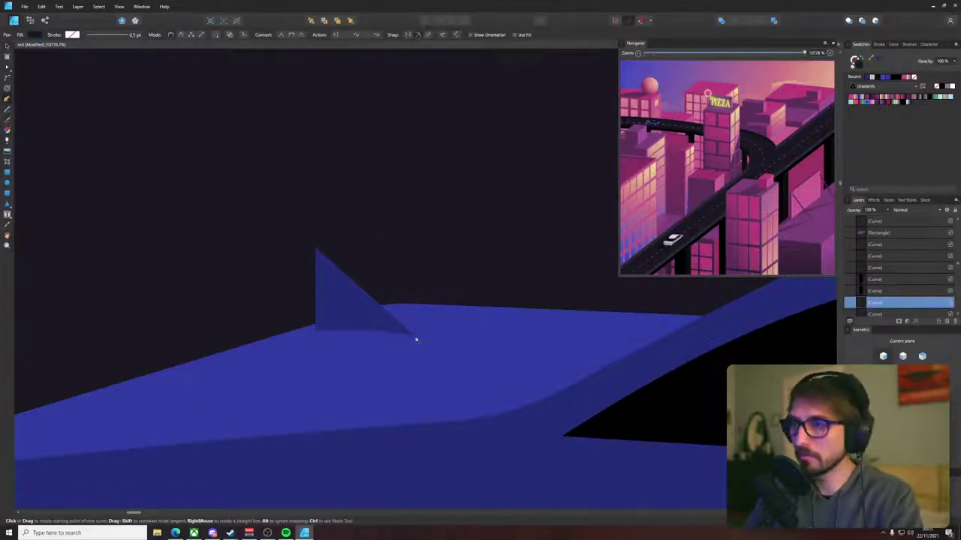
pyautogui.click(464, 321)
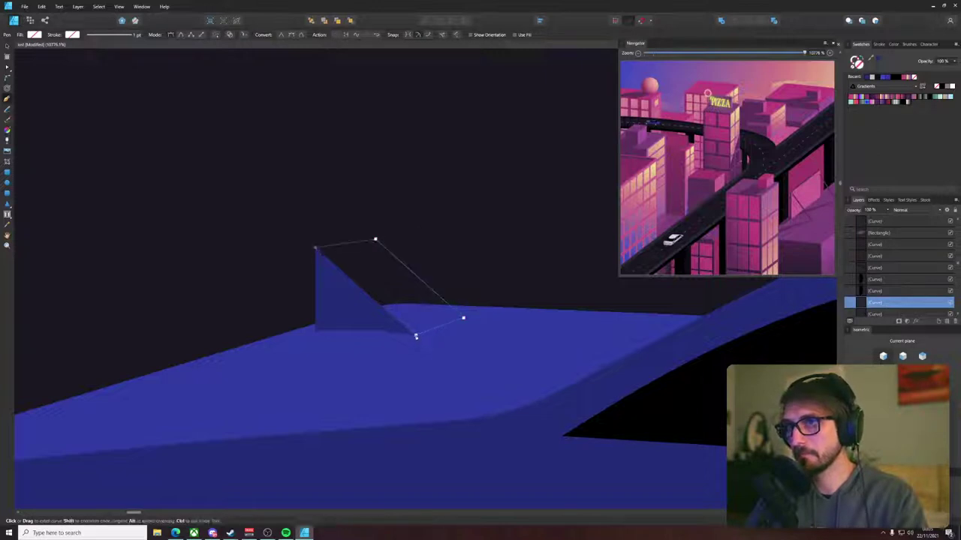
pyautogui.press('v')
pyautogui.press('i')
pyautogui.click(380, 355)
pyautogui.press('v')
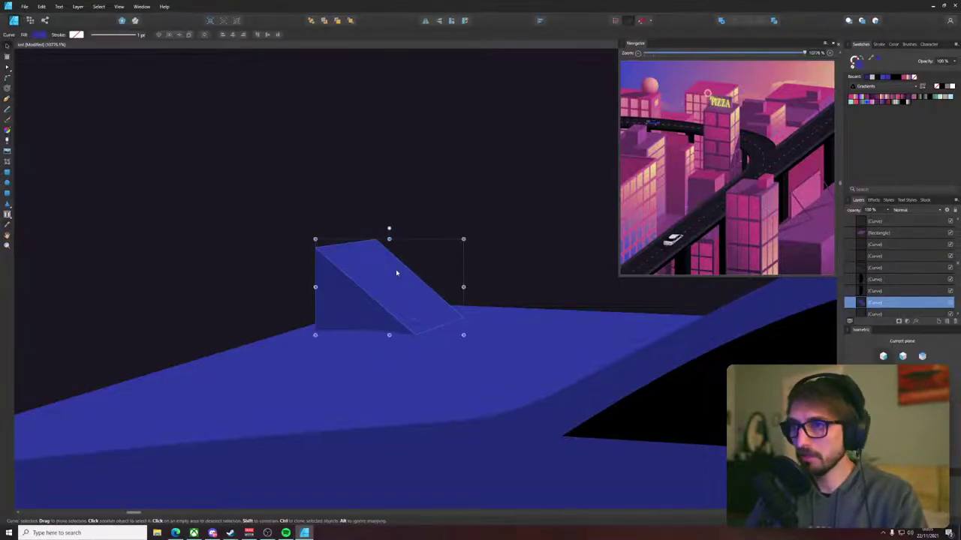
# - Nudge the sloping face's near lower corner node to line up with the tip of the dark triangle
pyautogui.scroll(3, 395, 302)
pyautogui.click(439, 362)
pyautogui.press('a')
pyautogui.press('v')
pyautogui.click(416, 320)
pyautogui.press('a')
pyautogui.moveTo(435, 366); pyautogui.dragTo(433, 368)
pyautogui.click(463, 388)
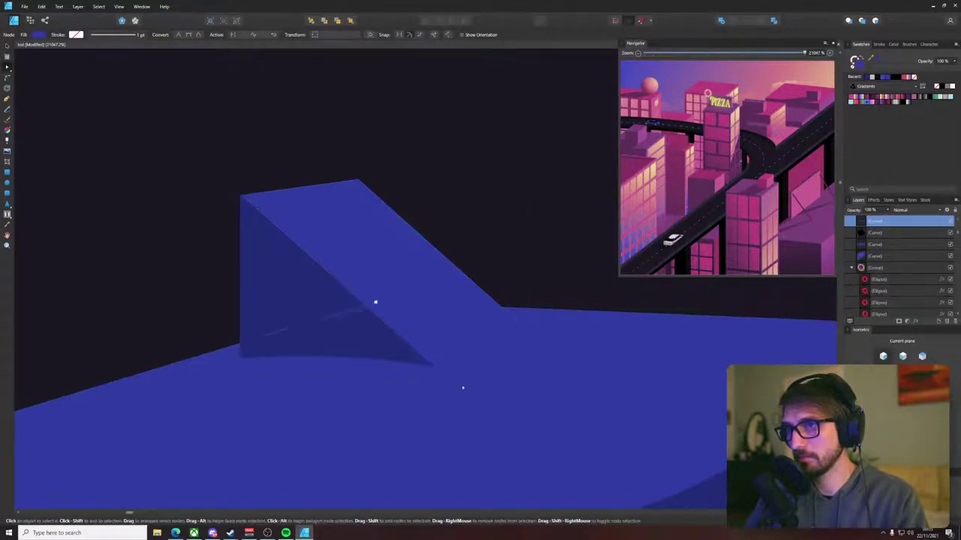
# - Move the sloping face's far upper corner node inward to narrow its top edge
pyautogui.scroll(-10, 463, 388)
pyautogui.scroll(4, 460, 386)
pyautogui.scroll(3, 465, 389)
pyautogui.click(481, 379)
pyautogui.press('v')
pyautogui.press('a')
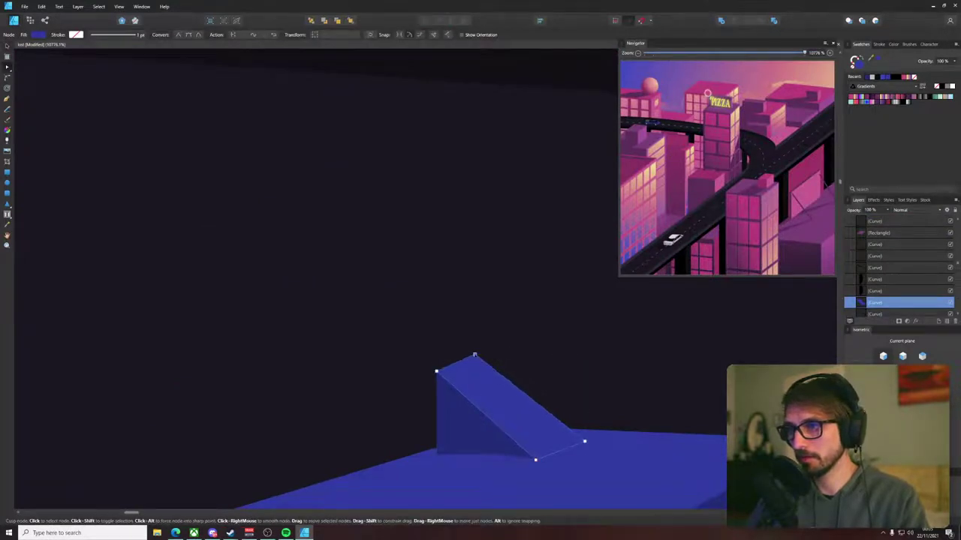
# - Duplicate the raised hood detail, both triangle and sloping face, onto the near front part of the hood
pyautogui.scroll(-6, 475, 355)
pyautogui.press('v')
pyautogui.keyDown('shift'); pyautogui.click(475, 378); pyautogui.keyUp('shift')
pyautogui.moveTo(475, 379)
pyautogui.mouseDown()
pyautogui.moveTo(385, 445)
pyautogui.moveTo(375, 411)
pyautogui.moveTo(362, 412)
pyautogui.mouseUp()
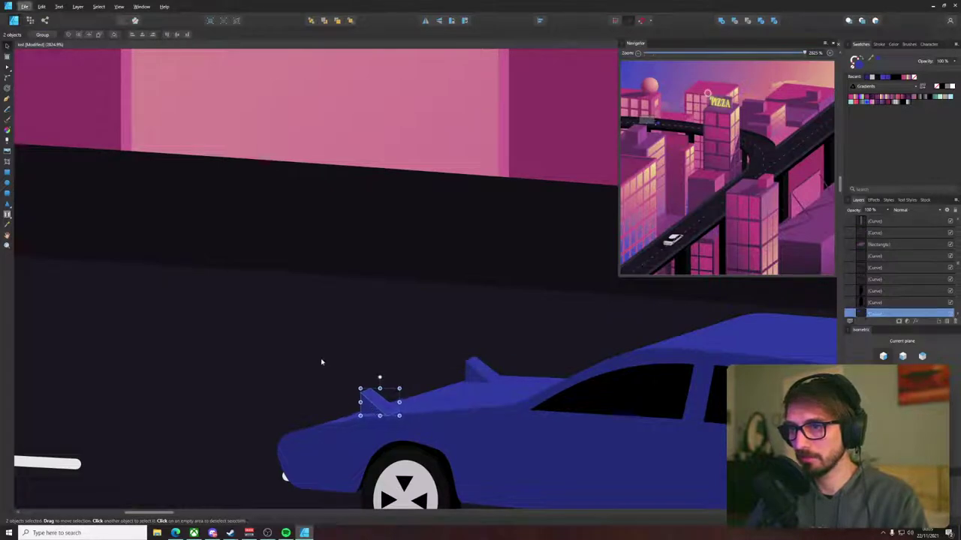
# - Move the hood's front corner node back onto the outline of the car's nose
pyautogui.scroll(-4, 323, 366)
pyautogui.scroll(5, 310, 391)
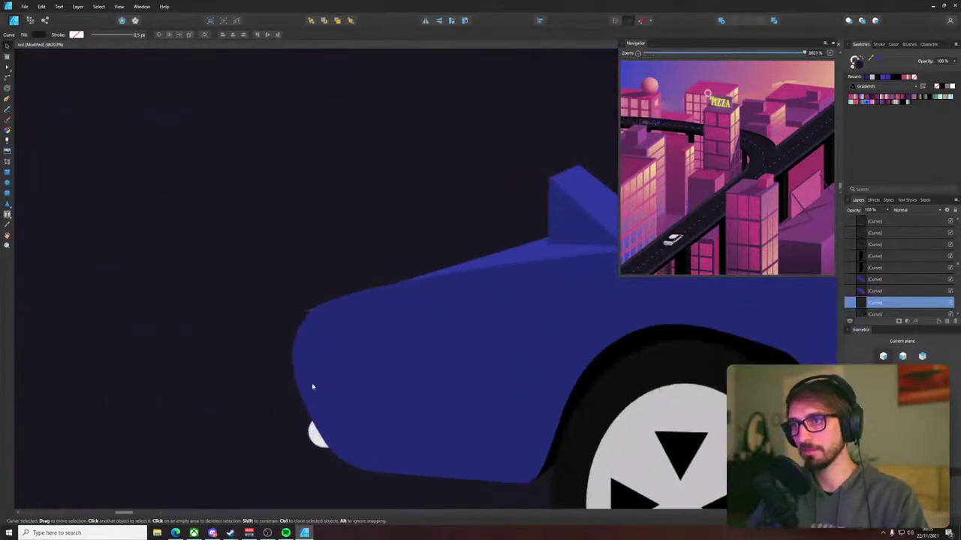
pyautogui.click(301, 312)
pyautogui.press('a')
pyautogui.moveTo(302, 312); pyautogui.dragTo(328, 301)
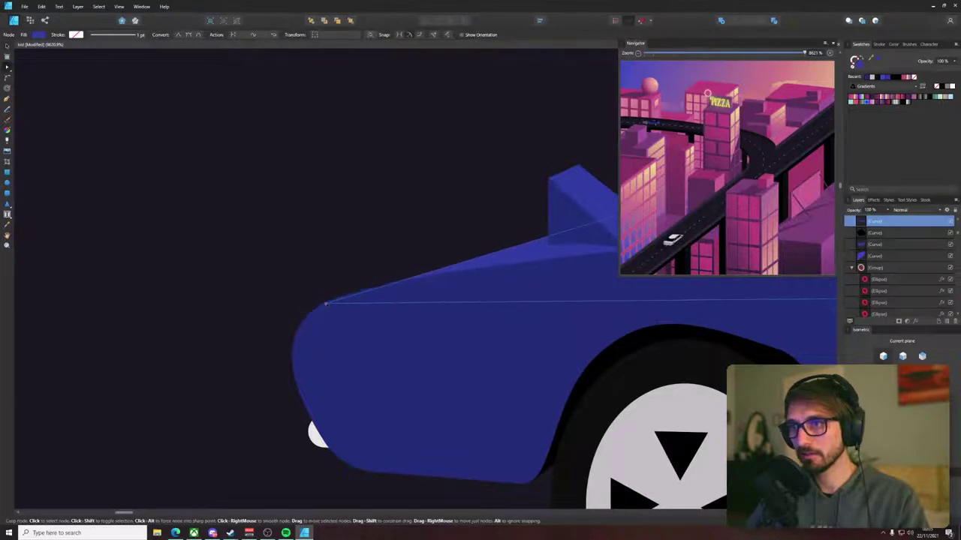
pyautogui.scroll(-10, 328, 301)
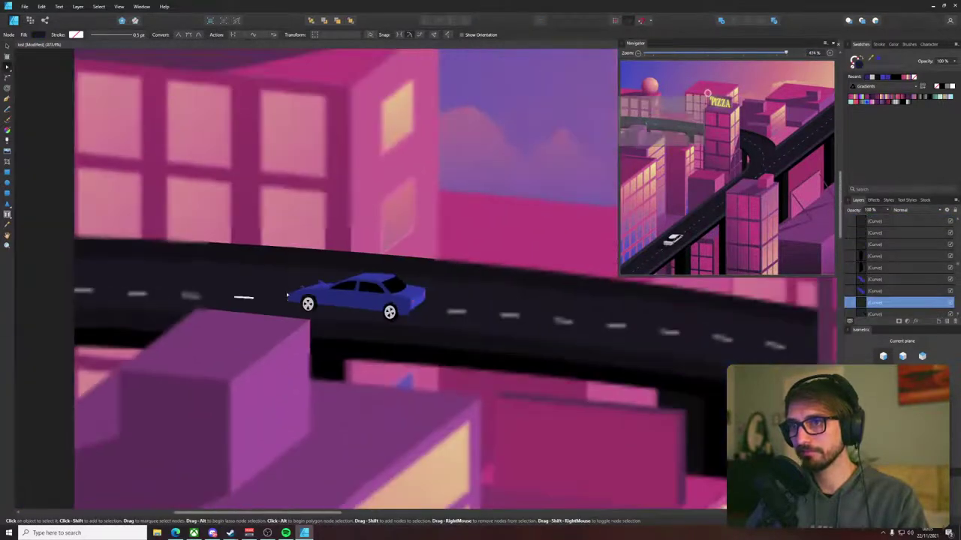
# - Deselect the car parts and save the document
pyautogui.click(156, 292)
pyautogui.click(100, 262)
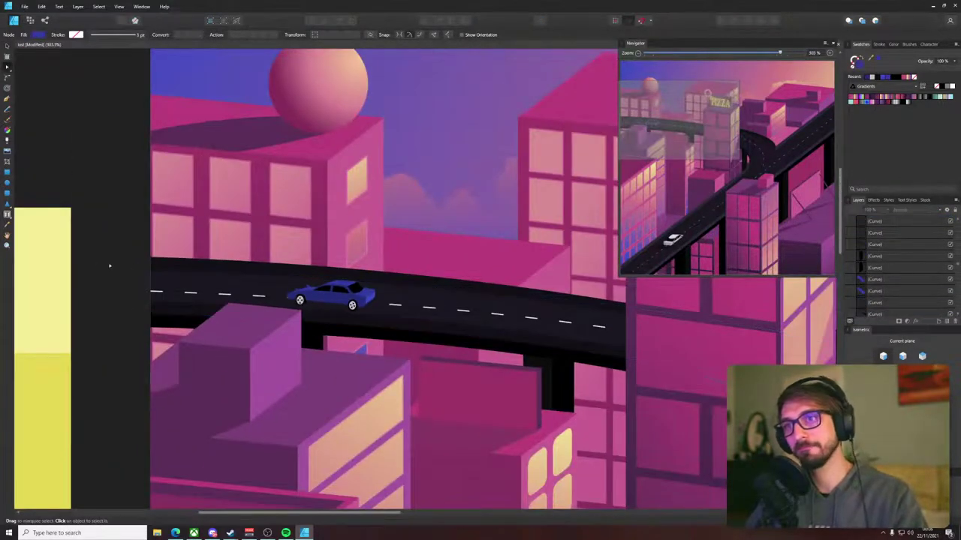
pyautogui.hotkey('ctrl', 's')
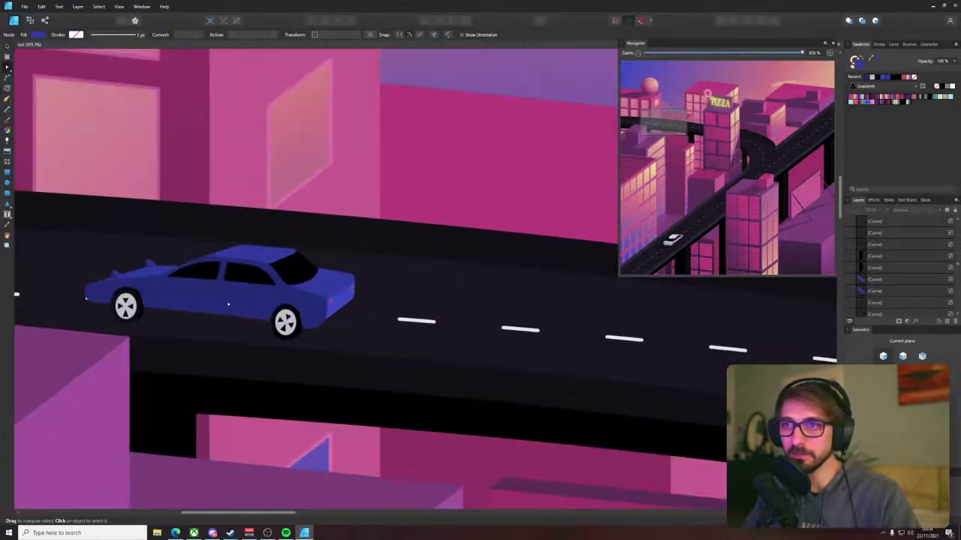
# - Narrow the rear side window by moving its front-edge nodes backward, and shift the window forward beside the front side window
pyautogui.scroll(1, 211, 295)
pyautogui.scroll(-5, 198, 299)
pyautogui.scroll(10, 199, 299)
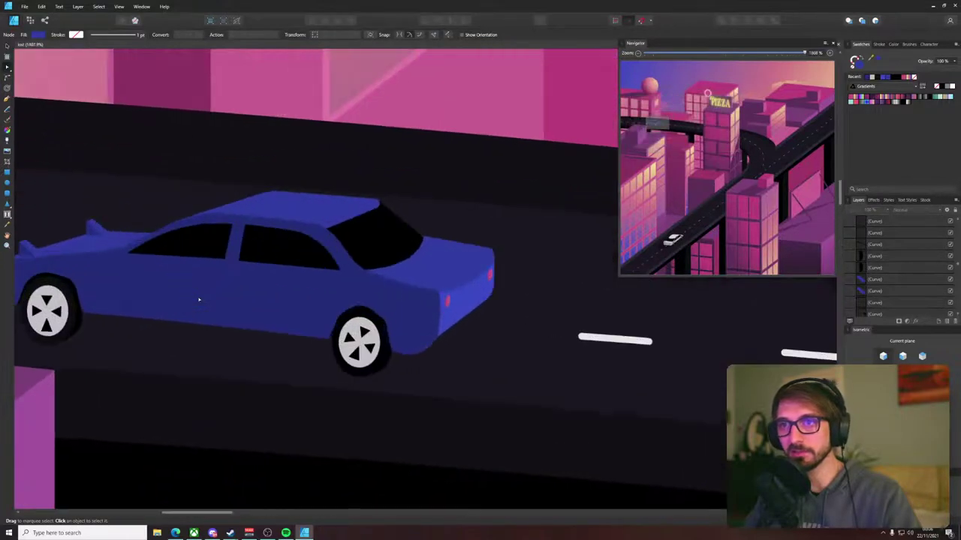
pyautogui.moveTo(262, 297); pyautogui.dragTo(325, 381)
pyautogui.click(373, 319)
pyautogui.moveTo(312, 233); pyautogui.dragTo(406, 356)
pyautogui.moveTo(324, 298); pyautogui.dragTo(384, 299)
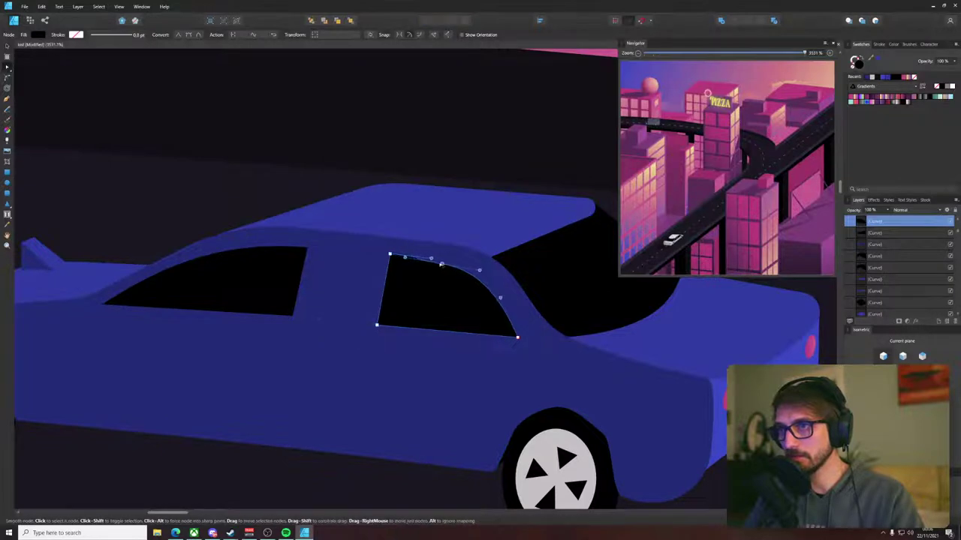
pyautogui.press('v')
pyautogui.moveTo(450, 306); pyautogui.dragTo(393, 304)
pyautogui.moveTo(456, 337); pyautogui.dragTo(406, 309)
# - Shorten the car's side body by moving its rear nodes, including the rear wheel arch, forward toward the windows
pyautogui.click(449, 399)
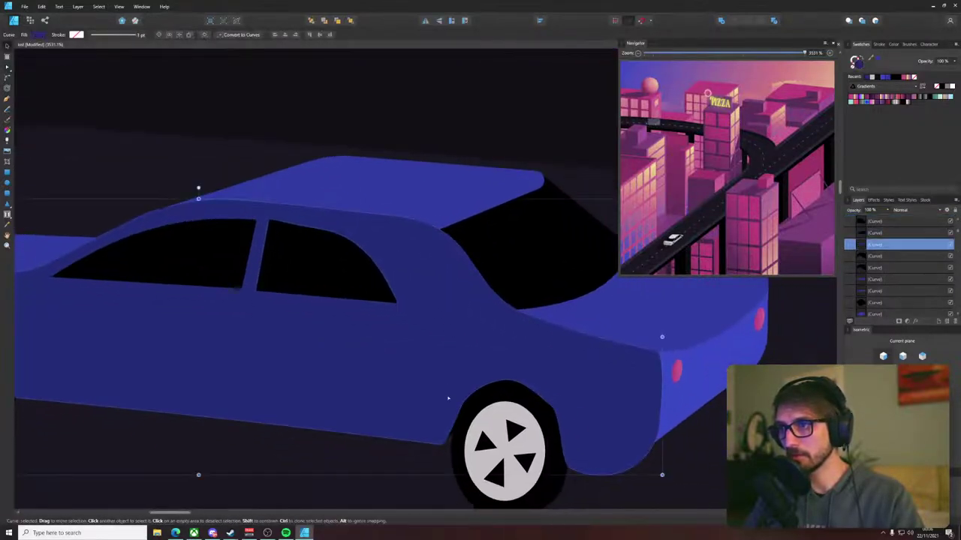
pyautogui.press('a')
pyautogui.moveTo(471, 390); pyautogui.dragTo(424, 332)
pyautogui.moveTo(375, 300); pyautogui.dragTo(503, 418)
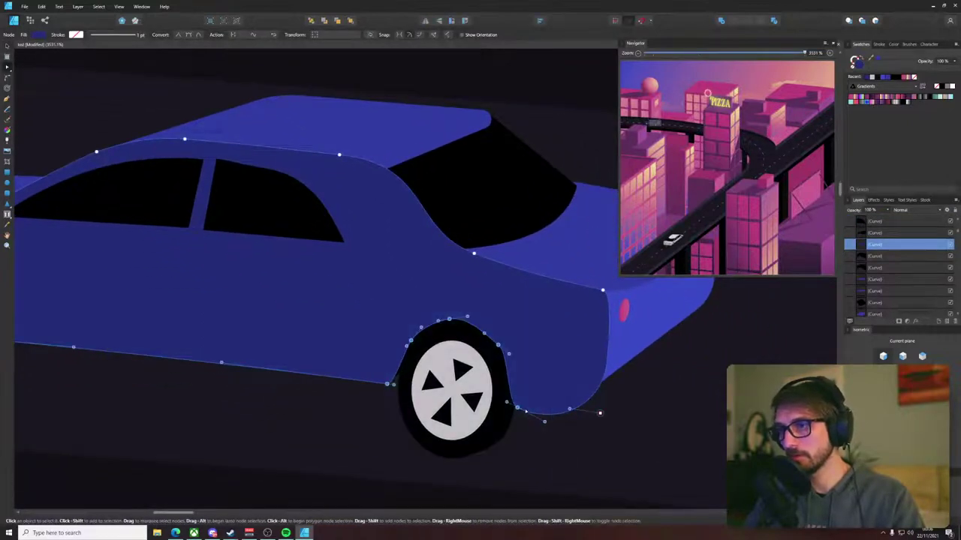
pyautogui.scroll(-3, 492, 366)
pyautogui.hscroll(3, 492, 366)
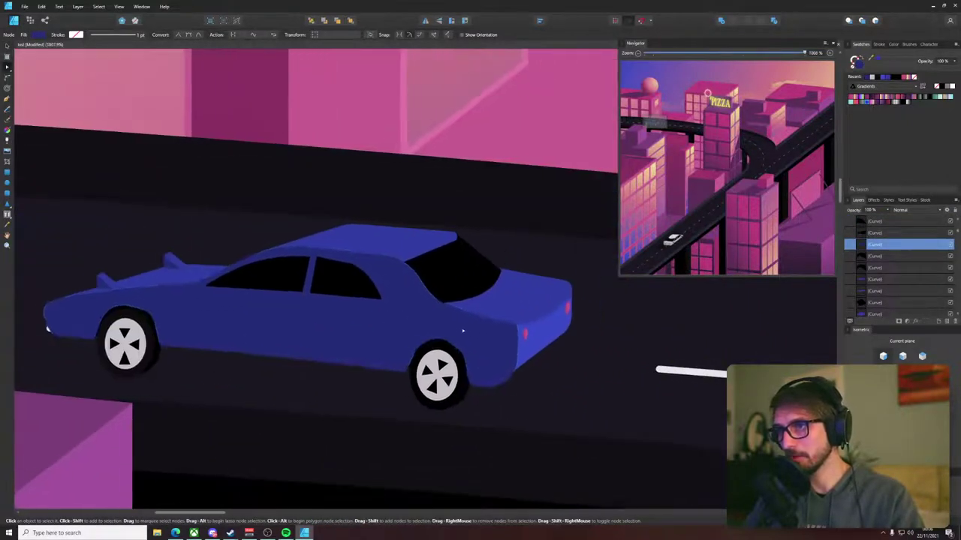
pyautogui.moveTo(509, 232); pyautogui.dragTo(225, 420)
pyautogui.moveTo(354, 366); pyautogui.dragTo(313, 365)
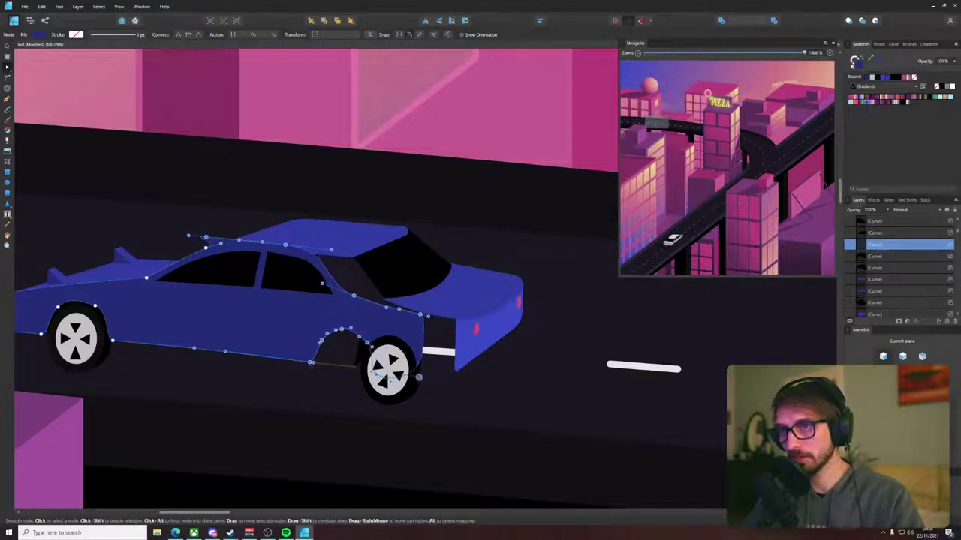
# - Delete the misplaced roofline node above the side windows to smooth the side body's upper edge
pyautogui.press('Delete')
pyautogui.hotkey('ctrl', 'z')
pyautogui.scroll(5, 208, 237)
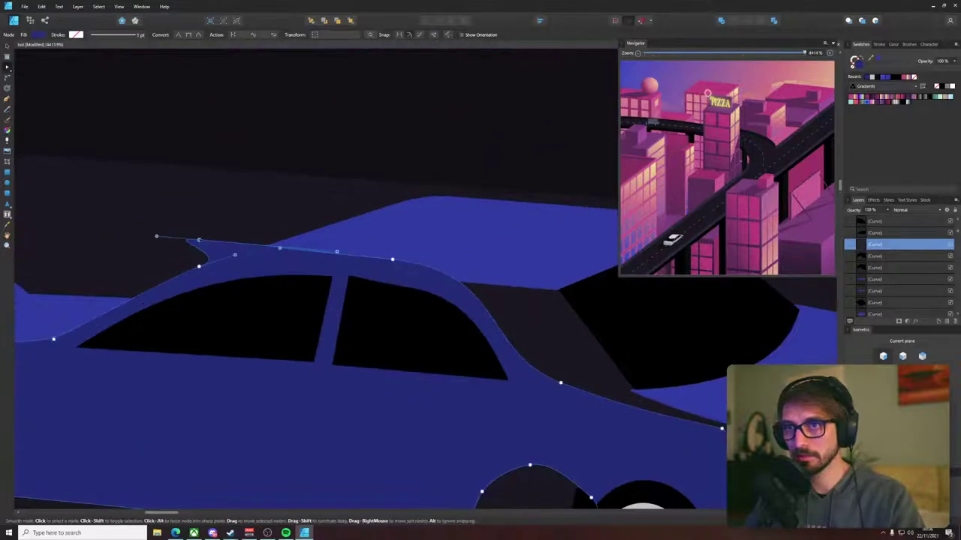
pyautogui.press('Delete')
pyautogui.scroll(-5, 200, 240)
# - Move the rear wheel together with its rim and black wheel-well shapes forward into the shortened body's wheel arch
pyautogui.moveTo(392, 404); pyautogui.dragTo(361, 327)
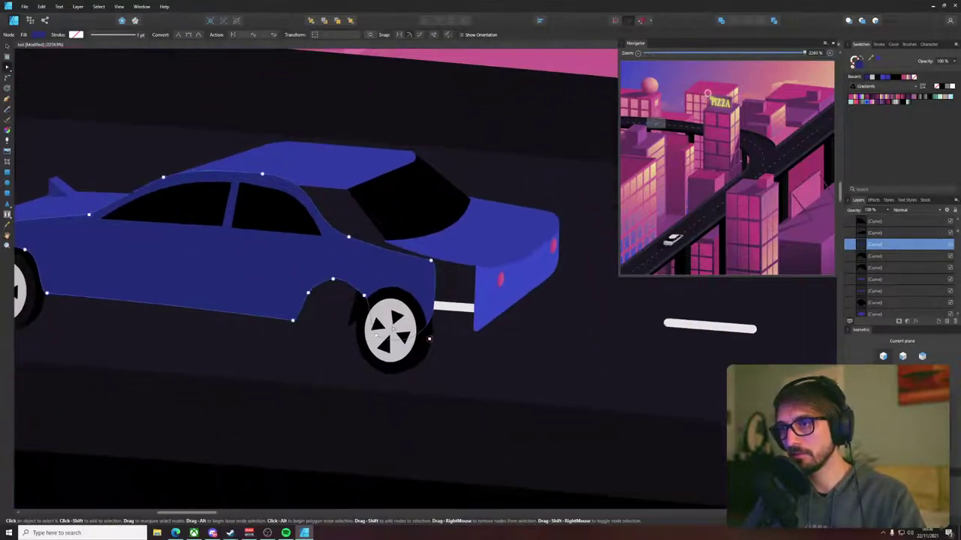
pyautogui.scroll(3, 361, 326)
pyautogui.click(360, 327)
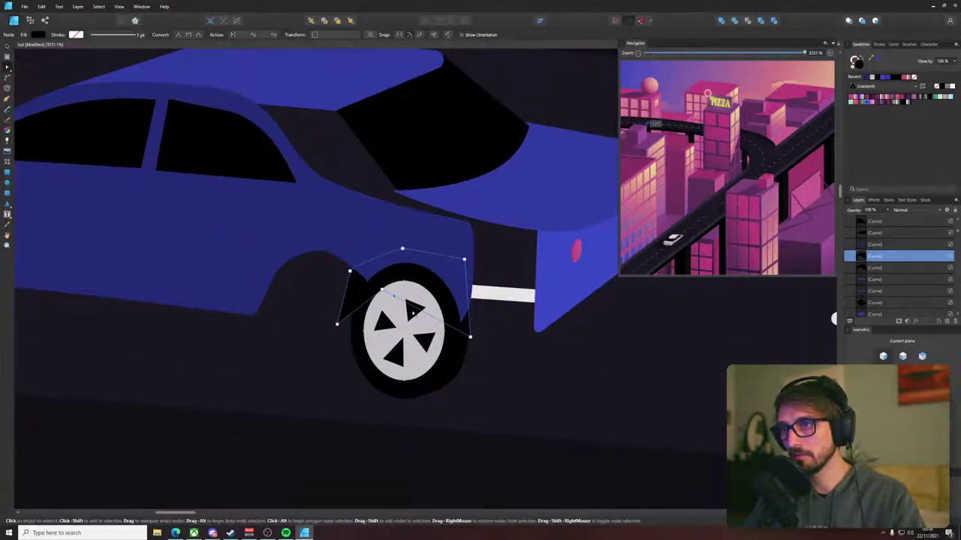
pyautogui.press('v')
pyautogui.click(443, 374)
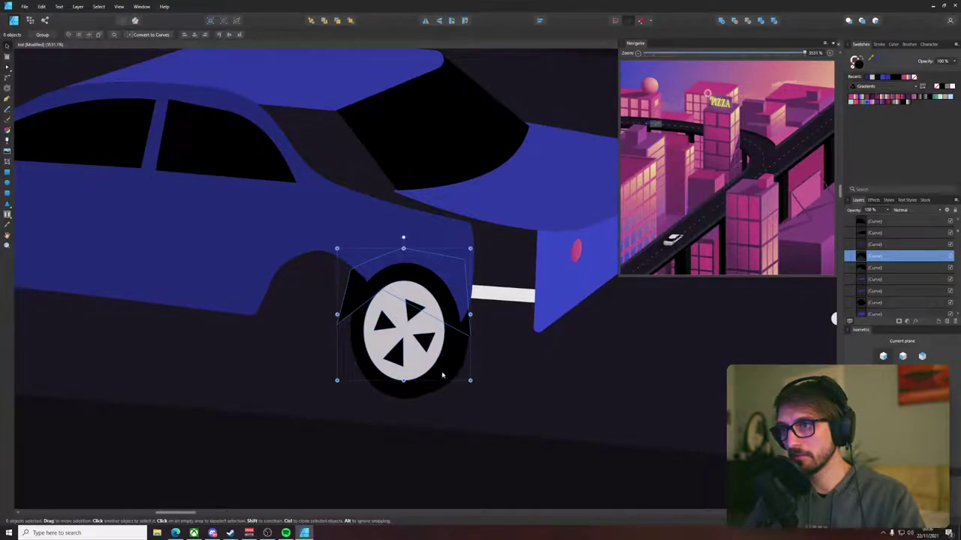
pyautogui.moveTo(444, 370); pyautogui.dragTo(355, 349)
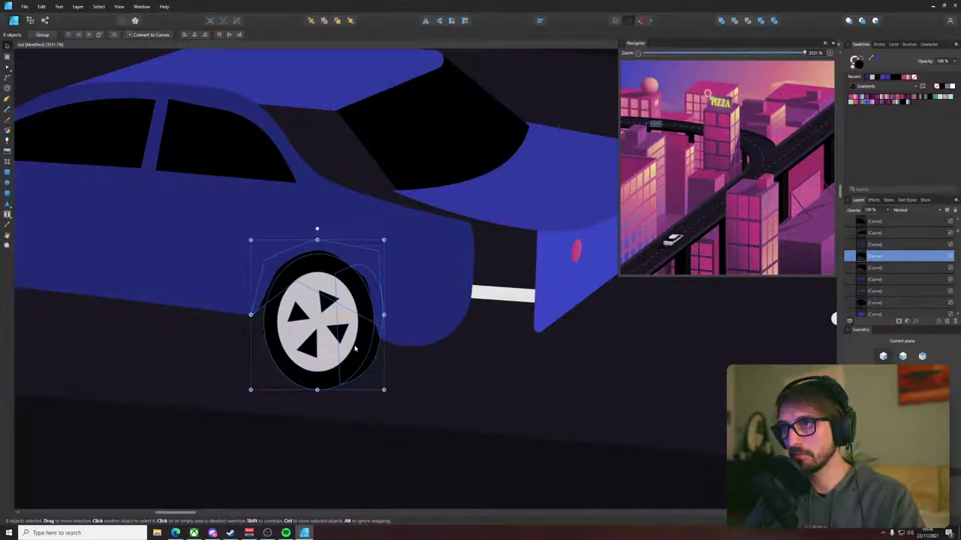
# - Shorten the roof by moving its rear nodes forward to match the side body
pyautogui.scroll(-5, 356, 348)
pyautogui.scroll(3, 366, 274)
pyautogui.click(367, 257)
pyautogui.press('a')
pyautogui.moveTo(328, 180); pyautogui.dragTo(476, 281)
pyautogui.moveTo(359, 263); pyautogui.dragTo(329, 261)
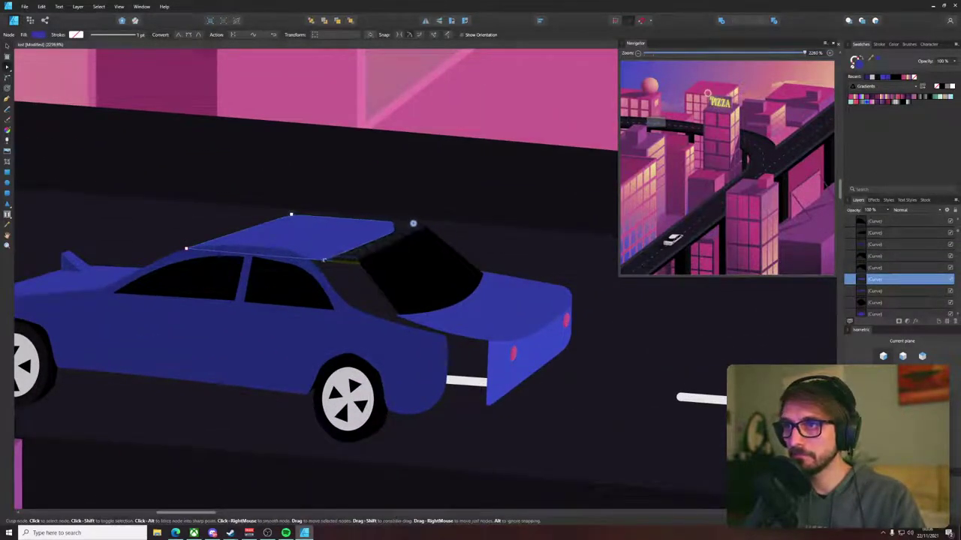
# - Move the black rear windshield forward against the rear edge of the roof
pyautogui.click(382, 259)
pyautogui.press('v')
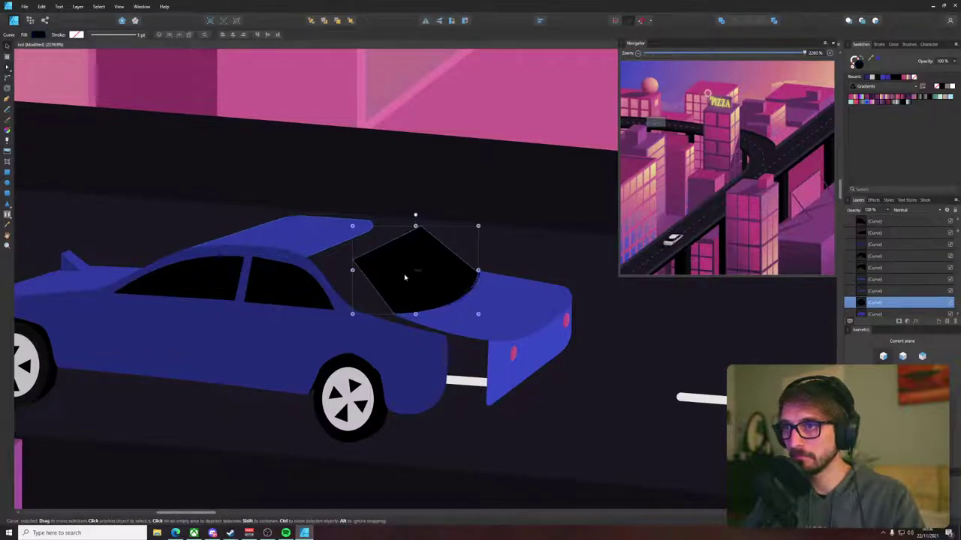
pyautogui.moveTo(410, 280); pyautogui.dragTo(358, 266)
# - Move the trunk lid, rear panel and both tail lights forward against the side body and rear windshield
pyautogui.click(492, 311)
pyautogui.keyDown('shift'); pyautogui.click(514, 356); pyautogui.keyUp('shift')
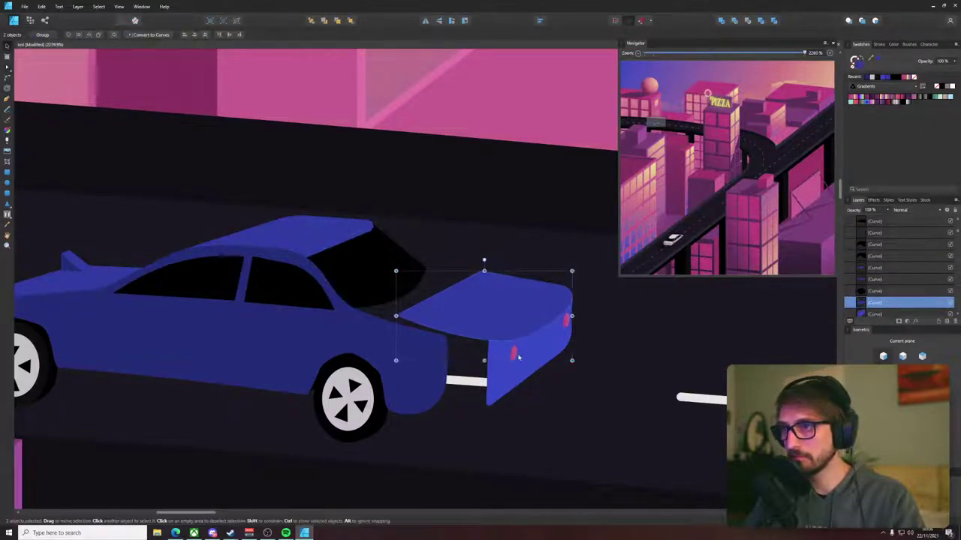
pyautogui.keyDown('shift'); pyautogui.click(568, 328); pyautogui.keyUp('shift')
pyautogui.moveTo(542, 354); pyautogui.dragTo(495, 349)
pyautogui.scroll(-10, 496, 347)
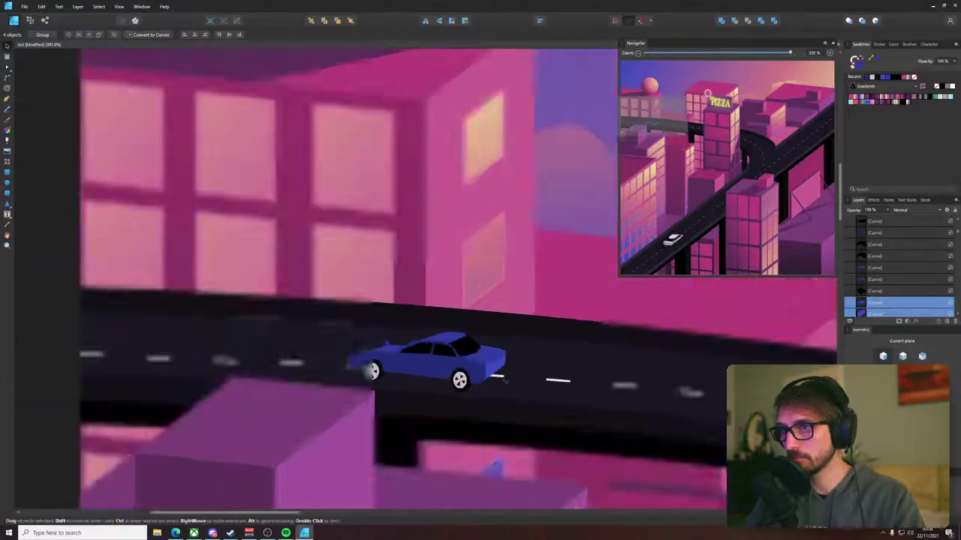
# - Reshape the trunk lid's far front corner so it meets the lower corner of the rear windshield
pyautogui.click(199, 358)
pyautogui.scroll(4, 480, 386)
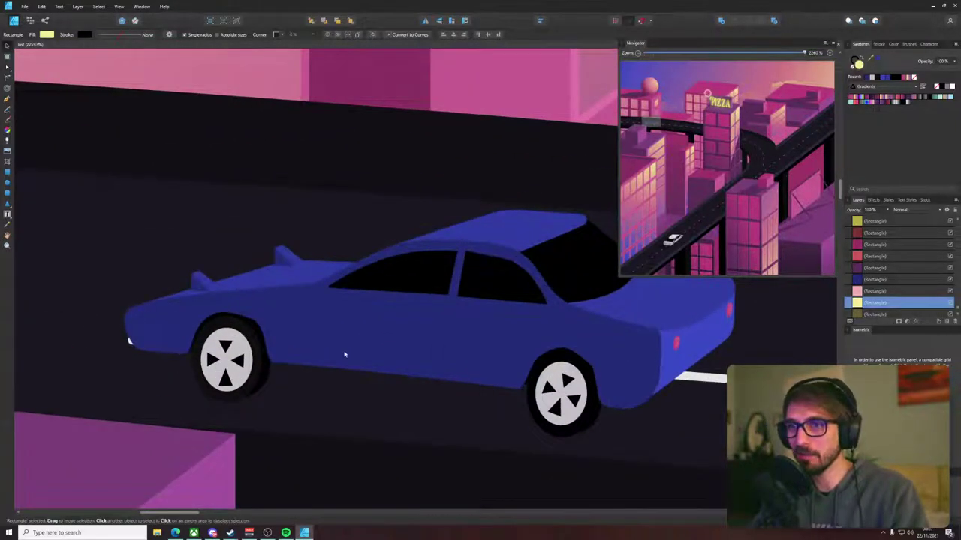
pyautogui.moveTo(343, 353); pyautogui.dragTo(223, 348)
pyautogui.moveTo(481, 330); pyautogui.dragTo(409, 335)
pyautogui.scroll(1, 420, 335)
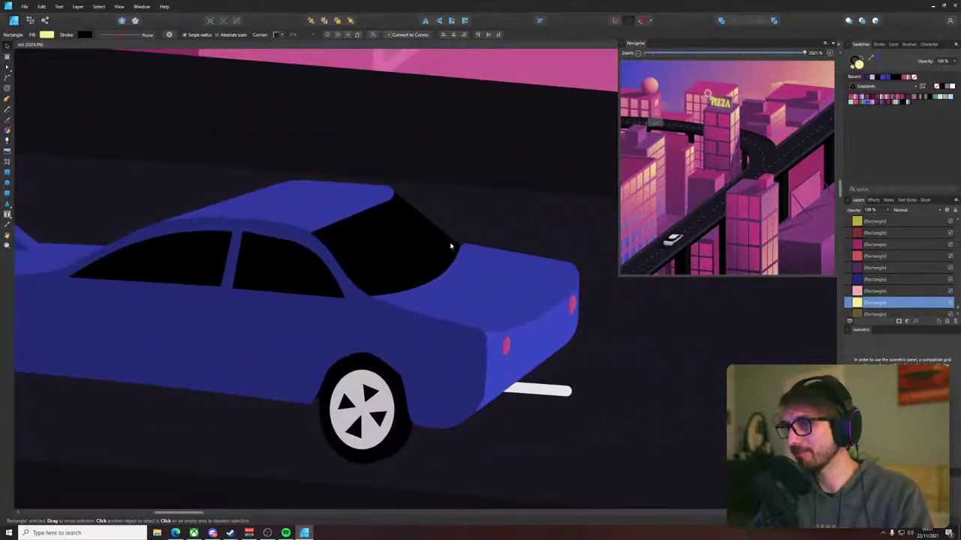
pyautogui.scroll(4, 463, 247)
pyautogui.click(476, 256)
pyautogui.press('a')
pyautogui.click(452, 249)
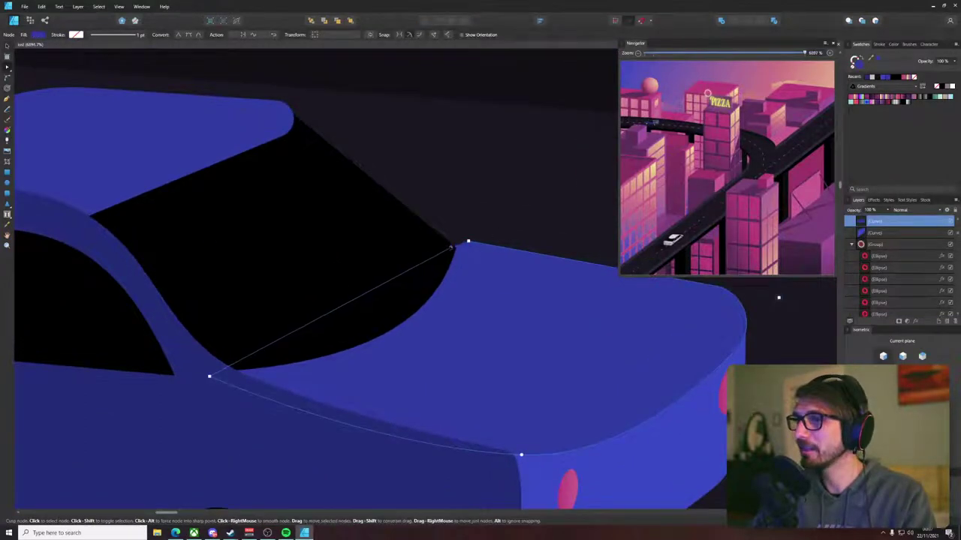
pyautogui.scroll(-5, 469, 245)
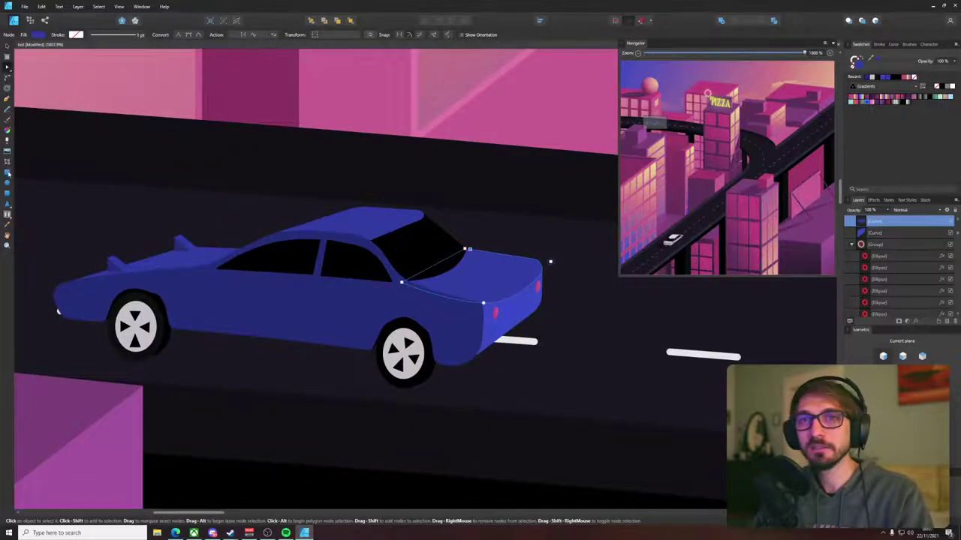
pyautogui.press('m')
pyautogui.scroll(3, 571, 252)
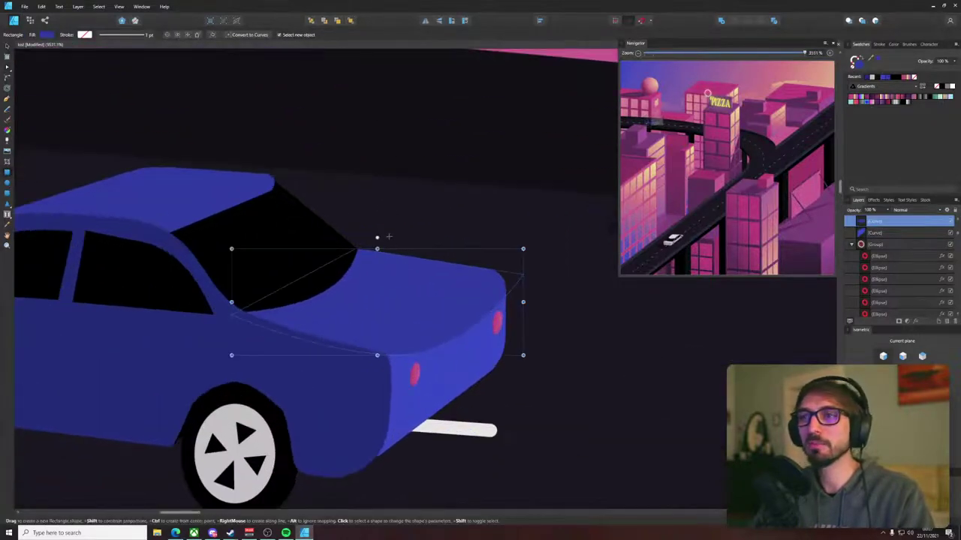
pyautogui.press('p')
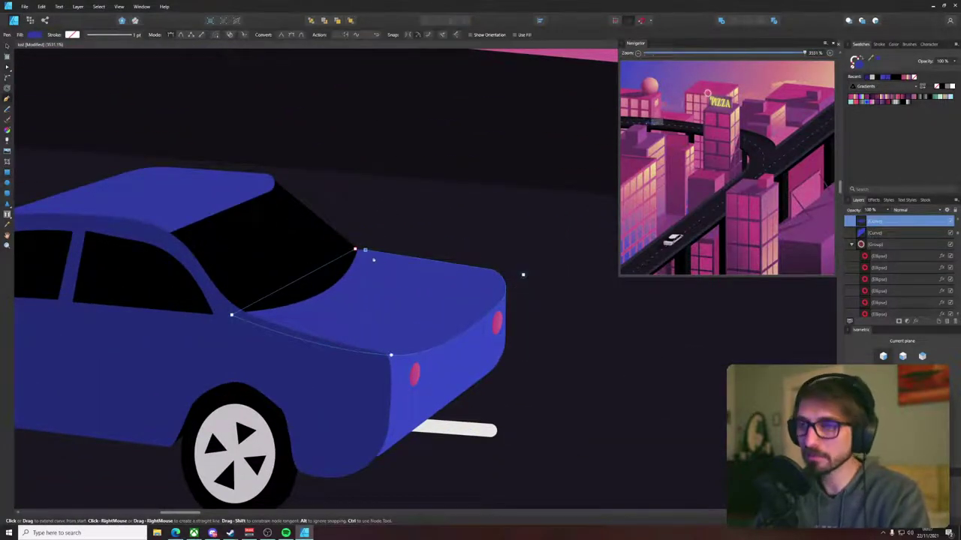
pyautogui.click(360, 286)
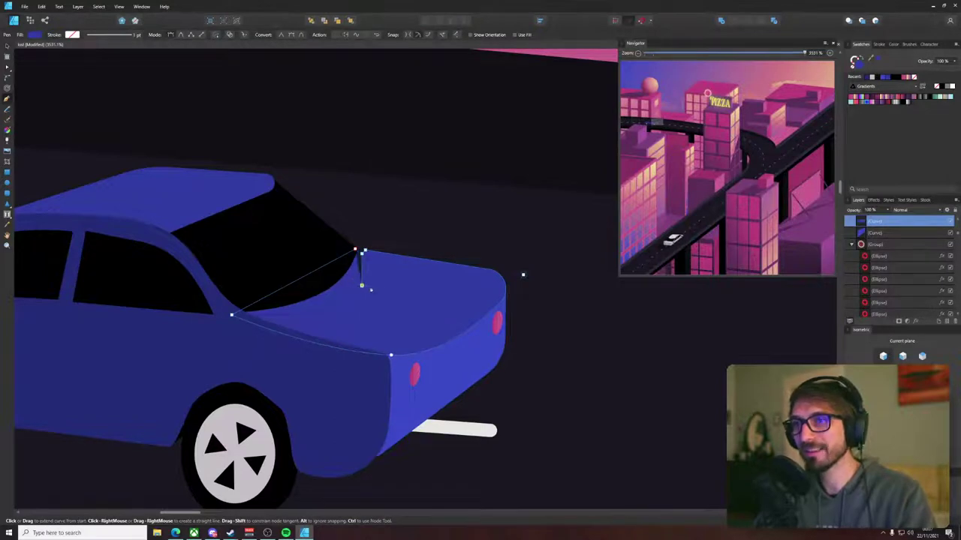
# - Draw a four-sided spoiler fin on the near side of the trunk lid, filled with the side body's dark blue, in front of the body
pyautogui.keyDown('ctrl'); pyautogui.click(429, 245); pyautogui.keyUp('ctrl')
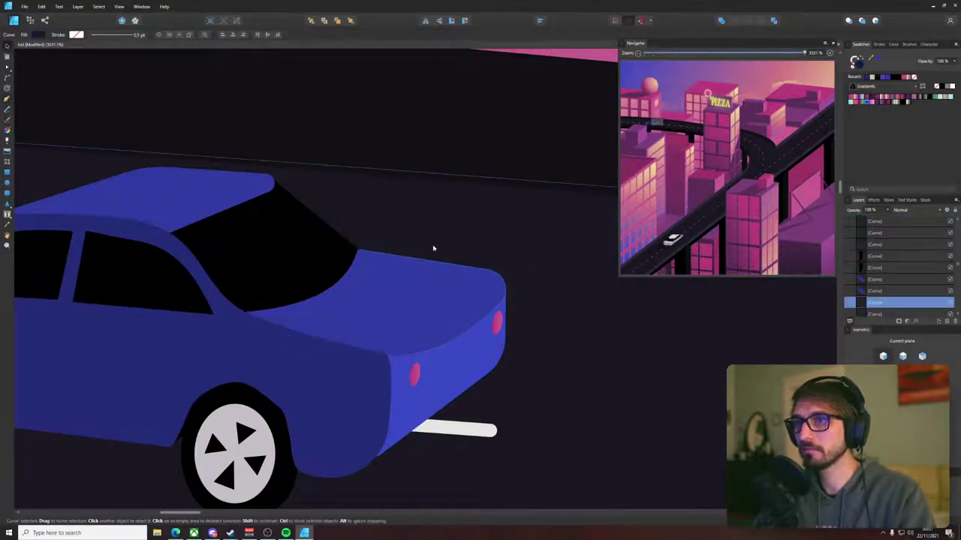
pyautogui.moveTo(432, 250); pyautogui.dragTo(402, 215)
pyautogui.click(346, 248)
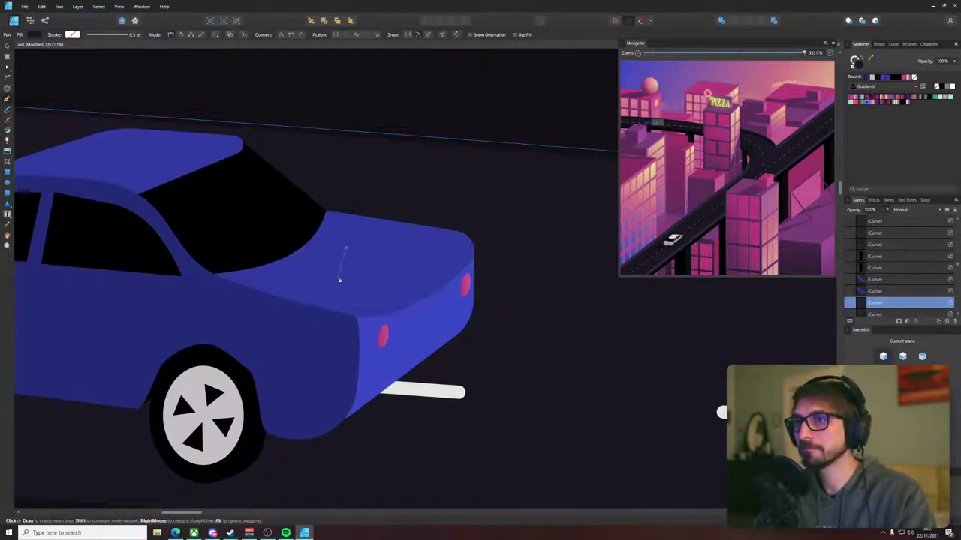
pyautogui.click(272, 295)
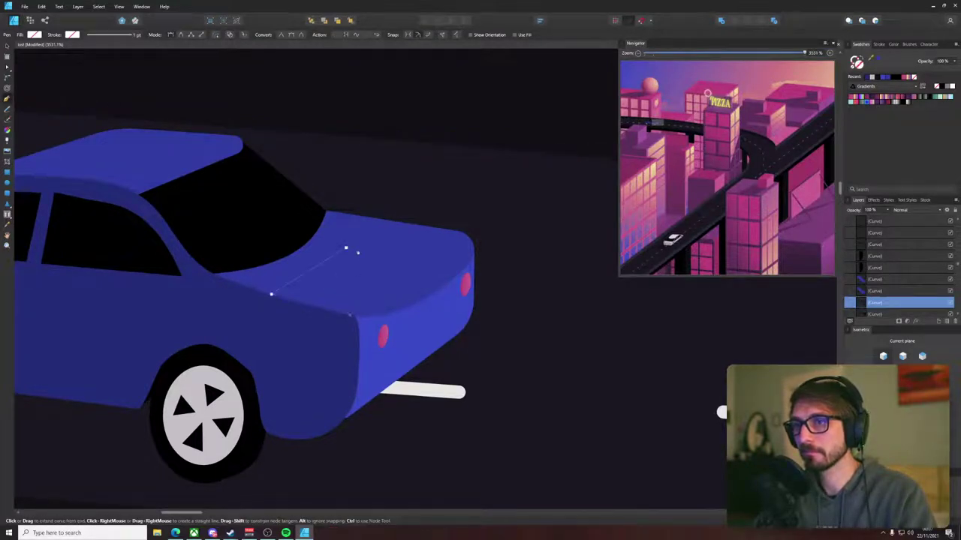
pyautogui.click(346, 249)
pyautogui.press('v')
pyautogui.hotkey('ctrl', 'shift', ']')
pyautogui.scroll(-3, 339, 302)
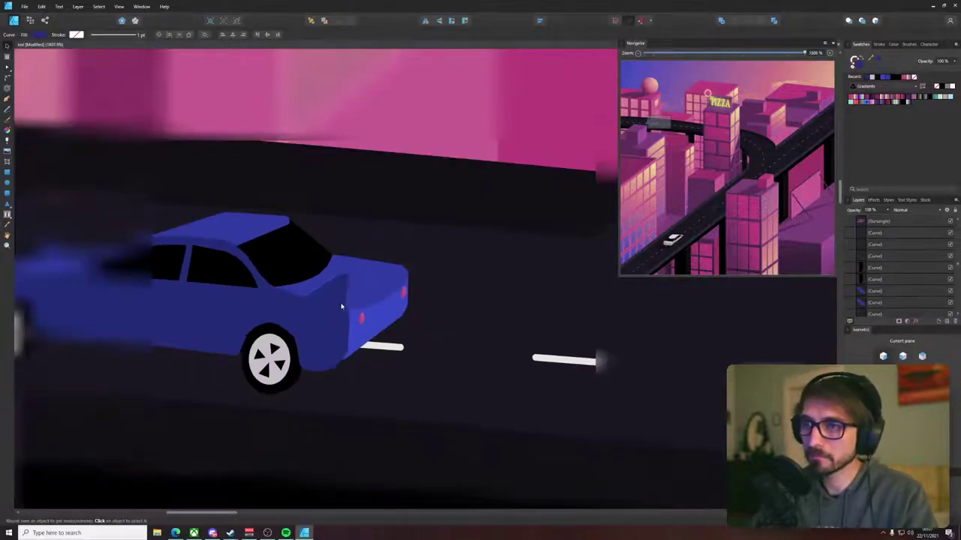
pyautogui.click(418, 252)
pyautogui.scroll(4, 313, 284)
pyautogui.press('a')
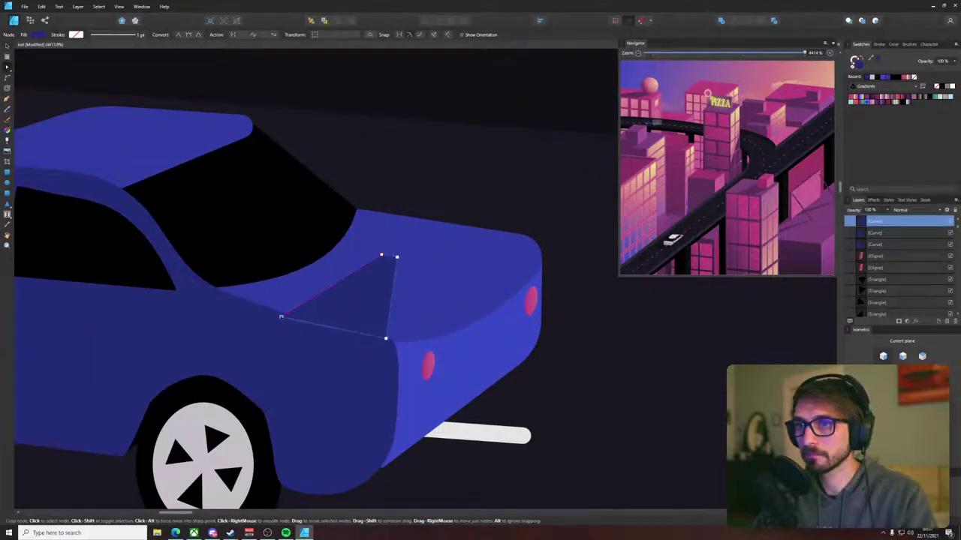
# - Draw a narrow slanted spoiler strip from the near fin's top edge across the trunk lid and fill it with the lid's blue
pyautogui.click(566, 340)
pyautogui.scroll(1, 544, 312)
pyautogui.moveTo(543, 311); pyautogui.dragTo(415, 379)
pyautogui.press('p')
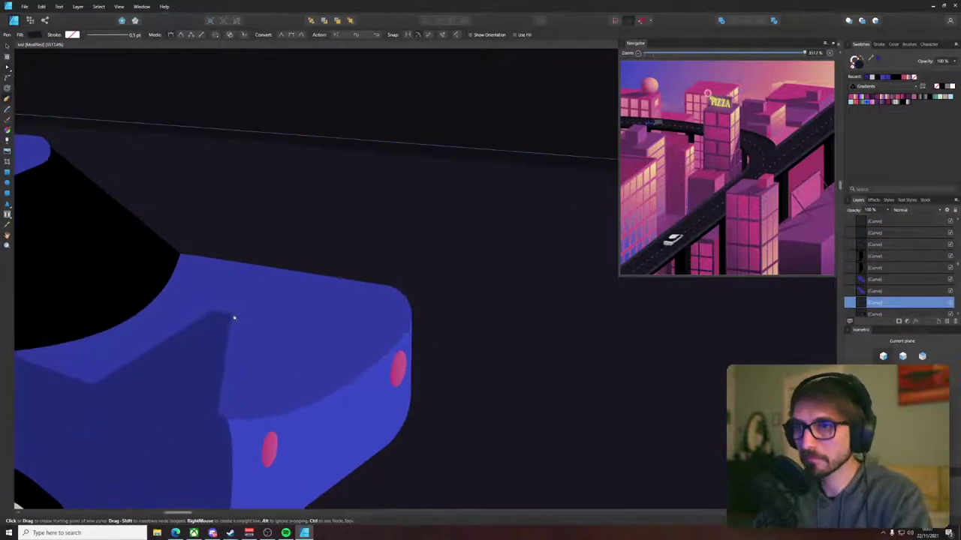
pyautogui.click(233, 314)
pyautogui.click(410, 257)
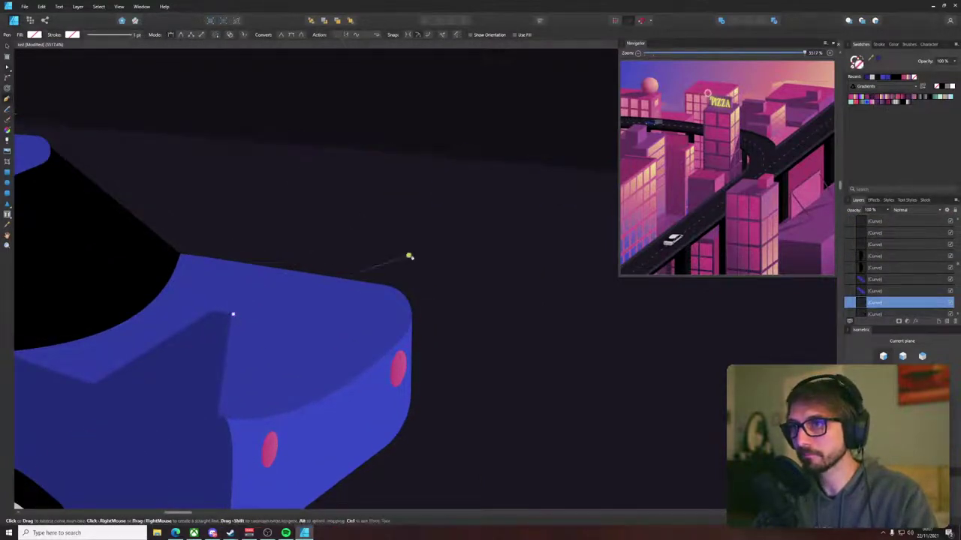
pyautogui.press('a')
pyautogui.moveTo(410, 257); pyautogui.dragTo(402, 244)
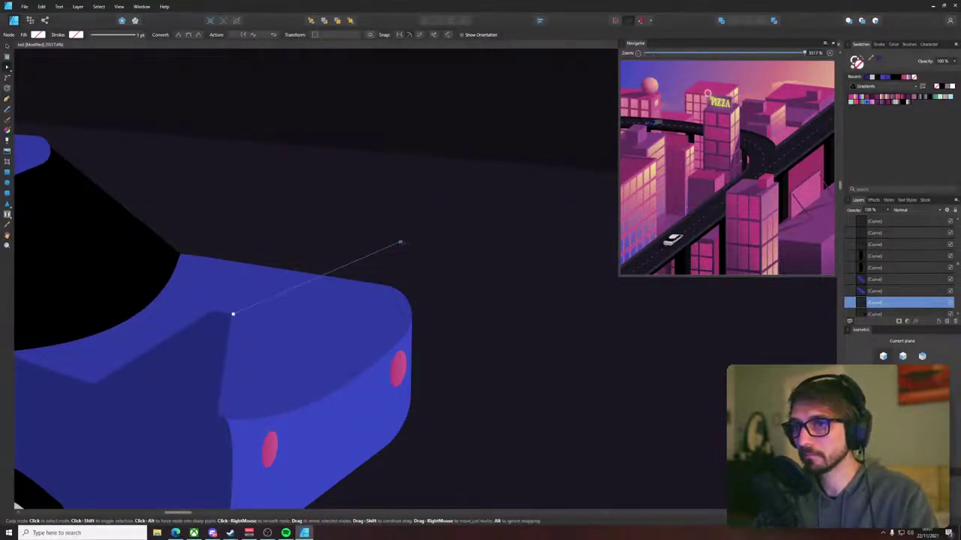
pyautogui.press('p')
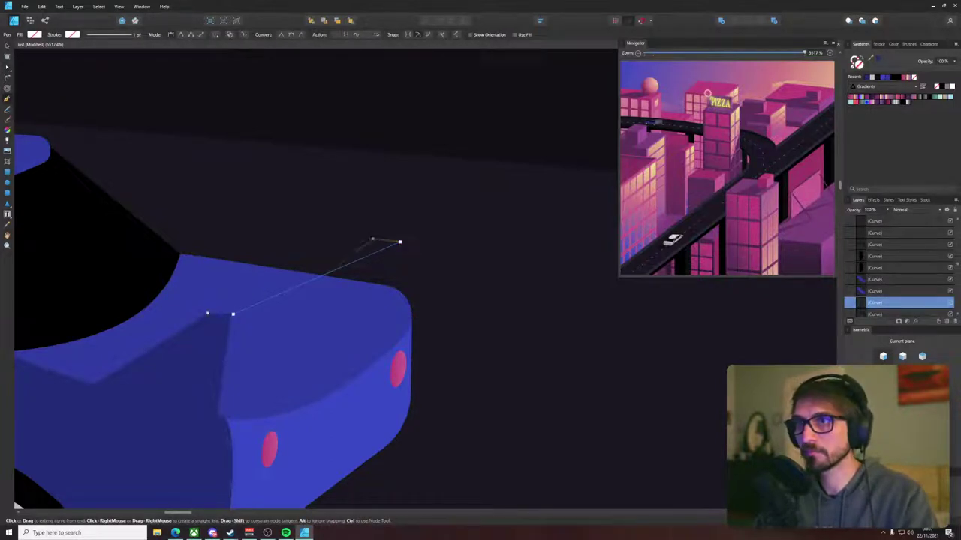
pyautogui.click(373, 239)
pyautogui.click(213, 313)
pyautogui.click(234, 314)
pyautogui.press('i')
pyautogui.click(350, 303)
pyautogui.press('v')
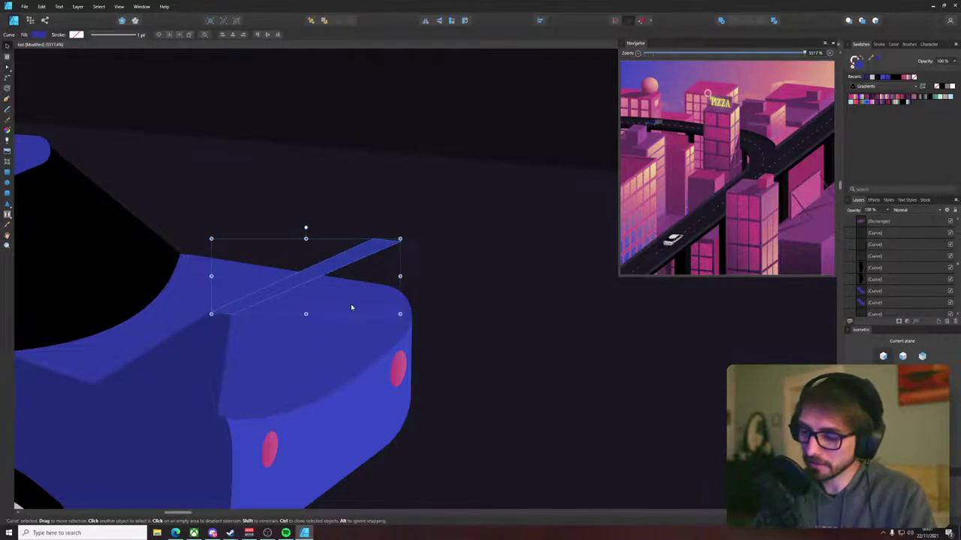
# - Draw a closed far fin shape between the spoiler strip's far end and the trunk lid's far edge
pyautogui.moveTo(155, 254); pyautogui.dragTo(461, 324)
pyautogui.press('i')
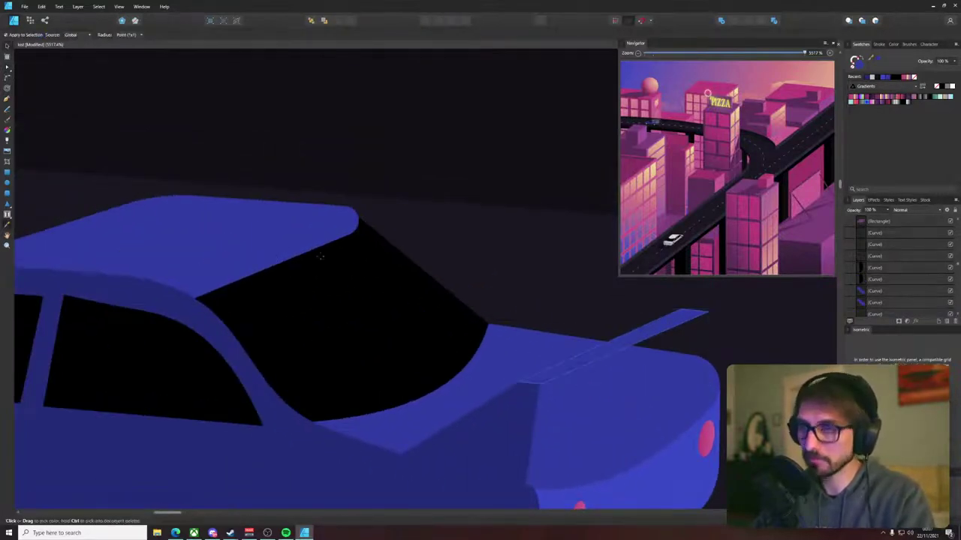
pyautogui.press('v')
pyautogui.moveTo(453, 264); pyautogui.dragTo(262, 268)
pyautogui.hscroll(1, 262, 268)
pyautogui.click(420, 296)
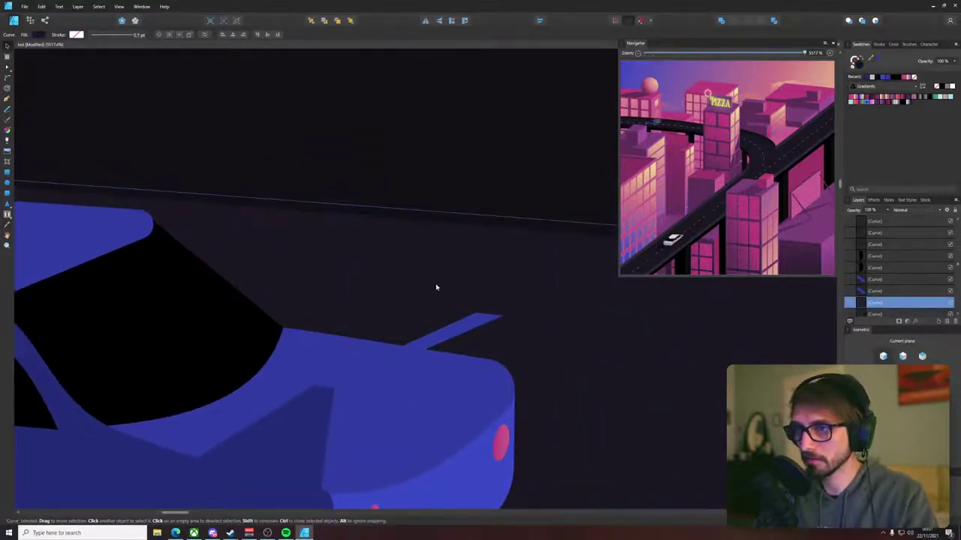
pyautogui.moveTo(490, 344); pyautogui.dragTo(444, 320)
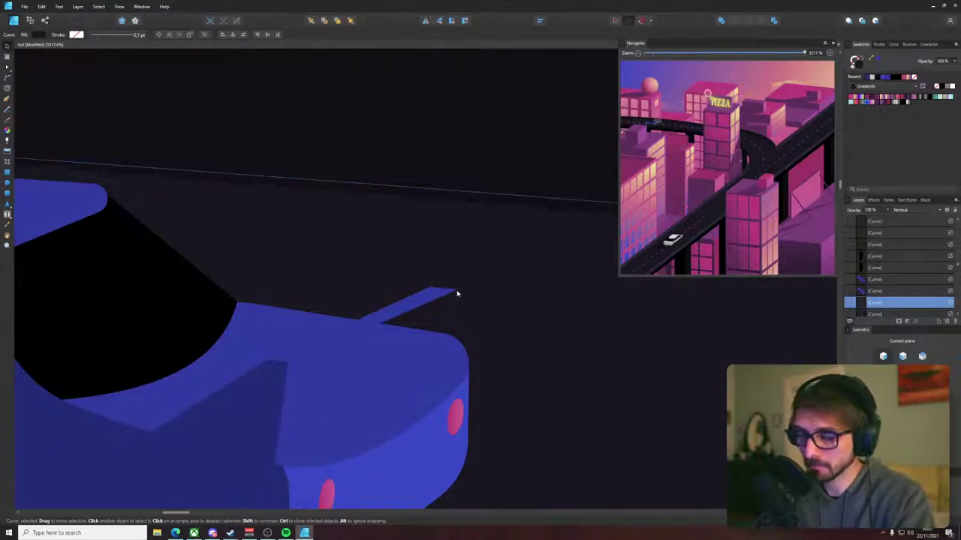
pyautogui.press('p')
pyautogui.click(456, 291)
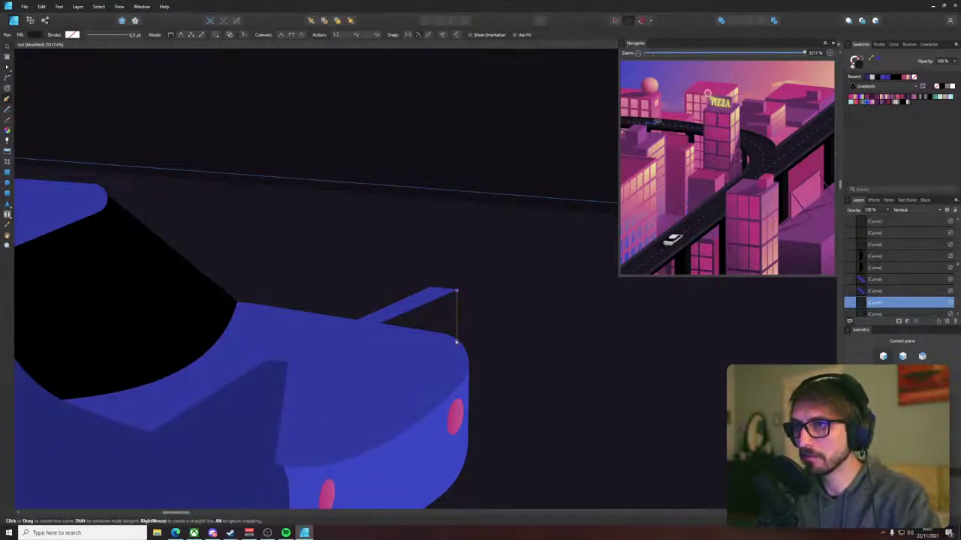
pyautogui.click(455, 339)
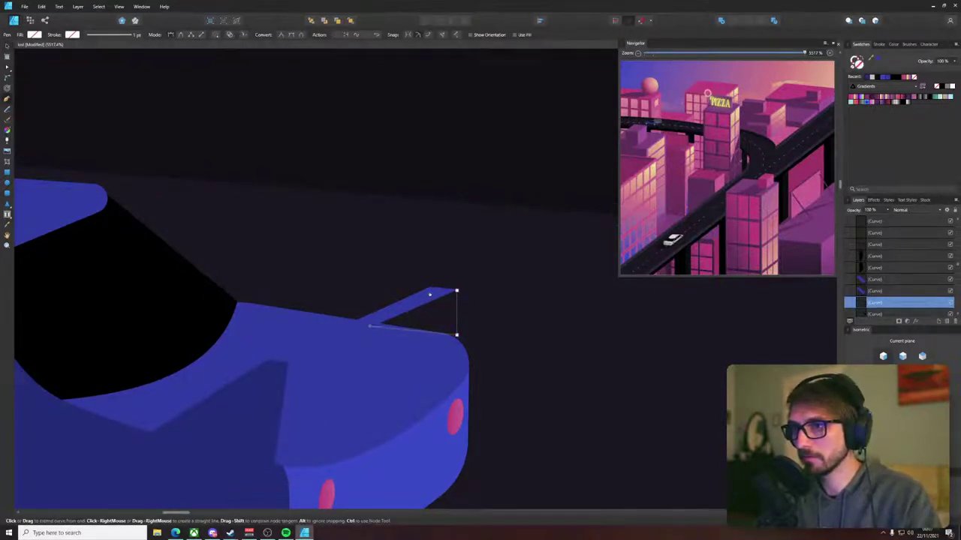
pyautogui.click(455, 292)
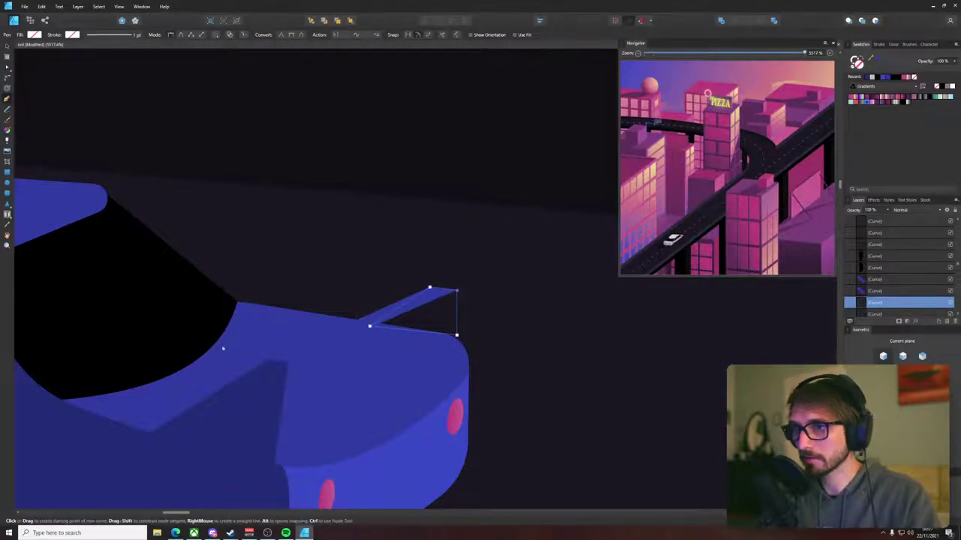
# - Fill the far spoiler fin with the dark blue sampled from the car's side body
pyautogui.moveTo(86, 369); pyautogui.dragTo(458, 323)
pyautogui.press('i')
pyautogui.scroll(-4, 457, 335)
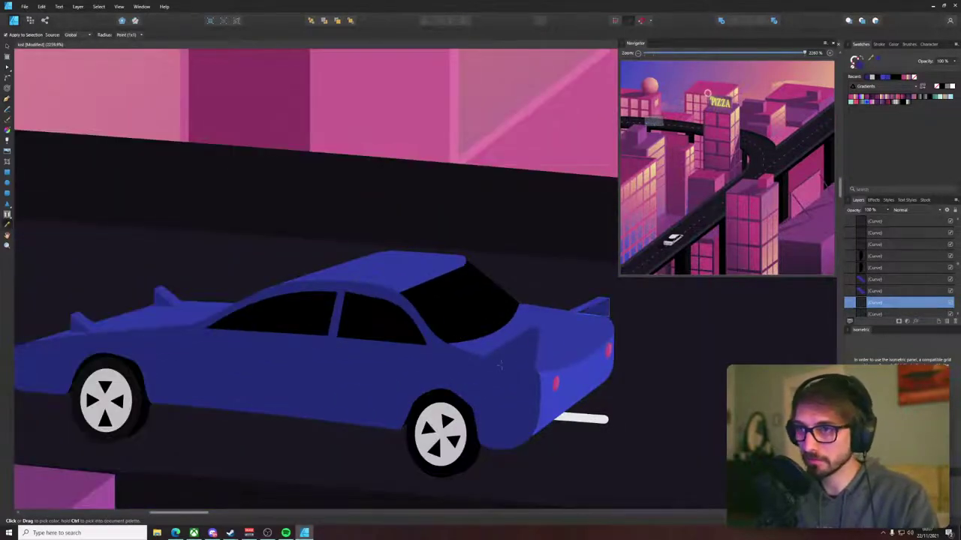
pyautogui.scroll(4, 492, 366)
pyautogui.press('v')
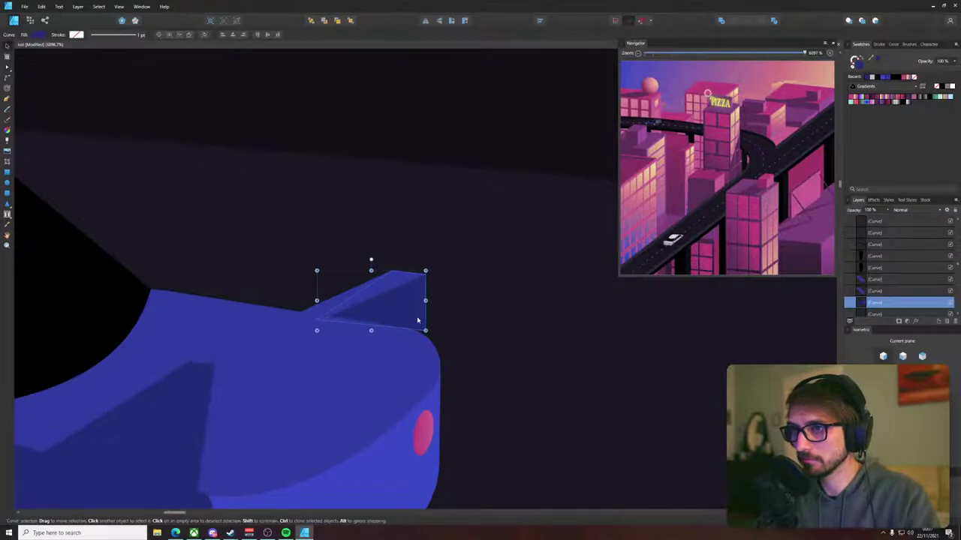
# - Give the spoiler's top strip a lighter blue so it stands out from the trunk lid
pyautogui.scroll(-4, 365, 295)
pyautogui.click(359, 368)
pyautogui.scroll(4, 403, 326)
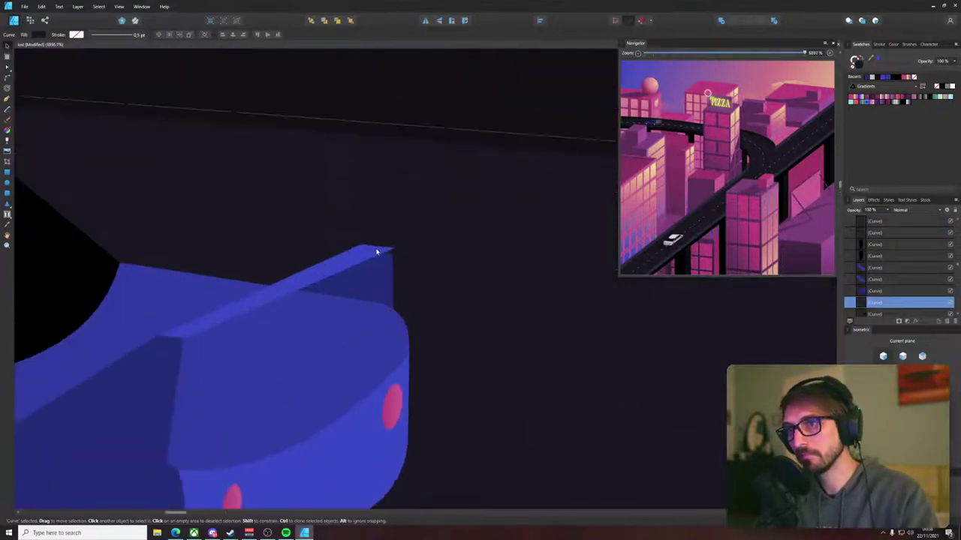
pyautogui.click(374, 259)
pyautogui.click(456, 312)
pyautogui.scroll(-5, 457, 314)
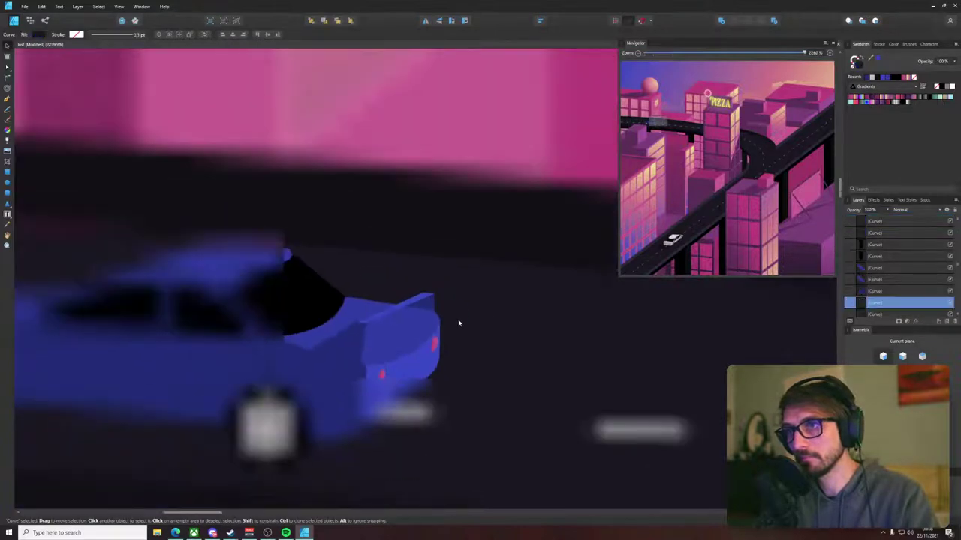
# - Move the far fin's front corner node slightly backward along the trunk lid
pyautogui.scroll(5, 375, 319)
pyautogui.click(370, 315)
pyautogui.press('a')
pyautogui.moveTo(297, 315)
pyautogui.mouseDown()
pyautogui.moveTo(347, 340)
pyautogui.moveTo(316, 324)
pyautogui.mouseUp()
pyautogui.click(494, 350)
pyautogui.scroll(-8, 497, 368)
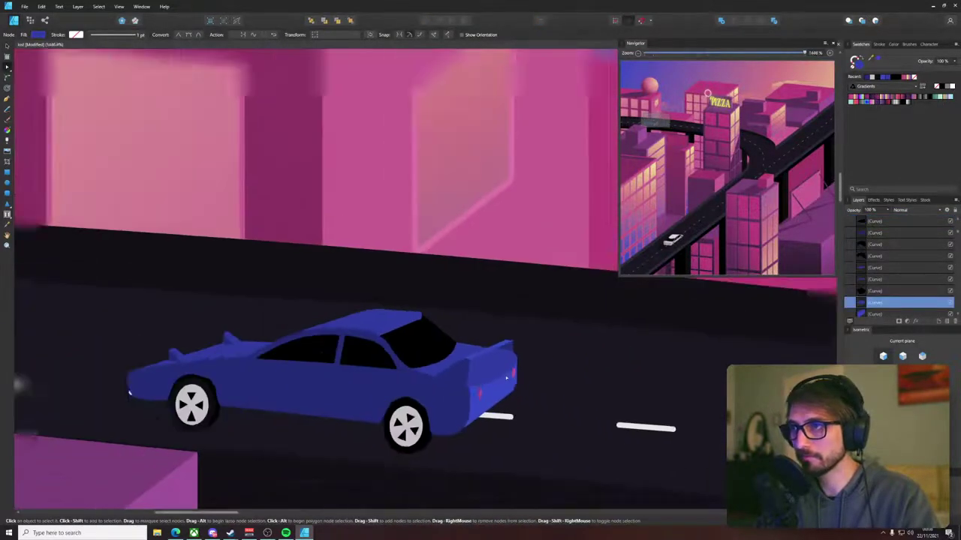
# - Shorten the spoiler by moving its strip's far end and the far fin inward over the trunk lid
pyautogui.click(518, 370)
pyautogui.scroll(6, 517, 370)
pyautogui.scroll(2, 518, 369)
pyautogui.click(517, 369)
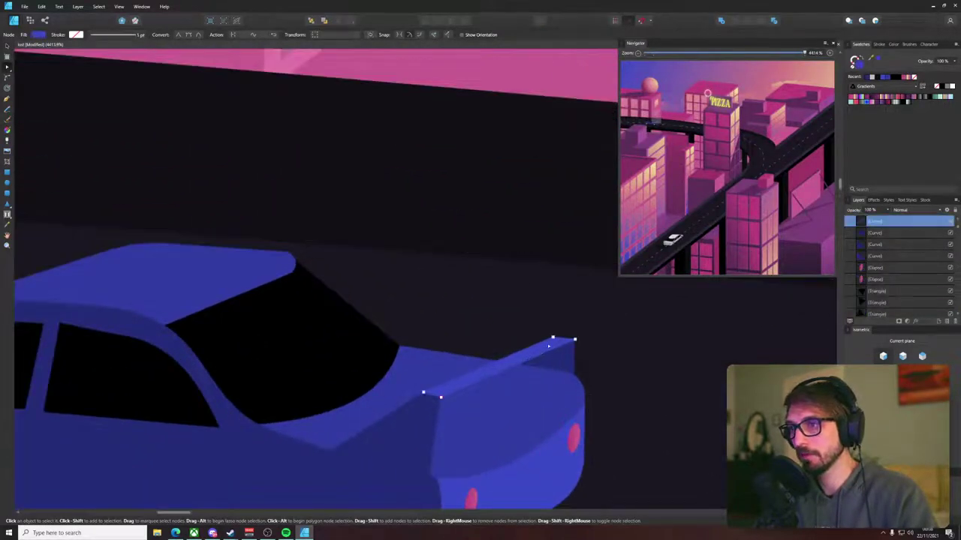
pyautogui.press('v')
pyautogui.click(565, 356)
pyautogui.moveTo(565, 356); pyautogui.dragTo(534, 354)
# - Pull the far rear corners of the trunk lid and rear panel inward to match the shortened spoiler
pyautogui.click(577, 387)
pyautogui.press('a')
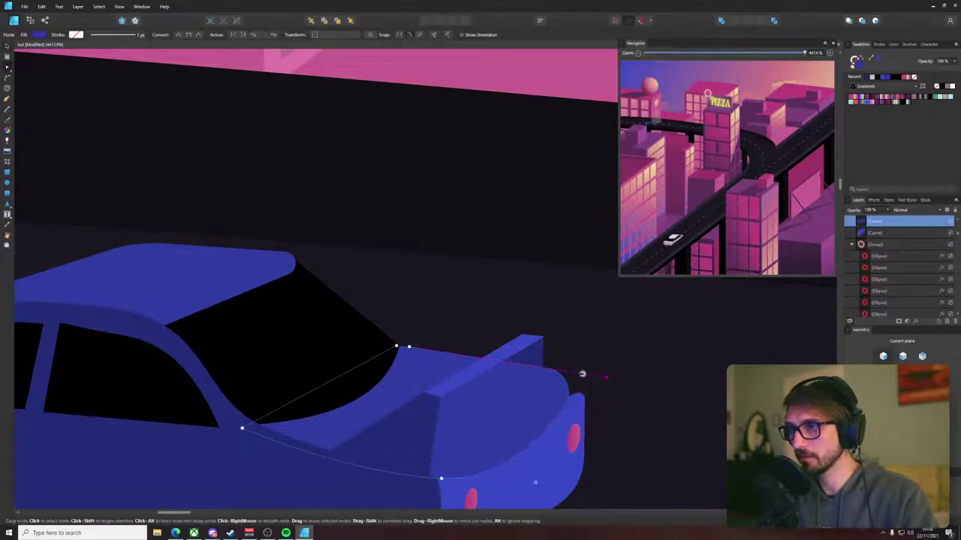
pyautogui.click(564, 399)
pyautogui.moveTo(585, 389); pyautogui.dragTo(552, 386)
pyautogui.moveTo(583, 437); pyautogui.dragTo(587, 397)
pyautogui.scroll(-1, 587, 398)
pyautogui.click(575, 399)
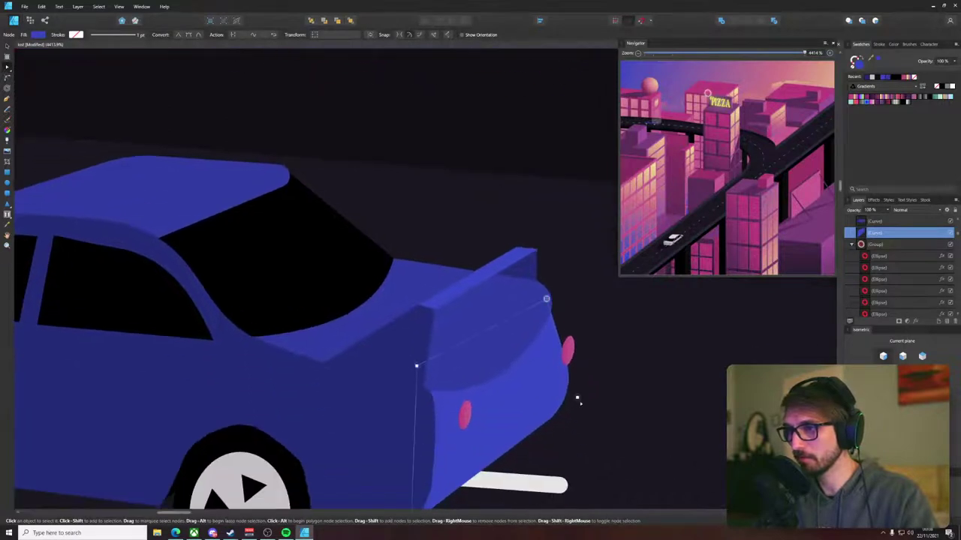
# - Move the far tail light inward onto the narrowed rear panel
pyautogui.press('v')
pyautogui.click(570, 353)
pyautogui.moveTo(570, 352); pyautogui.dragTo(535, 350)
# - Adjust the curve of the trunk lid's rear edge and the rounding of its far rear corner to fit the rear panel
pyautogui.click(498, 354)
pyautogui.press('a')
pyautogui.moveTo(435, 391)
pyautogui.mouseDown()
pyautogui.moveTo(514, 393)
pyautogui.moveTo(444, 392)
pyautogui.mouseUp()
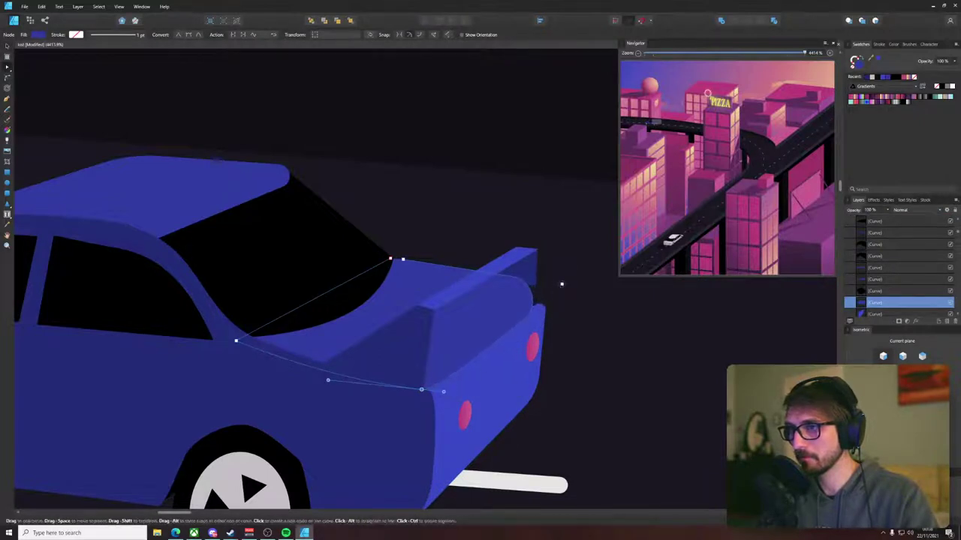
pyautogui.press('c')
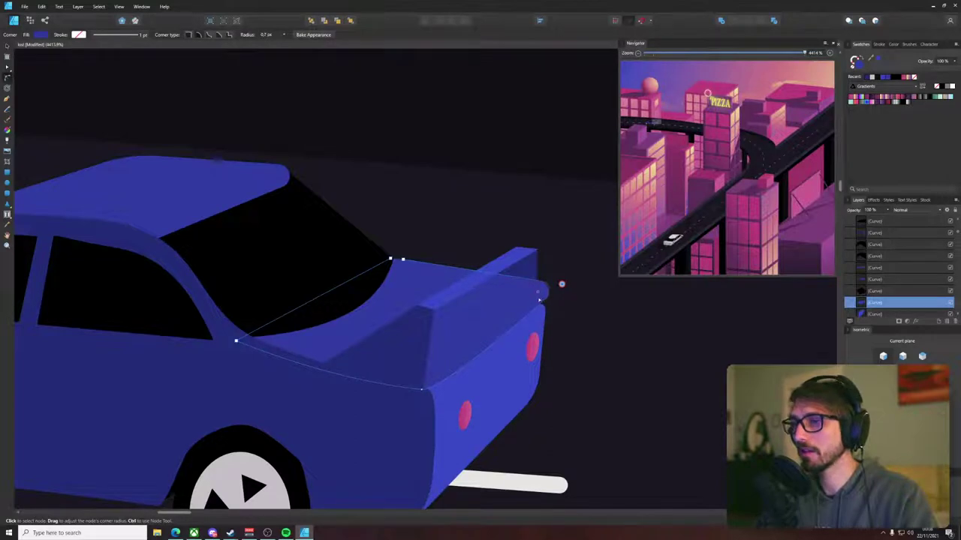
pyautogui.moveTo(561, 285); pyautogui.dragTo(543, 290)
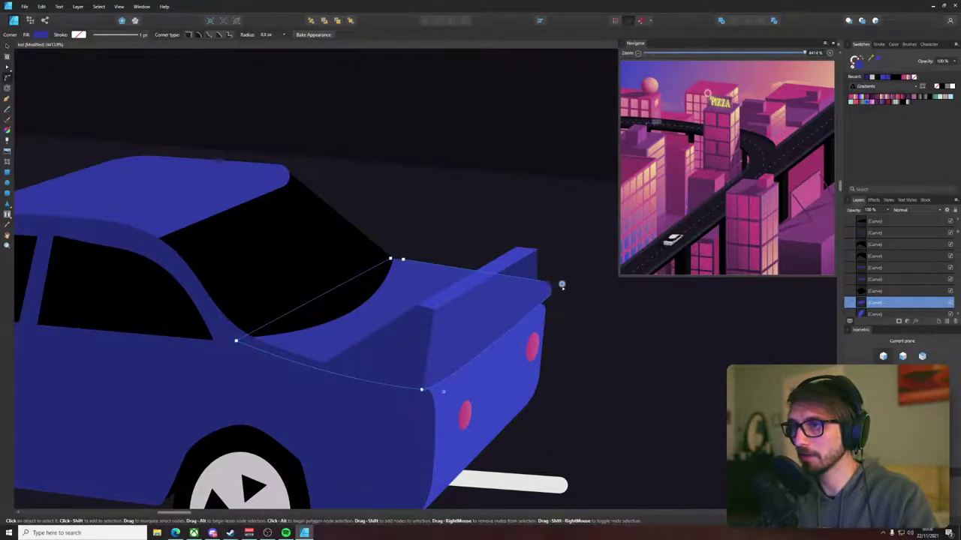
pyautogui.press('v')
pyautogui.press('a')
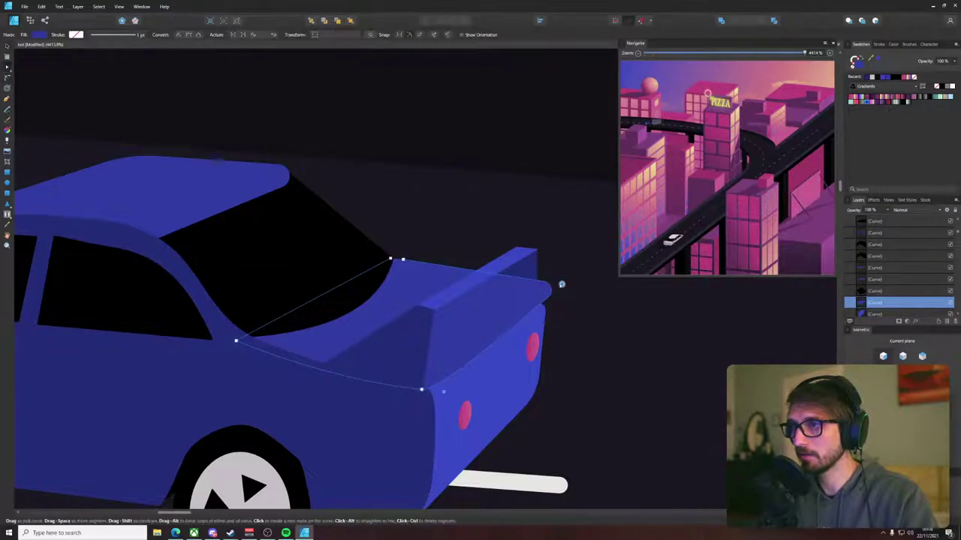
# - Align the far fin with the trunk lid's rear corner and lower the spoiler strip's outer corner node onto the fin
pyautogui.click(533, 283)
pyautogui.press('v')
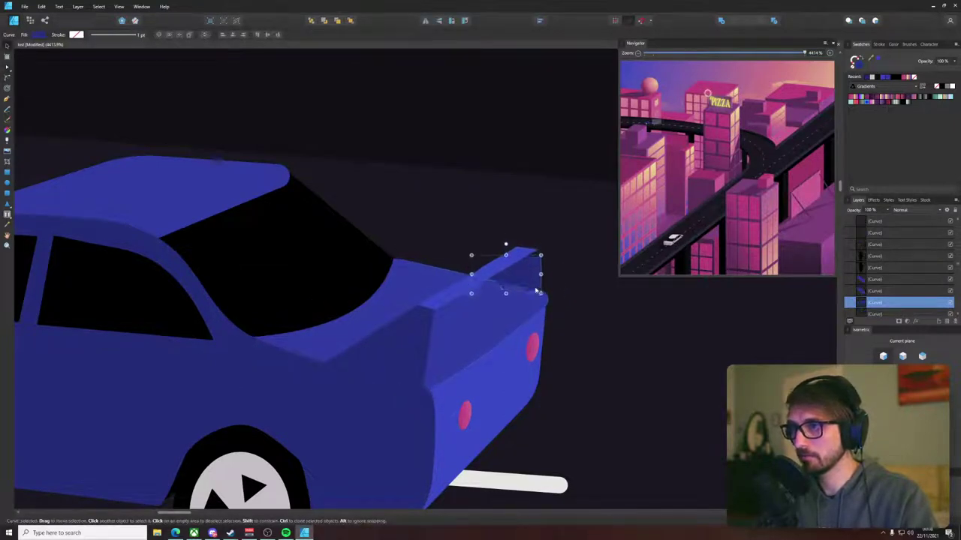
pyautogui.press('a')
pyautogui.click(533, 259)
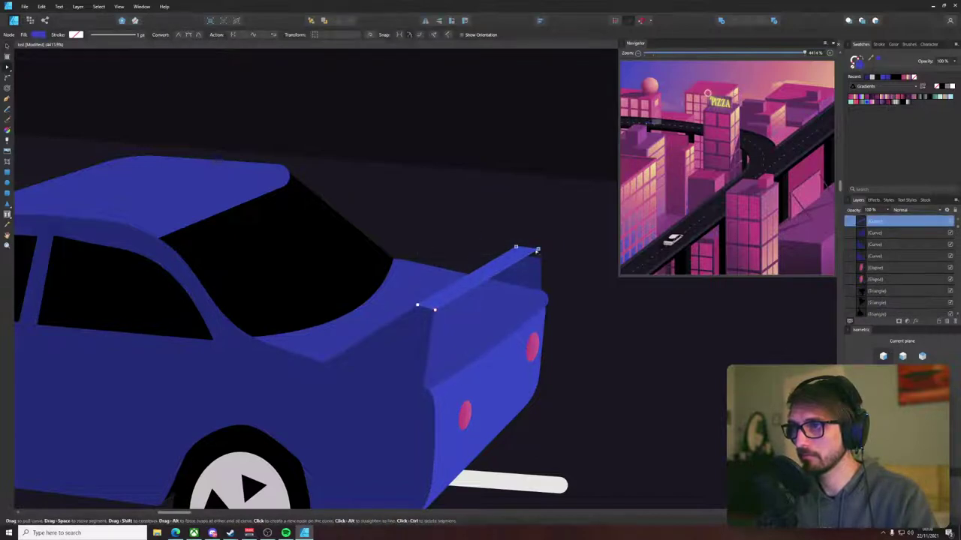
pyautogui.moveTo(537, 250); pyautogui.dragTo(538, 258)
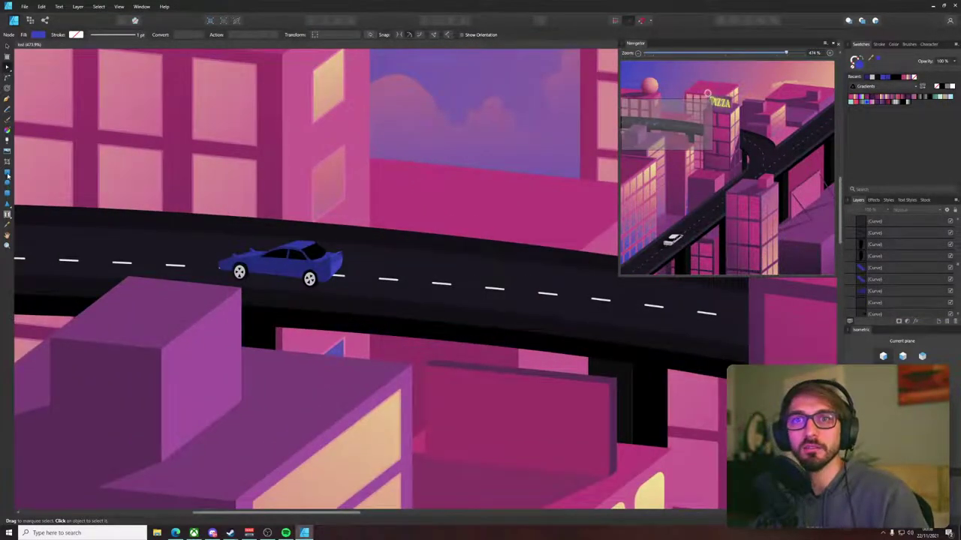
# - Draw a car-length rectangle over the car, fit it to the isometric ground plane and position it beneath the car
pyautogui.click(8, 175)
pyautogui.moveTo(168, 247); pyautogui.dragTo(344, 283)
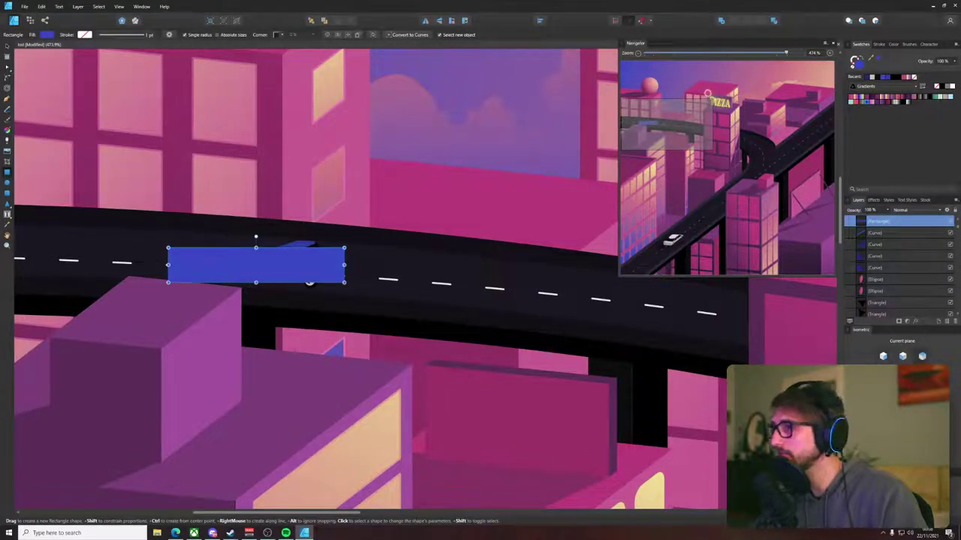
pyautogui.click(902, 383)
pyautogui.press('v')
pyautogui.moveTo(250, 269); pyautogui.dragTo(244, 282)
pyautogui.scroll(1, 247, 284)
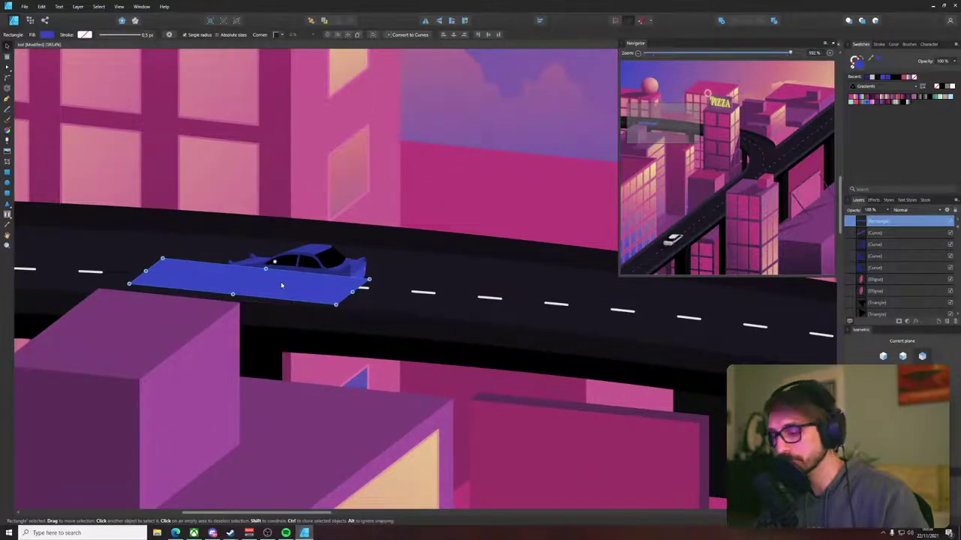
# - Place the ground rectangle behind the car by cutting it and pasting it just above the road surface
pyautogui.hotkey('ctrl', 'x')
pyautogui.click(377, 281)
pyautogui.hotkey('ctrl', 'v')
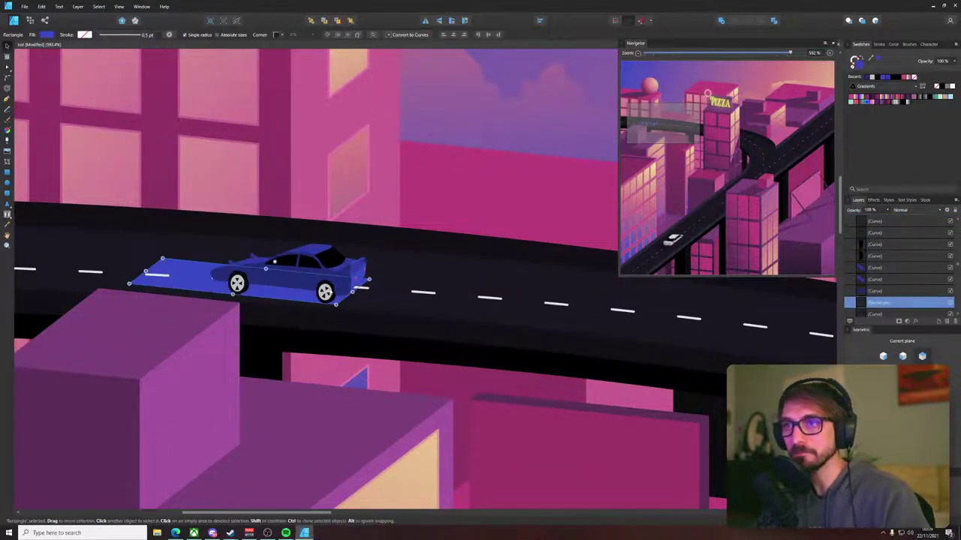
# - Fill the ground rectangle with the black sampled from the rear tire and shift it slightly forward as the car's shadow
pyautogui.press('i')
pyautogui.click(323, 301)
pyautogui.press('v')
pyautogui.moveTo(202, 283); pyautogui.dragTo(195, 286)
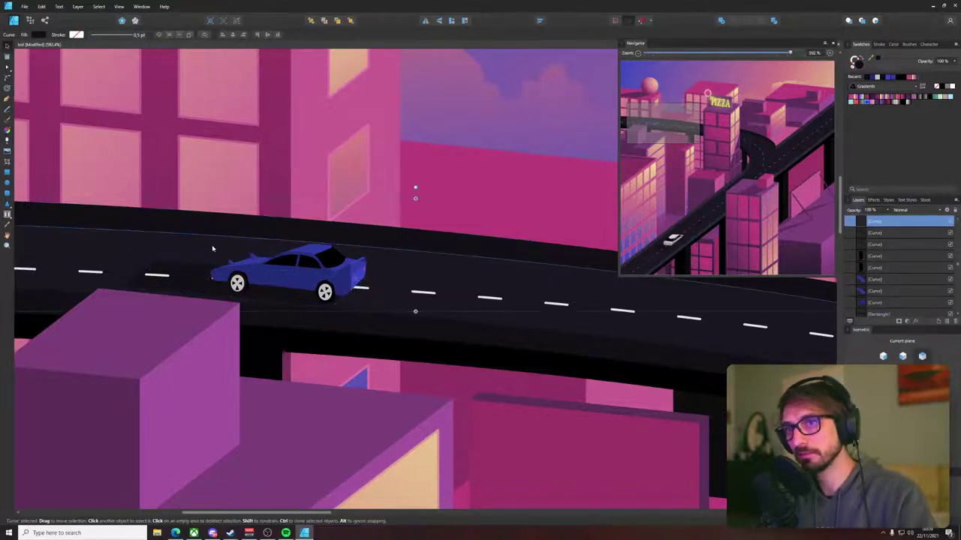
# - Round the near front corner of the car's ground shadow and slightly round its near rear corner
pyautogui.press('a')
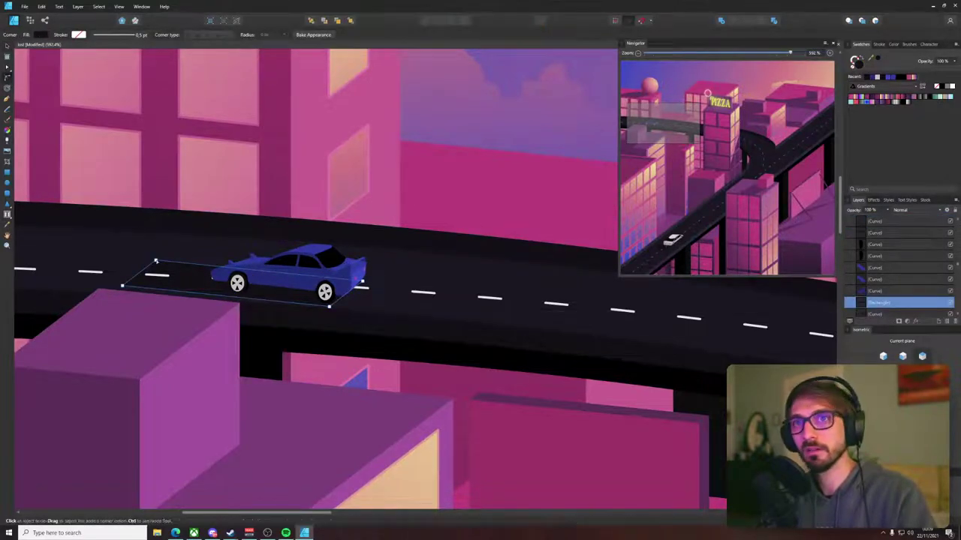
pyautogui.moveTo(157, 262); pyautogui.dragTo(166, 274)
pyautogui.hotkey('ctrl', 'z')
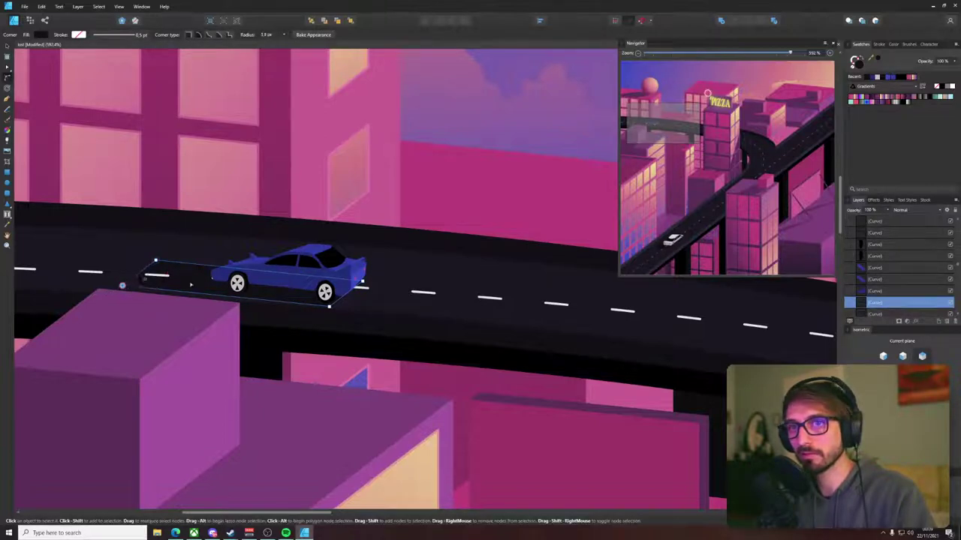
pyautogui.moveTo(329, 306); pyautogui.dragTo(327, 304)
pyautogui.press('v')
pyautogui.click(429, 301)
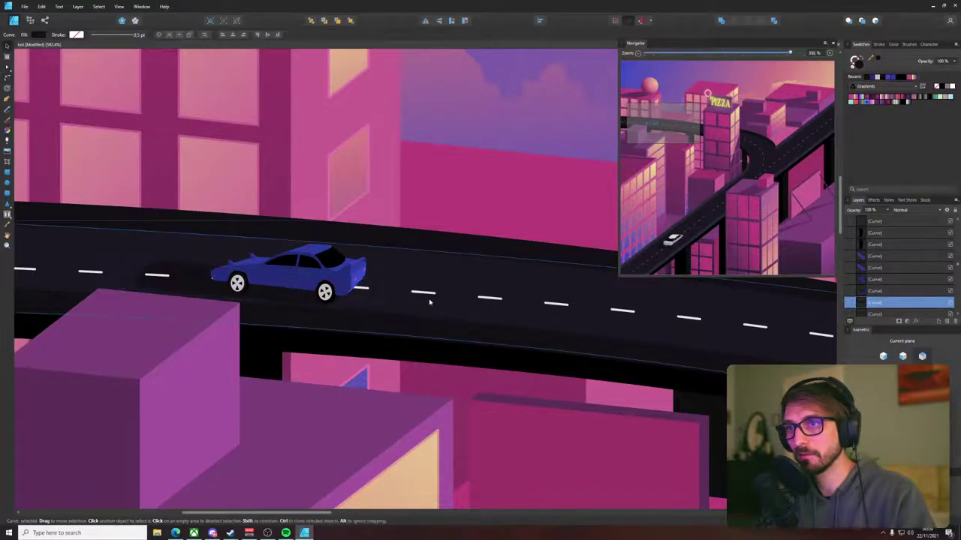
# - Shift the ground shadow slightly back along the road so less of it extends ahead of the car's nose
pyautogui.scroll(-5, 423, 307)
pyautogui.click(227, 230)
pyautogui.scroll(4, 325, 280)
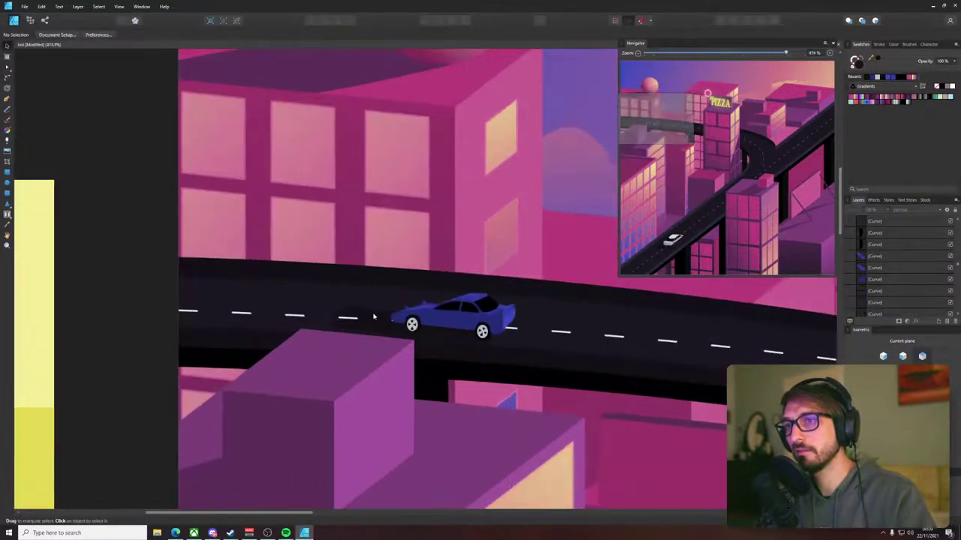
pyautogui.click(373, 317)
pyautogui.moveTo(337, 318); pyautogui.dragTo(352, 319)
pyautogui.click(223, 270)
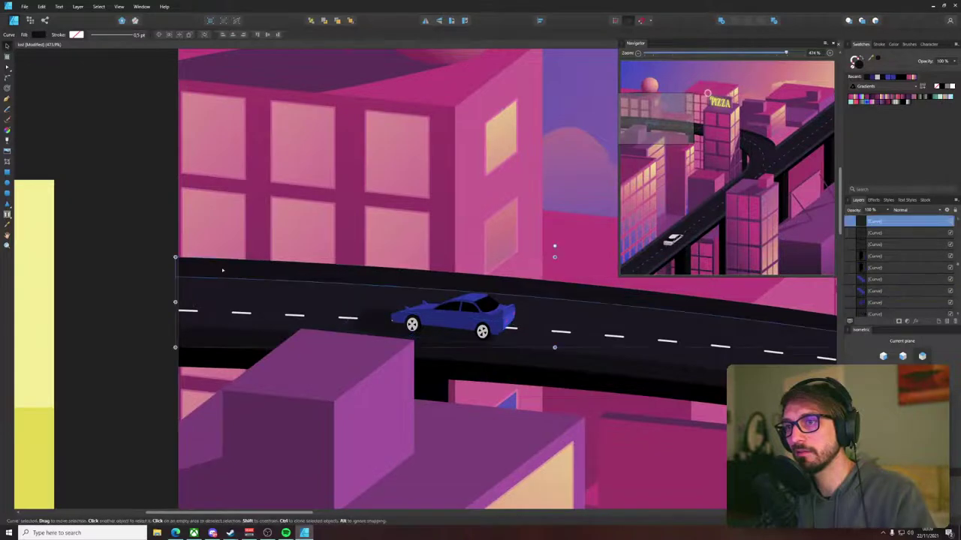
# - Deselect everything and save the illustration
pyautogui.press('c')
pyautogui.scroll(-4, 223, 270)
pyautogui.click(174, 223)
pyautogui.hotkey('ctrl', 's')
pyautogui.scroll(-4, 174, 222)
pyautogui.moveTo(174, 222); pyautogui.dragTo(146, 187)
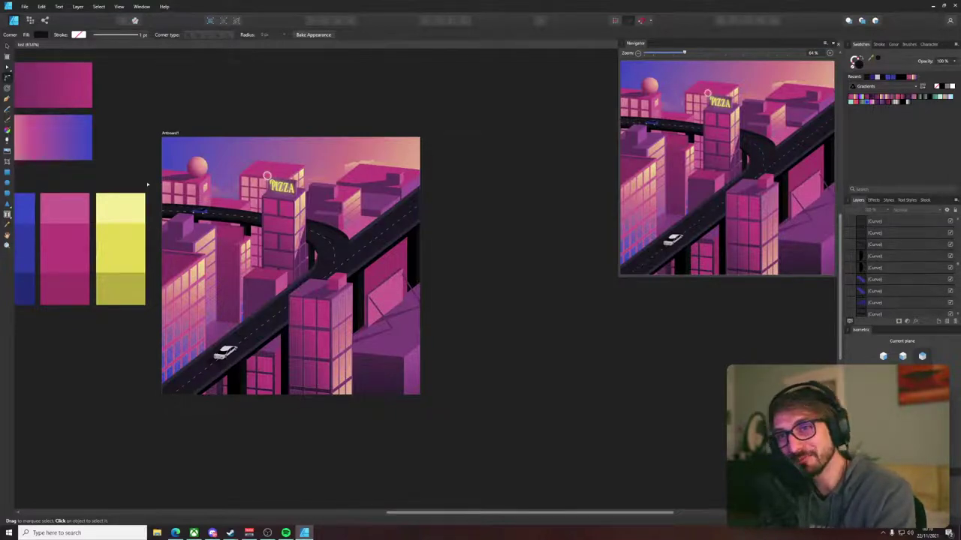
# - Draw a curved door seam on the blue car from the pillar between the side windows down to the sill
pyautogui.press('v')
pyautogui.scroll(6, 98, 182)
pyautogui.scroll(3, 462, 275)
pyautogui.scroll(1, 567, 323)
pyautogui.scroll(6, 563, 328)
pyautogui.press('j')
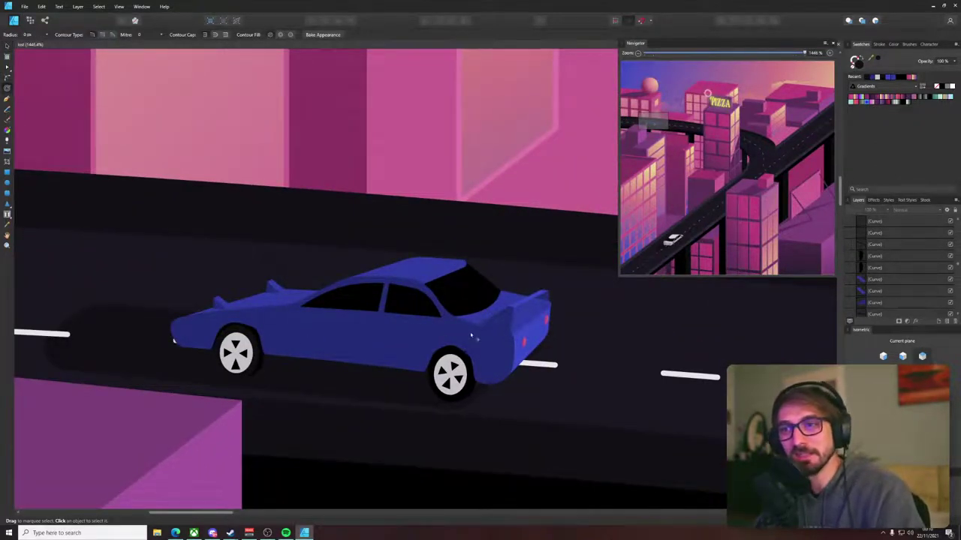
pyautogui.scroll(2, 446, 345)
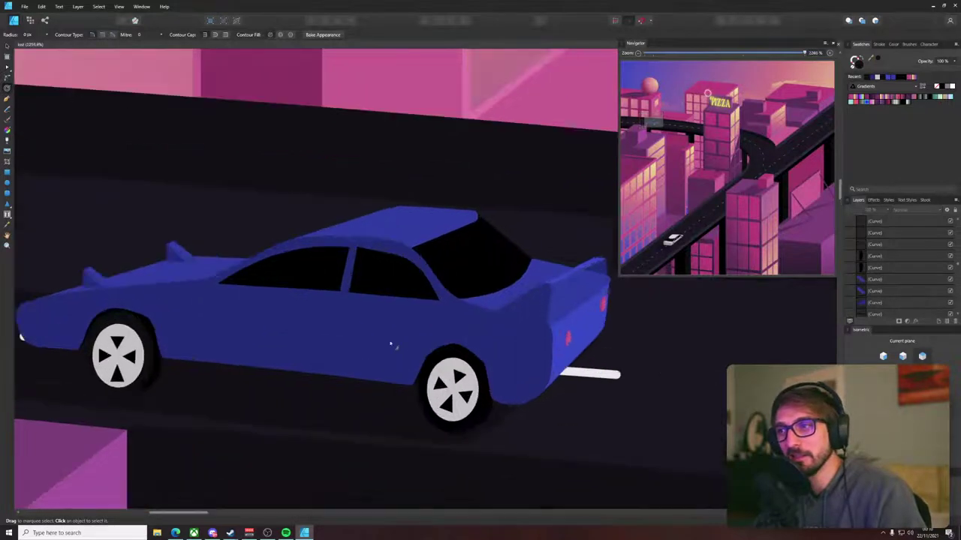
pyautogui.press('p')
pyautogui.click(340, 295)
pyautogui.moveTo(328, 377); pyautogui.dragTo(327, 441)
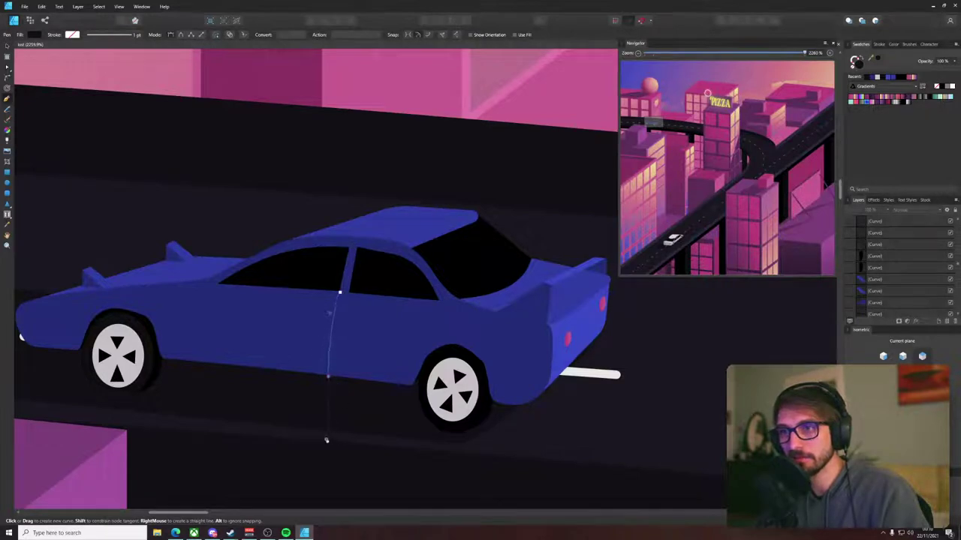
# - Turn the door seam into an unfilled black line with a stroke width of 0.1 pt
pyautogui.press('v')
pyautogui.click(880, 60)
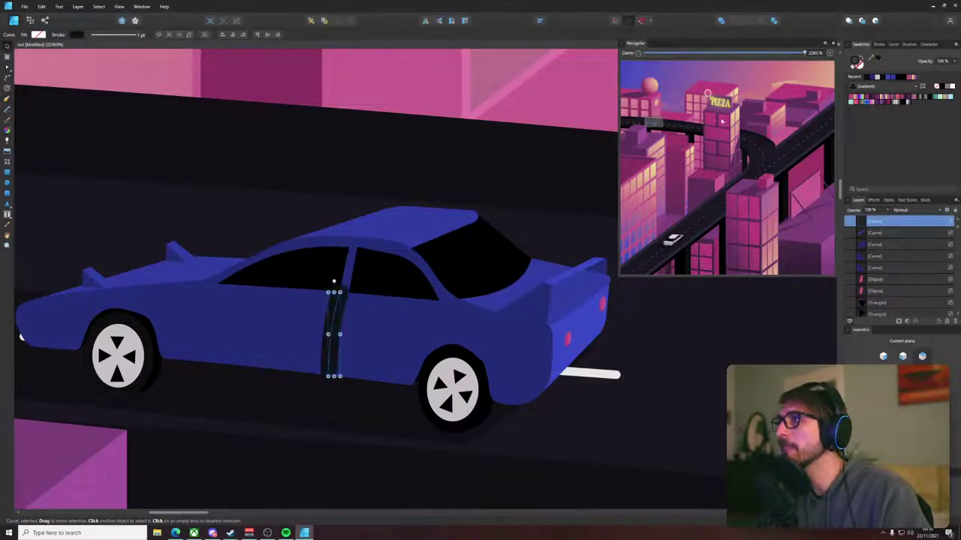
pyautogui.click(876, 44)
pyautogui.moveTo(876, 71); pyautogui.dragTo(867, 71)
pyautogui.scroll(3, 189, 342)
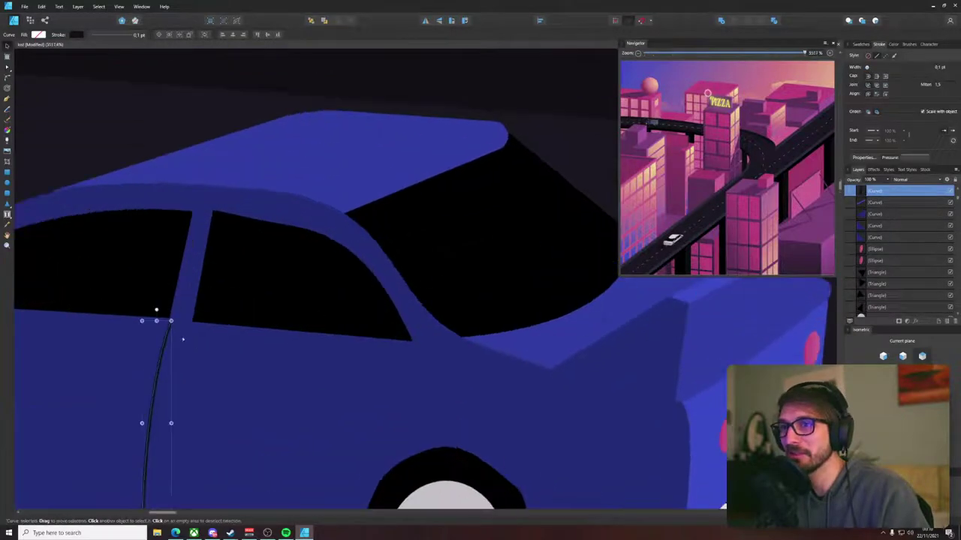
# - Extend the door seam's upper end along the window pillar to the roof edge
pyautogui.press('a')
pyautogui.moveTo(169, 318); pyautogui.dragTo(198, 187)
pyautogui.press('v')
pyautogui.scroll(-10, 156, 251)
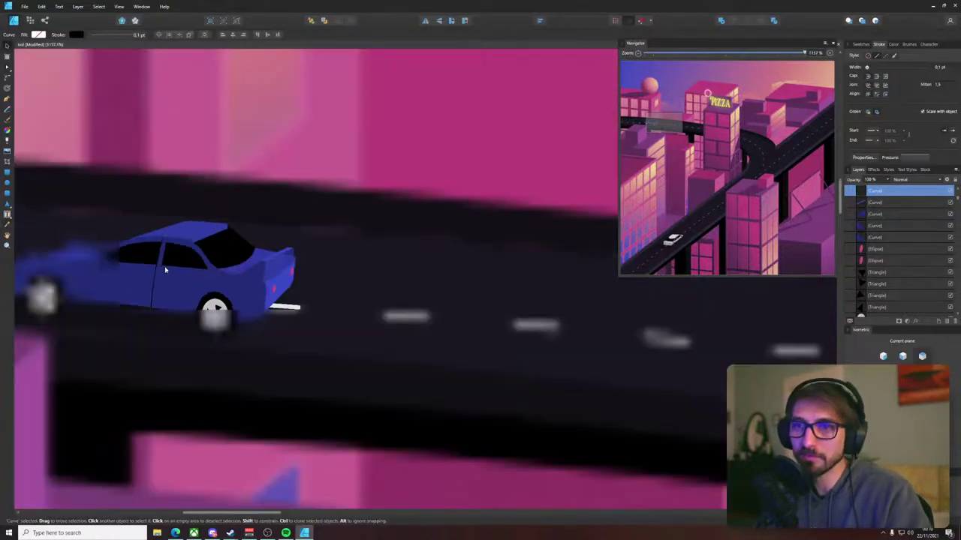
pyautogui.hotkey('ctrl', 'd')
pyautogui.scroll(10, 484, 248)
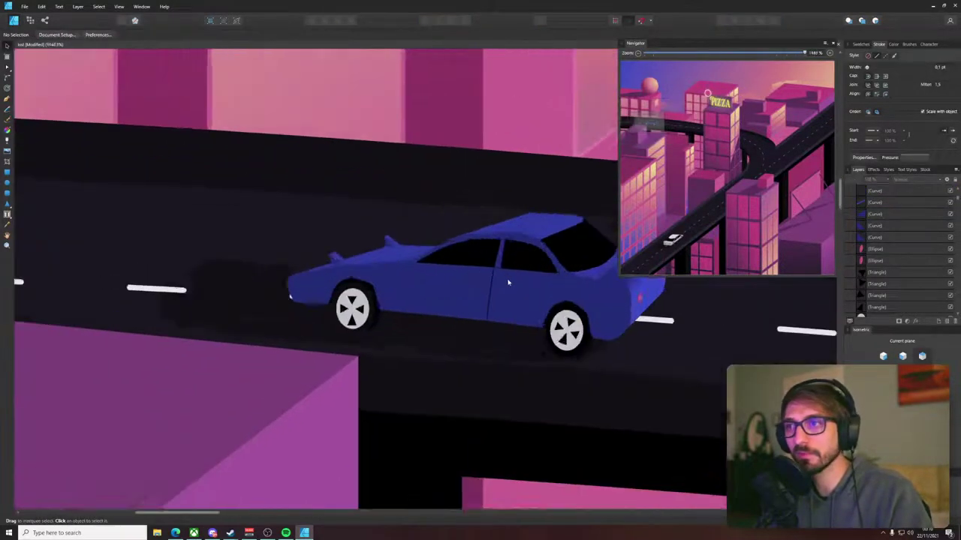
# - Lower the door seam's opacity to 24 %
pyautogui.click(484, 300)
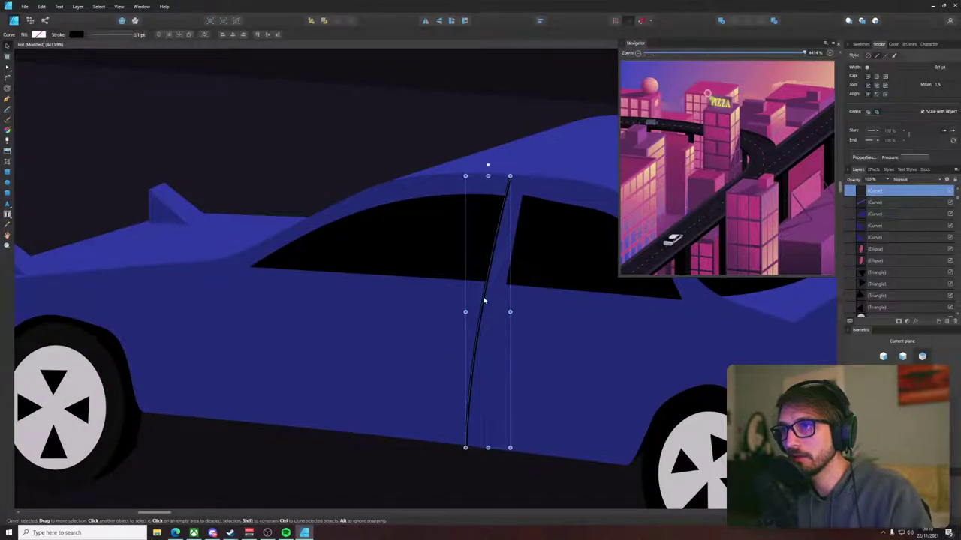
pyautogui.click(860, 43)
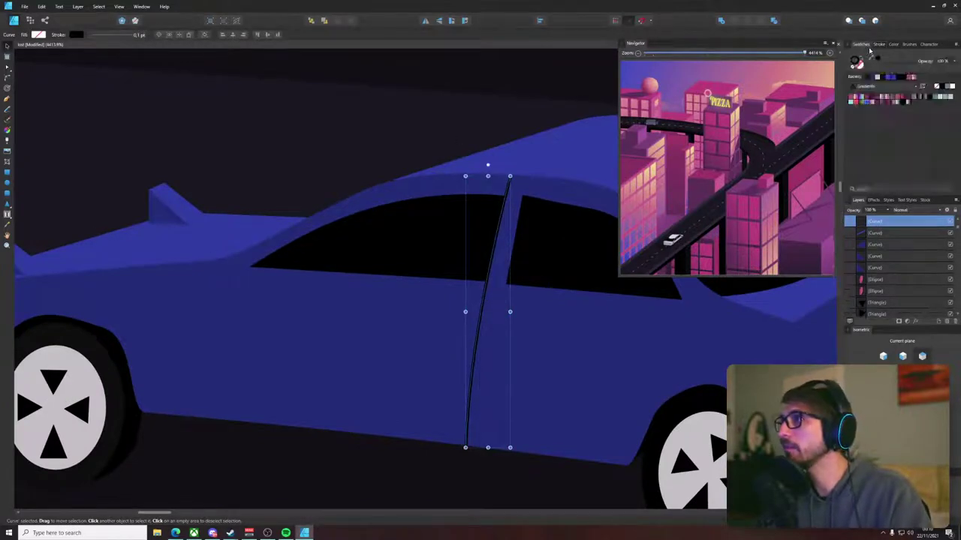
pyautogui.click(954, 62)
pyautogui.moveTo(952, 69); pyautogui.dragTo(917, 71)
pyautogui.click(634, 416)
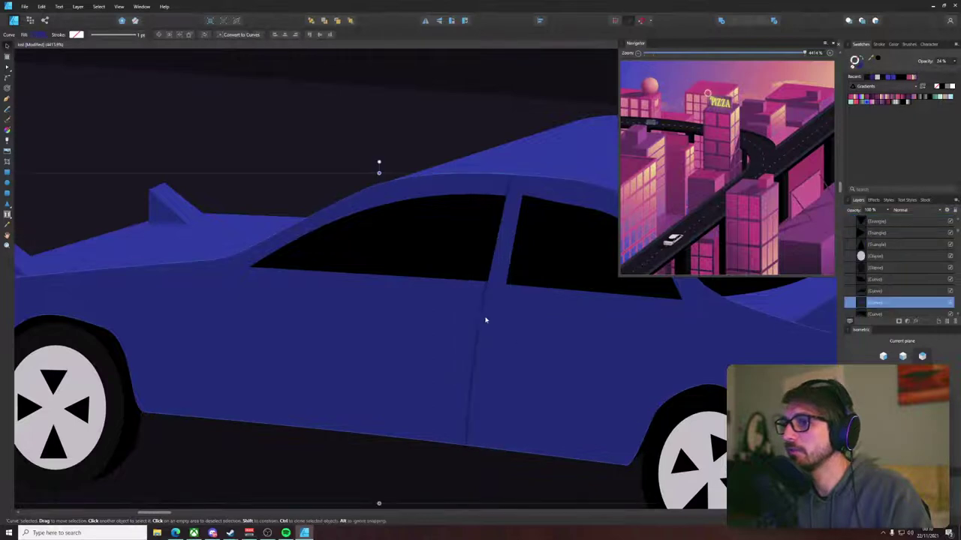
# - Copy the door seam to the door's front edge and trim it to end at the front window's lower front corner
pyautogui.moveTo(479, 326); pyautogui.dragTo(243, 299)
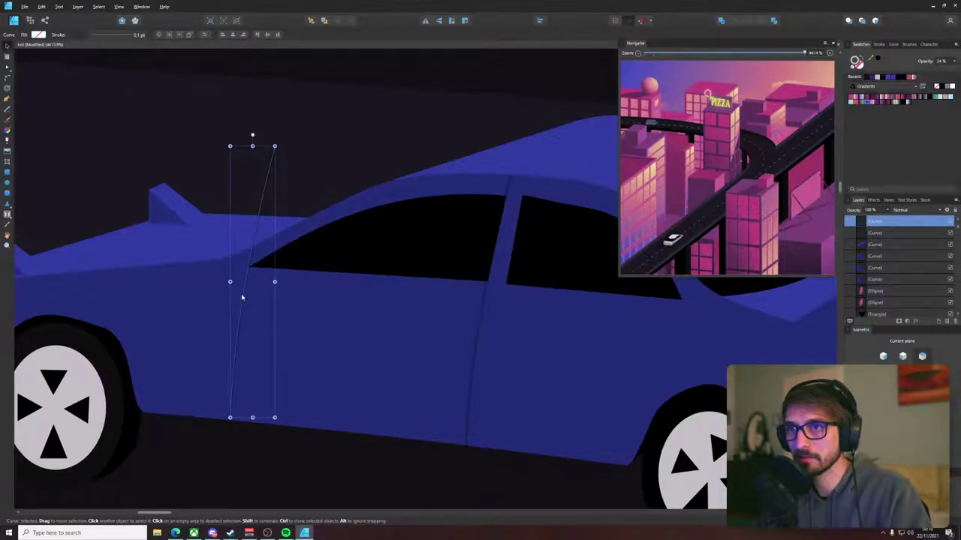
pyautogui.press('a')
pyautogui.click(233, 294)
pyautogui.moveTo(234, 294); pyautogui.dragTo(248, 268)
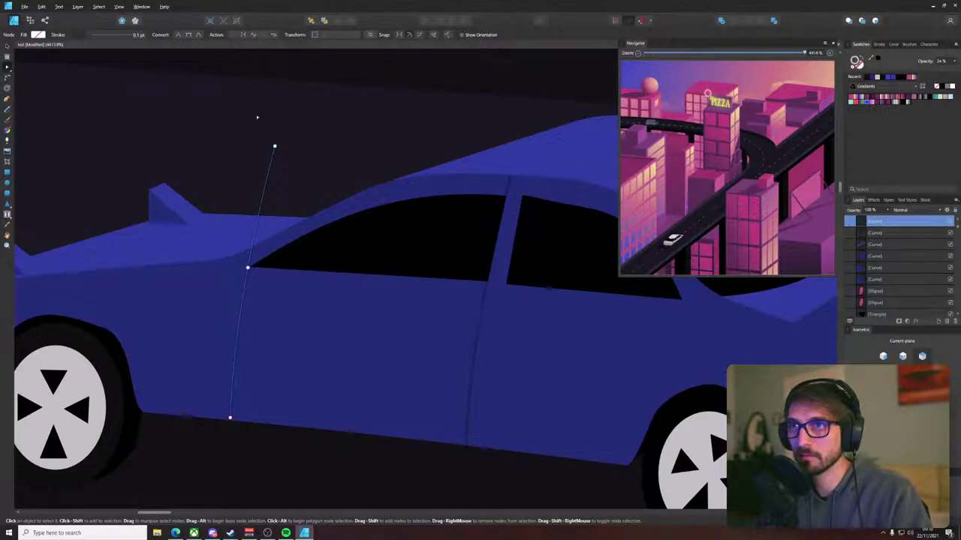
pyautogui.click(317, 154)
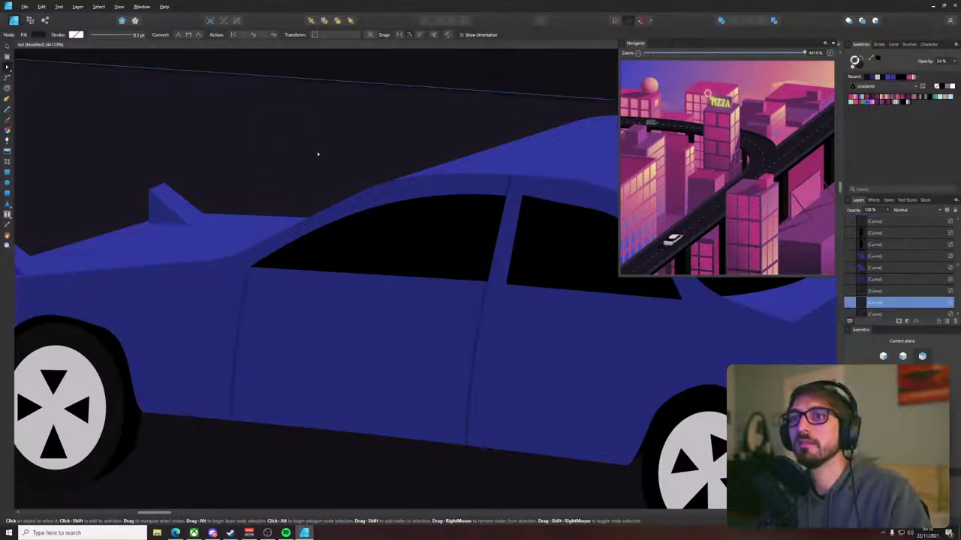
pyautogui.scroll(3, 277, 231)
pyautogui.click(223, 286)
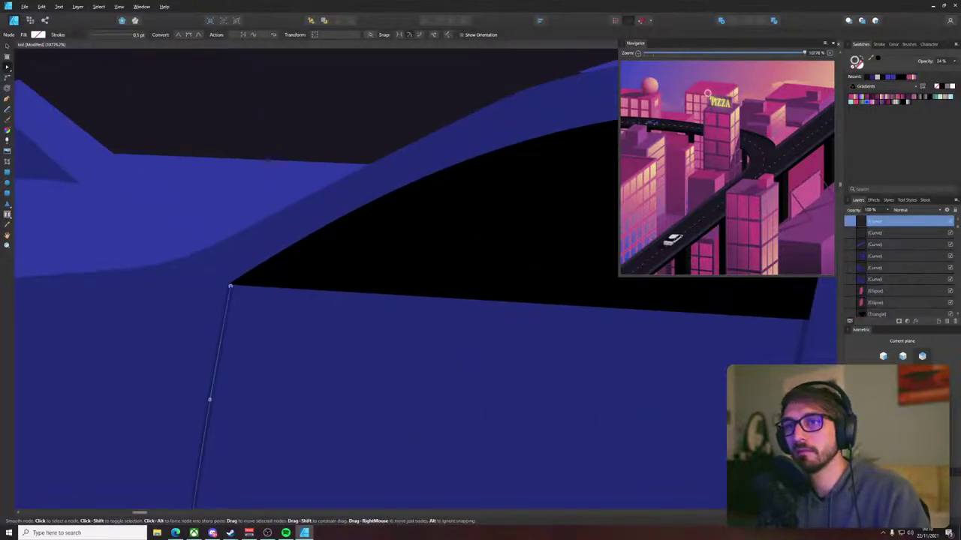
pyautogui.scroll(-9, 236, 291)
pyautogui.click(175, 268)
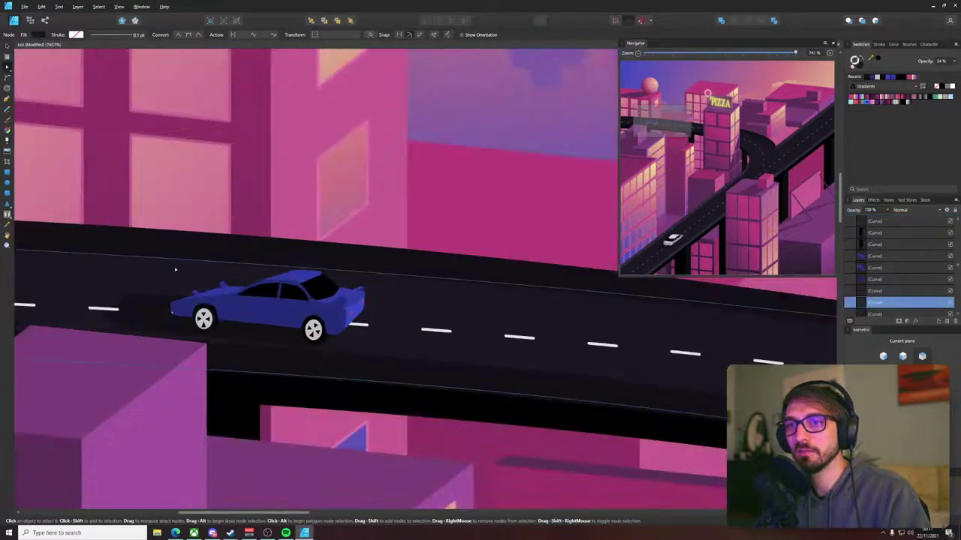
# - Examine how the blue car and its shadow sit on the elevated road, both close up and within the whole illustration
pyautogui.scroll(-3, 175, 268)
pyautogui.hscroll(-2, 83, 266)
pyautogui.click(65, 251)
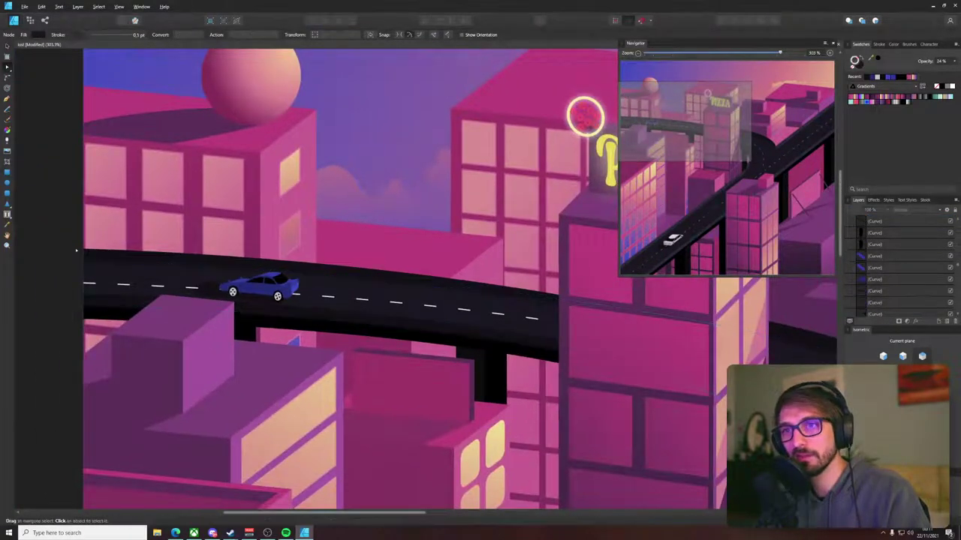
pyautogui.scroll(-2, 285, 300)
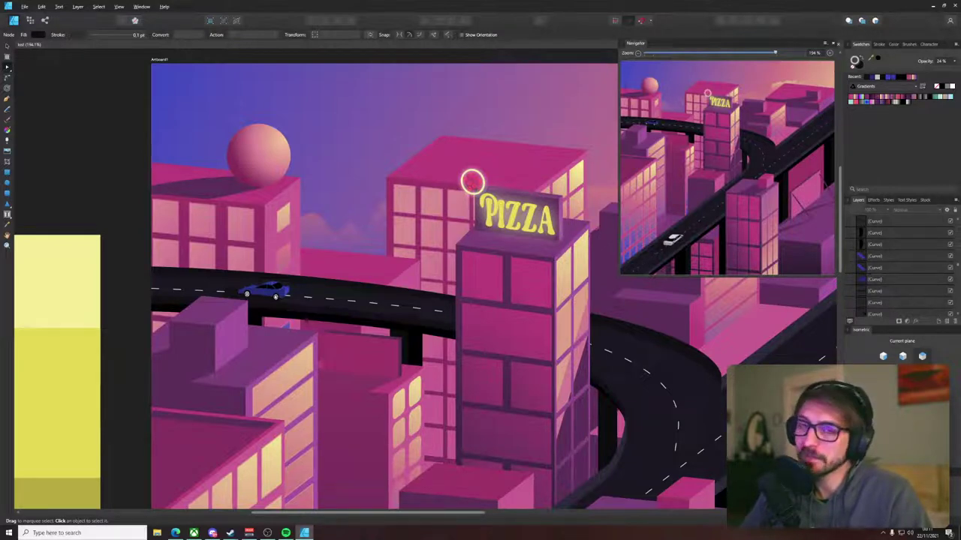
pyautogui.scroll(-2, 234, 302)
pyautogui.click(274, 304)
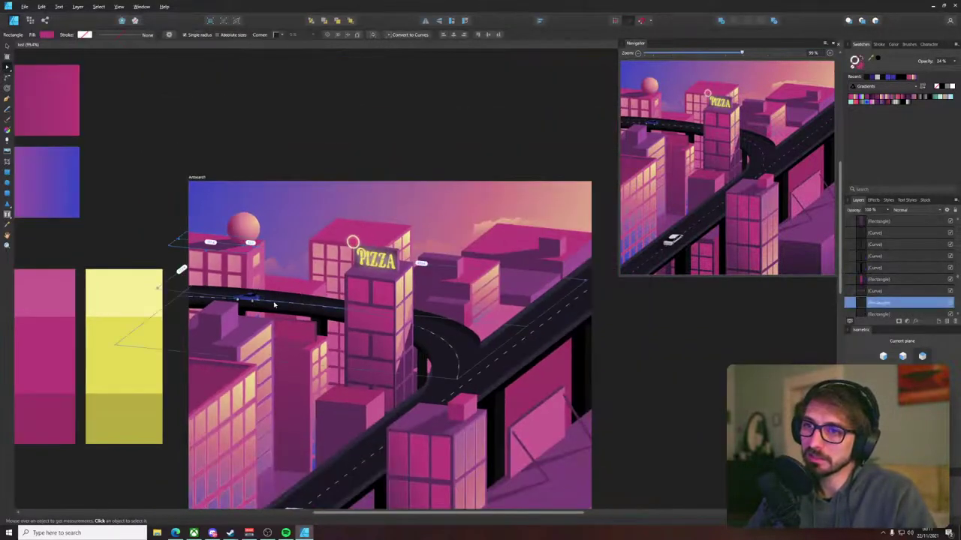
pyautogui.scroll(5, 262, 306)
pyautogui.scroll(1, 213, 278)
pyautogui.scroll(-2, 216, 277)
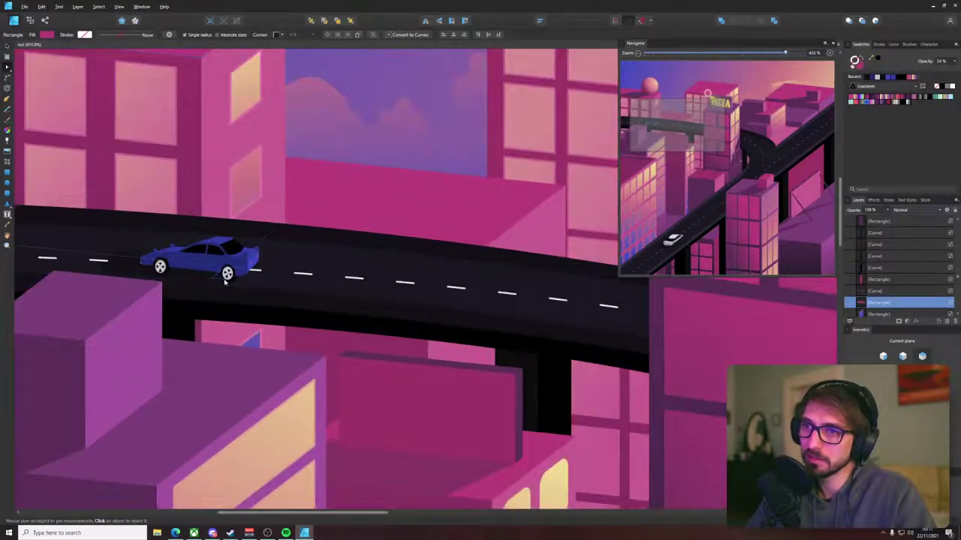
pyautogui.moveTo(227, 275); pyautogui.dragTo(394, 292)
pyautogui.click(71, 252)
# - Stretch the shadow's rounded near front corner farther forward along the road, in line with its near edge
pyautogui.scroll(4, 276, 278)
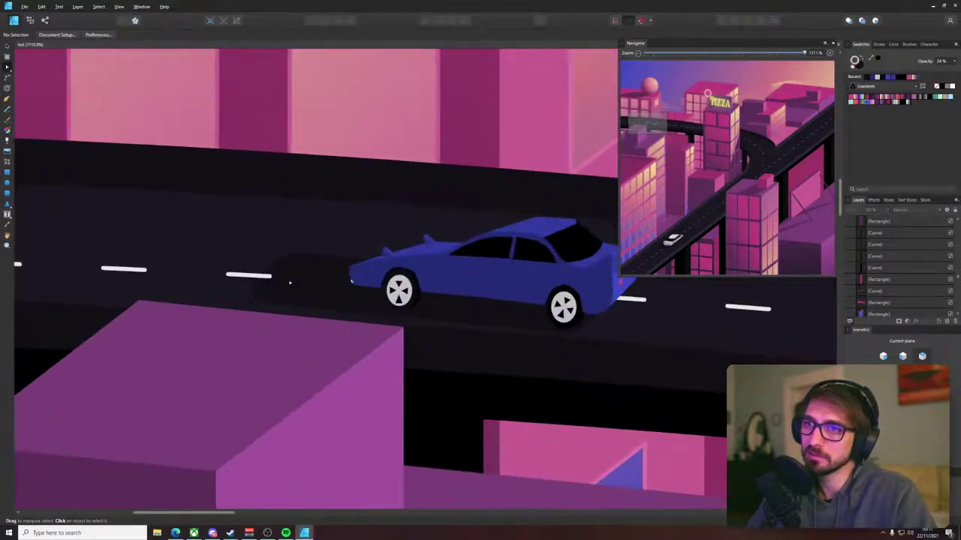
pyautogui.click(292, 280)
pyautogui.press('c')
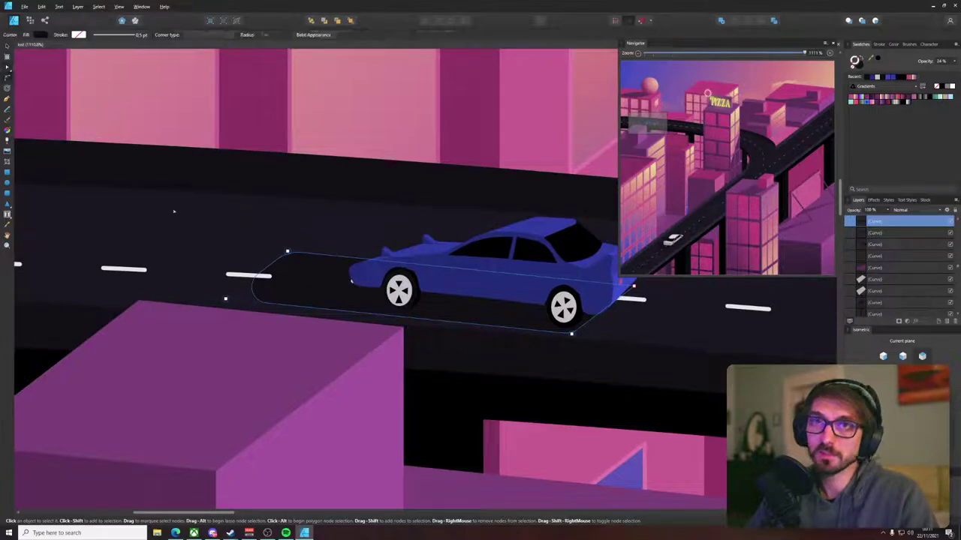
pyautogui.click(225, 300)
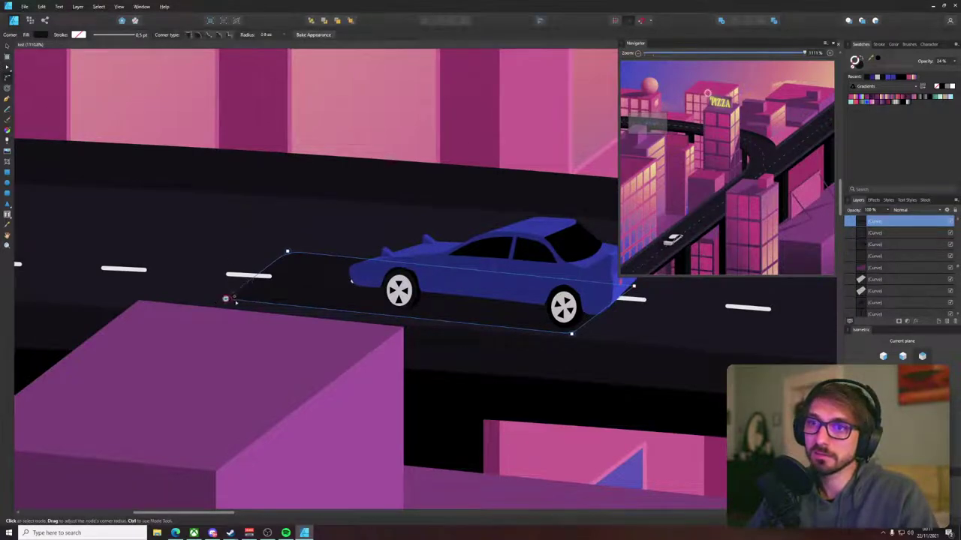
pyautogui.press('a')
pyautogui.moveTo(226, 300); pyautogui.dragTo(135, 288)
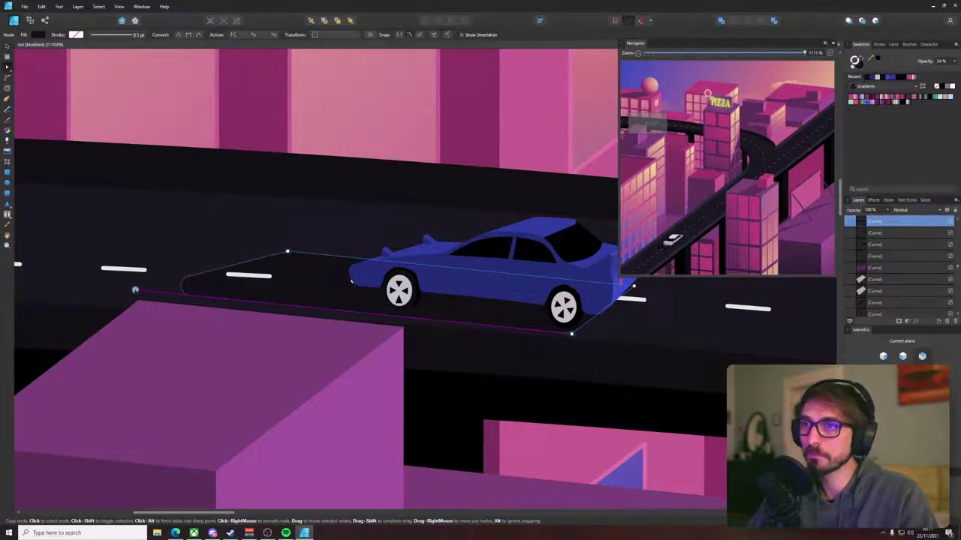
pyautogui.click(228, 248)
pyautogui.scroll(-7, 241, 255)
pyautogui.click(138, 204)
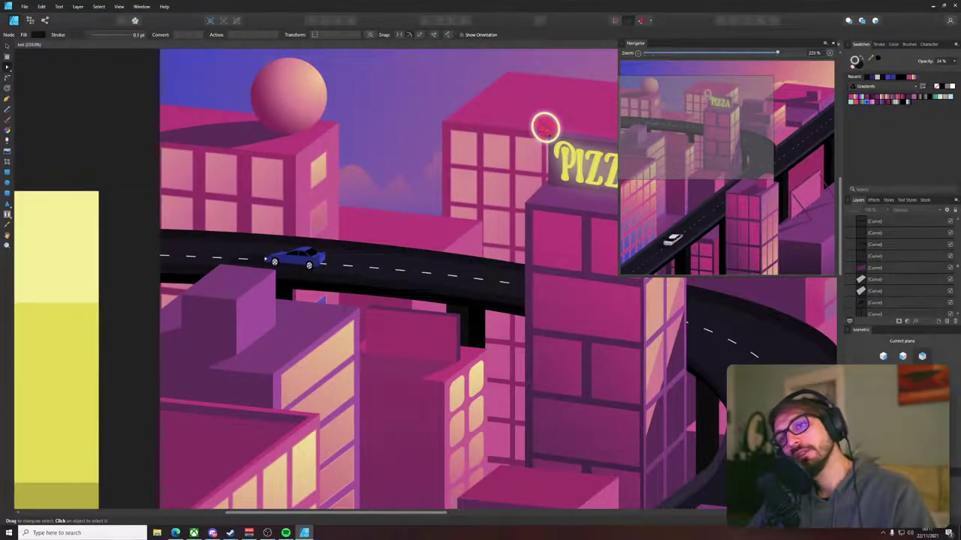
pyautogui.scroll(-5, 545, 127)
pyautogui.scroll(1, 362, 117)
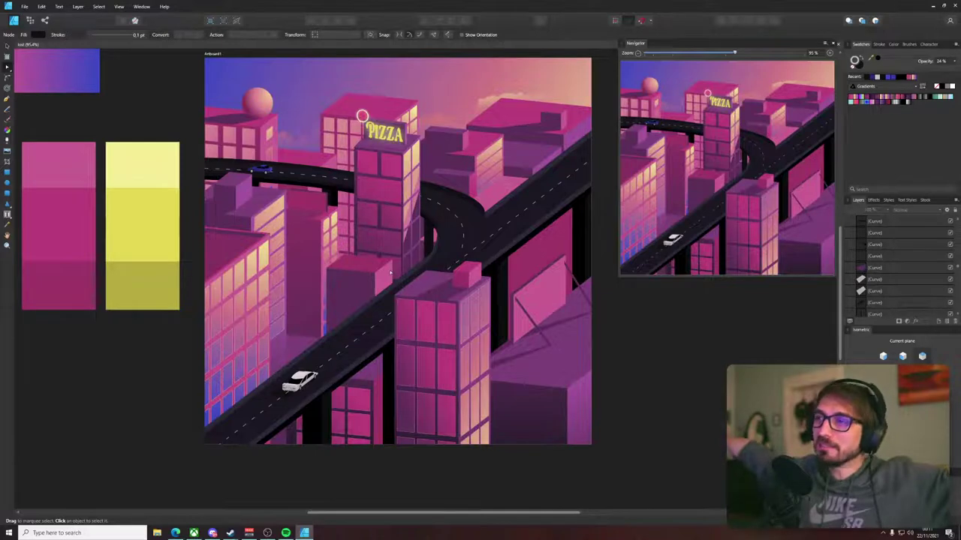
pyautogui.moveTo(323, 208); pyautogui.dragTo(267, 229)
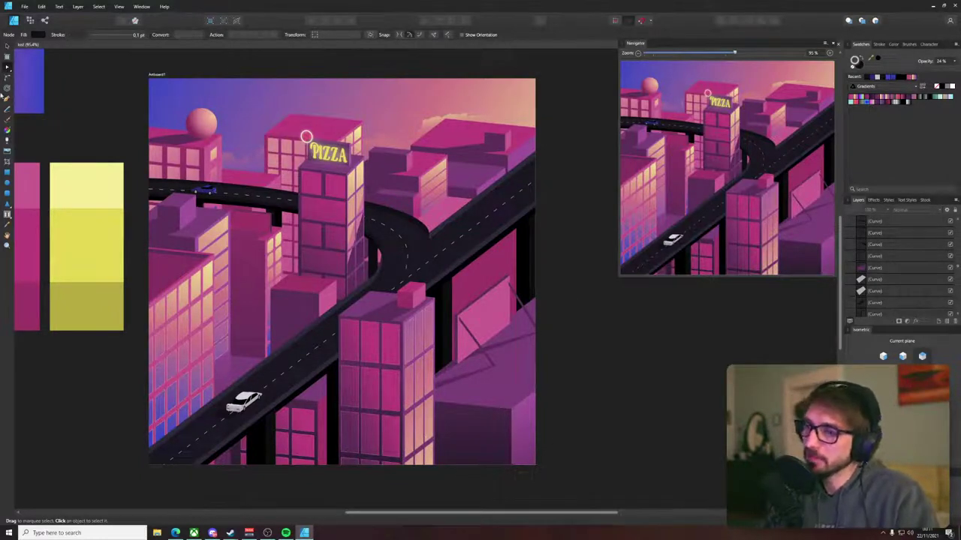
pyautogui.click(7, 48)
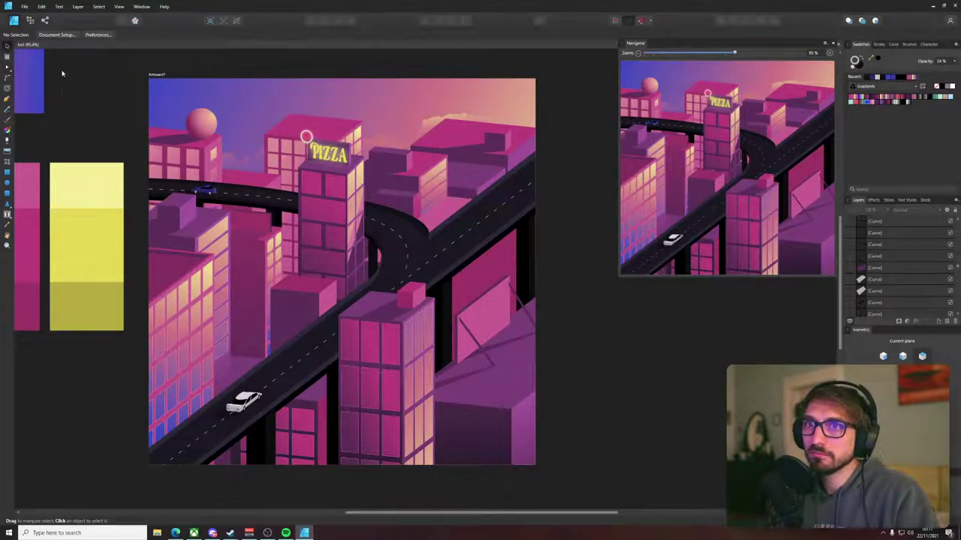
pyautogui.moveTo(109, 174); pyautogui.dragTo(102, 188)
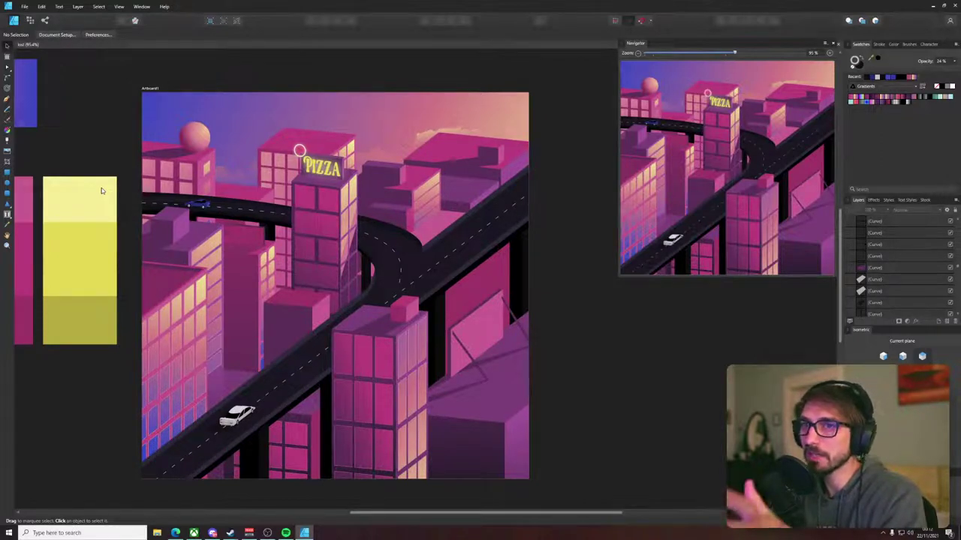
pyautogui.scroll(3, 139, 168)
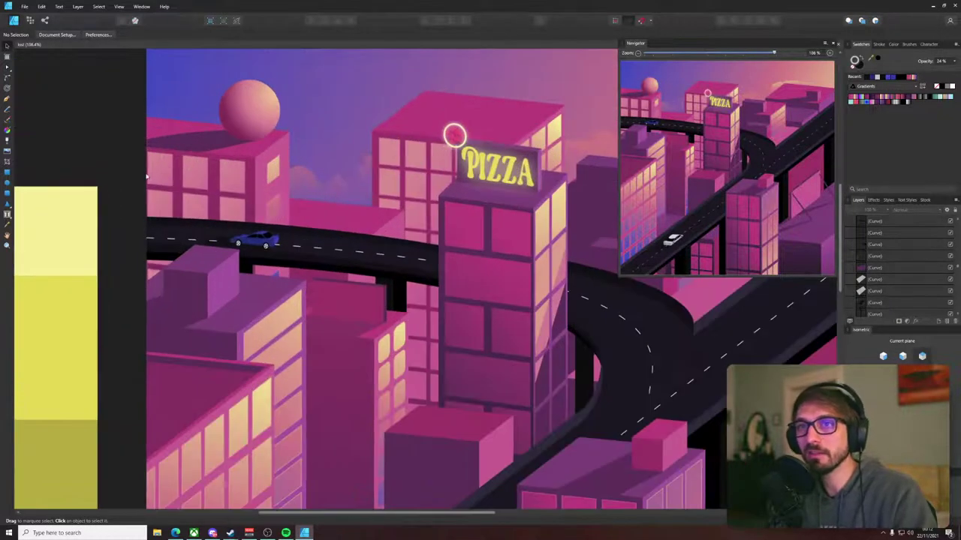
# - Group all parts of the blue car together with its ground shadow
pyautogui.scroll(-3, 162, 187)
pyautogui.moveTo(310, 272); pyautogui.dragTo(286, 255)
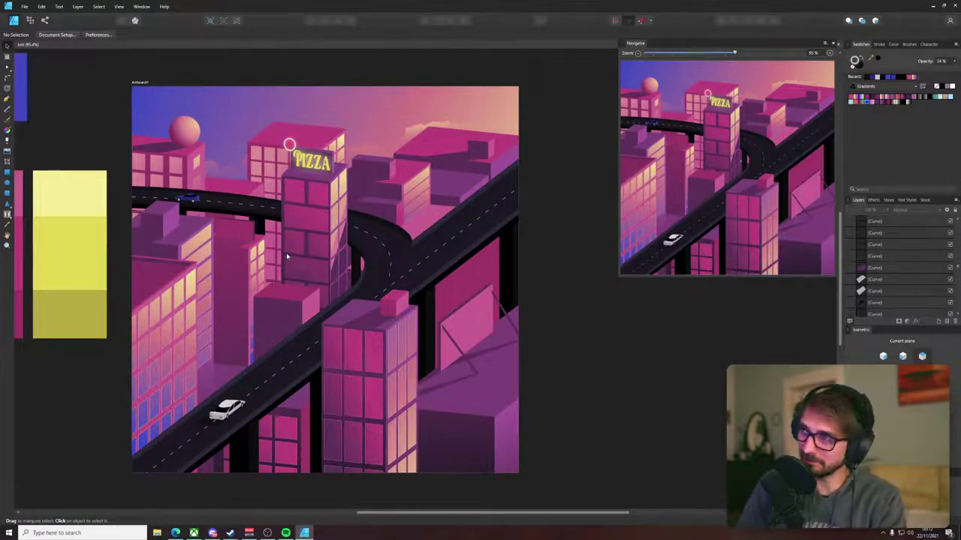
pyautogui.scroll(3, 124, 178)
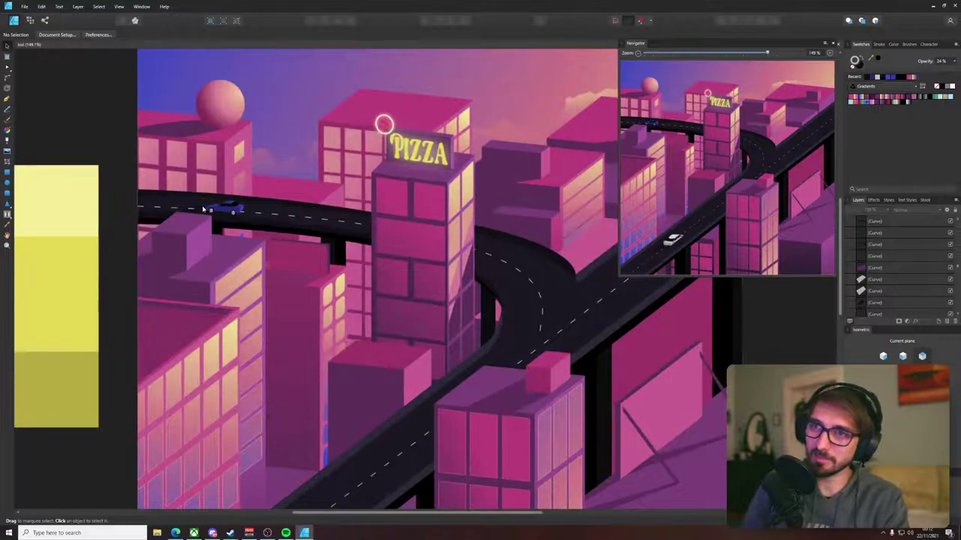
pyautogui.moveTo(111, 158); pyautogui.dragTo(255, 220)
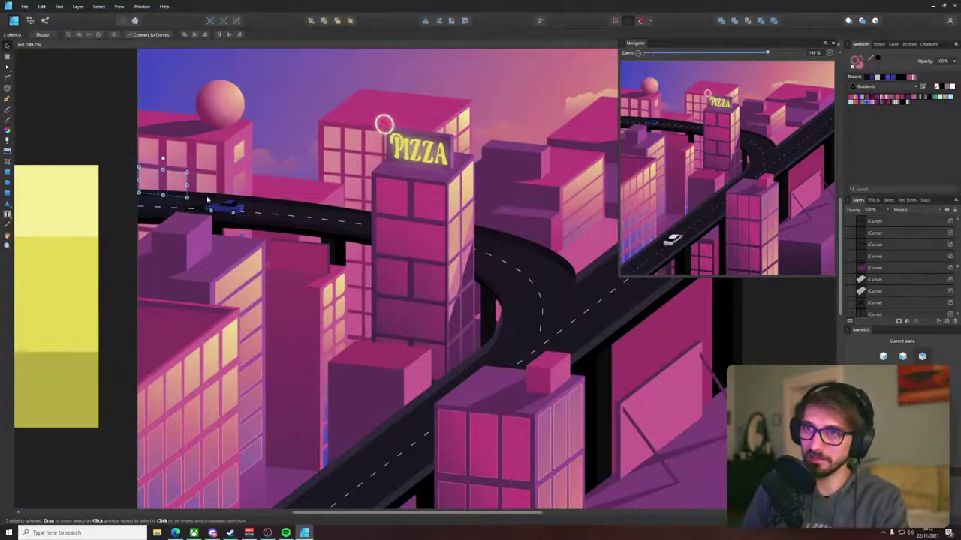
pyautogui.scroll(3, 256, 178)
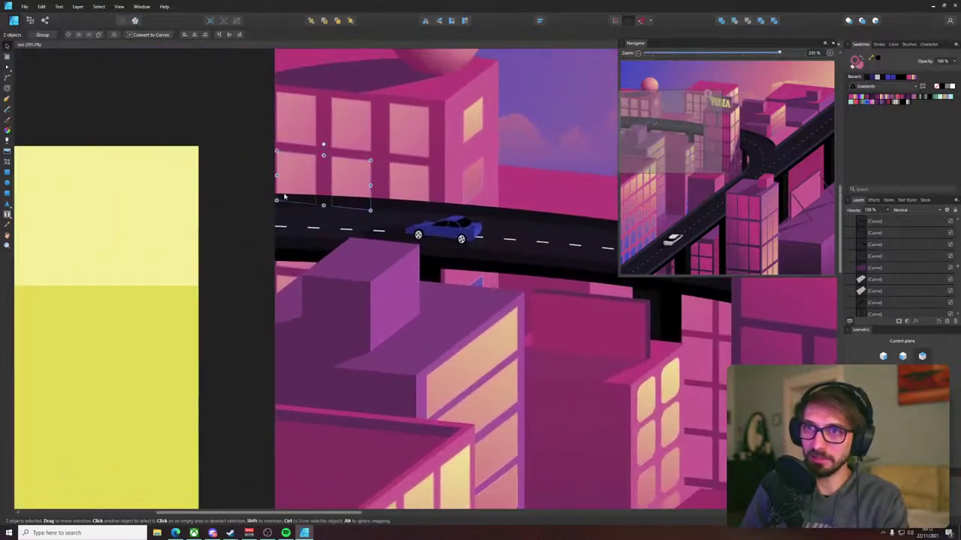
pyautogui.moveTo(193, 204)
pyautogui.mouseDown()
pyautogui.moveTo(489, 235)
pyautogui.moveTo(436, 235)
pyautogui.mouseUp()
pyautogui.hotkey('ctrl', 'z')
pyautogui.click(251, 173)
pyautogui.moveTo(224, 170)
pyautogui.mouseDown()
pyautogui.moveTo(463, 224)
pyautogui.moveTo(491, 248)
pyautogui.mouseUp()
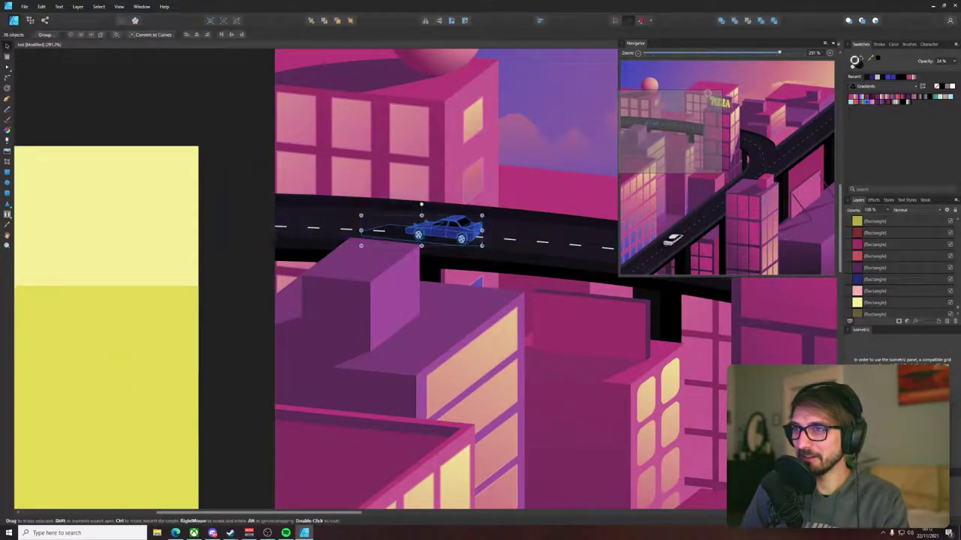
pyautogui.hotkey('ctrl', 'g')
# - Enlarge the grouped blue car and shadow slightly, and place the shadow outside the group beneath the road's lane markings
pyautogui.scroll(-5, 441, 232)
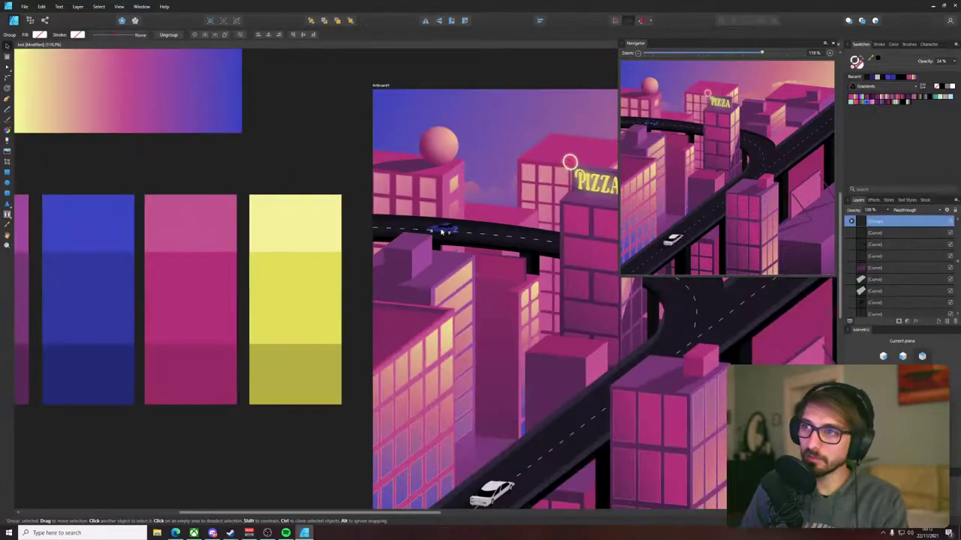
pyautogui.scroll(5, 441, 231)
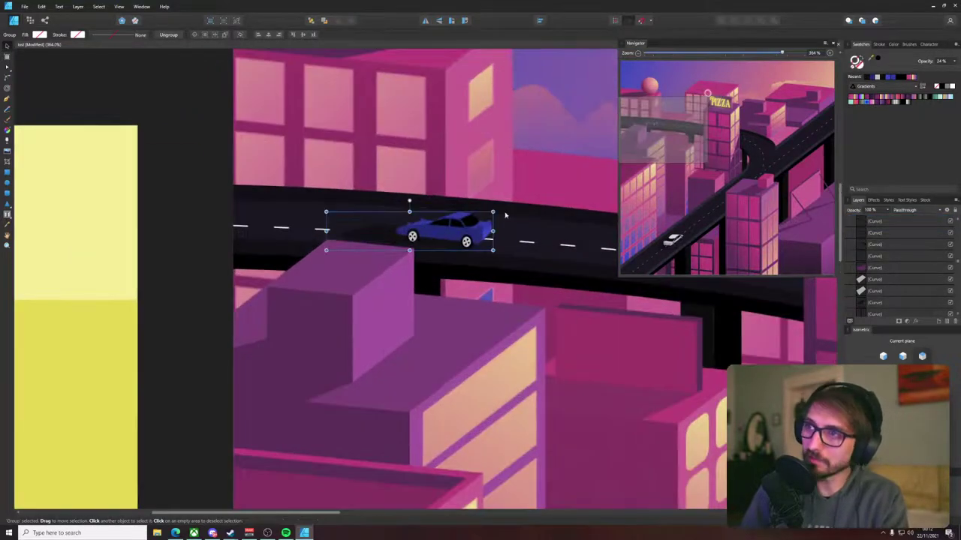
pyautogui.moveTo(496, 212); pyautogui.dragTo(525, 204)
pyautogui.moveTo(407, 228); pyautogui.dragTo(402, 231)
pyautogui.doubleClick(389, 237)
pyautogui.press('Delete')
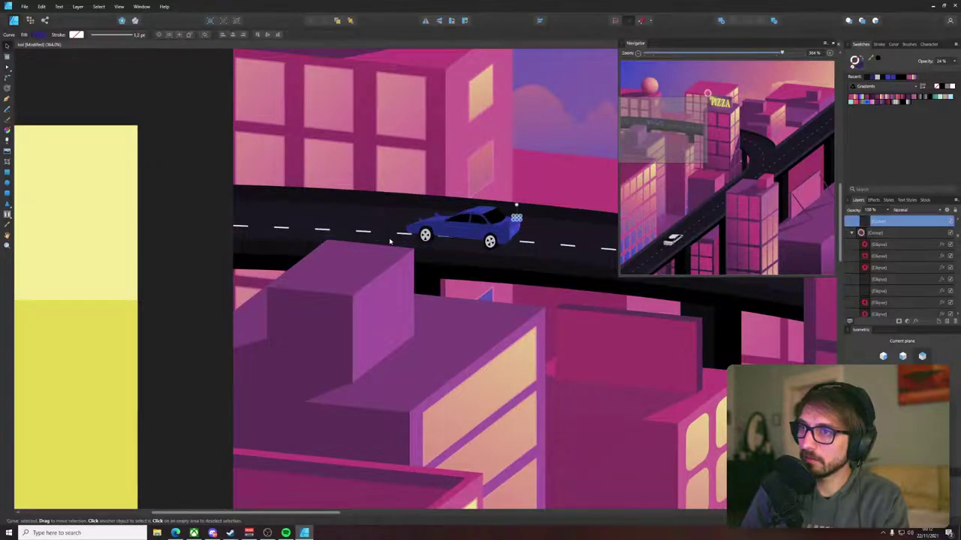
pyautogui.click(390, 241)
pyautogui.scroll(-3, 390, 242)
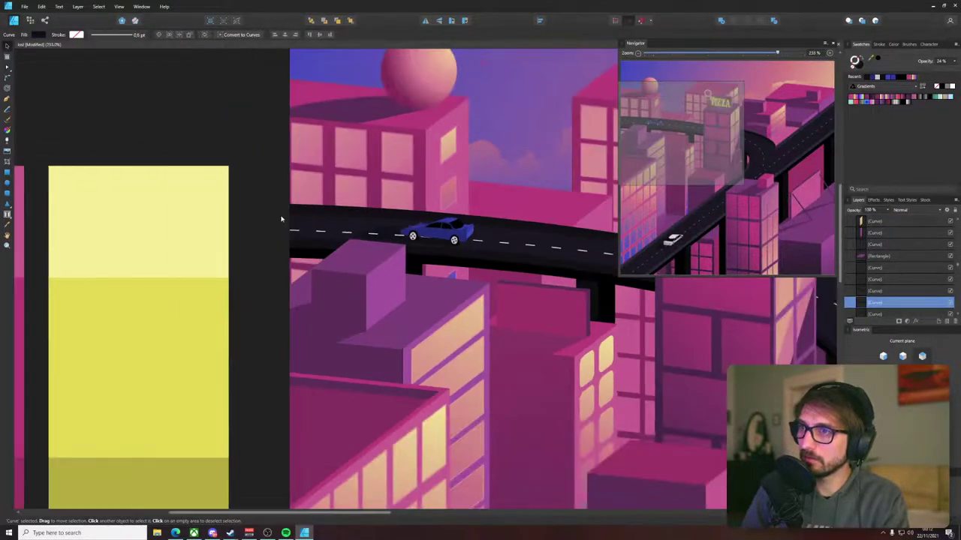
pyautogui.click(268, 215)
# - Nudge the blue car and its shadow slightly toward the near side of the elevated road and save the document
pyautogui.scroll(-5, 270, 215)
pyautogui.scroll(4, 560, 247)
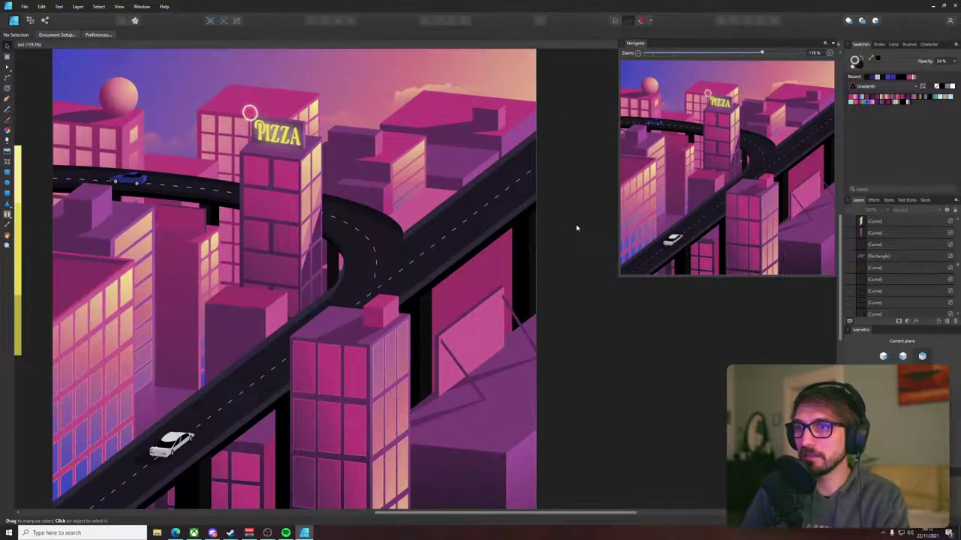
pyautogui.scroll(-2, 575, 228)
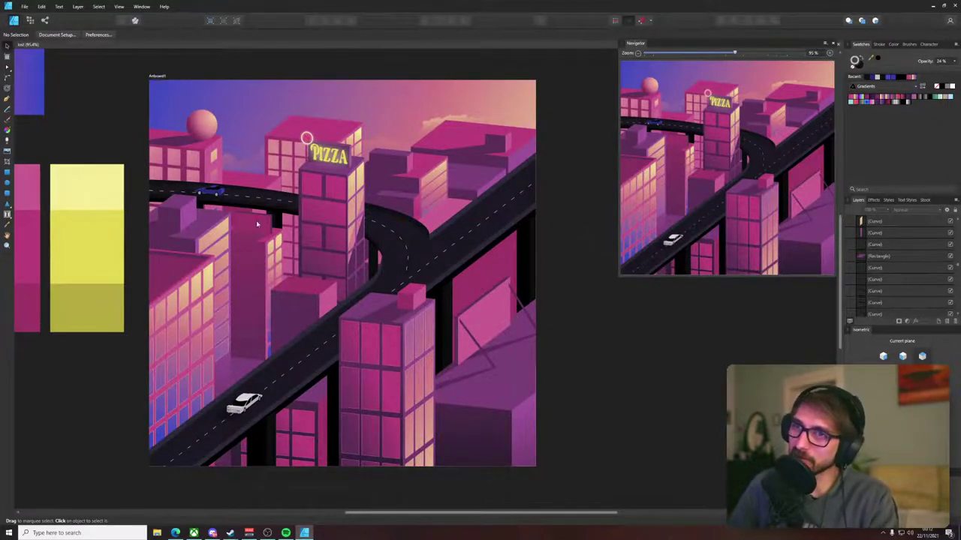
pyautogui.scroll(6, 226, 213)
pyautogui.click(173, 134)
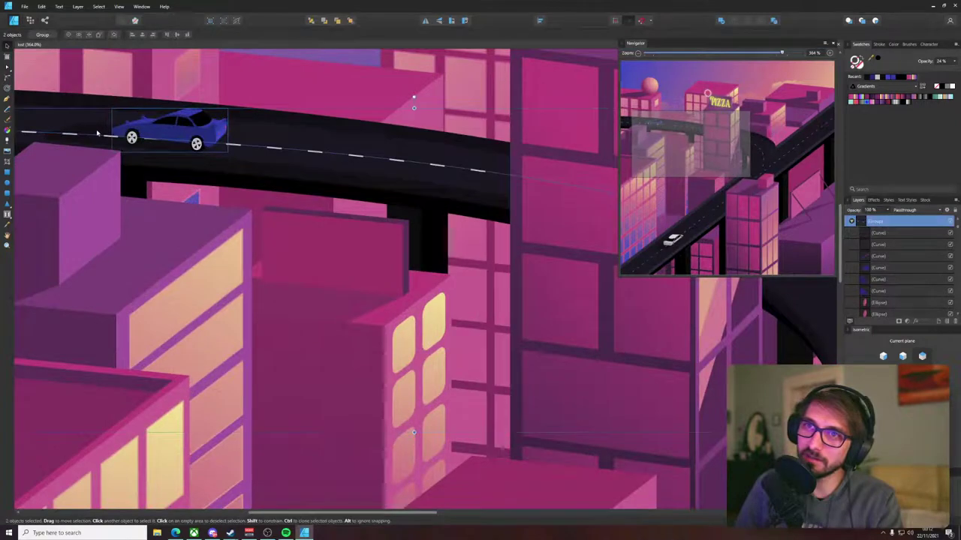
pyautogui.doubleClick(153, 130)
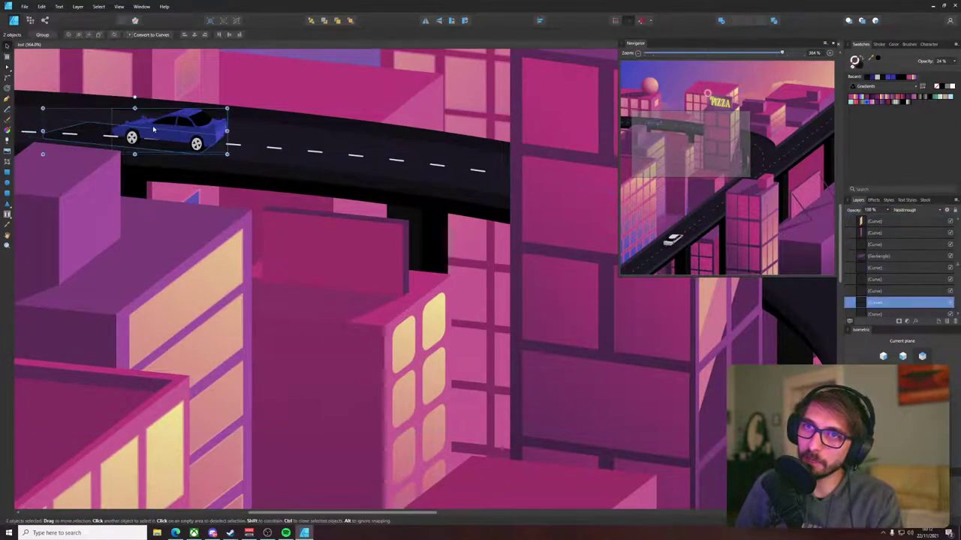
pyautogui.scroll(-6, 153, 130)
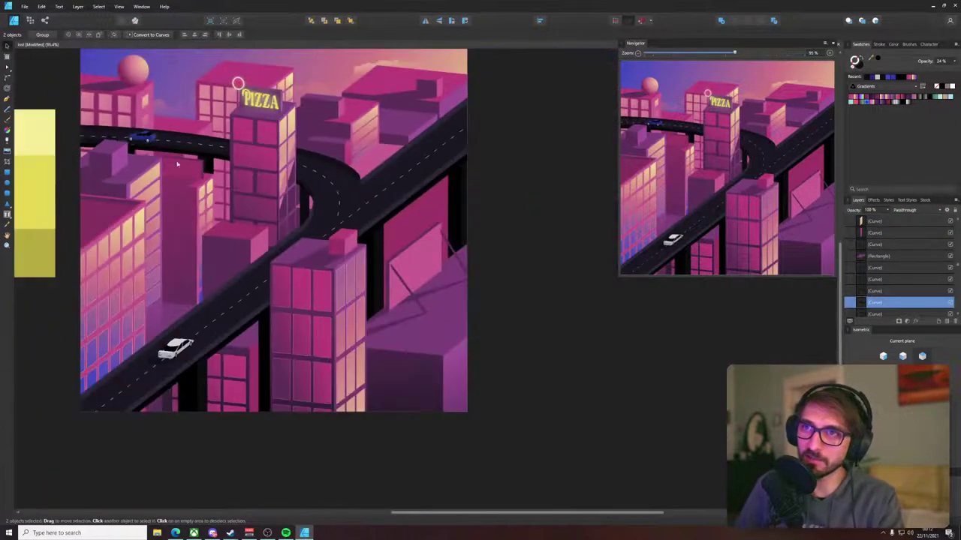
pyautogui.click(487, 211)
pyautogui.moveTo(493, 208); pyautogui.dragTo(522, 253)
pyautogui.hotkey('ctrl', 's')
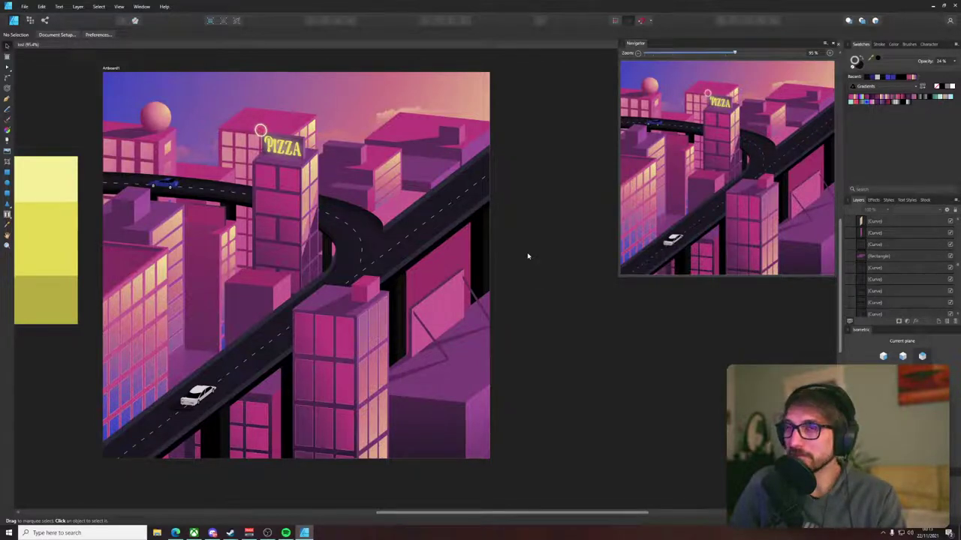
# - Shear the blue car group vertically so its rear end rises slightly relative to its front
pyautogui.scroll(5, 165, 180)
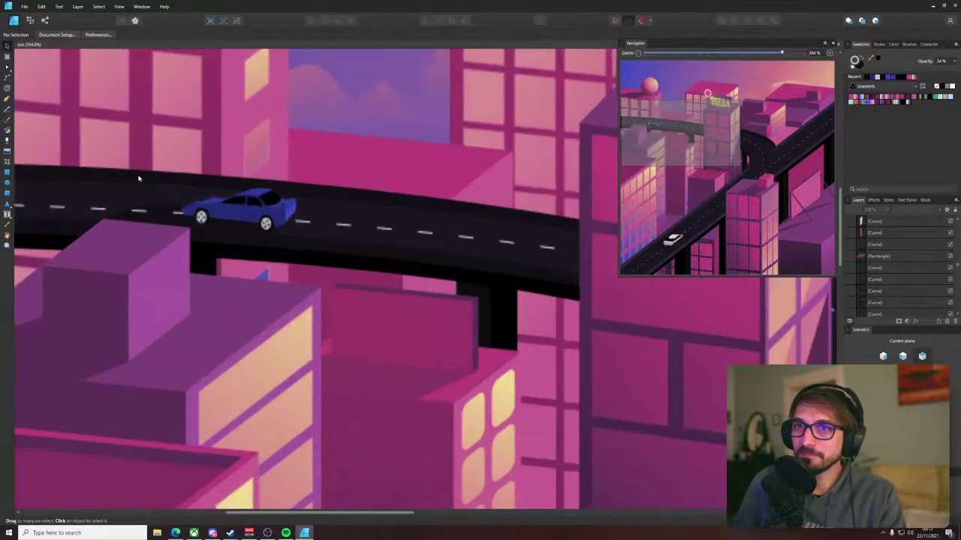
pyautogui.click(229, 204)
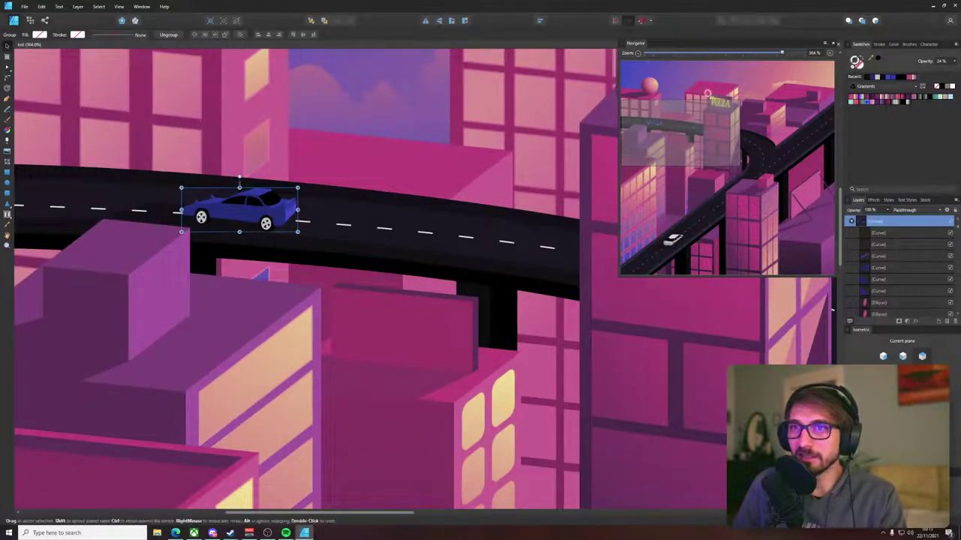
pyautogui.moveTo(239, 182); pyautogui.dragTo(262, 178)
pyautogui.hotkey('ctrl', 'z')
pyautogui.moveTo(303, 209); pyautogui.dragTo(274, 212)
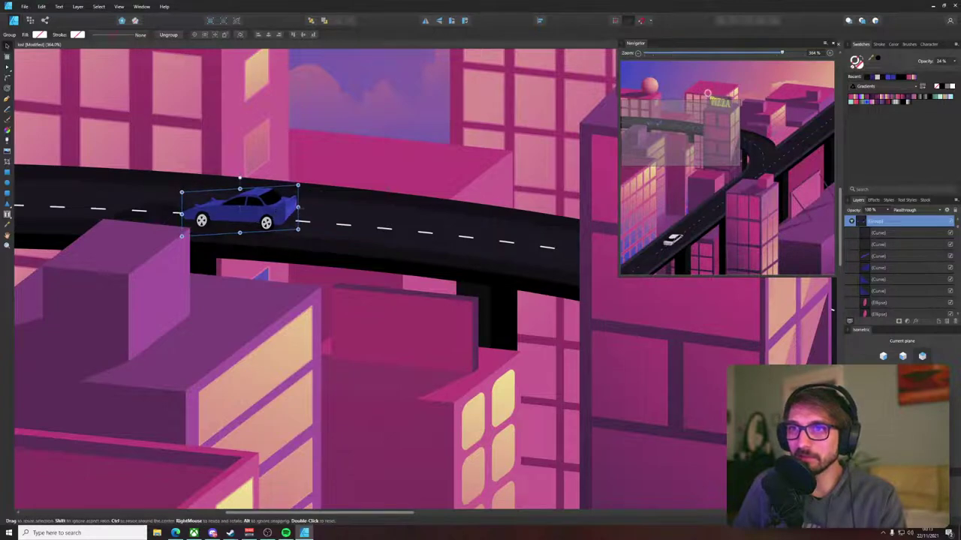
pyautogui.moveTo(301, 209); pyautogui.dragTo(302, 212)
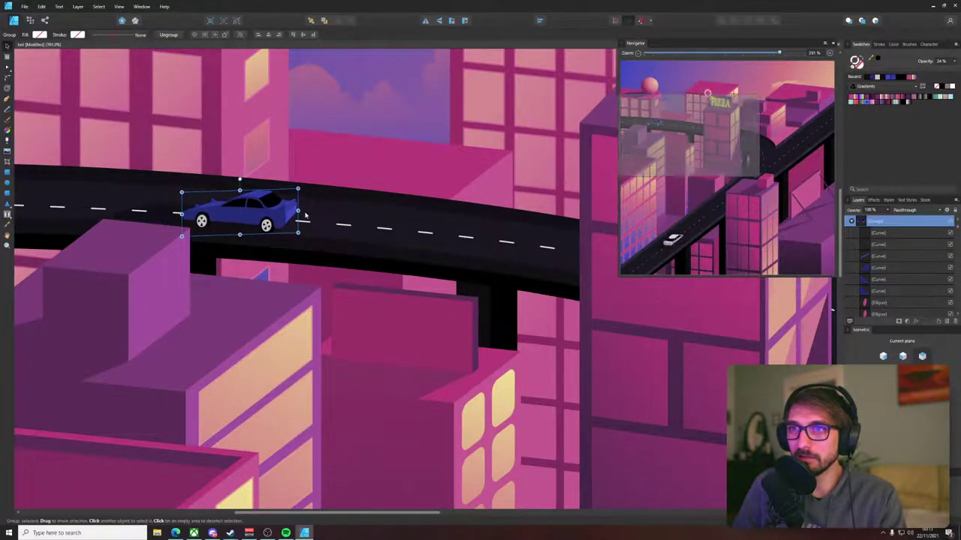
# - Examine the sheared blue car's angle on the elevated road, both close up and within the whole illustration
pyautogui.scroll(-5, 306, 213)
pyautogui.click(160, 142)
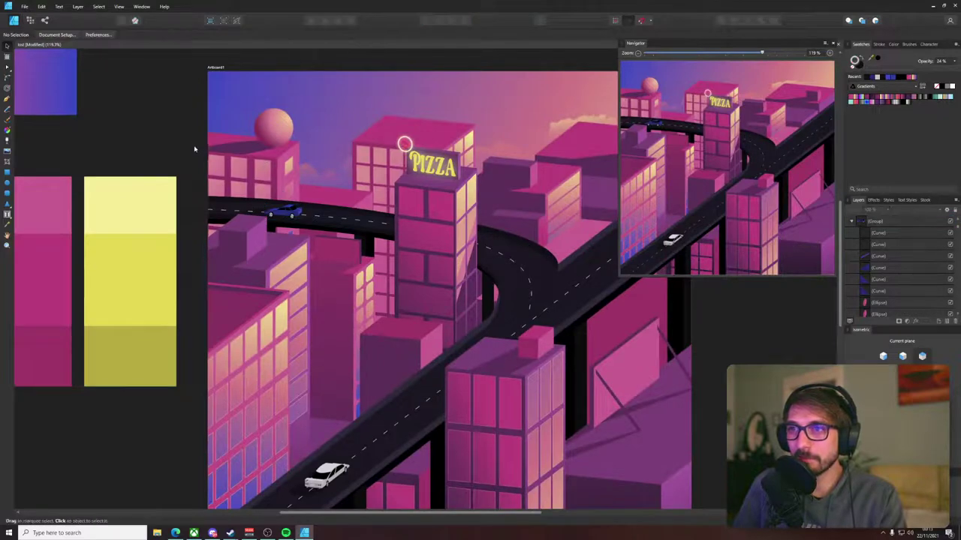
pyautogui.hscroll(5, 190, 151)
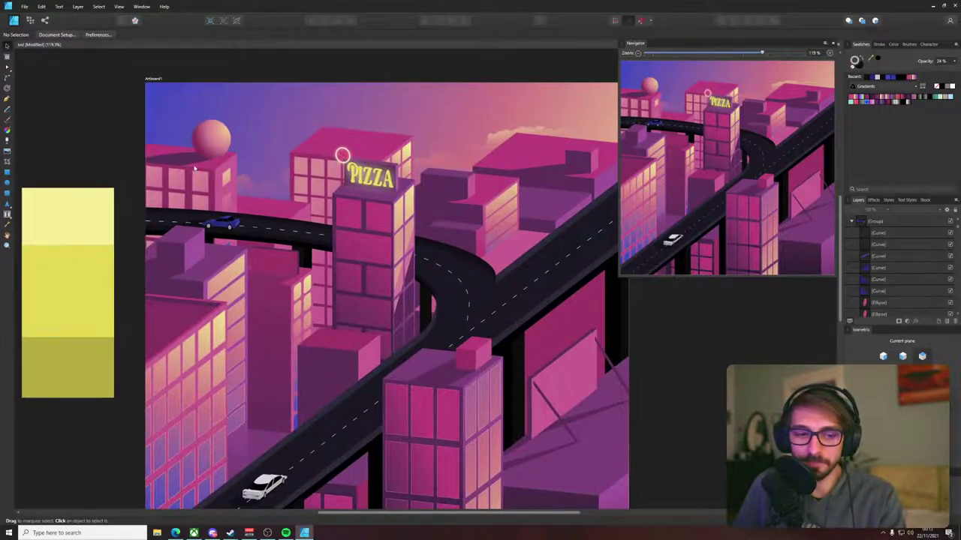
pyautogui.scroll(-3, 172, 146)
pyautogui.hscroll(2, 172, 146)
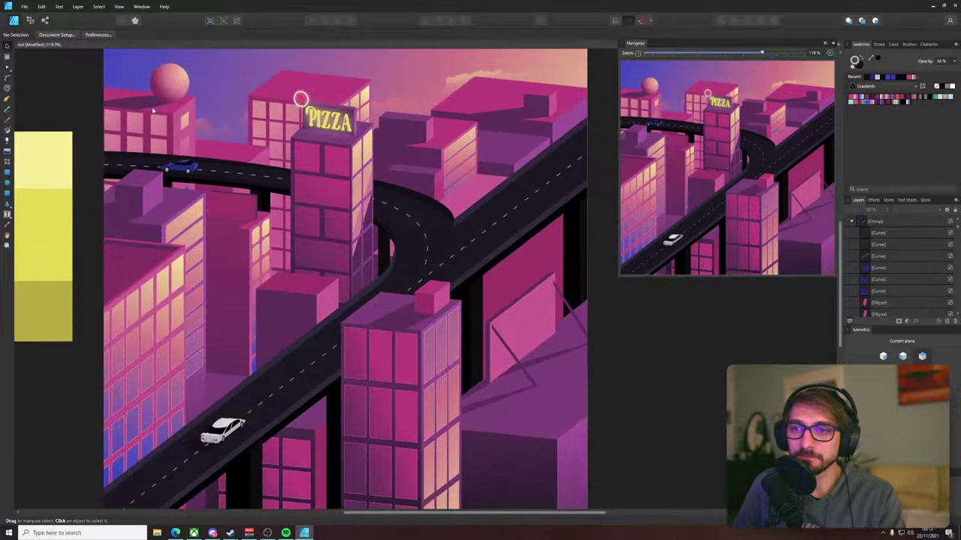
pyautogui.scroll(5, 230, 442)
pyautogui.scroll(-10, 231, 408)
pyautogui.scroll(6, 199, 291)
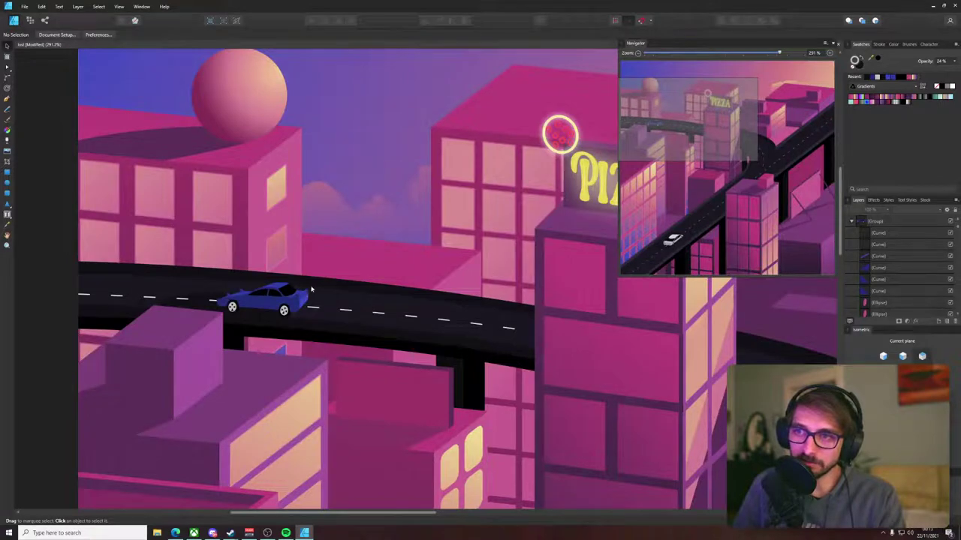
pyautogui.scroll(6, 314, 289)
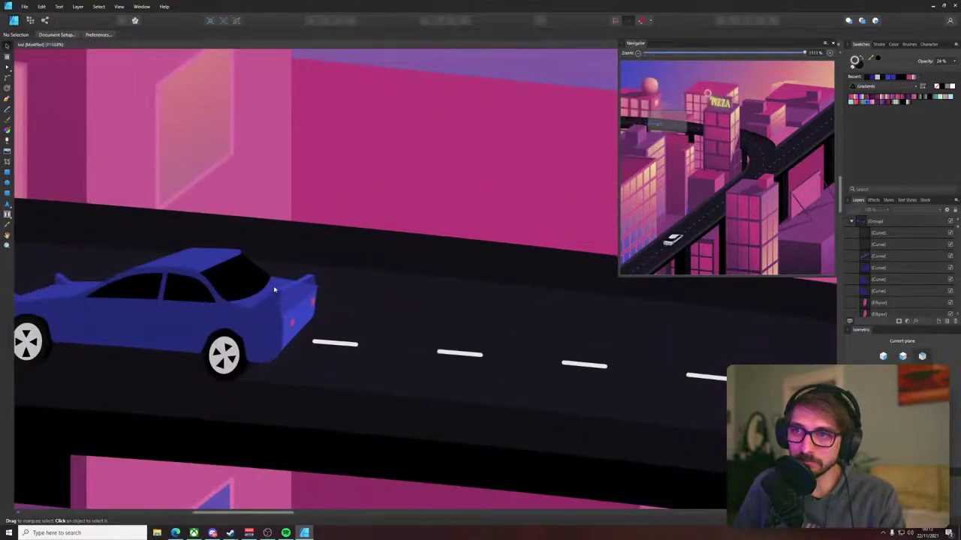
pyautogui.moveTo(303, 300); pyautogui.dragTo(368, 301)
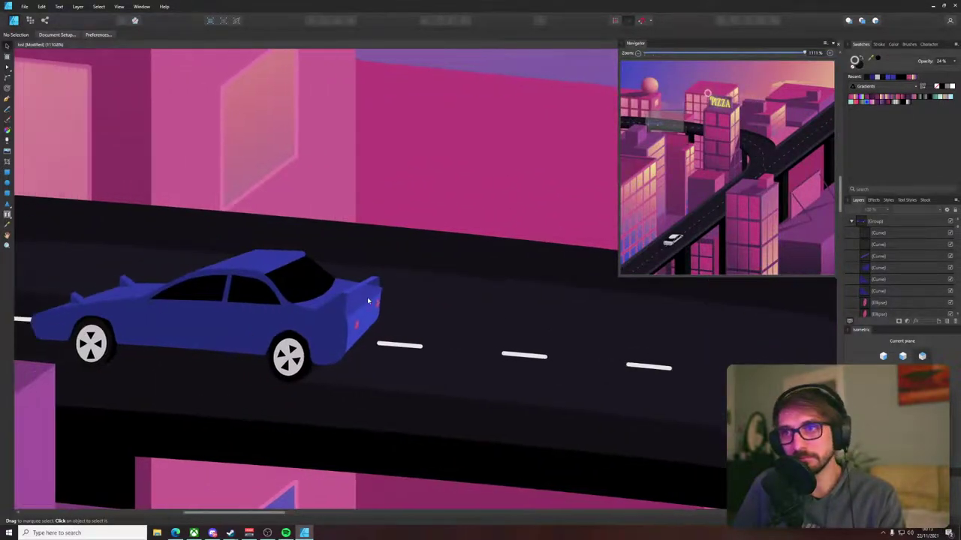
pyautogui.scroll(-15, 367, 300)
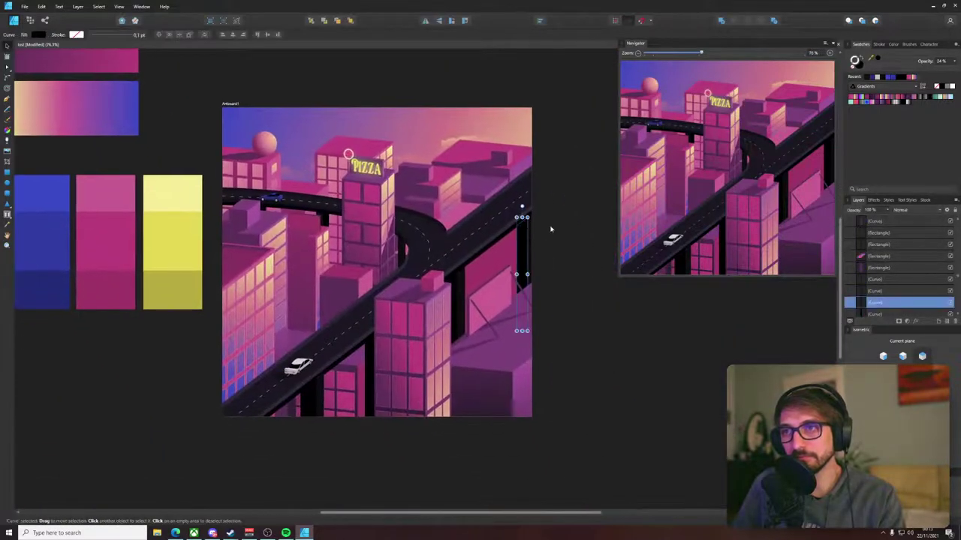
pyautogui.click(550, 229)
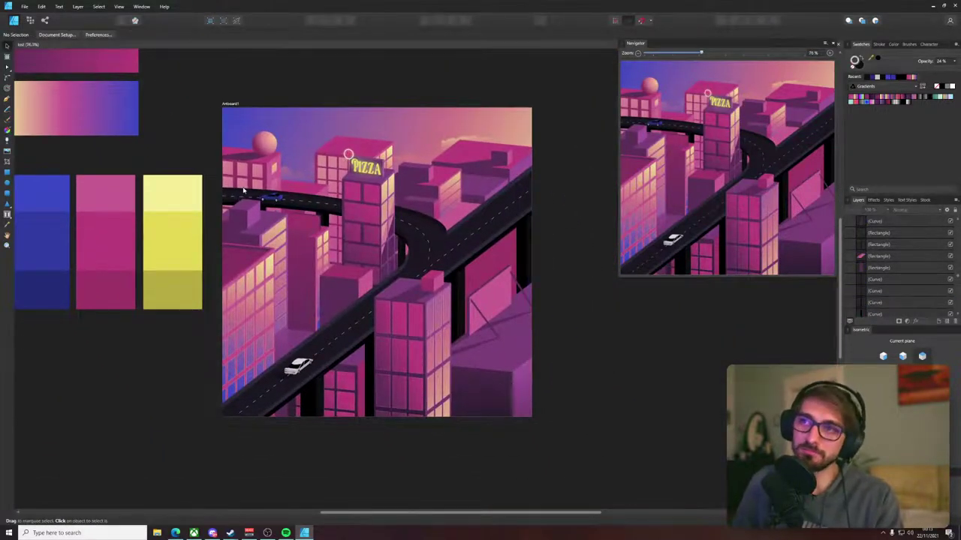
# - Apply the palette's middle magenta tone to the outlines of the blue car's hood, roof and trunk surfaces
pyautogui.scroll(10, 243, 191)
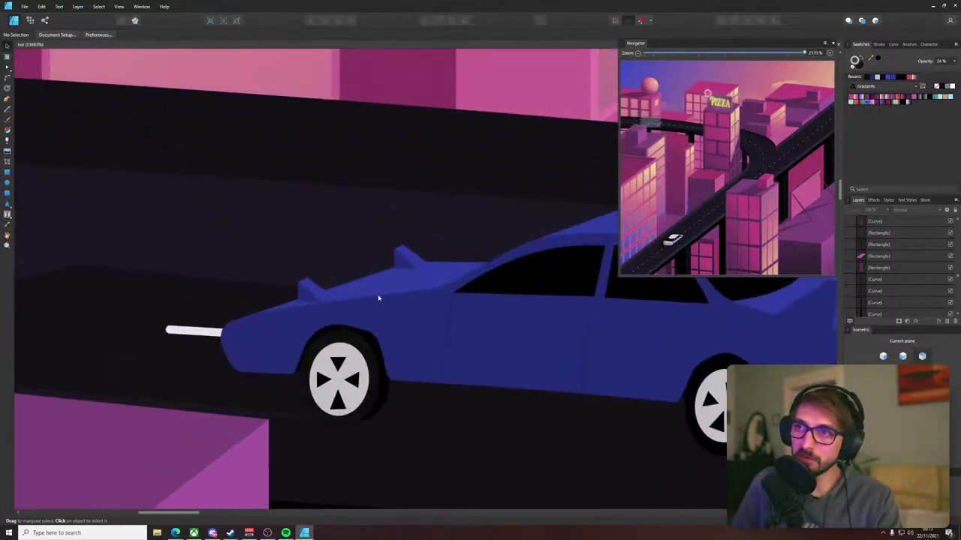
pyautogui.click(415, 271)
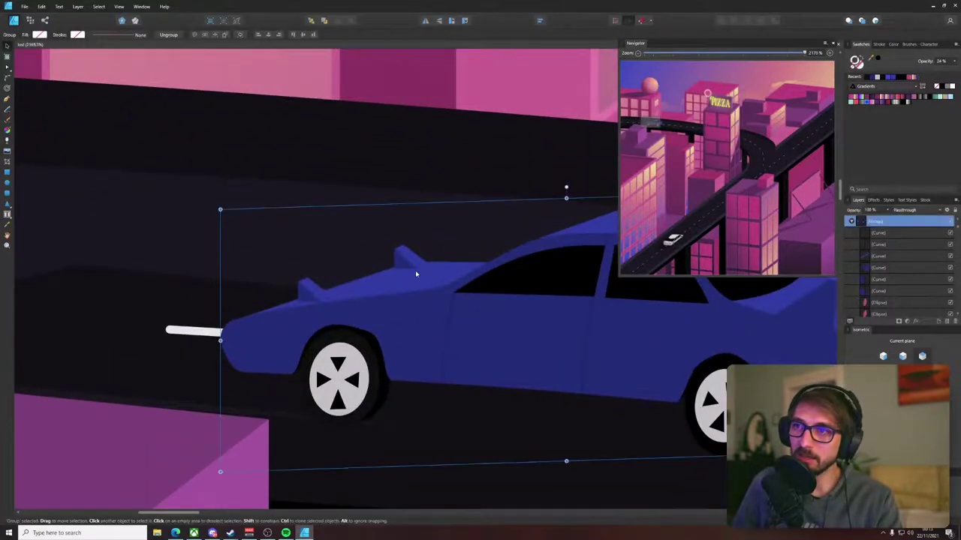
pyautogui.doubleClick(417, 274)
pyautogui.moveTo(337, 280); pyautogui.dragTo(149, 362)
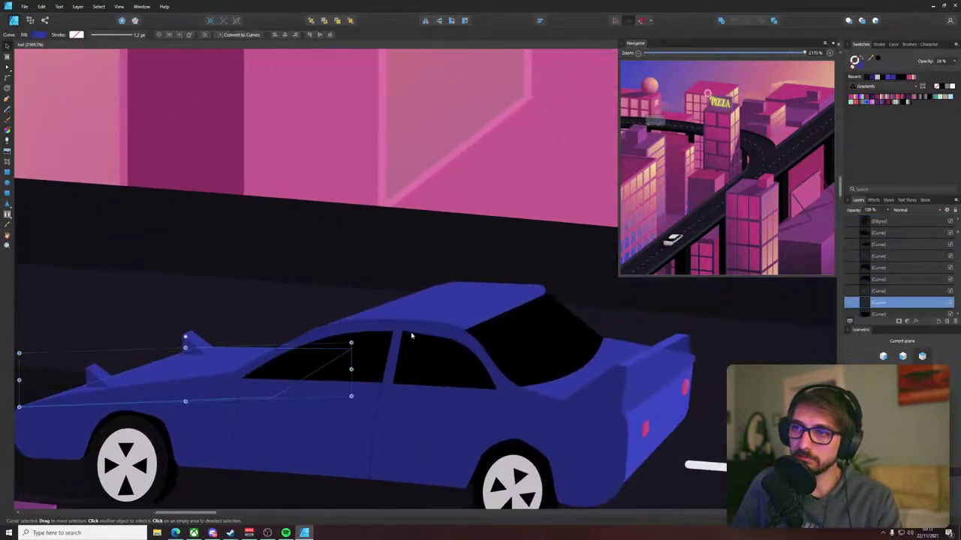
pyautogui.keyDown('shift'); pyautogui.click(499, 304); pyautogui.keyUp('shift')
pyautogui.keyDown('shift'); pyautogui.click(615, 348); pyautogui.keyUp('shift')
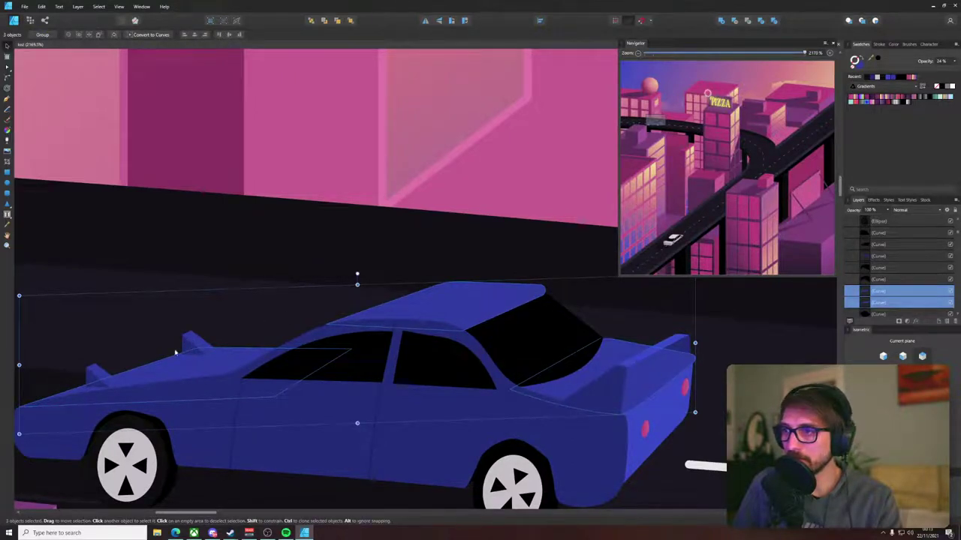
pyautogui.hotkey('ctrl', '0')
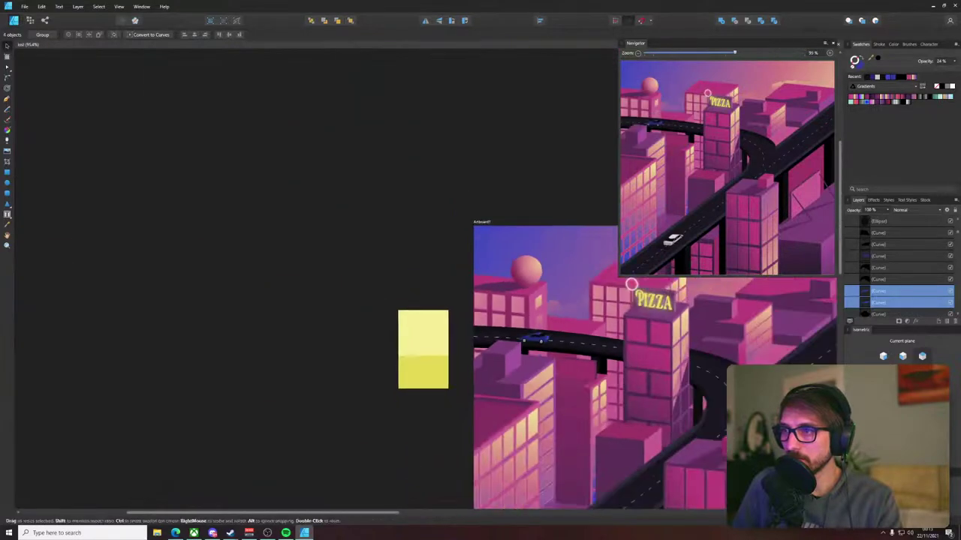
pyautogui.press('i')
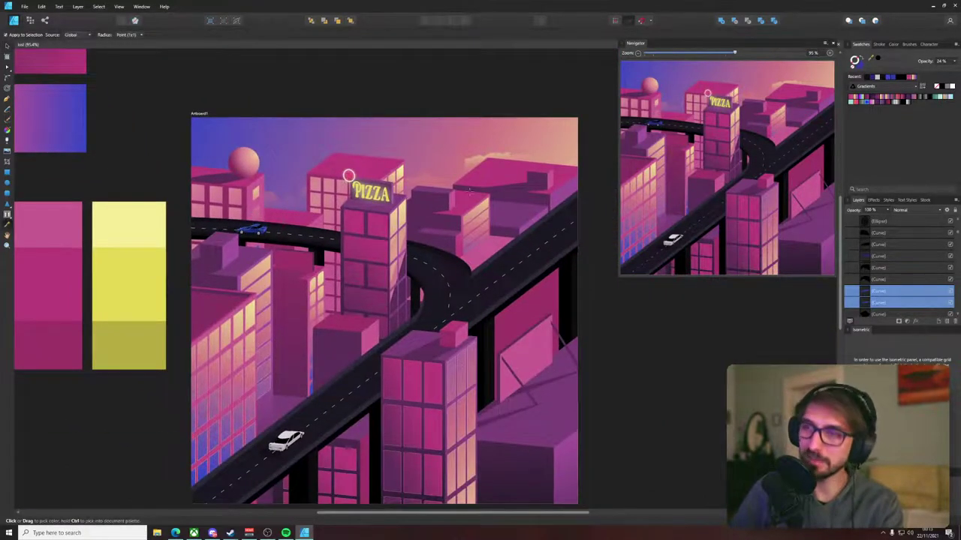
pyautogui.hscroll(-5, 188, 279)
pyautogui.click(188, 279)
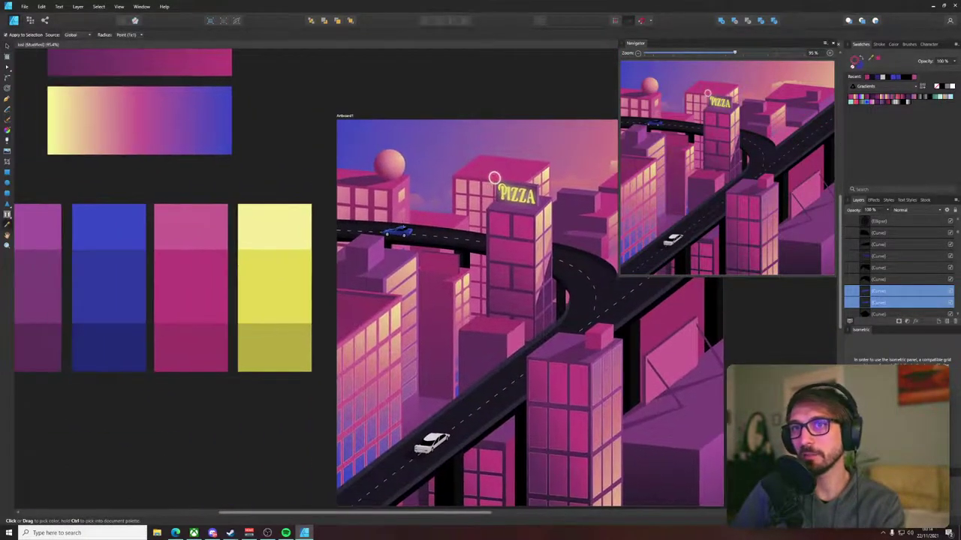
# - Replace the magenta outlines of the blue car's hood, roof and trunk surfaces with a magenta fill
pyautogui.scroll(12, 403, 227)
pyautogui.scroll(3, 382, 255)
pyautogui.press('v')
pyautogui.click(448, 164)
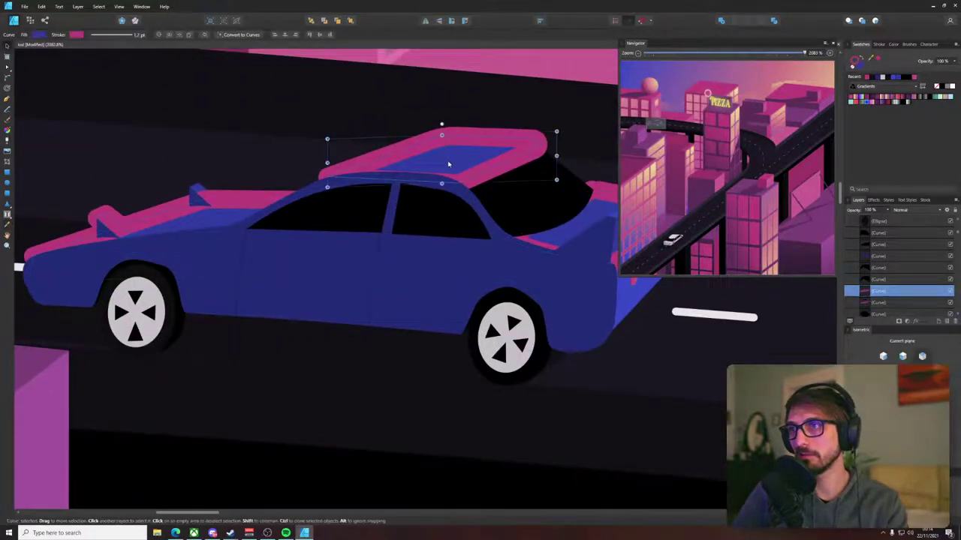
pyautogui.keyDown('shift'); pyautogui.click(452, 164); pyautogui.keyUp('shift')
pyautogui.hotkey('ctrl', 'z')
pyautogui.click(860, 65)
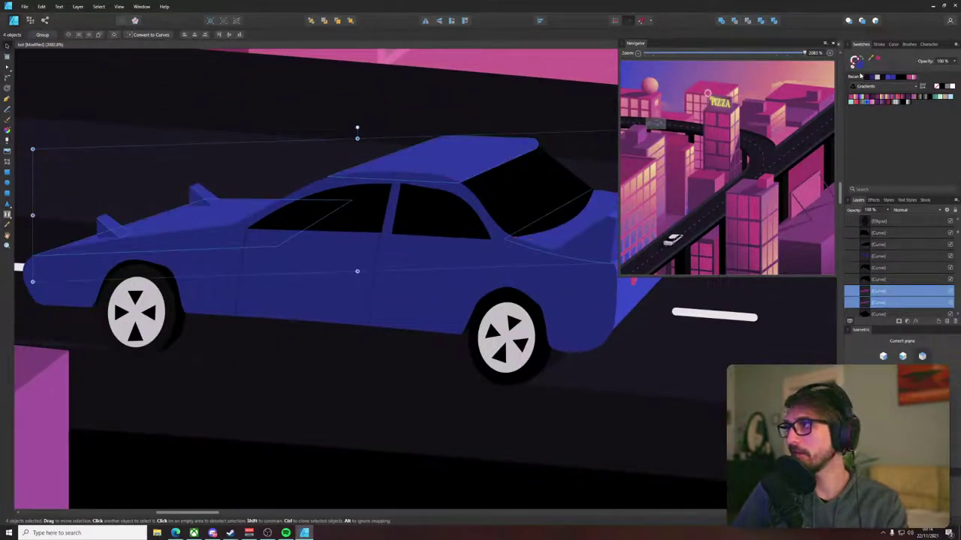
pyautogui.hotkey('ctrl', 'z')
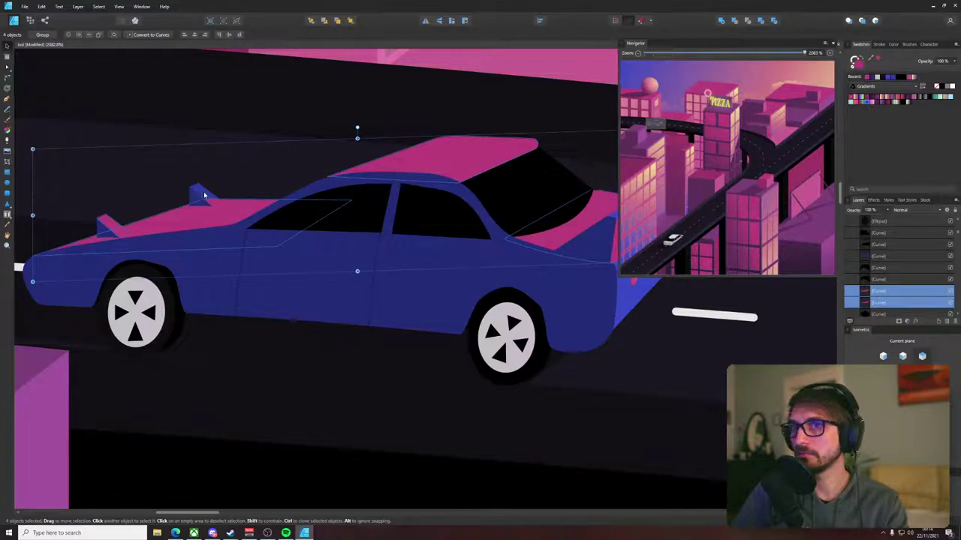
# - Colour the top of the blue car's raised headlight with the same magenta
pyautogui.click(204, 191)
pyautogui.press('i')
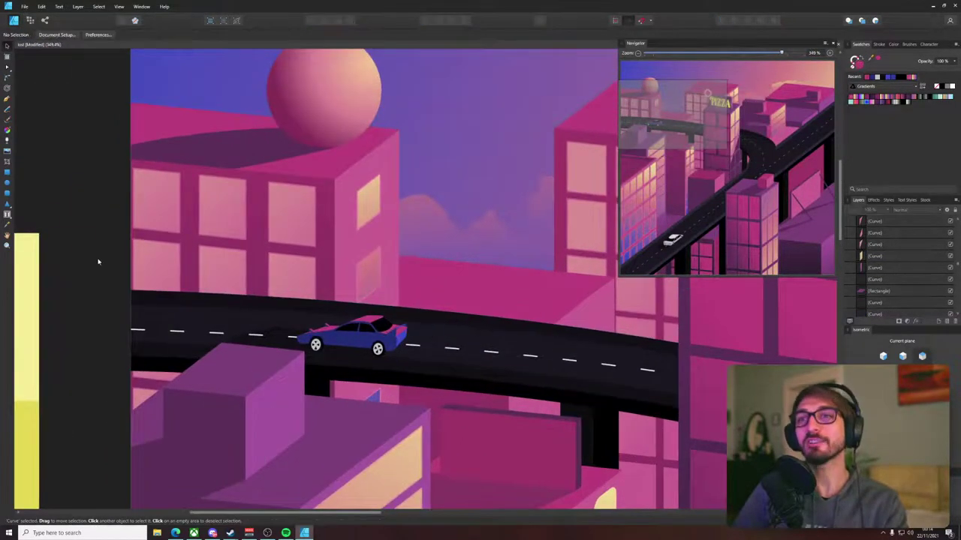
pyautogui.scroll(5, 408, 337)
pyautogui.moveTo(382, 307); pyautogui.dragTo(353, 322)
pyautogui.scroll(-3, 310, 288)
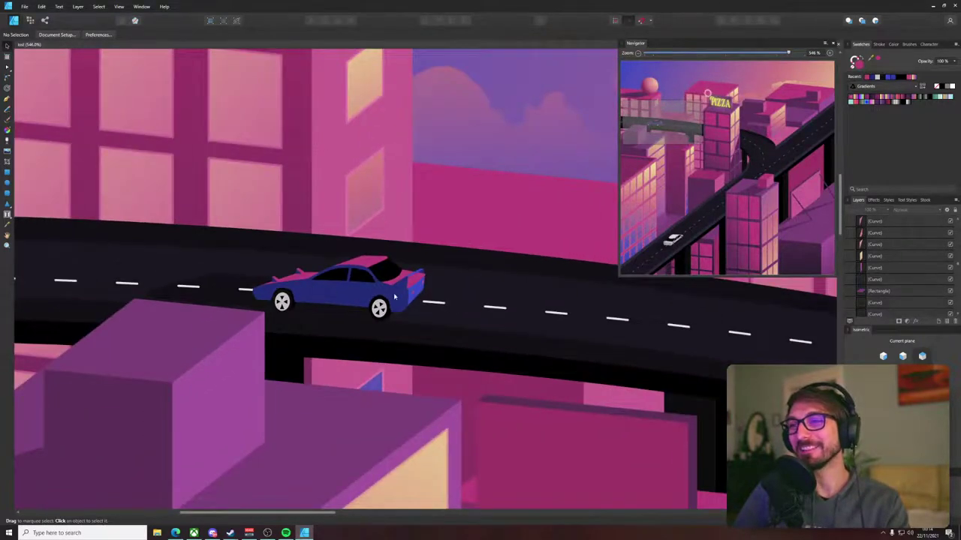
pyautogui.scroll(-2, 400, 297)
pyautogui.scroll(4, 391, 289)
# - Fill the top surface of the blue car's spoiler with the palette's lighter pink tone
pyautogui.click(387, 282)
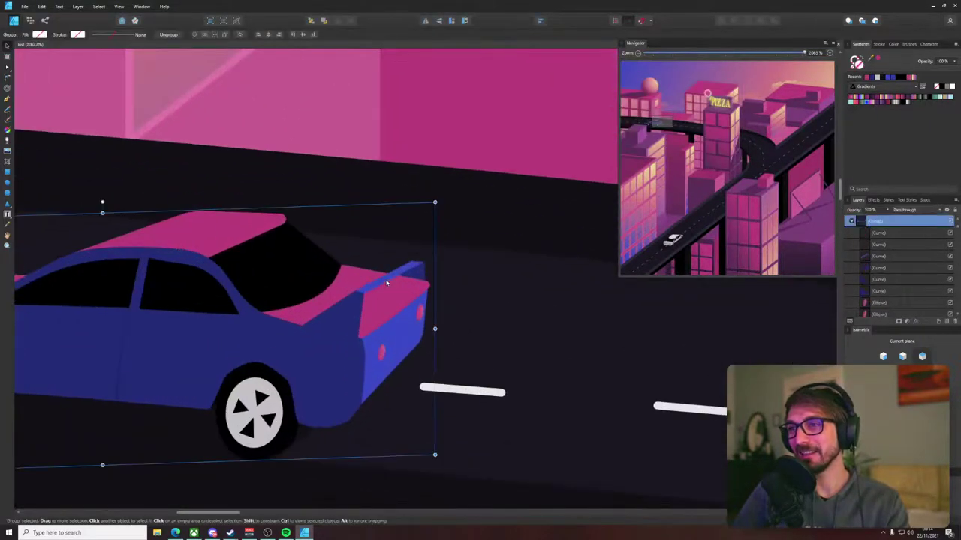
pyautogui.doubleClick(388, 283)
pyautogui.scroll(-13, 387, 283)
pyautogui.moveTo(411, 294); pyautogui.dragTo(389, 288)
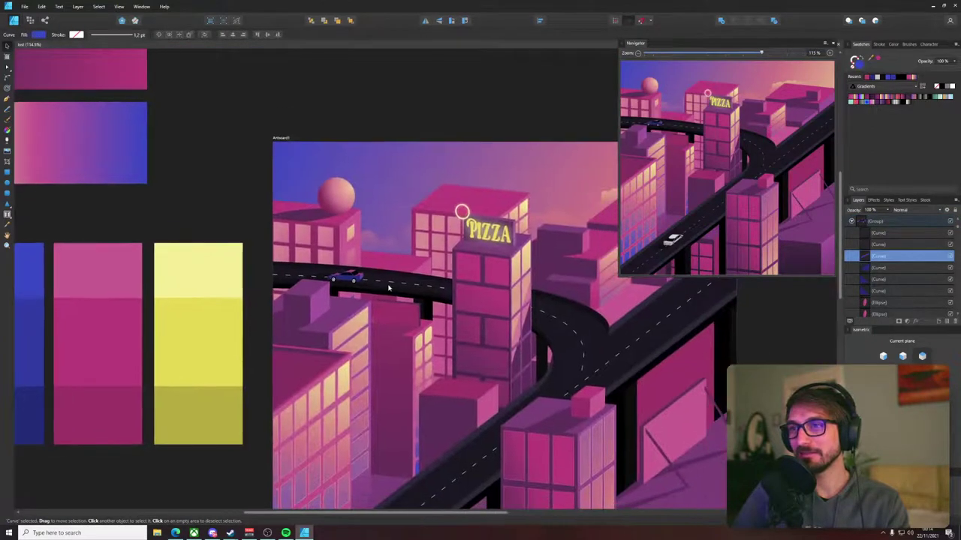
pyautogui.press('i')
pyautogui.press('v')
# - Adjust the nodes at the far end of the spoiler's pink top surface and save the document
pyautogui.scroll(8, 393, 339)
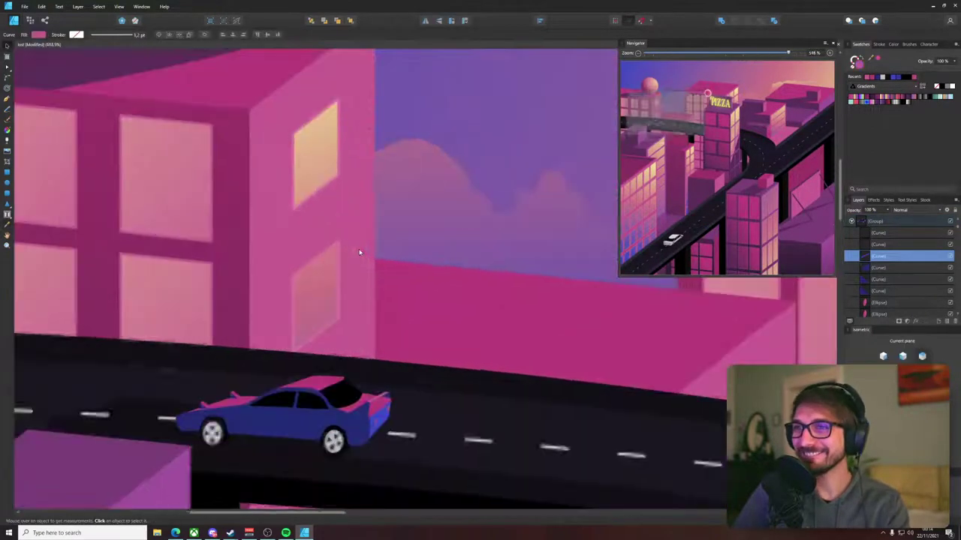
pyautogui.click(419, 321)
pyautogui.moveTo(393, 408); pyautogui.dragTo(425, 318)
pyautogui.scroll(4, 417, 325)
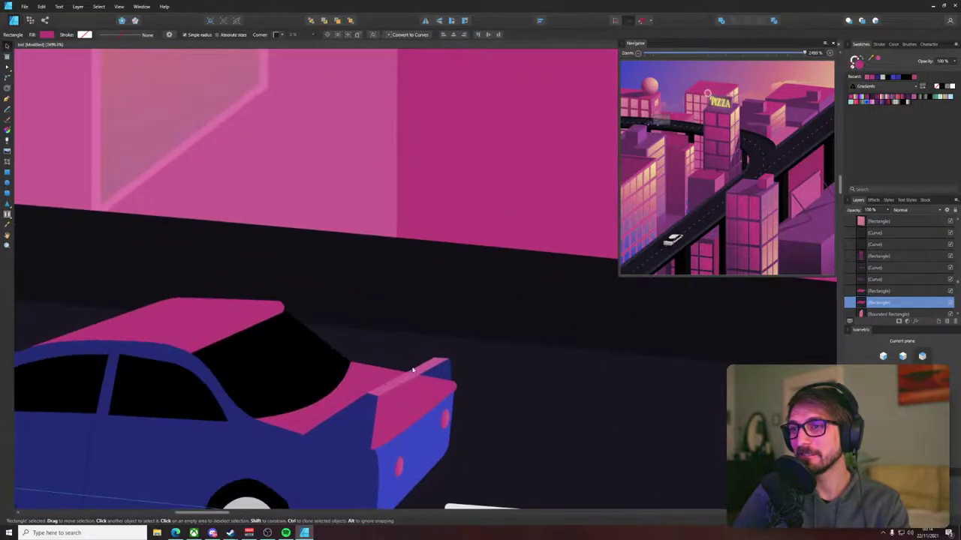
pyautogui.click(432, 366)
pyautogui.doubleClick(432, 367)
pyautogui.press('a')
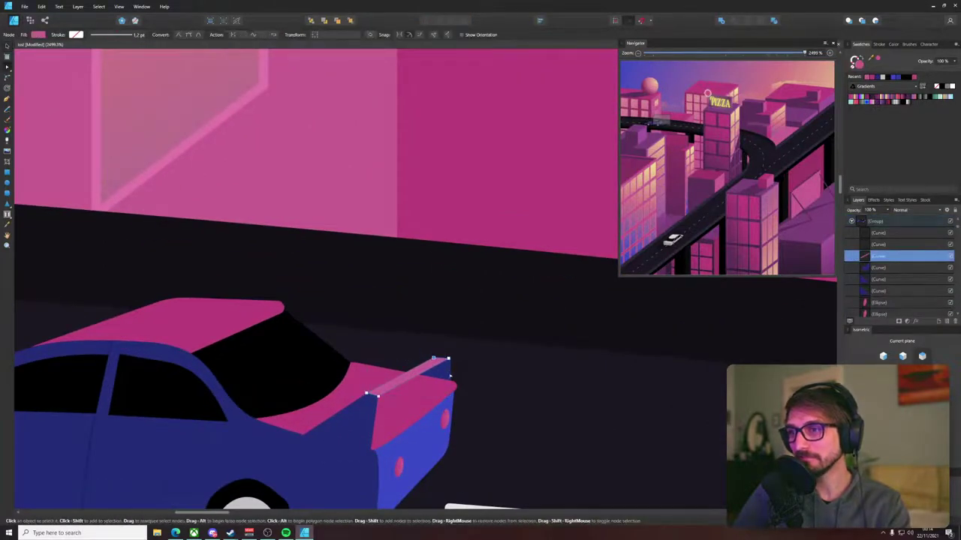
pyautogui.moveTo(426, 348); pyautogui.dragTo(449, 346)
pyautogui.scroll(-10, 458, 346)
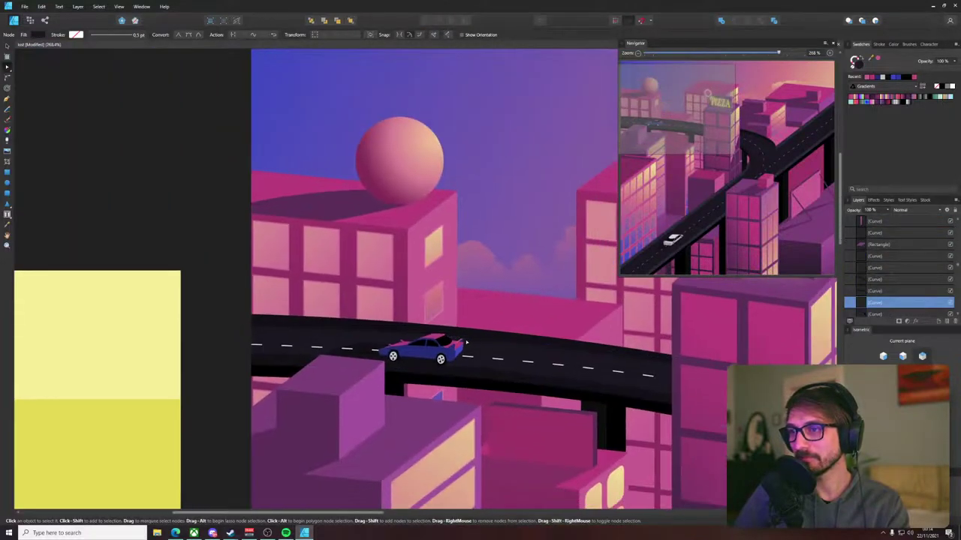
pyautogui.click(217, 208)
pyautogui.hotkey('ctrl', 's')
# - Fill the blue car's rear panel with the spoiler's light pink
pyautogui.moveTo(315, 237); pyautogui.dragTo(245, 209)
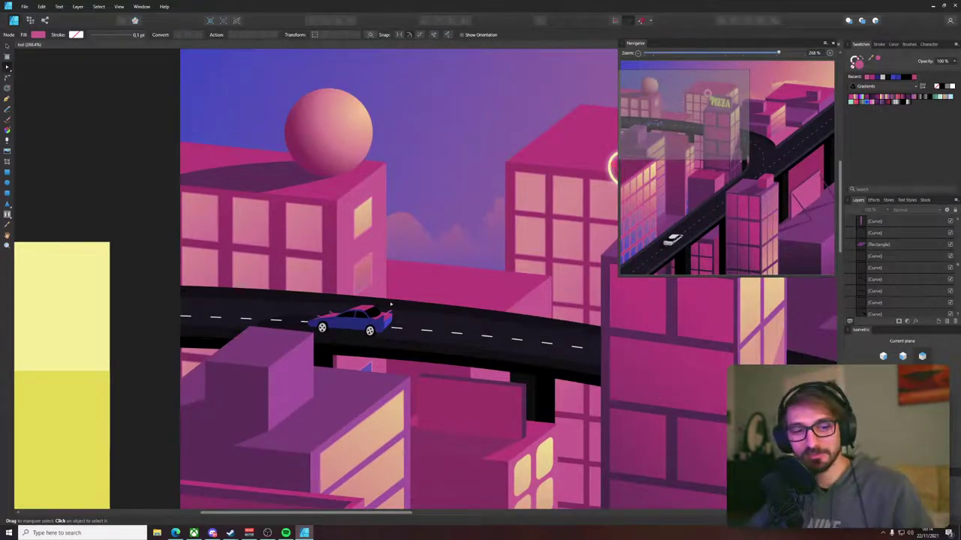
pyautogui.moveTo(390, 302); pyautogui.dragTo(224, 214)
pyautogui.scroll(-2, 231, 227)
pyautogui.moveTo(358, 221); pyautogui.dragTo(308, 225)
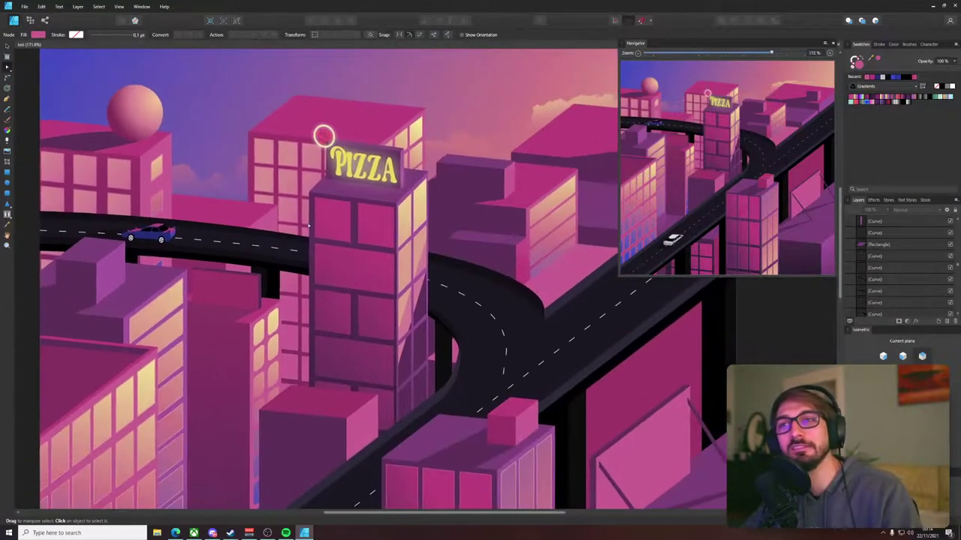
pyautogui.scroll(-3, 308, 224)
pyautogui.scroll(15, 210, 231)
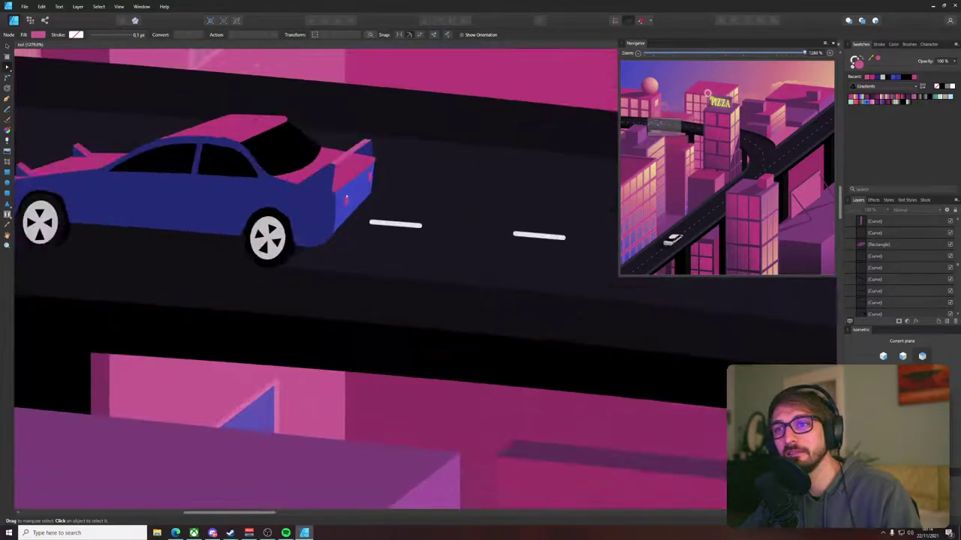
pyautogui.click(352, 192)
pyautogui.press('i')
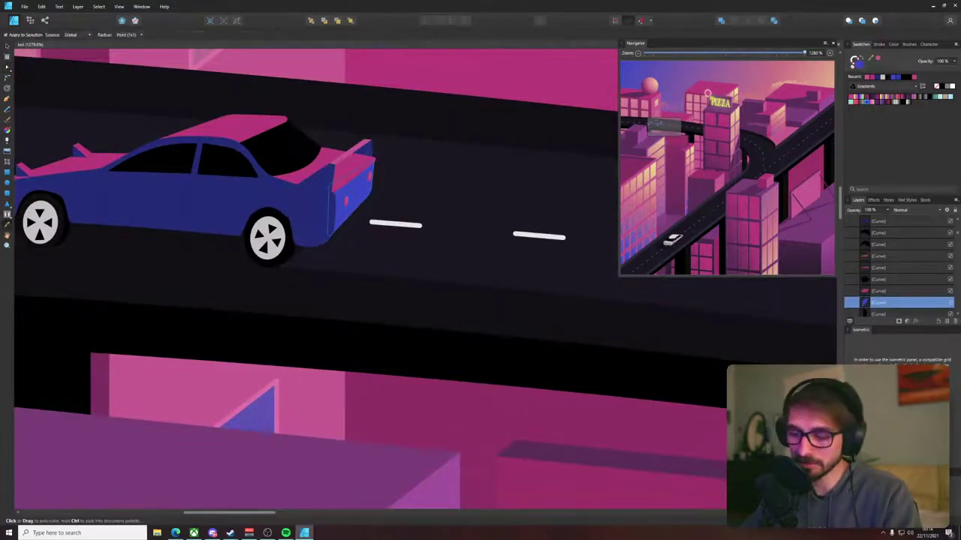
pyautogui.click(353, 156)
pyautogui.press('v')
pyautogui.click(405, 172)
# - Apply a gradient fill to the car's rear panel, fading from pink at the top to blue at the bottom
pyautogui.click(362, 192)
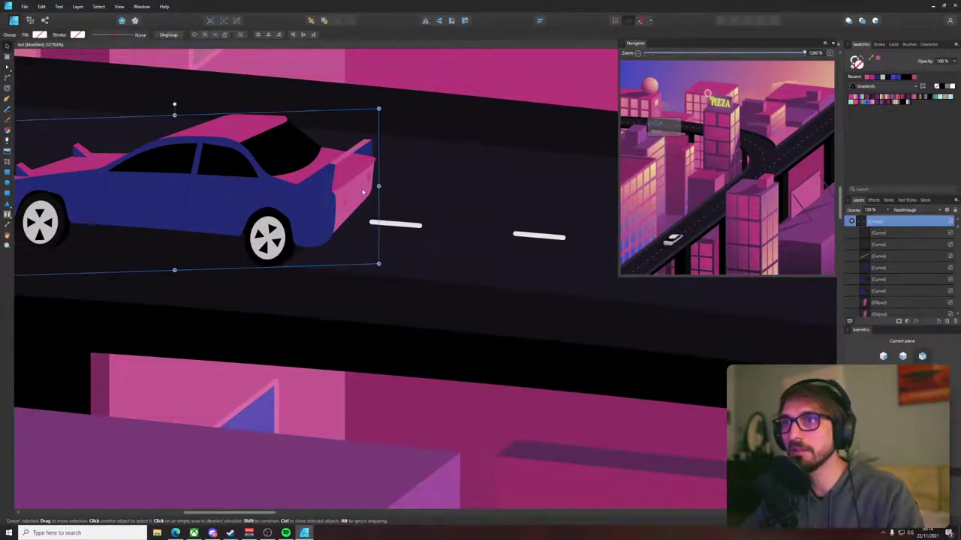
pyautogui.doubleClick(348, 197)
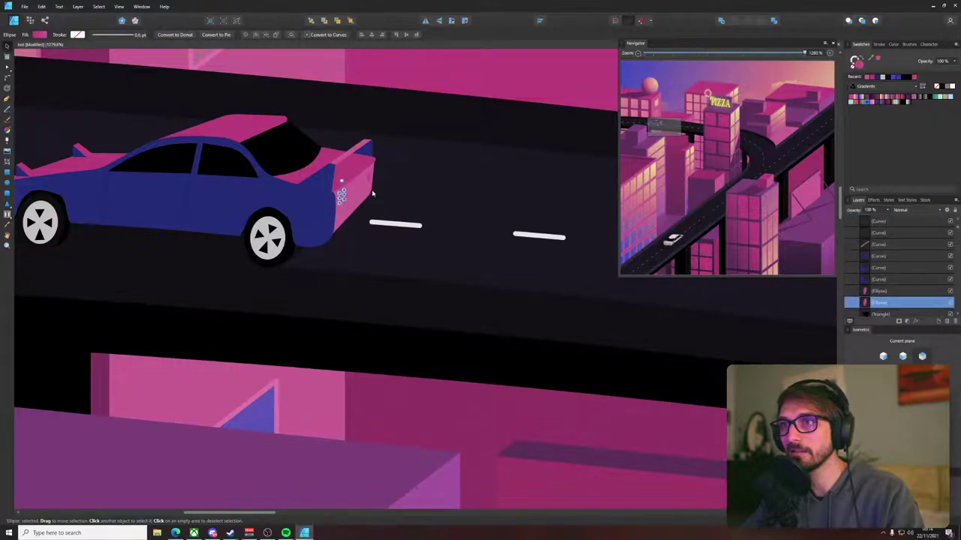
pyautogui.click(357, 197)
pyautogui.press('a')
pyautogui.click(356, 197)
pyautogui.doubleClick(358, 196)
pyautogui.press('g')
pyautogui.moveTo(382, 165); pyautogui.dragTo(346, 287)
pyautogui.moveTo(389, 95); pyautogui.dragTo(372, 247)
pyautogui.press('v')
pyautogui.click(453, 182)
# - Check the recoloured car within the whole illustration and save the document
pyautogui.scroll(-10, 454, 183)
pyautogui.click(277, 118)
pyautogui.moveTo(333, 112); pyautogui.dragTo(135, 157)
pyautogui.hotkey('ctrl', 's')
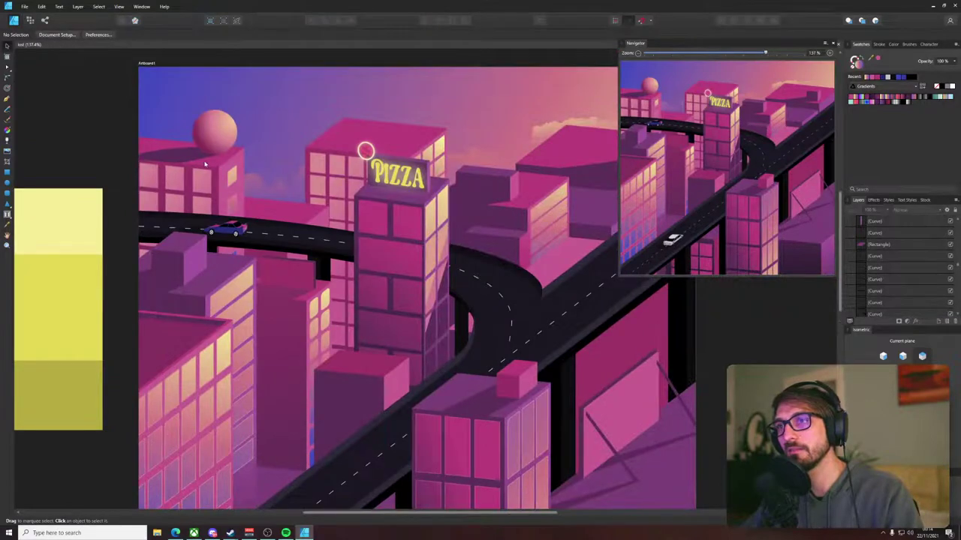
pyautogui.scroll(-2, 202, 163)
pyautogui.hscroll(2, 553, 243)
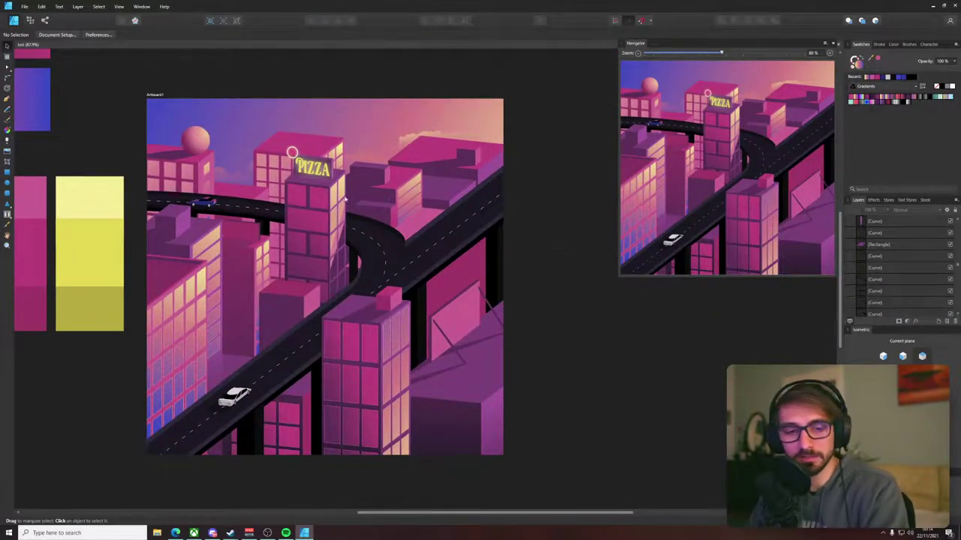
# - Recolour both of the blue car's light wheel rims to a darker, muted purple
pyautogui.scroll(9, 156, 234)
pyautogui.moveTo(401, 103); pyautogui.dragTo(159, 341)
pyautogui.scroll(1, 313, 302)
pyautogui.scroll(4, 316, 300)
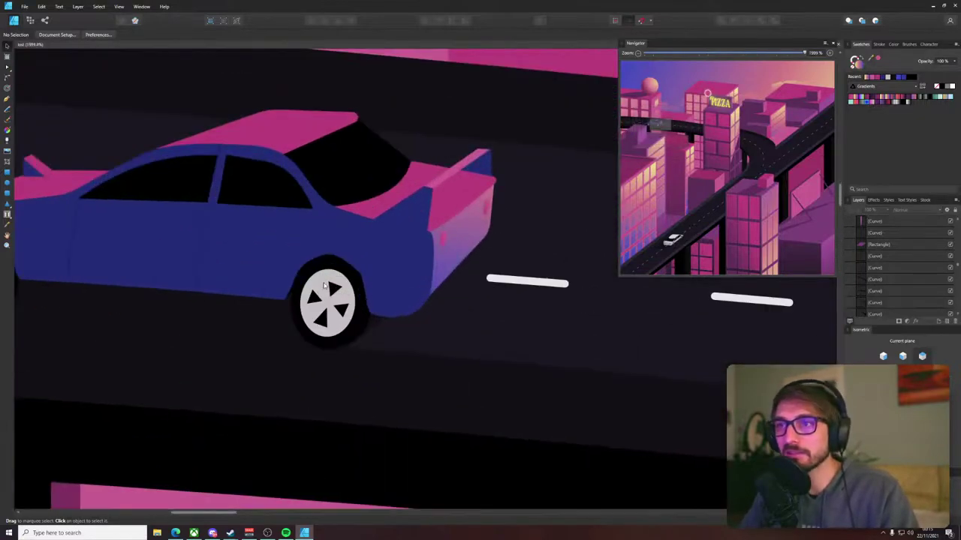
pyautogui.click(315, 301)
pyautogui.hscroll(-3, 130, 253)
pyautogui.keyDown('shift'); pyautogui.click(130, 253); pyautogui.keyUp('shift')
pyautogui.keyDown('shift'); pyautogui.click(131, 253); pyautogui.keyUp('shift')
pyautogui.keyDown('shift'); pyautogui.click(131, 253); pyautogui.keyUp('shift')
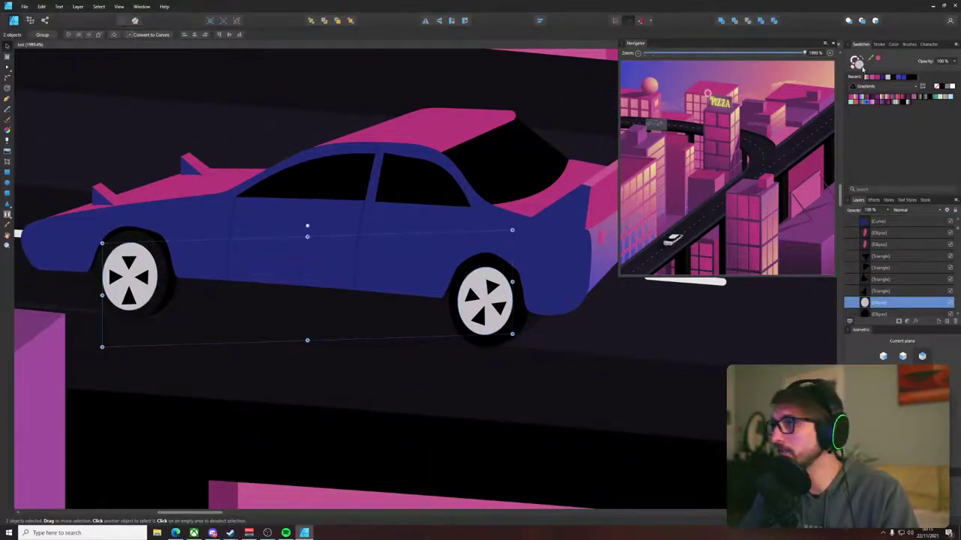
pyautogui.doubleClick(860, 65)
pyautogui.moveTo(612, 397); pyautogui.dragTo(615, 440)
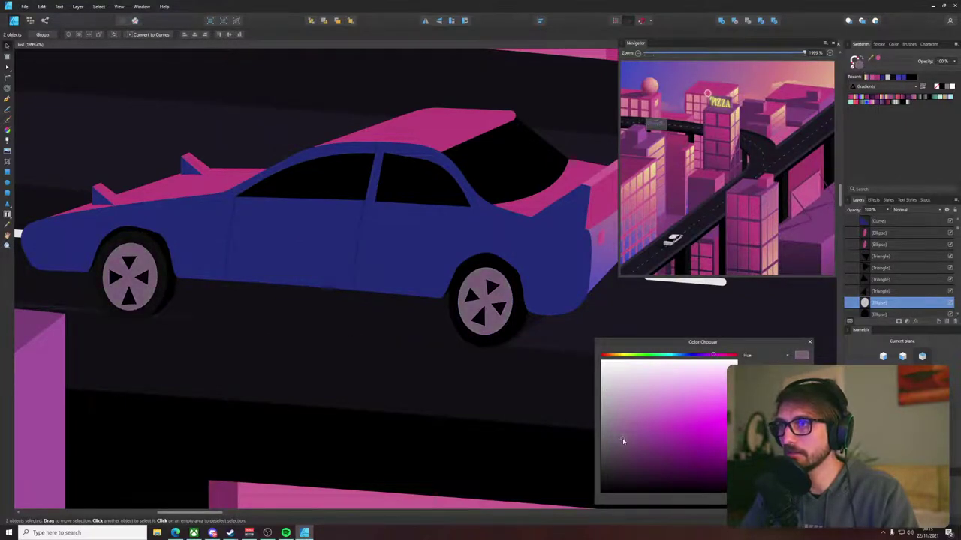
# - Examine the finished blue car within the whole illustration, collapsing the Navigator for an unobstructed view
pyautogui.scroll(-10, 473, 302)
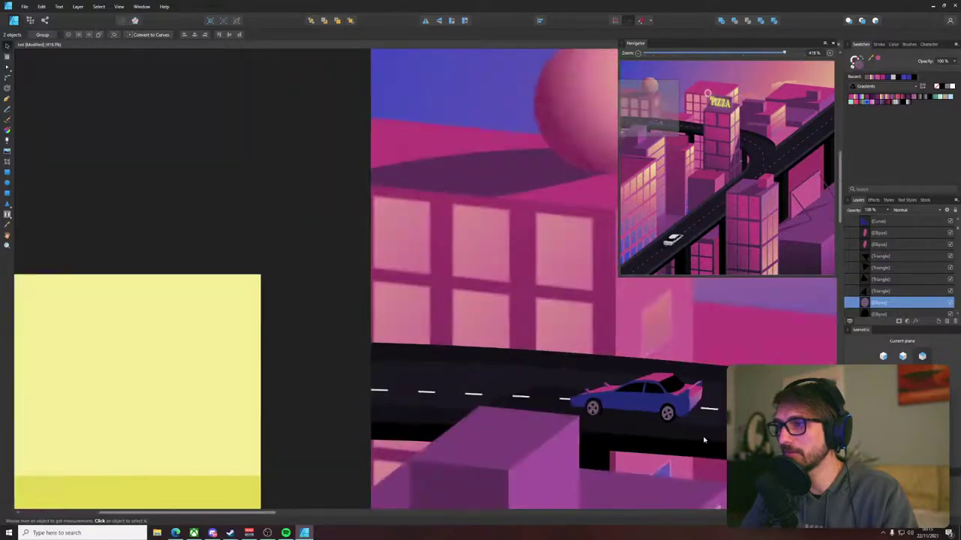
pyautogui.moveTo(473, 302); pyautogui.dragTo(442, 288)
pyautogui.click(291, 201)
pyautogui.scroll(-3, 292, 201)
pyautogui.moveTo(702, 298); pyautogui.dragTo(452, 226)
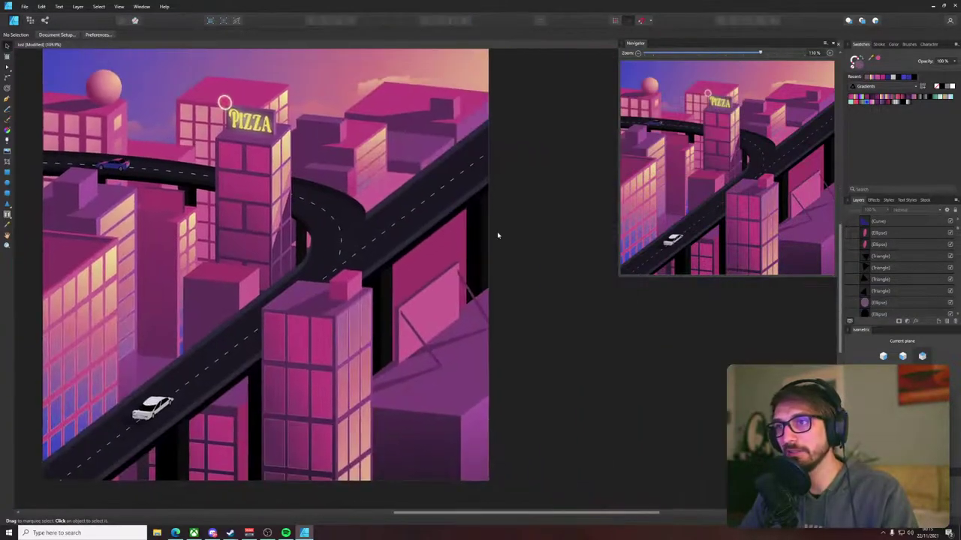
pyautogui.scroll(-3, 543, 241)
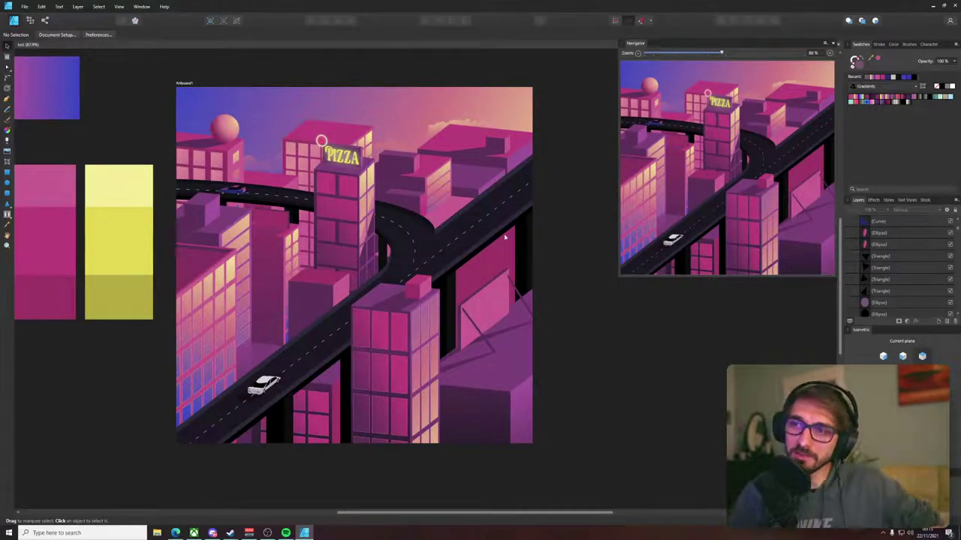
pyautogui.press('z')
pyautogui.click(630, 45)
pyautogui.moveTo(358, 229); pyautogui.dragTo(466, 208)
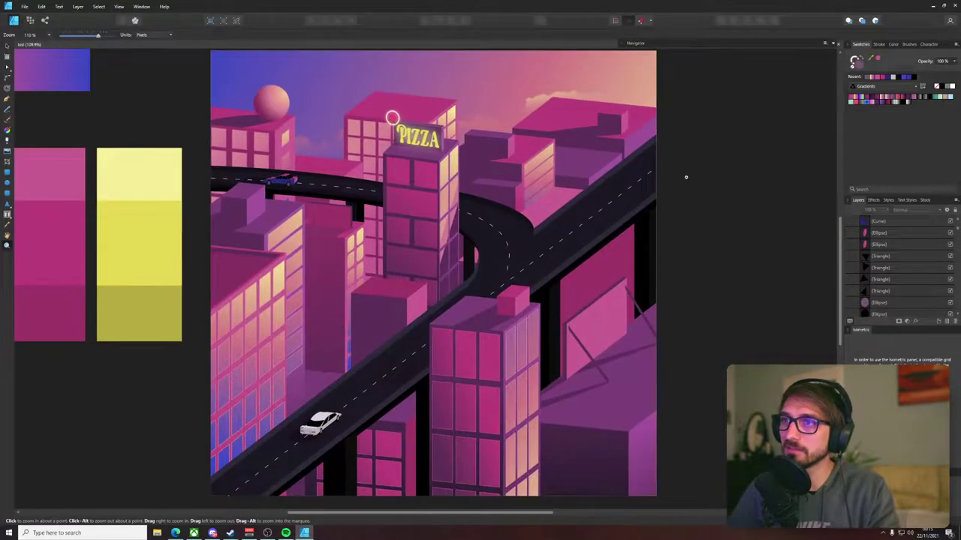
pyautogui.press('v')
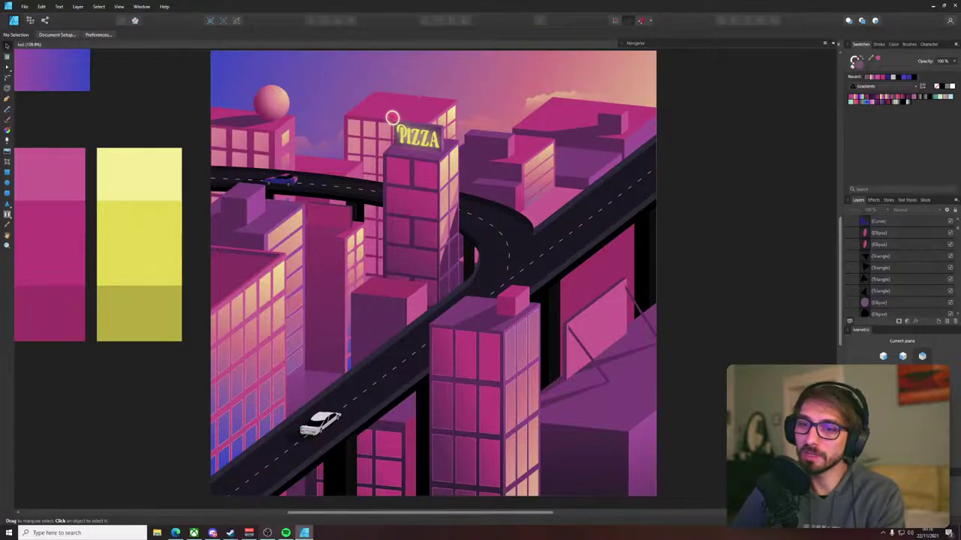
# - Switch to Discord and open the earlier city illustration from the art-share channel in the browser
pyautogui.click(212, 533)
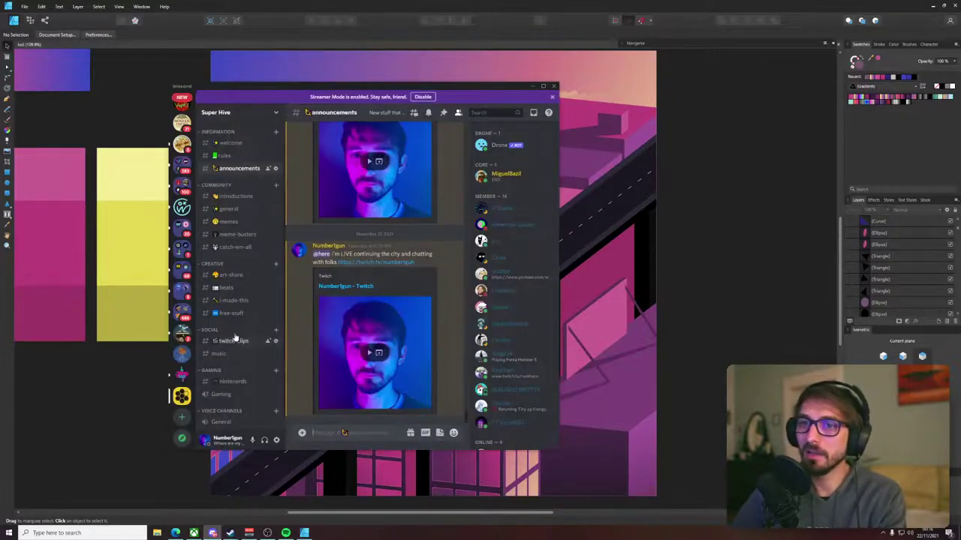
pyautogui.click(239, 275)
pyautogui.scroll(1, 369, 304)
pyautogui.scroll(-3, 370, 304)
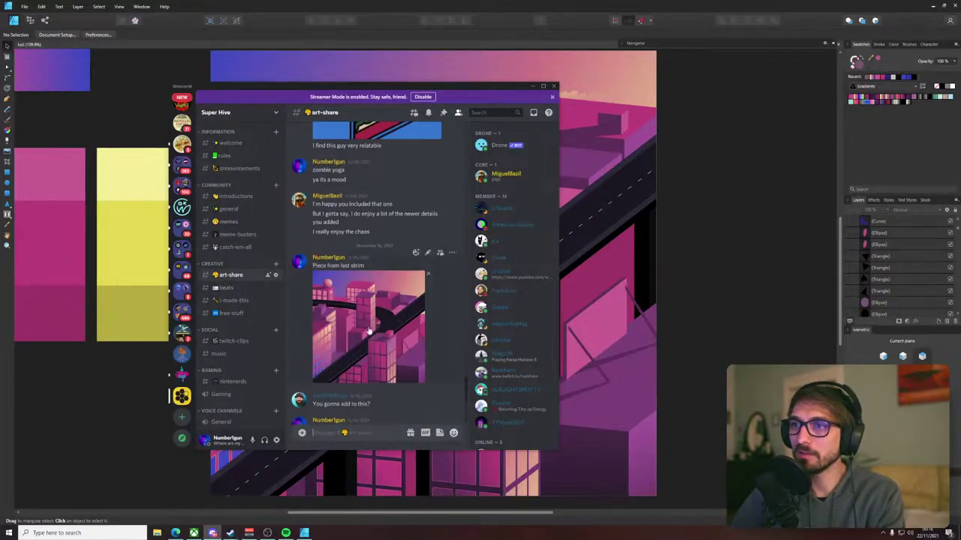
pyautogui.click(369, 330)
pyautogui.click(257, 392)
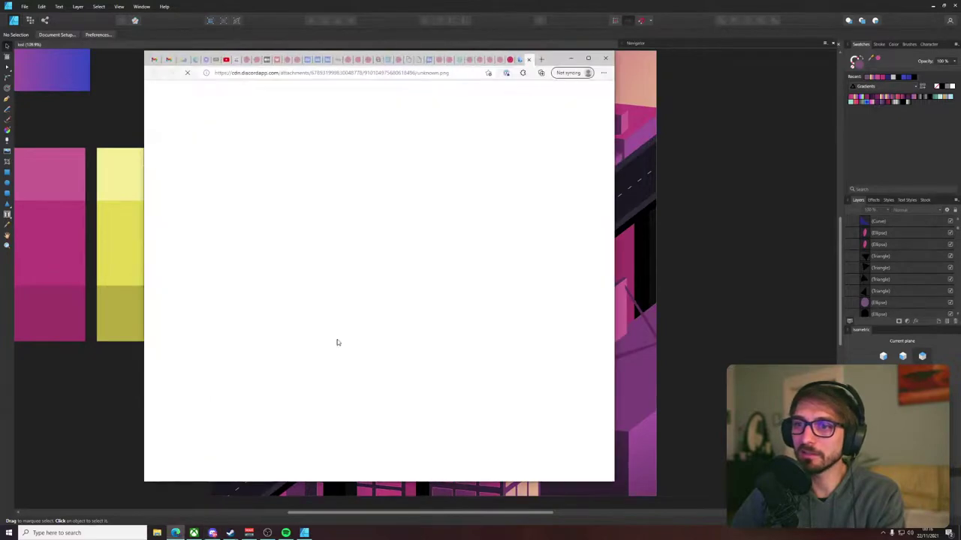
pyautogui.moveTo(557, 60); pyautogui.dragTo(476, 65)
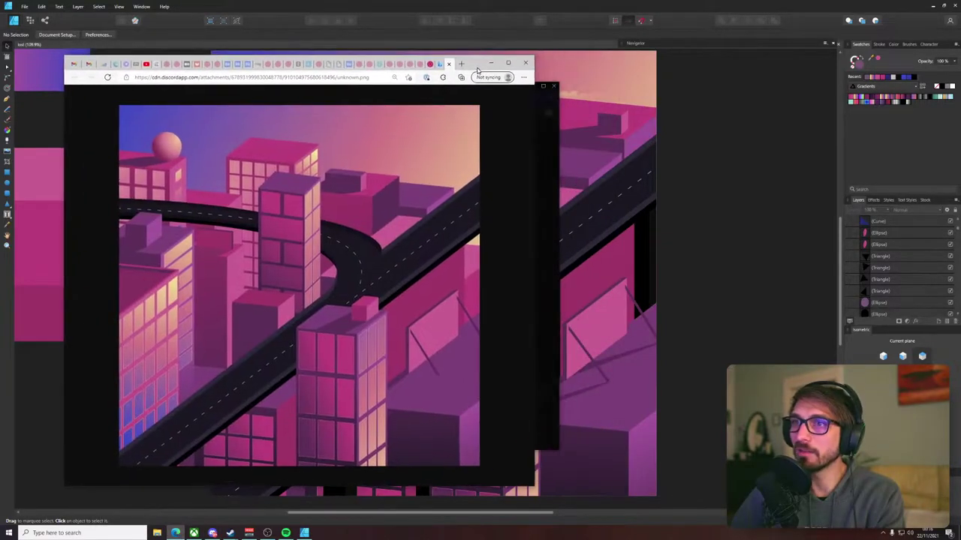
# - Compare the current illustration in Affinity Designer with the earlier version in the browser, alternating between them
pyautogui.click(761, 161)
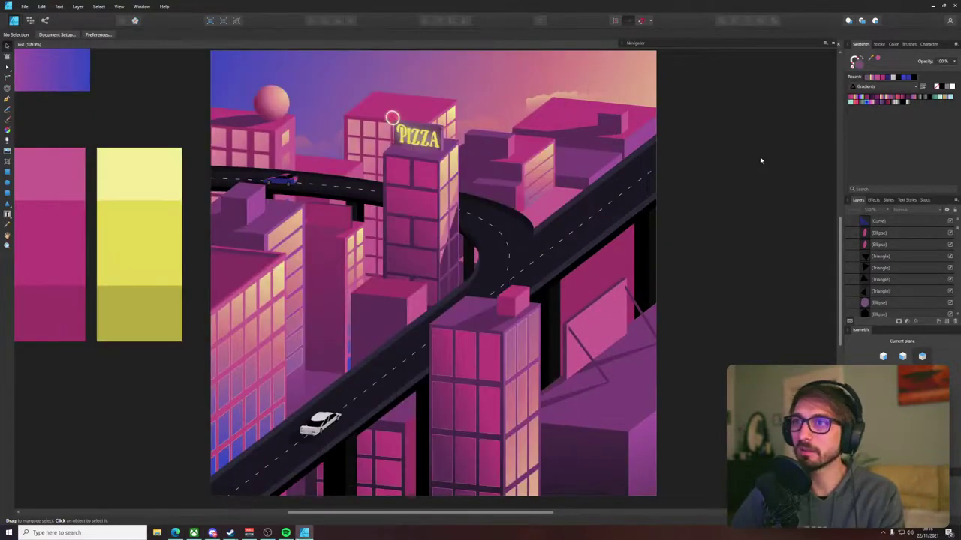
pyautogui.hotkey('alt', 'Tab')
pyautogui.hotkey('alt', 'Tab')
pyautogui.hotkey('alt', 'Tab')
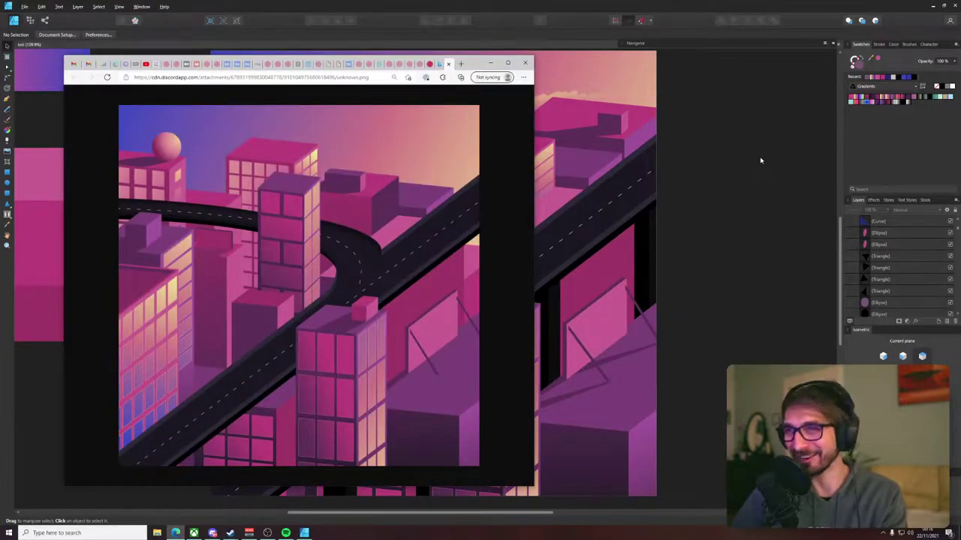
pyautogui.hotkey('alt', 'Tab')
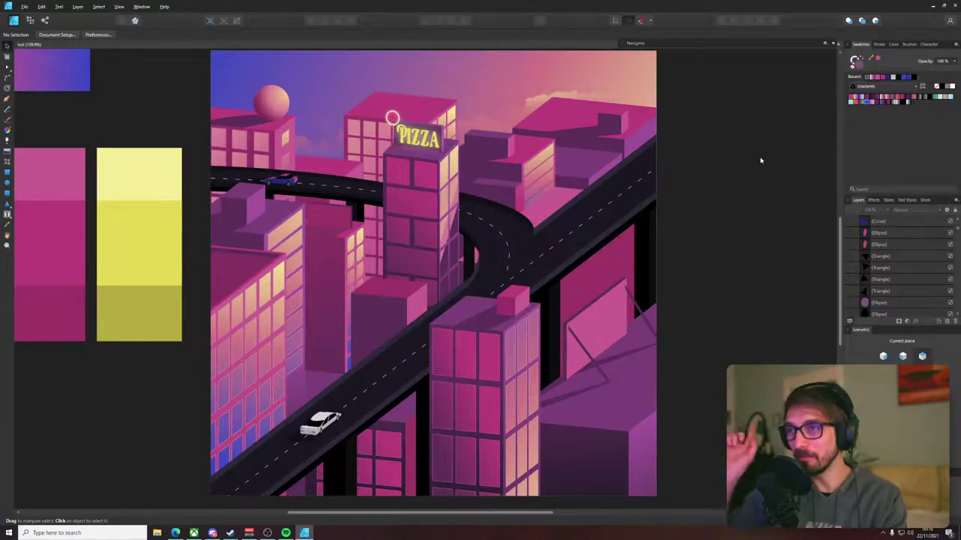
pyautogui.hotkey('alt', 'Tab')
pyautogui.hotkey('alt', 'Tab')
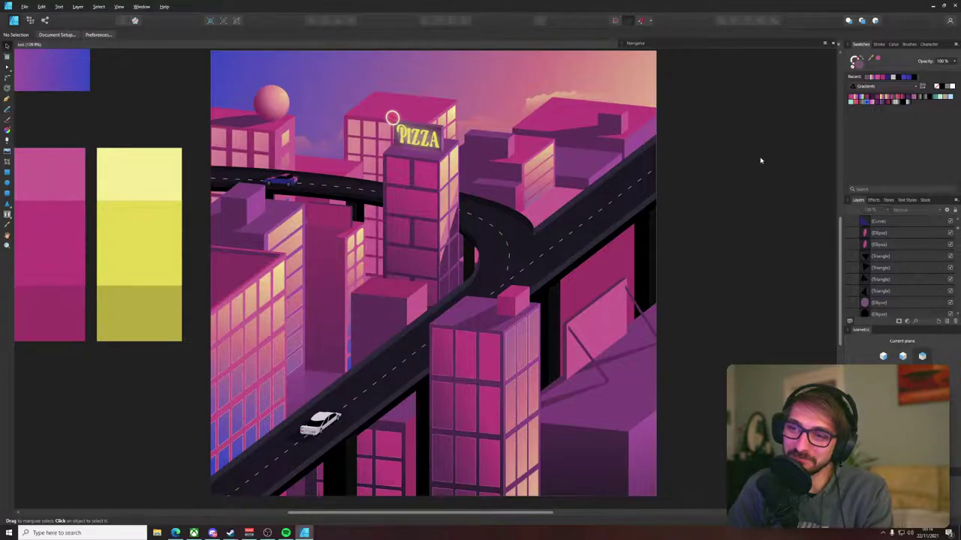
# - Examine the white car on the diagonal road up close and within the whole city illustration
pyautogui.scroll(10, 330, 428)
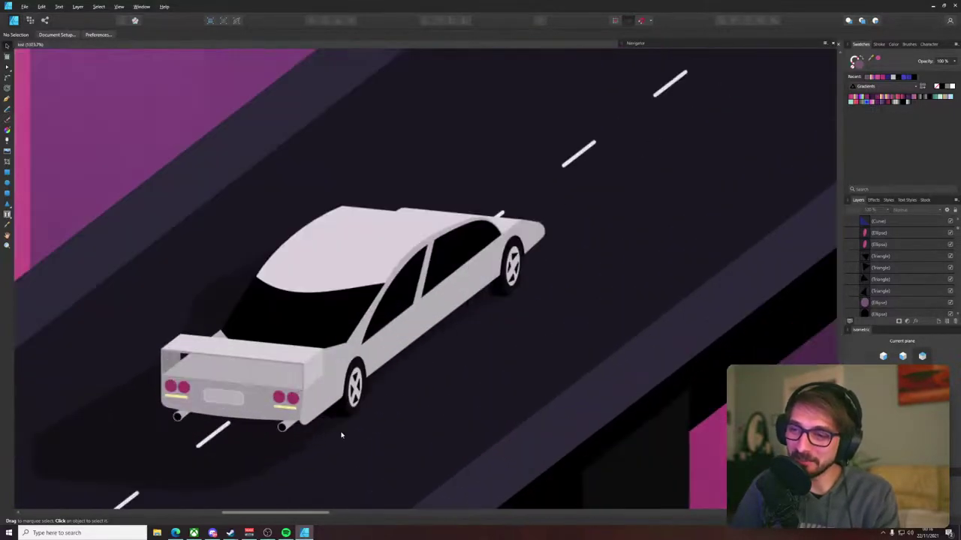
pyautogui.scroll(2, 420, 439)
pyautogui.scroll(-4, 421, 439)
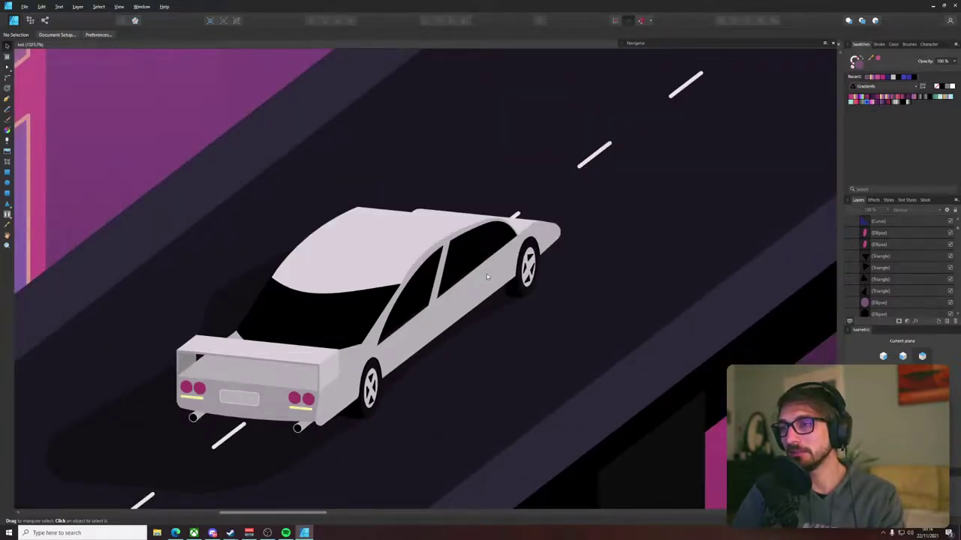
pyautogui.scroll(-3, 411, 331)
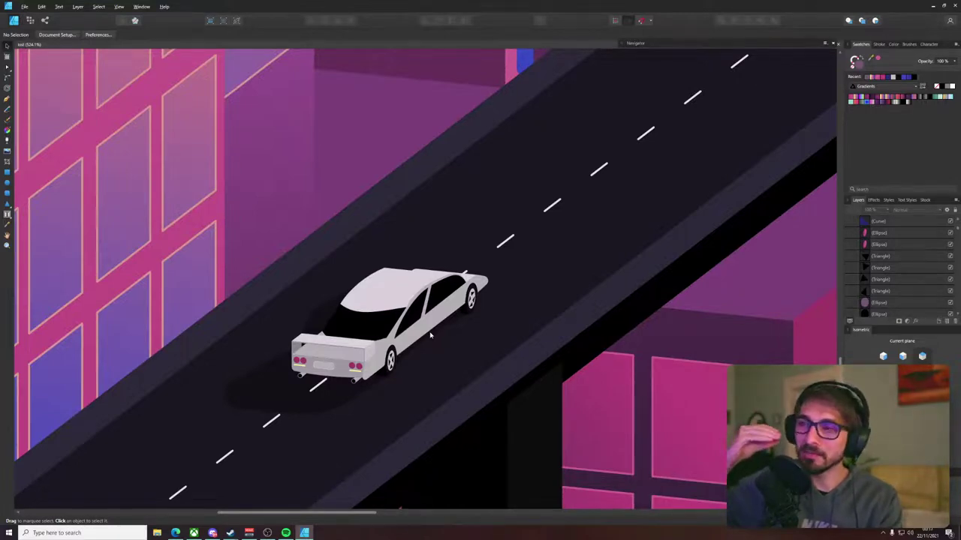
pyautogui.scroll(-5, 533, 347)
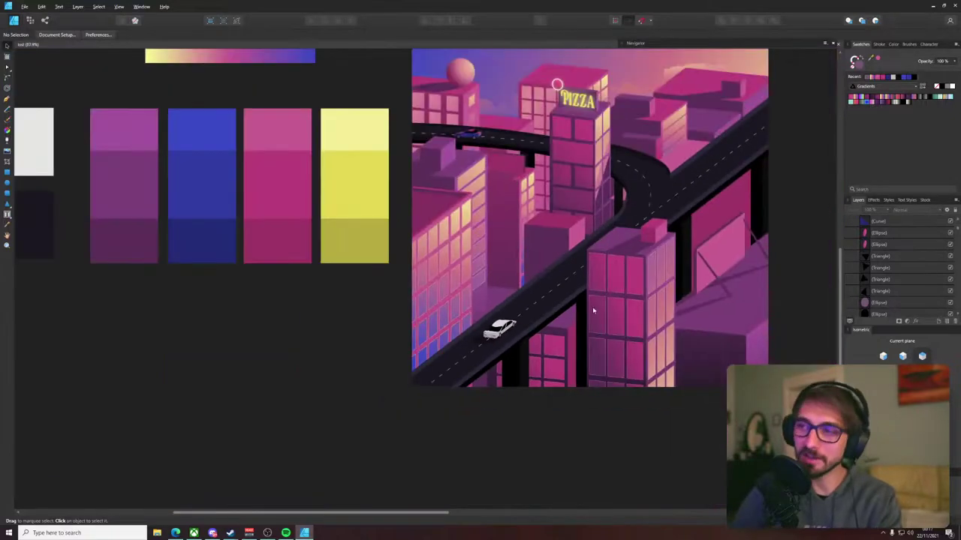
pyautogui.moveTo(727, 230); pyautogui.dragTo(602, 278)
pyautogui.scroll(1, 685, 210)
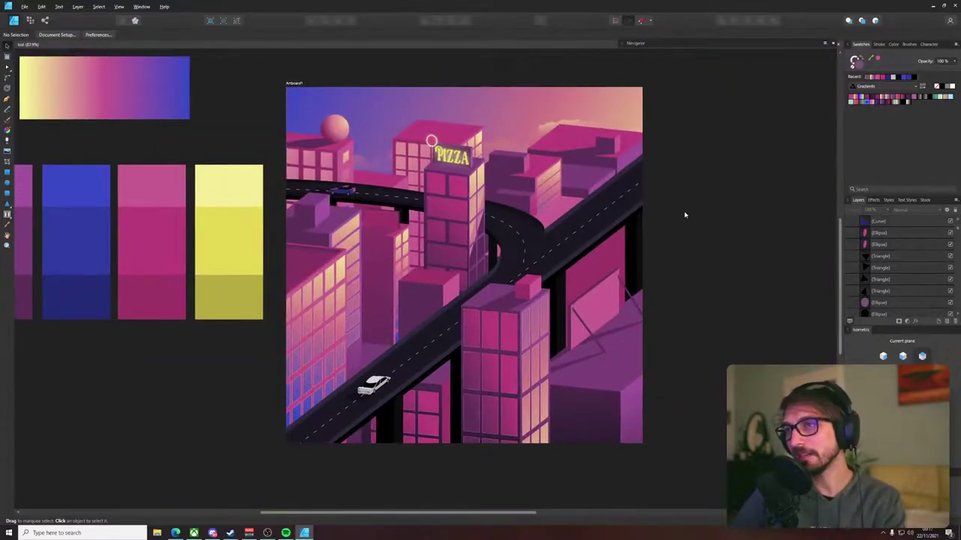
# - Search the web in a new browser tab for "big 90s cell phone" and open the cream Motorola brick phone from the image results
pyautogui.click(175, 533)
pyautogui.hotkey('ctrl', 't')
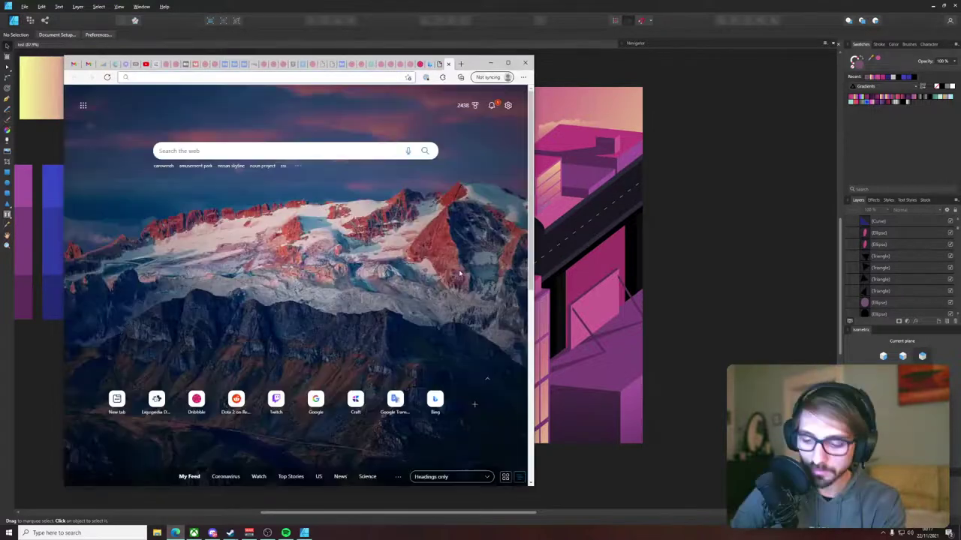
pyautogui.write('big 990s ce')
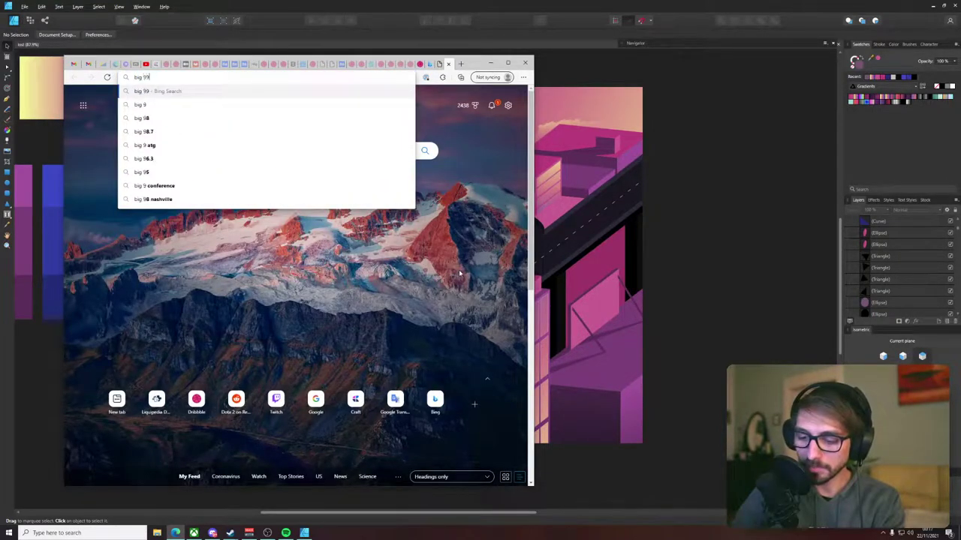
pyautogui.press('BackSpace')
pyautogui.press('BackSpace')
pyautogui.press('BackSpace')
pyautogui.press('BackSpace')
pyautogui.press('BackSpace')
pyautogui.press('BackSpace')
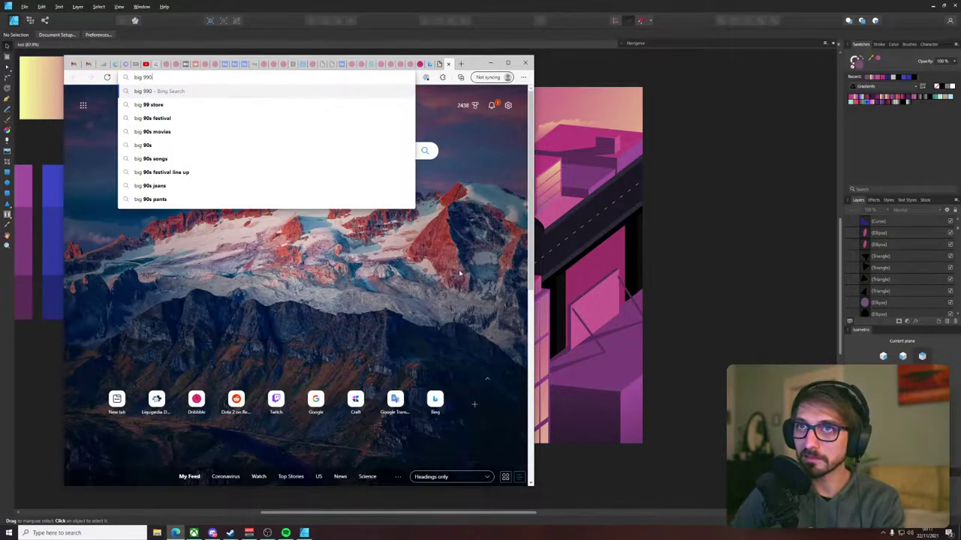
pyautogui.write('s')
pyautogui.press('BackSpace')
pyautogui.write('0s cell phone')
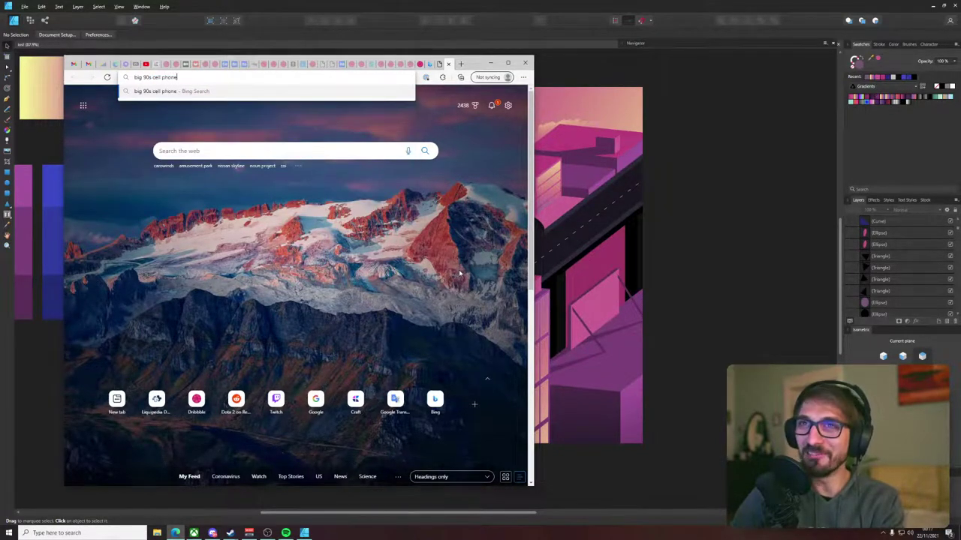
pyautogui.press('Return')
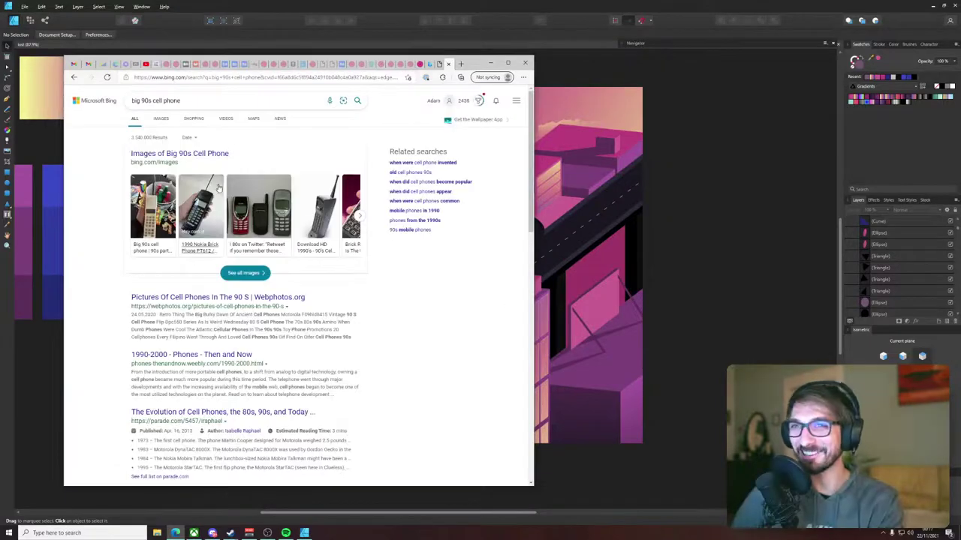
pyautogui.click(162, 120)
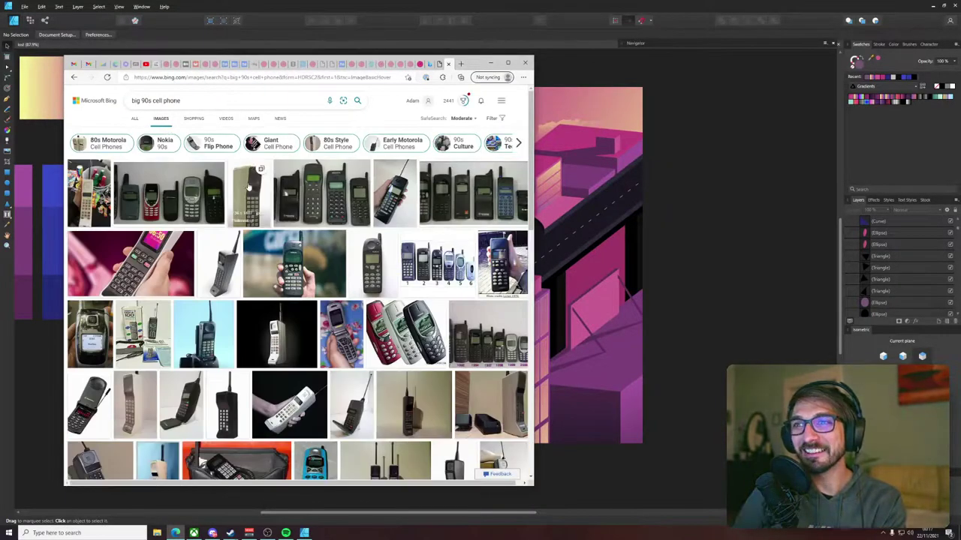
pyautogui.click(248, 188)
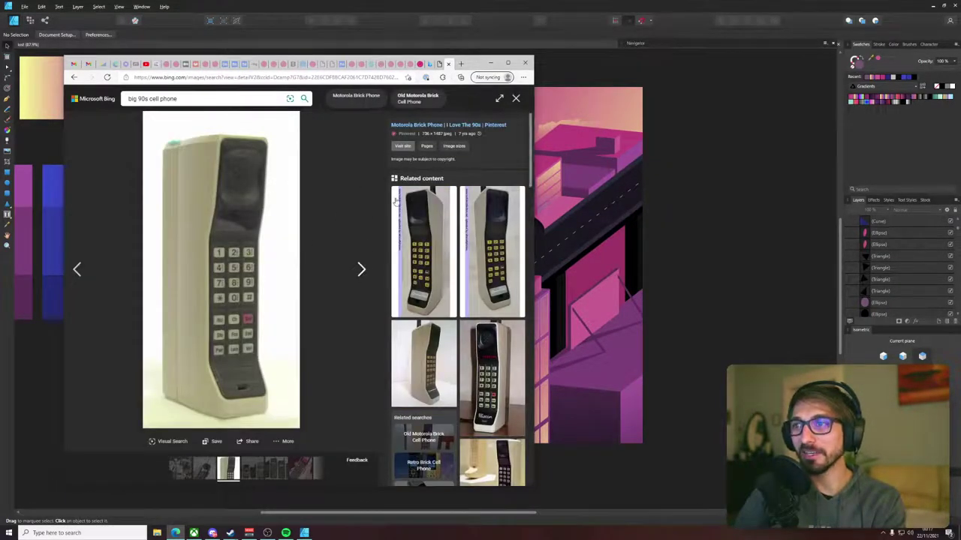
# - Return to Affinity Designer and inspect the white car's details and its place in the full illustration
pyautogui.click(669, 245)
pyautogui.scroll(1, 355, 390)
pyautogui.scroll(5, 409, 383)
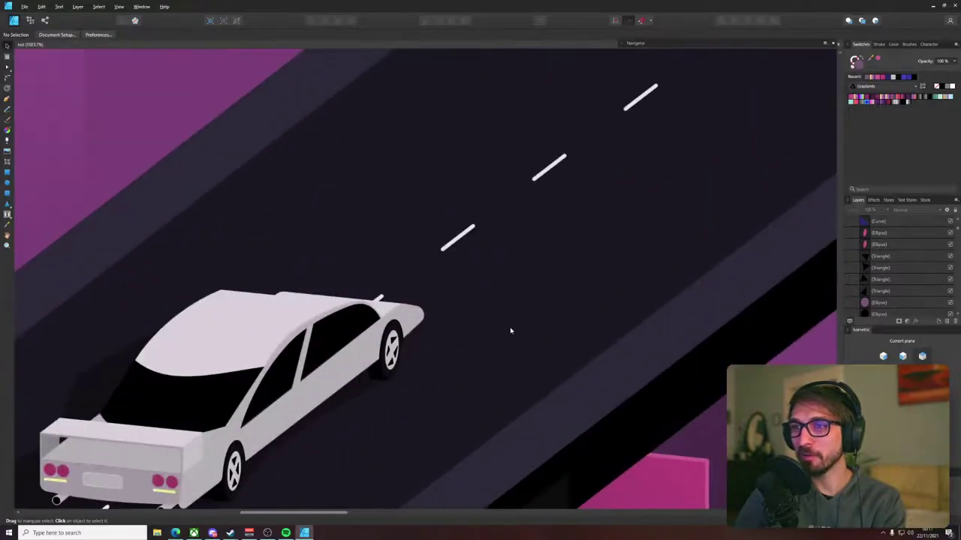
pyautogui.scroll(-5, 476, 339)
pyautogui.scroll(-3, 490, 335)
pyautogui.scroll(-1, 452, 319)
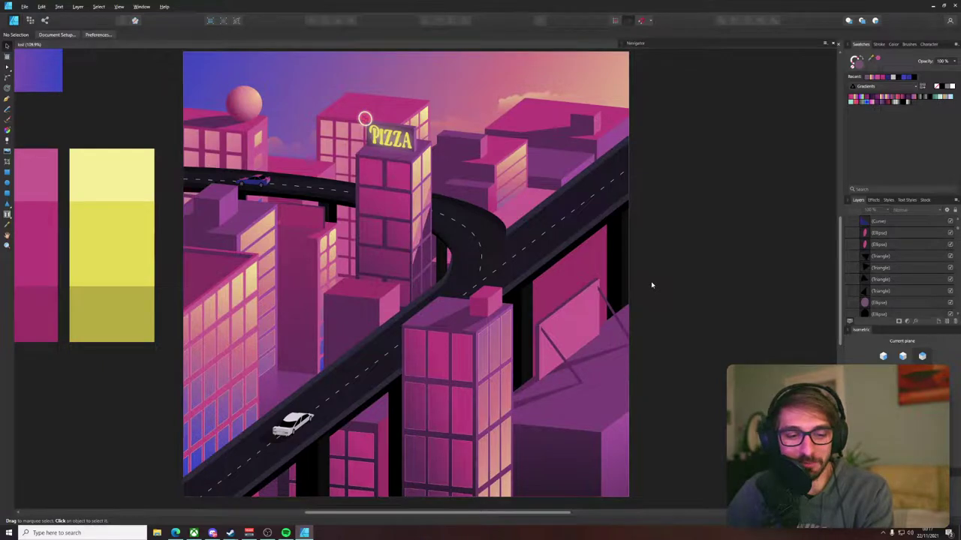
pyautogui.scroll(4, 325, 415)
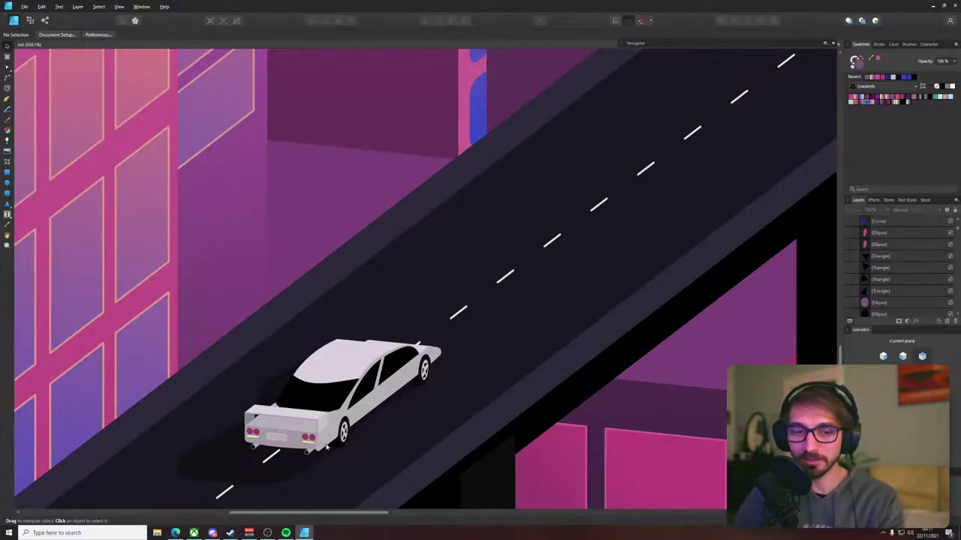
pyautogui.scroll(-6, 327, 447)
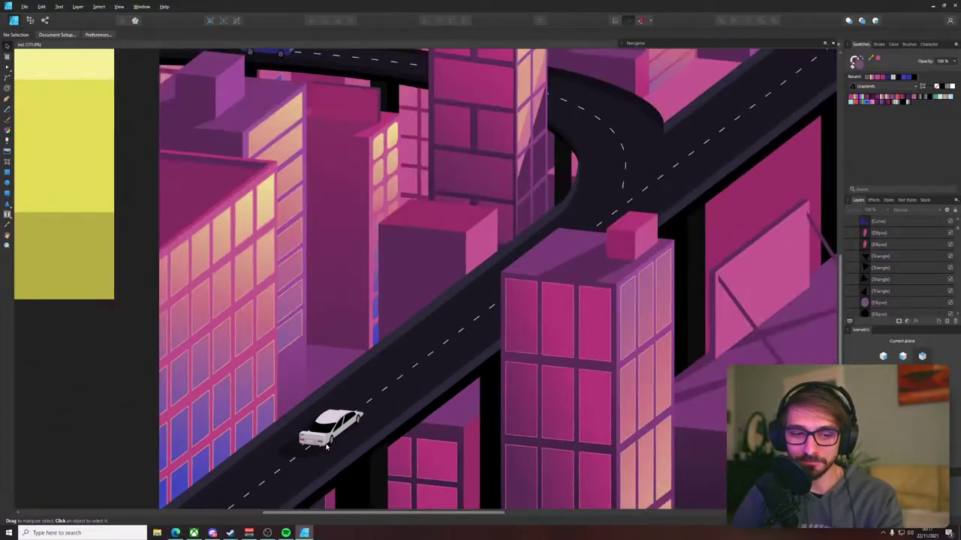
pyautogui.scroll(-2, 354, 426)
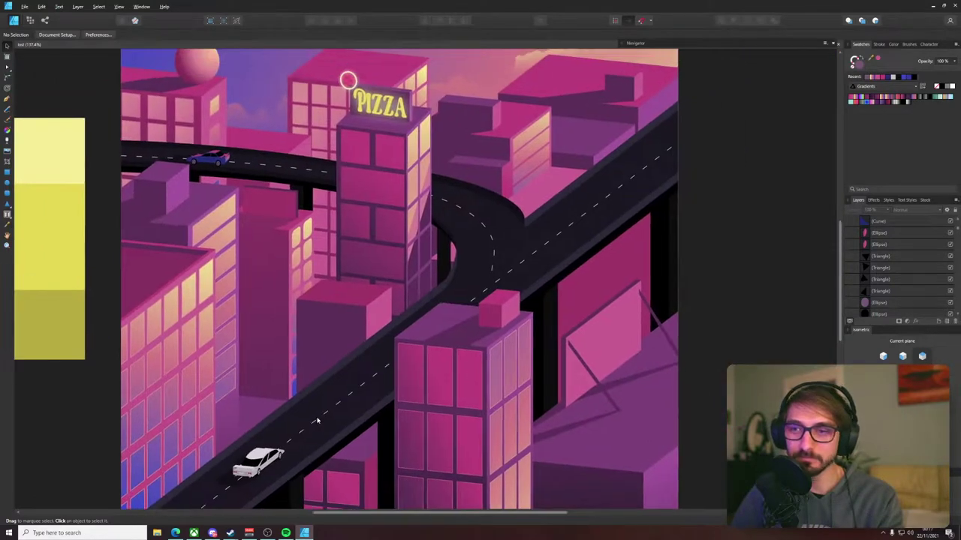
pyautogui.scroll(-2, 488, 387)
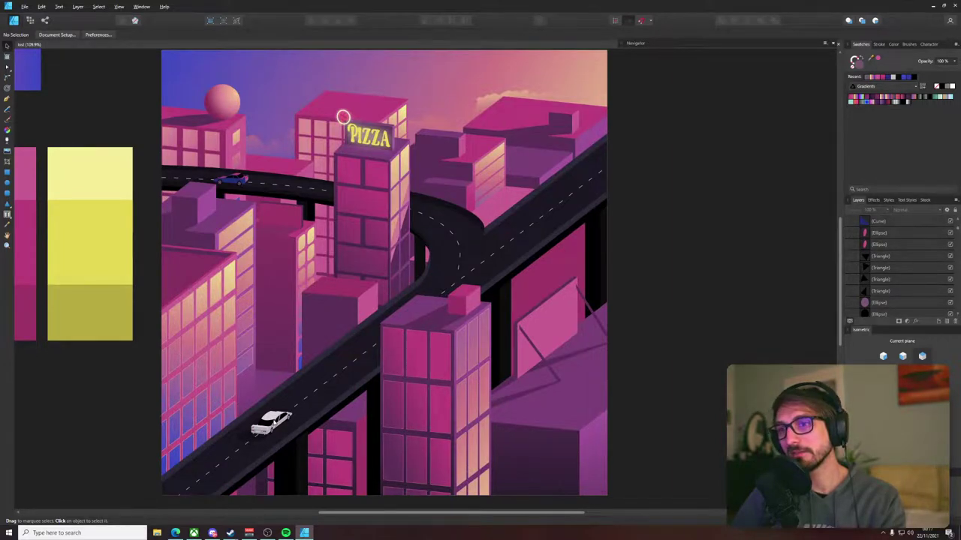
# - Try repeating the white car as evenly spaced copies up the diagonal road, undo all the copies and clear the selection
pyautogui.click(274, 423)
pyautogui.moveTo(275, 423); pyautogui.dragTo(482, 262)
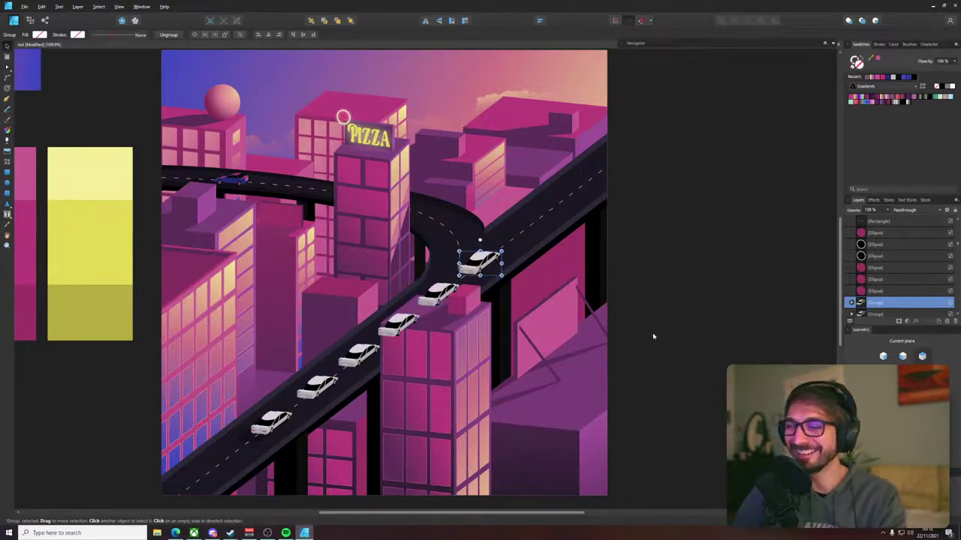
pyautogui.hotkey('ctrl', 'z')
pyautogui.hotkey('ctrl', 'z')
pyautogui.hotkey('ctrl', 'z')
pyautogui.hotkey('ctrl', 'z')
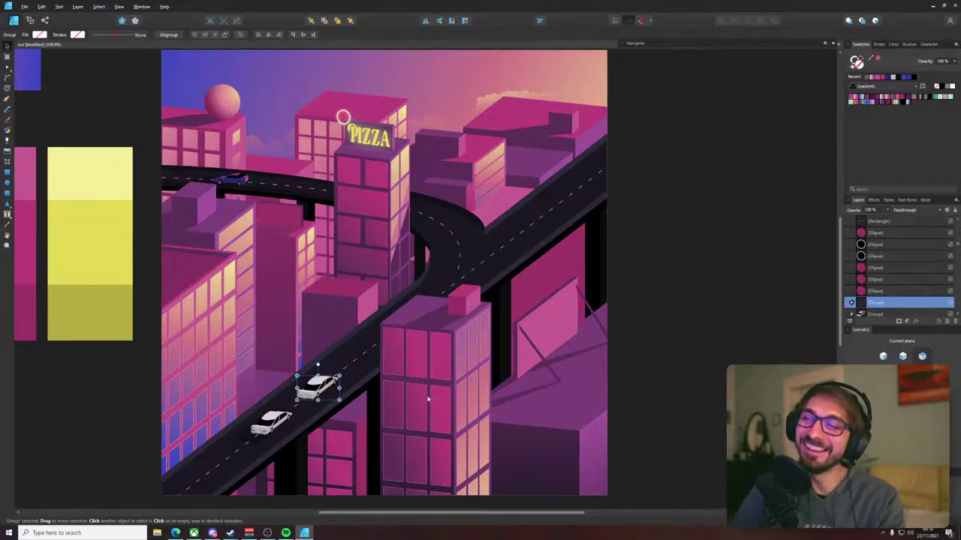
pyautogui.hotkey('ctrl', 'z')
pyautogui.click(607, 357)
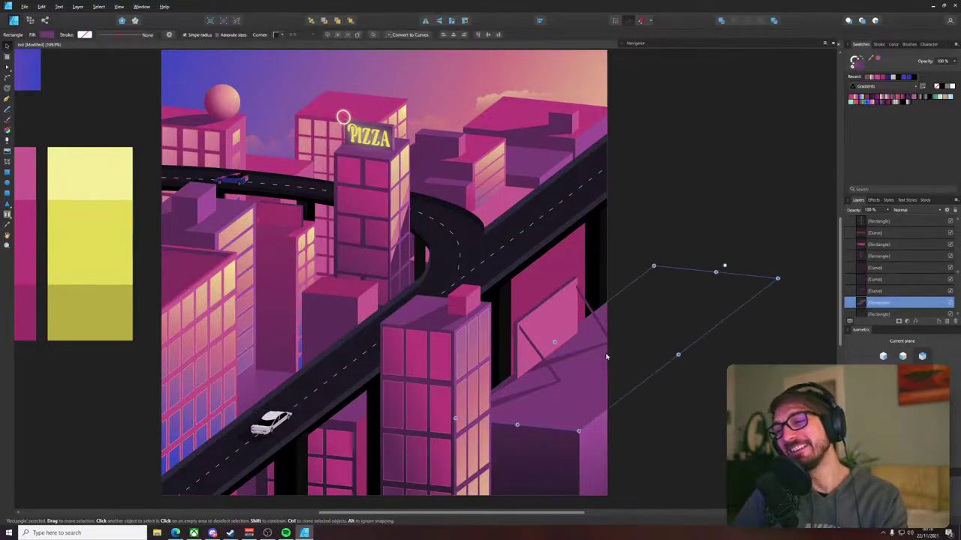
pyautogui.click(649, 349)
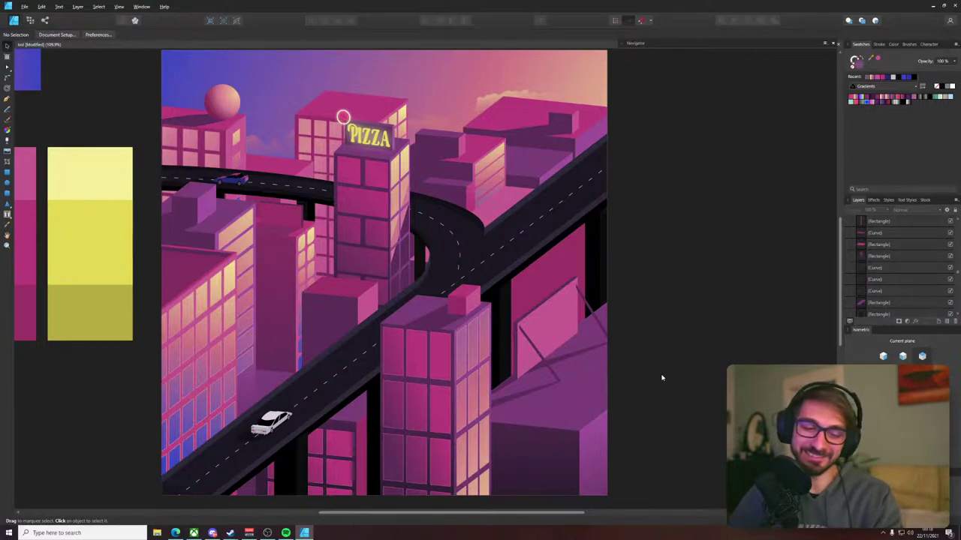